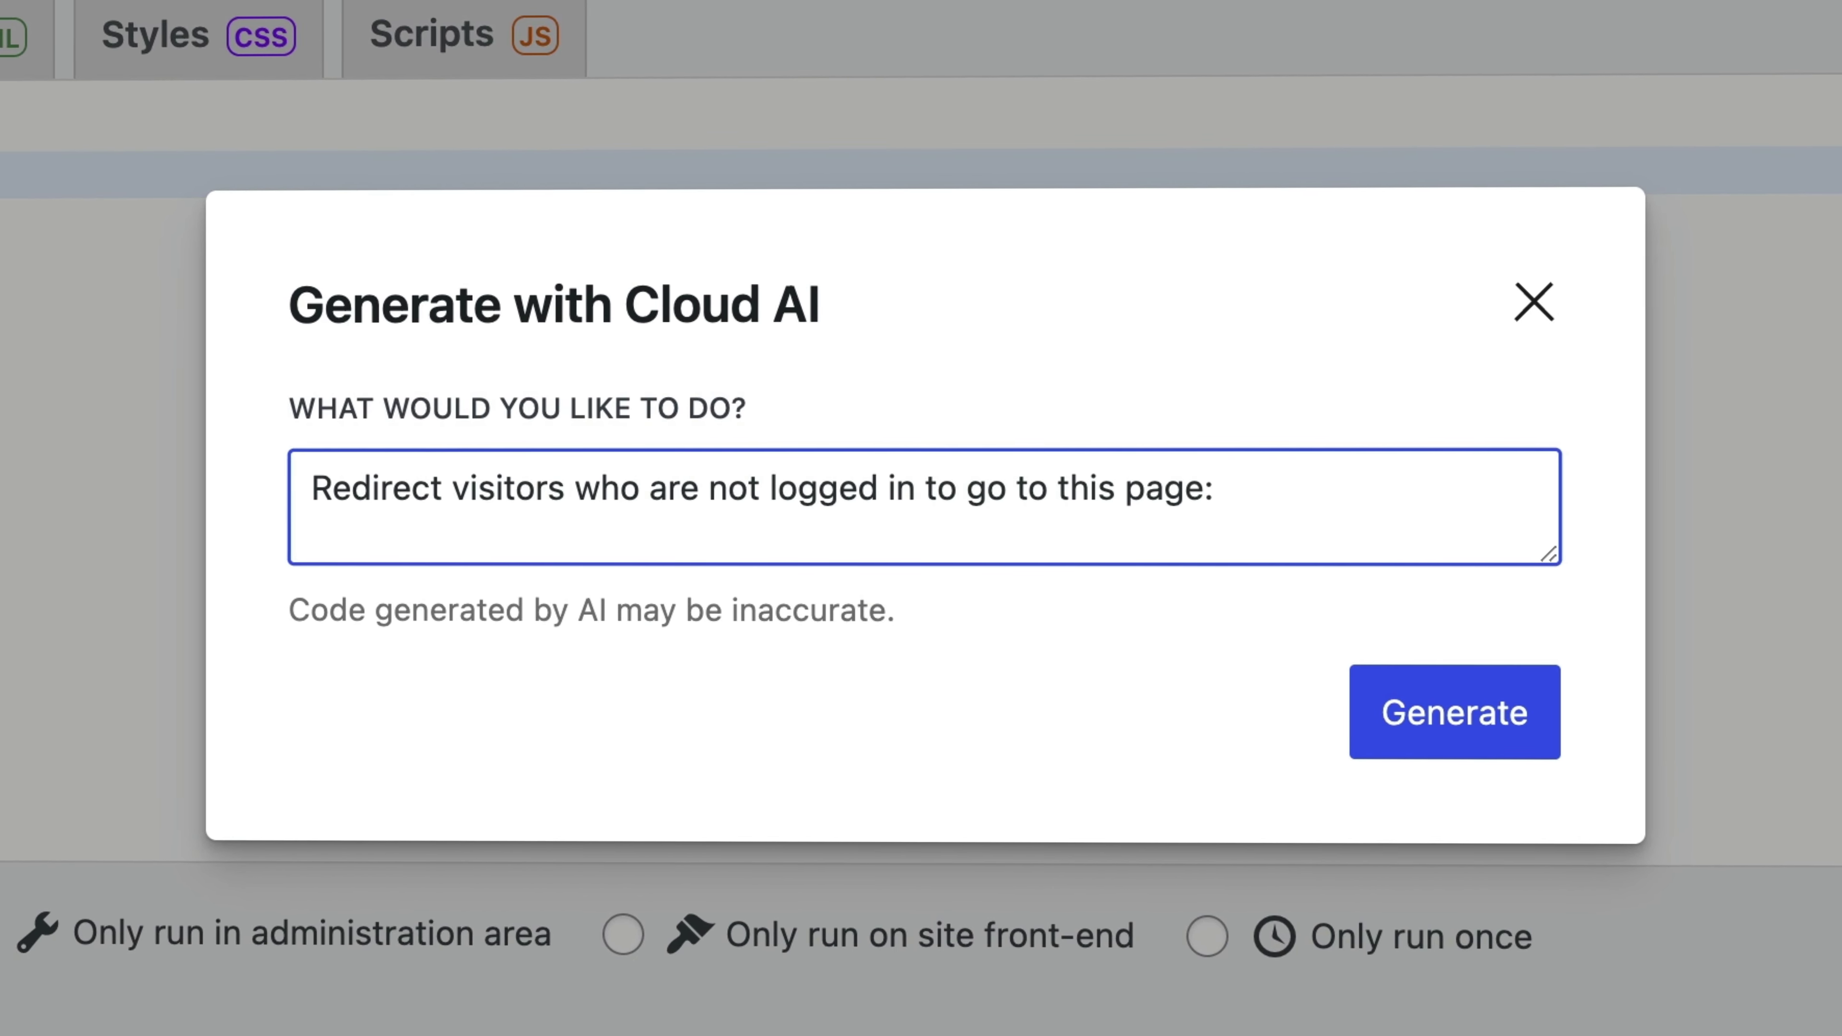
# Step: Generate a PHP snippet with Cloud AI that redirects visitors who are not logged in to the pasted page URL
pyautogui.press('super+v')
pyautogui.click(1422, 718)
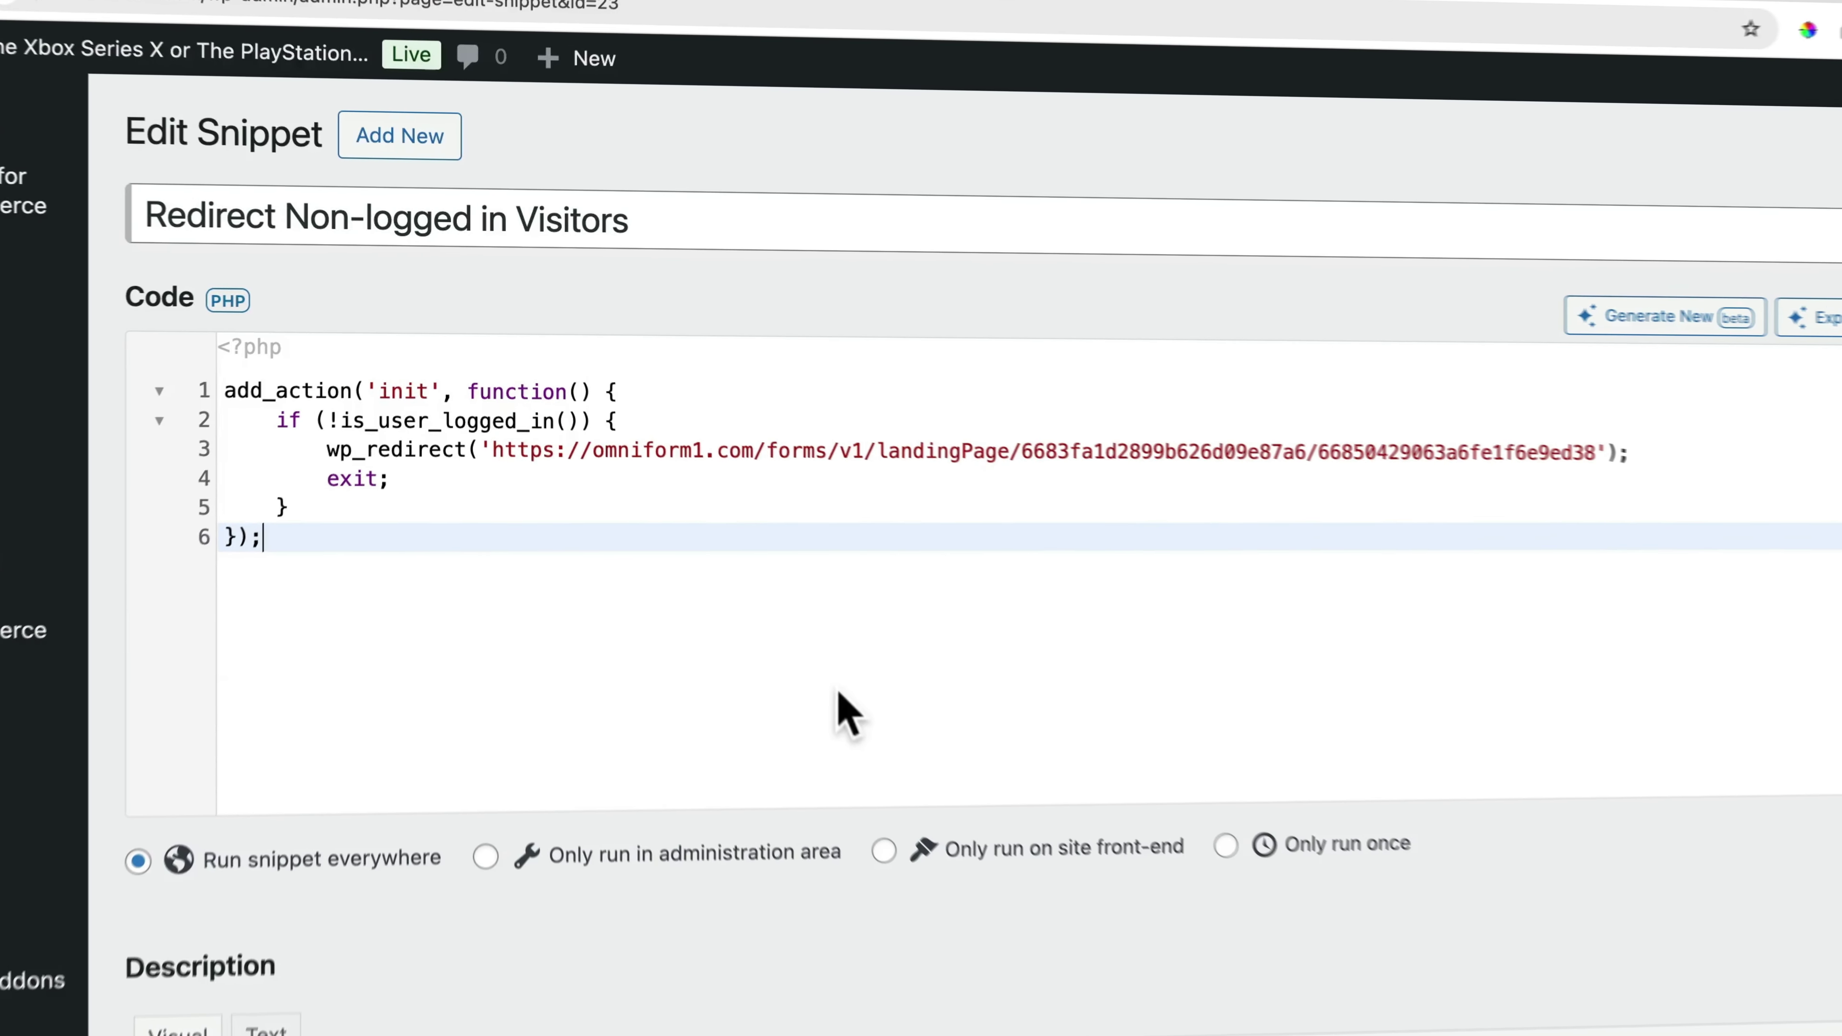
pyautogui.moveTo(733, 610); pyautogui.dragTo(246, 306)
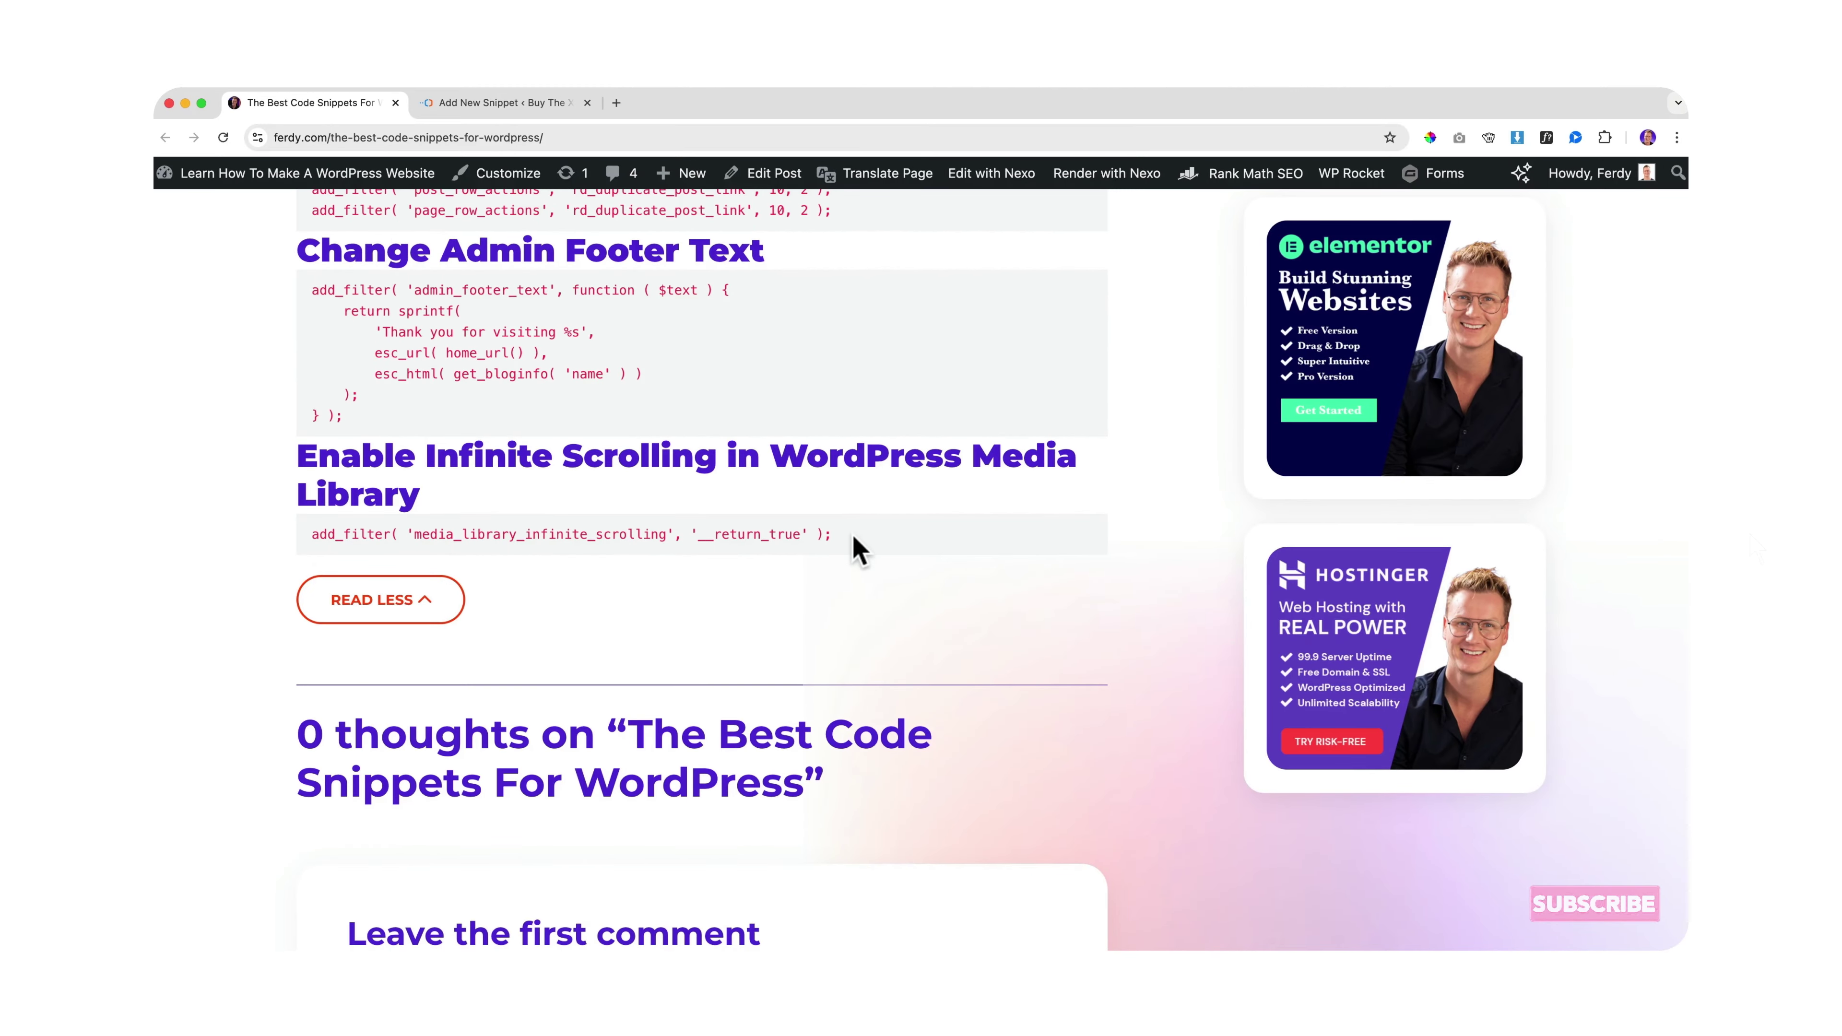
# Step: Slow the tutorial video's playback speed to 0.5 and rewind to the part selecting the media library infinite scrolling snippet
pyautogui.moveTo(852, 537); pyautogui.dragTo(483, 528)
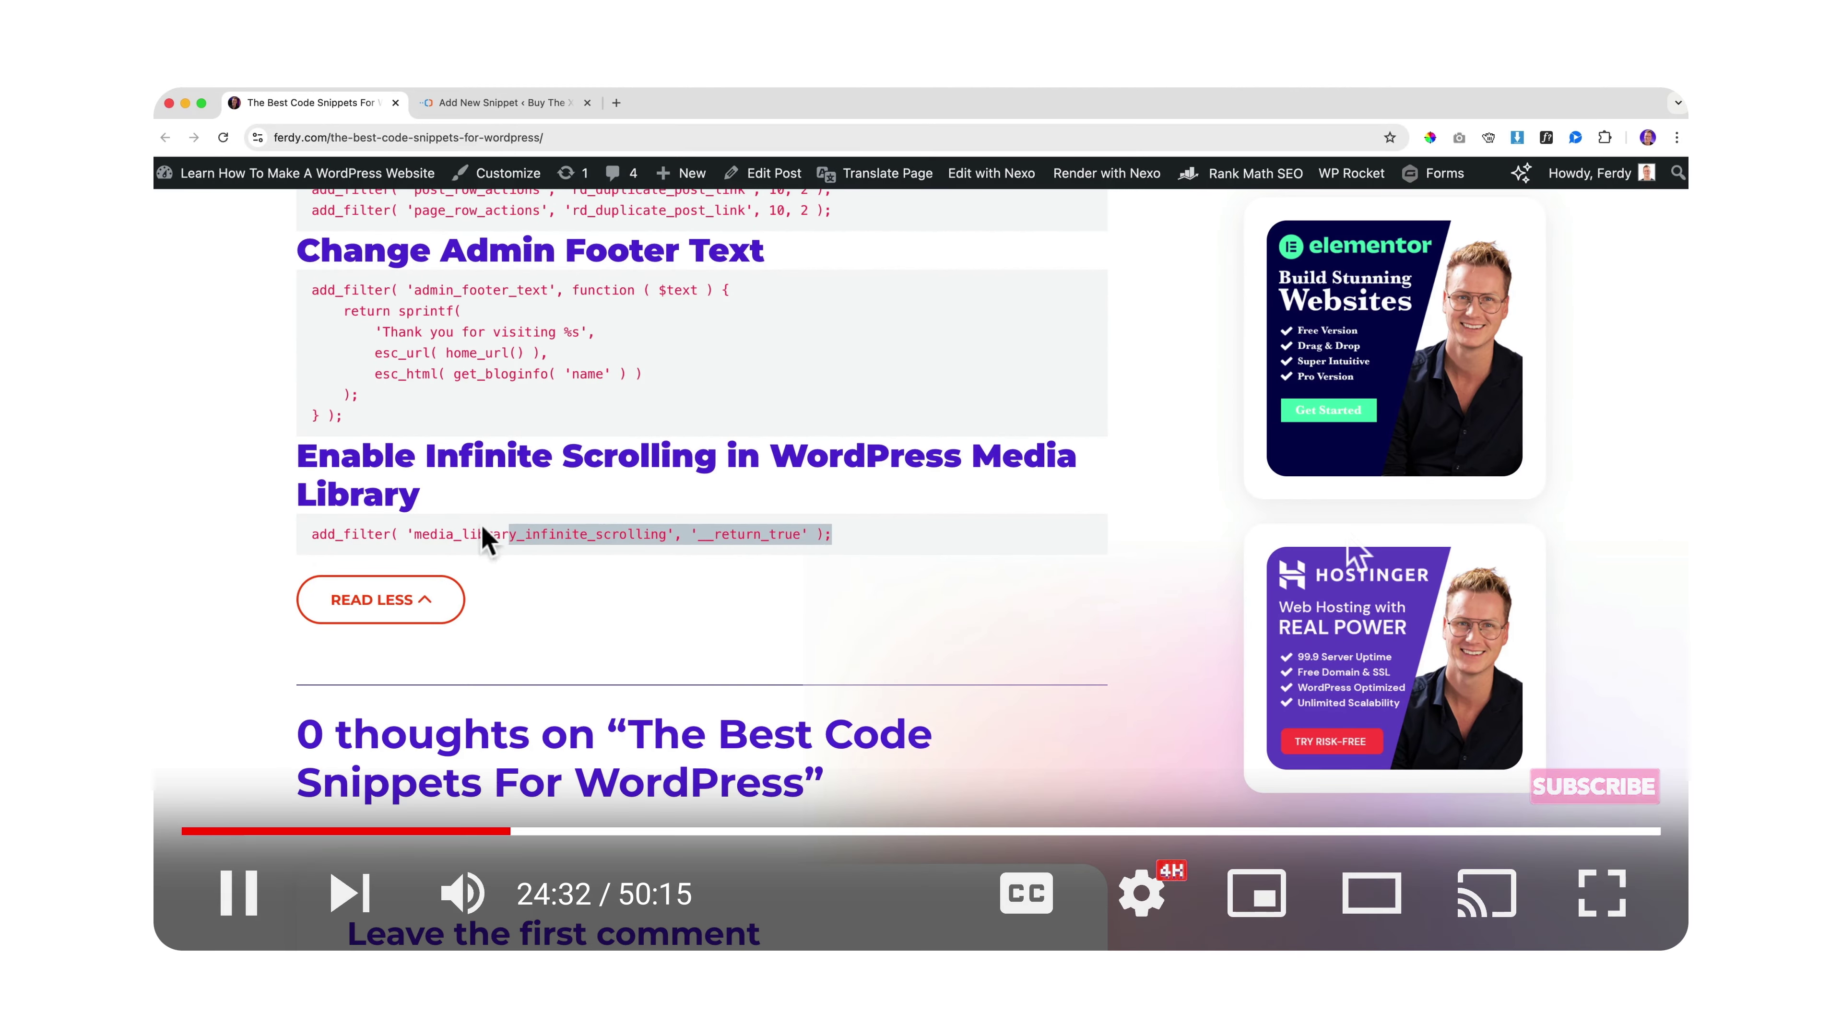
pyautogui.click(1145, 892)
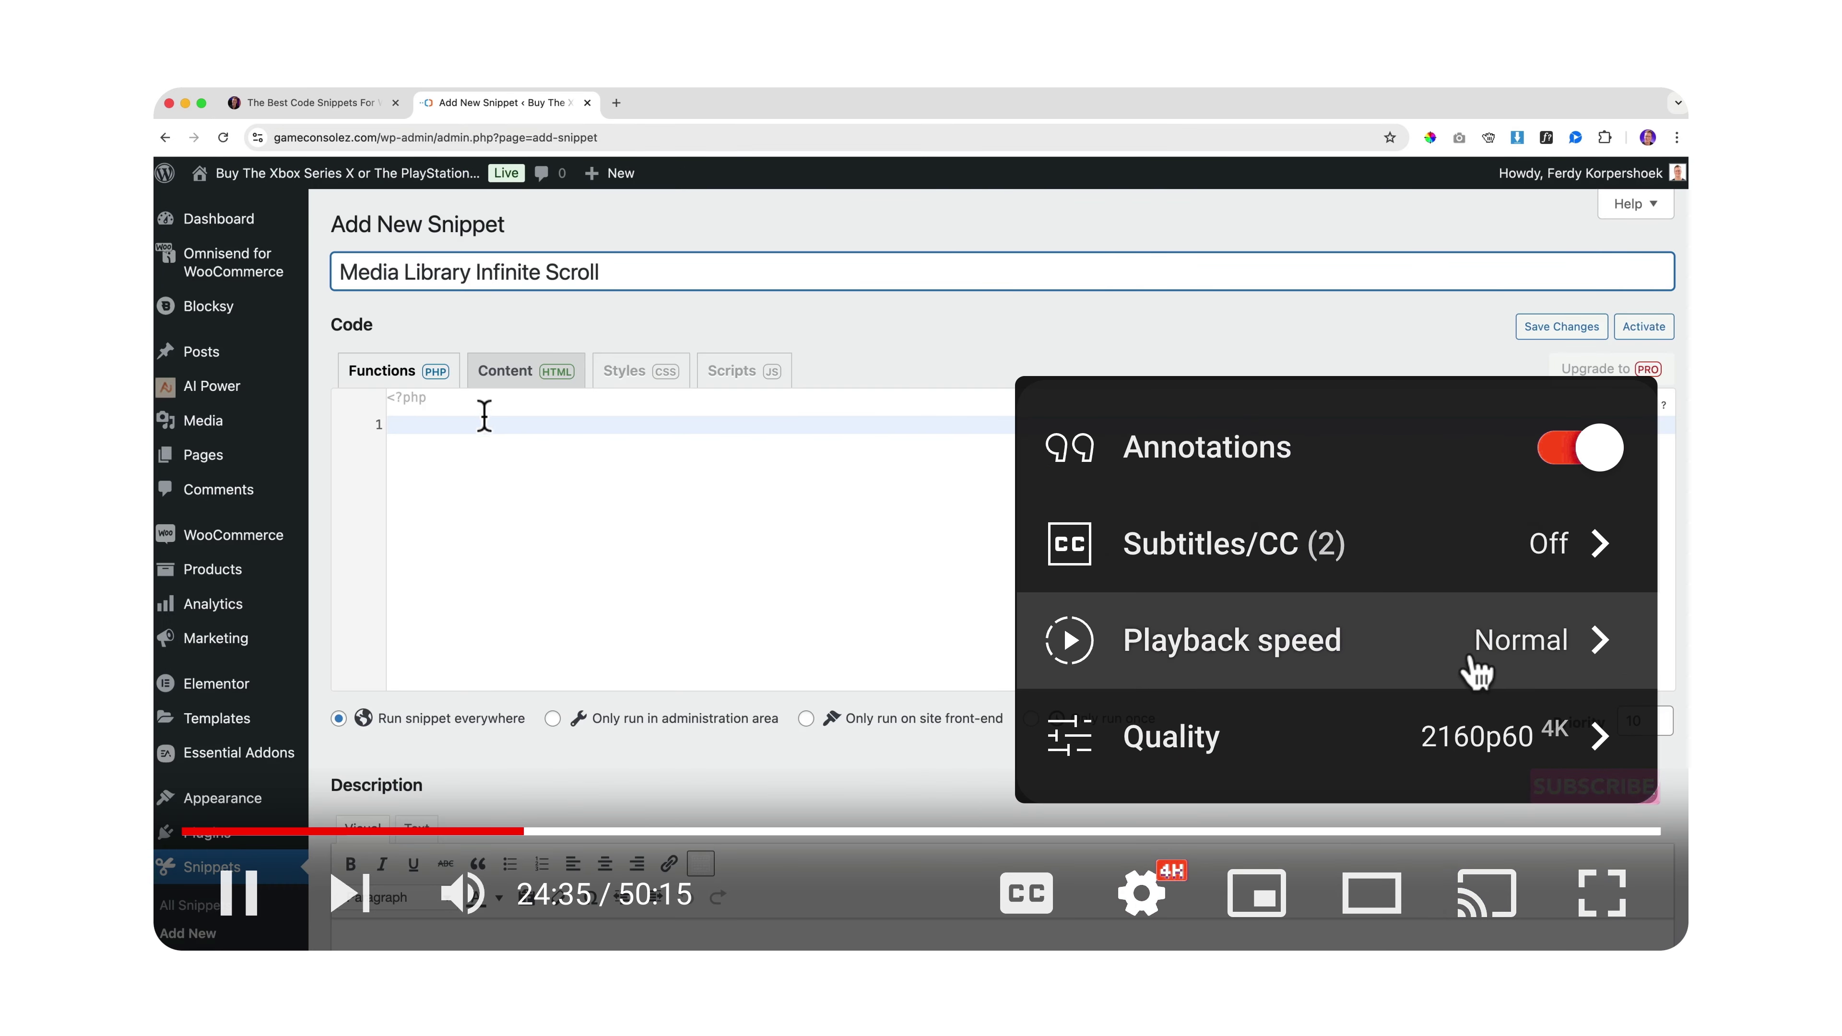
pyautogui.click(1472, 668)
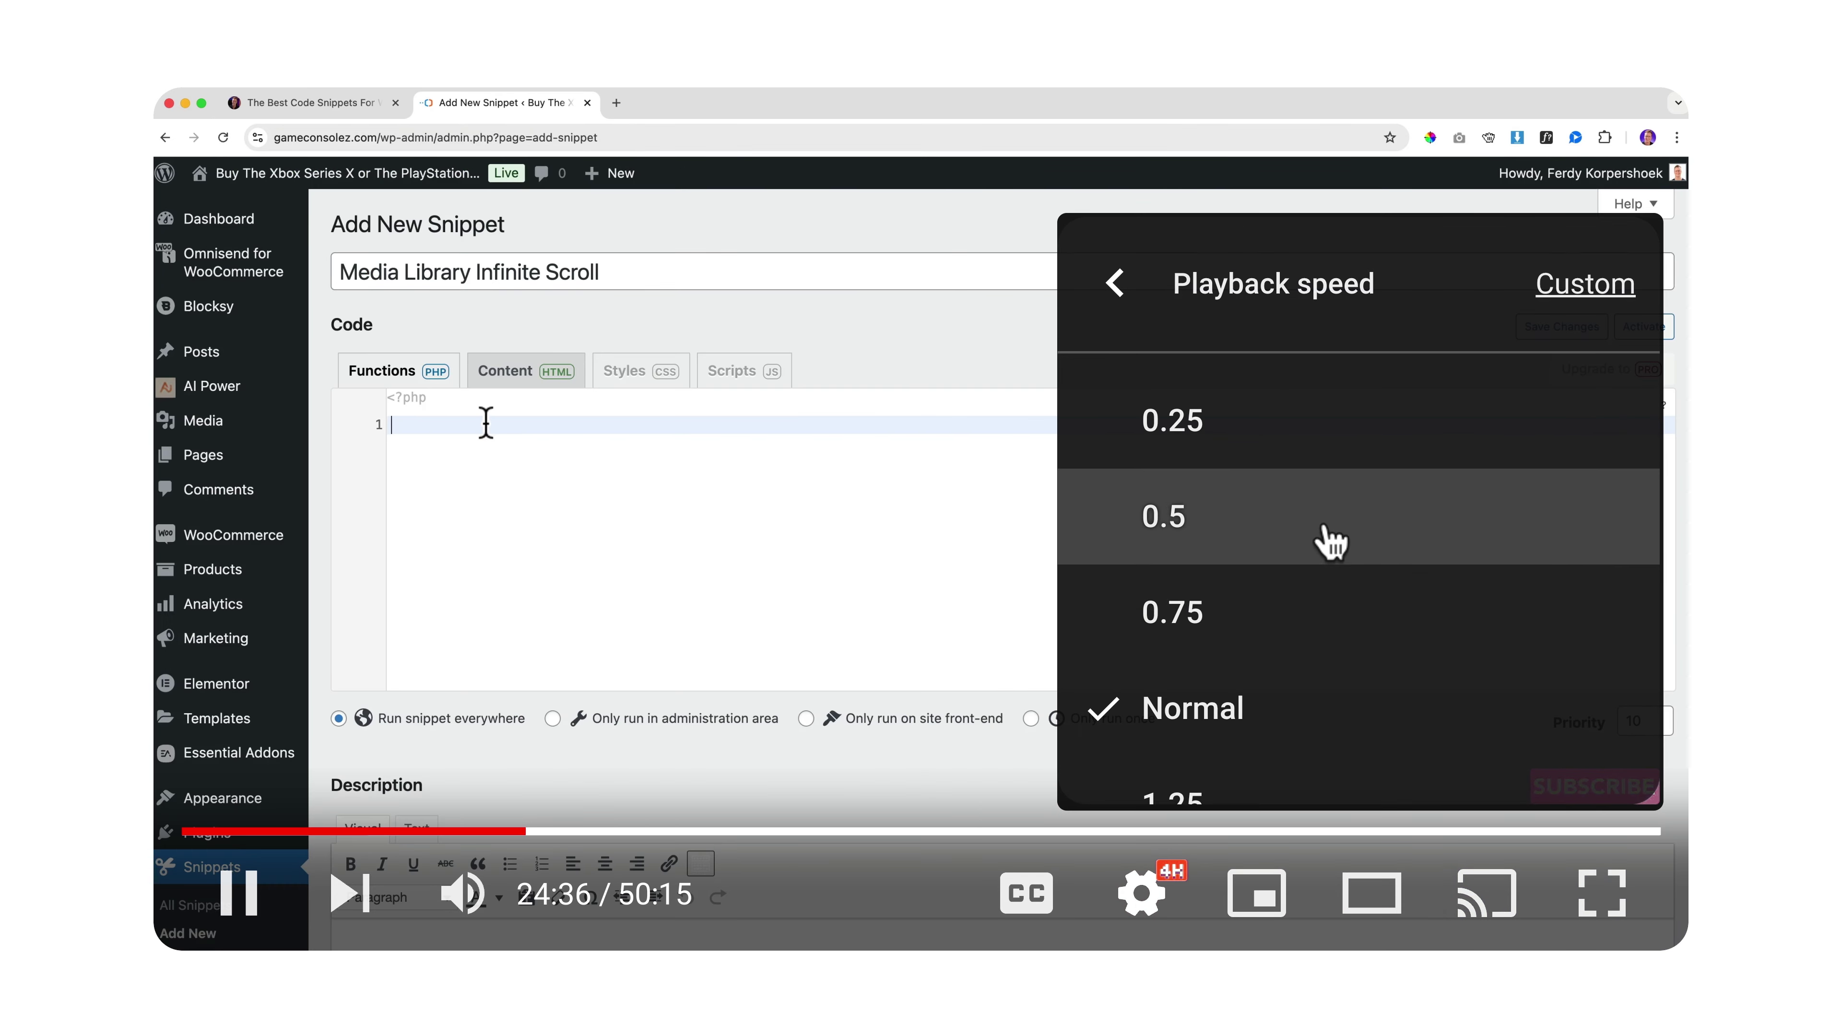
pyautogui.click(1326, 533)
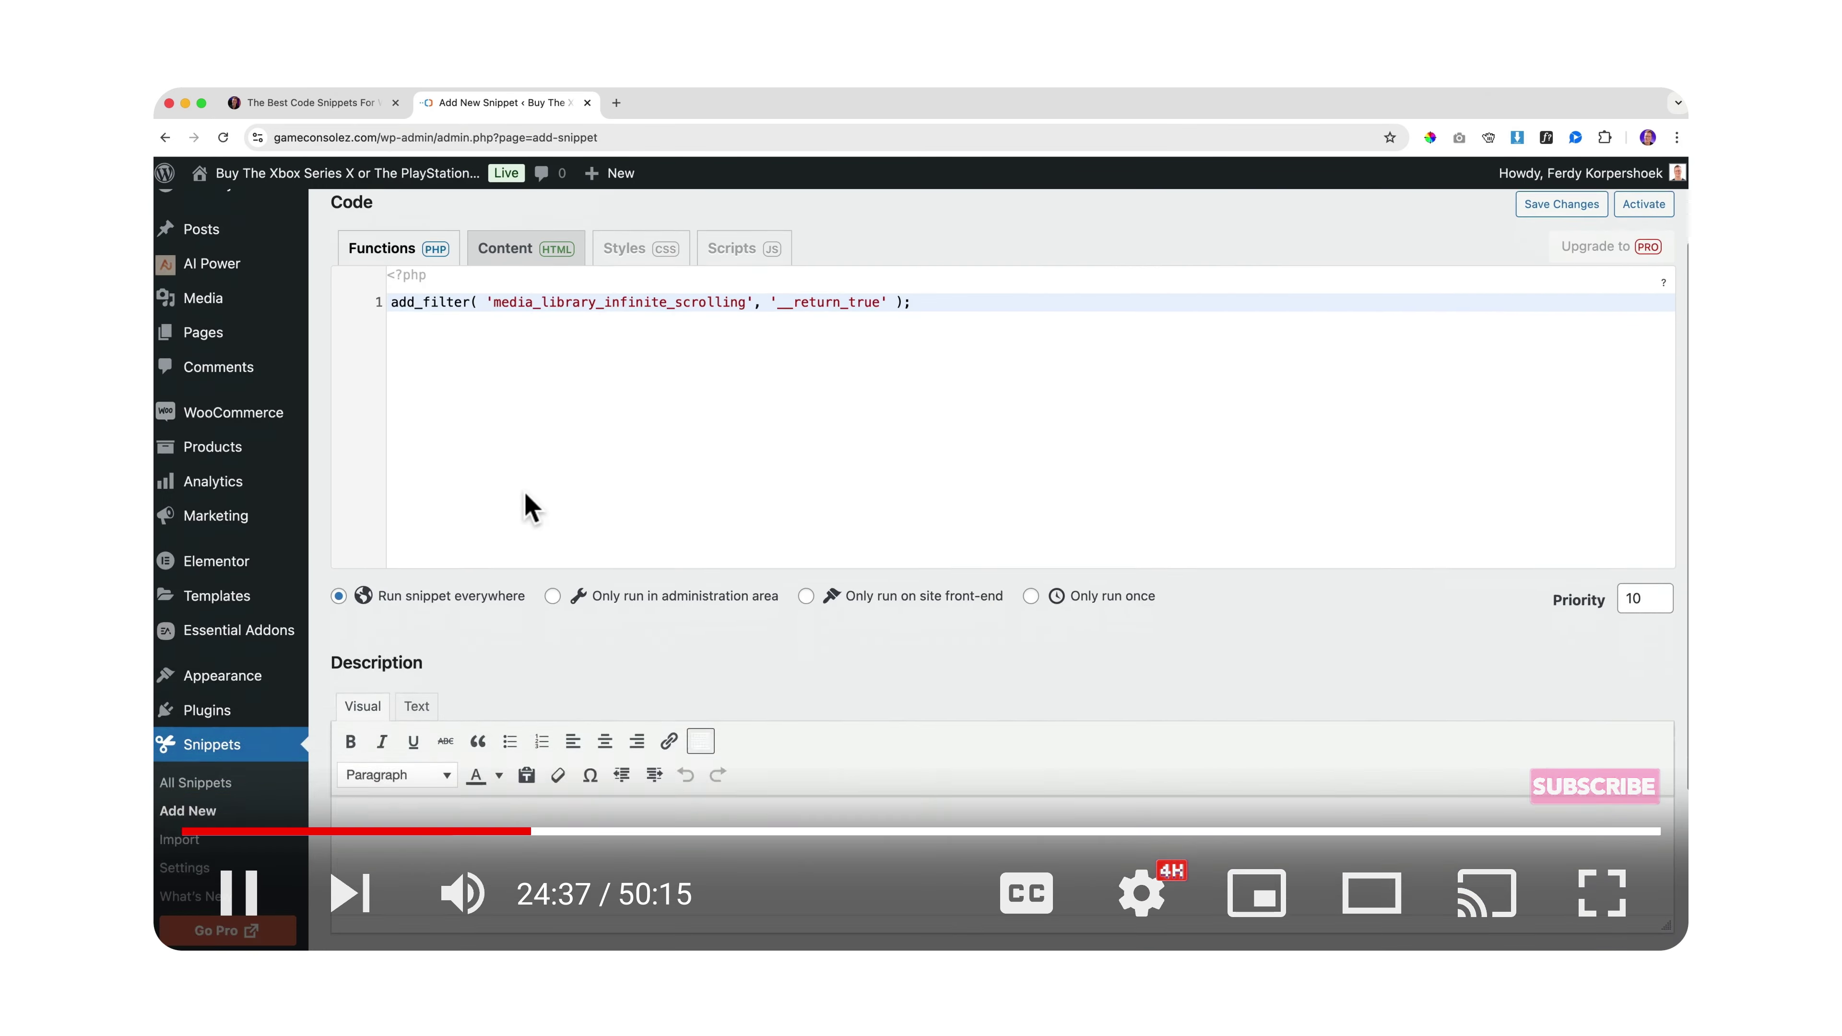
pyautogui.press('Left')
pyautogui.press('Left')
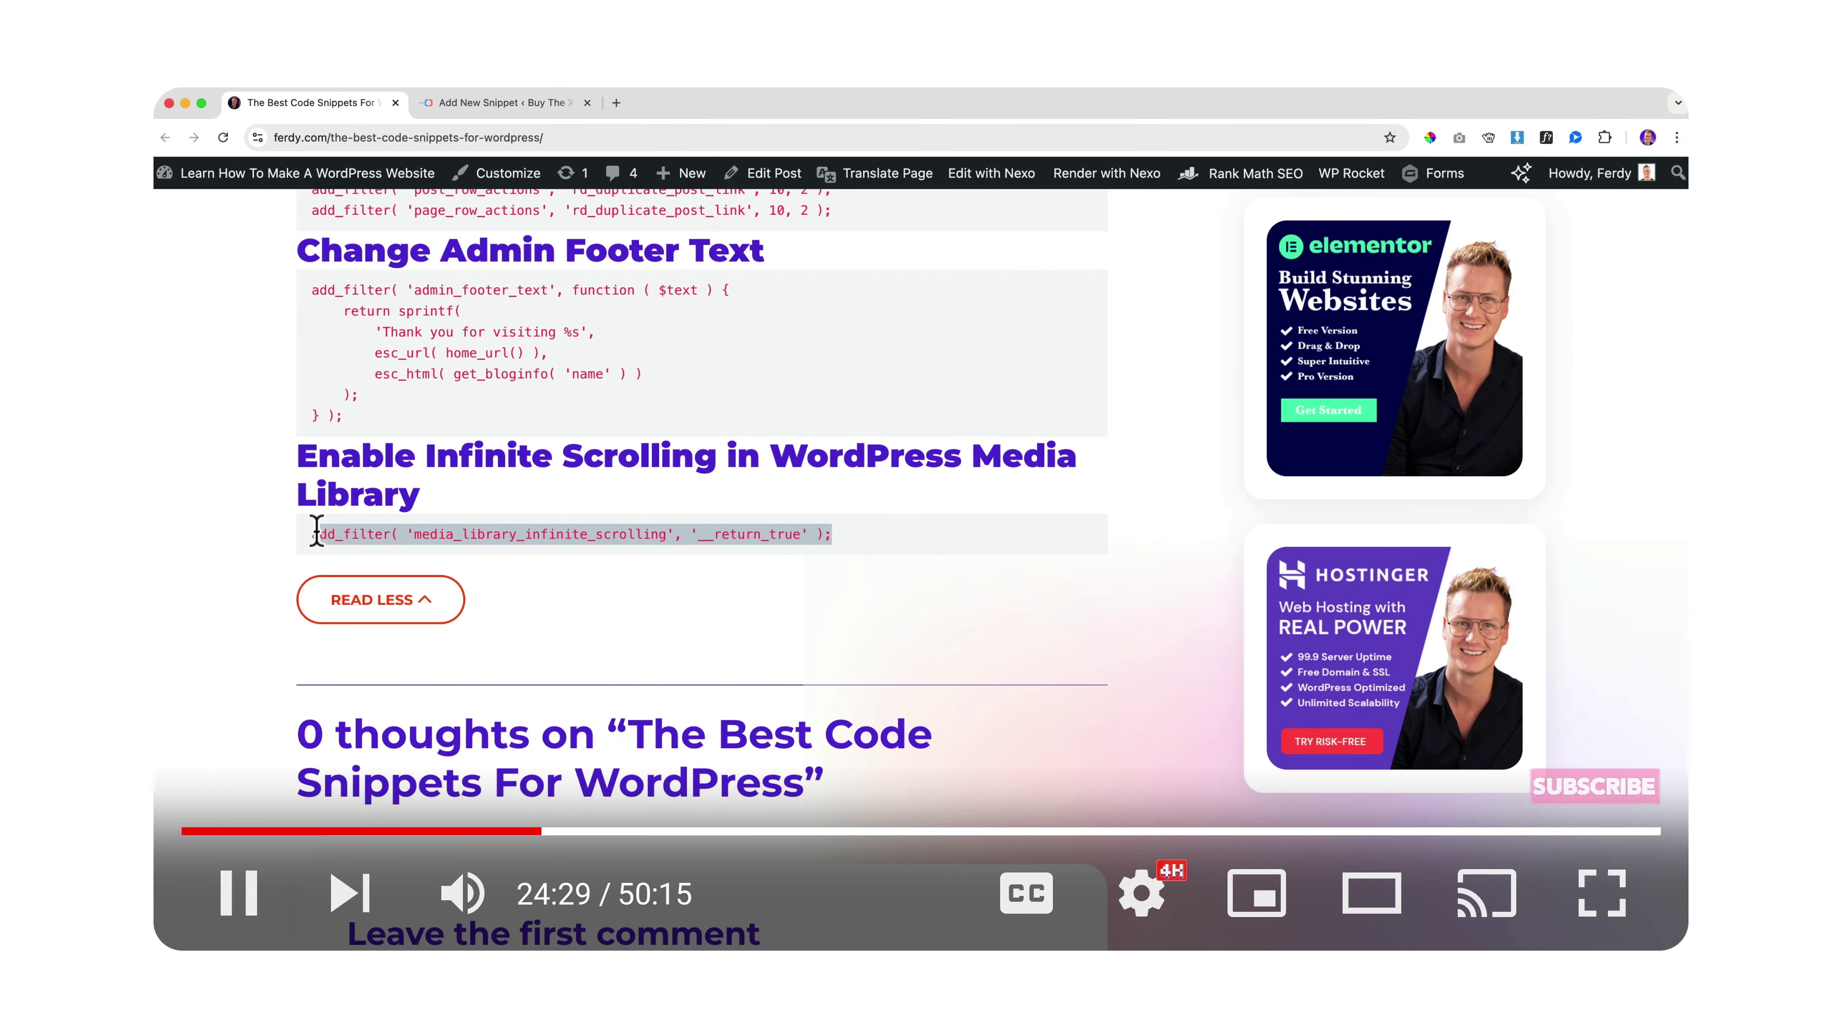
pyautogui.press('Left')
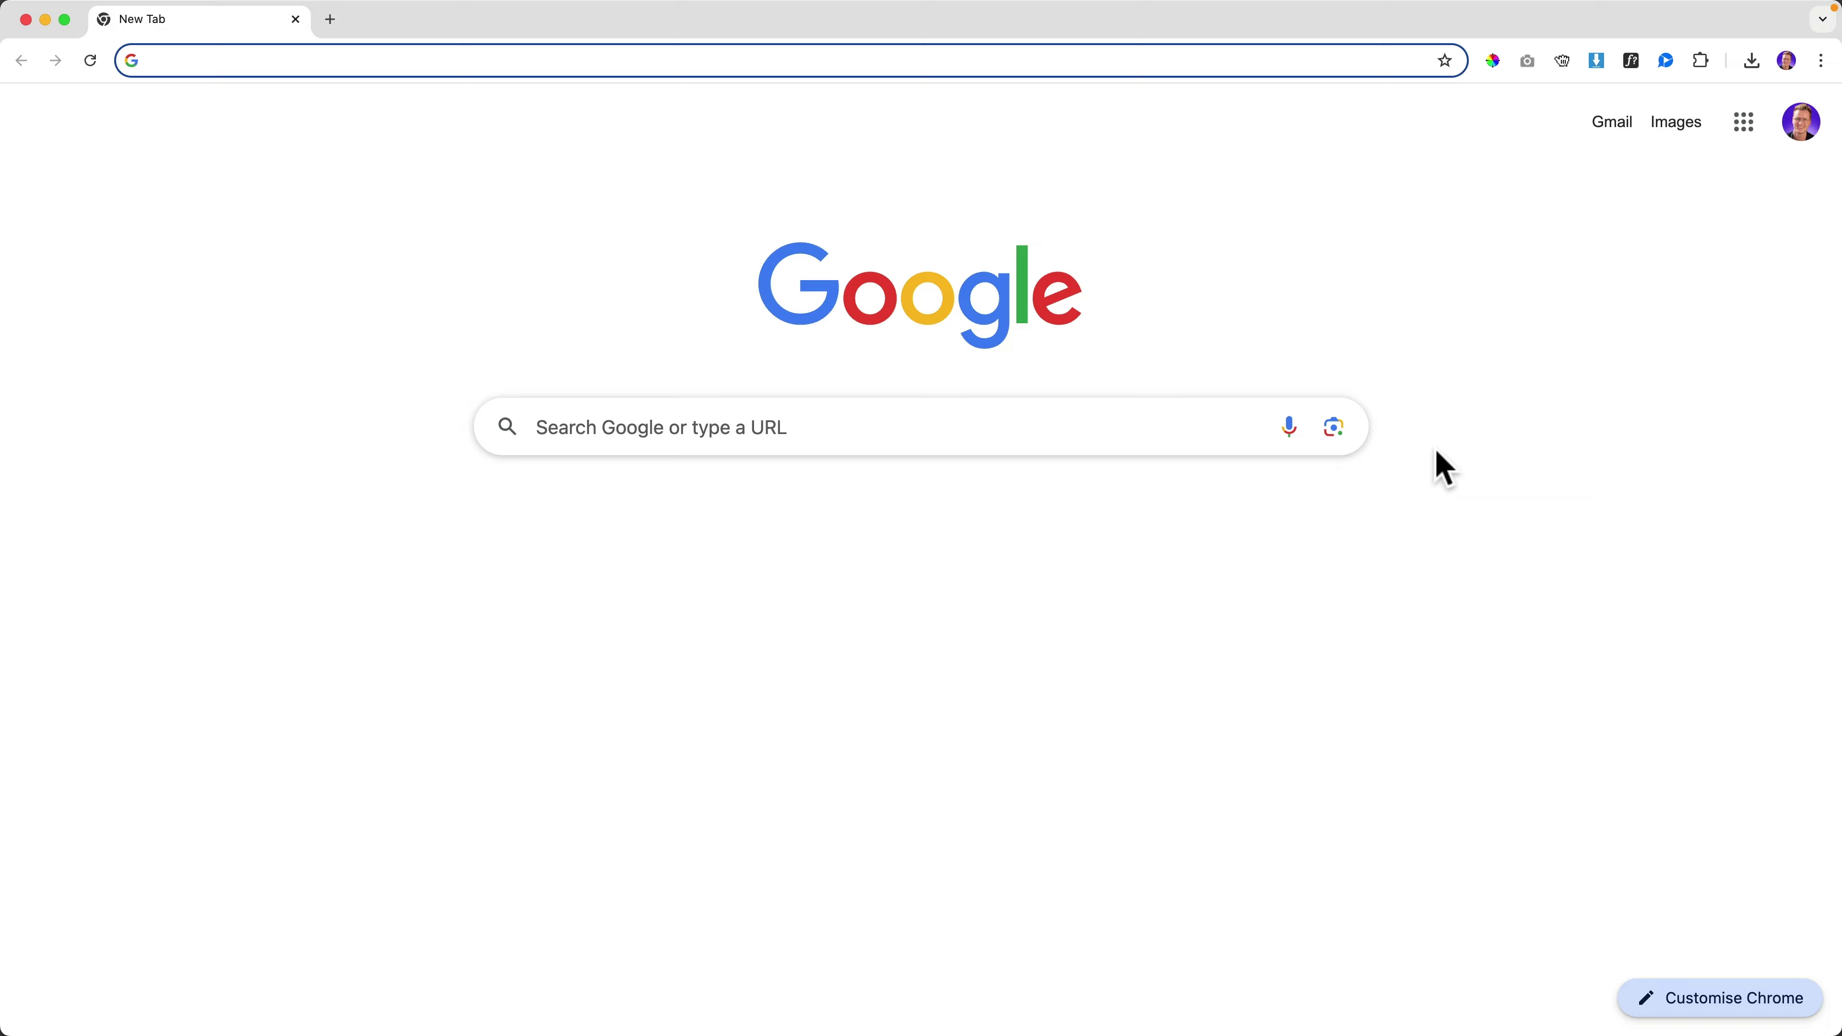
# Step: Visit ferdy.com/codesnippets to look over the Code Snippets pricing plans and the plugin's home page
pyautogui.write('ferdy.com/')
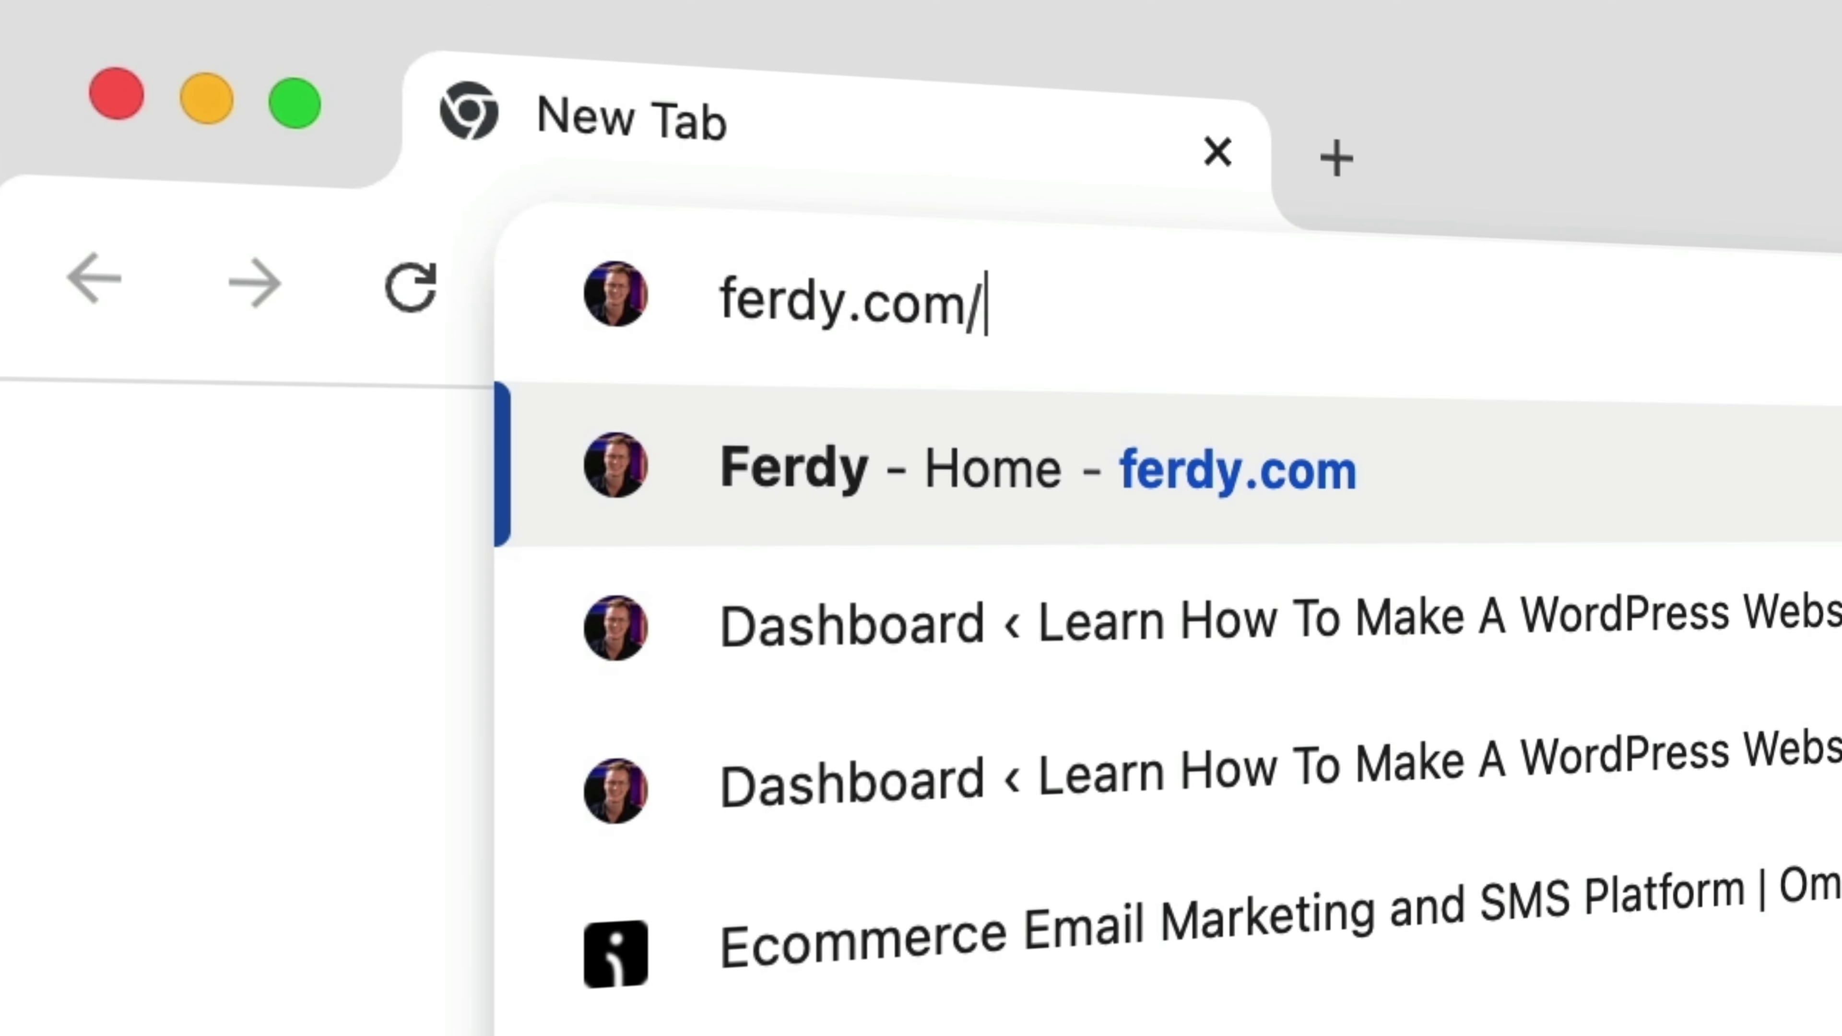
pyautogui.write('codesnippets')
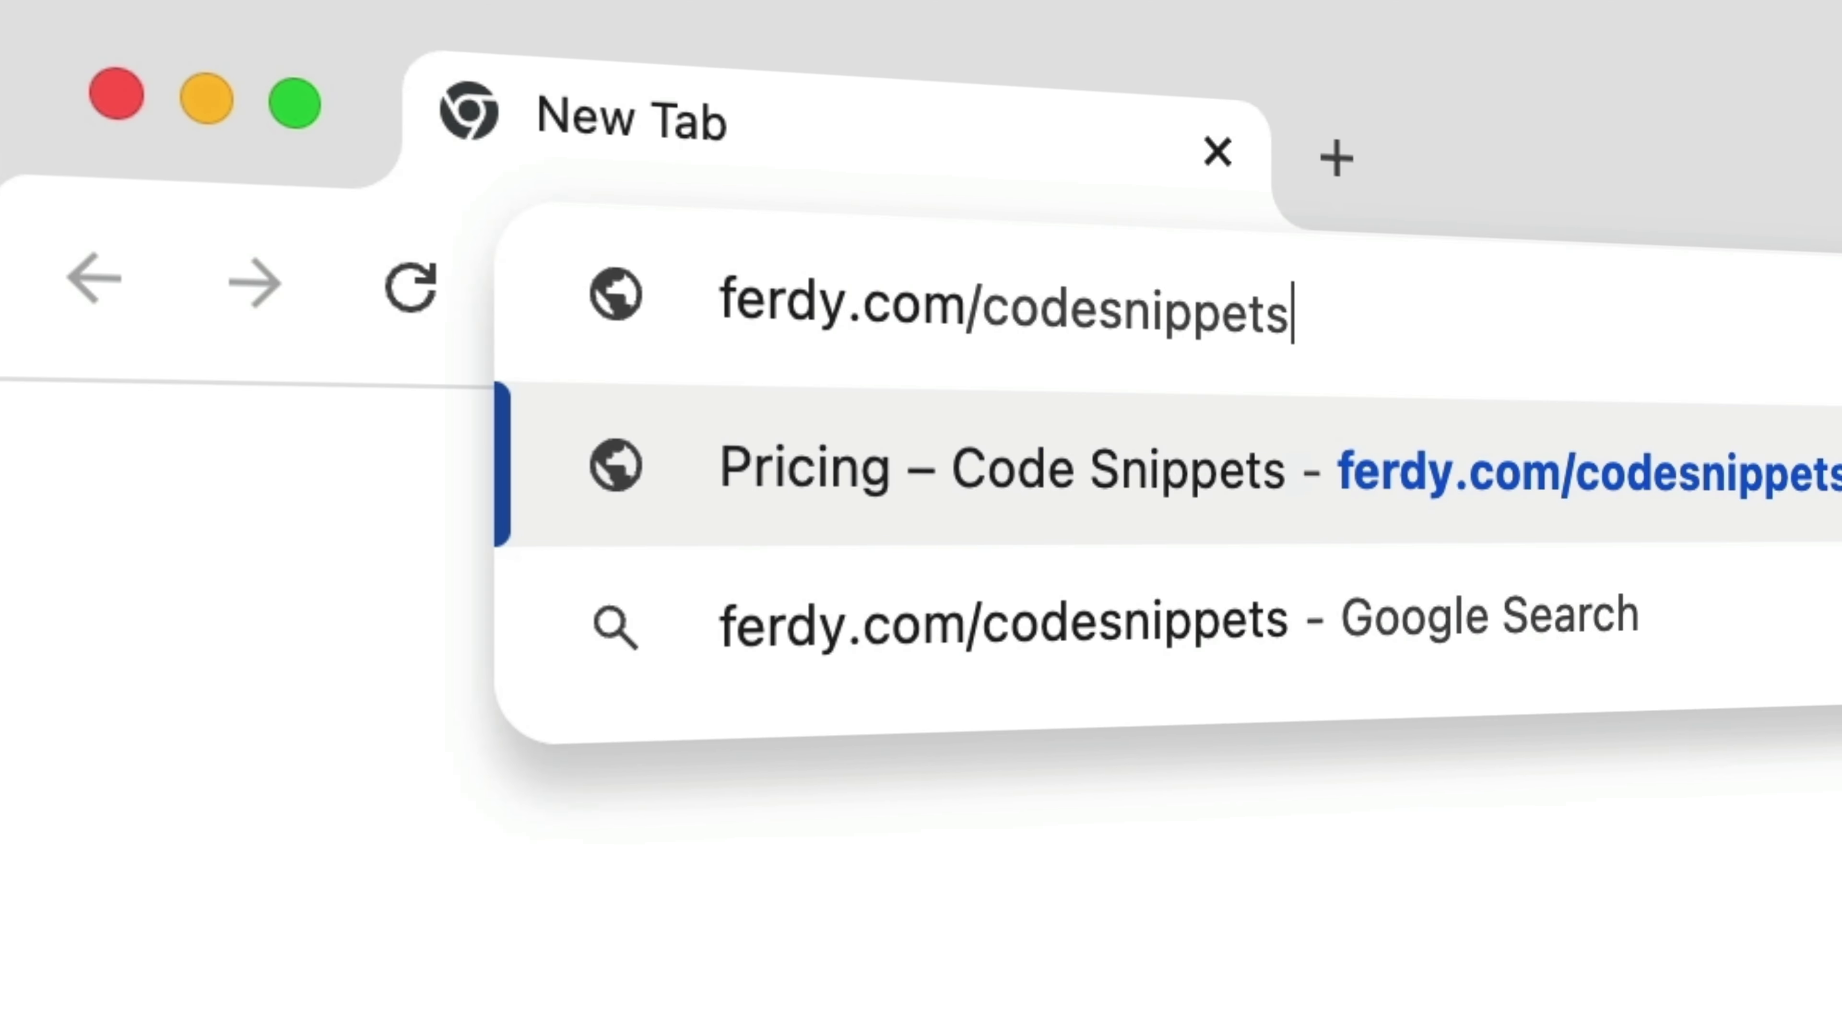
pyautogui.press('Return')
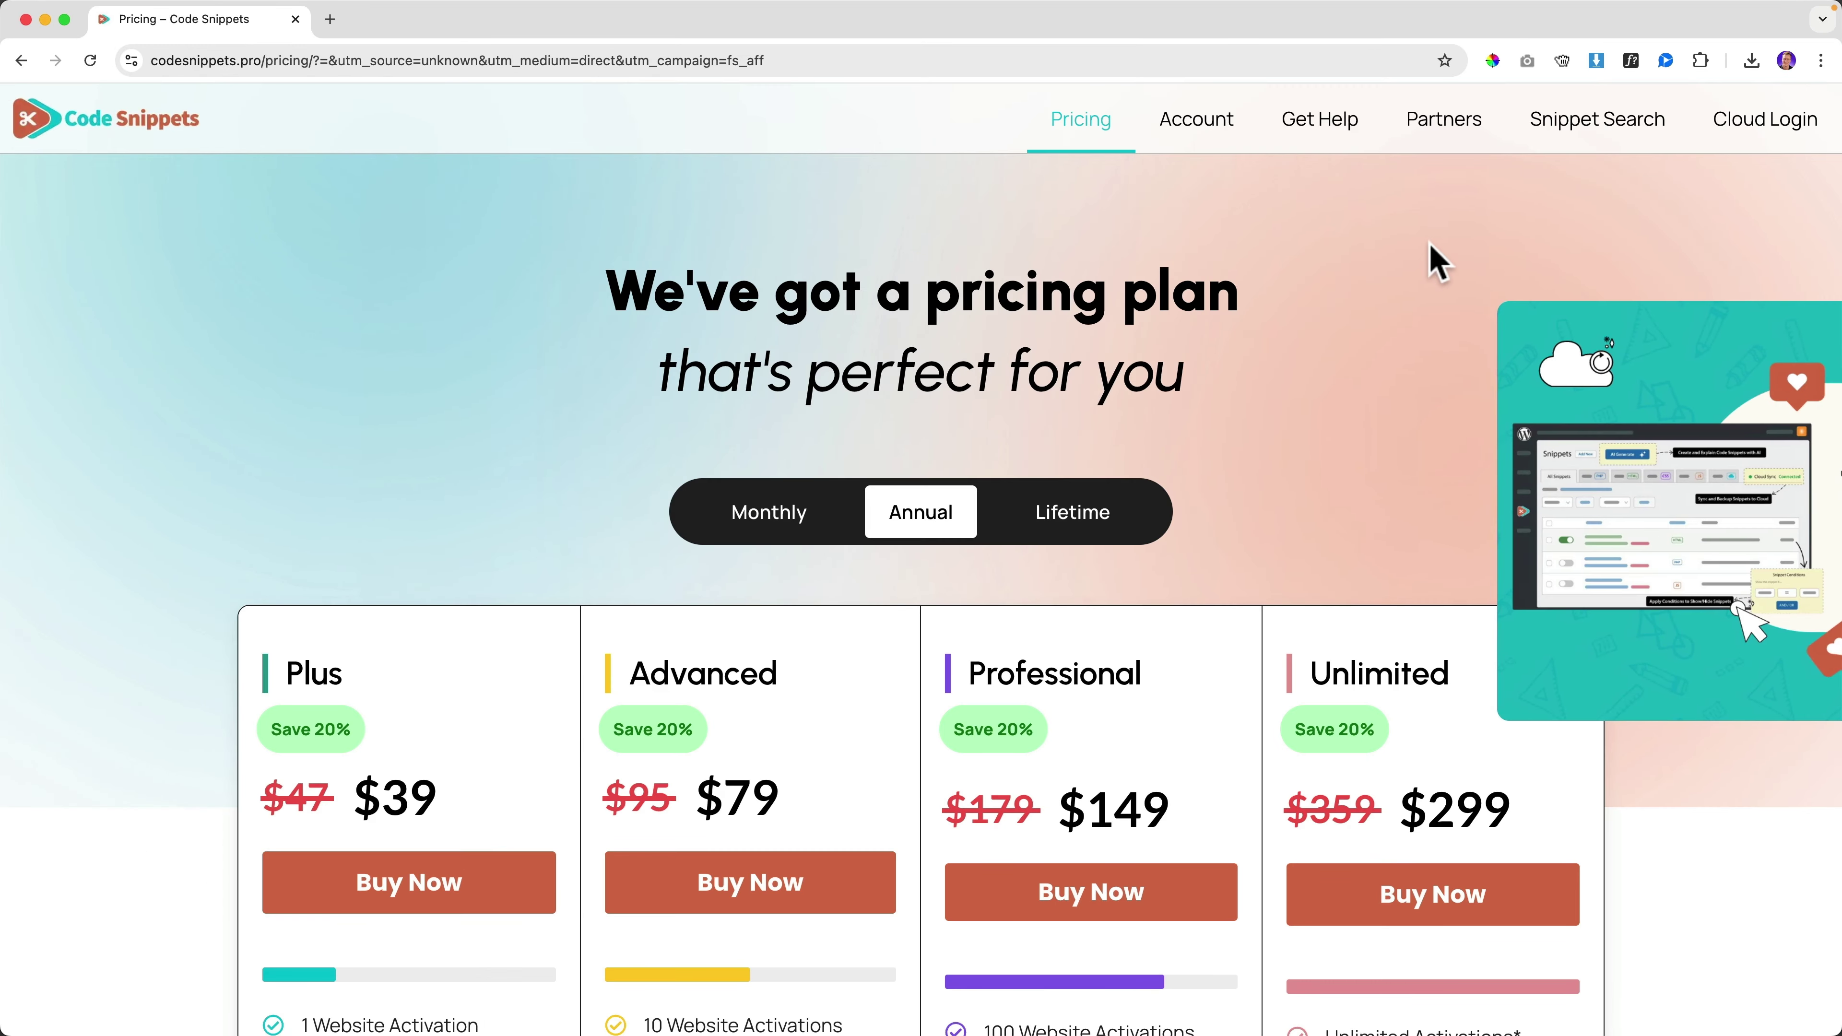
pyautogui.scroll(-5, 1335, 316)
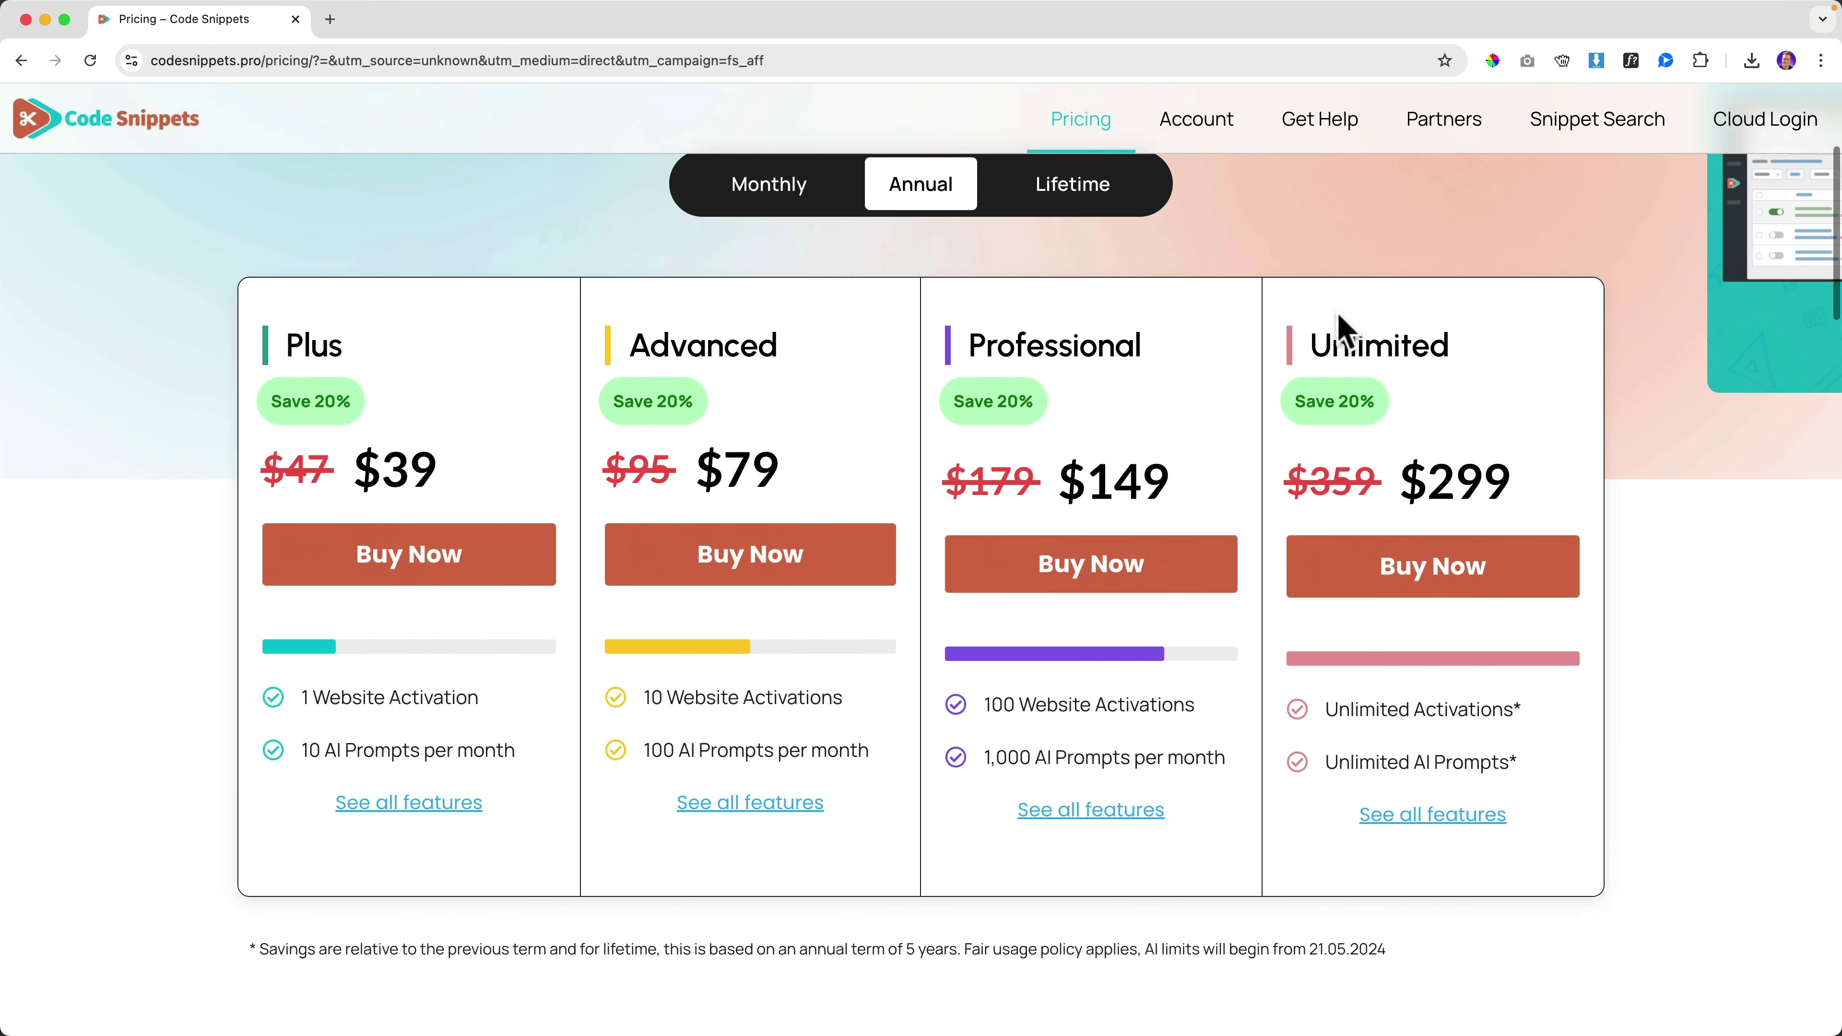
pyautogui.scroll(5, 1333, 315)
pyautogui.scroll(-1, 1338, 331)
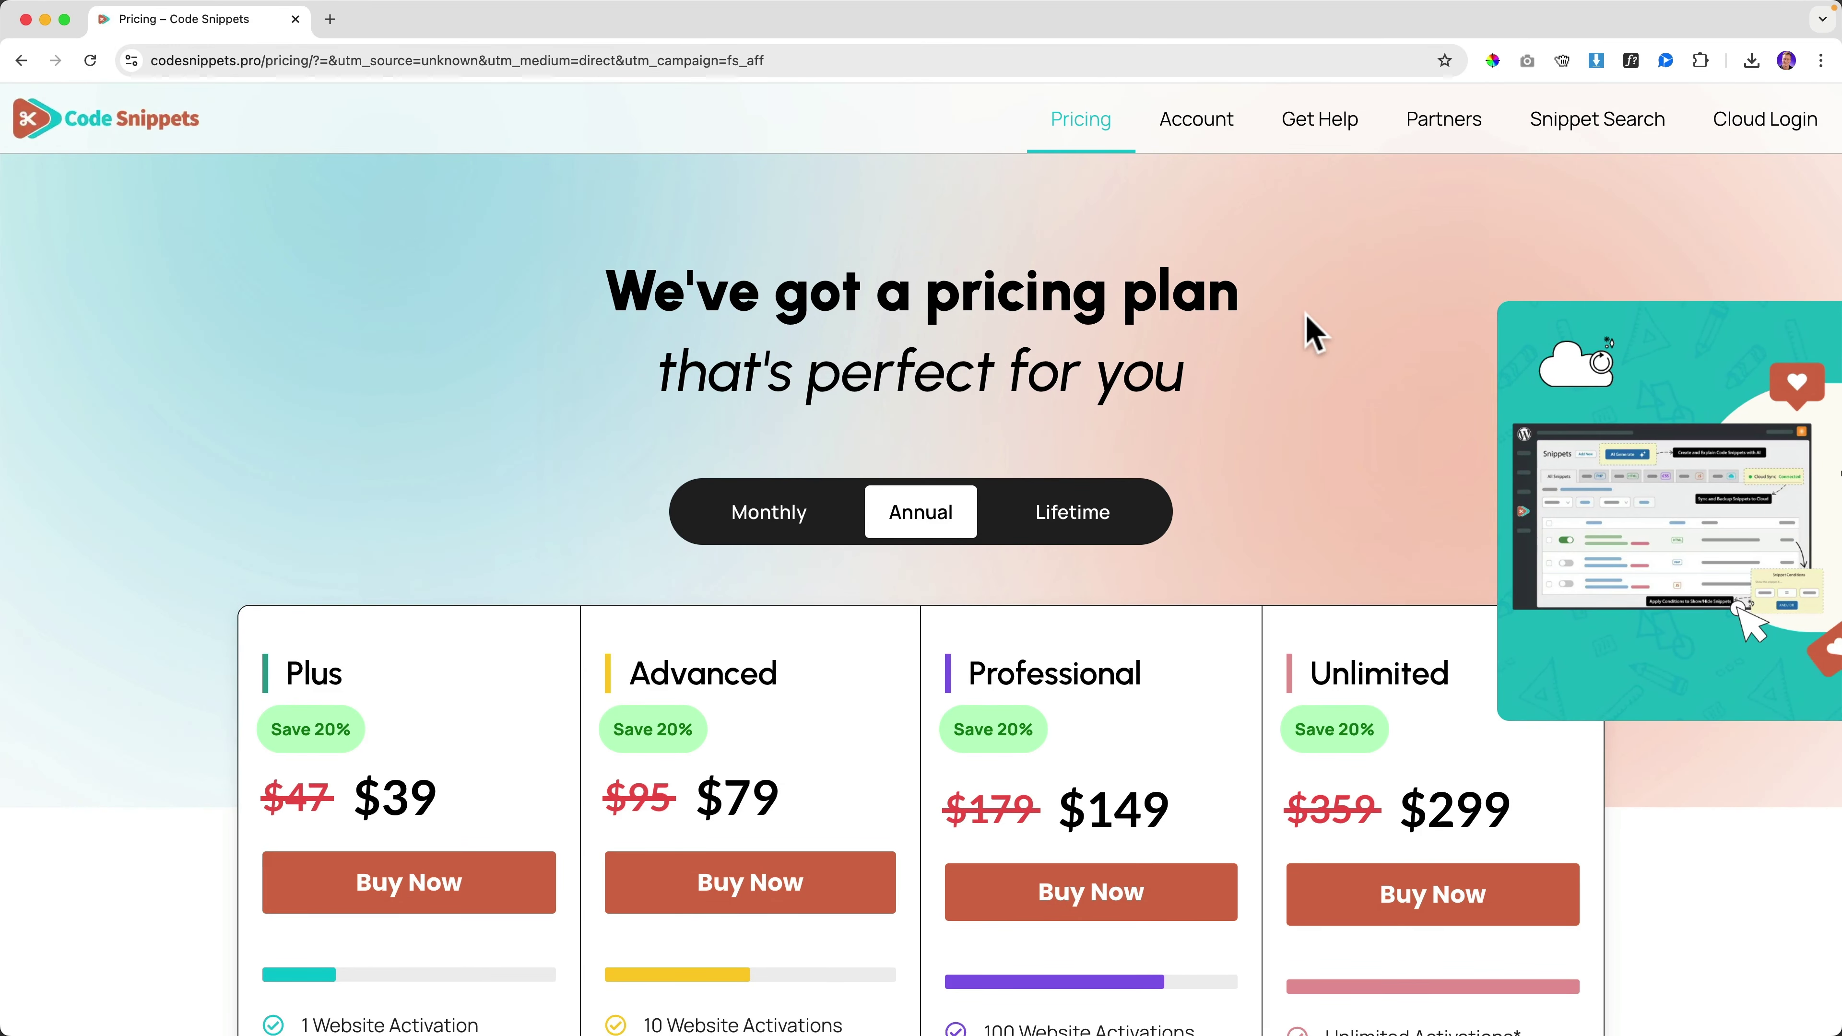
pyautogui.click(149, 138)
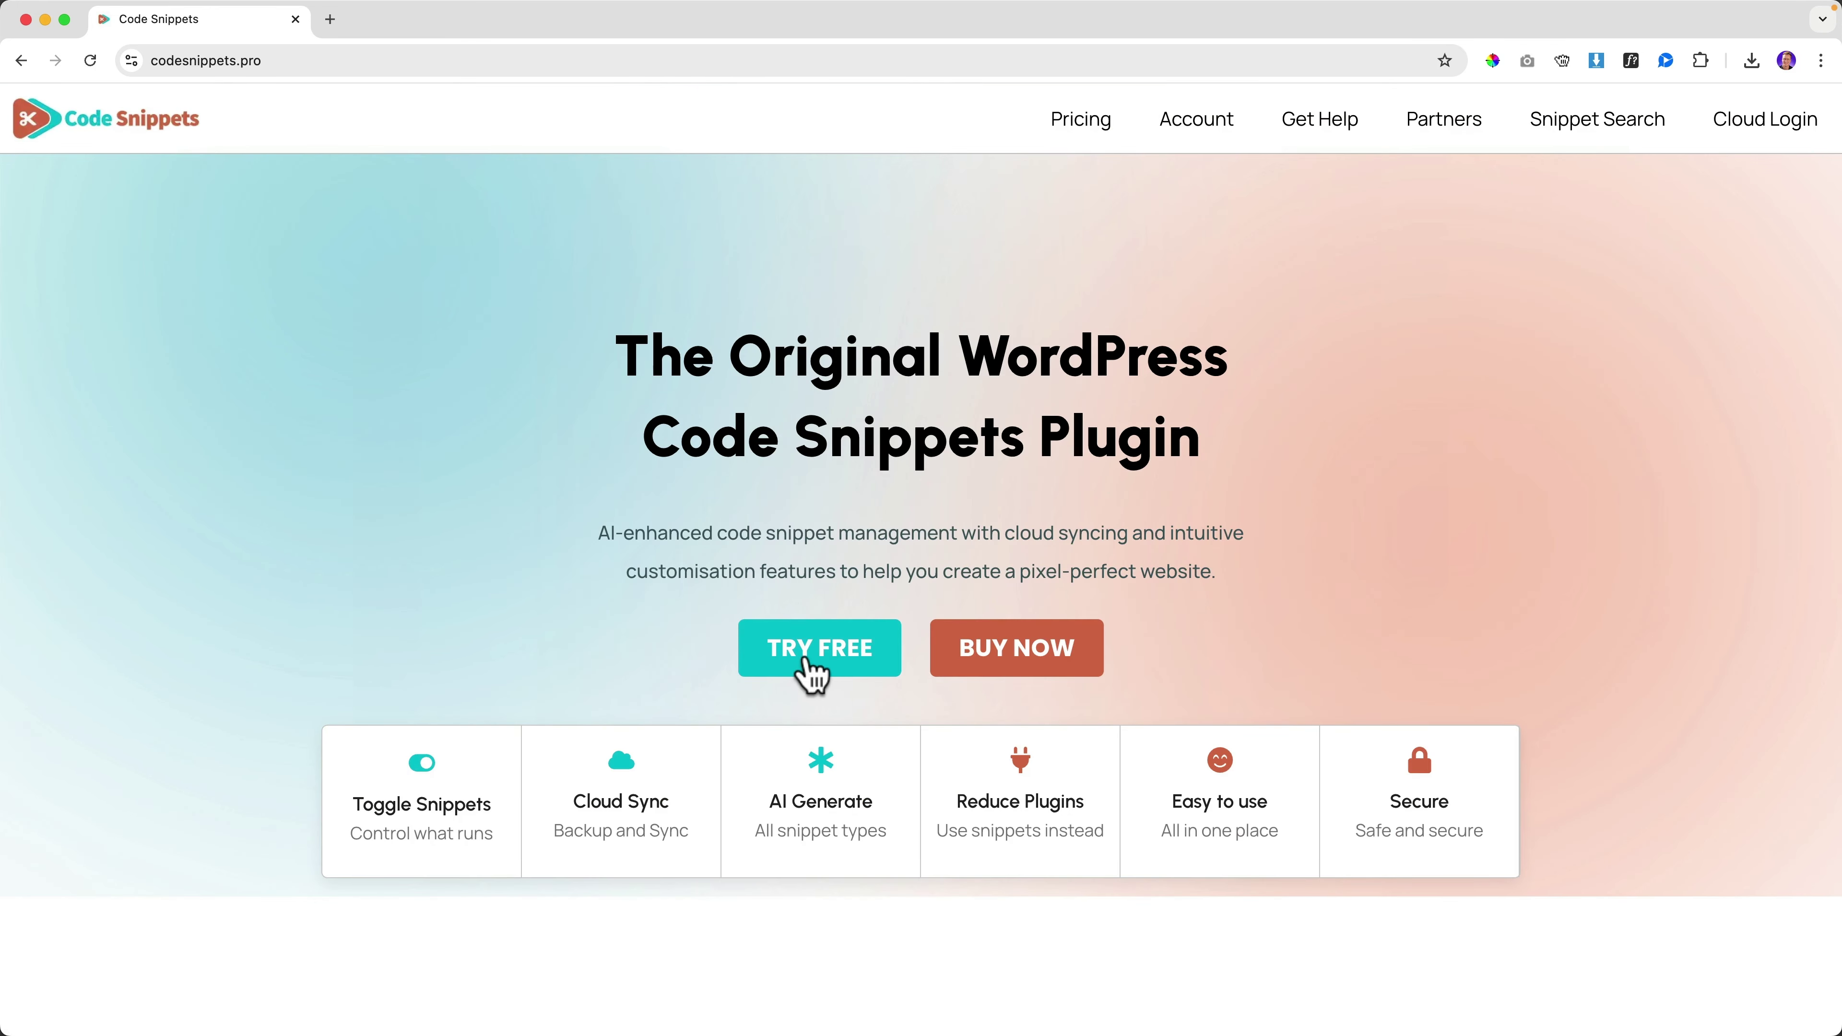
pyautogui.click(828, 663)
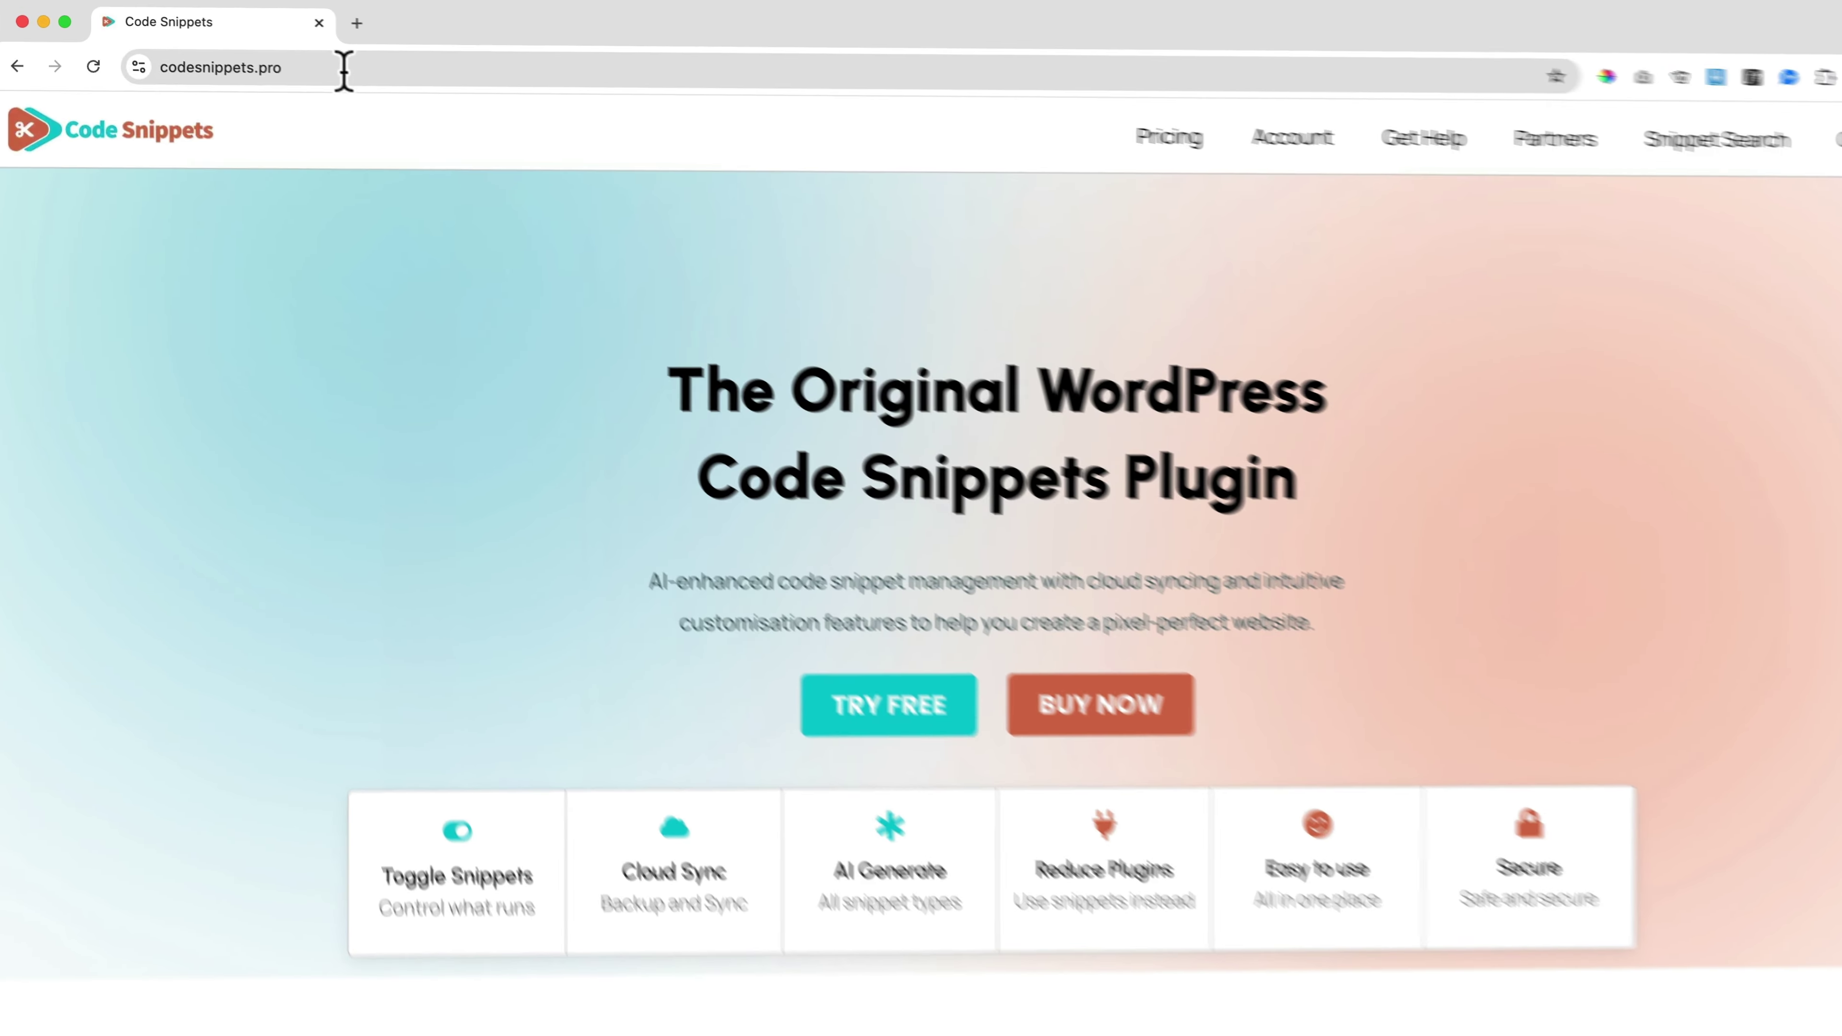
# Step: Open the WordPress dashboard at ferdydavid.com/wp-admin
pyautogui.click(320, 63)
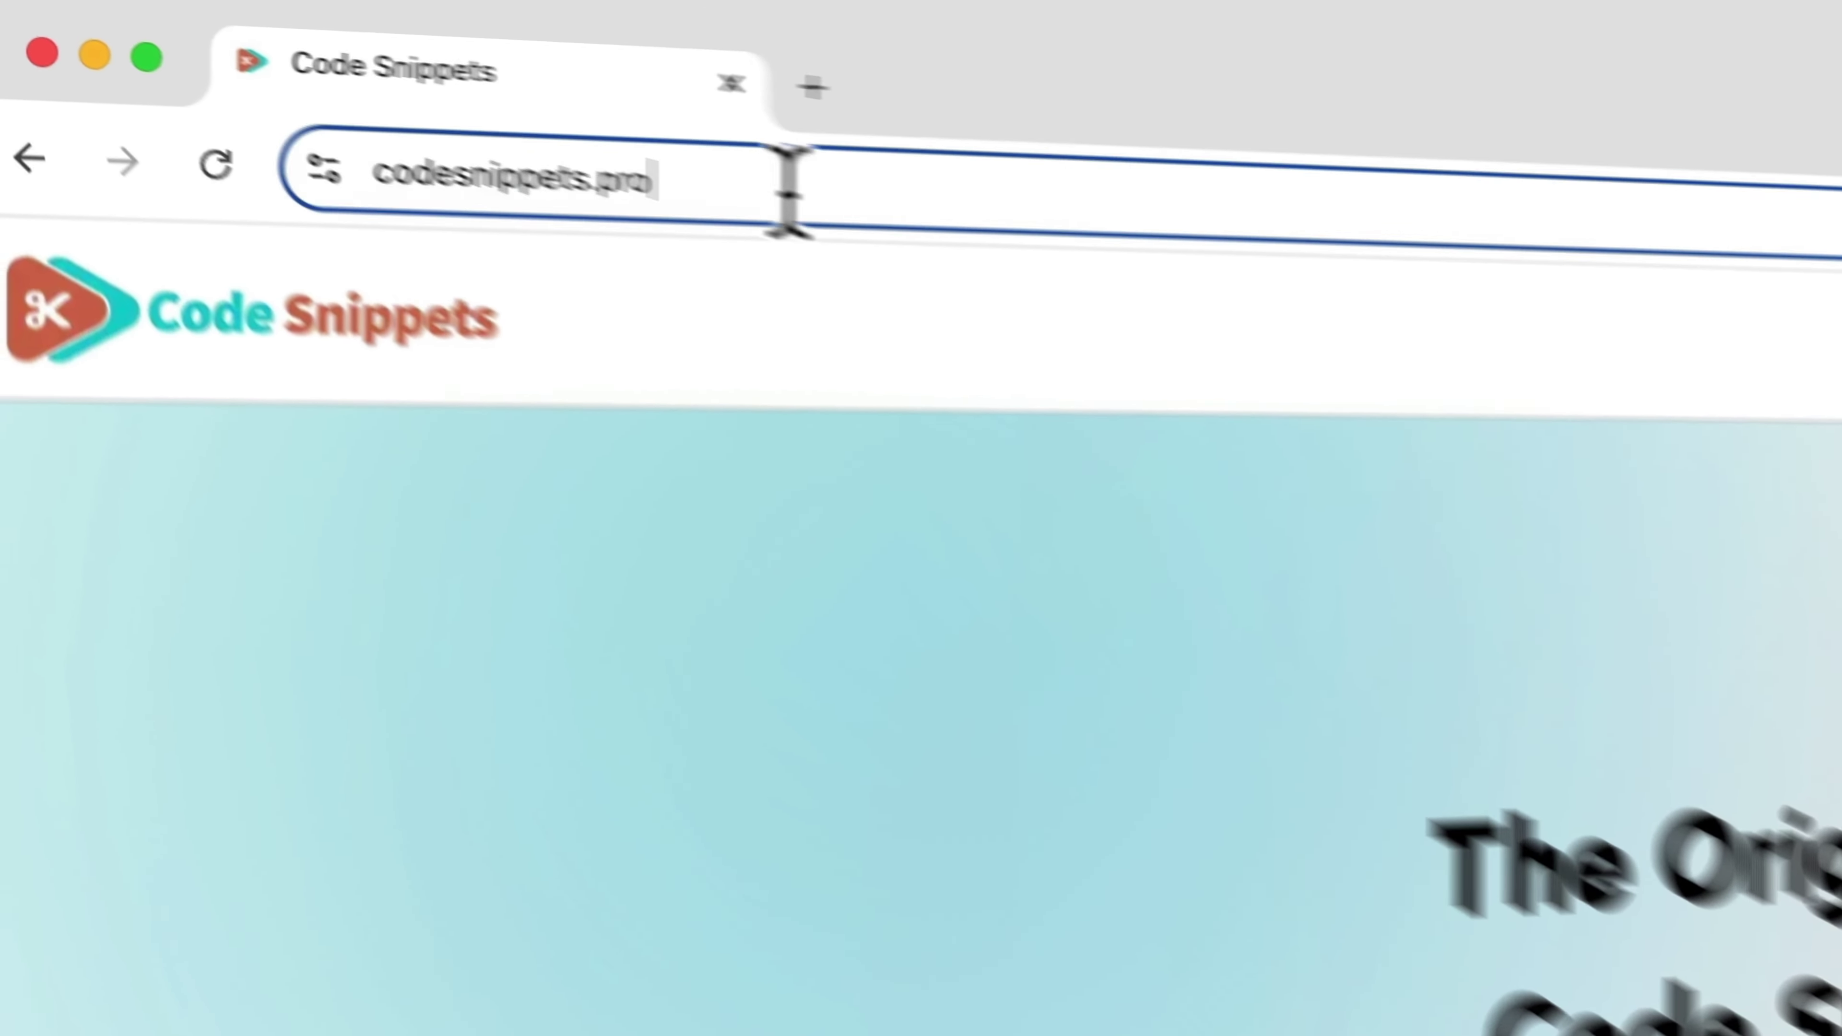
pyautogui.write('ferdydavid.com/wp-admin')
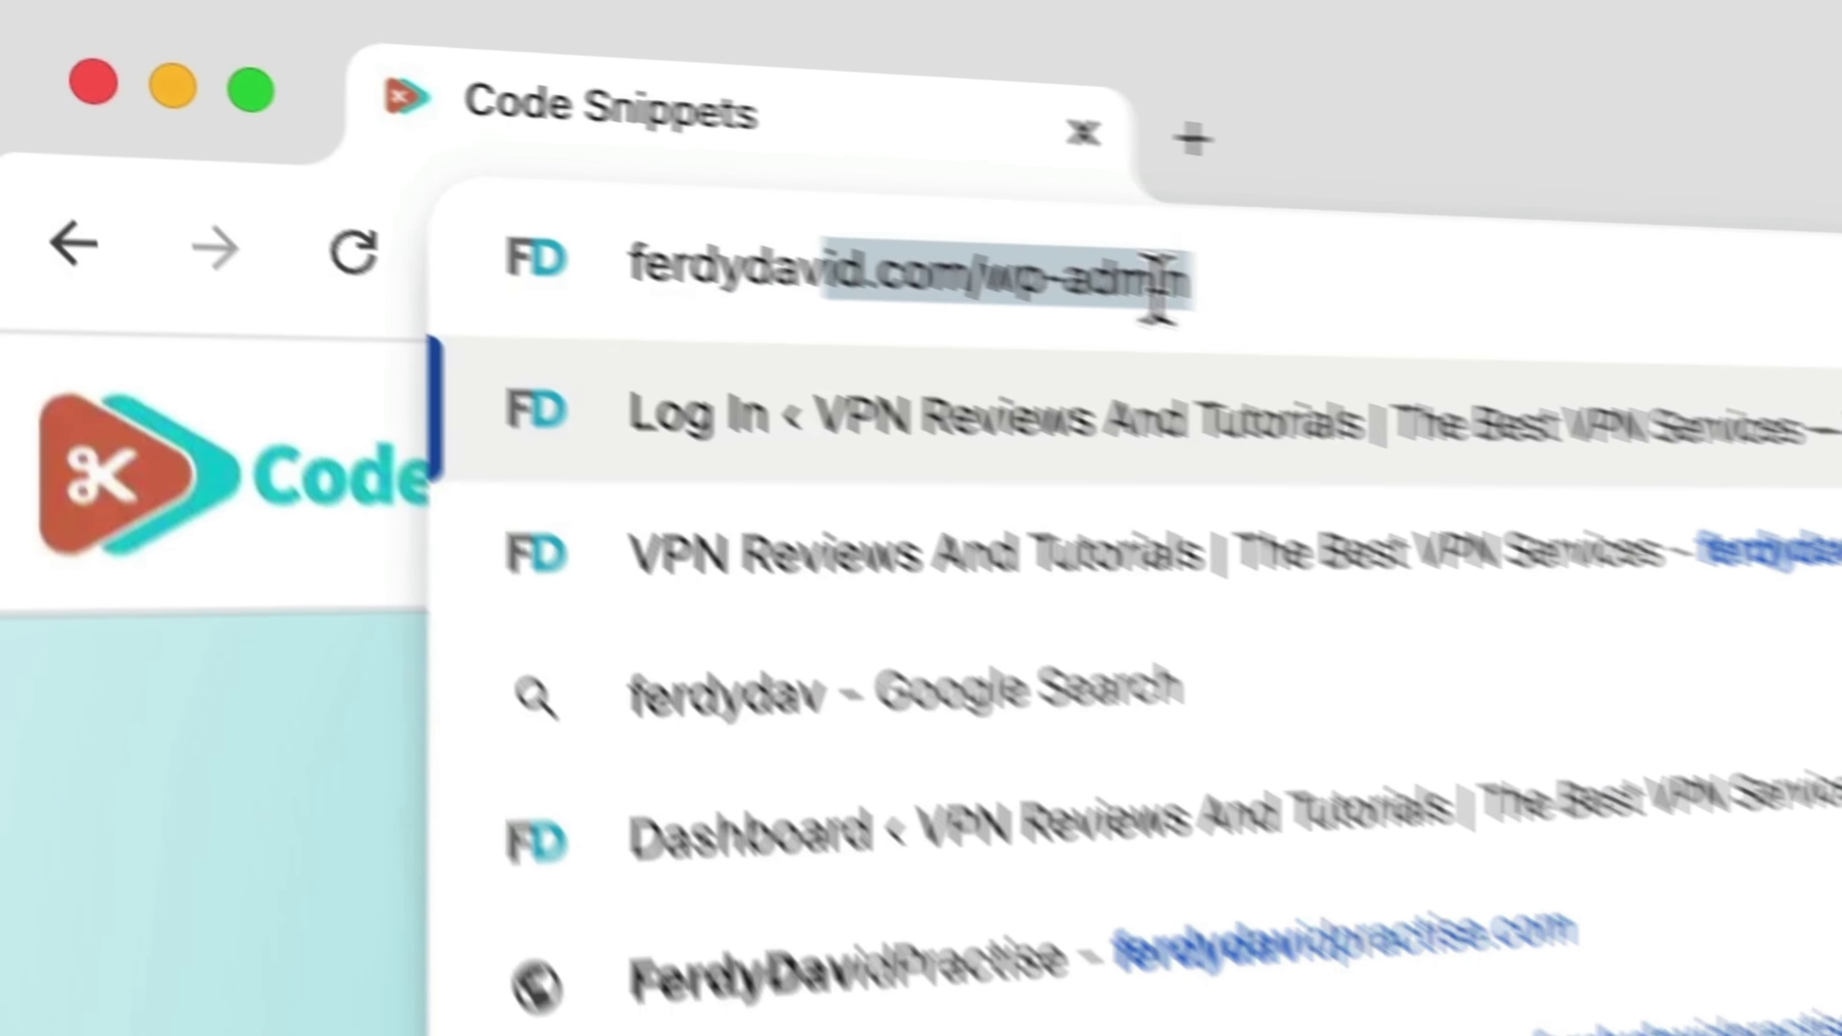
pyautogui.press('Return')
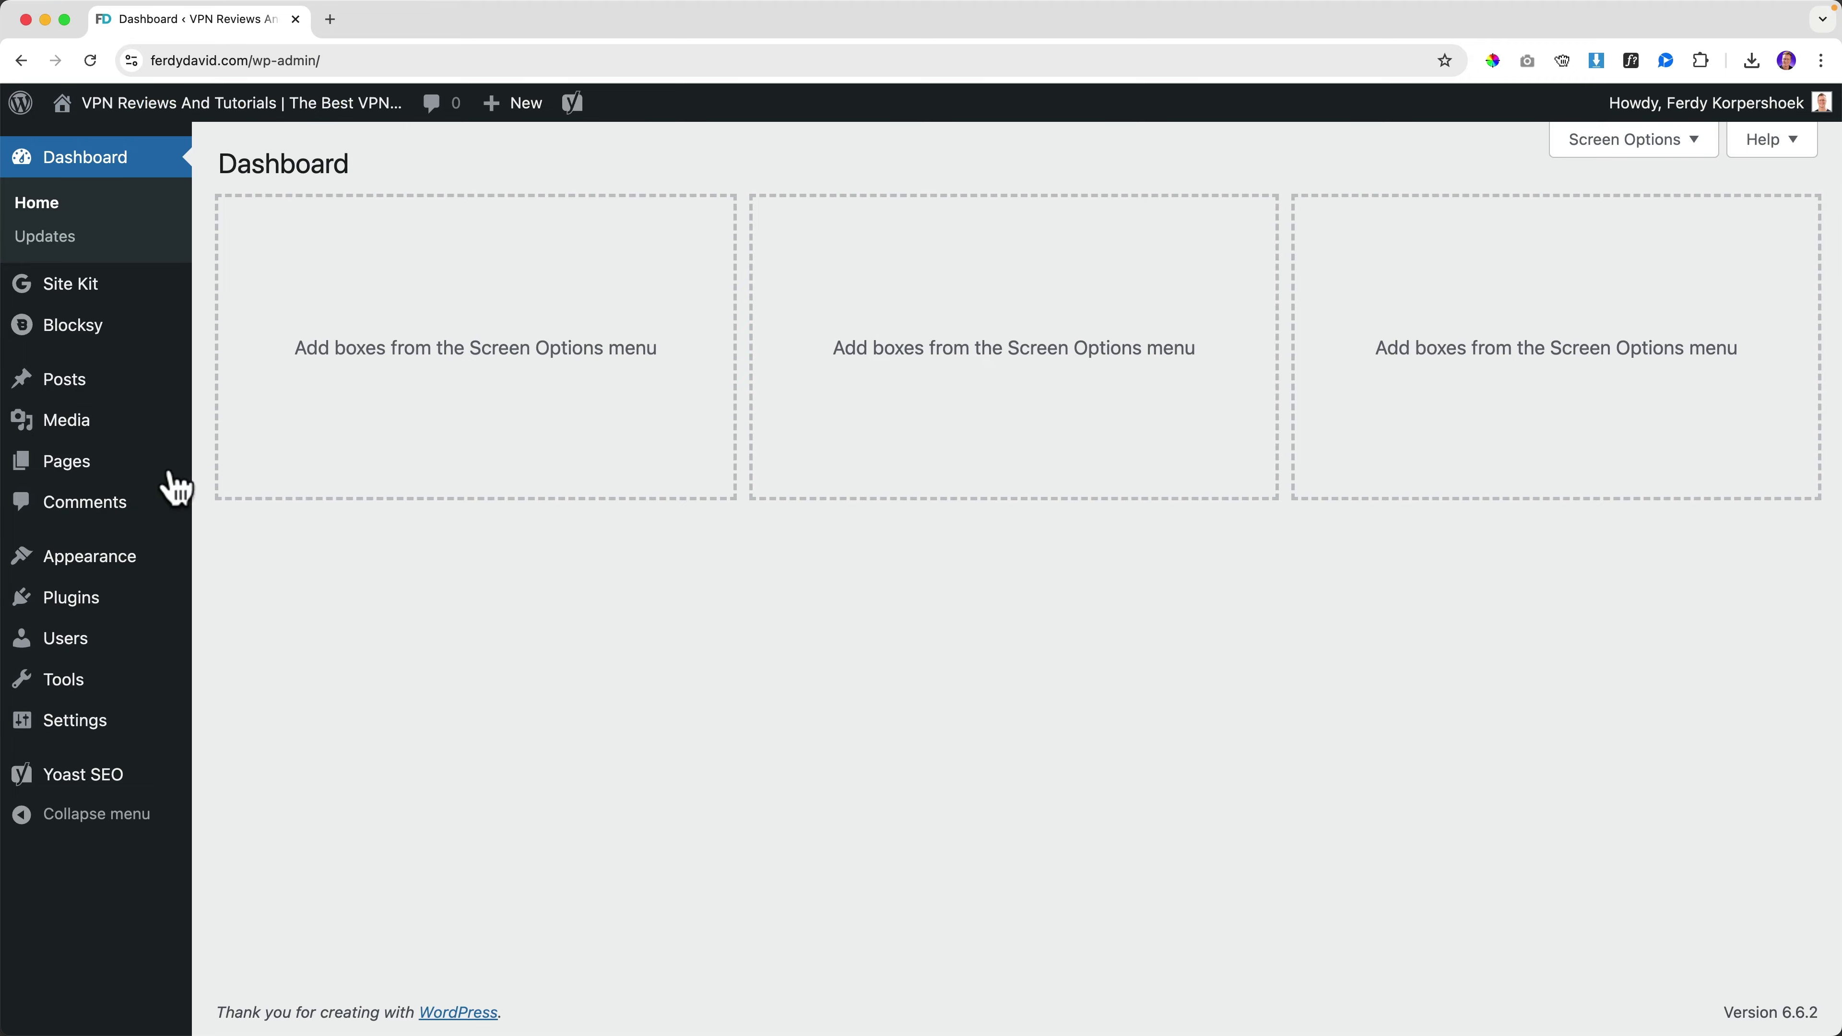
# Step: Find the Code Snippets plugin by Code Snippets Pro with the search "code snippets", then install and activate it
pyautogui.moveTo(109, 603)
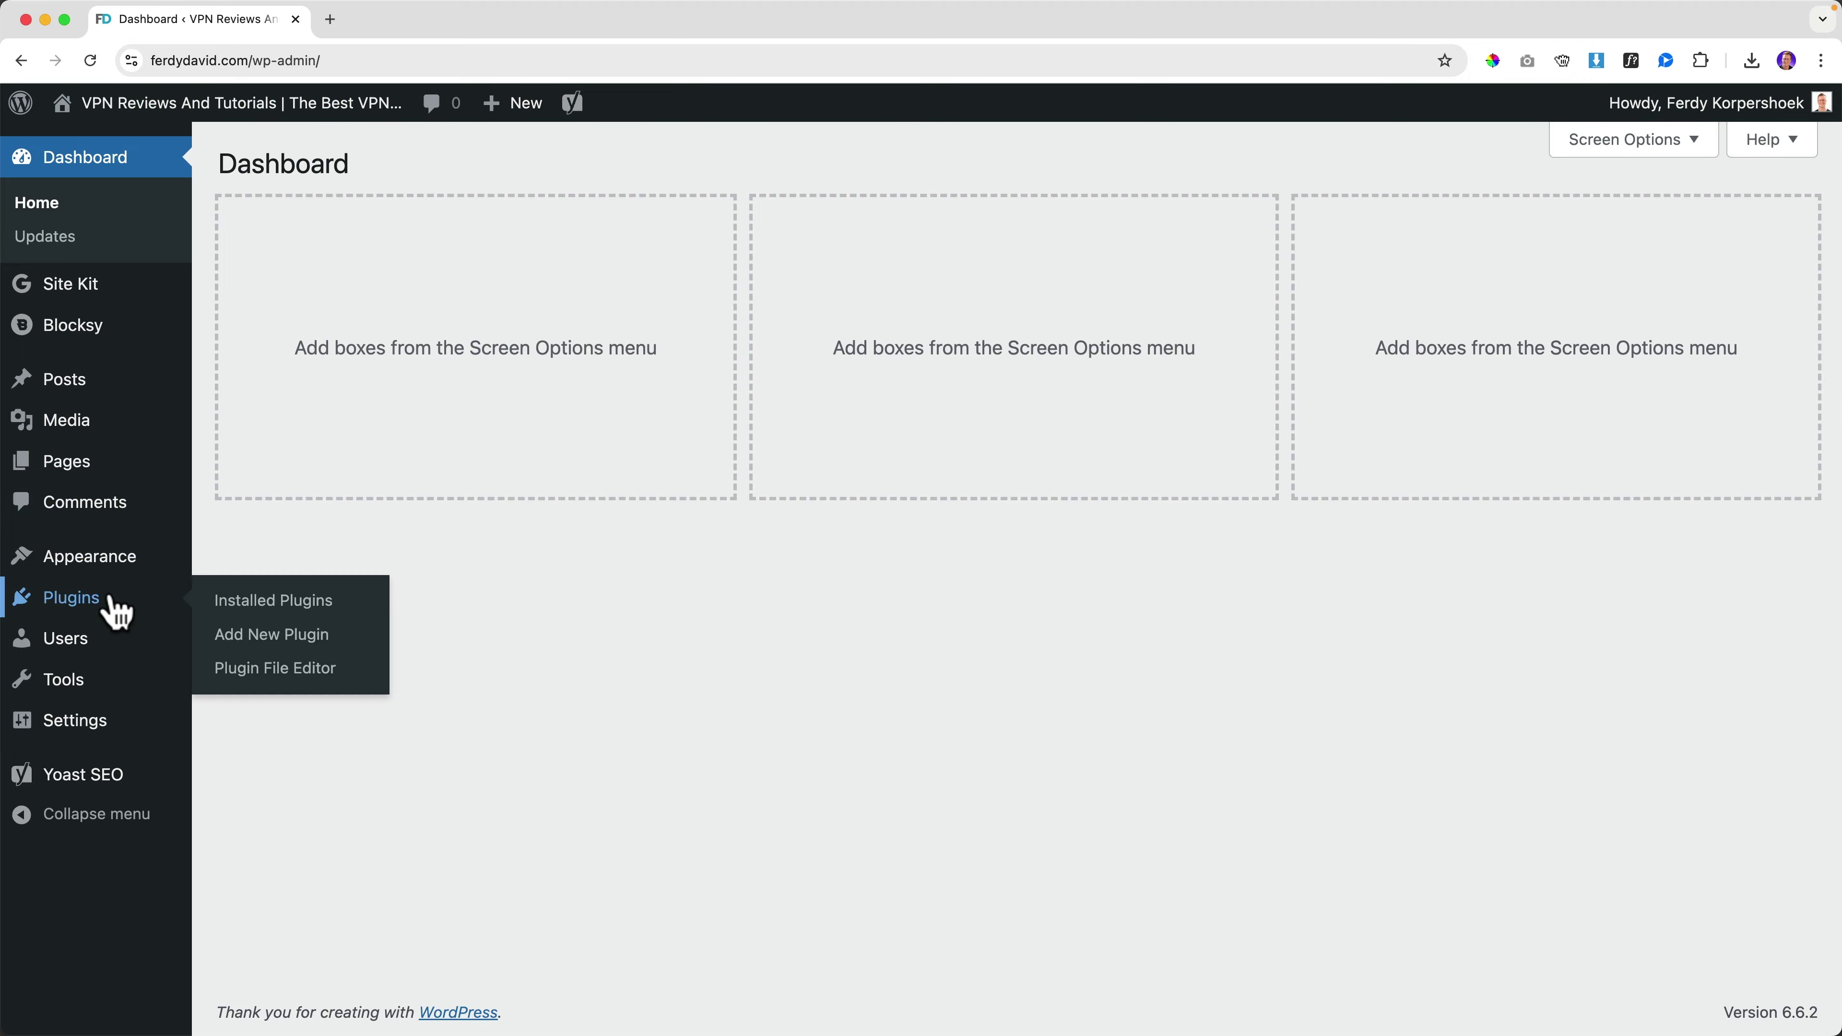
pyautogui.click(324, 651)
pyautogui.click(1517, 235)
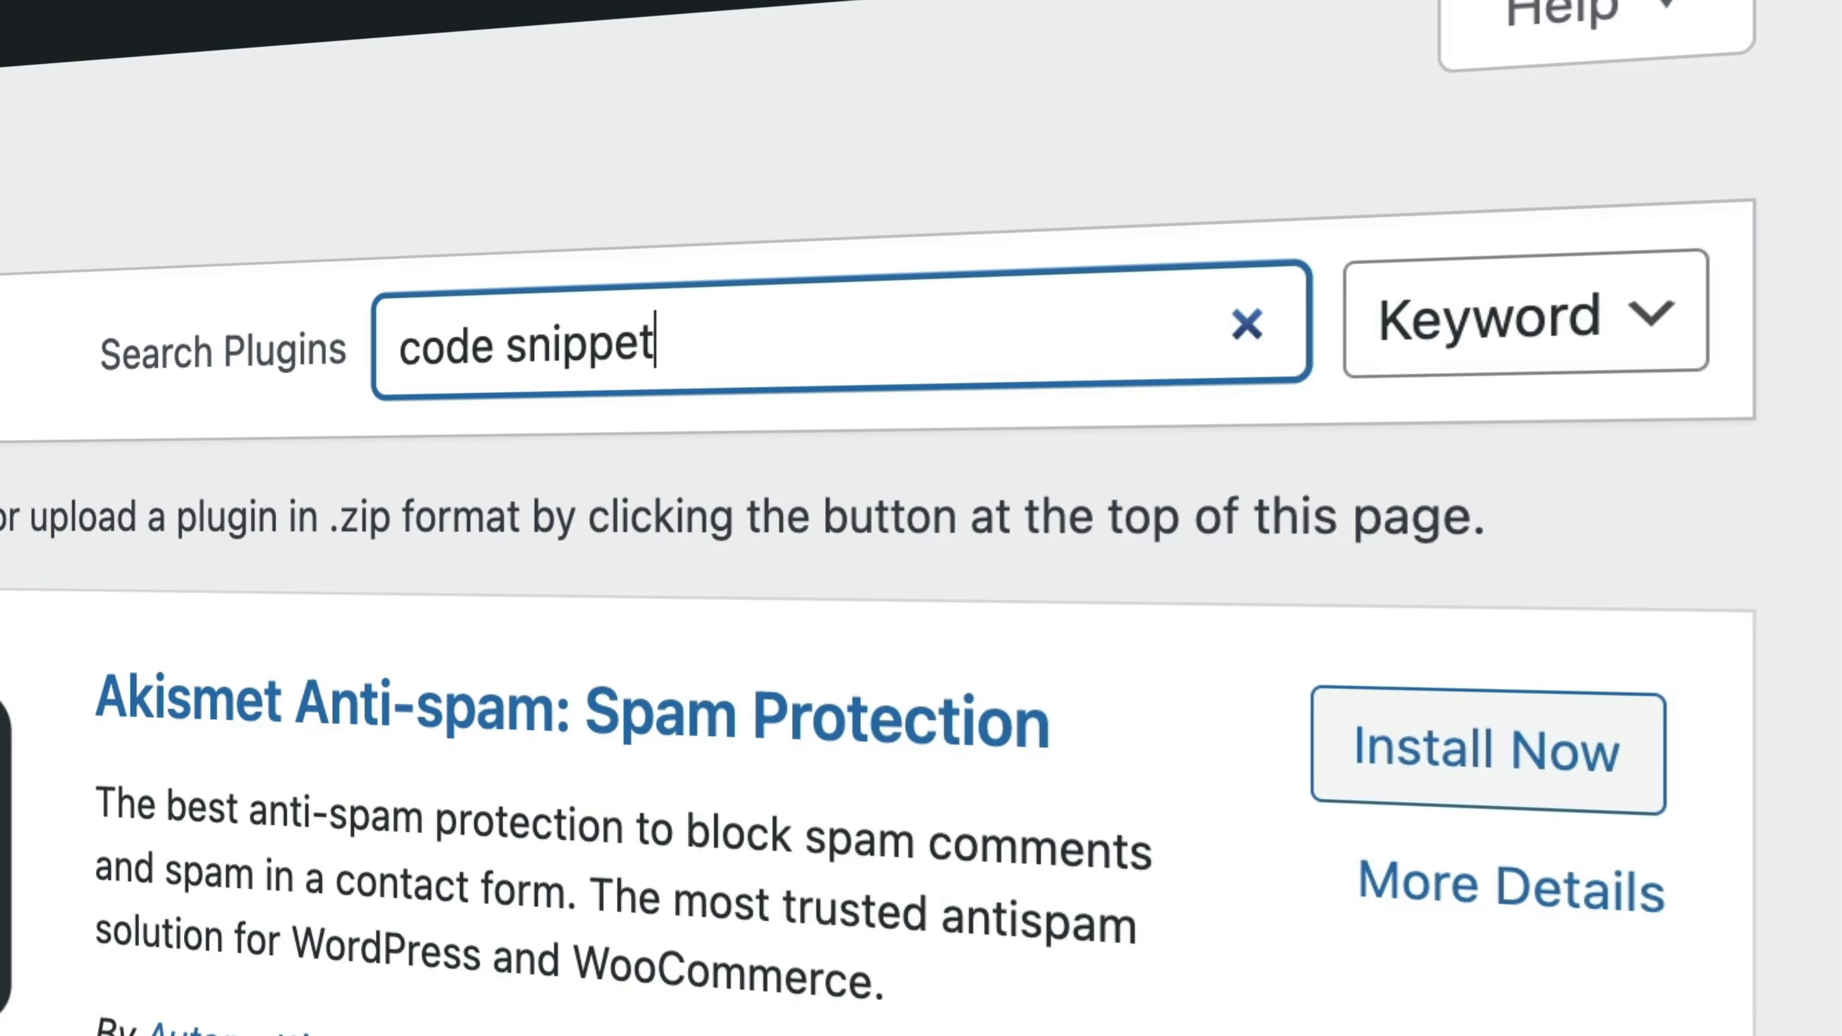
pyautogui.write('code snippets')
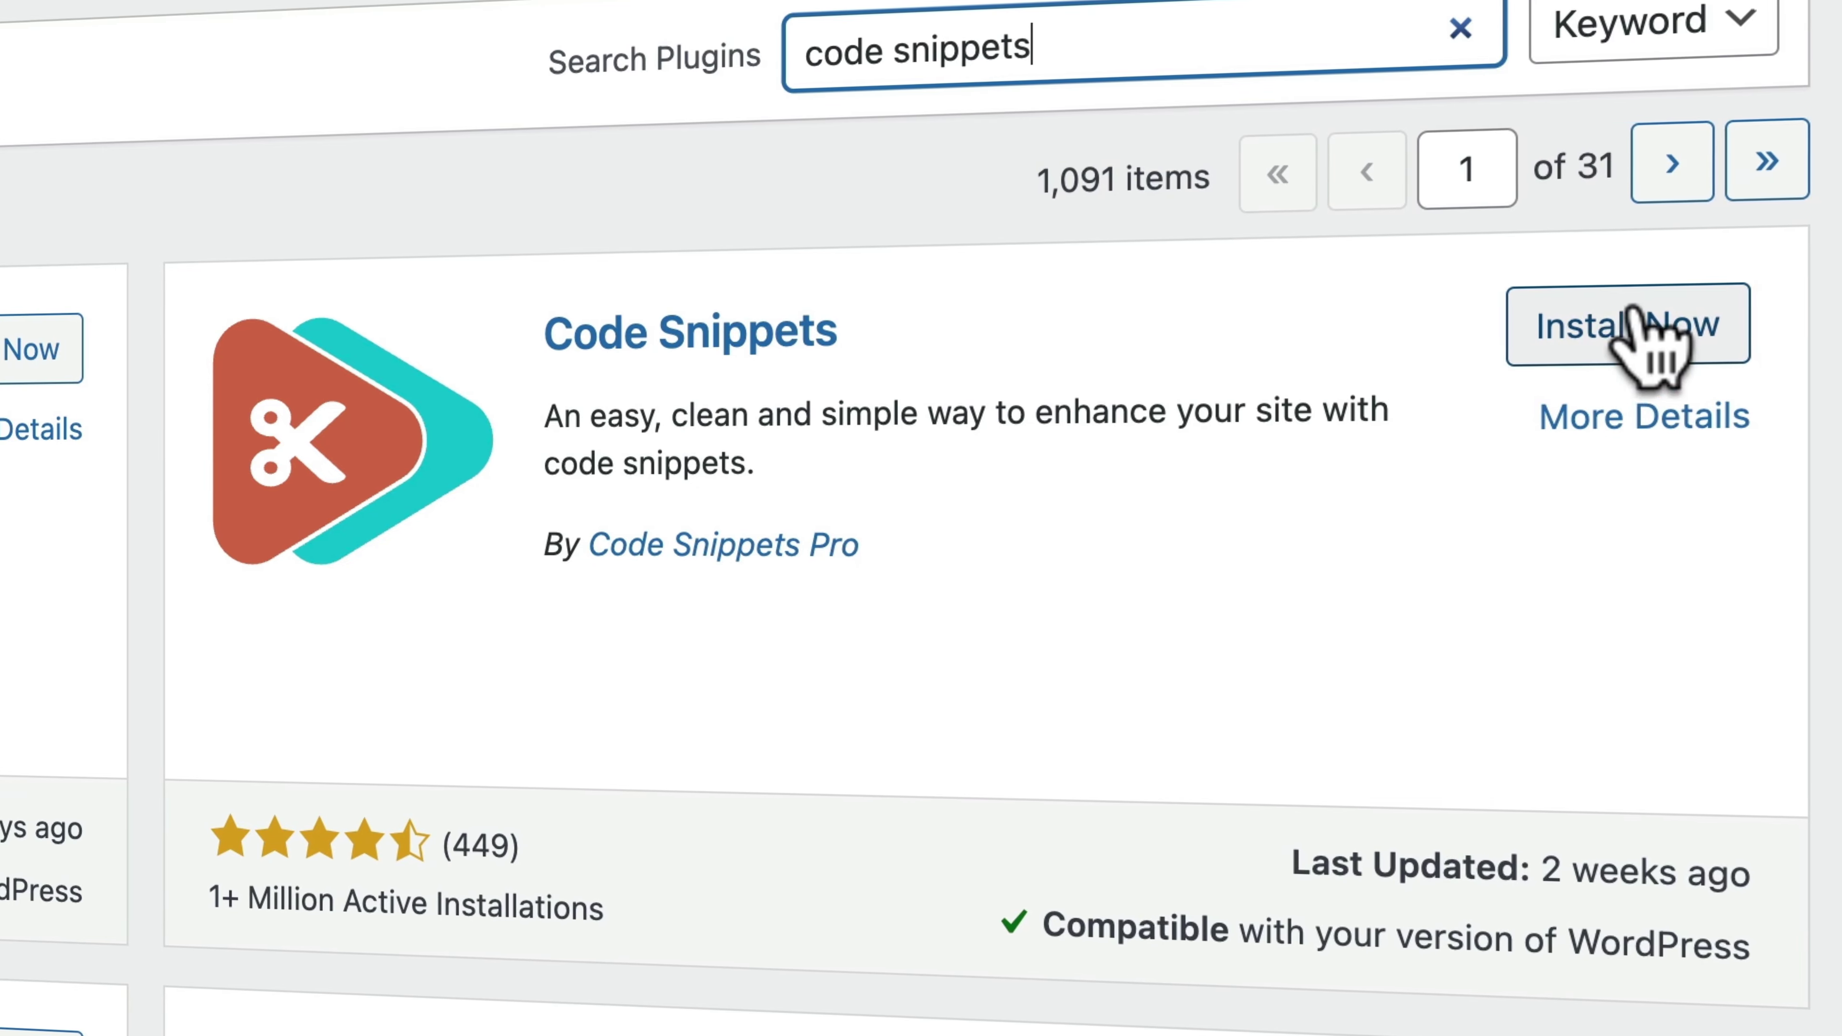
pyautogui.click(1641, 319)
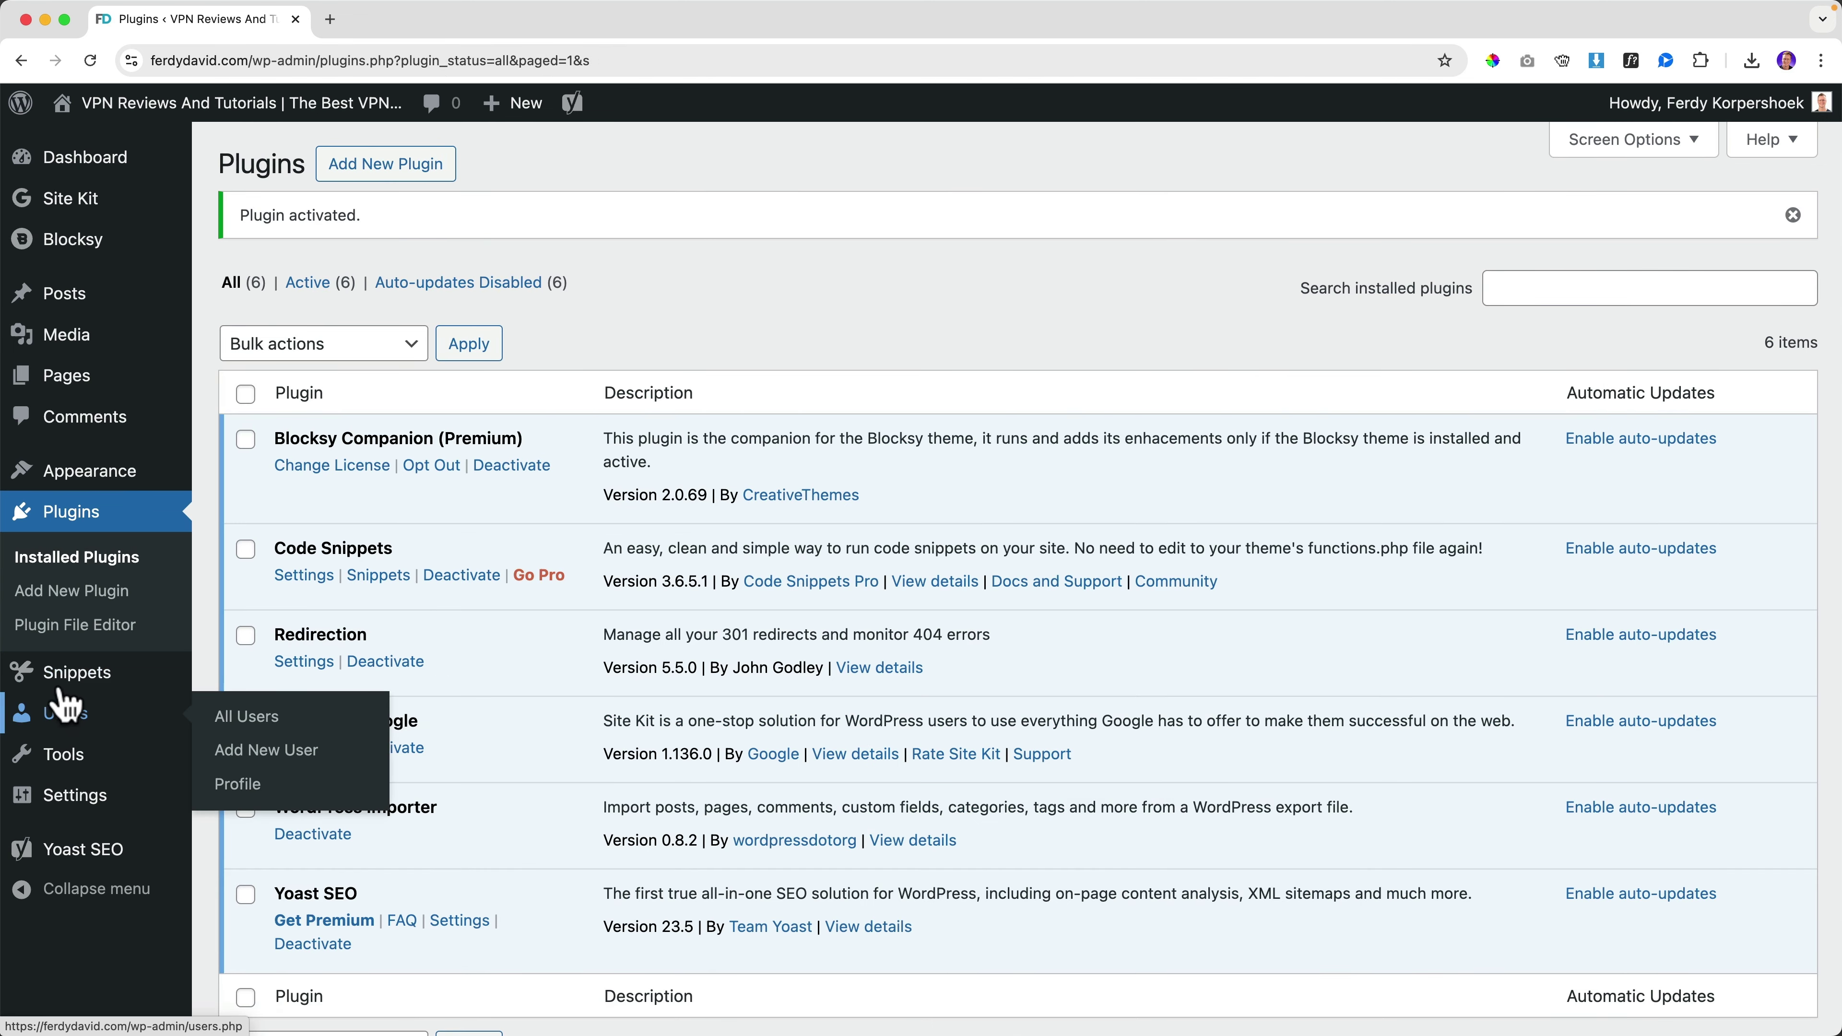
# Step: Delete all sample snippets from the snippets list in bulk and dismiss the lifetime plans notice
pyautogui.moveTo(81, 682)
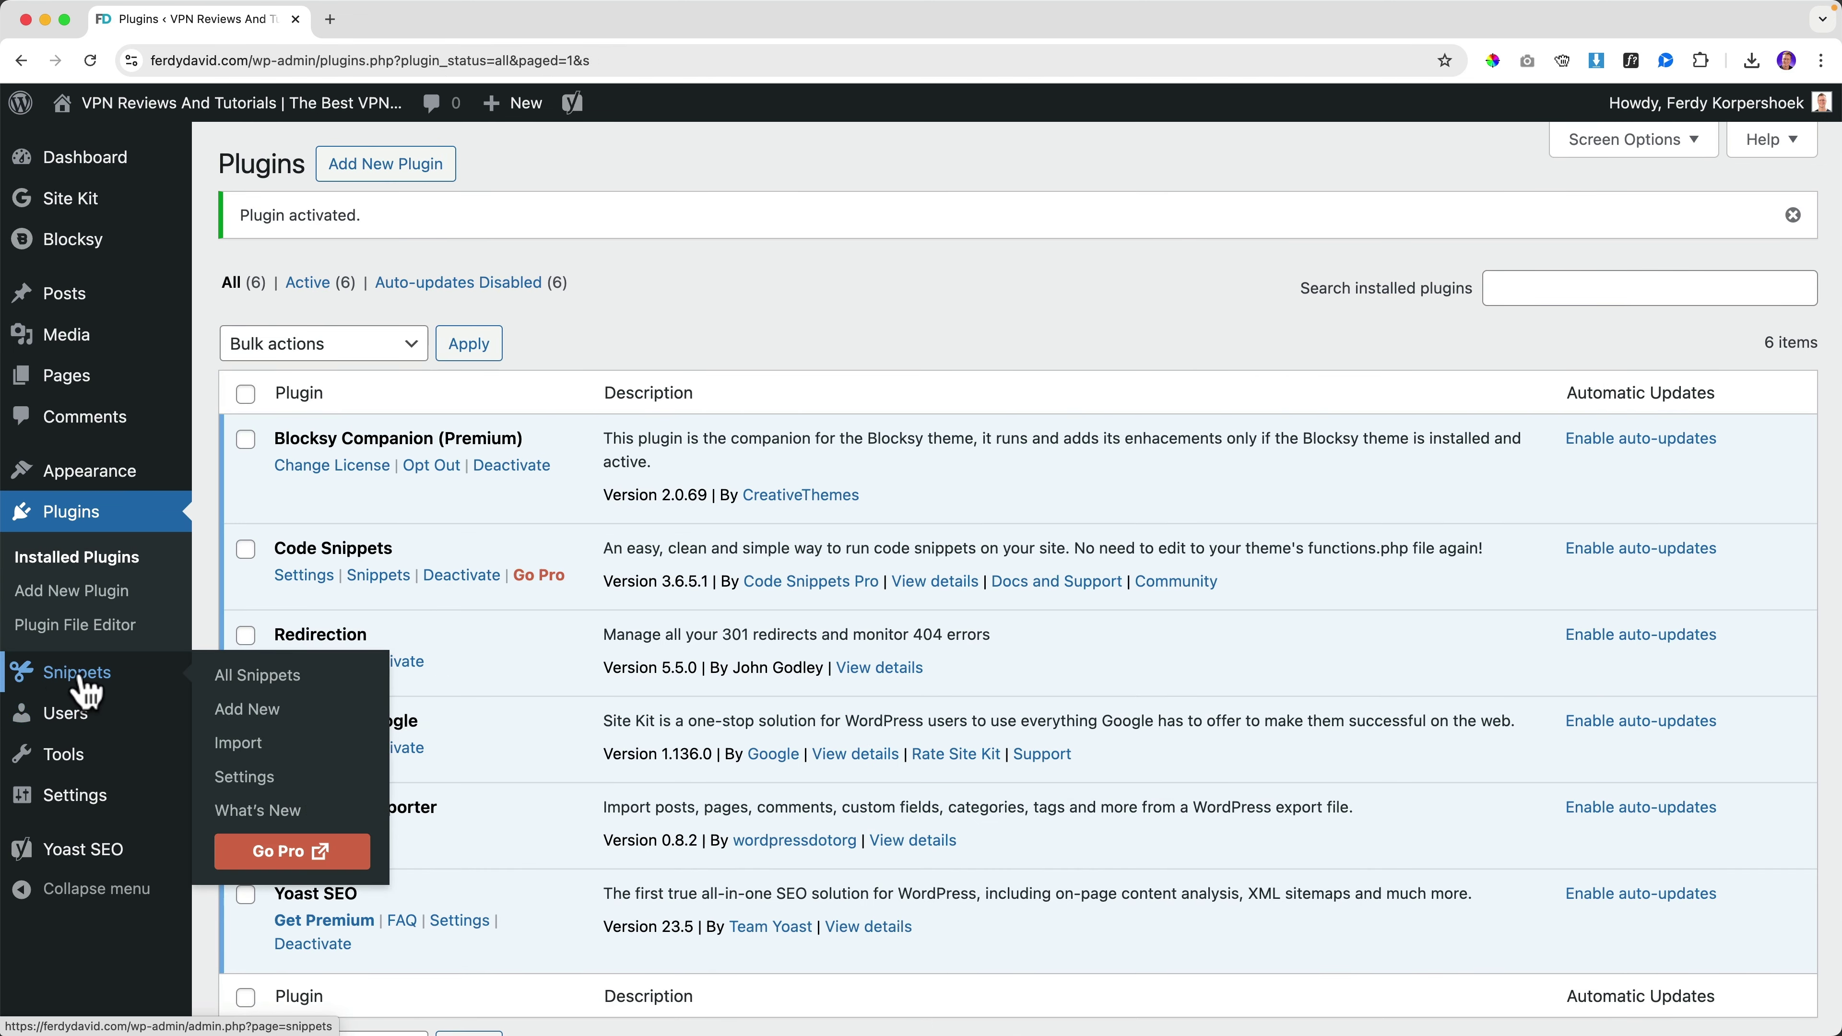
pyautogui.click(256, 676)
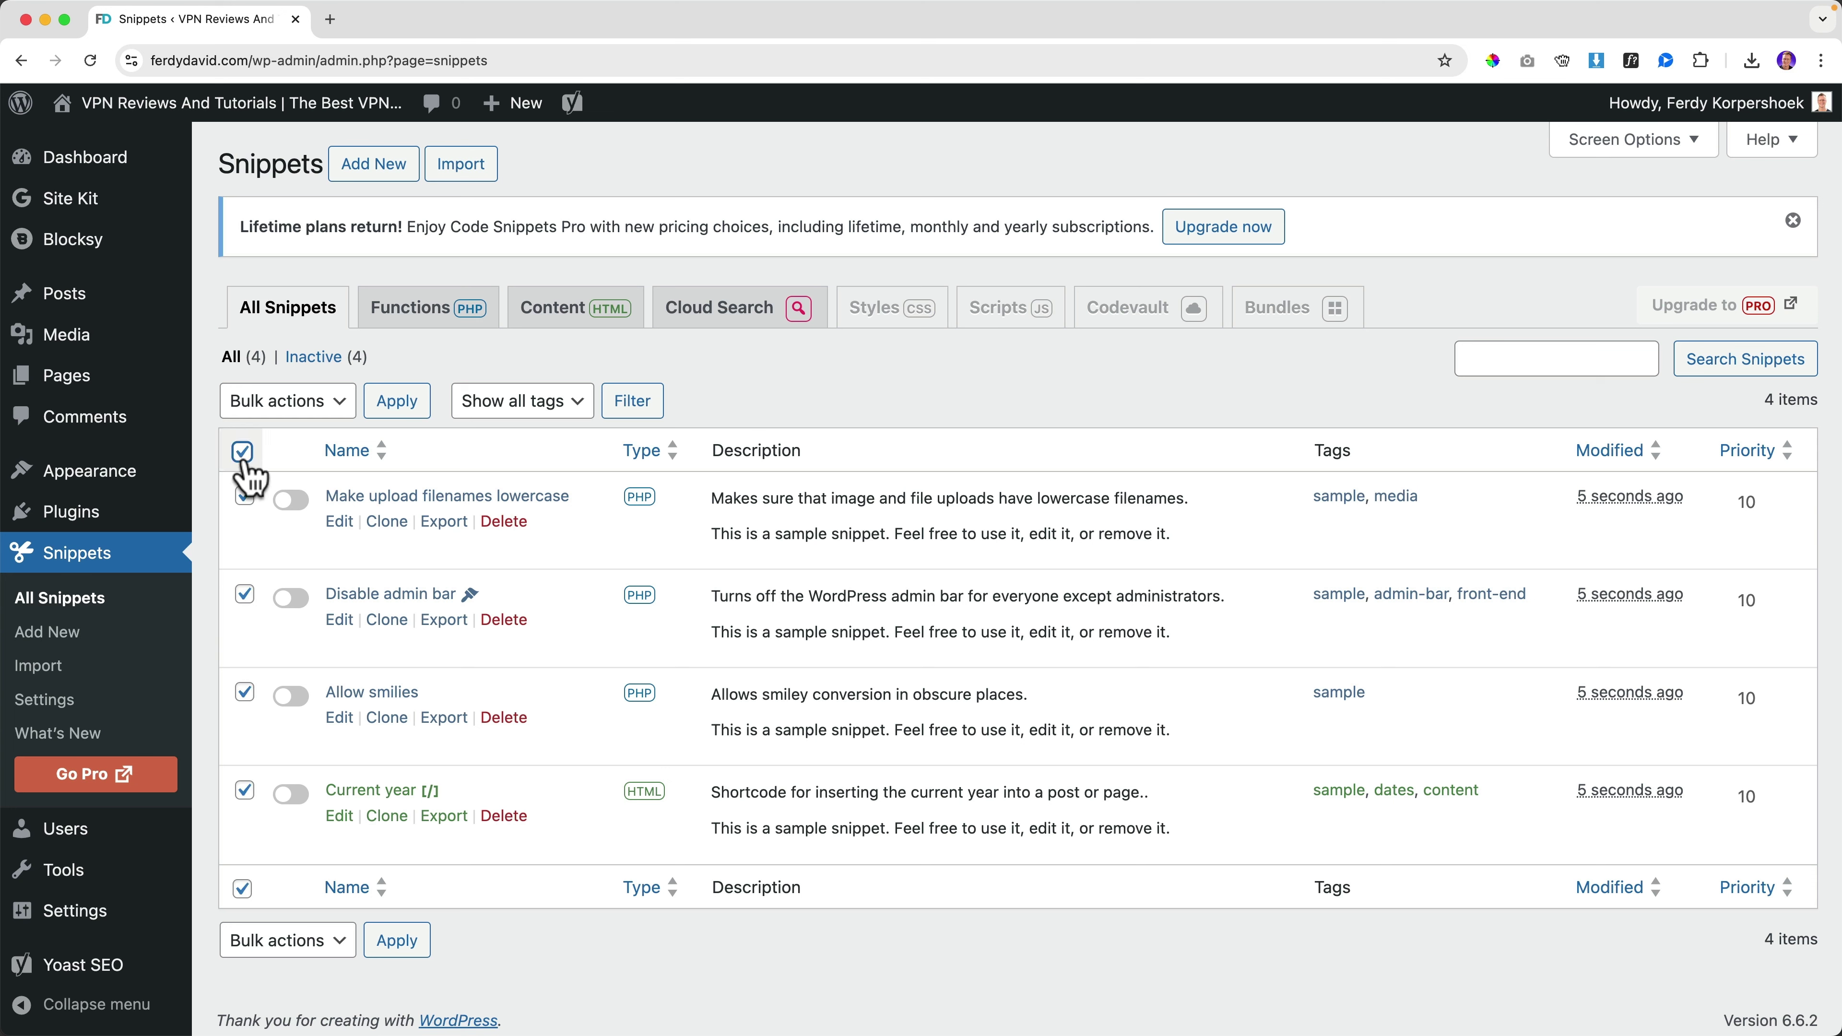
pyautogui.click(270, 404)
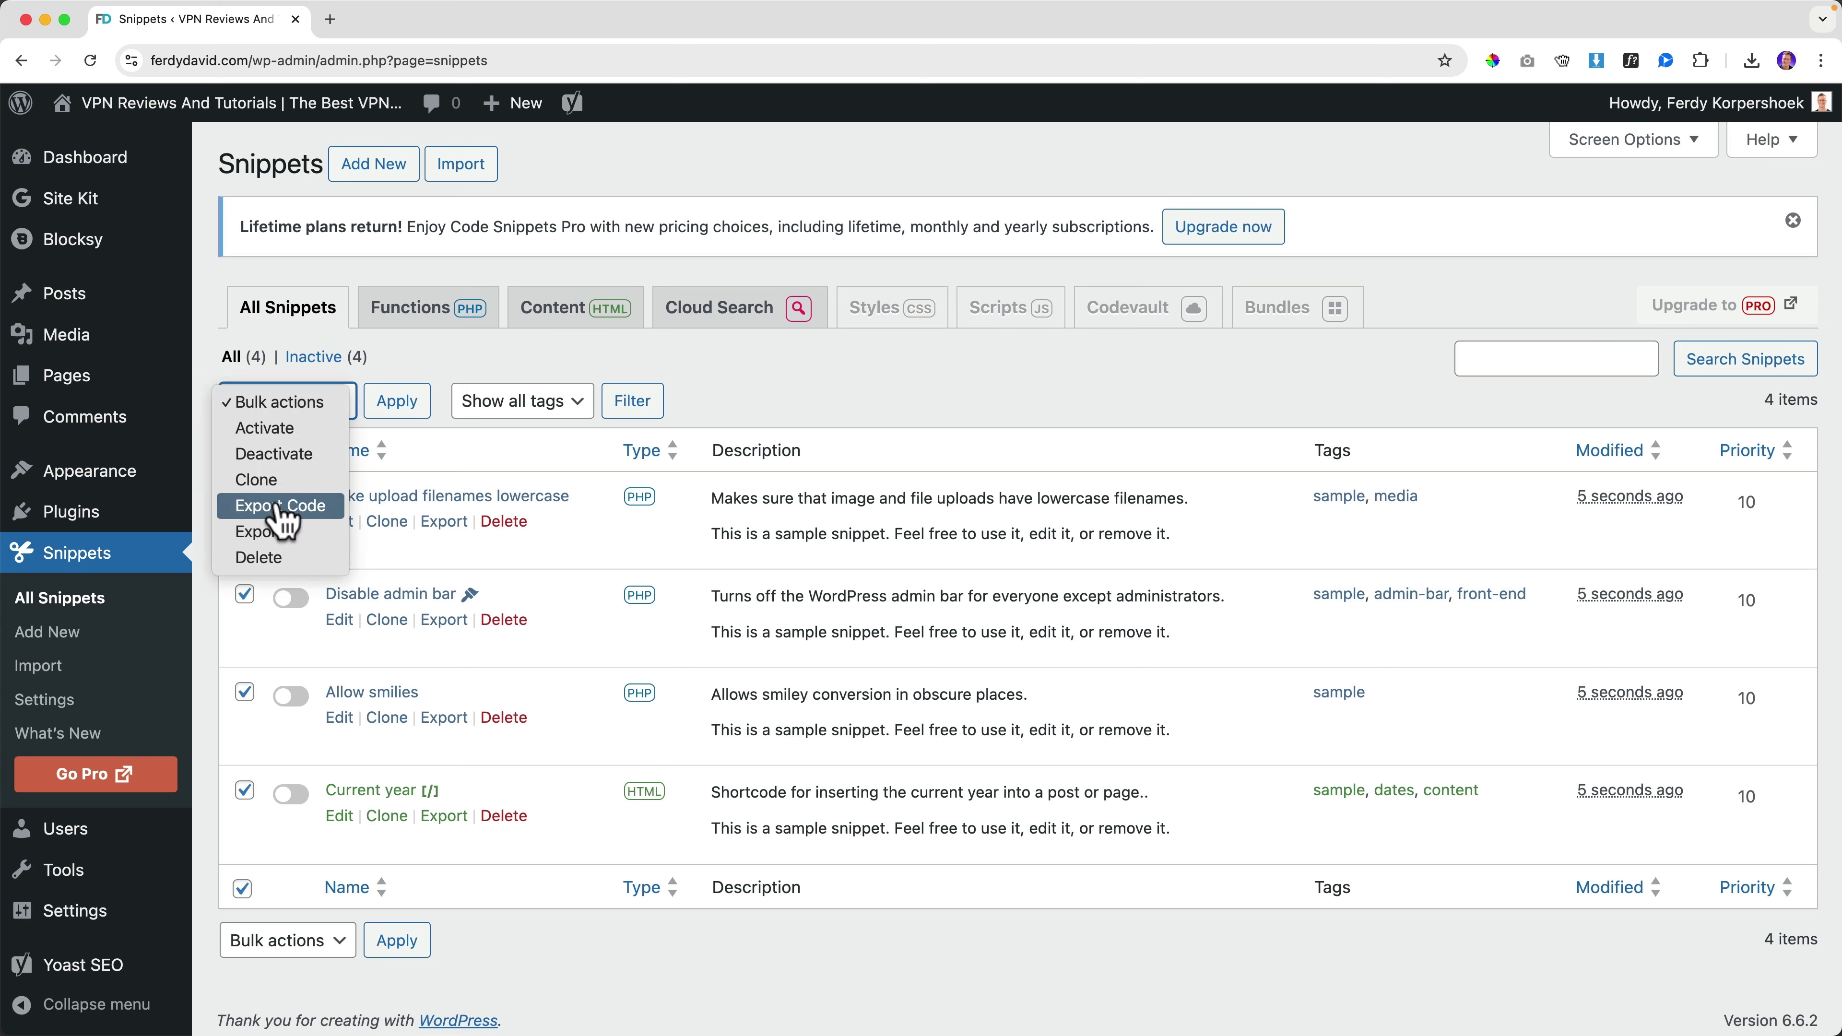
pyautogui.click(270, 558)
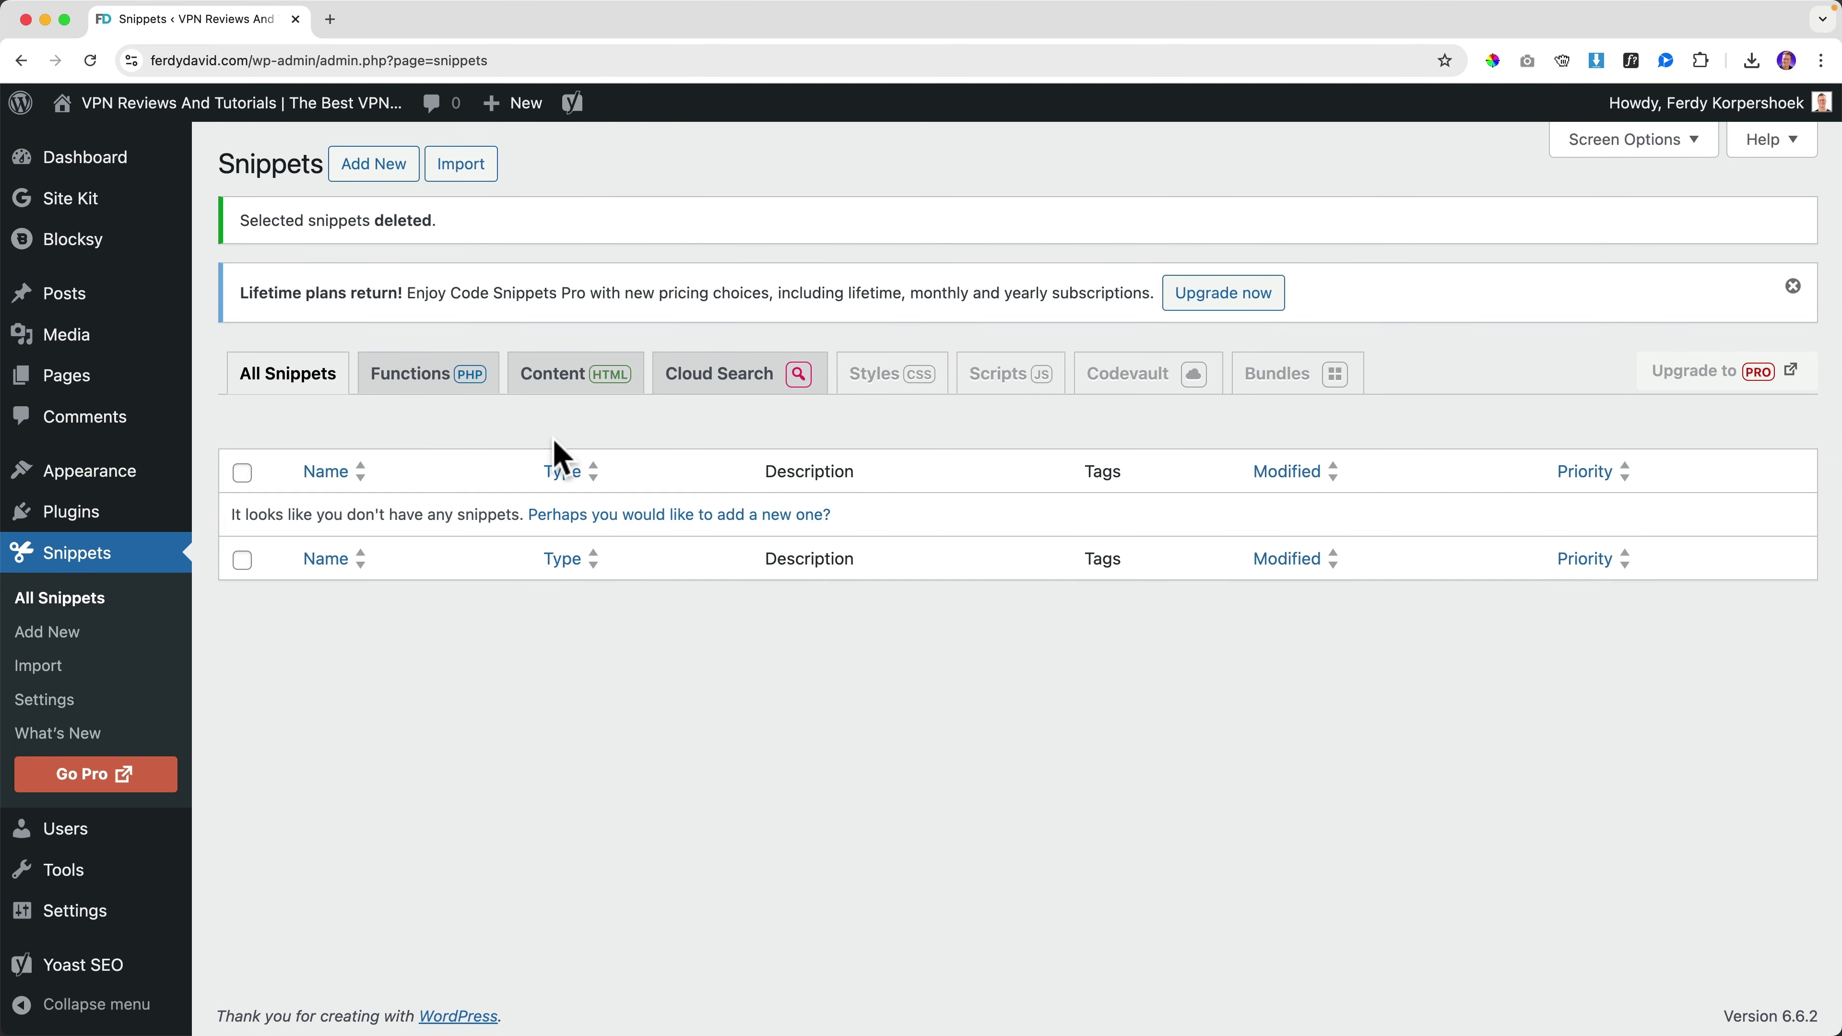
pyautogui.click(1788, 285)
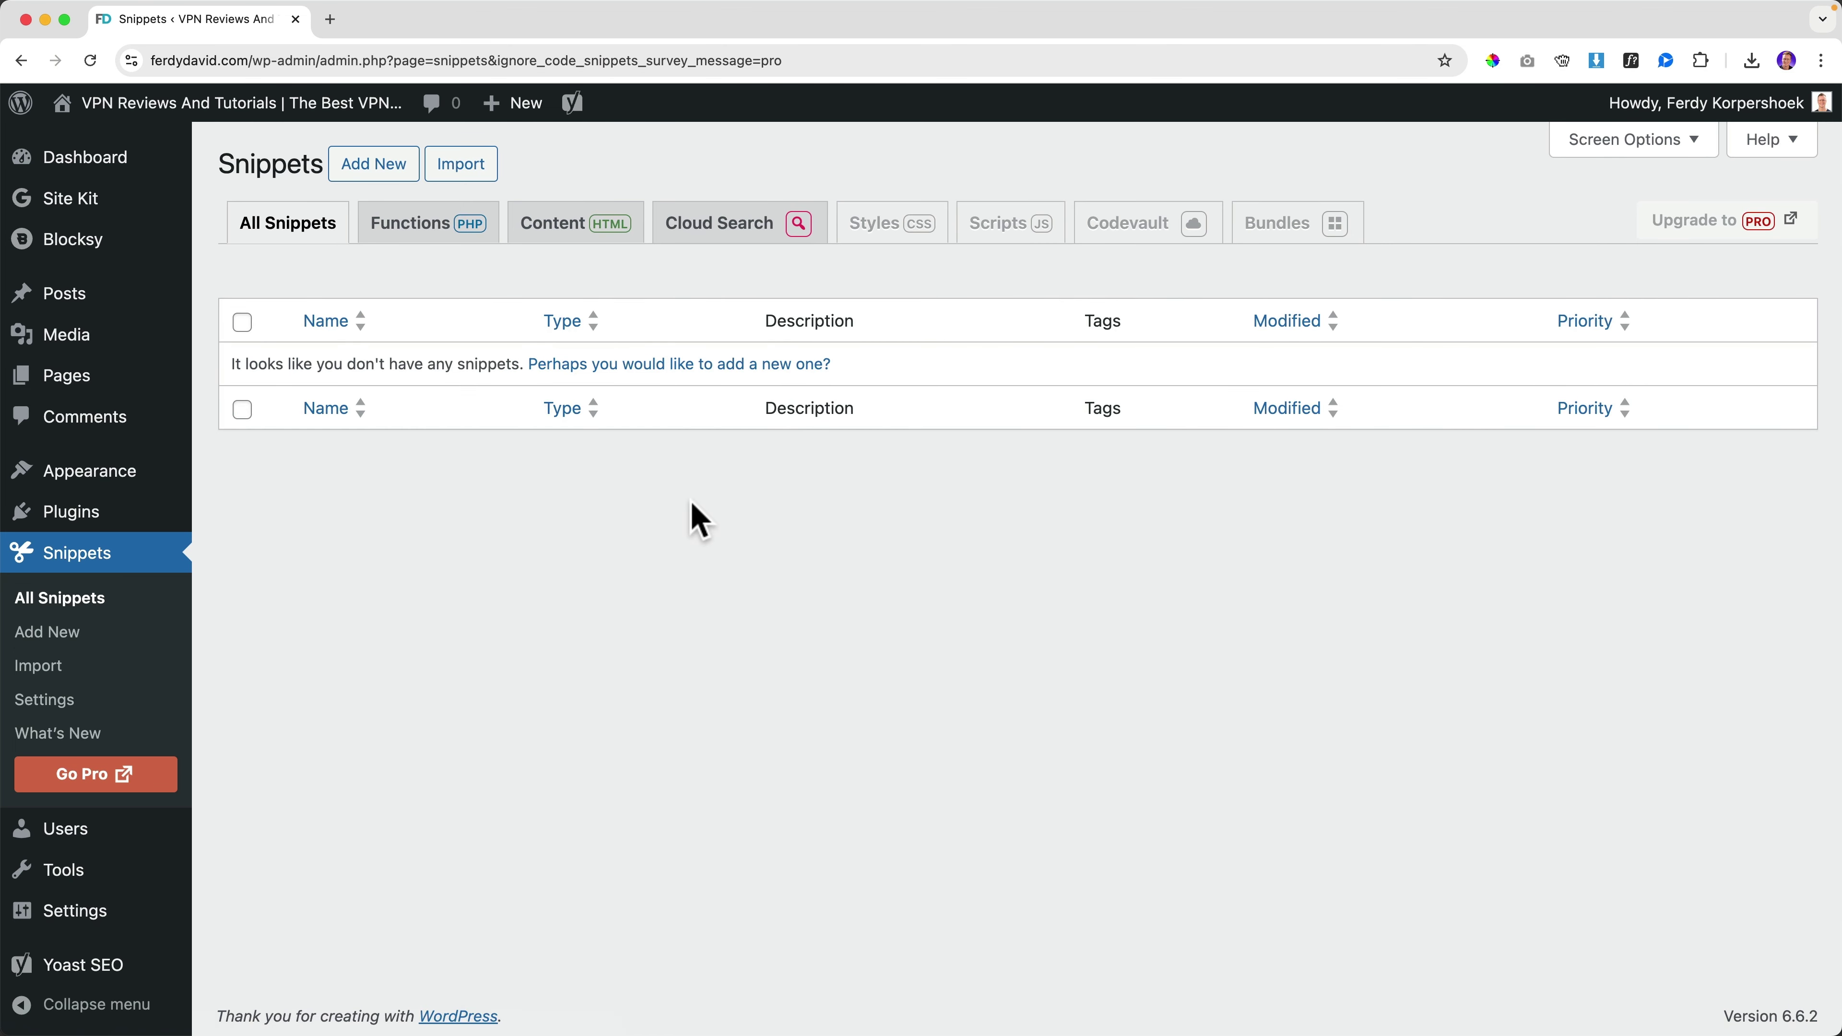
# Step: Upload Elementor Pro Tutorial 01.jpg from the Desktop to the media library and check its attachment details
pyautogui.click(112, 347)
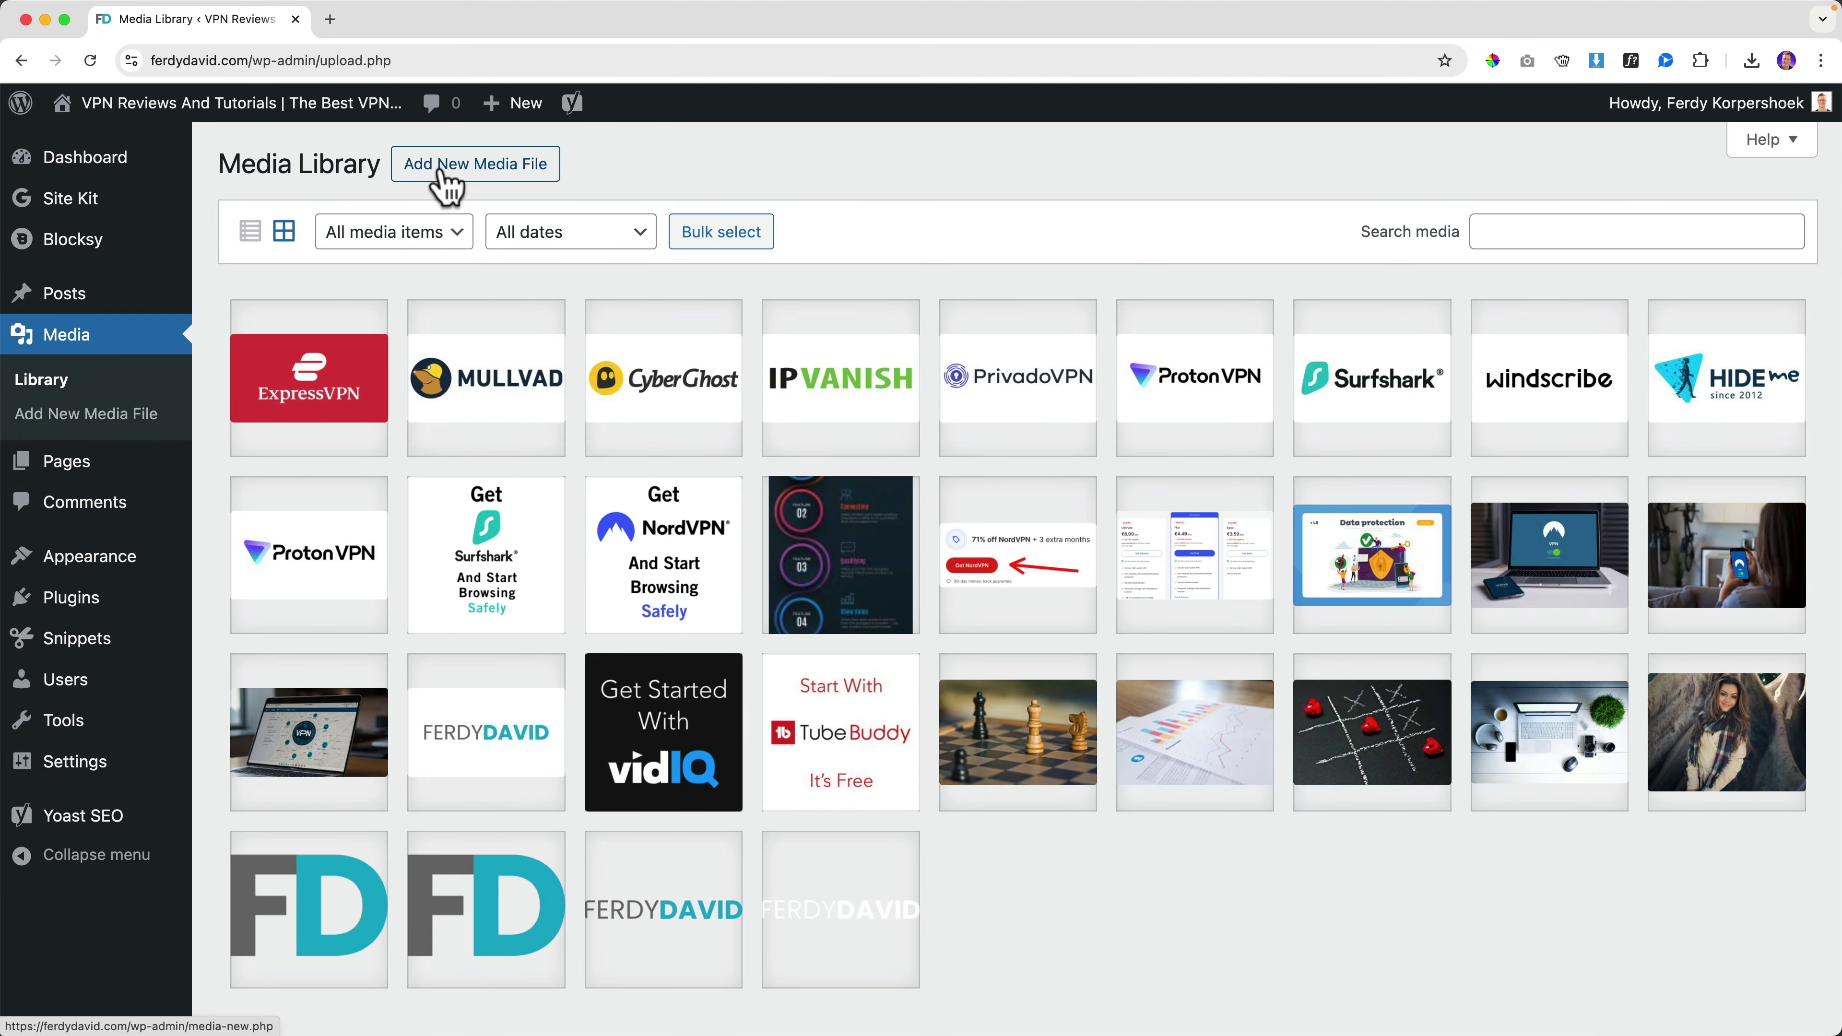
pyautogui.click(474, 165)
pyautogui.click(1016, 343)
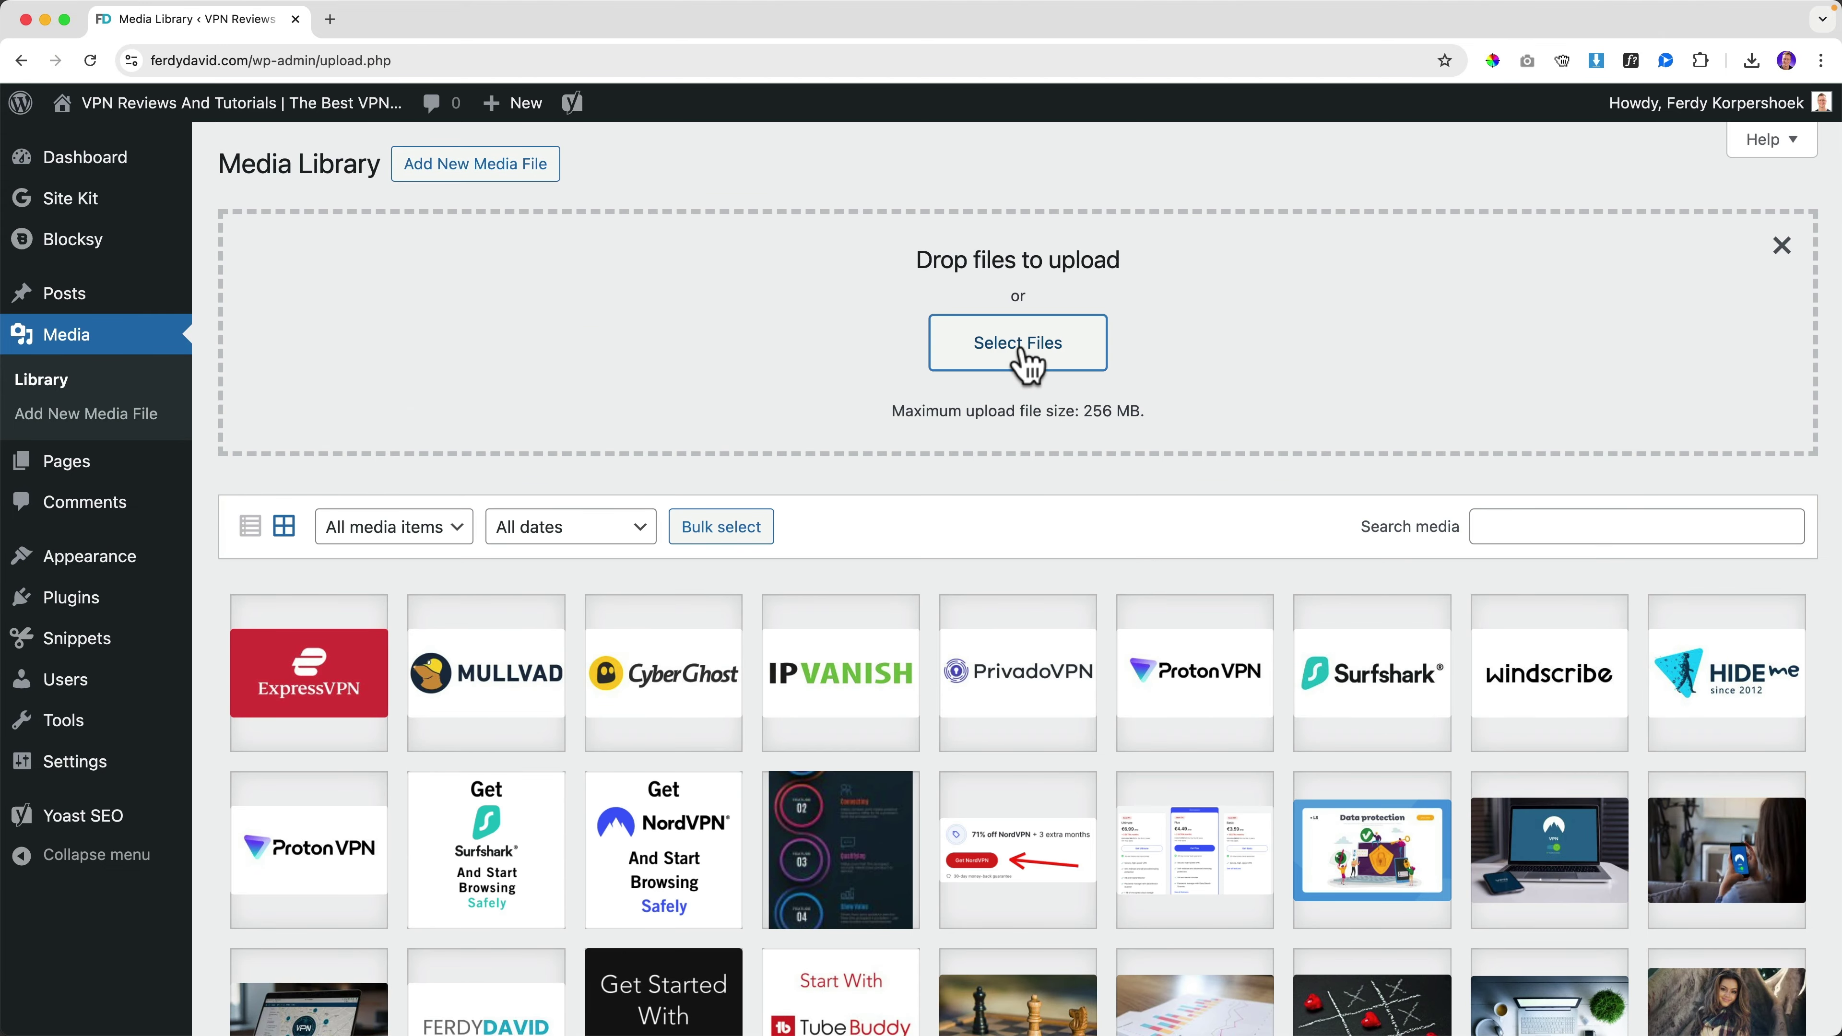
pyautogui.click(361, 474)
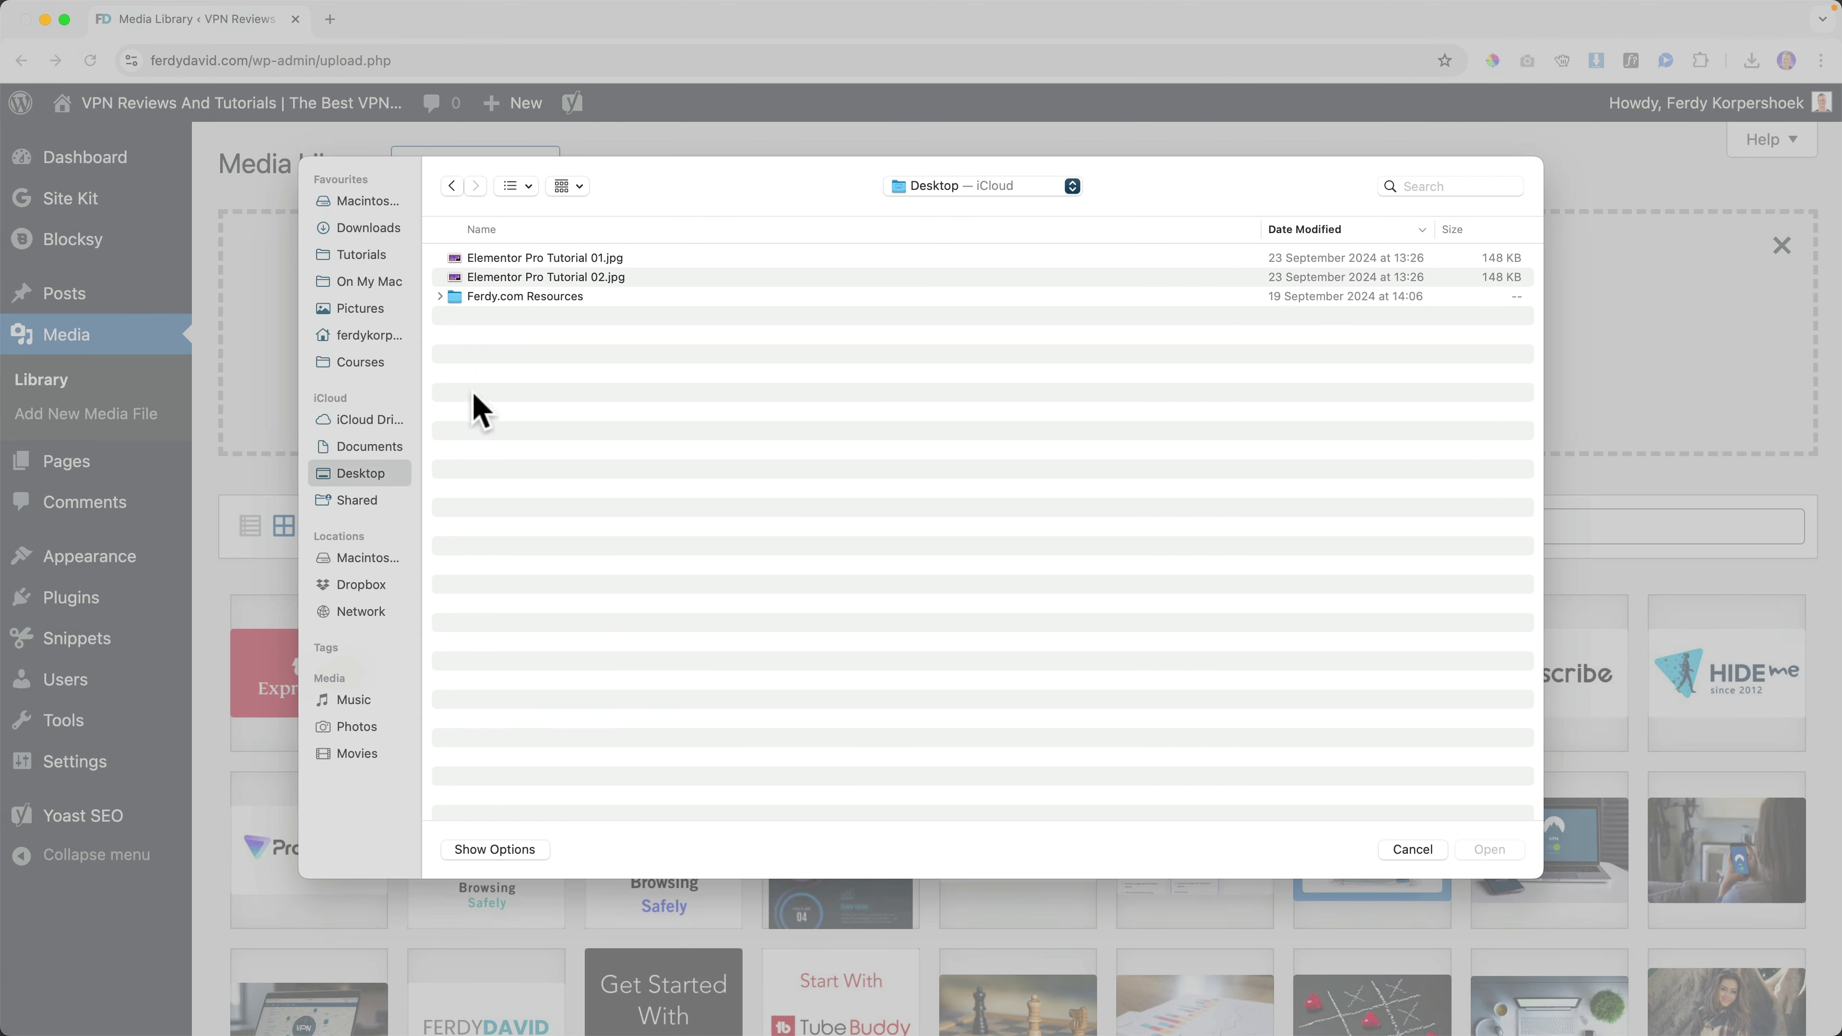
pyautogui.click(578, 260)
pyautogui.press('space')
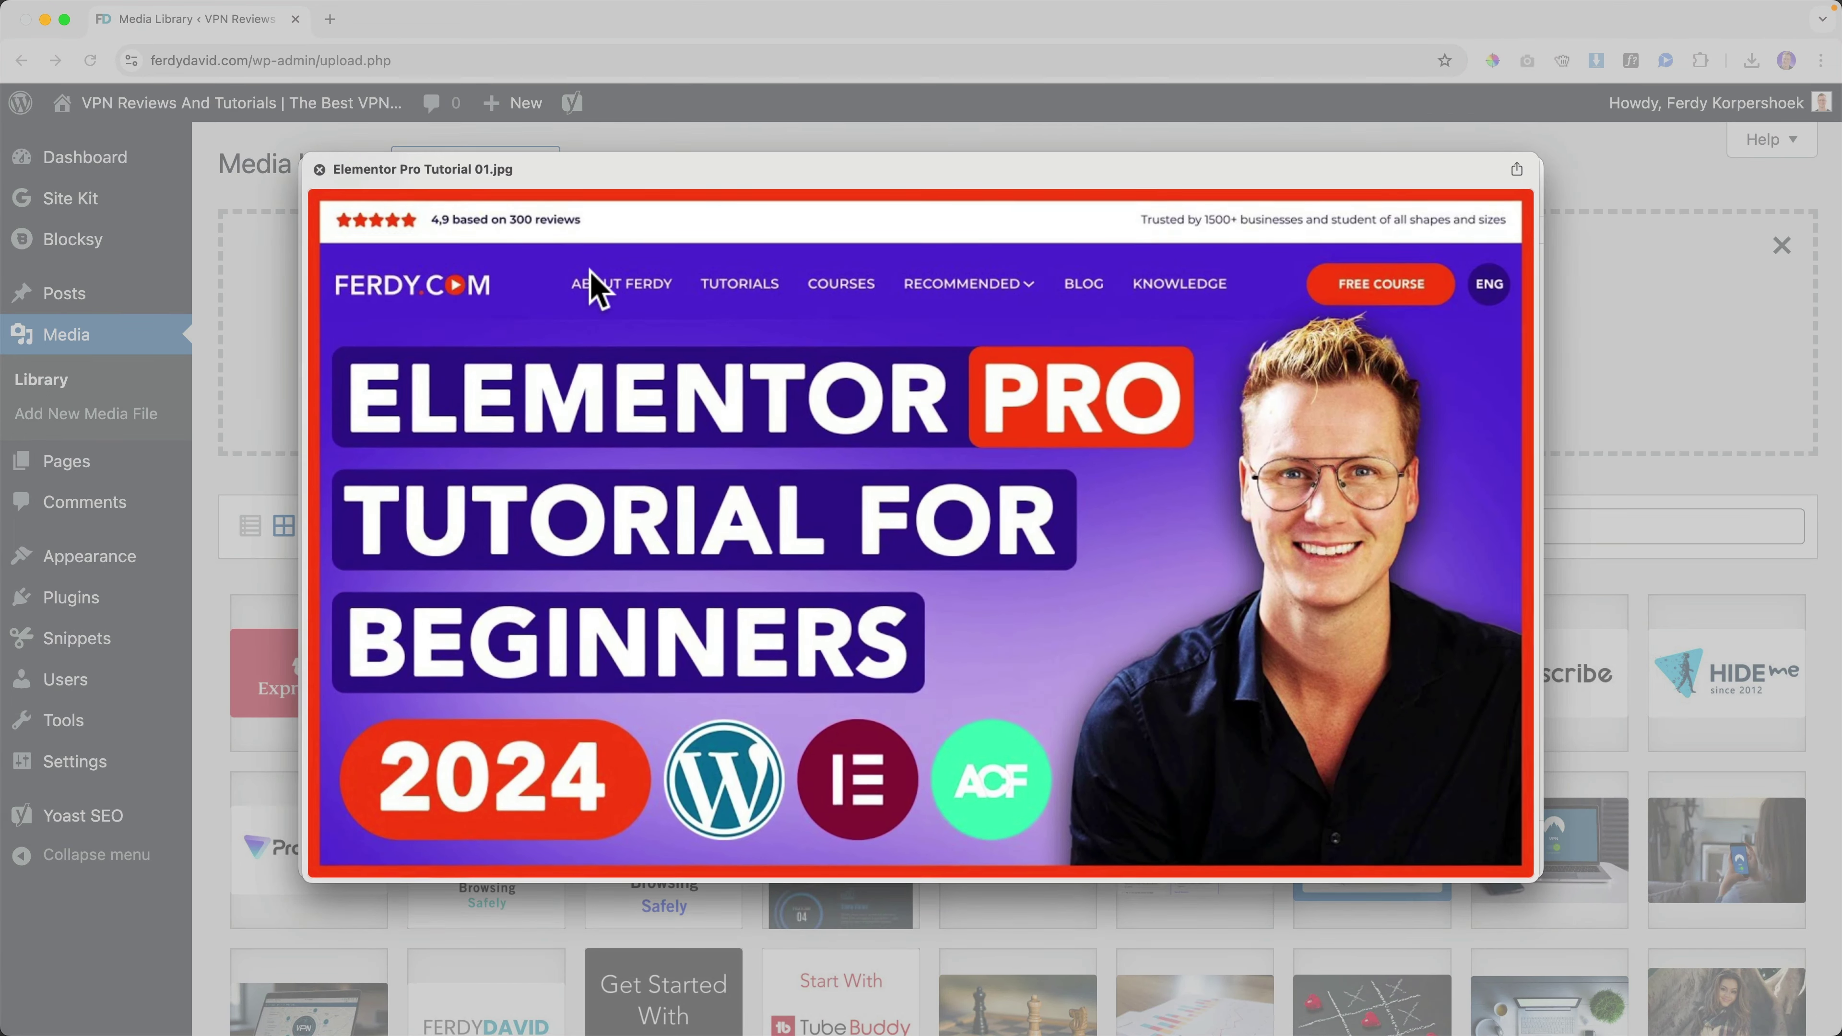
pyautogui.press('space')
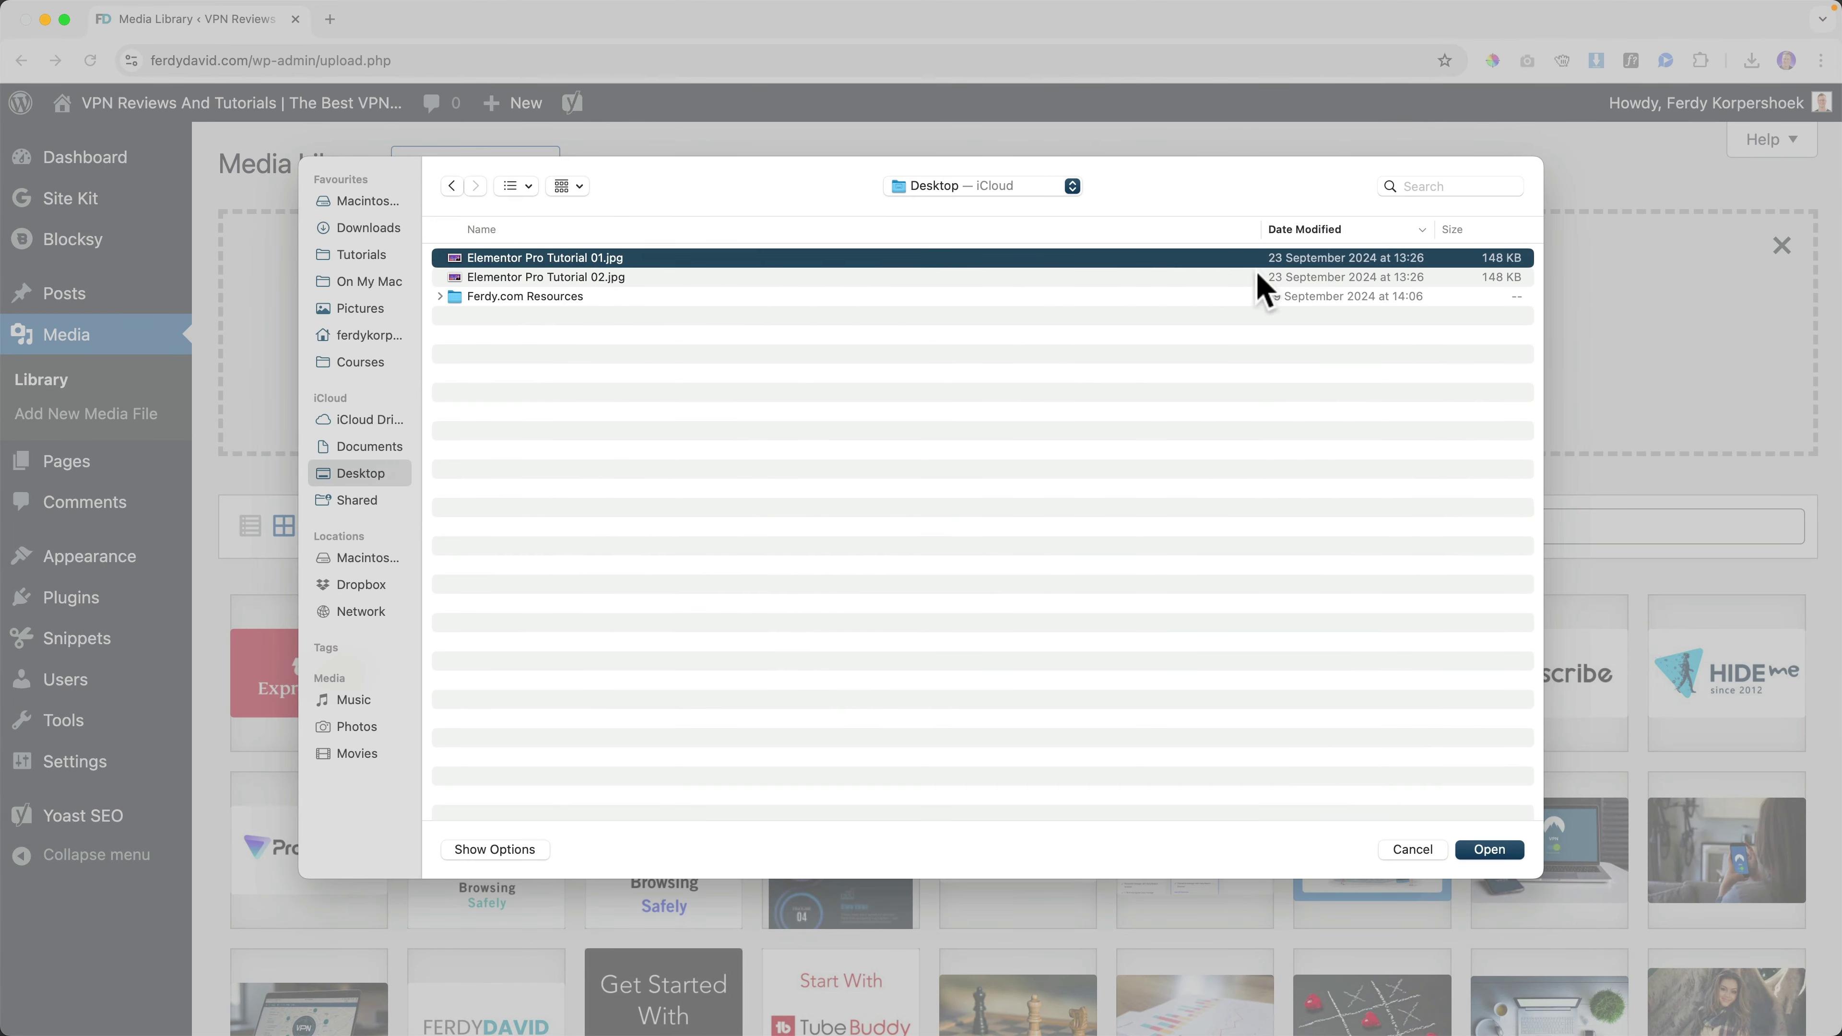
pyautogui.click(1512, 852)
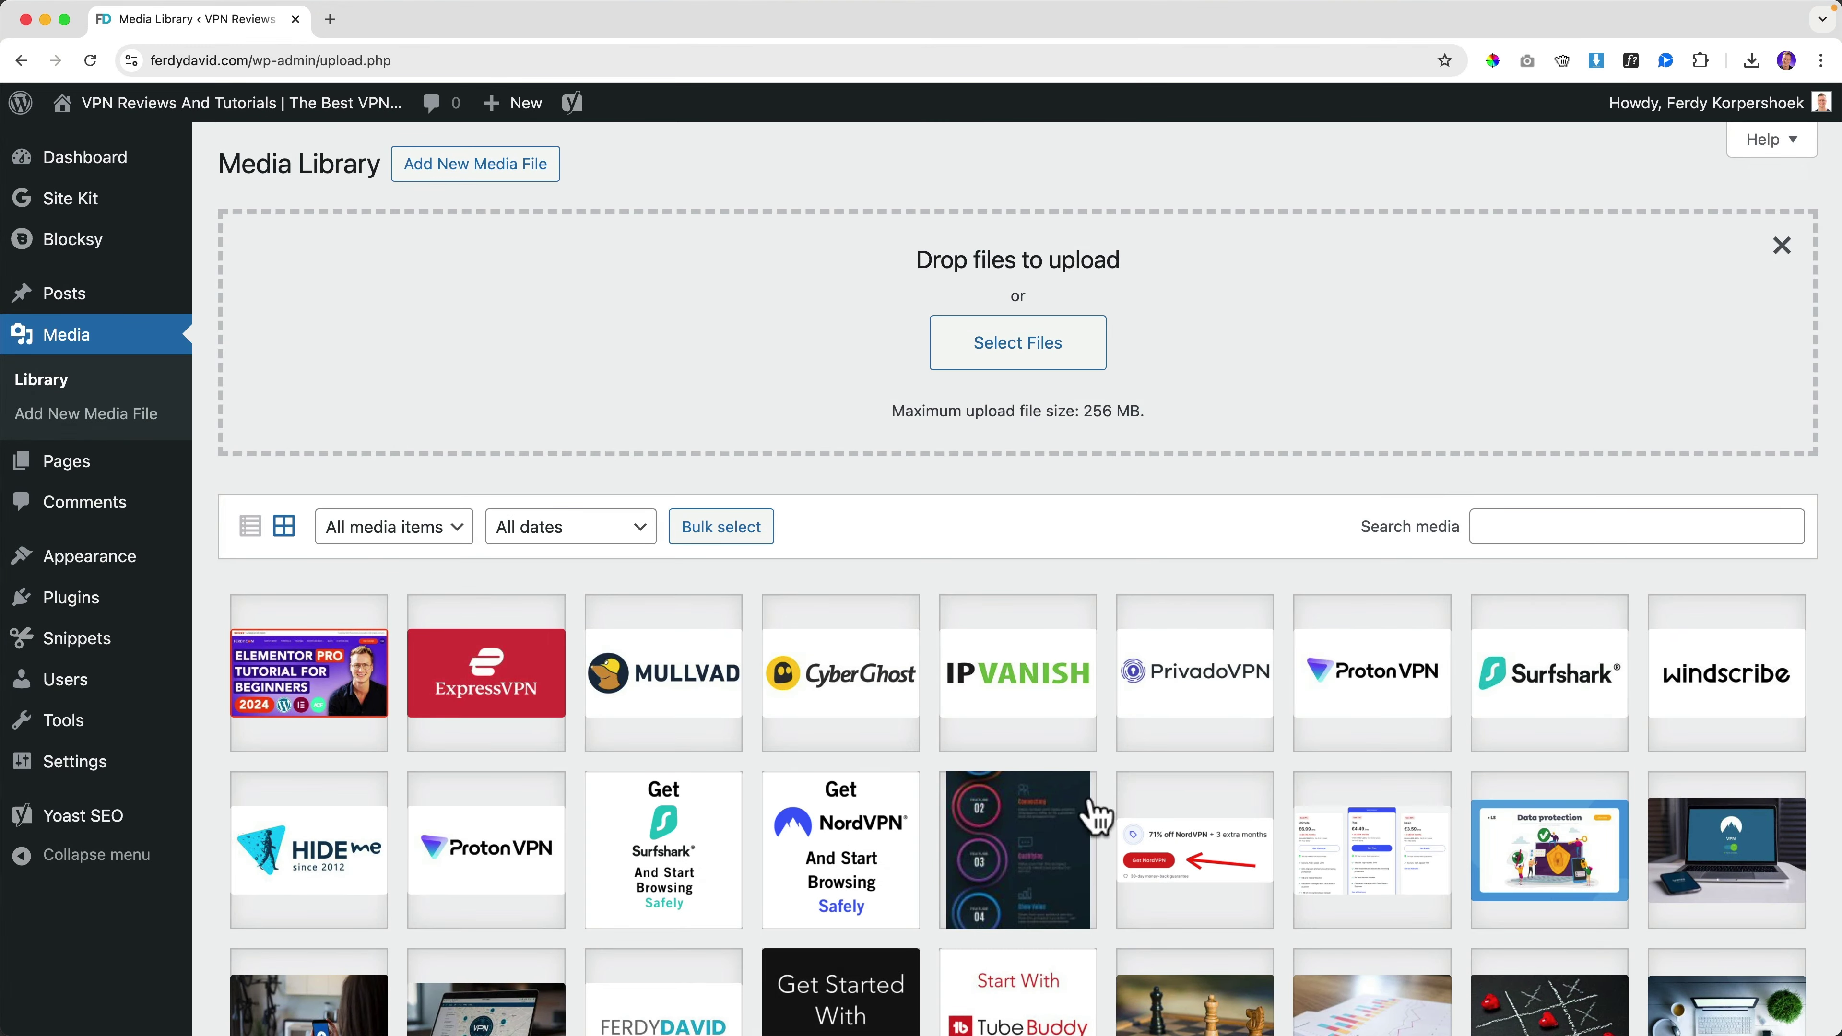
pyautogui.click(291, 707)
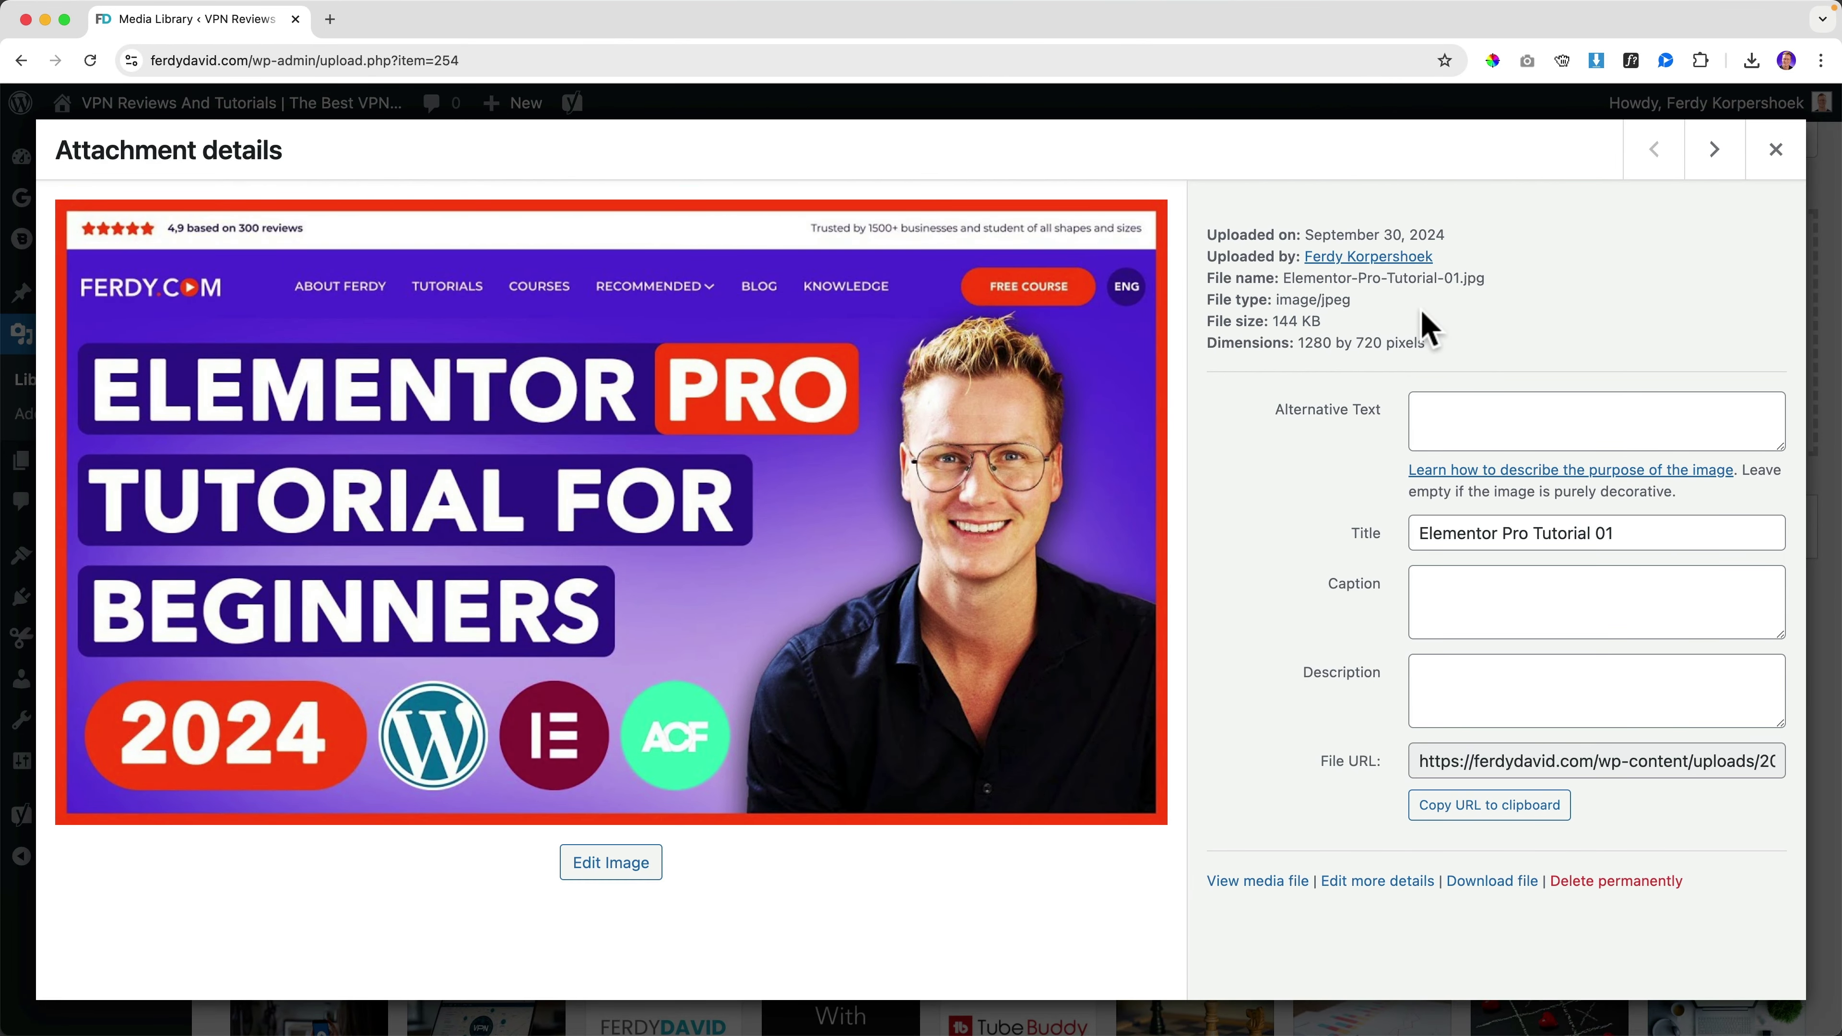
pyautogui.click(1776, 153)
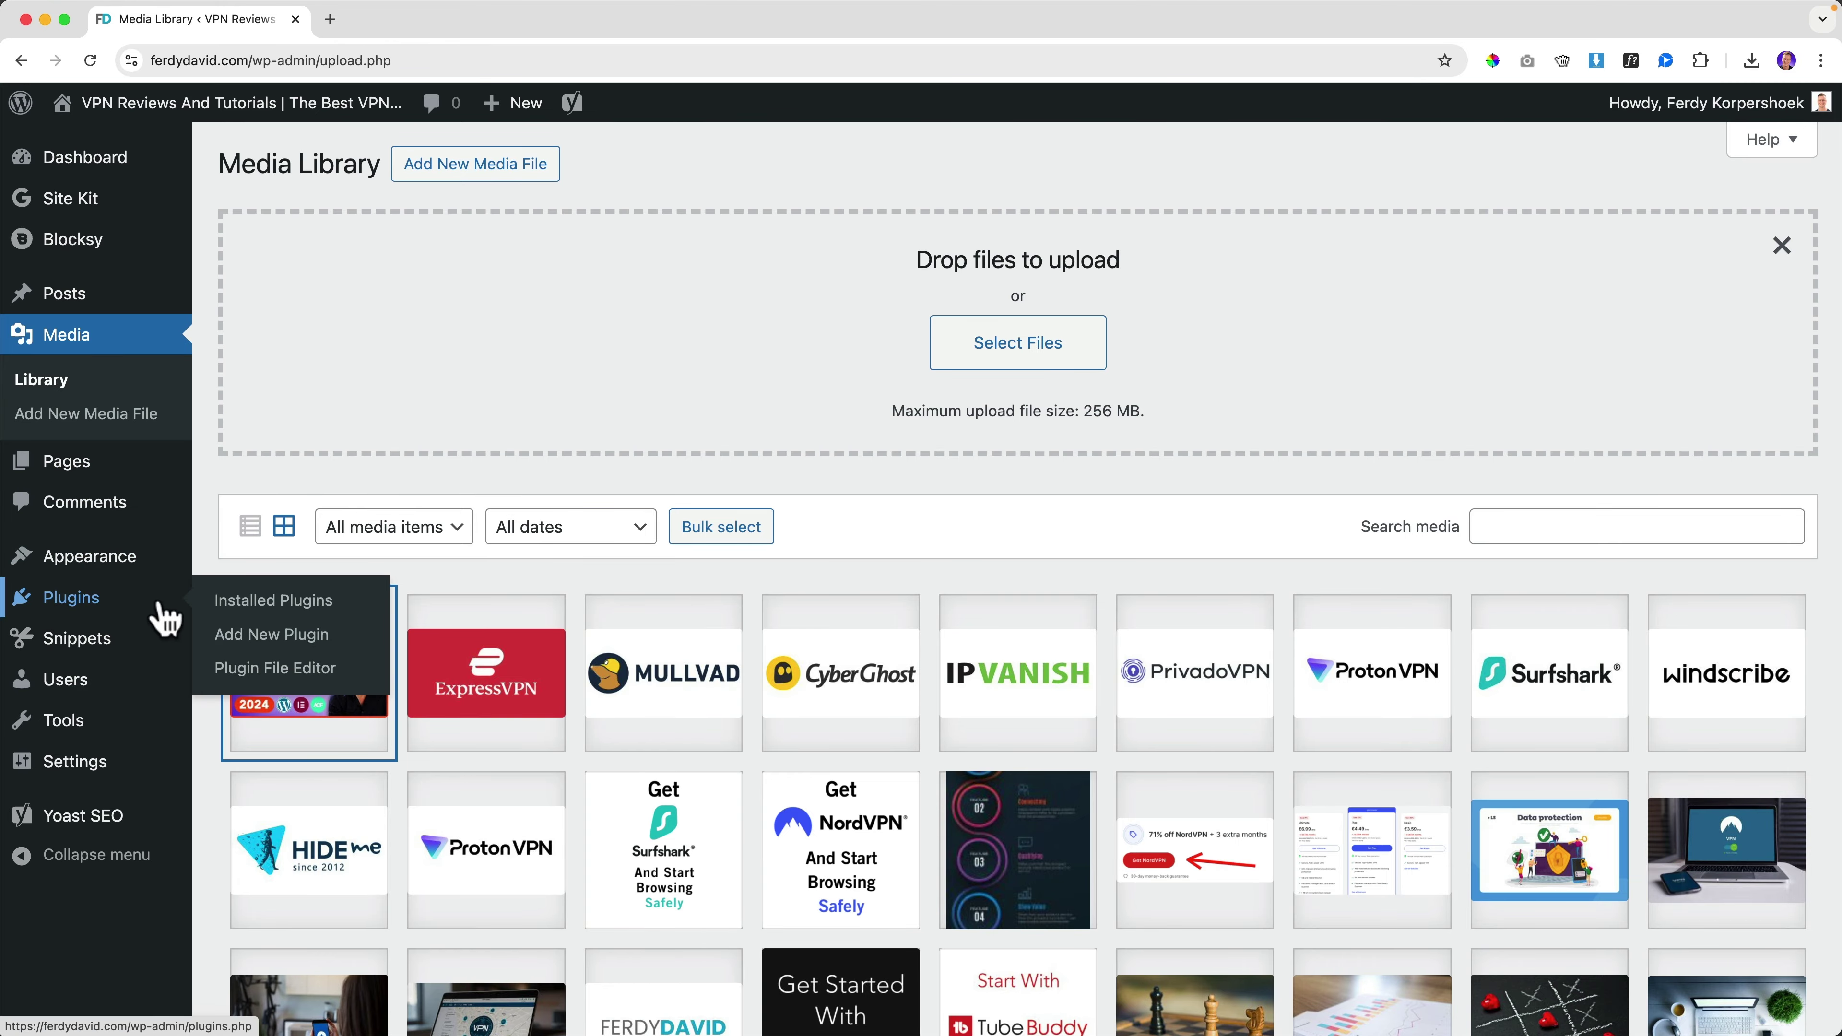
# Step: Search the plugin directory for "webp" to examine the available image conversion plugins
pyautogui.click(268, 636)
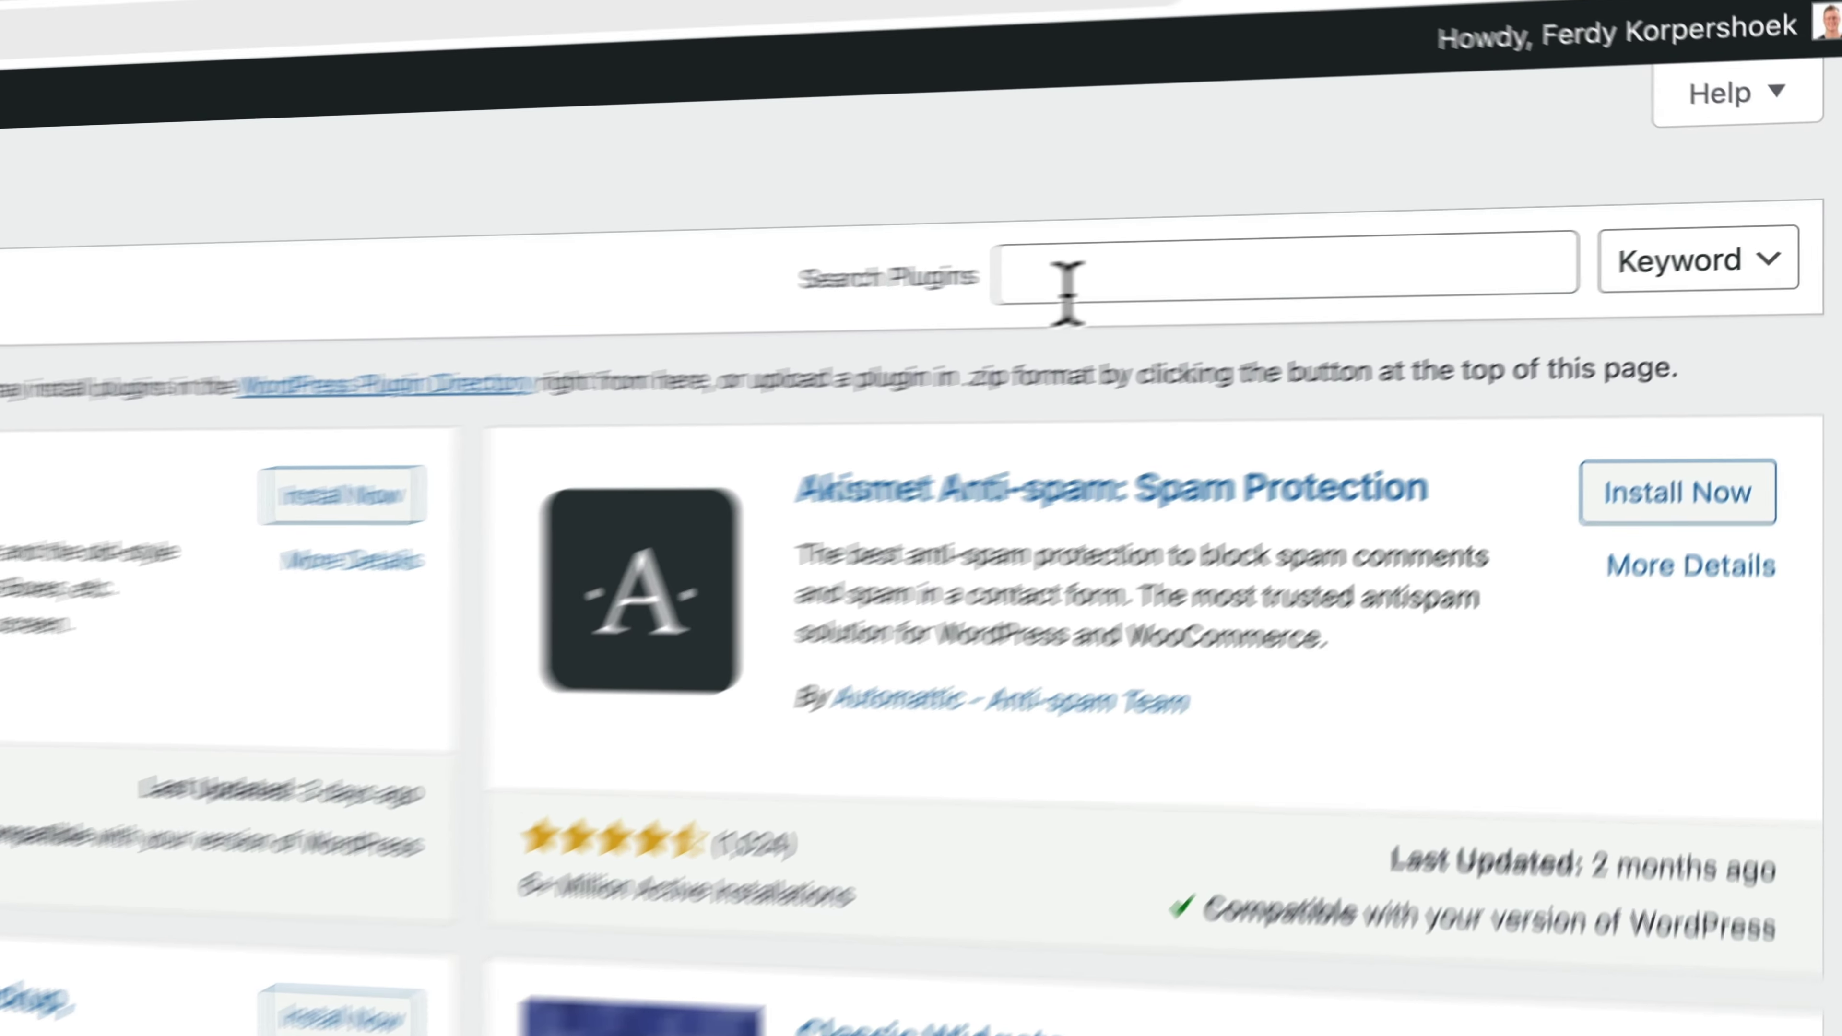
pyautogui.click(1378, 238)
pyautogui.write('webp')
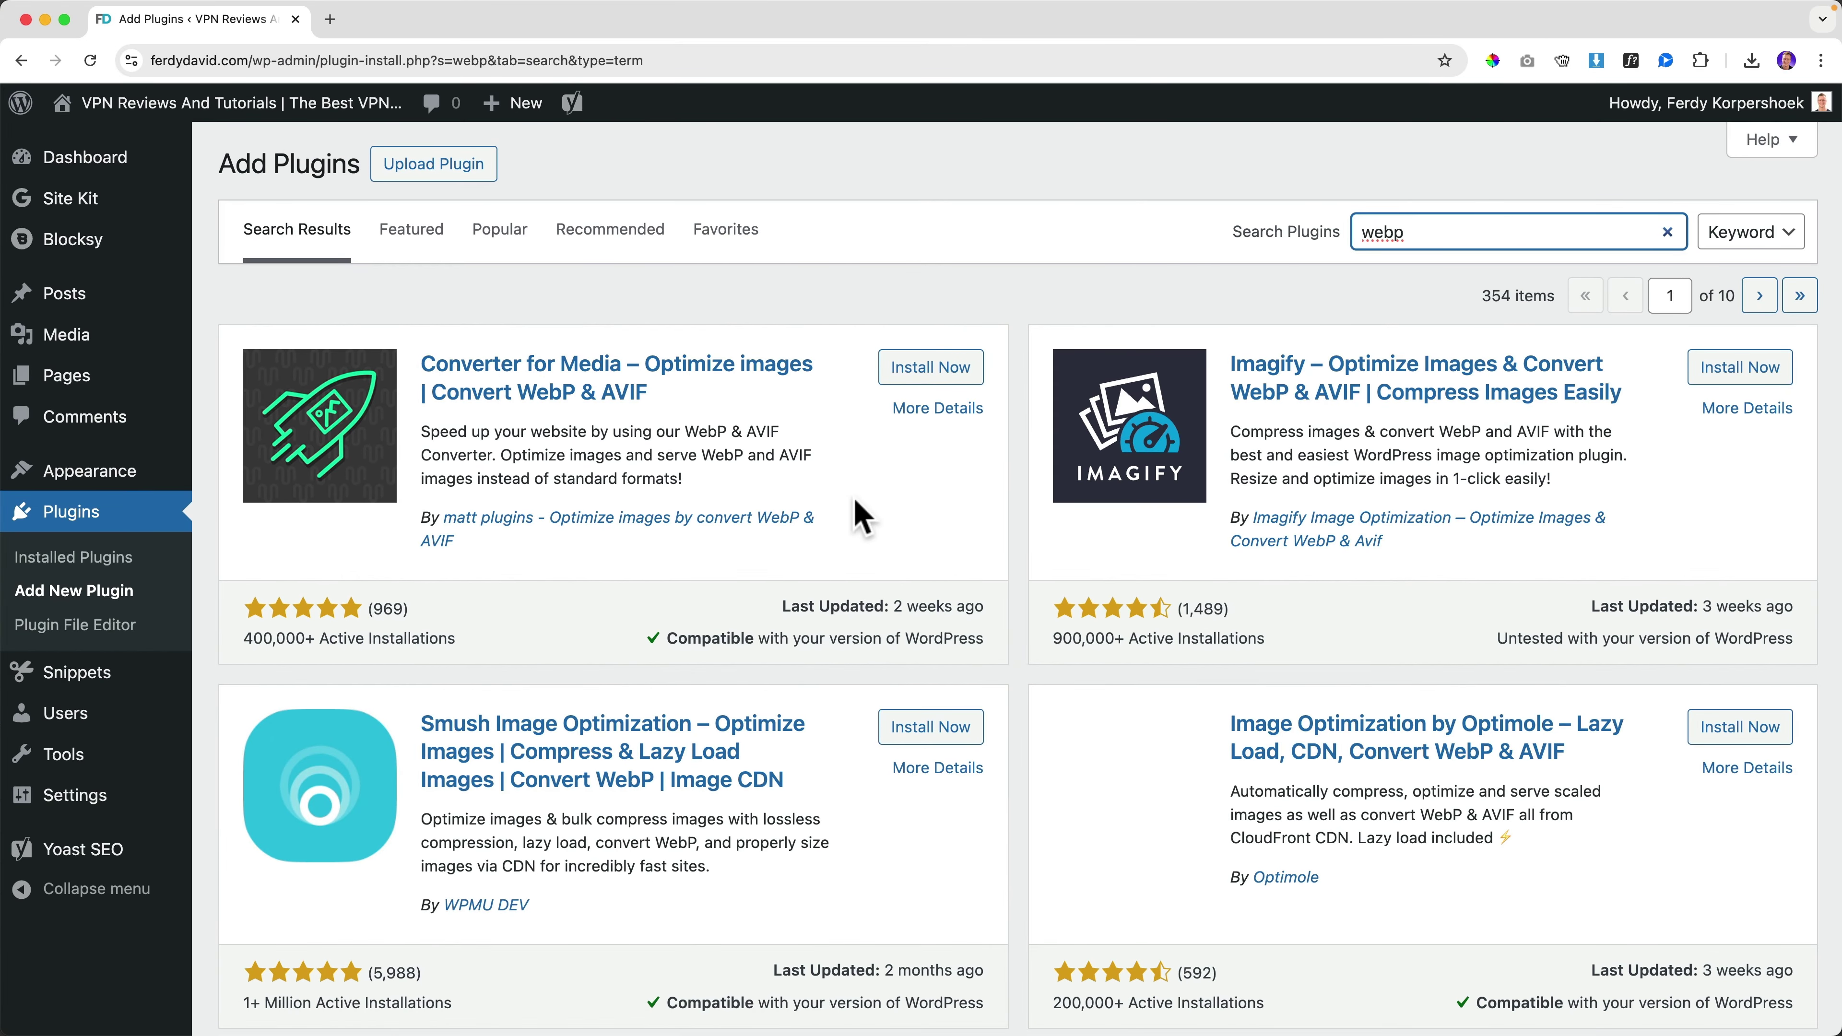
# Step: Open the list of all snippets and start adding a new snippet
pyautogui.moveTo(33, 689)
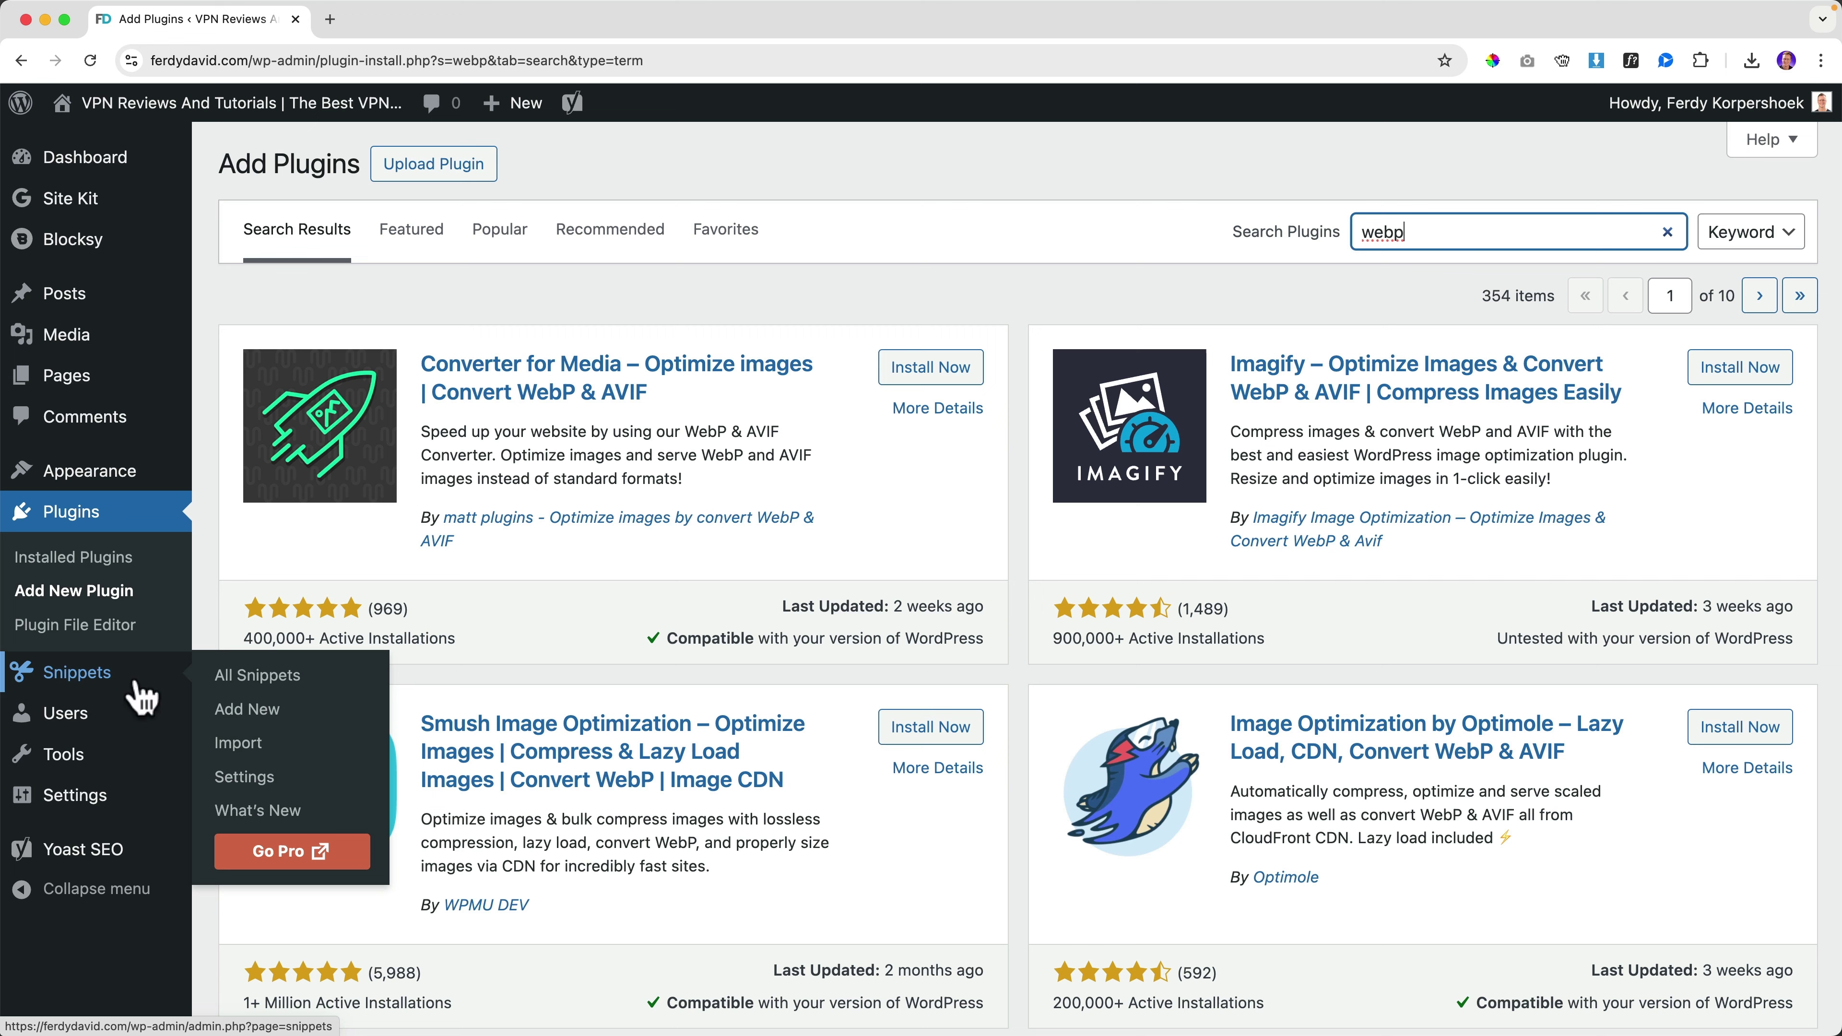
pyautogui.click(264, 682)
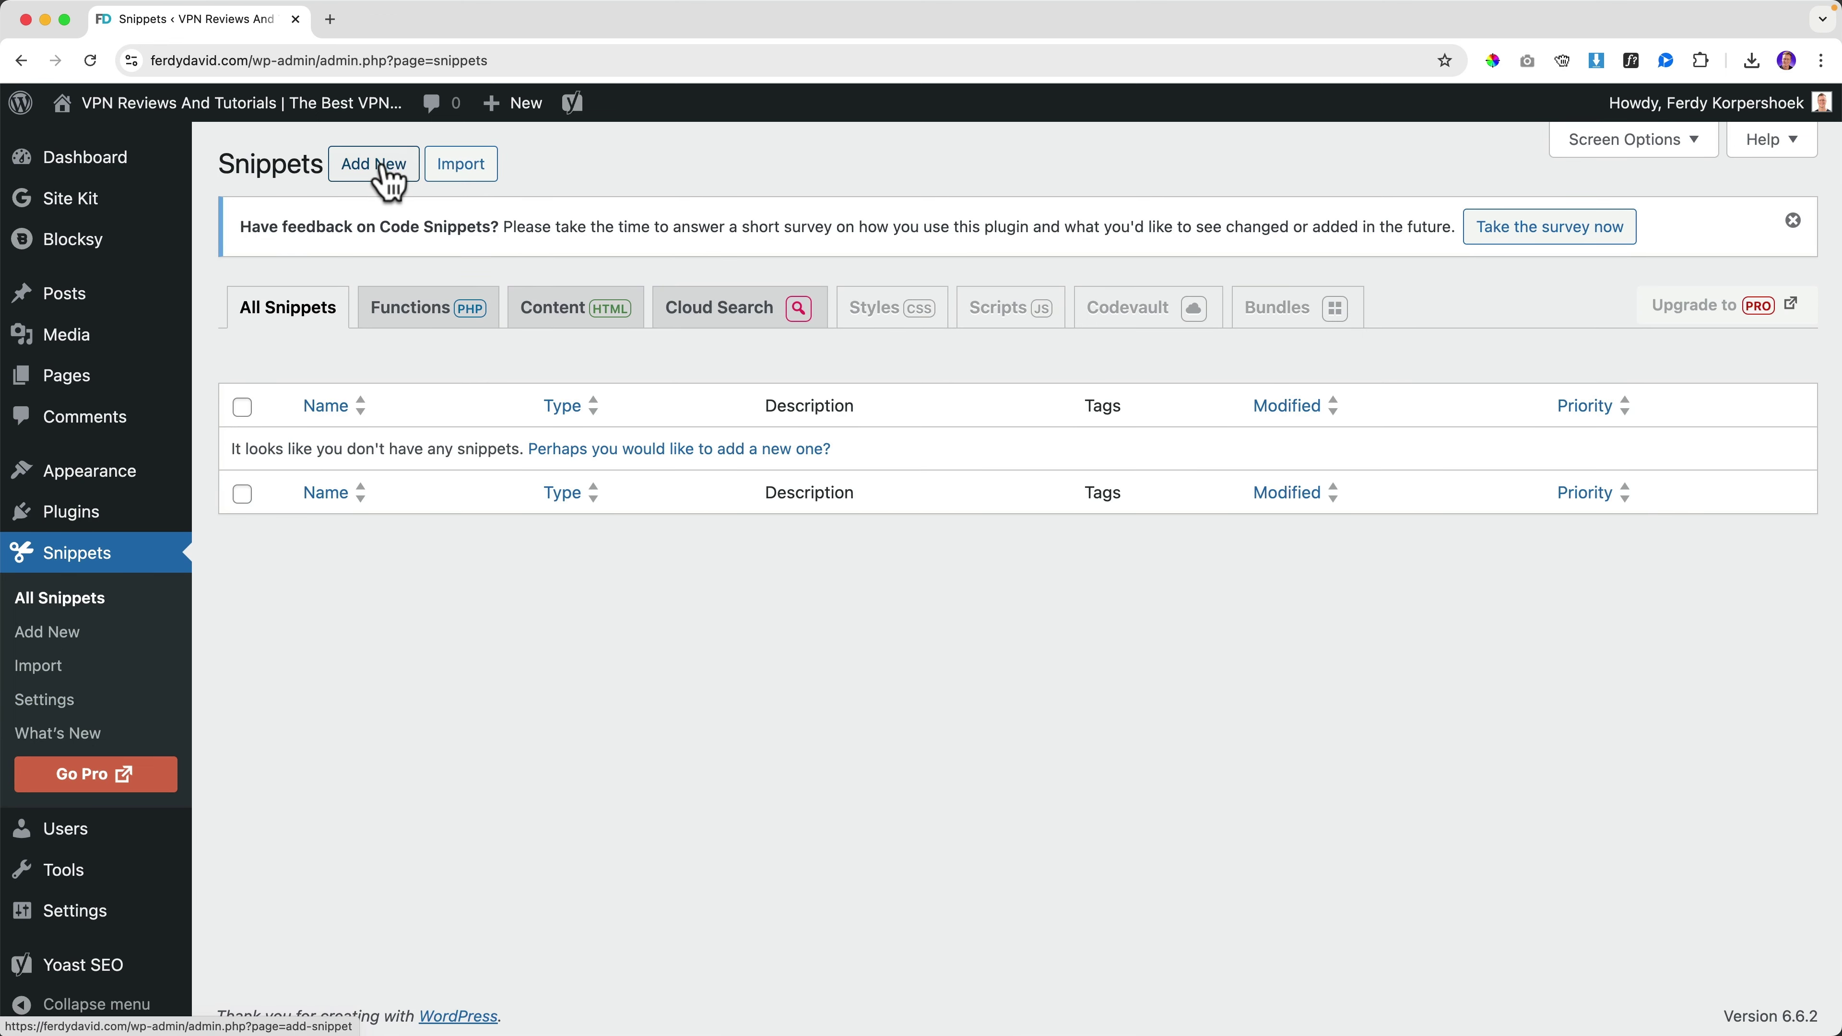
pyautogui.click(382, 167)
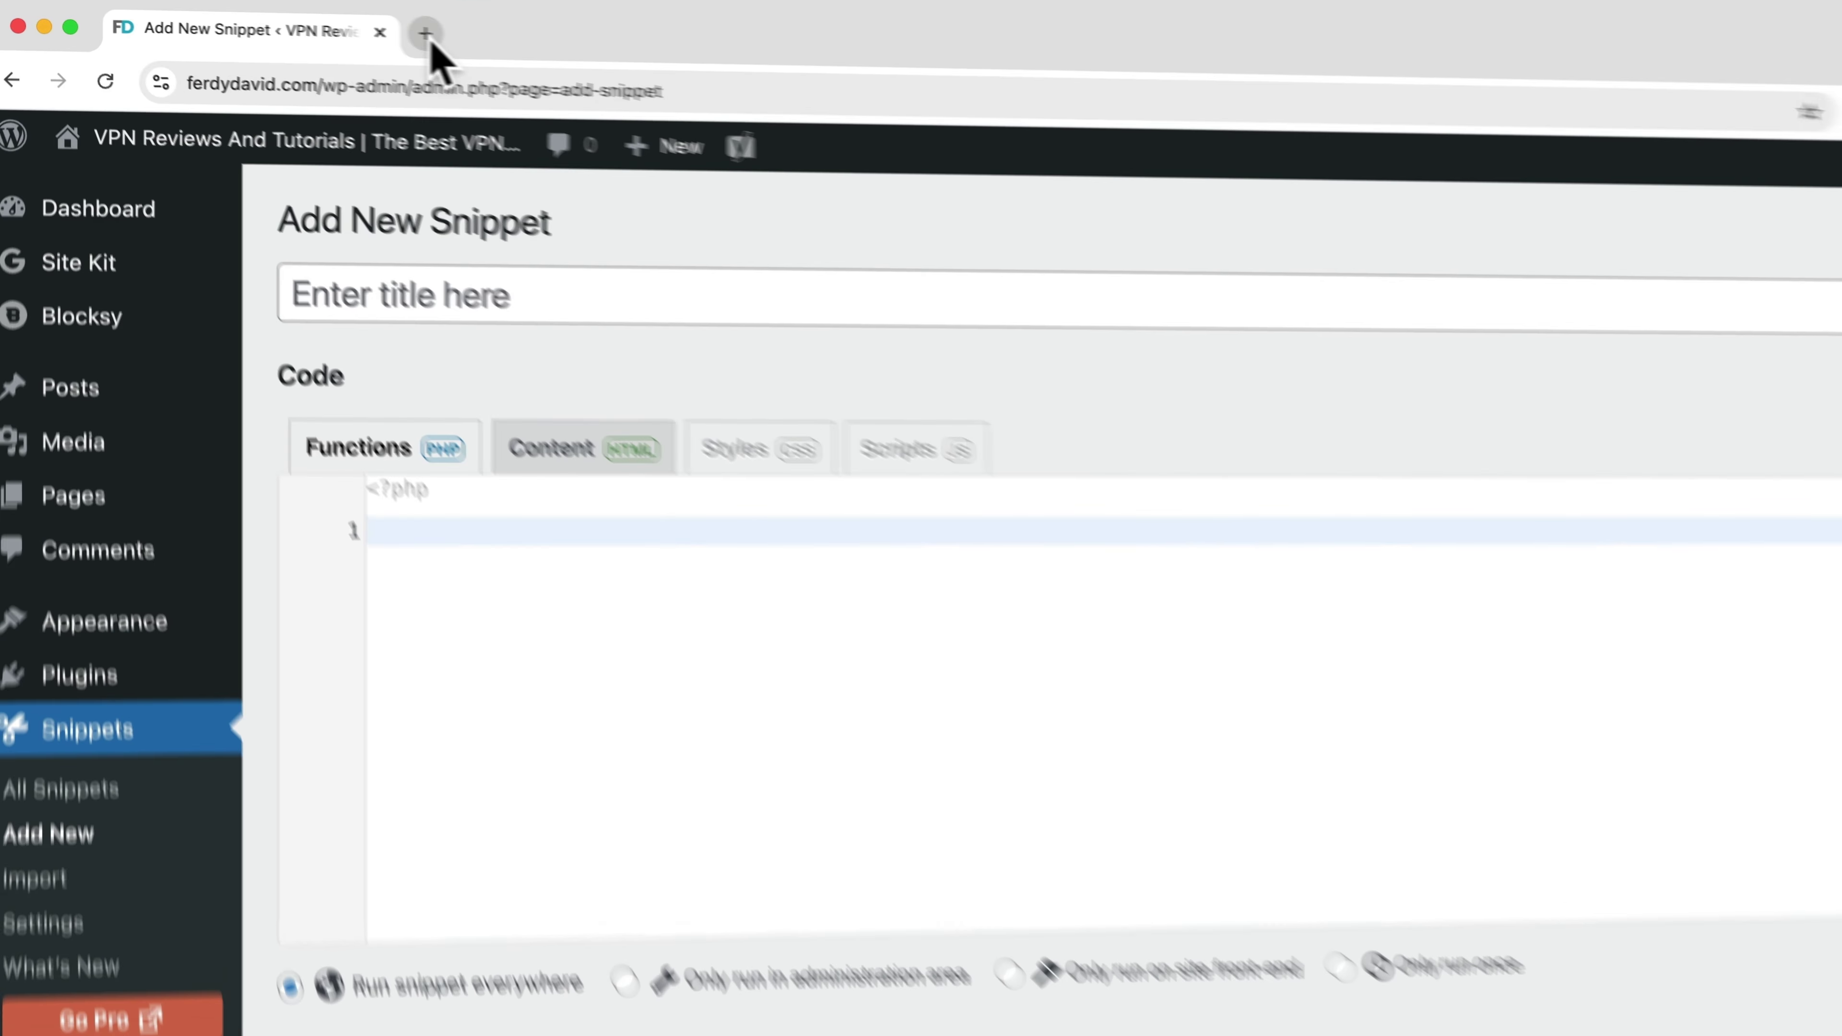
# Step: Open ferdy.com/bestsnippets in a new browser tab and copy the entire code under "Convert All Images to WebP"
pyautogui.click(427, 33)
pyautogui.write('ferdy.com')
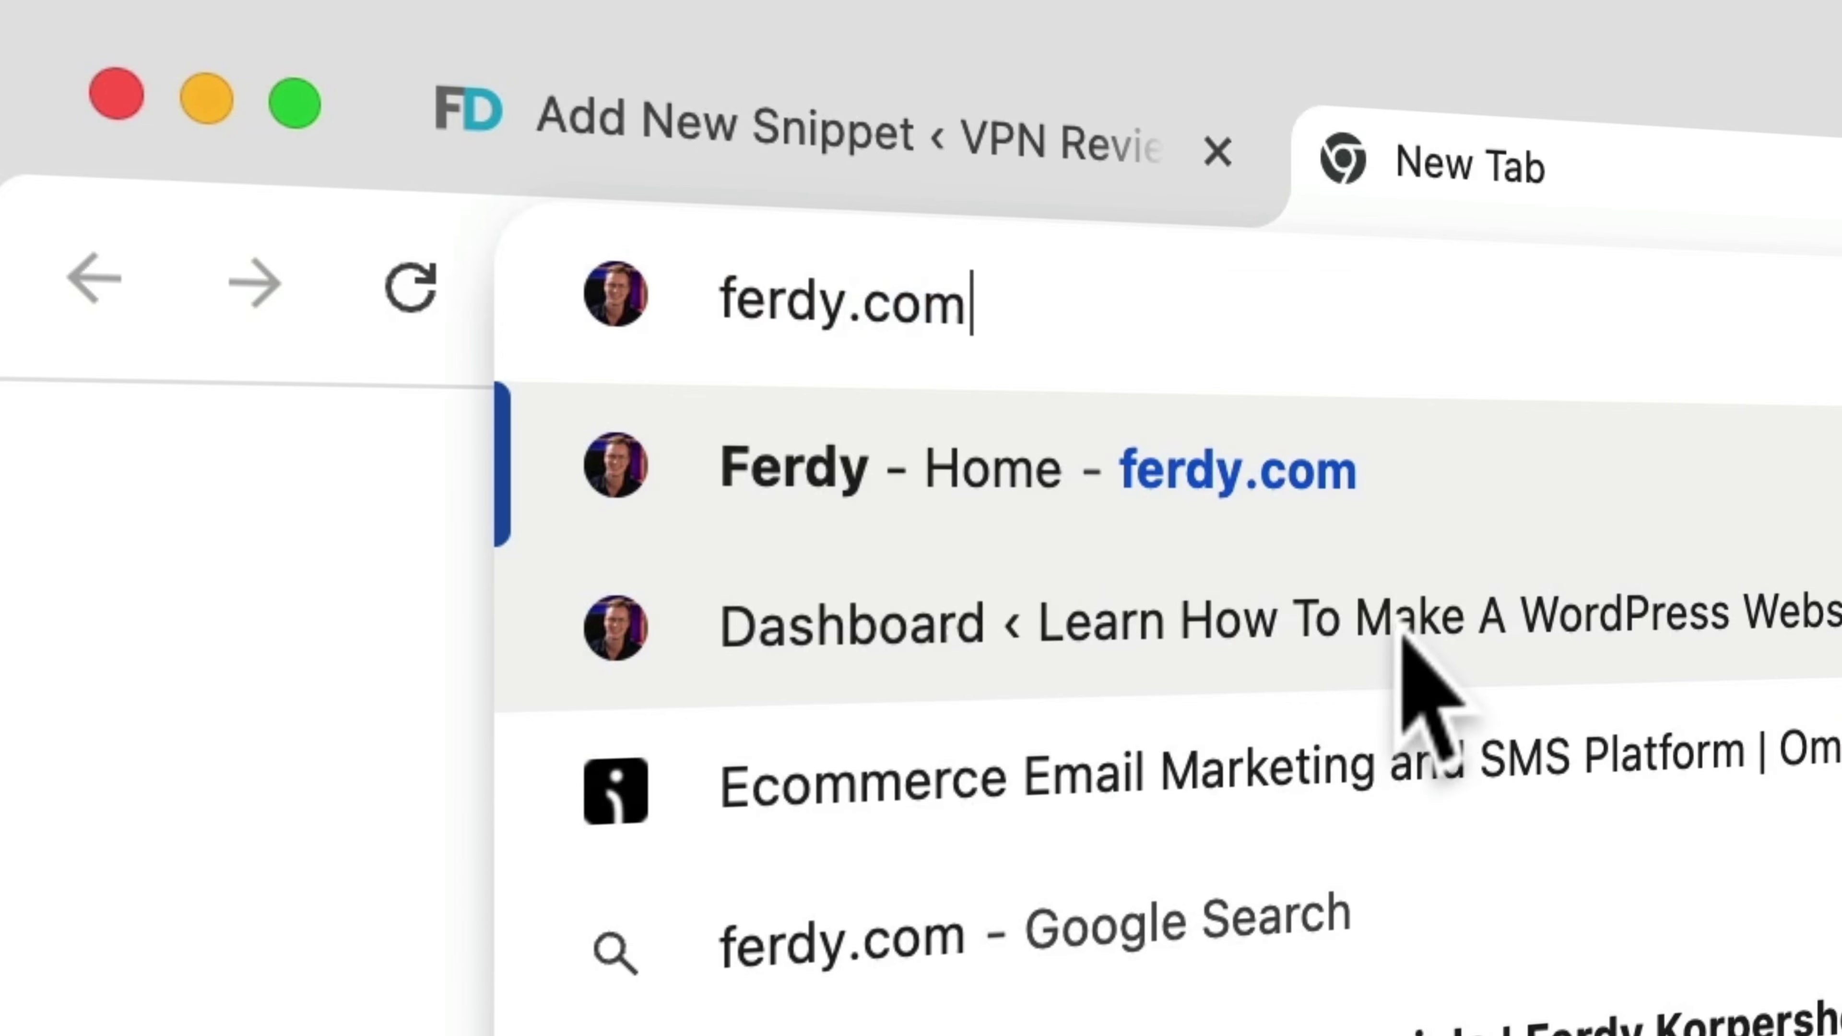
pyautogui.write('/best')
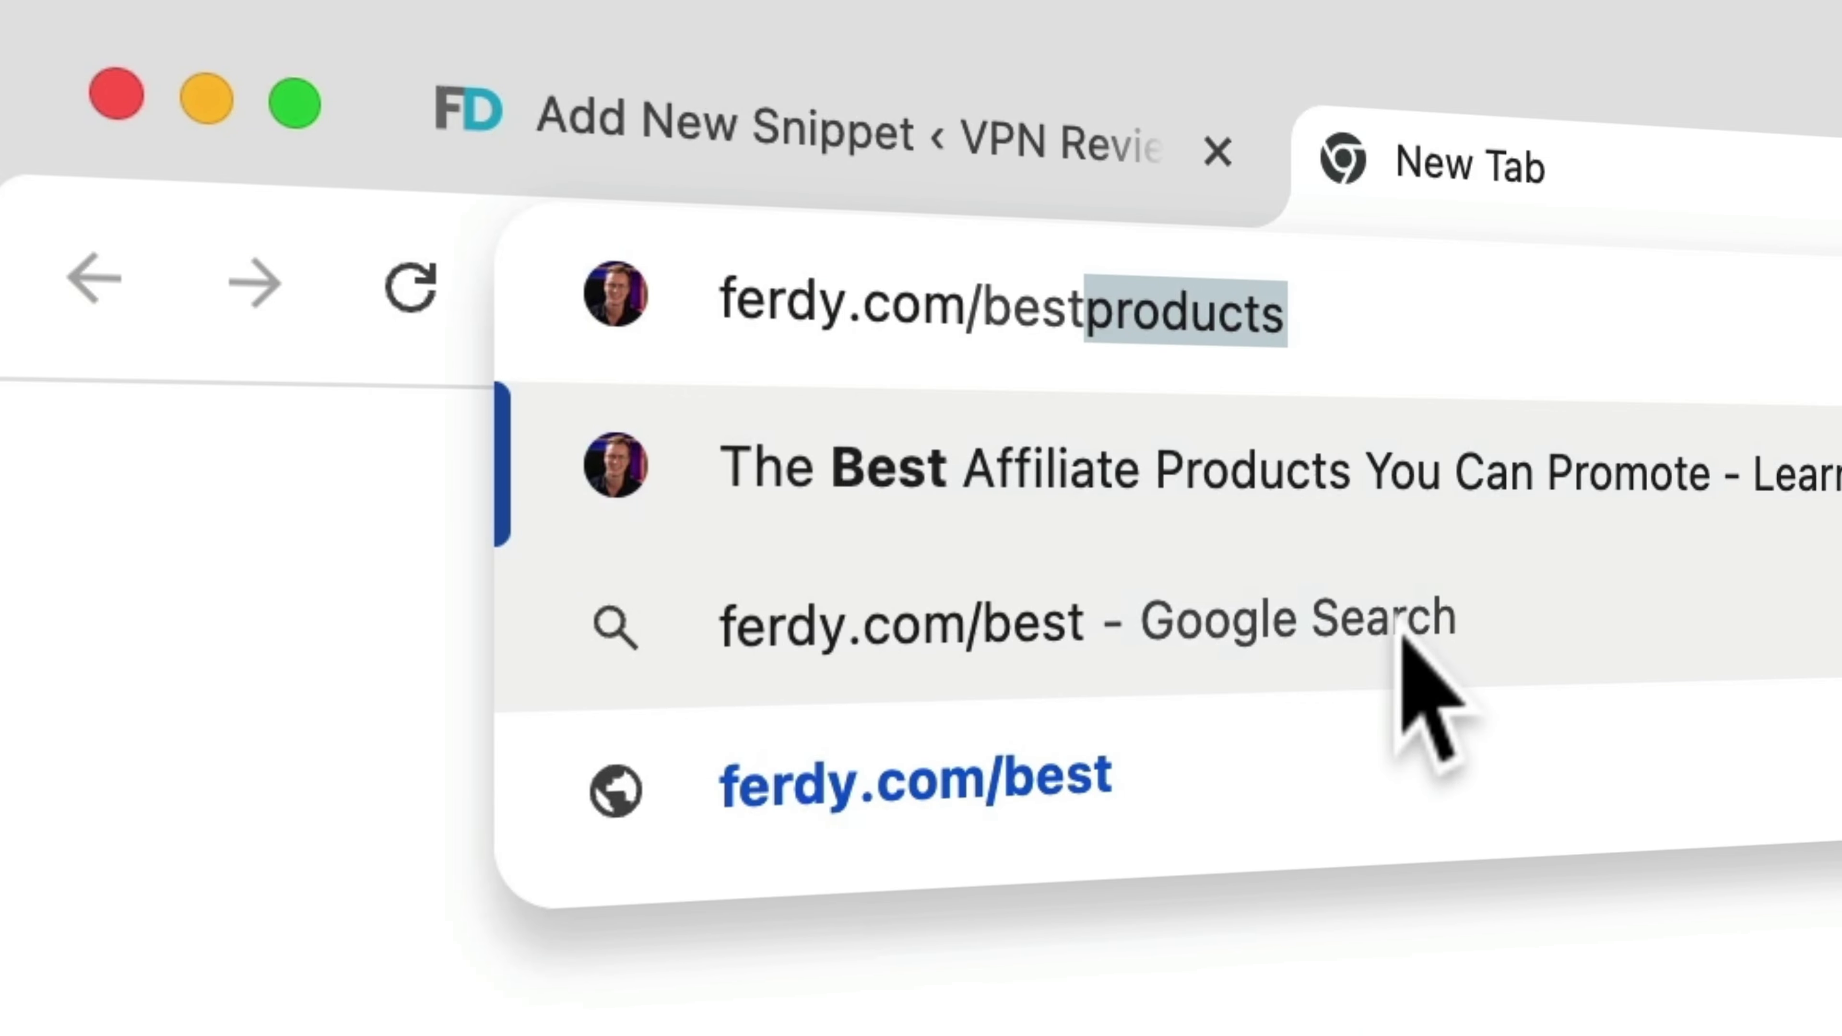
pyautogui.write('snippets')
pyautogui.press('Return')
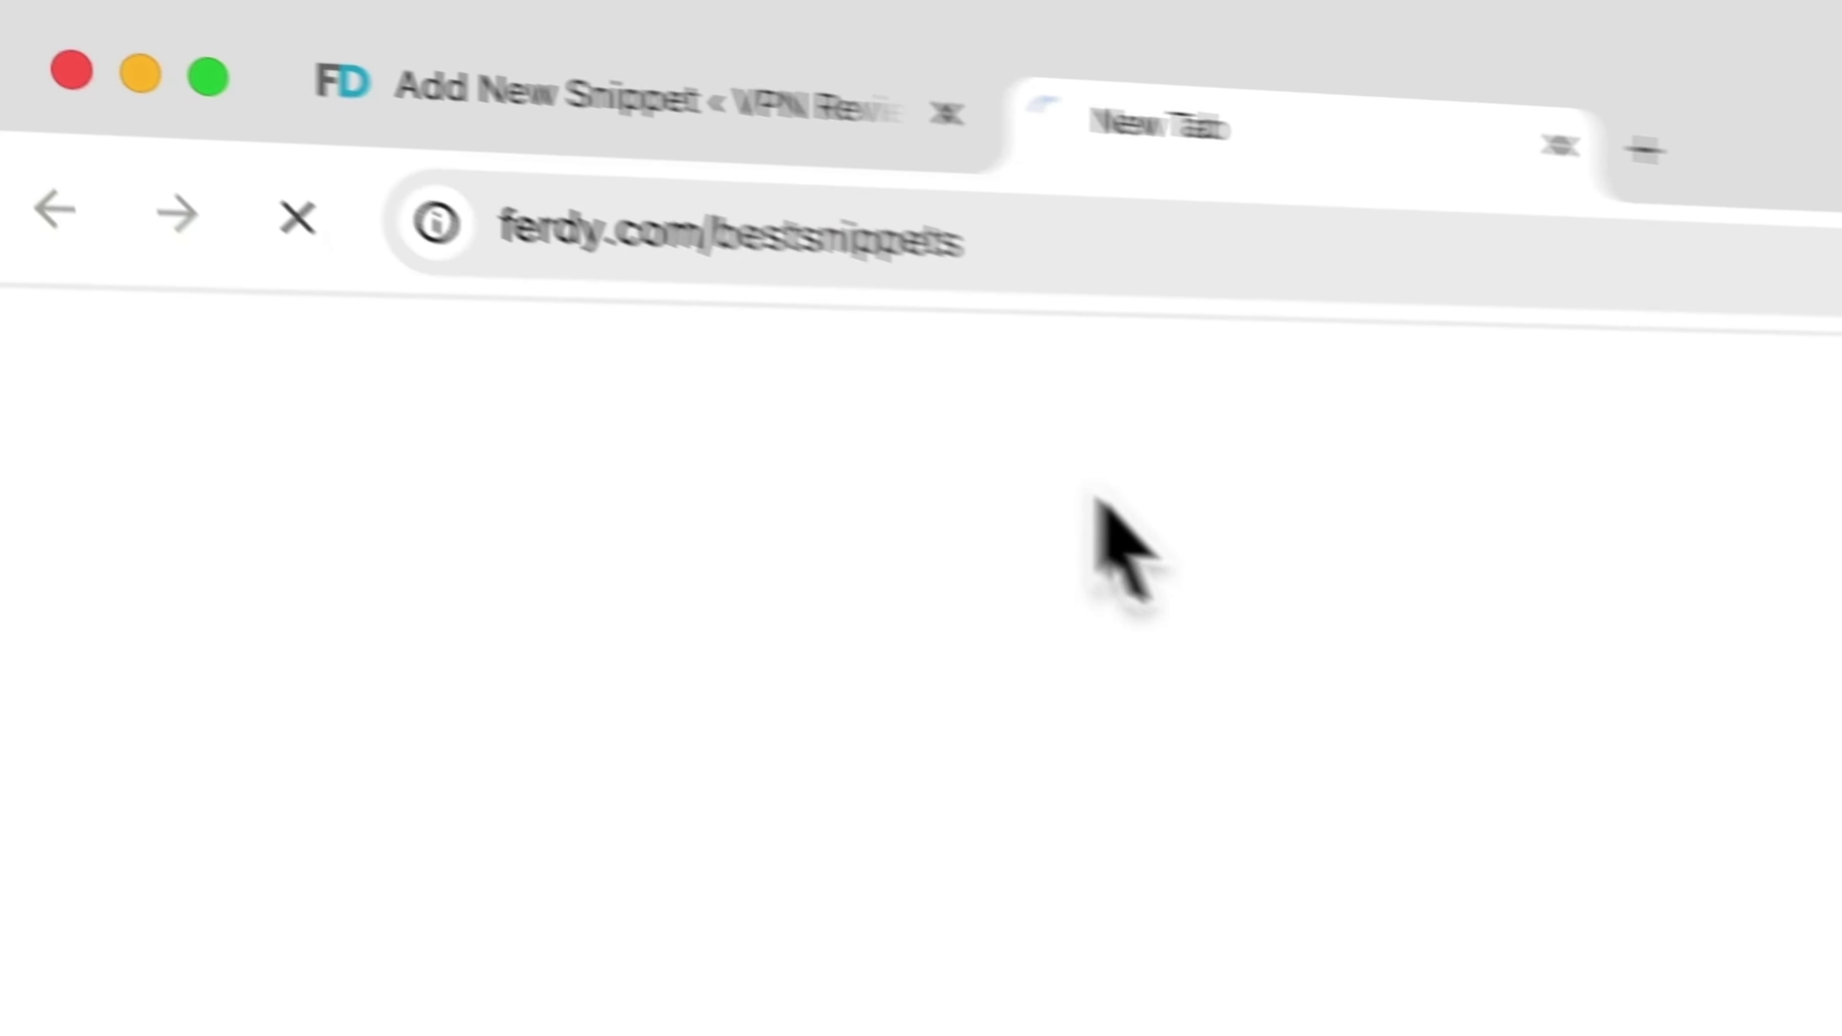
pyautogui.scroll(-10, 398, 174)
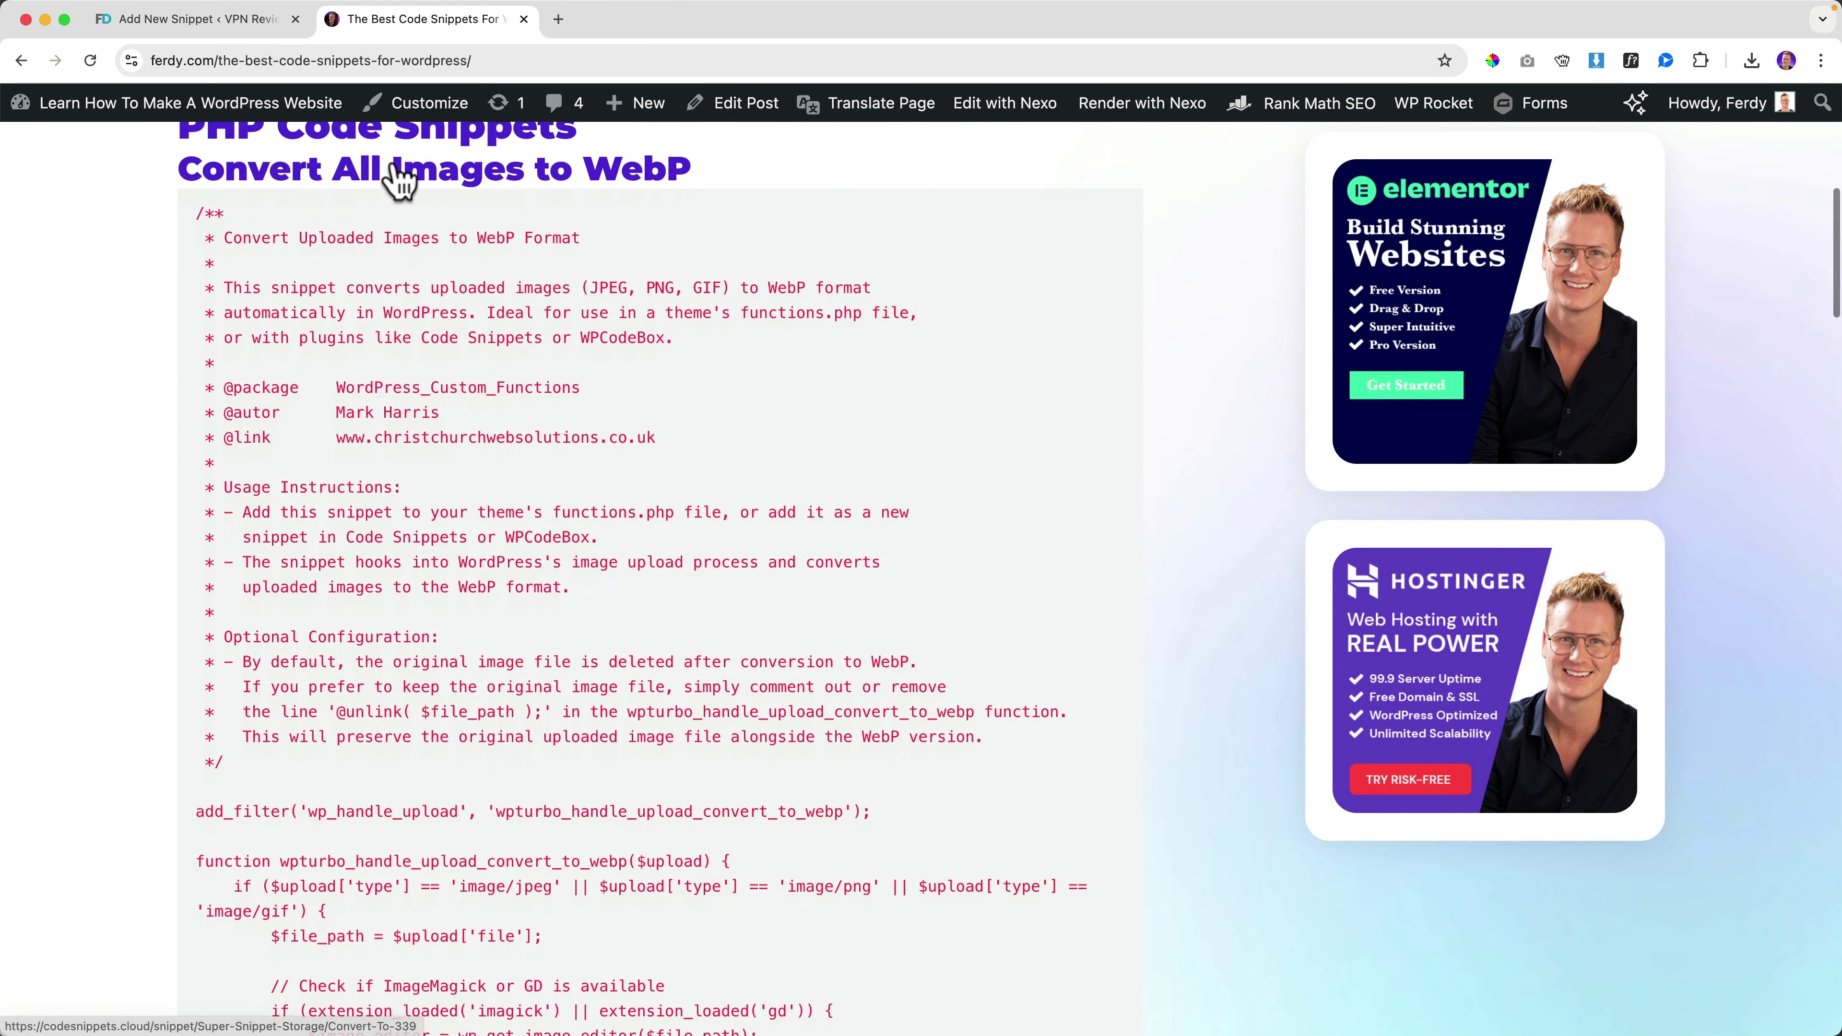
pyautogui.moveTo(193, 156); pyautogui.dragTo(389, 696)
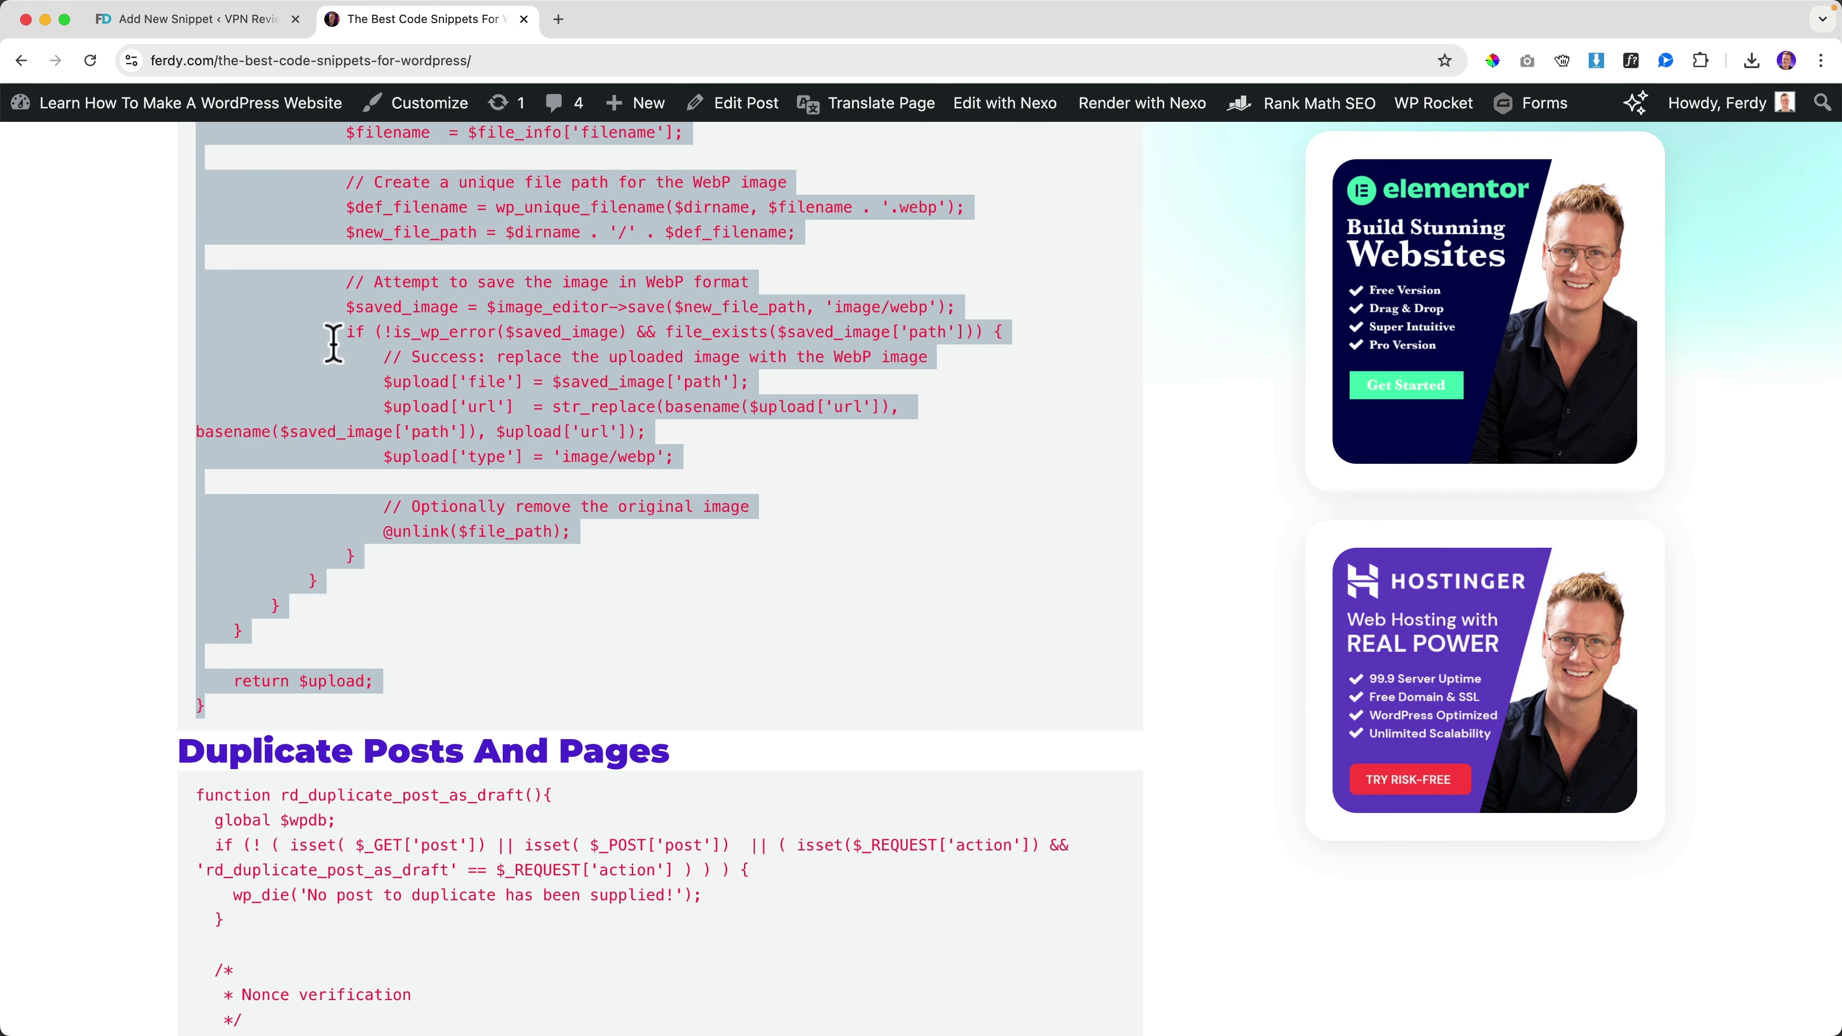
# Step: Title the new PHP function snippet "Convert Images To WebP" and paste the copied code into its code editor
pyautogui.click(231, 22)
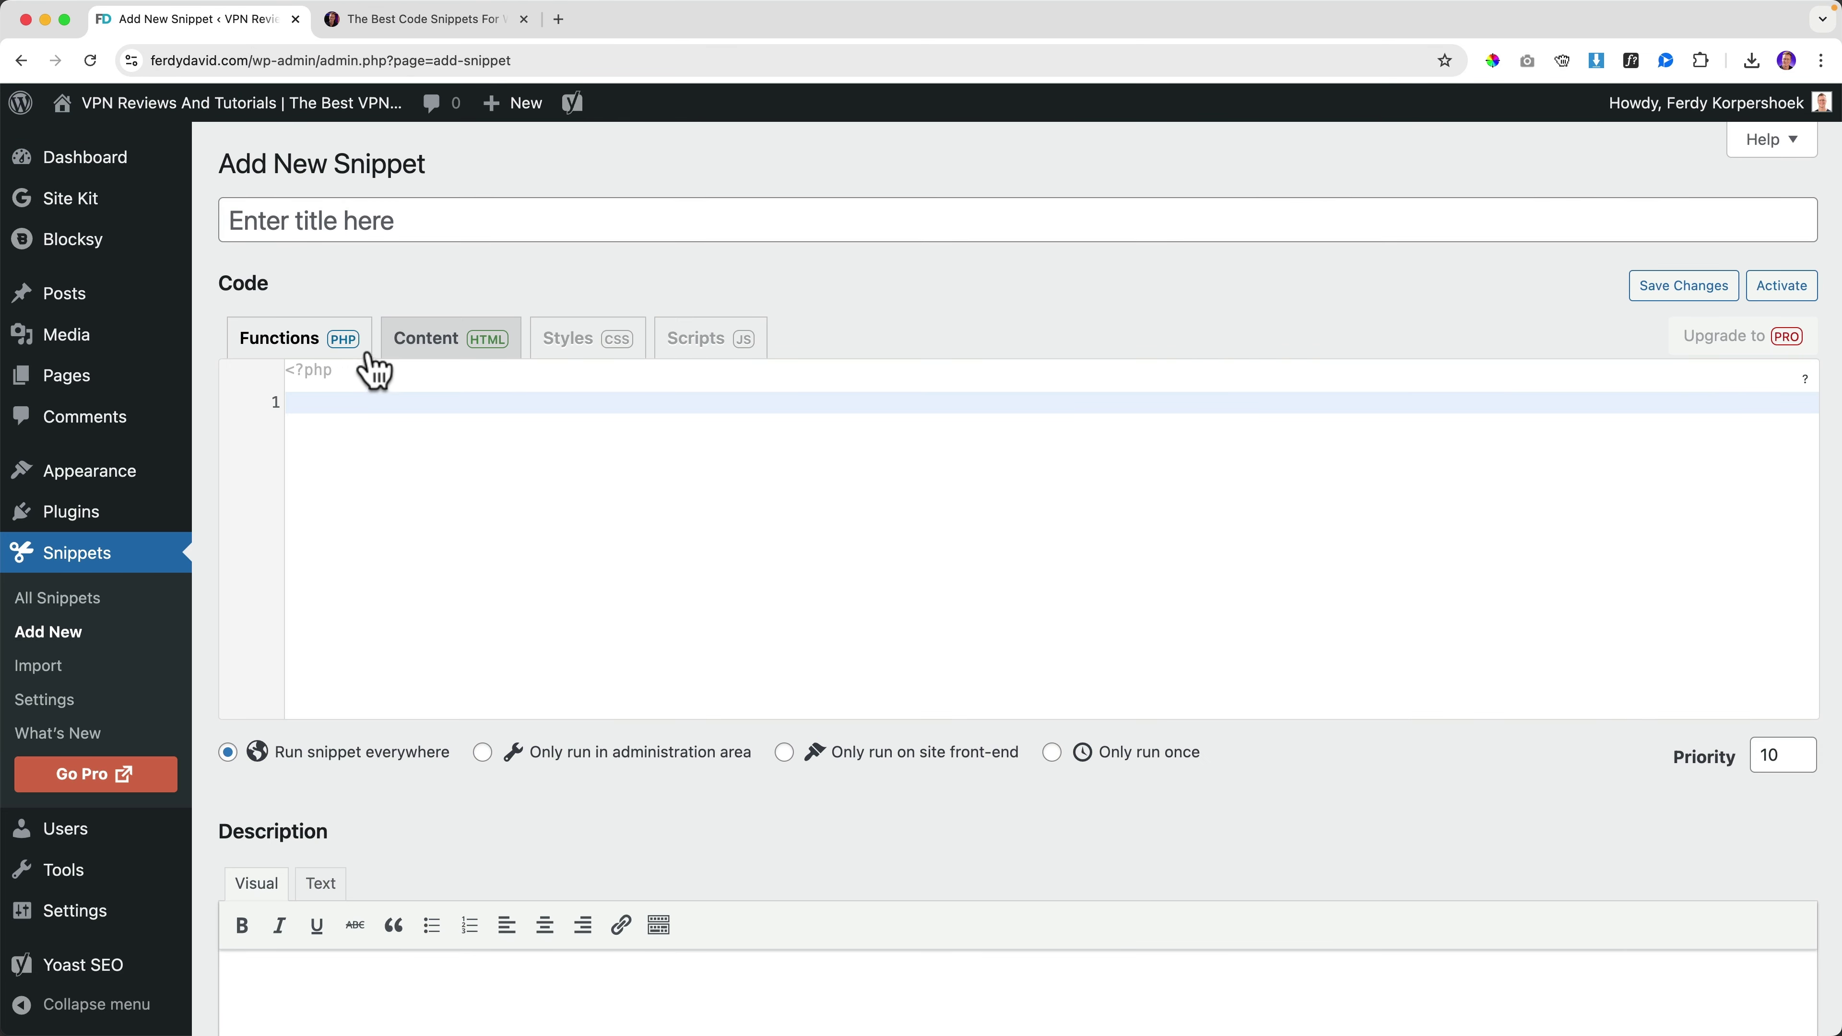
pyautogui.click(308, 357)
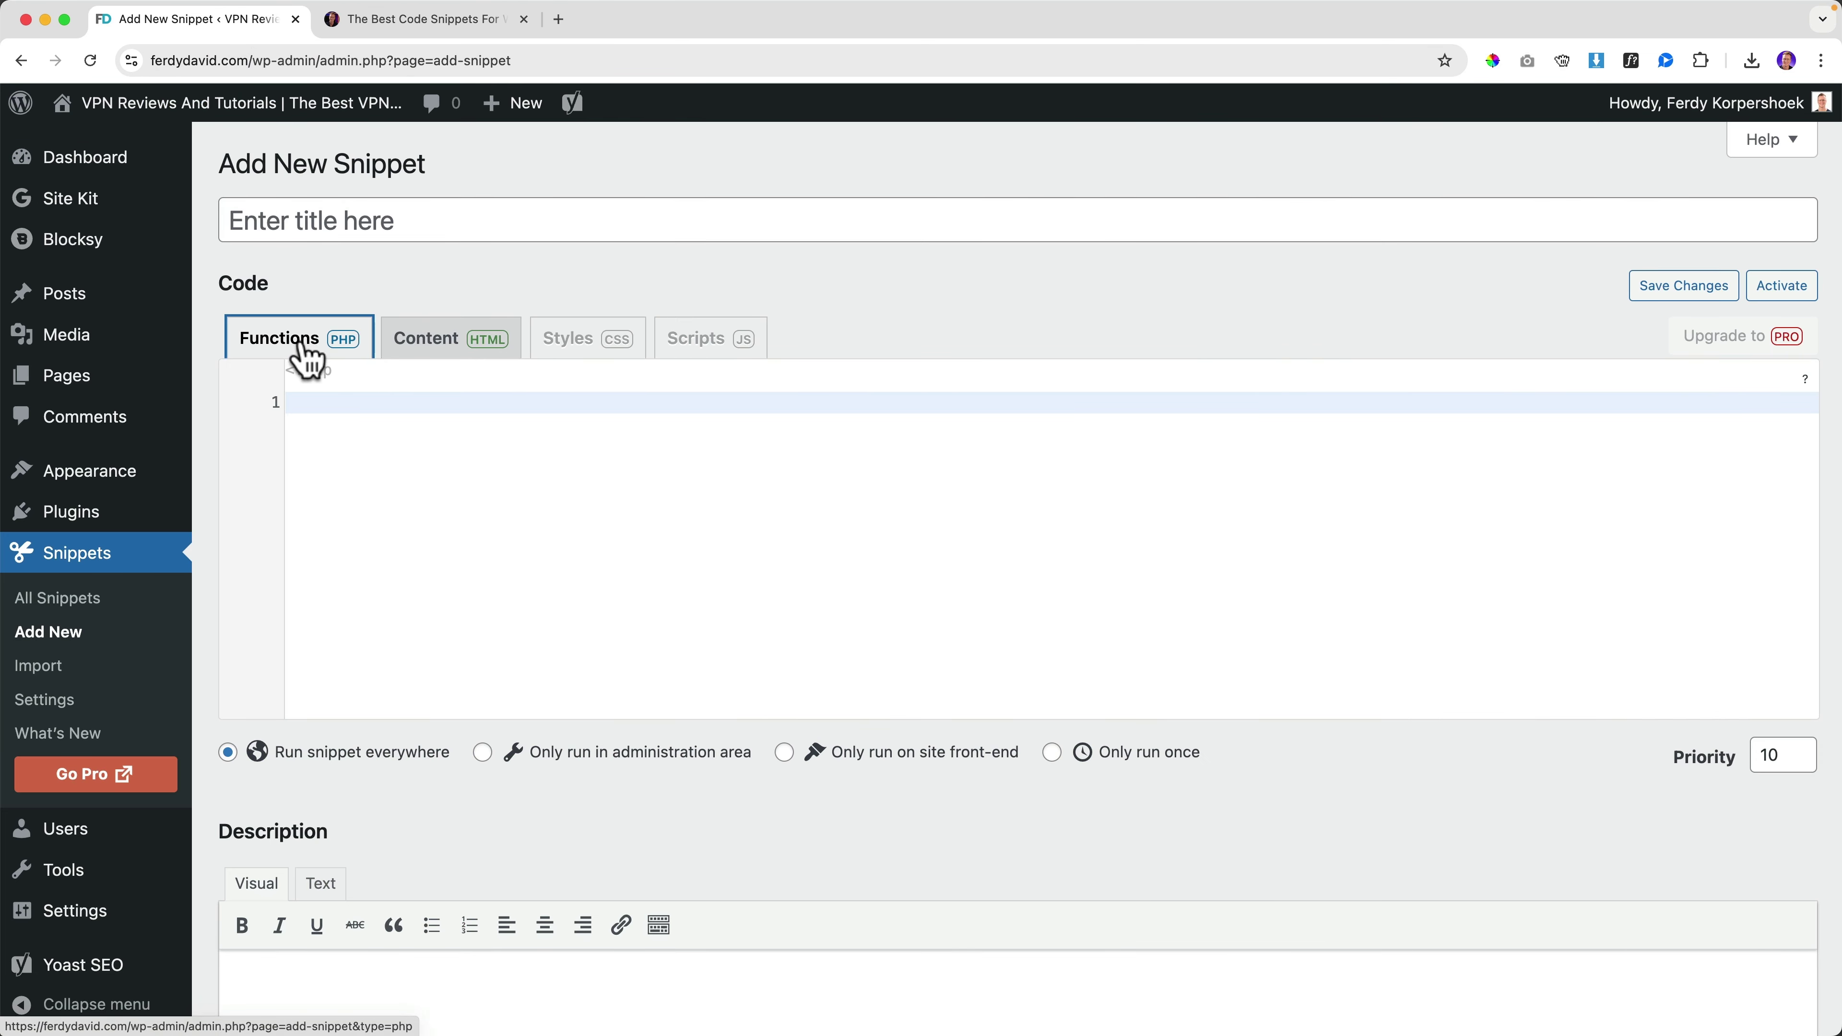
pyautogui.click(302, 221)
pyautogui.write('Convert Images To WebP')
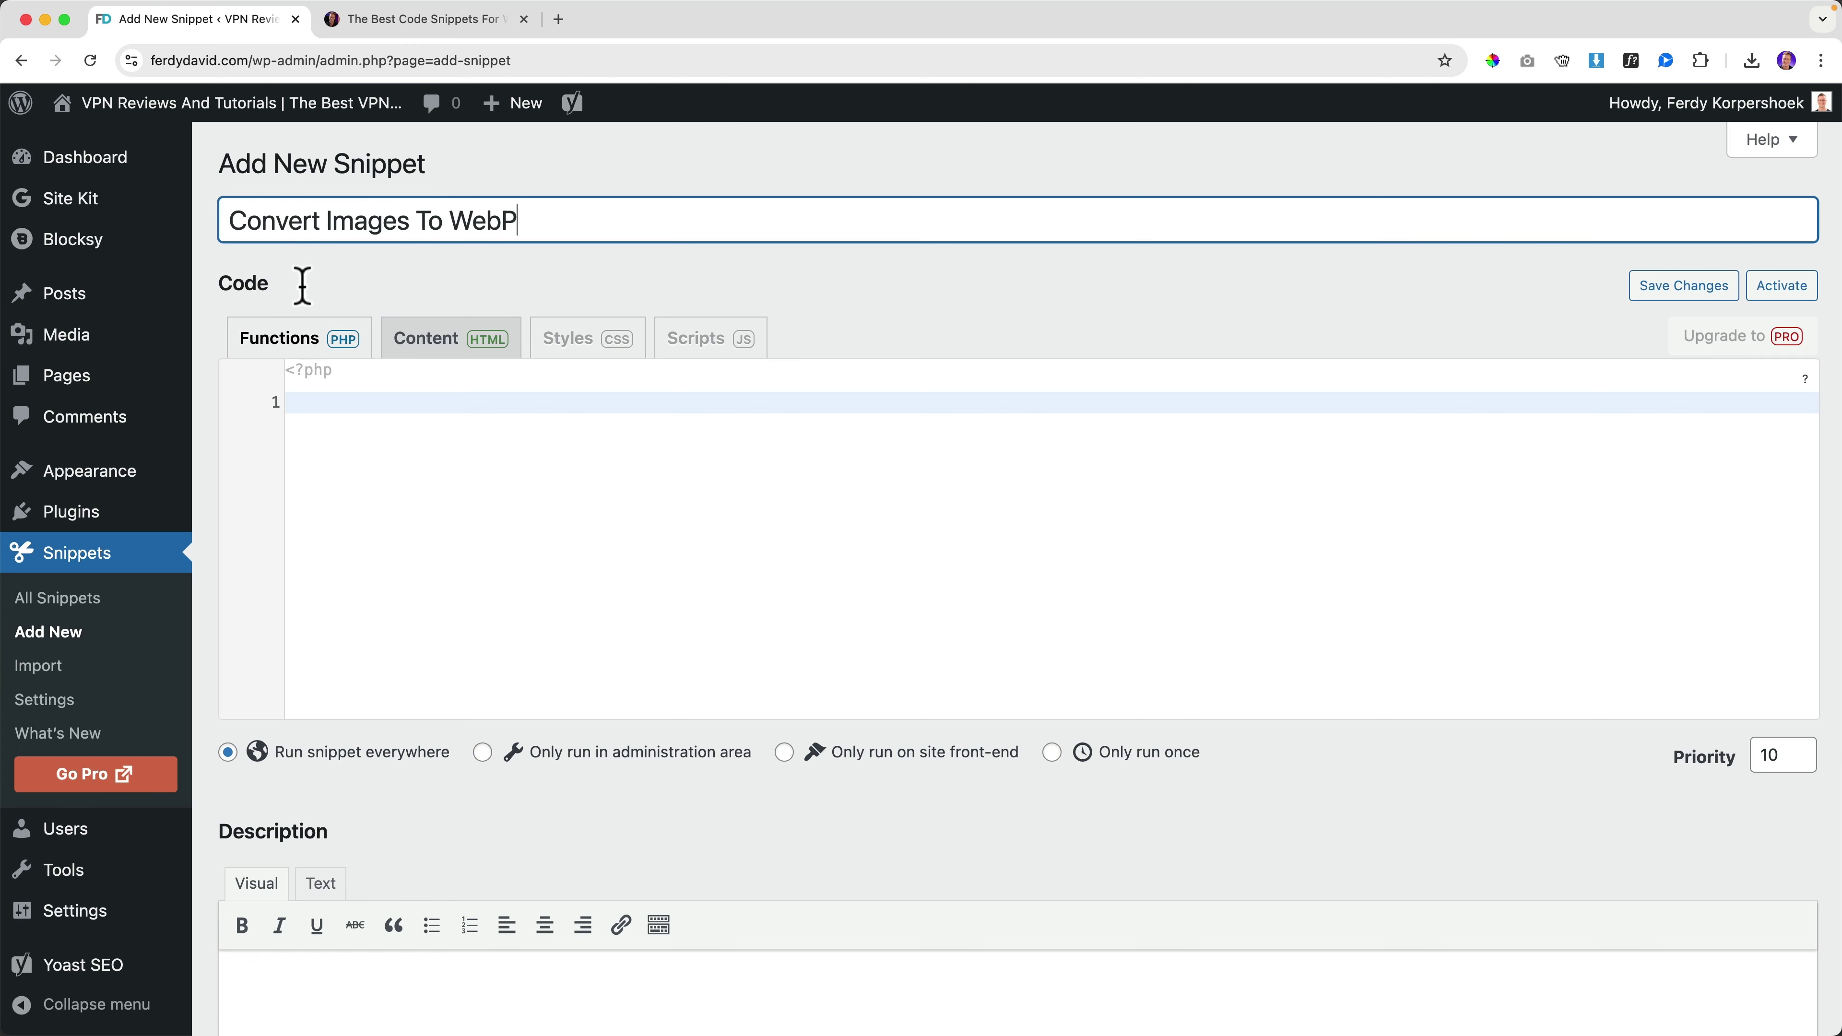
pyautogui.click(535, 458)
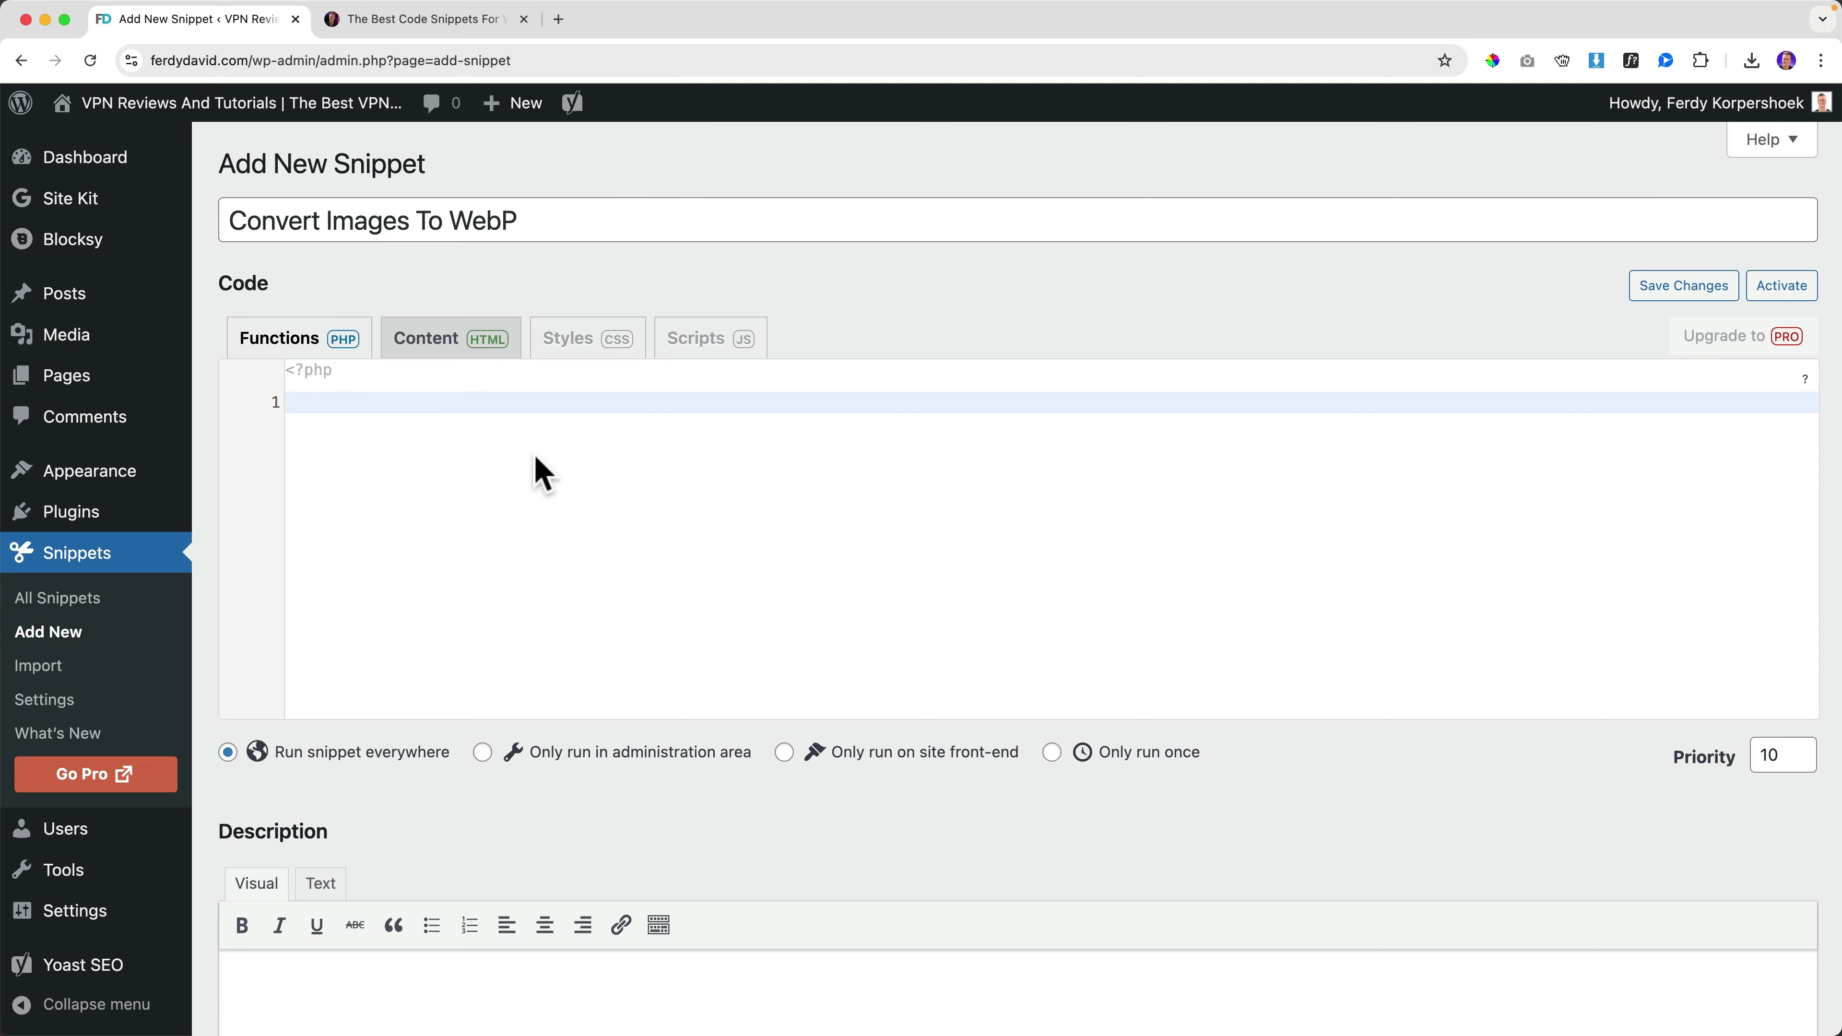
pyautogui.press('super+v')
# Step: Describe the snippet as "Turns Jpgs and PNGs to WebP Format while compressing them."
pyautogui.scroll(-10, 484, 453)
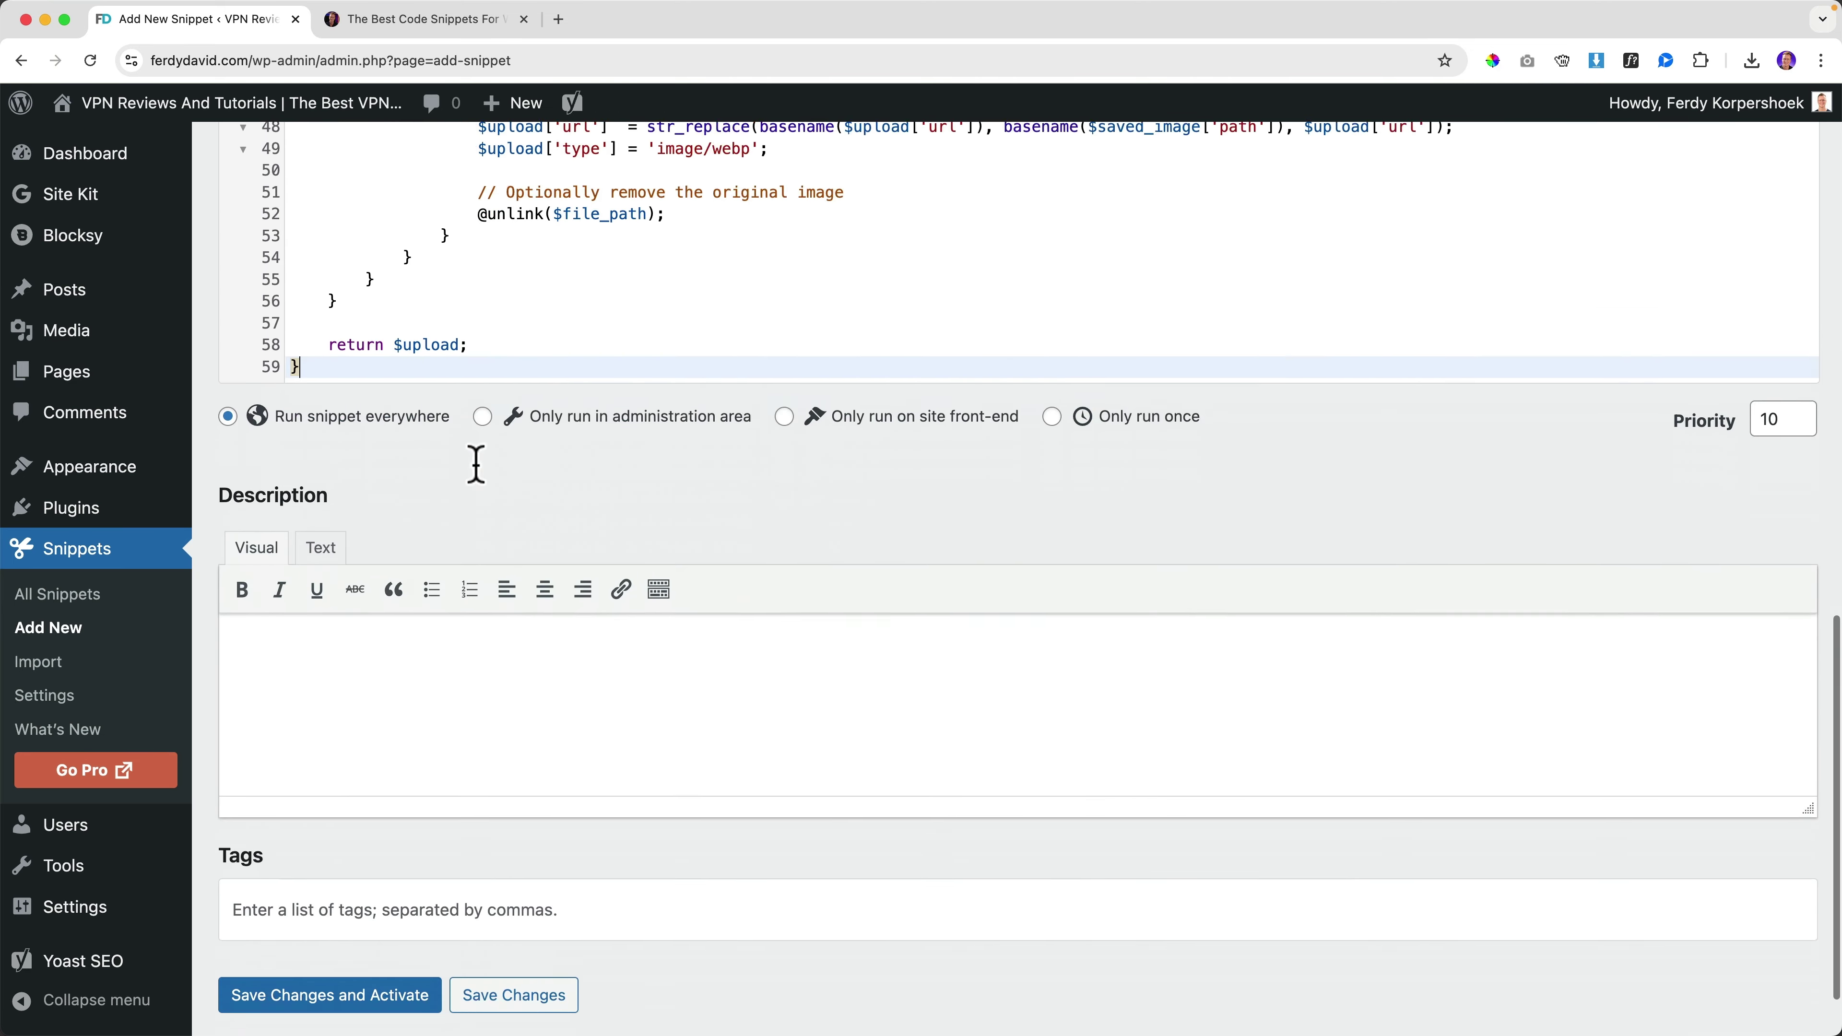
pyautogui.scroll(-2, 435, 435)
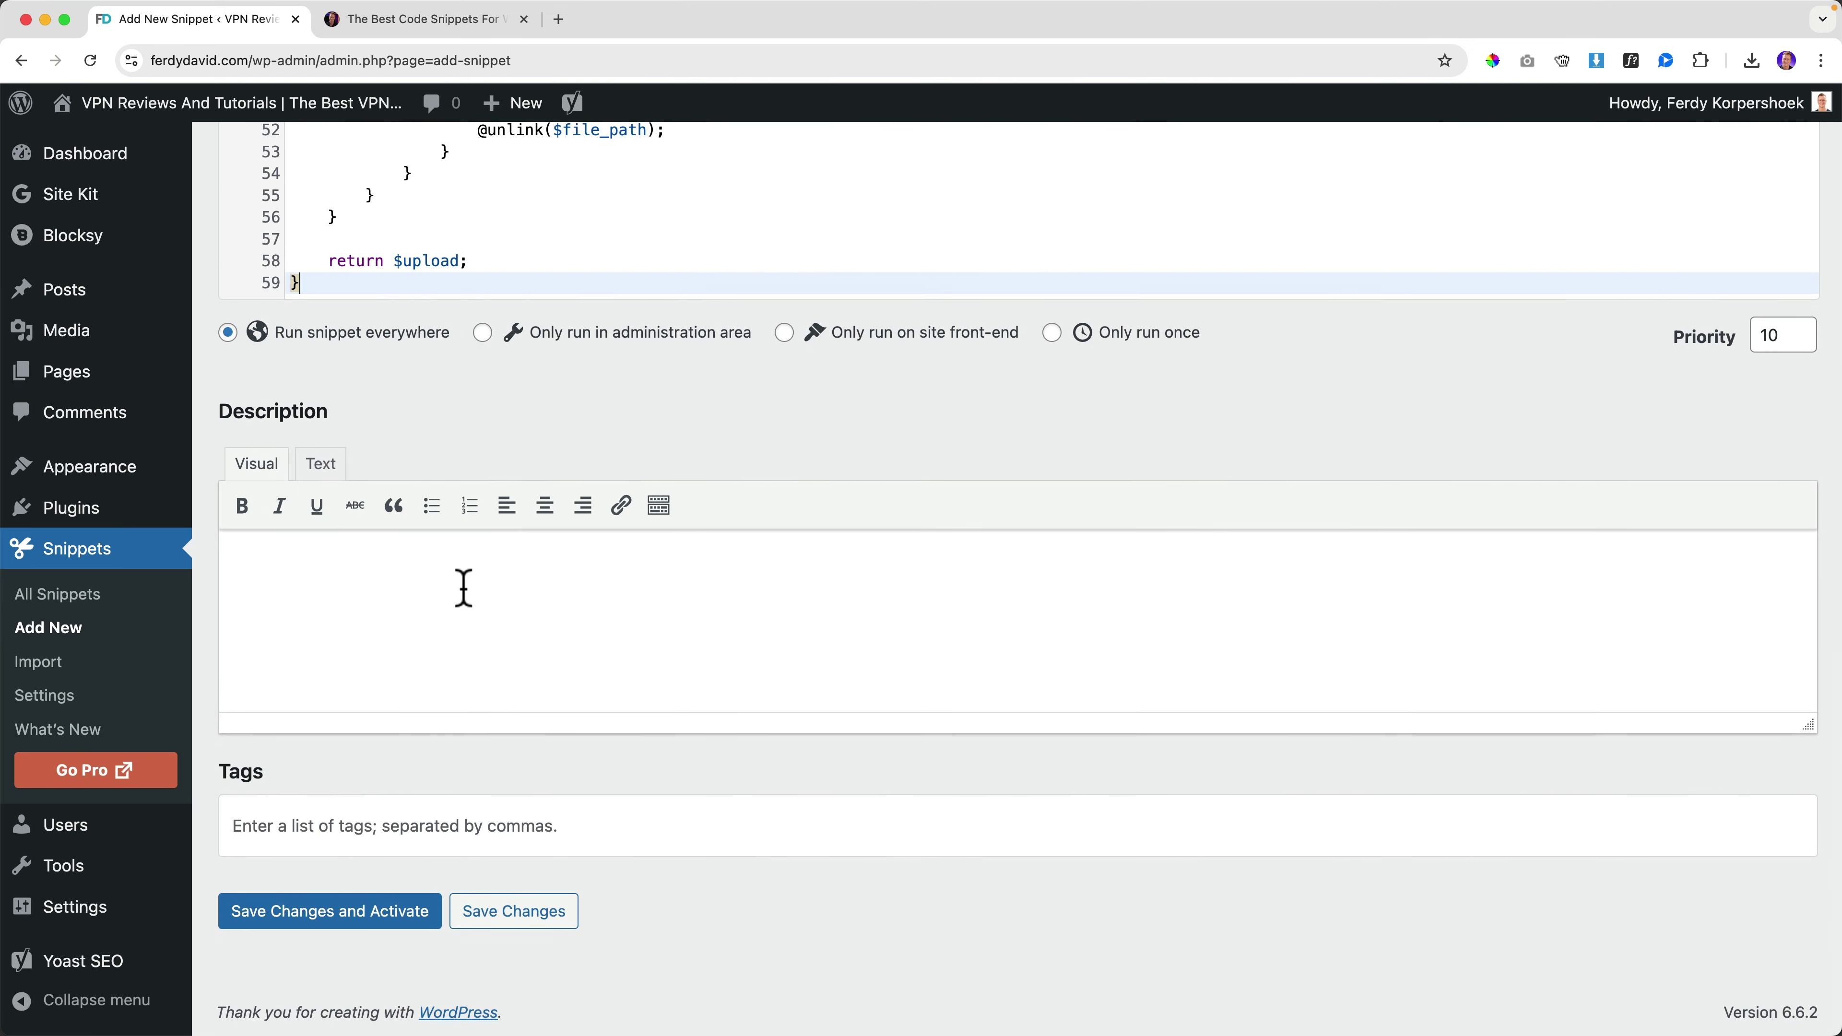
pyautogui.write("Turns Jpg's")
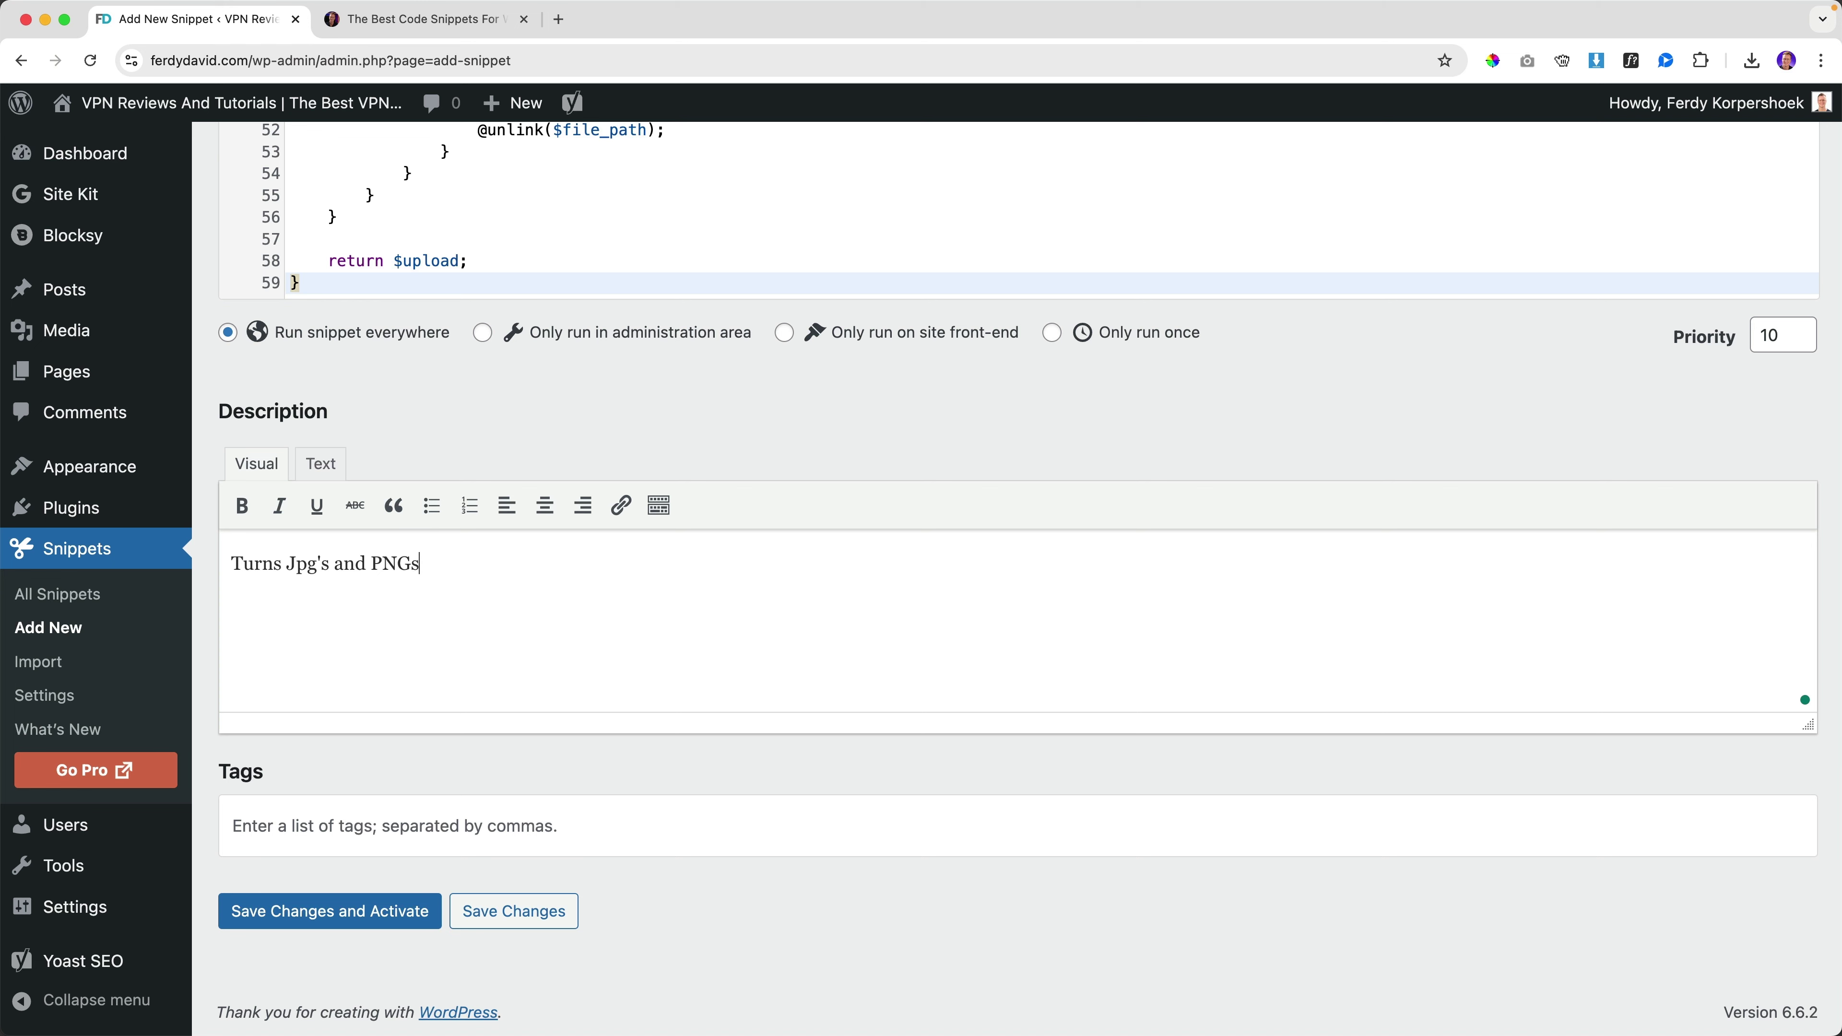
pyautogui.write('and PNGs to We')
pyautogui.press('Delete')
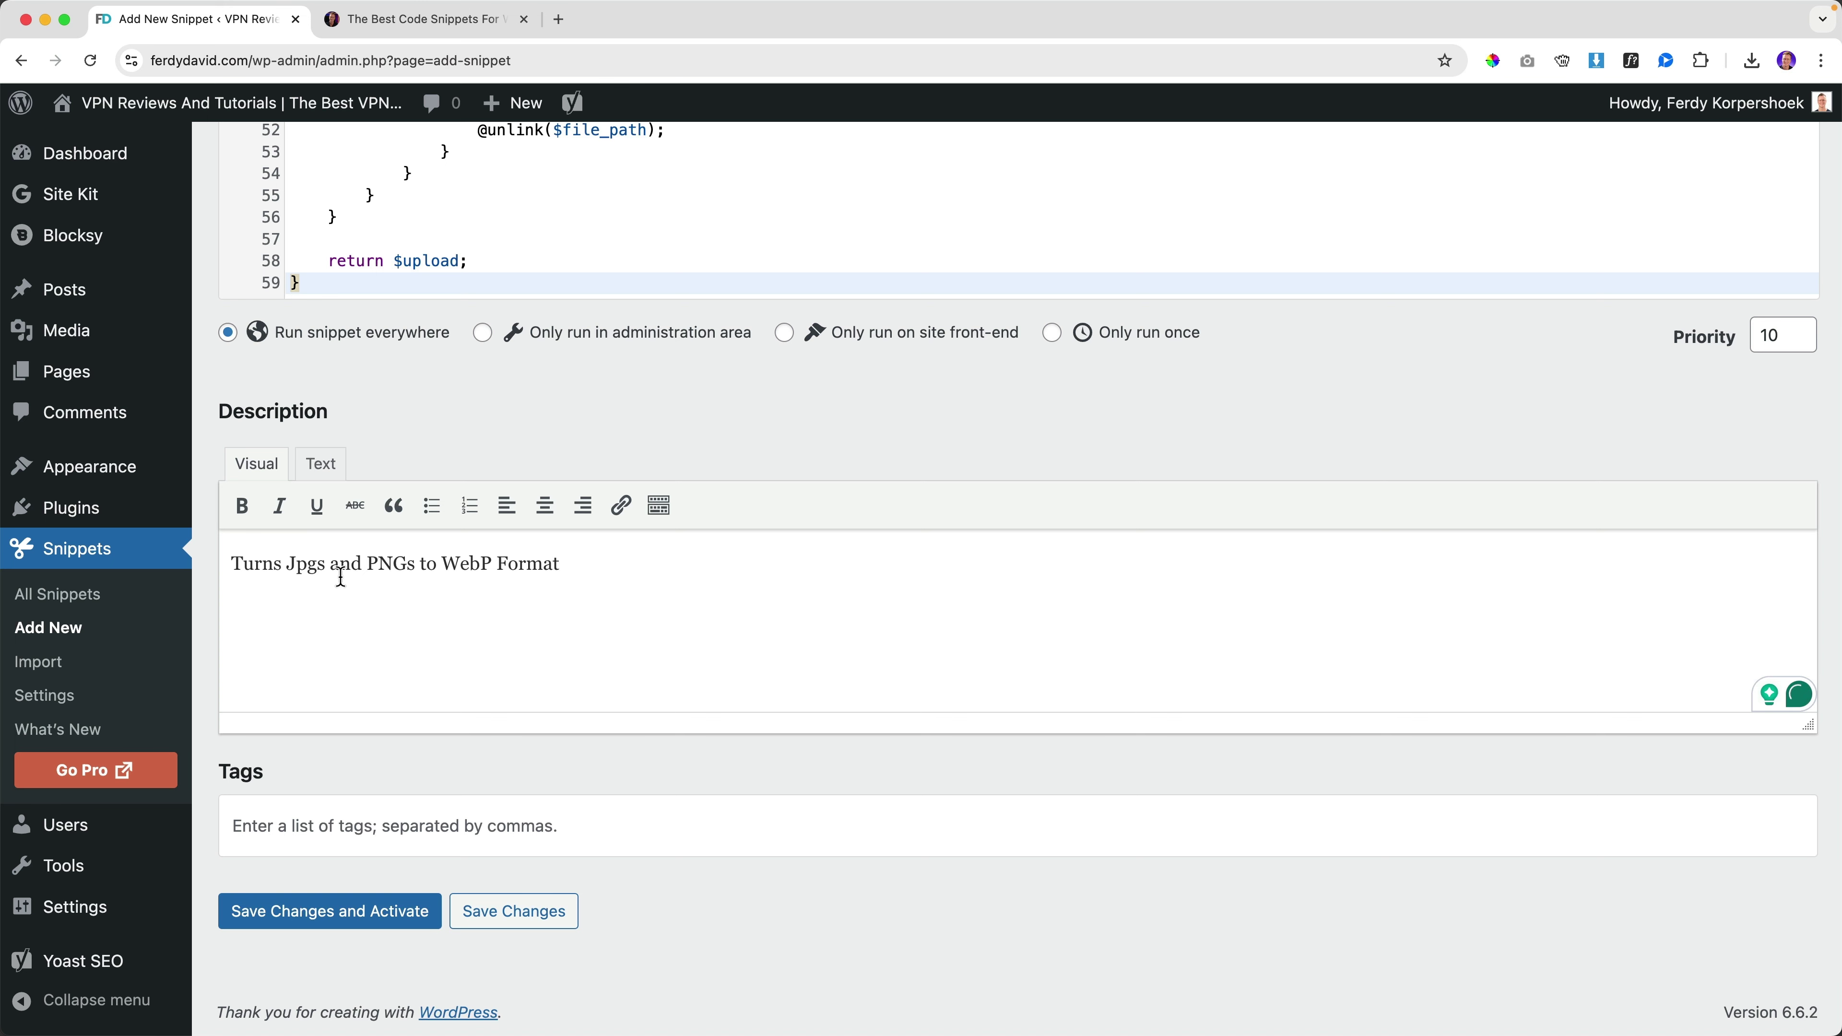
pyautogui.write(', while compressing them.')
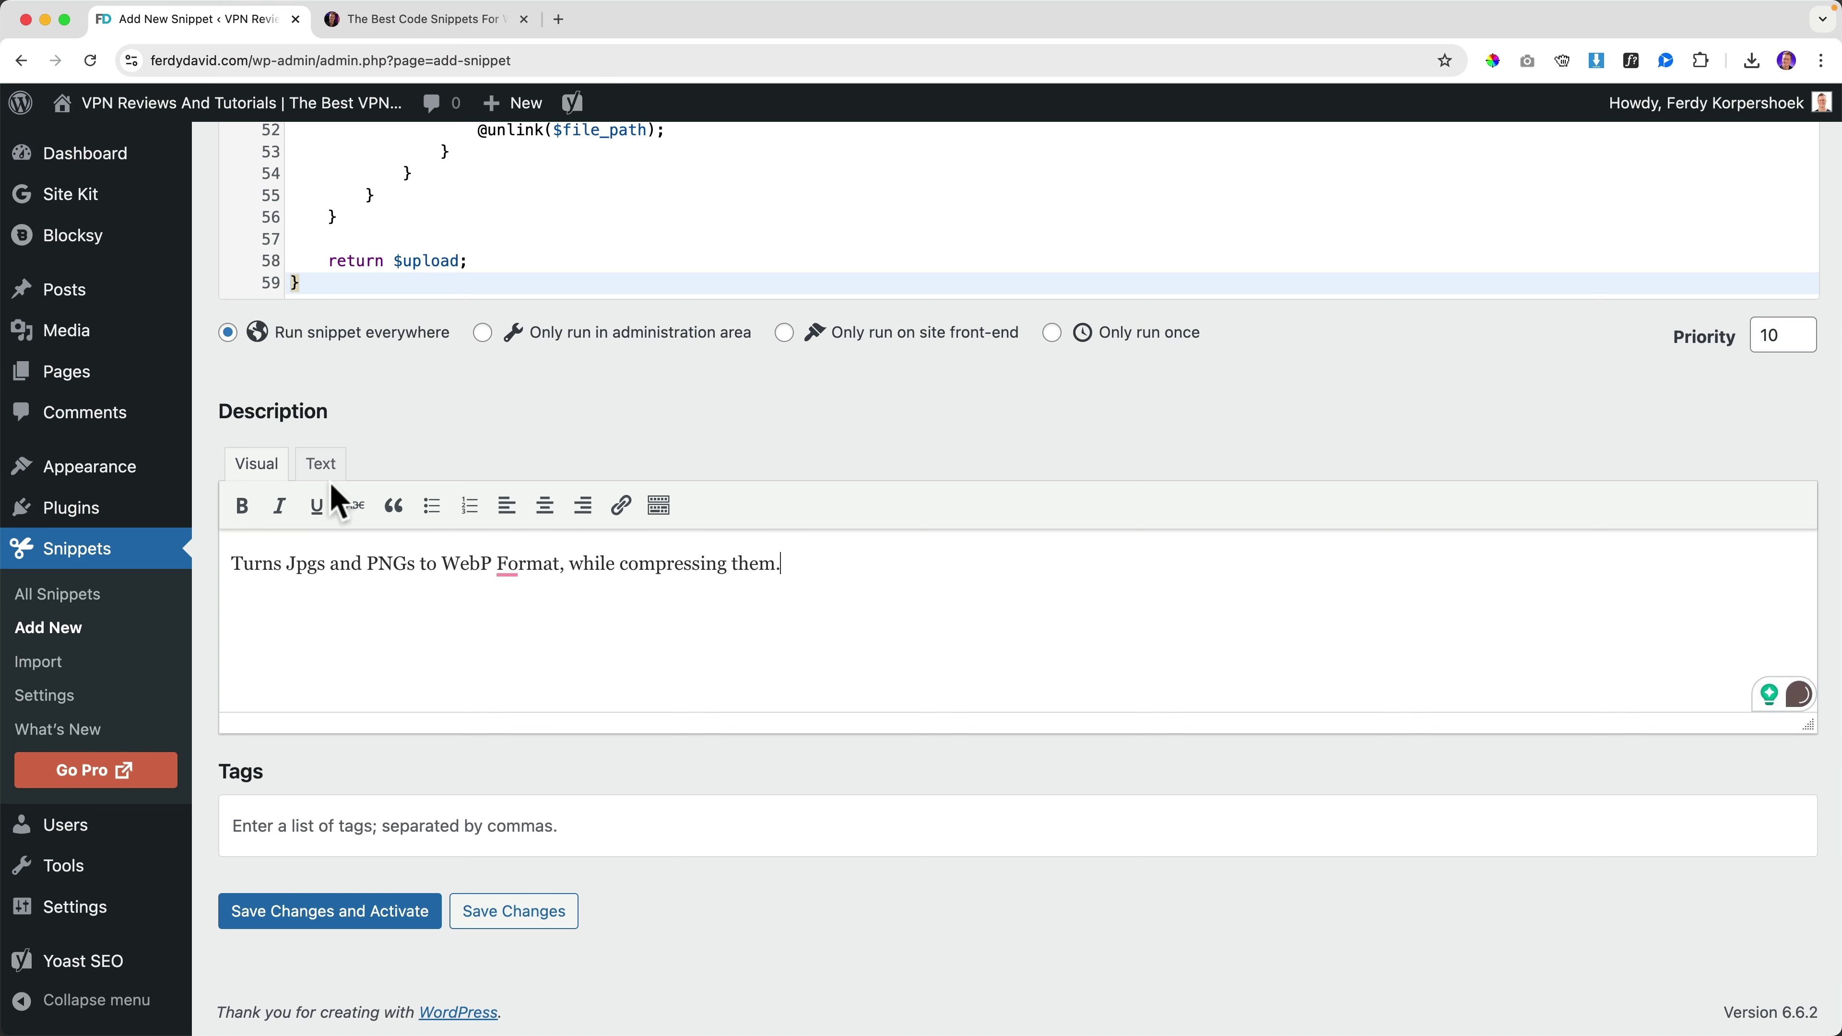
pyautogui.moveTo(528, 560)
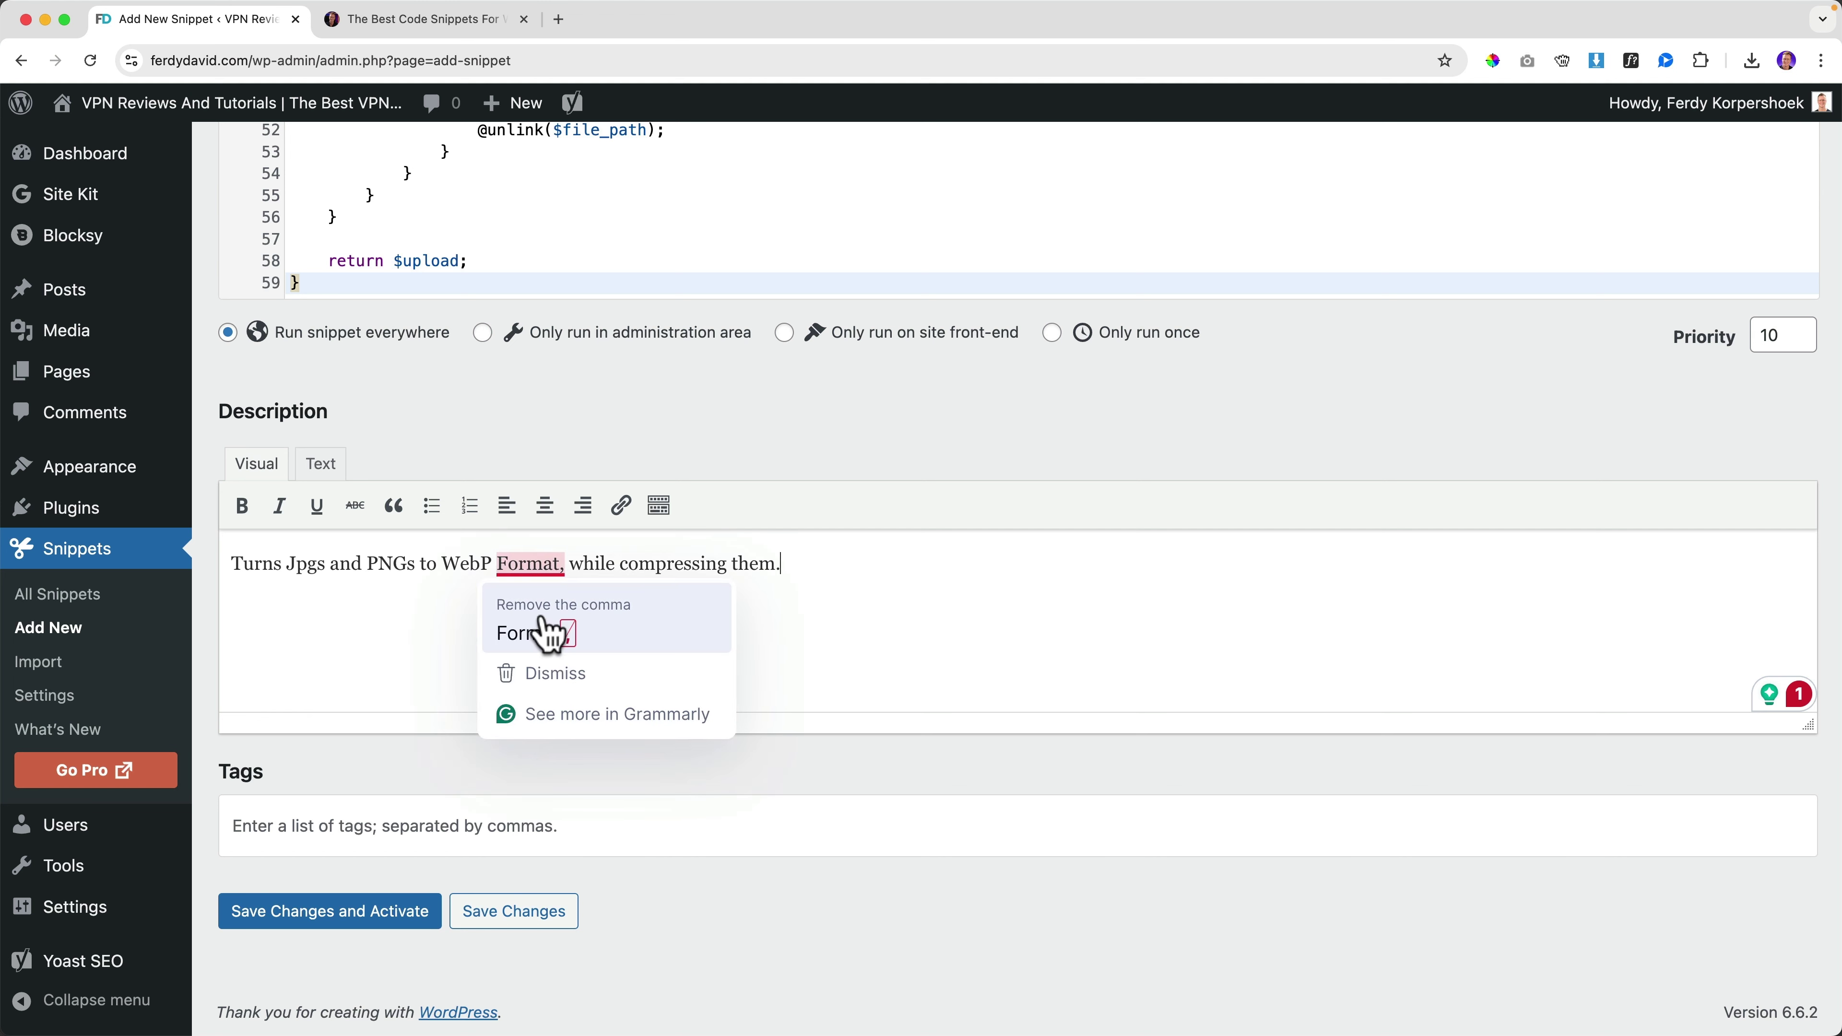
pyautogui.click(547, 628)
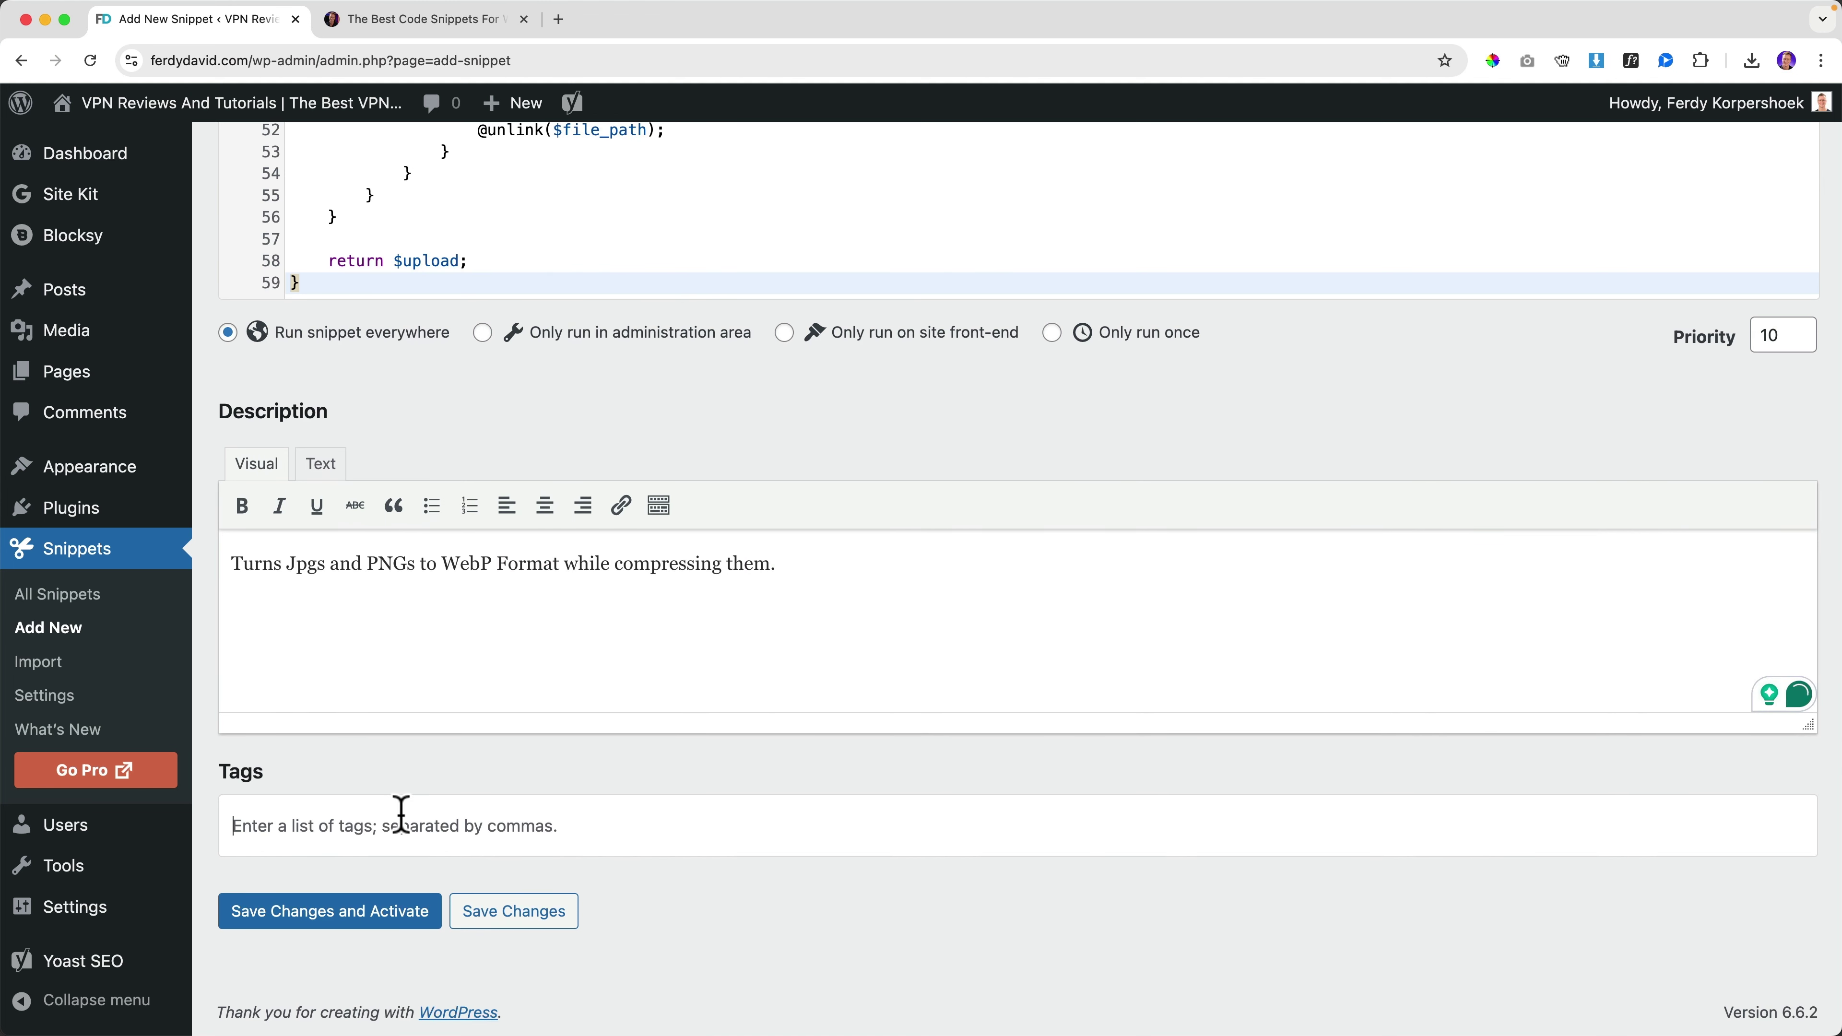
# Step: Tag the snippet "Optmization", save and activate it, and view it in the list of all snippets
pyautogui.write('Opt')
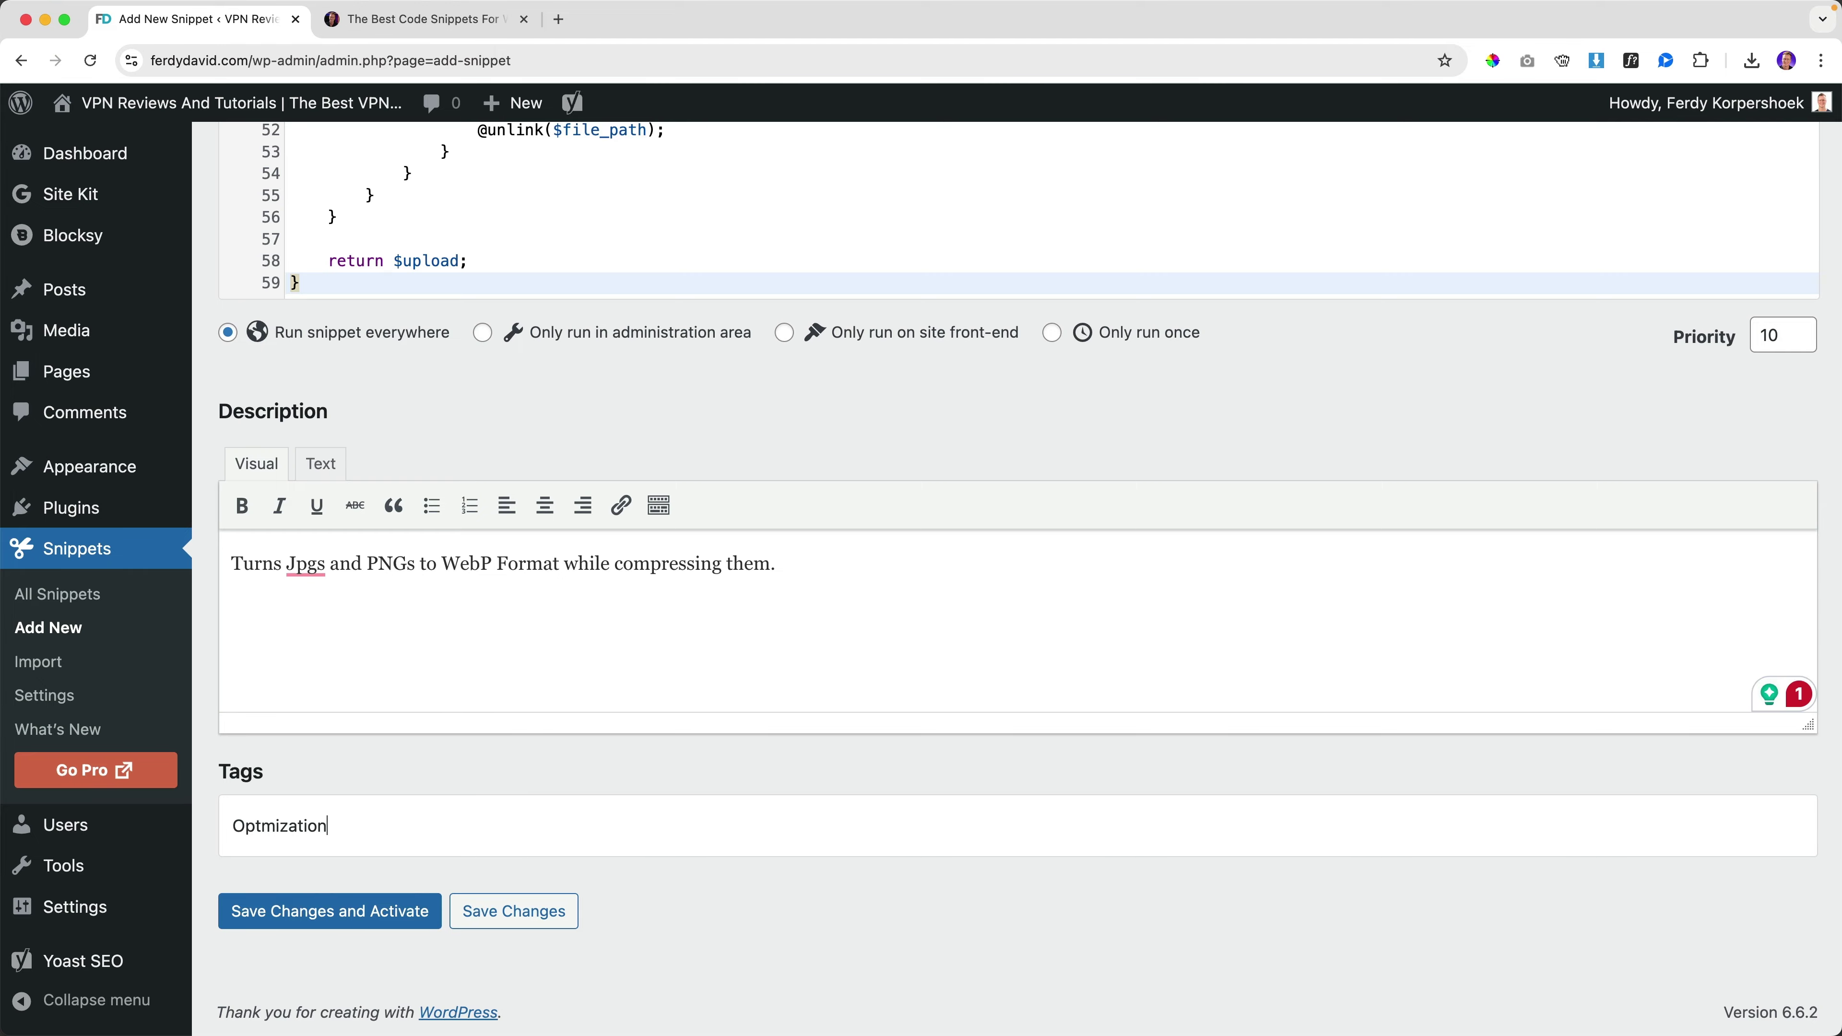
pyautogui.write('mization')
pyautogui.press('Return')
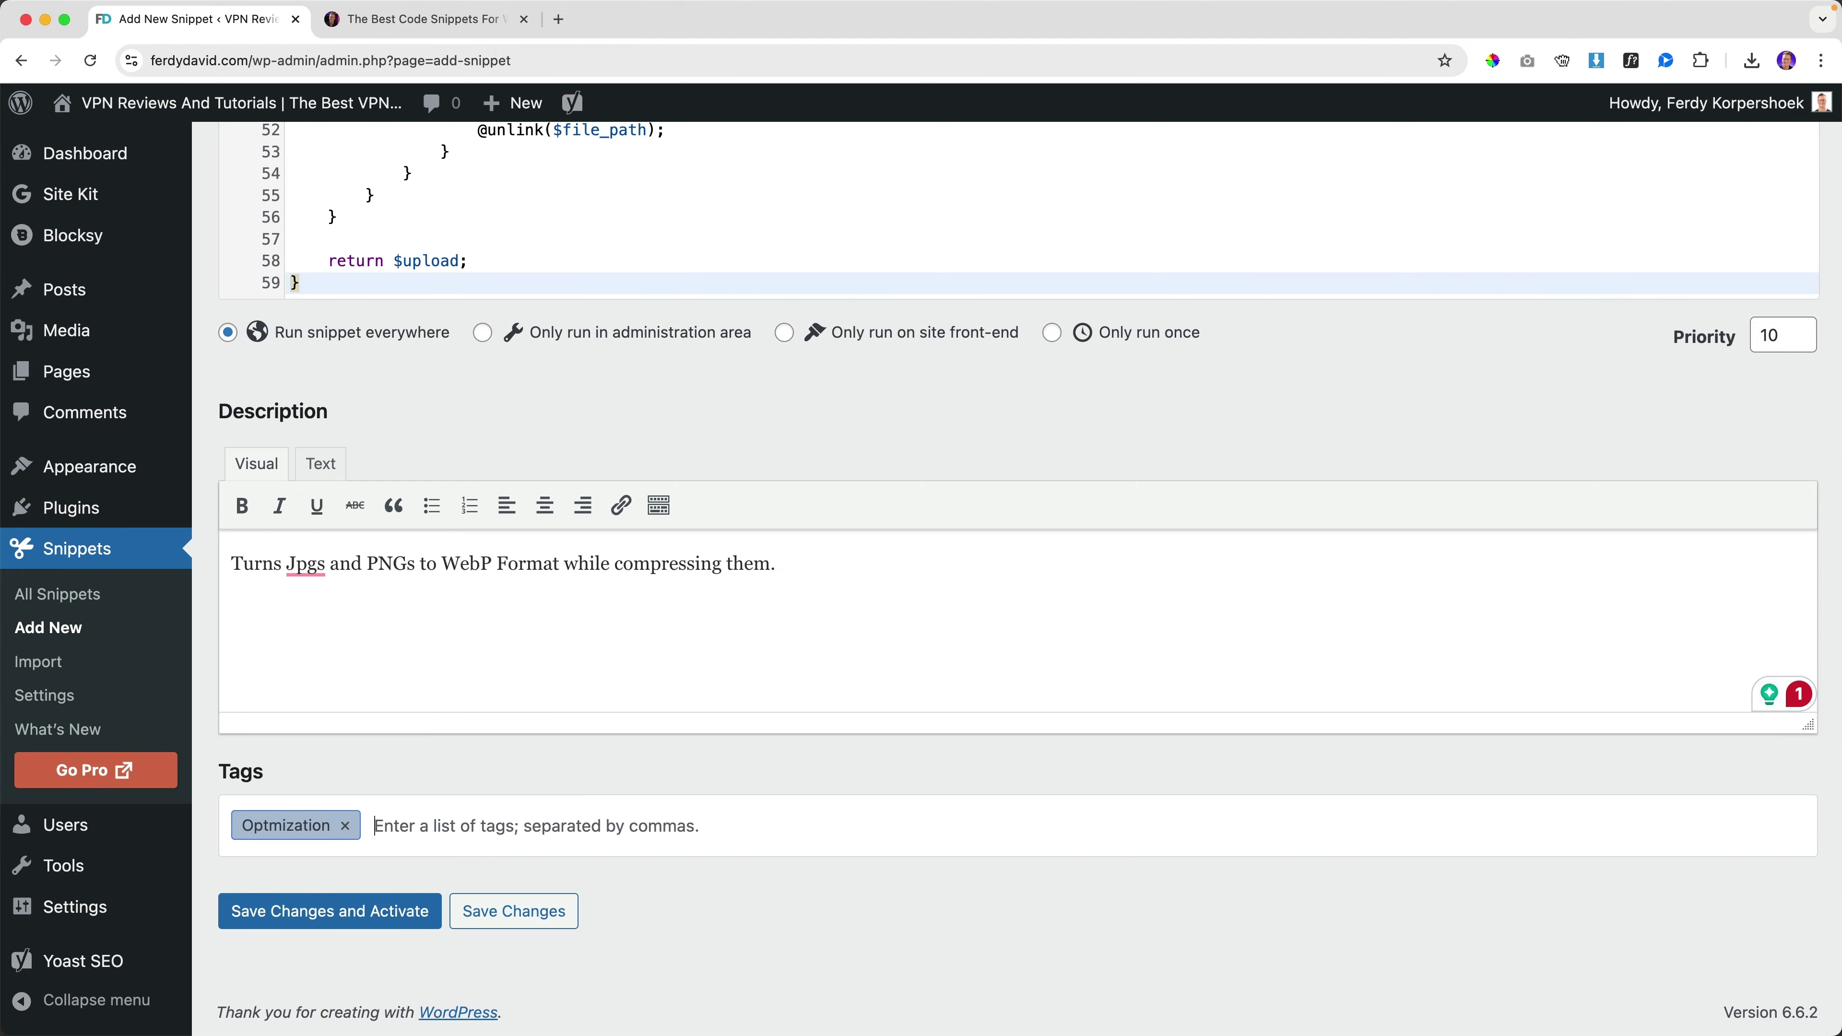
pyautogui.click(335, 912)
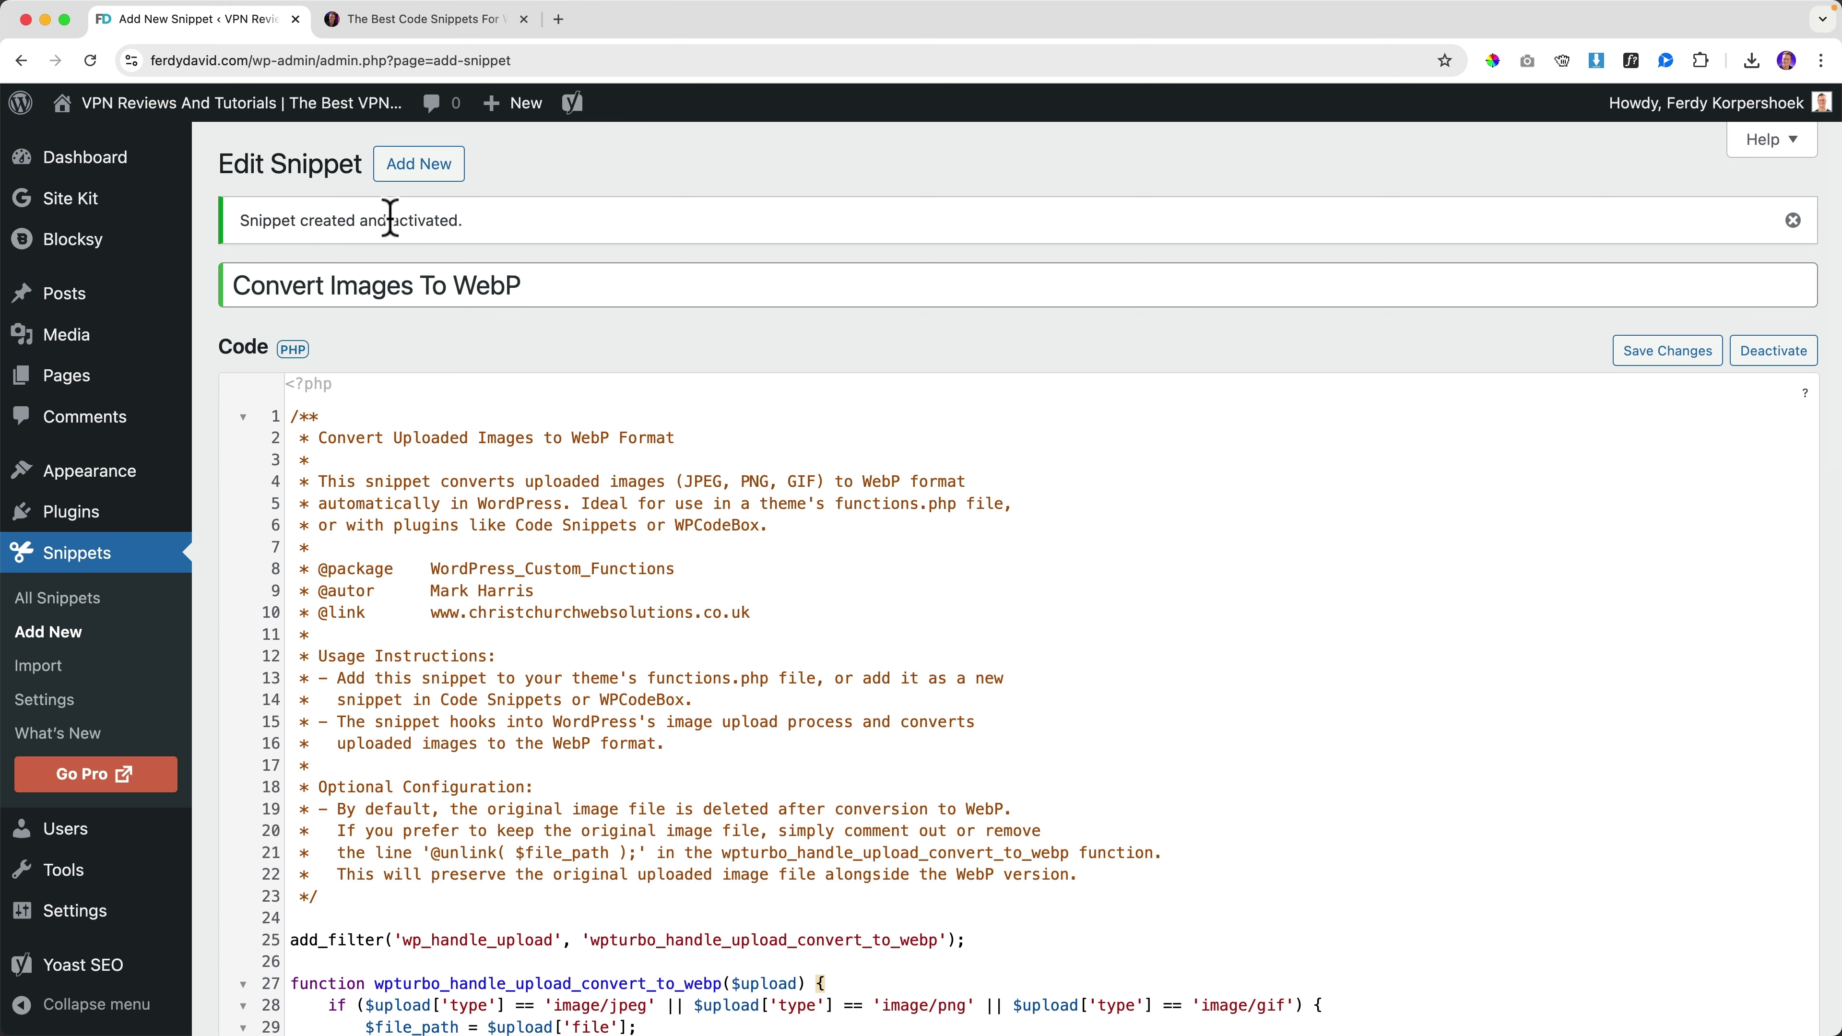
pyautogui.click(29, 597)
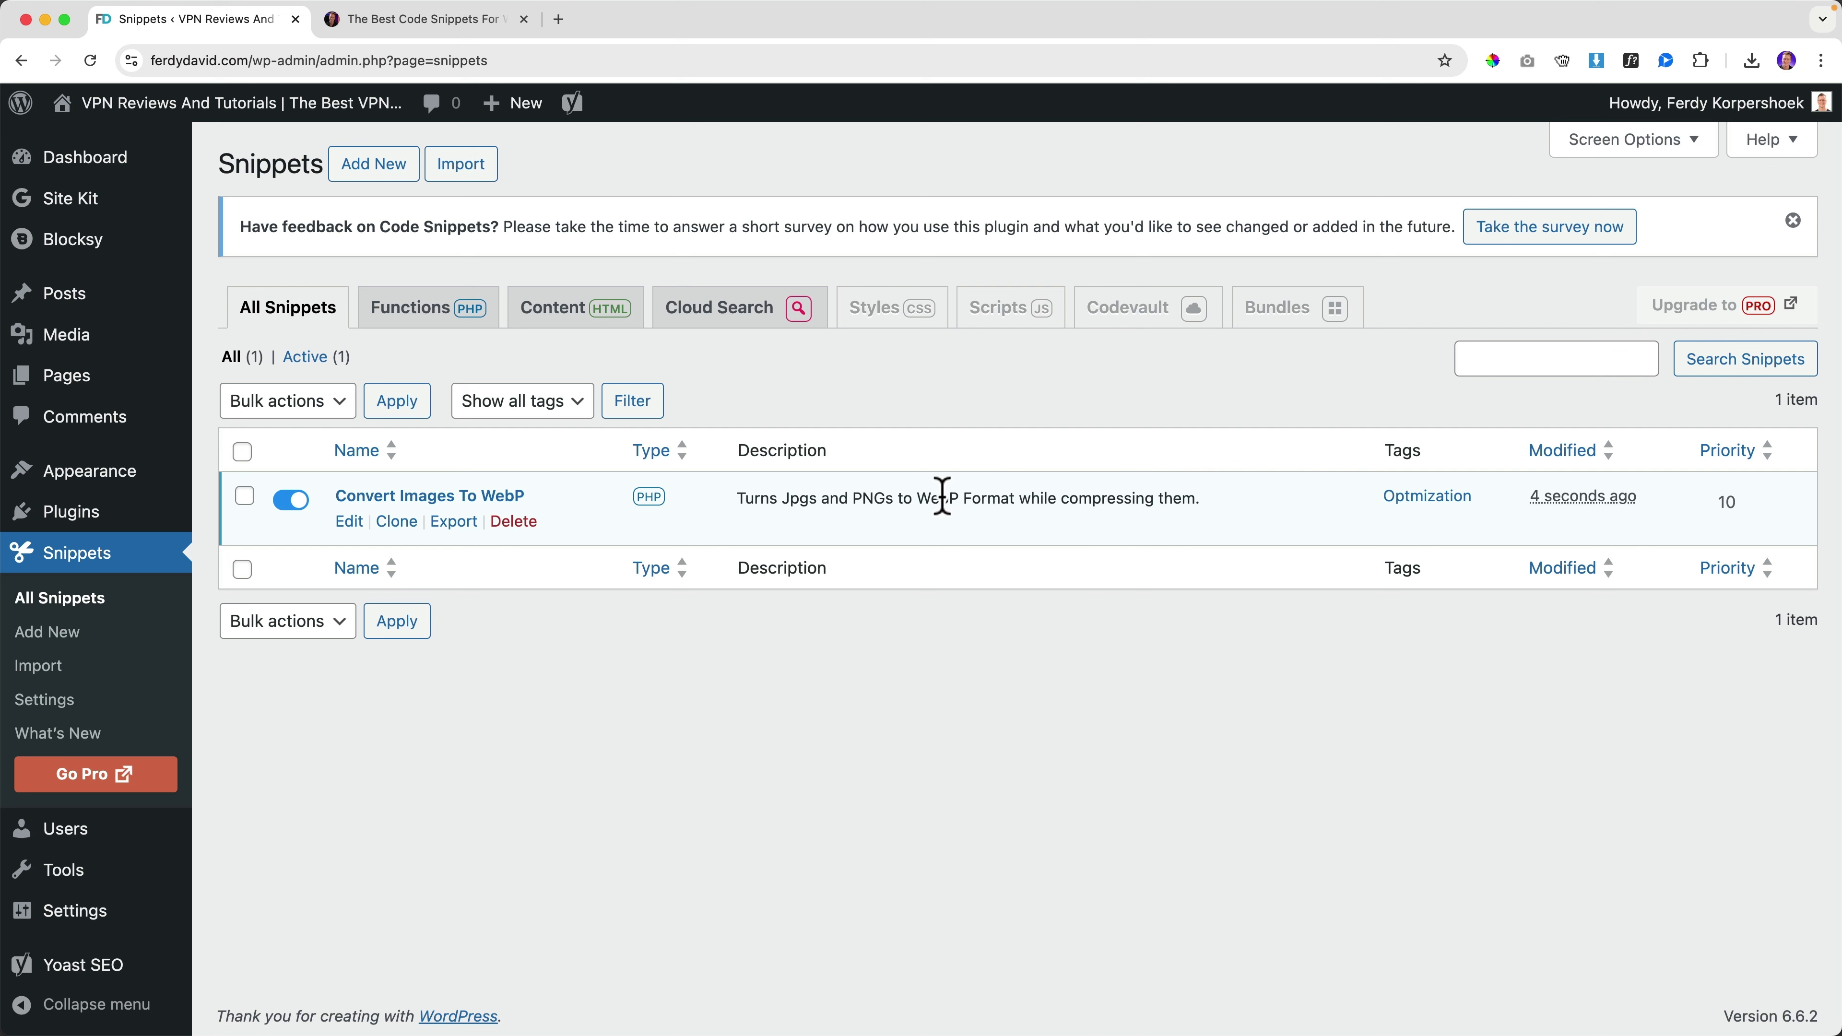
# Step: Upload Elementor Pro Tutorial 02.jpg from the Desktop to the media library
pyautogui.click(90, 344)
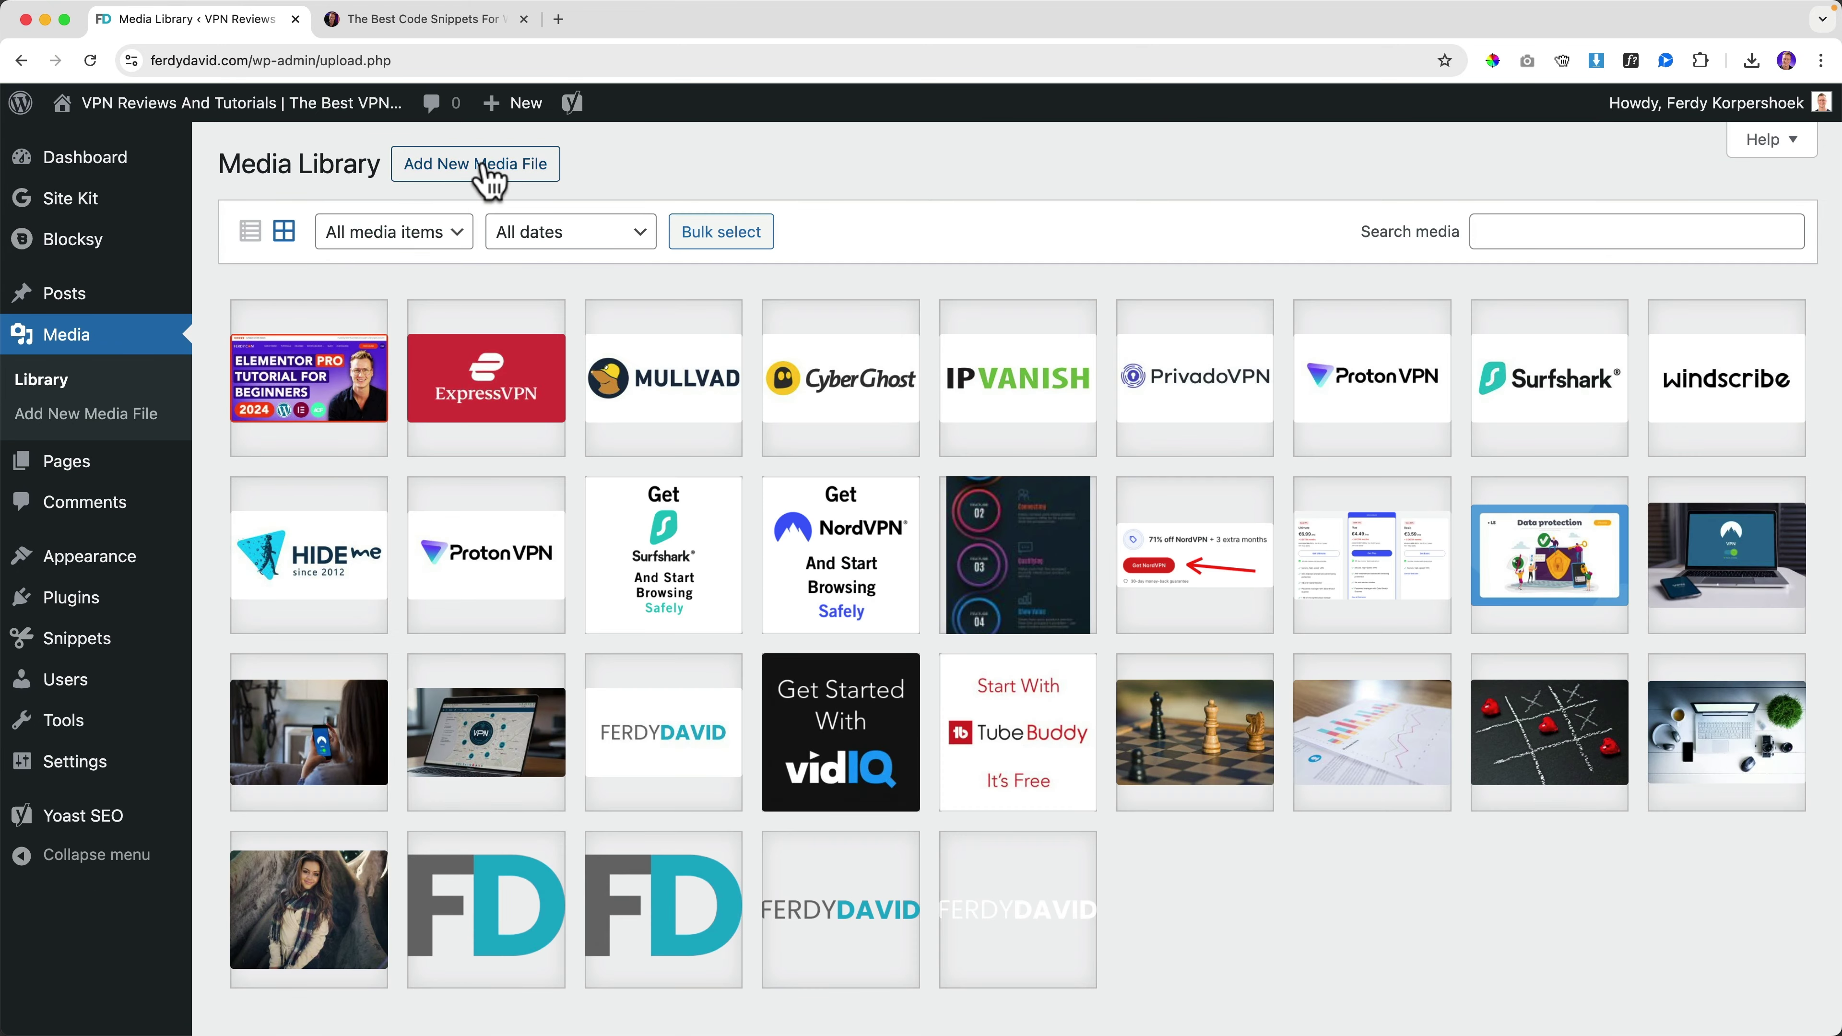
pyautogui.click(484, 167)
pyautogui.click(1013, 341)
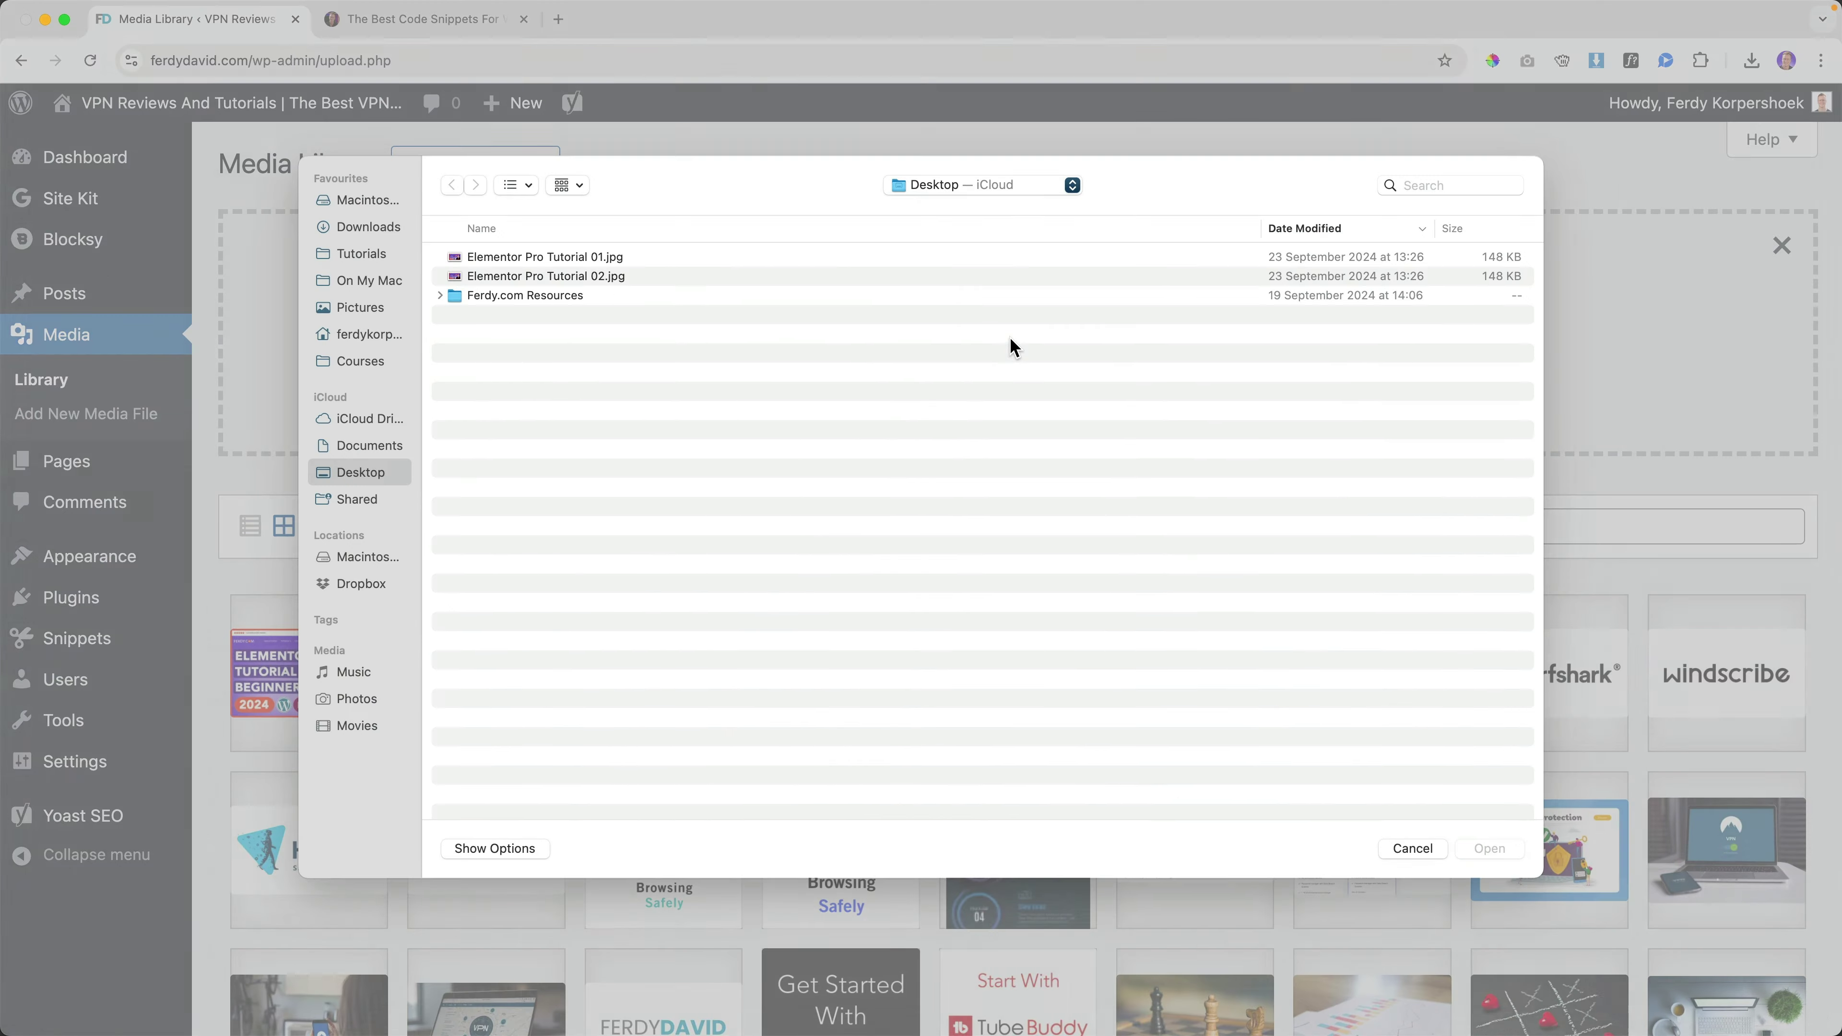
pyautogui.click(630, 281)
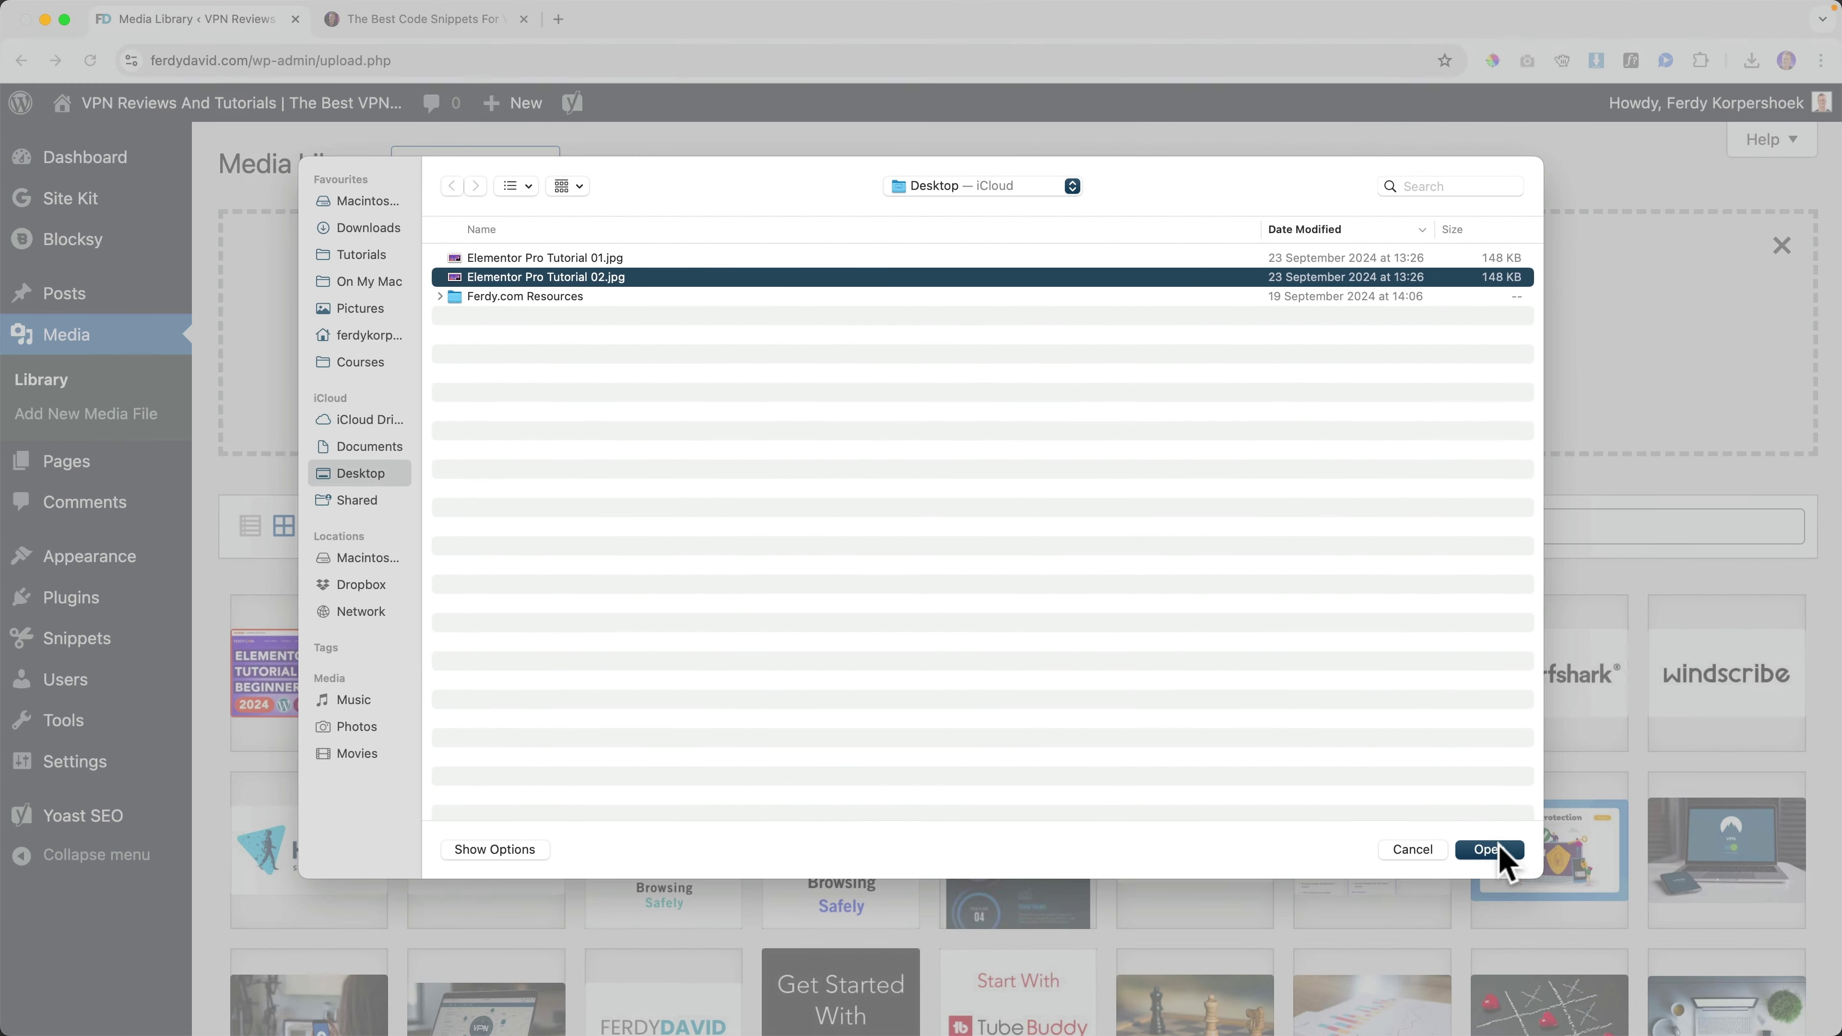
pyautogui.click(1498, 851)
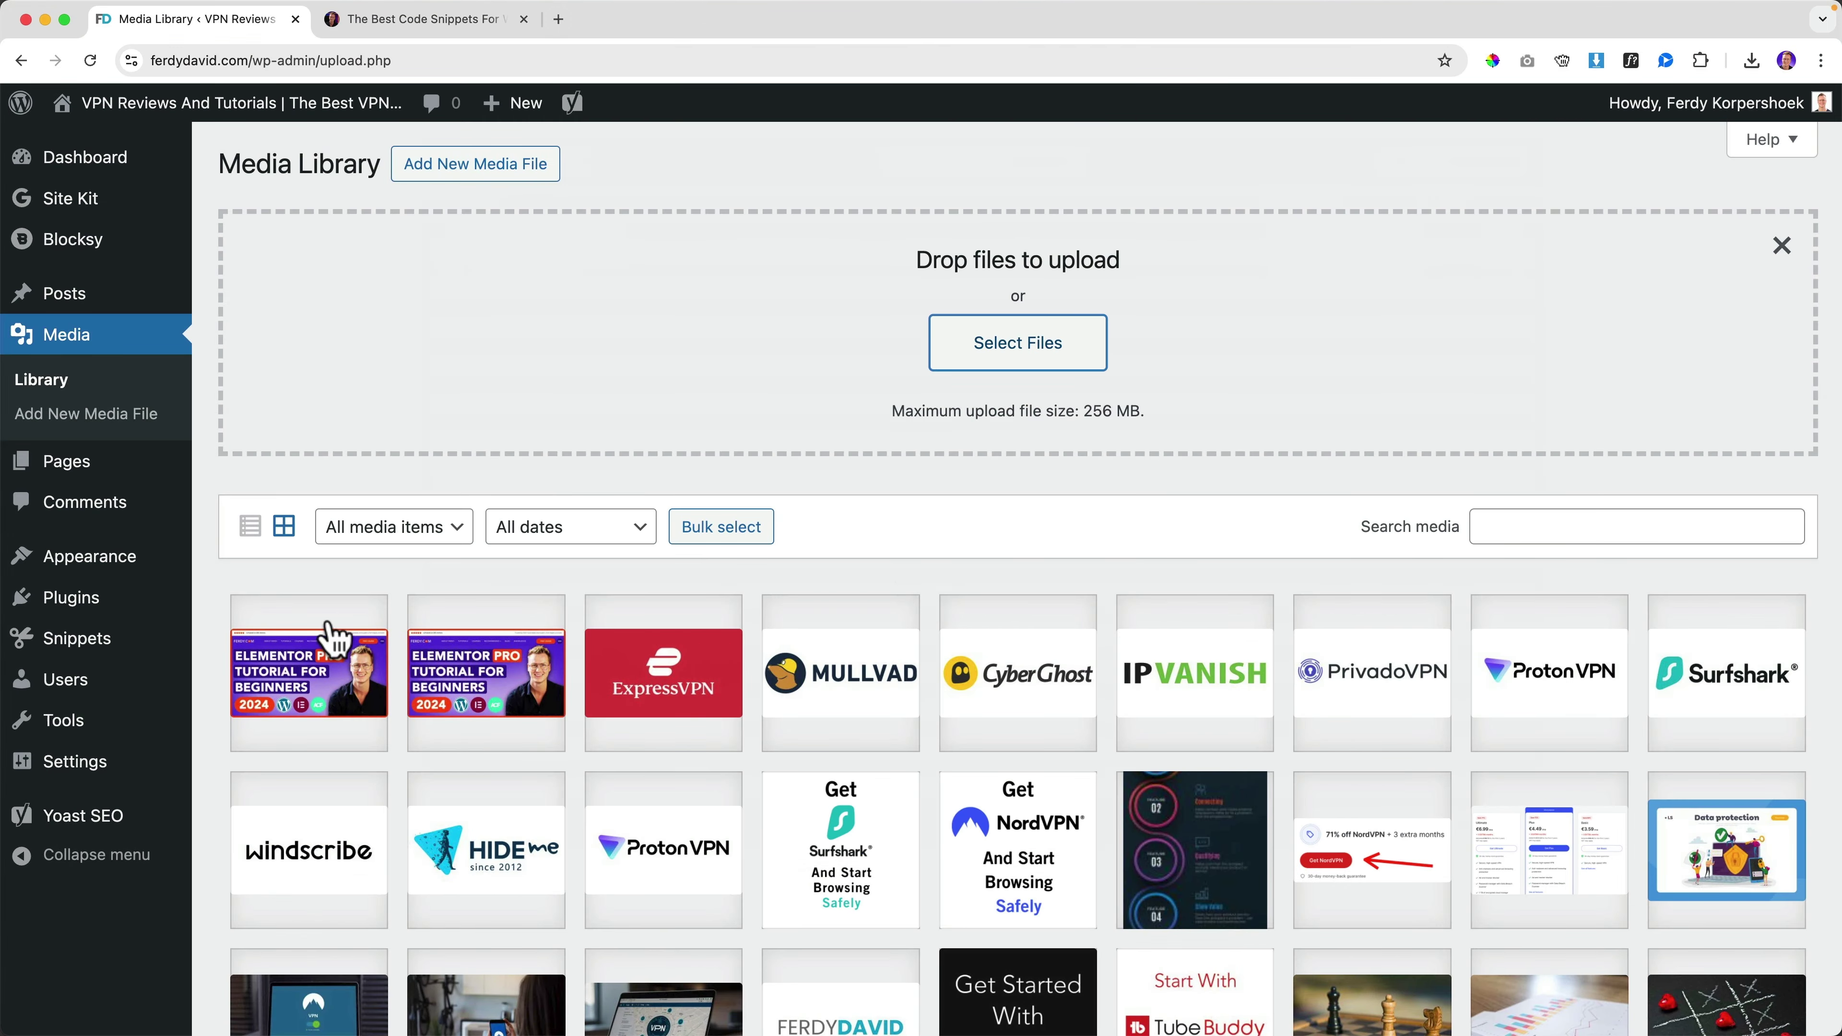
# Step: Compare the file type and size of Elementor Pro Tutorial 02 with those of Elementor Pro Tutorial 01, and return to the snippets list
pyautogui.click(323, 700)
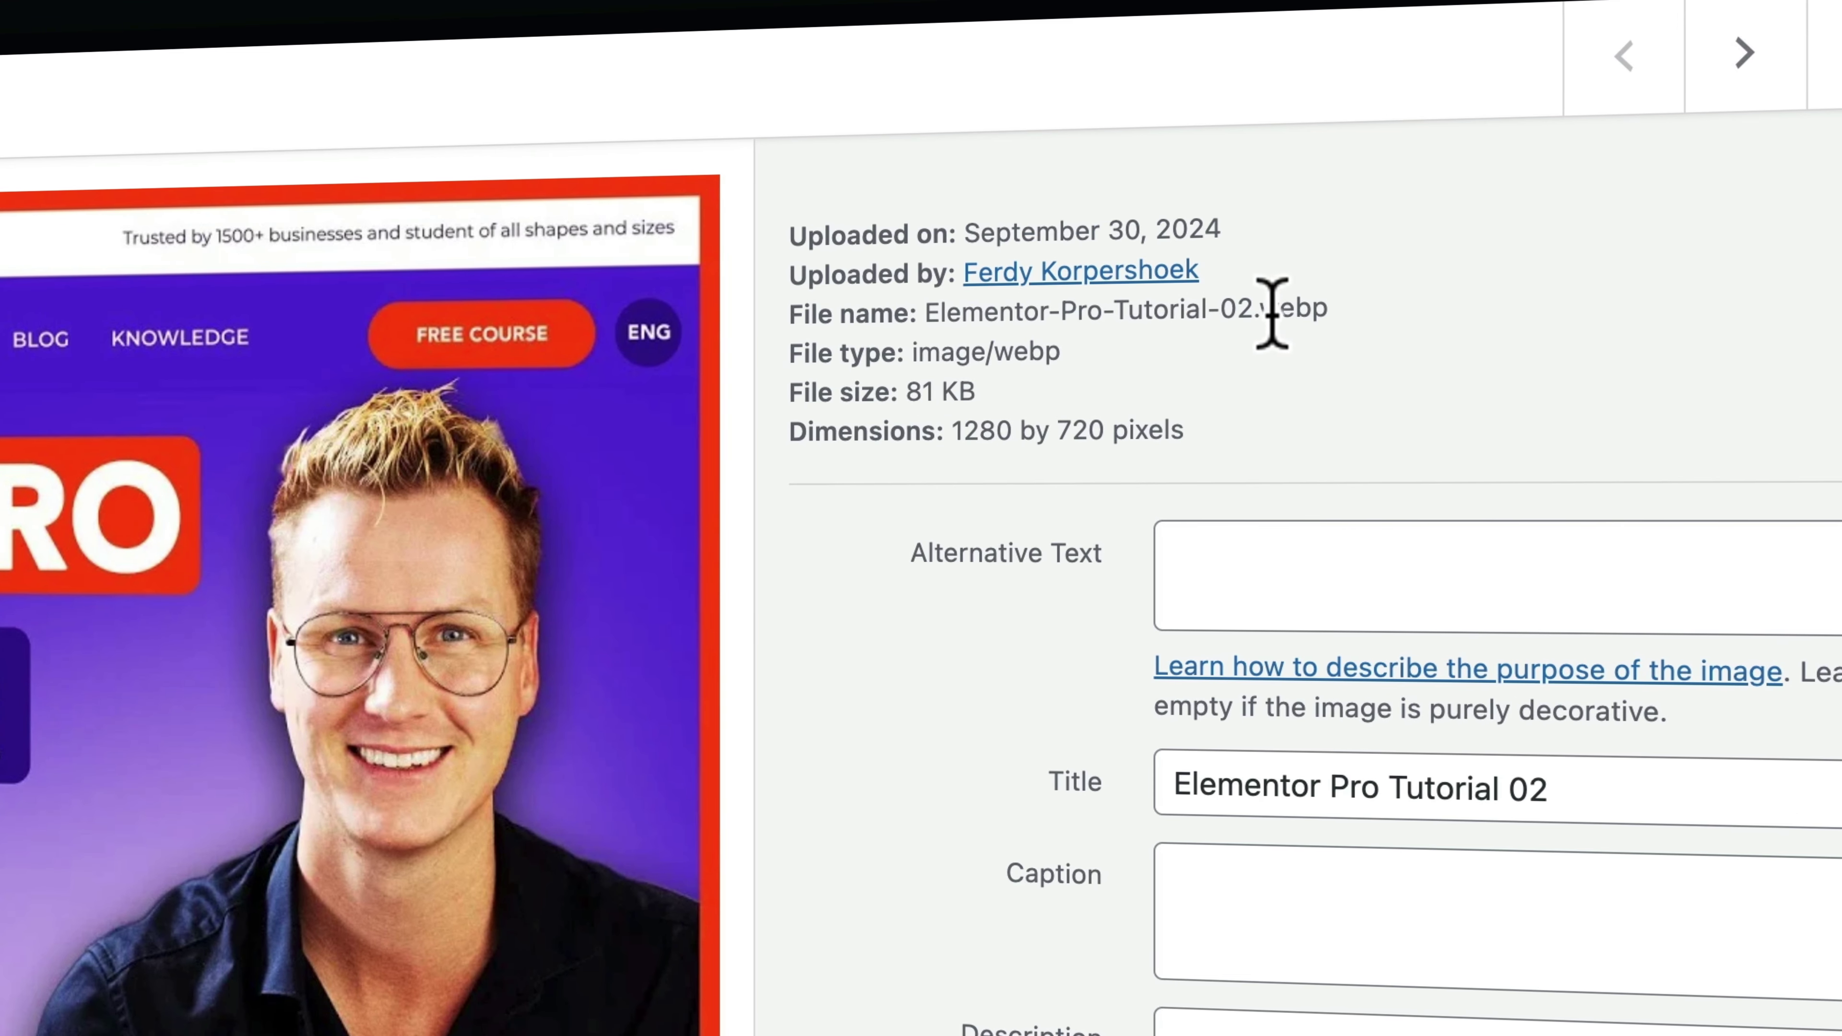
pyautogui.moveTo(1346, 299); pyautogui.dragTo(1394, 303)
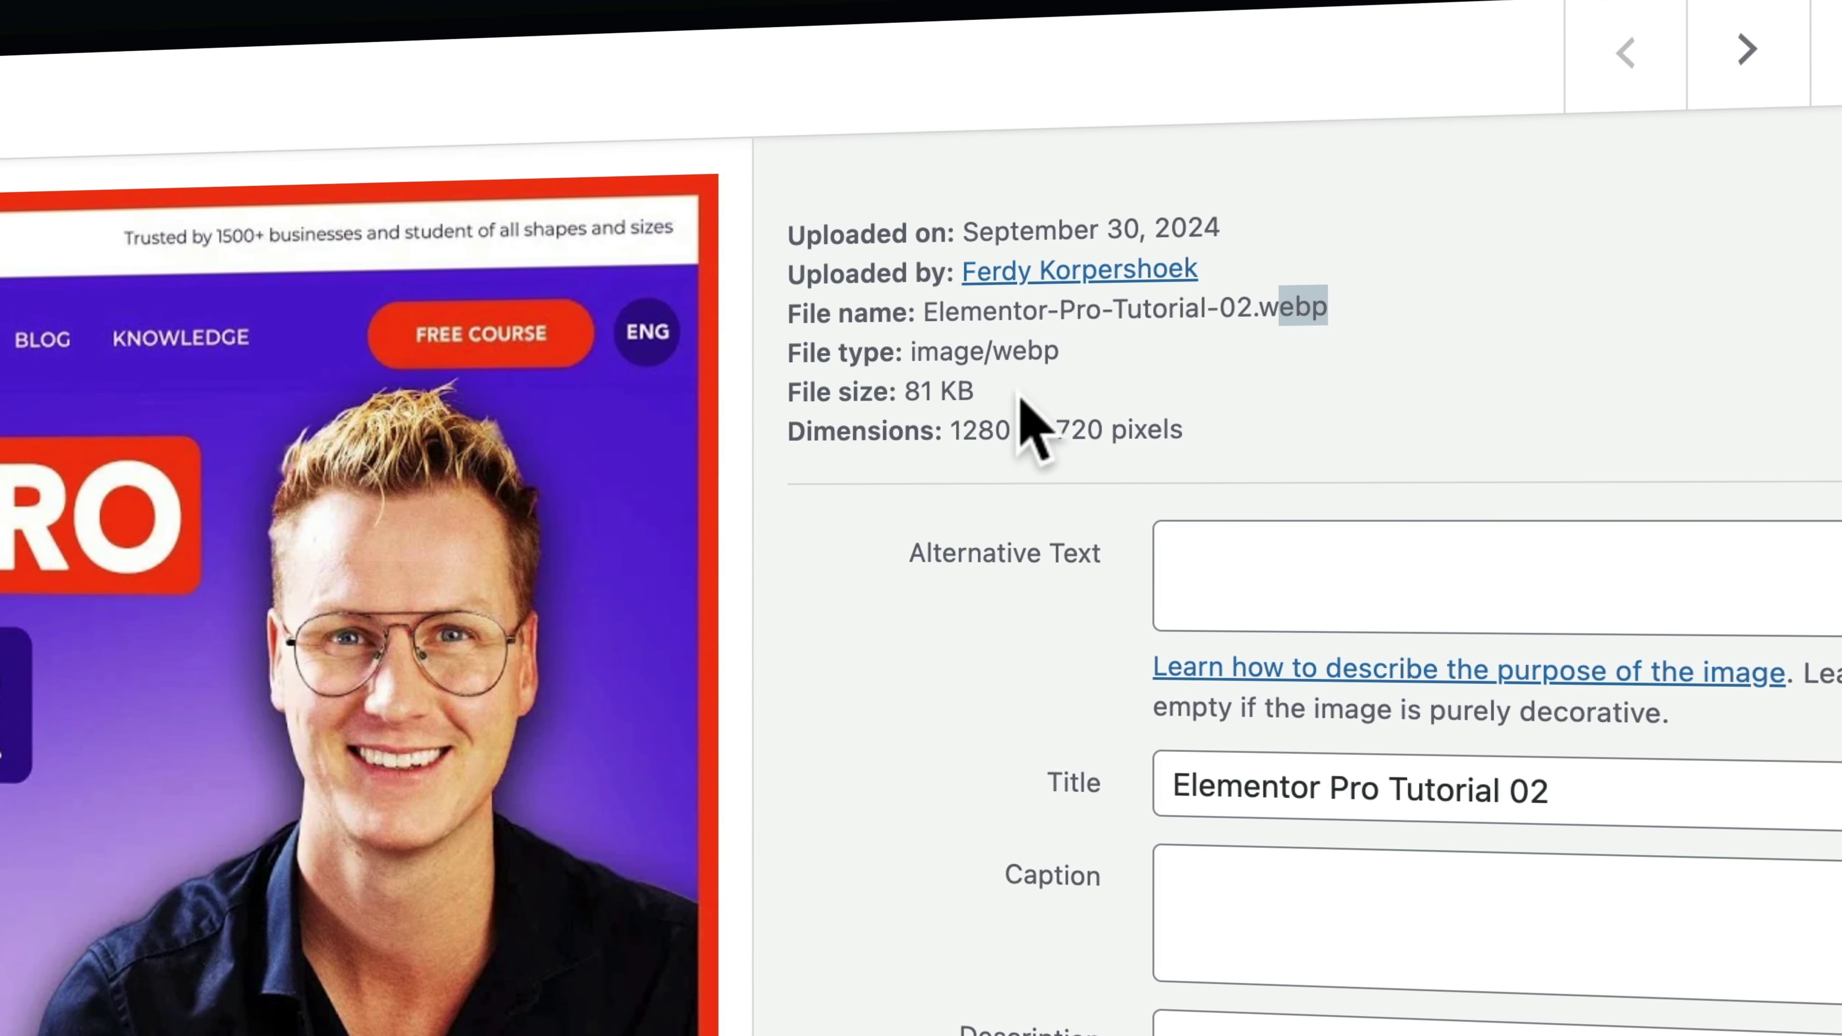
pyautogui.click(1748, 49)
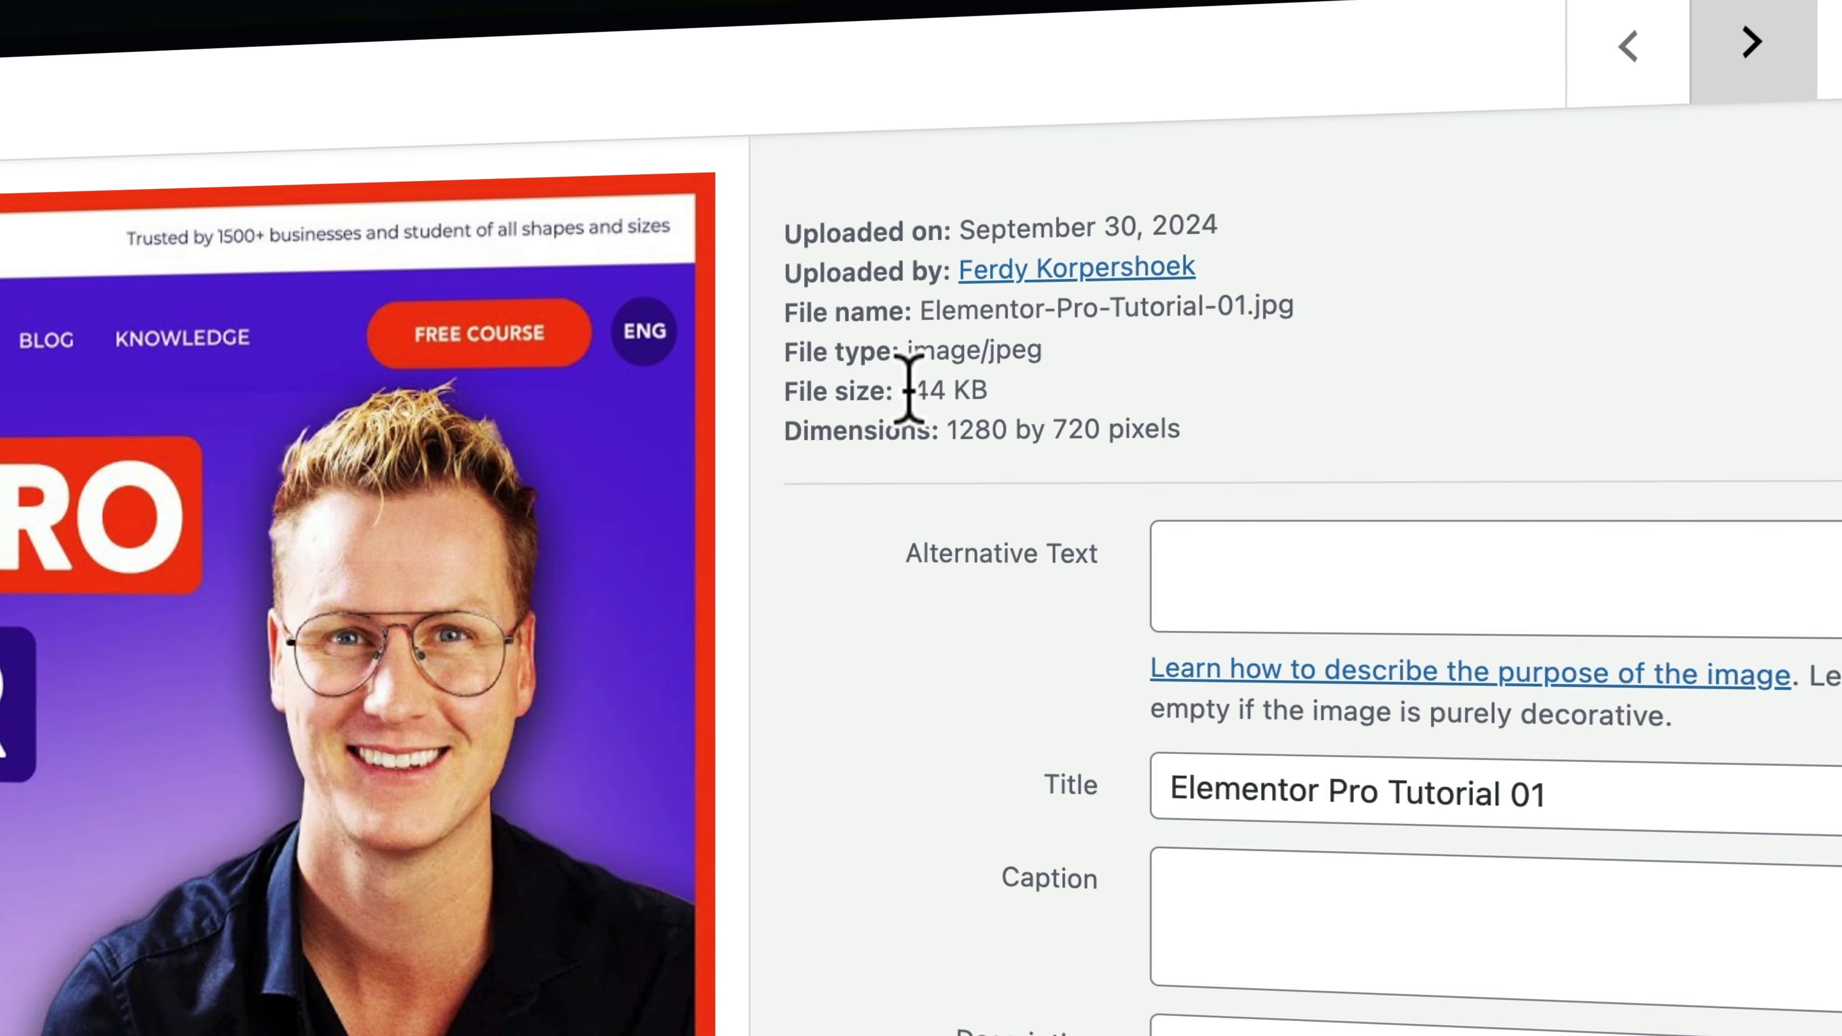
pyautogui.click(1632, 64)
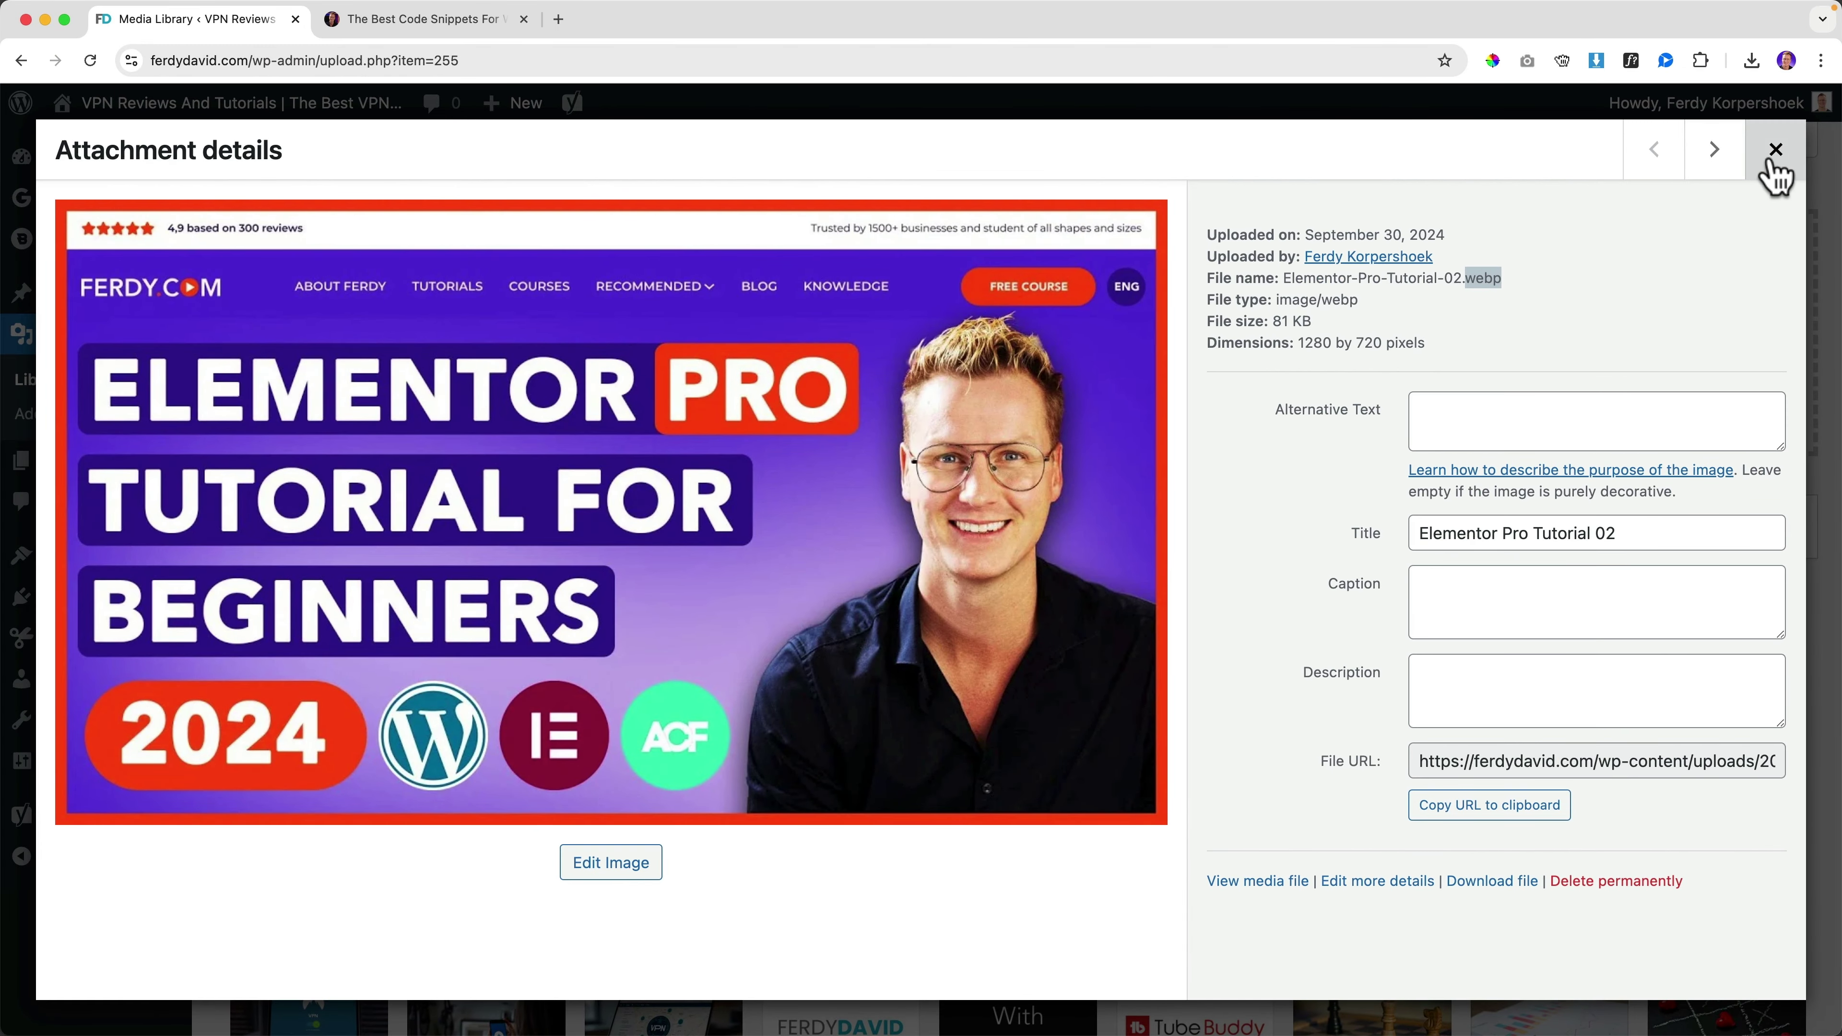
pyautogui.click(1775, 150)
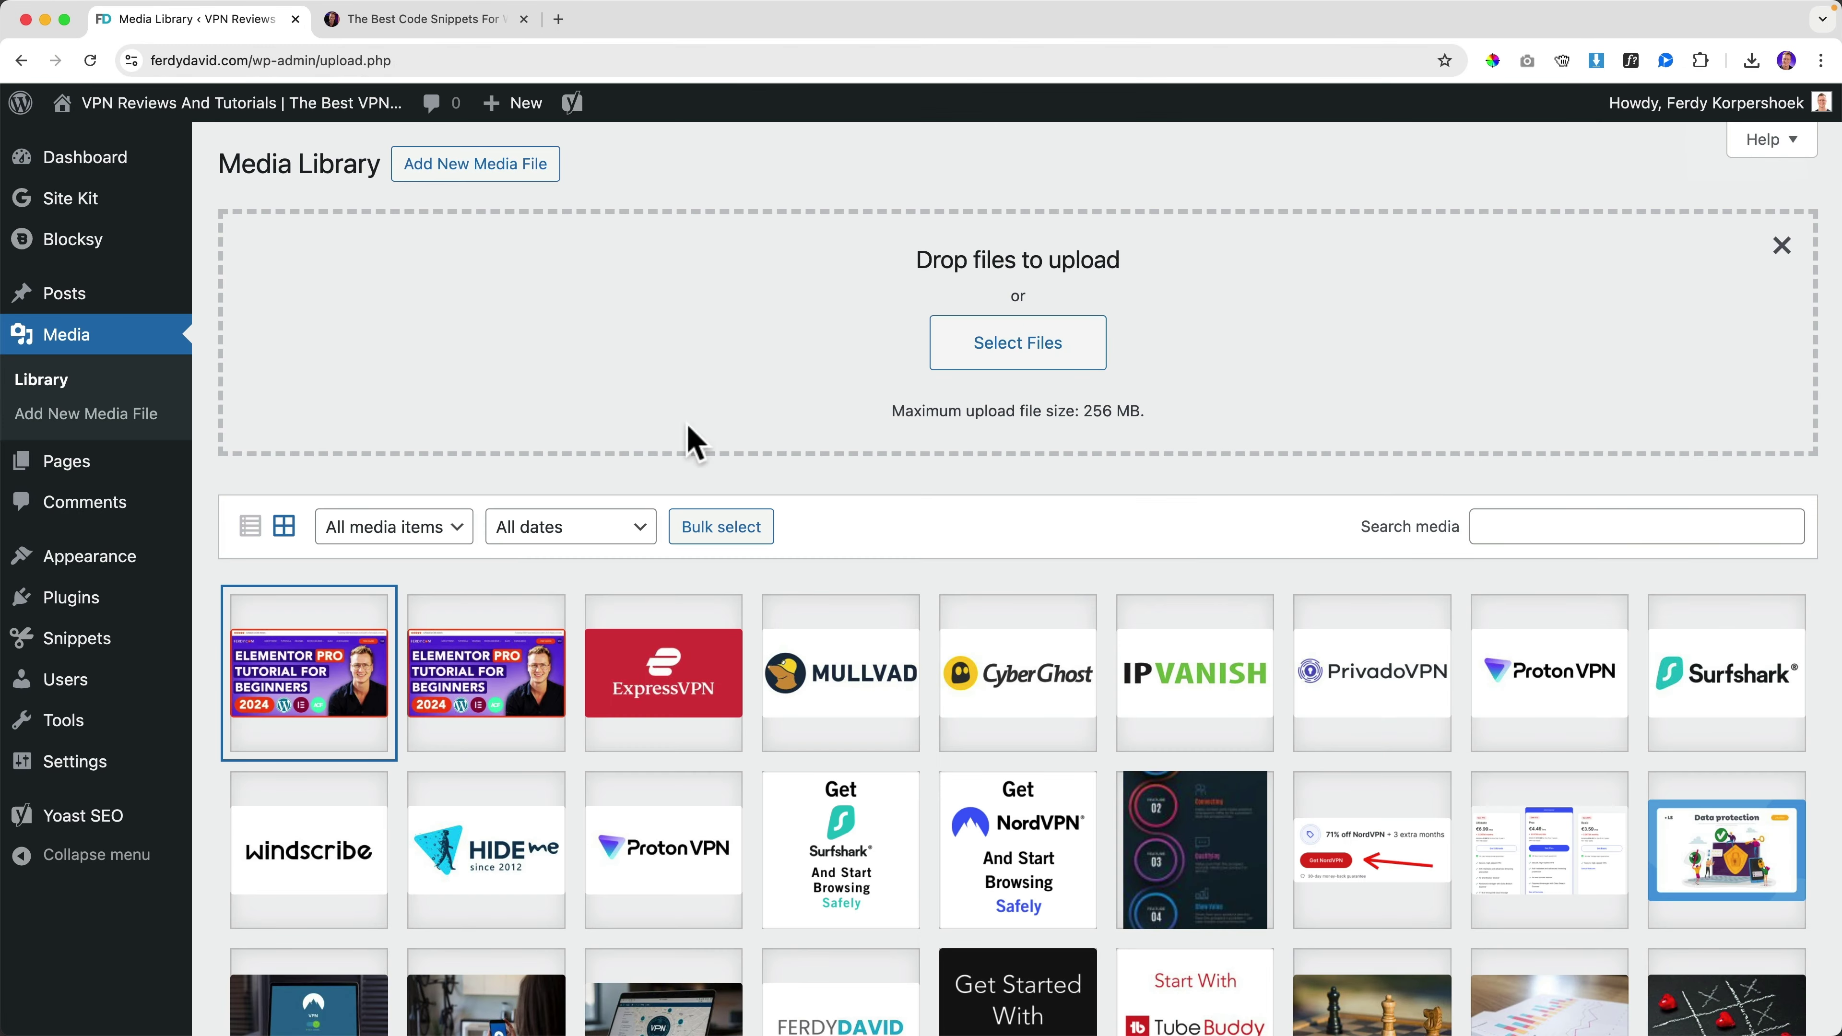
pyautogui.click(123, 646)
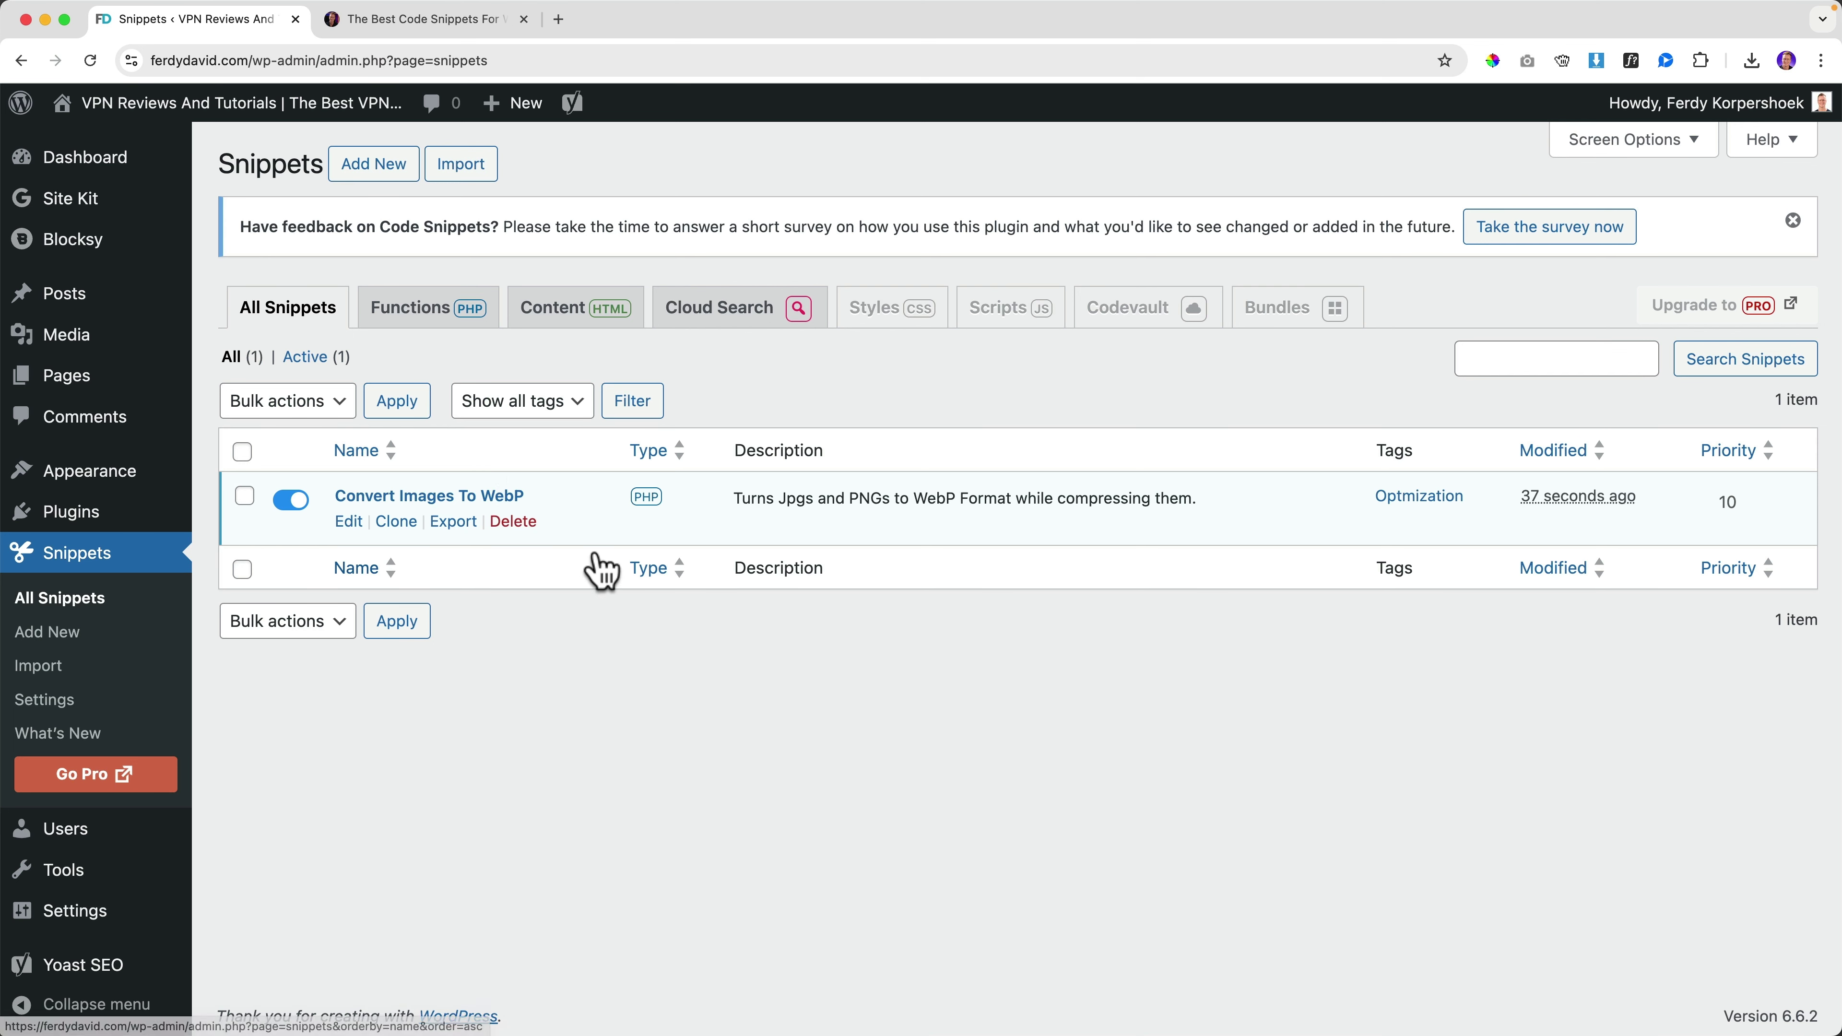
# Step: Switch the Convert Images To WebP snippet off and on again, and examine the admin footer text
pyautogui.click(291, 501)
pyautogui.click(292, 502)
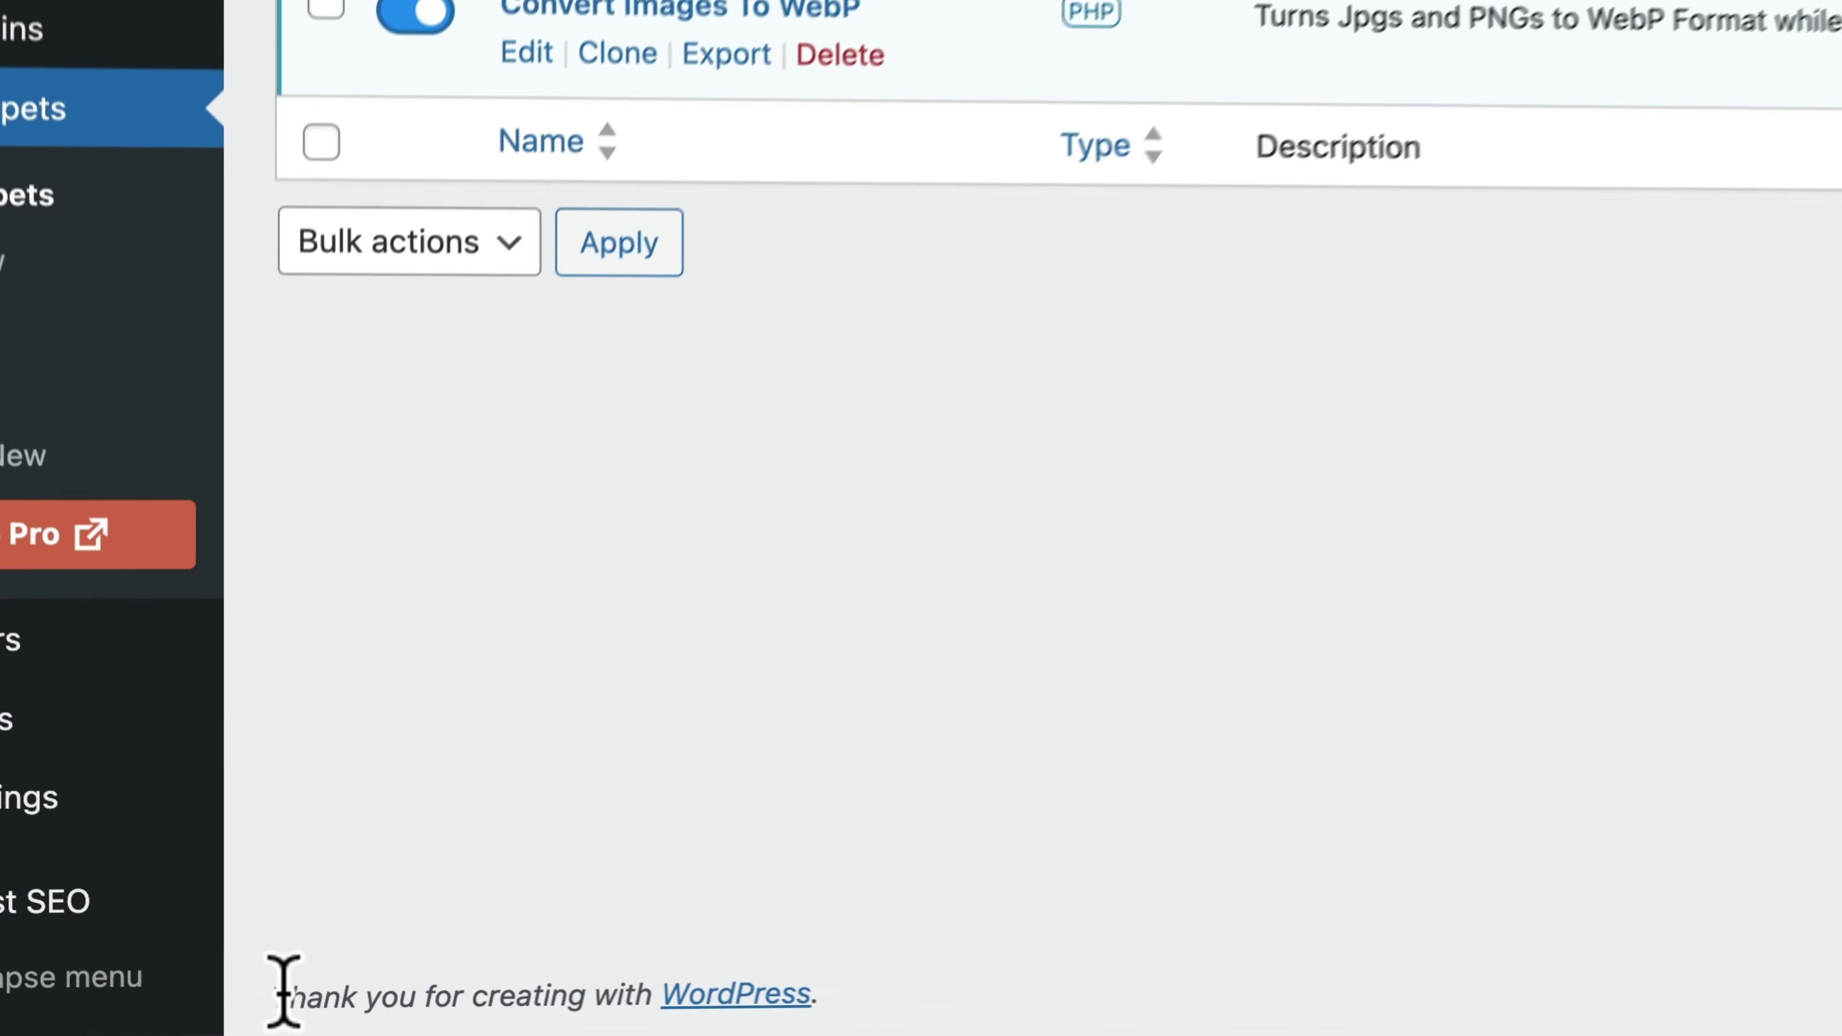
pyautogui.moveTo(216, 1014); pyautogui.dragTo(338, 1015)
pyautogui.moveTo(512, 996); pyautogui.dragTo(816, 995)
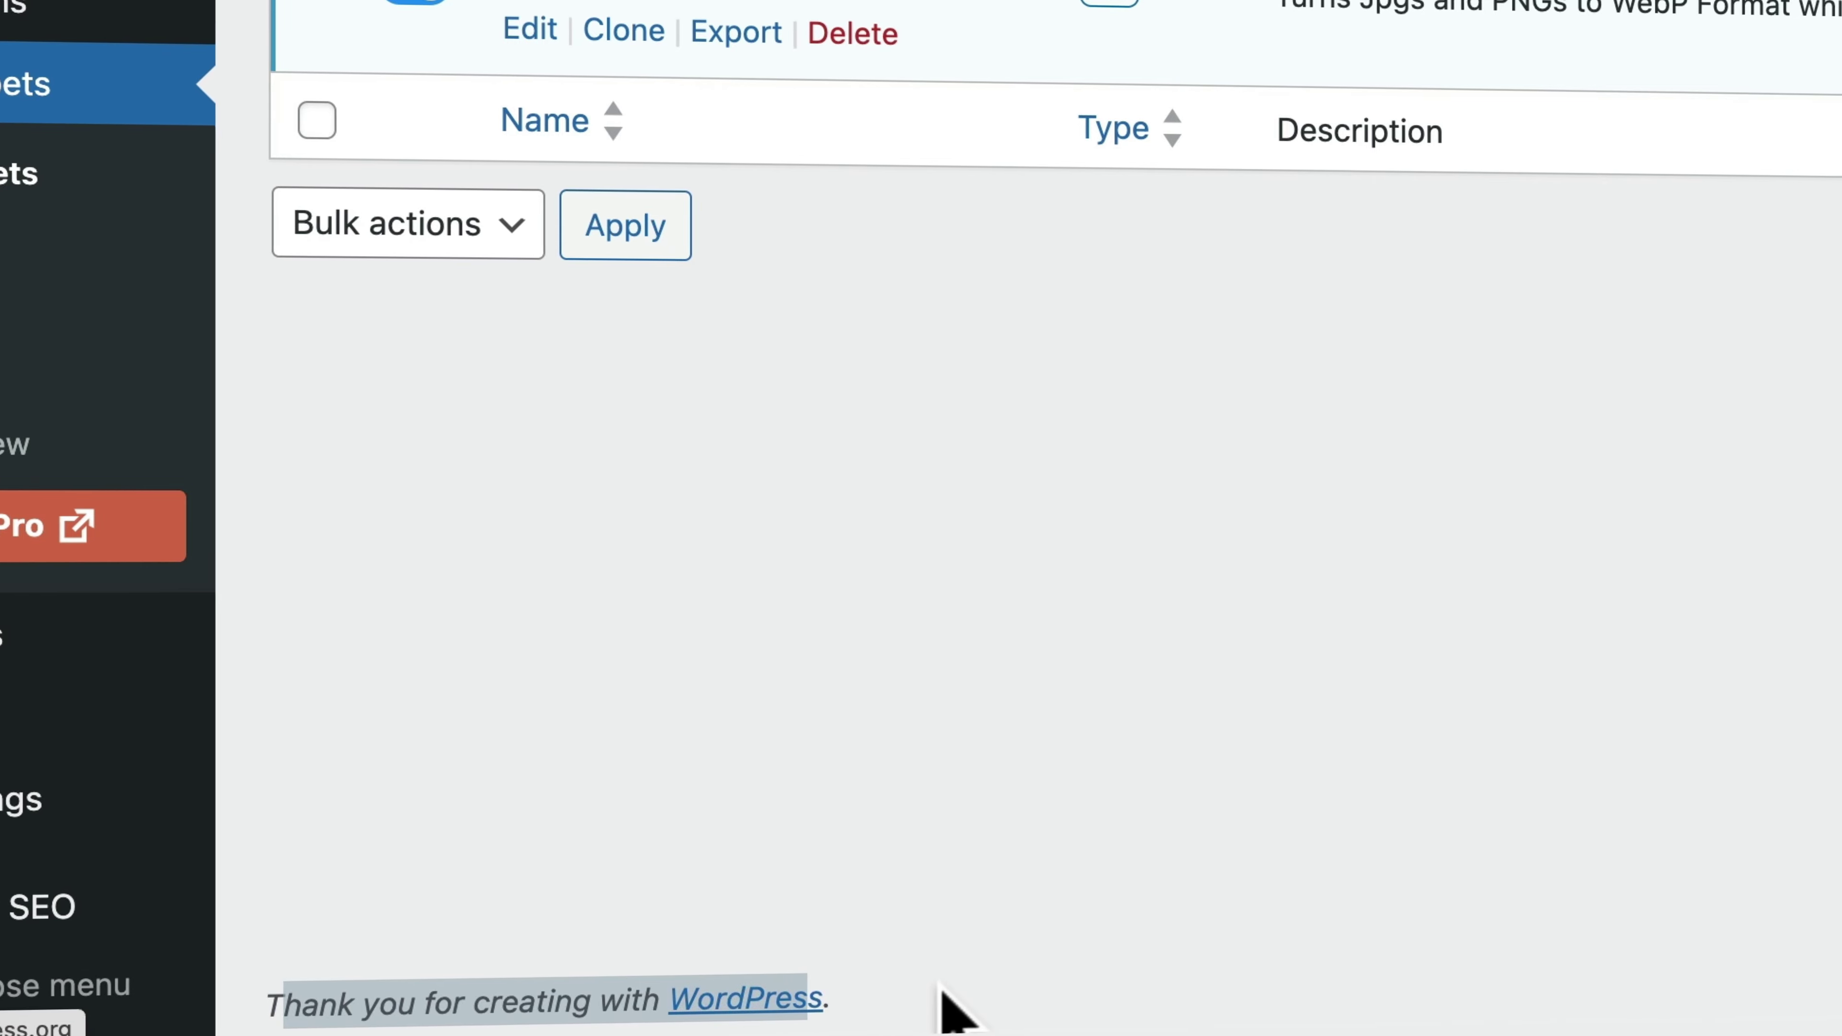
pyautogui.click(942, 991)
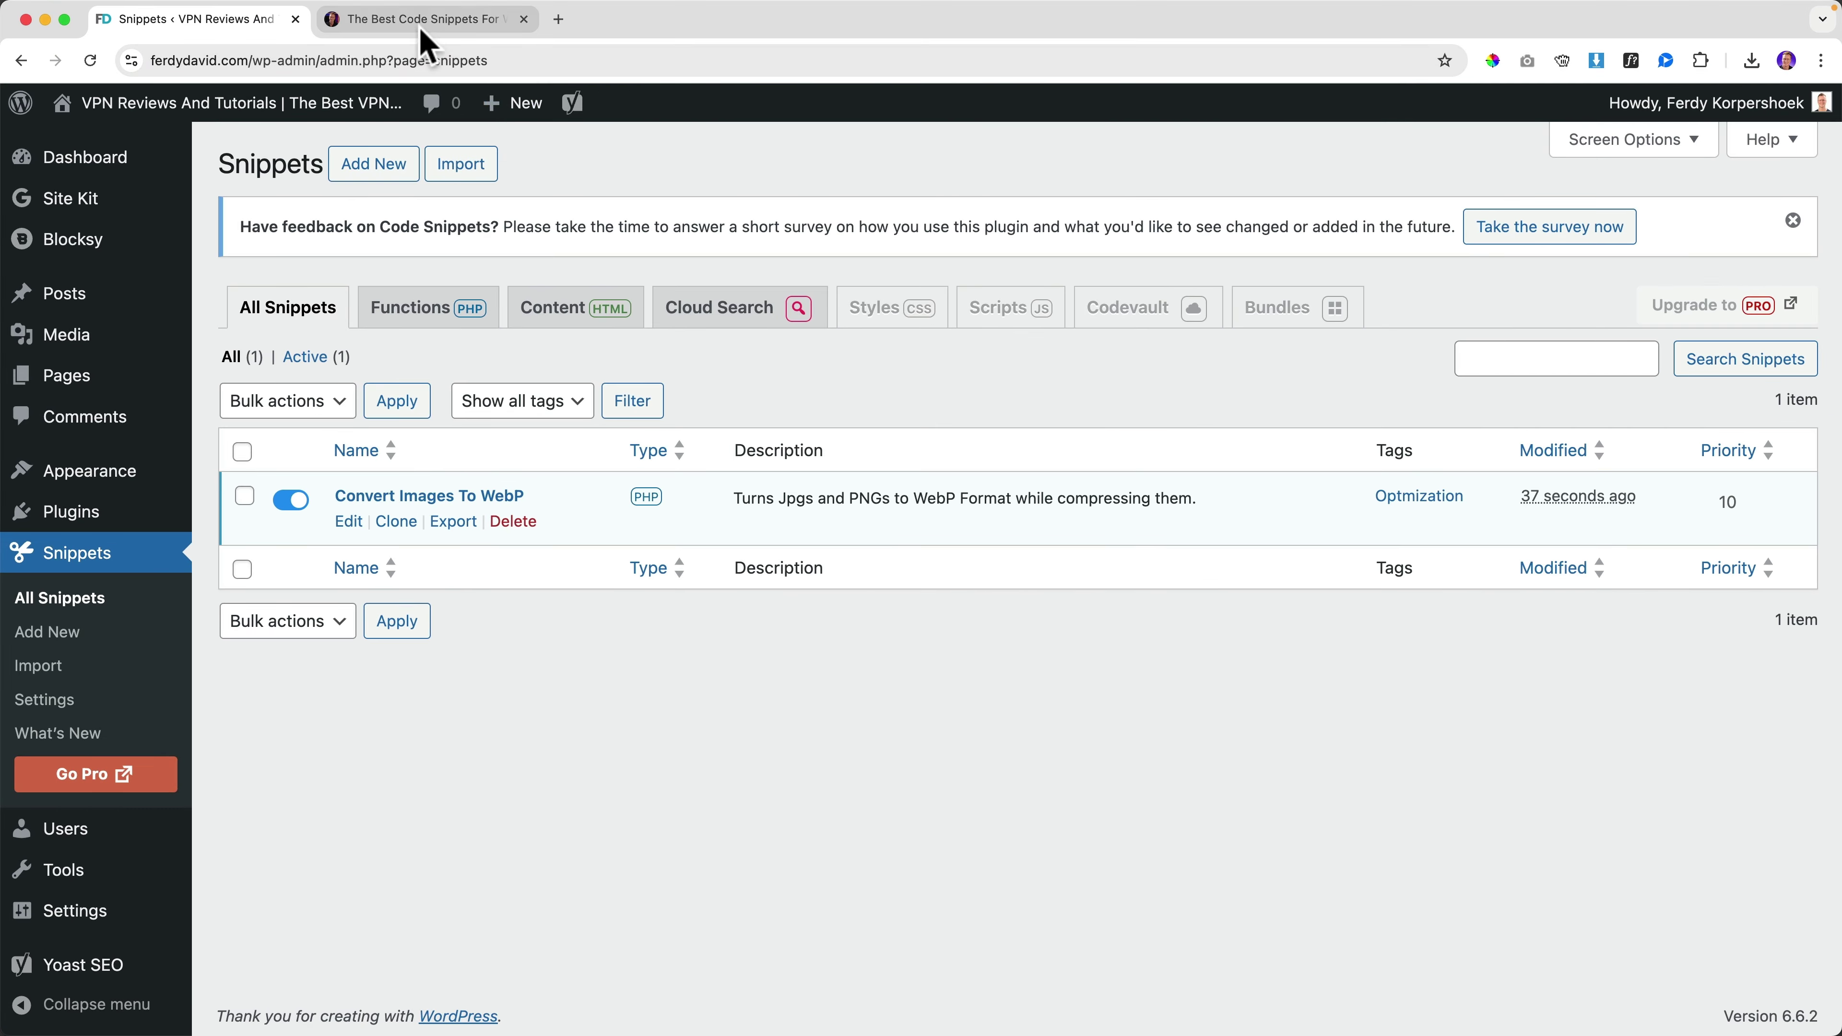
# Step: Expand the full article on the best WordPress code snippets and copy the Change Admin Footer Text code
pyautogui.click(426, 7)
pyautogui.click(577, 615)
pyautogui.scroll(-15, 577, 615)
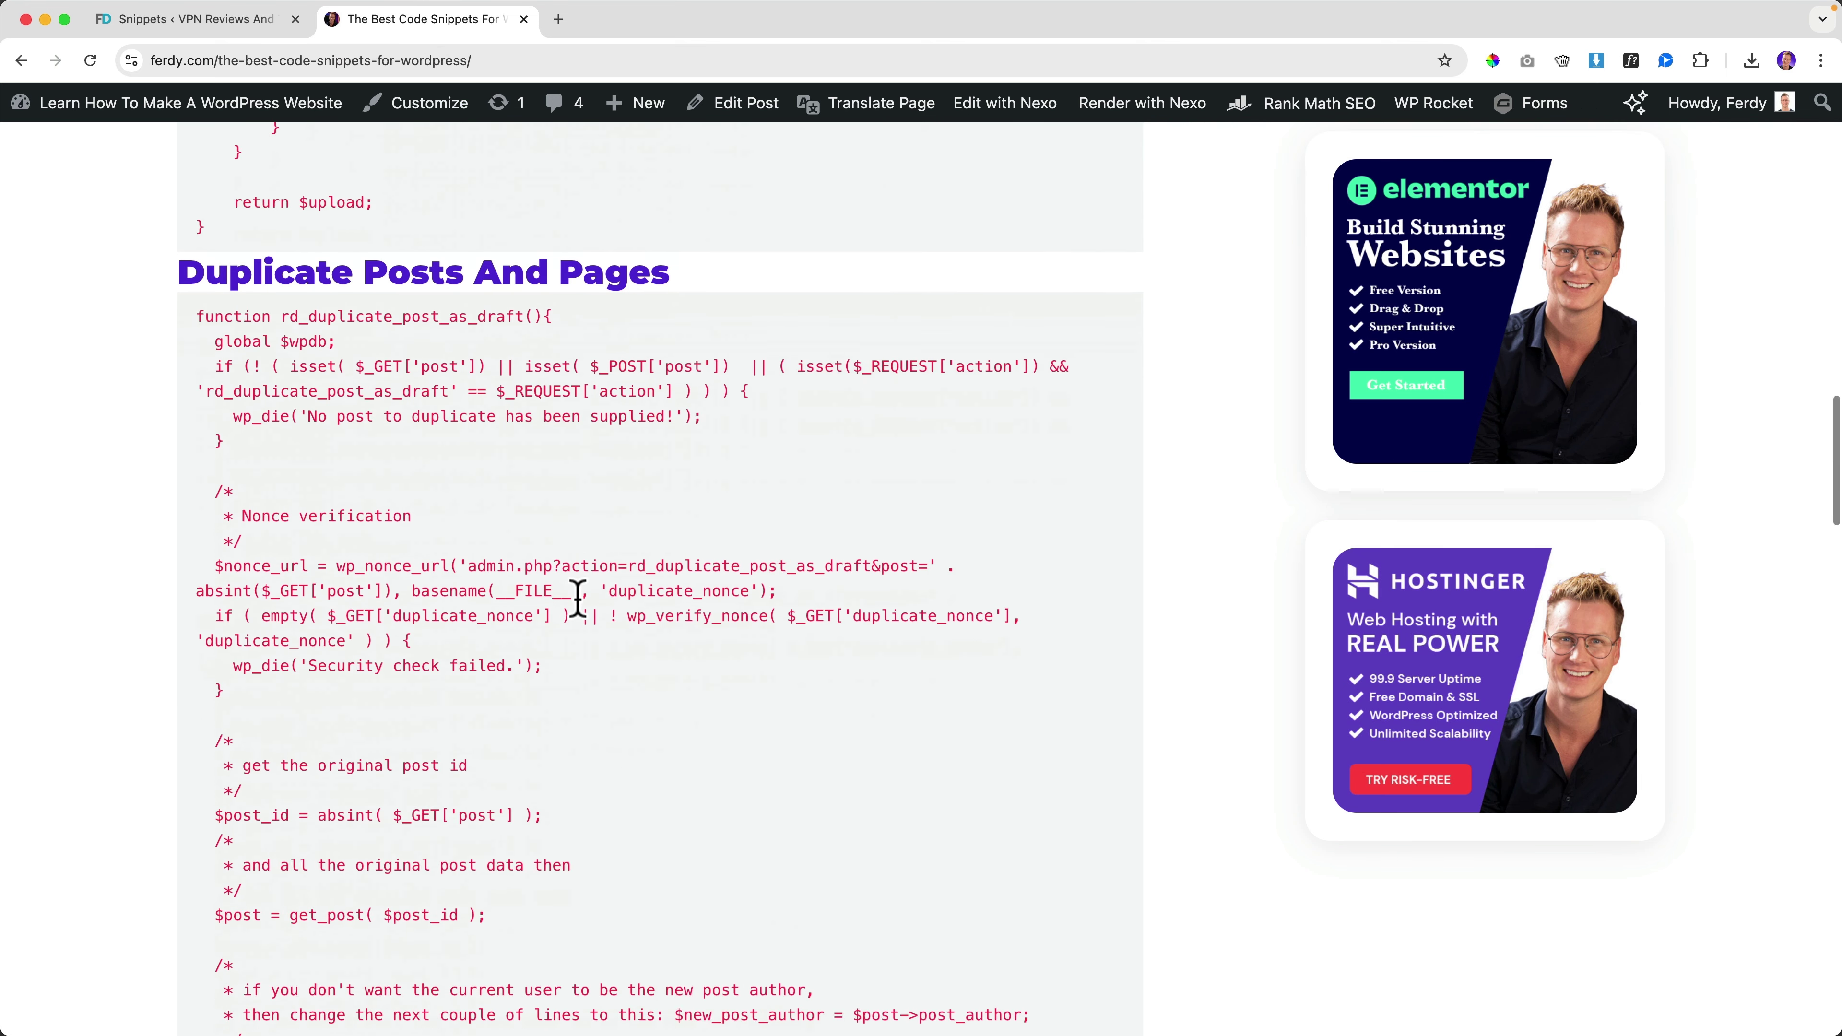
pyautogui.scroll(-5, 576, 605)
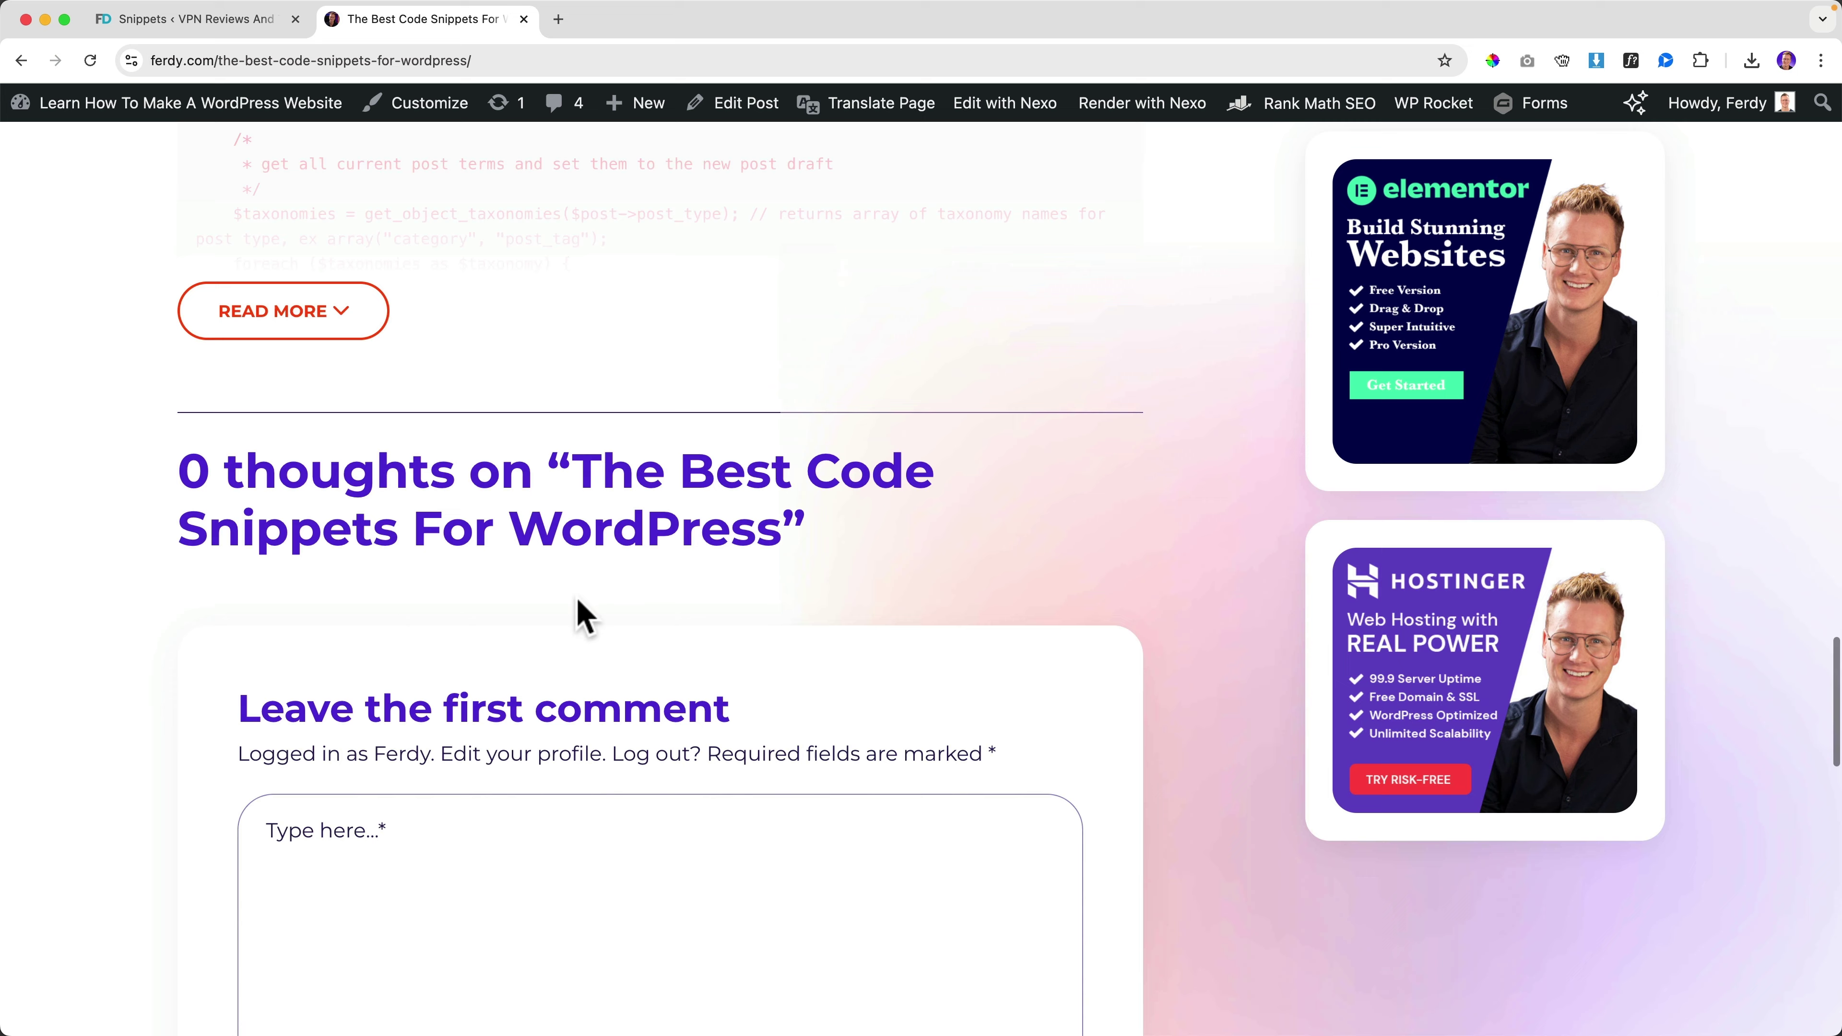
pyautogui.click(279, 308)
pyautogui.scroll(-6, 482, 515)
pyautogui.scroll(-5, 482, 519)
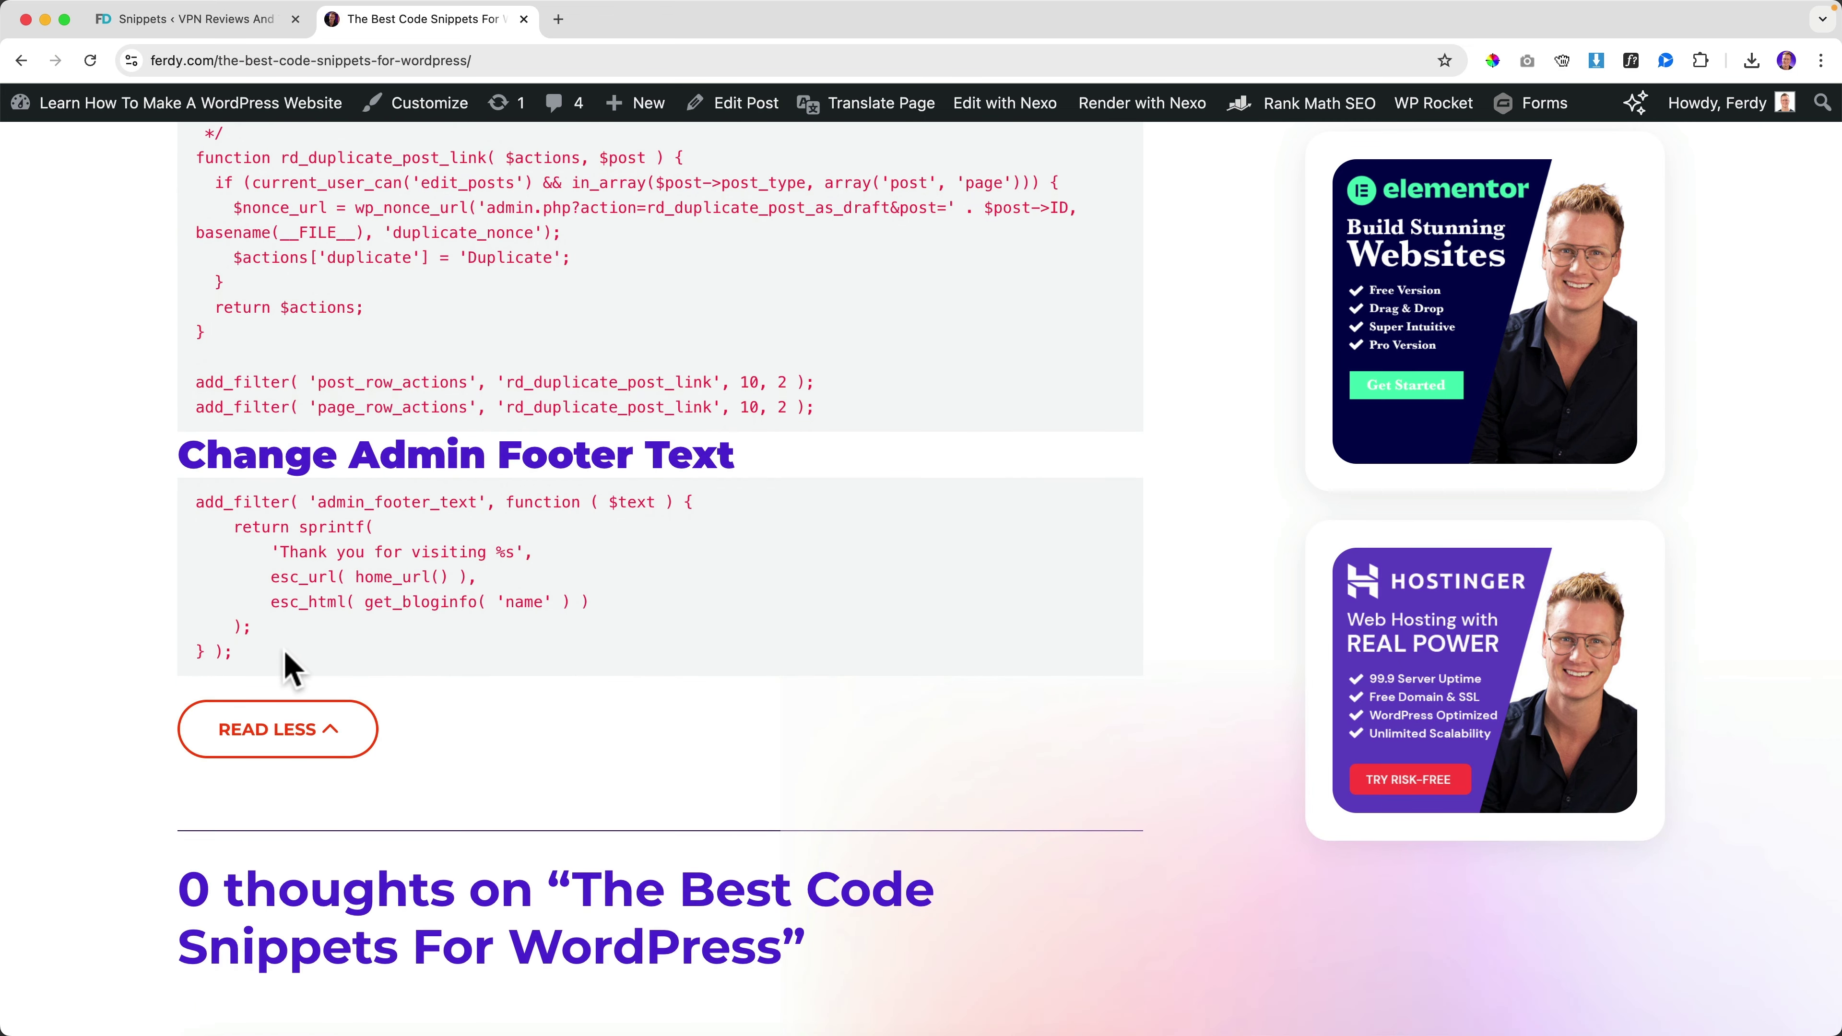
pyautogui.moveTo(285, 653); pyautogui.dragTo(192, 513)
pyautogui.press('super+c')
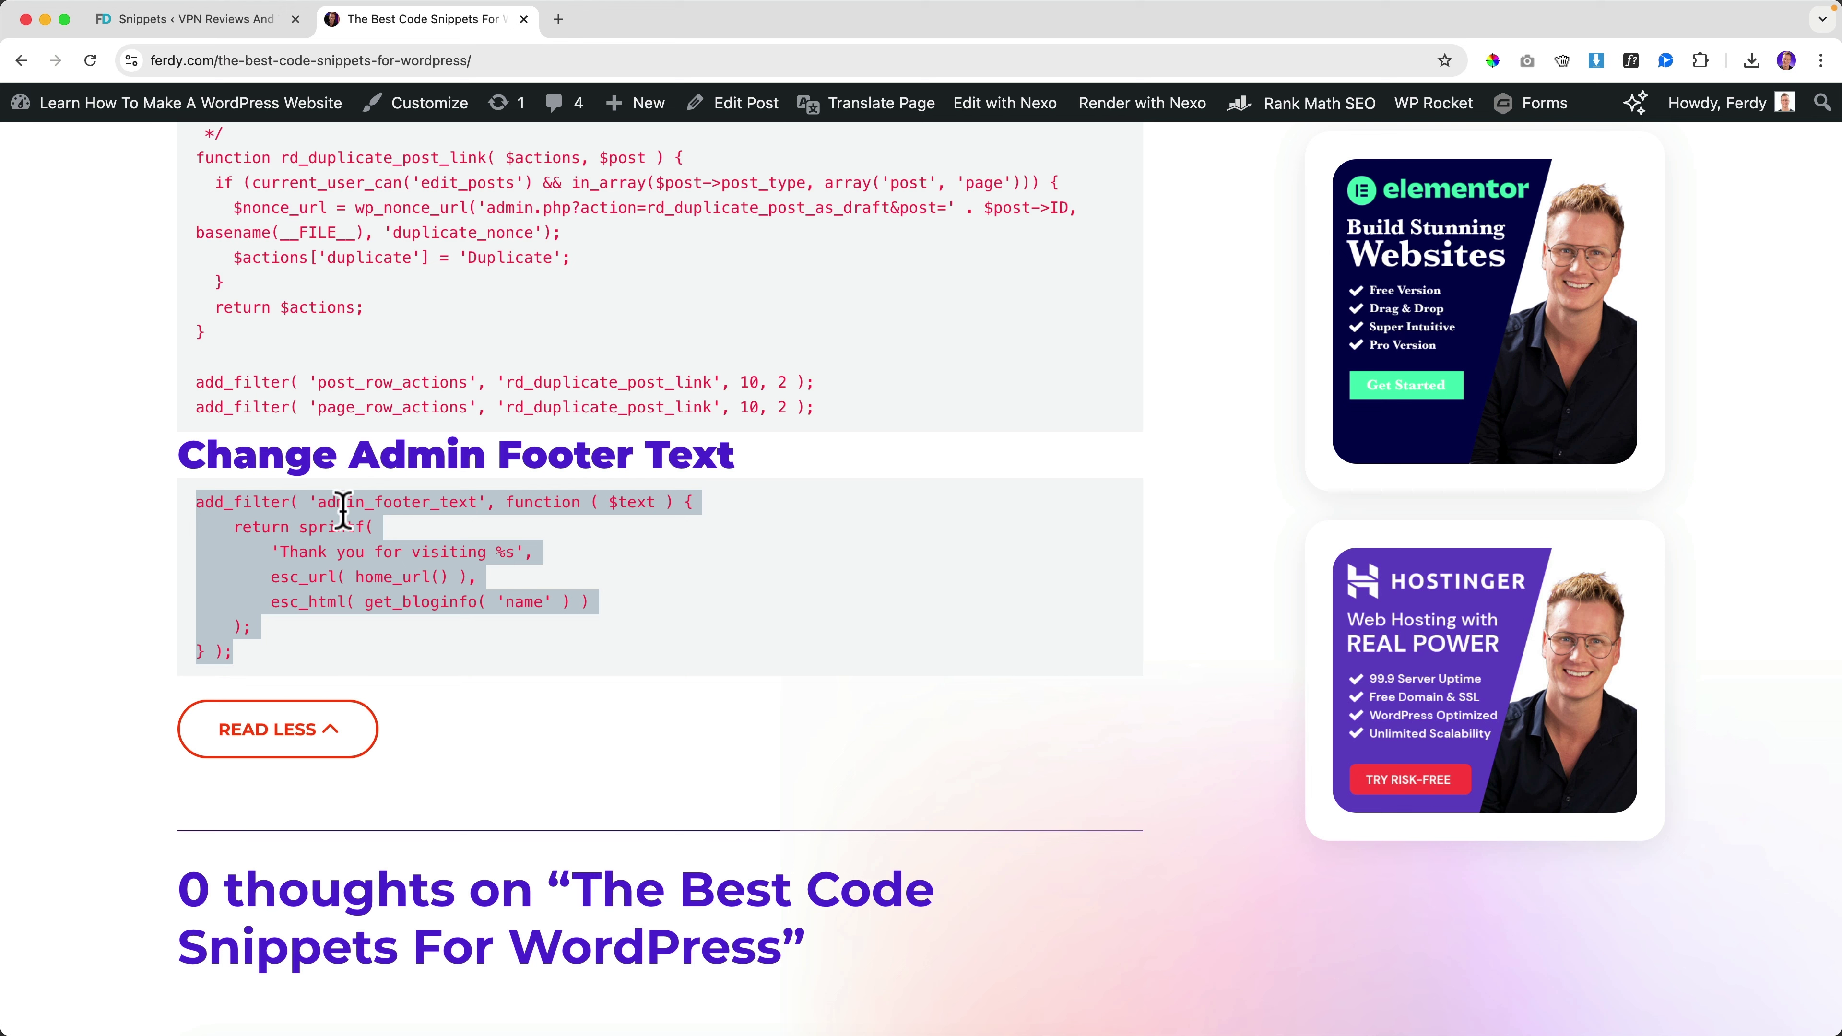
# Step: Start a new snippet on the WordPress site and title it "Change Footer Text Dashboard"
pyautogui.click(180, 22)
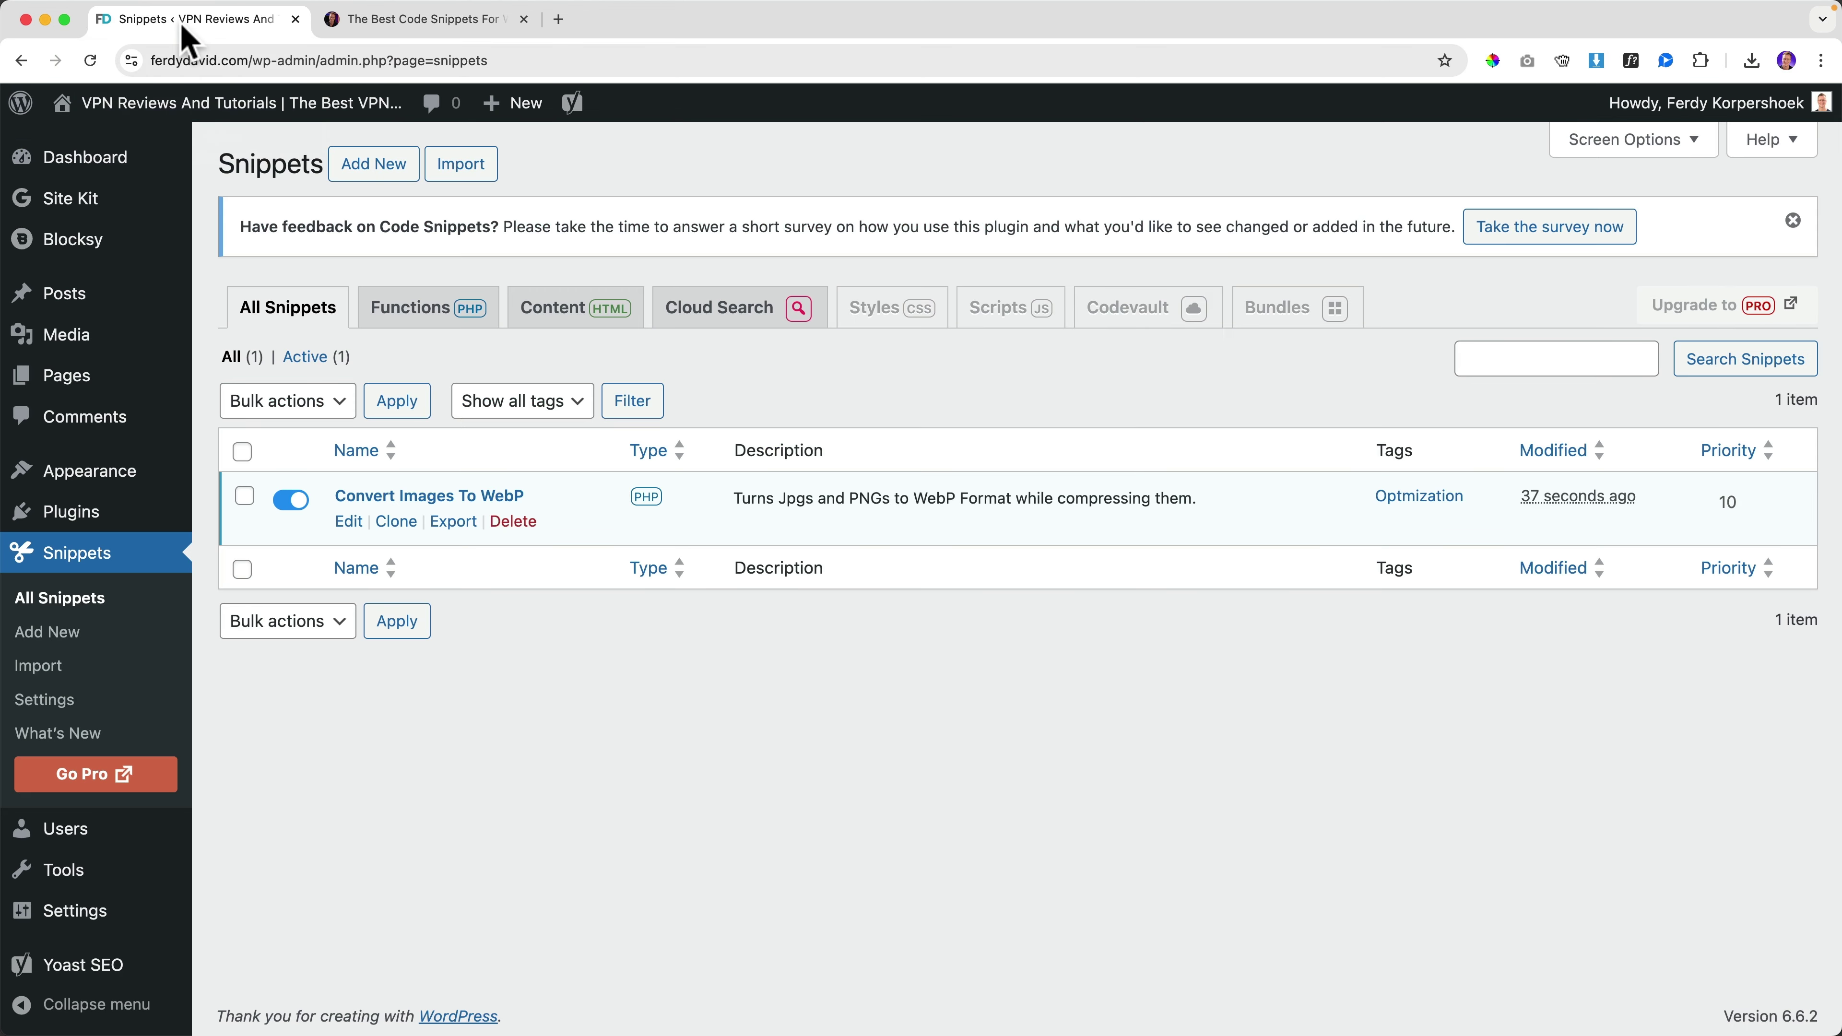
pyautogui.click(373, 167)
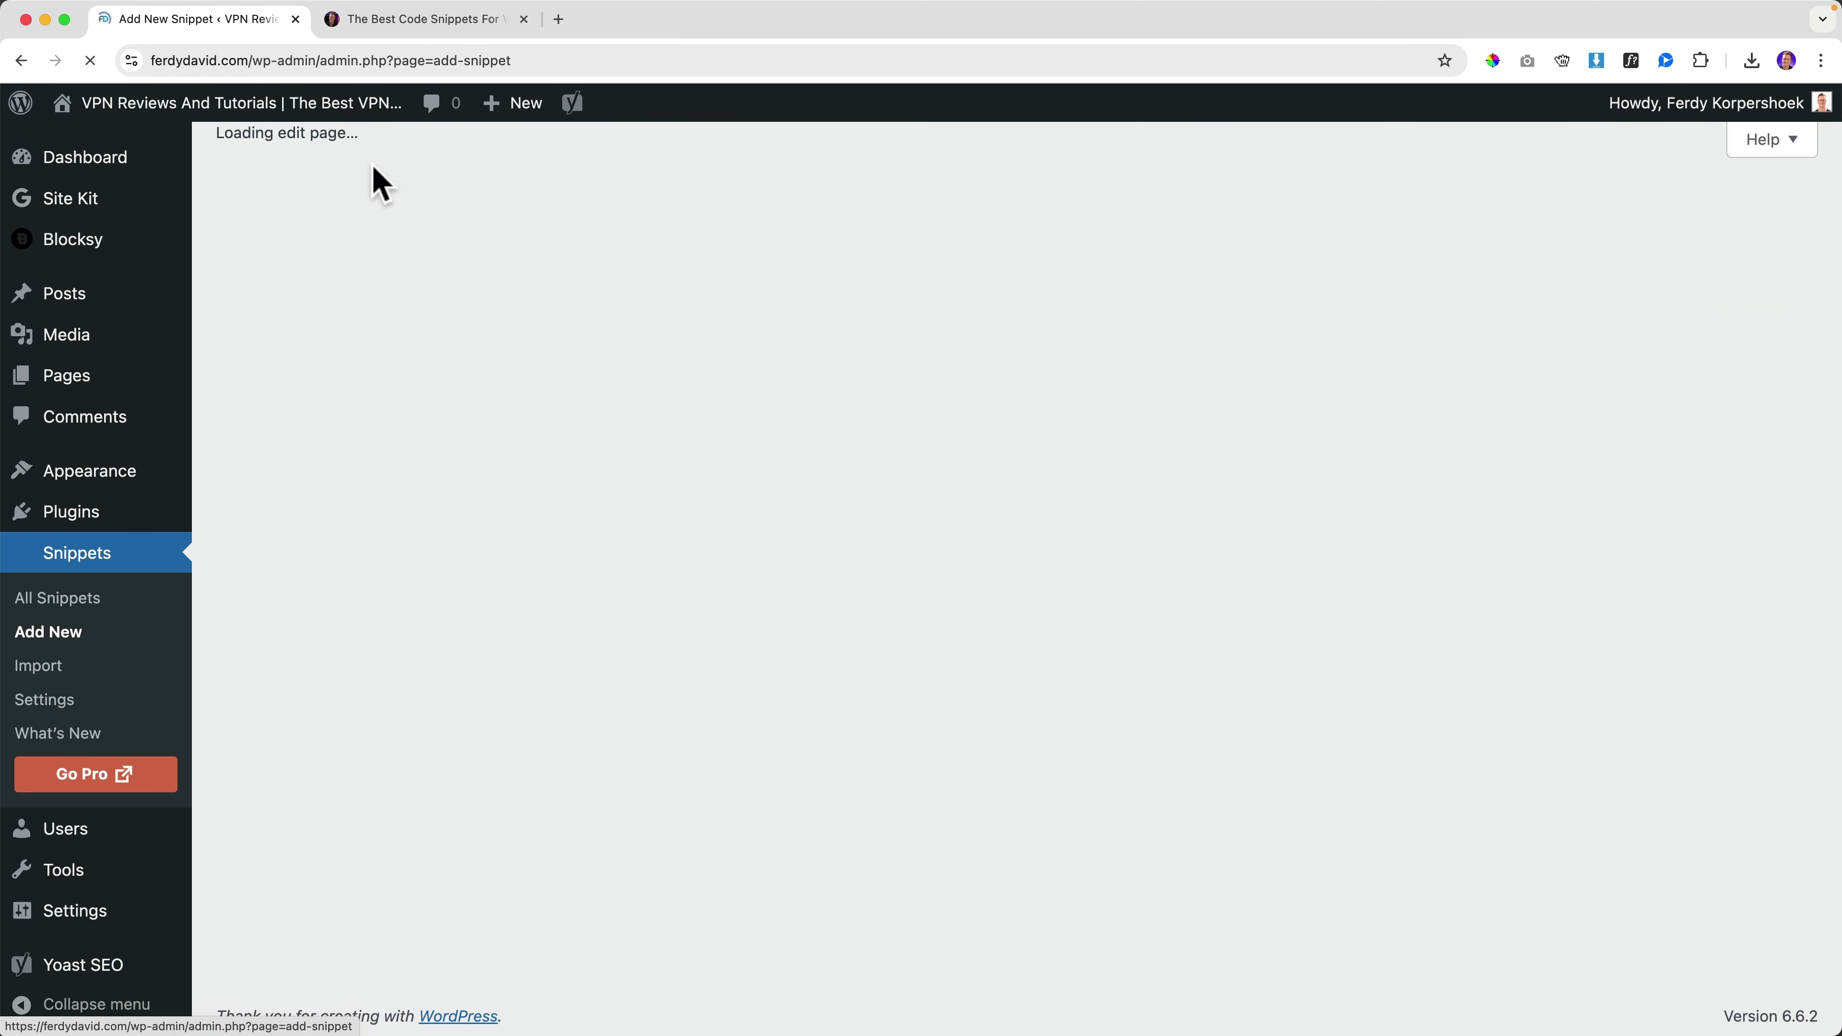
pyautogui.click(357, 228)
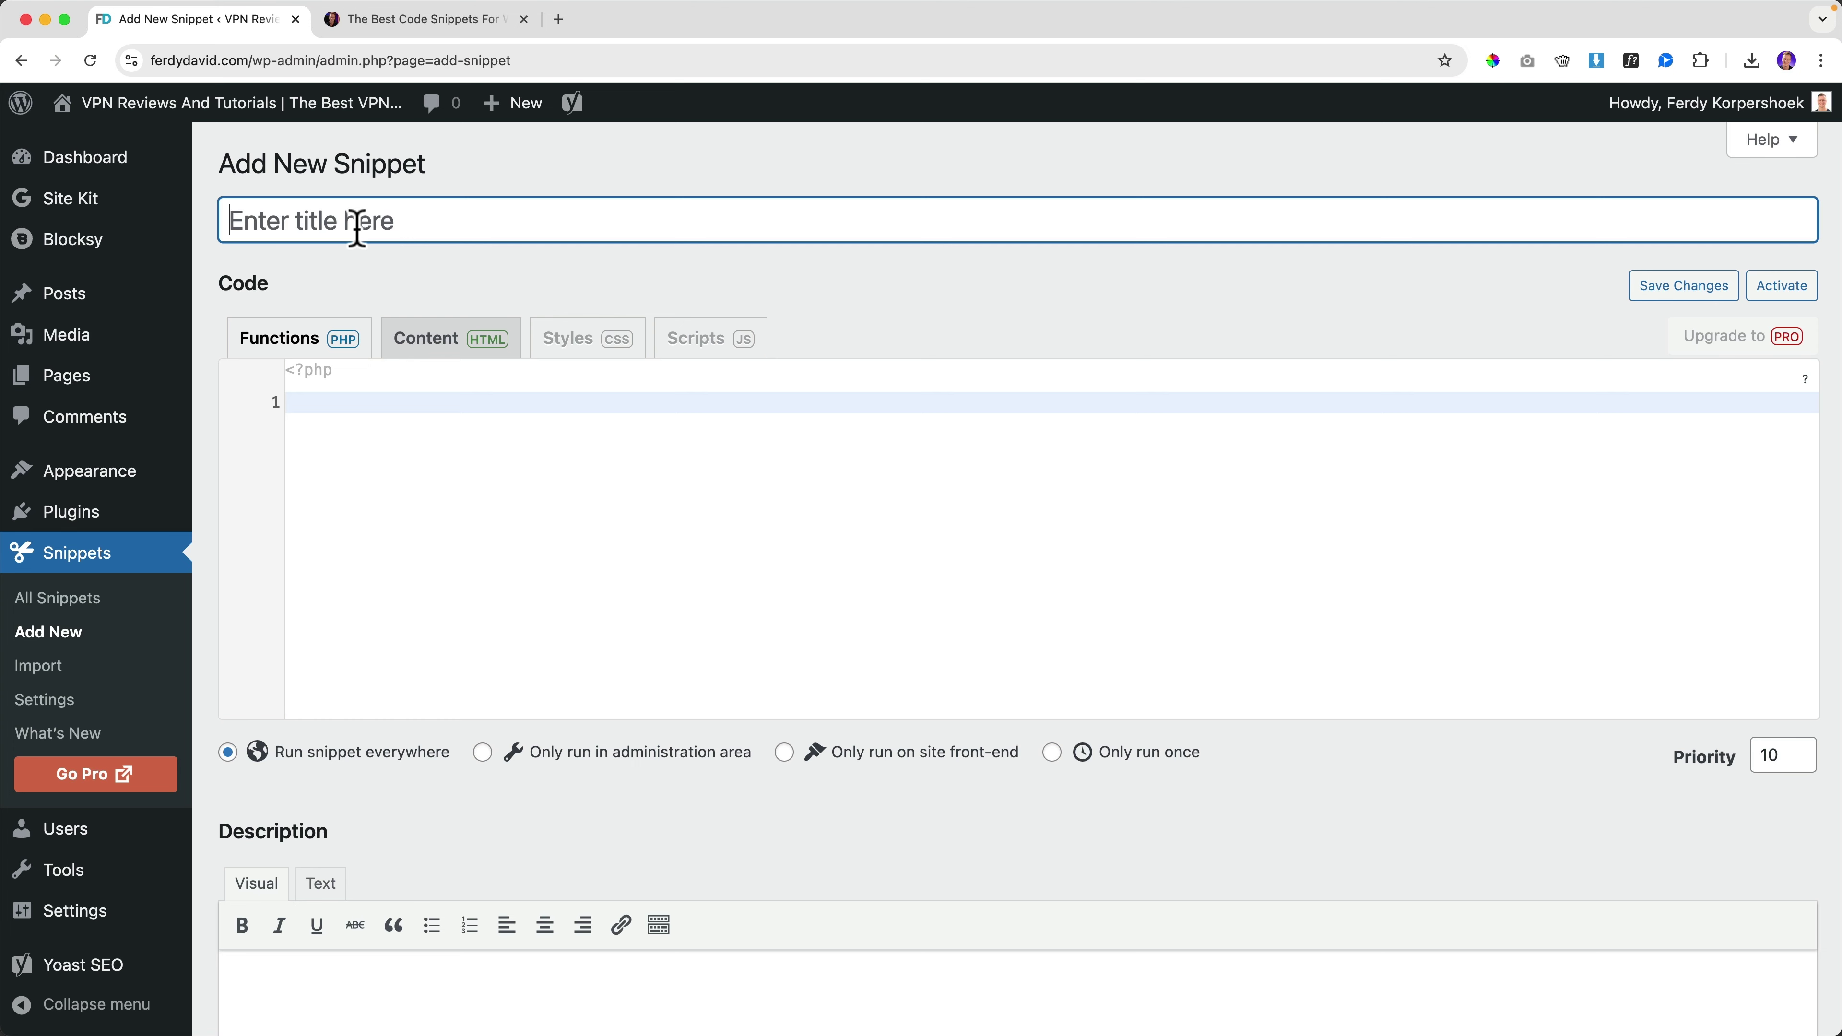
pyautogui.write('Change Footertext Dashboard')
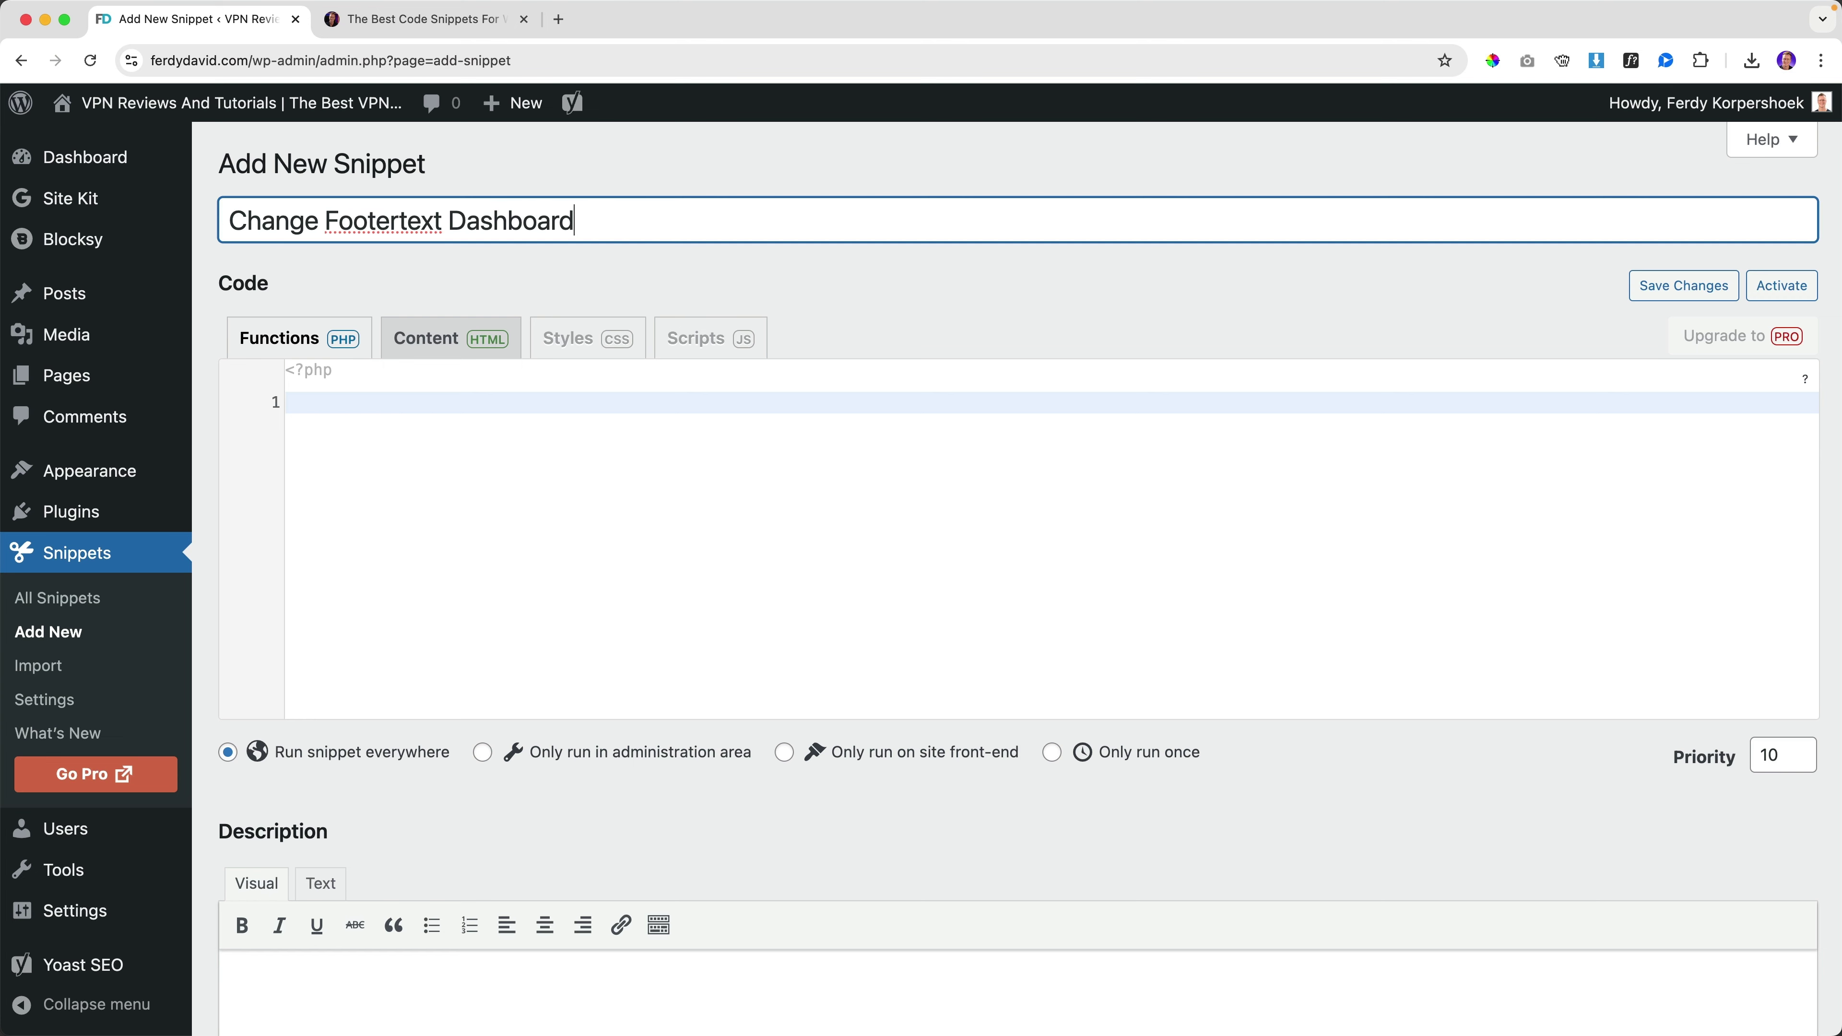
pyautogui.scroll(-1, 328, 247)
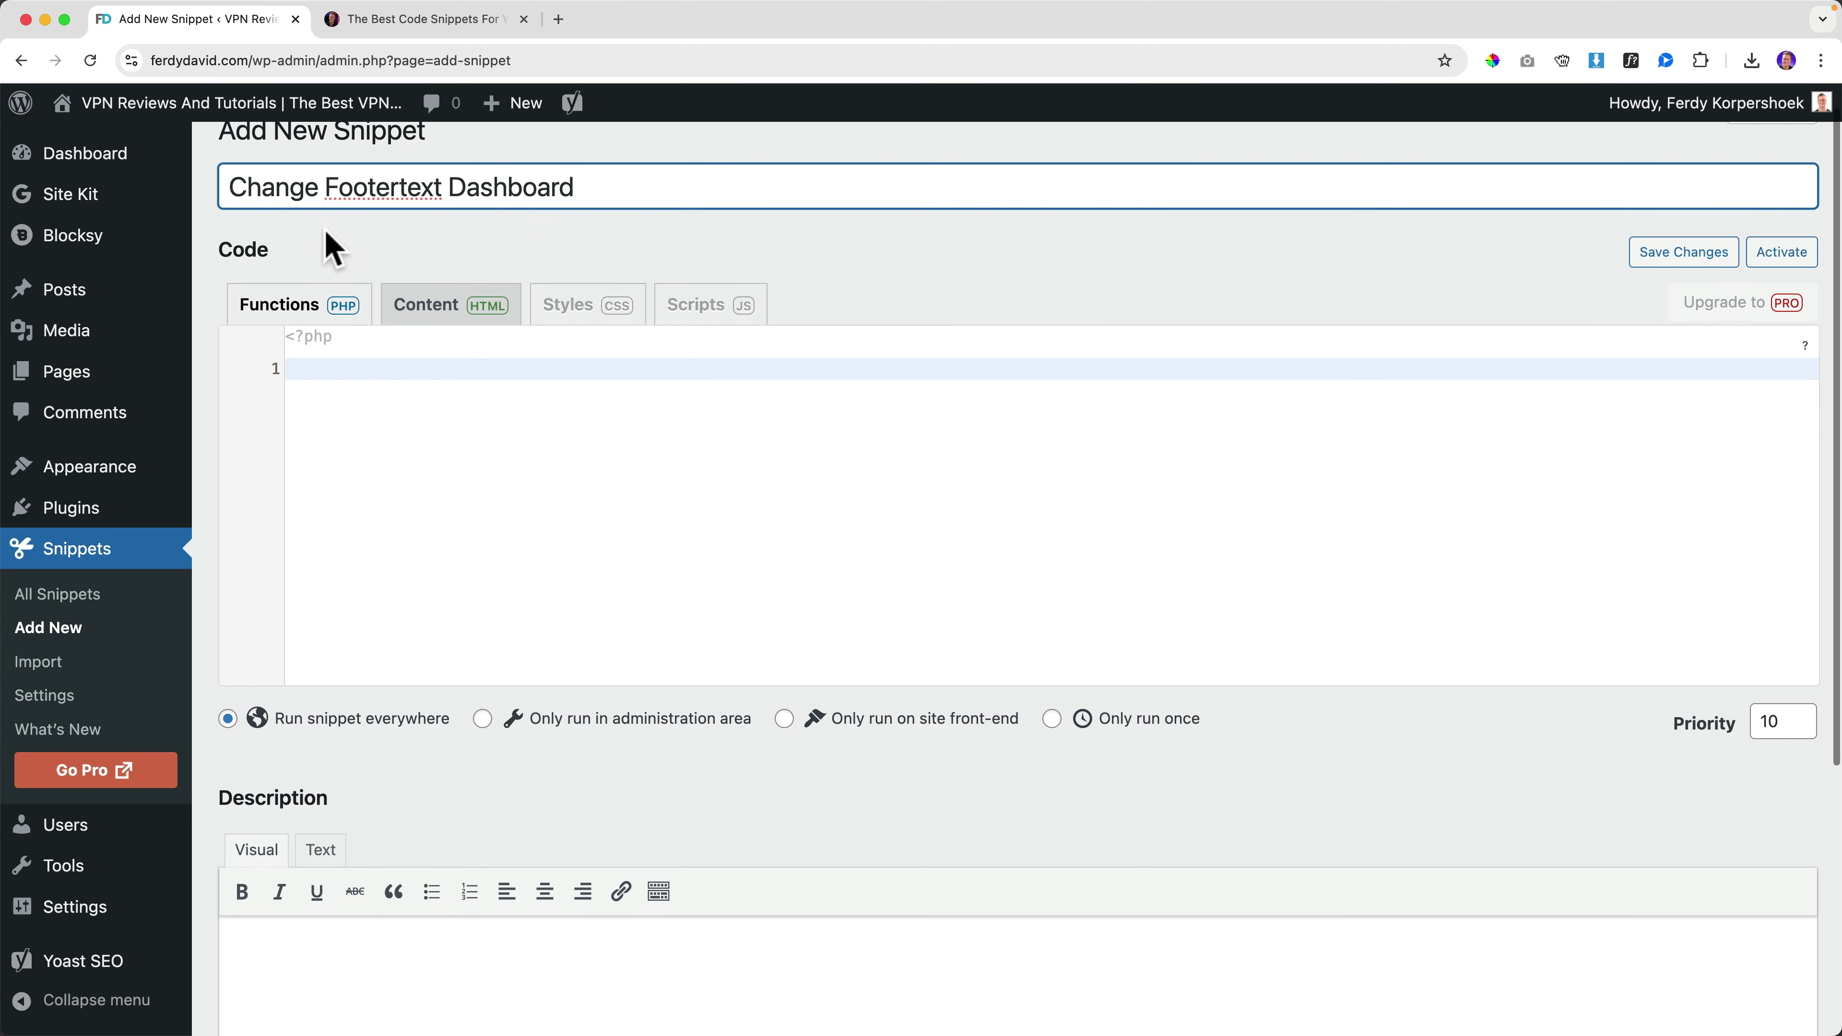
pyautogui.click(402, 187)
pyautogui.press('Delete')
pyautogui.write('T')
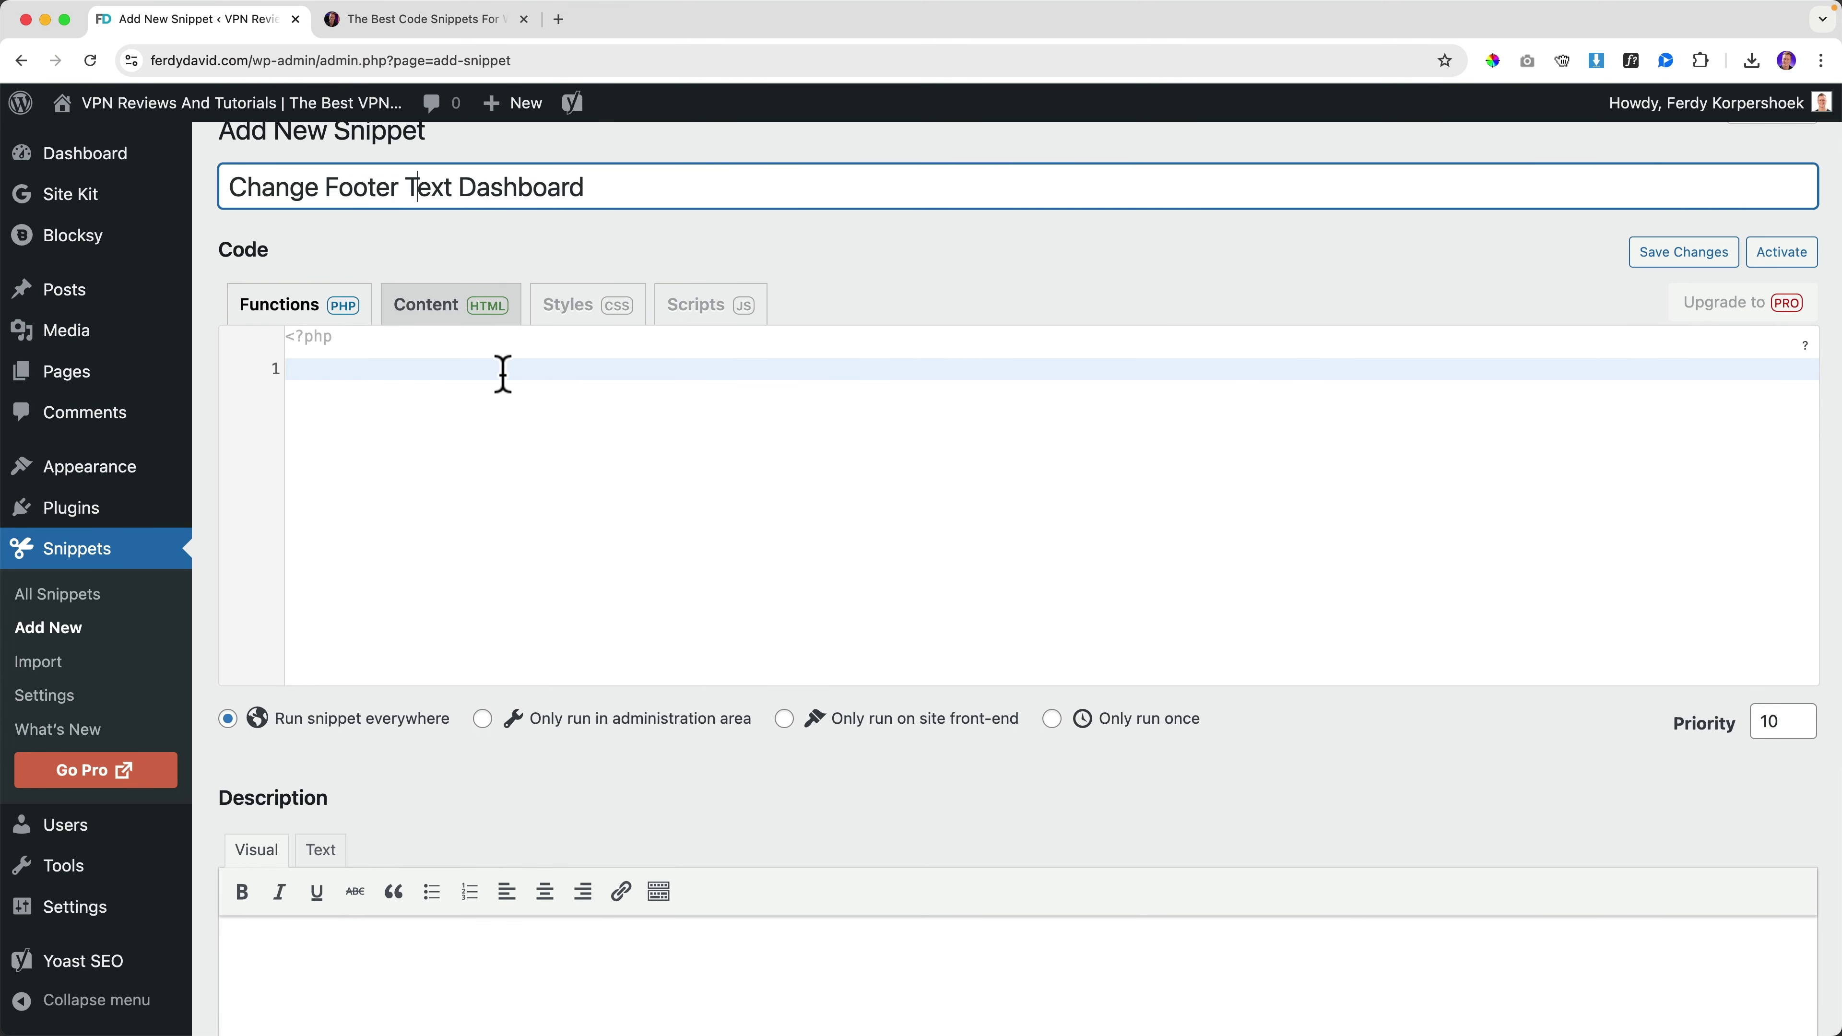
# Step: Paste the copied footer code into the snippet and describe it as "Change The Footer Text In Your Dashboard"
pyautogui.click(502, 369)
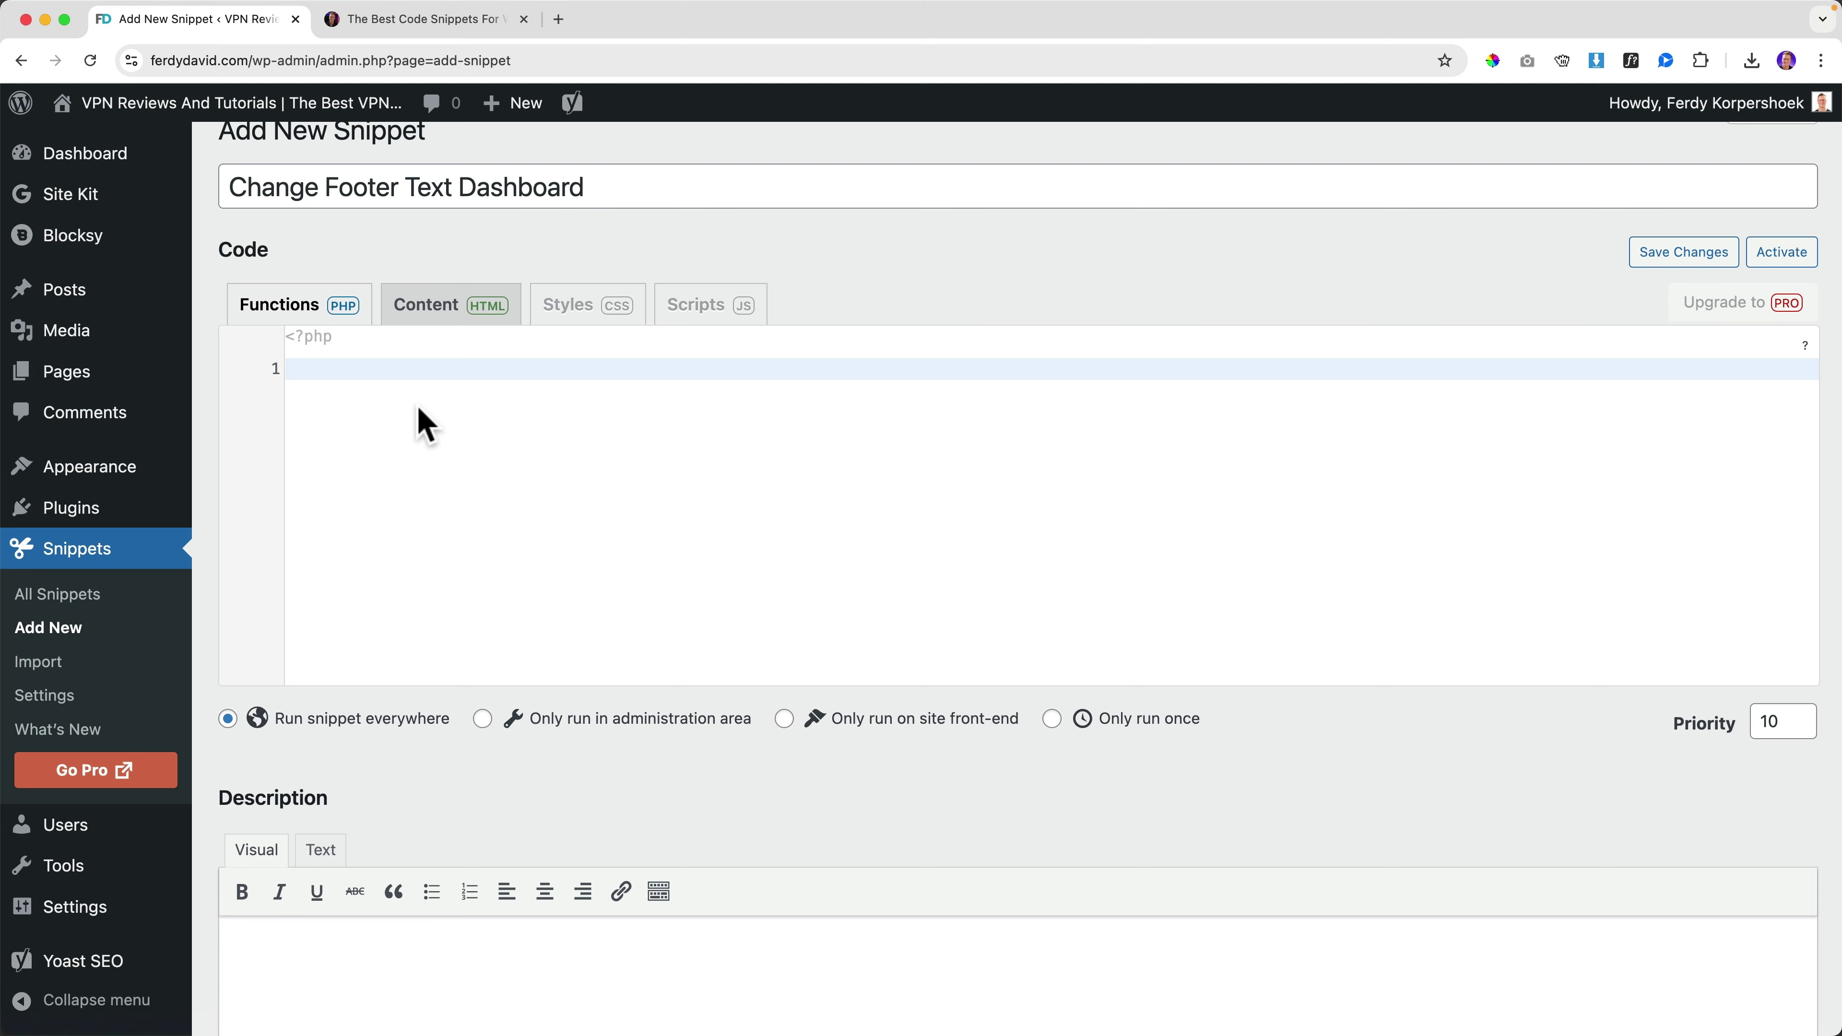
pyautogui.press('super+v')
pyautogui.scroll(-5, 421, 414)
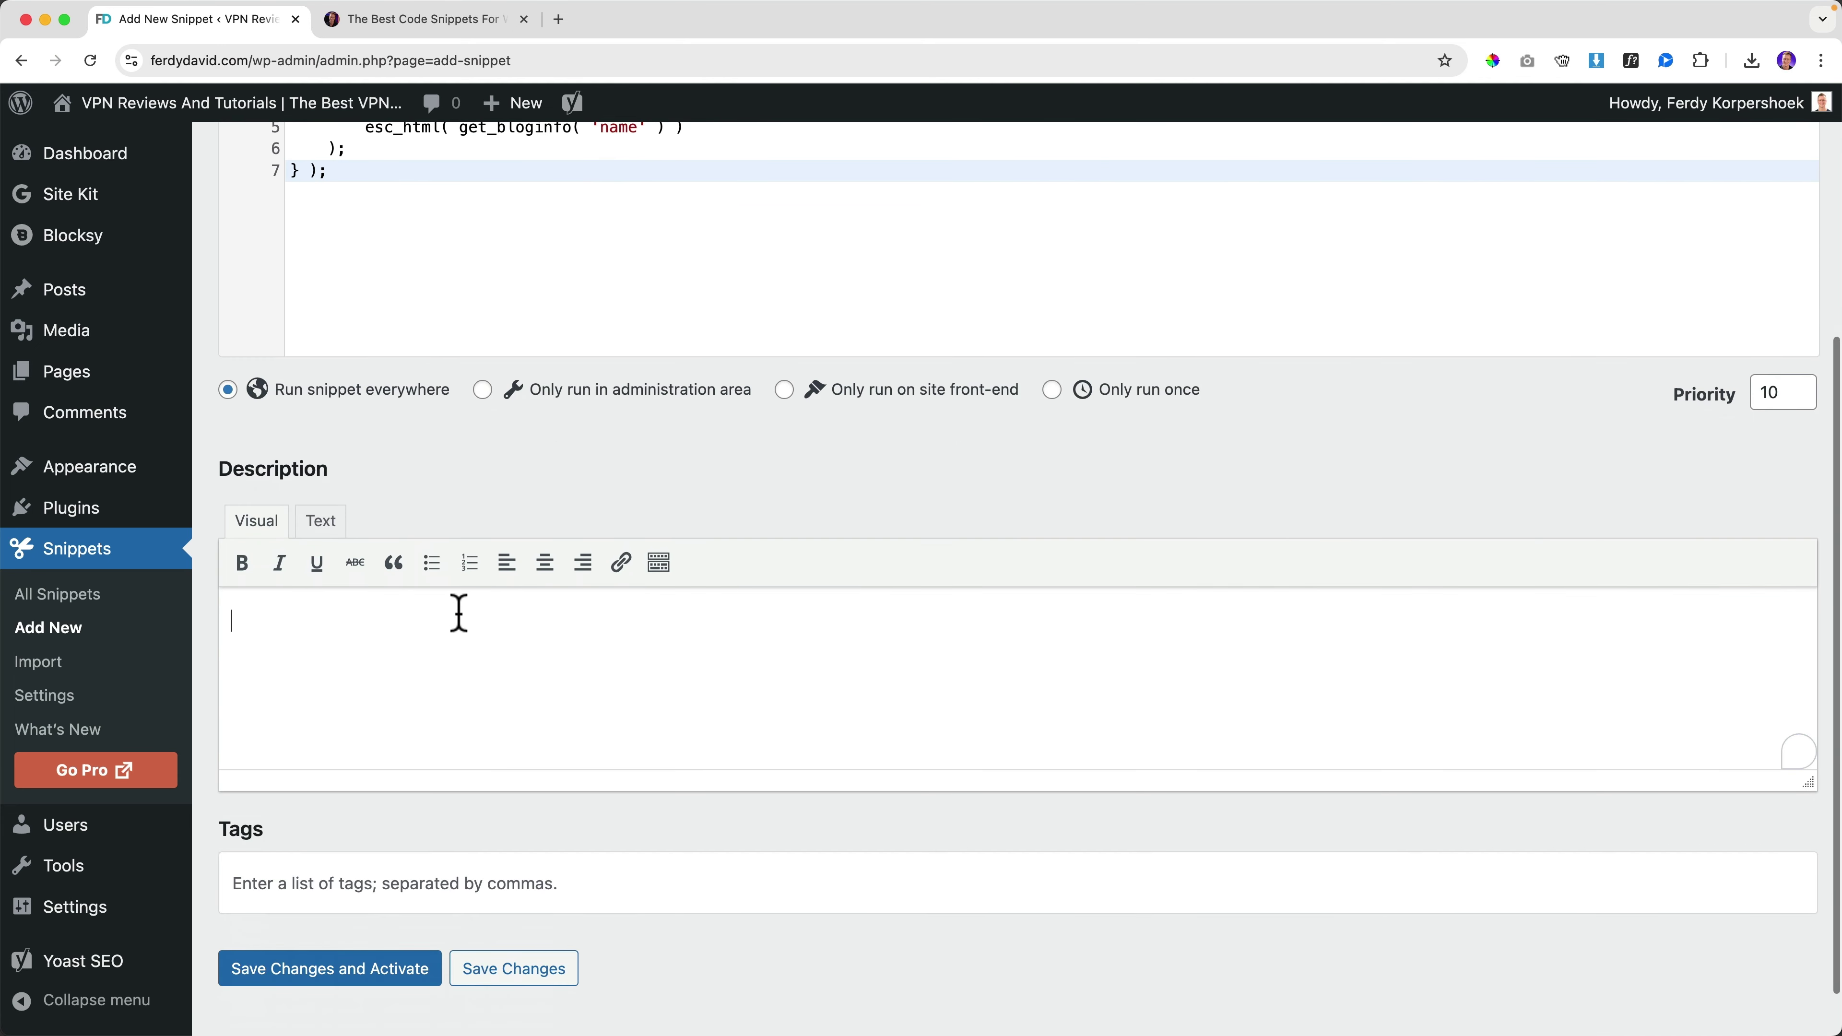
pyautogui.write('hange The footer Text')
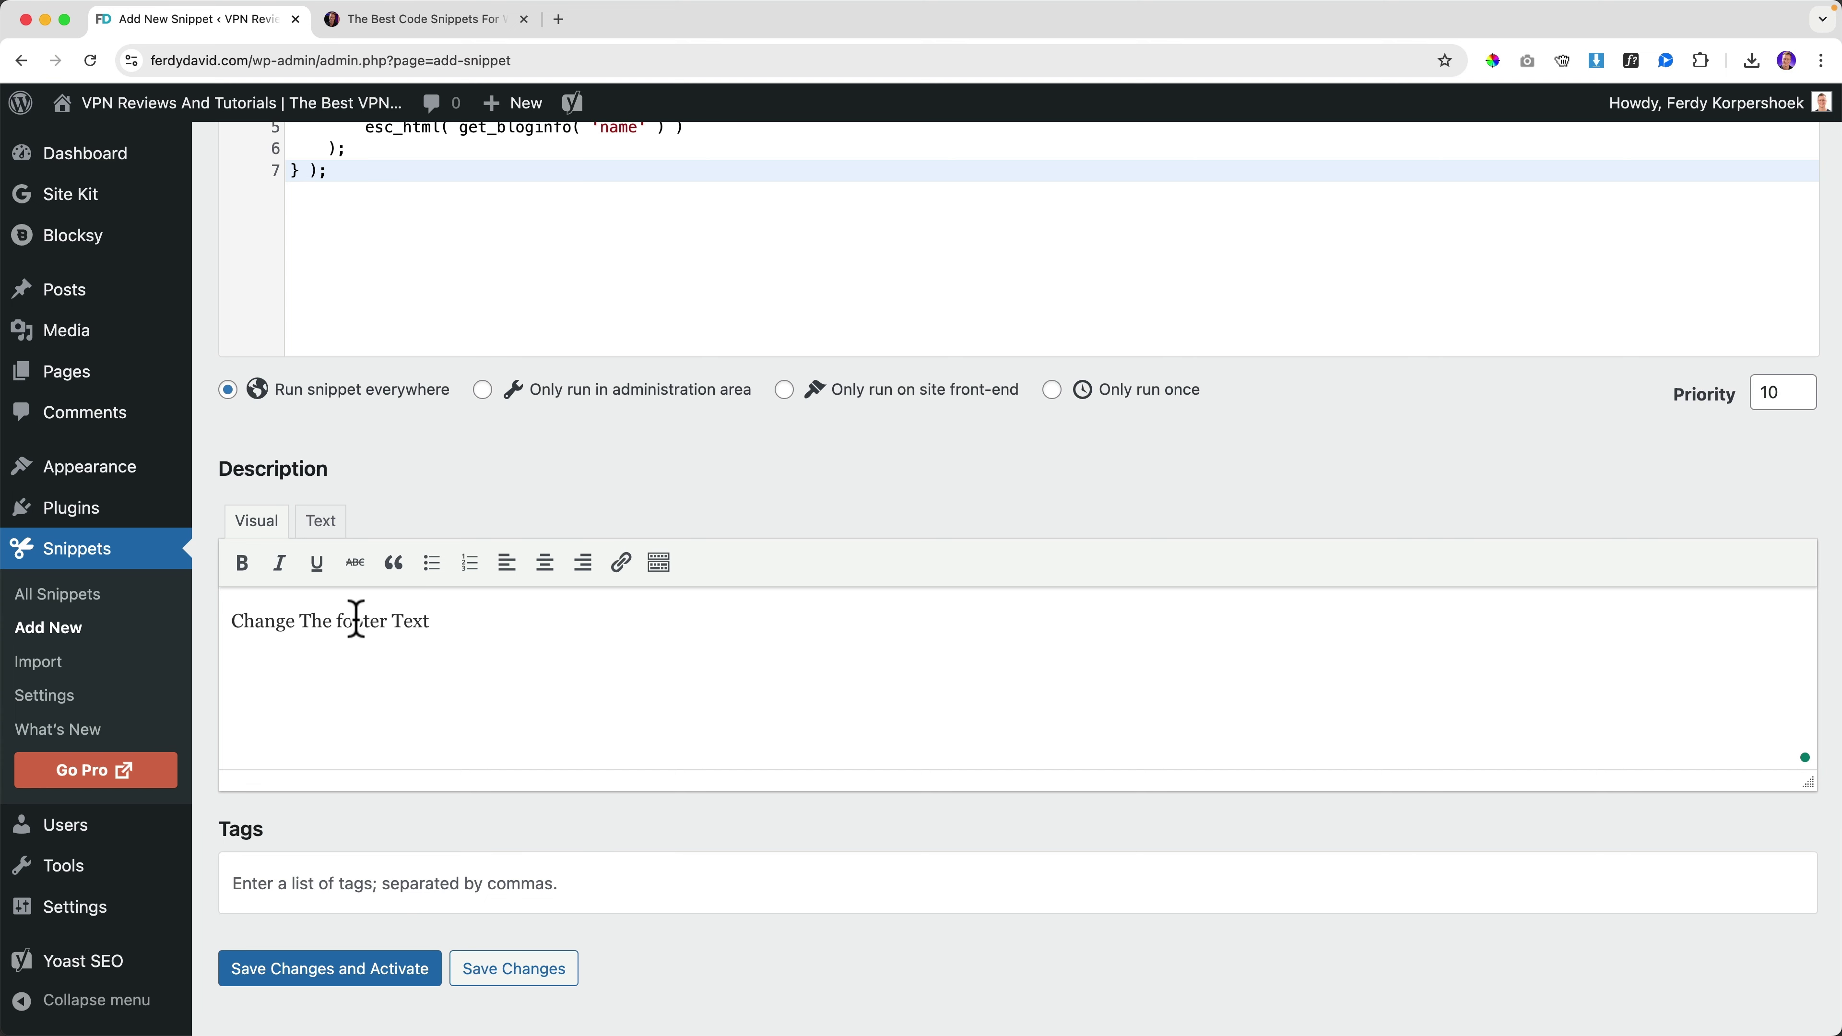
pyautogui.press('BackSpace')
pyautogui.write('F')
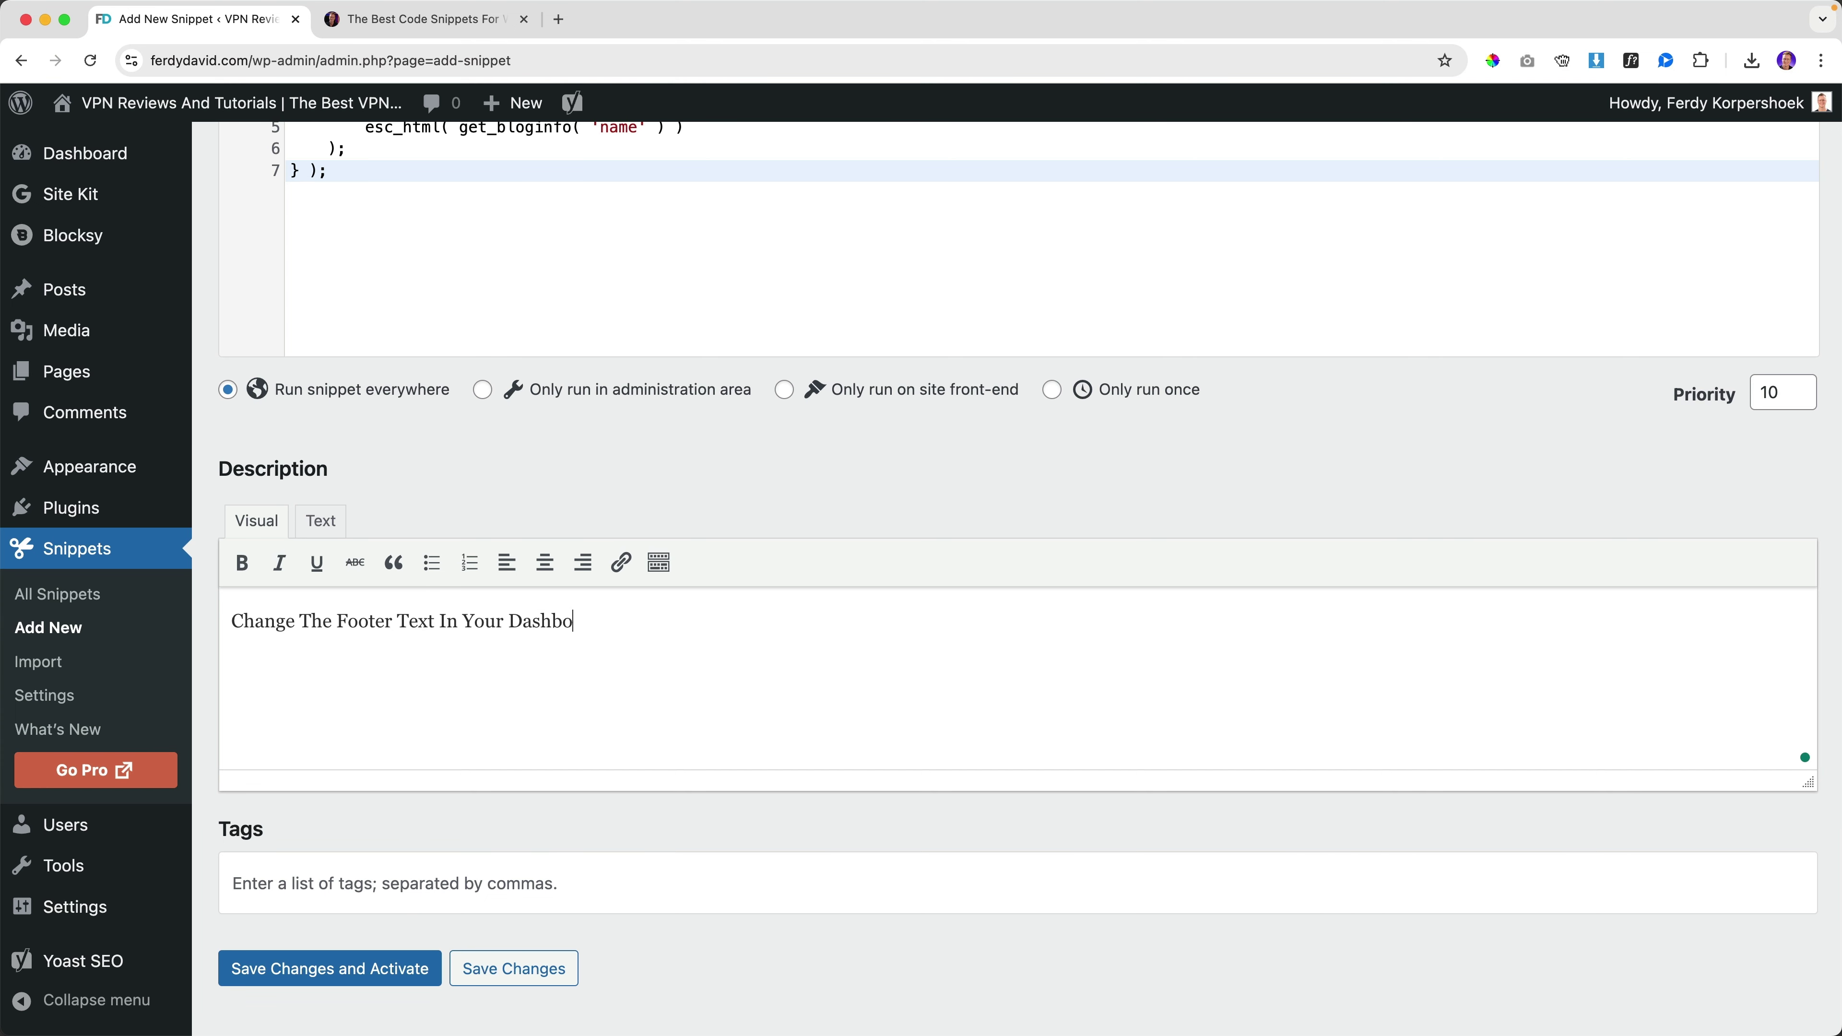
# Step: Tag the snippet "Dashboard", then save and activate it
pyautogui.scroll(-1, 335, 631)
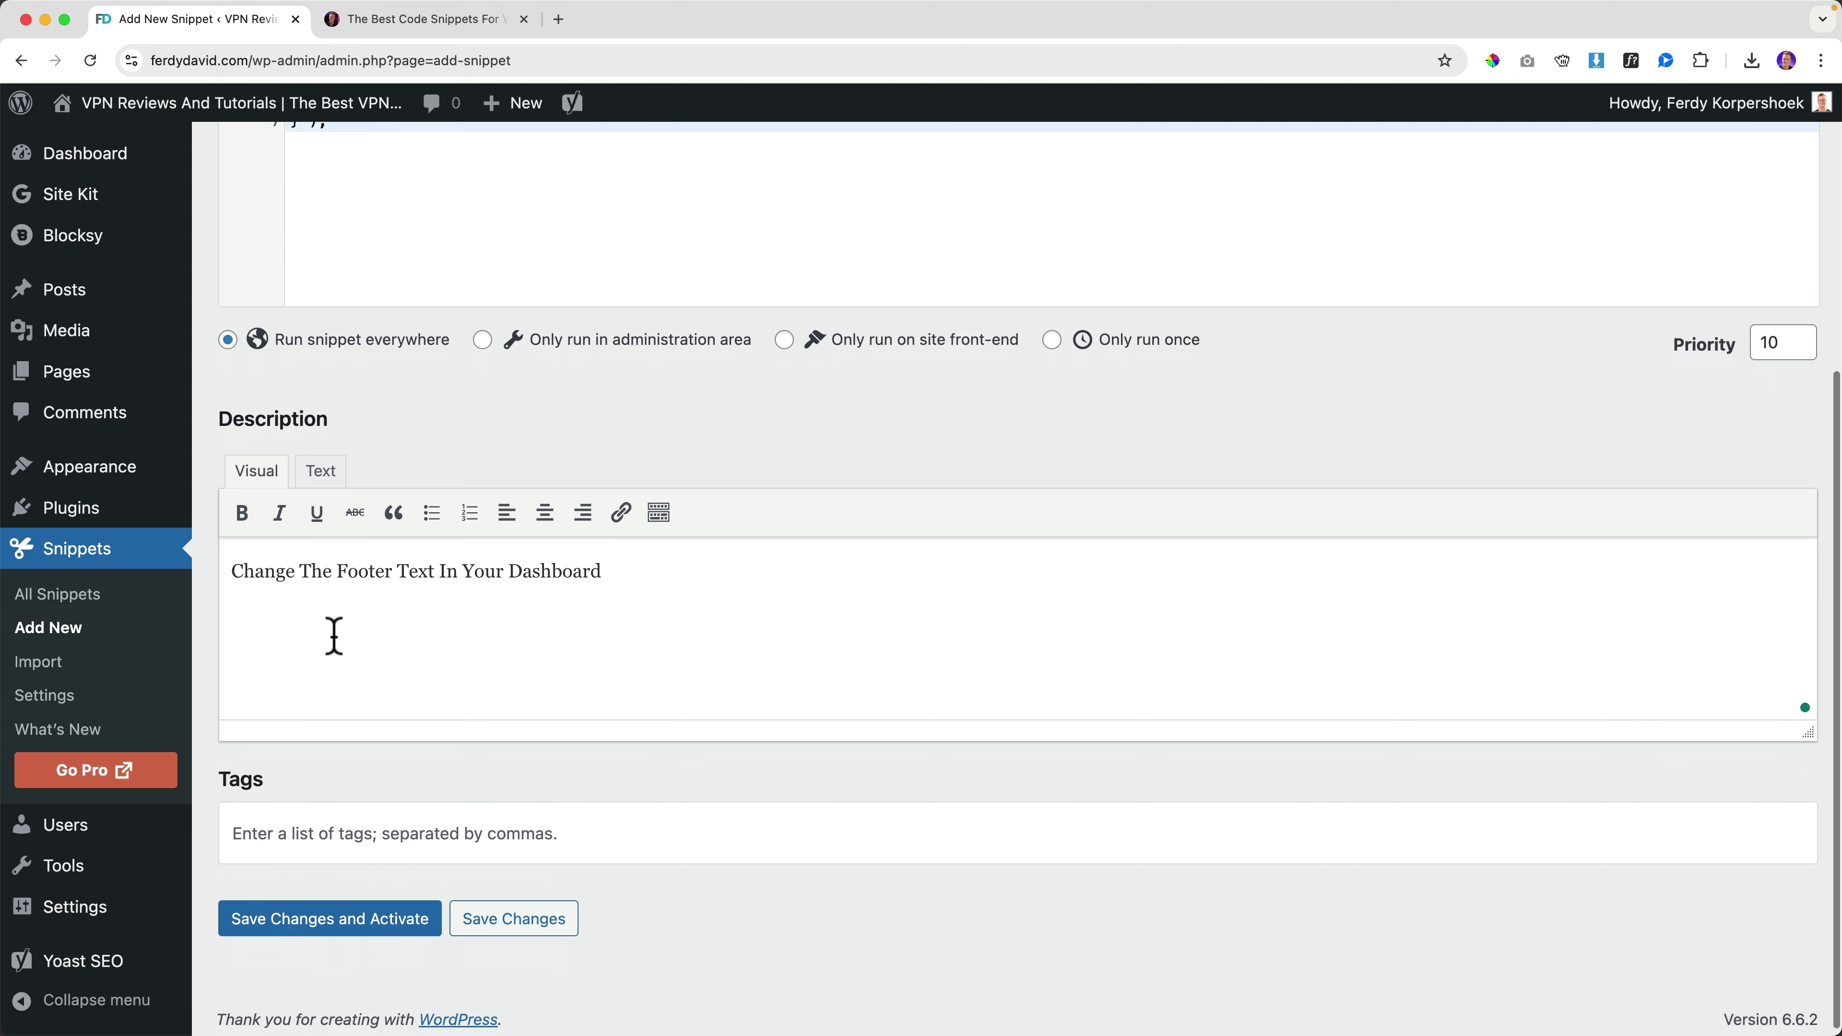
pyautogui.click(386, 810)
pyautogui.write('Dashboard')
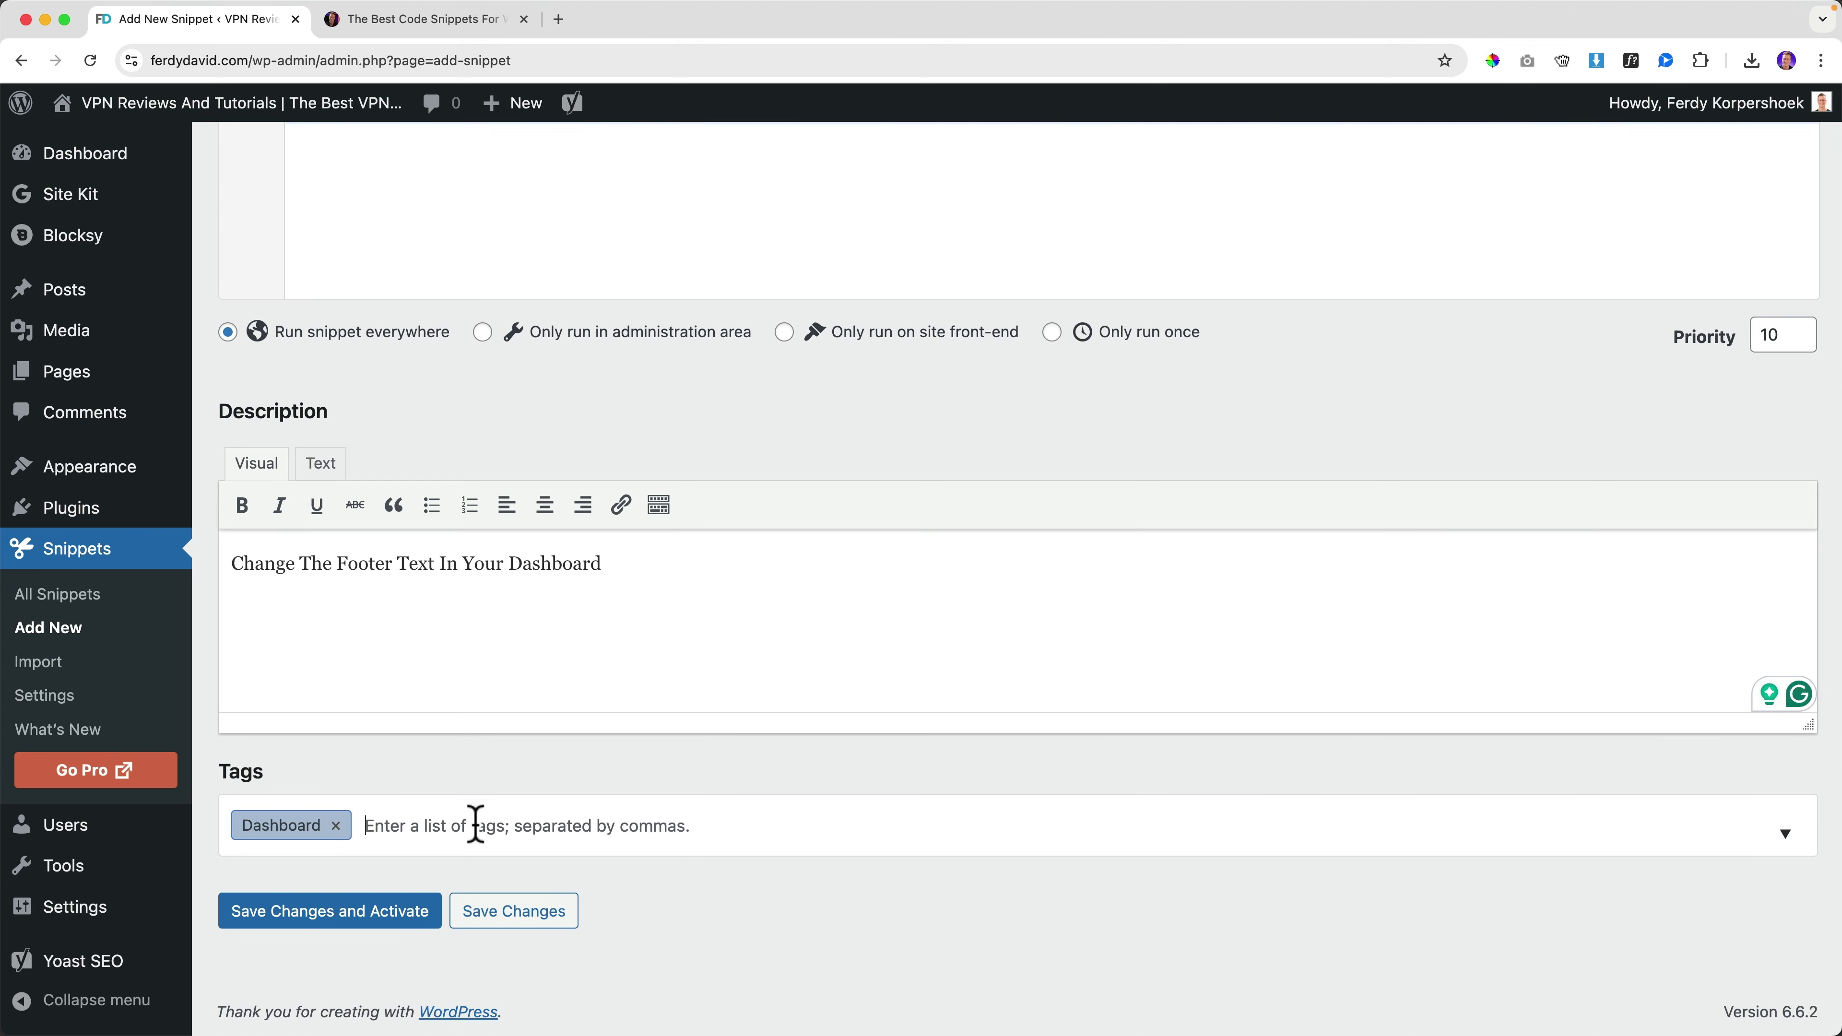
pyautogui.click(347, 917)
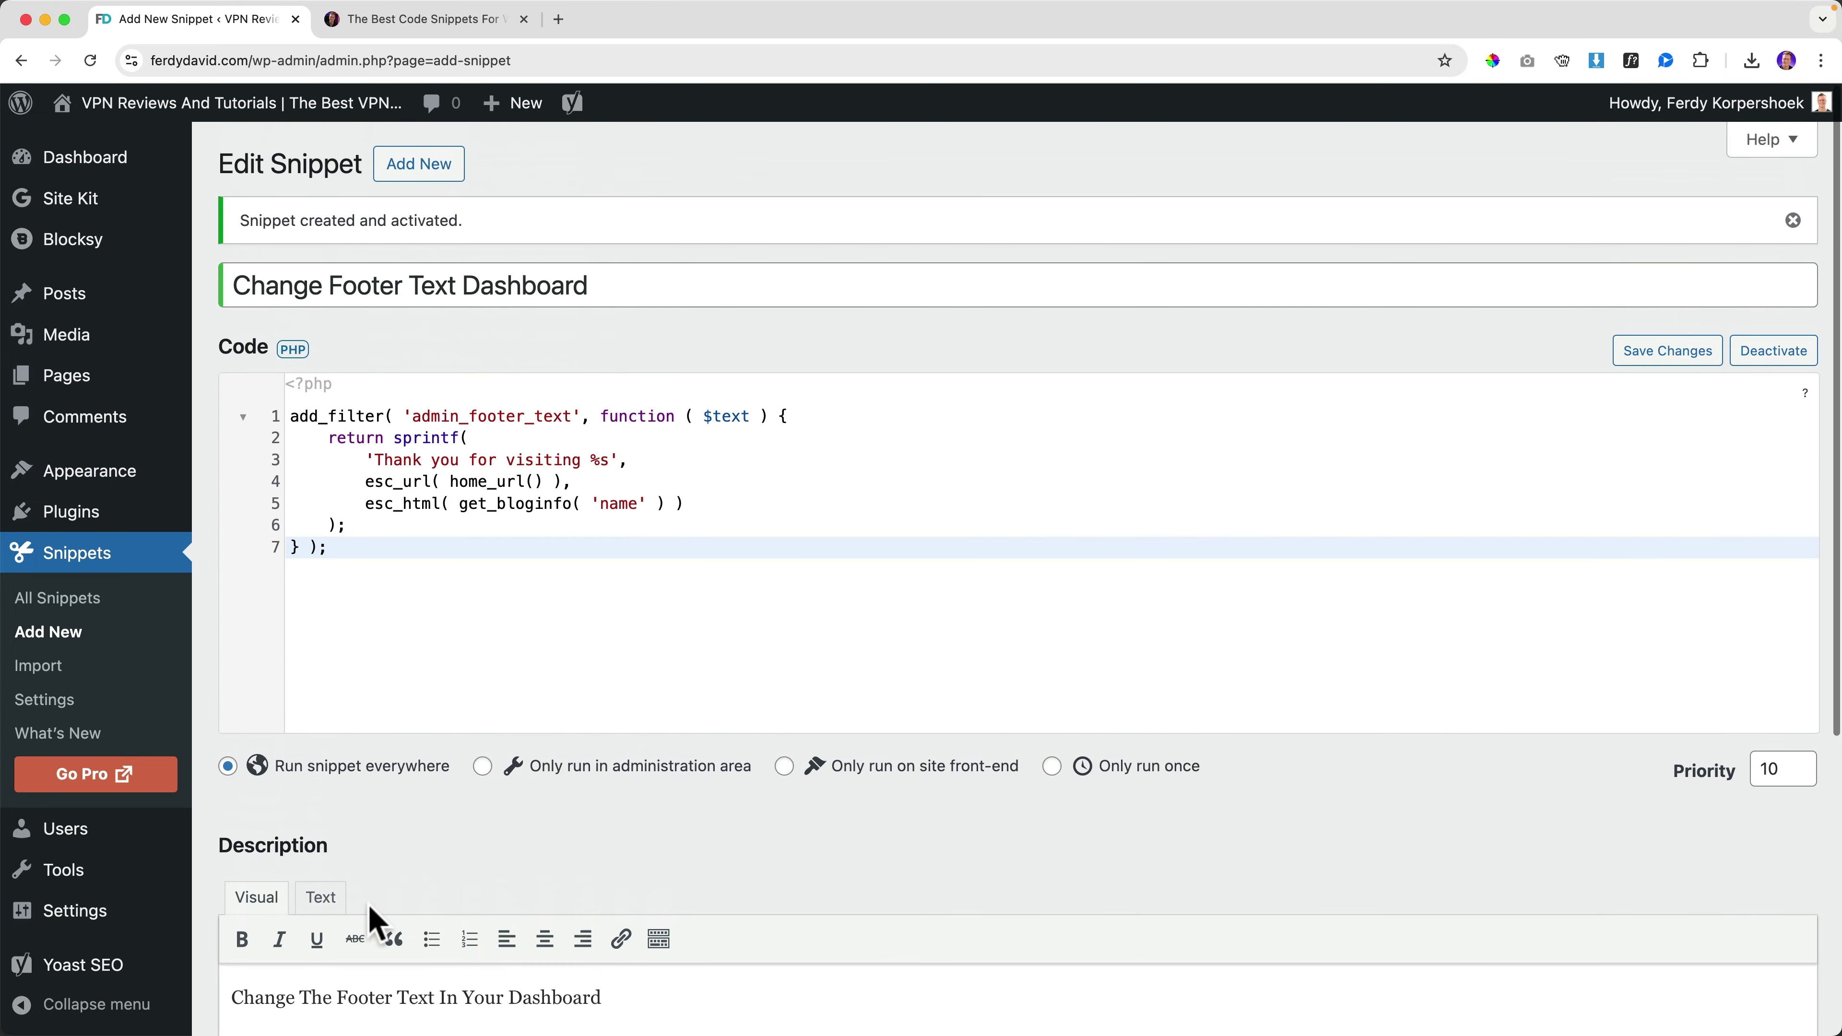
# Step: Check the footer text on the Dashboard home page and the Themes page
pyautogui.click(83, 169)
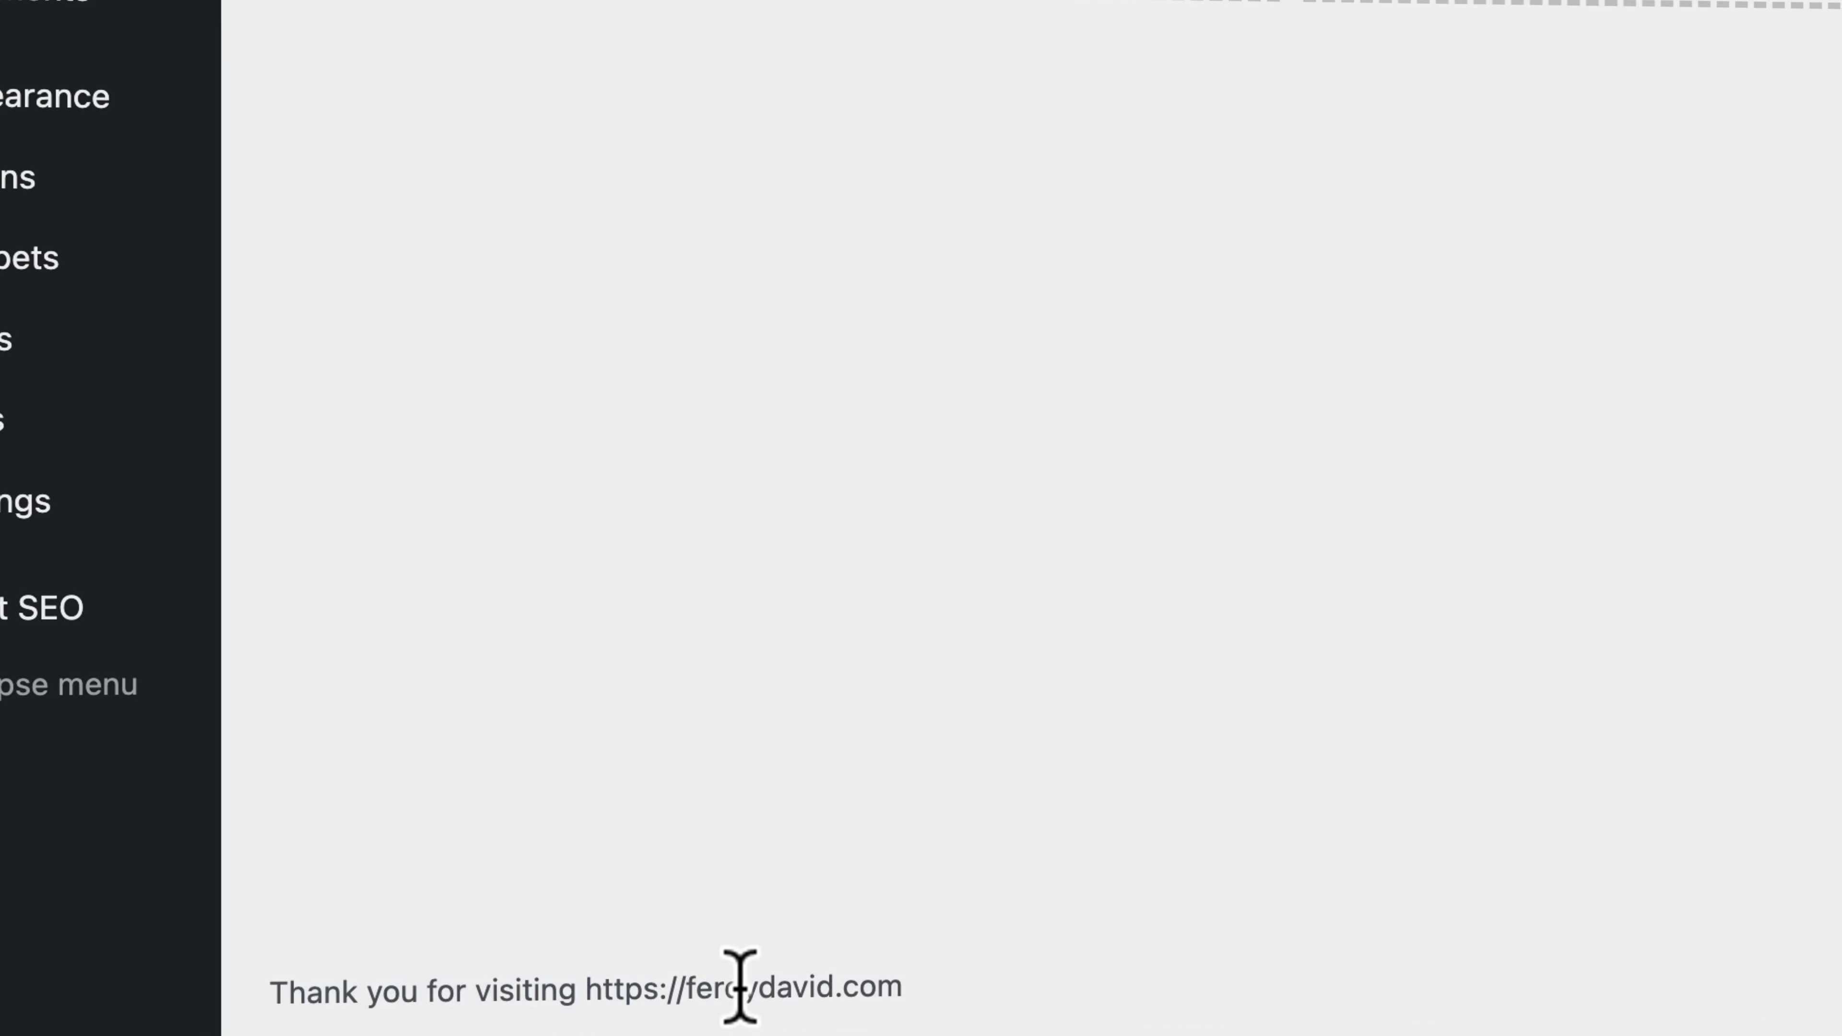
pyautogui.moveTo(63, 95)
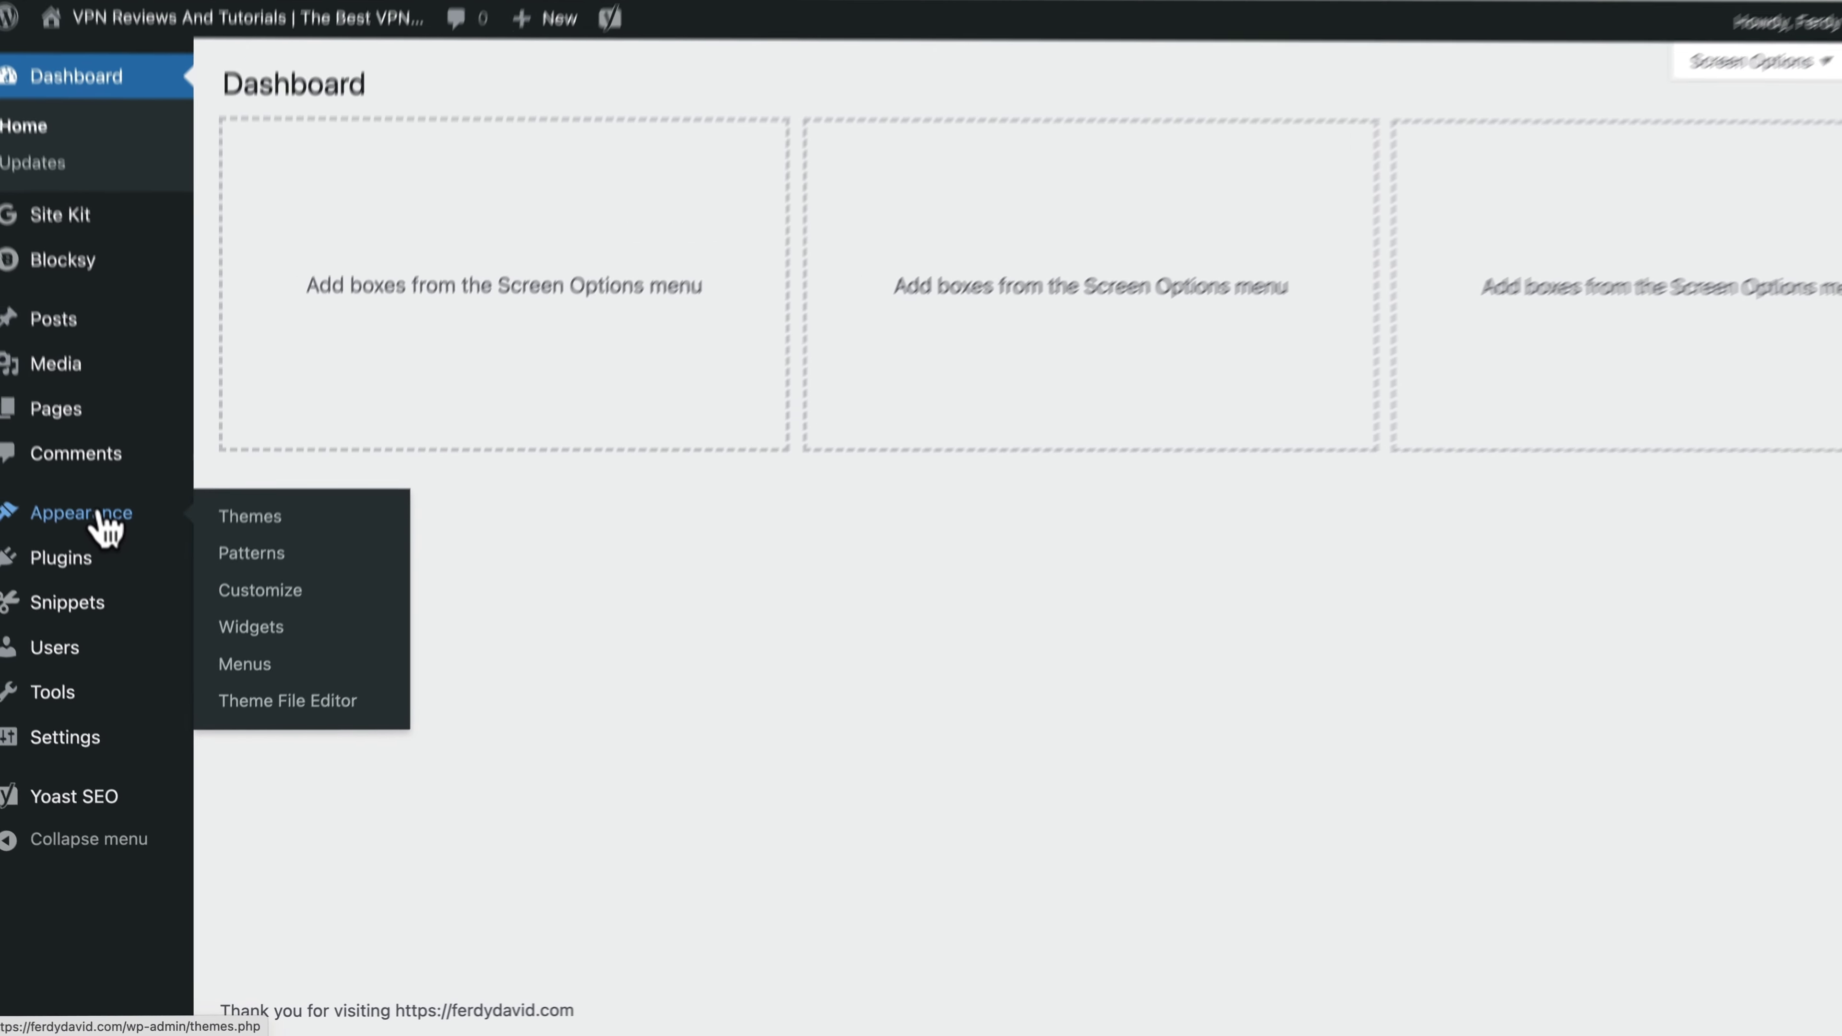
pyautogui.click(105, 526)
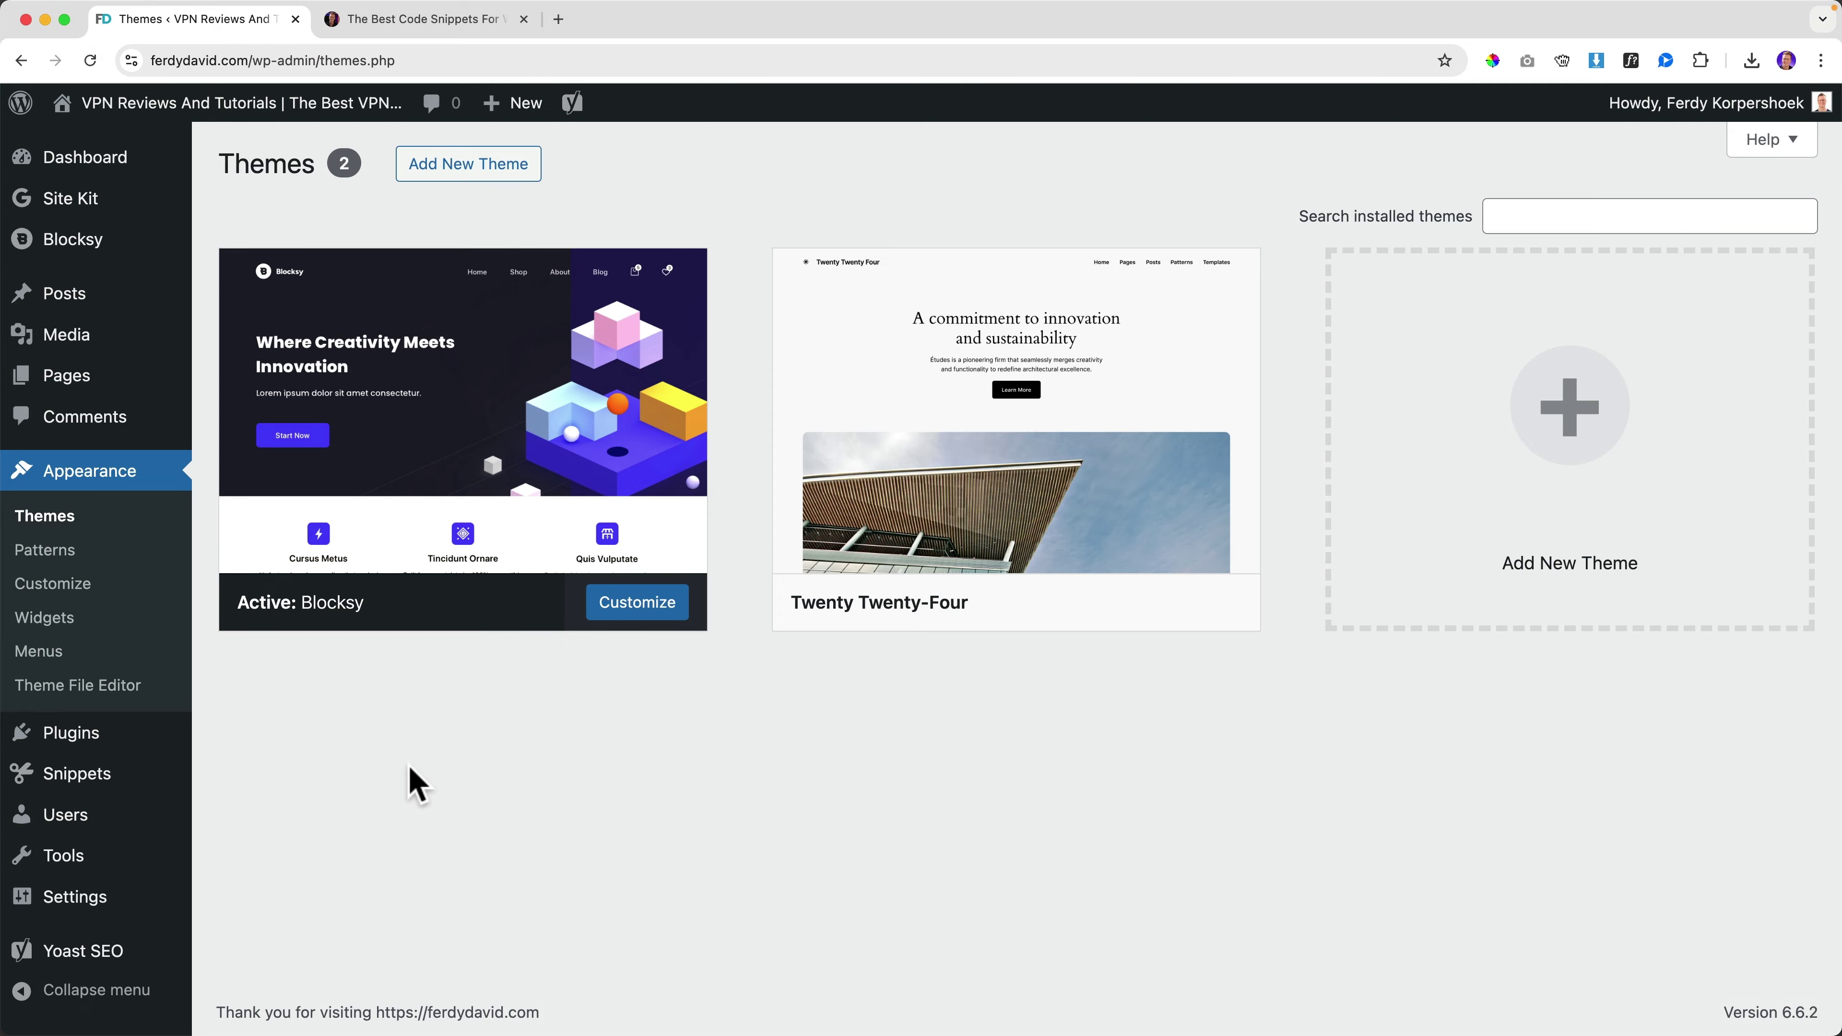
# Step: Remove the text "Thank you for visiting %s" from the Change Footer Text Dashboard snippet's code and save the changes
pyautogui.click(138, 784)
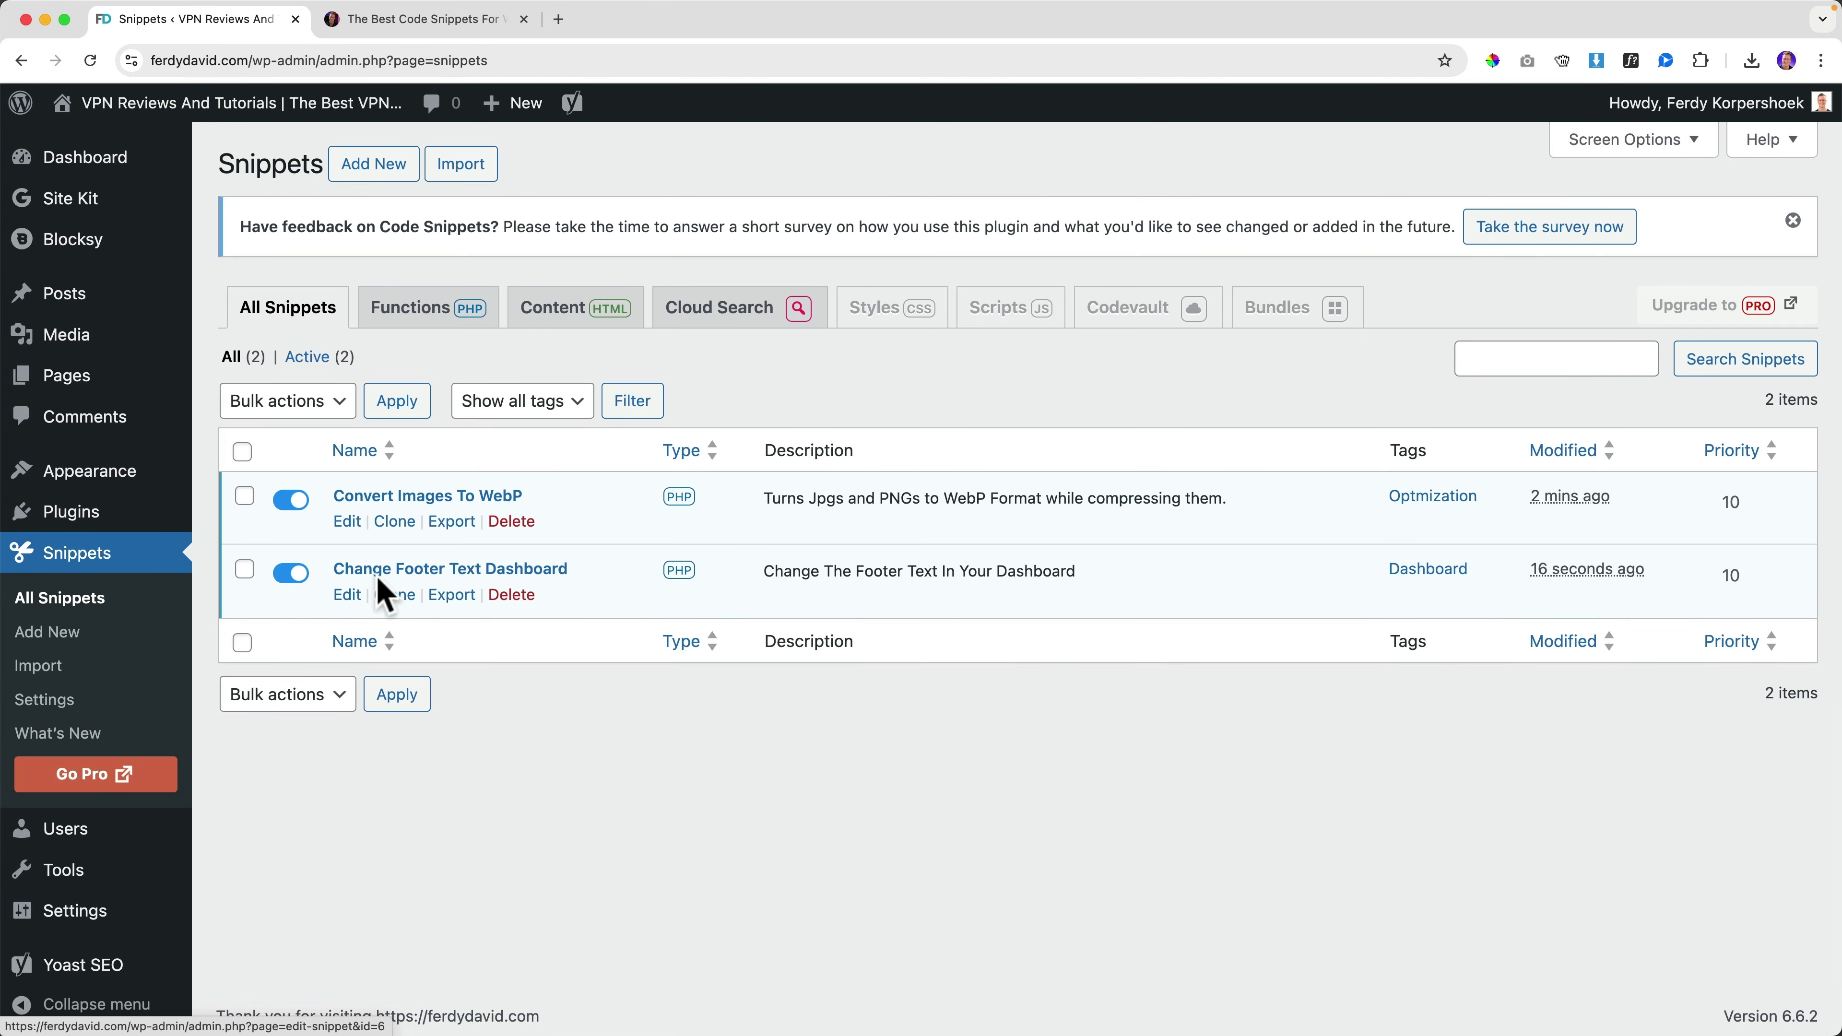
pyautogui.click(489, 570)
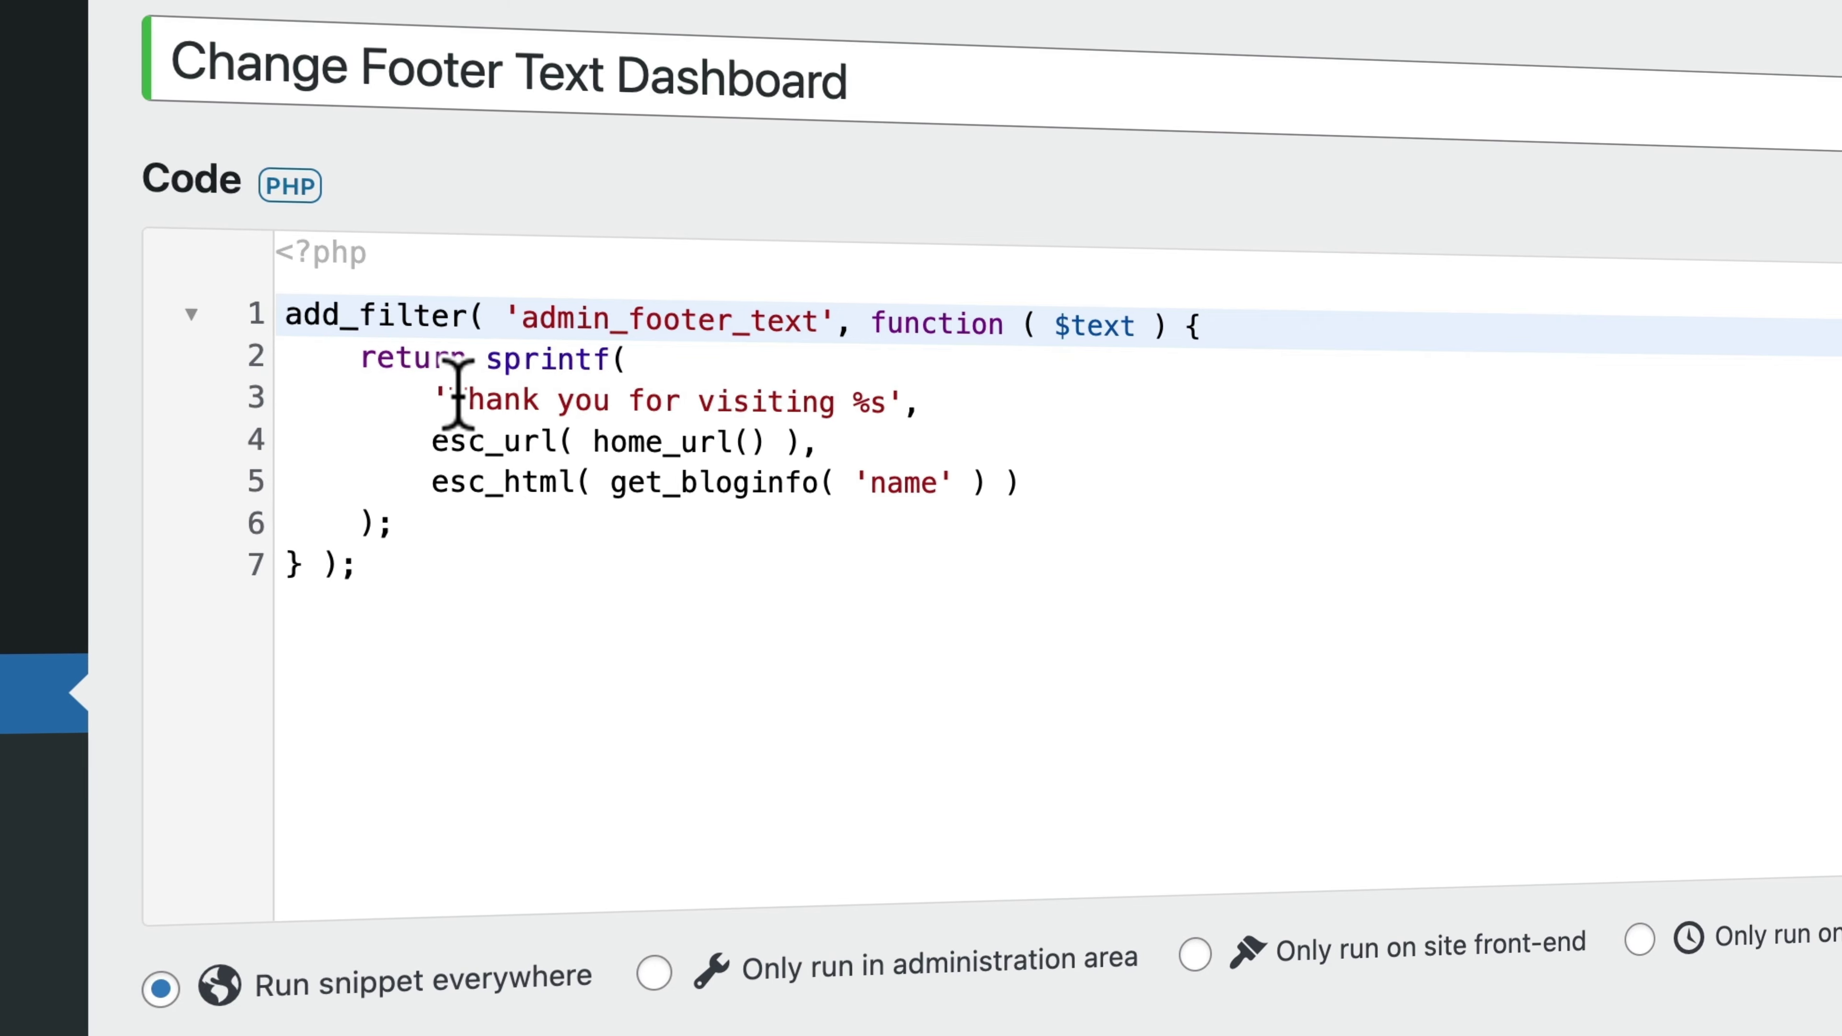
pyautogui.moveTo(409, 398); pyautogui.dragTo(640, 400)
pyautogui.moveTo(765, 399); pyautogui.dragTo(883, 400)
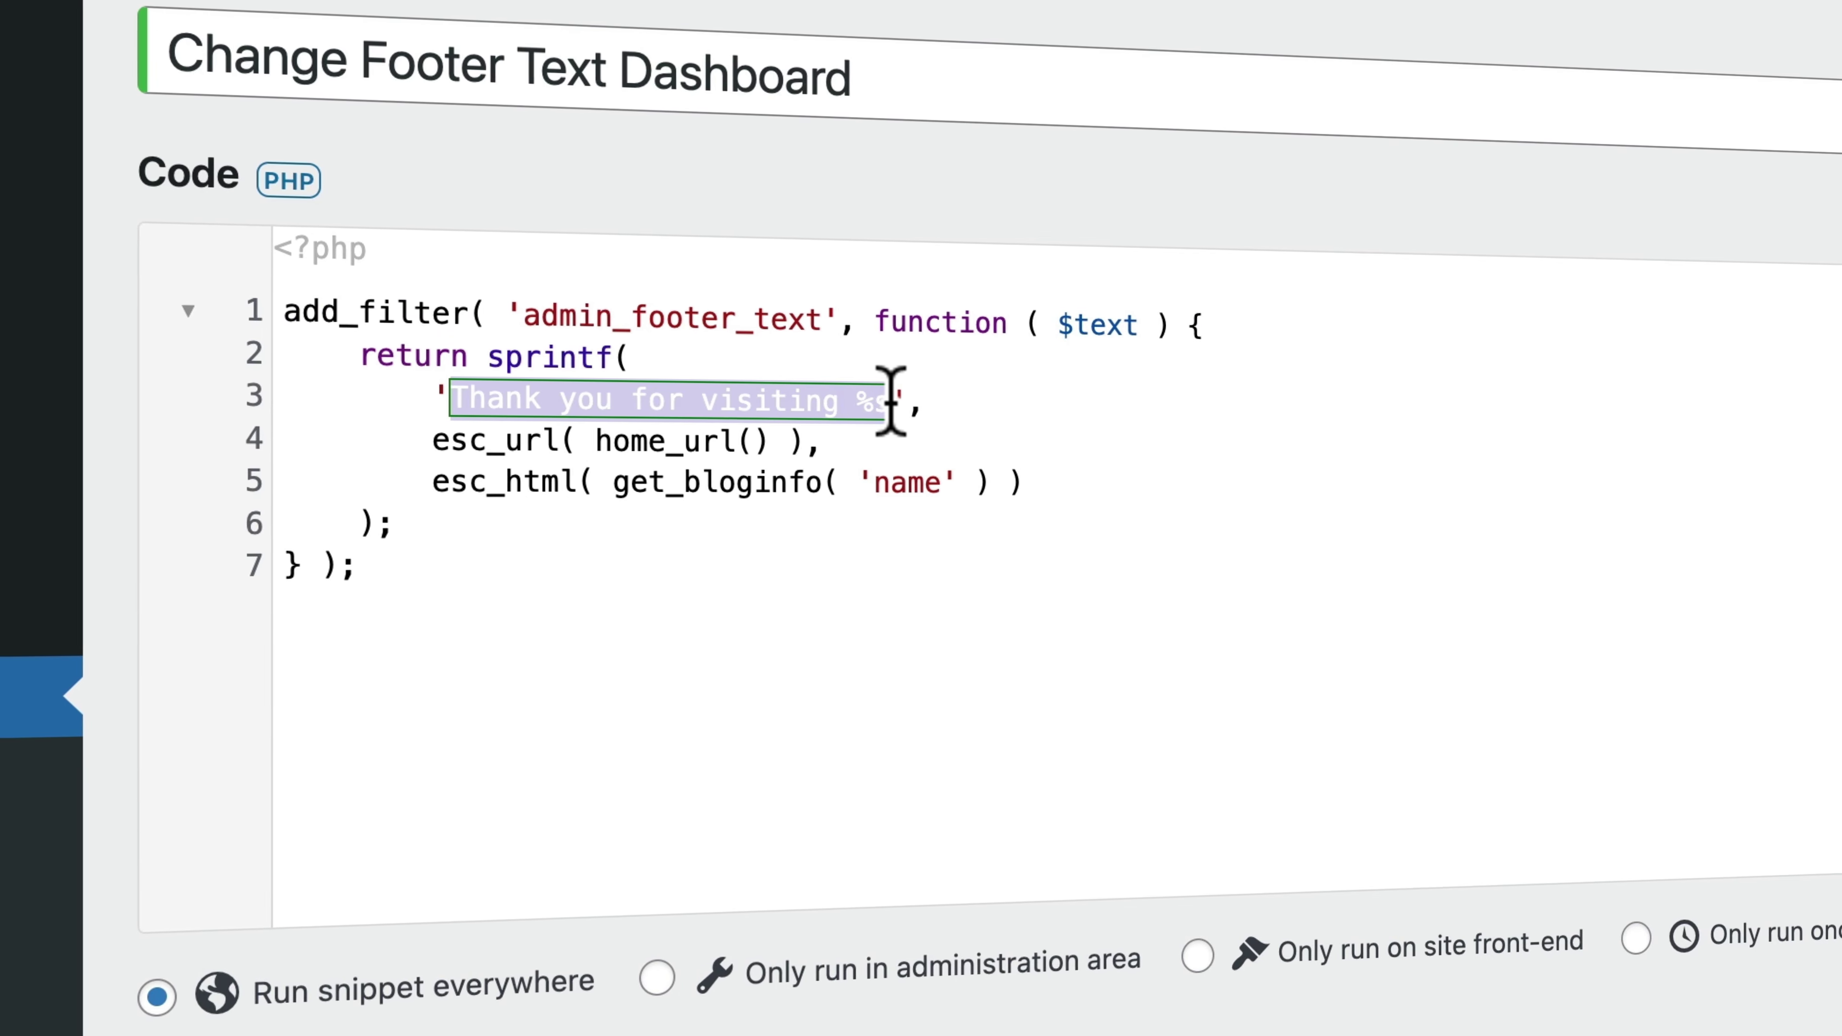
pyautogui.press('BackSpace')
pyautogui.scroll(-5, 350, 617)
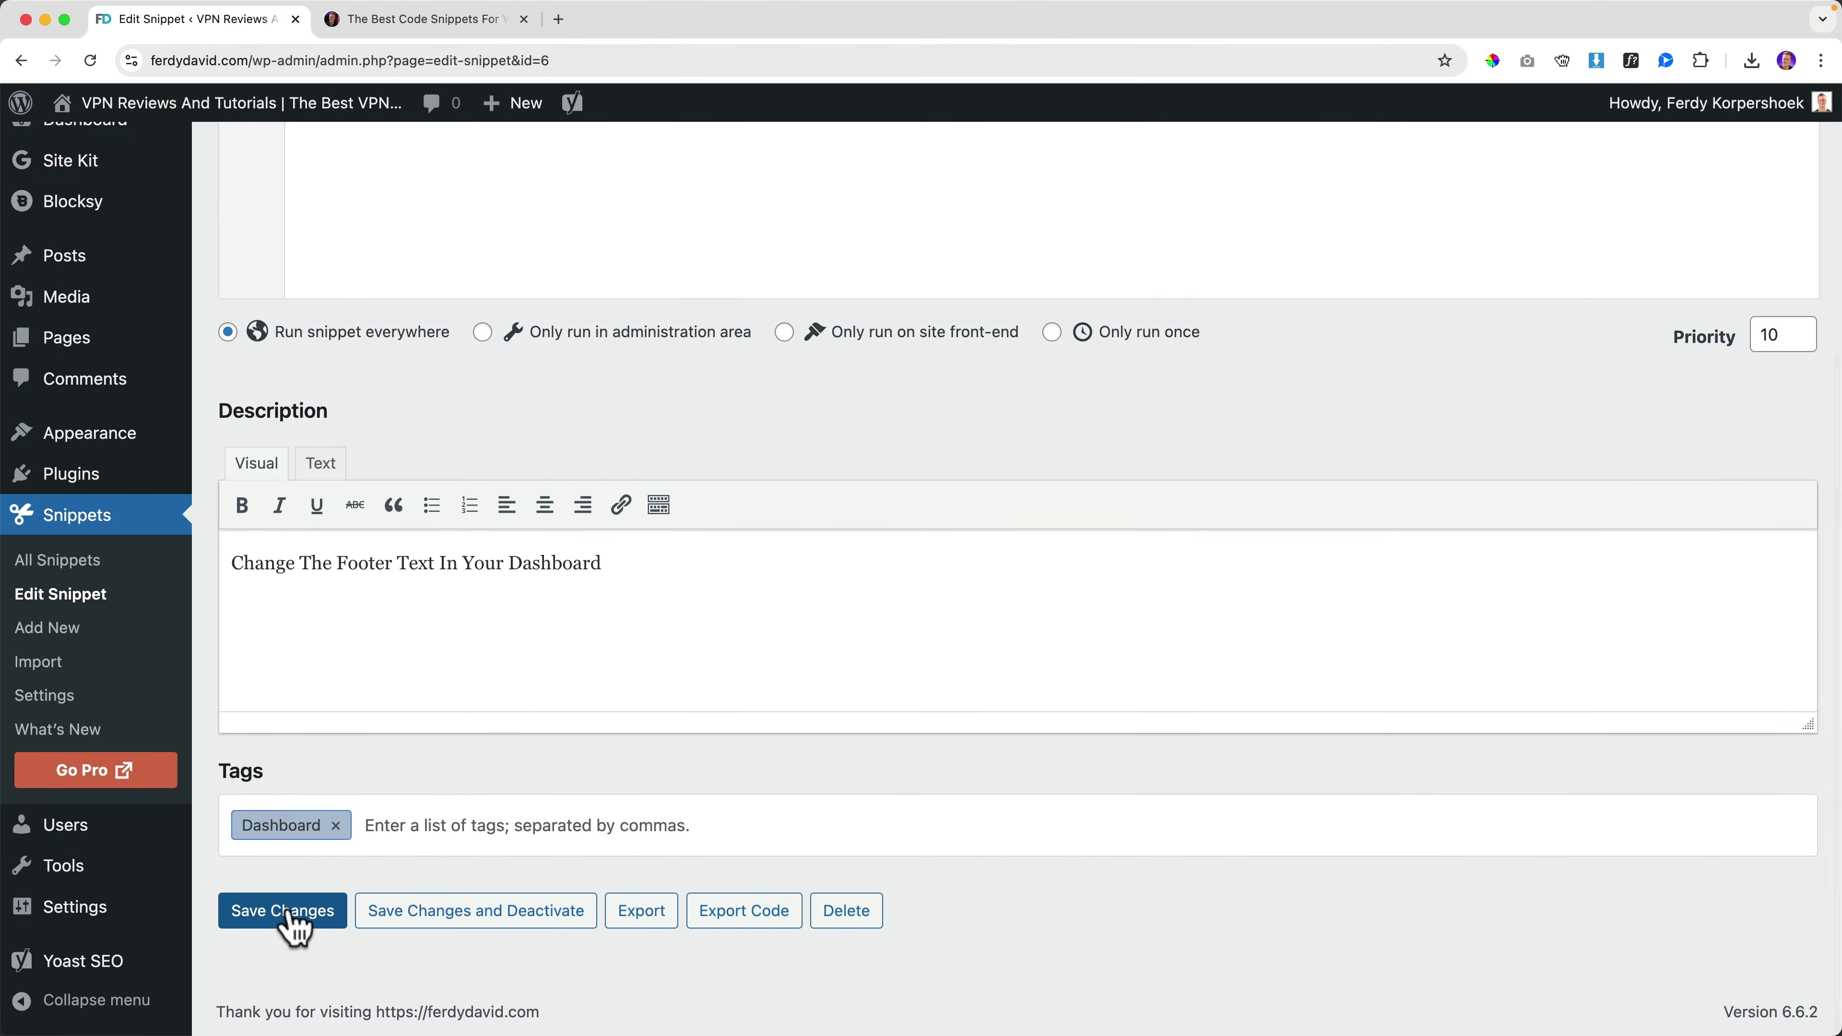
pyautogui.click(290, 920)
# Step: Check the footer area on the Dashboard home page and view the list of all posts
pyautogui.scroll(-6, 298, 849)
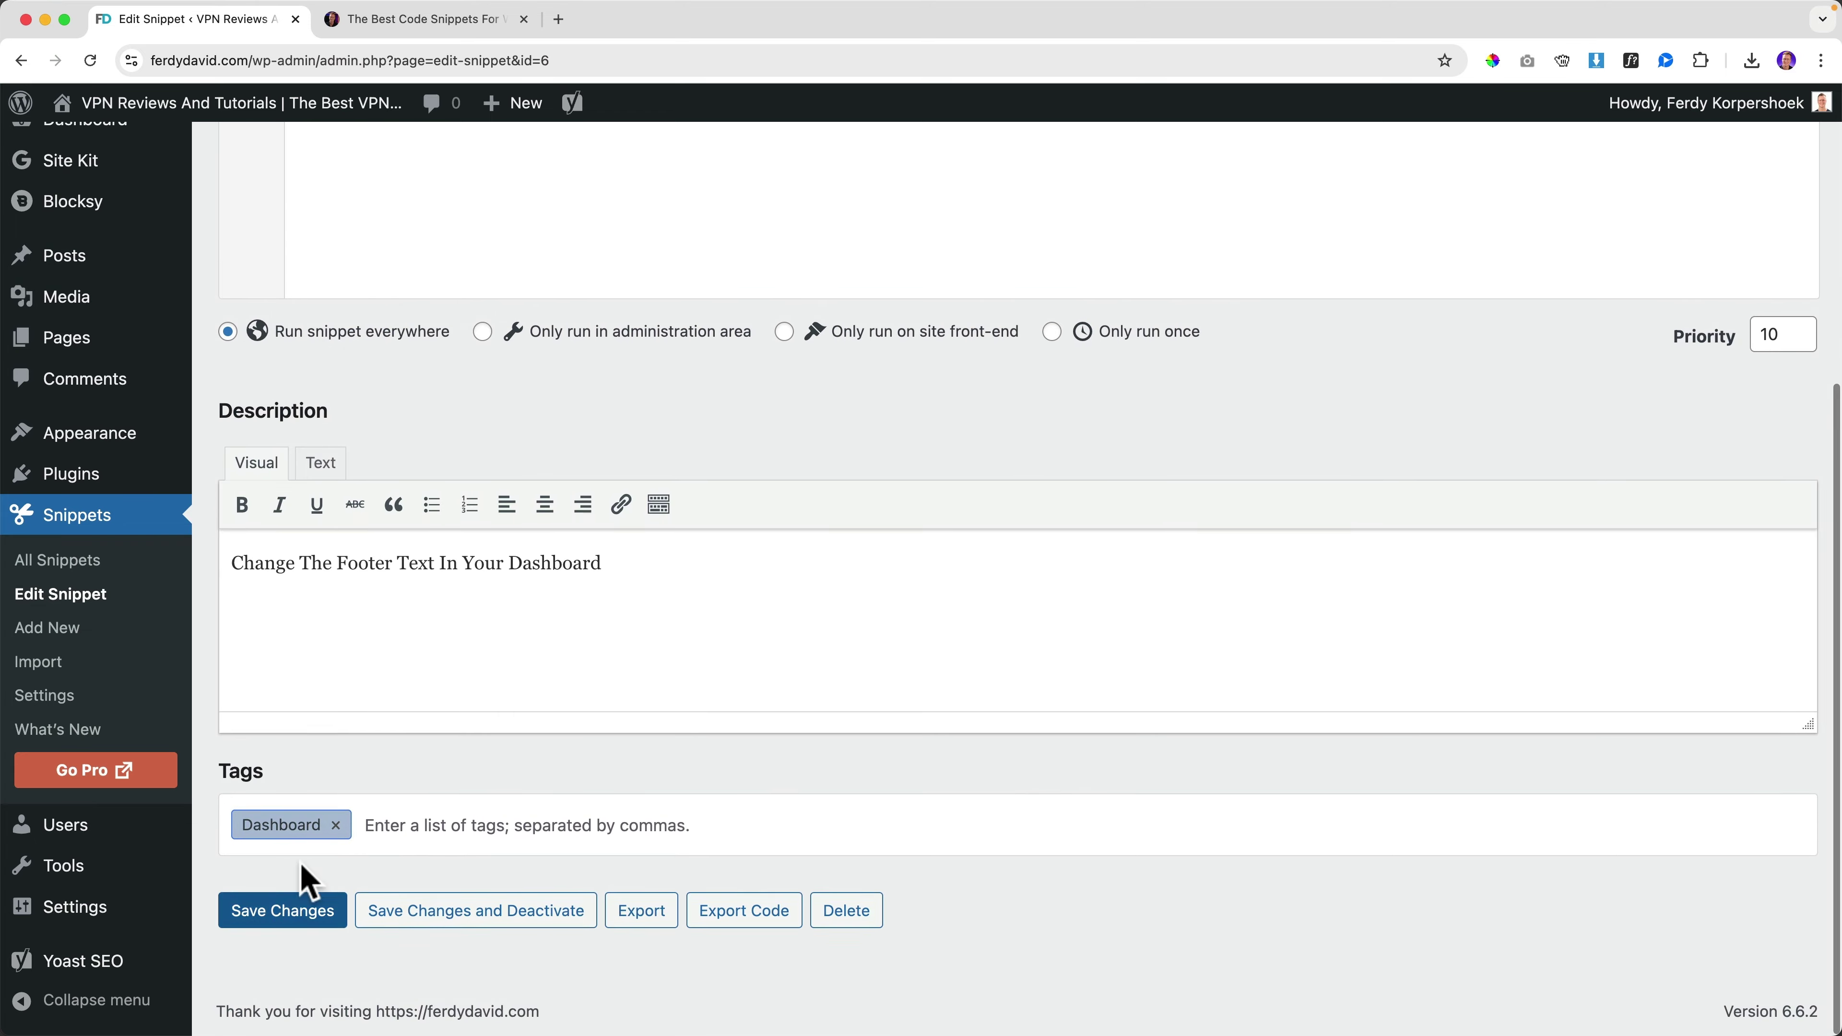
pyautogui.scroll(6, 300, 867)
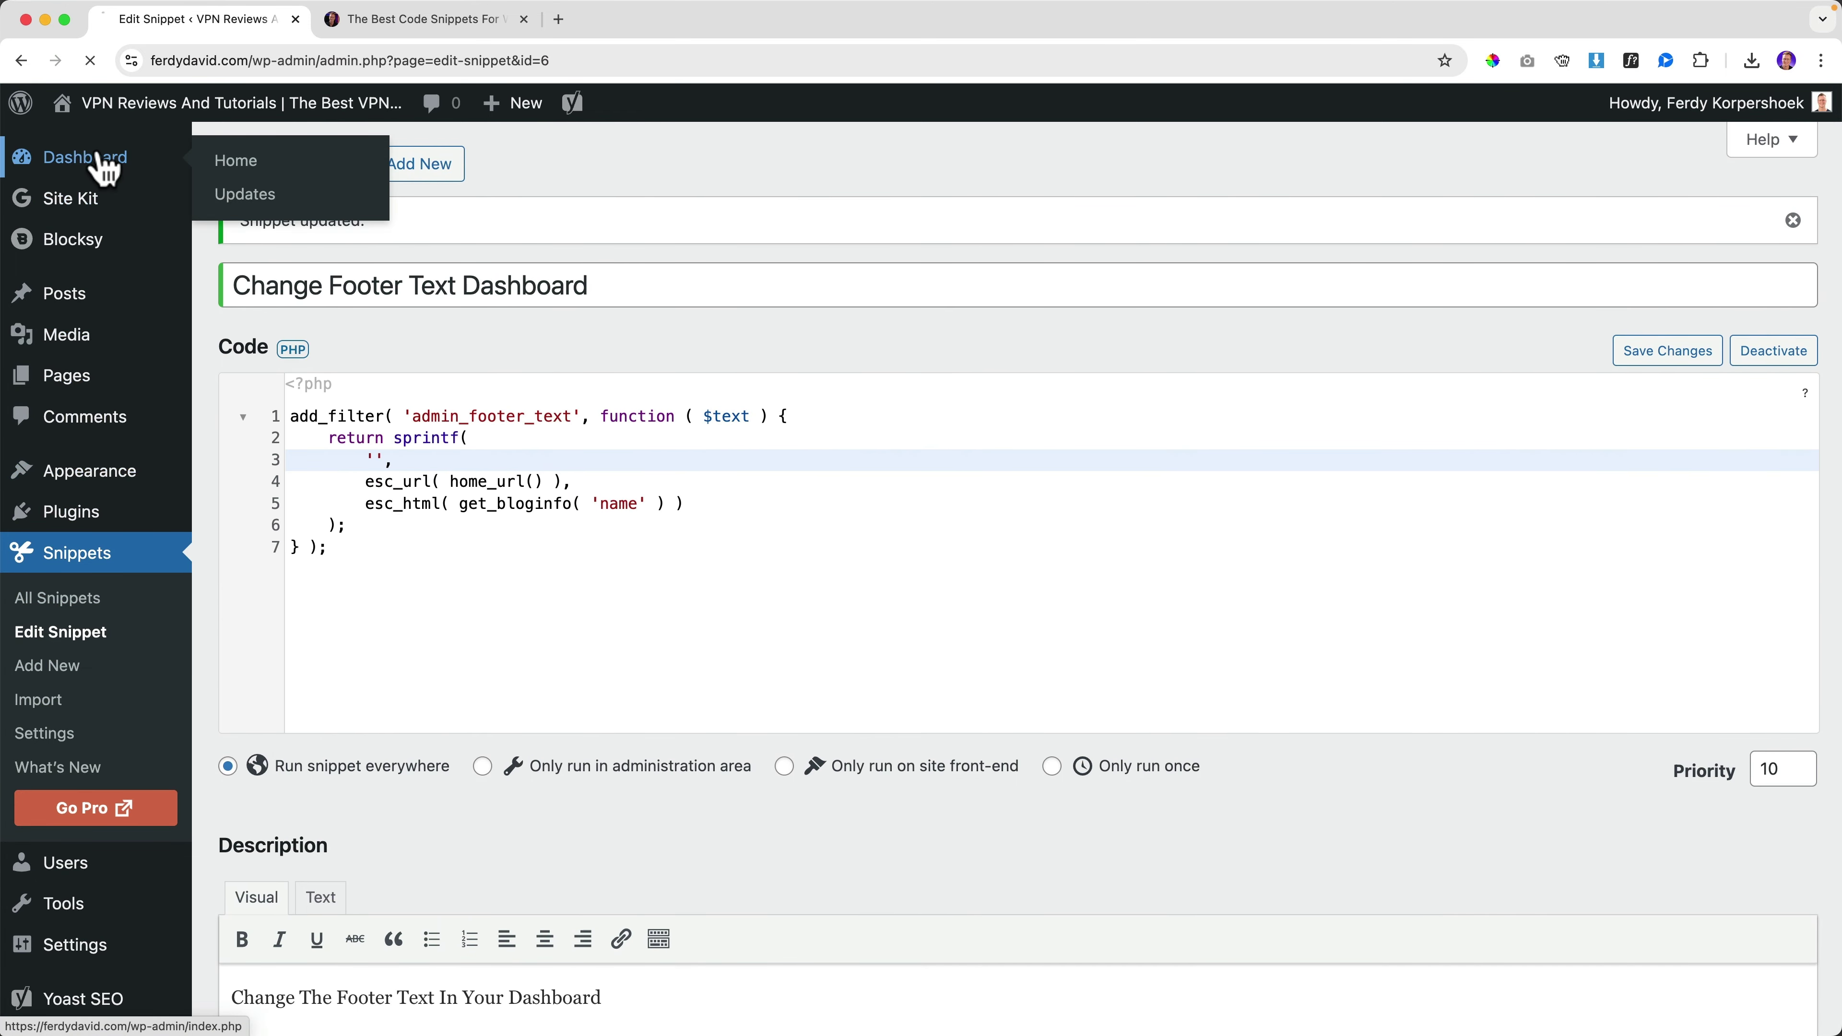
pyautogui.click(109, 157)
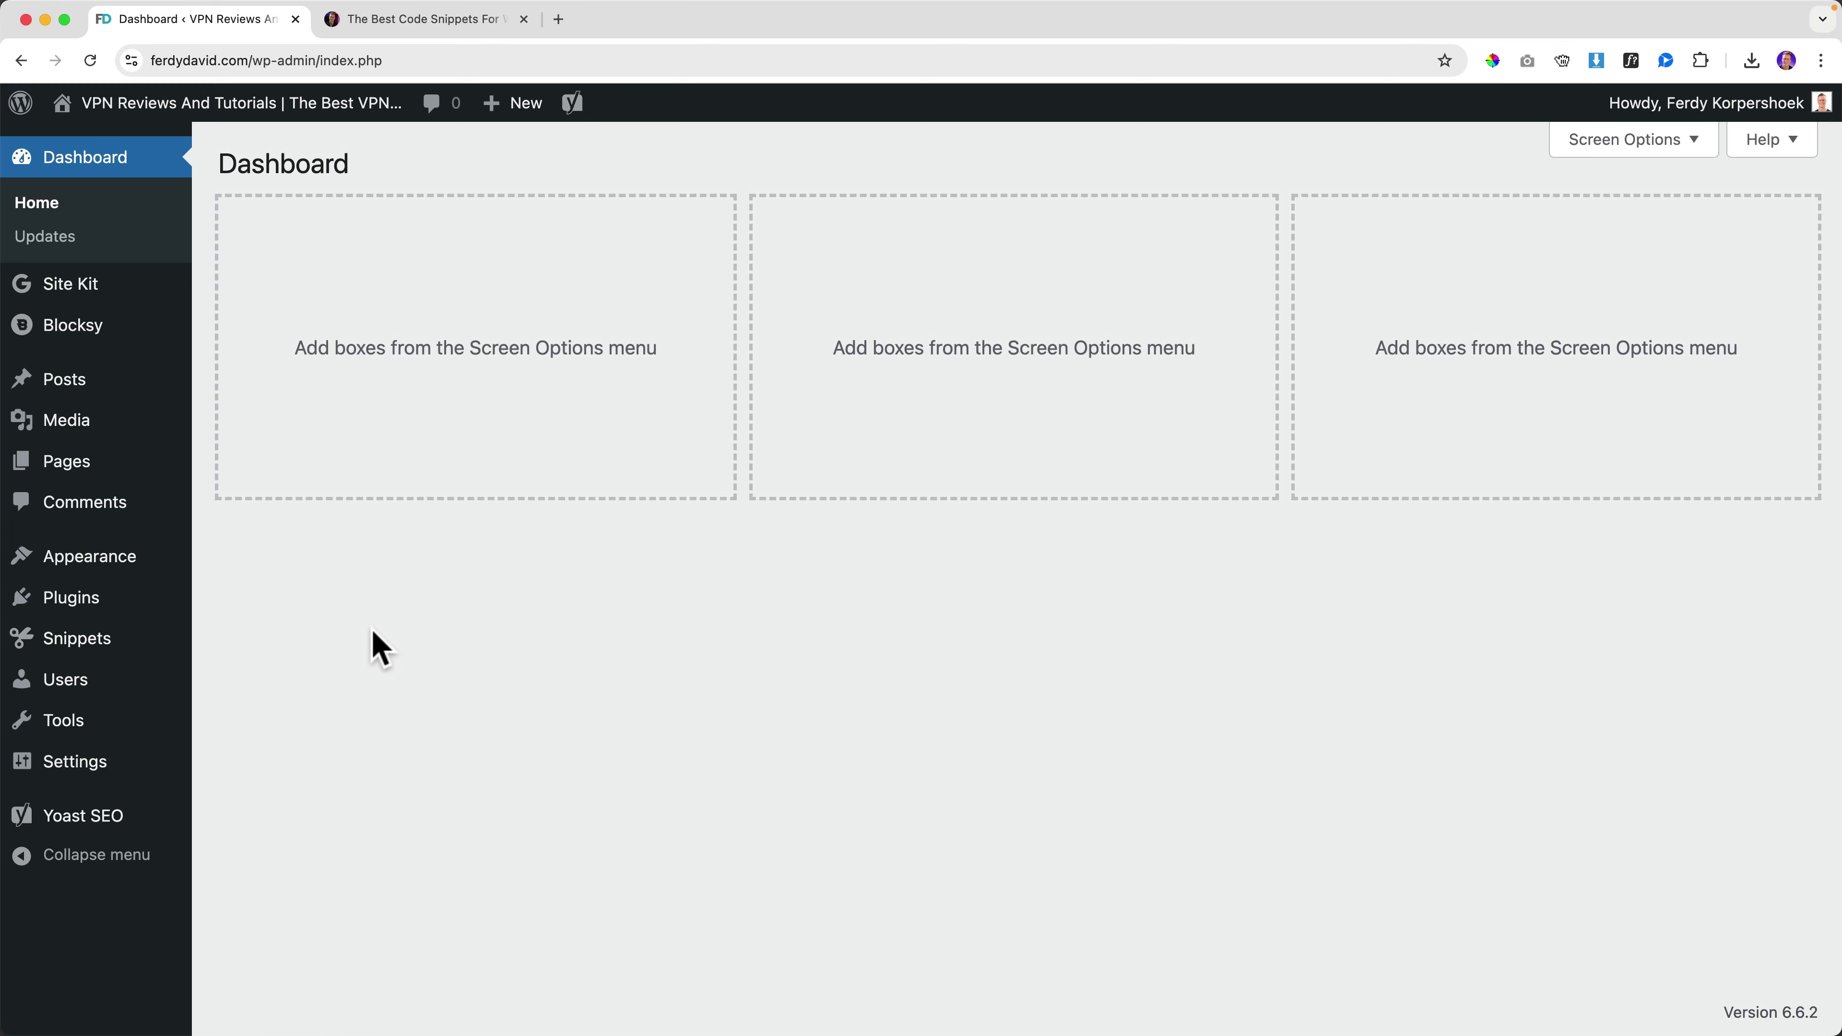
pyautogui.click(90, 385)
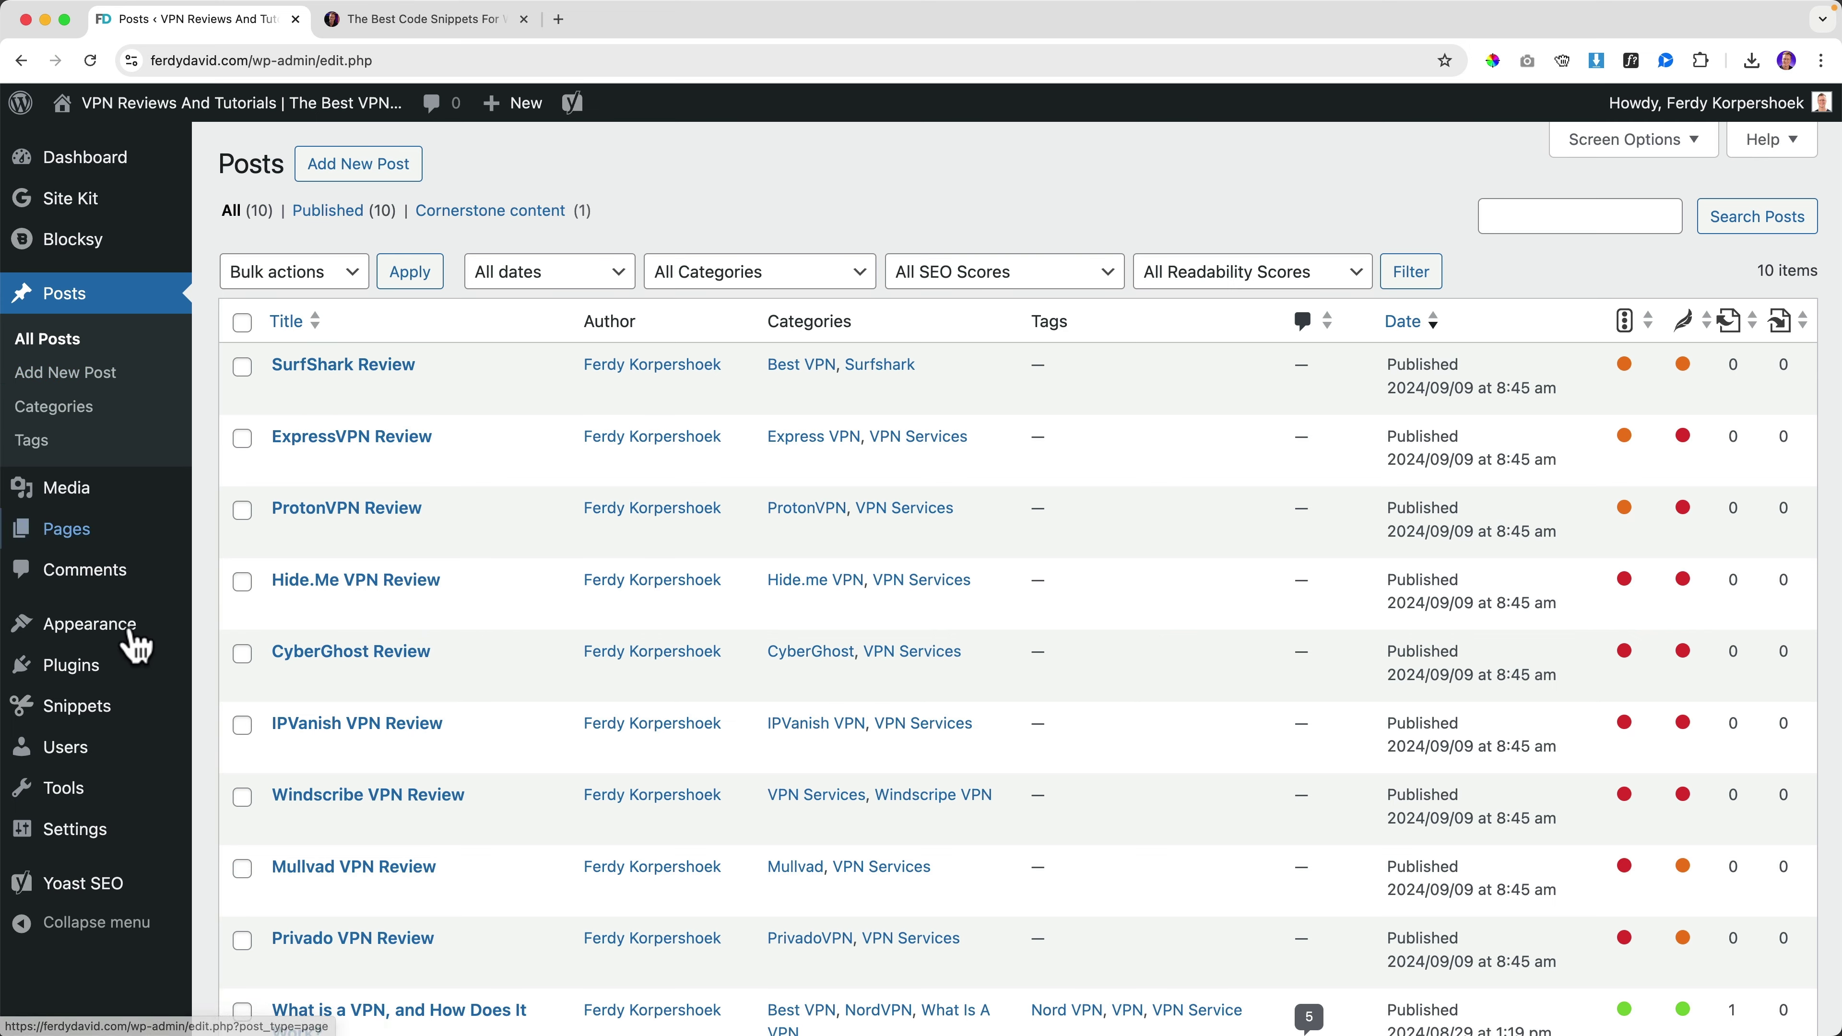
# Step: Search the plugin directory for "duplicate post"
pyautogui.moveTo(92, 675)
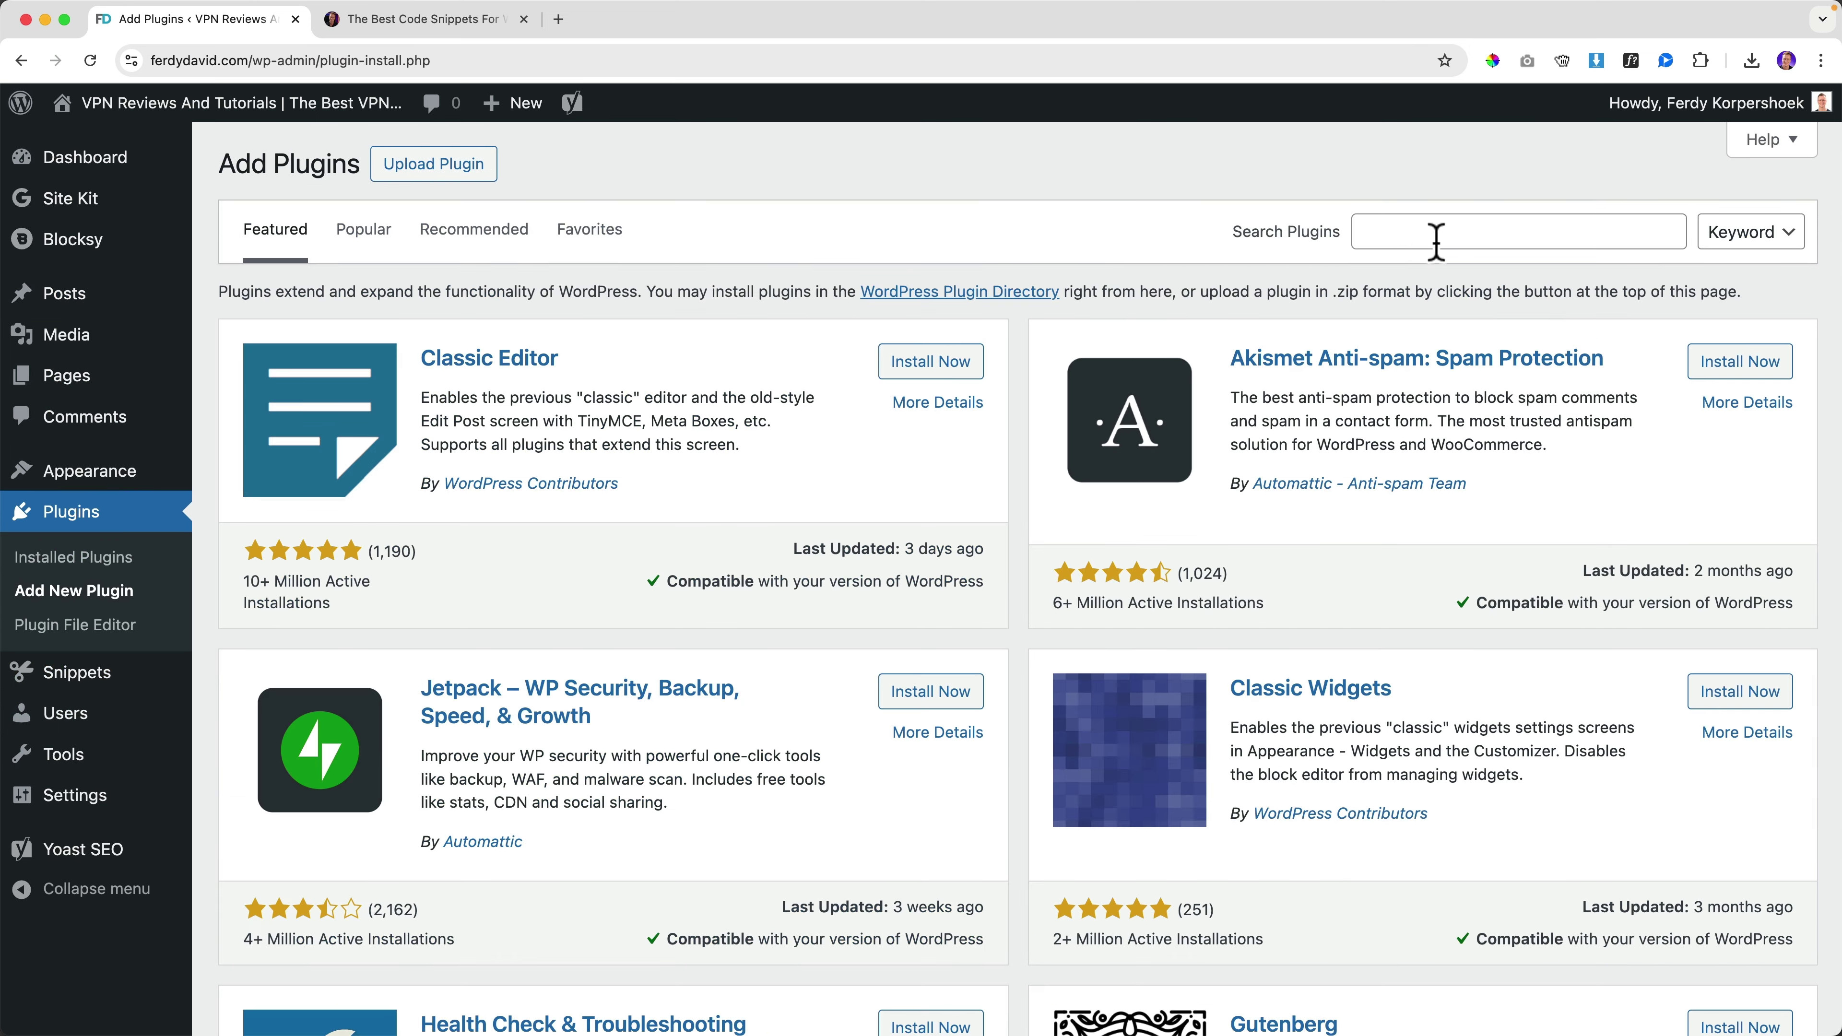
pyautogui.click(1438, 239)
pyautogui.write('d')
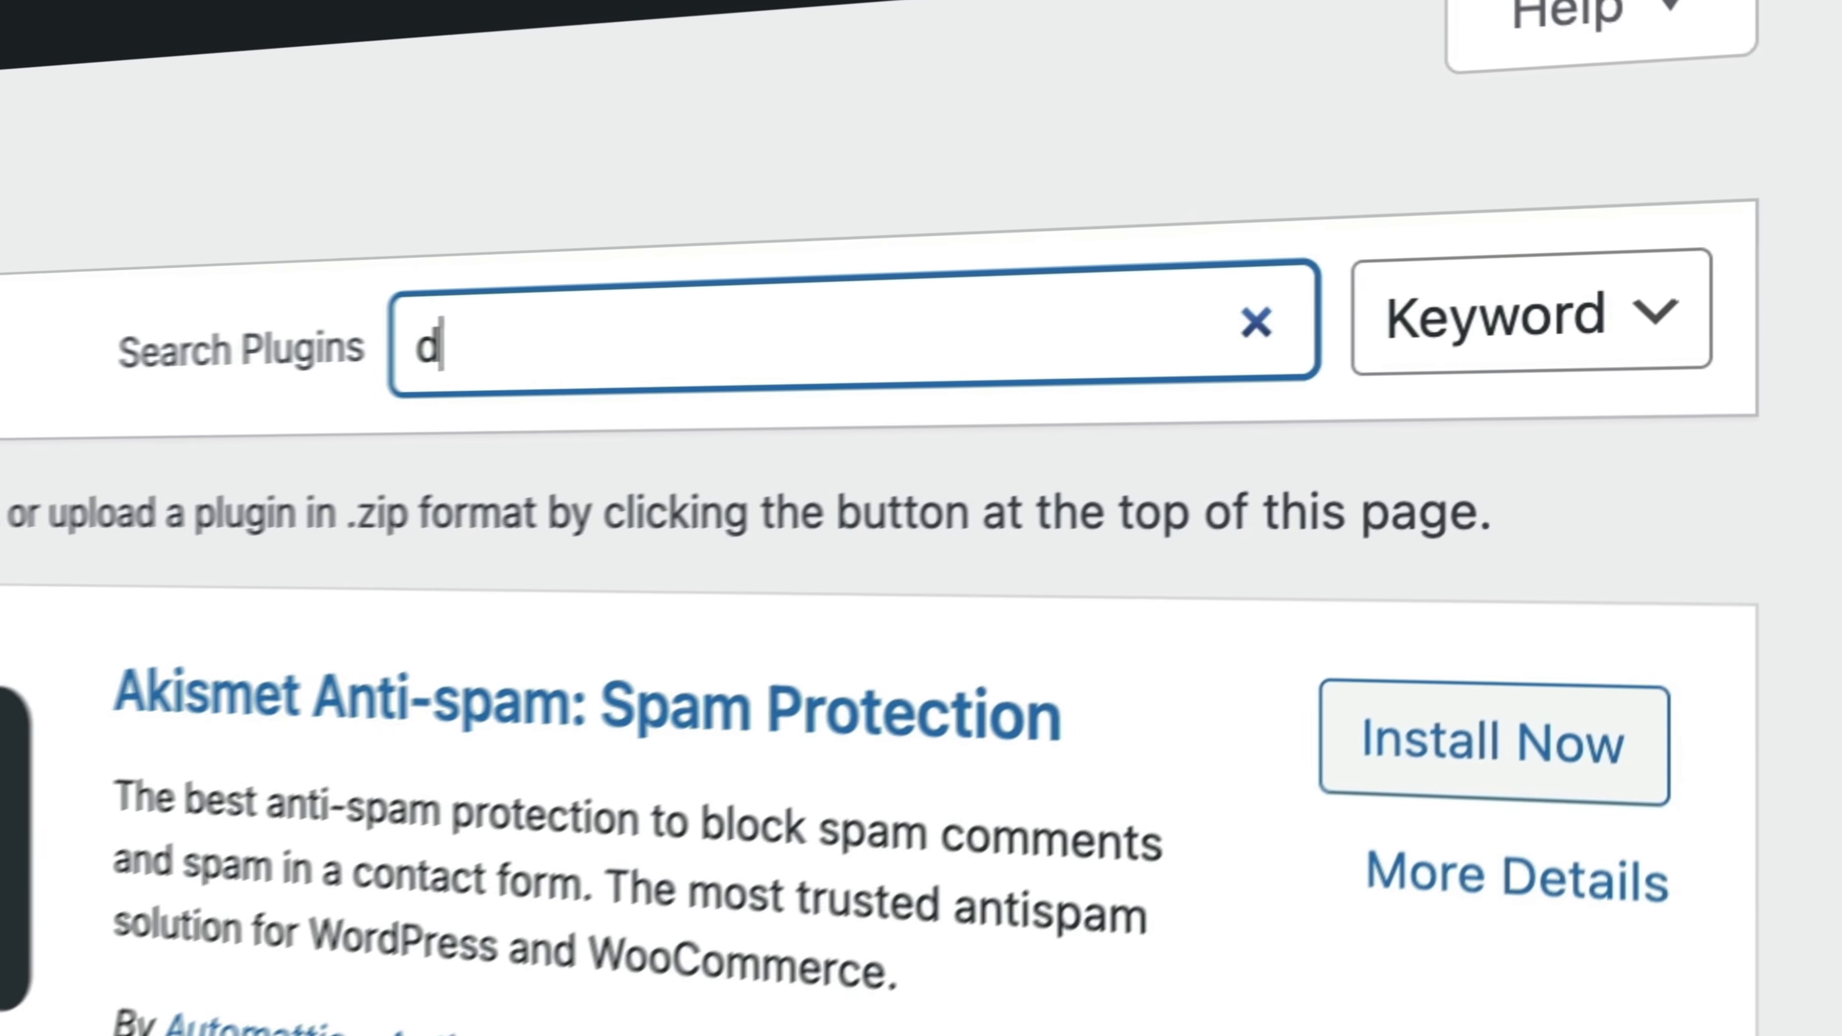
pyautogui.write('uplicate post')
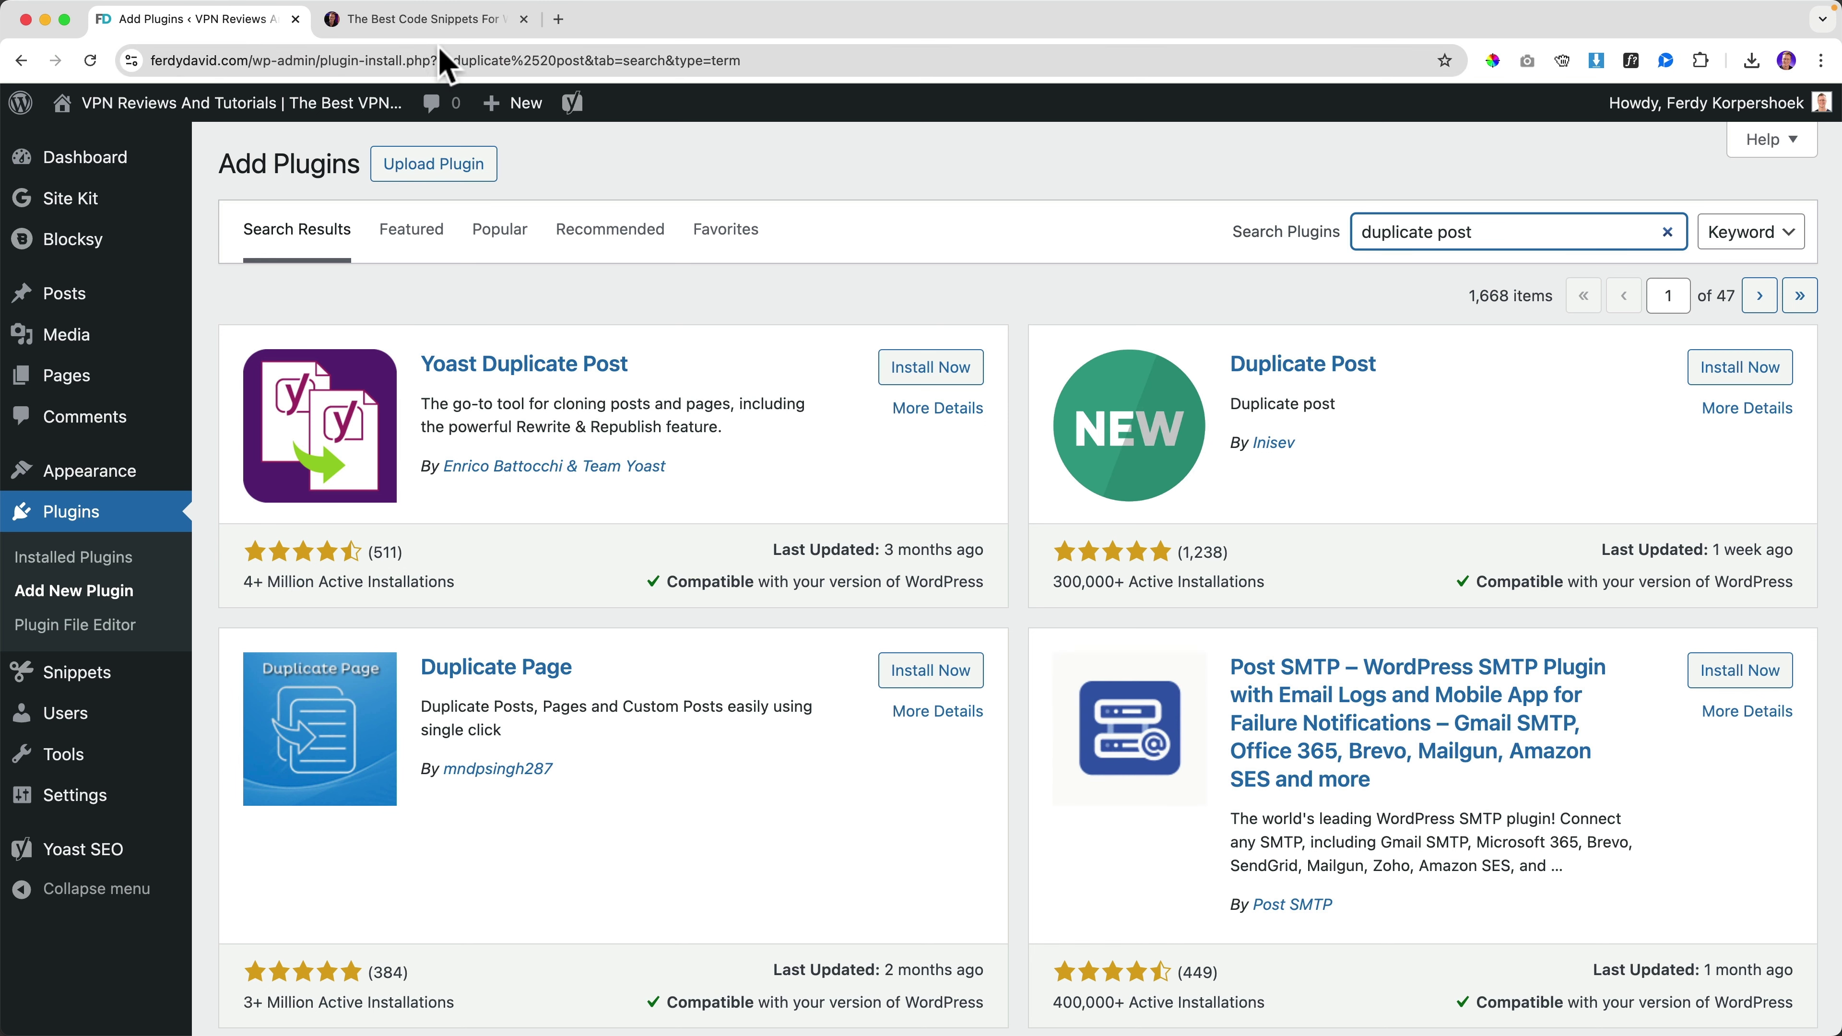
# Step: Copy the complete "Duplicate Posts And Pages" code from the WordPress code snippets article
pyautogui.click(406, 22)
pyautogui.scroll(2, 533, 569)
pyautogui.scroll(15, 532, 569)
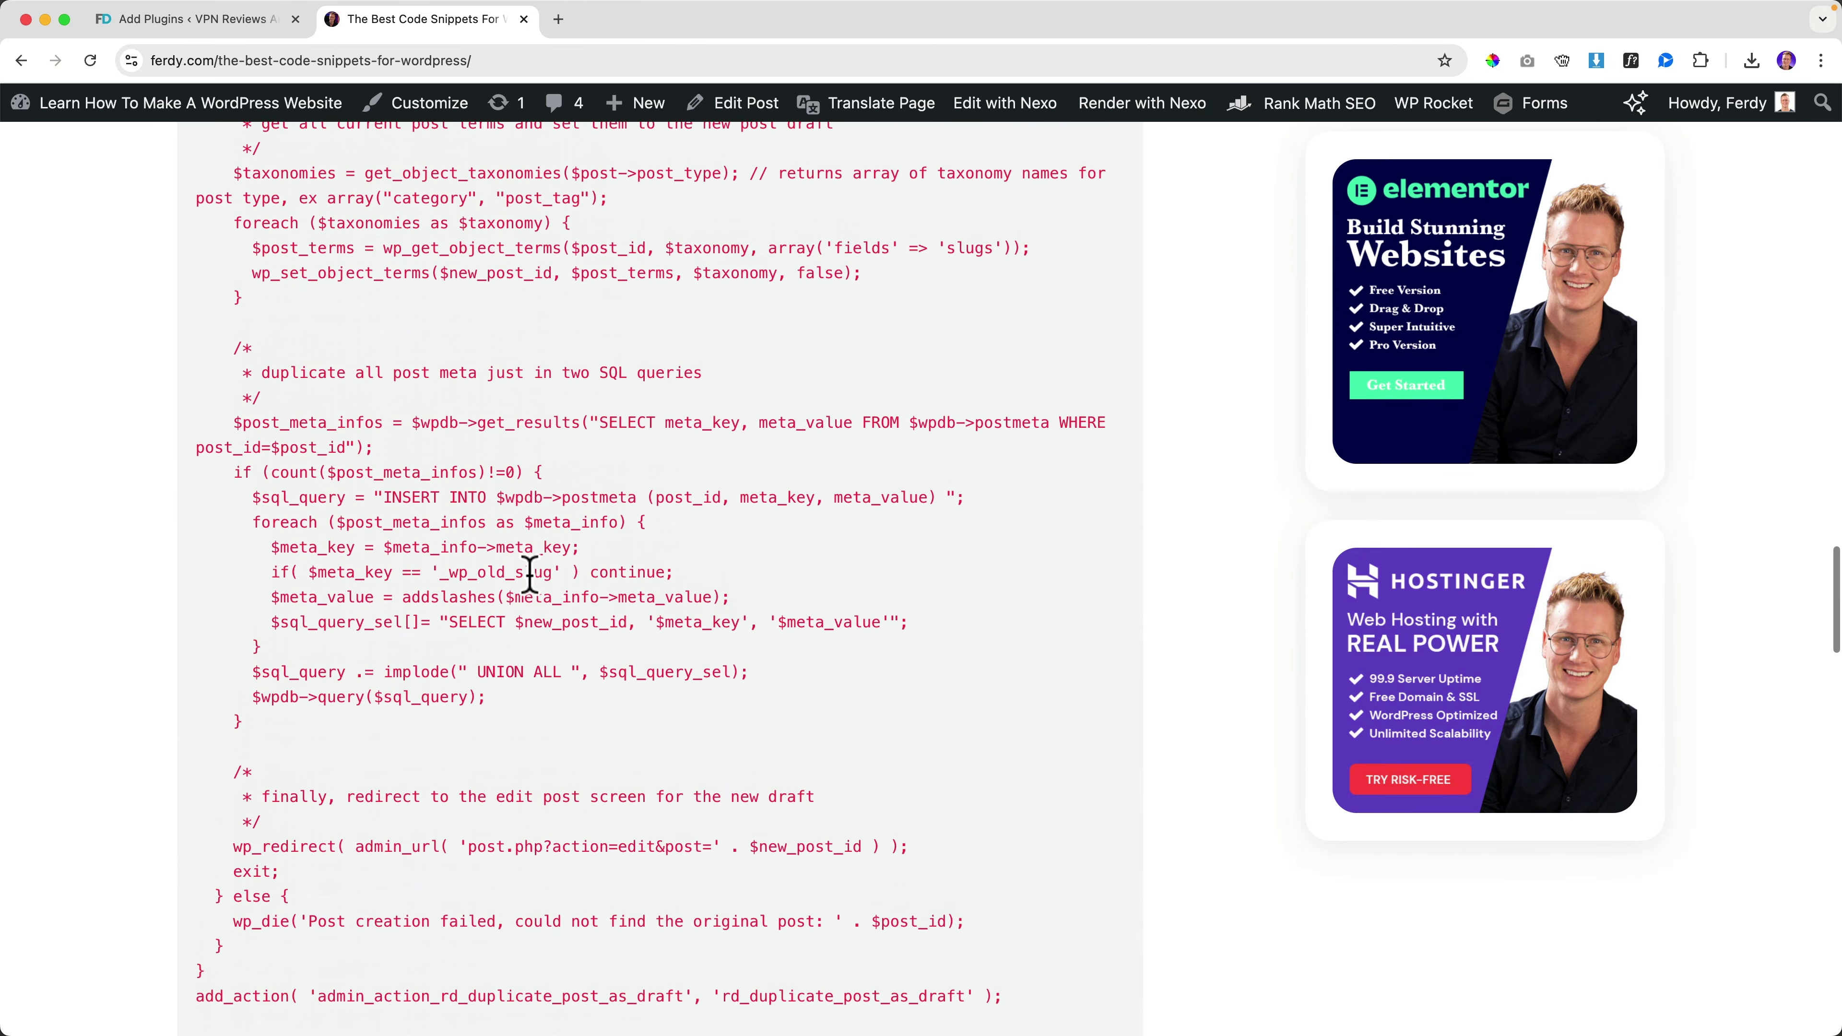
pyautogui.scroll(5, 529, 589)
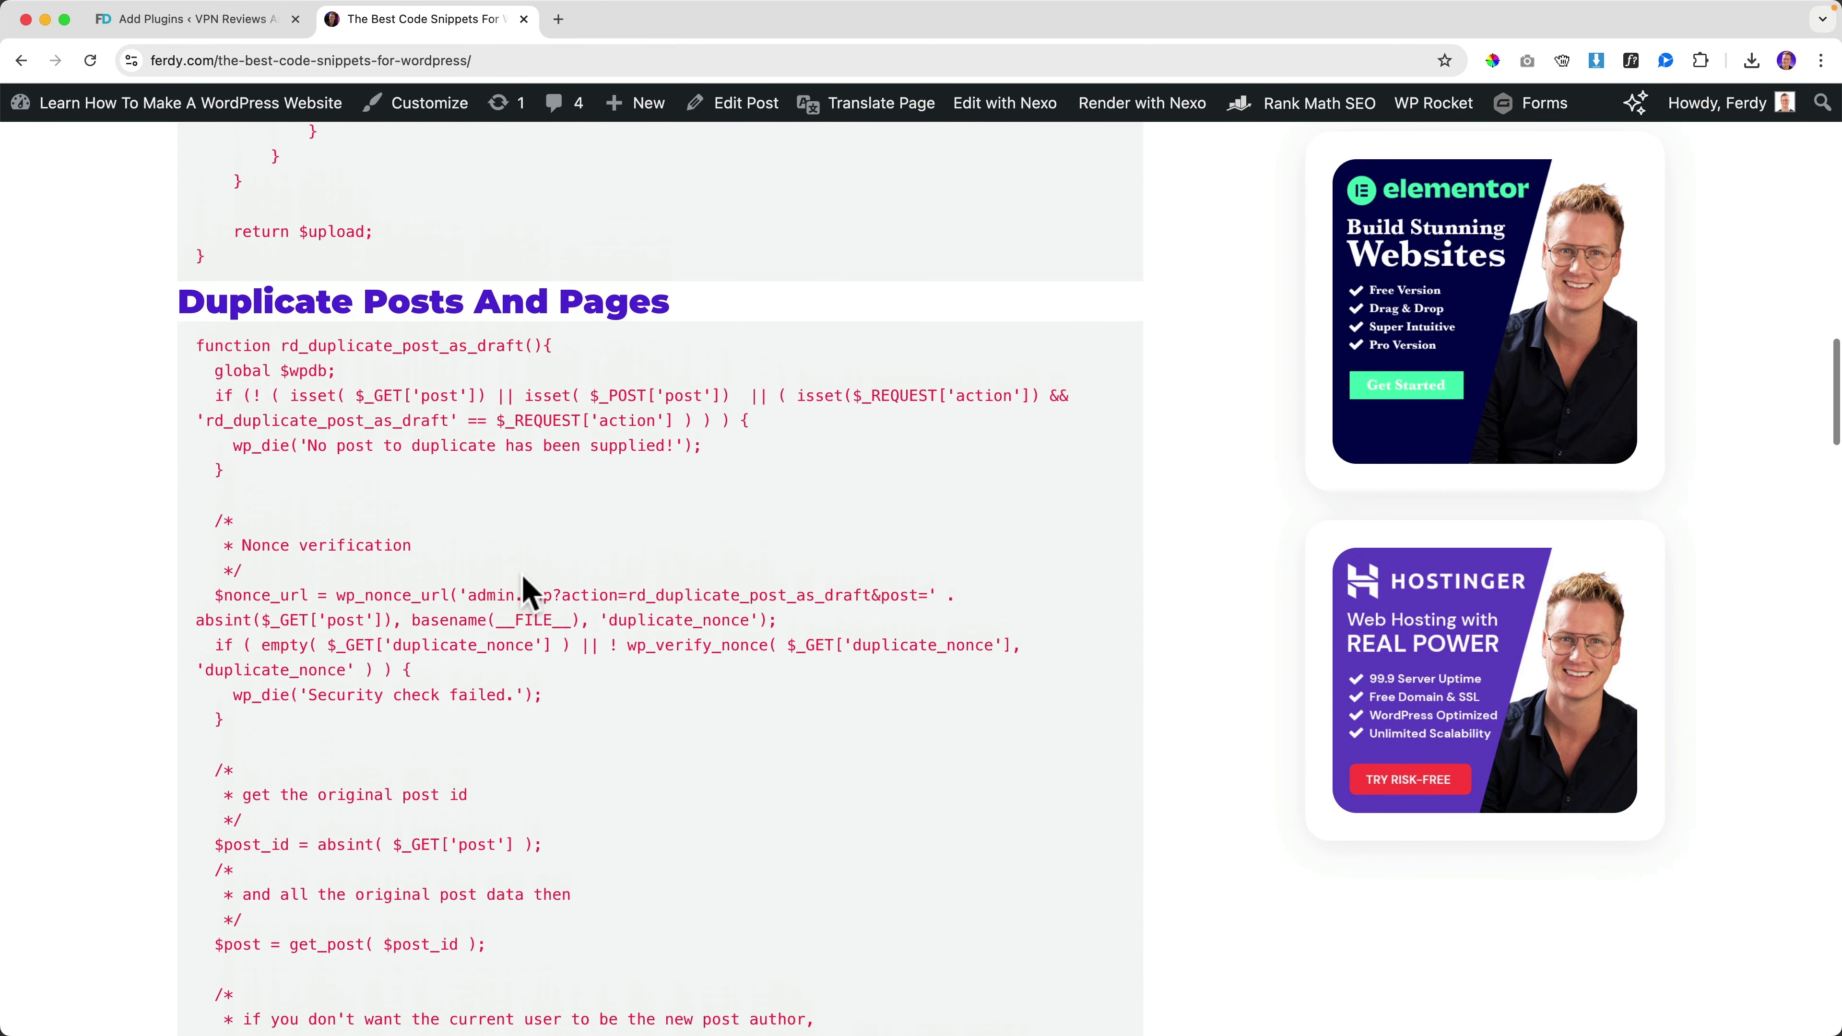
pyautogui.moveTo(194, 362); pyautogui.dragTo(802, 695)
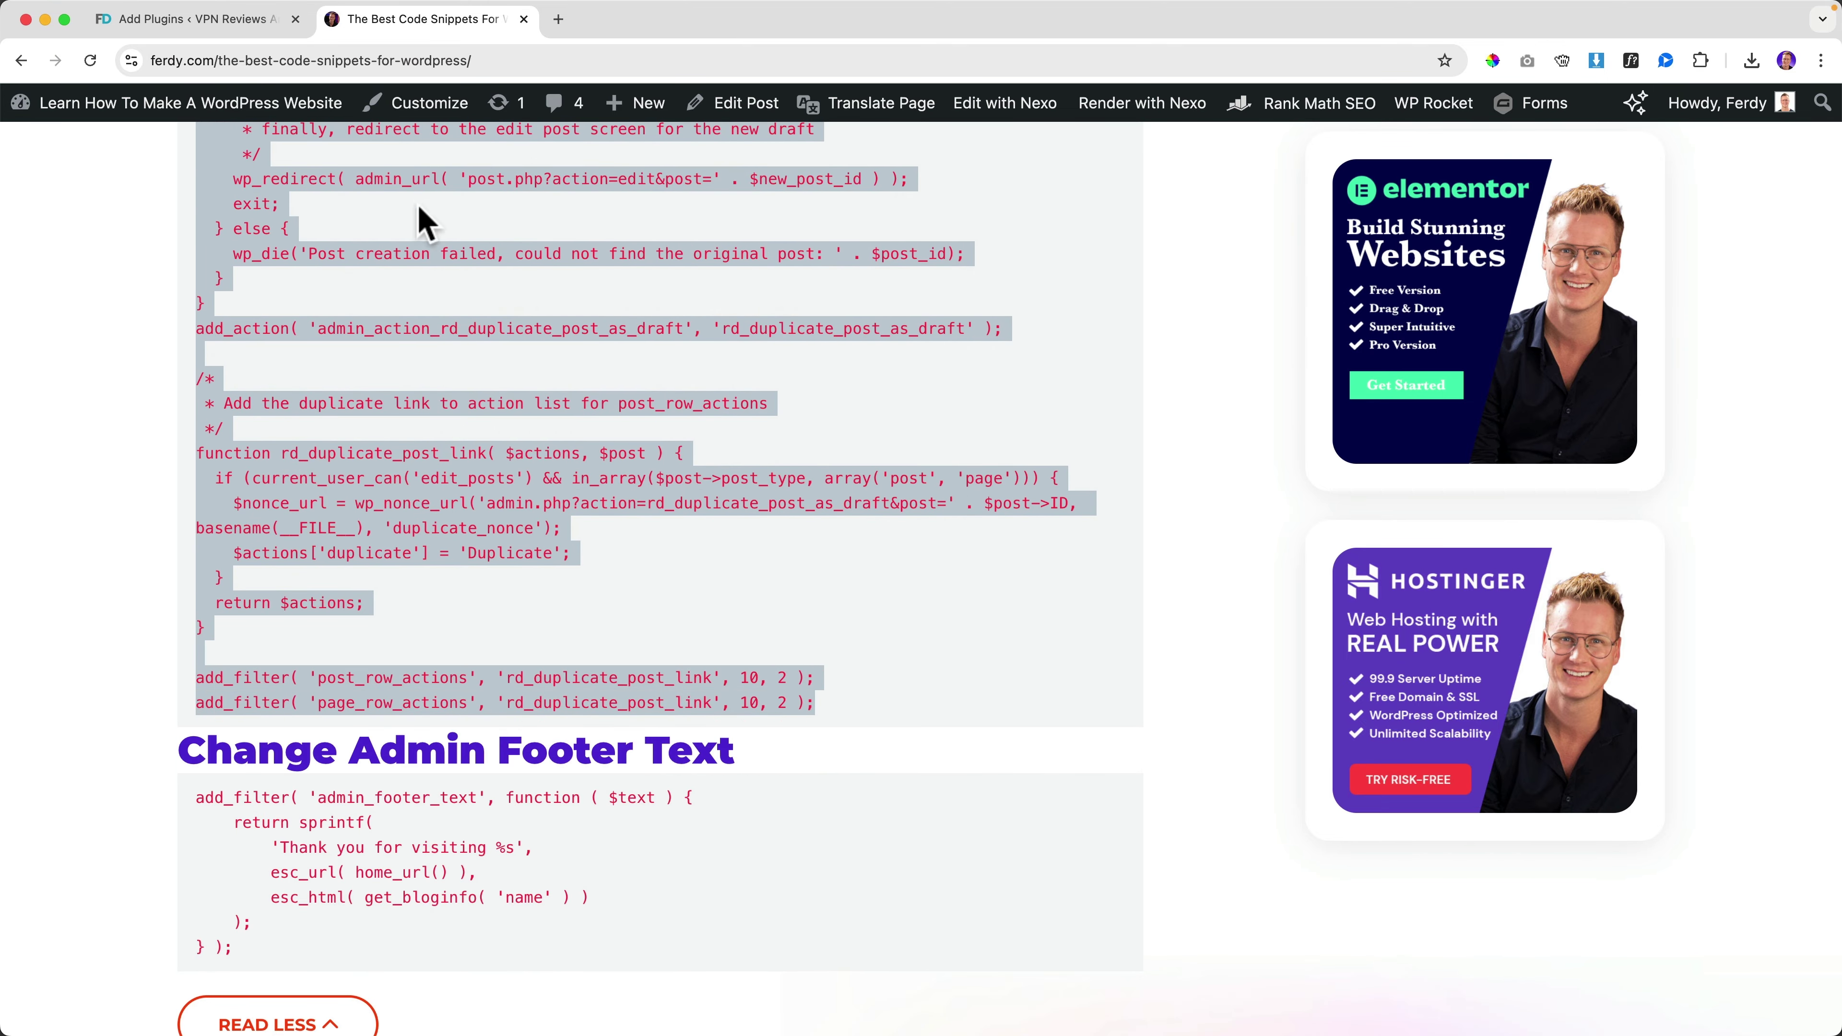
# Step: Create a new snippet titled "Duplacte Posts And Pages" and paste the copied duplication code into its PHP functions code
pyautogui.click(240, 20)
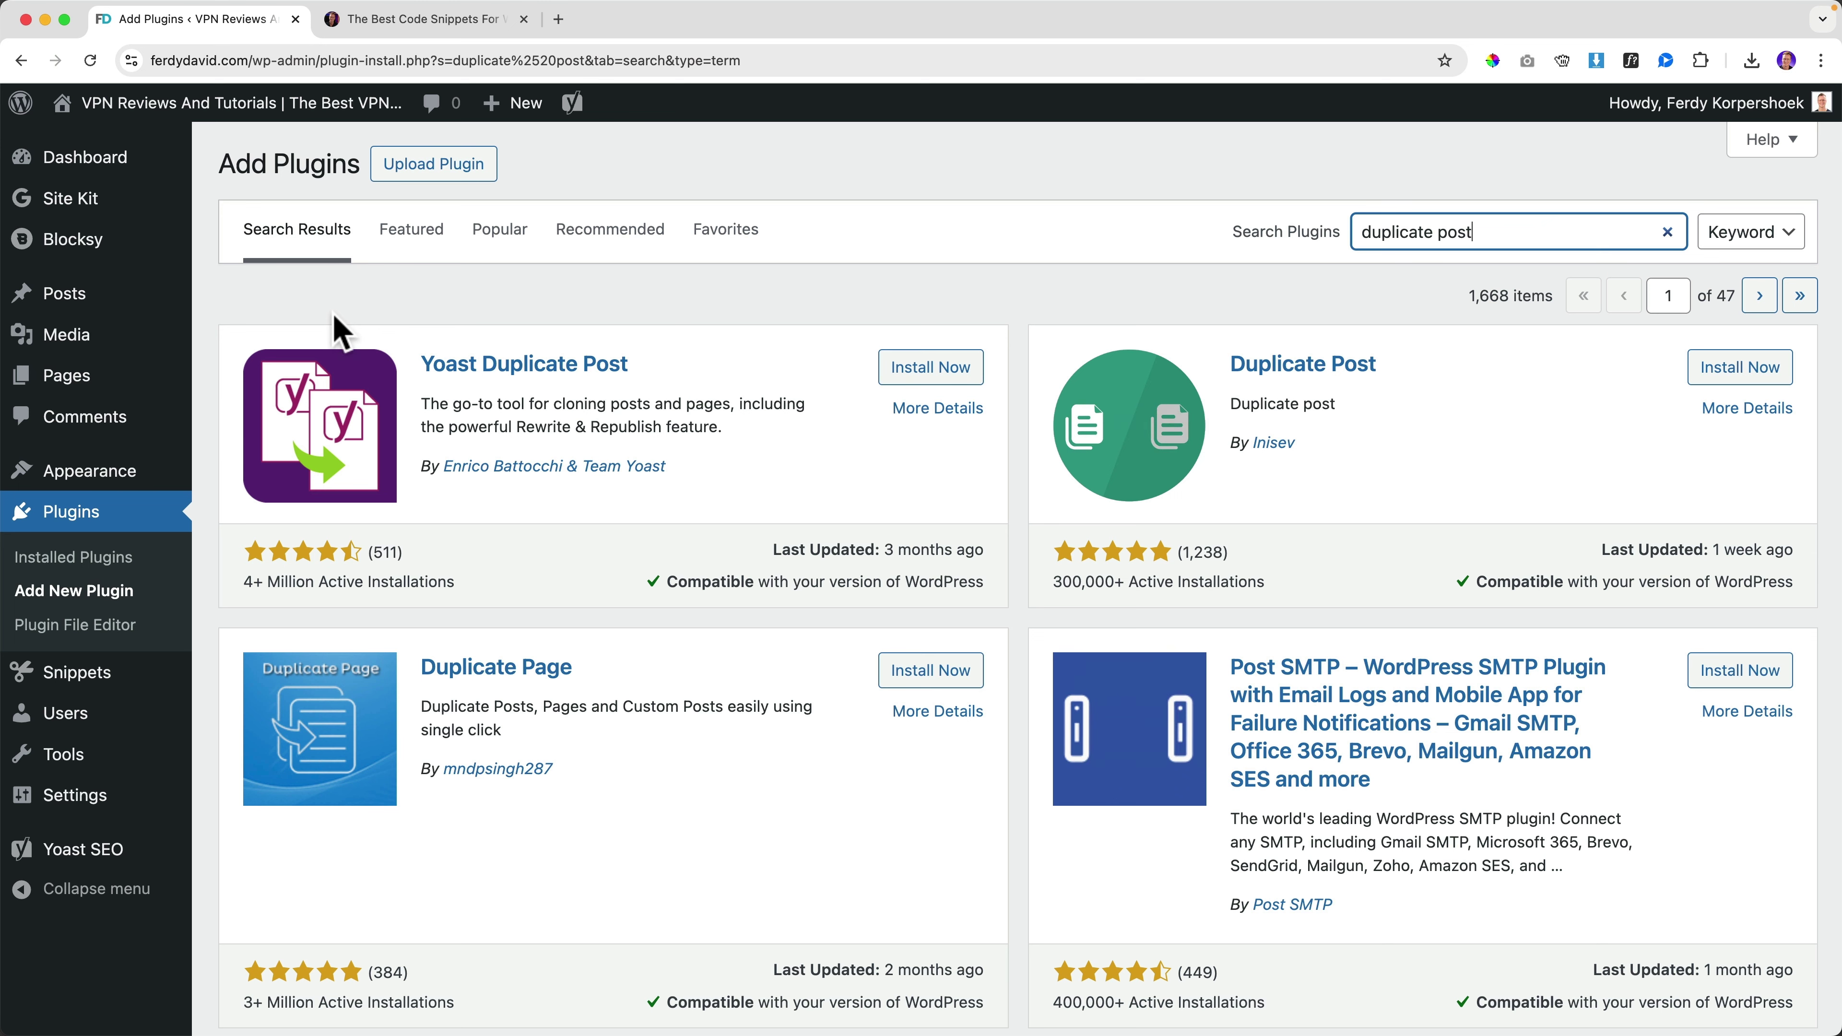
pyautogui.moveTo(95, 682)
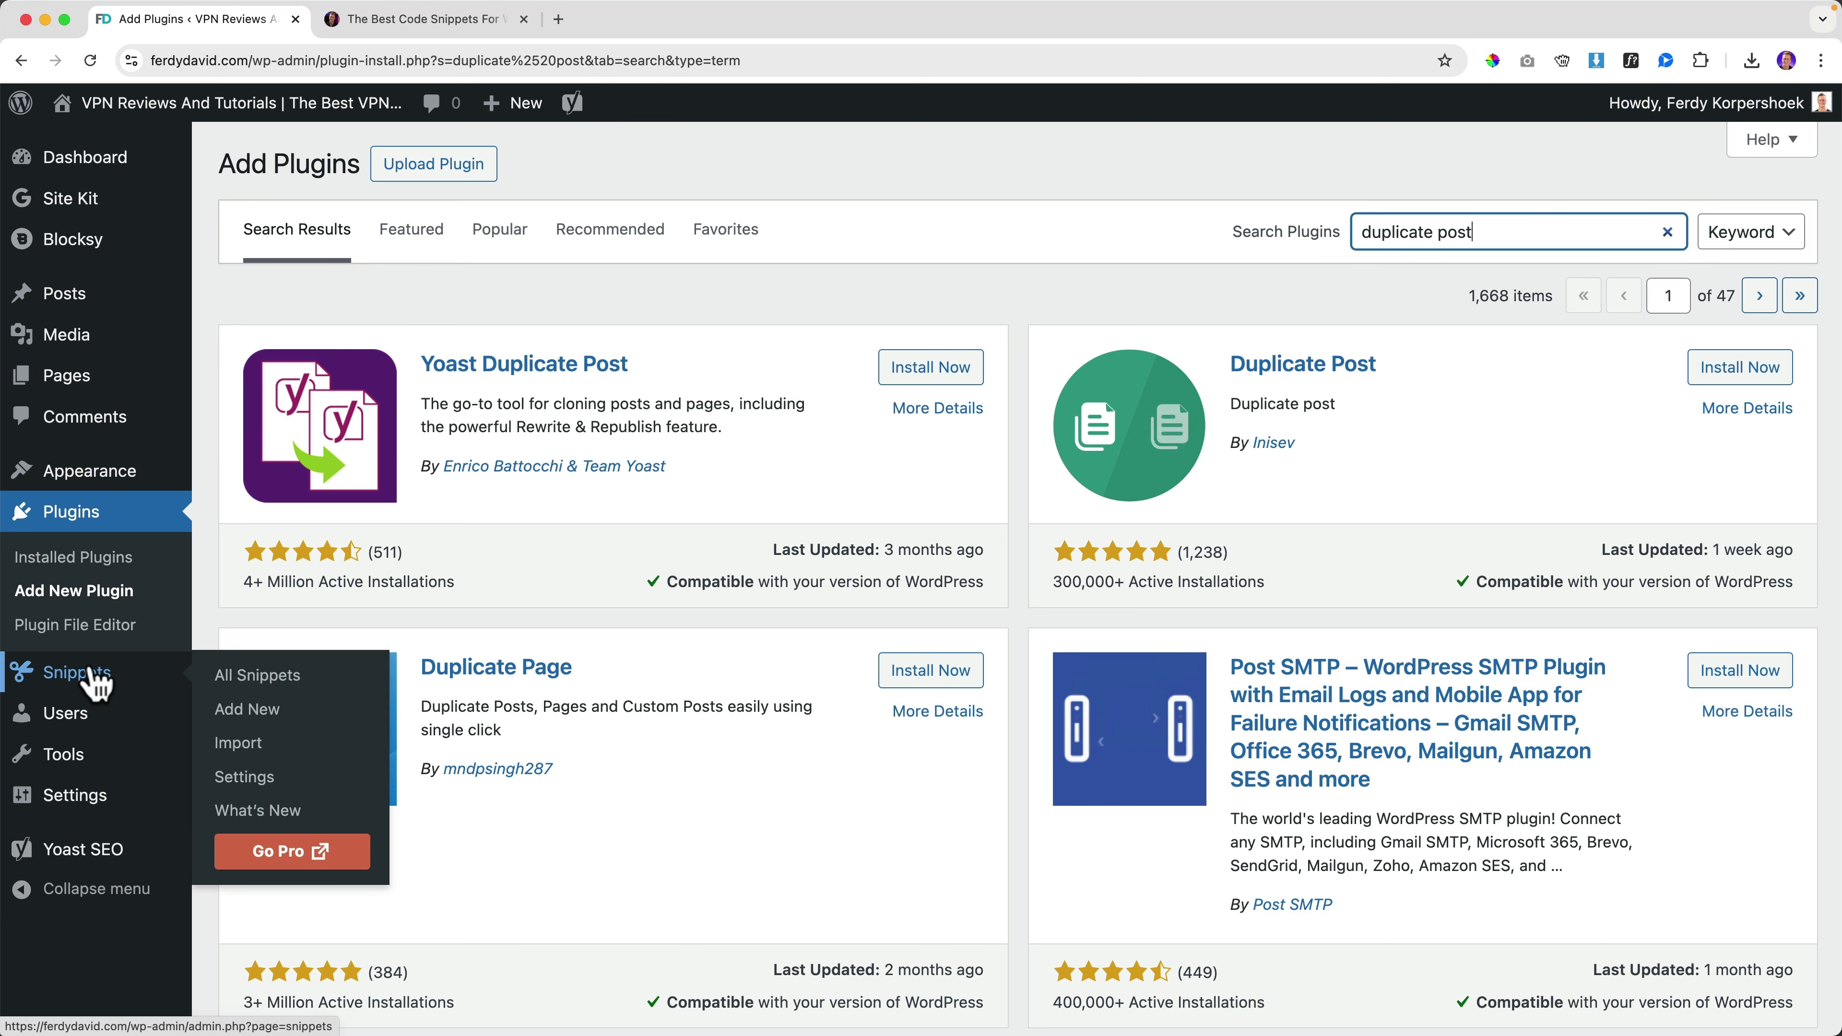
pyautogui.click(247, 709)
pyautogui.click(311, 207)
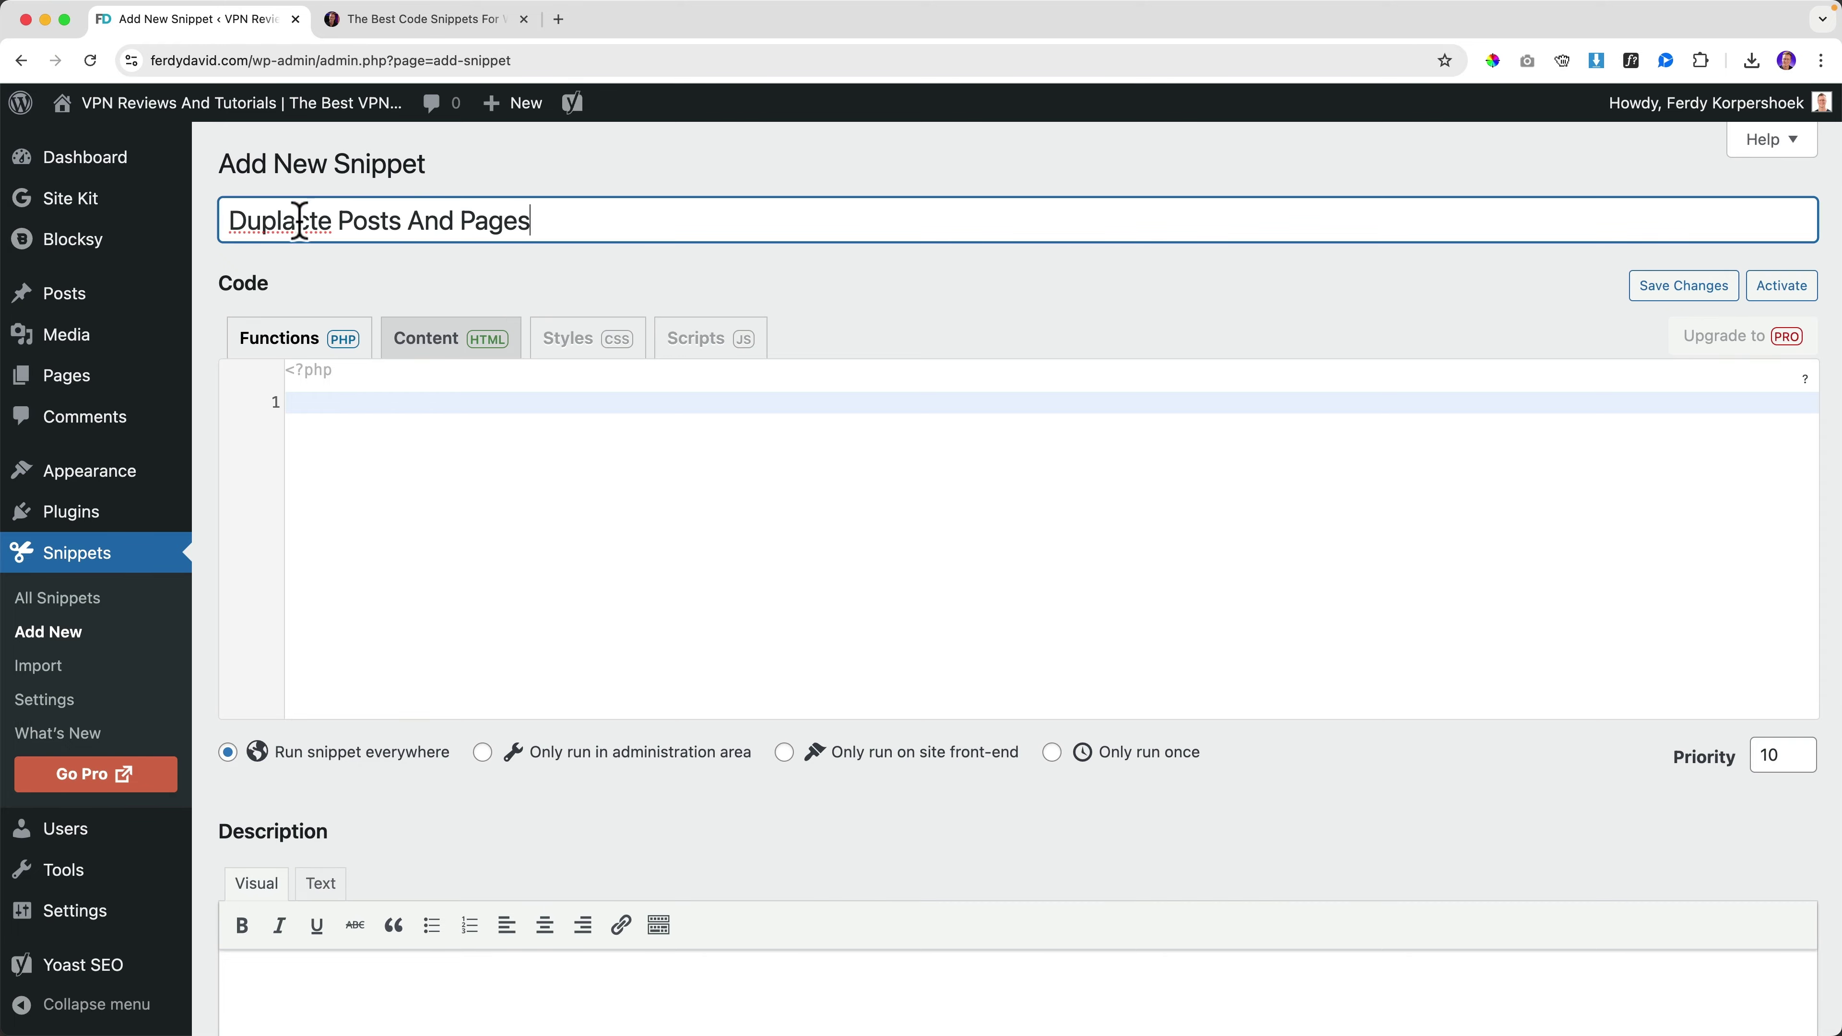
pyautogui.write('Duplacte Posts And Pages')
pyautogui.click(470, 423)
pyautogui.press('super+v')
pyautogui.scroll(15, 479, 436)
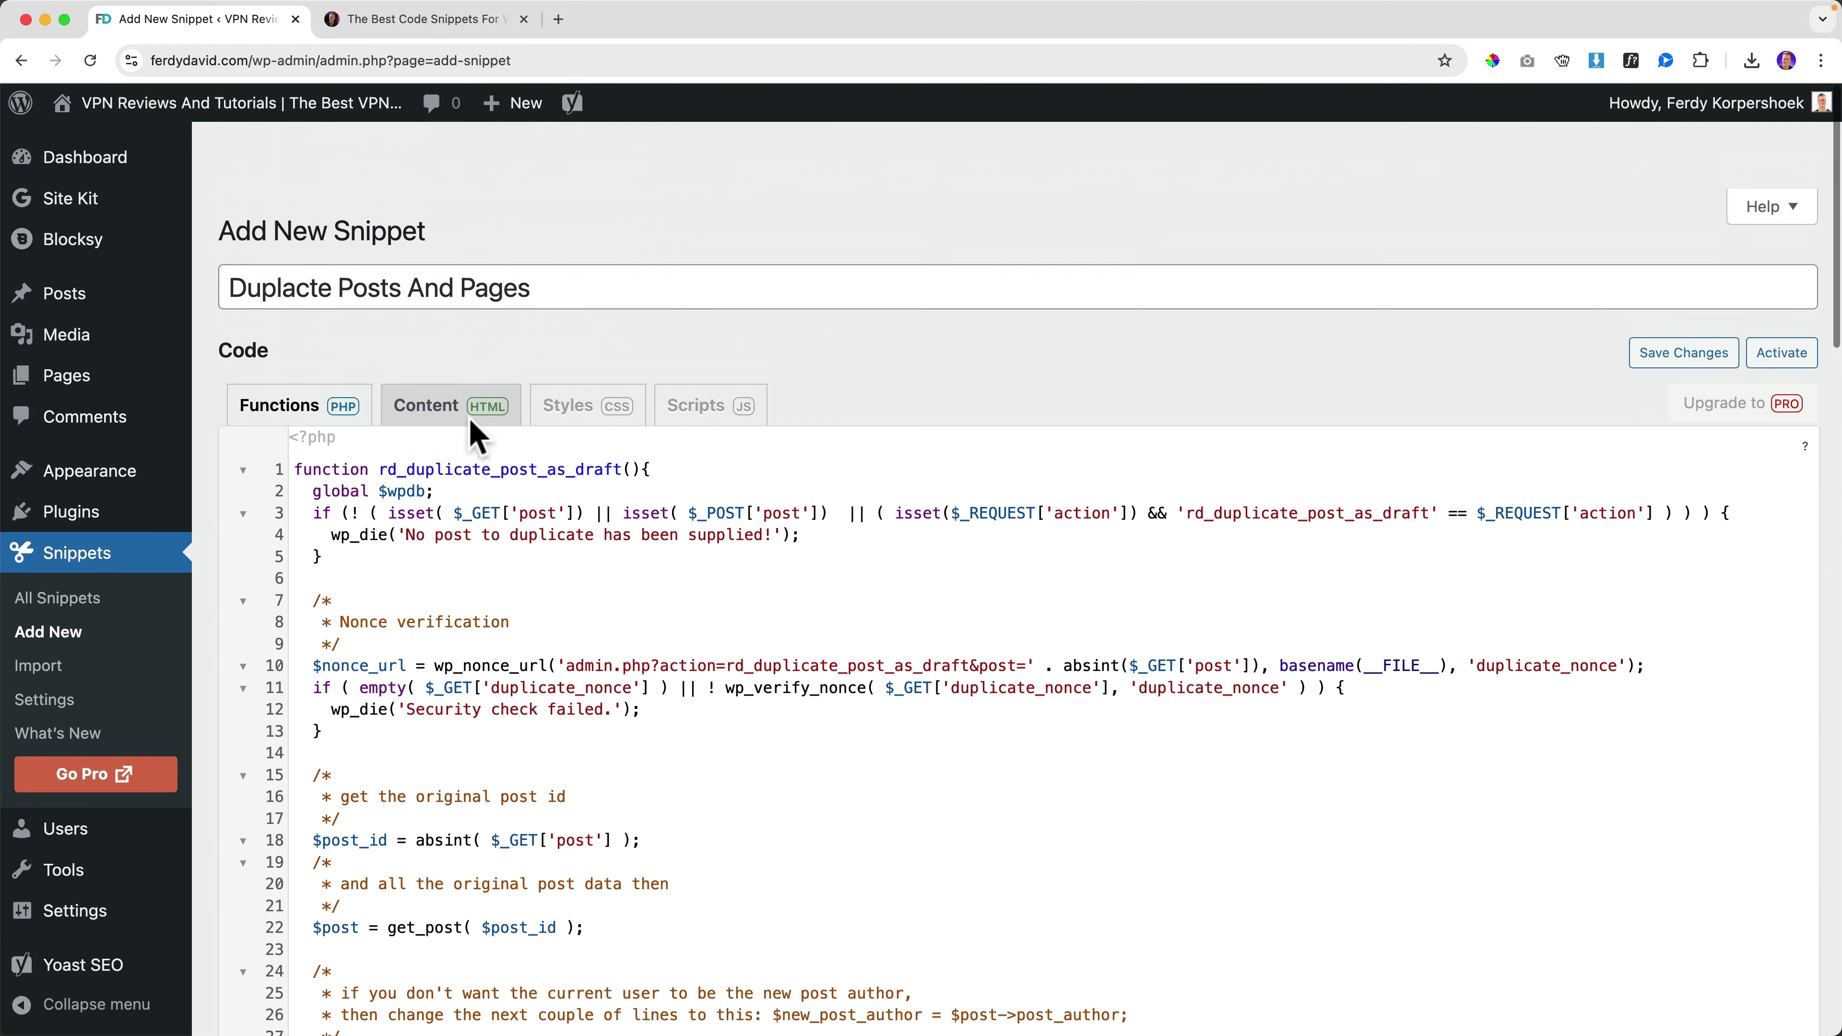
# Step: Describe the snippet as "Let's You Duplicates Posts And Pages", then save and activate it
pyautogui.scroll(-1, 290, 363)
pyautogui.scroll(-10, 374, 450)
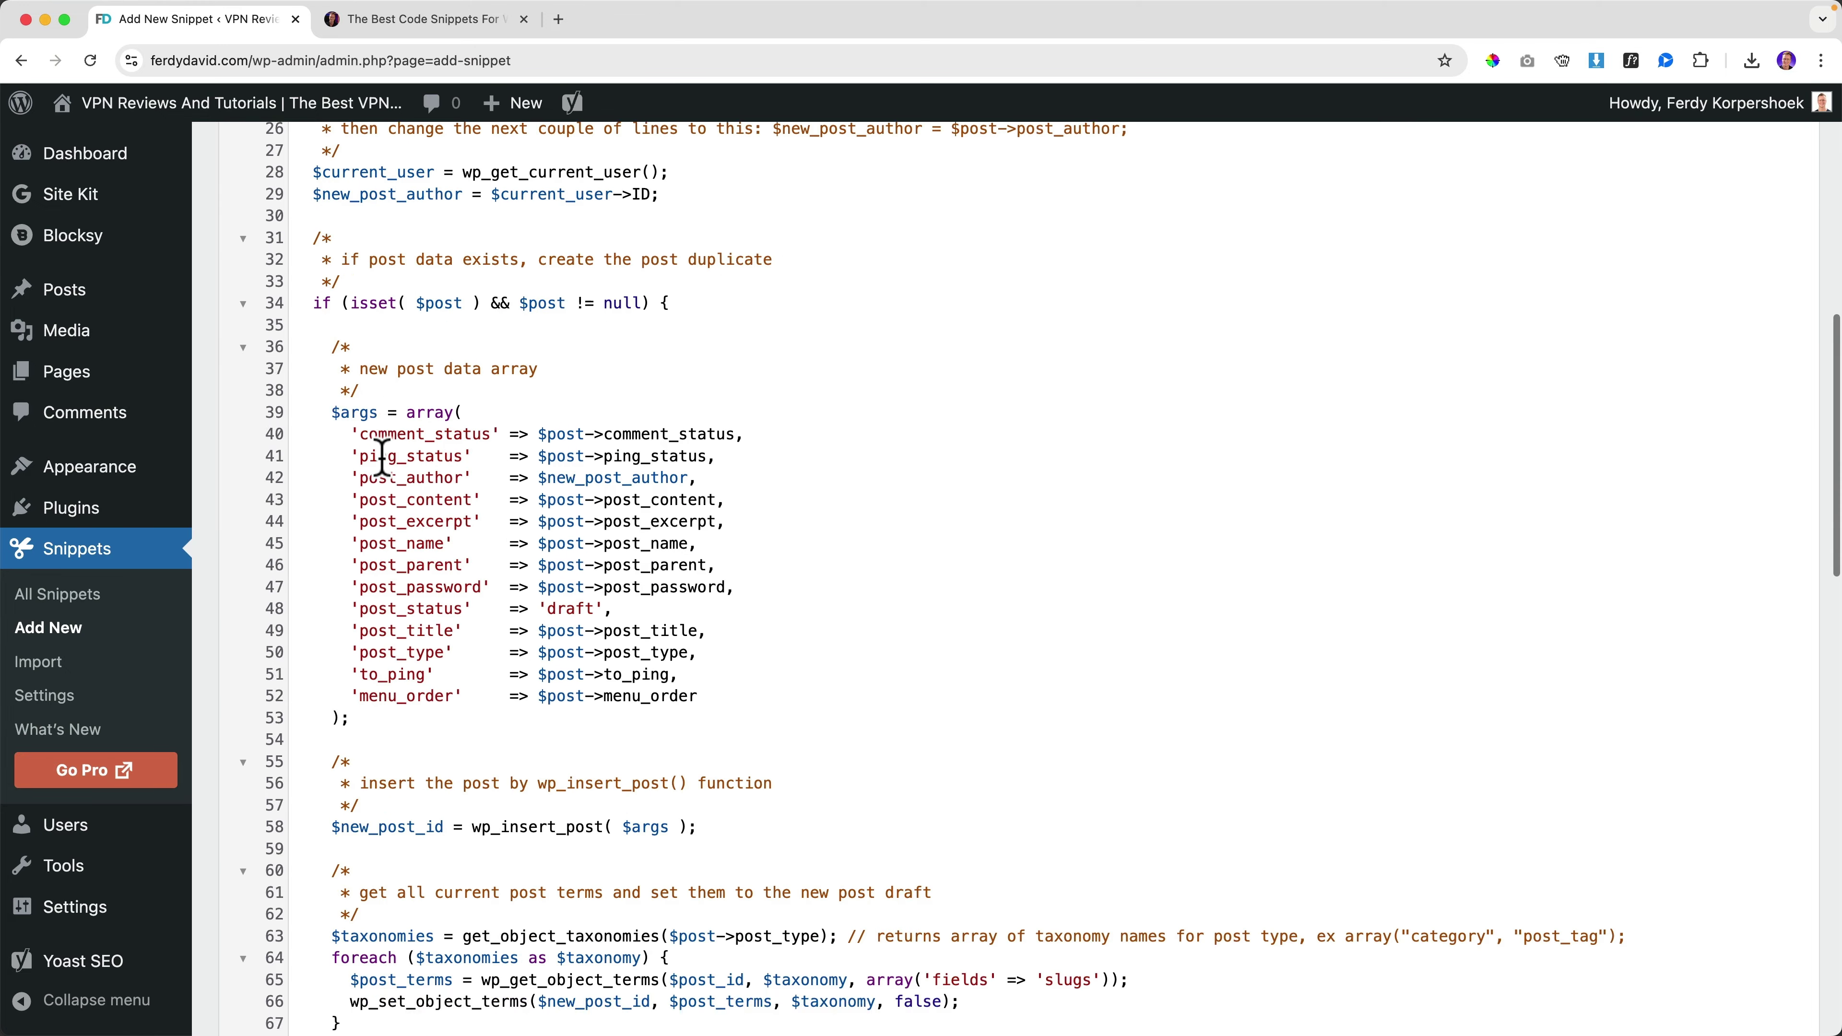
pyautogui.scroll(-15, 382, 457)
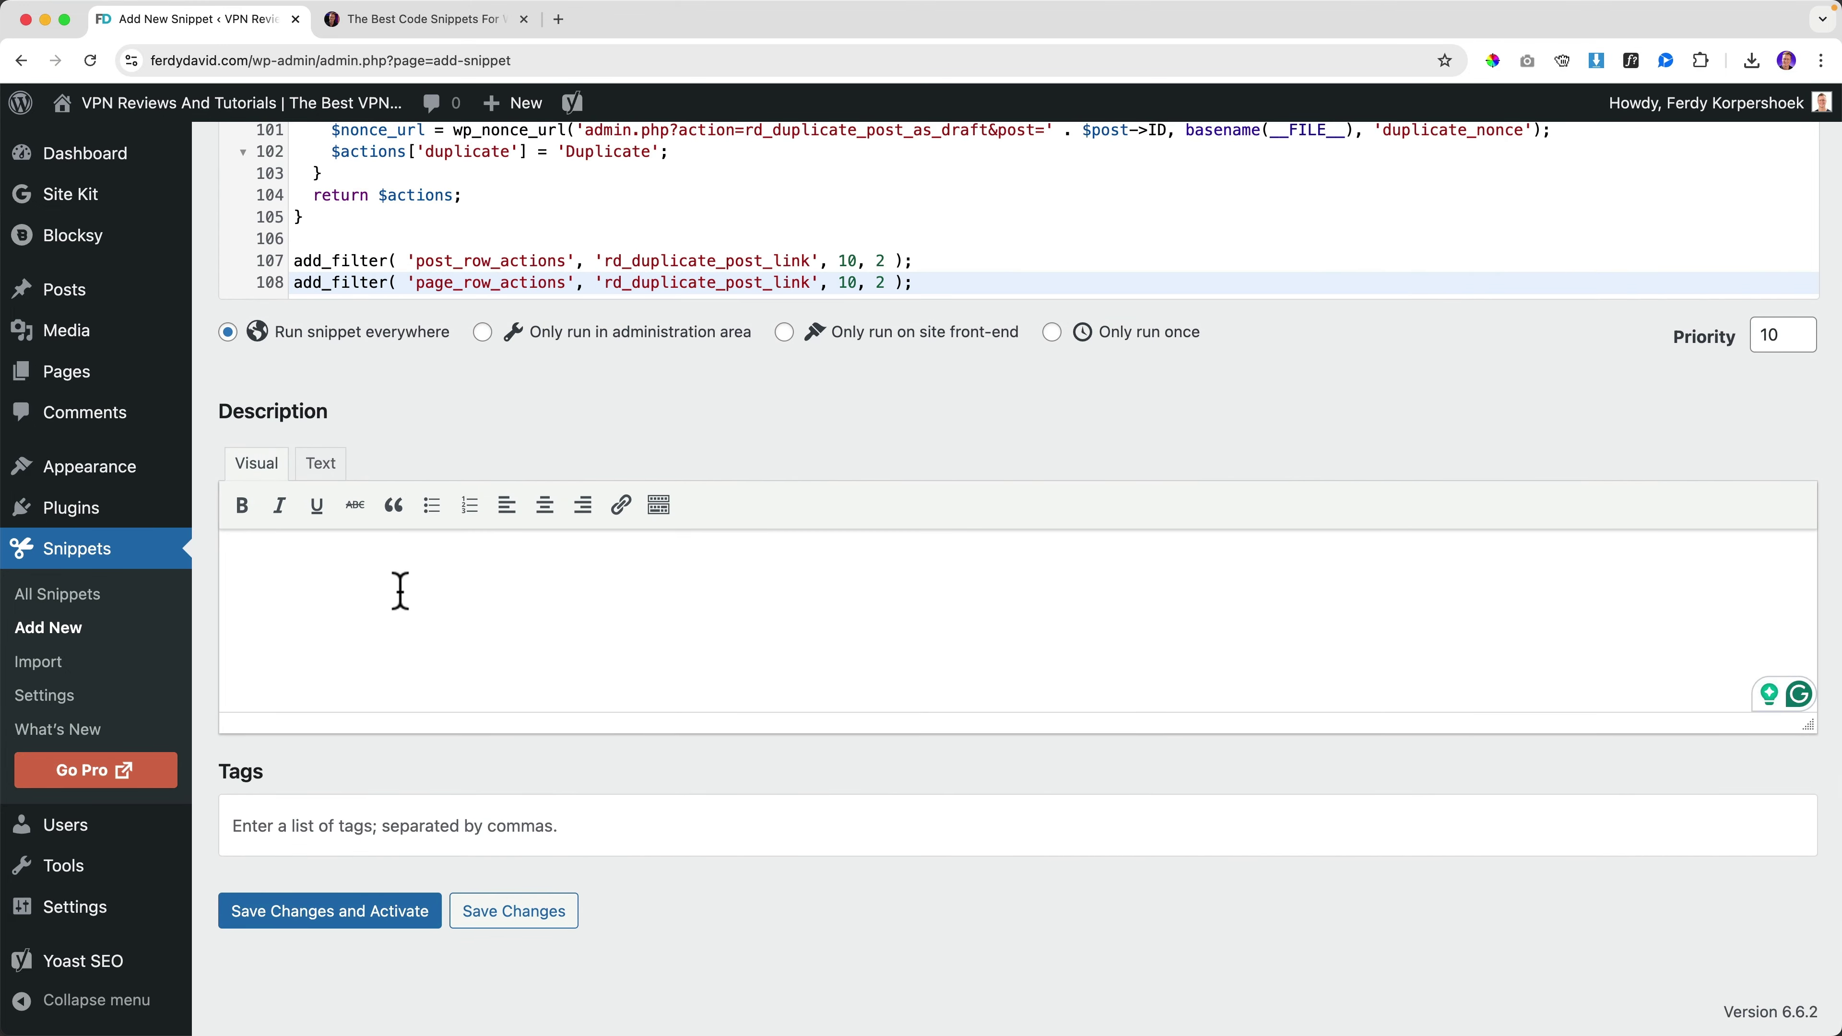
pyautogui.click(329, 929)
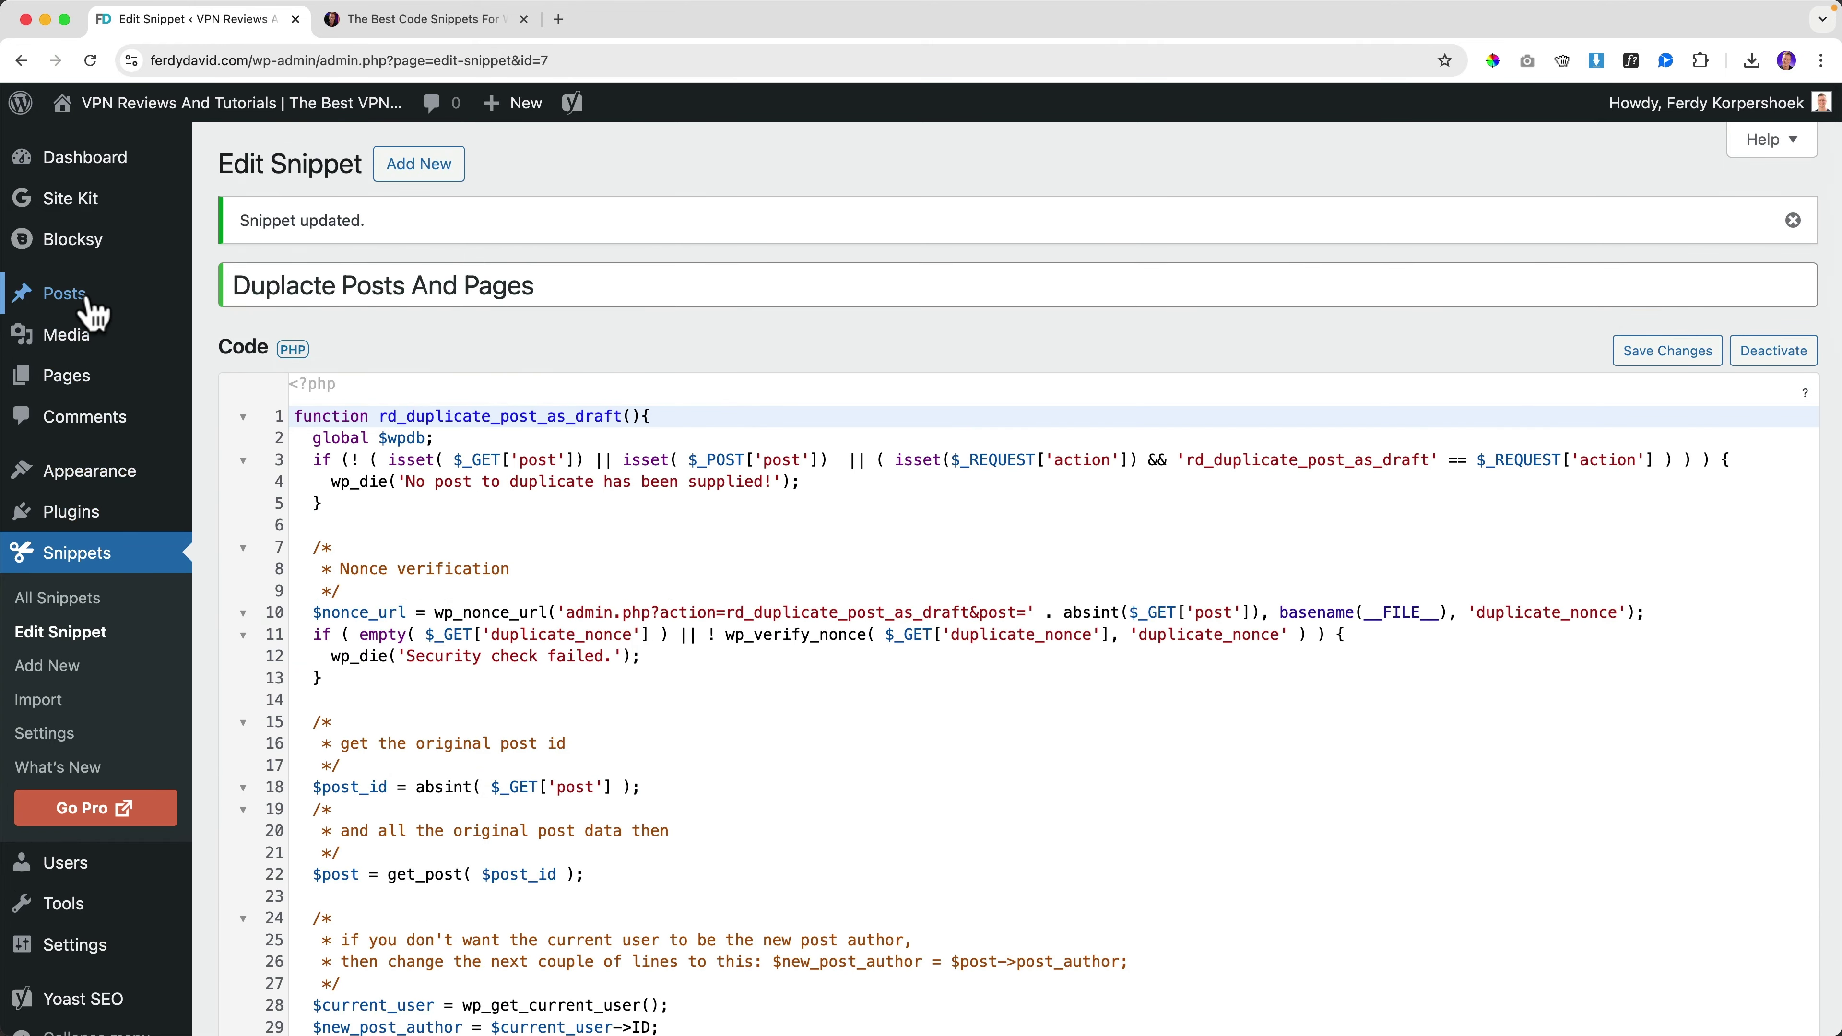
# Step: View the list of all pages to check for the Duplicate option
pyautogui.moveTo(94, 312)
pyautogui.click(88, 382)
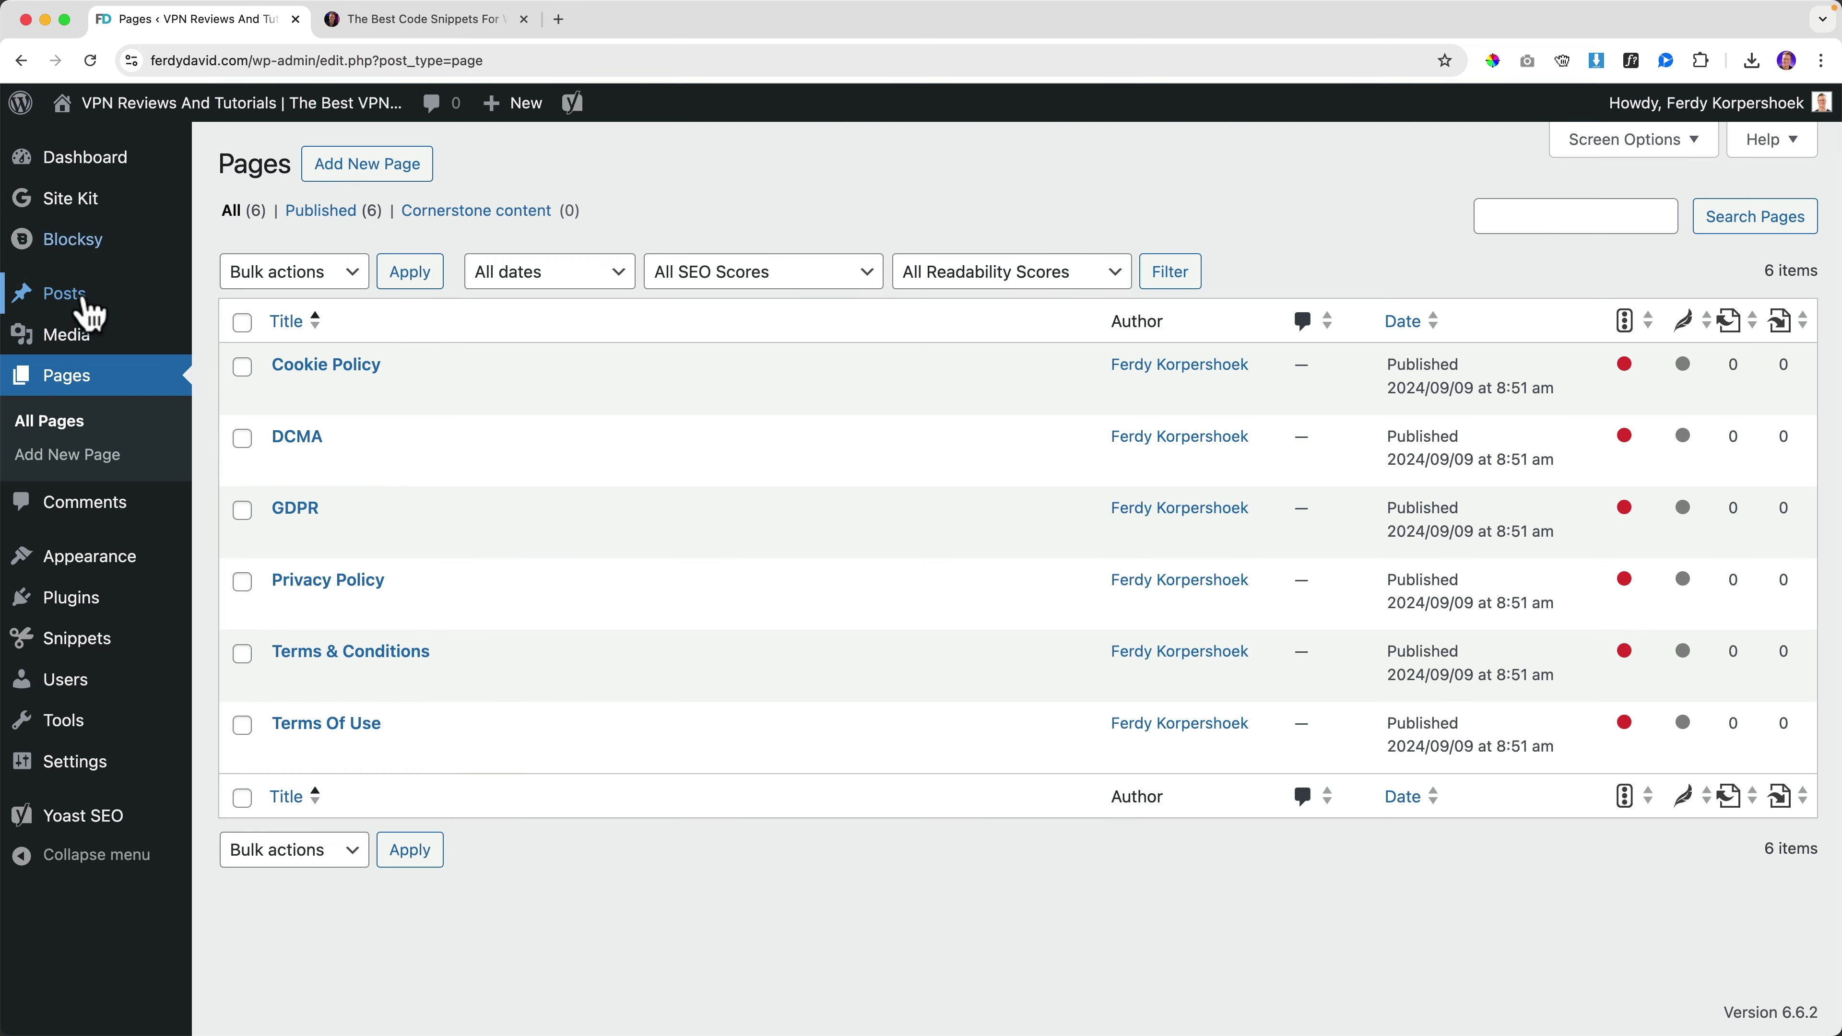
pyautogui.moveTo(88, 312)
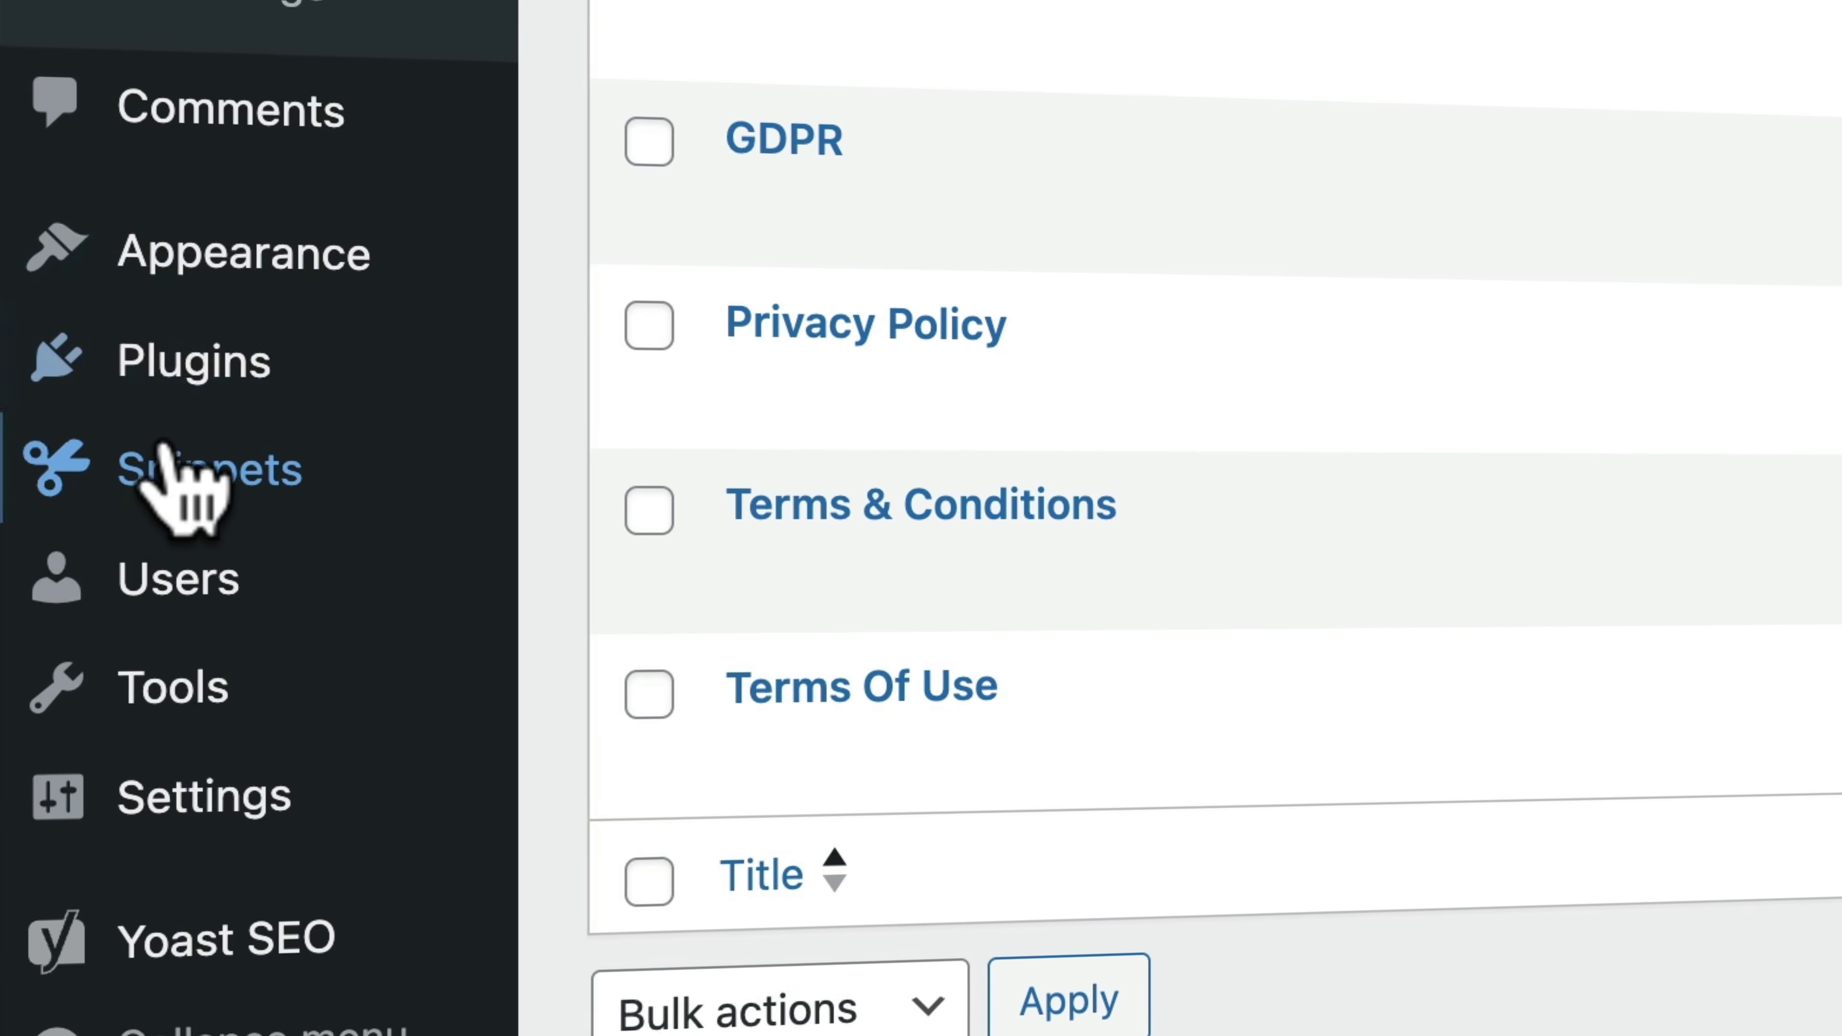
# Step: List all snippets and review the available categories, from Functions, Content and Cloud Search to Styles, Scripts, Codevault and Bundles
pyautogui.moveTo(181, 479)
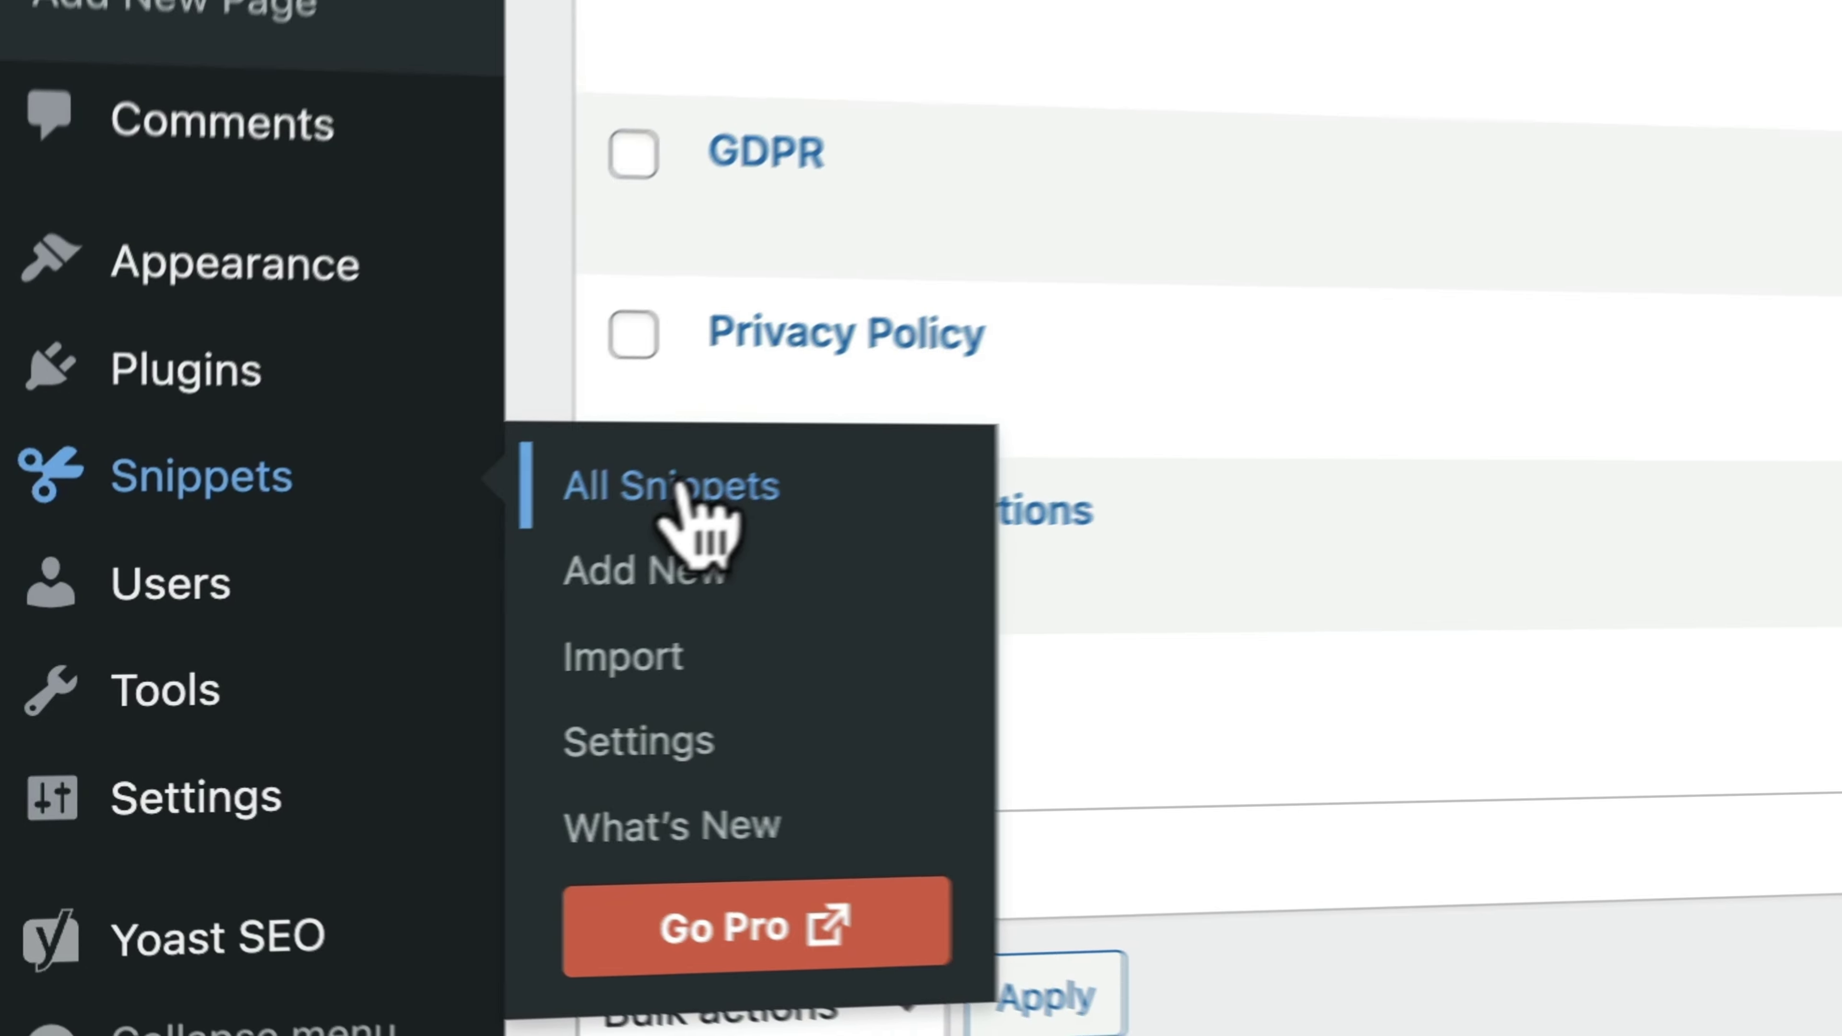
pyautogui.click(699, 527)
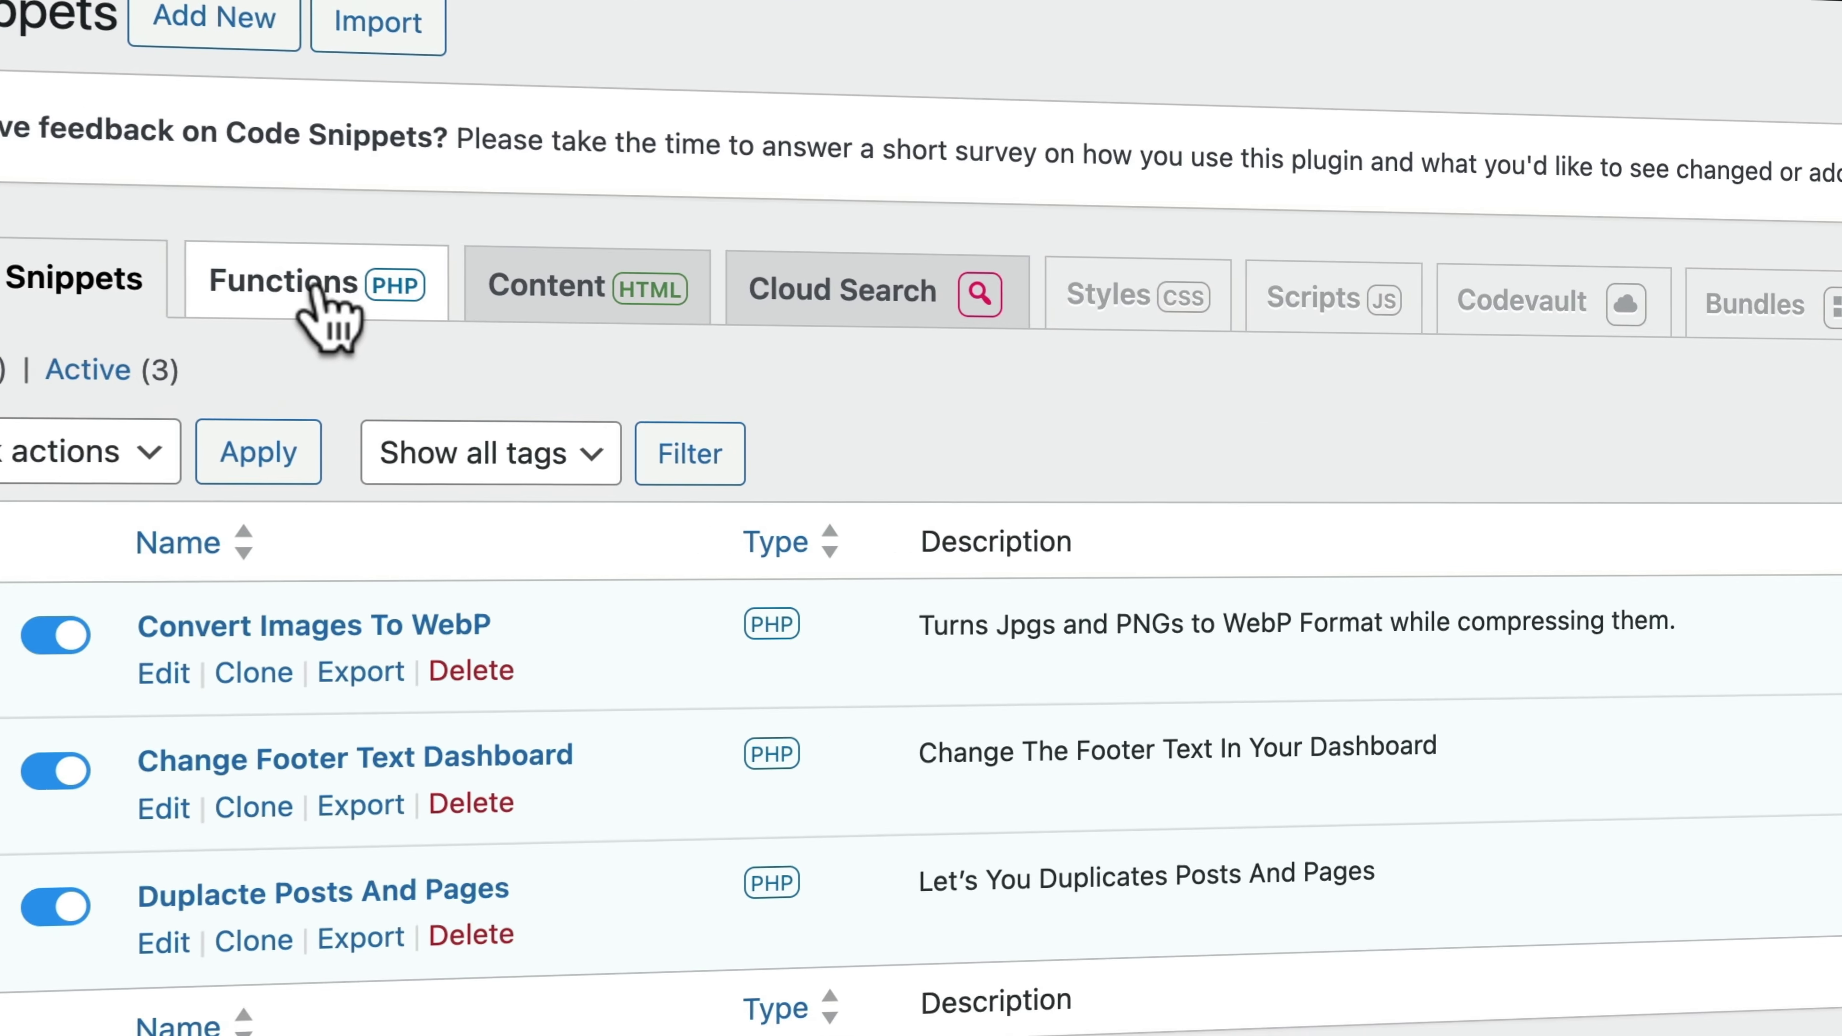
pyautogui.click(566, 283)
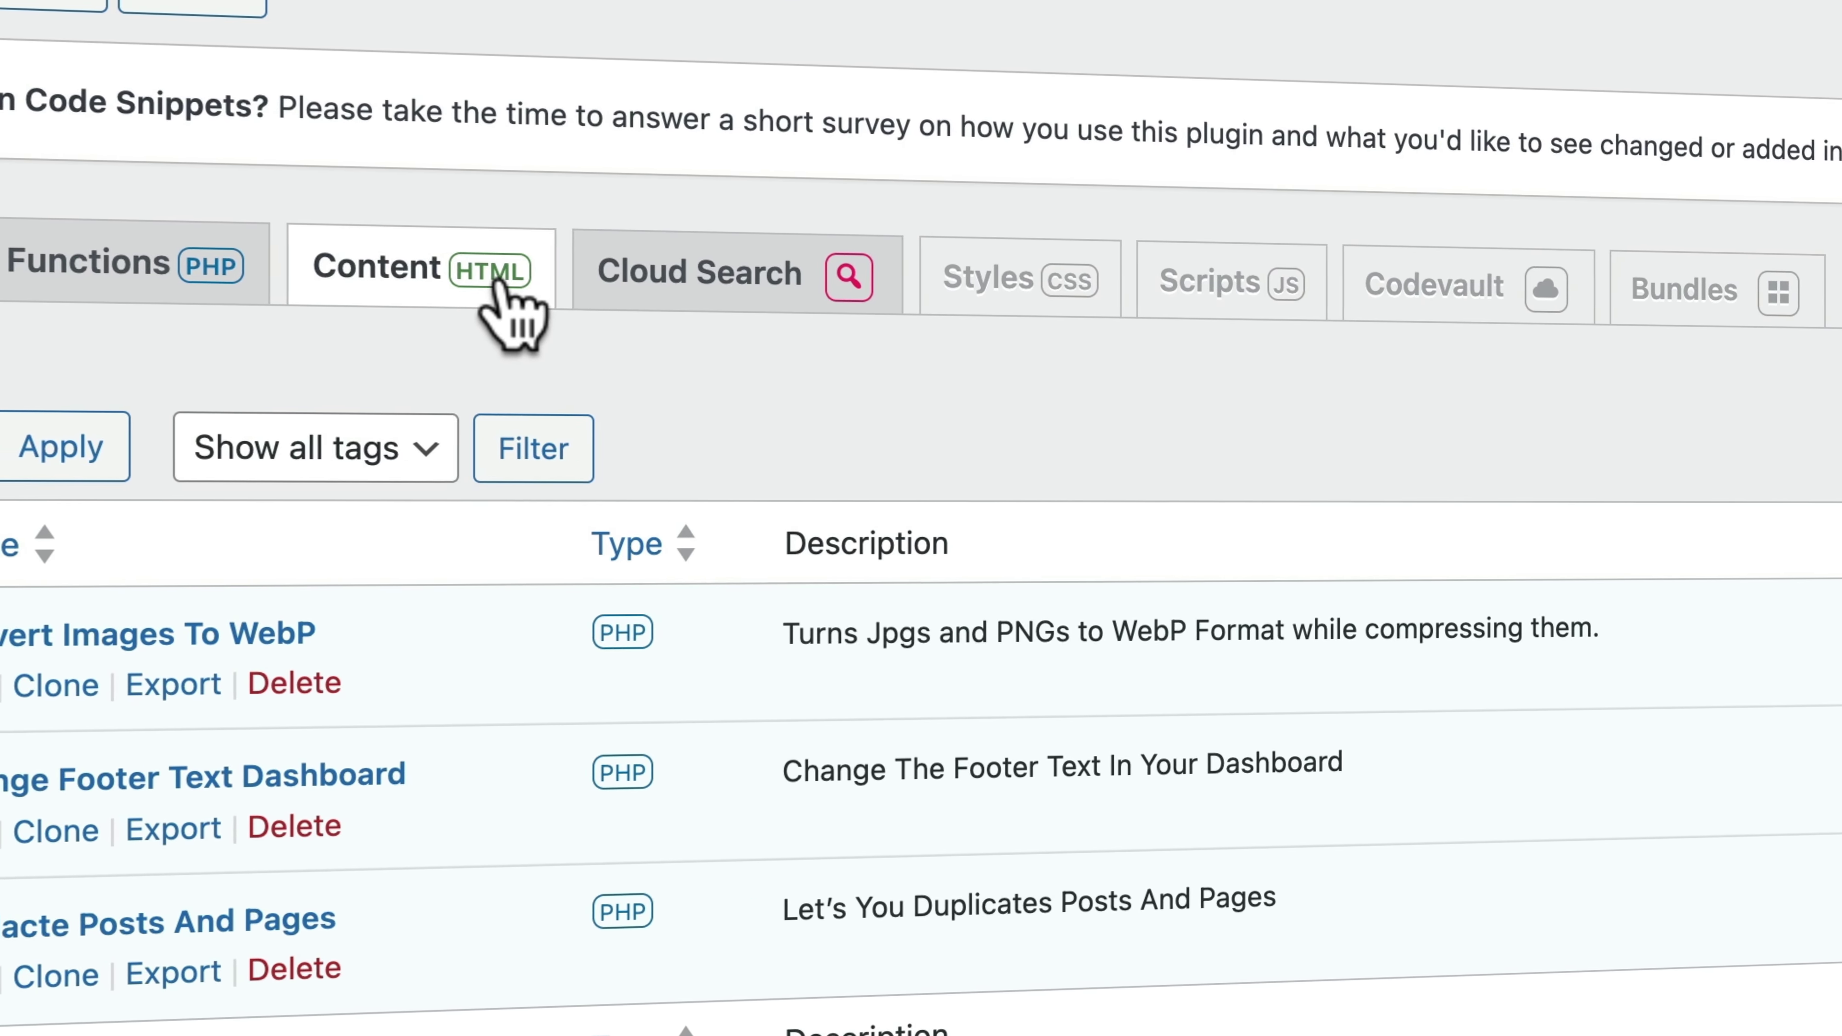
pyautogui.click(946, 270)
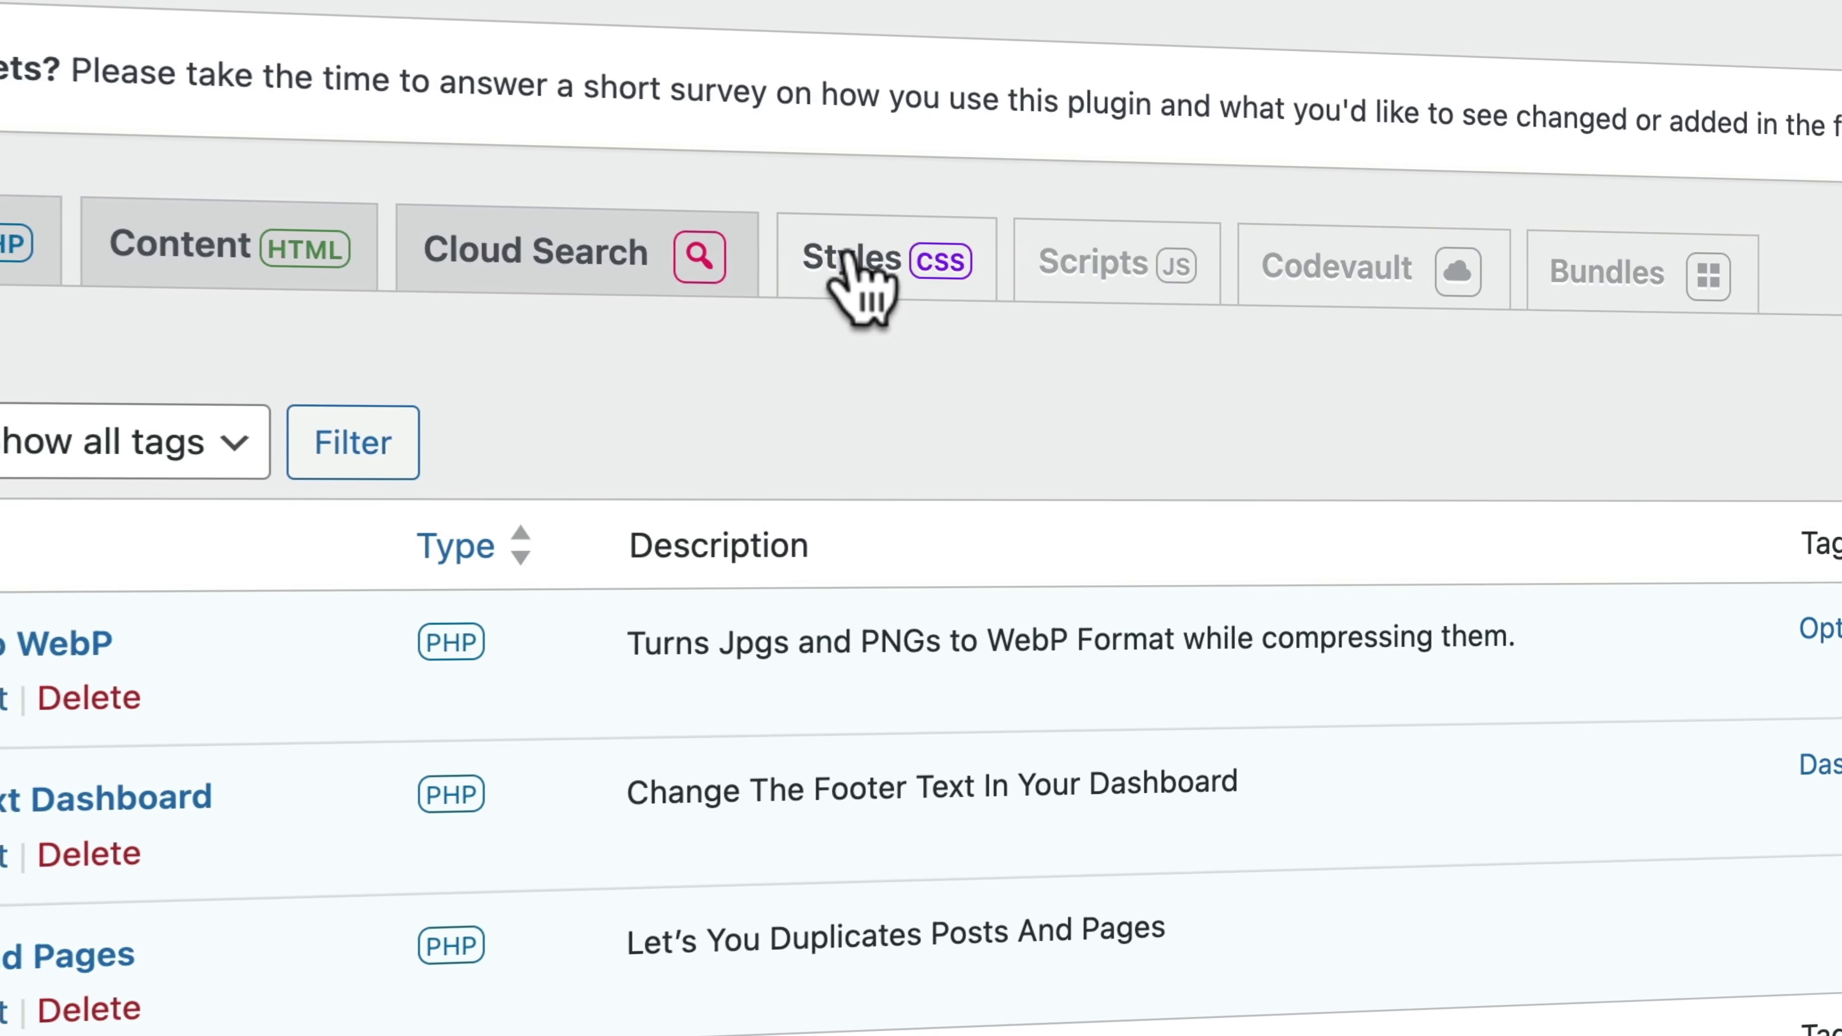
pyautogui.click(1037, 254)
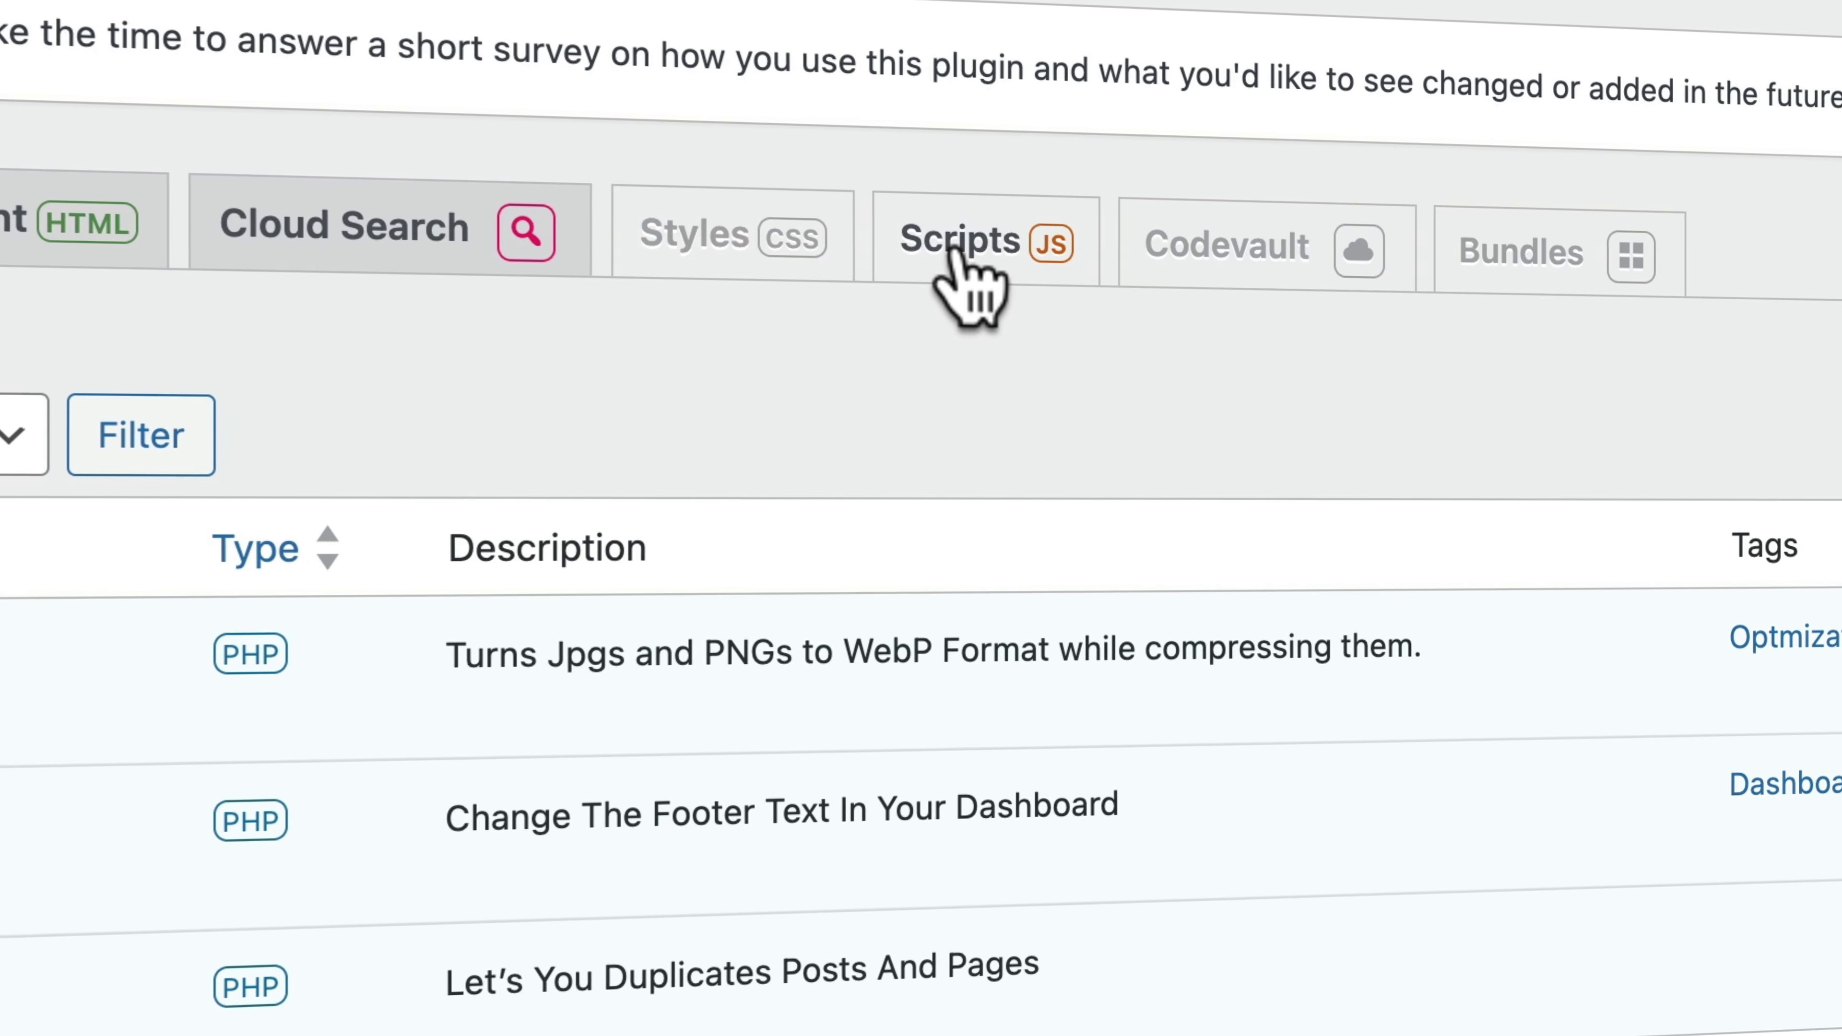
pyautogui.click(1247, 258)
pyautogui.click(1479, 247)
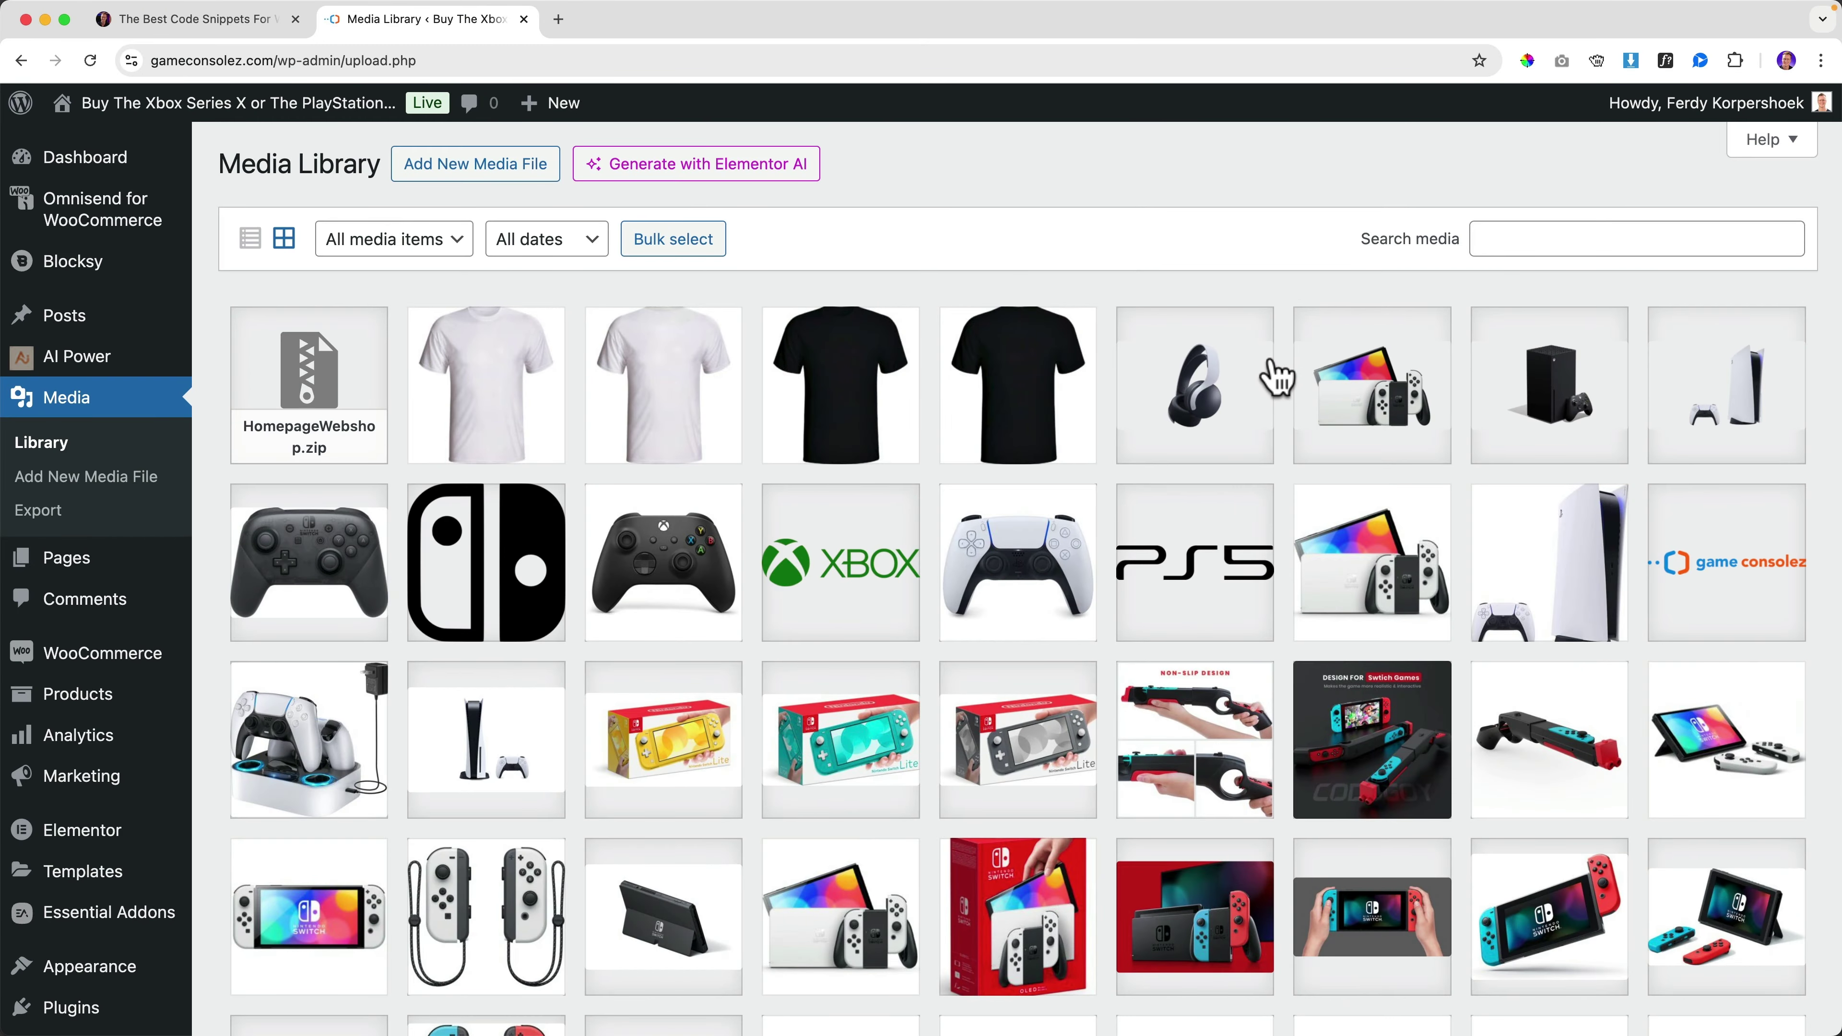
# Step: Browse the game console store's media library, loading more items until the whole collection is shown
pyautogui.scroll(-15, 1277, 376)
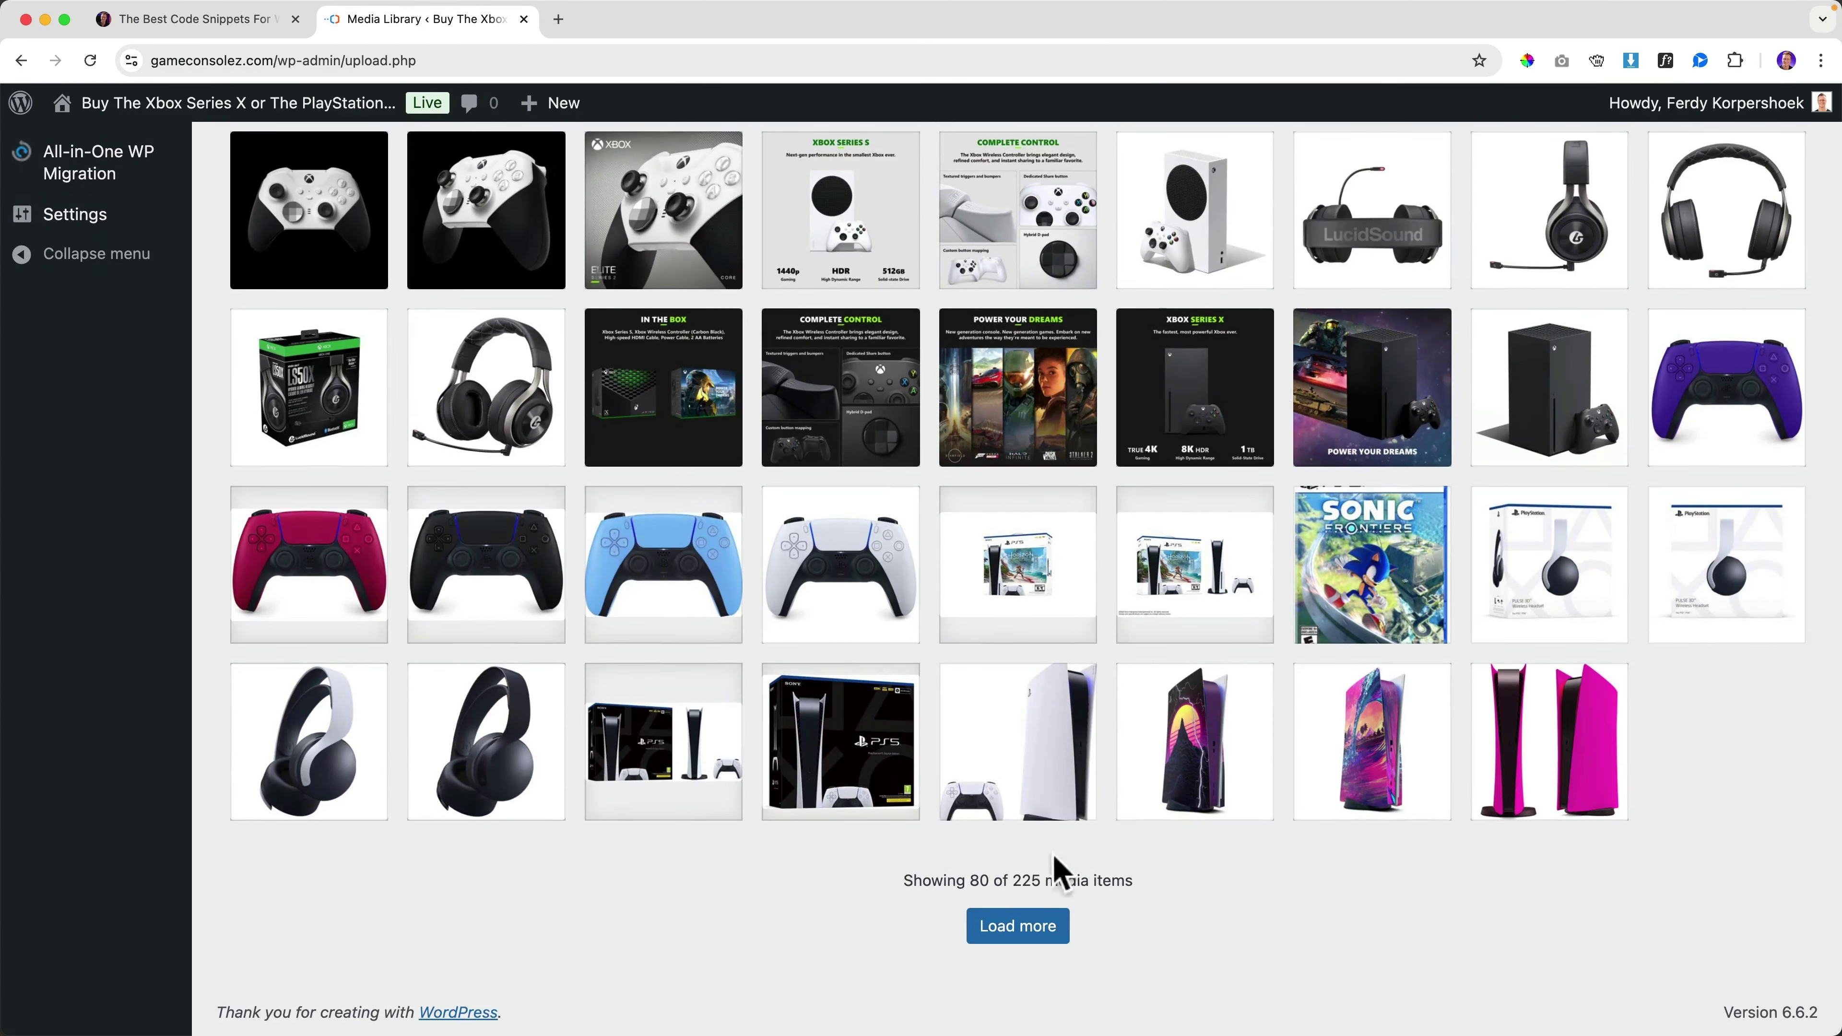
pyautogui.scroll(1, 935, 877)
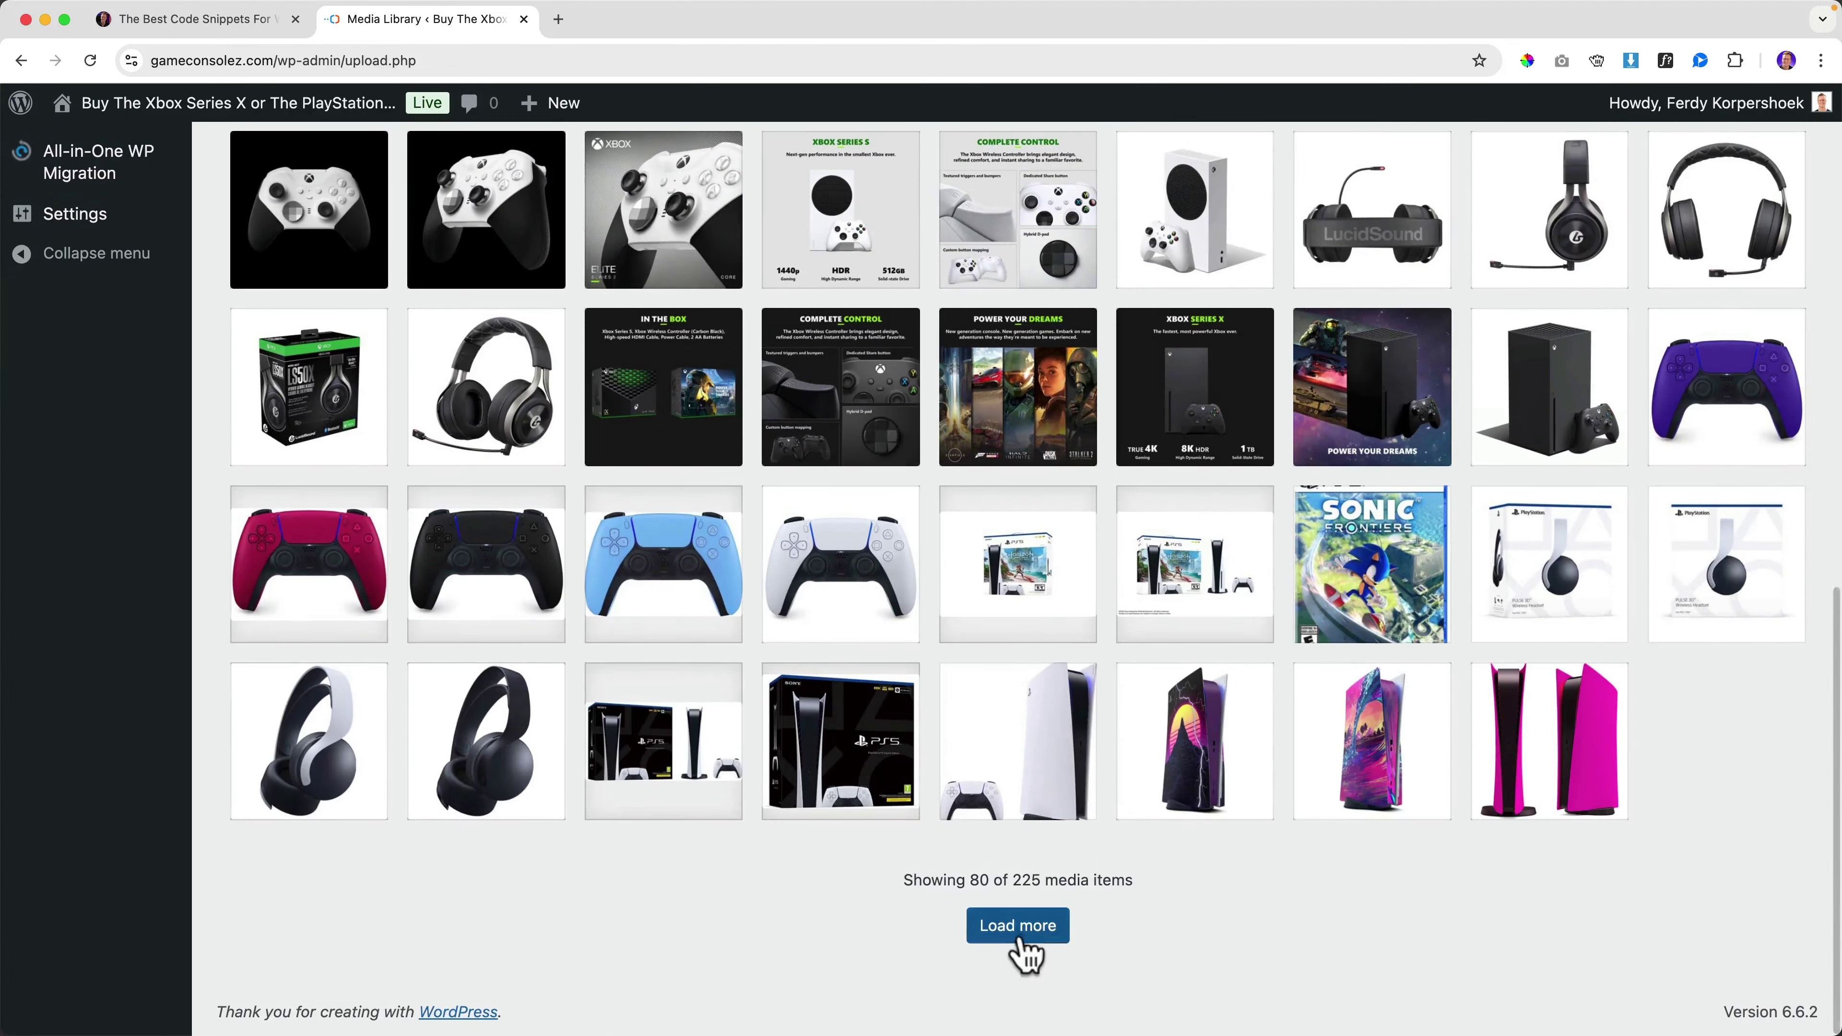
pyautogui.click(1019, 930)
pyautogui.scroll(-20, 1020, 946)
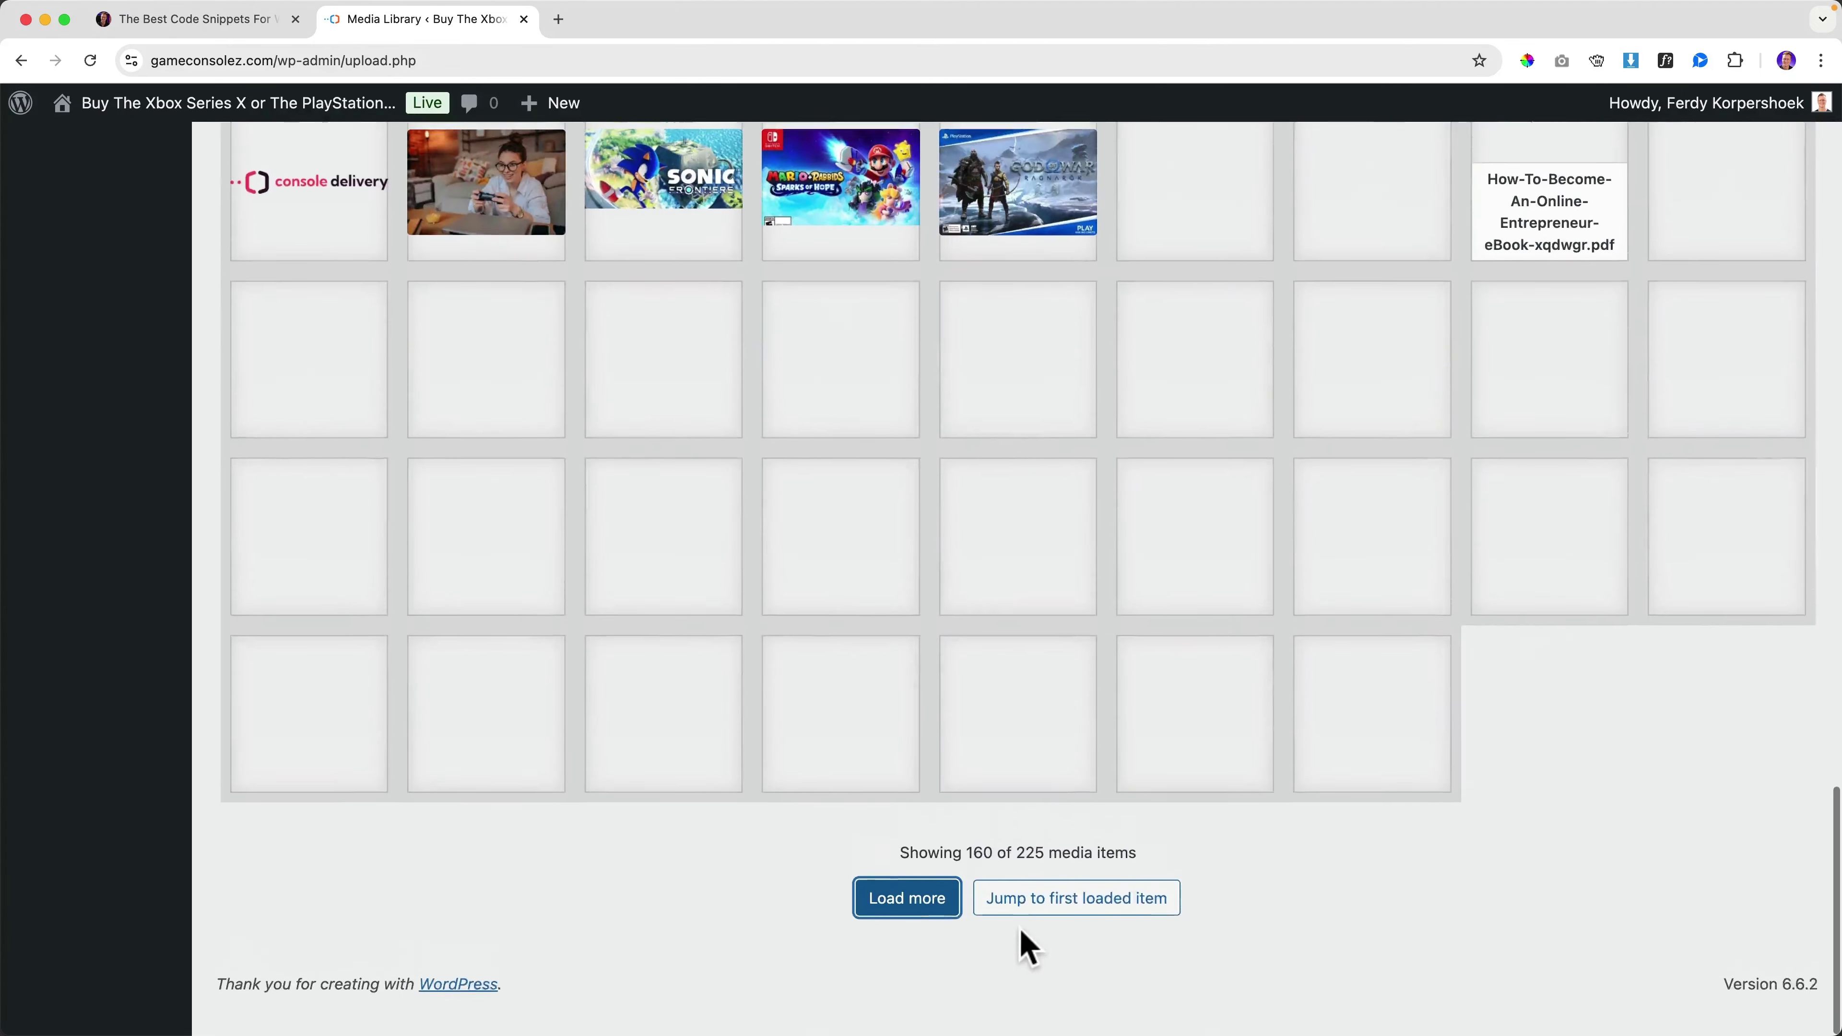
pyautogui.click(902, 944)
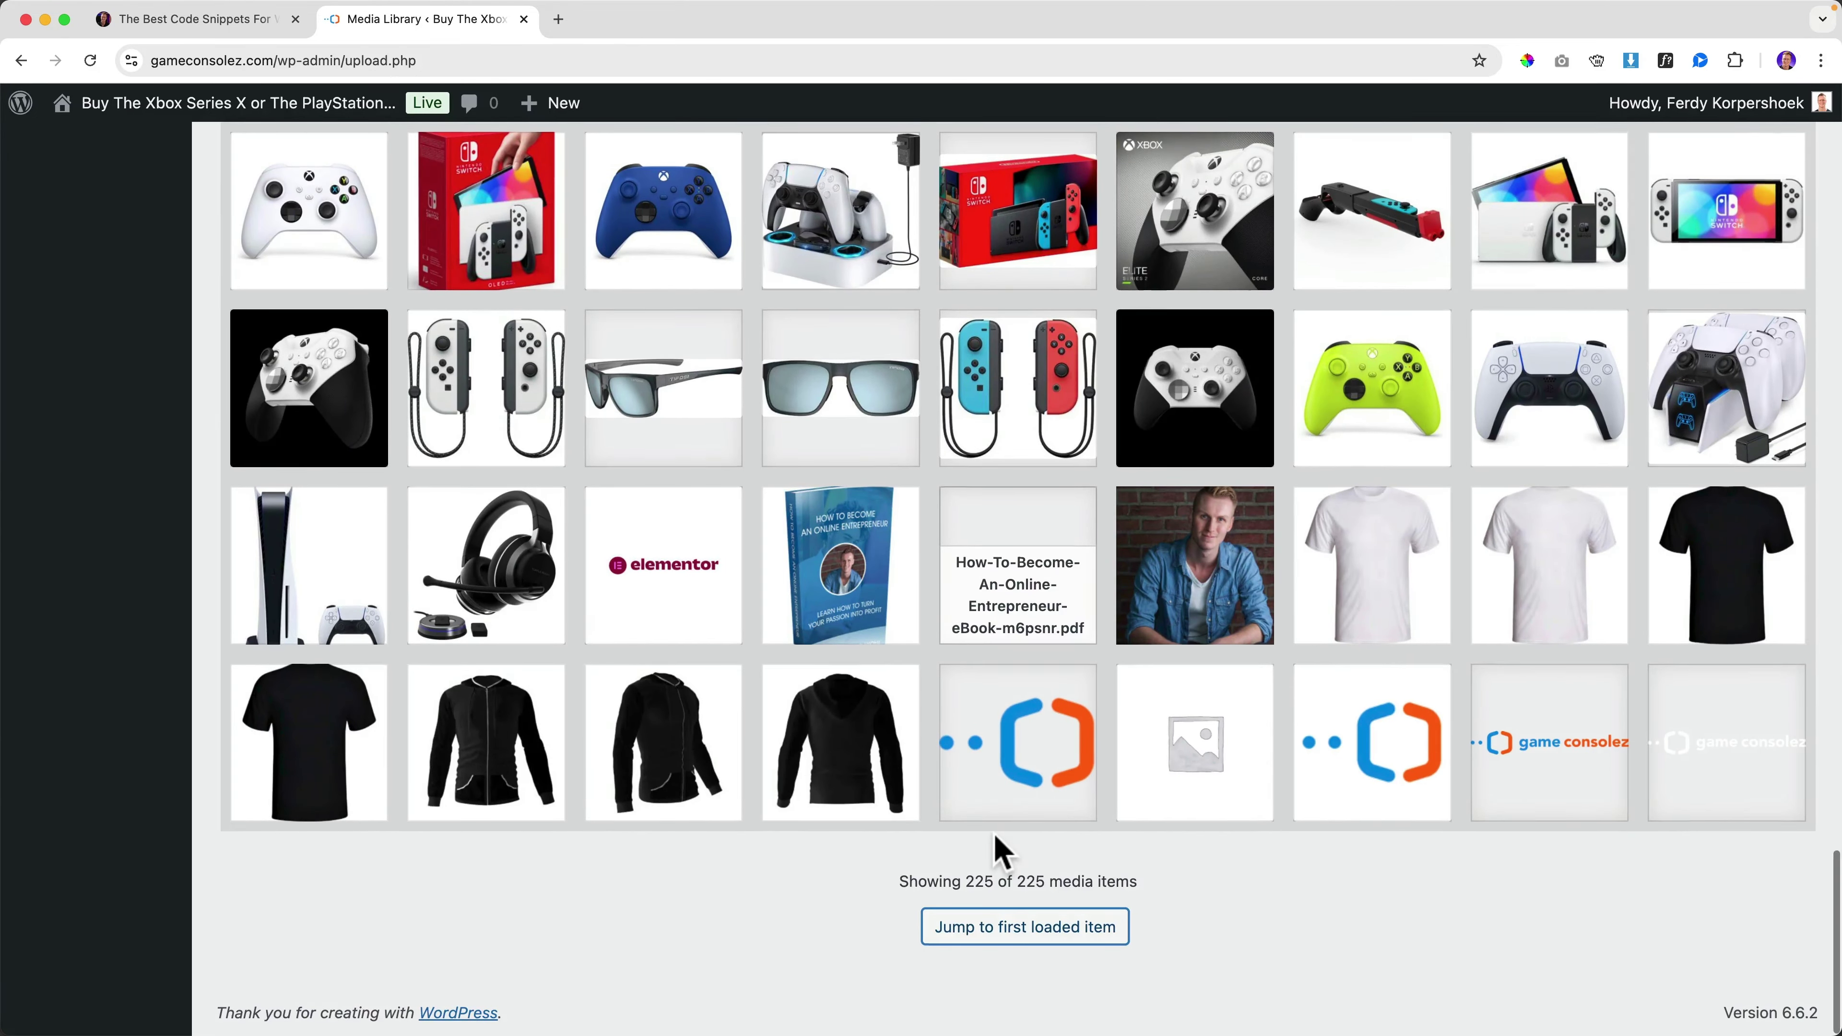
pyautogui.scroll(15, 995, 849)
pyautogui.scroll(15, 994, 849)
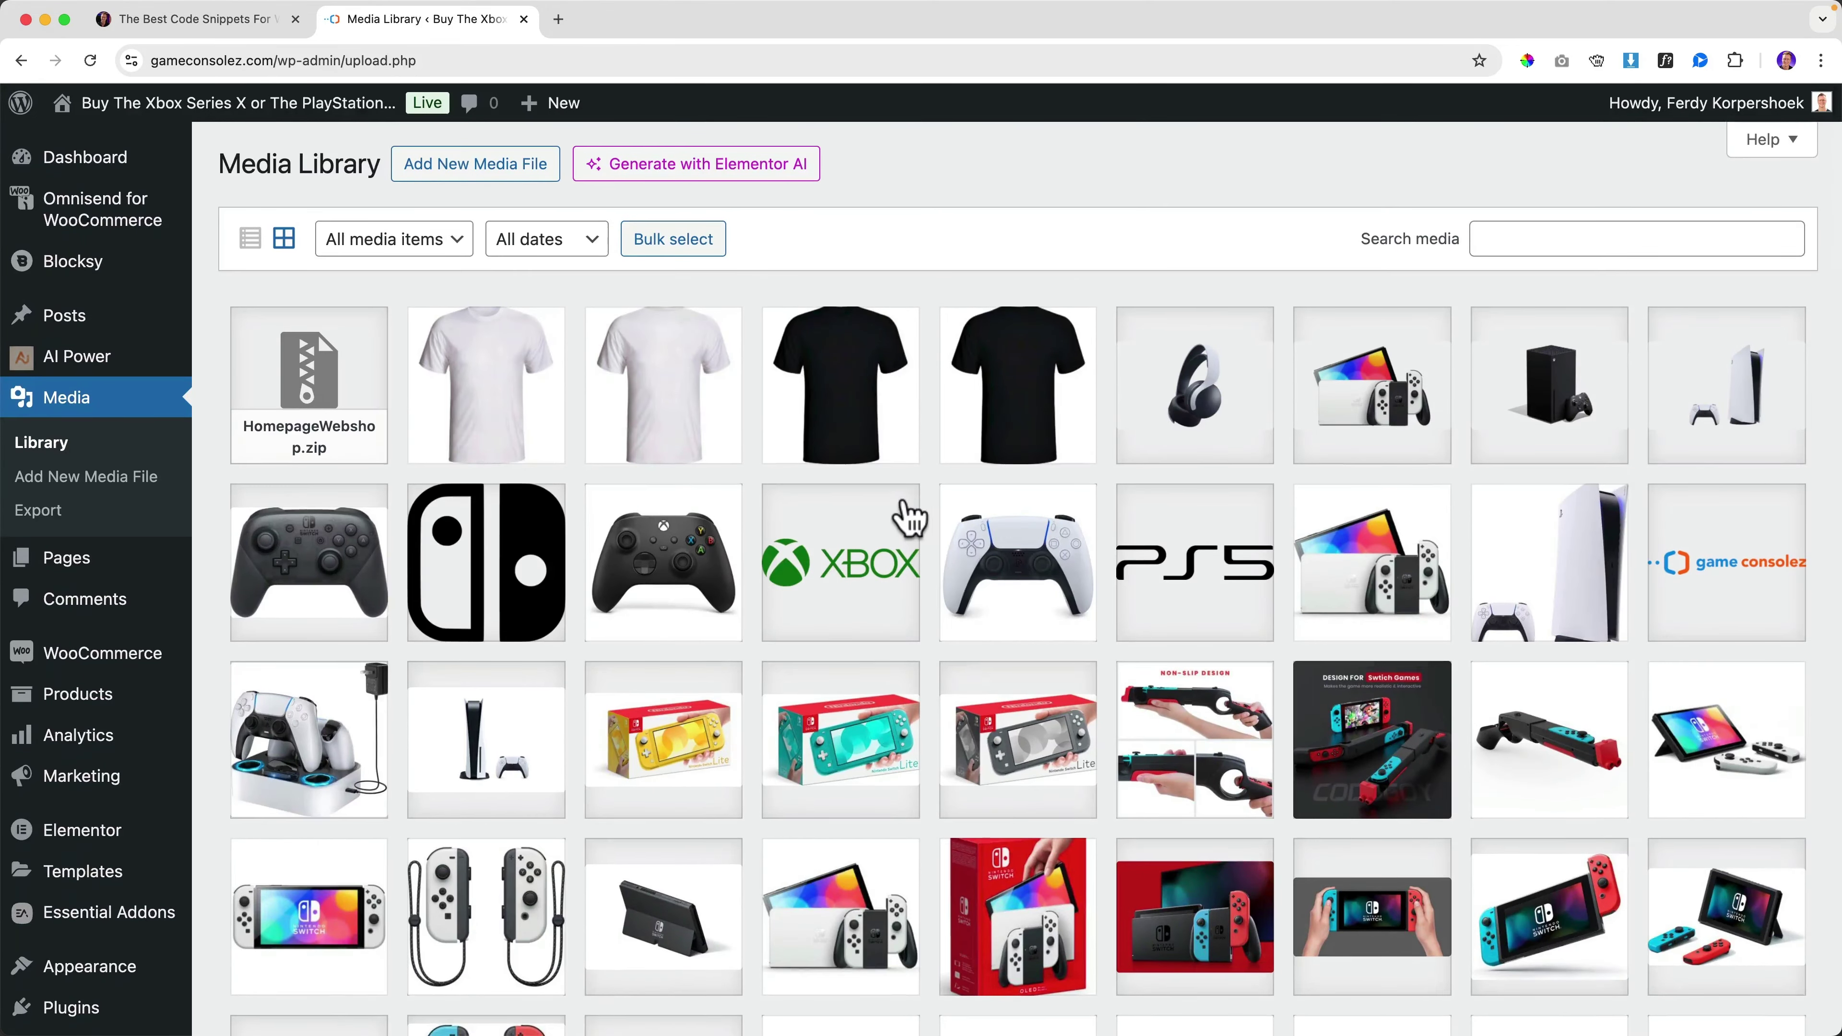
pyautogui.scroll(-20, 911, 515)
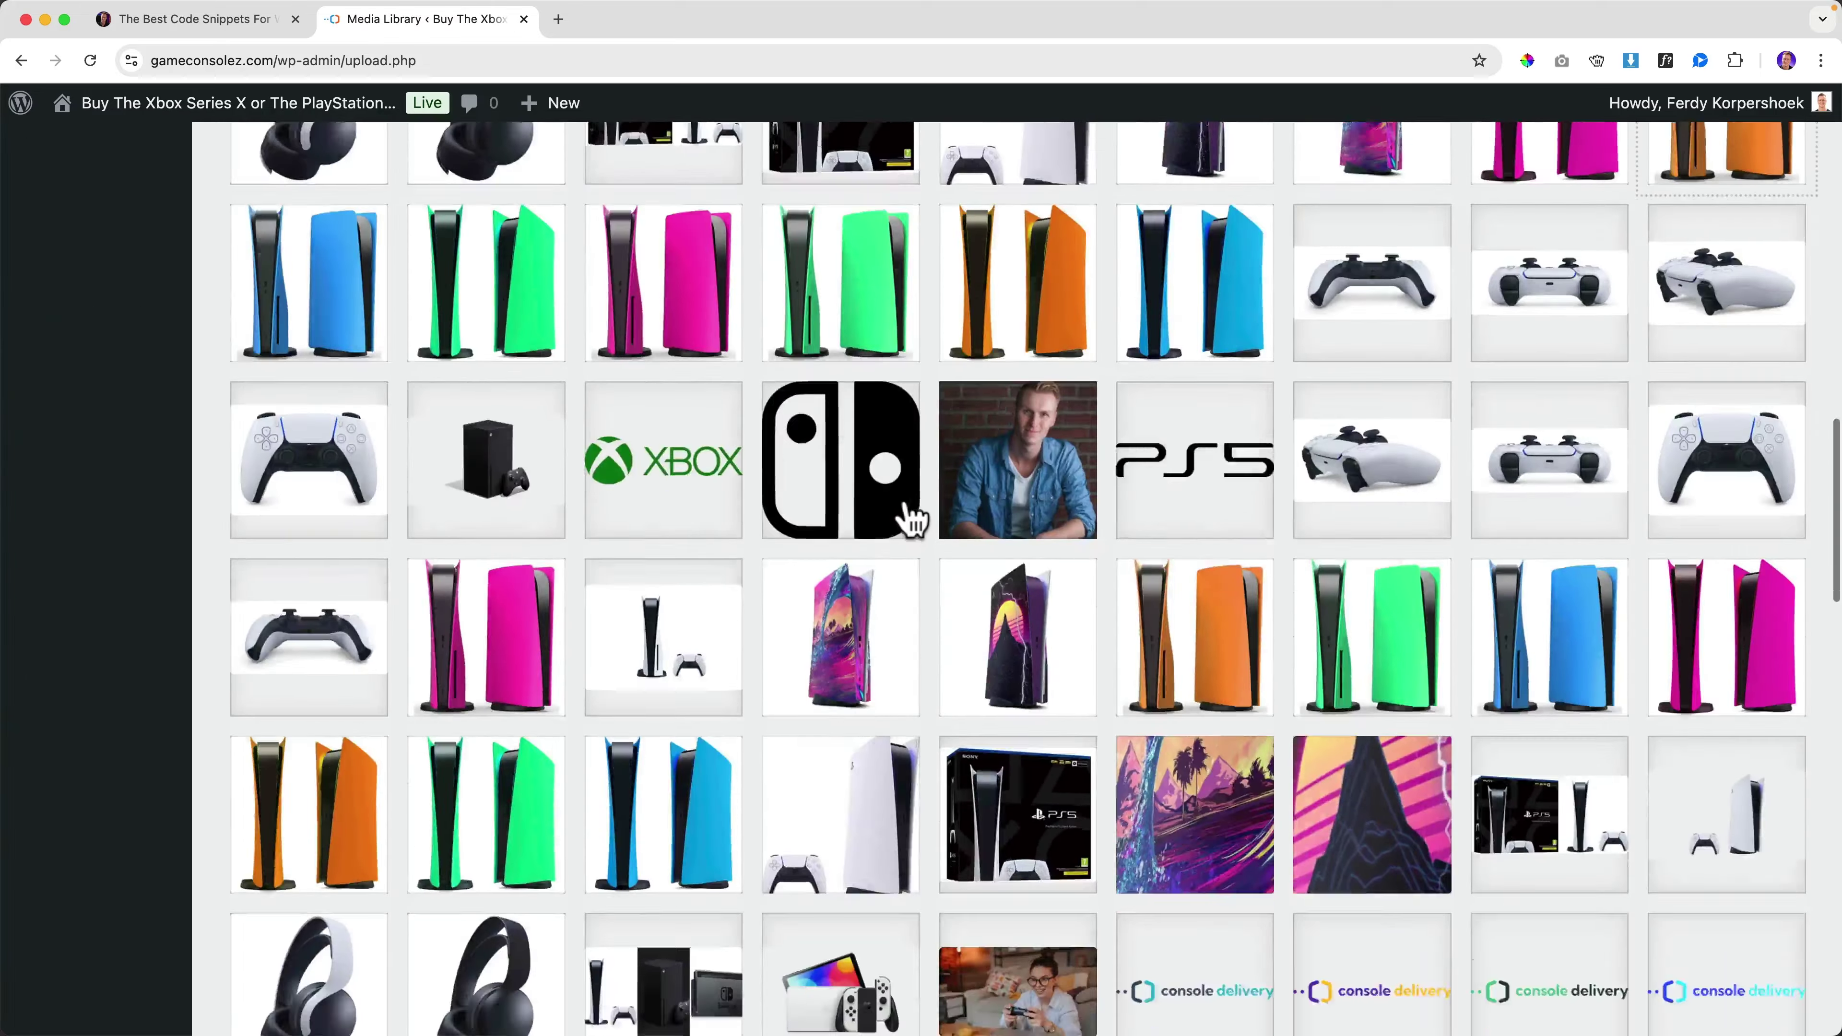
pyautogui.scroll(20, 912, 516)
# Step: Create a snippet titled "Media Library Infinite Scroll" on the store site with the article's code add_filter( 'media_library_infinite_scrolling', '__return_true' );
pyautogui.scroll(-6, 82, 697)
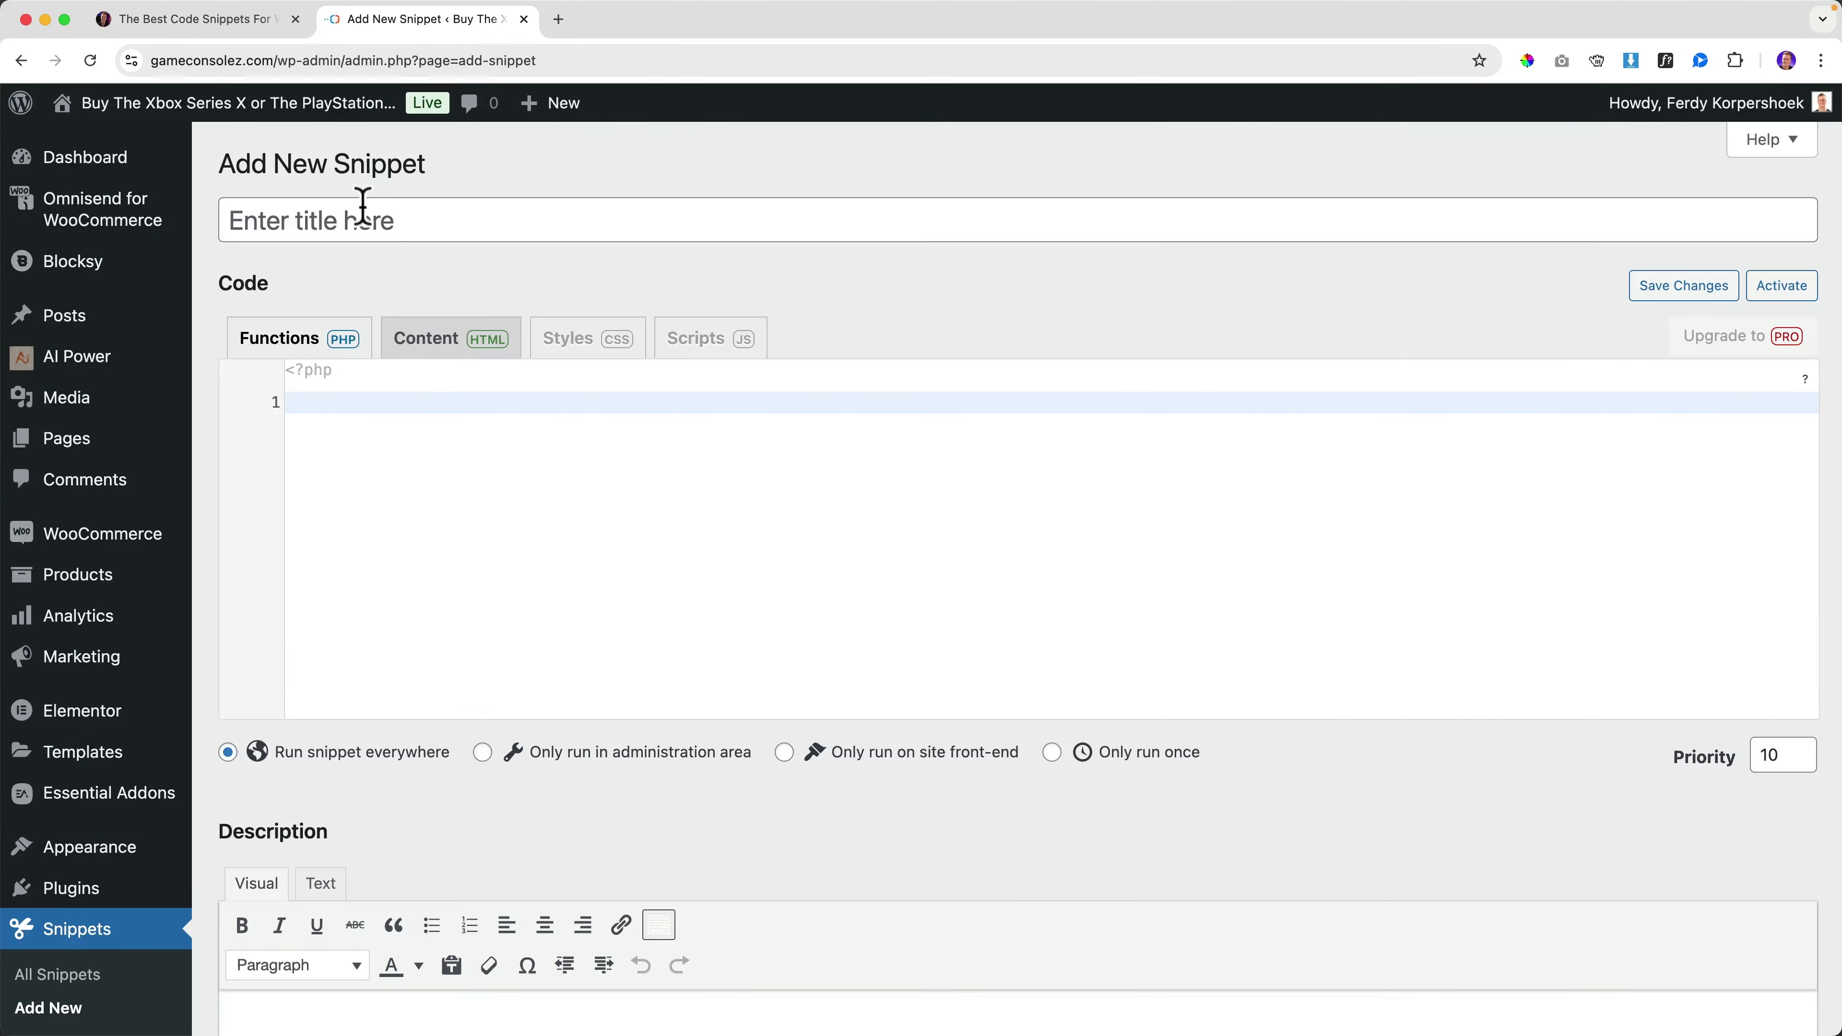
pyautogui.click(363, 206)
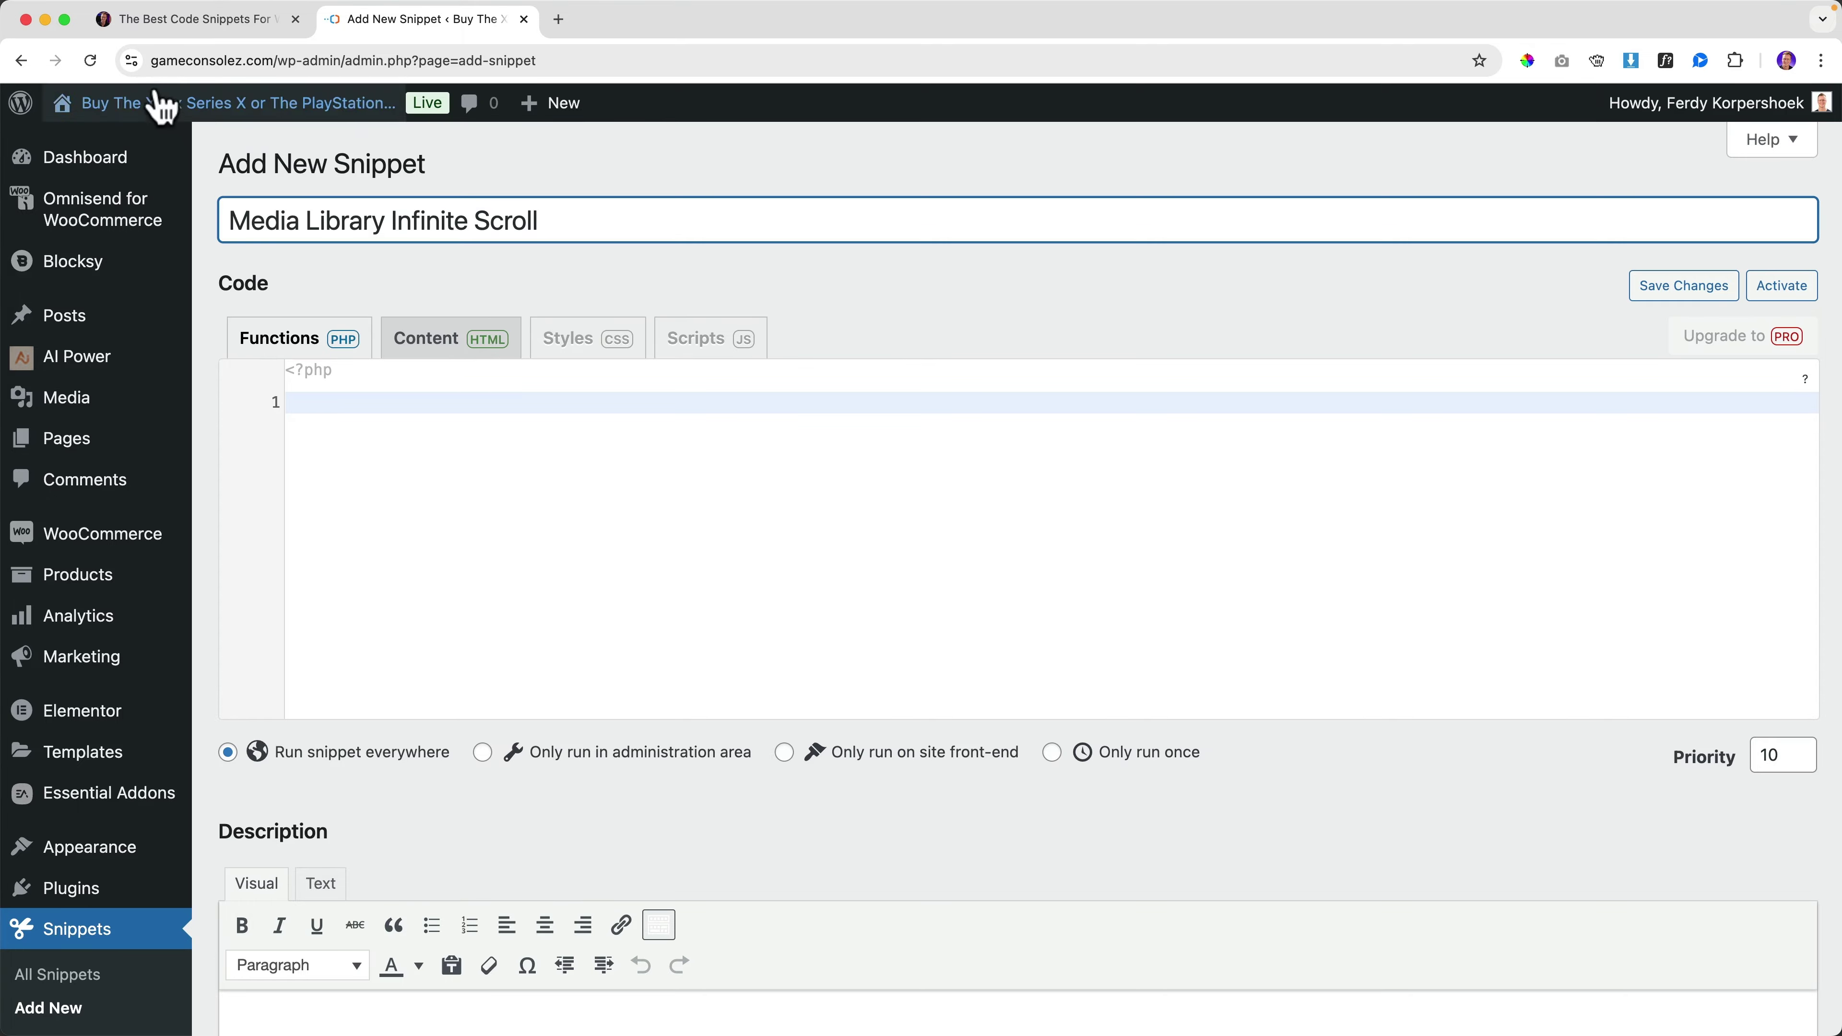
pyautogui.click(197, 20)
pyautogui.scroll(-20, 512, 511)
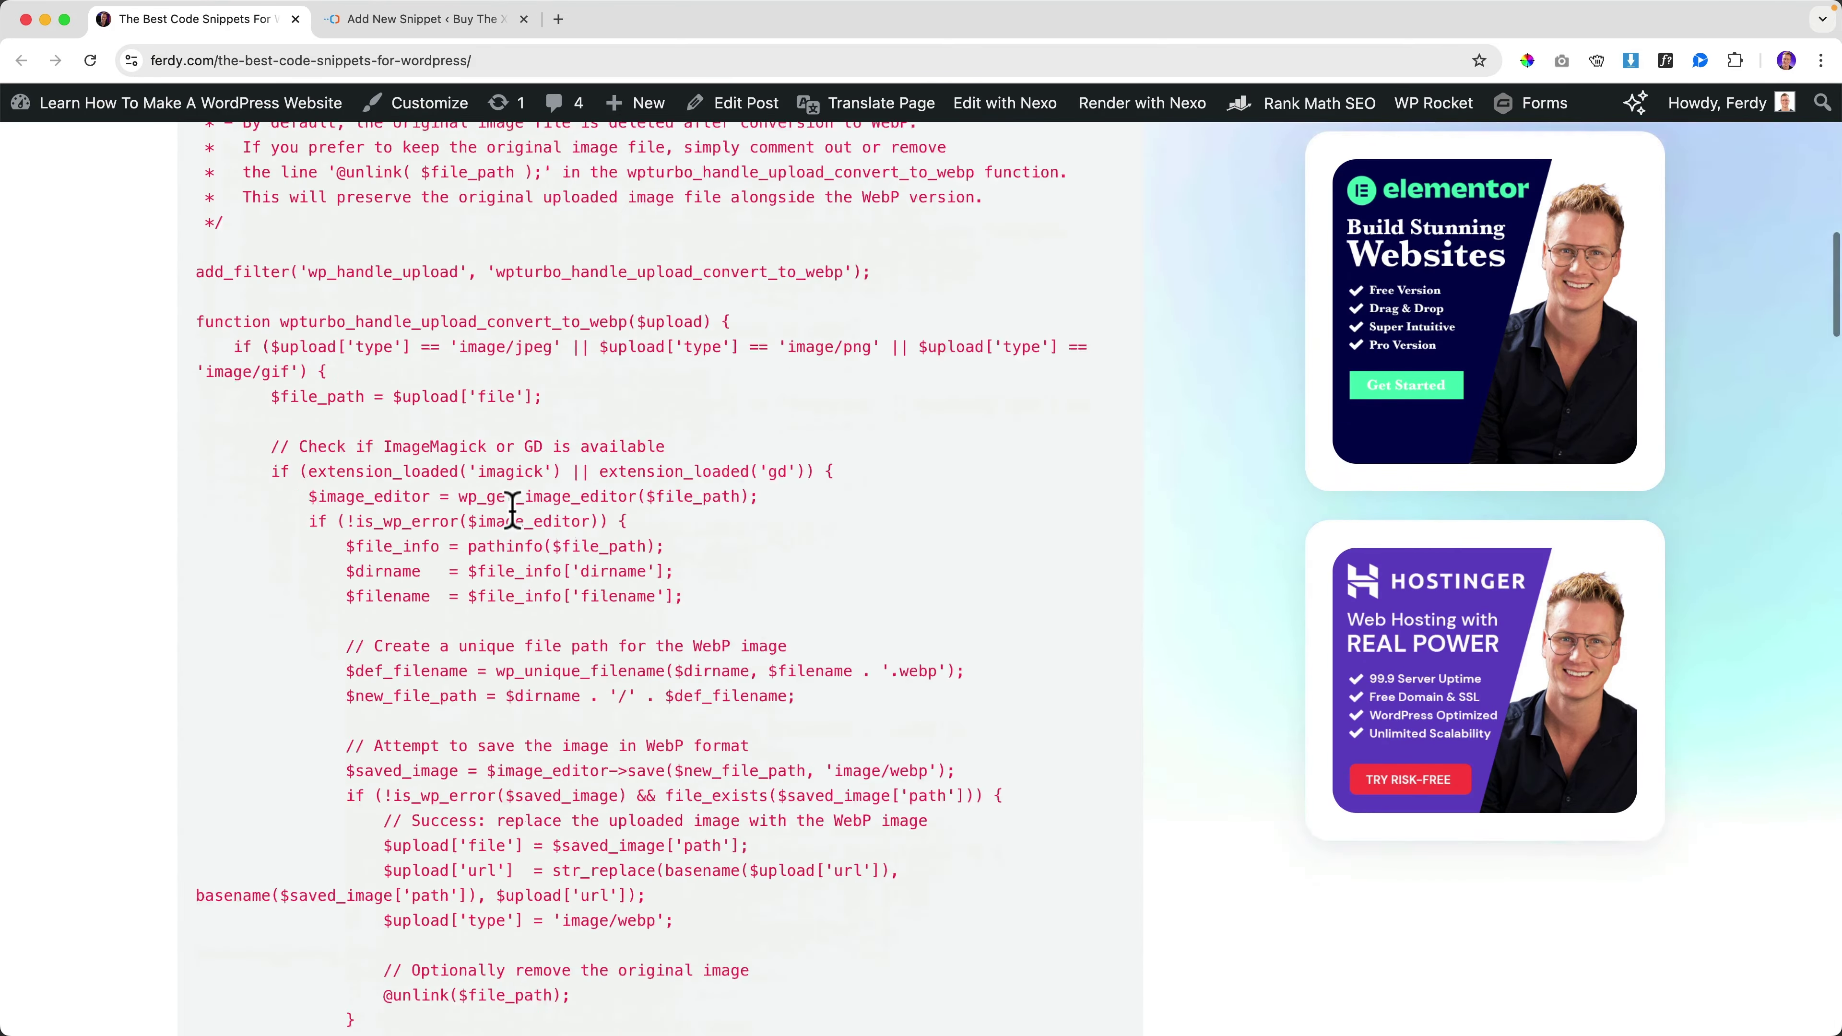
pyautogui.scroll(-10, 512, 524)
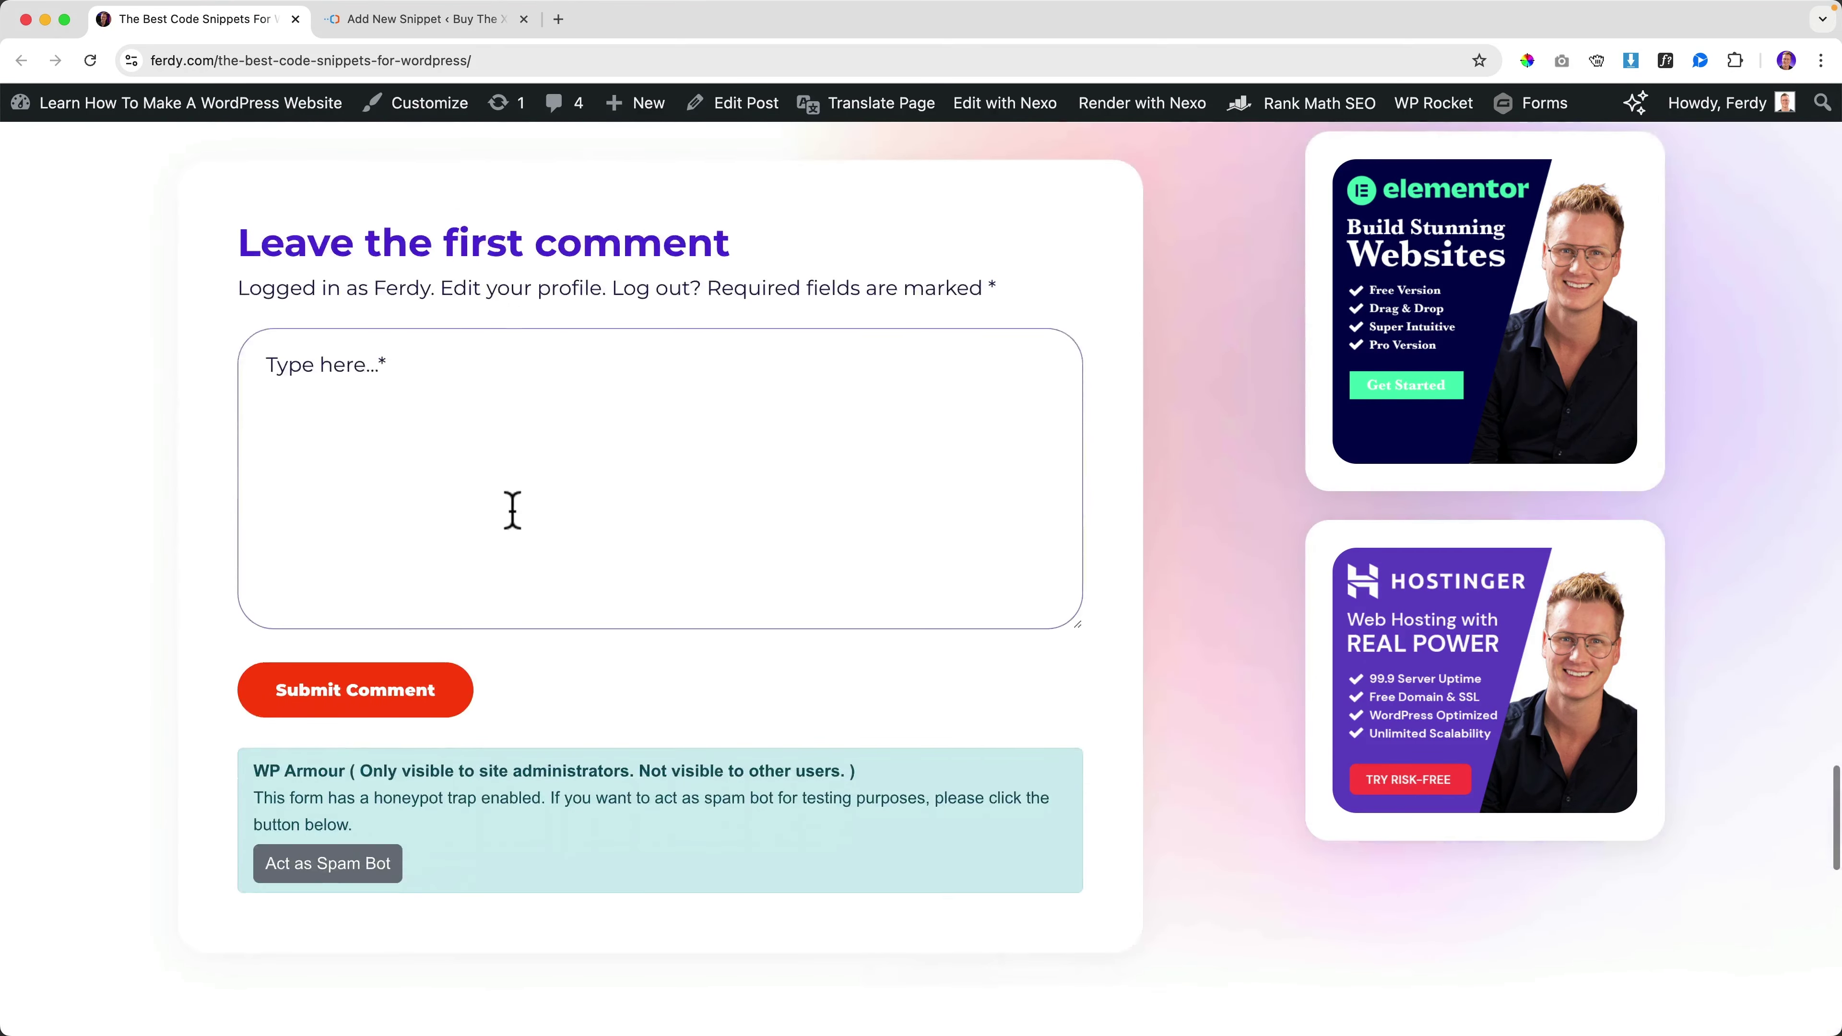
pyautogui.scroll(8, 510, 515)
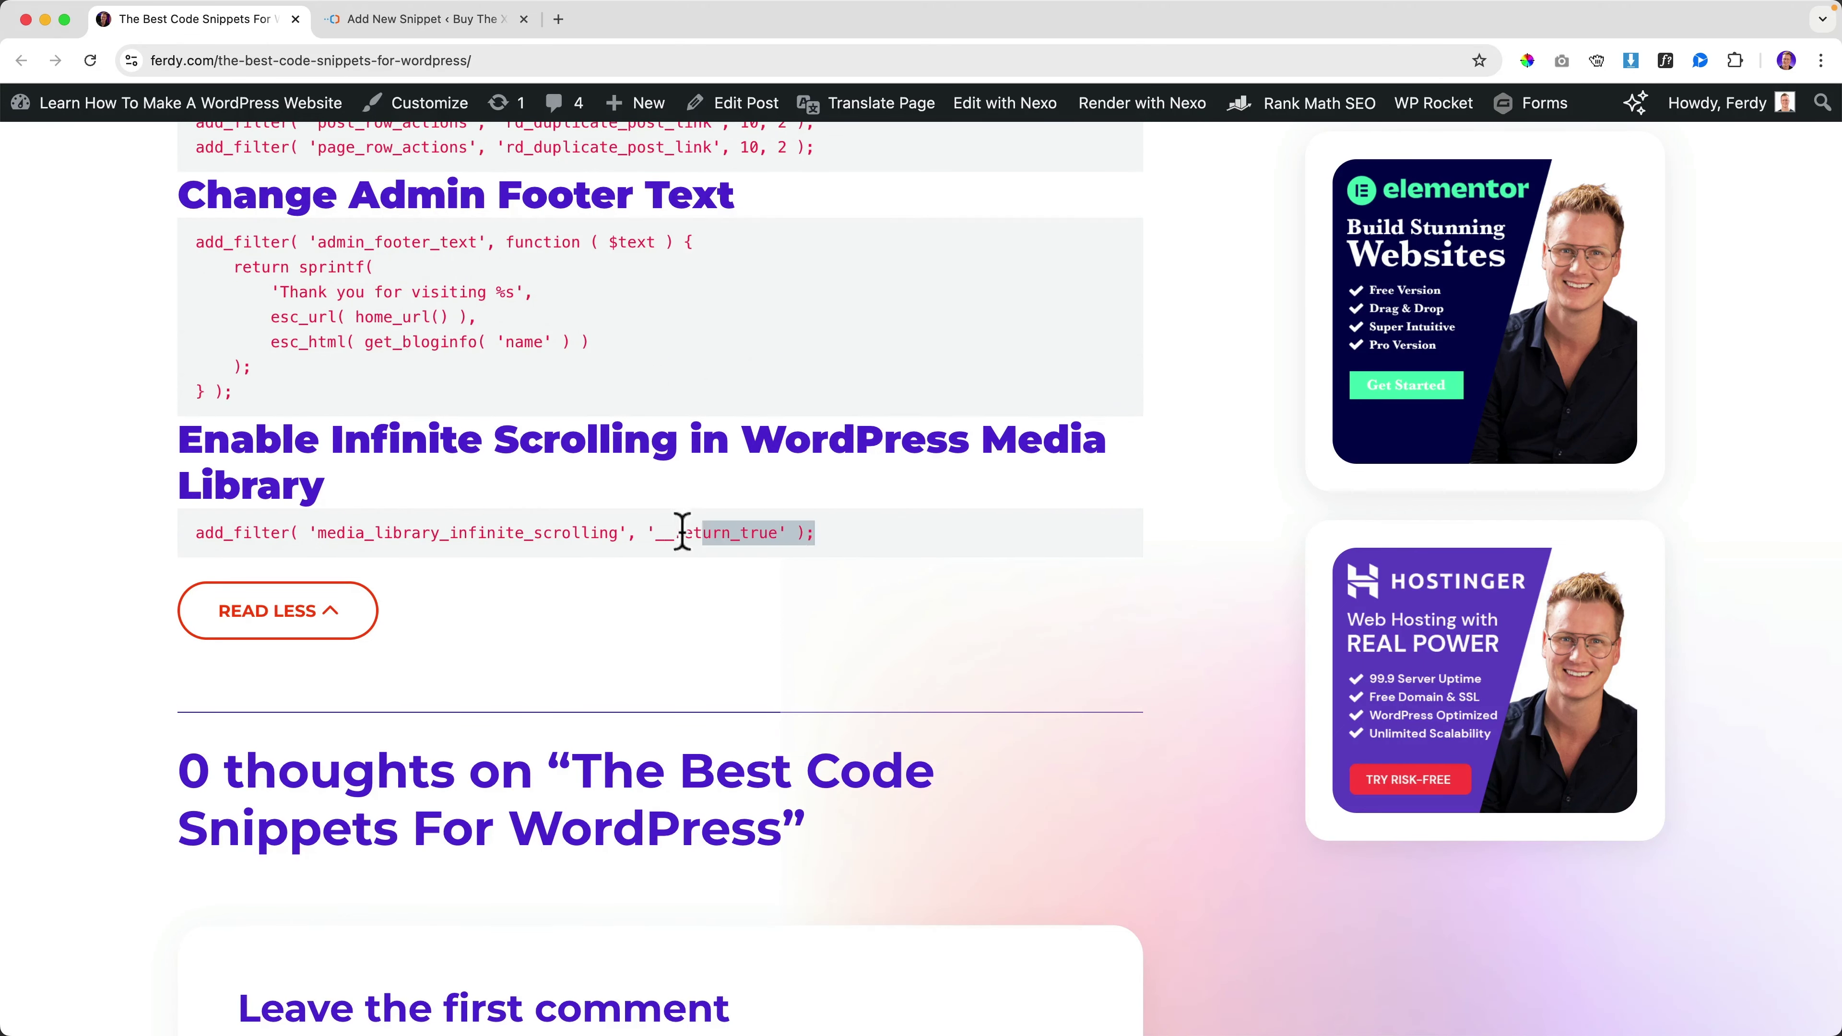
pyautogui.moveTo(683, 533); pyautogui.dragTo(241, 524)
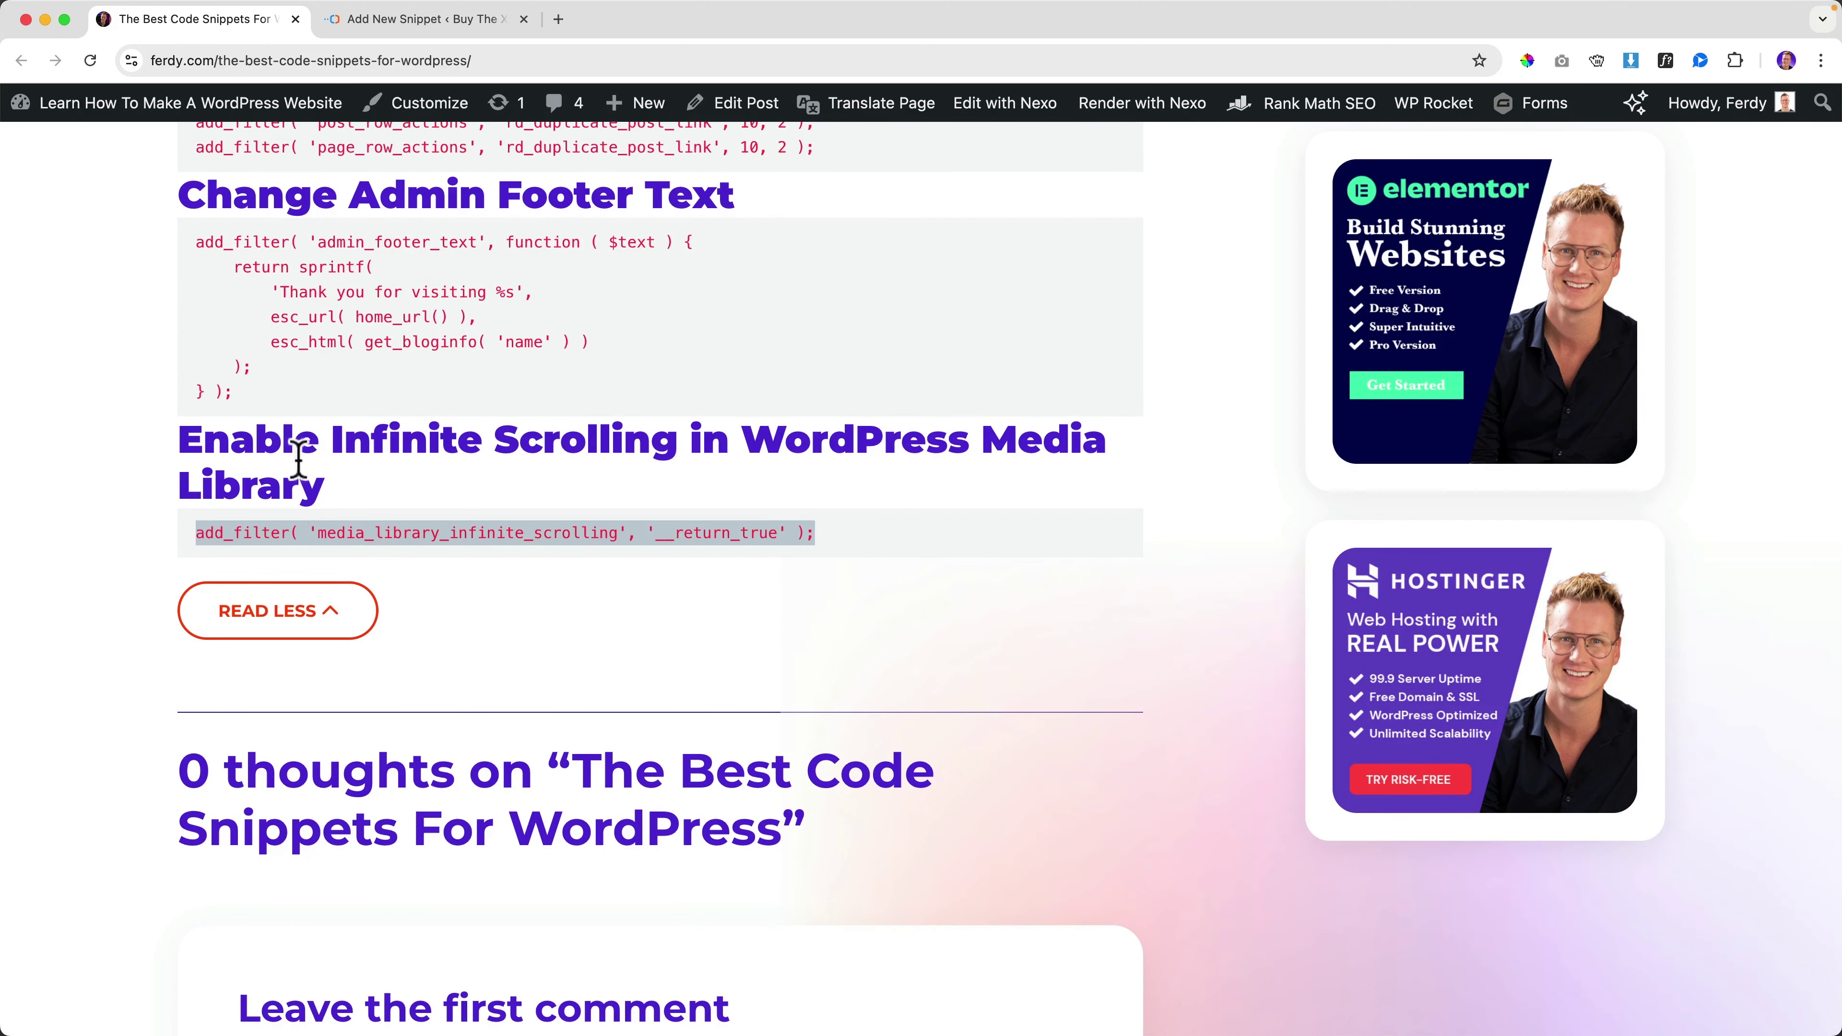
pyautogui.click(391, 20)
pyautogui.click(403, 399)
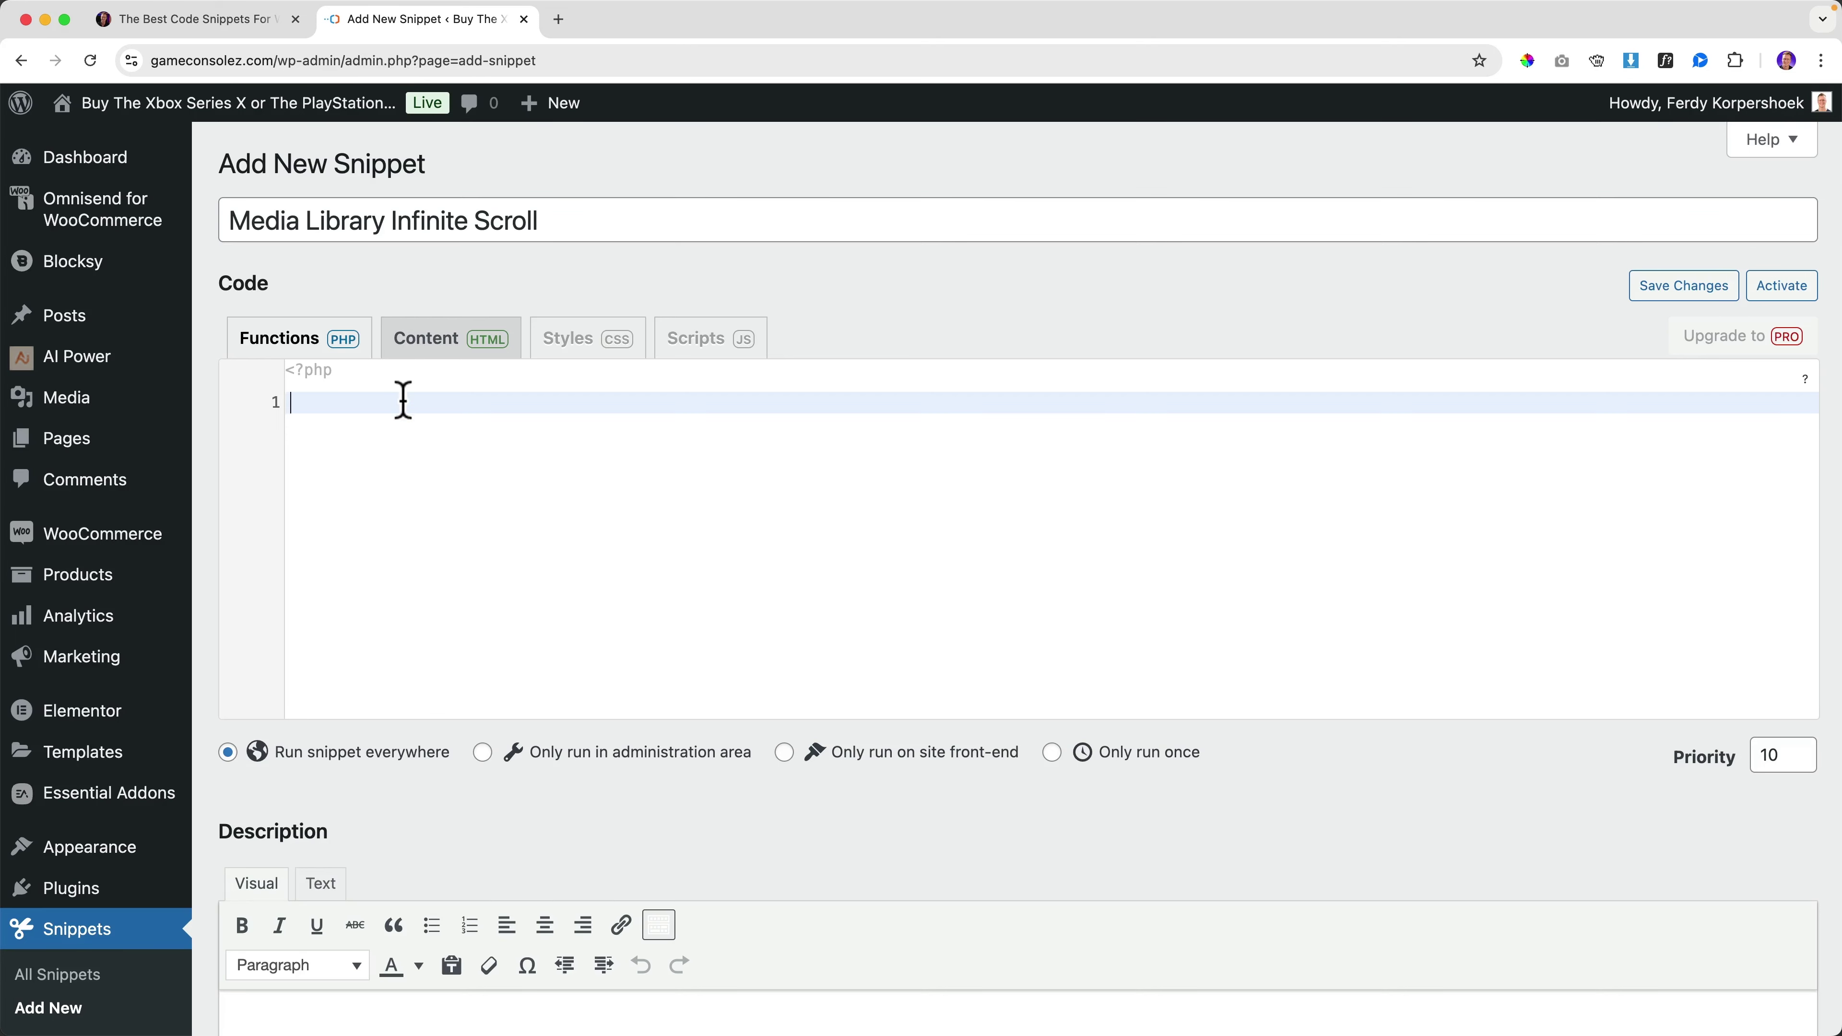
# Step: Enter the description "Infinite Scroll" and a media library tag for the snippet, then save and activate it
pyautogui.scroll(-6, 444, 482)
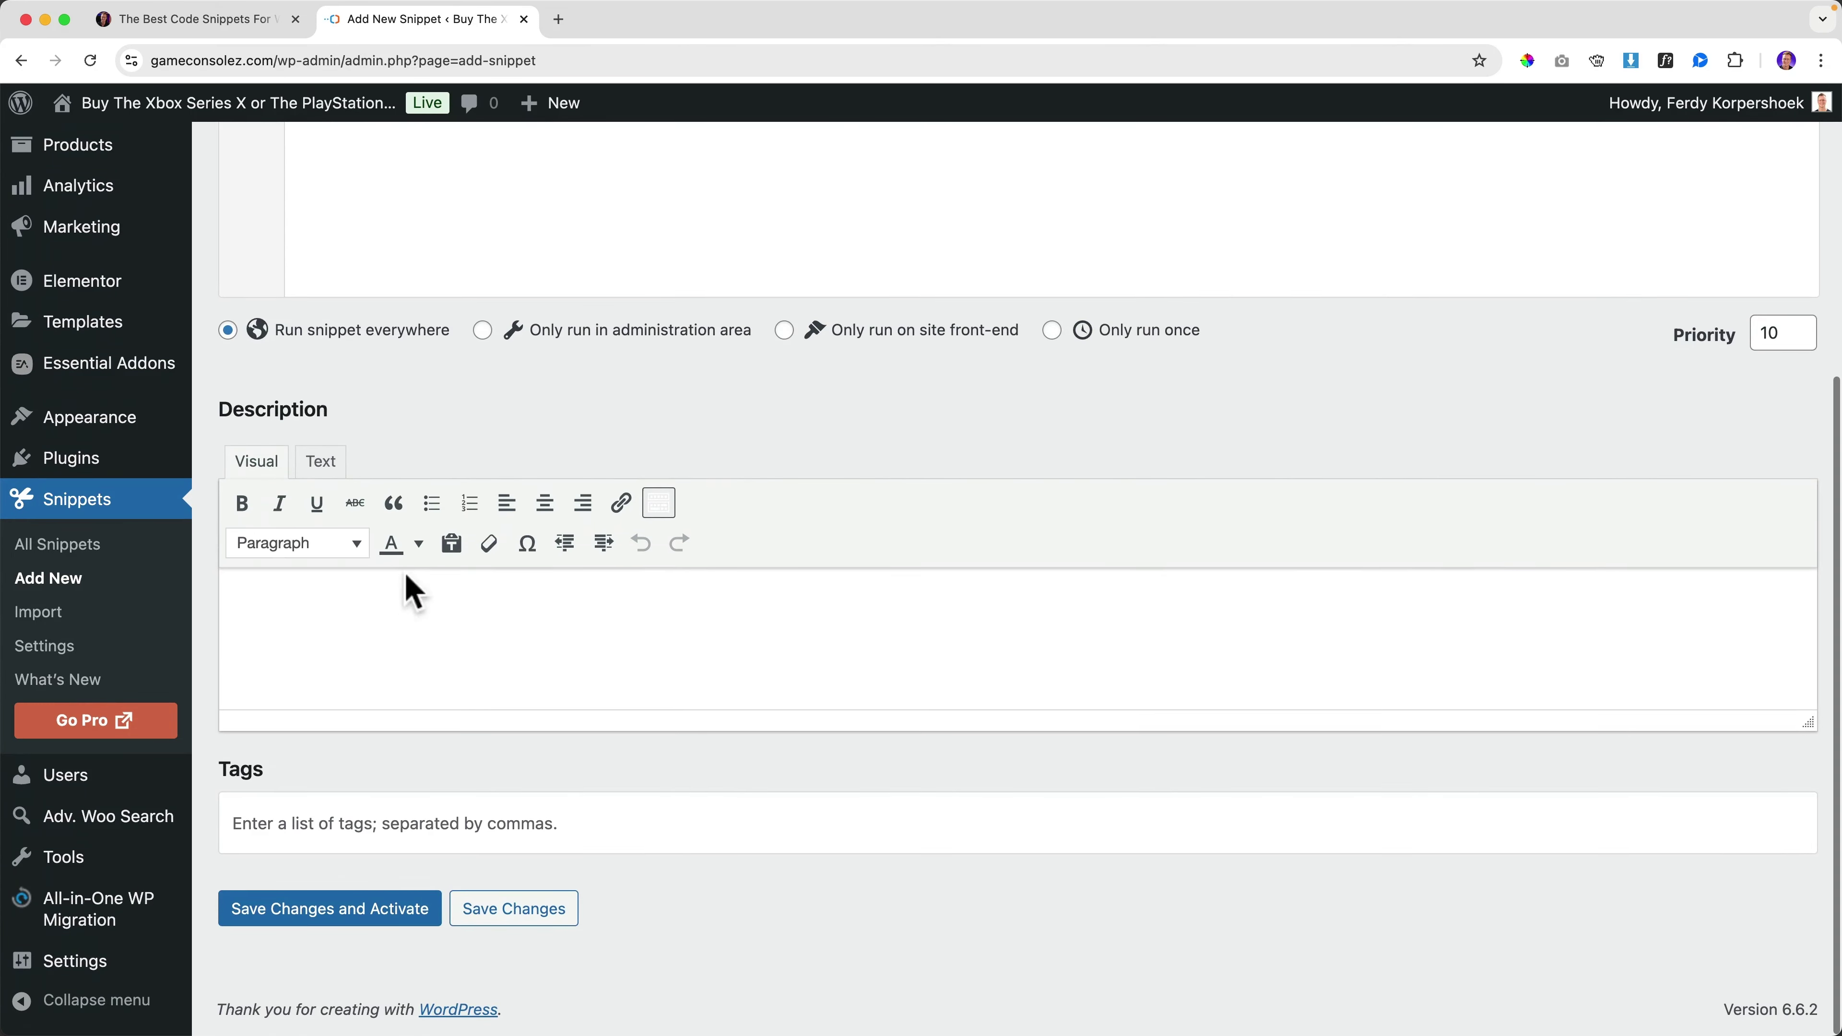
pyautogui.click(409, 608)
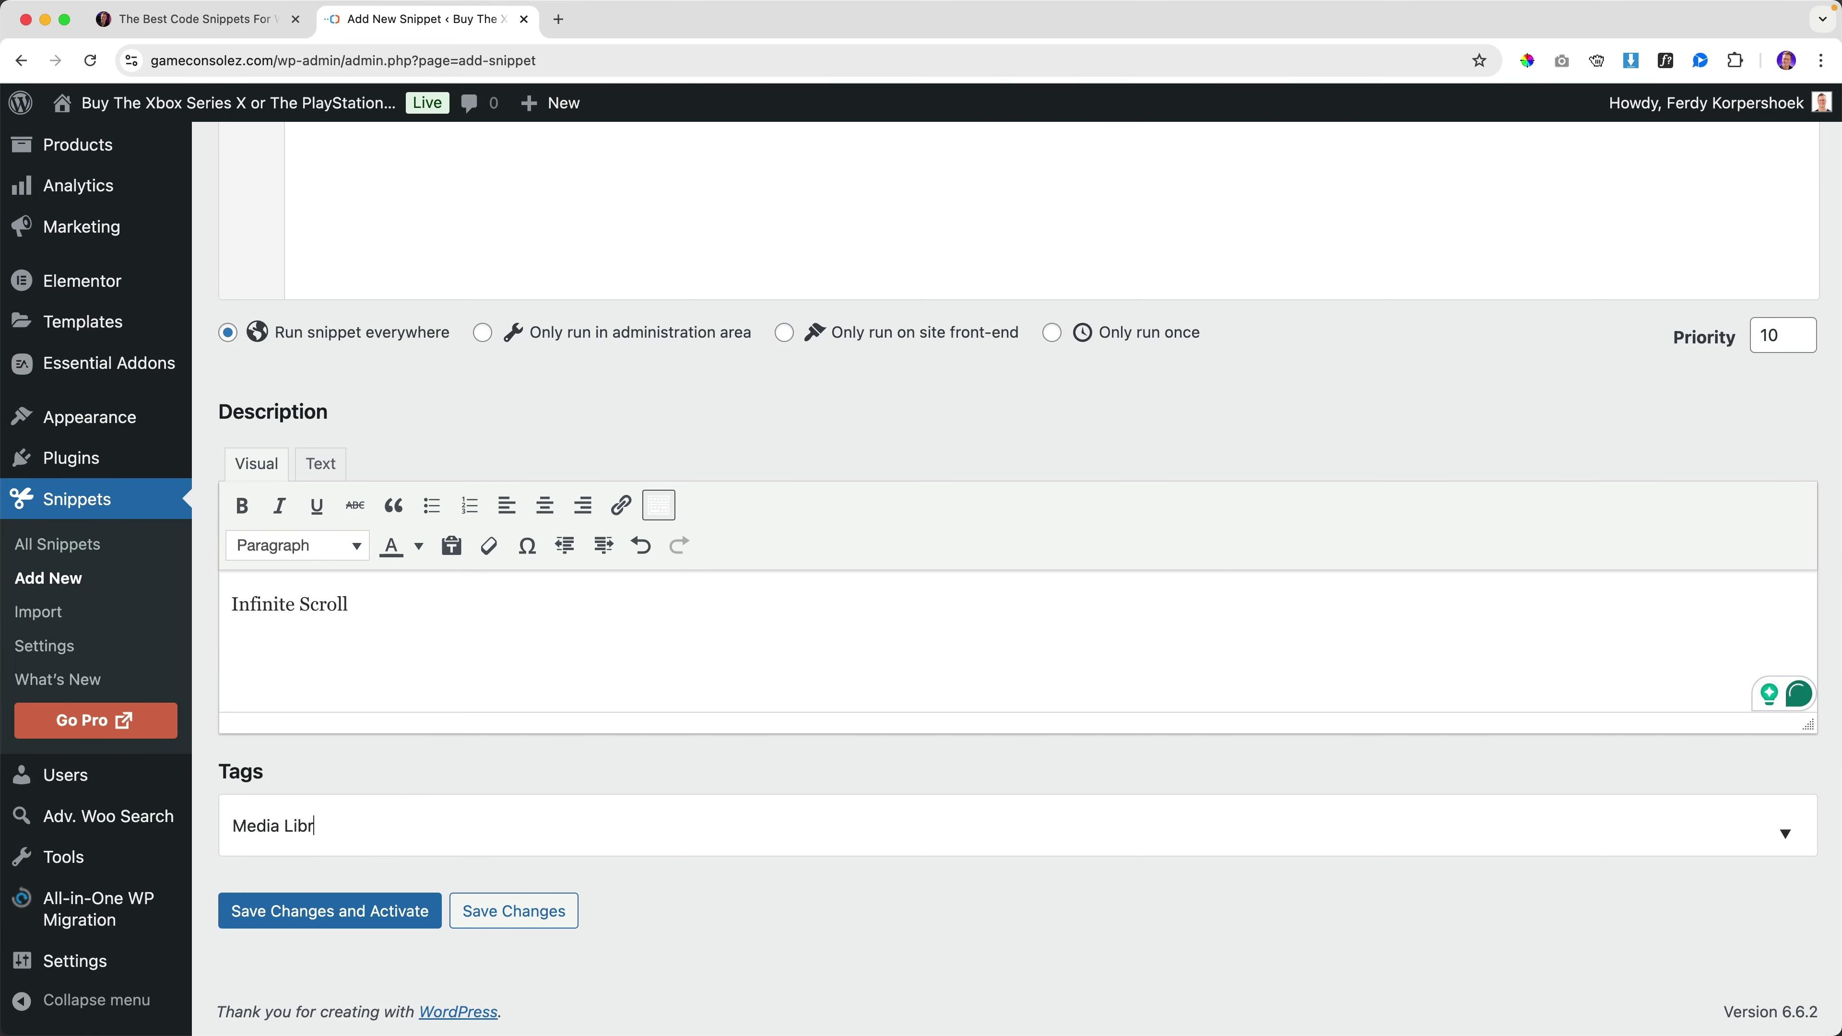
pyautogui.press('Return')
pyautogui.click(381, 911)
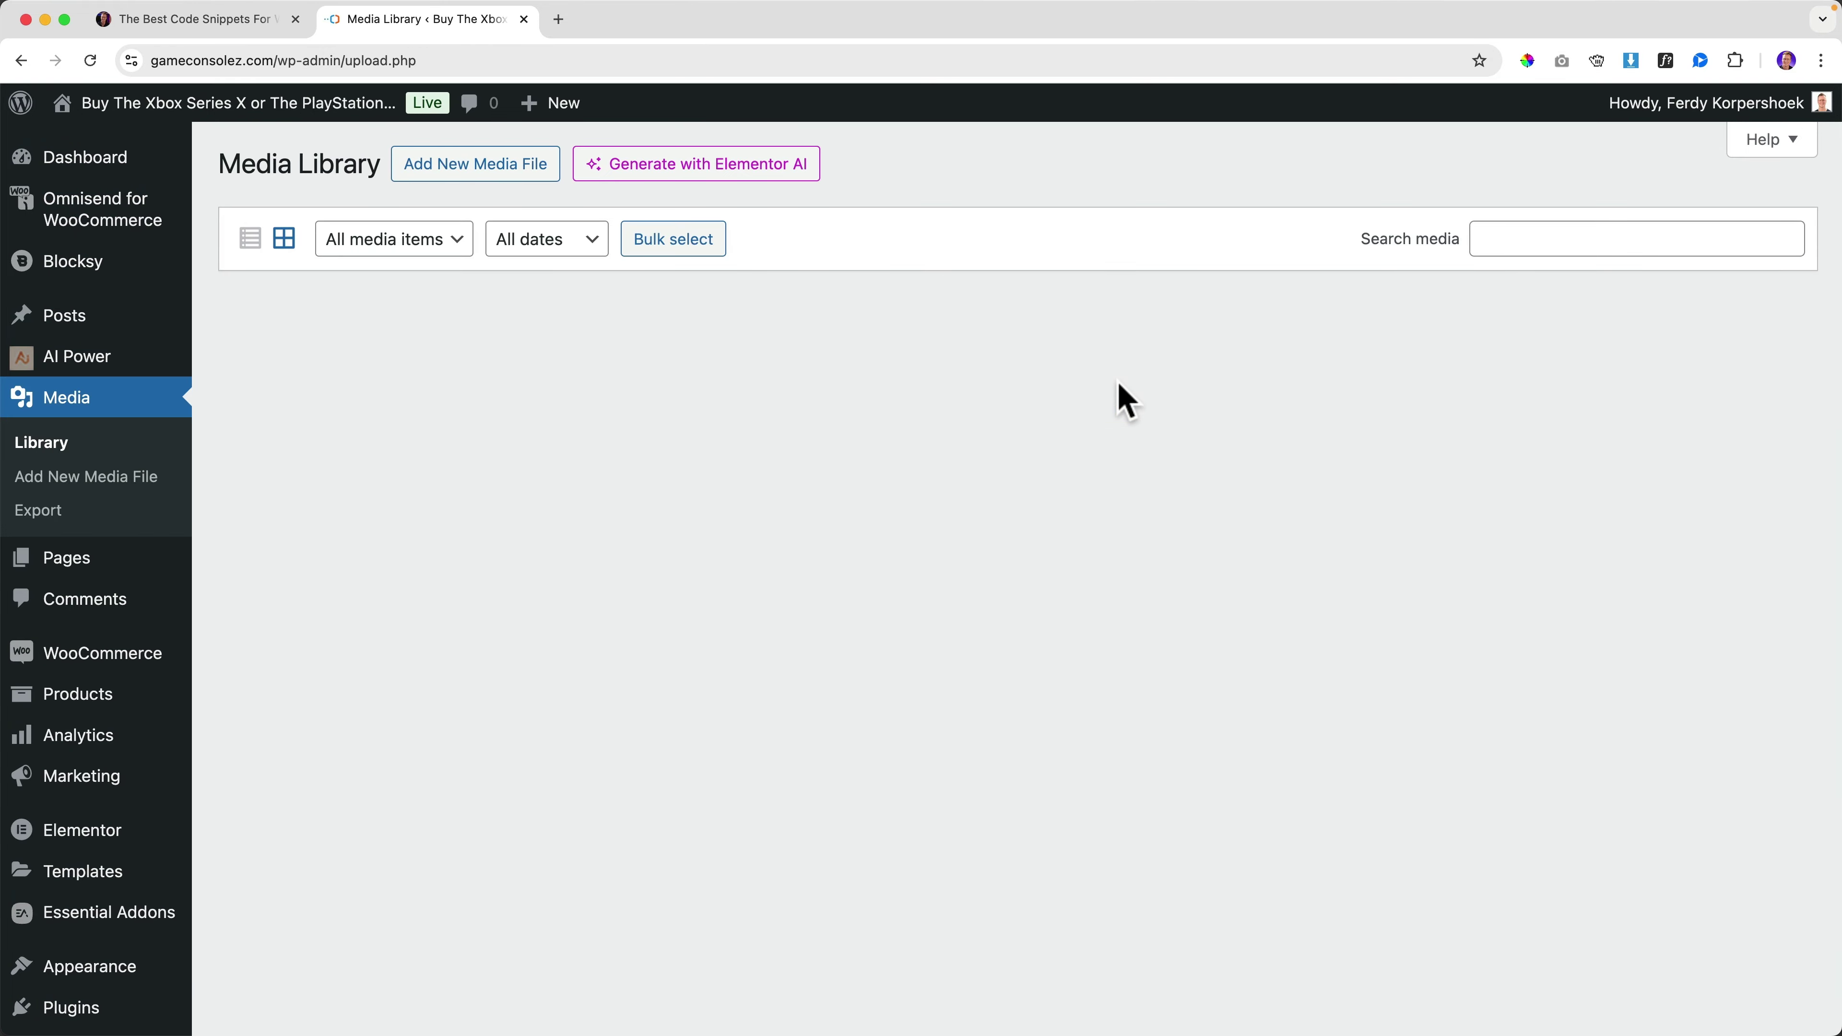
# Step: Check infinite scrolling by going down through the store's media library
pyautogui.scroll(-10, 1122, 401)
pyautogui.scroll(-15, 1122, 401)
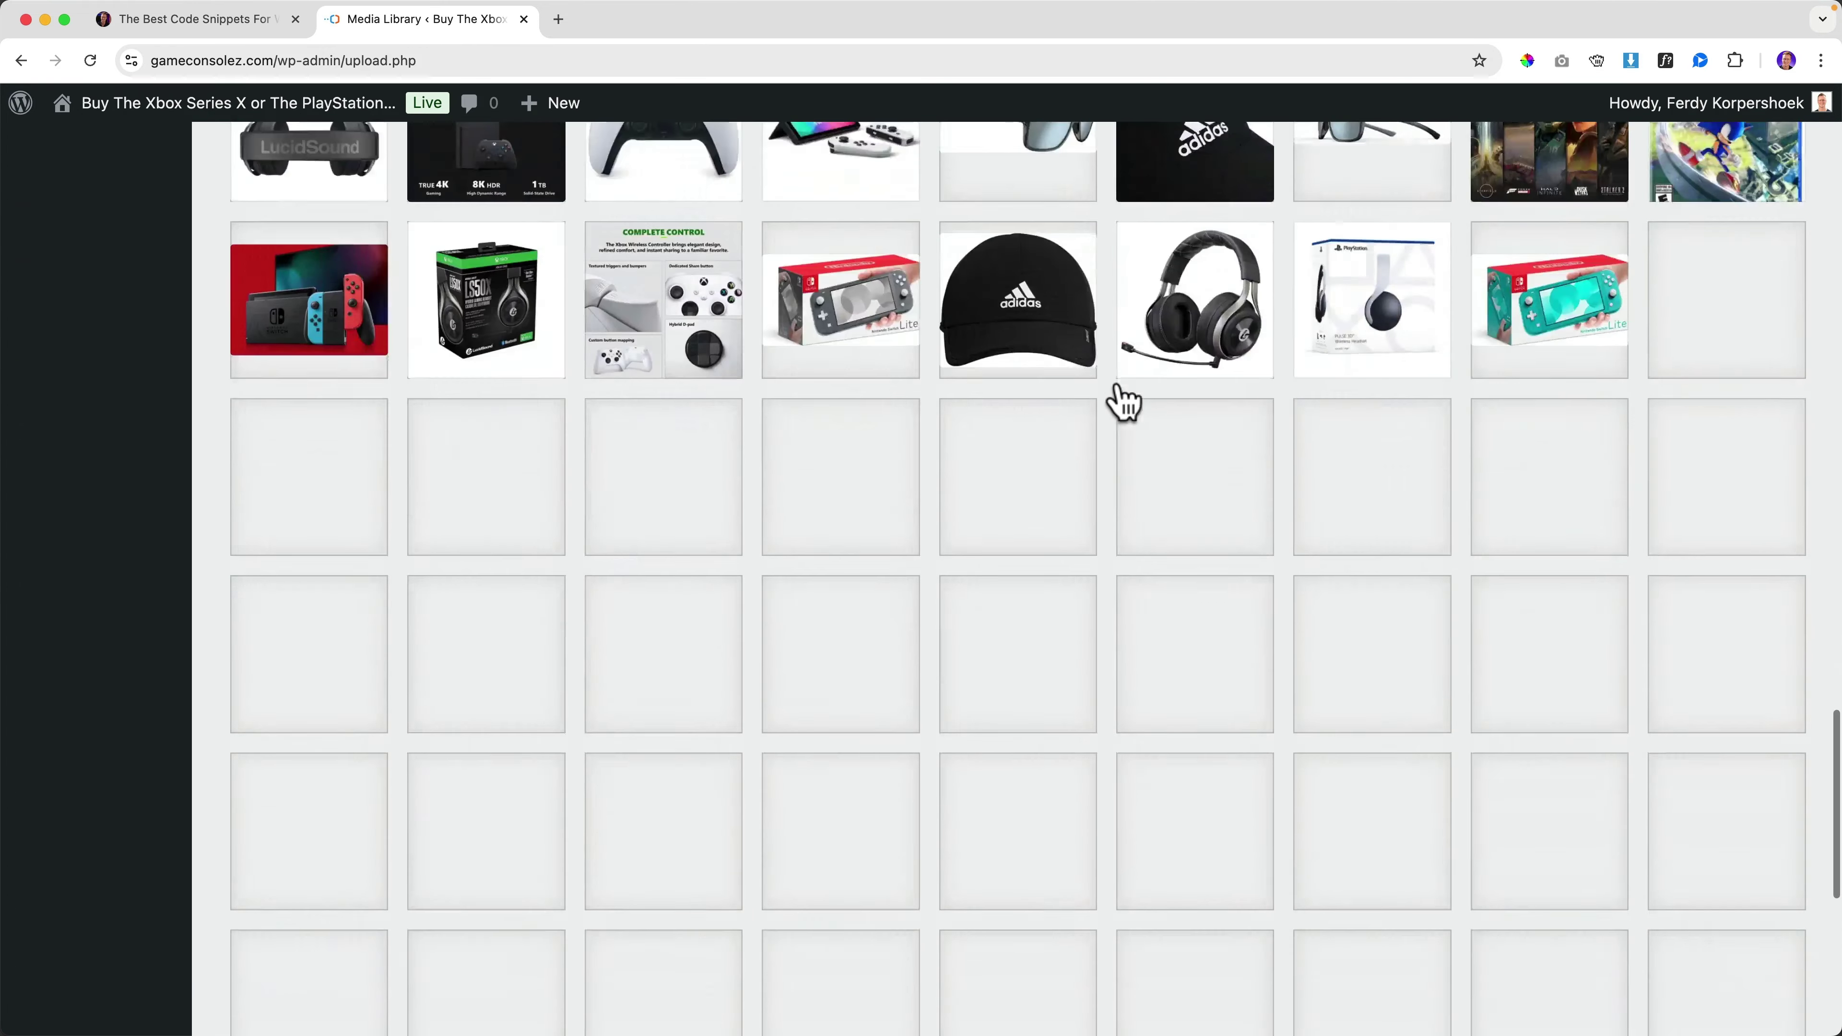
# Step: Look through the store's media library down to its last items and back up
pyautogui.scroll(20, 1123, 401)
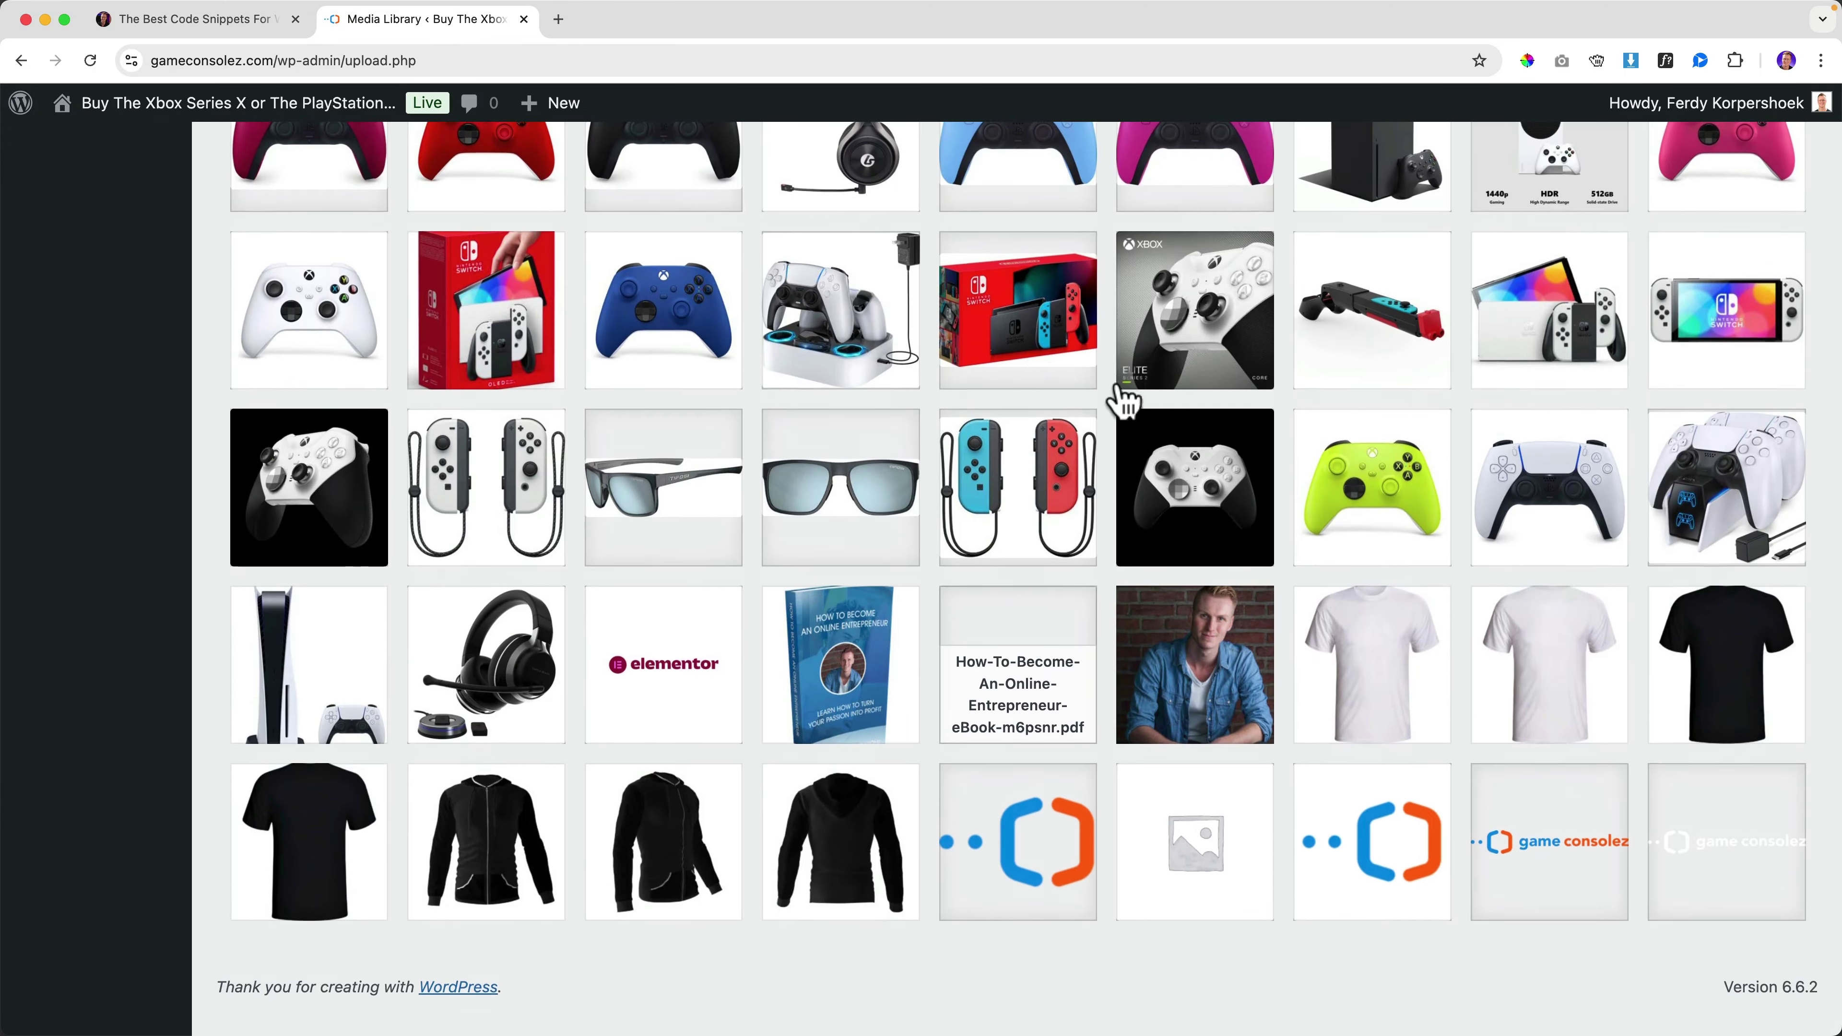
pyautogui.scroll(-20, 1122, 406)
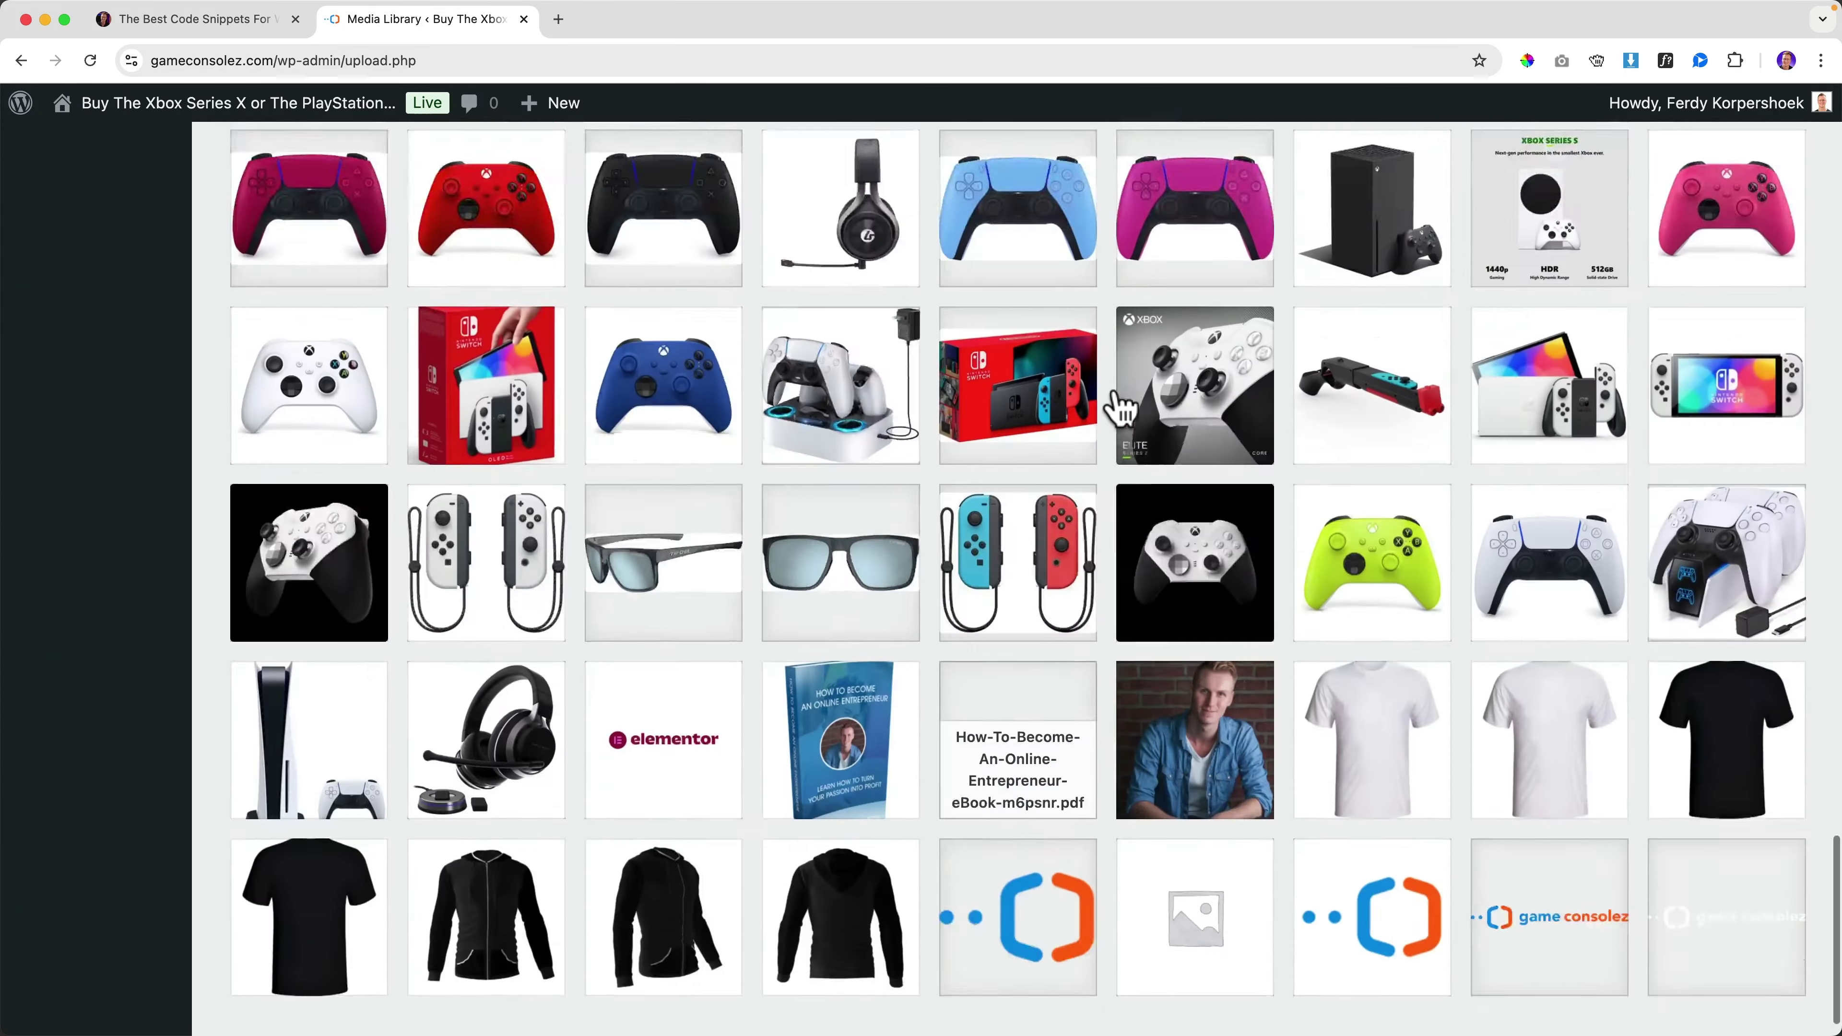
pyautogui.scroll(12, 1126, 417)
pyautogui.scroll(10, 1126, 417)
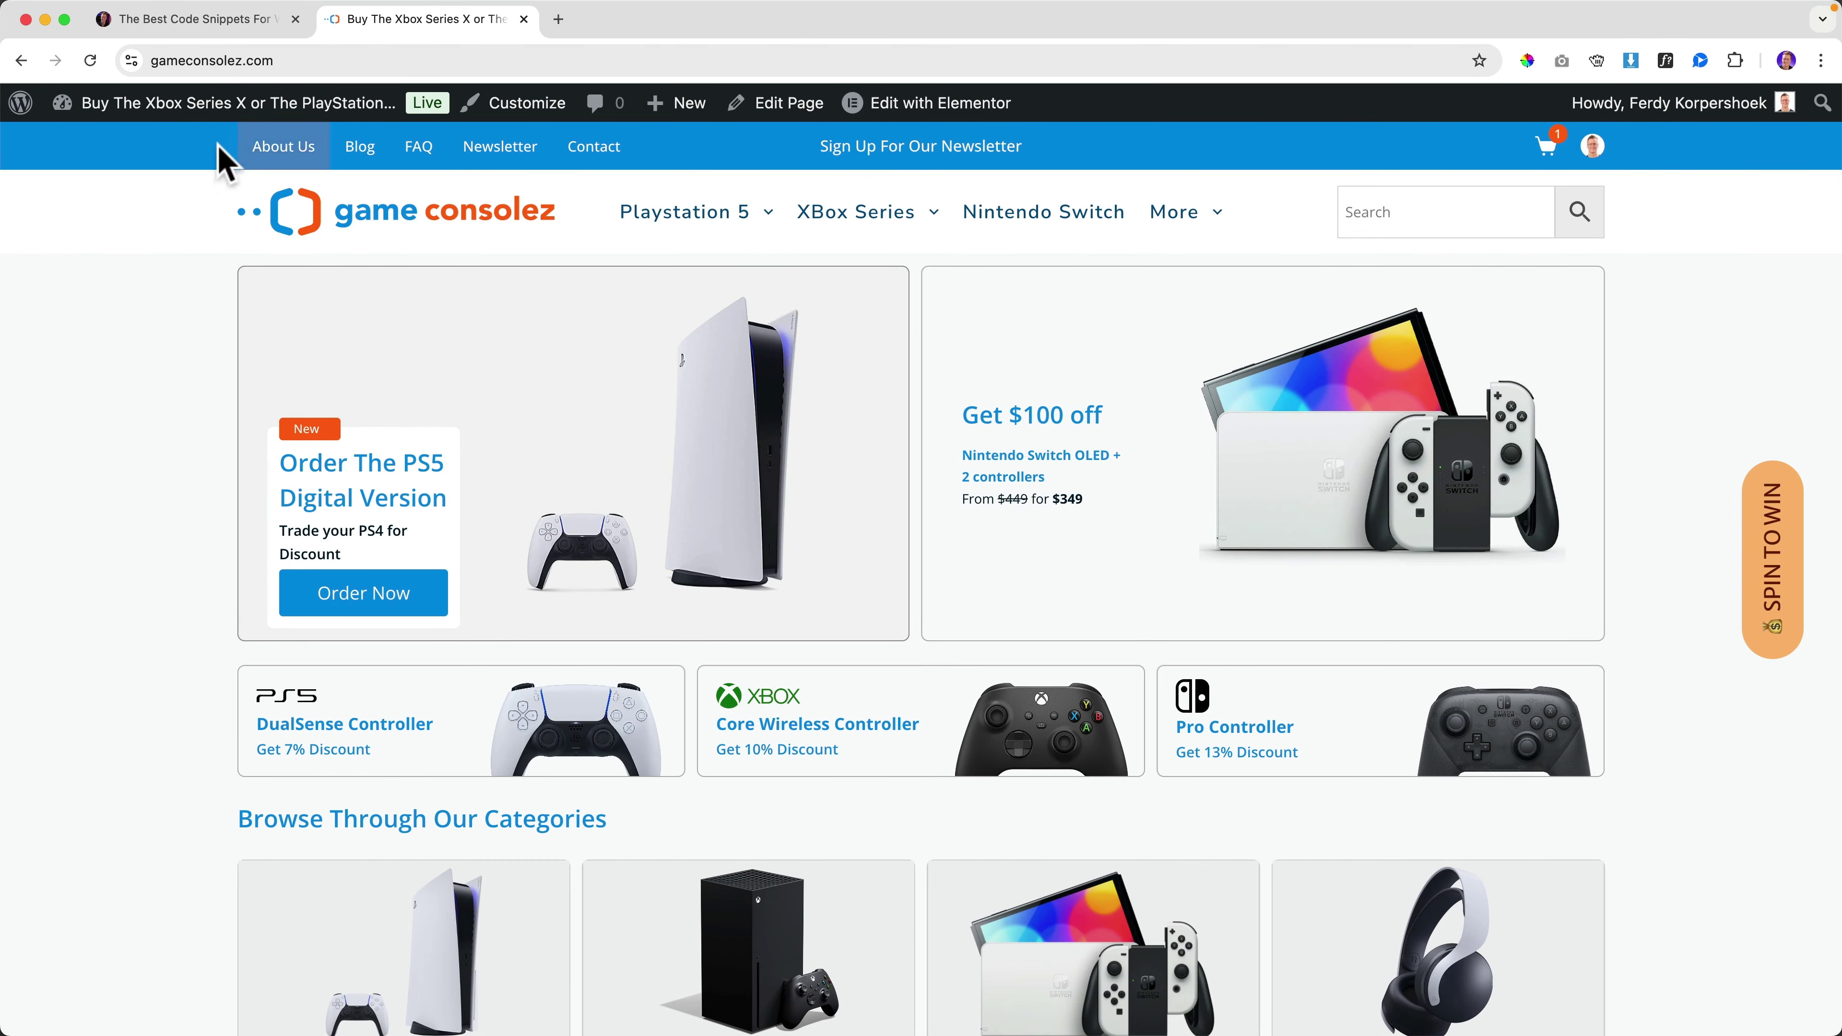
# Step: Search the snippet cloud by keyword for "woocommerce" from the store's admin and browse the results
pyautogui.moveTo(161, 107)
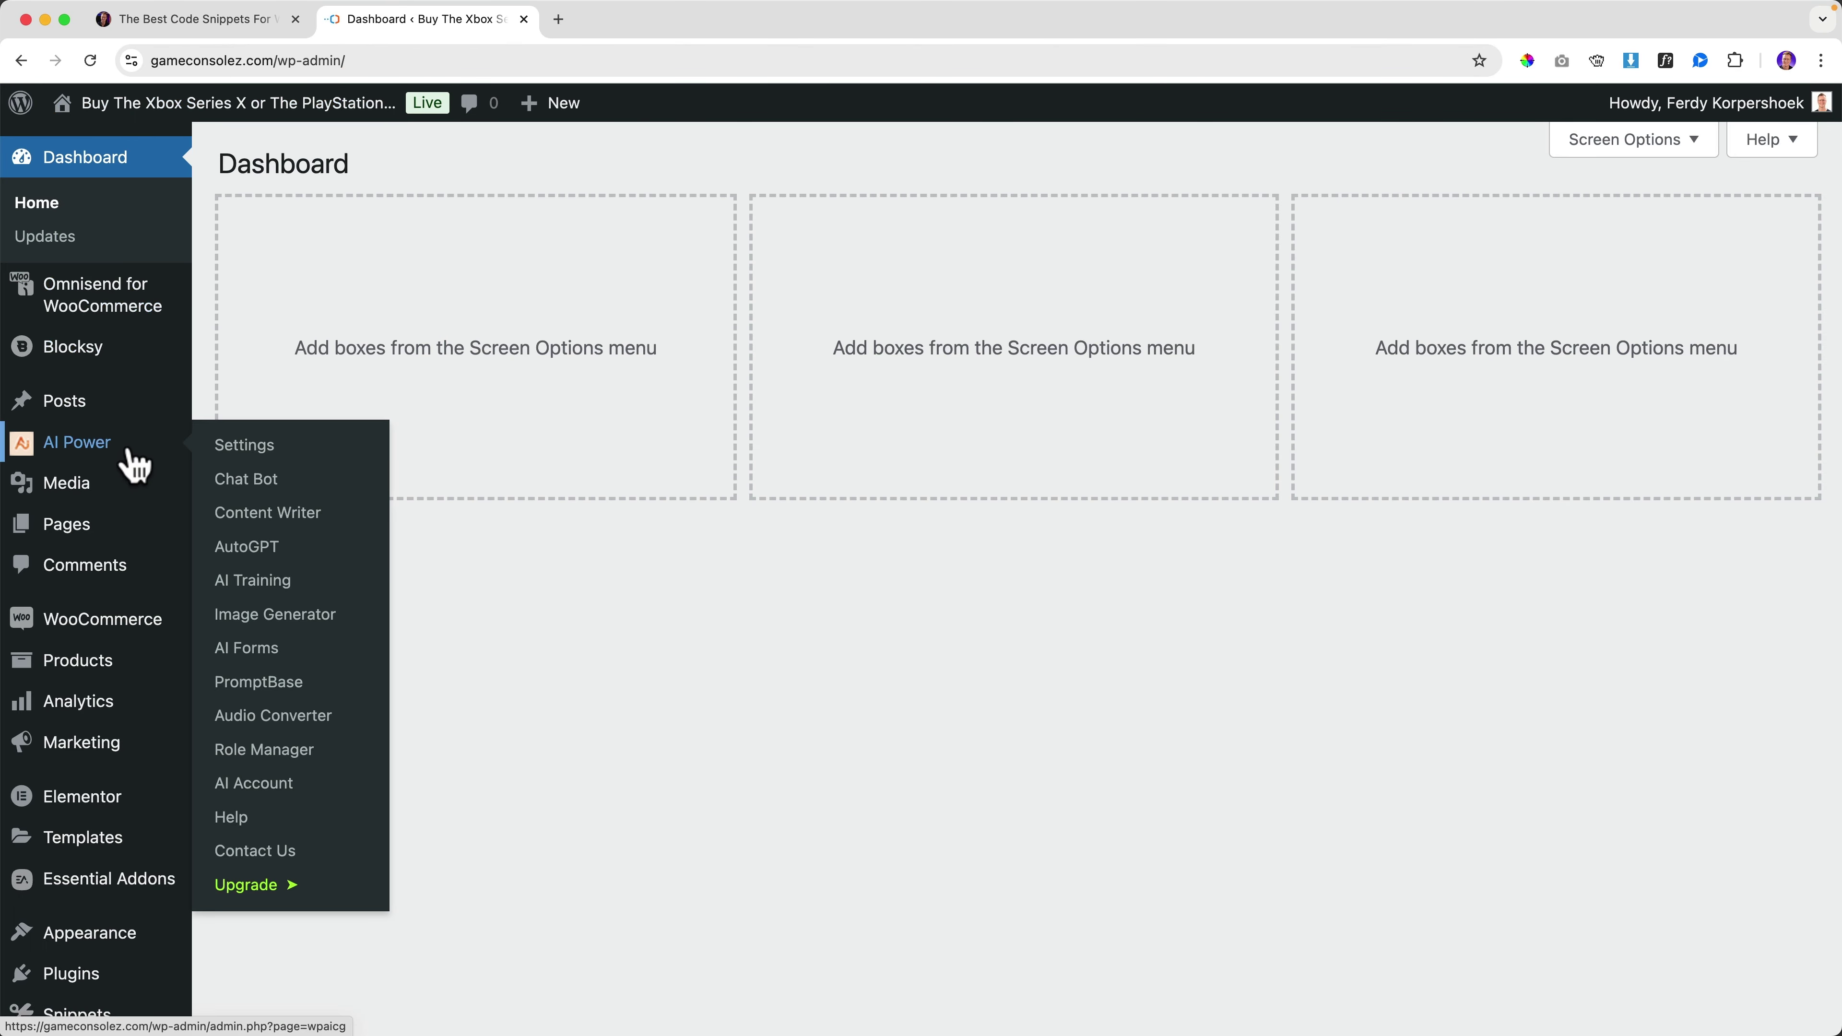
pyautogui.scroll(-4, 128, 452)
pyautogui.click(99, 726)
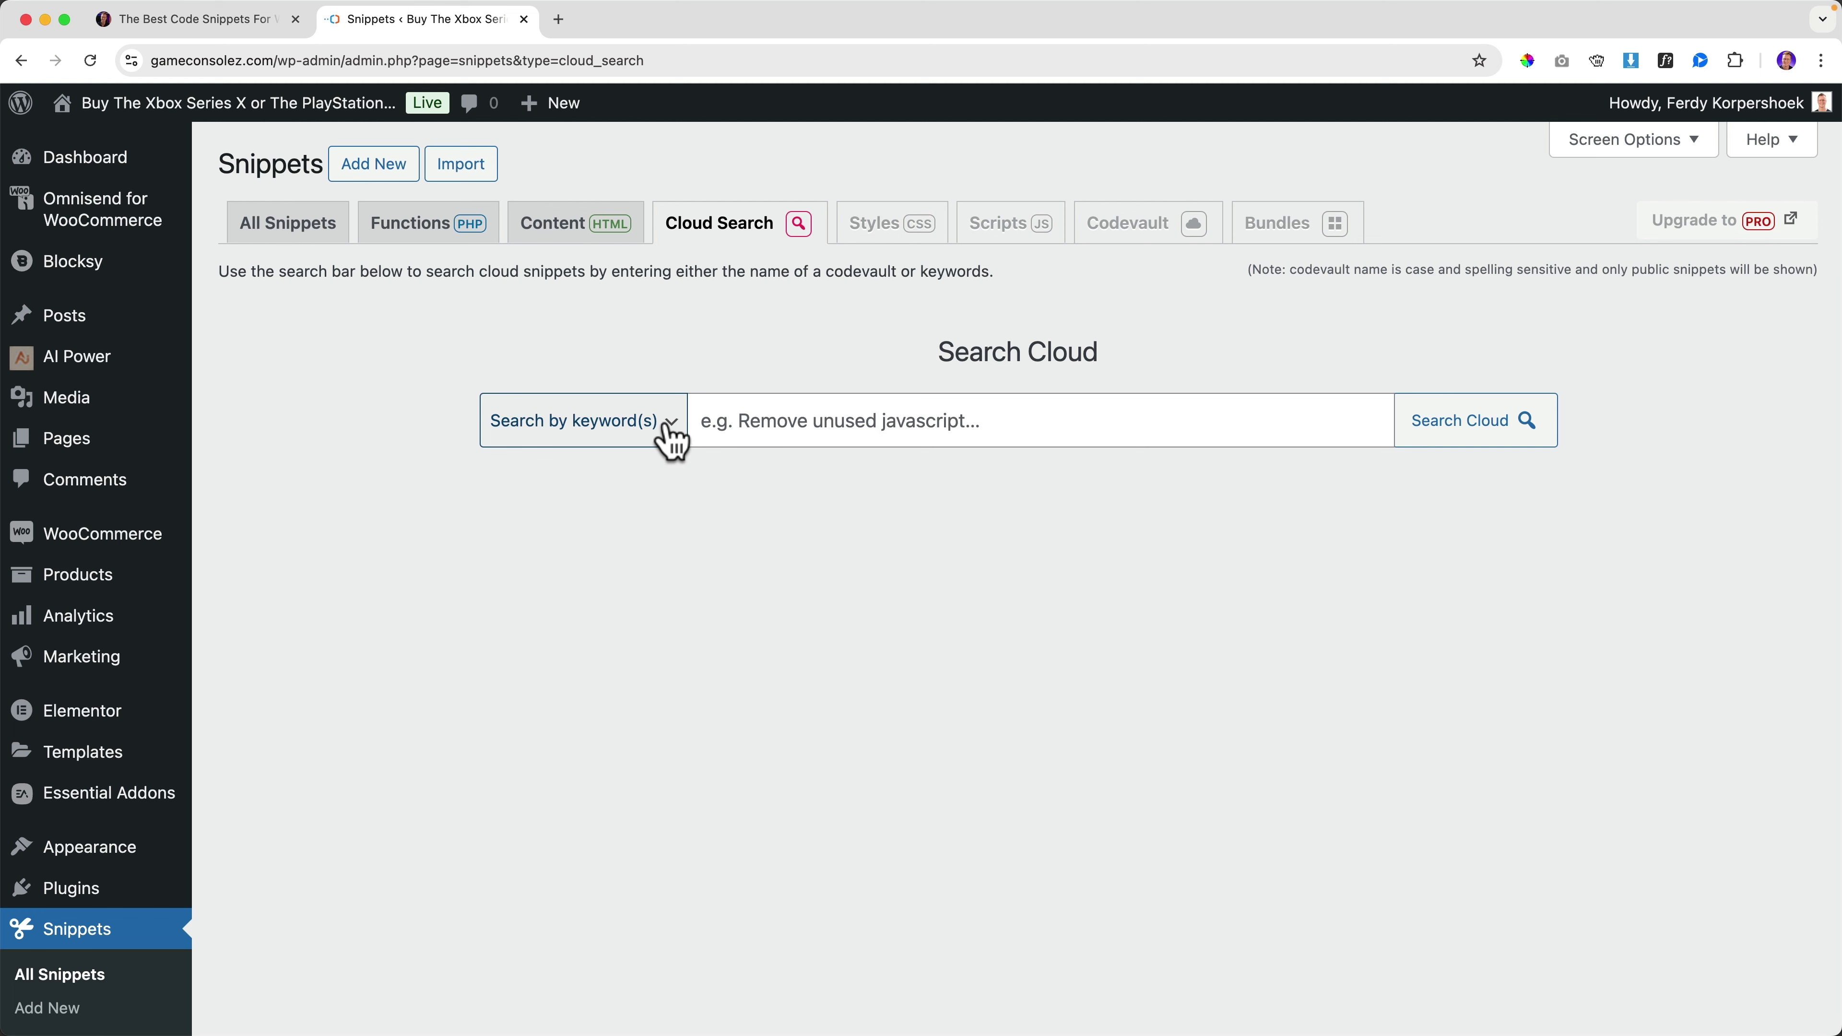
pyautogui.click(670, 422)
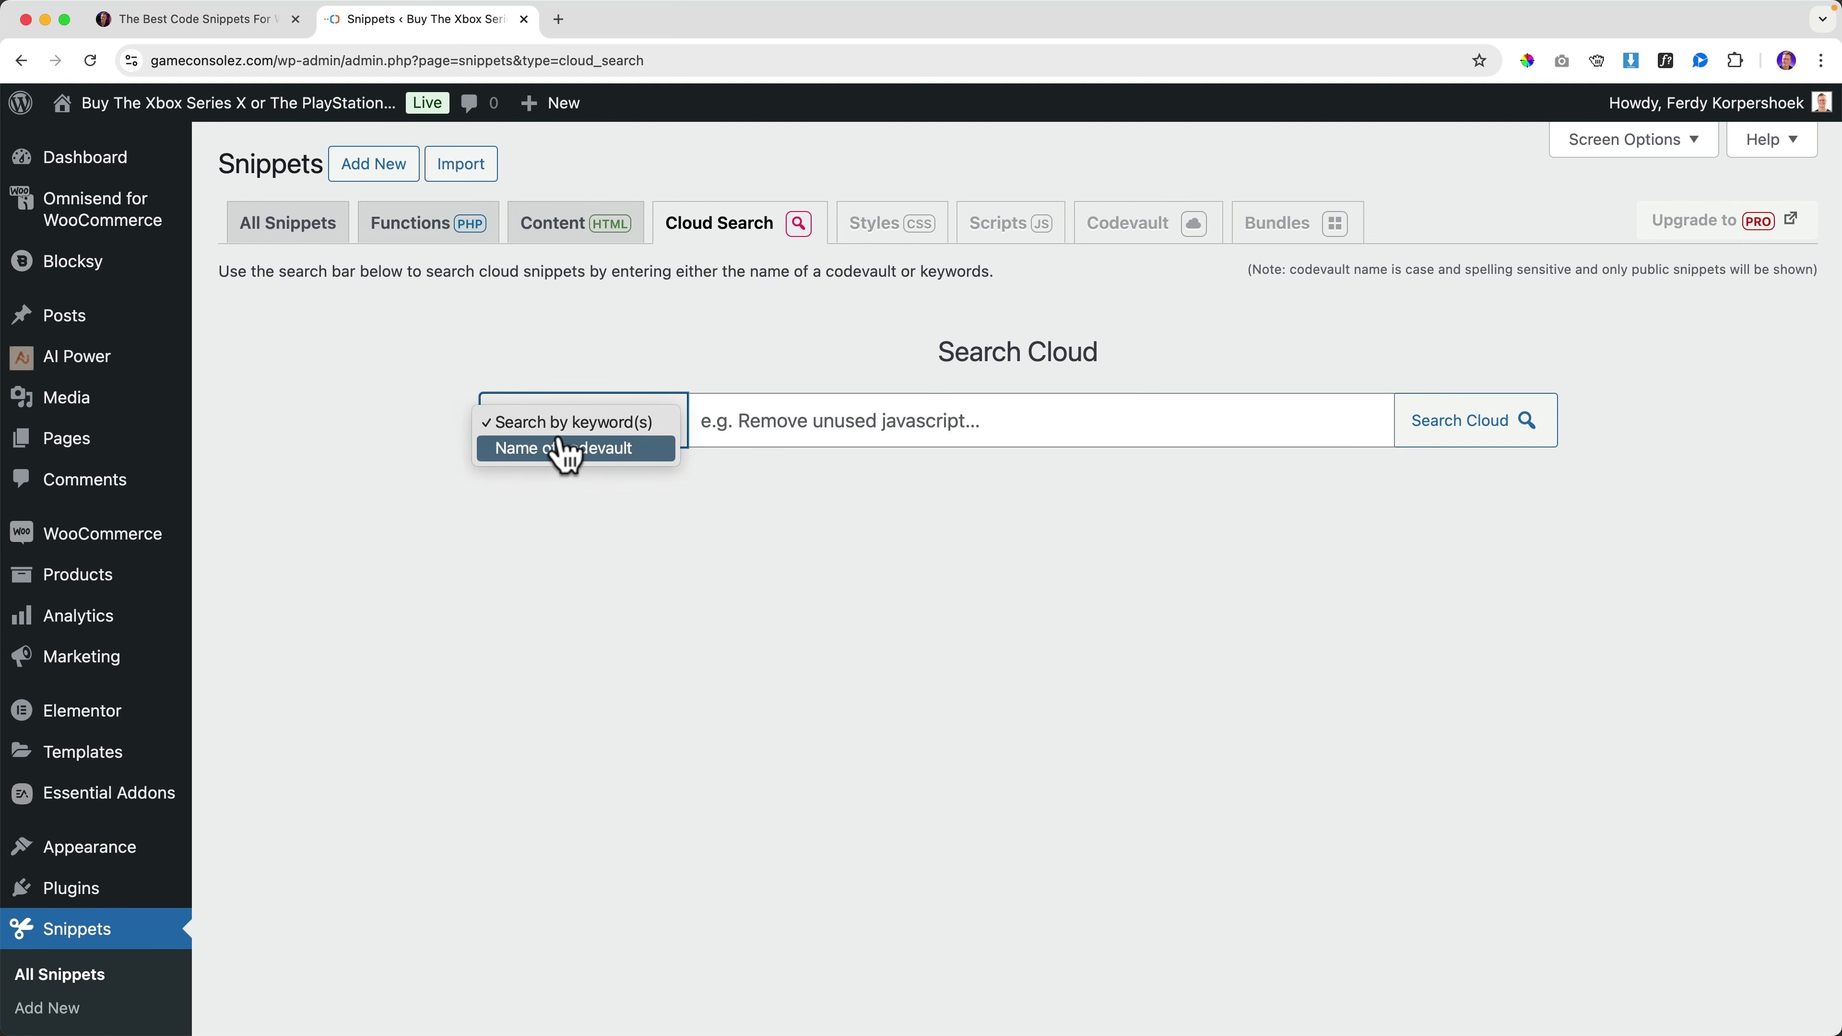
pyautogui.click(536, 423)
pyautogui.click(793, 422)
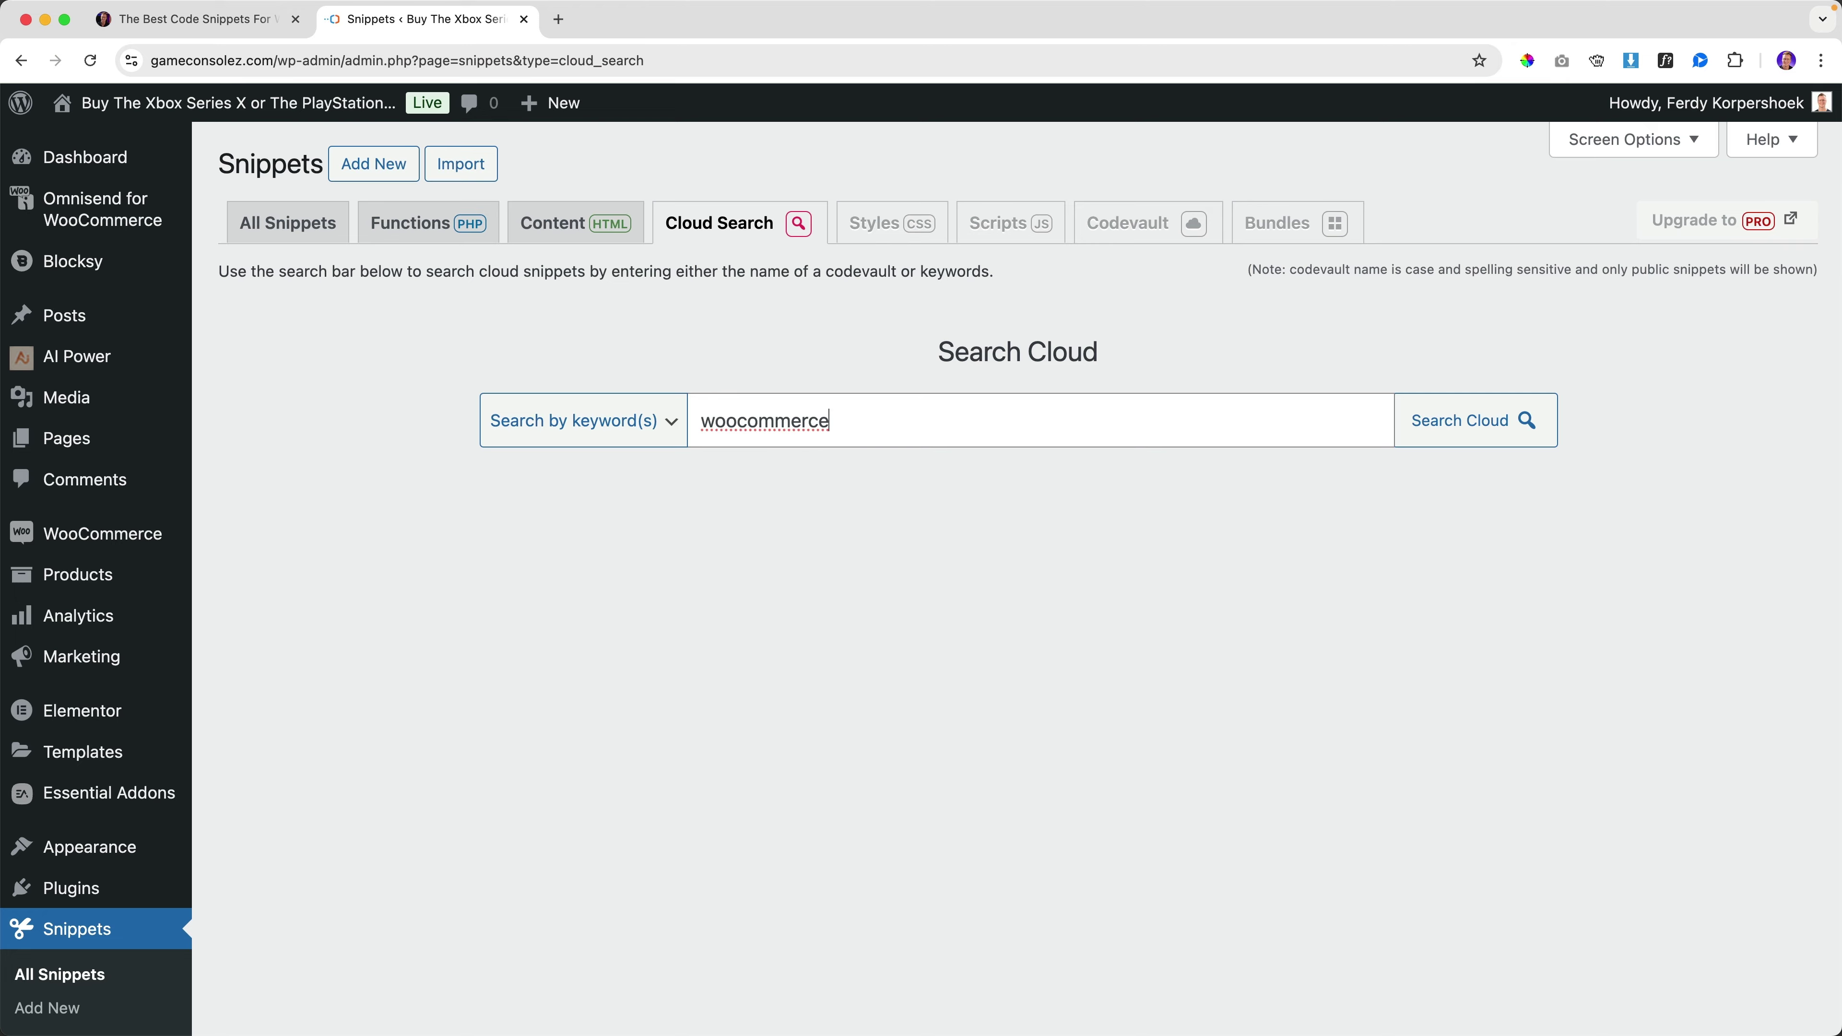
pyautogui.scroll(-5, 1066, 359)
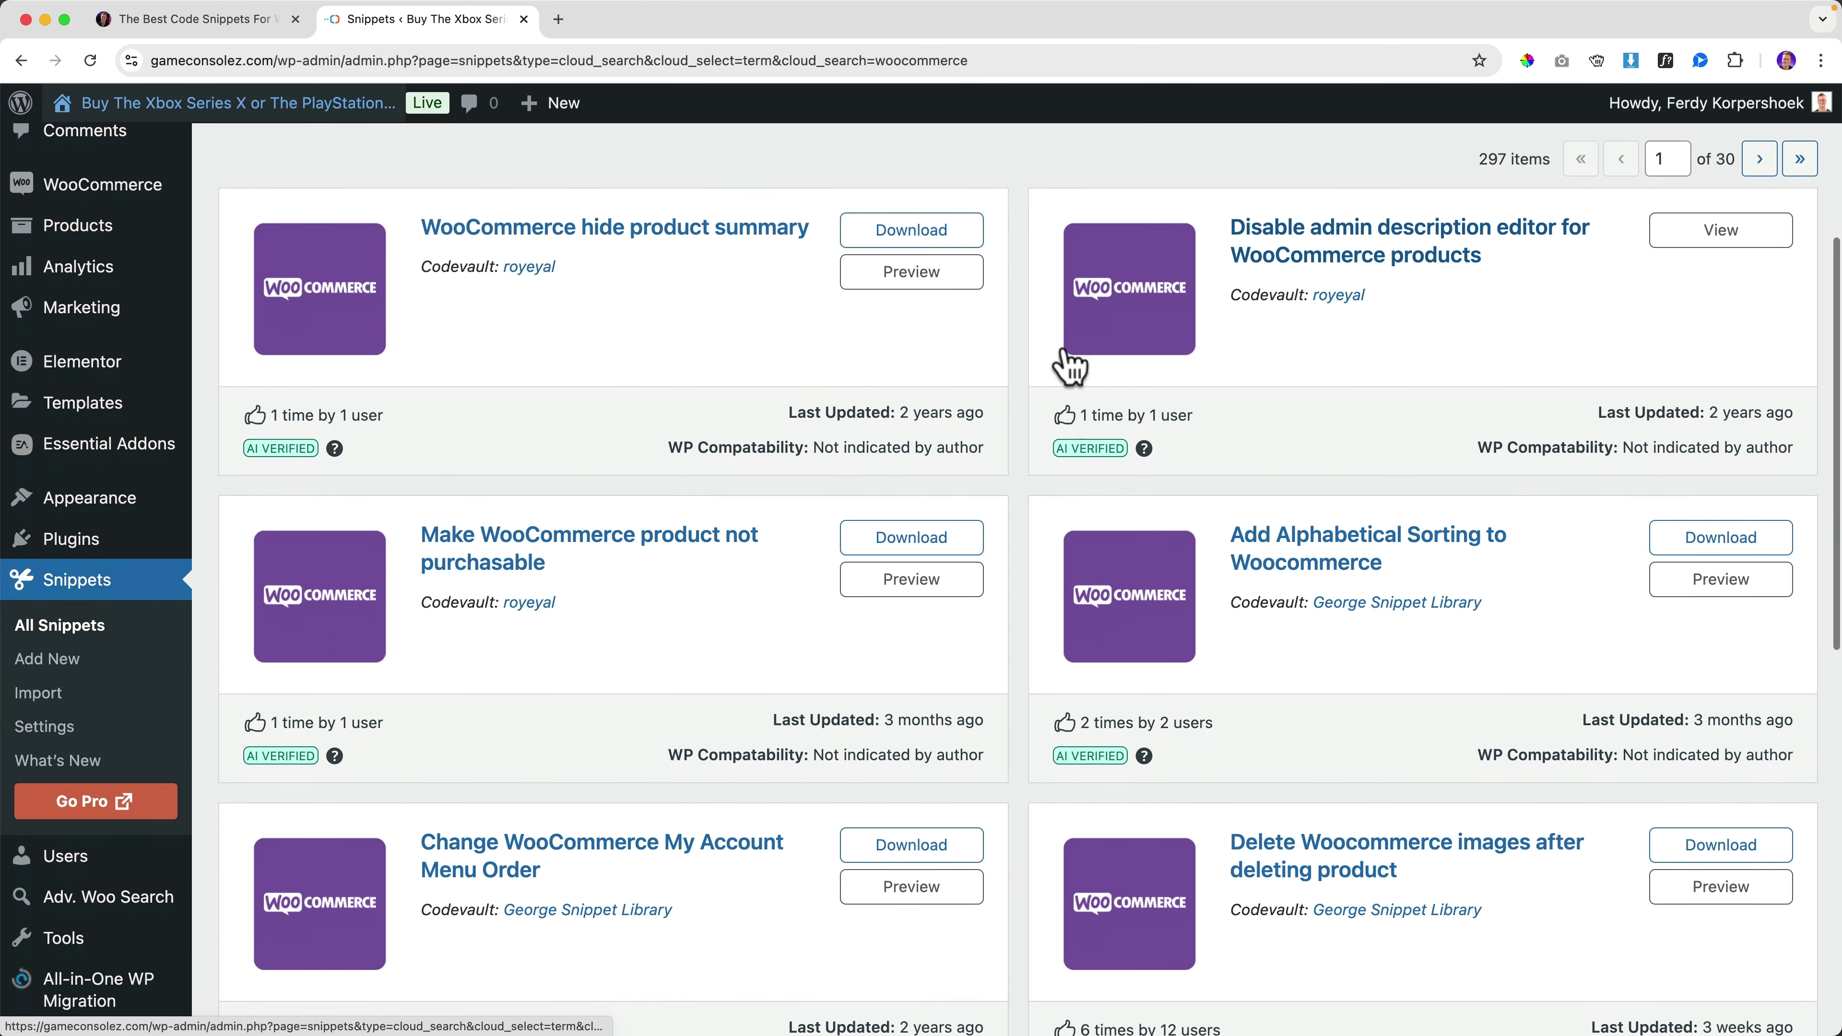
pyautogui.scroll(-4, 1065, 348)
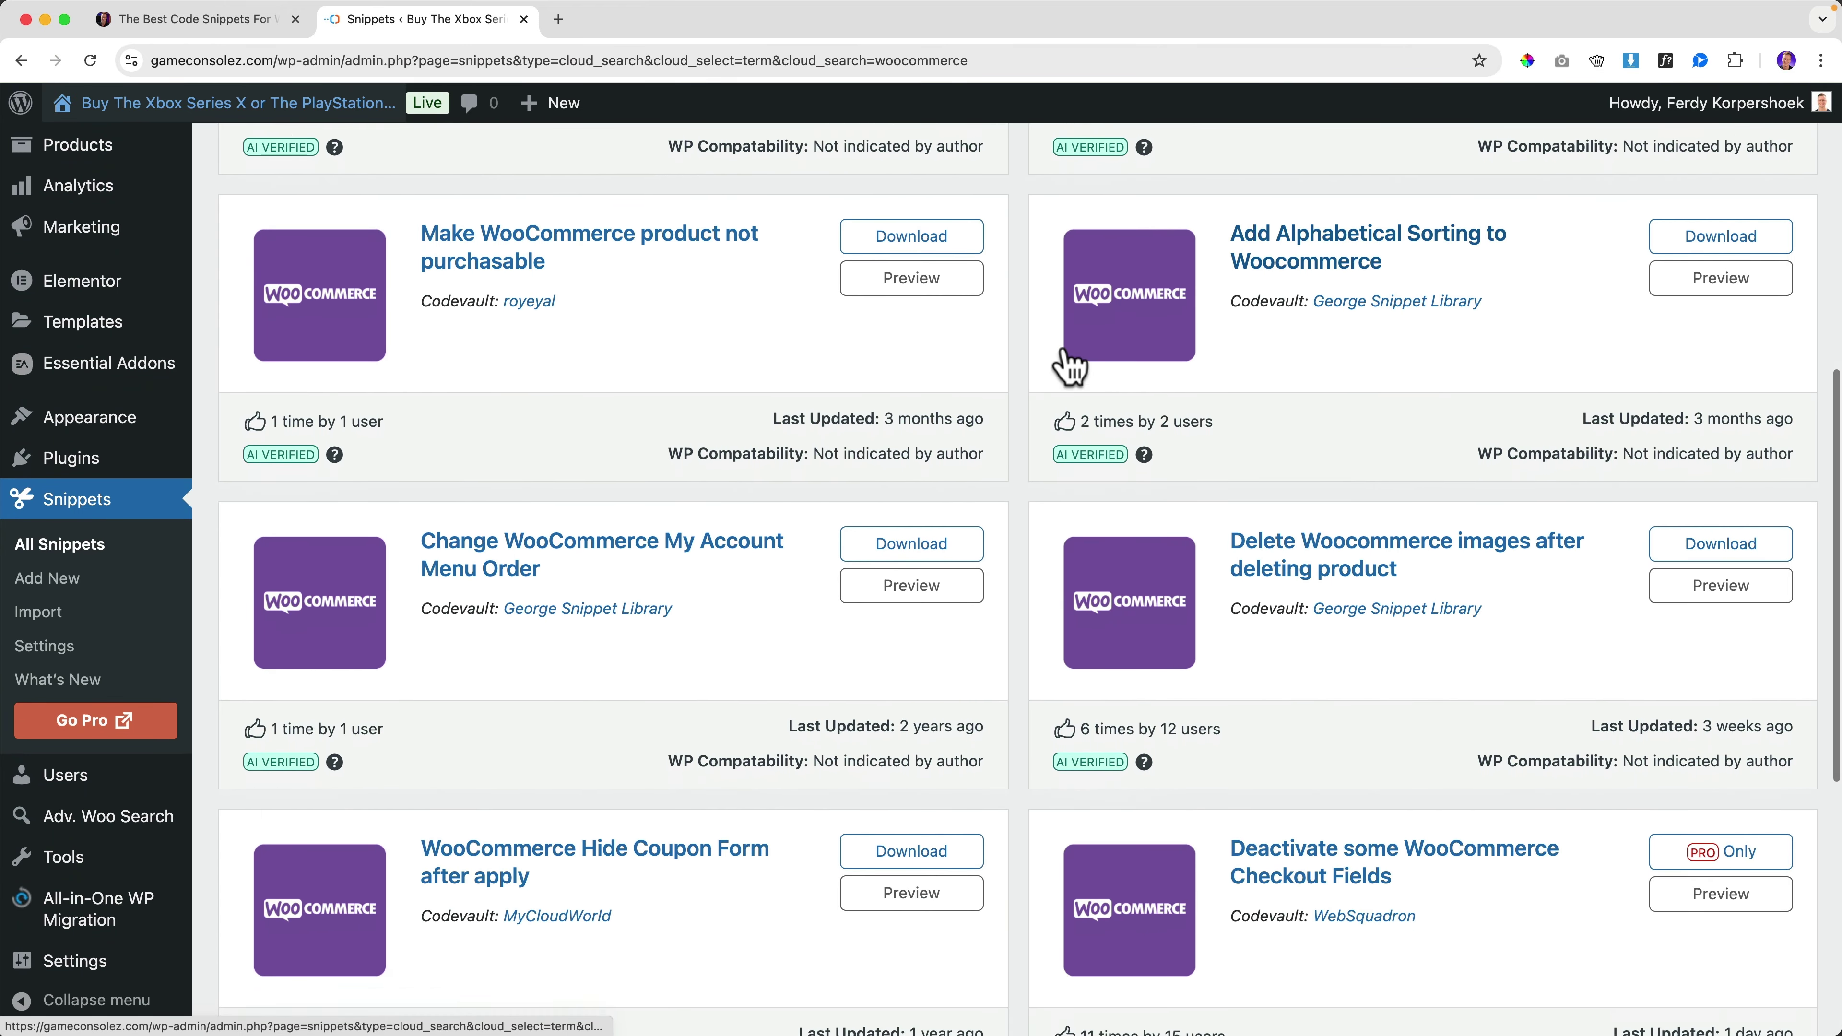
pyautogui.scroll(-2, 1066, 362)
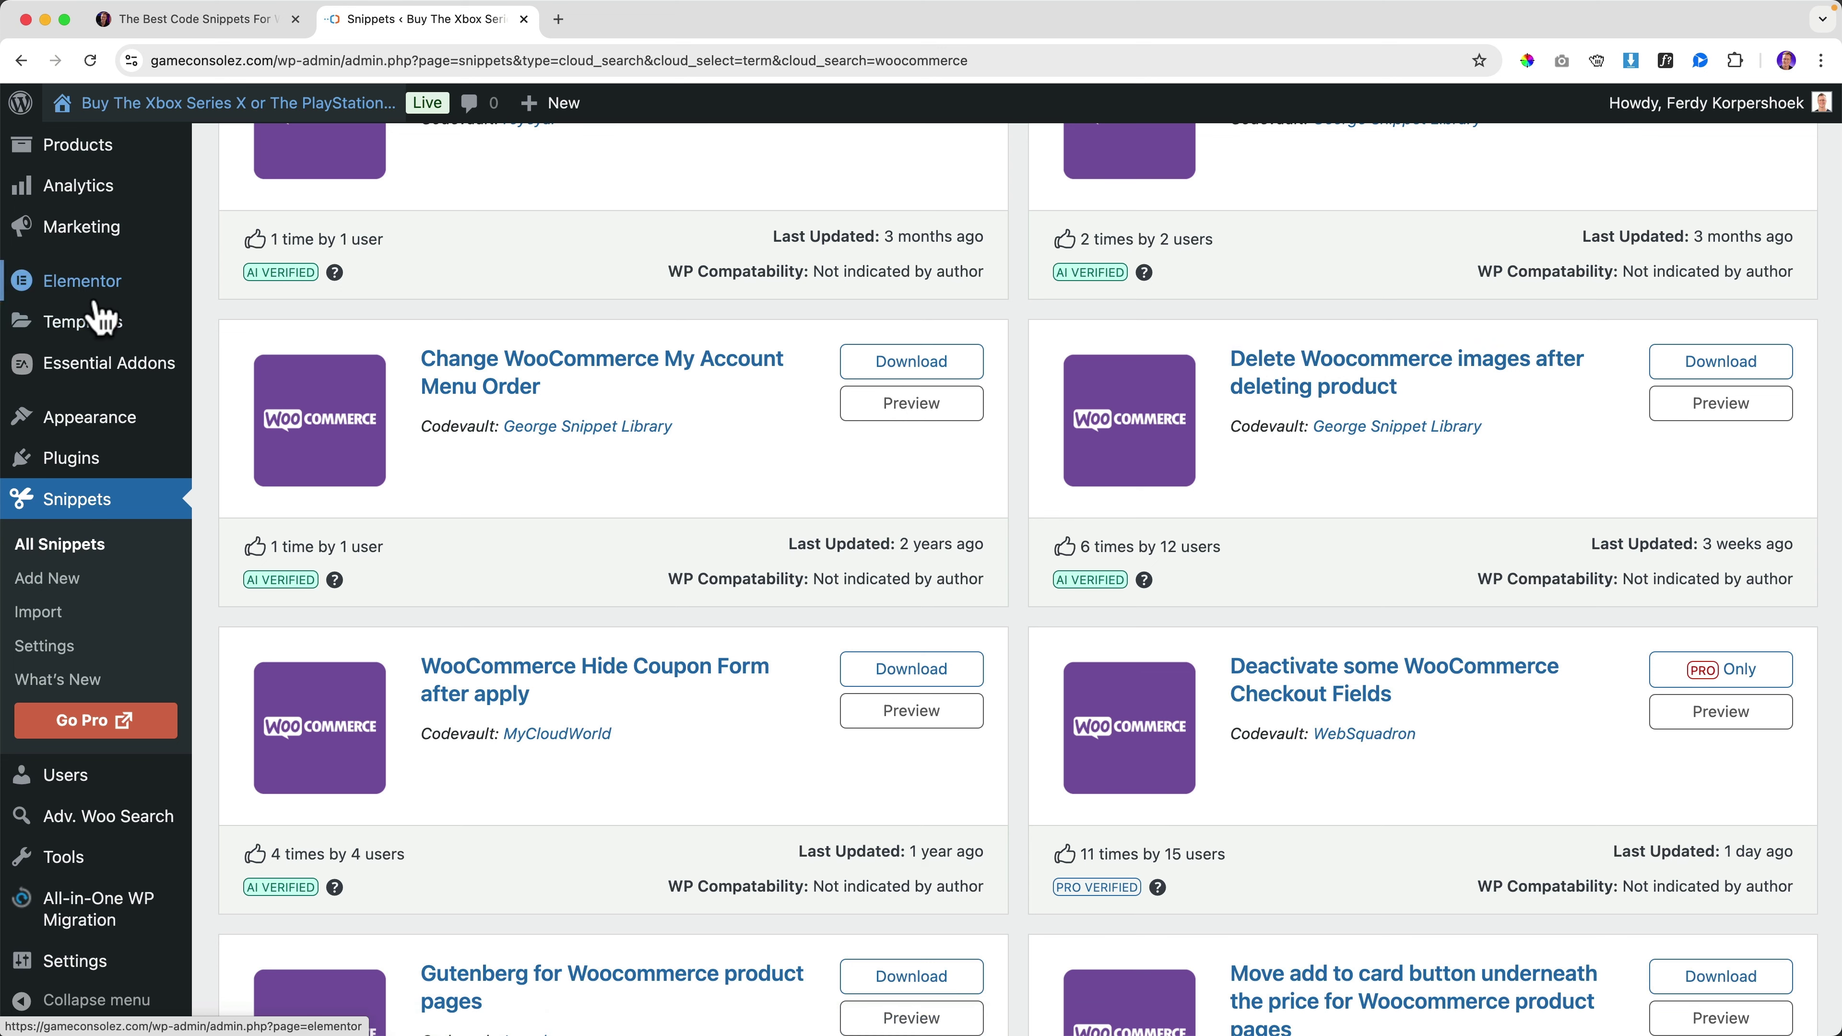
# Step: Open the store's product list in a separate browser tab and look at it
pyautogui.moveTo(101, 414)
pyautogui.scroll(-2, 102, 435)
pyautogui.scroll(3, 102, 450)
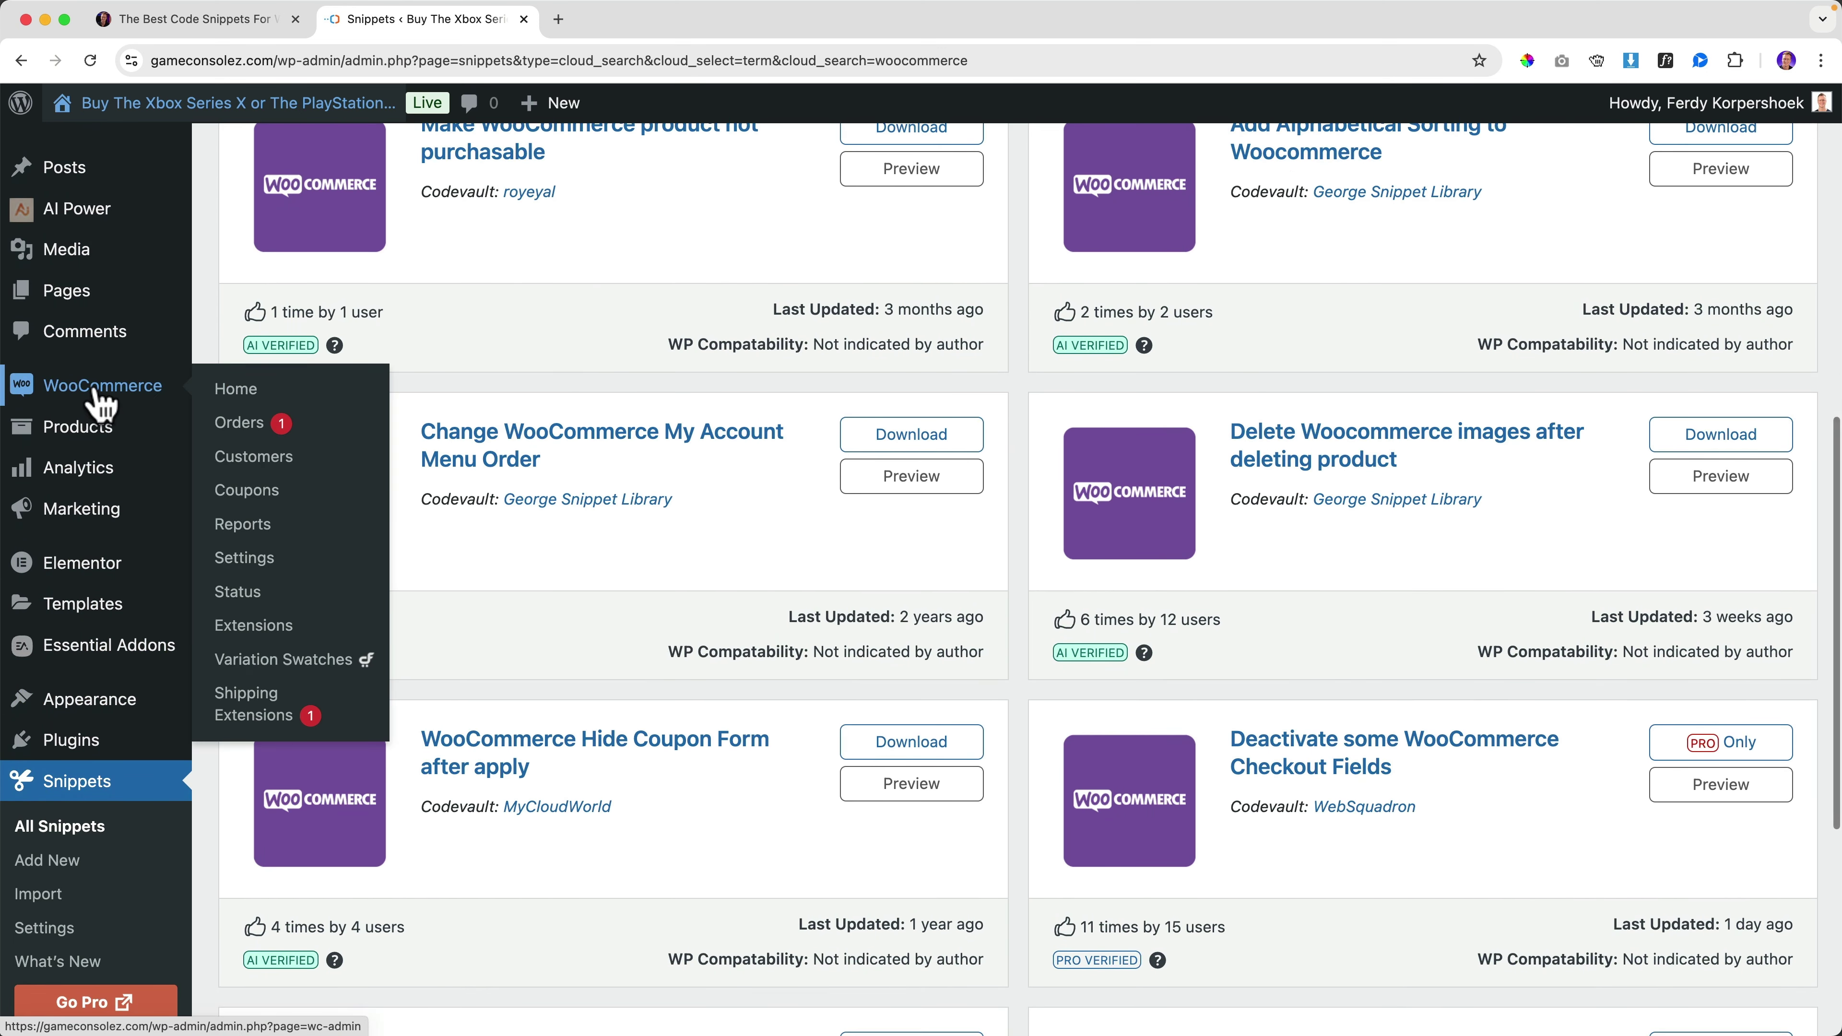
pyautogui.keyDown('super'); pyautogui.click(268, 430); pyautogui.keyUp('super')
pyautogui.click(665, 22)
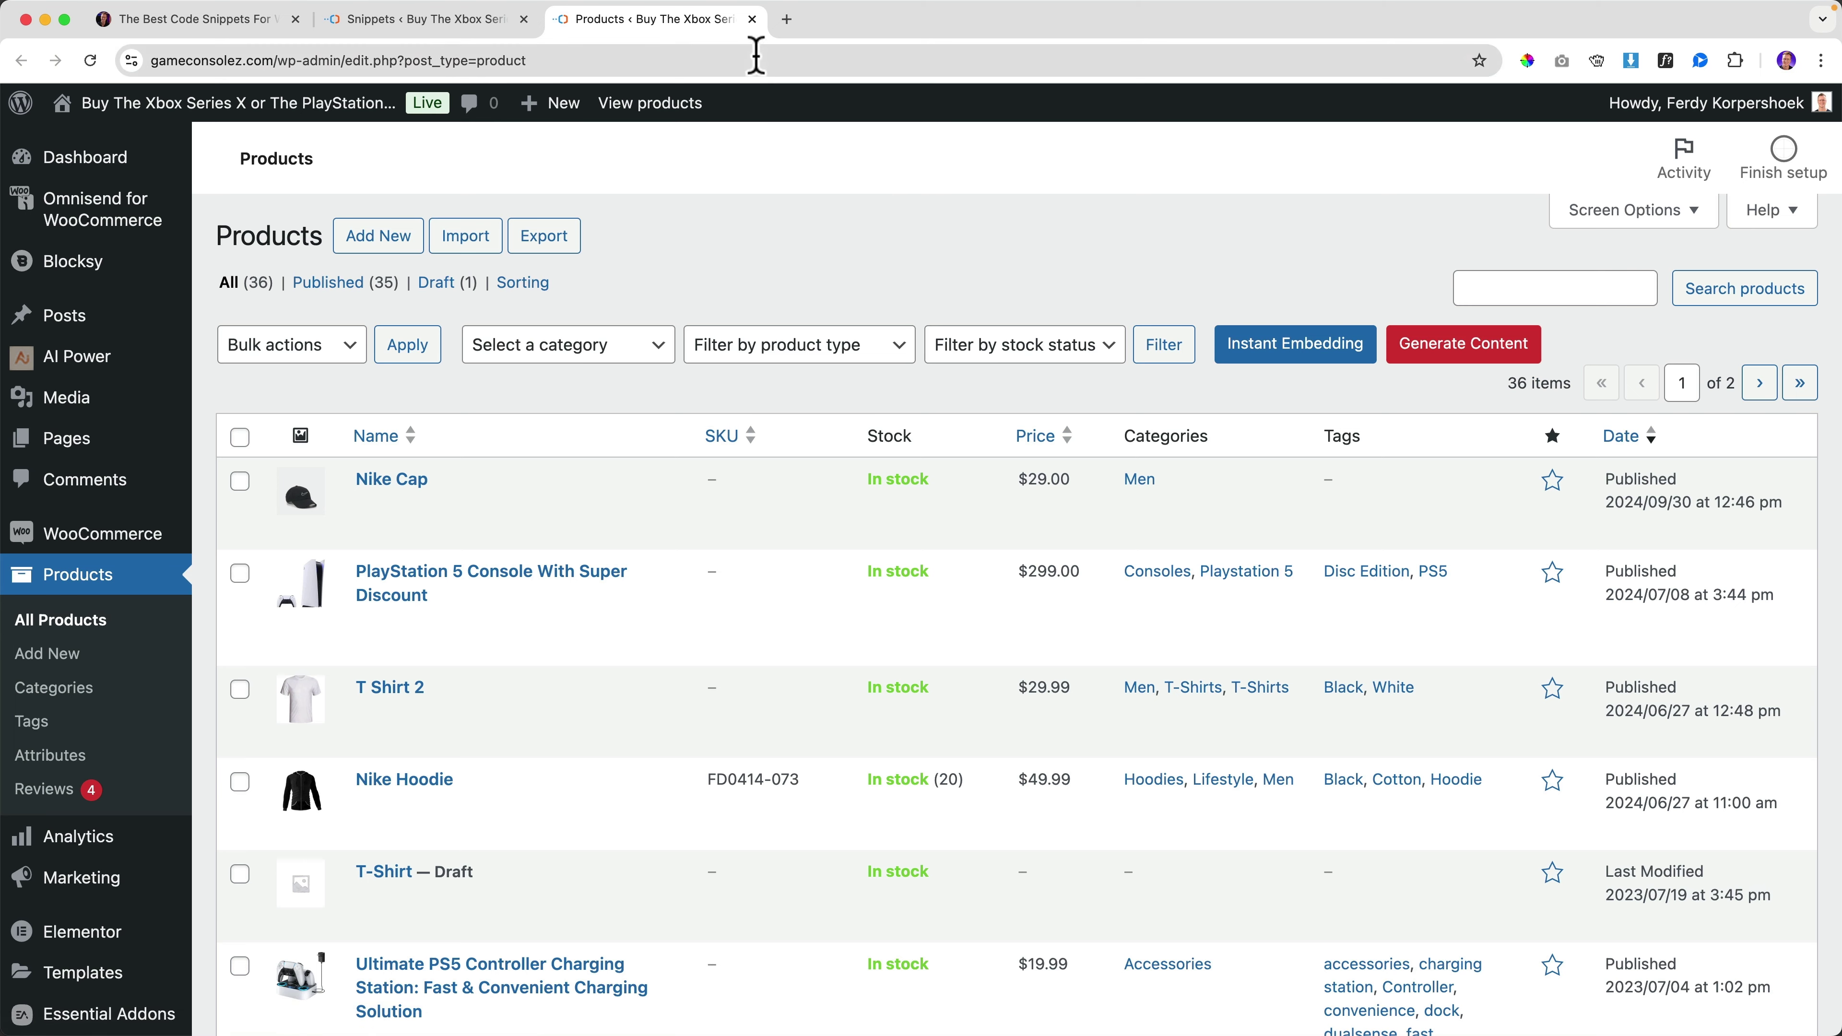
# Step: Return to the cloud results, download "Delete Woocommerce images after deleting product", and save and activate it
pyautogui.click(752, 18)
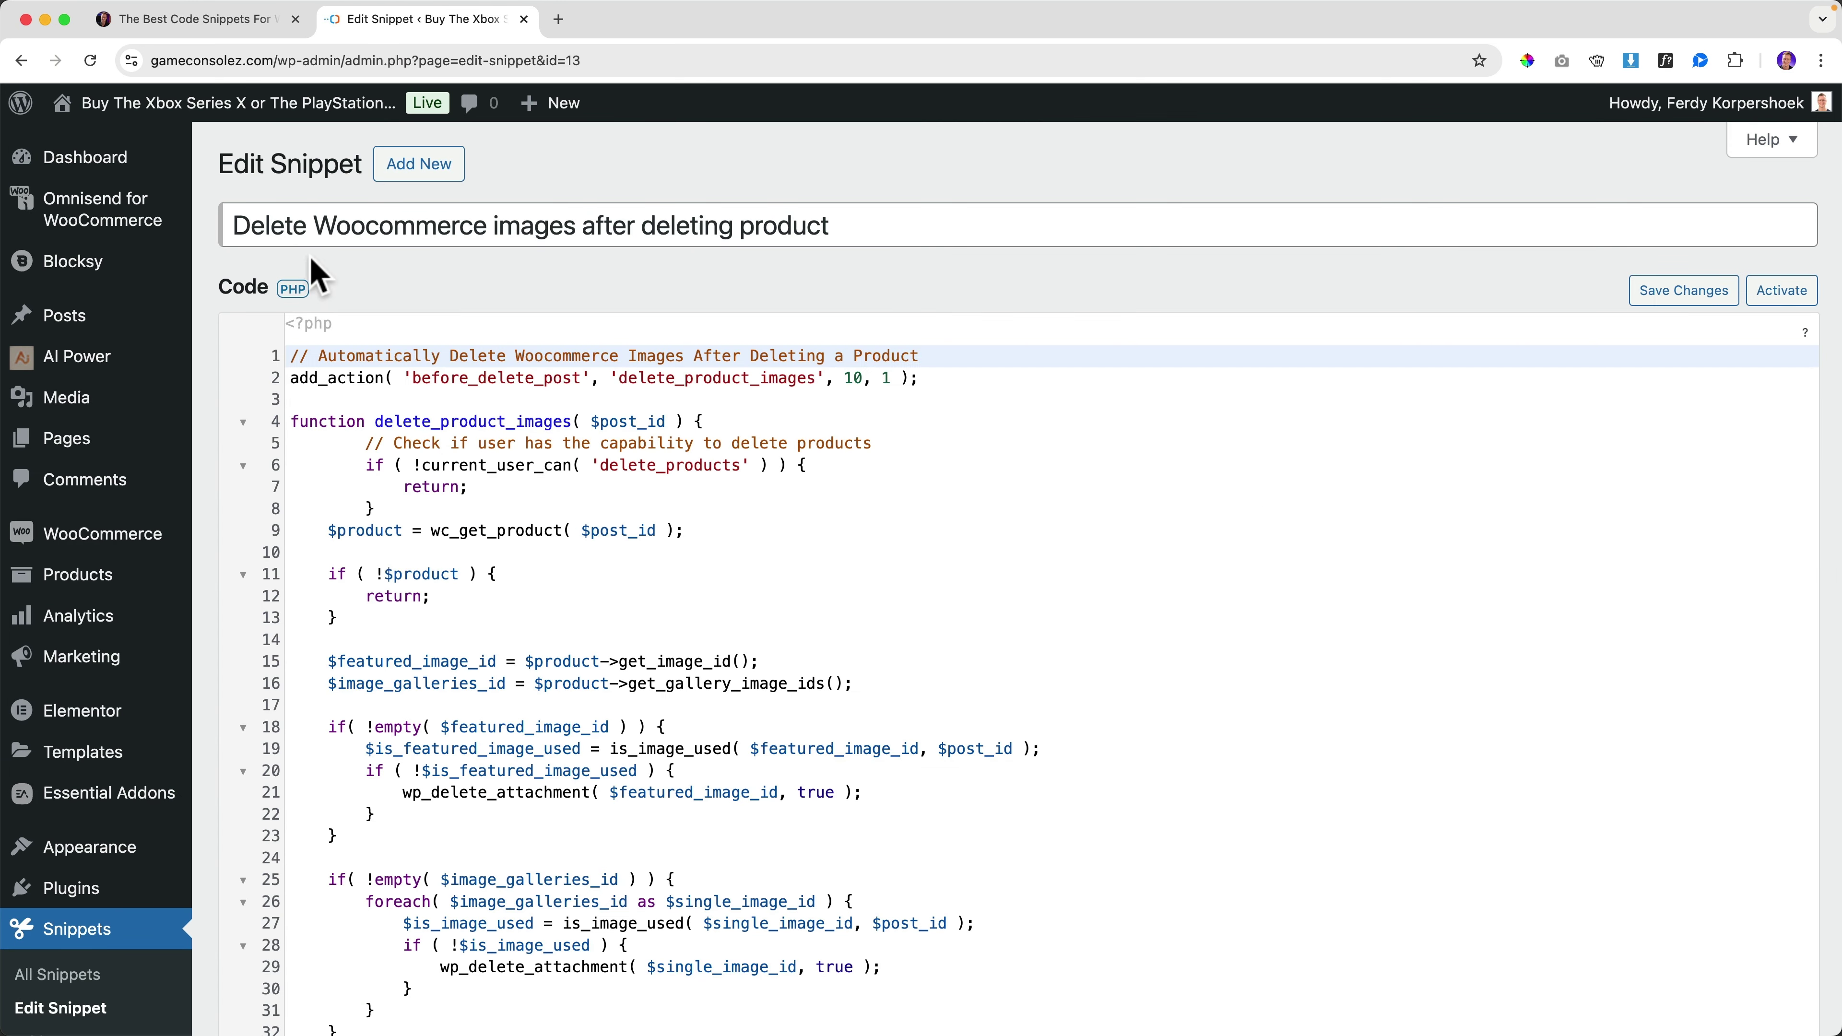
pyautogui.scroll(-15, 799, 450)
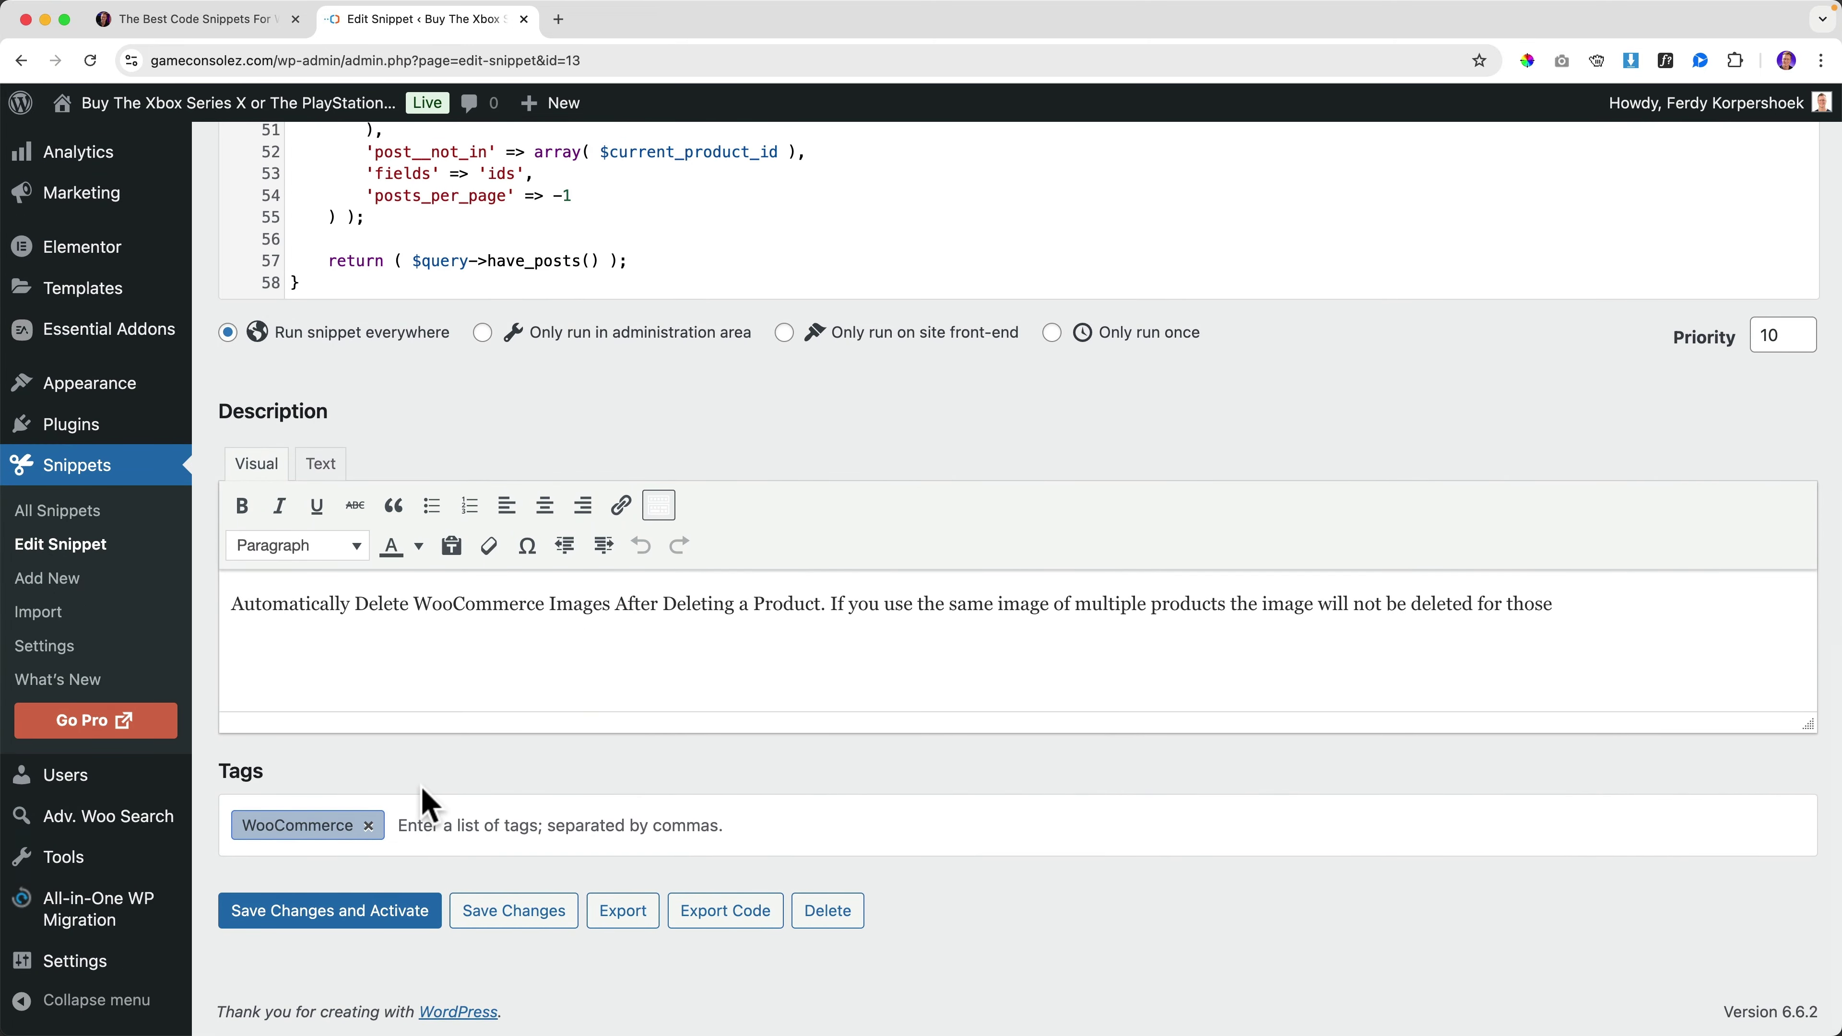
pyautogui.click(332, 916)
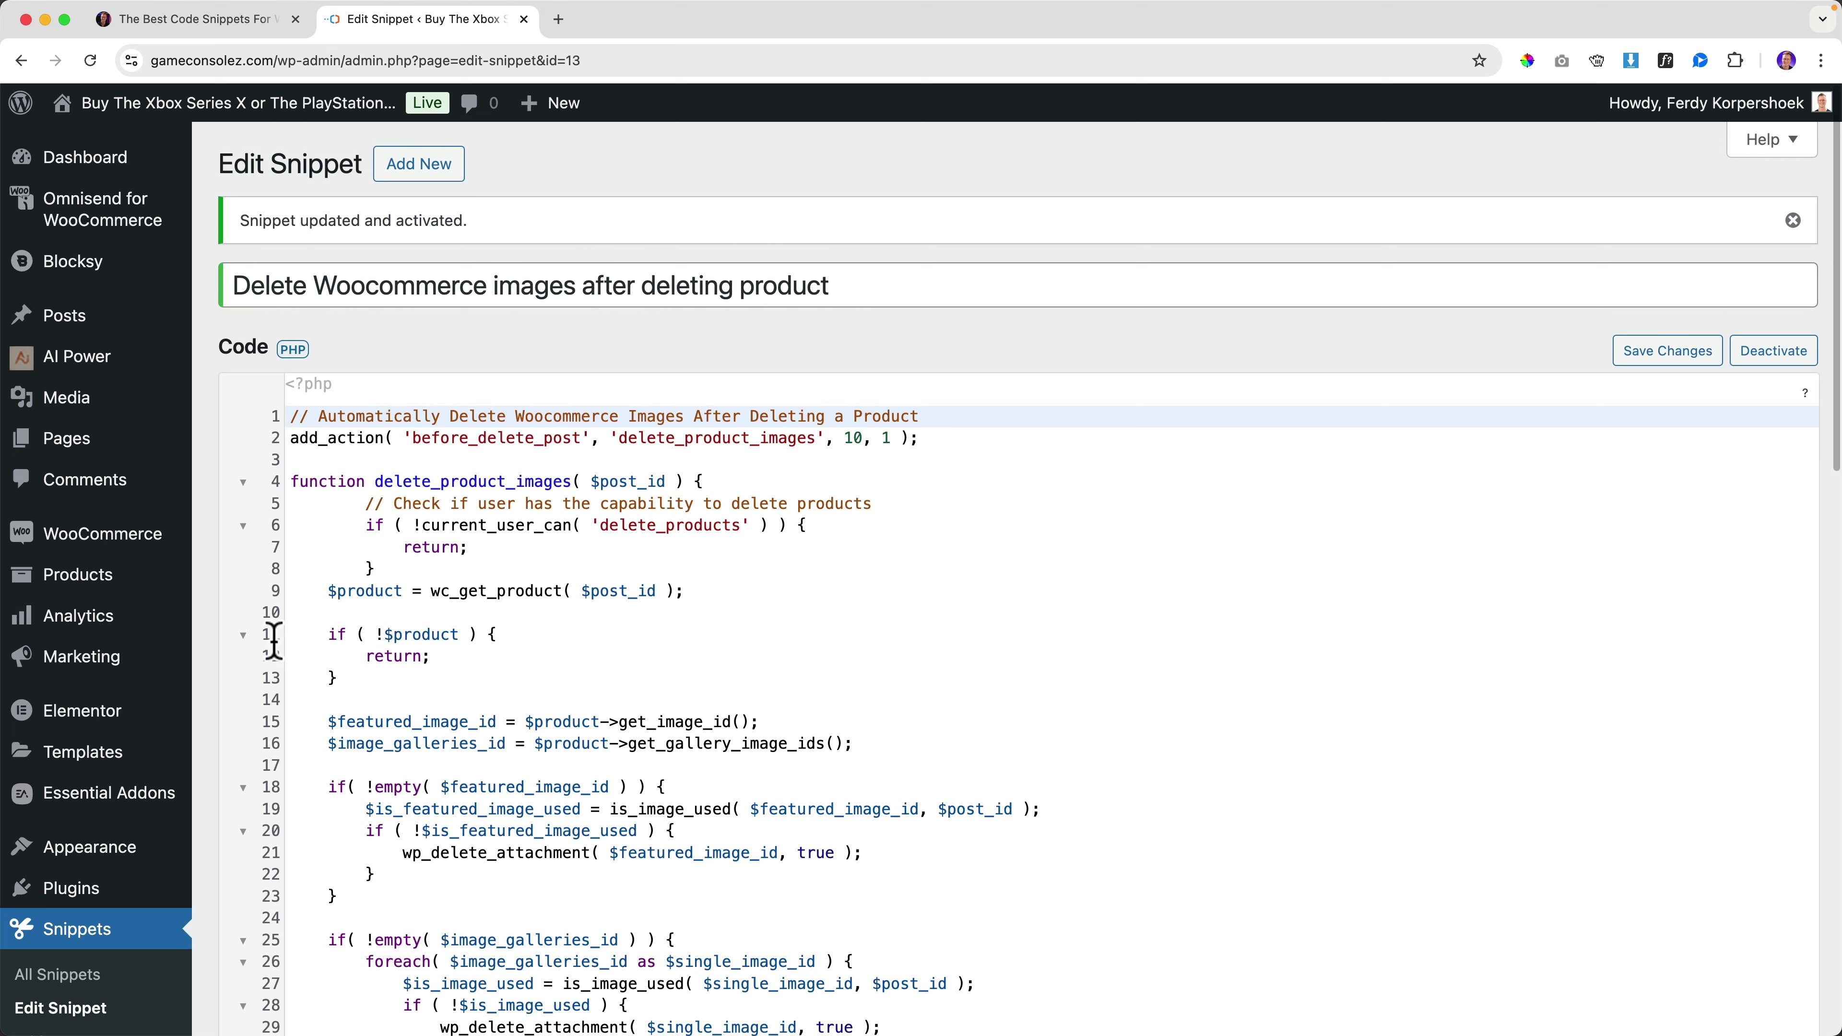
# Step: View the attachment details of the black Nike cap photo in the media library
pyautogui.click(112, 414)
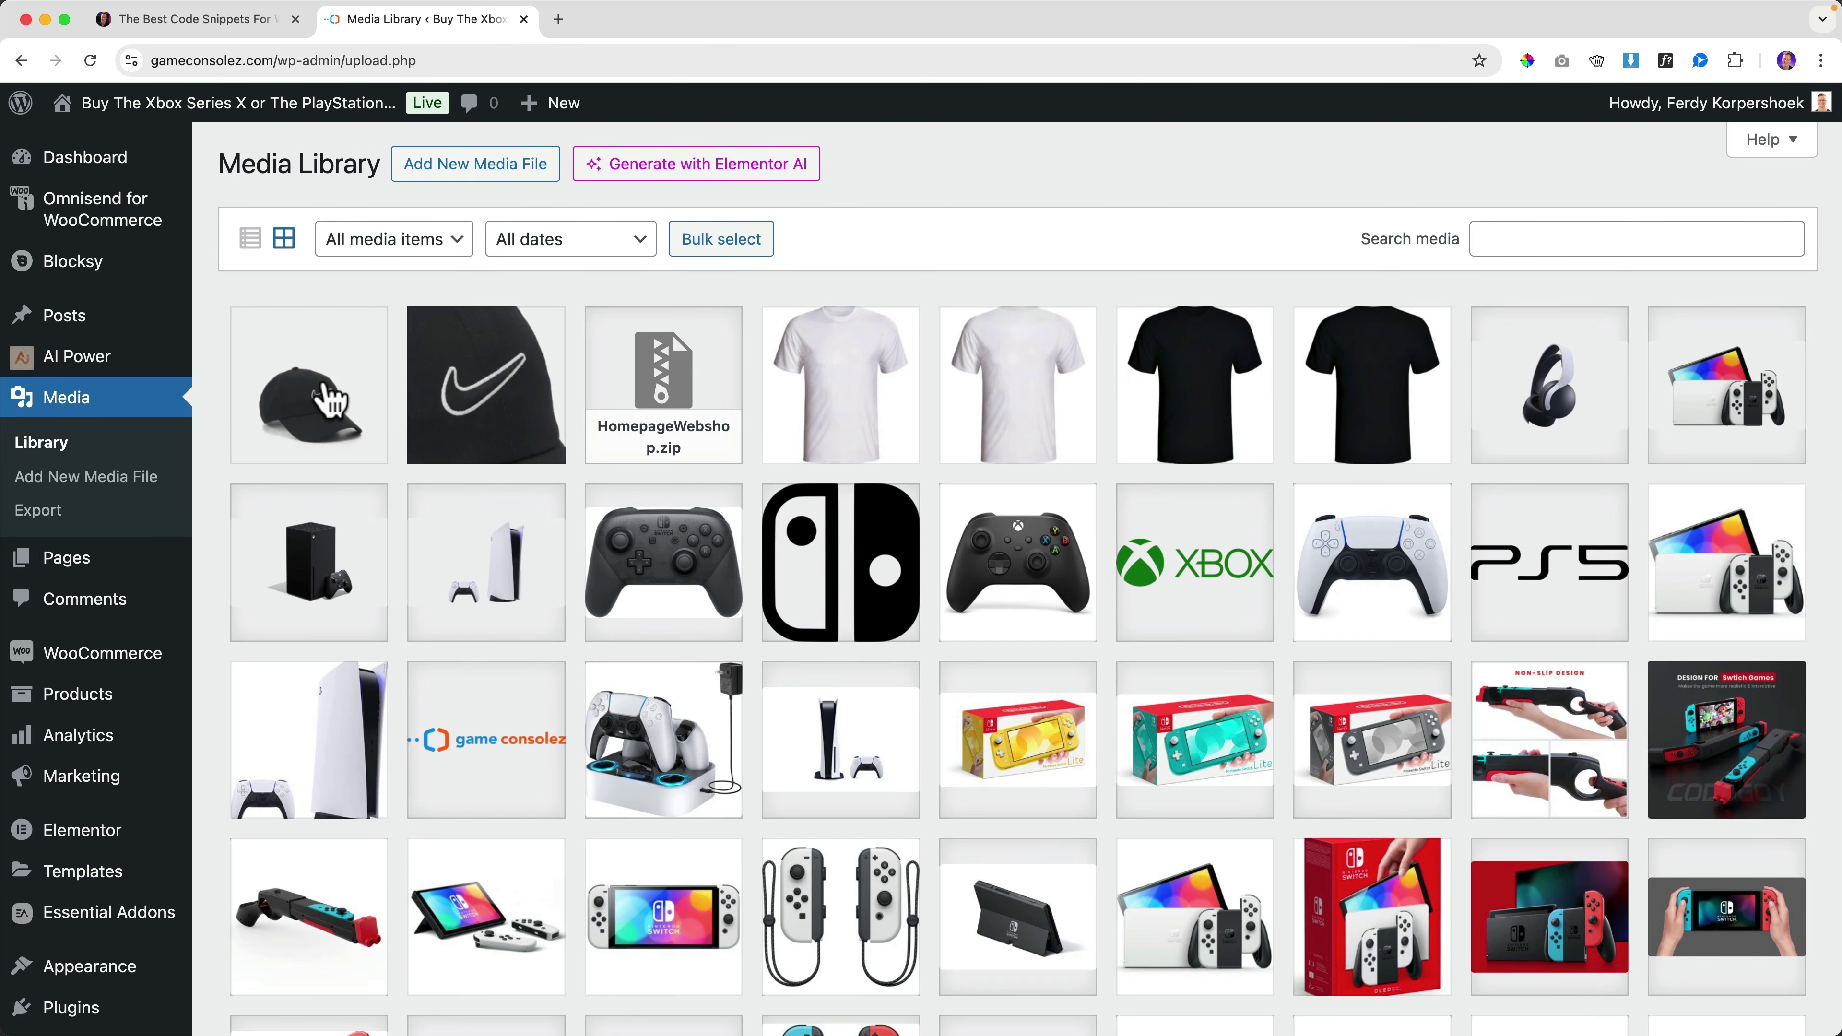
pyautogui.click(332, 399)
pyautogui.click(1776, 149)
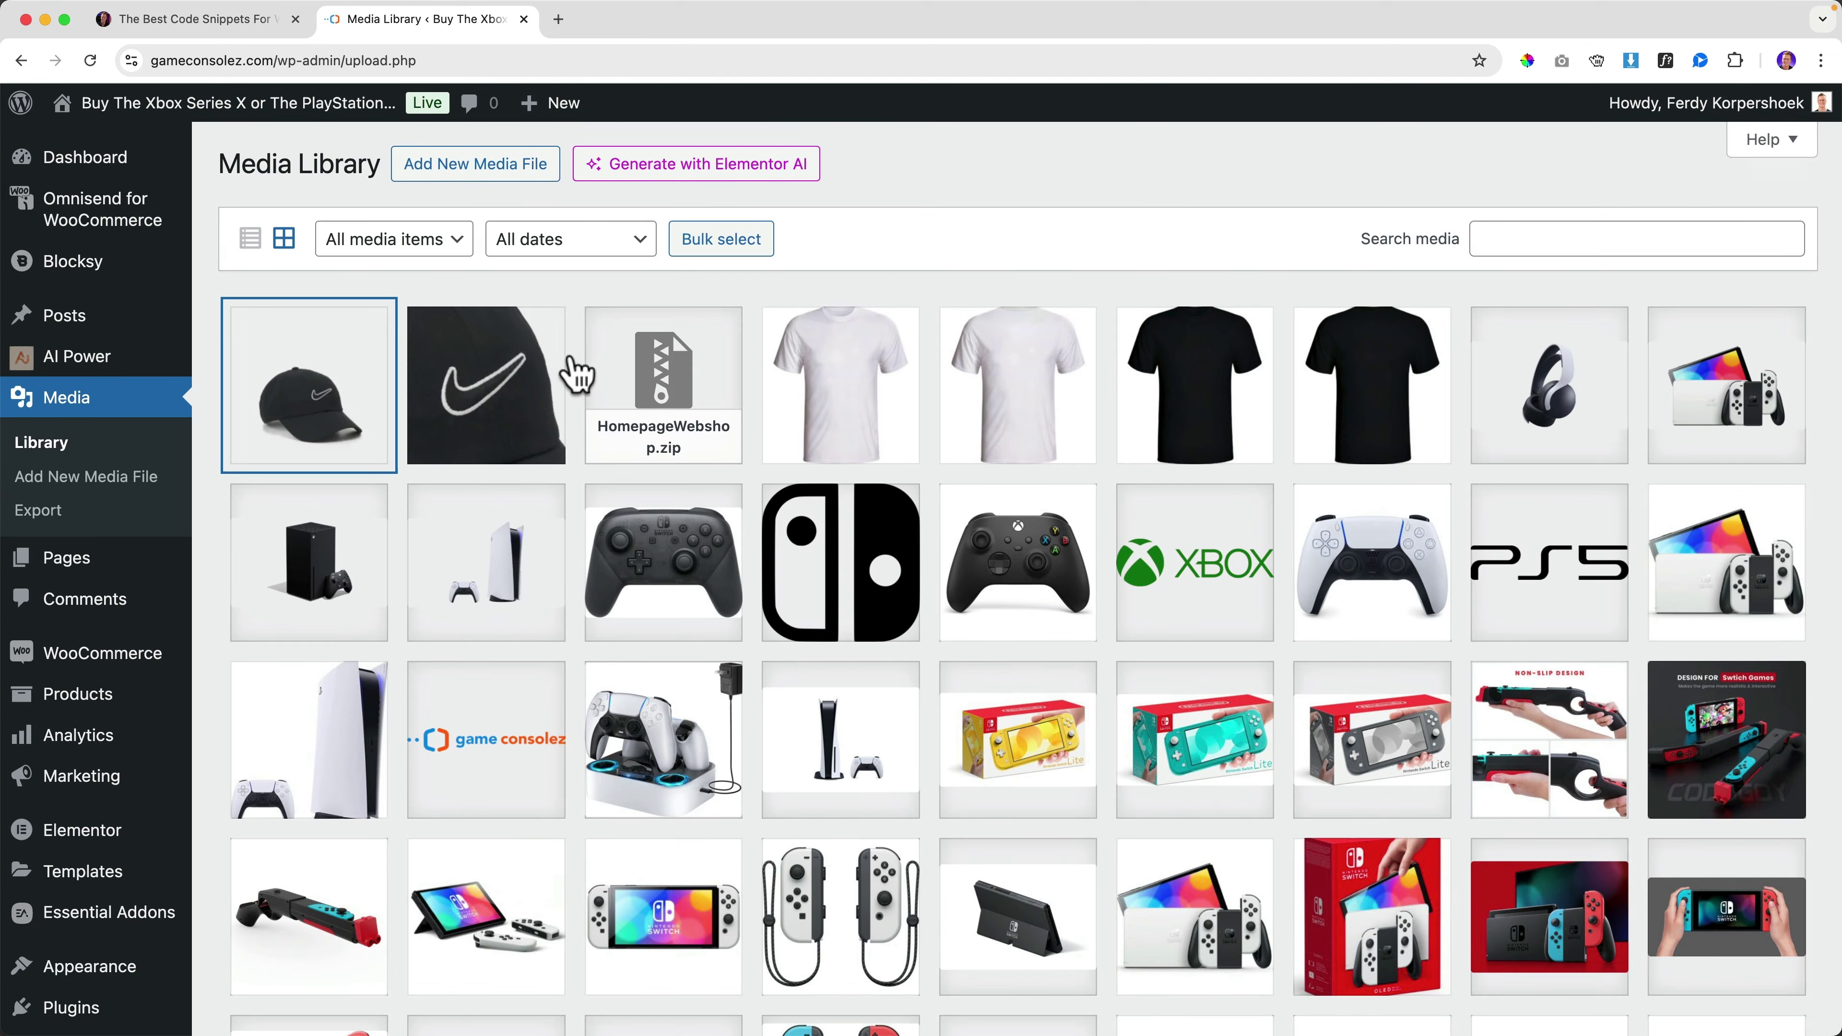
# Step: Permanently delete the Adjustable Cap close-up image from the media library, and check the Nike Cap image's attachment details
pyautogui.click(527, 382)
pyautogui.click(1664, 924)
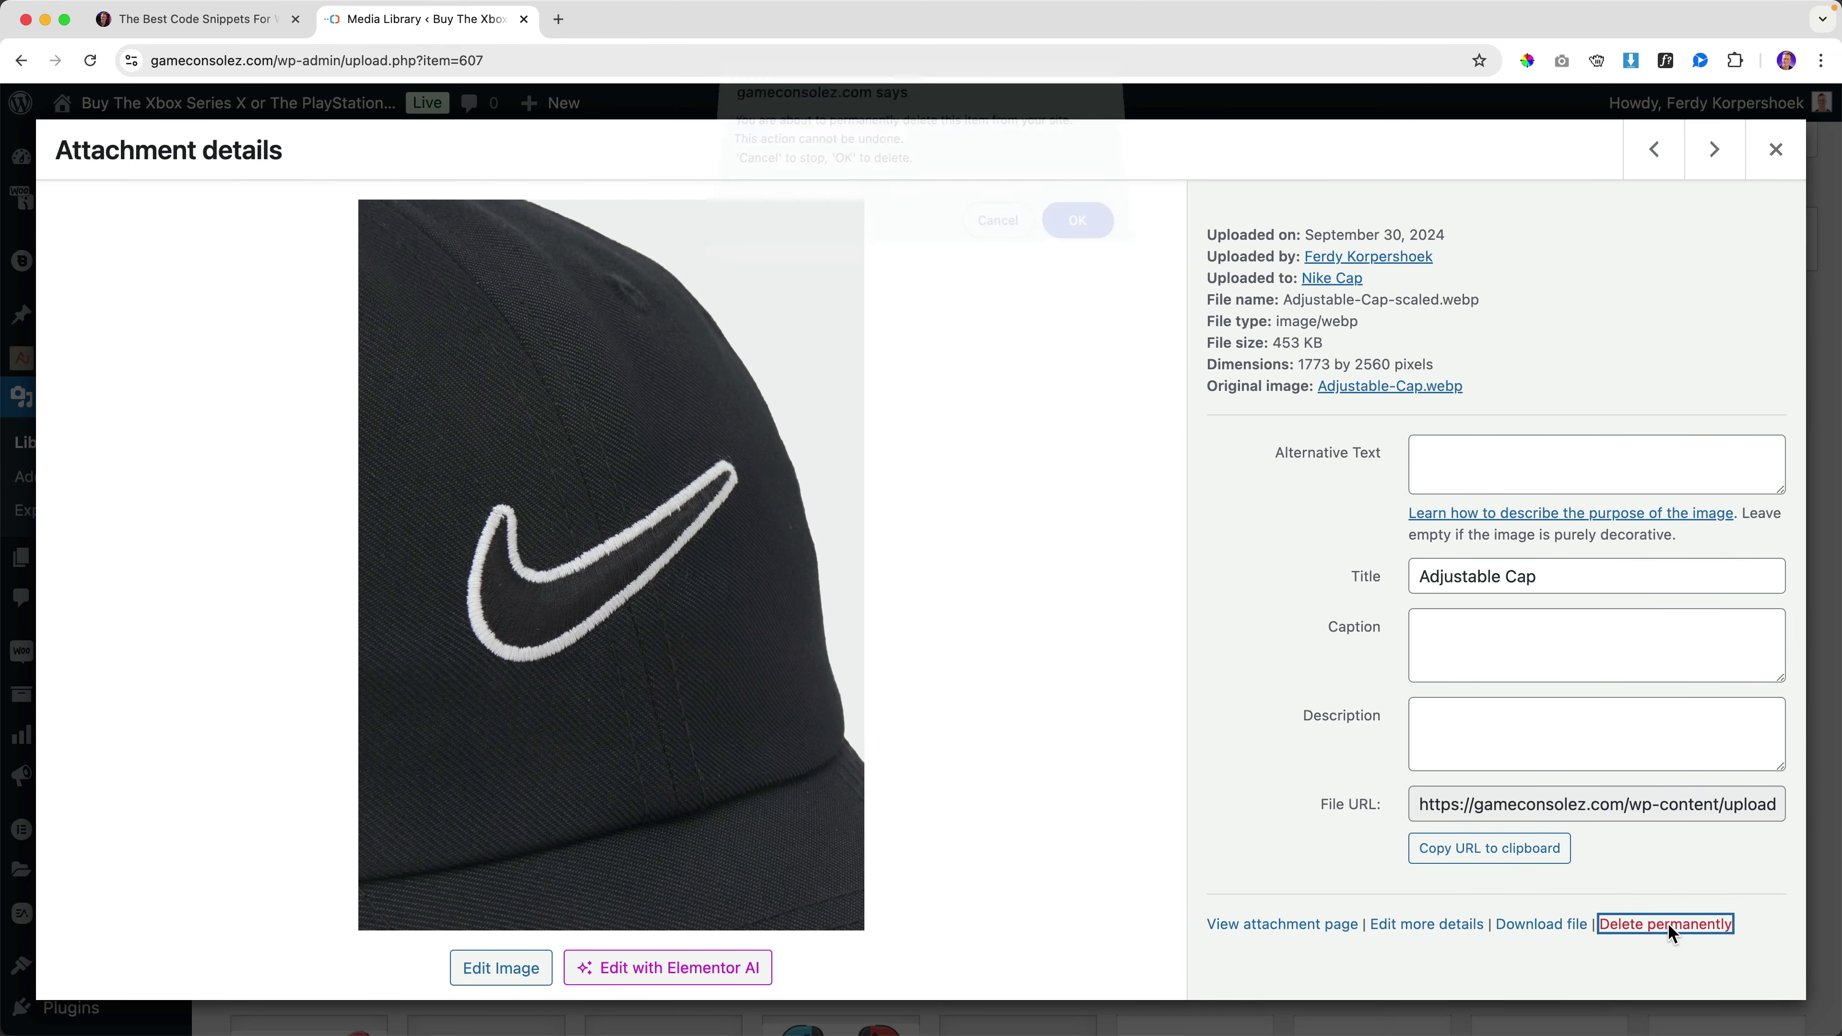
pyautogui.click(1079, 239)
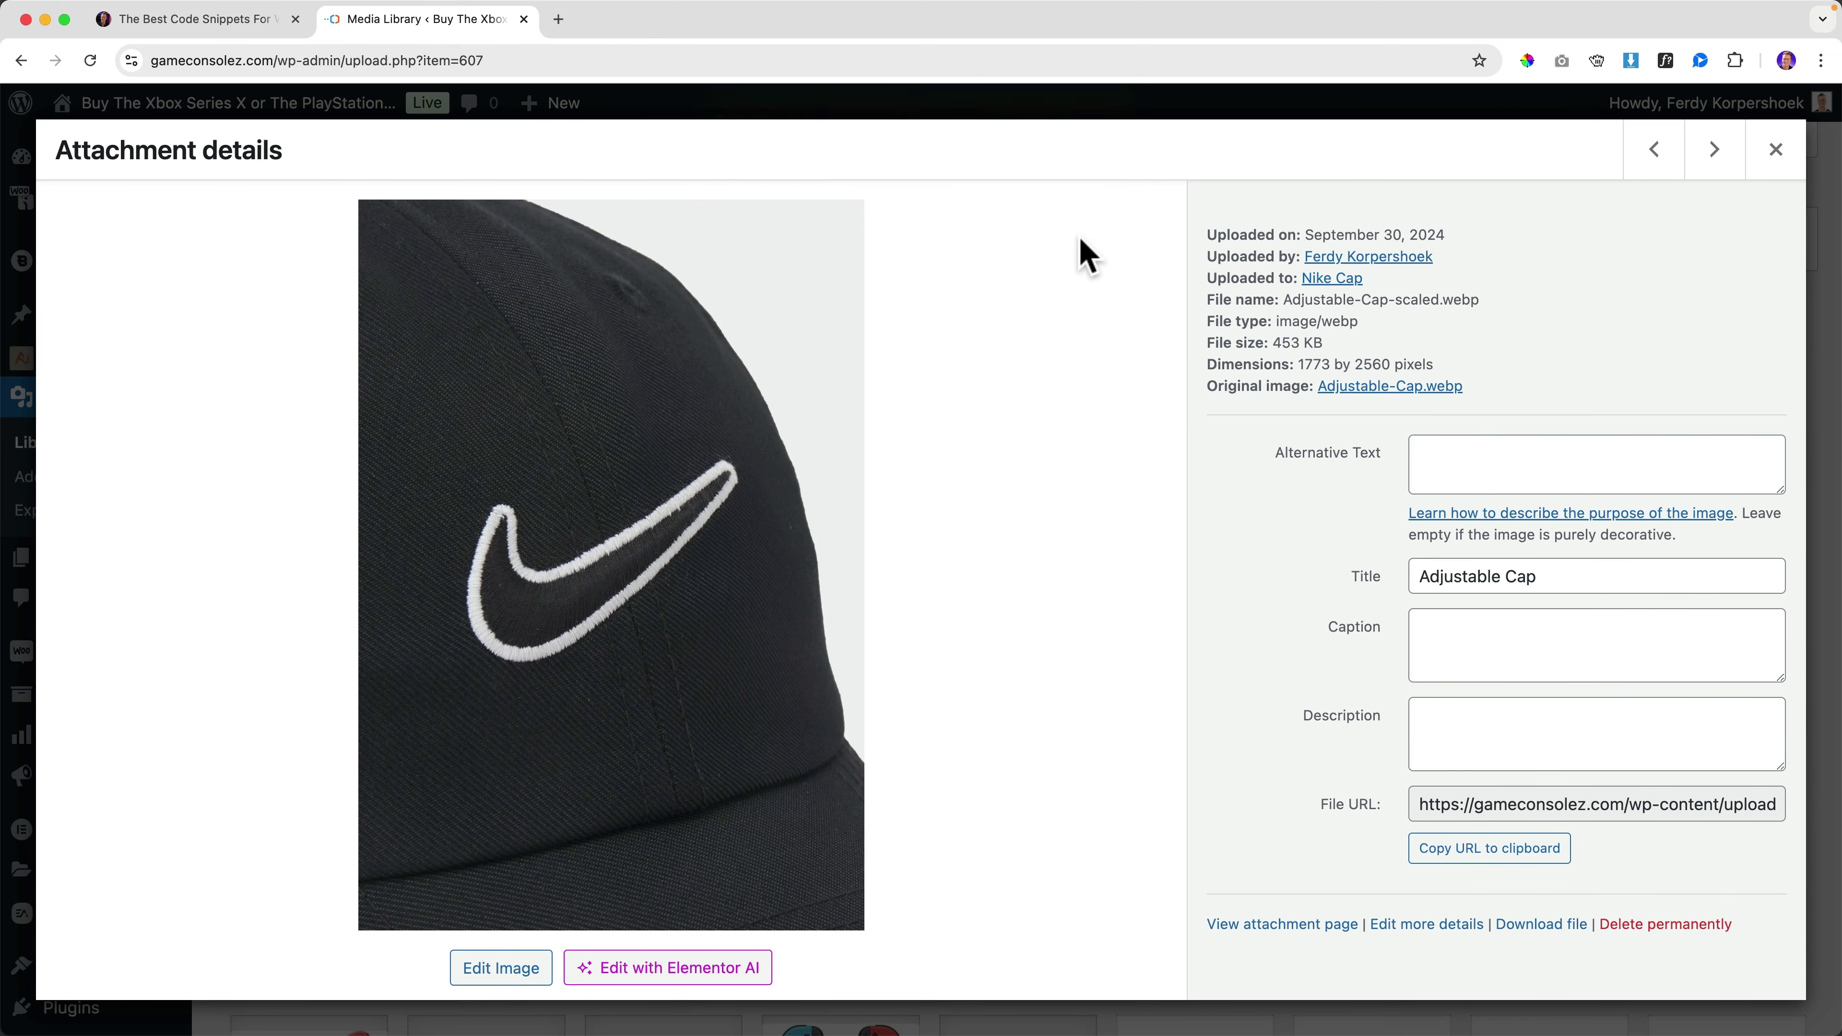
pyautogui.click(319, 392)
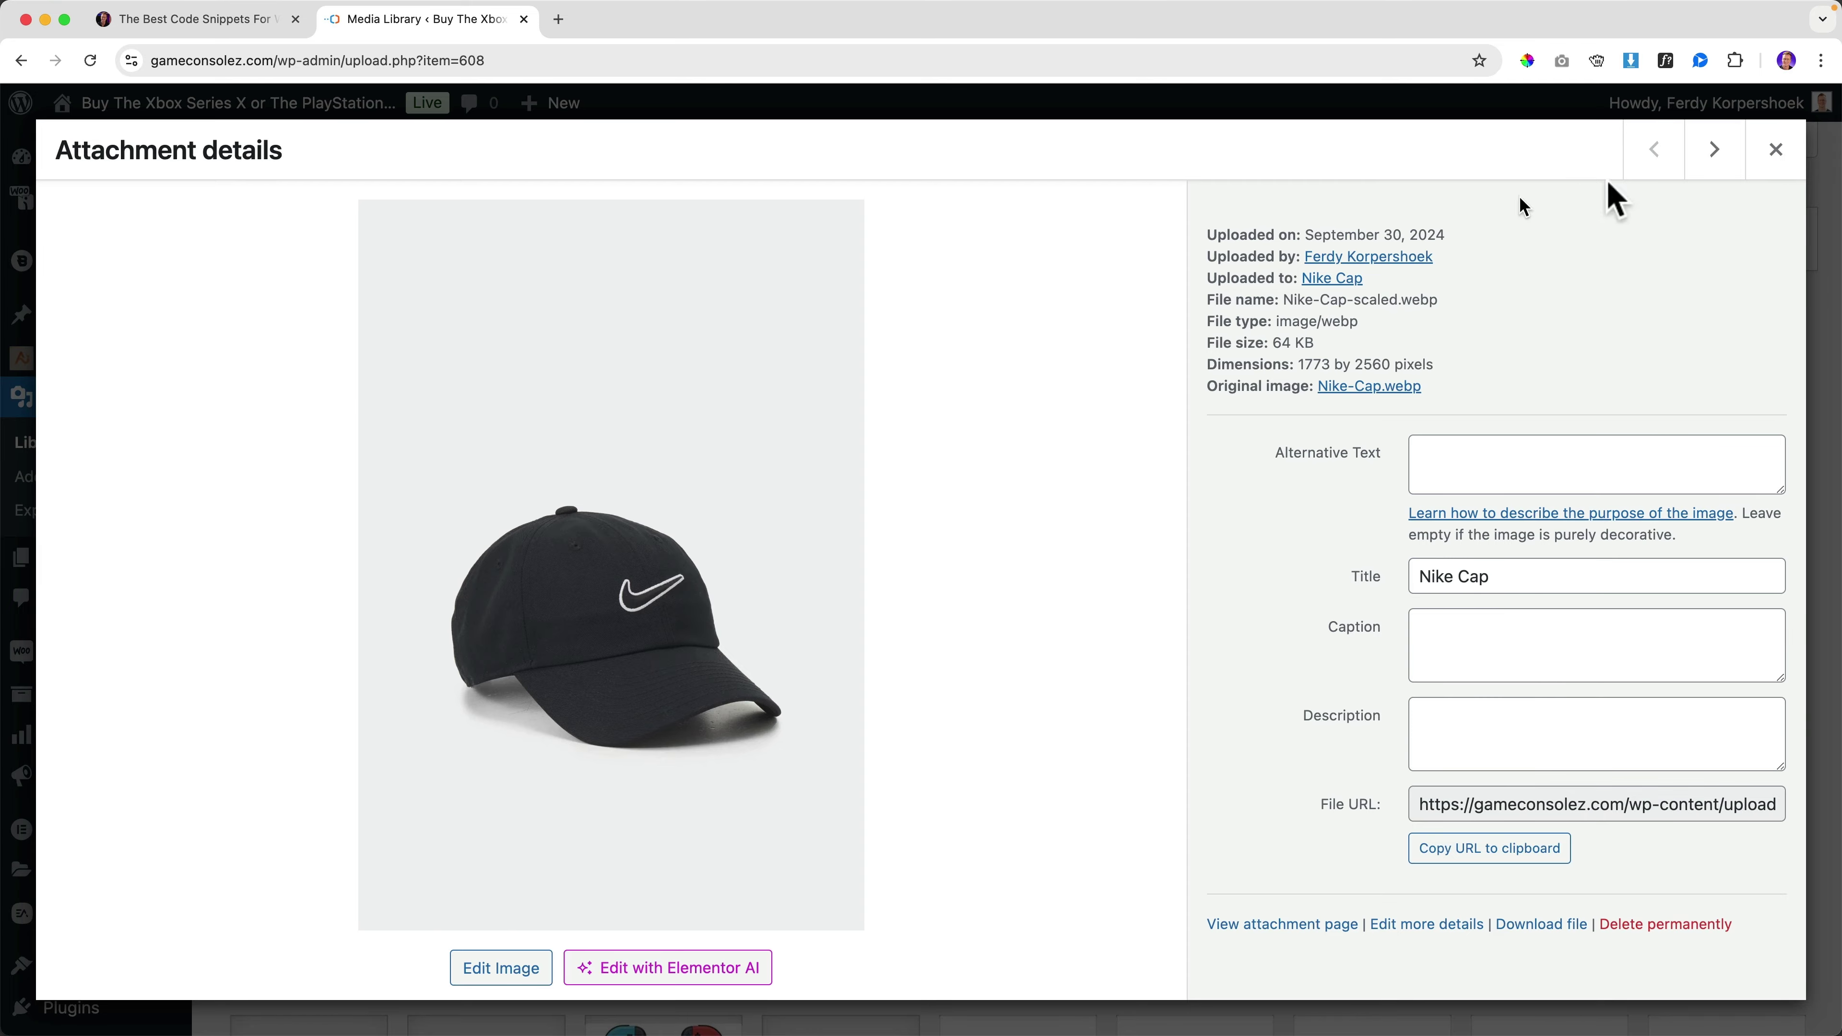
pyautogui.click(1775, 150)
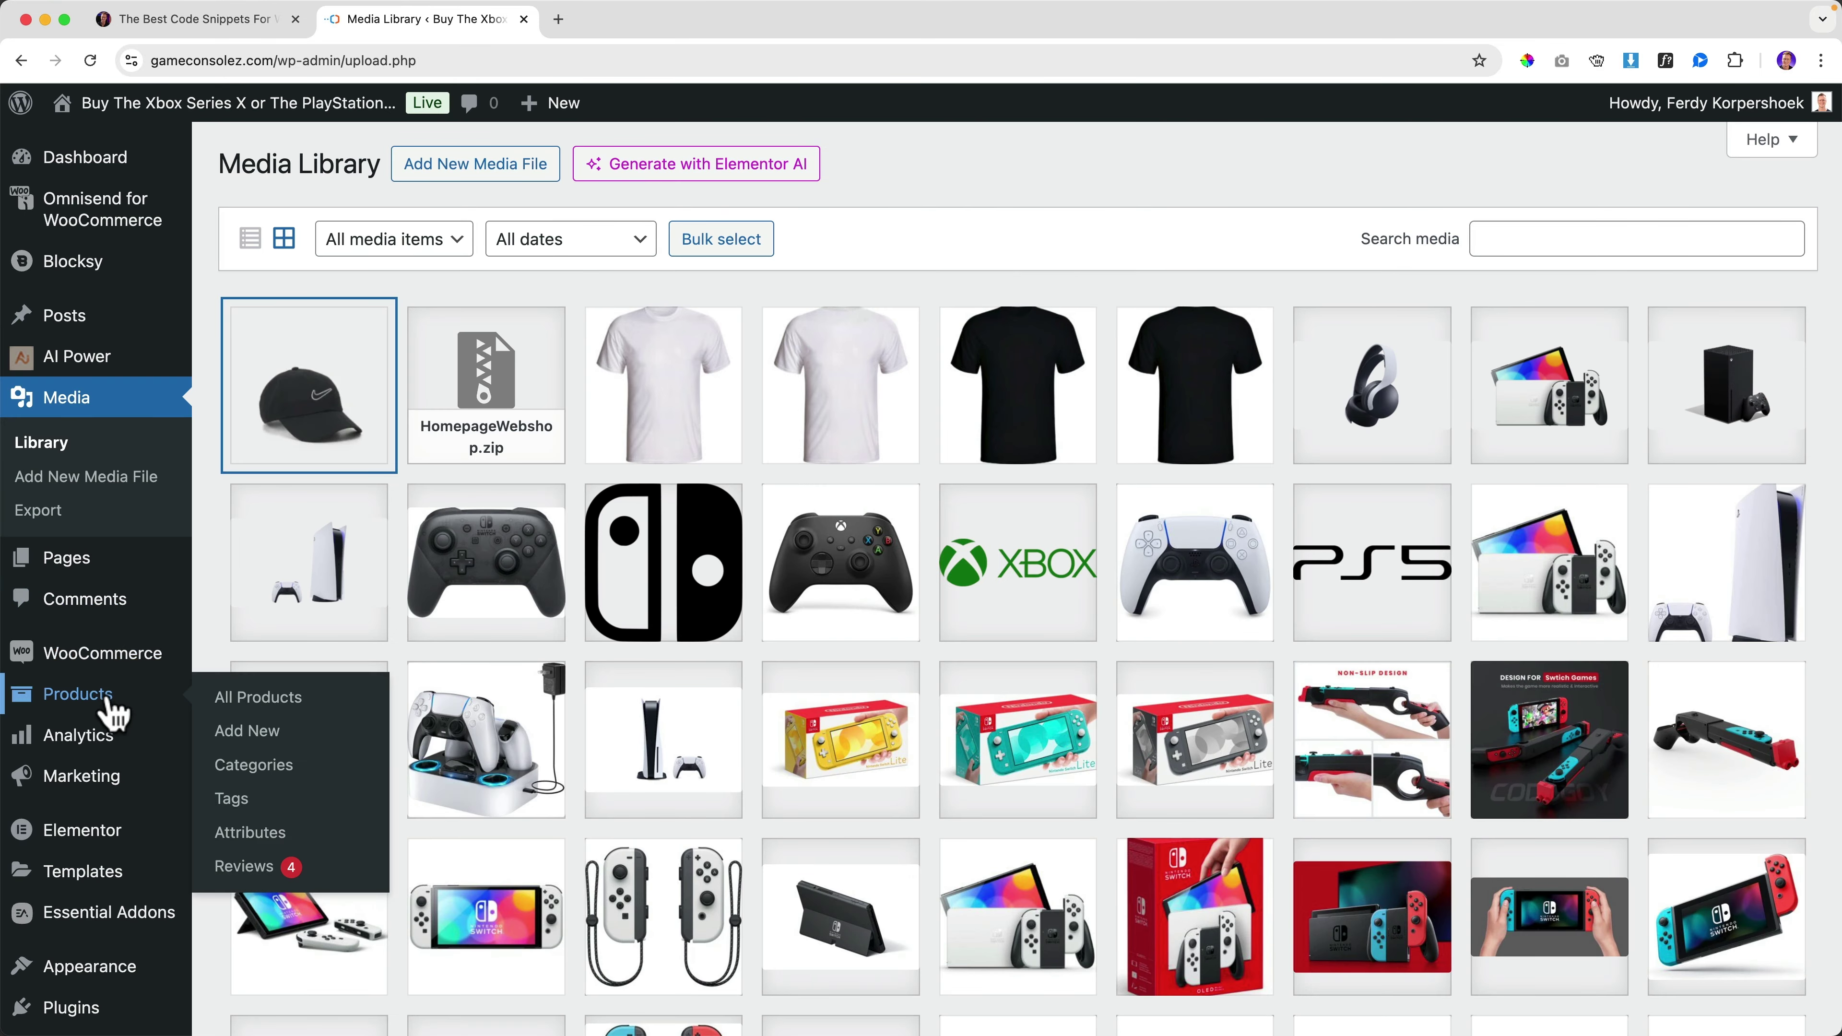
# Step: Permanently delete the Nike Cap product, and check the media library for its image
pyautogui.click(284, 698)
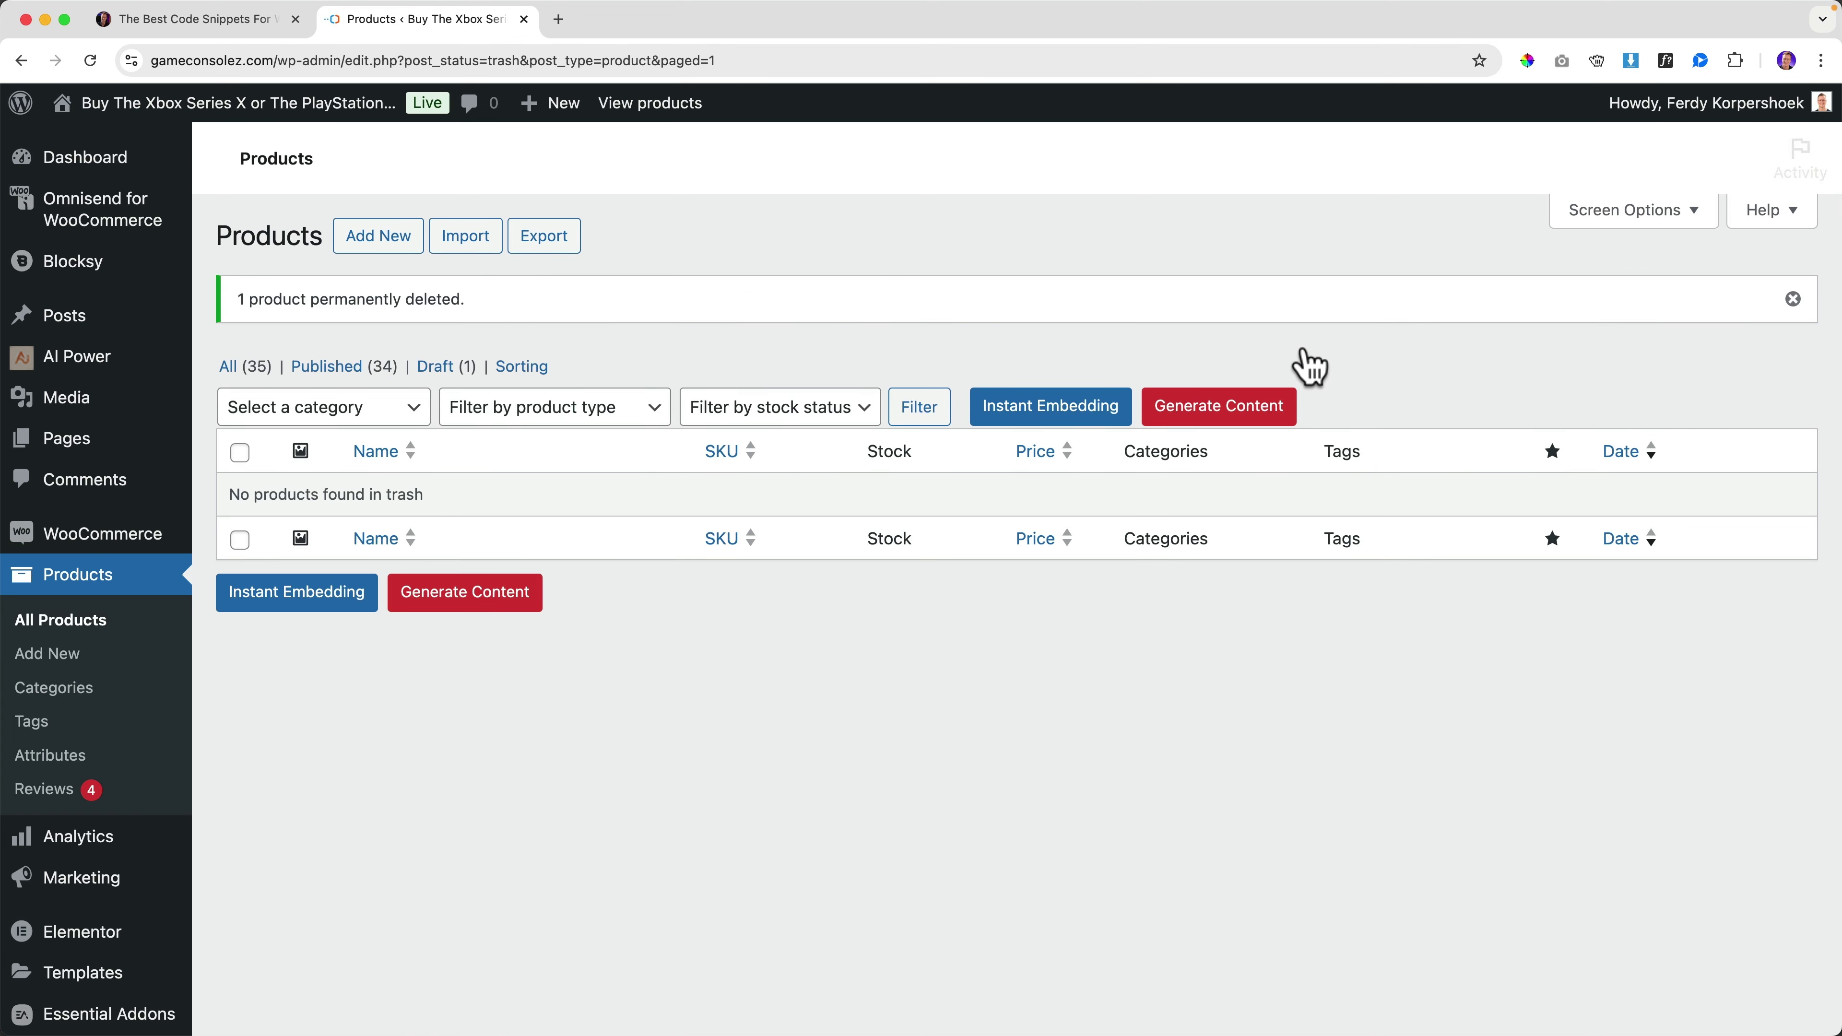
pyautogui.click(97, 423)
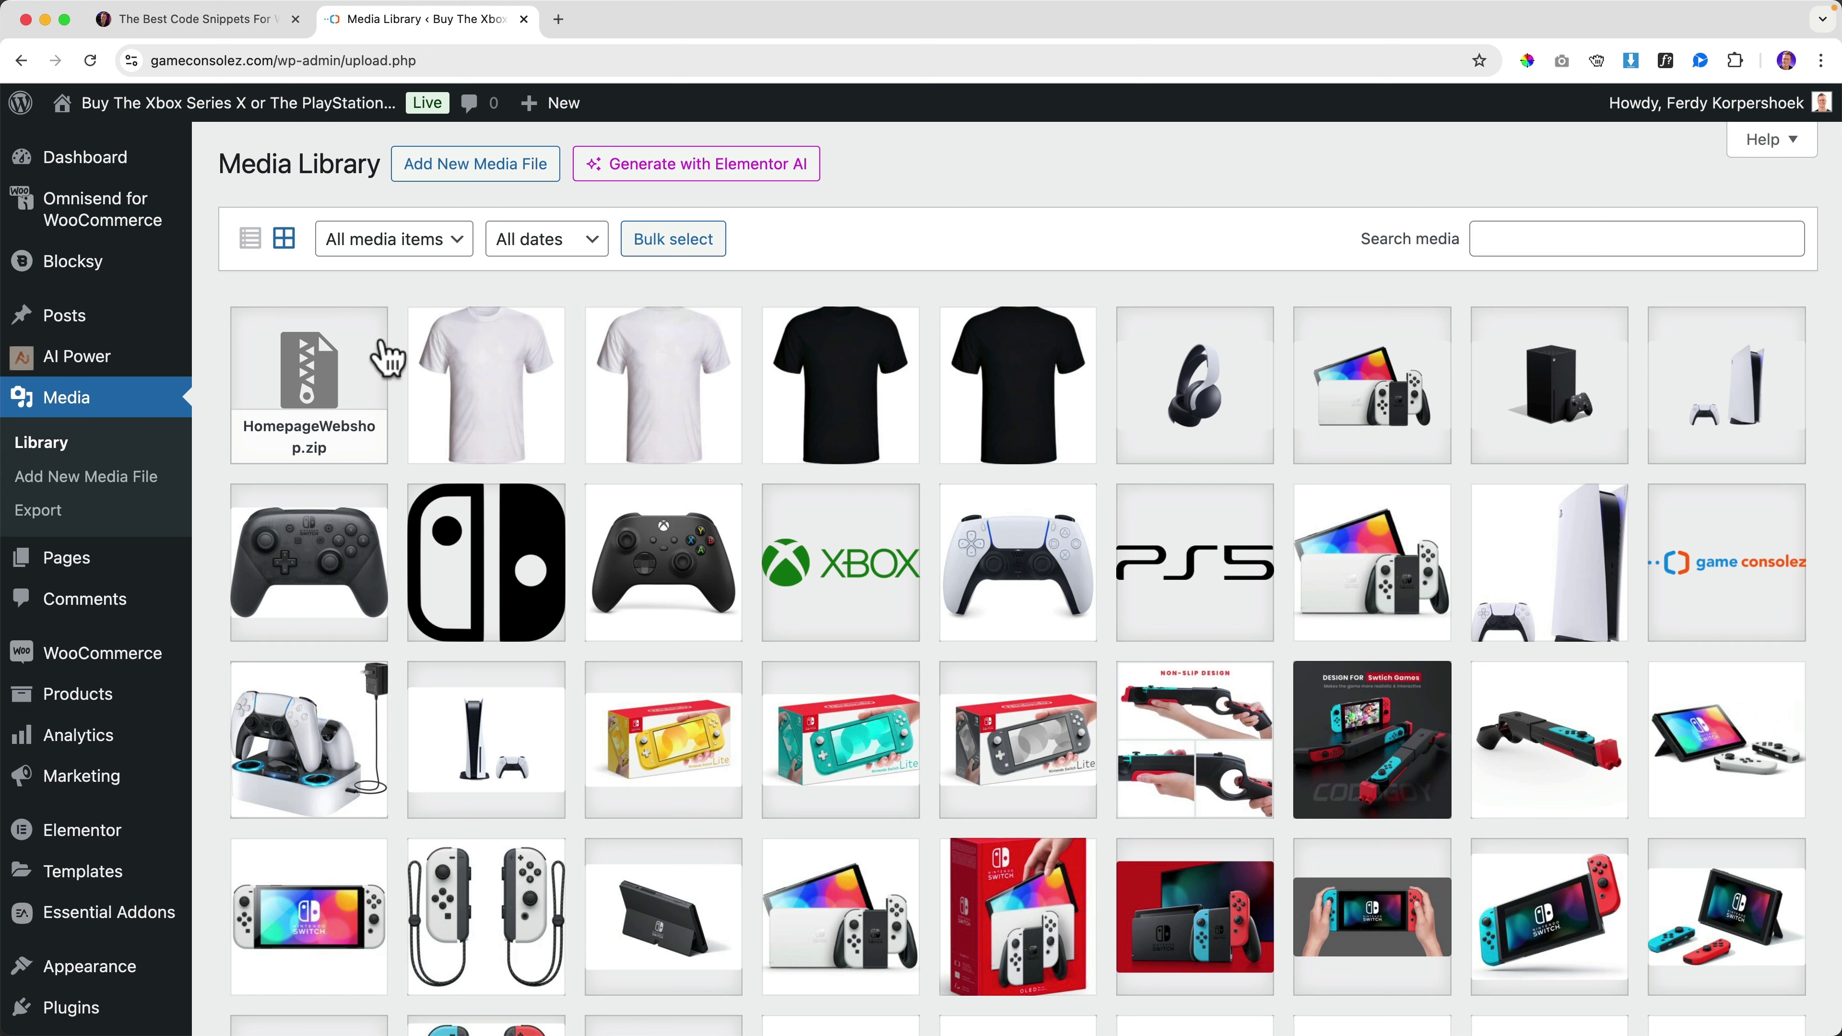
pyautogui.scroll(-10, 91, 472)
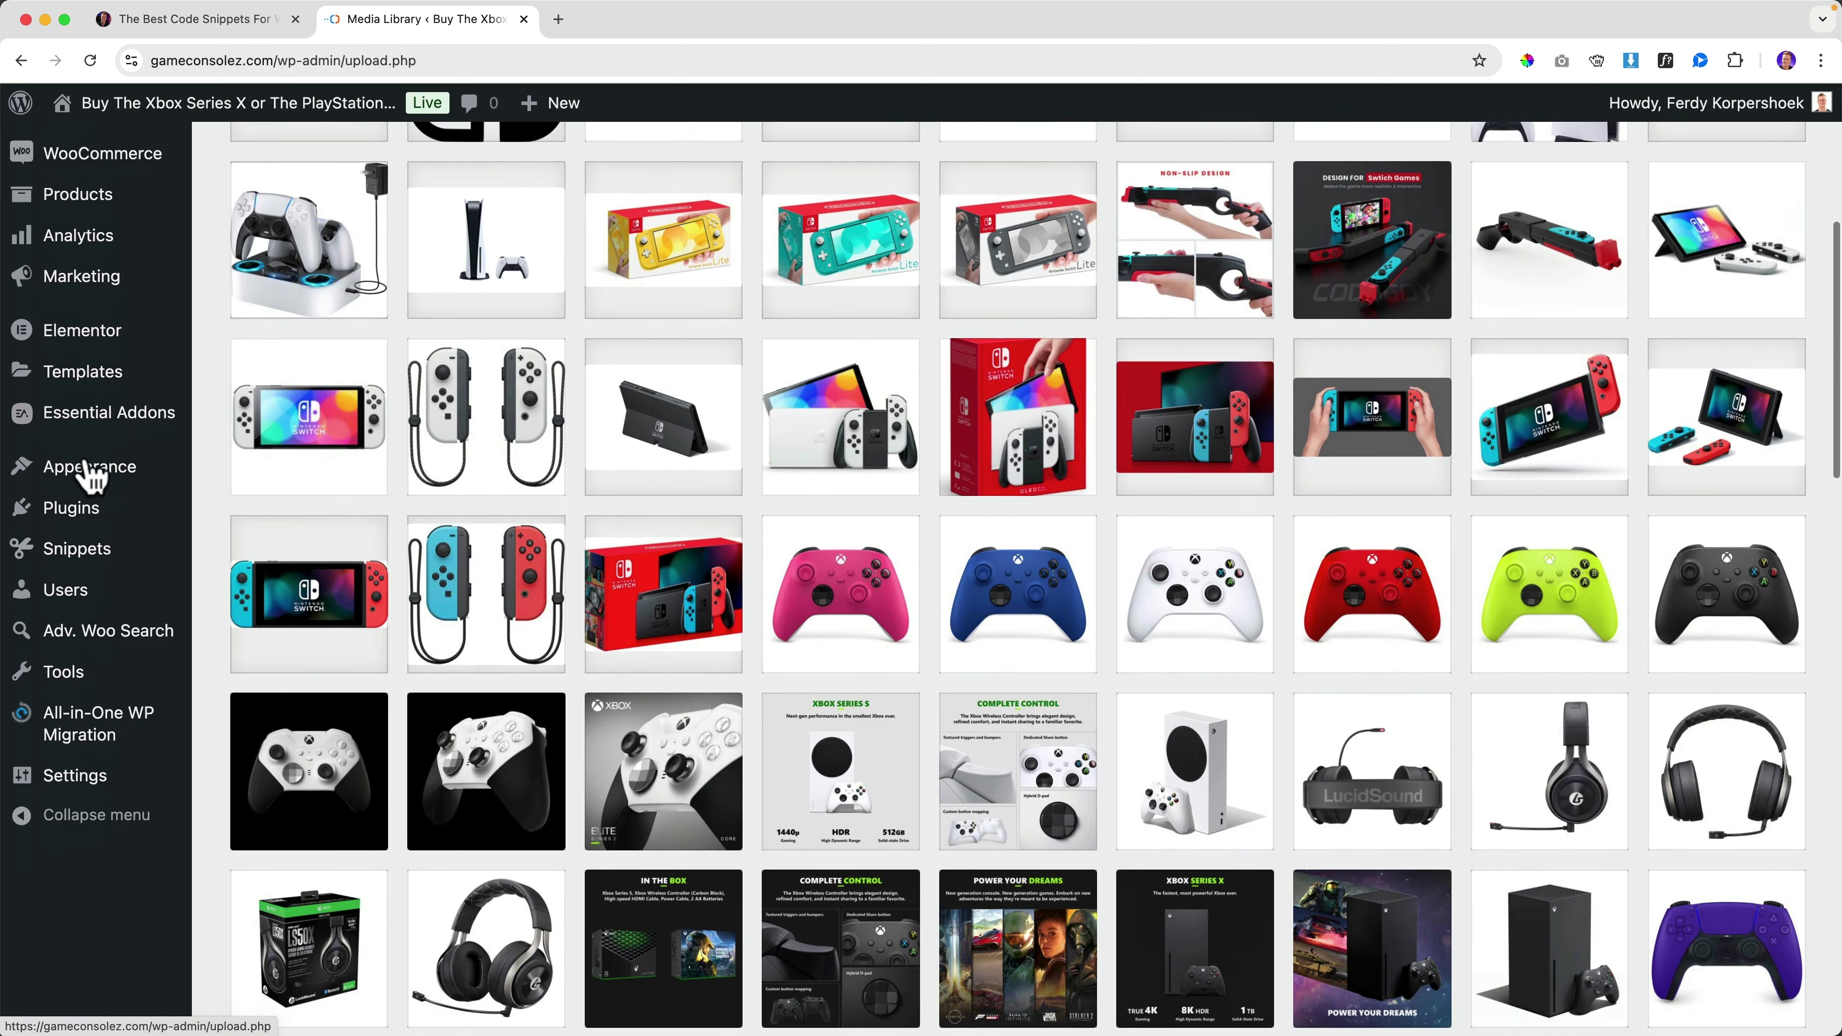
# Step: Search the snippet cloud by keyword for "users"
pyautogui.click(90, 506)
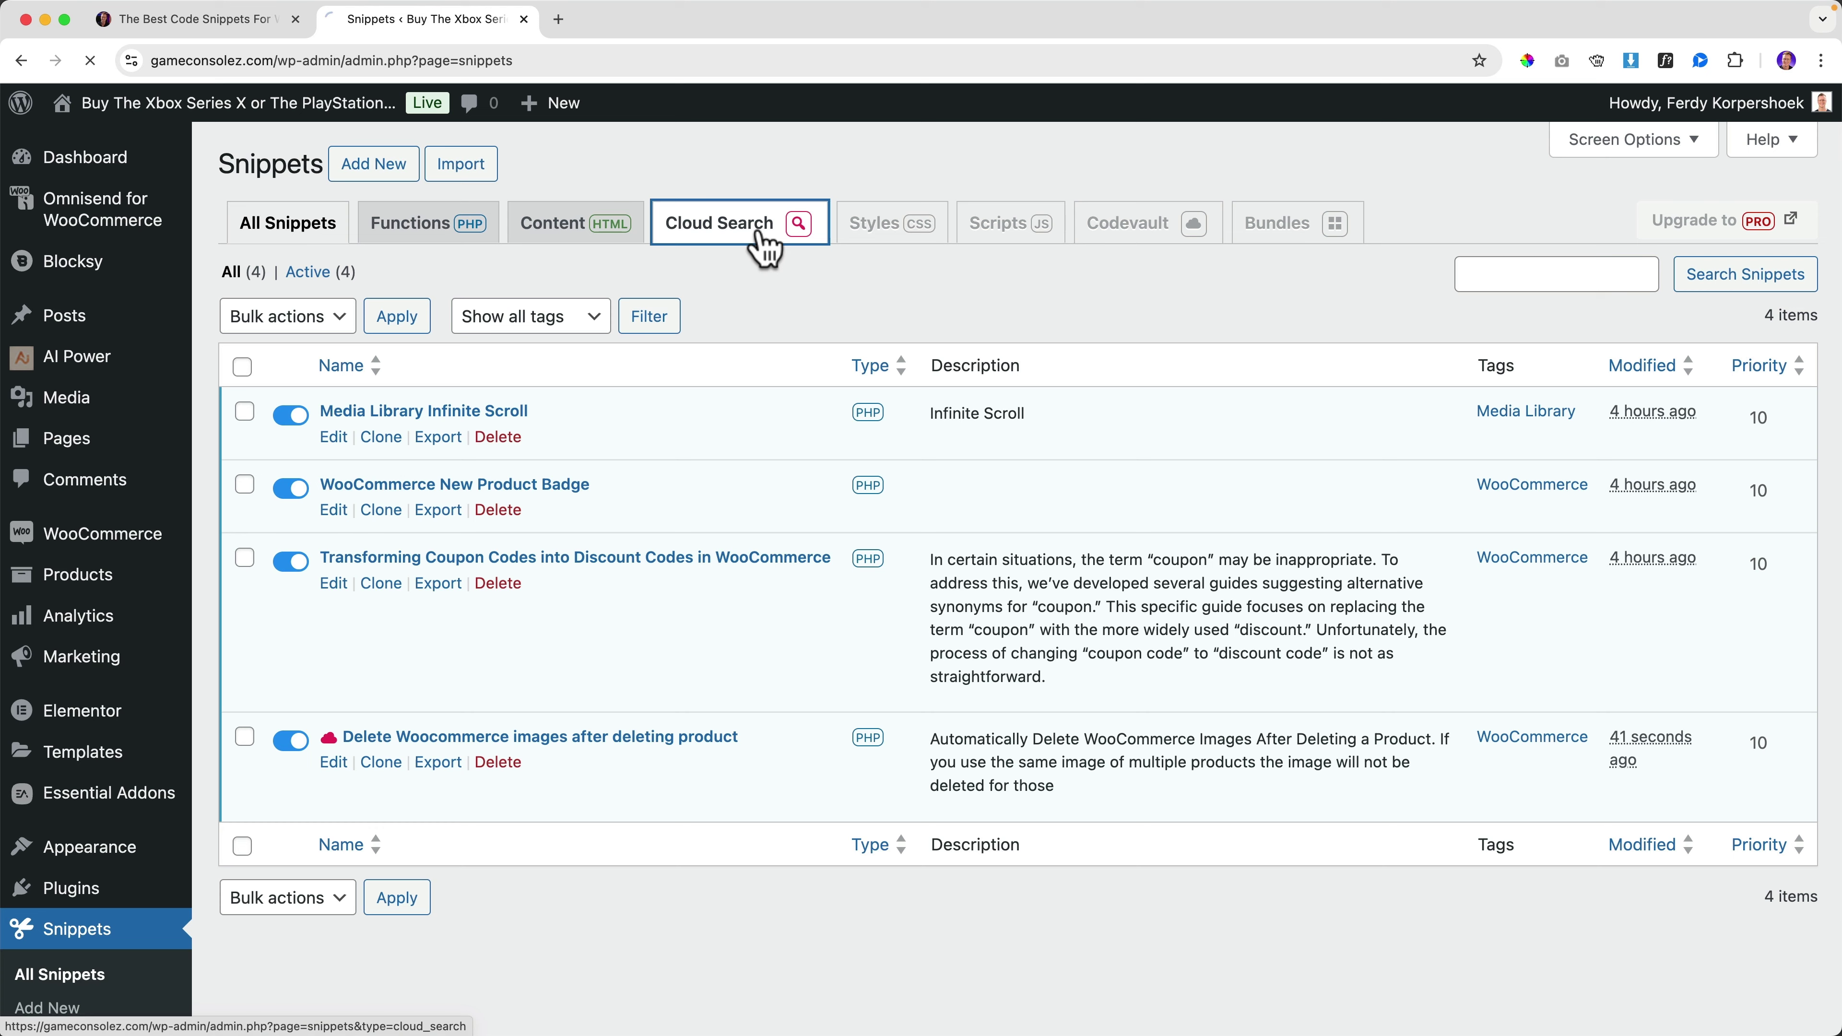
pyautogui.click(763, 243)
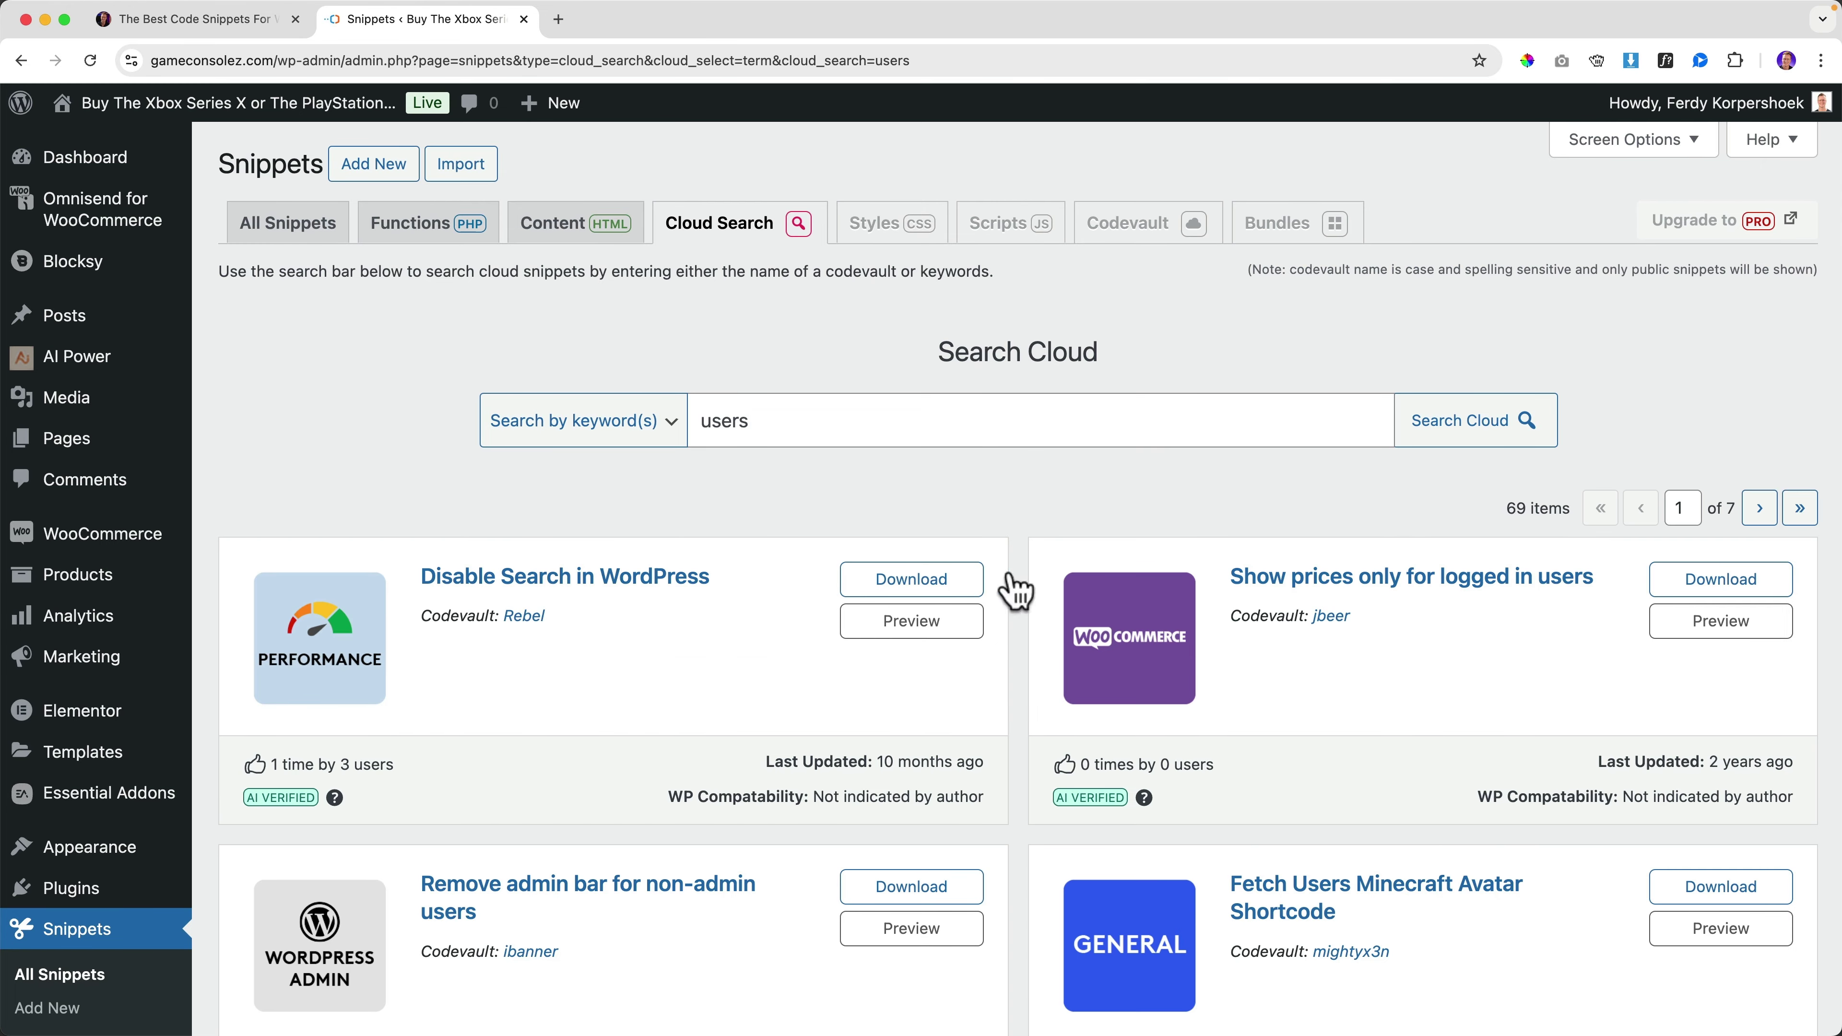
# Step: Download the cloud snippet "Show prices only for logged in users", and save and activate it
pyautogui.scroll(-5, 1037, 534)
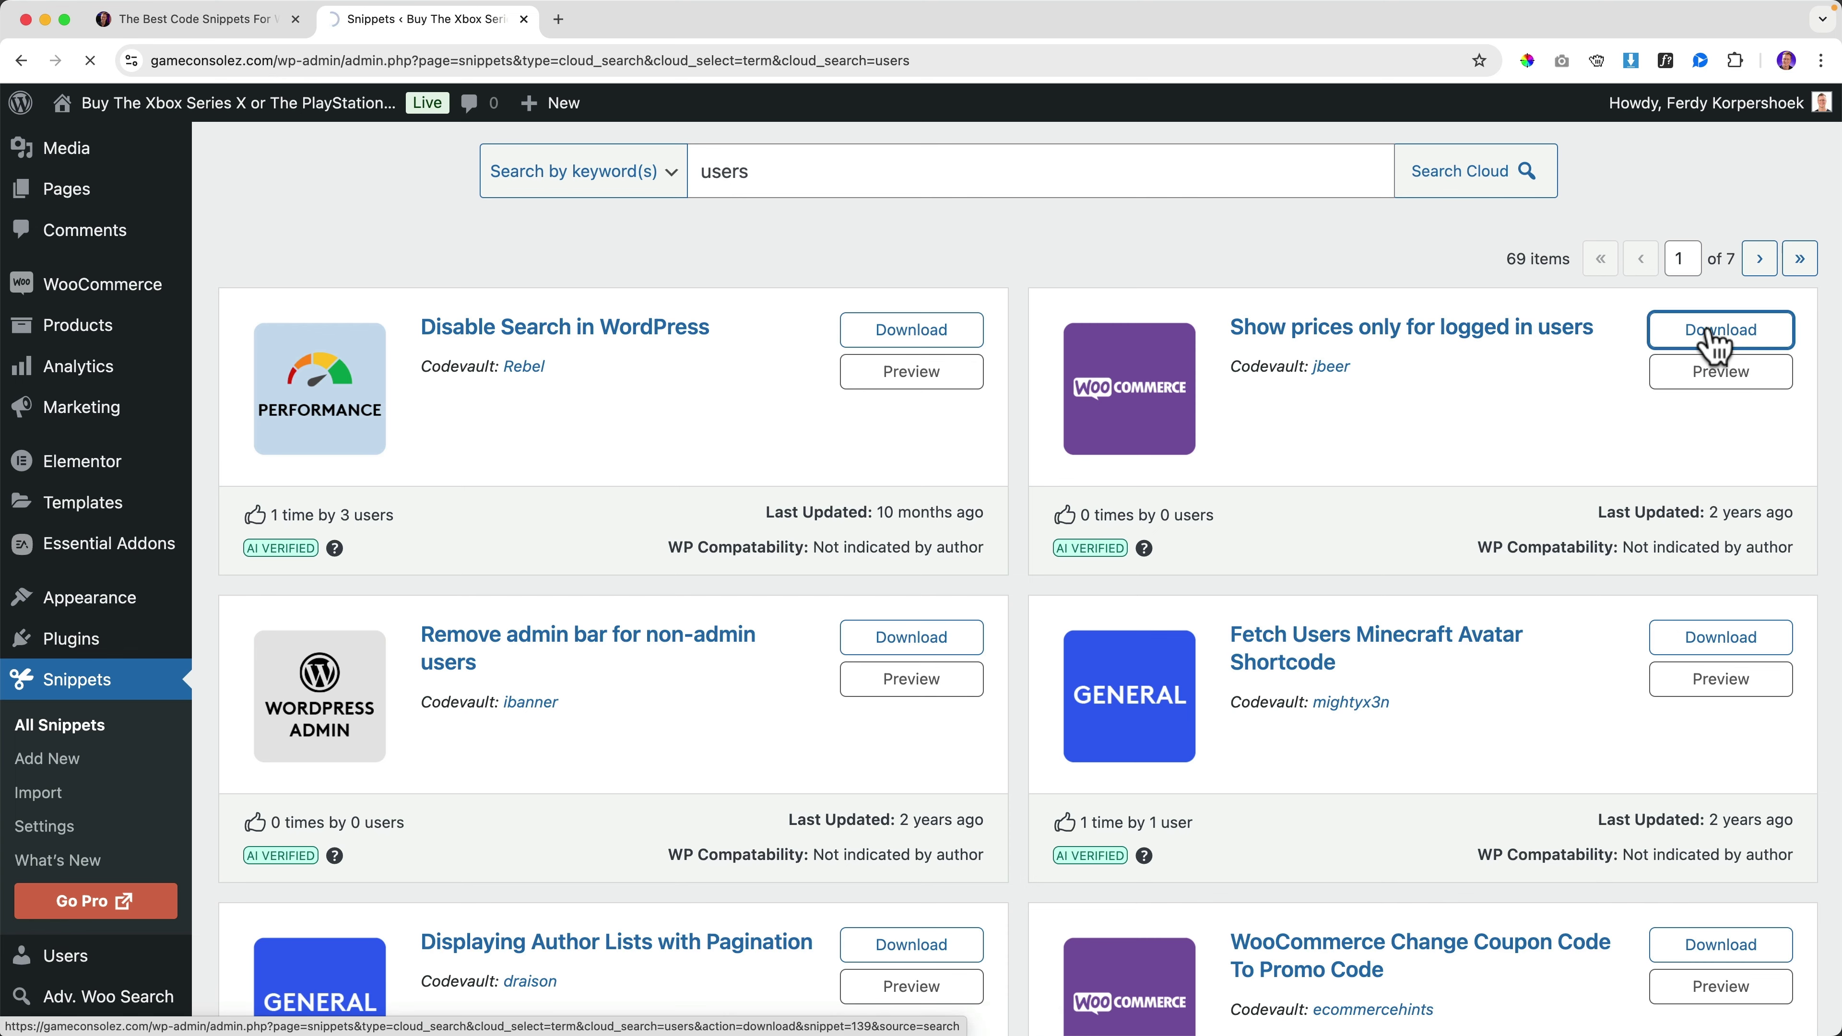
pyautogui.scroll(-10, 514, 534)
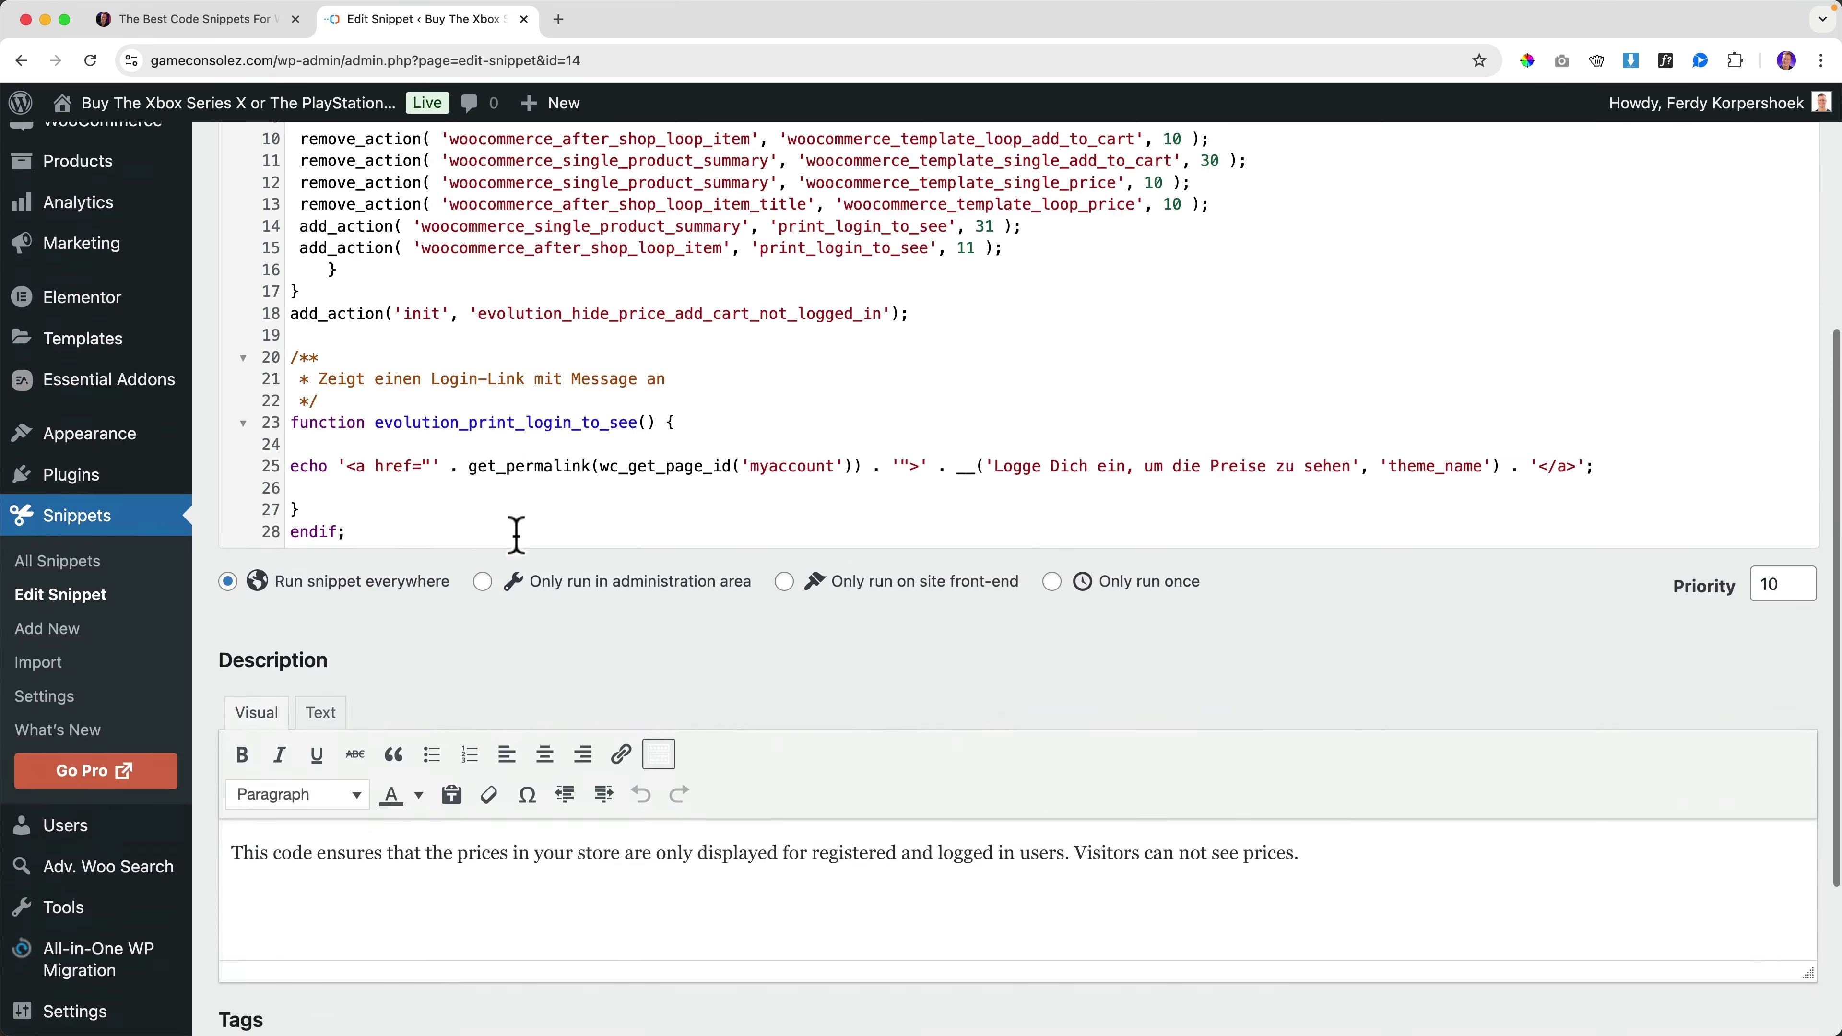
pyautogui.click(298, 916)
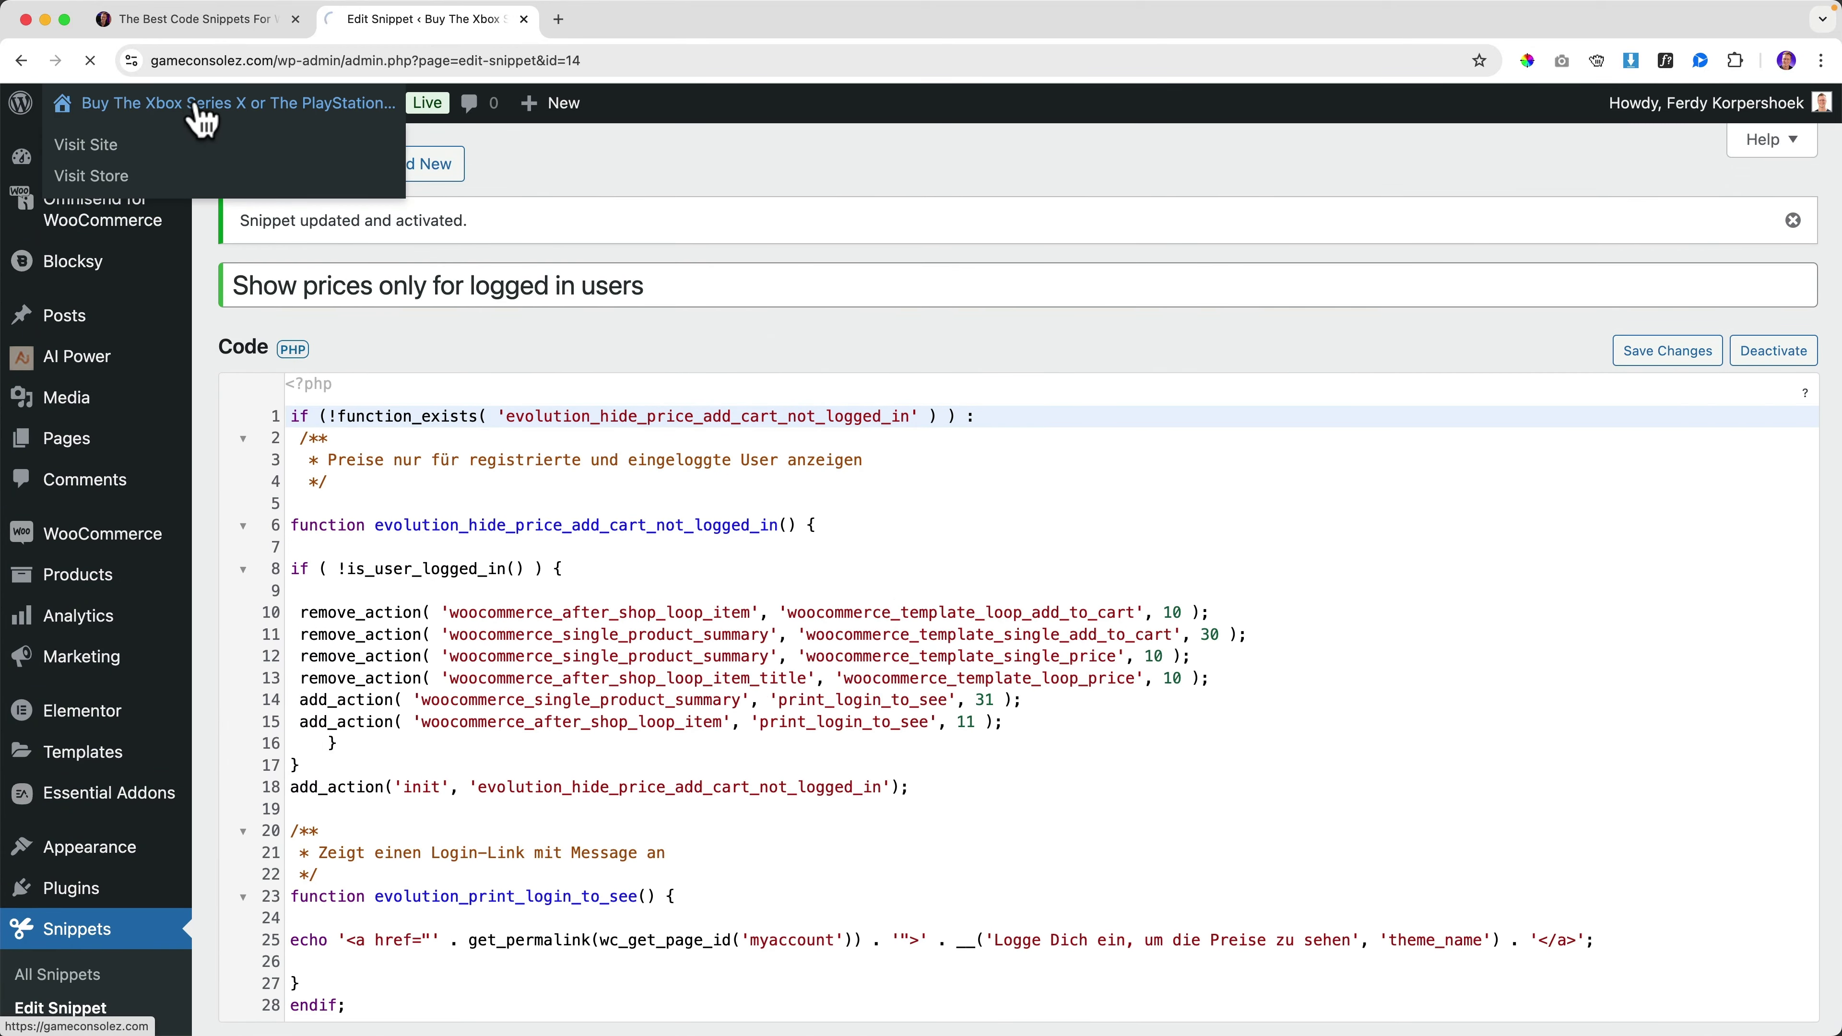
# Step: Check the featured products' prices on the store's homepage while logged in
pyautogui.click(201, 109)
pyautogui.scroll(-10, 535, 337)
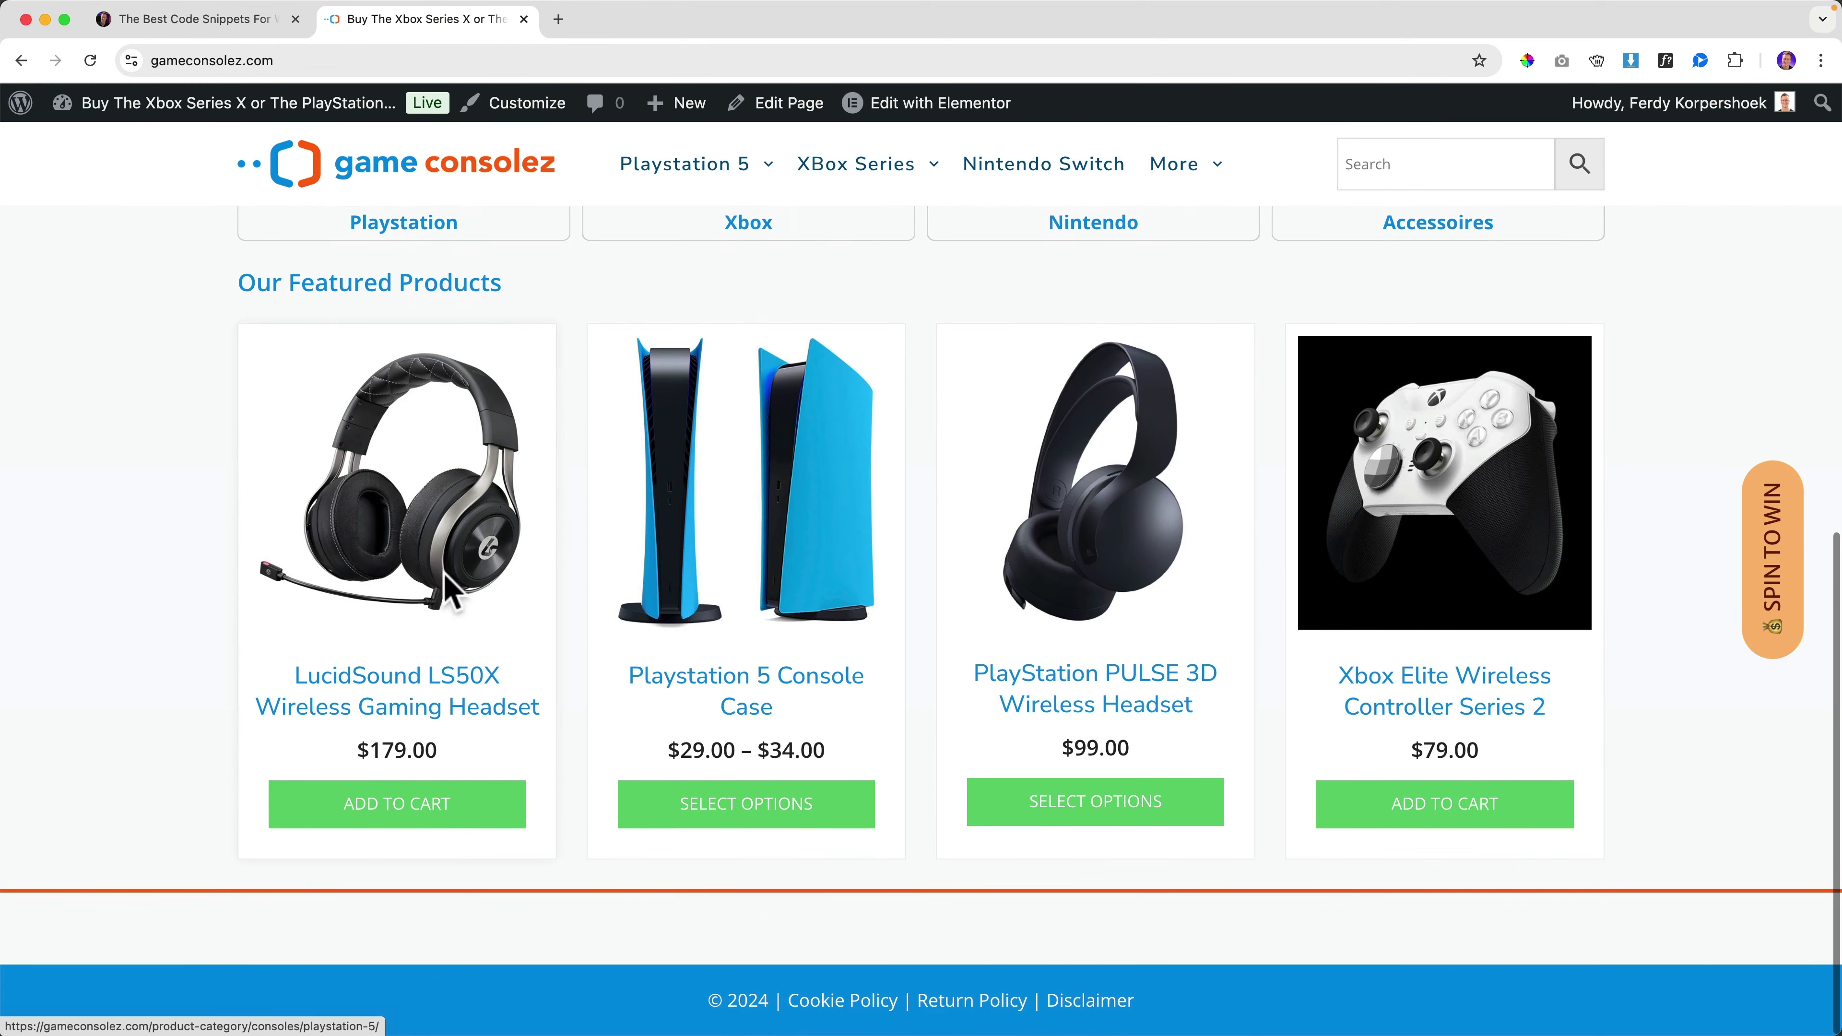
pyautogui.scroll(10, 435, 653)
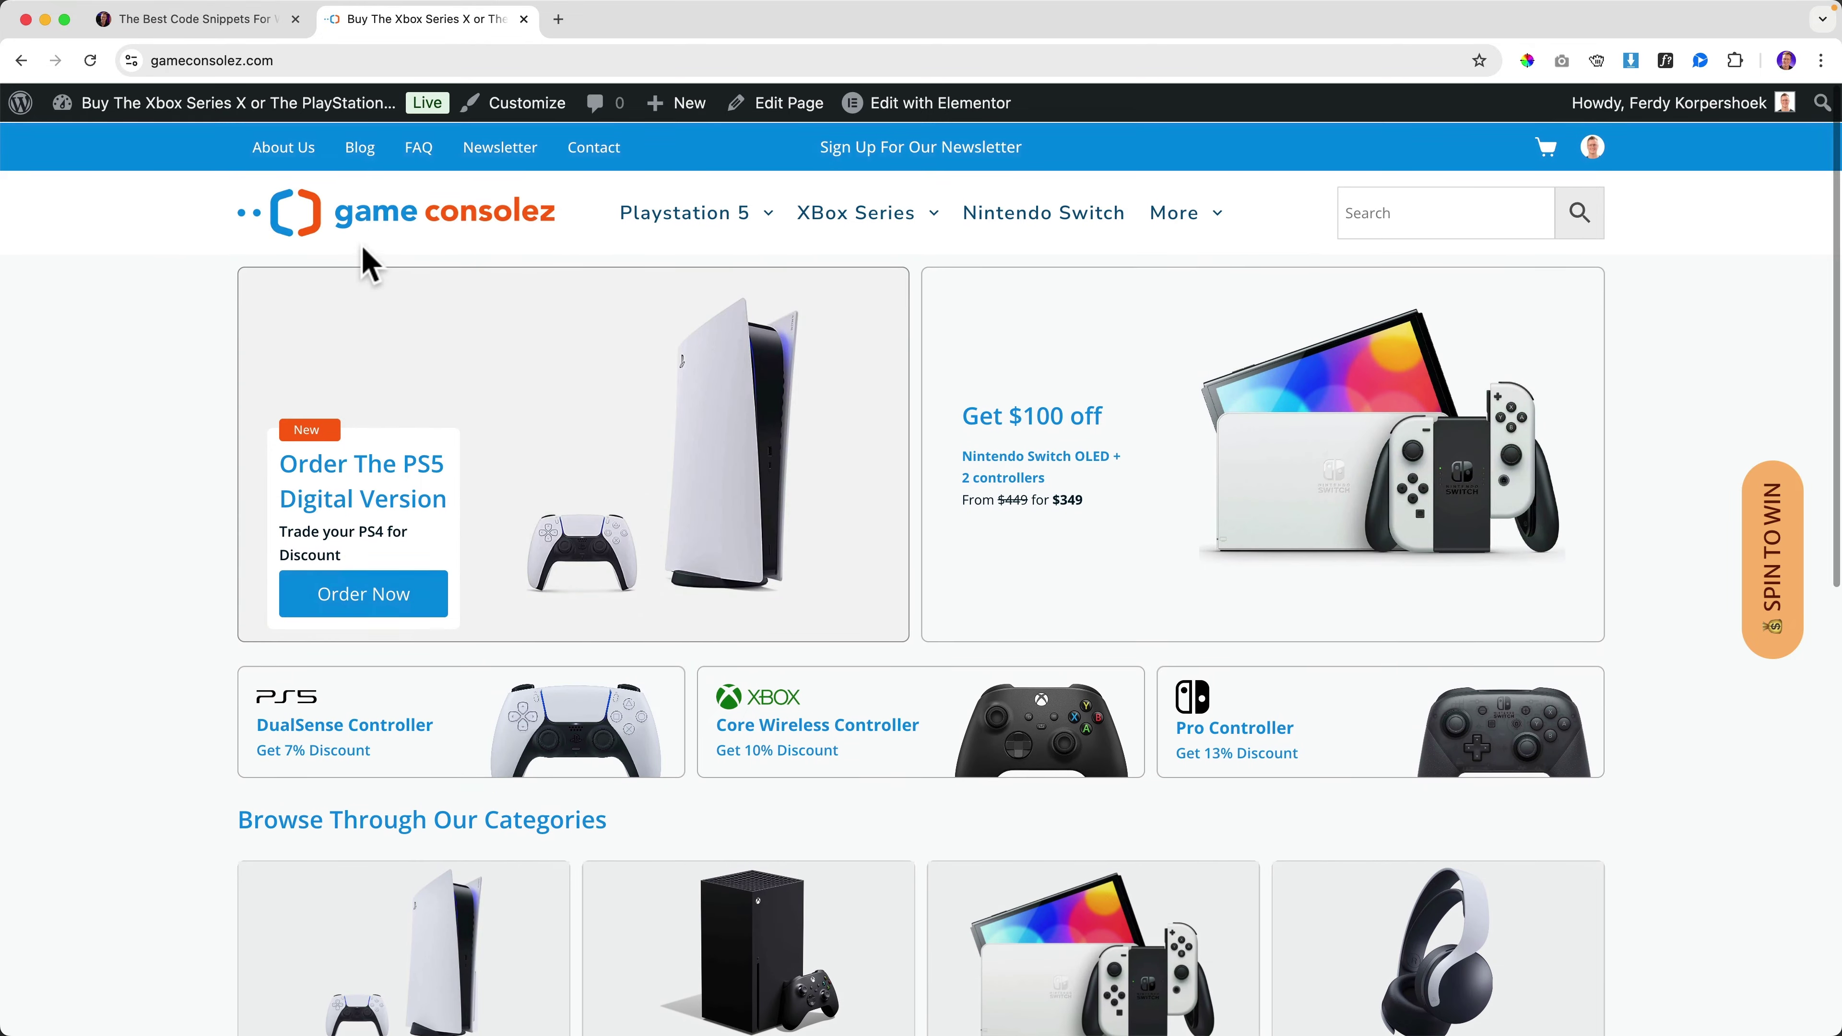
# Step: Check the featured products on the store's homepage as a logged-out visitor in an incognito window, then close that window
pyautogui.rightClick(365, 205)
pyautogui.click(434, 260)
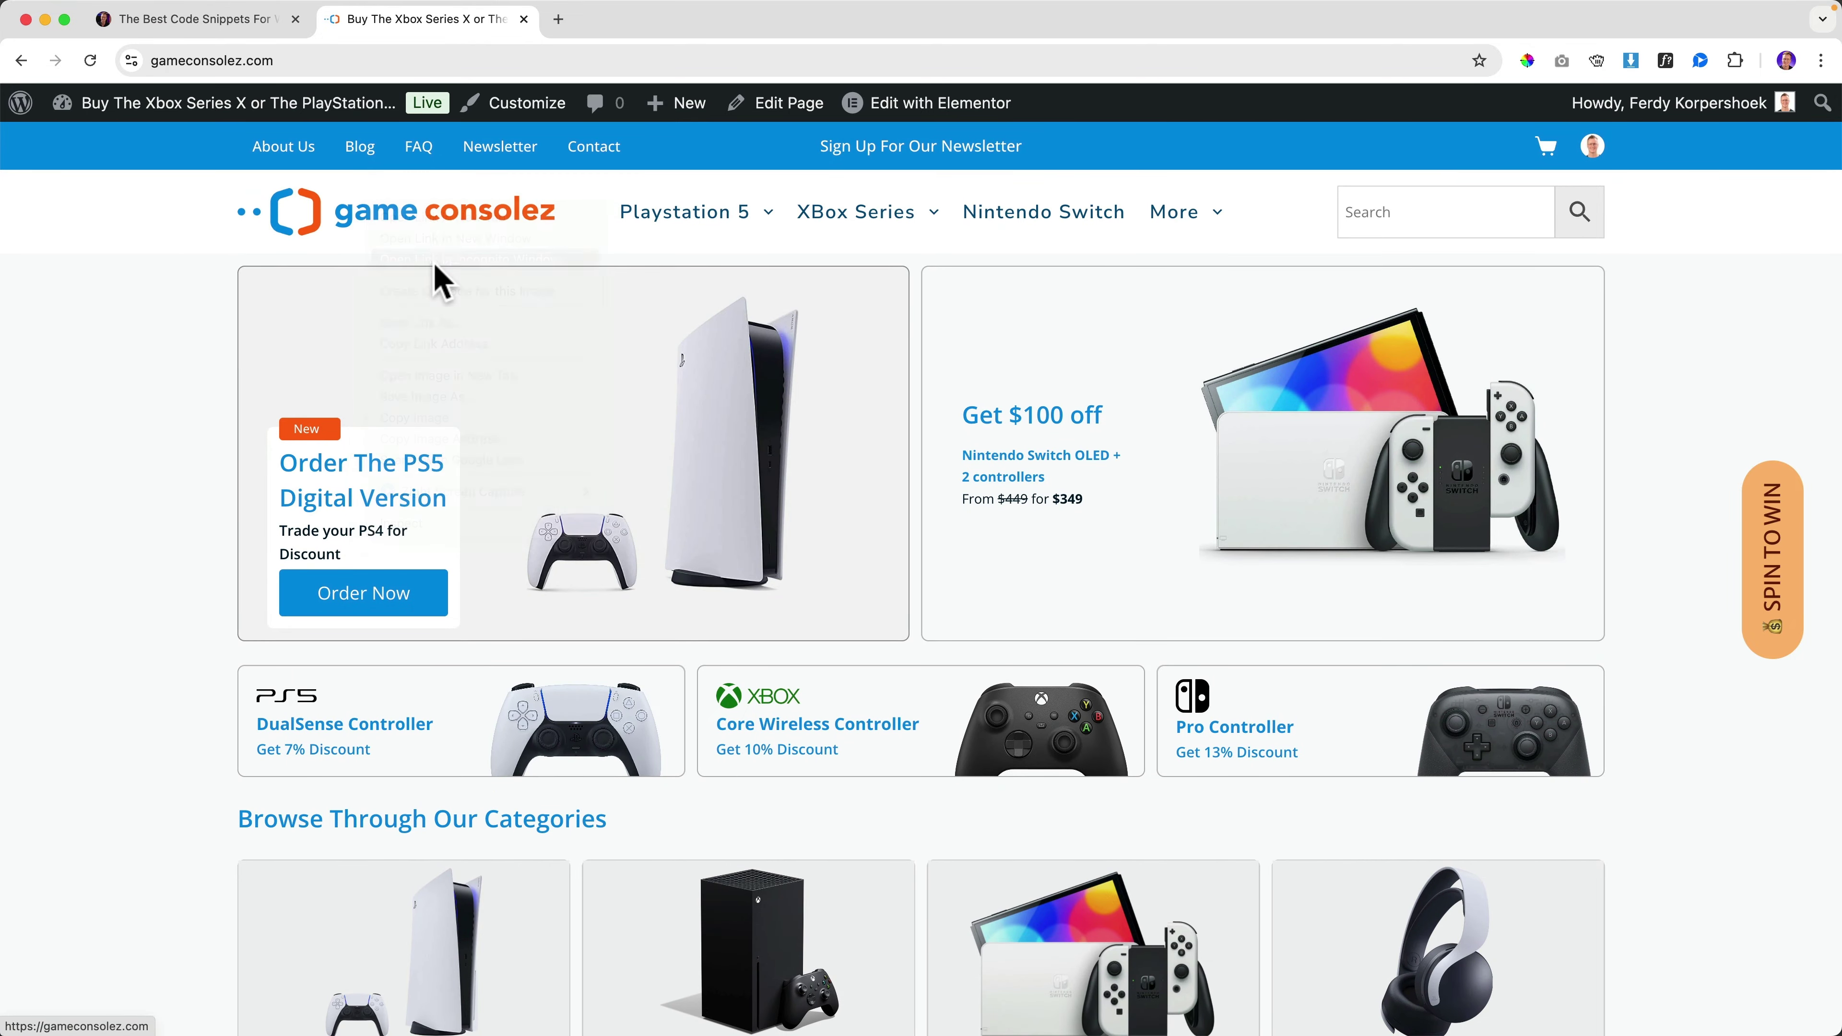
pyautogui.scroll(-9, 435, 283)
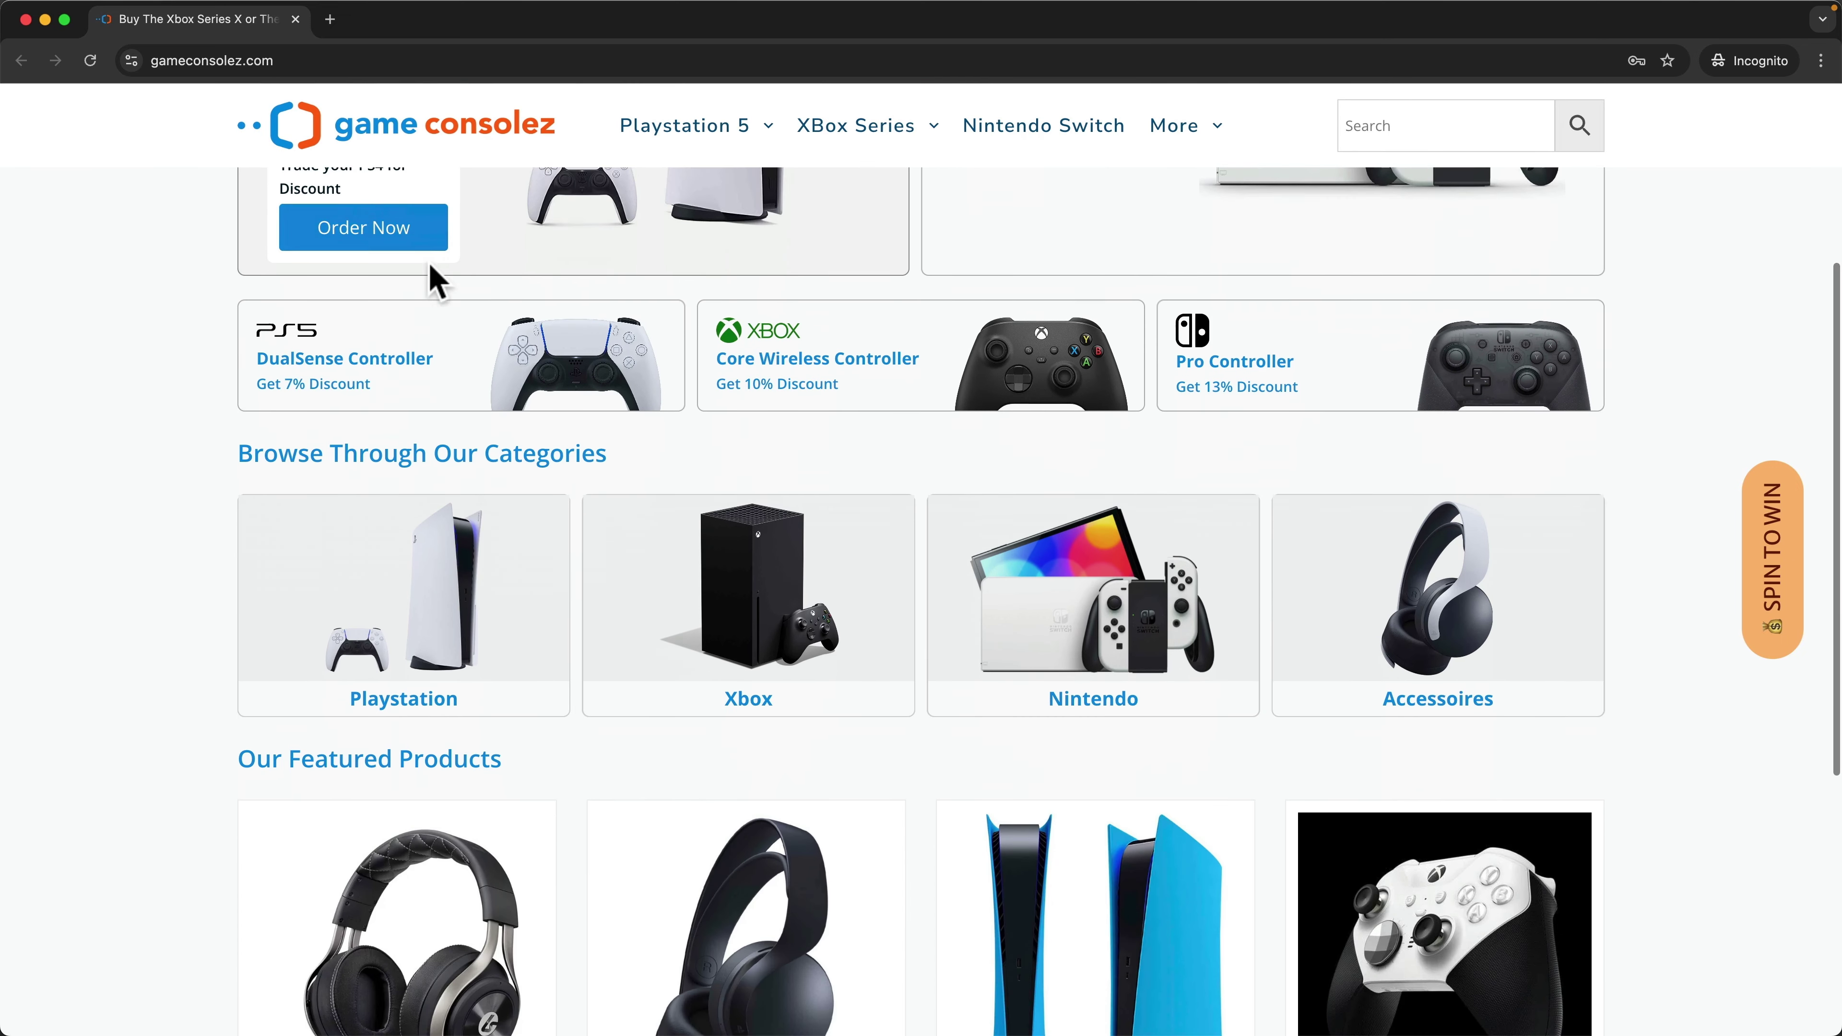
pyautogui.click(428, 261)
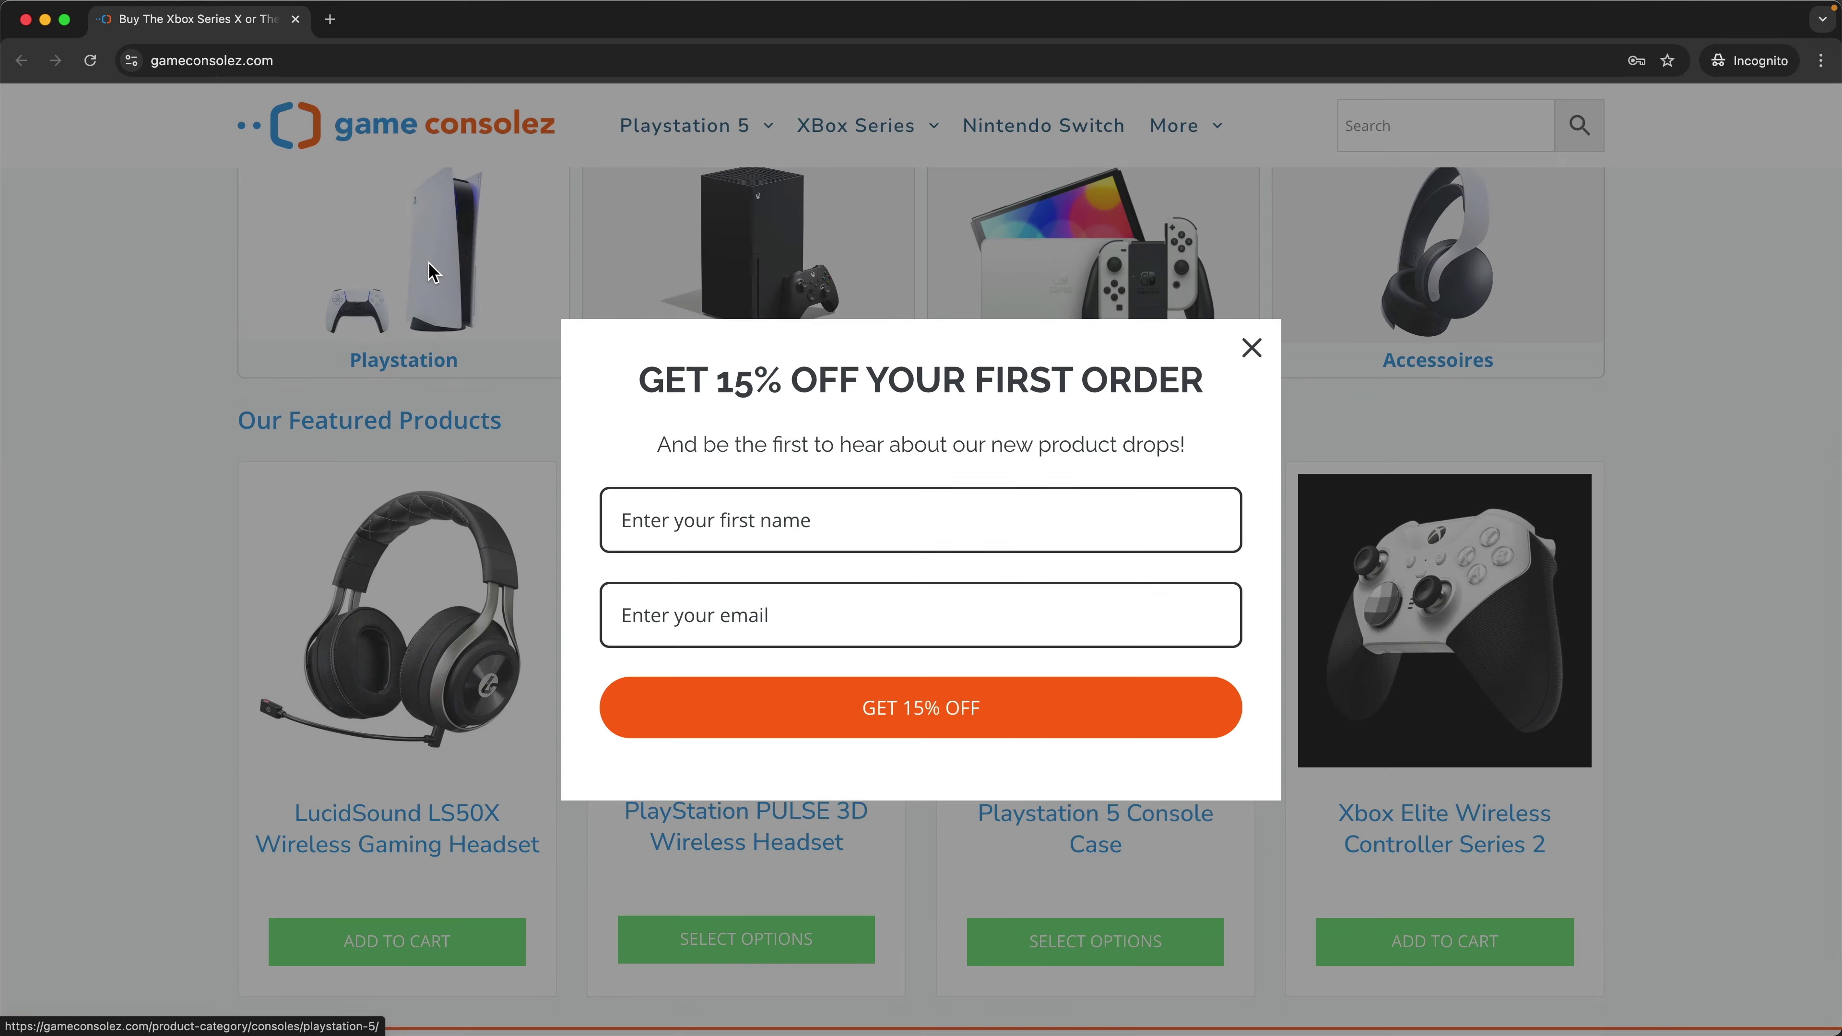
pyautogui.scroll(-2, 427, 261)
pyautogui.click(428, 263)
pyautogui.press('super+w')
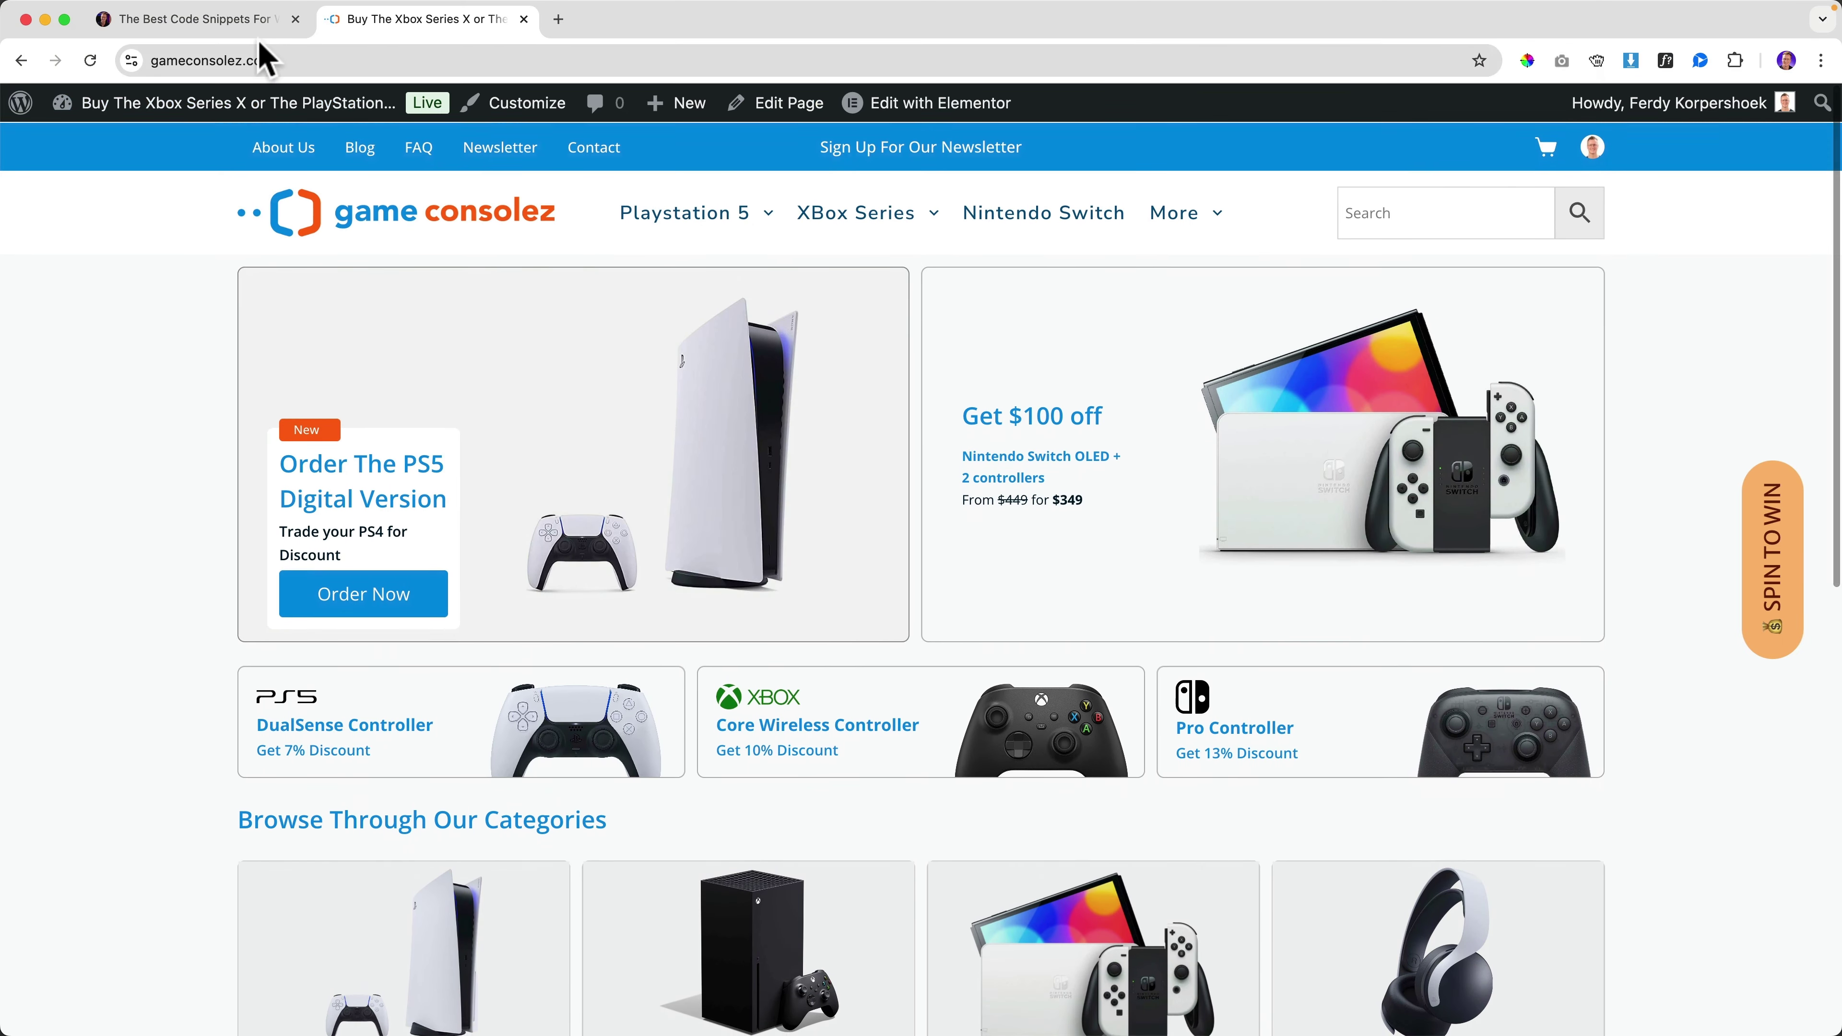
# Step: Open the game console store's WordPress dashboard and go to its list of all snippets
pyautogui.click(249, 29)
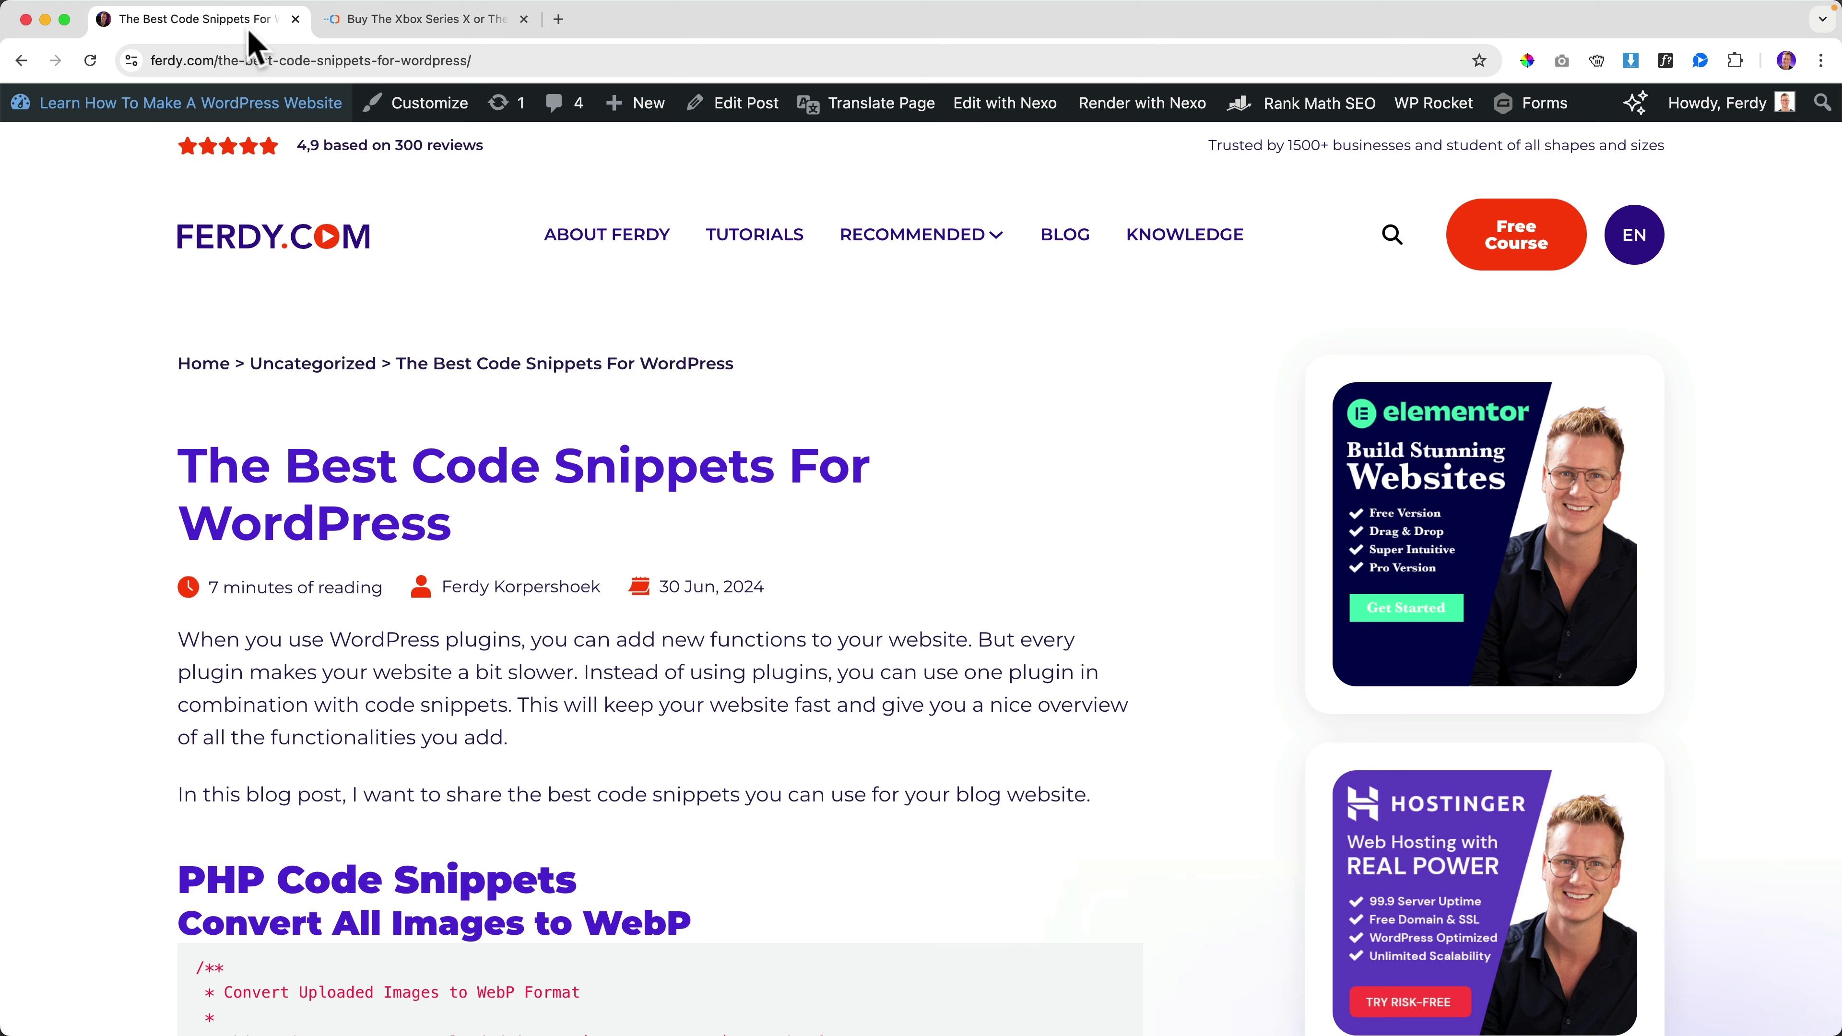
pyautogui.click(427, 19)
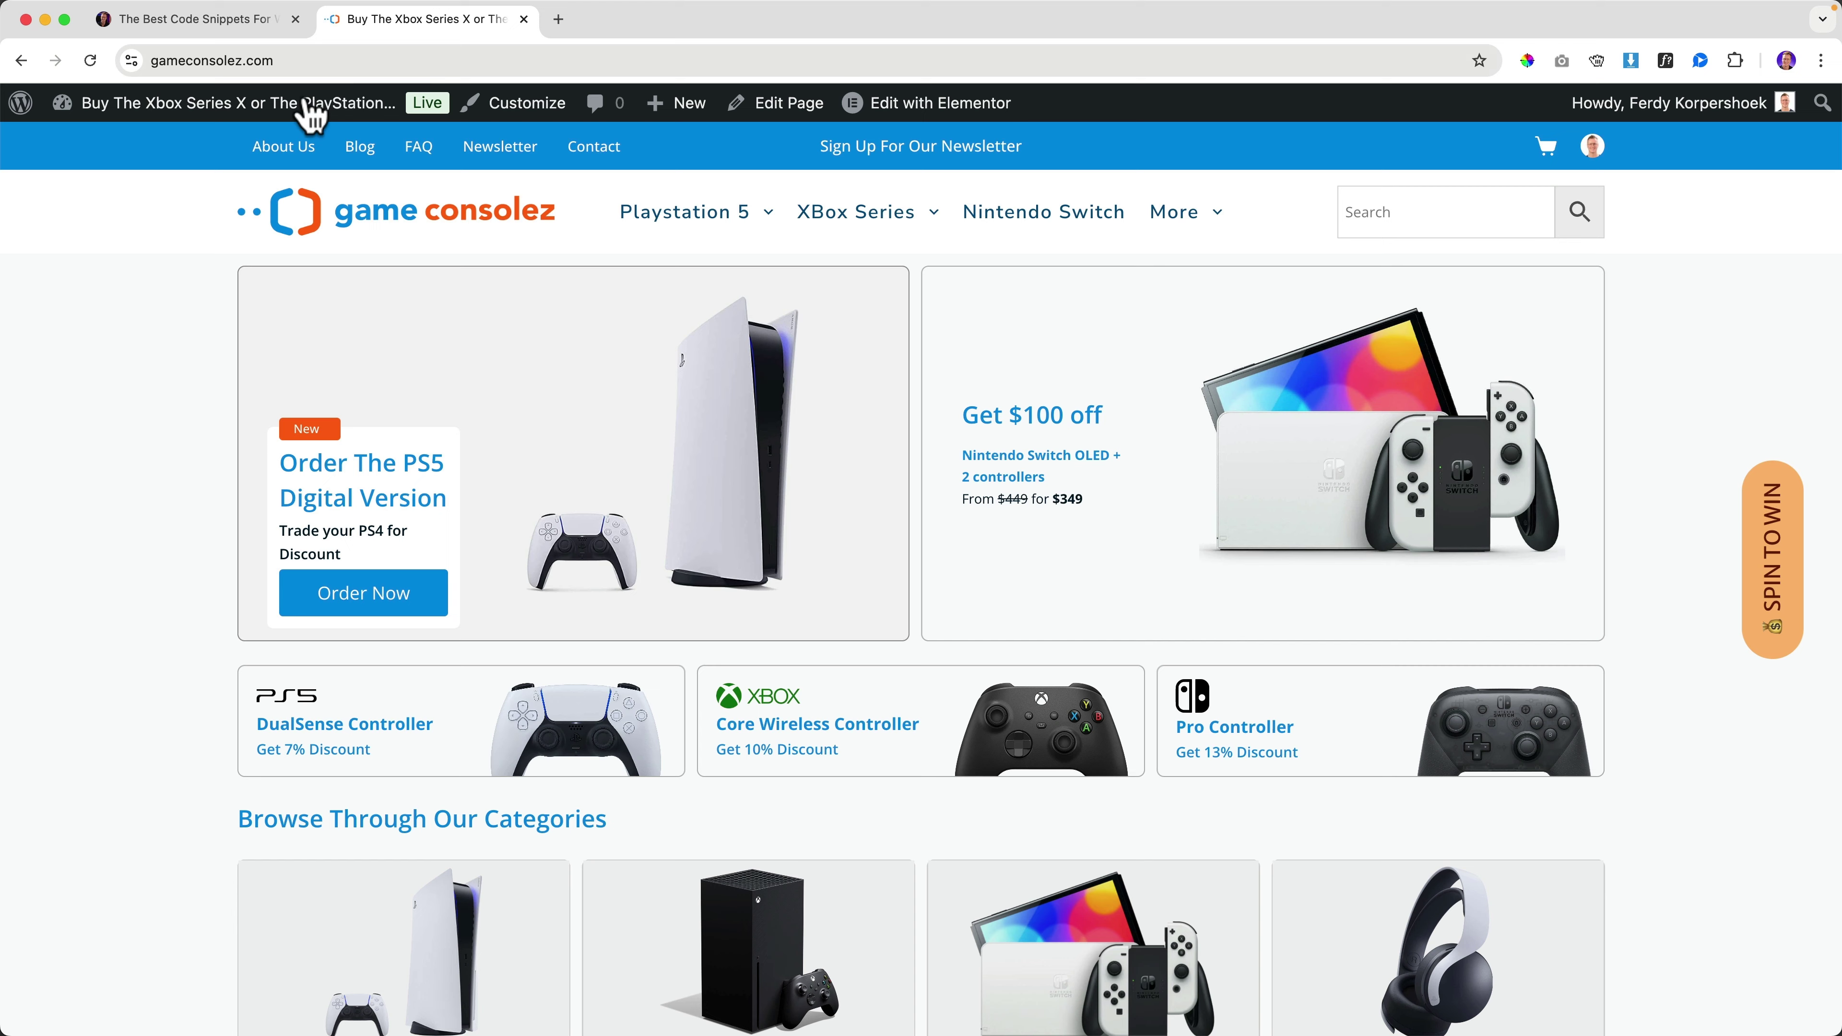
pyautogui.click(263, 109)
pyautogui.scroll(-4, 145, 419)
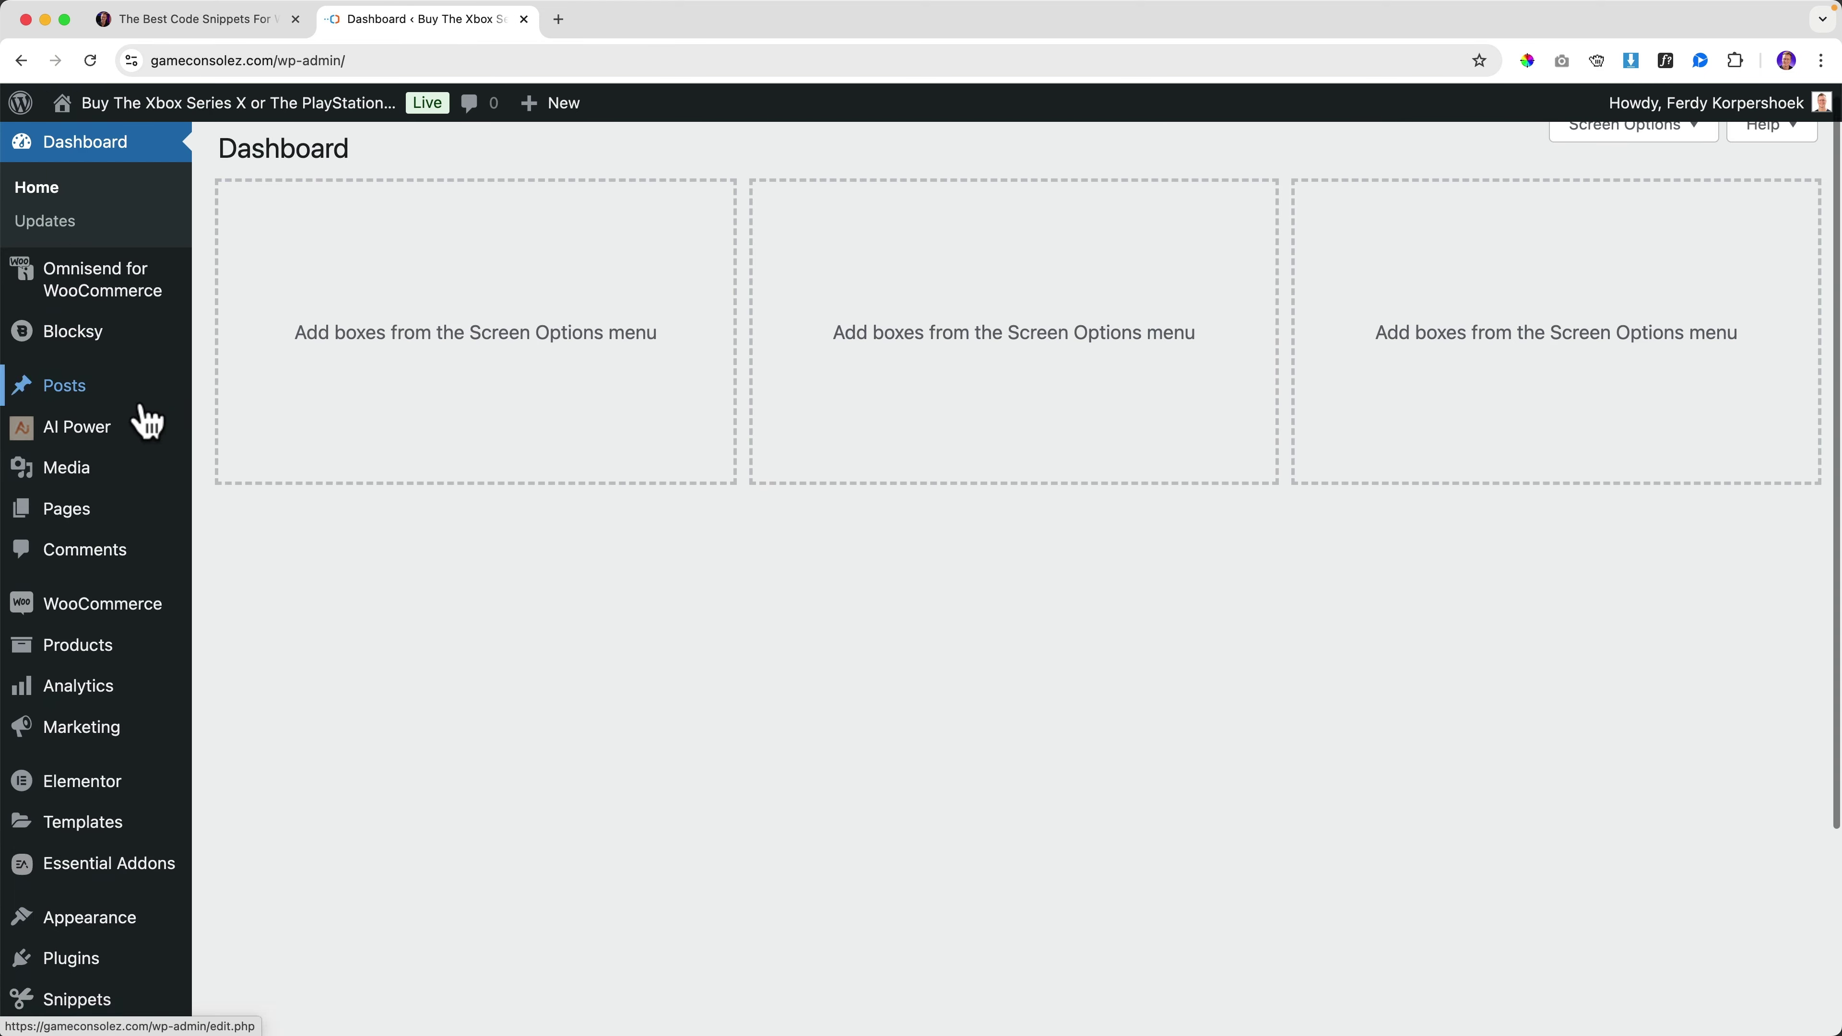
pyautogui.moveTo(116, 733)
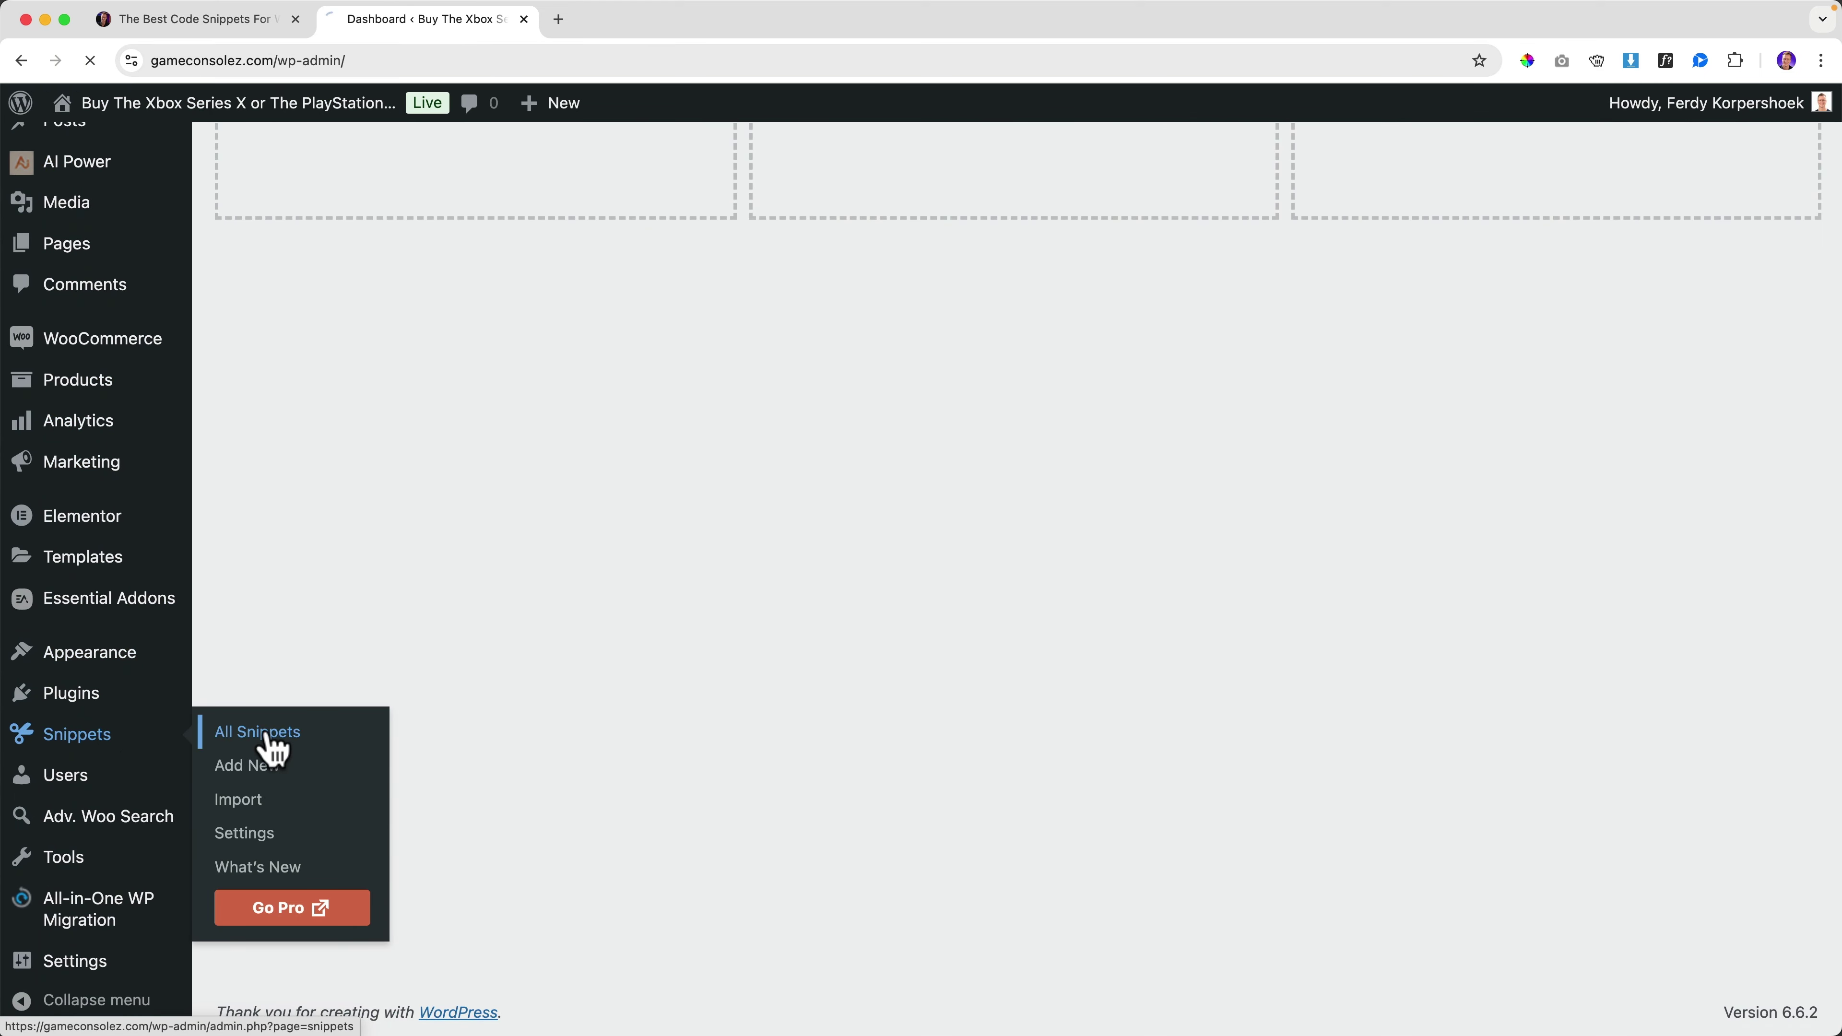
pyautogui.click(272, 748)
pyautogui.click(721, 231)
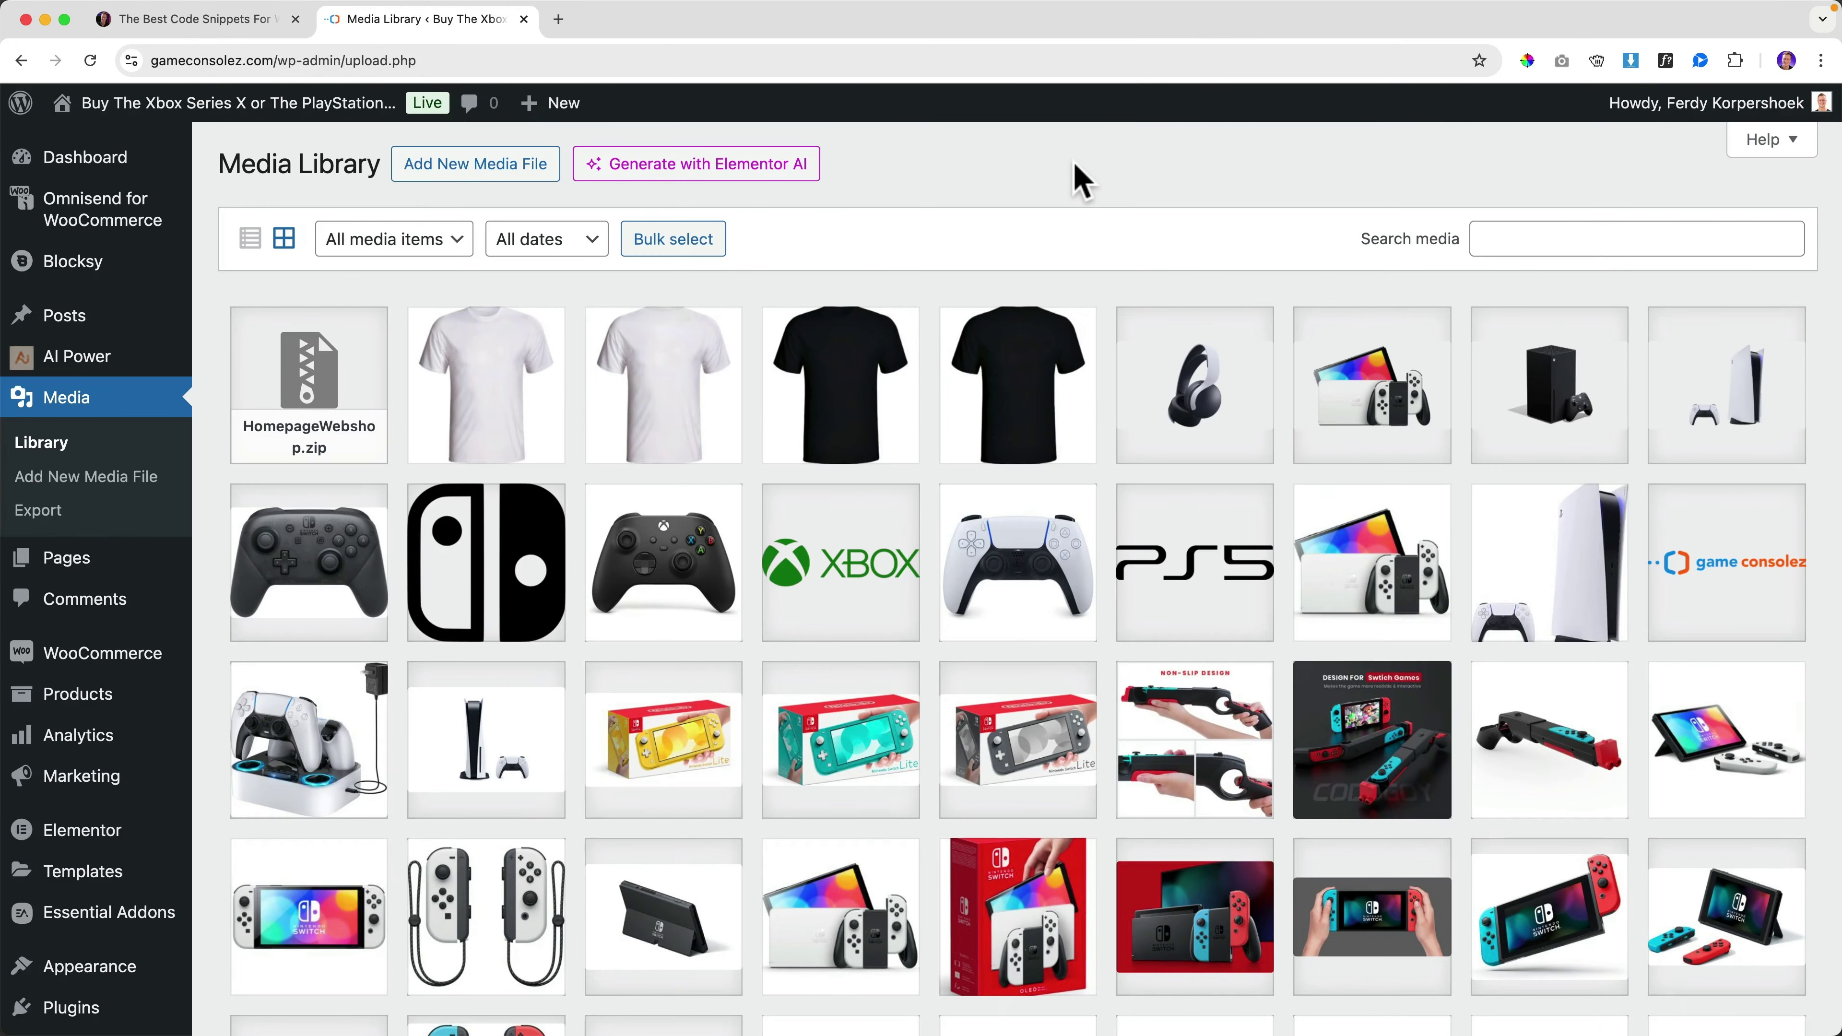
# Step: Close the store's admin page and review the "Convert All Images to WebP" snippet in the code snippets blog post
pyautogui.click(524, 19)
pyautogui.scroll(20, 612, 327)
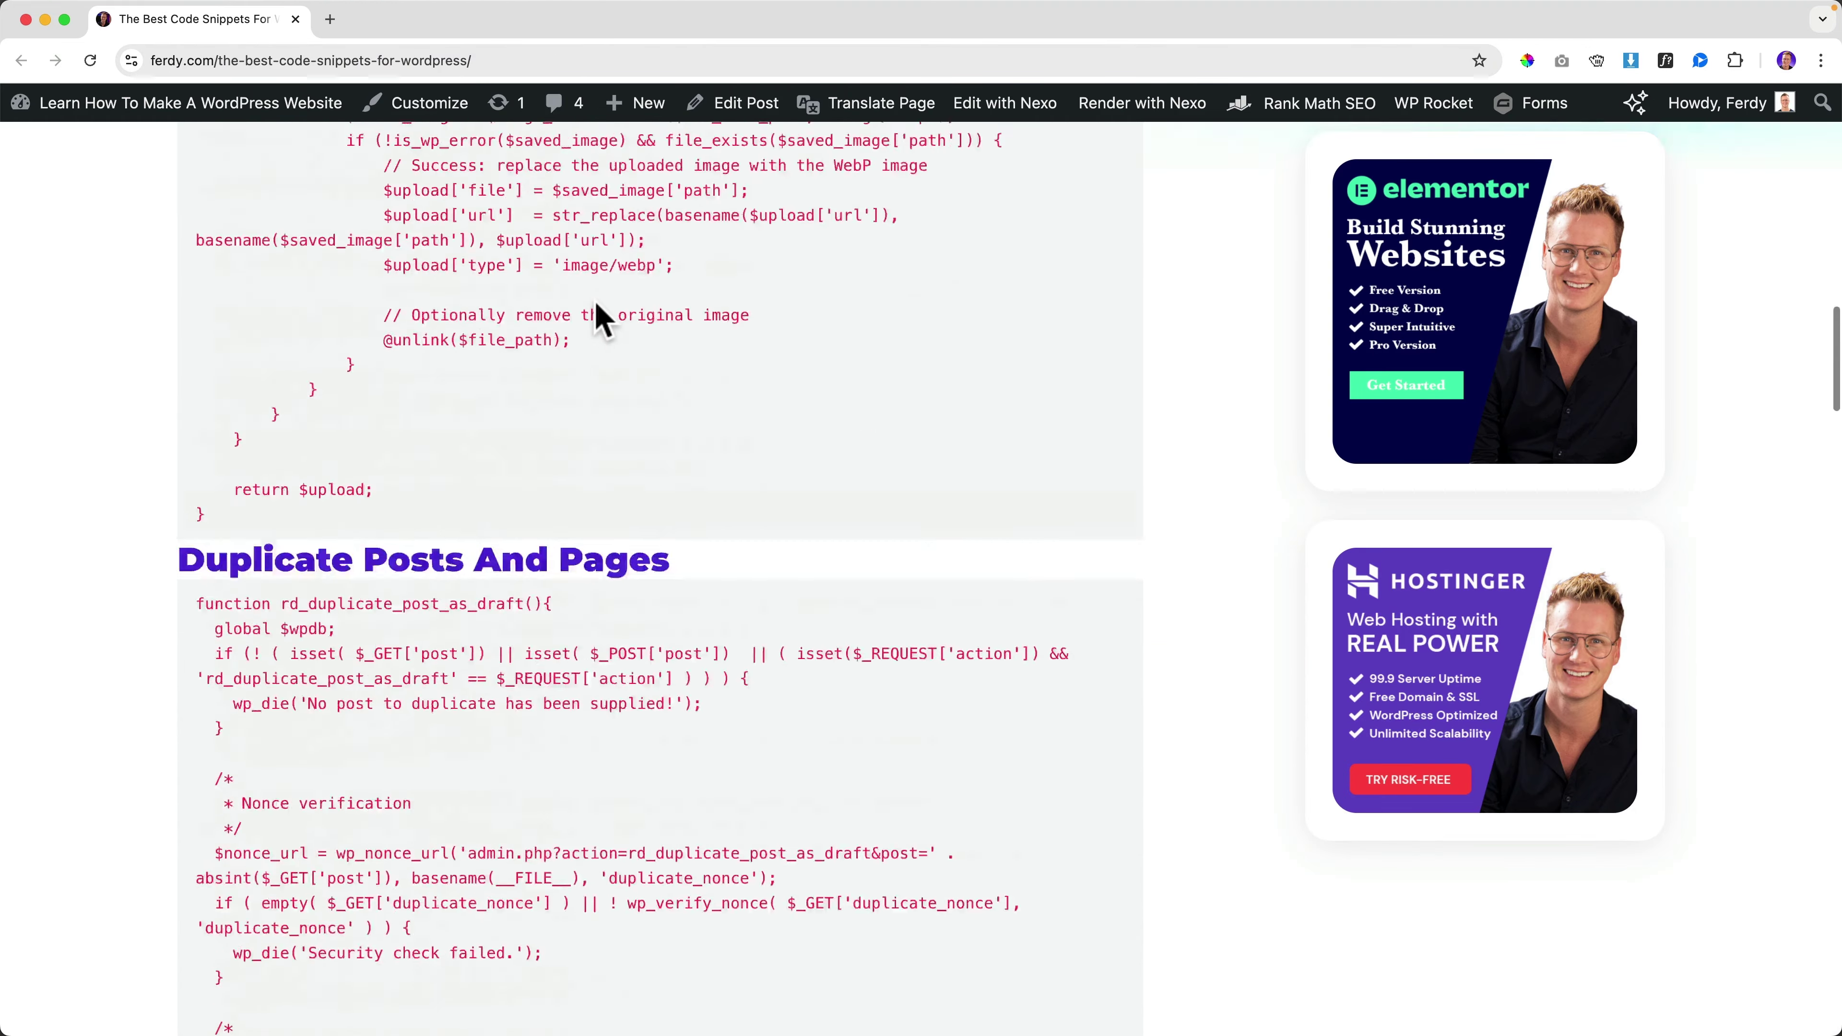
pyautogui.scroll(10, 588, 320)
pyautogui.scroll(-4, 580, 308)
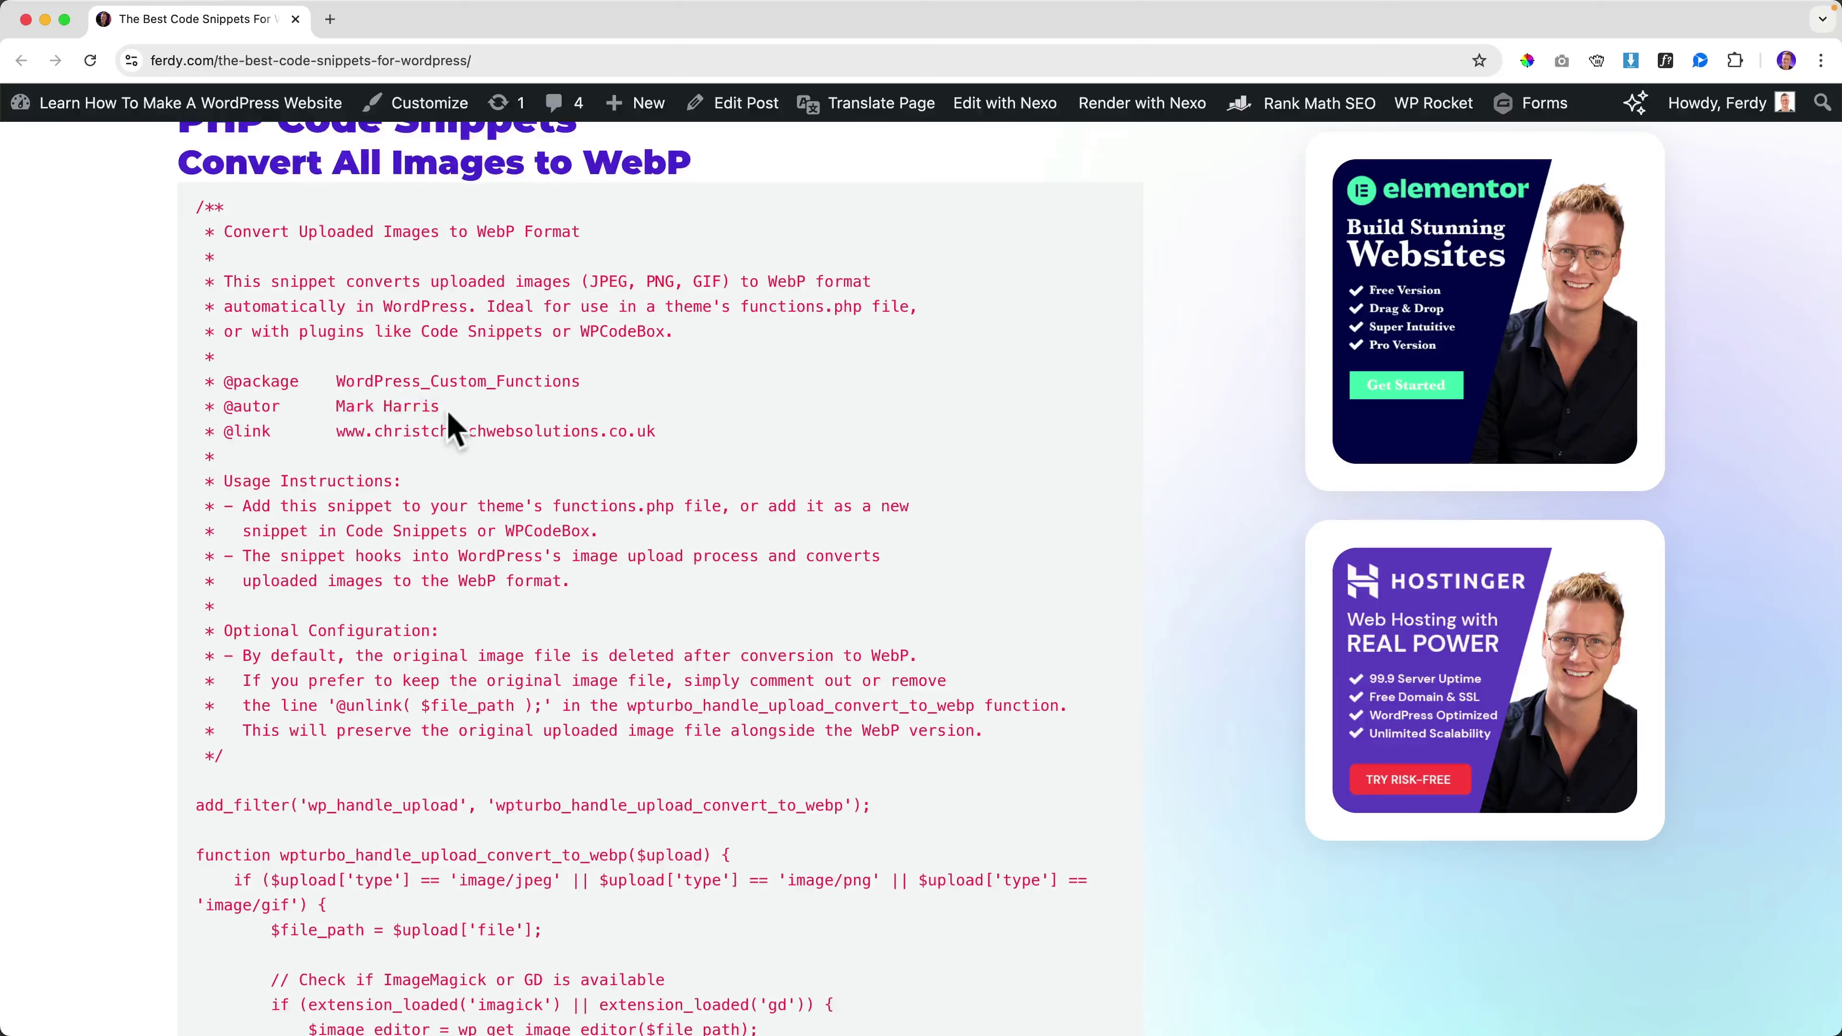
pyautogui.scroll(3, 448, 424)
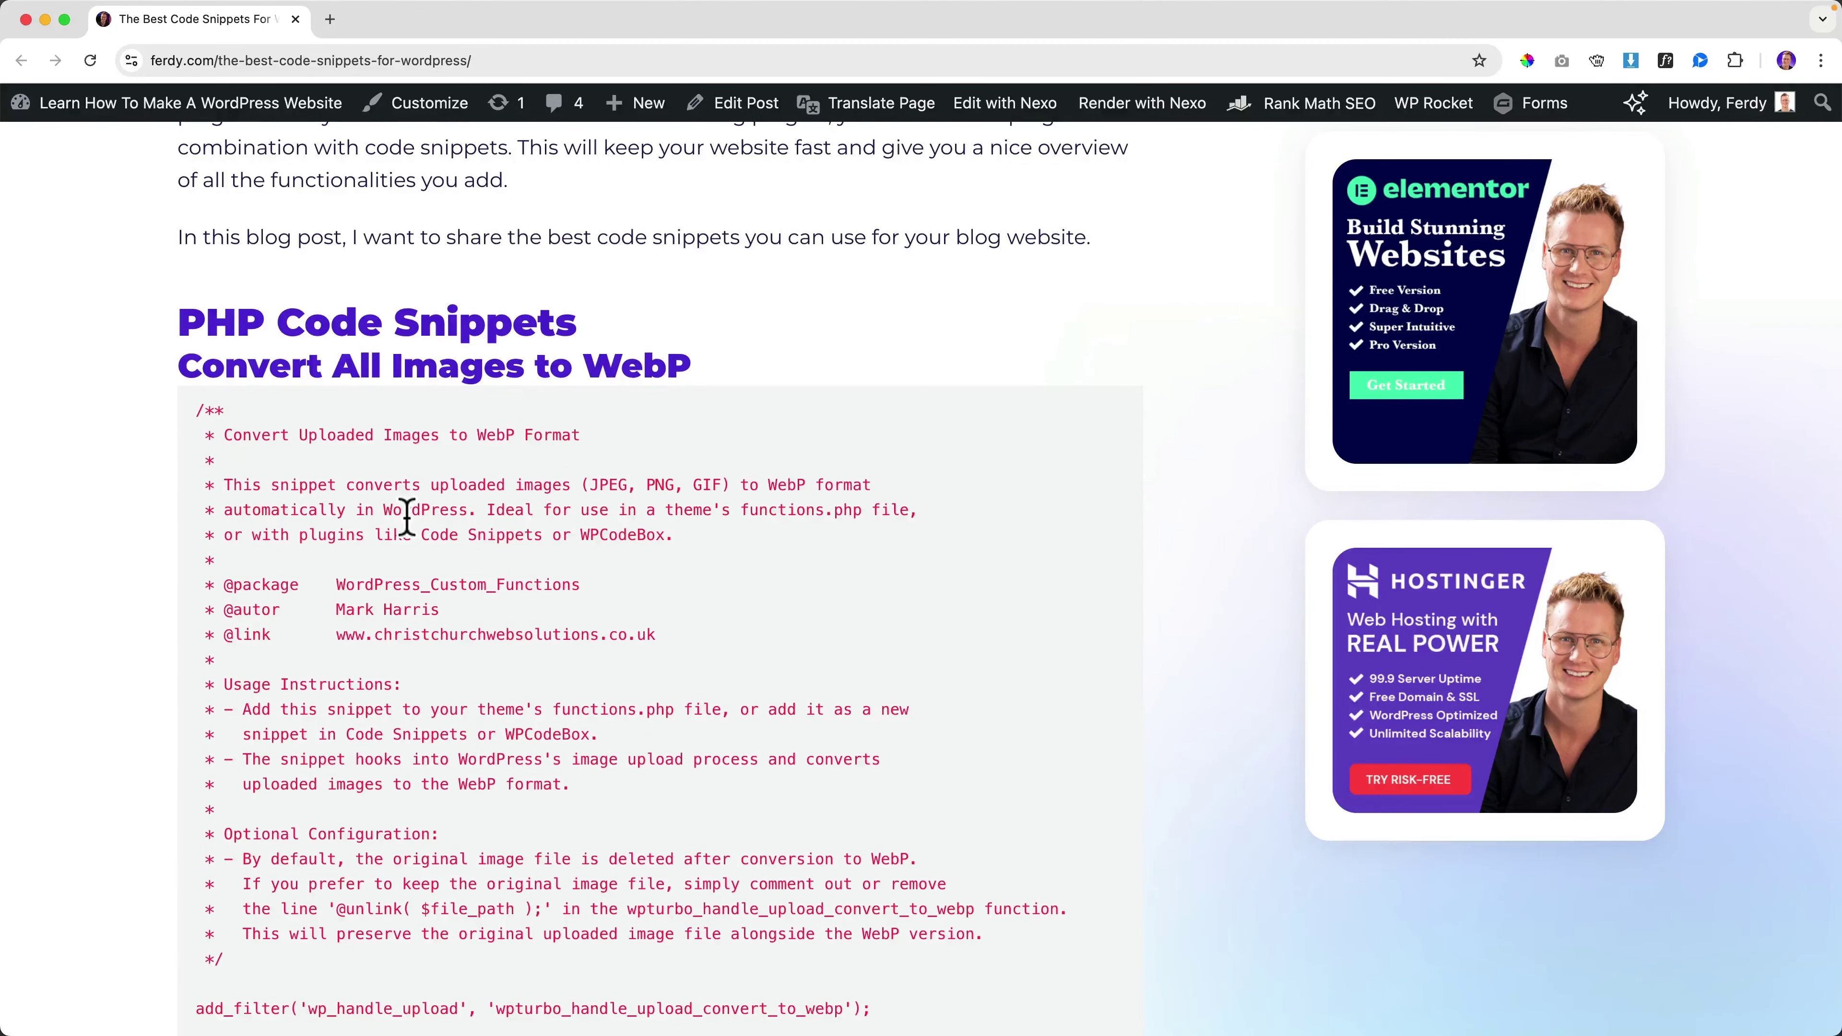
pyautogui.scroll(1, 406, 517)
pyautogui.scroll(10, 423, 515)
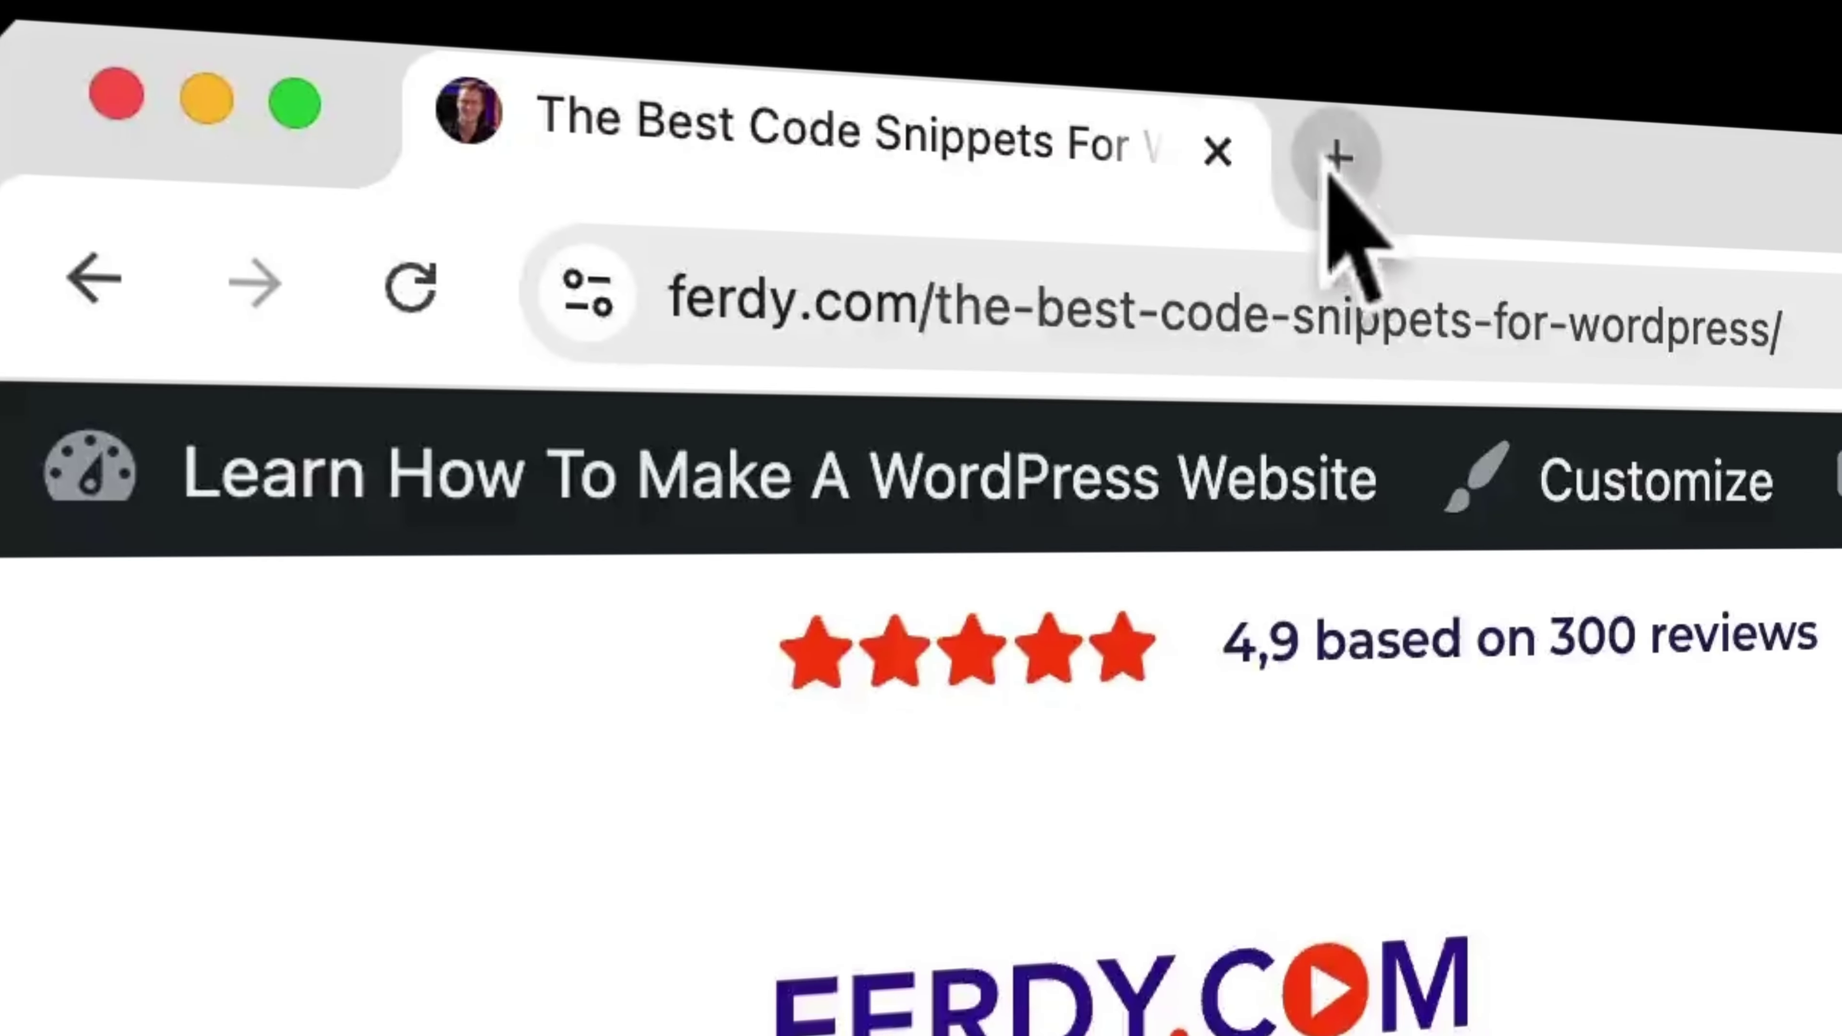
# Step: Load ferdy.com/codesnippets in a new browser tab and go to the Code Snippets cloud login page
pyautogui.click(330, 18)
pyautogui.write('ferdy.com/')
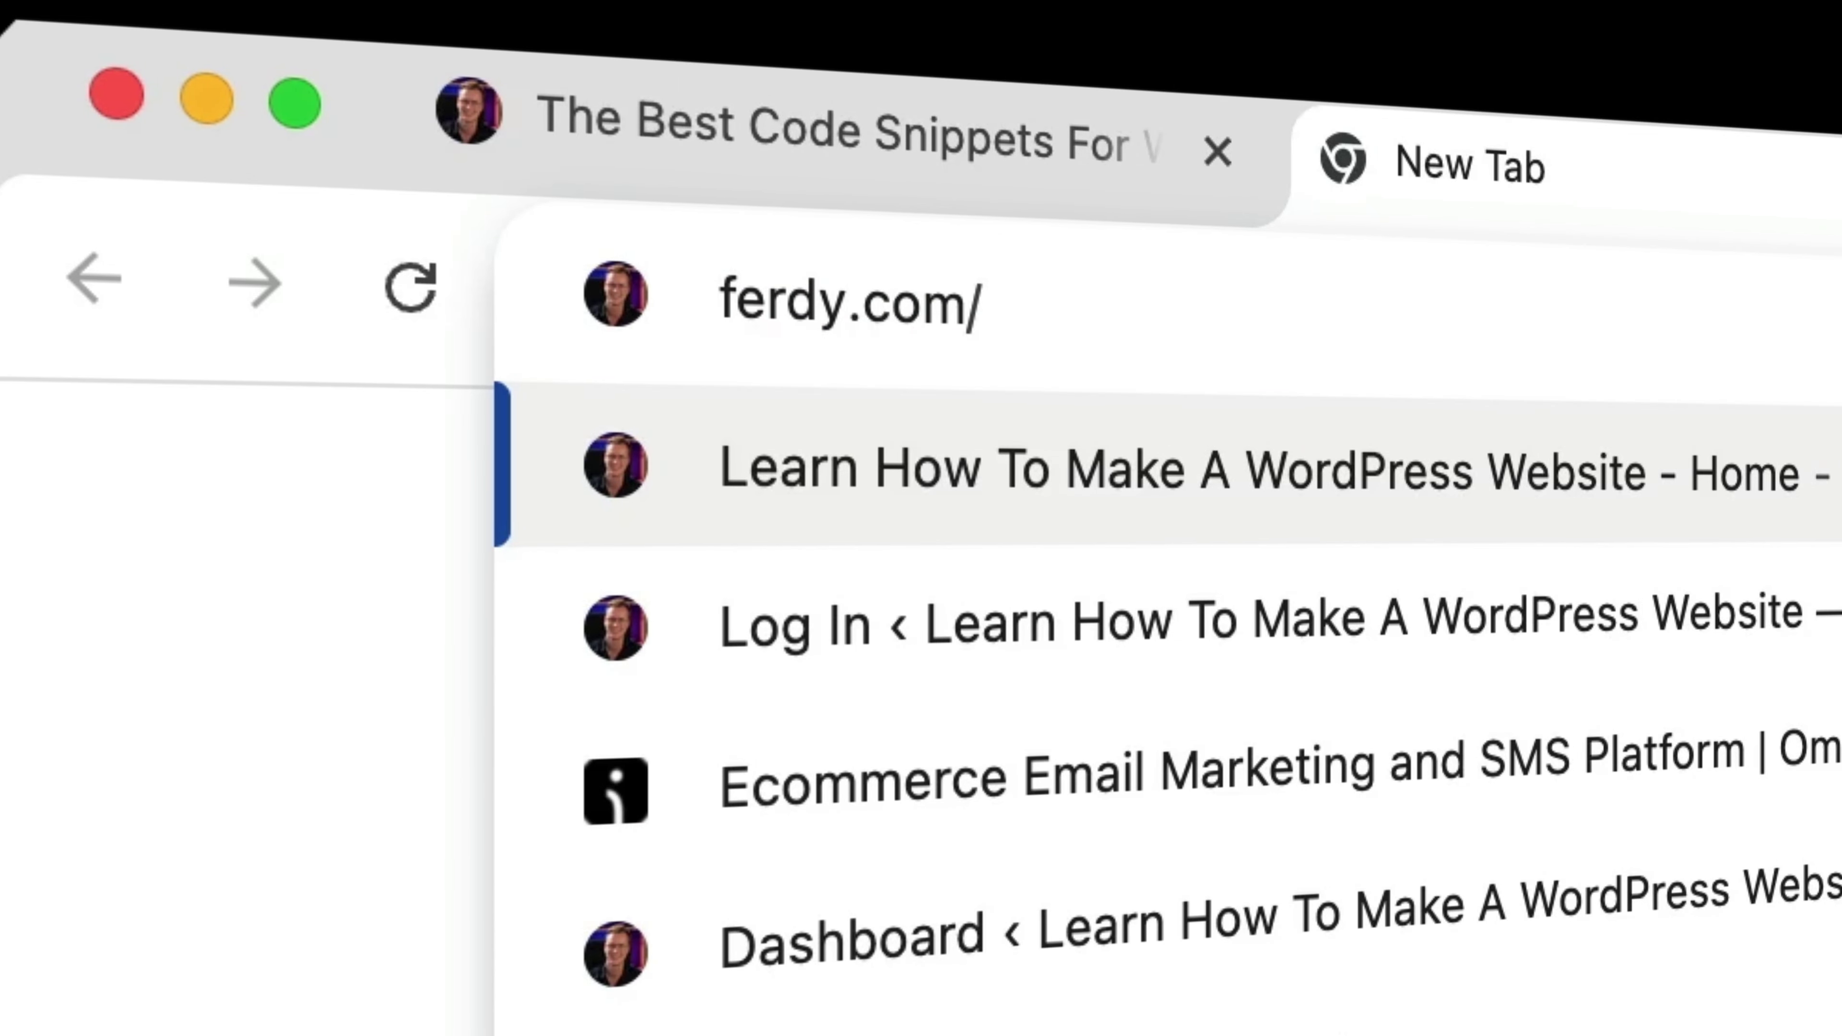
pyautogui.write('codesnippets')
pyautogui.press('Return')
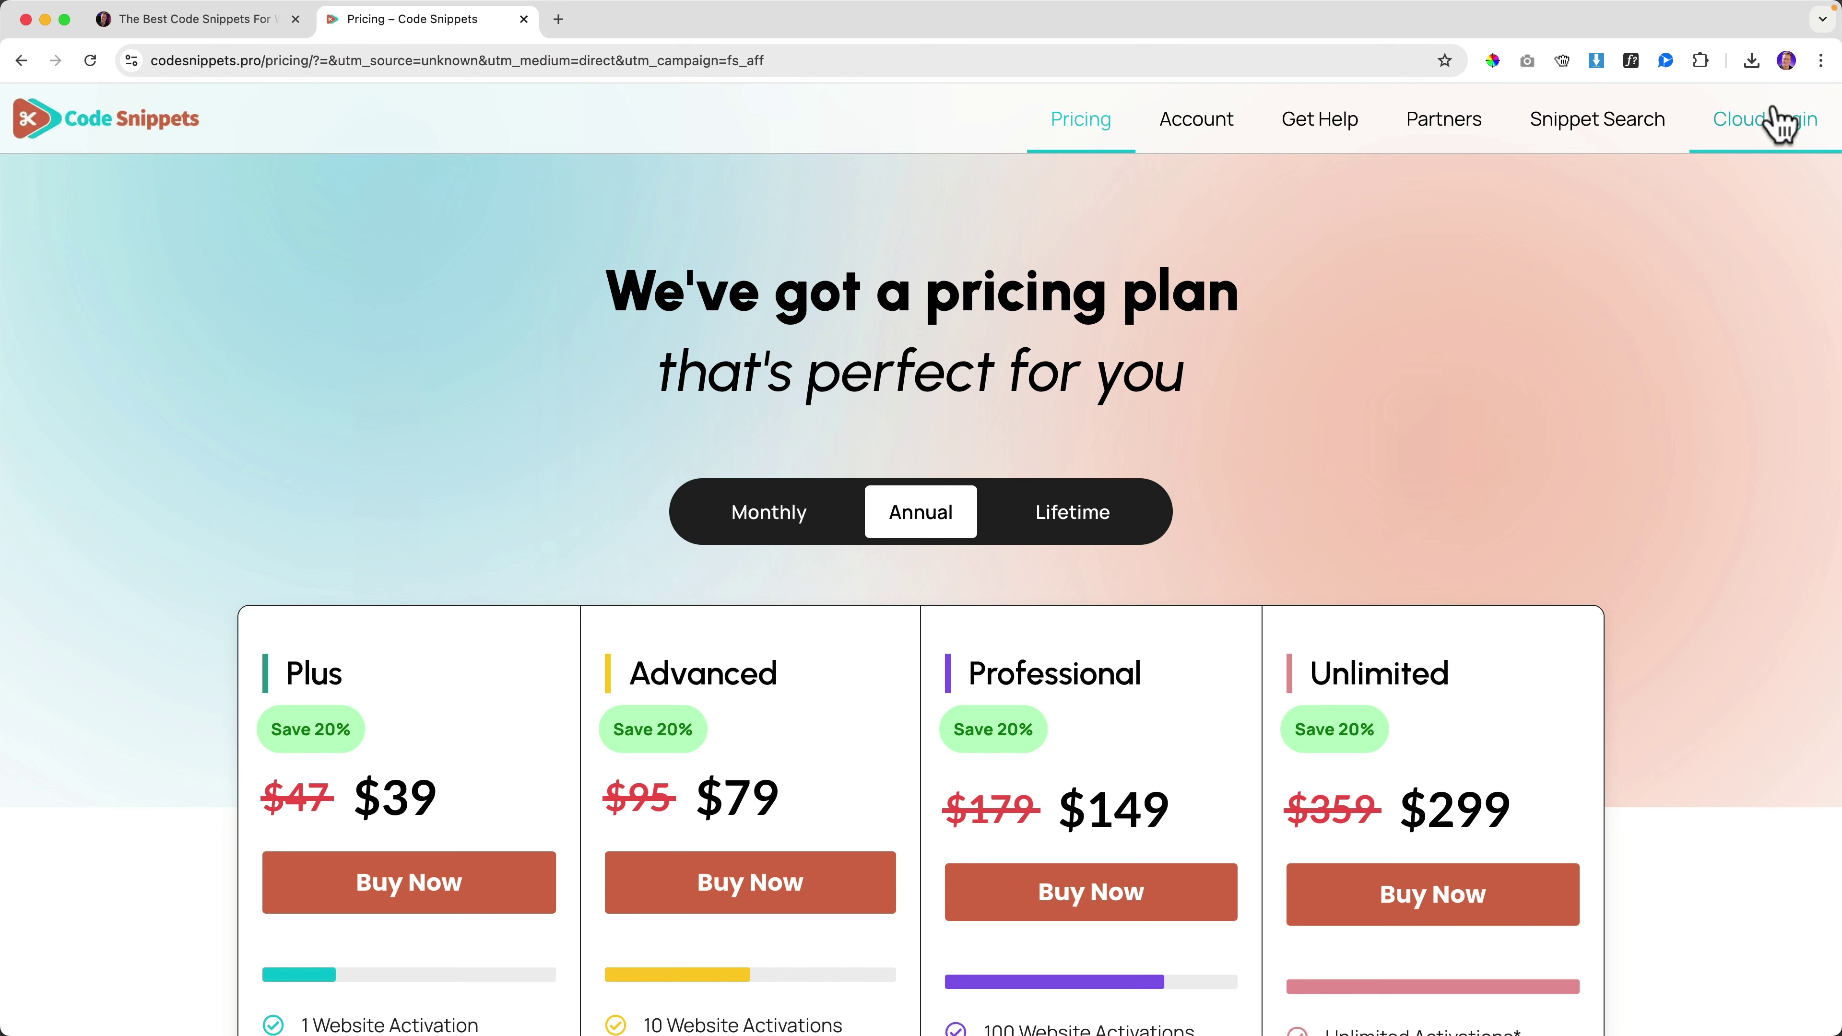
pyautogui.click(1756, 129)
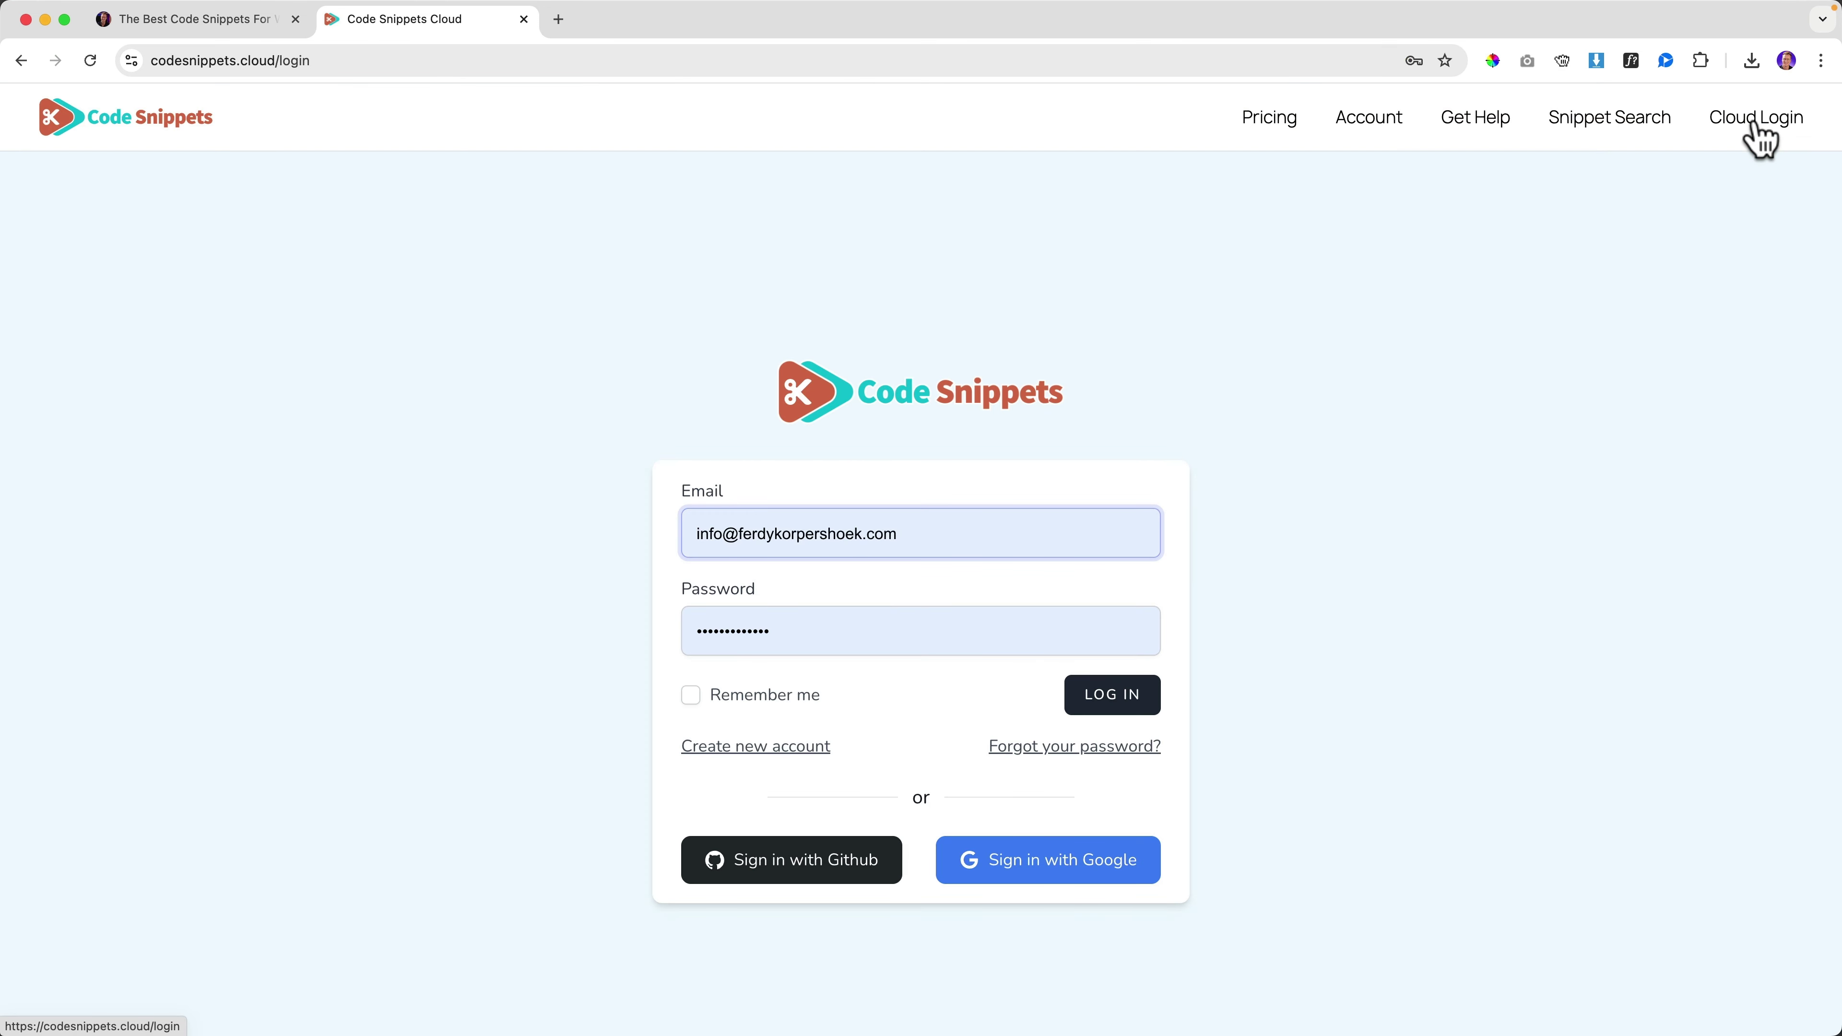
# Step: View the form for creating a new account, and log in to the Code Snippets cloud with the prefilled credentials
pyautogui.scroll(-1, 1154, 313)
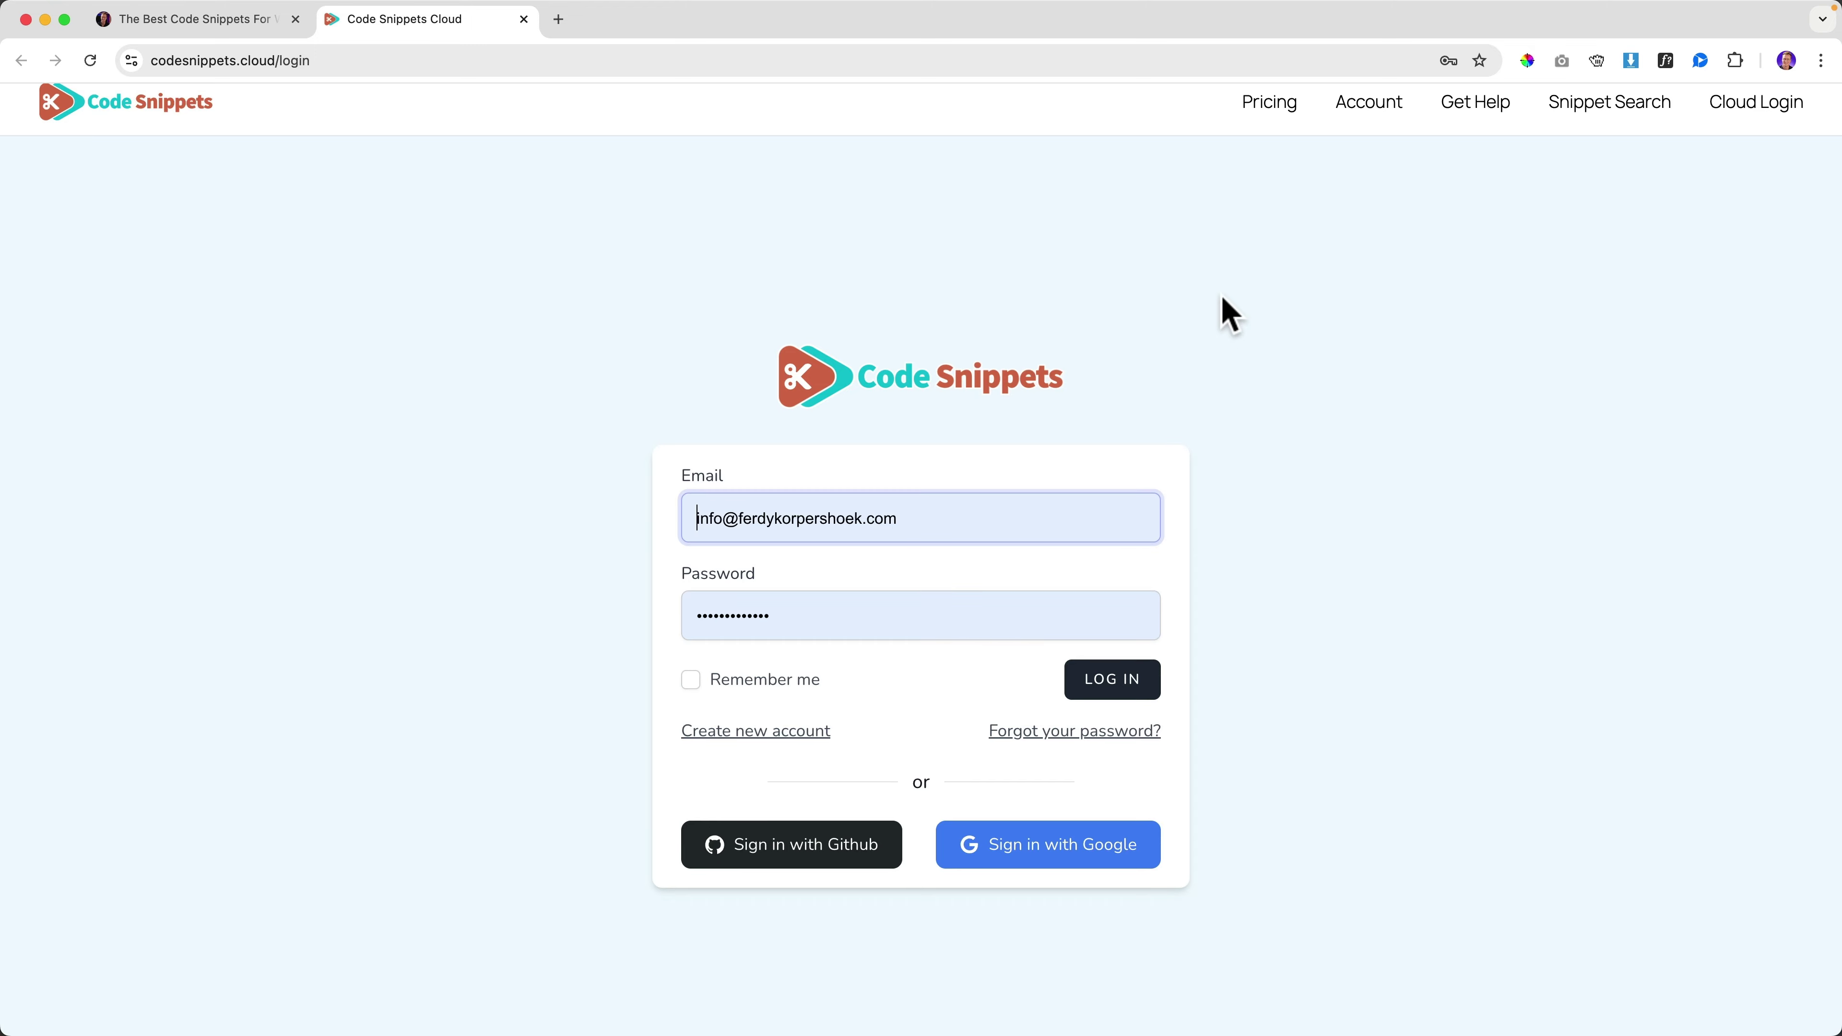
pyautogui.click(766, 731)
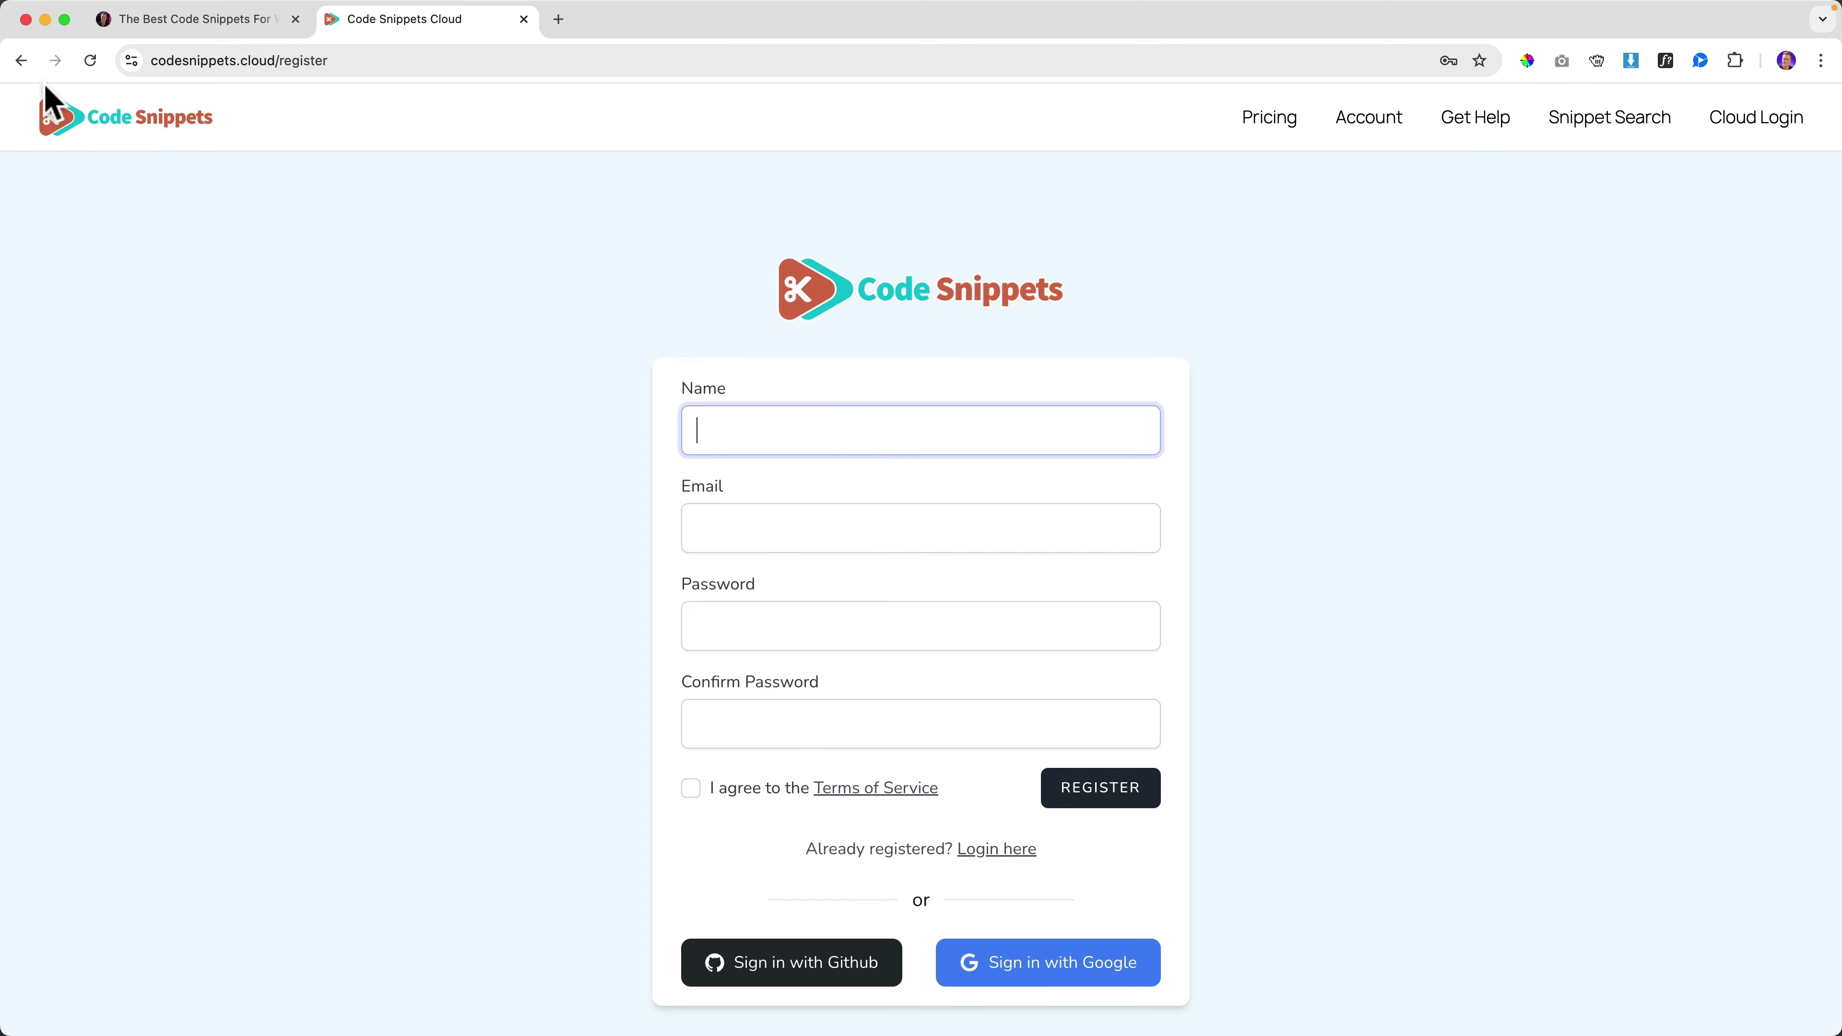
pyautogui.click(24, 63)
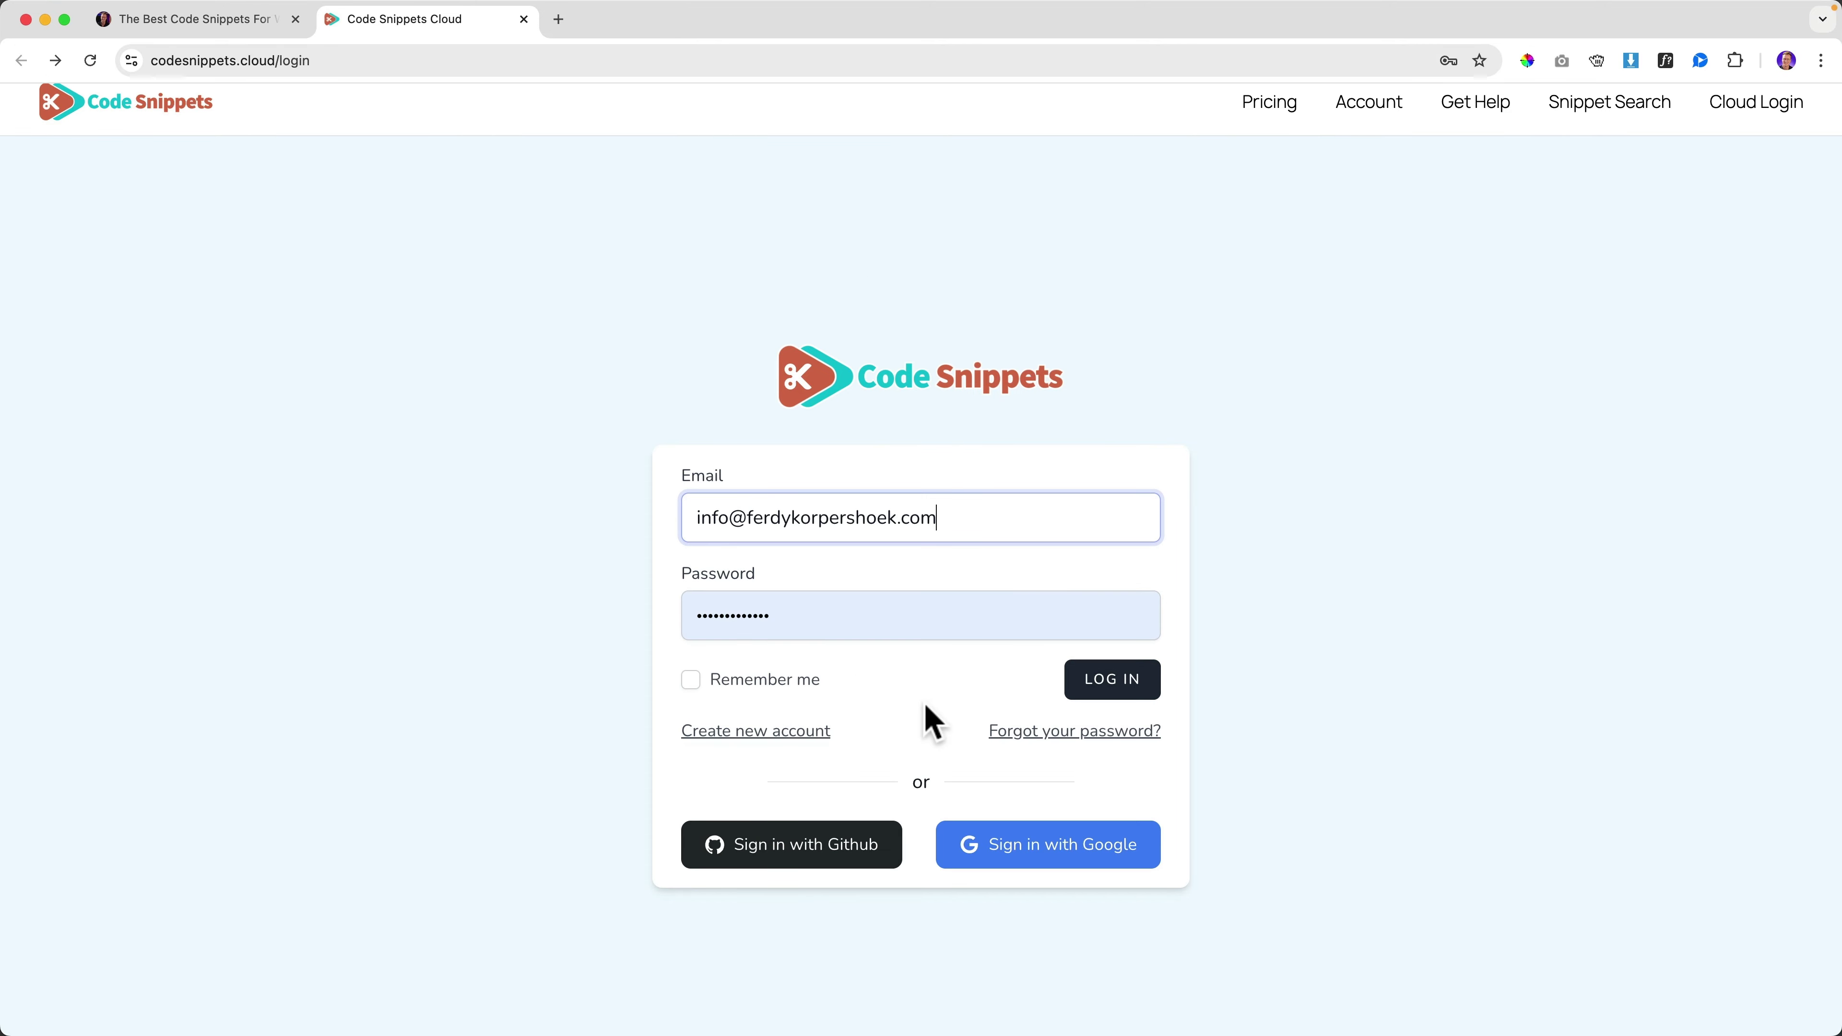
pyautogui.click(1124, 682)
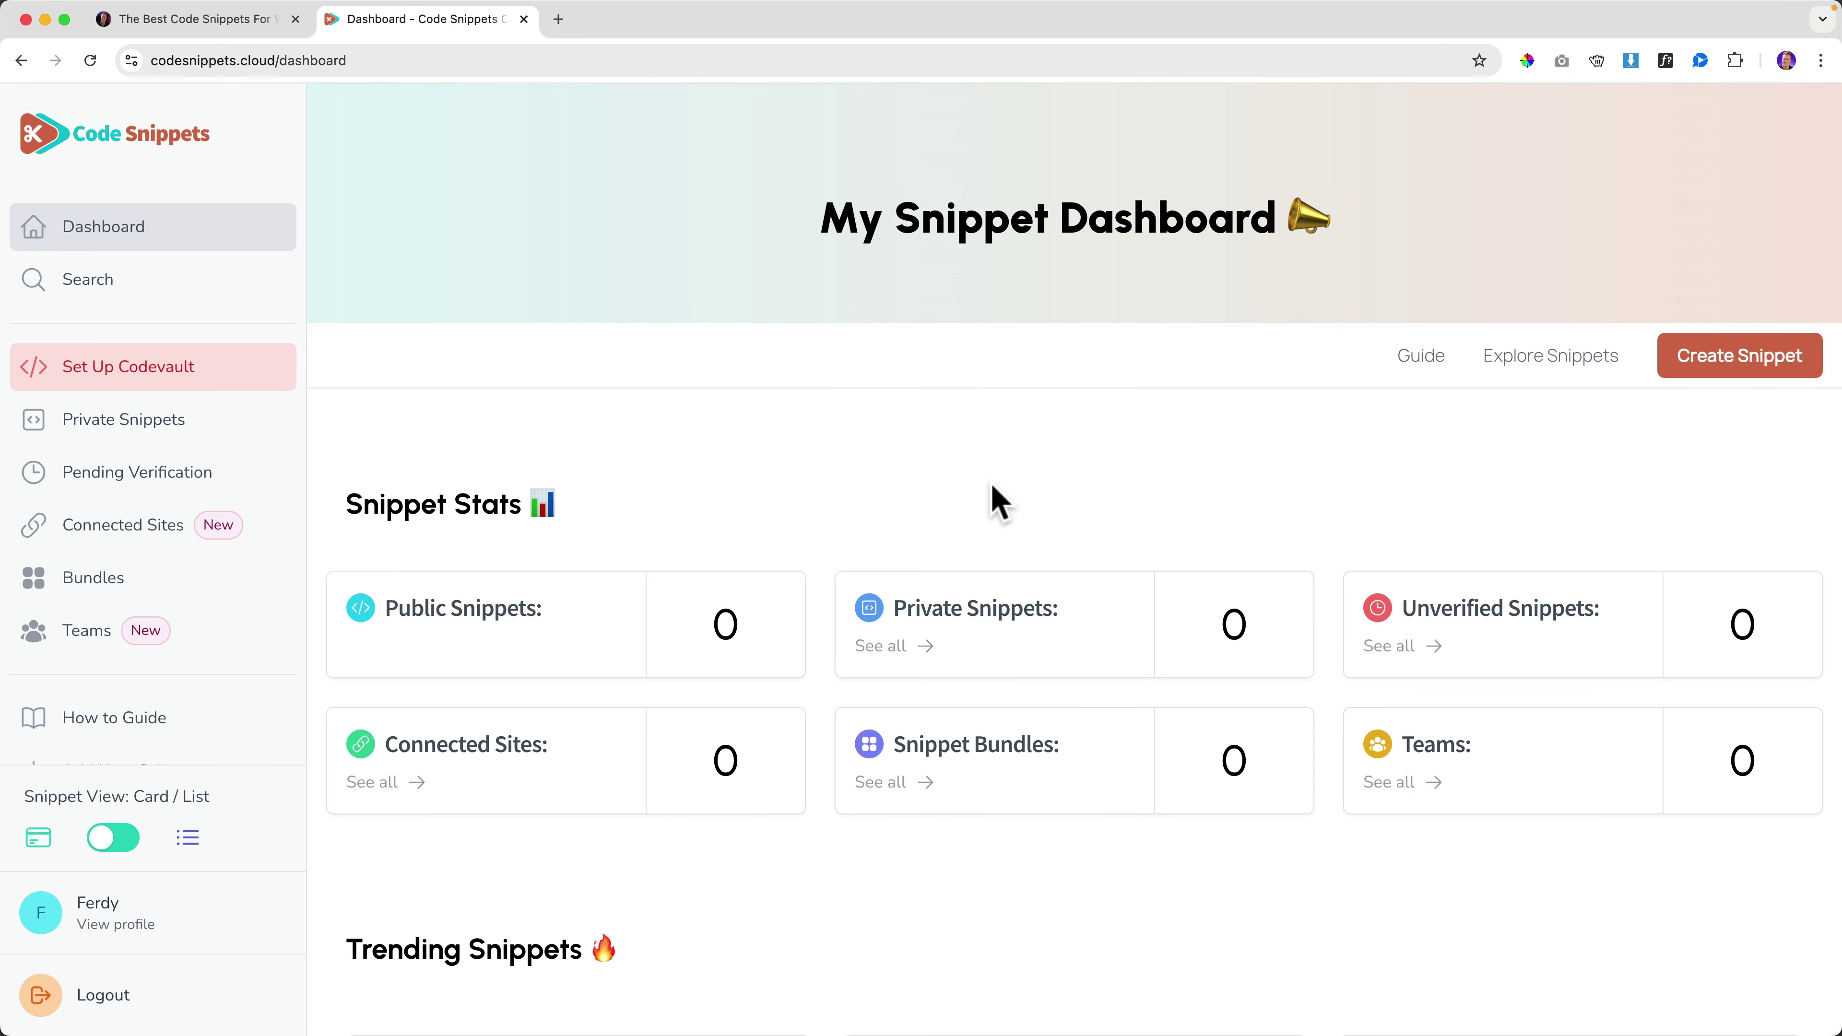
# Step: Review the snippet stats, trending snippets and favourite snippets on the cloud dashboard
pyautogui.scroll(-8, 932, 472)
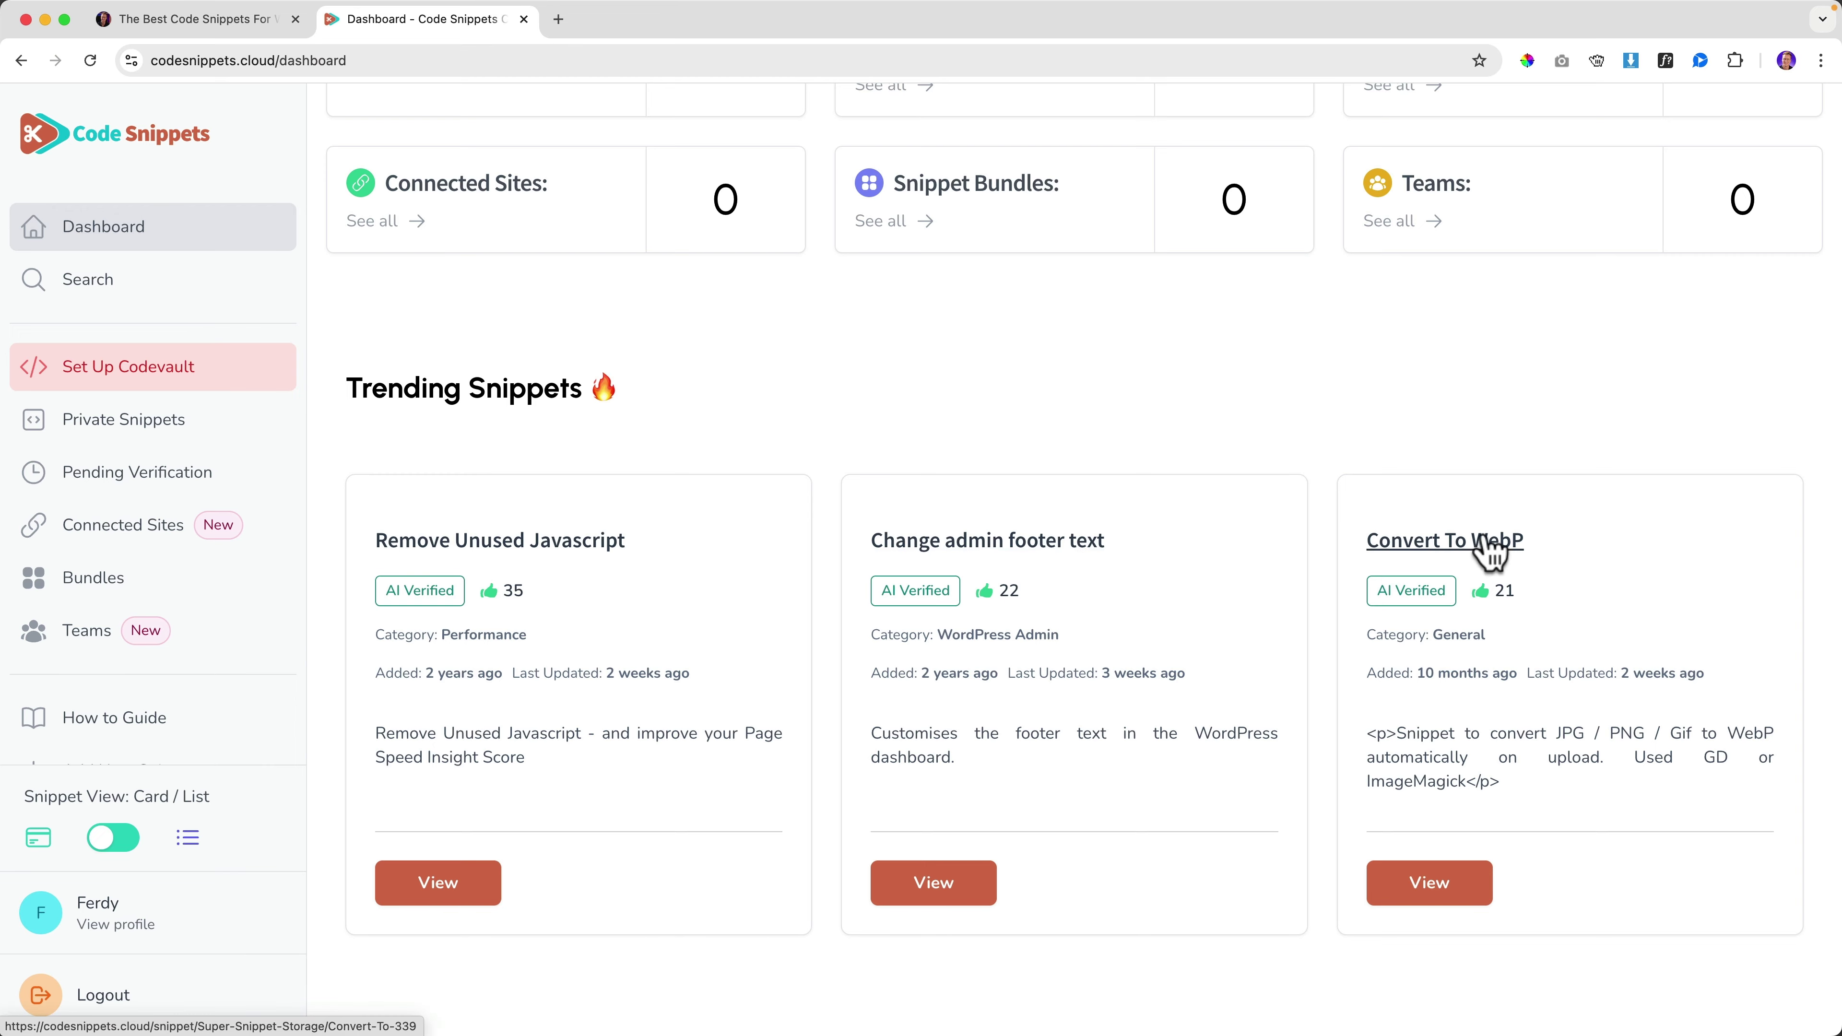
pyautogui.scroll(-5, 1155, 522)
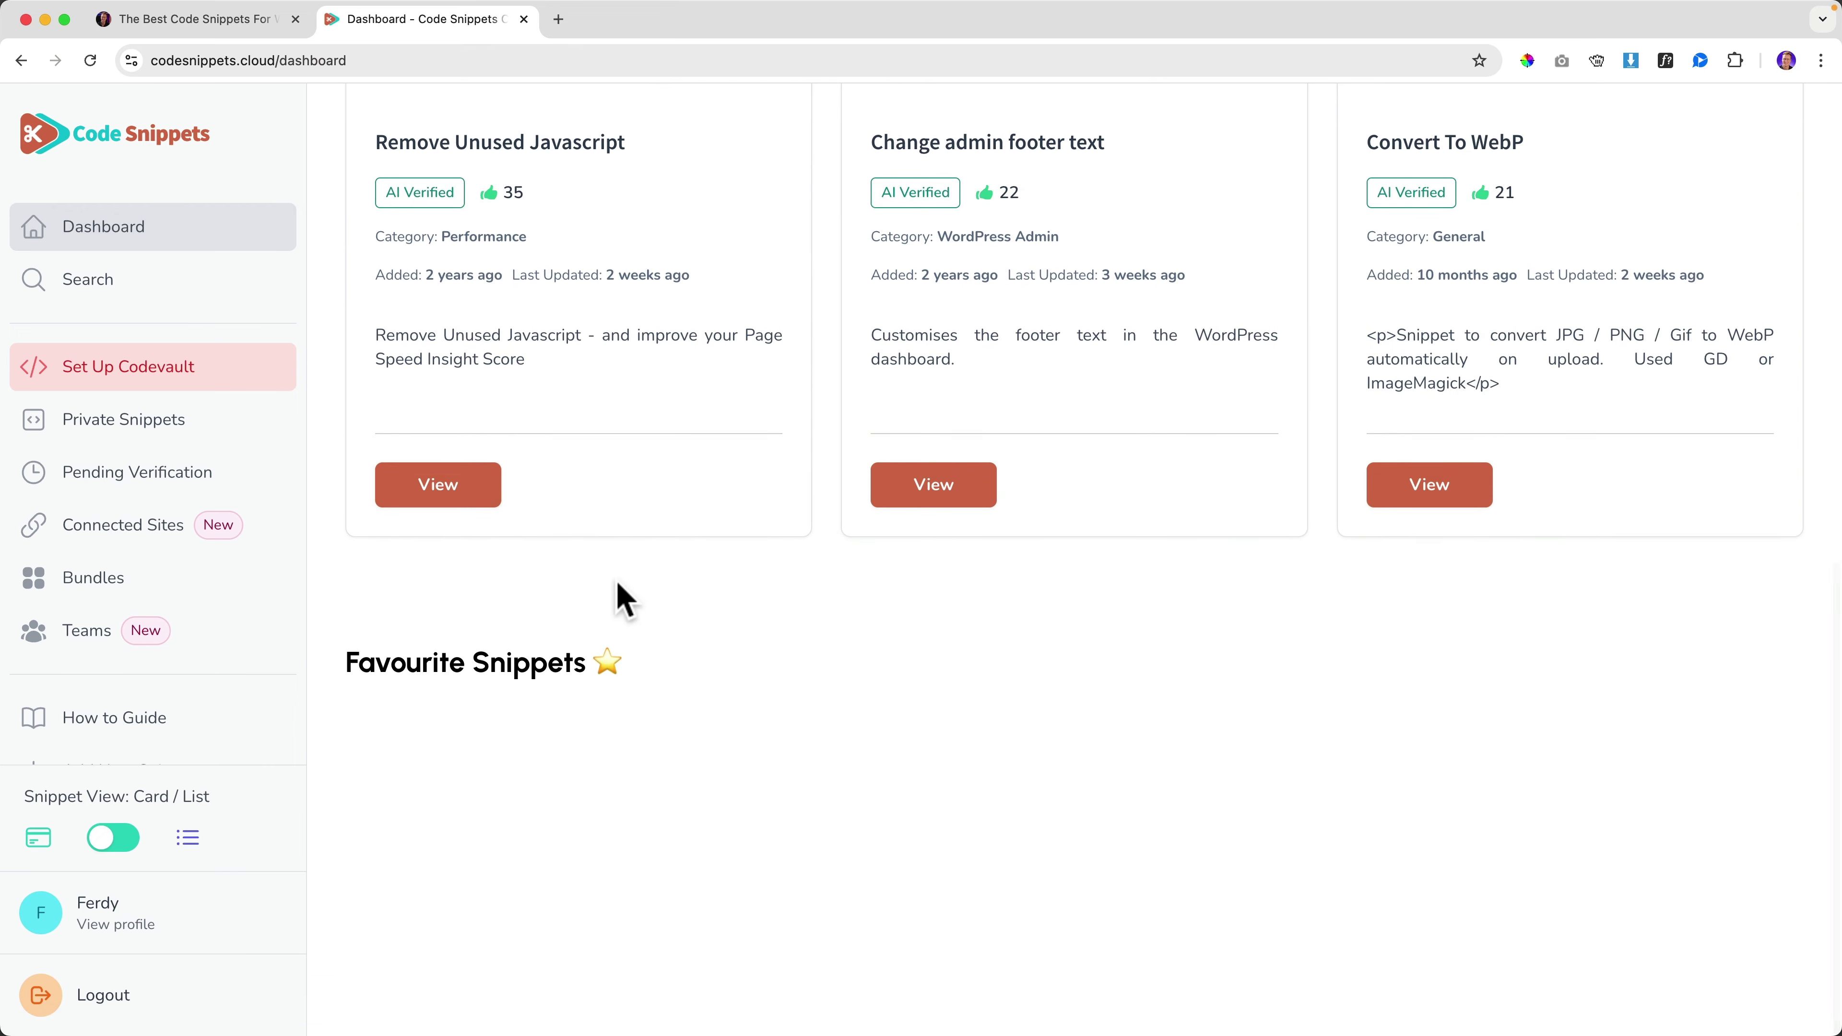
pyautogui.scroll(13, 637, 587)
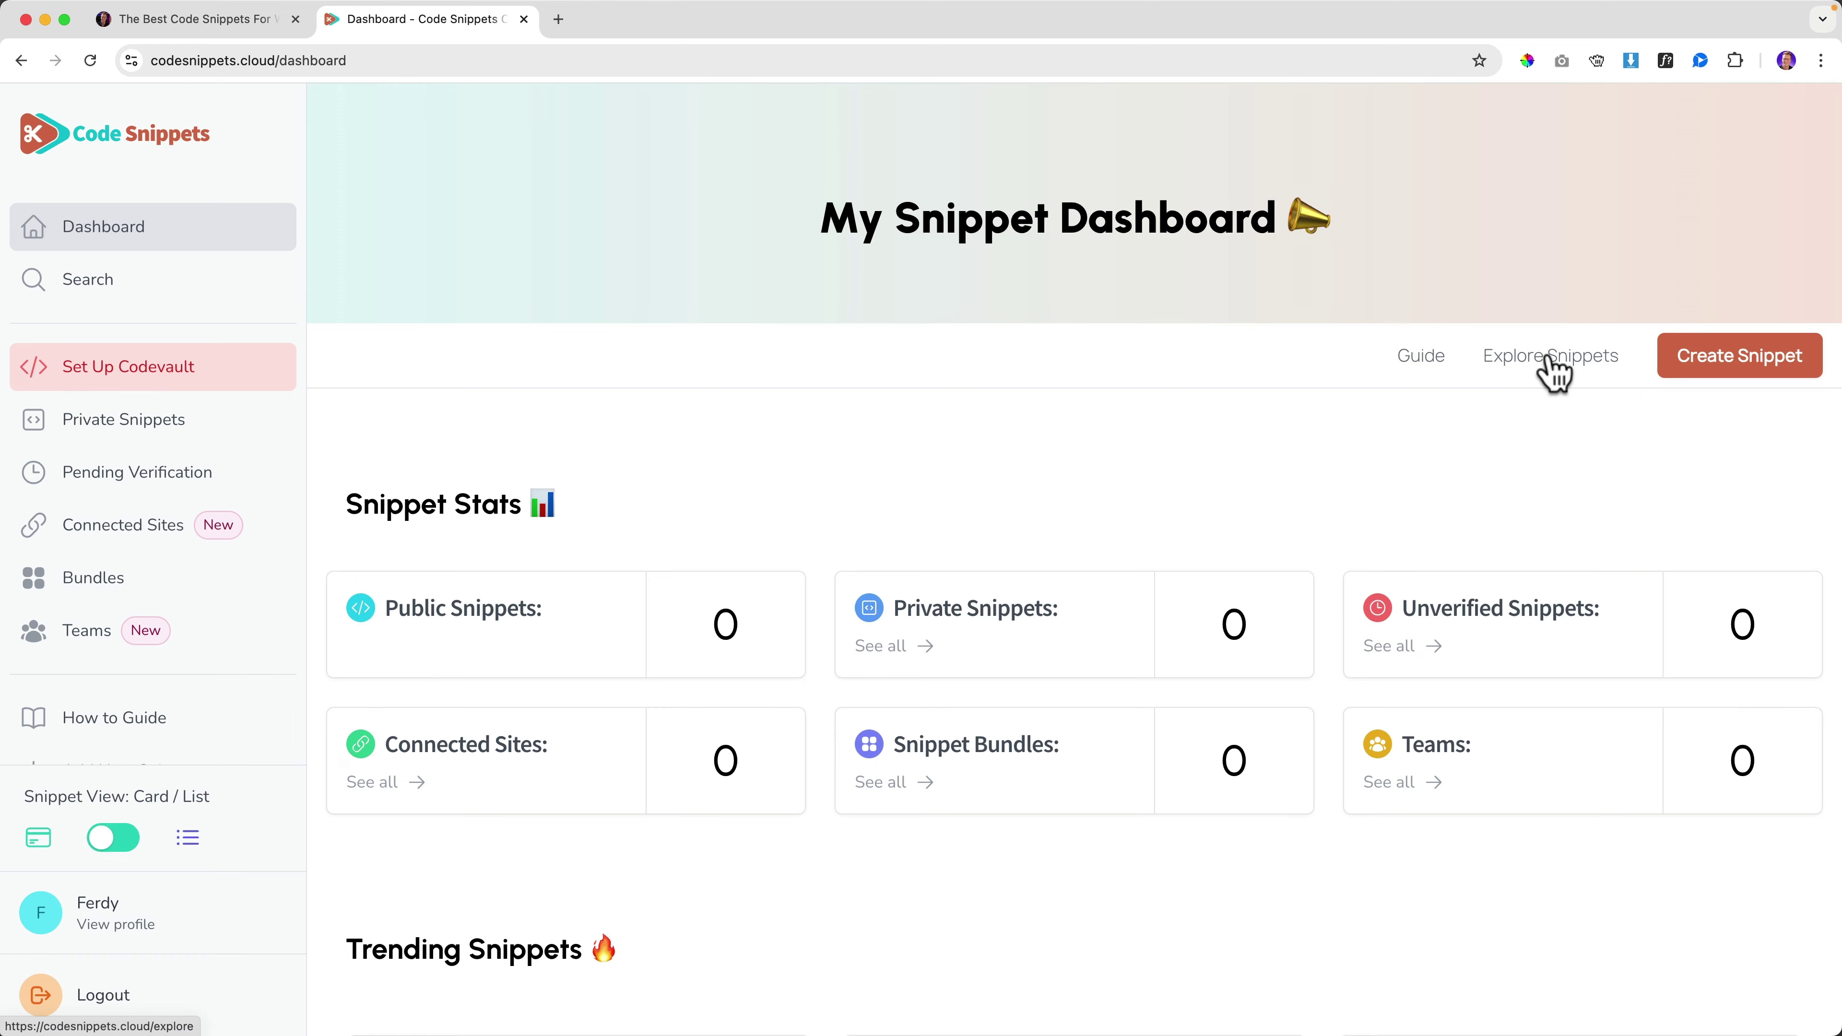
# Step: Explore the snippet cloud, browsing the most up-voted snippets and those in the General category
pyautogui.click(1549, 357)
pyautogui.scroll(-7, 867, 511)
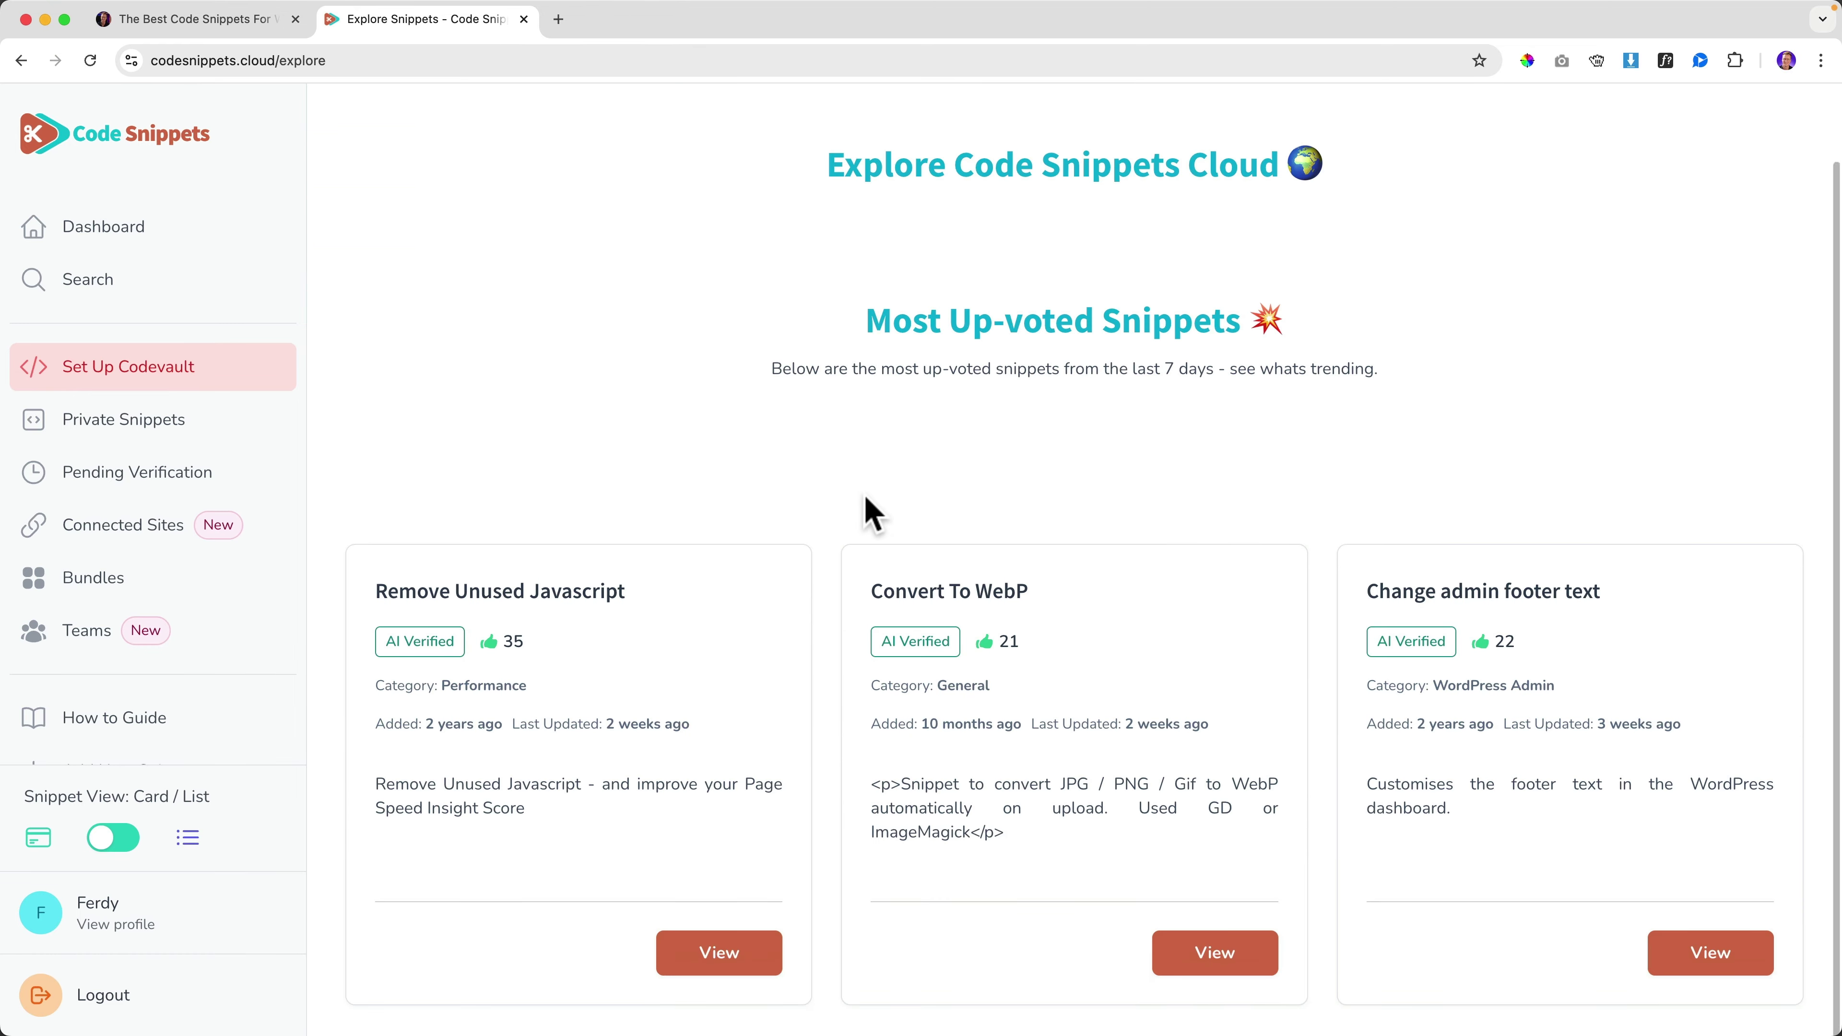
pyautogui.scroll(-13, 866, 499)
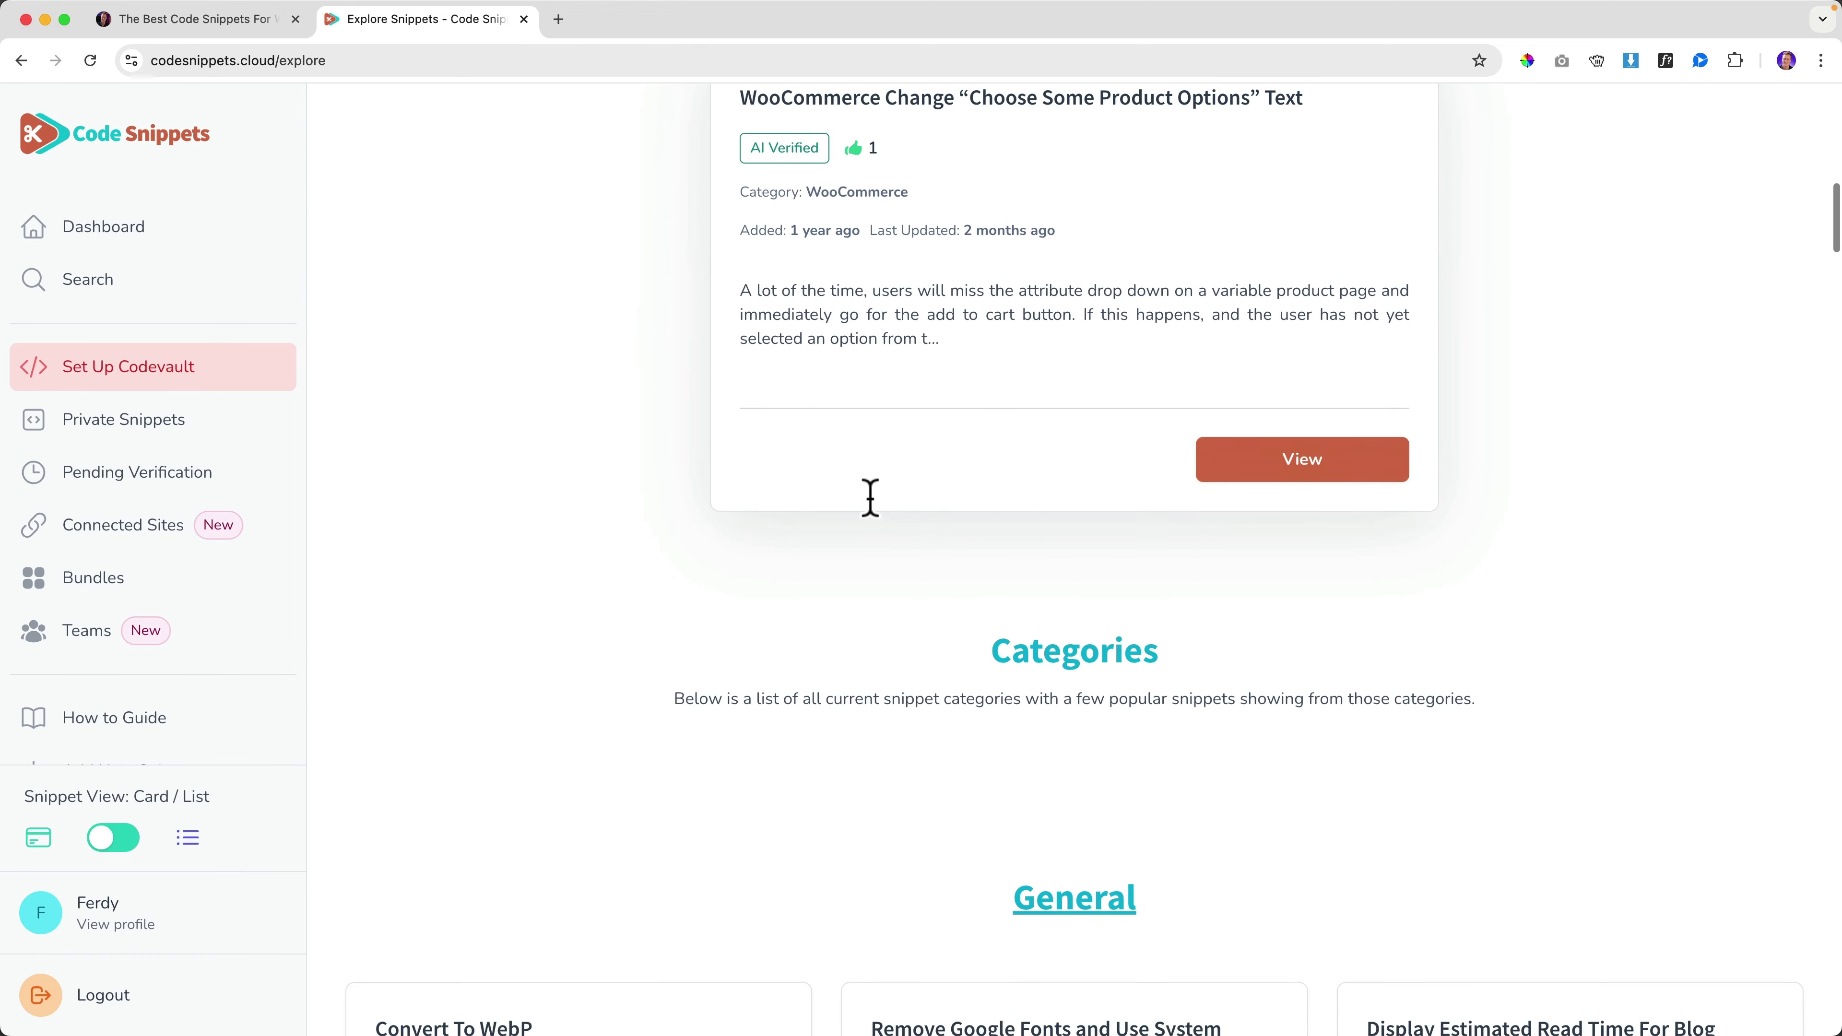
pyautogui.scroll(-5, 872, 507)
pyautogui.scroll(-3, 978, 452)
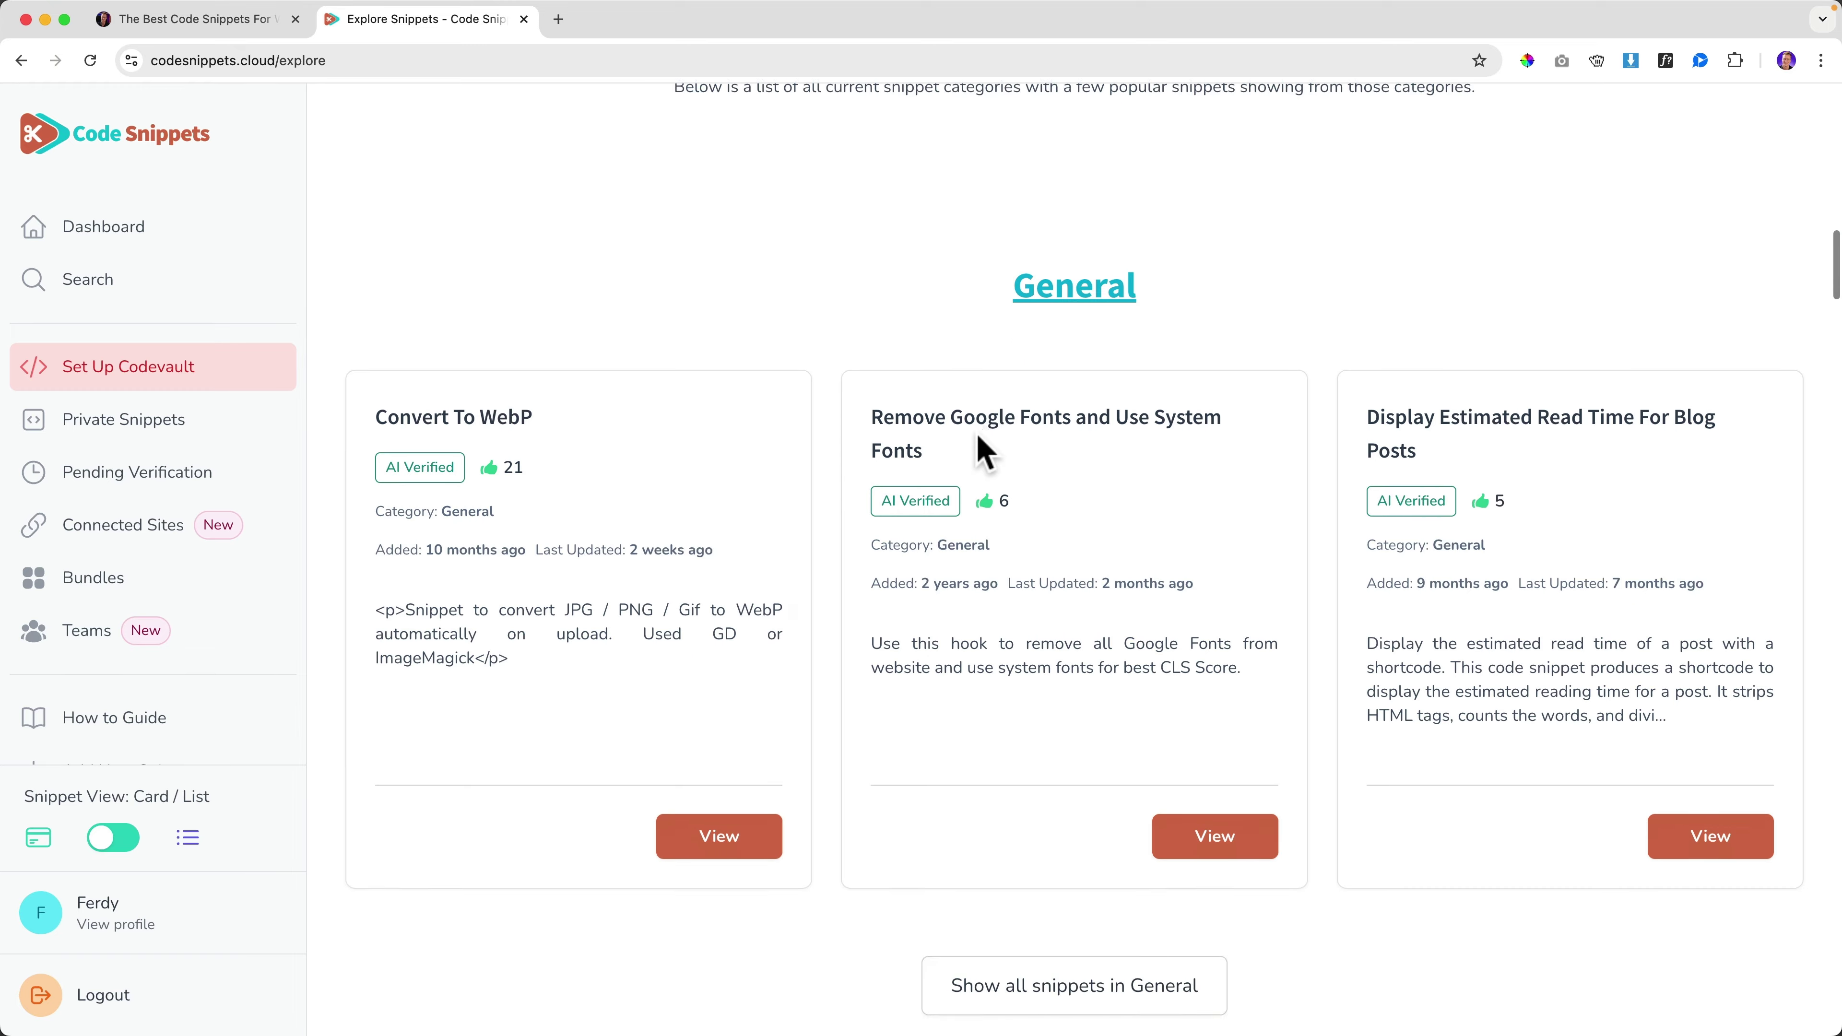
pyautogui.scroll(-2, 939, 467)
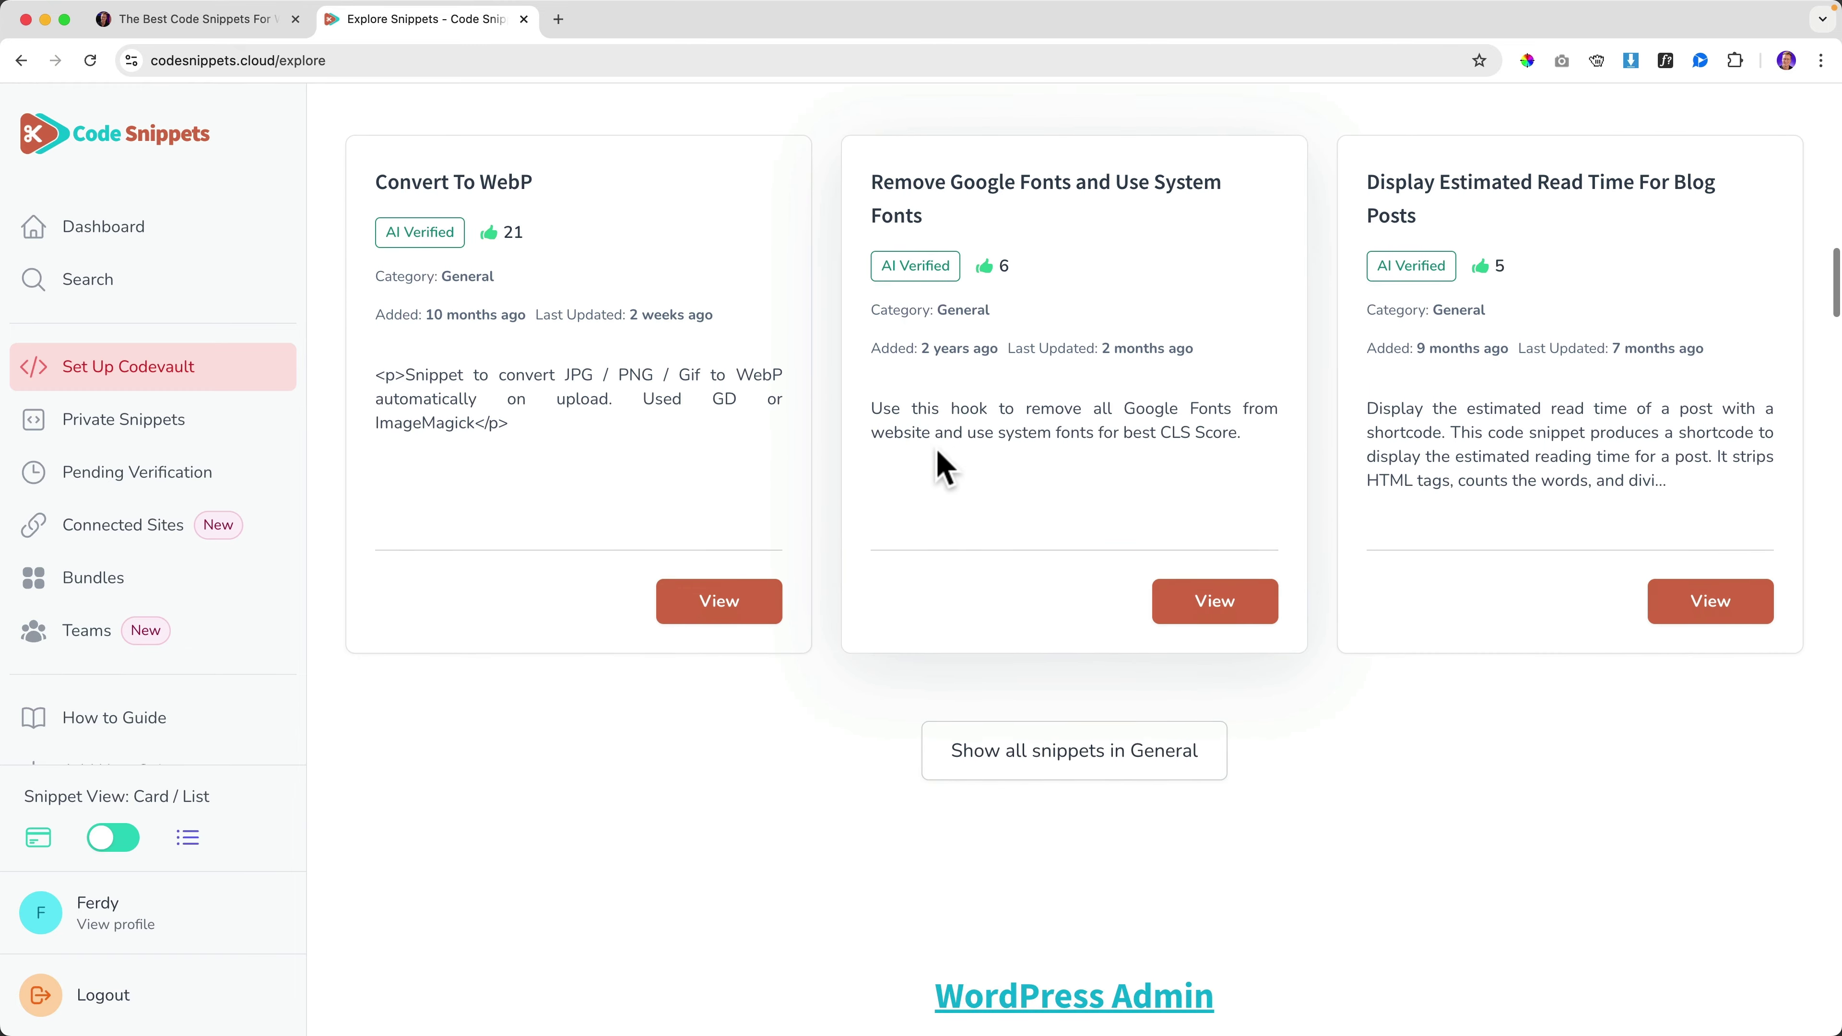
# Step: Open the "Remove Google Fonts and Use System Fonts" snippet, copy its code and review its verification information and details
pyautogui.click(1048, 197)
pyautogui.scroll(-3, 551, 573)
pyautogui.scroll(-15, 754, 541)
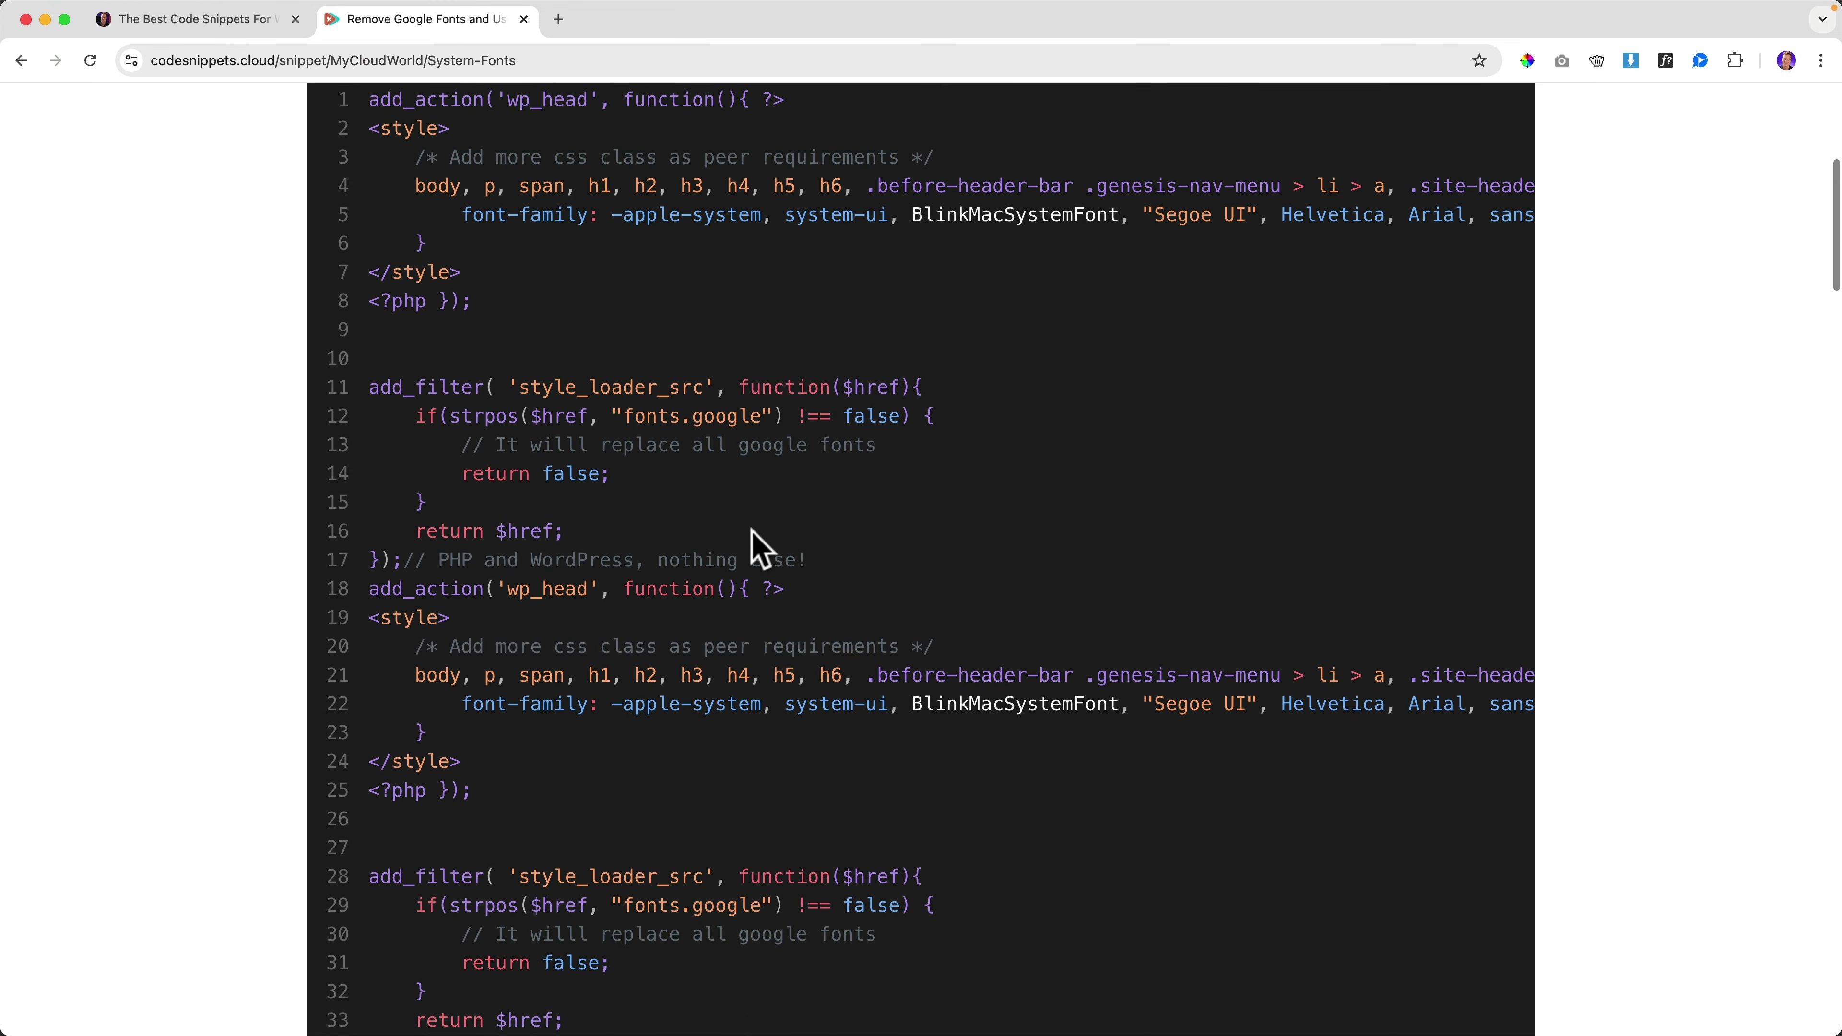
pyautogui.click(768, 466)
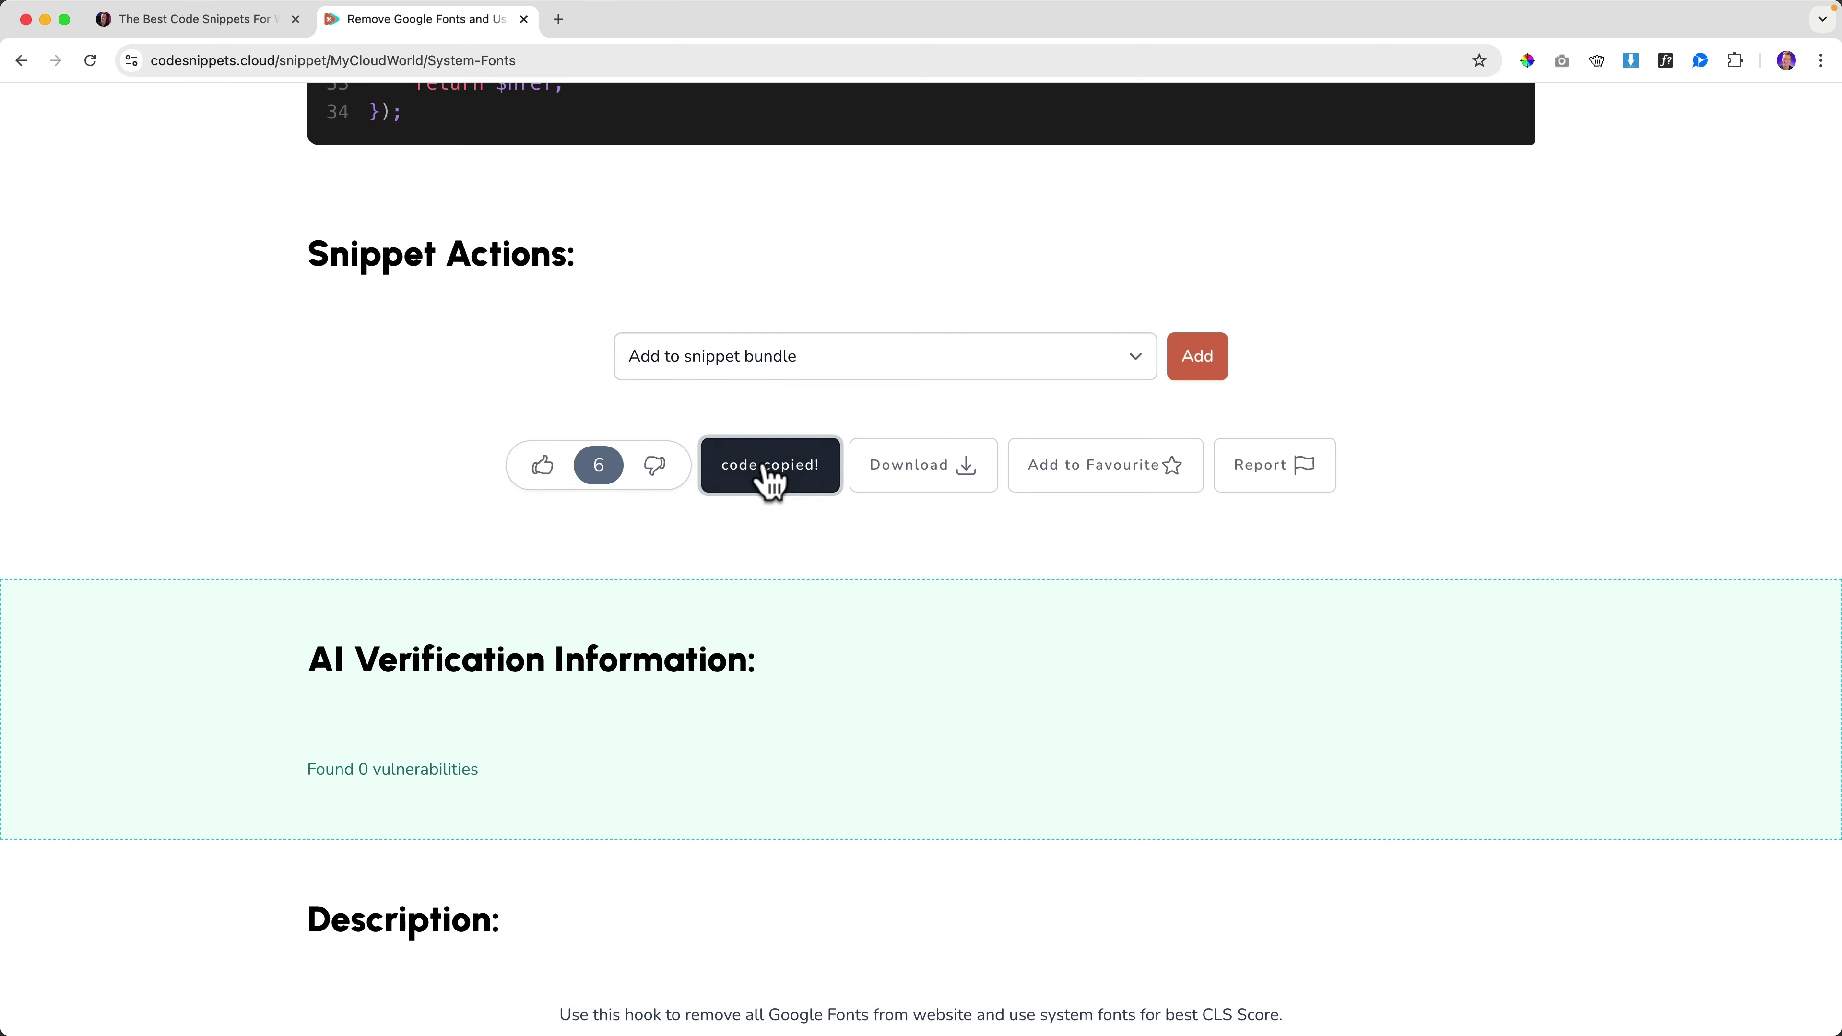
pyautogui.scroll(-6, 802, 522)
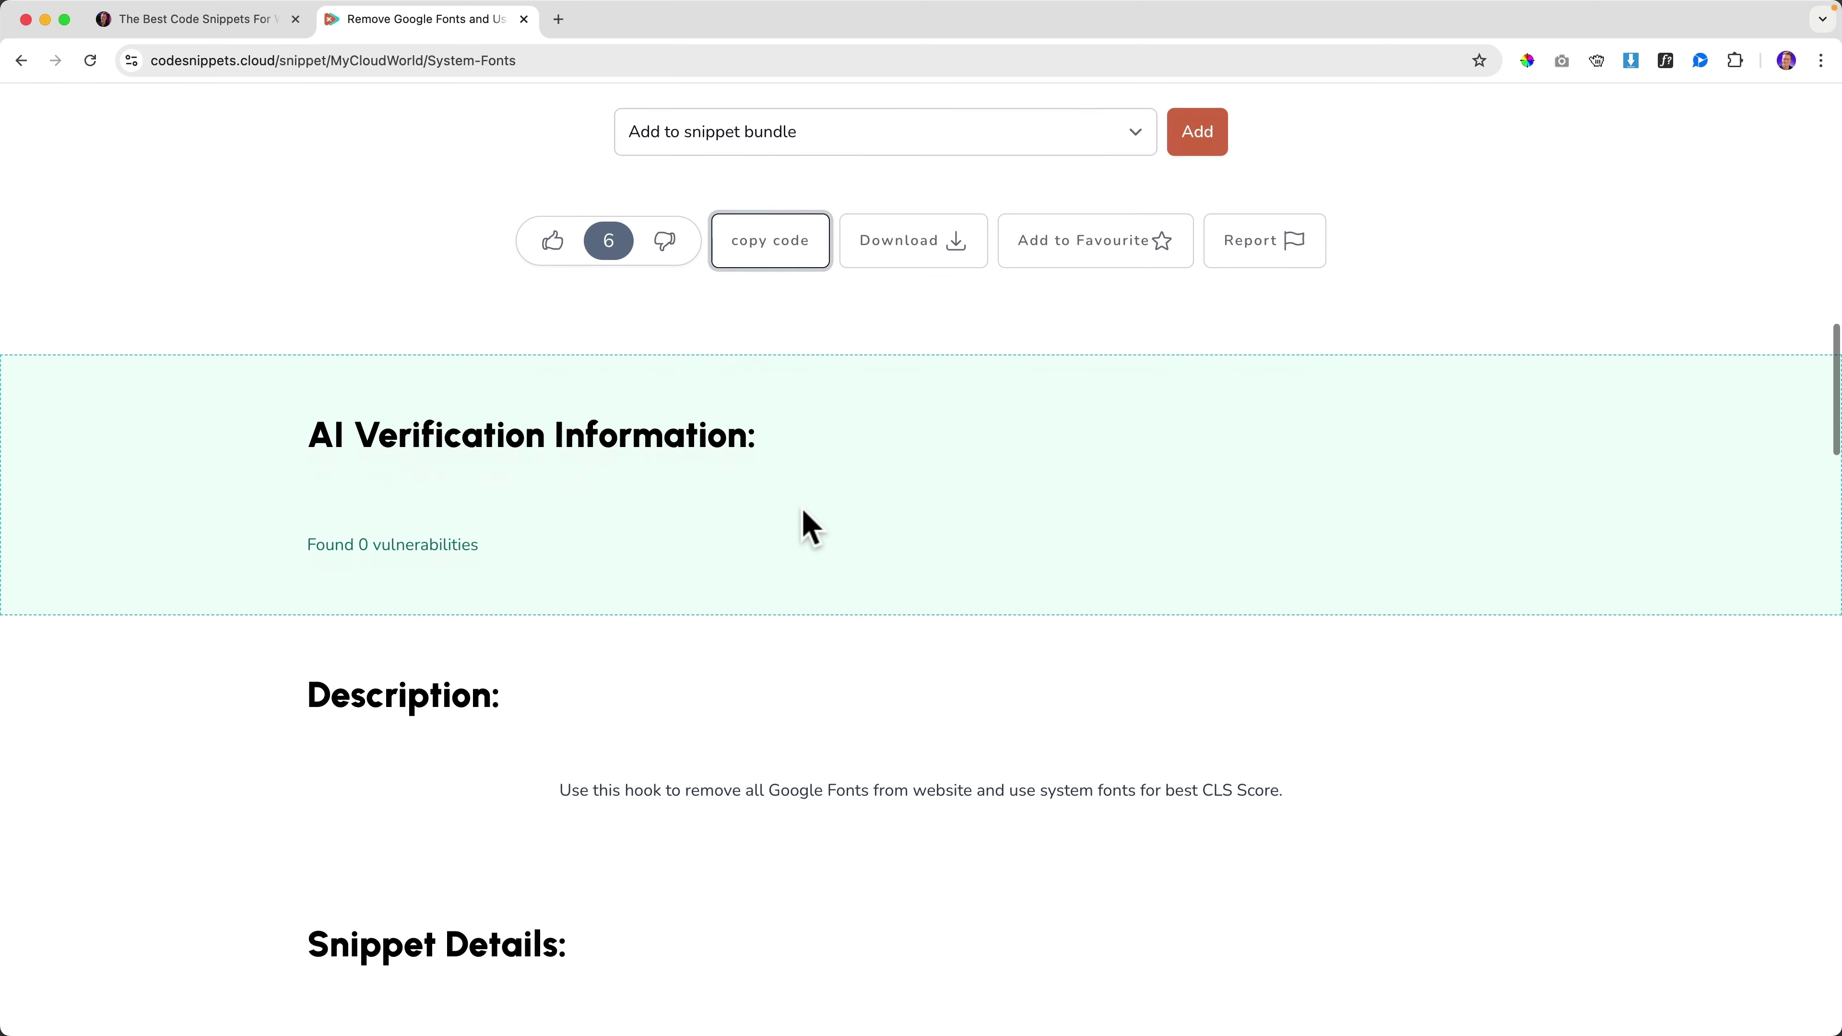
pyautogui.scroll(-6, 811, 527)
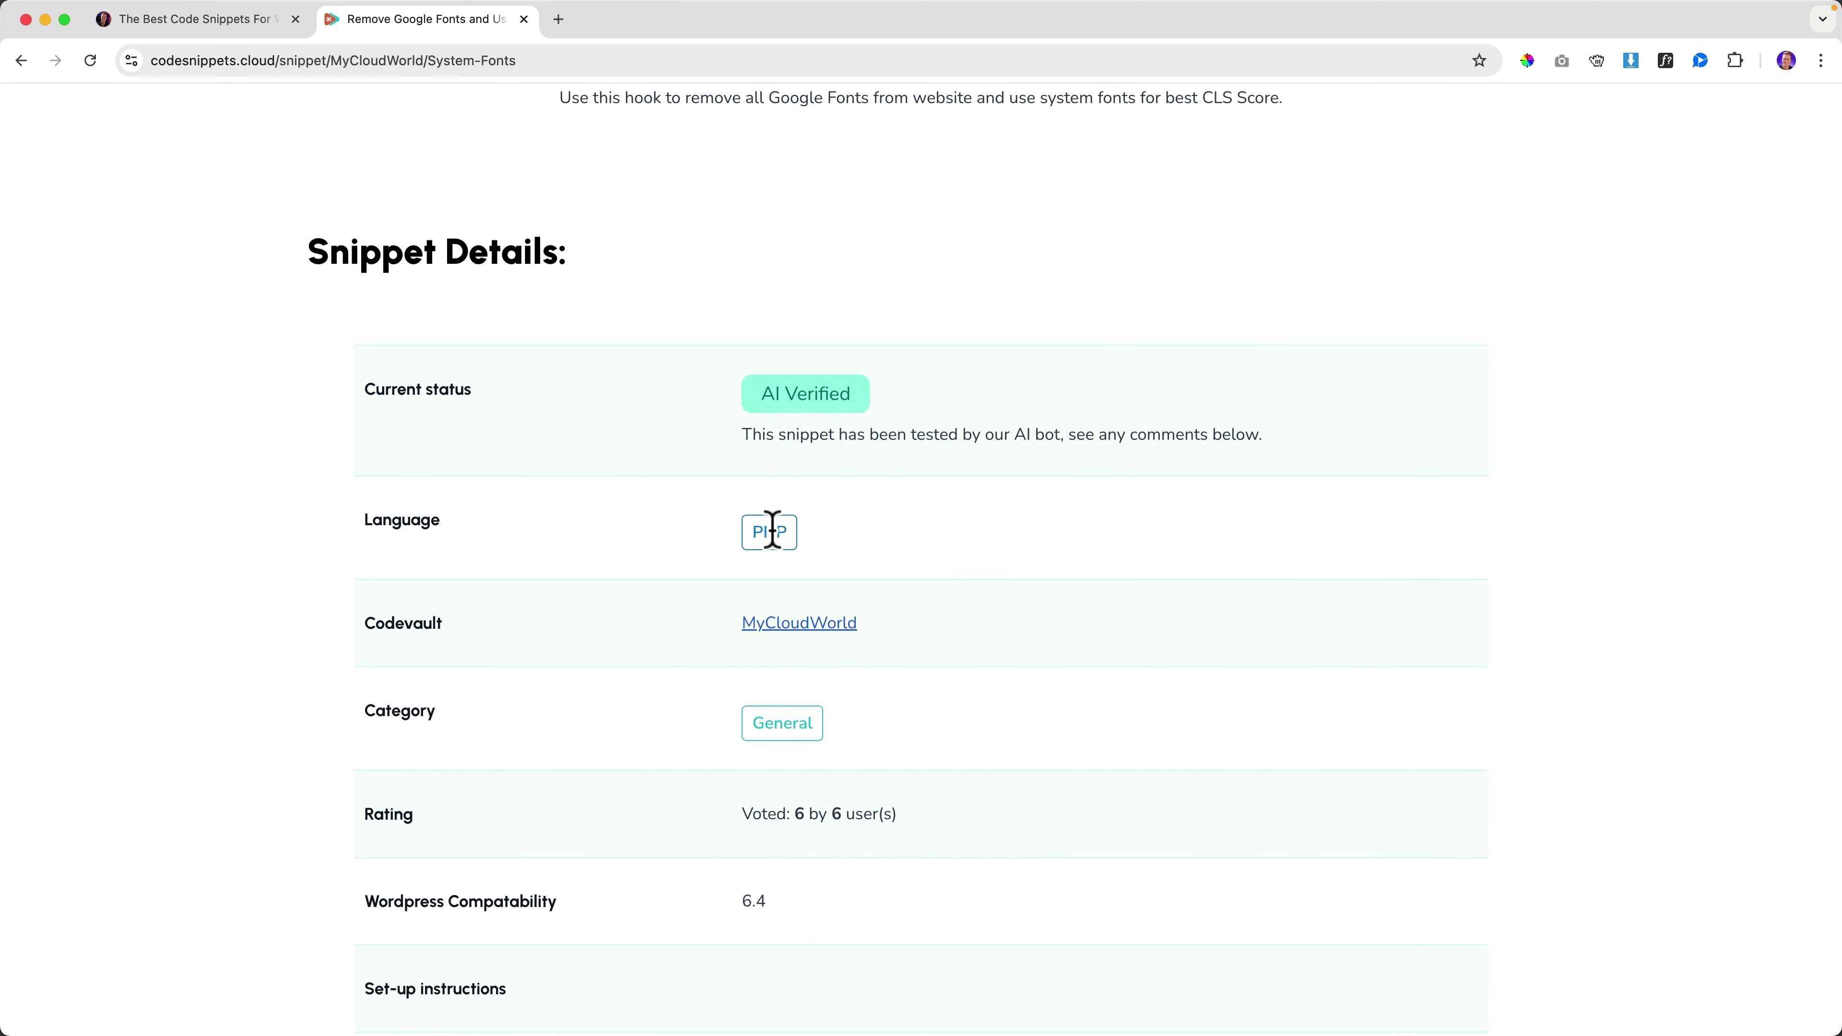
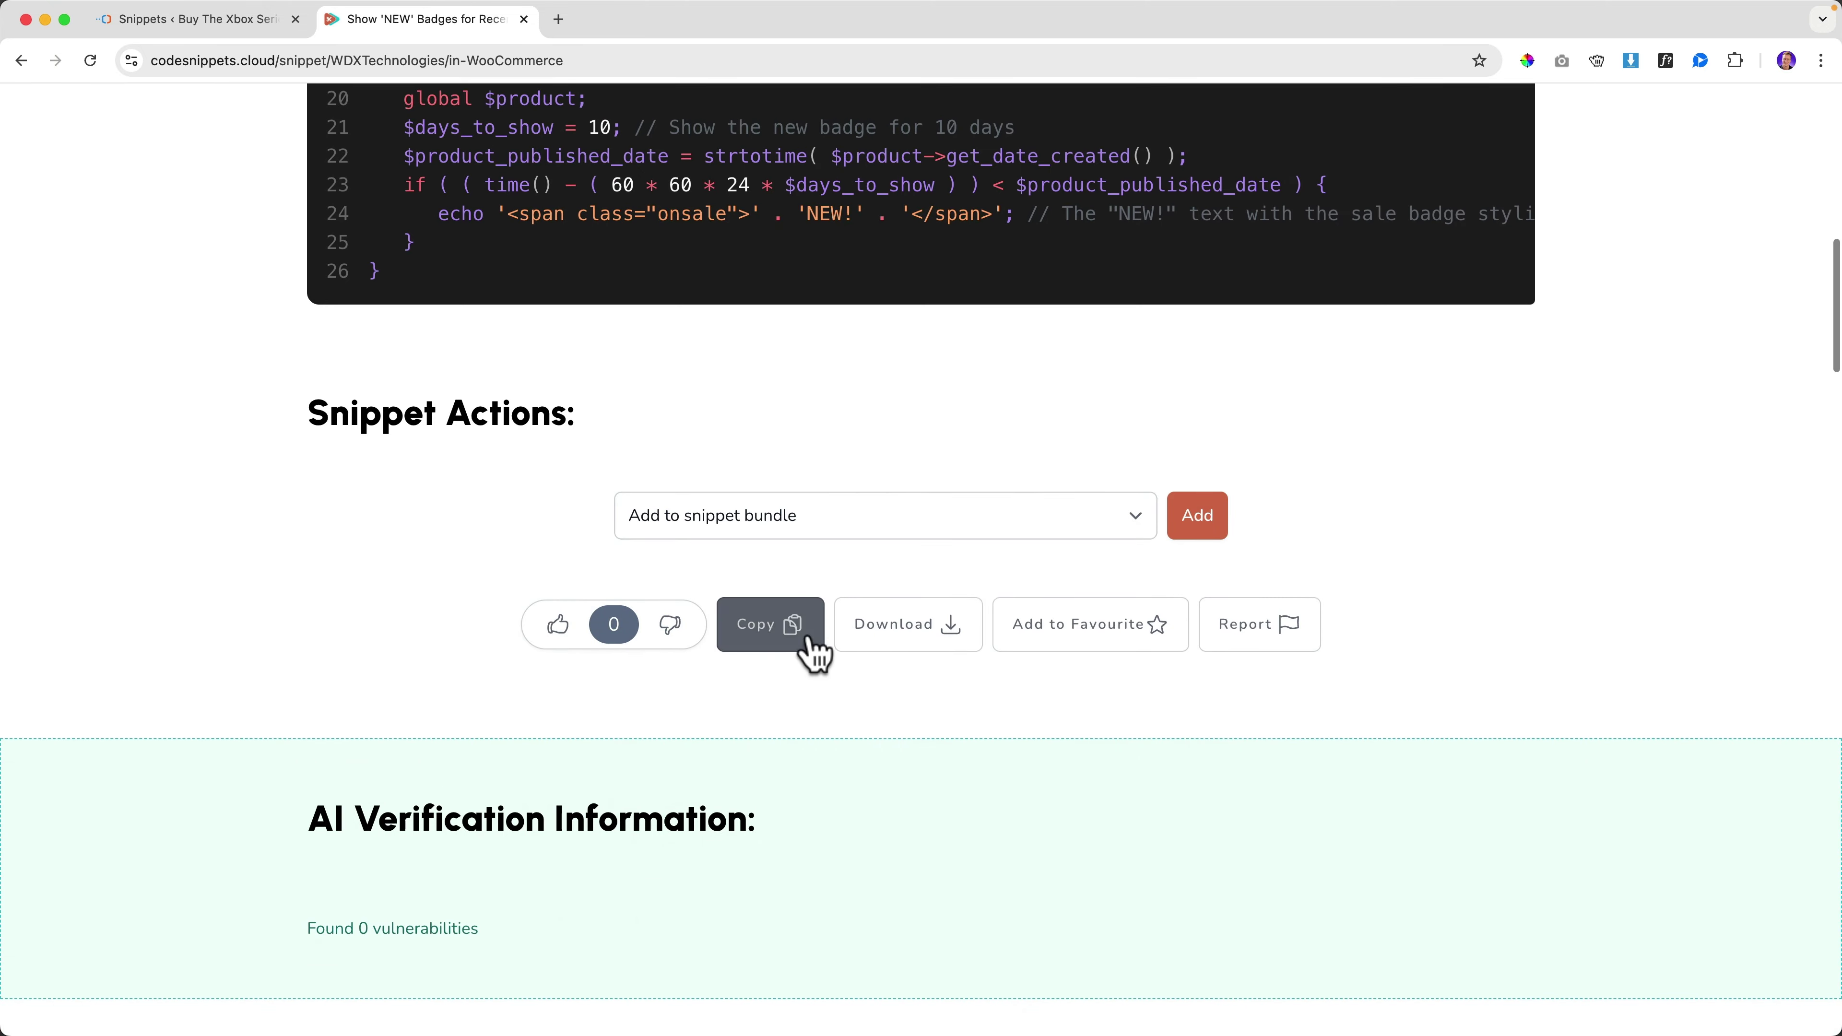
# Step: Copy the code of the WooCommerce "NEW" badges snippet and review its description and details
pyautogui.click(797, 642)
pyautogui.scroll(-10, 761, 646)
pyautogui.scroll(-3, 754, 736)
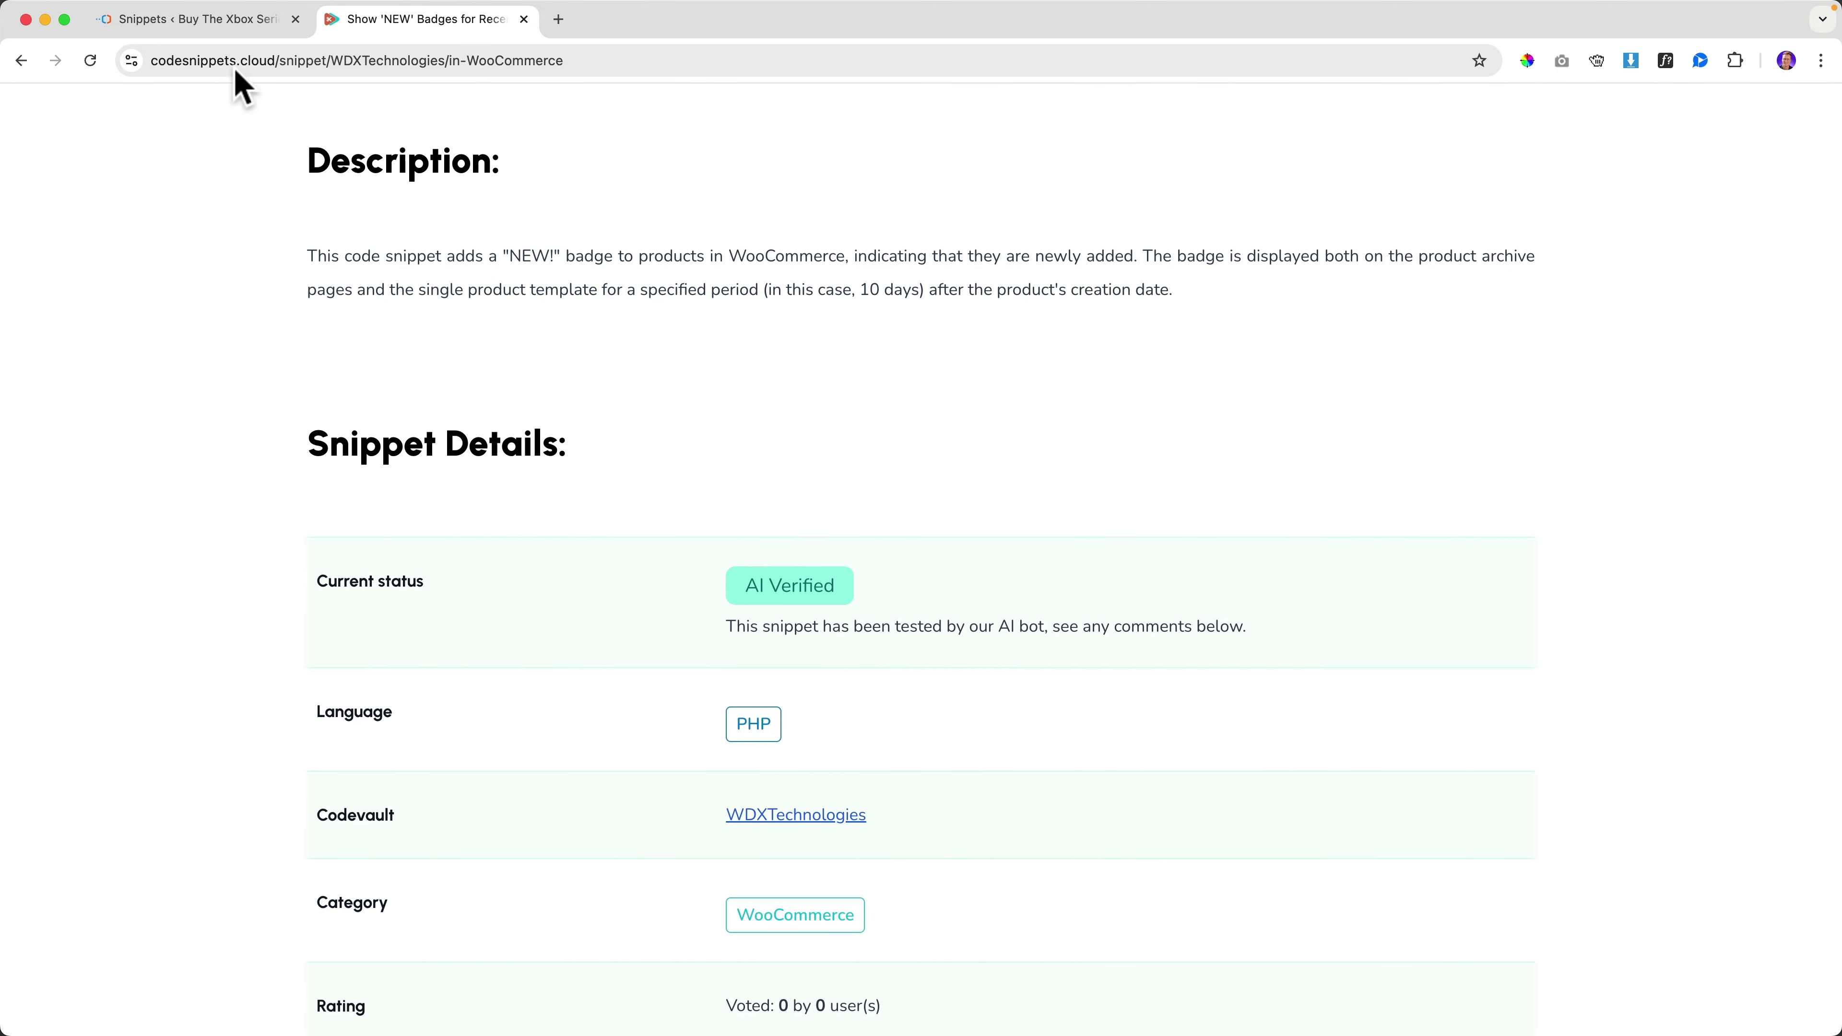
# Step: Open the store's front end from its admin in a new browser tab and load its /shop page
pyautogui.click(217, 22)
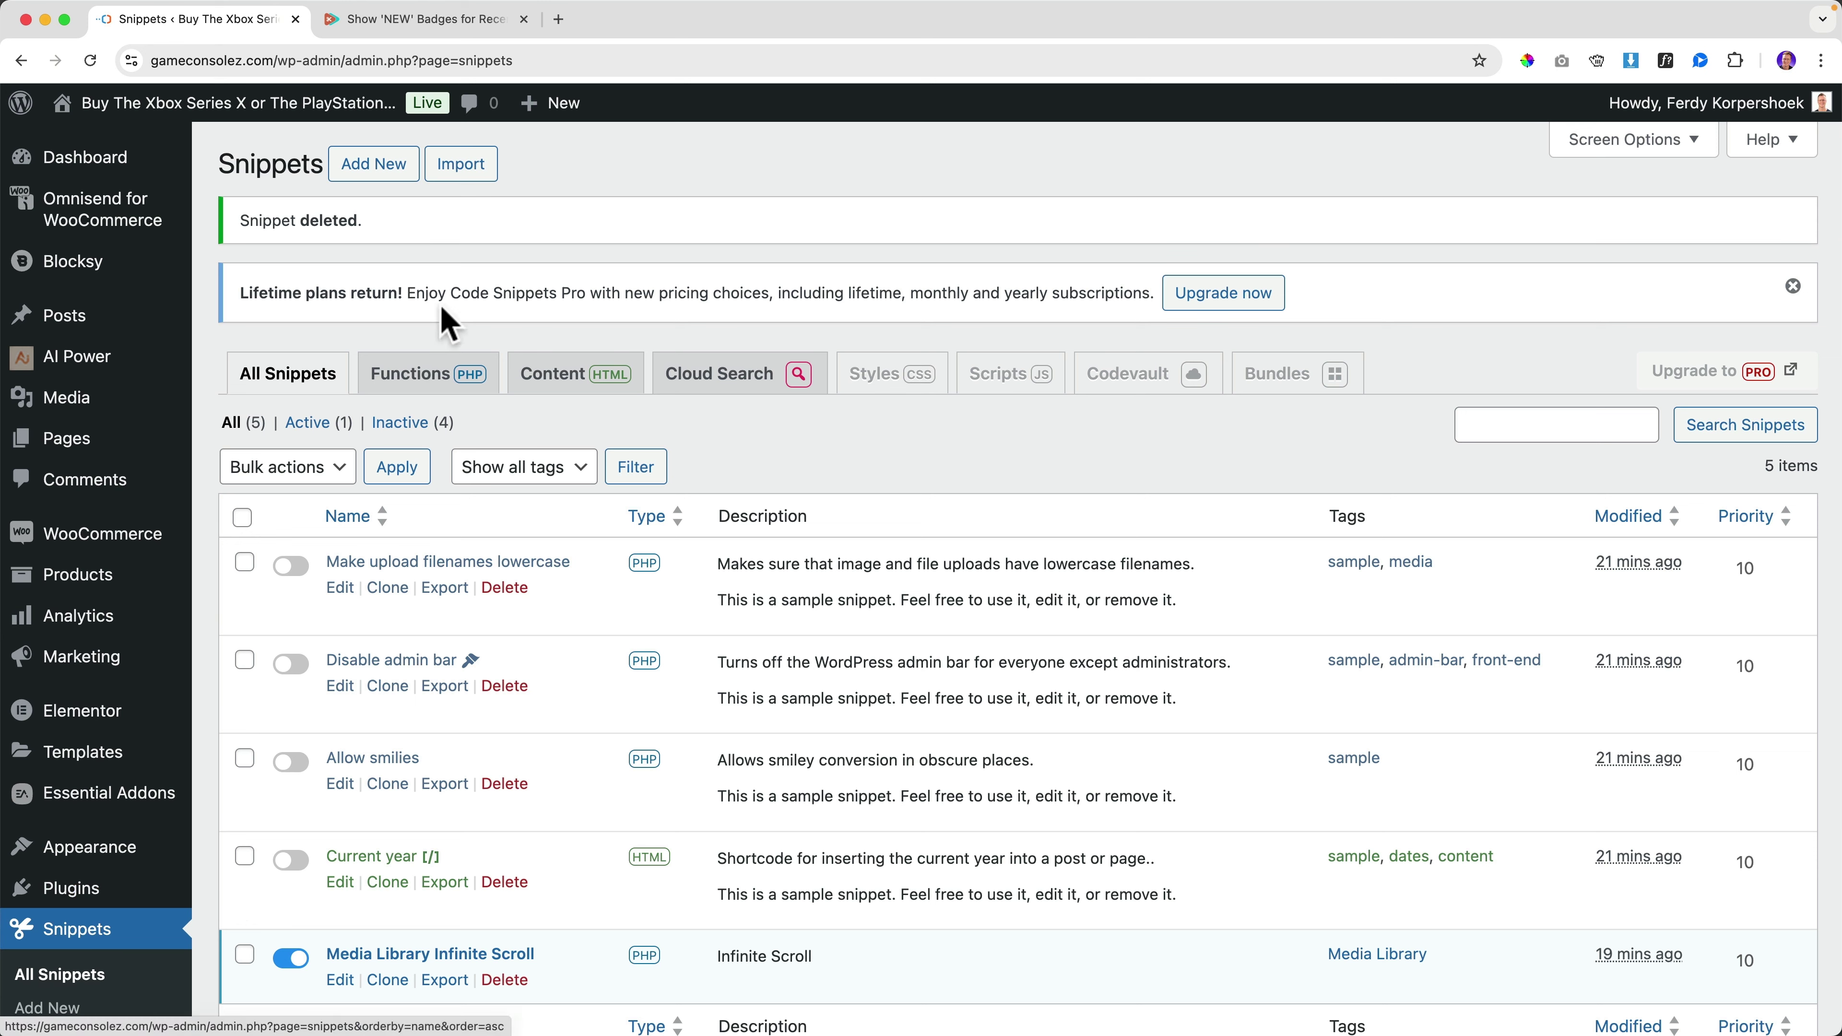
pyautogui.keyDown('super'); pyautogui.click(249, 122); pyautogui.keyUp('super')
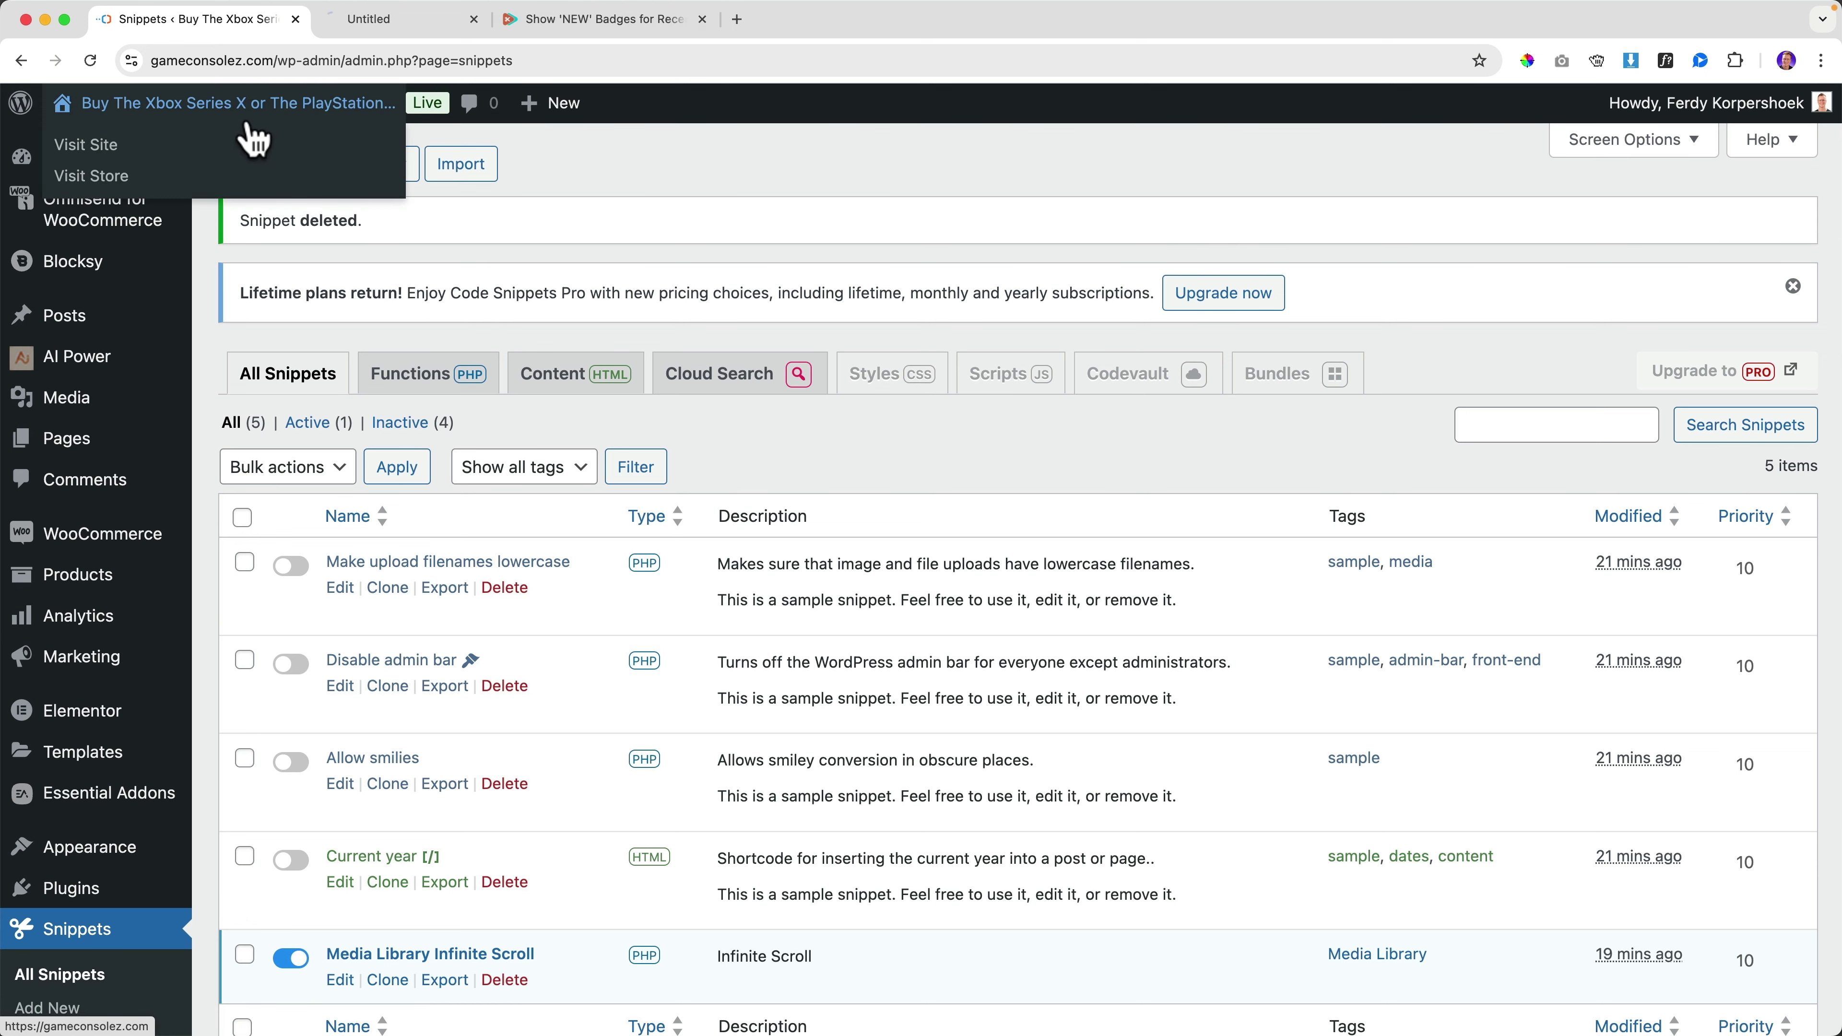
pyautogui.click(389, 29)
pyautogui.click(435, 61)
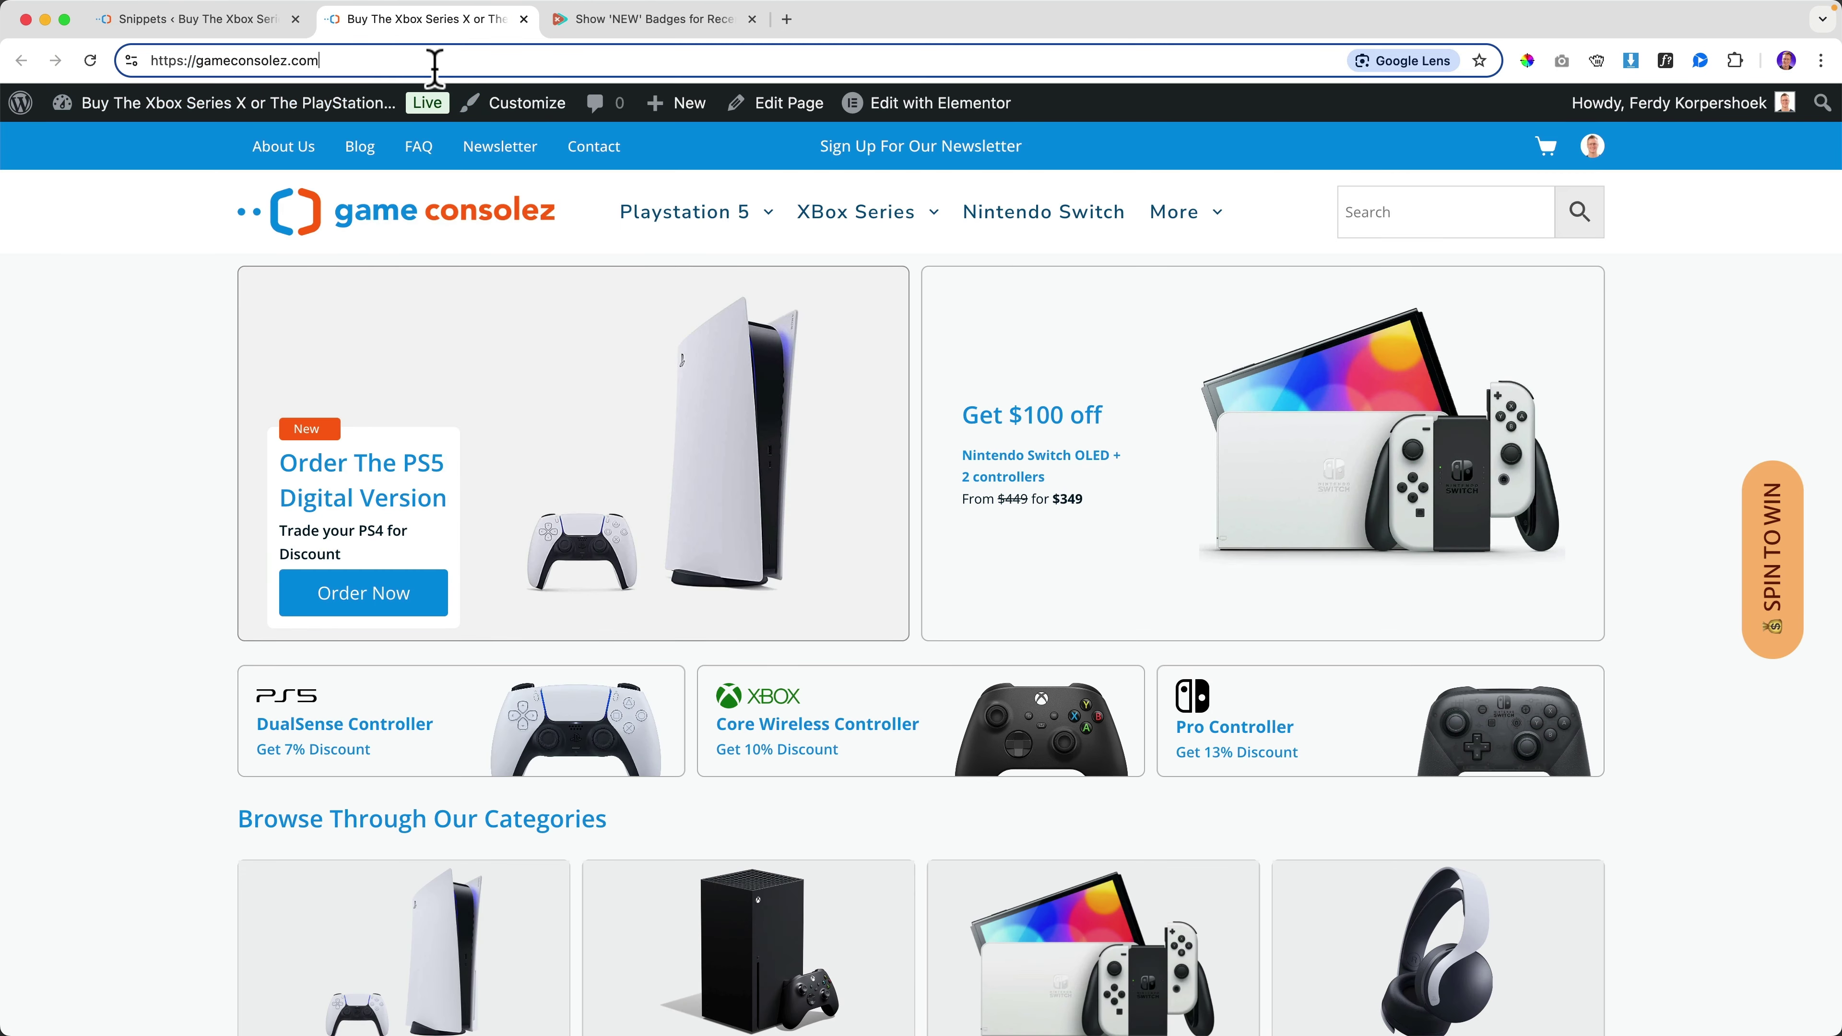
pyautogui.write('/shop')
pyautogui.press('Return')
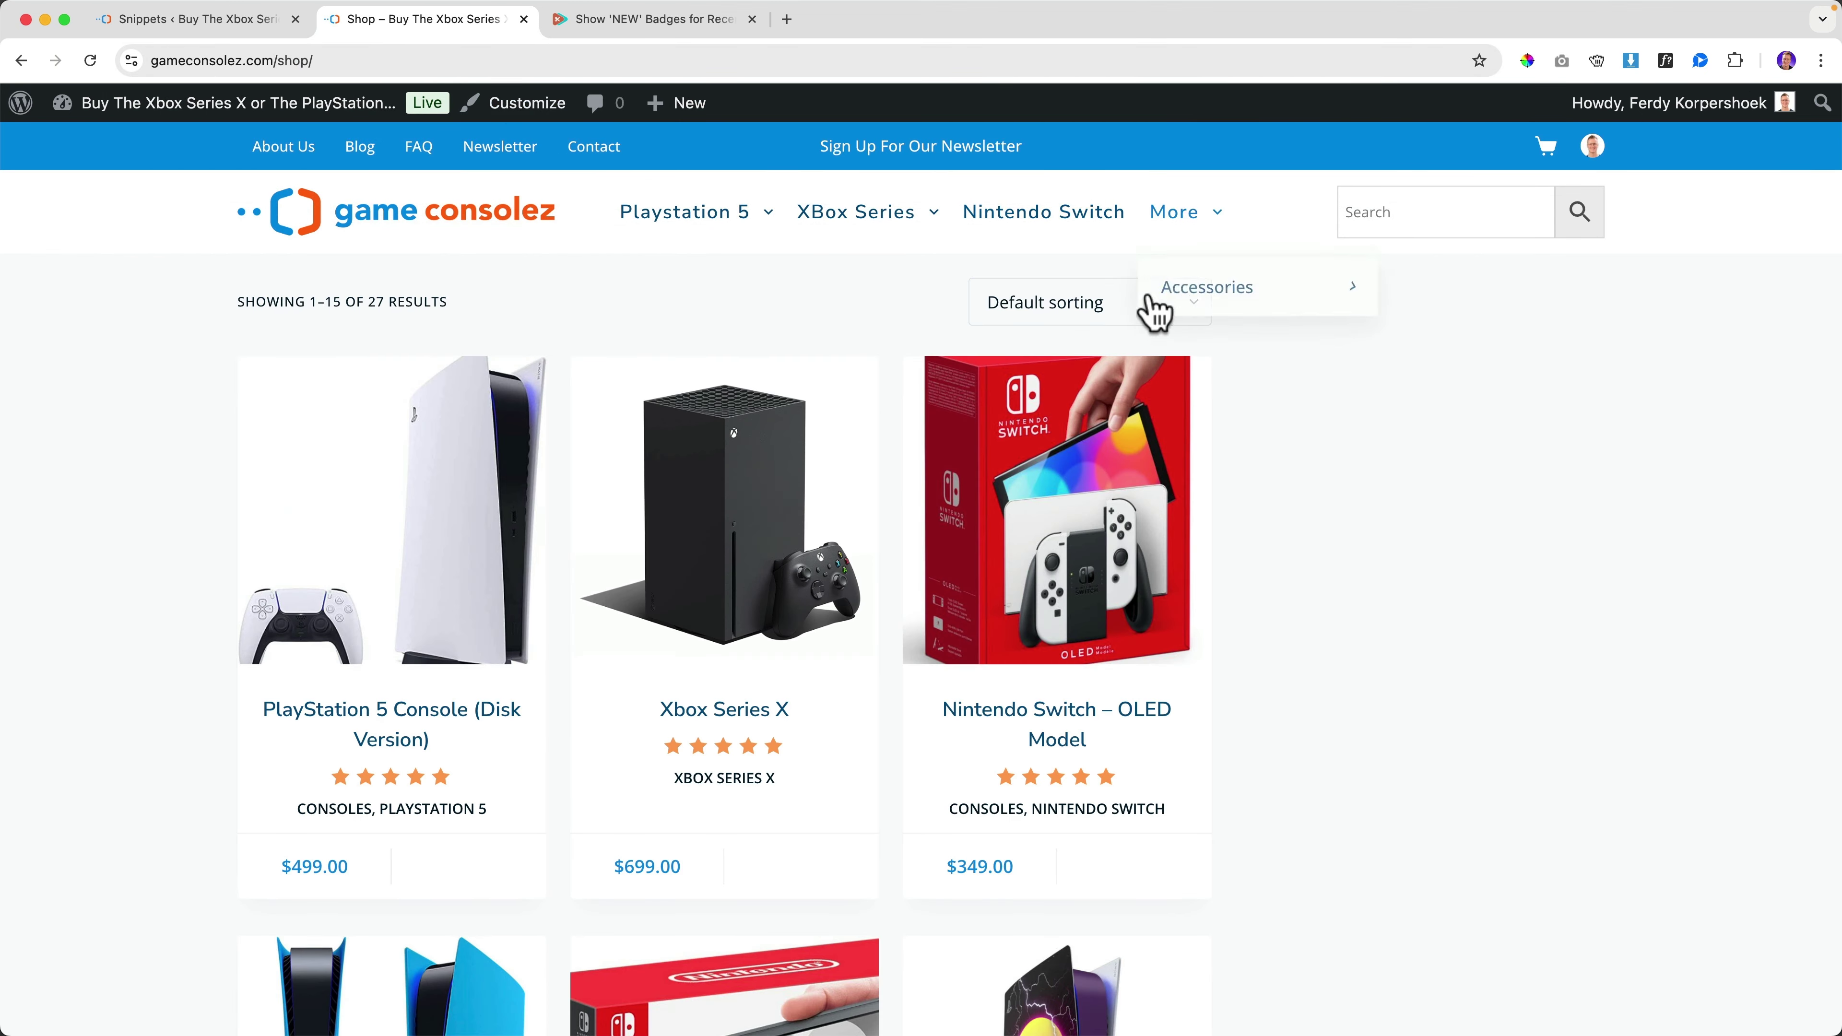
# Step: Sort the shop's products by latest and return to the Snippets list in the store's admin
pyautogui.click(1107, 312)
pyautogui.click(1058, 382)
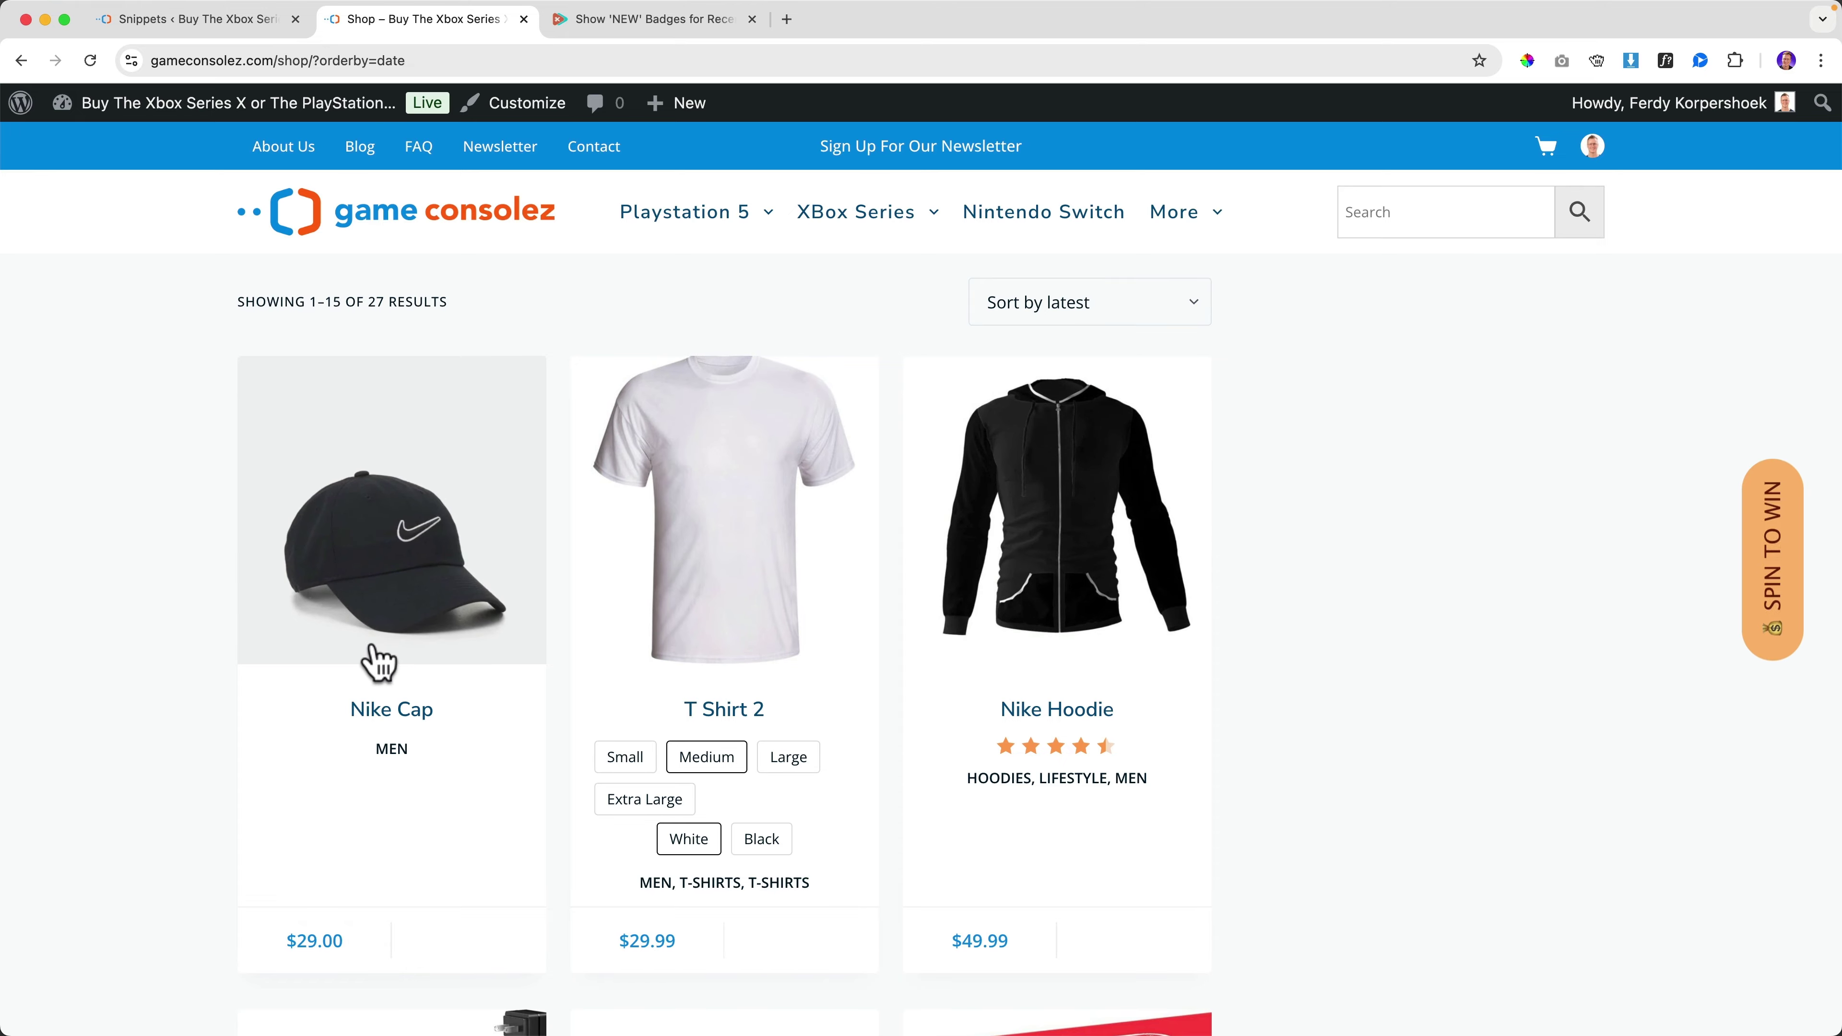
pyautogui.click(210, 20)
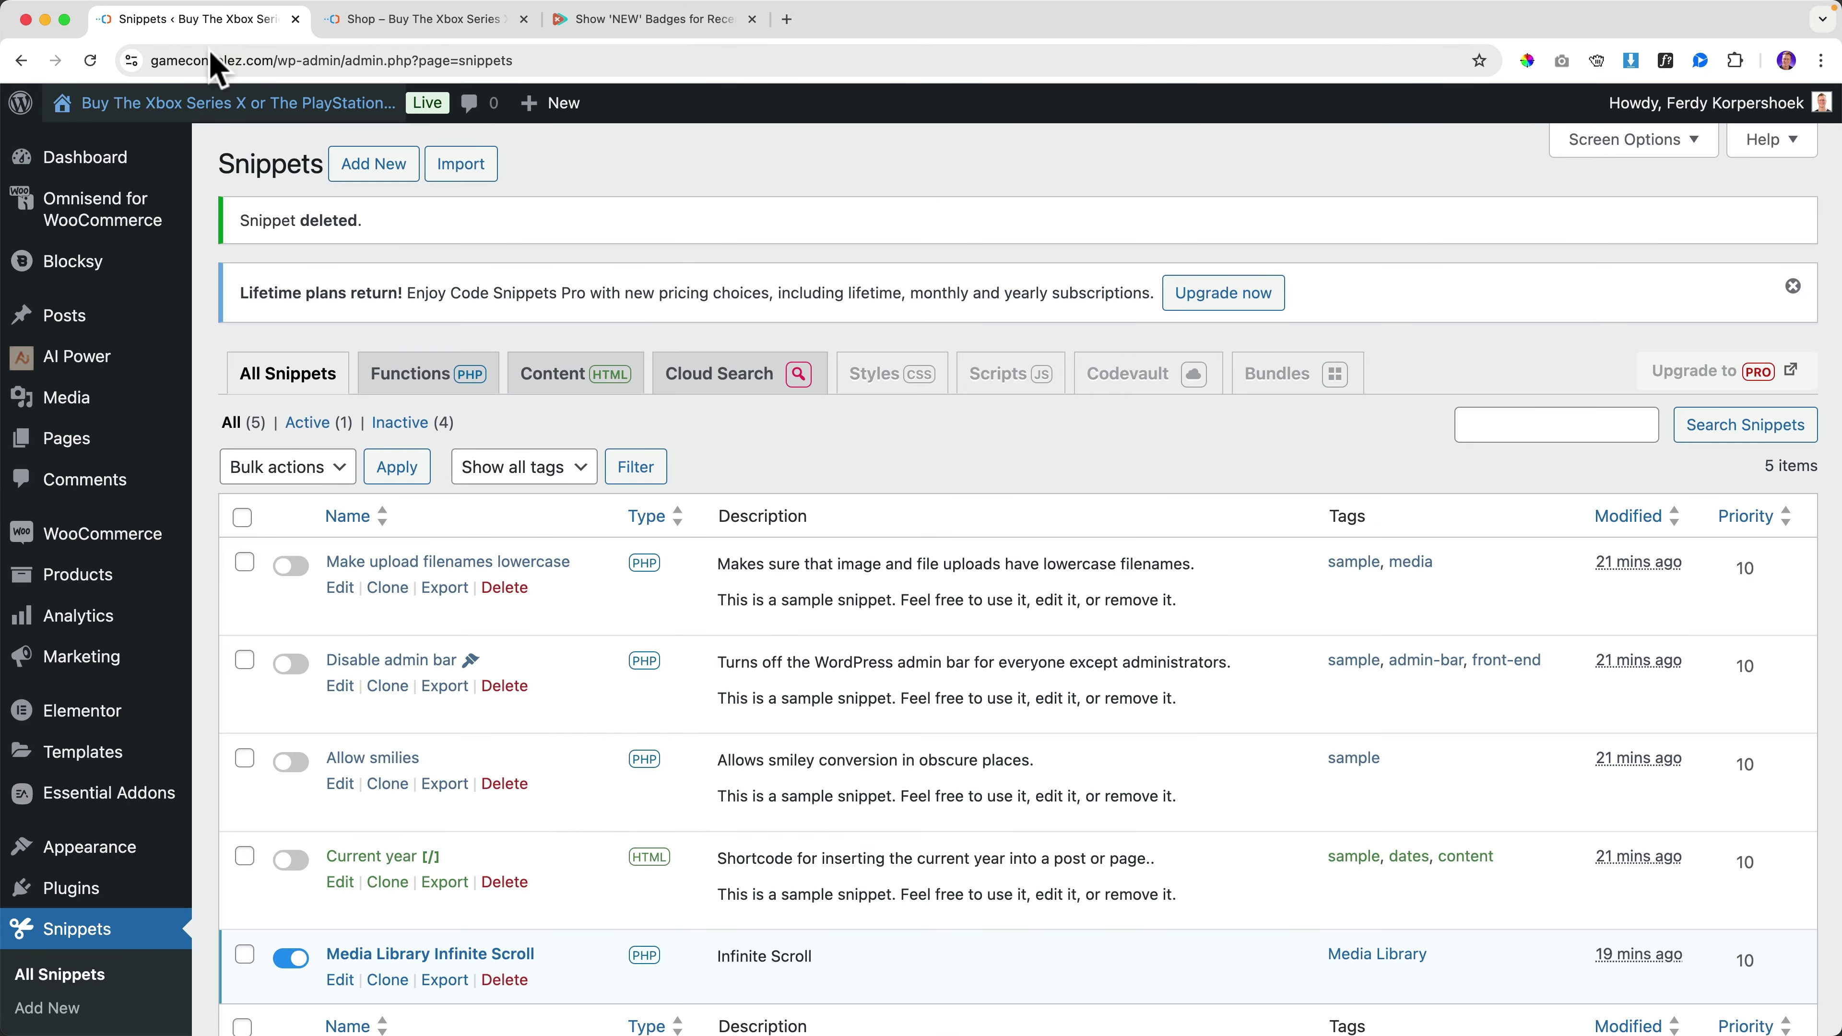
# Step: Create a new snippet titled "WooCommerce New Product Badge" and paste the copied badge code as a PHP function
pyautogui.click(387, 171)
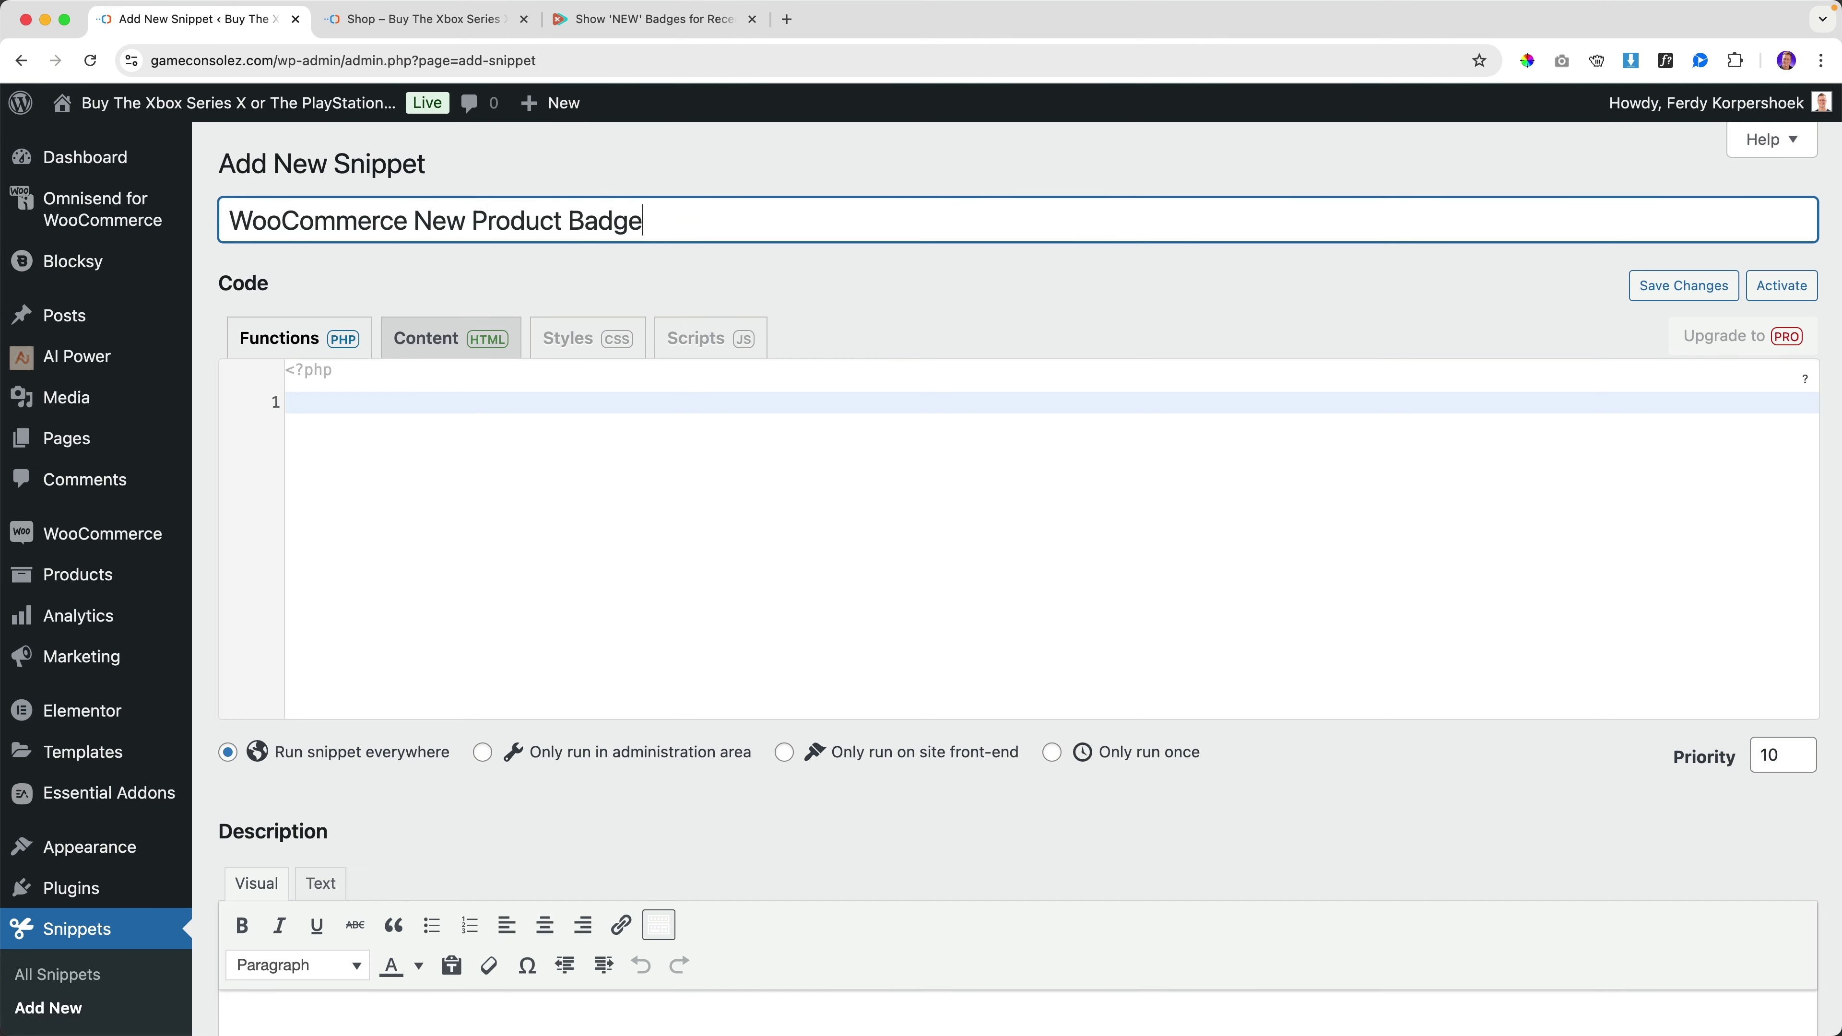
pyautogui.click(484, 459)
pyautogui.press('super+v')
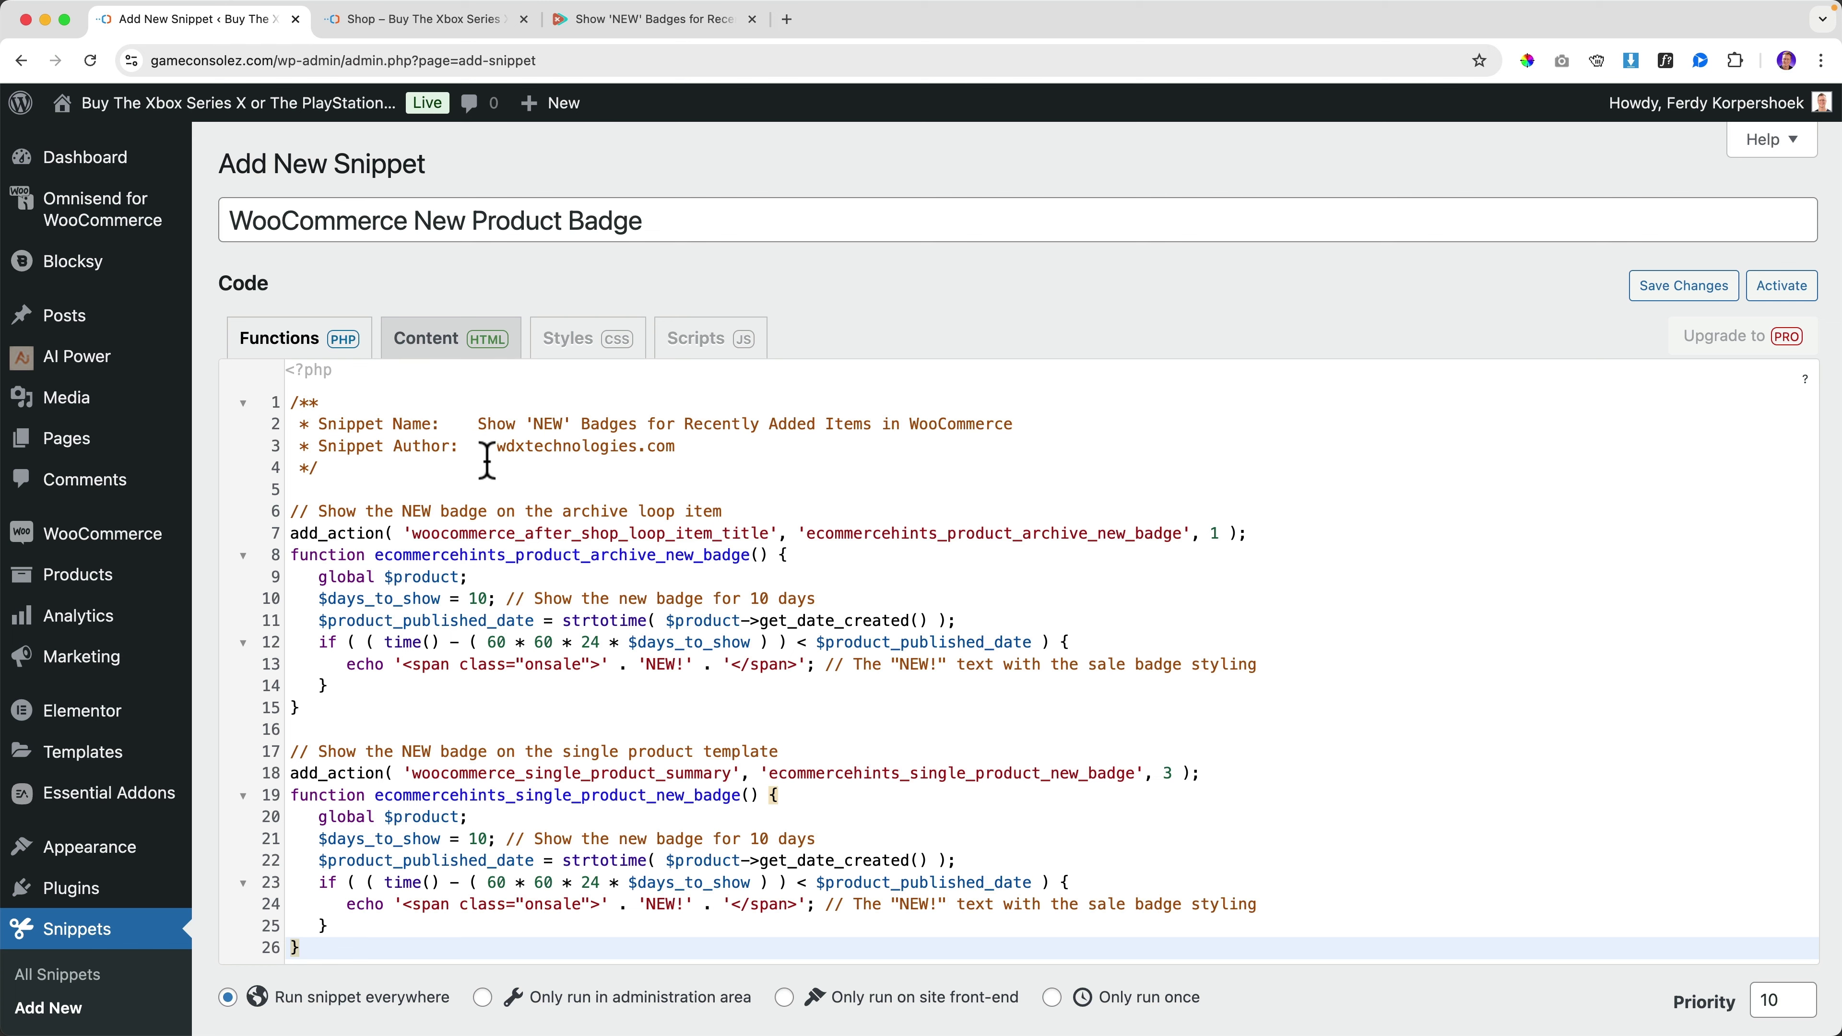
pyautogui.scroll(-10, 435, 494)
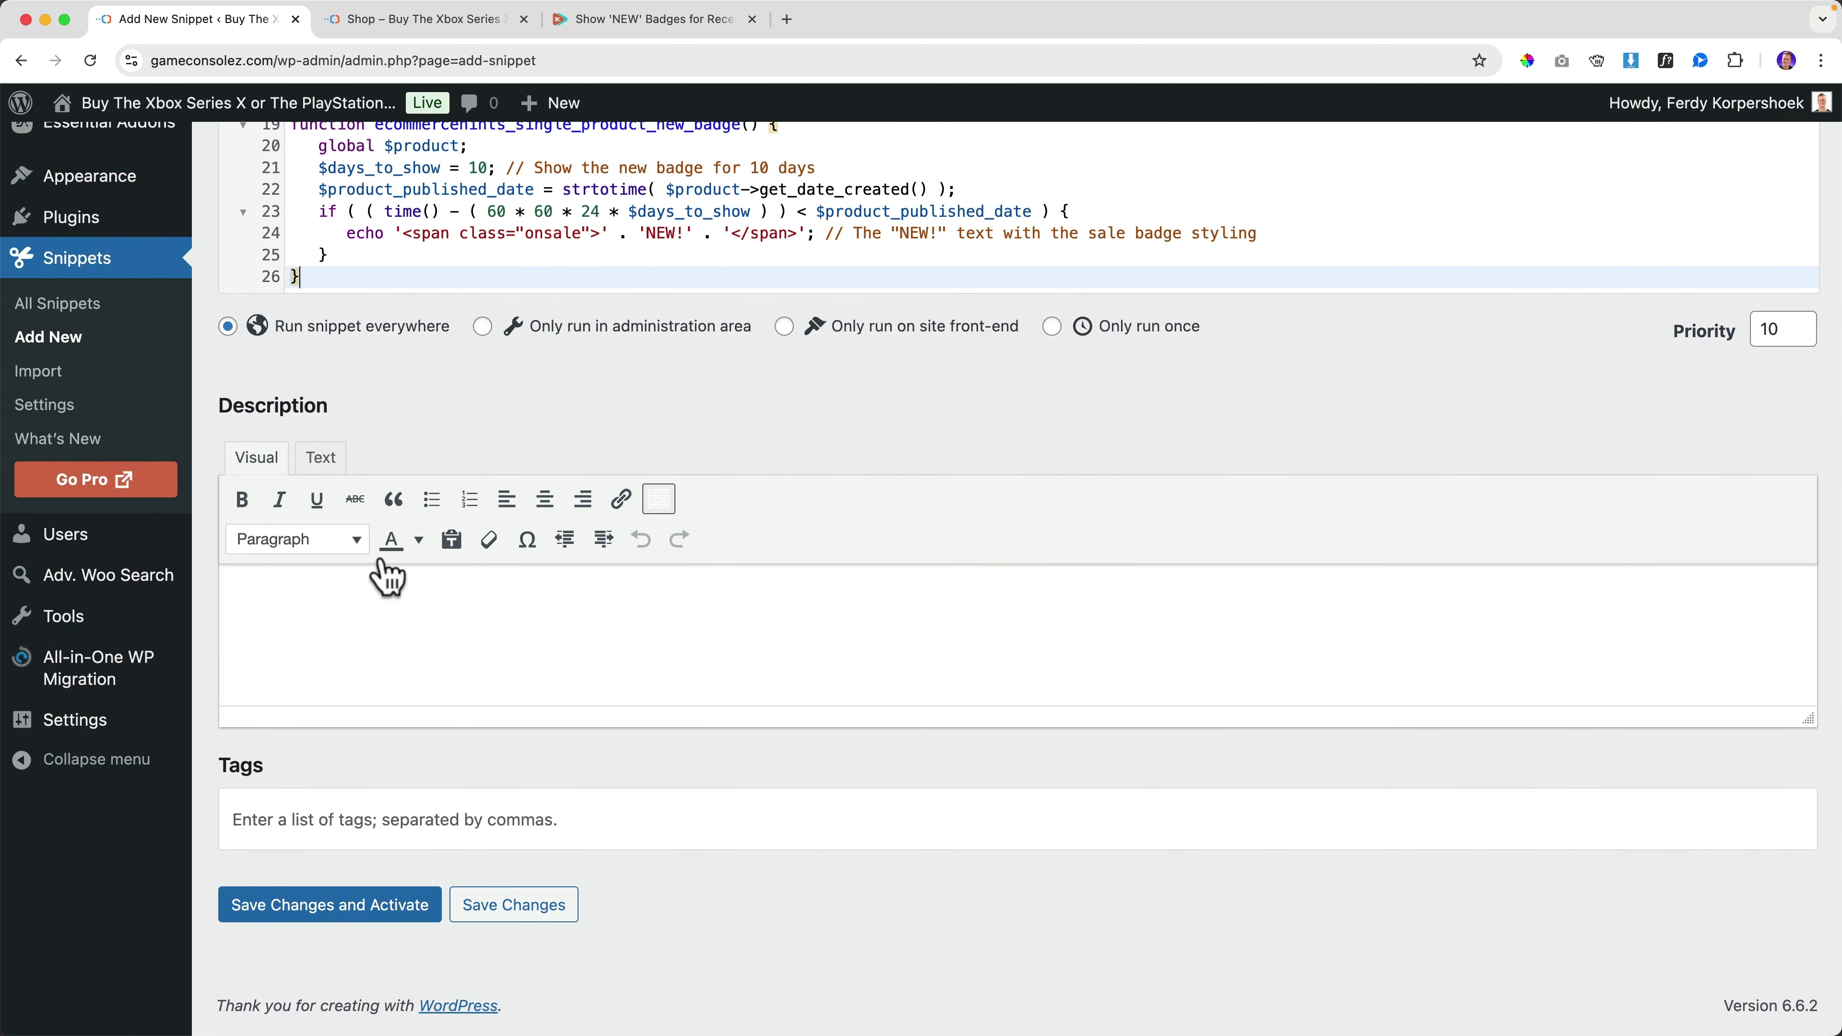
# Step: Tag the snippet "WooCommerce", save and activate it, and check the product badges on the store's shop page
pyautogui.click(350, 822)
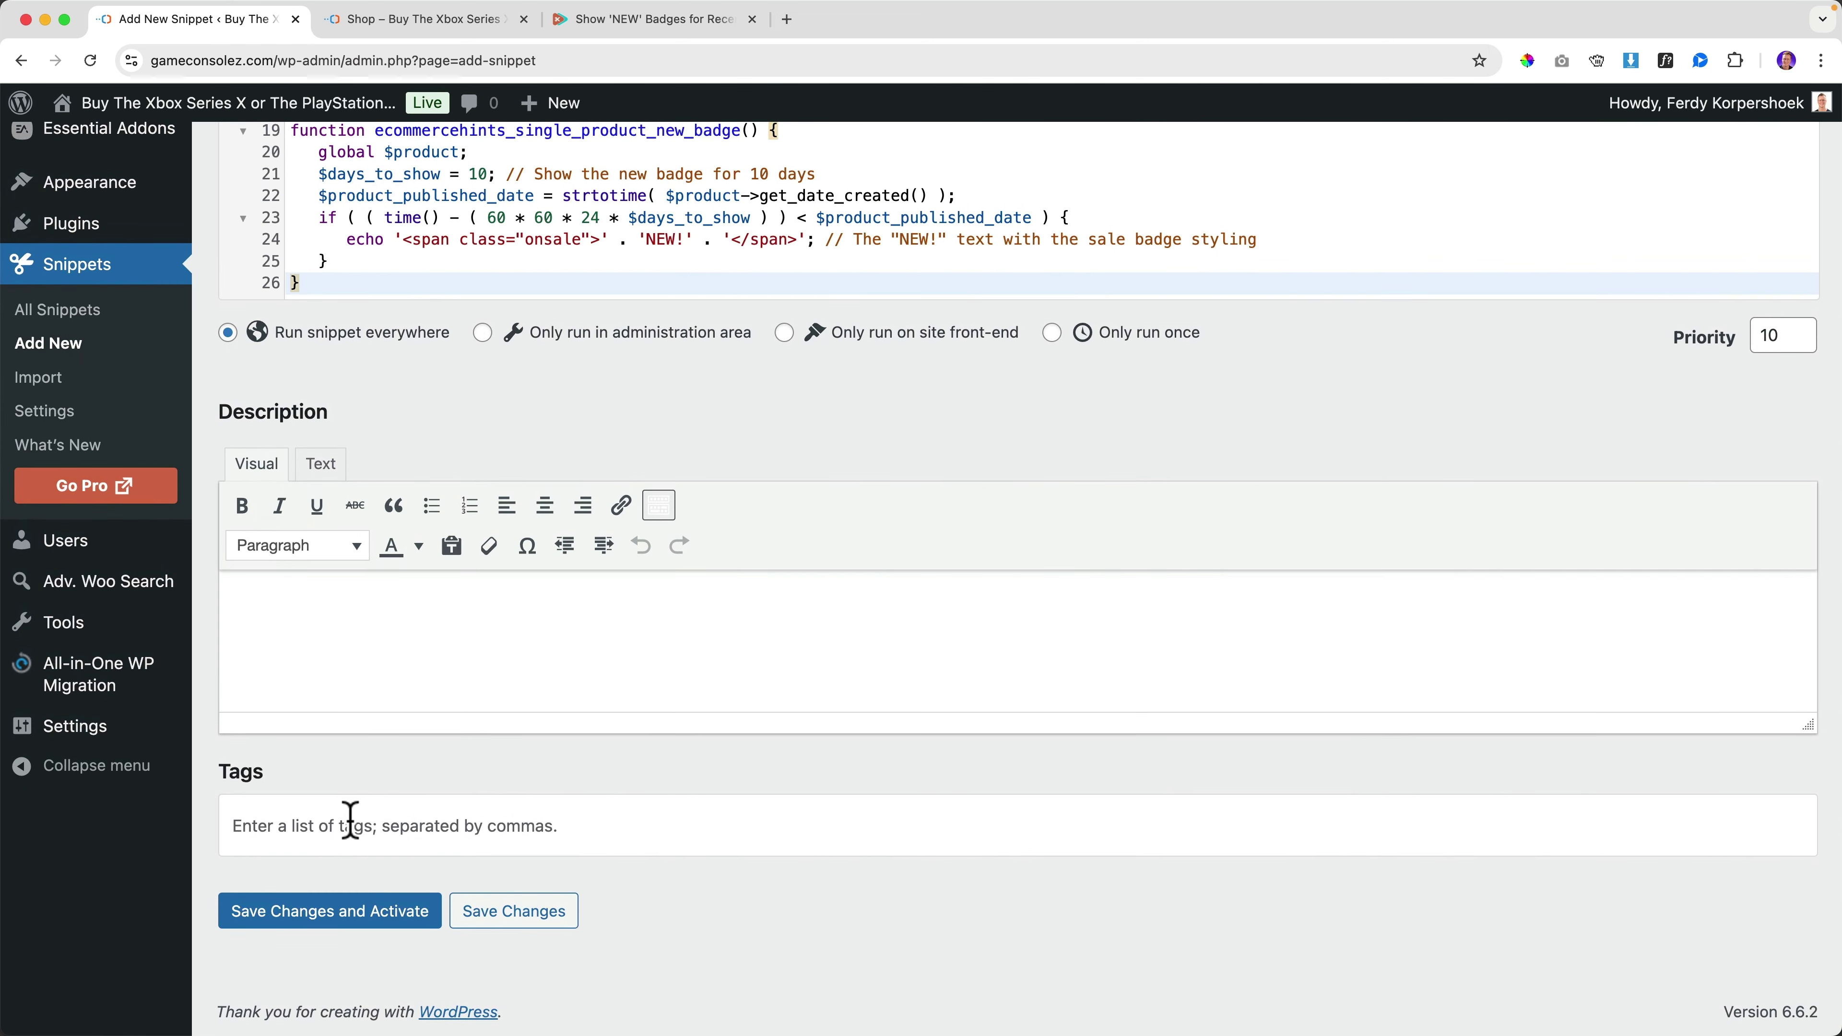
pyautogui.press('Return')
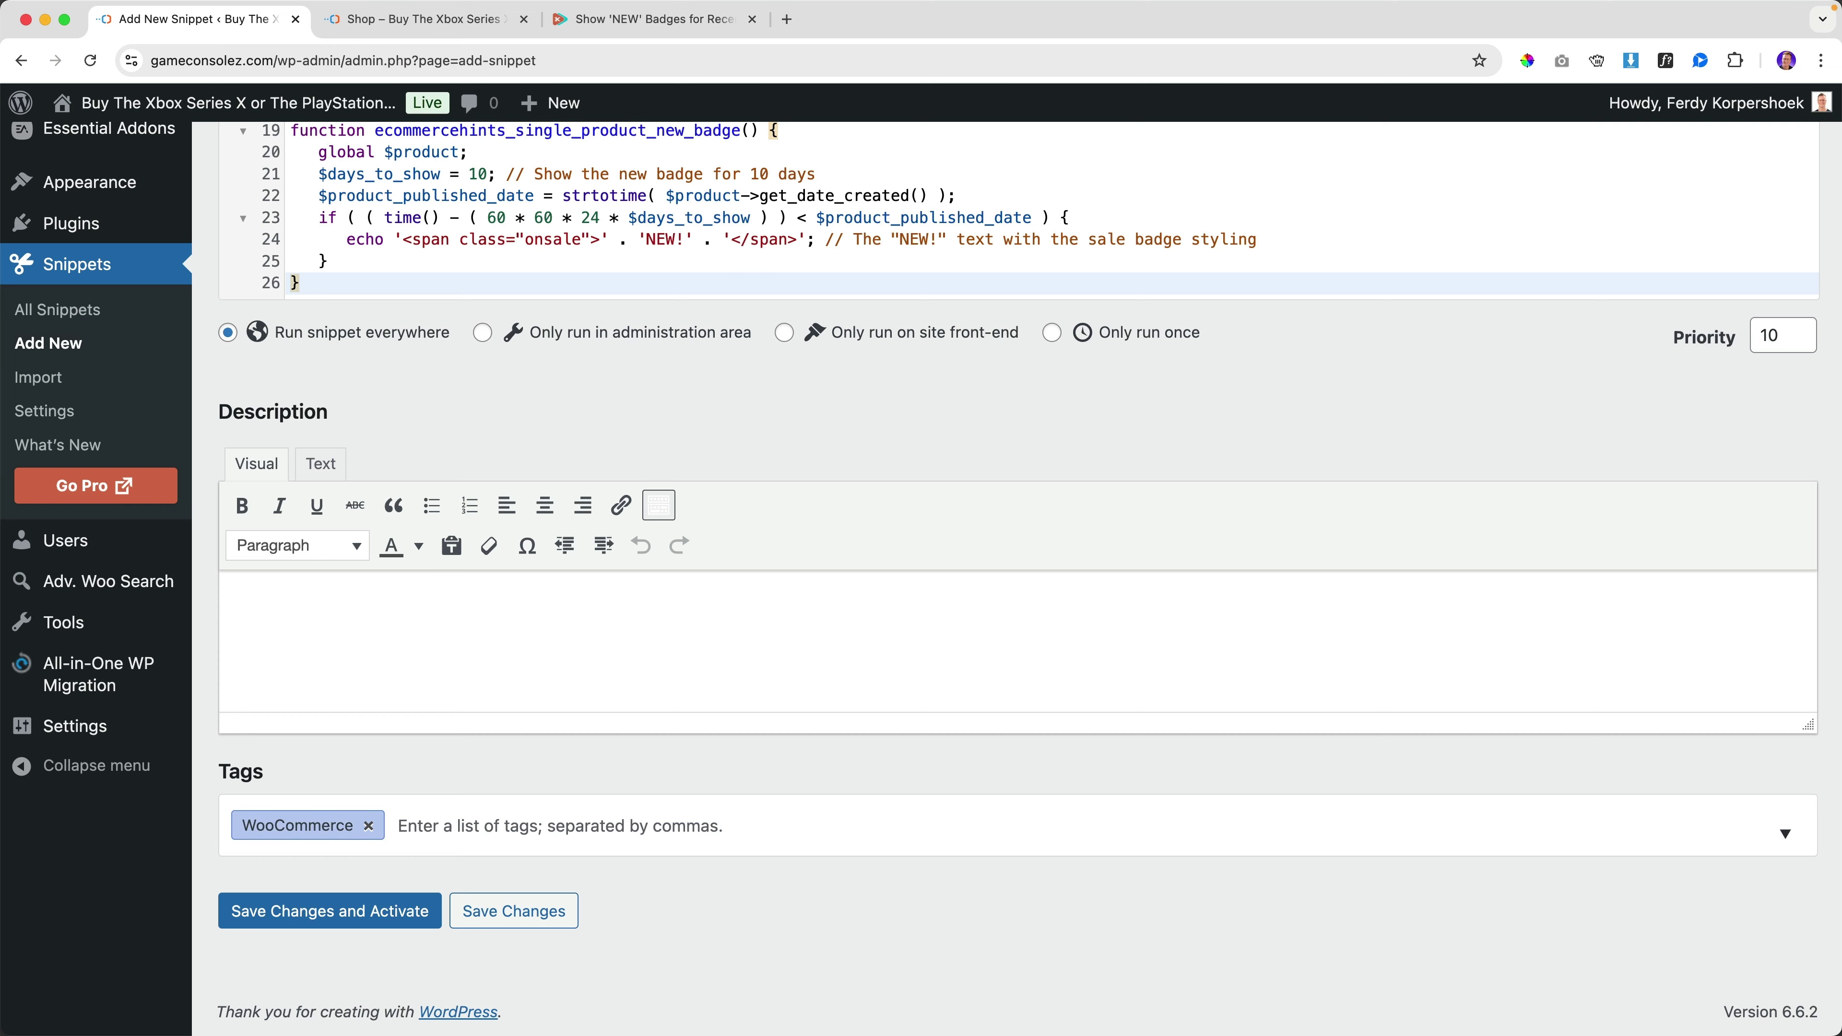
pyautogui.click(344, 911)
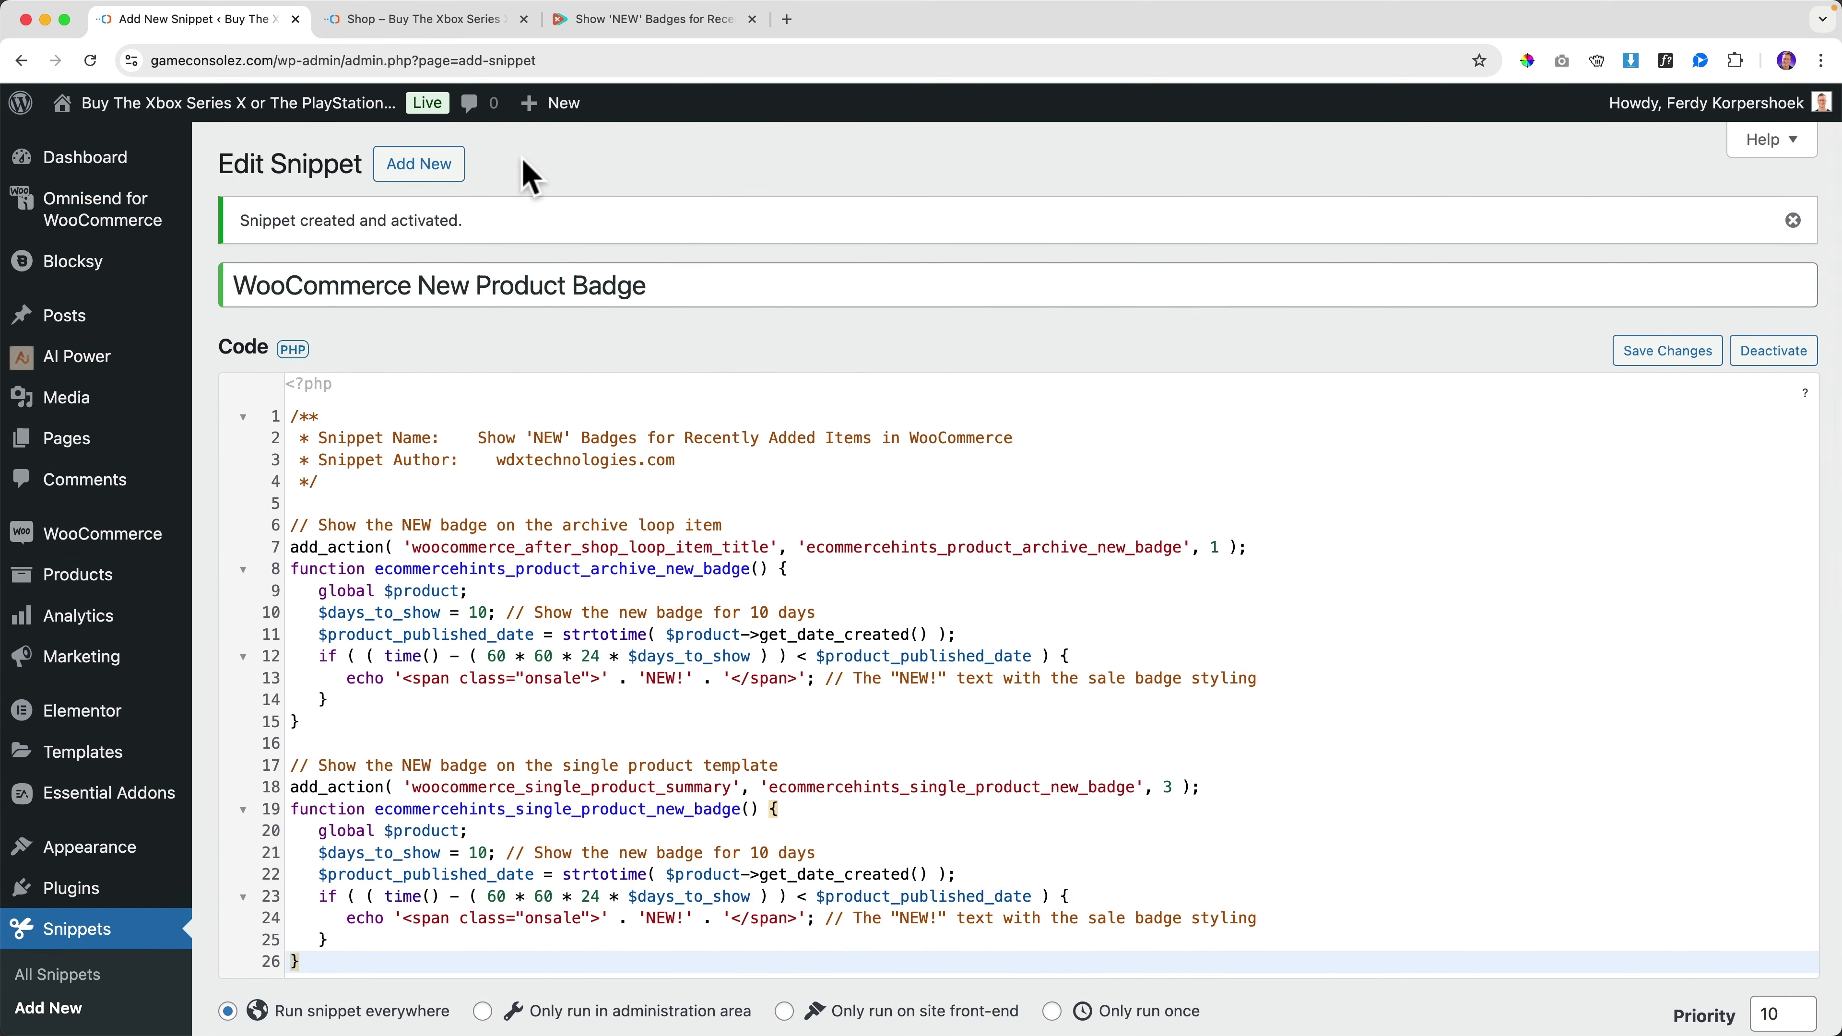
pyautogui.click(467, 22)
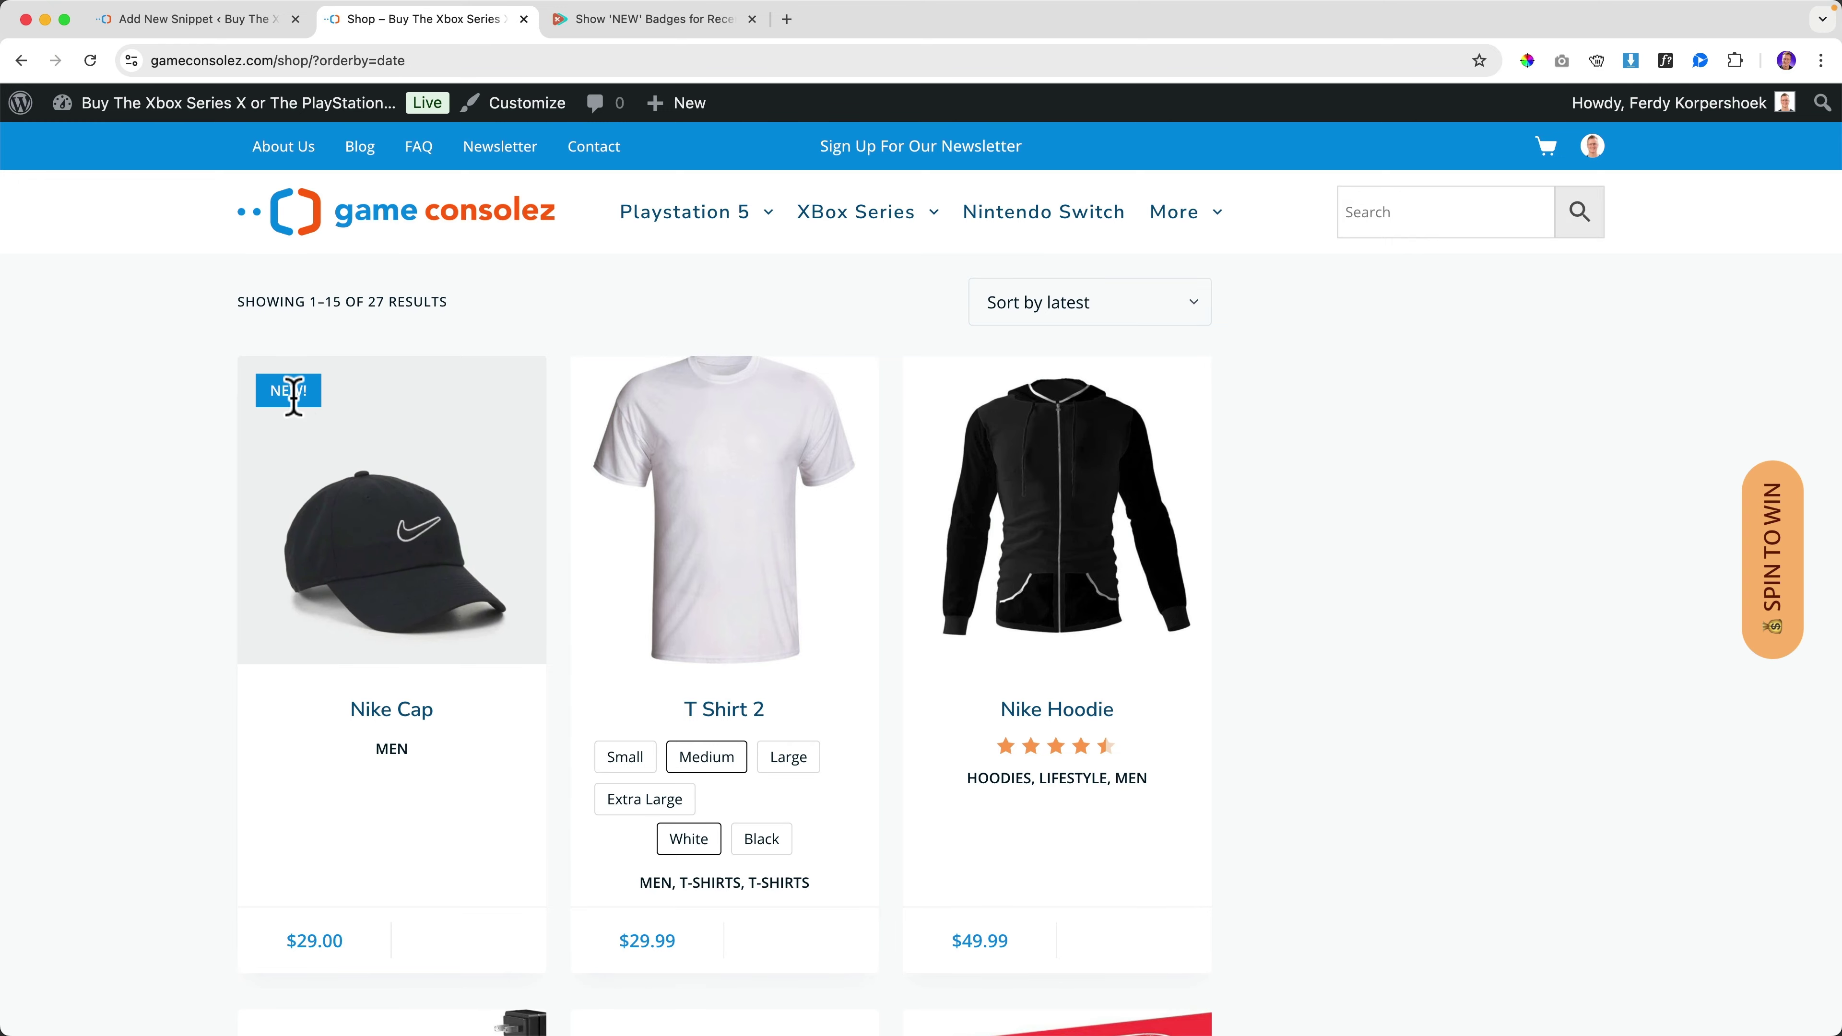
# Step: Return to the badge snippet, inspect the single-product $days_to_show value in its code and save the snippet
pyautogui.click(274, 20)
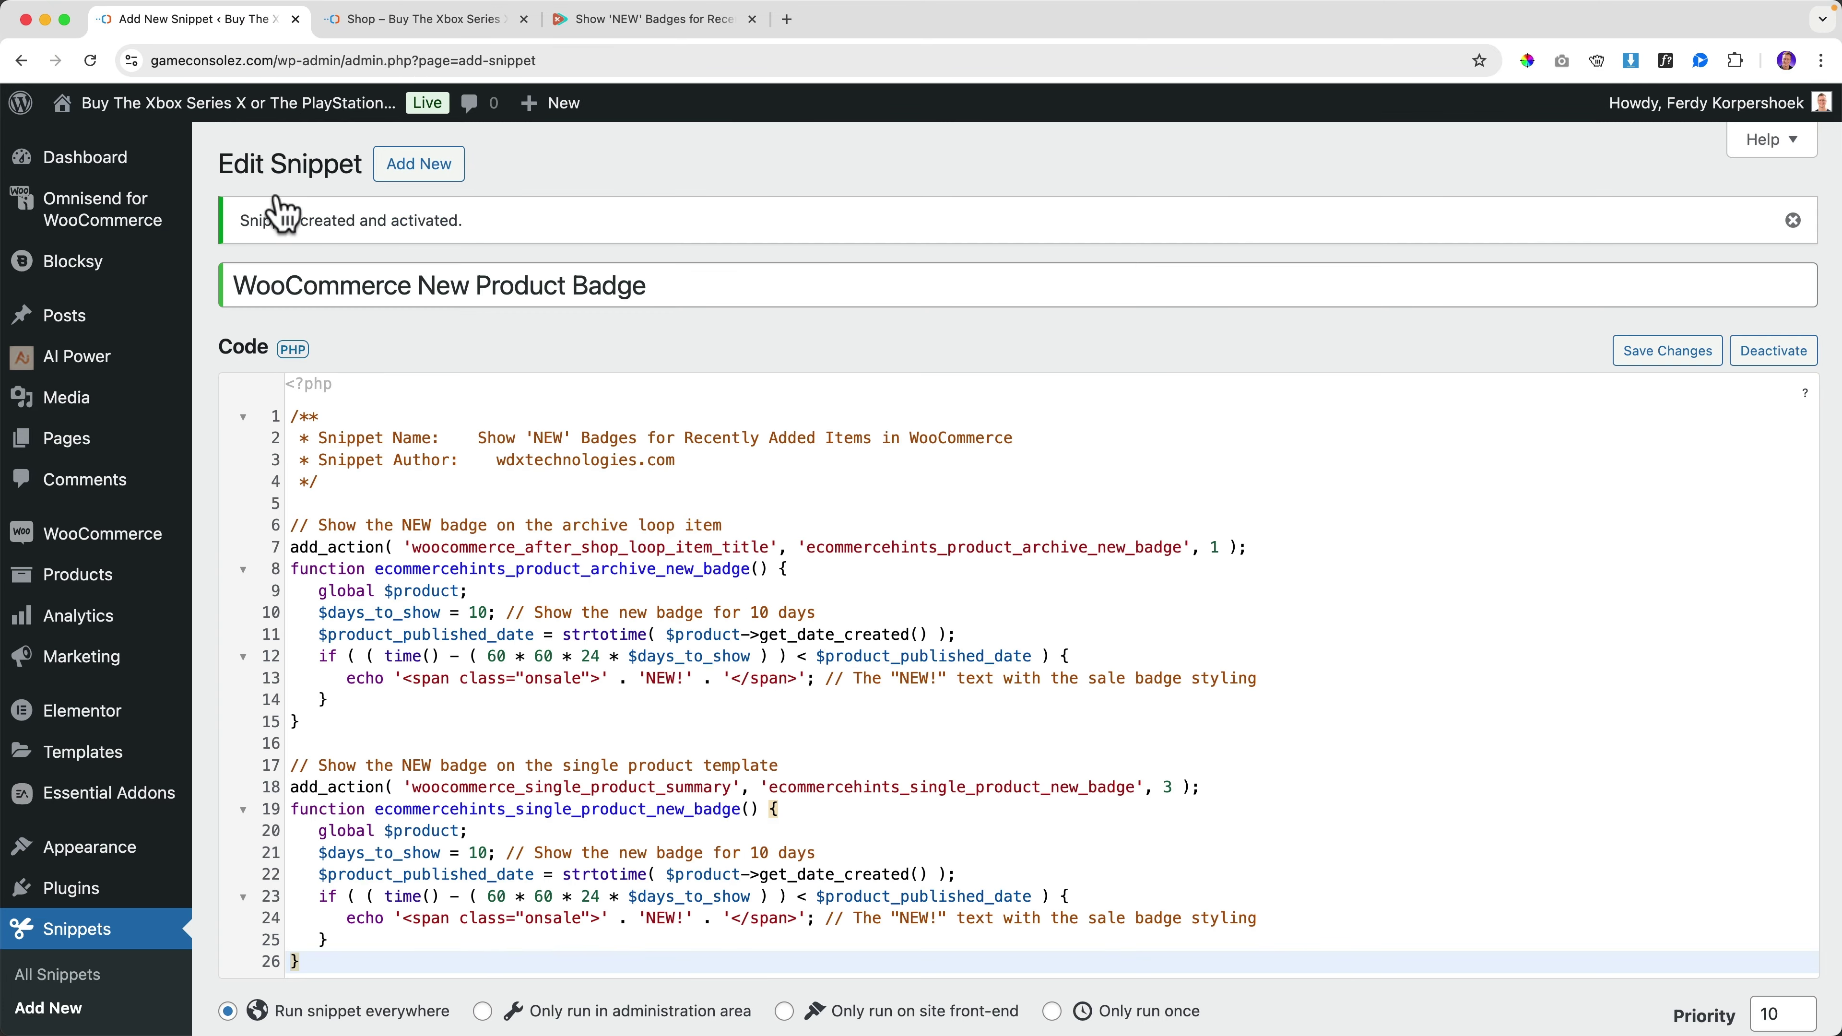
pyautogui.scroll(-5, 701, 476)
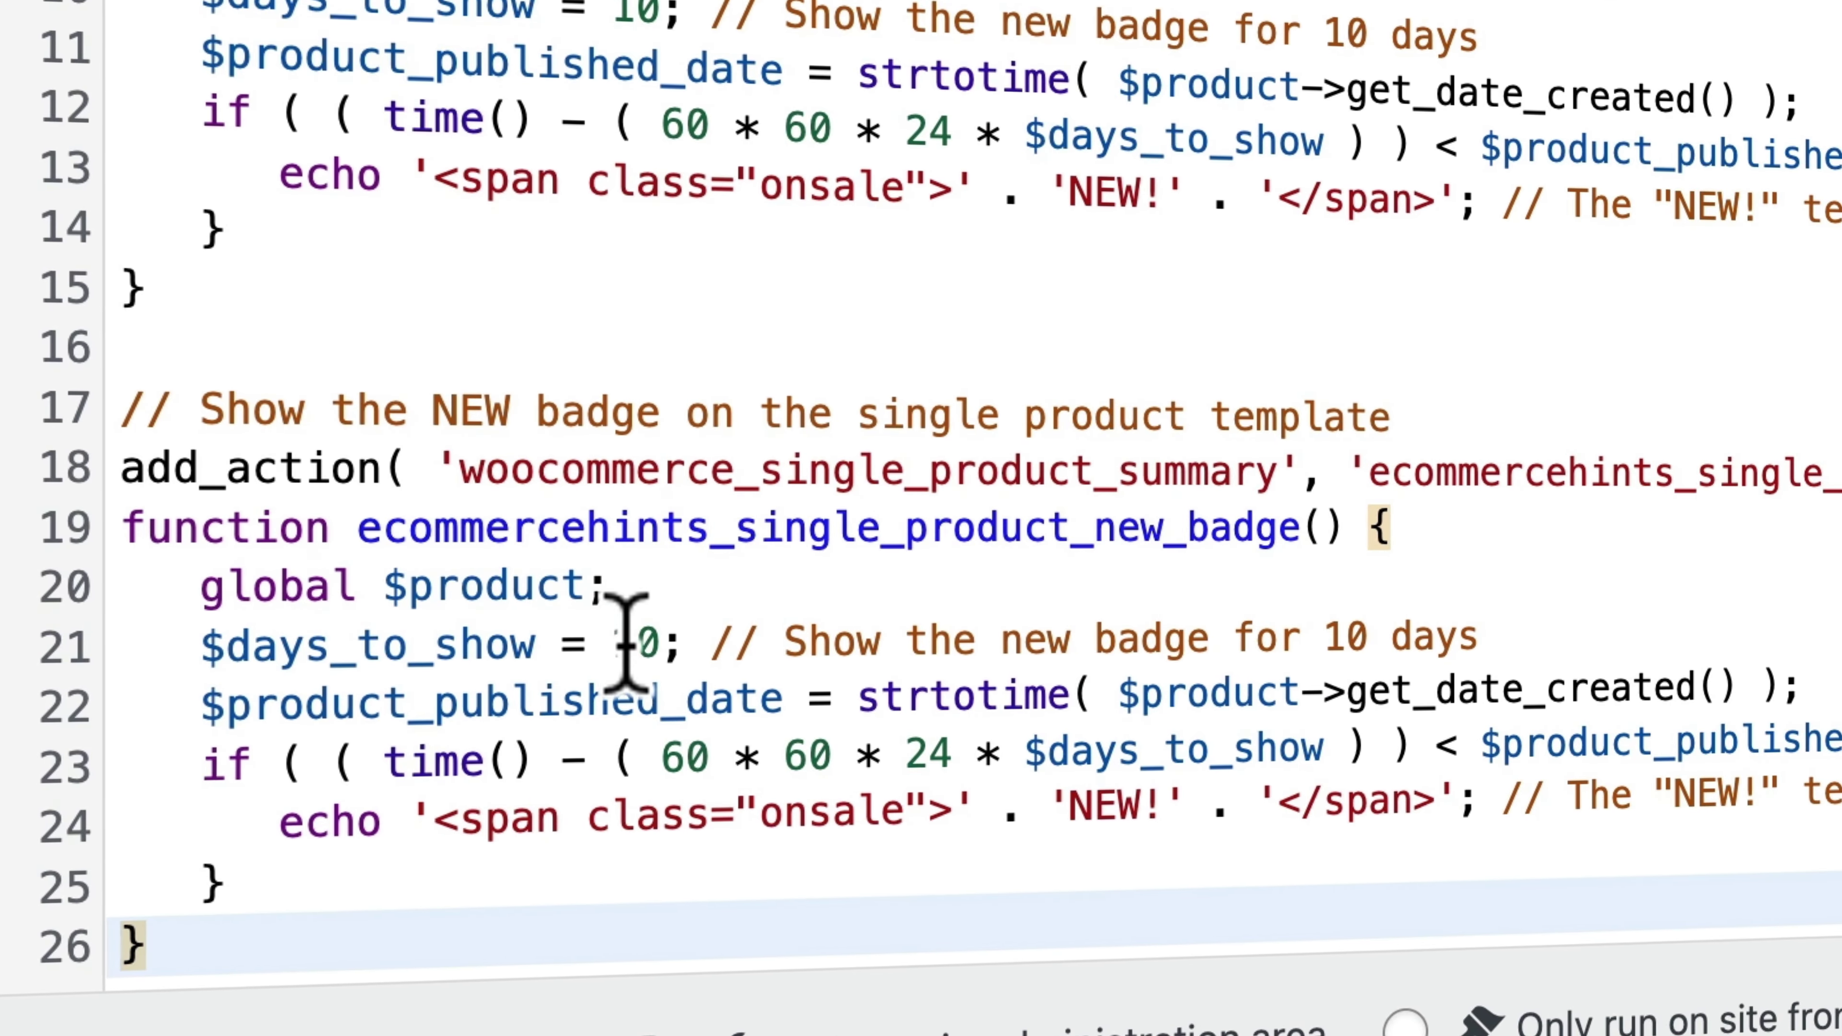
pyautogui.doubleClick(630, 642)
pyautogui.click(637, 642)
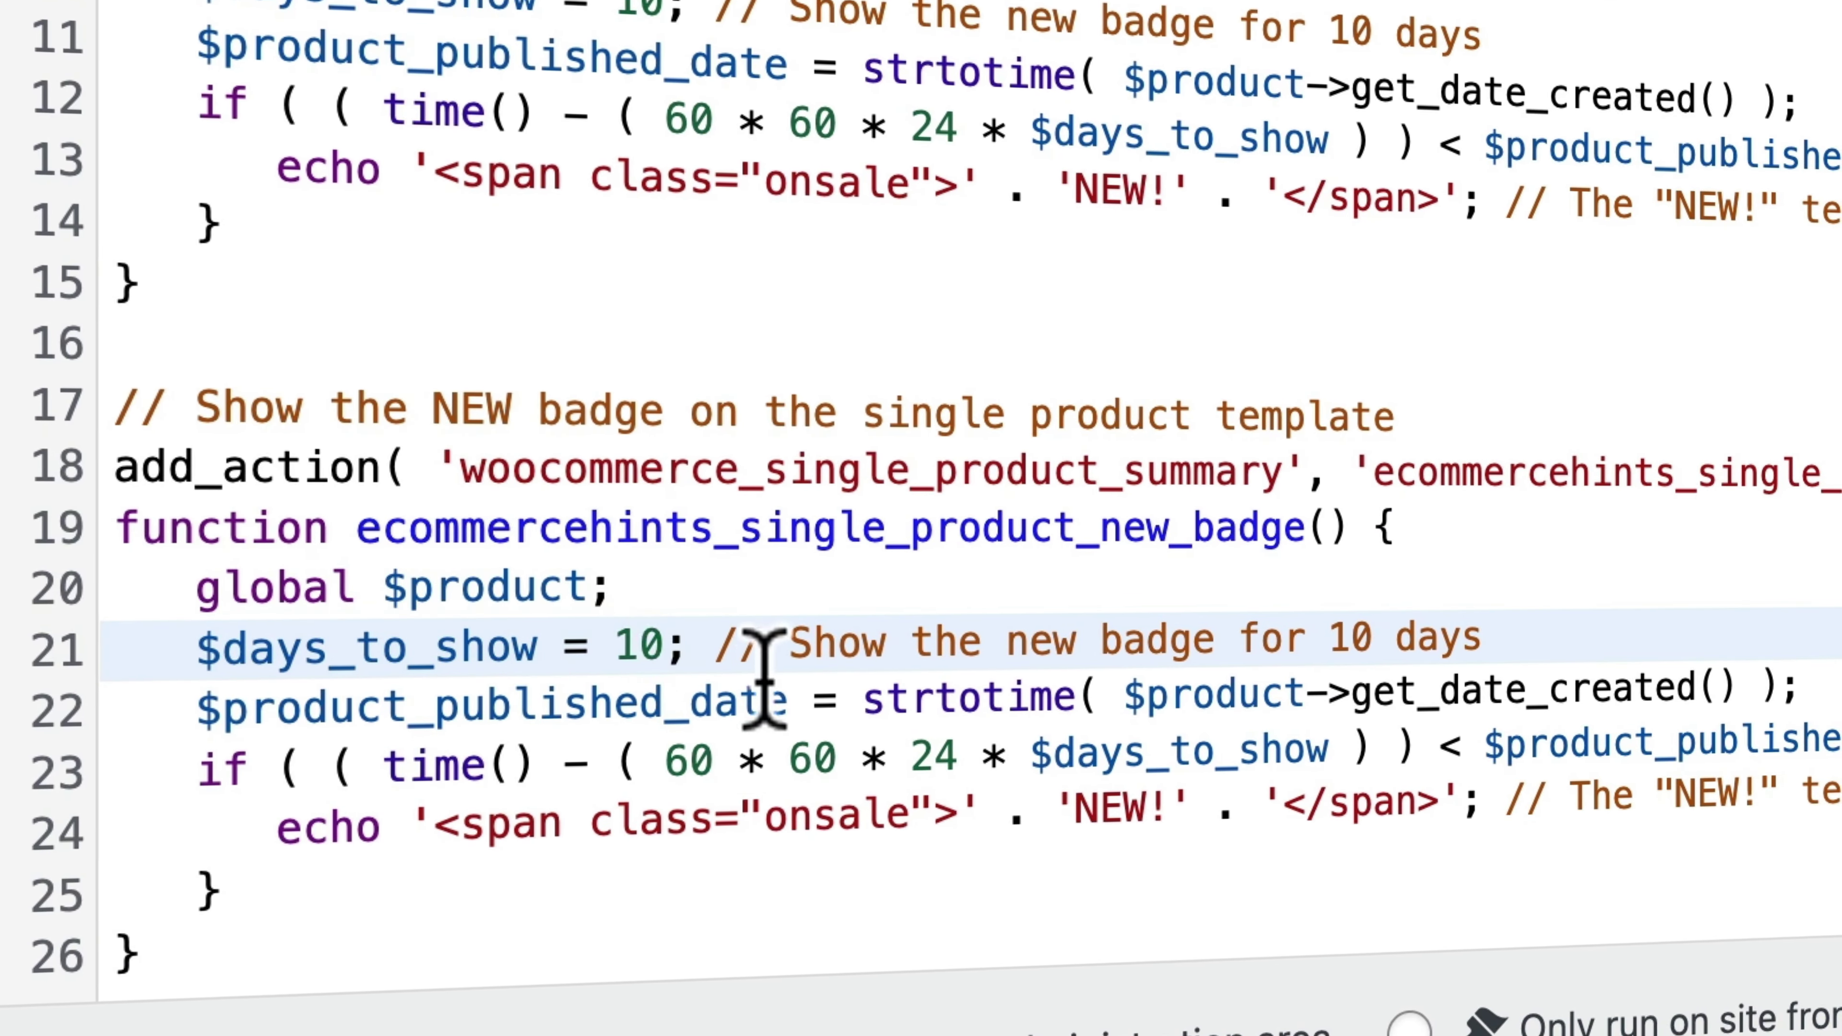
pyautogui.moveTo(653, 648); pyautogui.dragTo(629, 650)
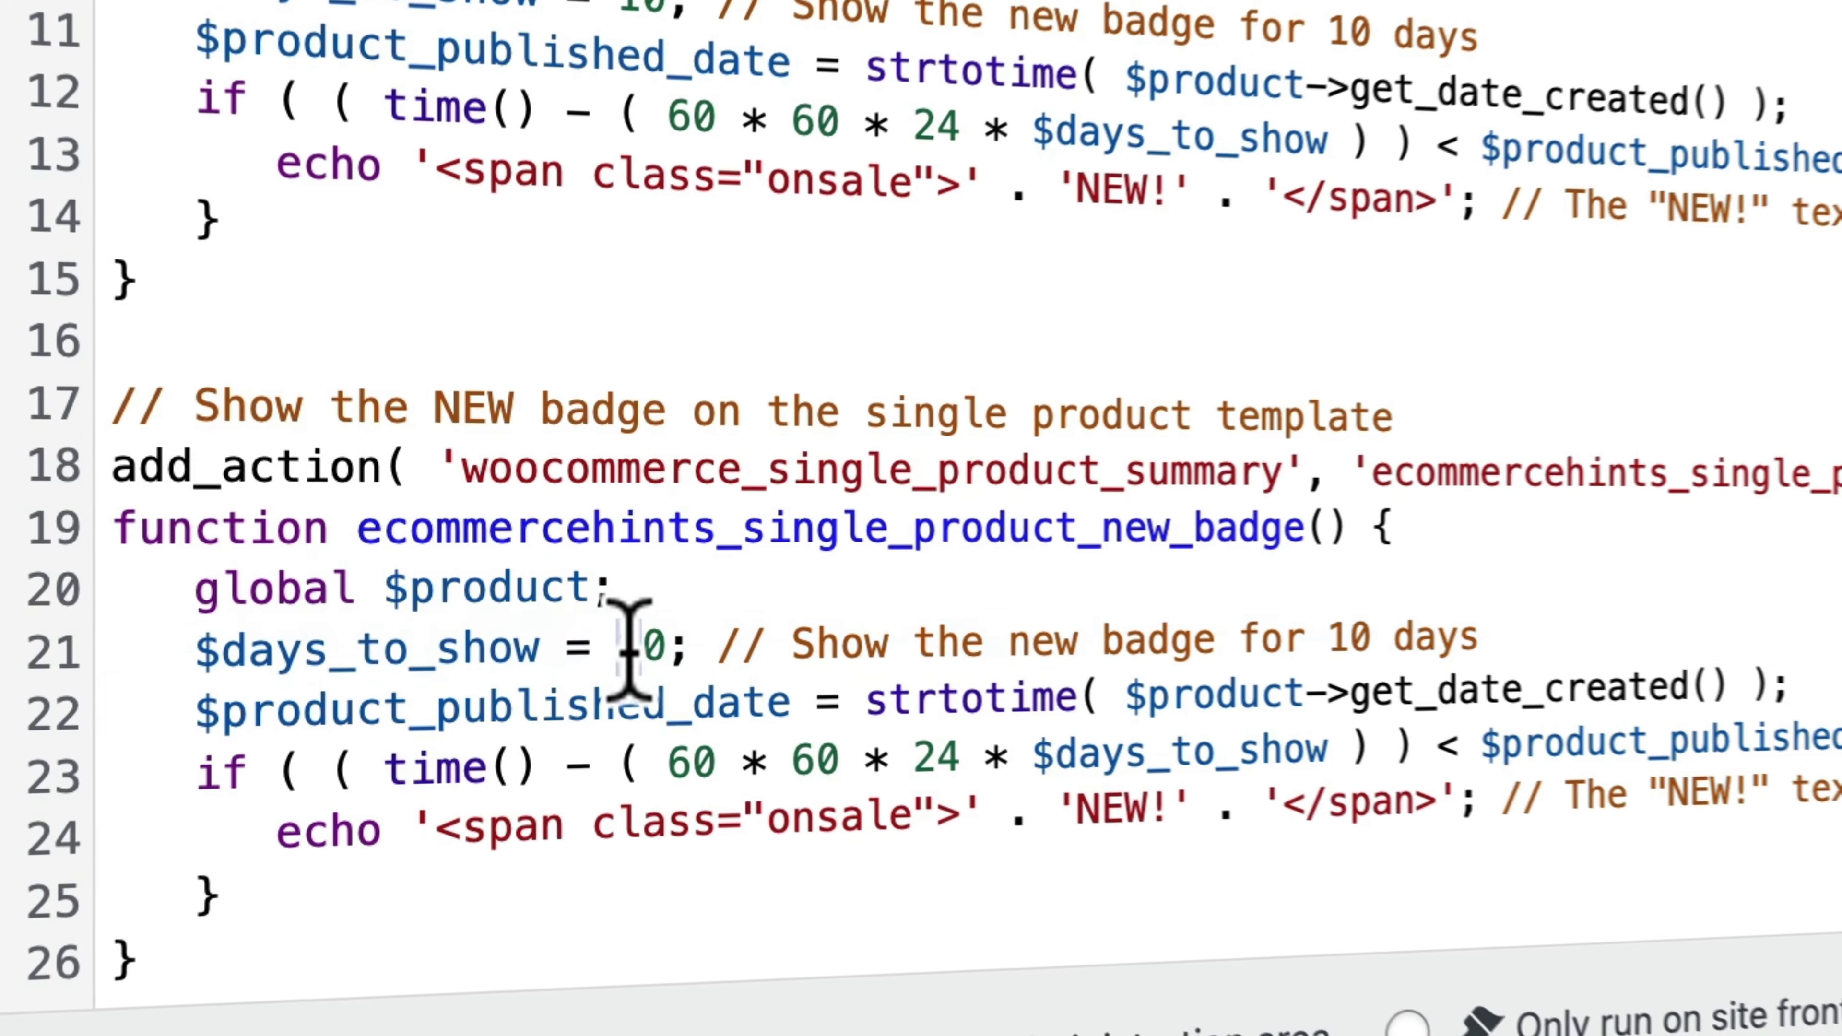
pyautogui.write('2')
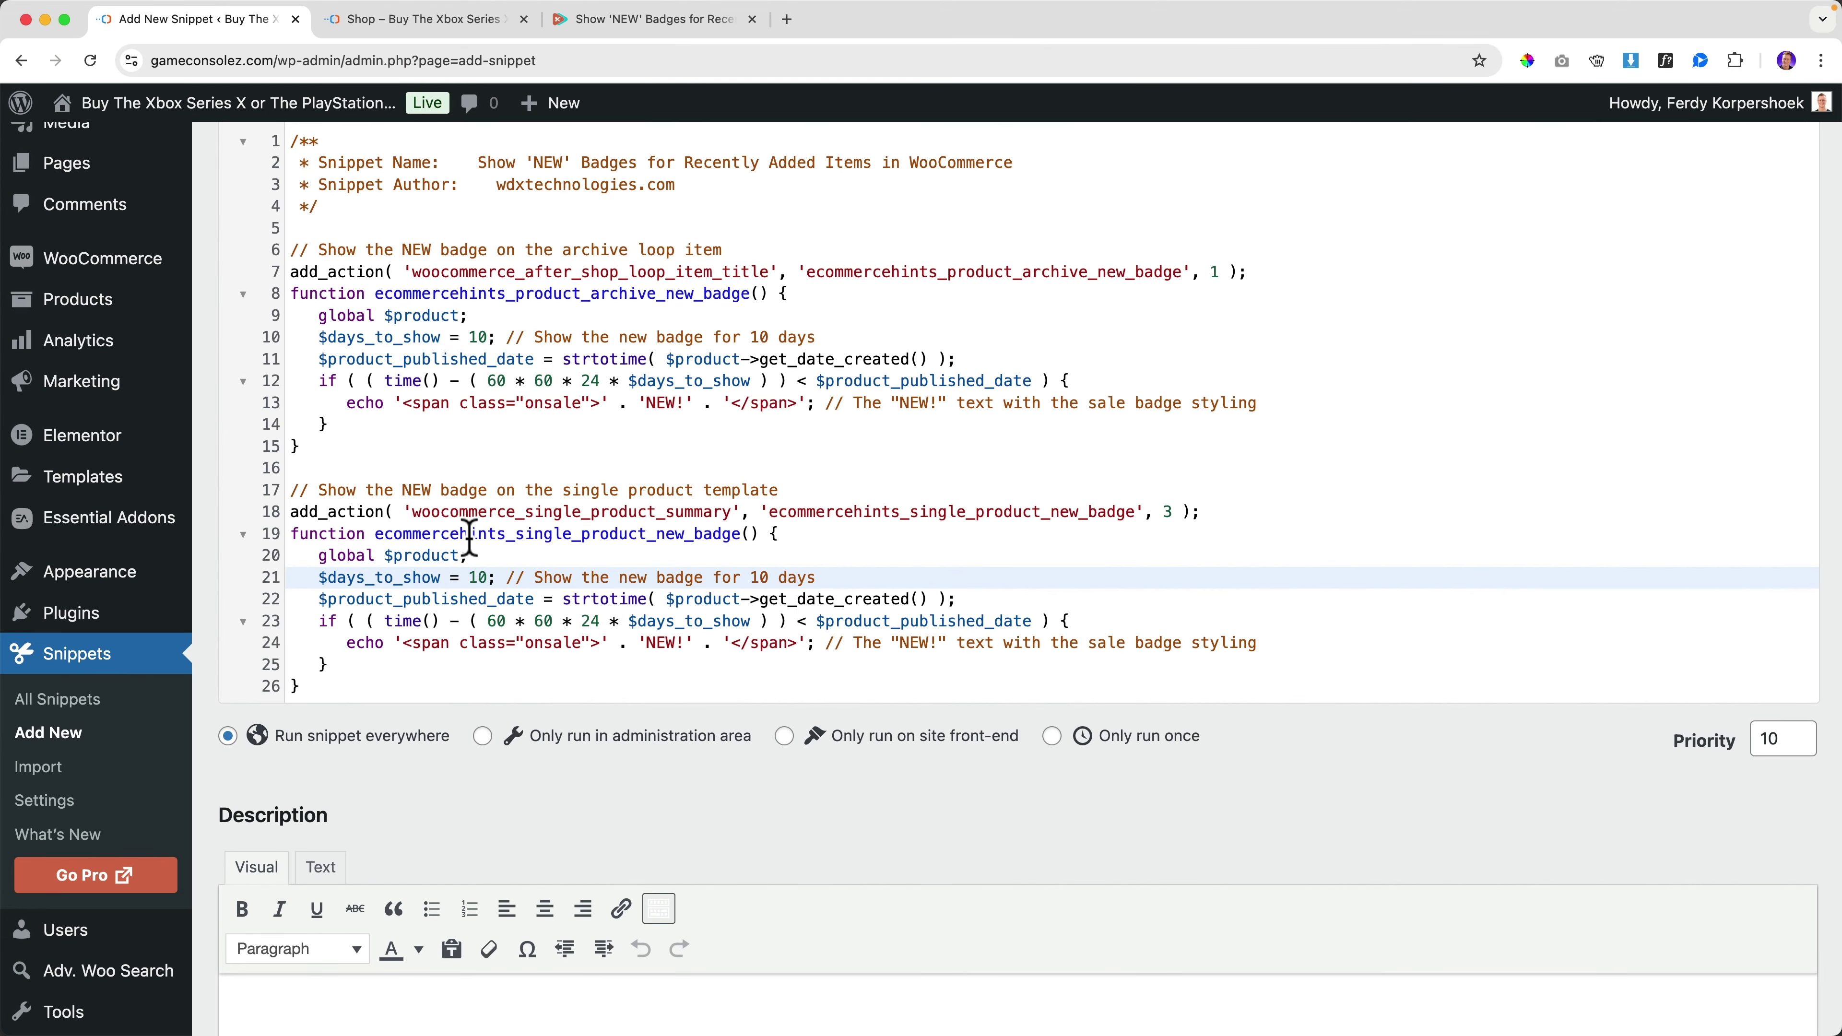
pyautogui.scroll(-5, 449, 573)
pyautogui.click(290, 912)
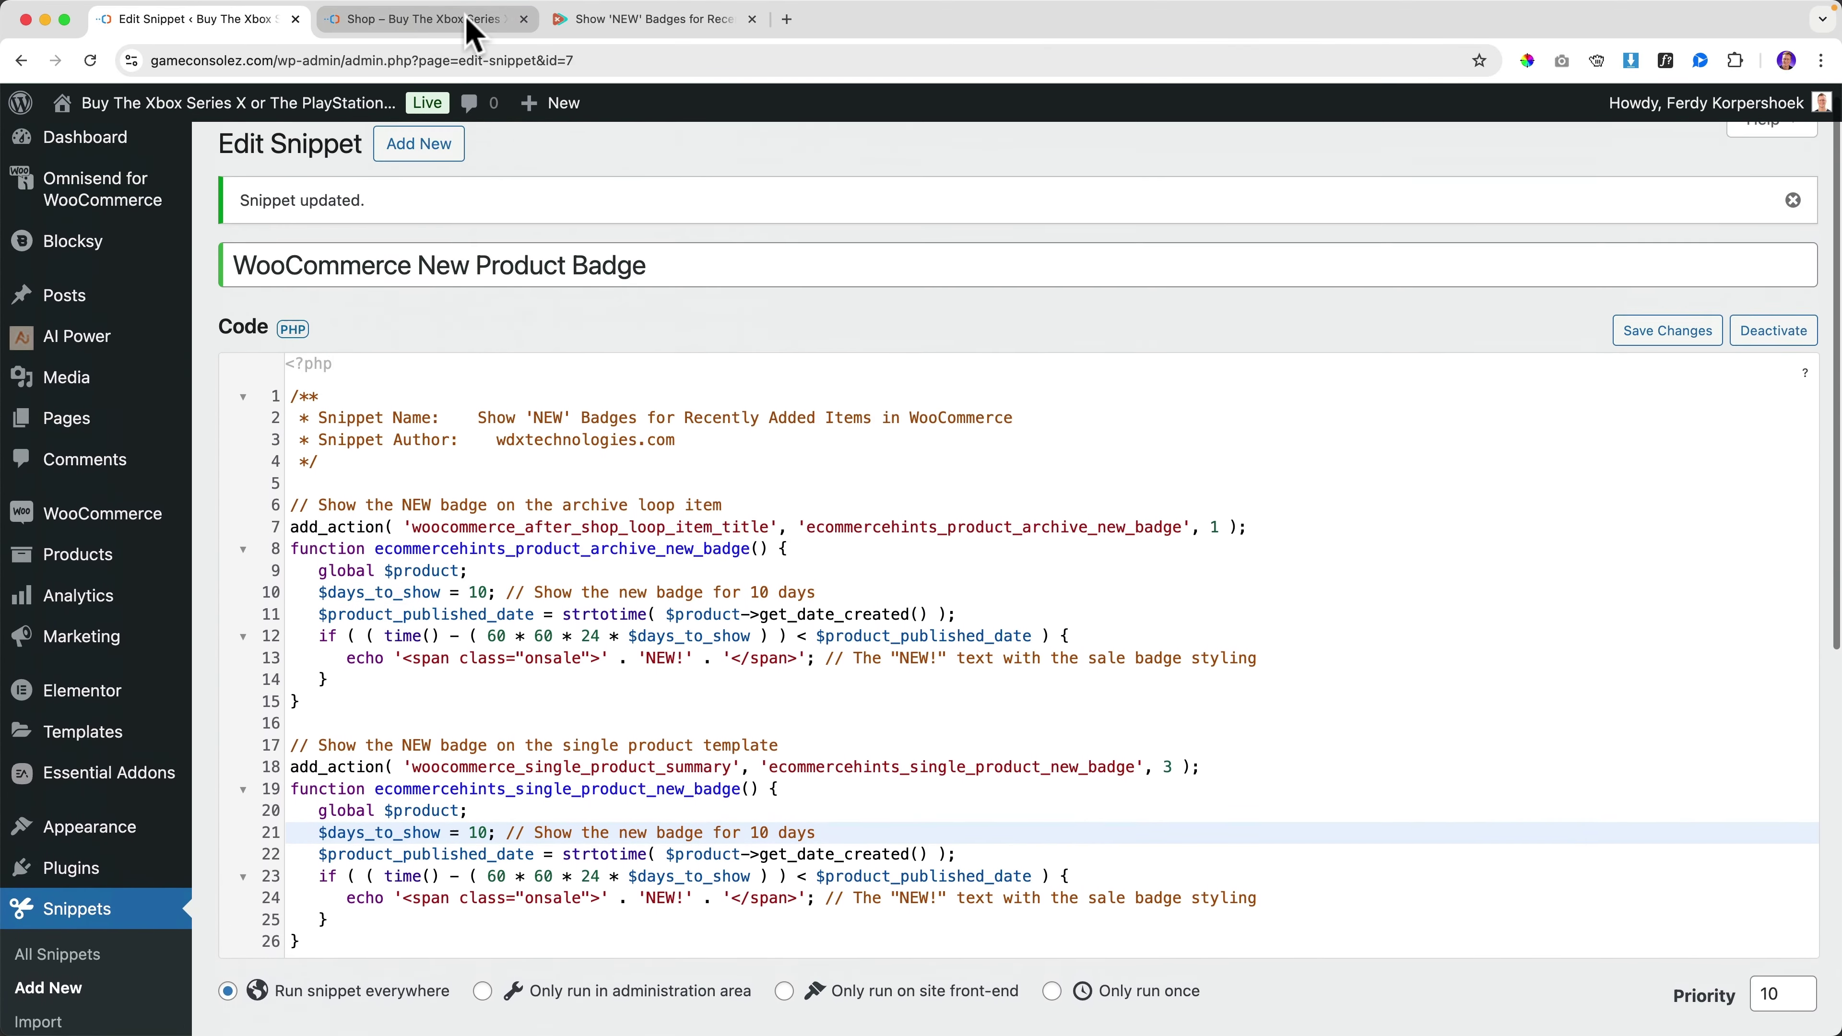
# Step: Look at the related snippets on the badge snippet's cloud page and go back to the store's shop page
pyautogui.click(621, 21)
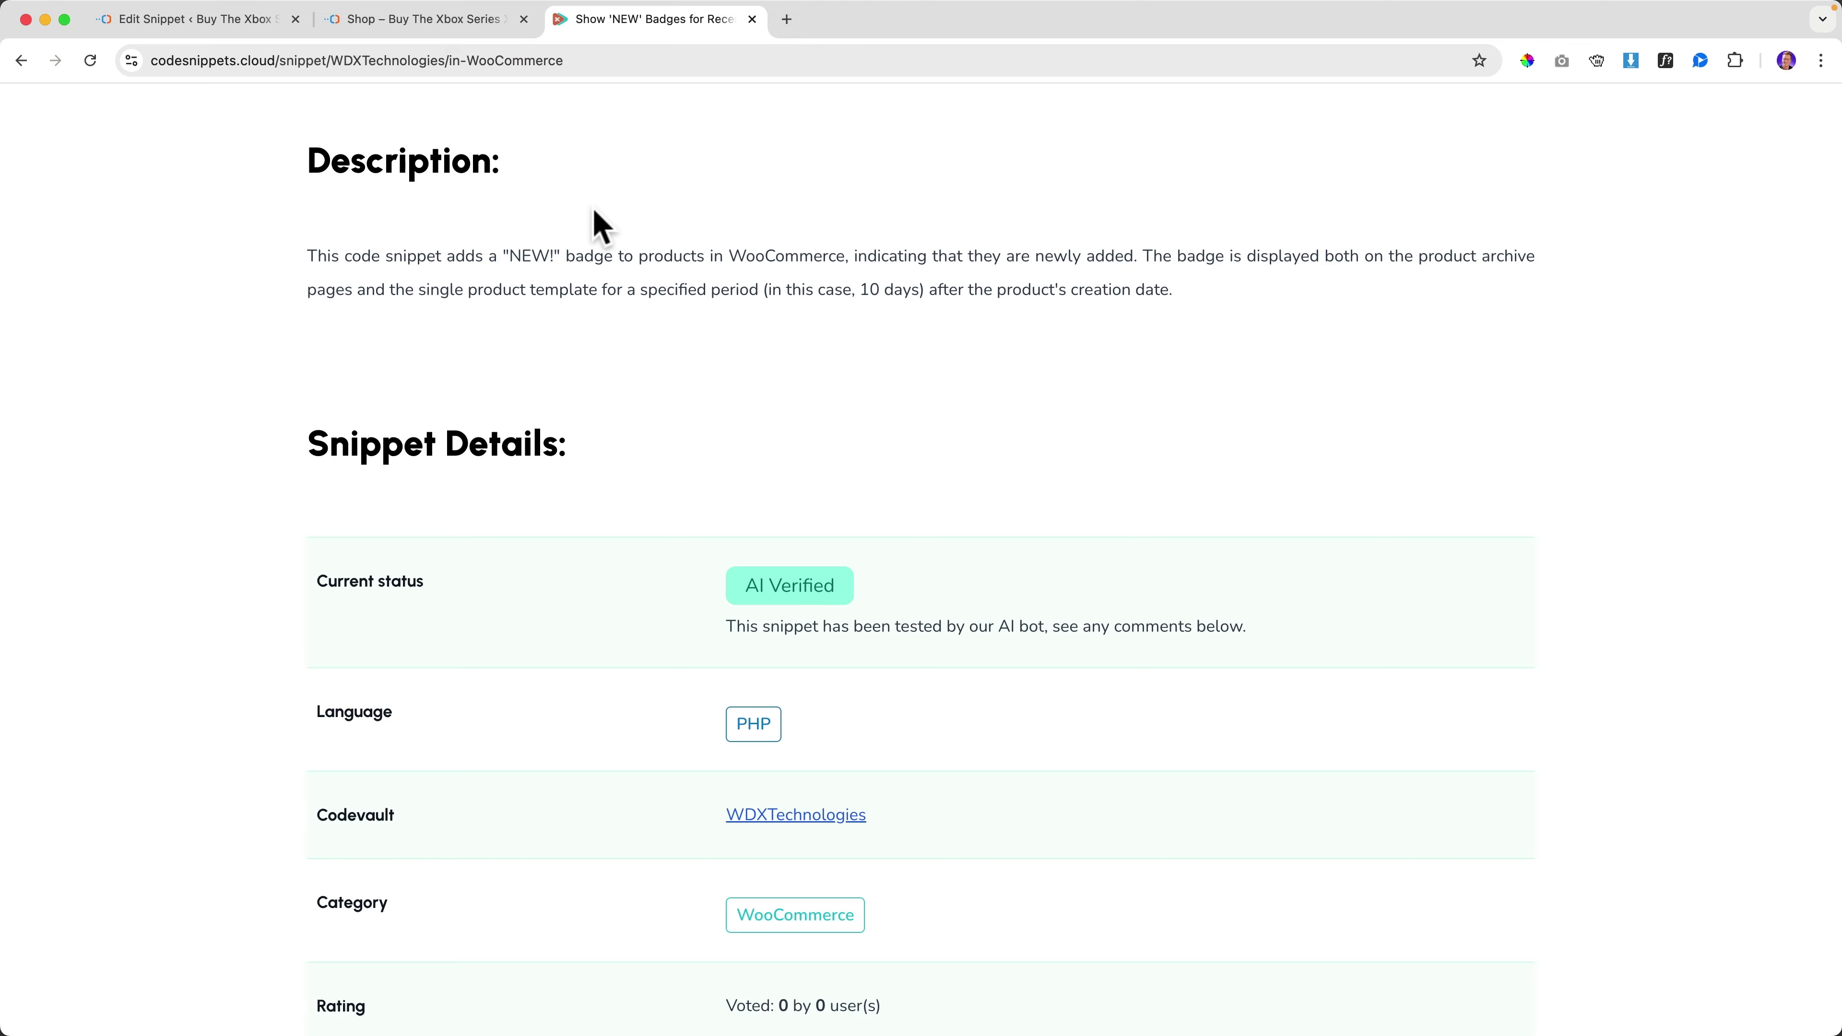
pyautogui.scroll(-20, 601, 225)
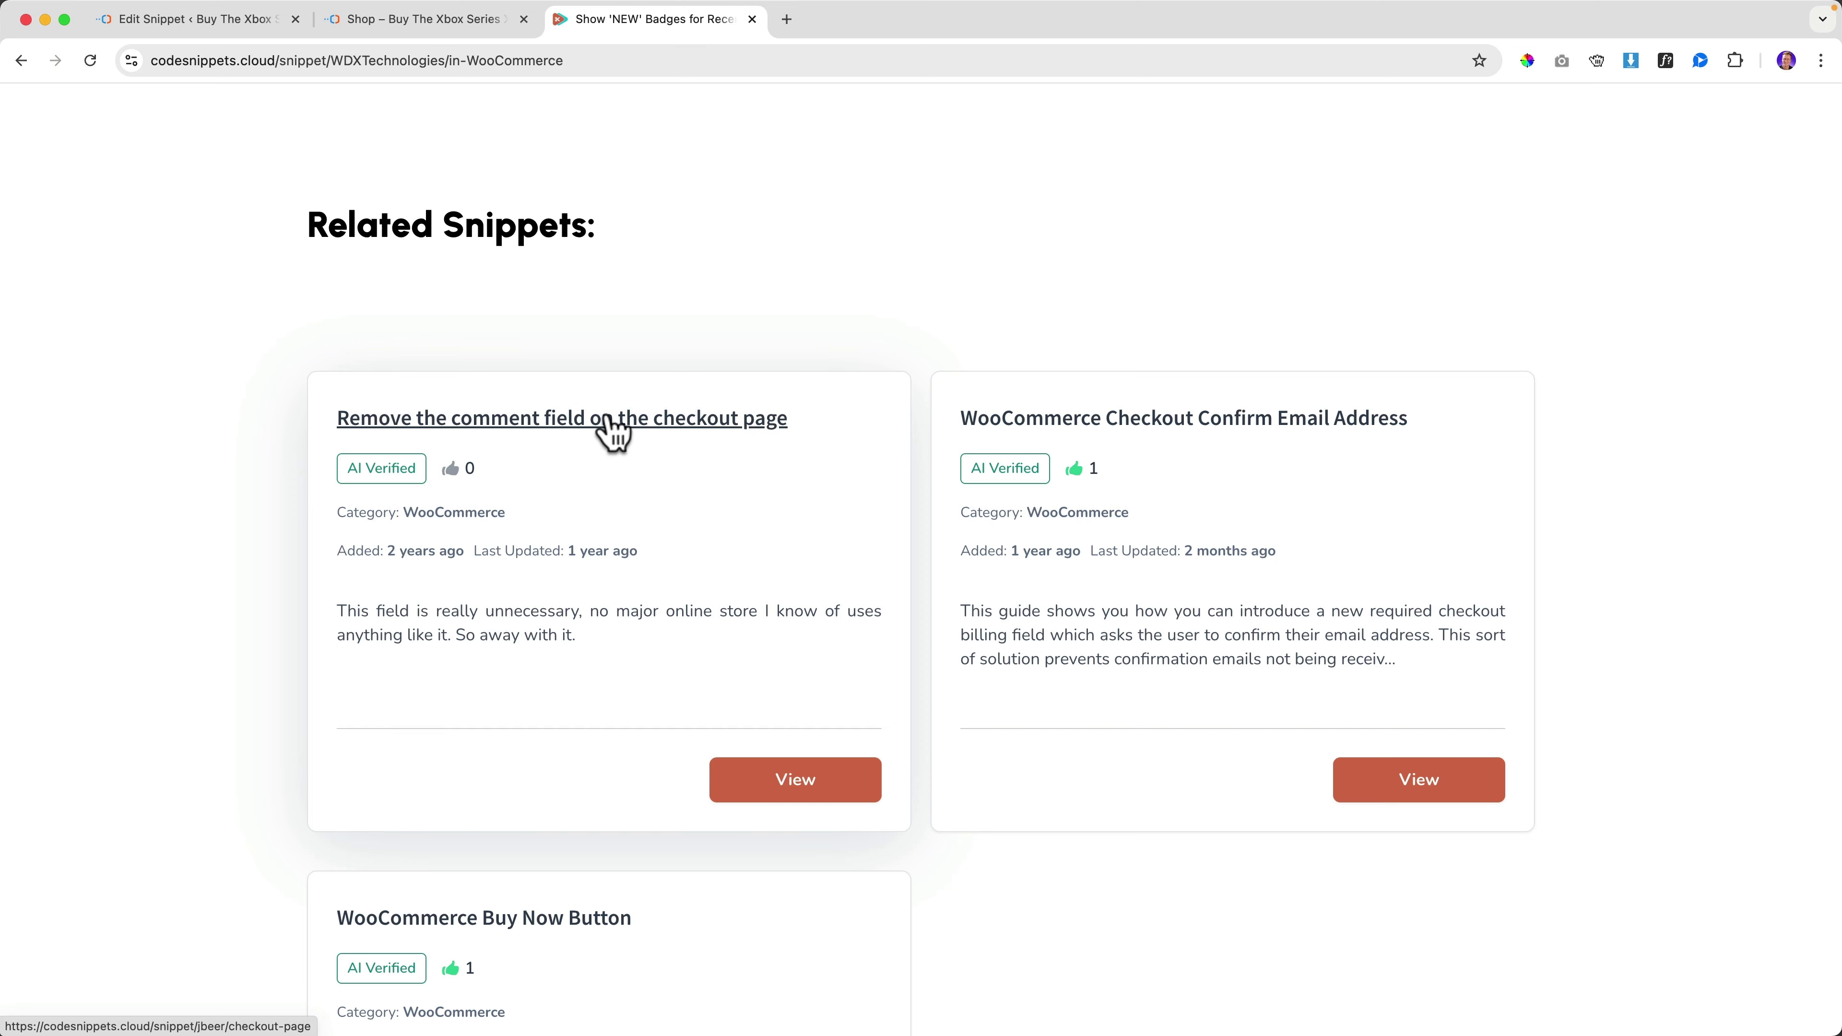
pyautogui.click(451, 21)
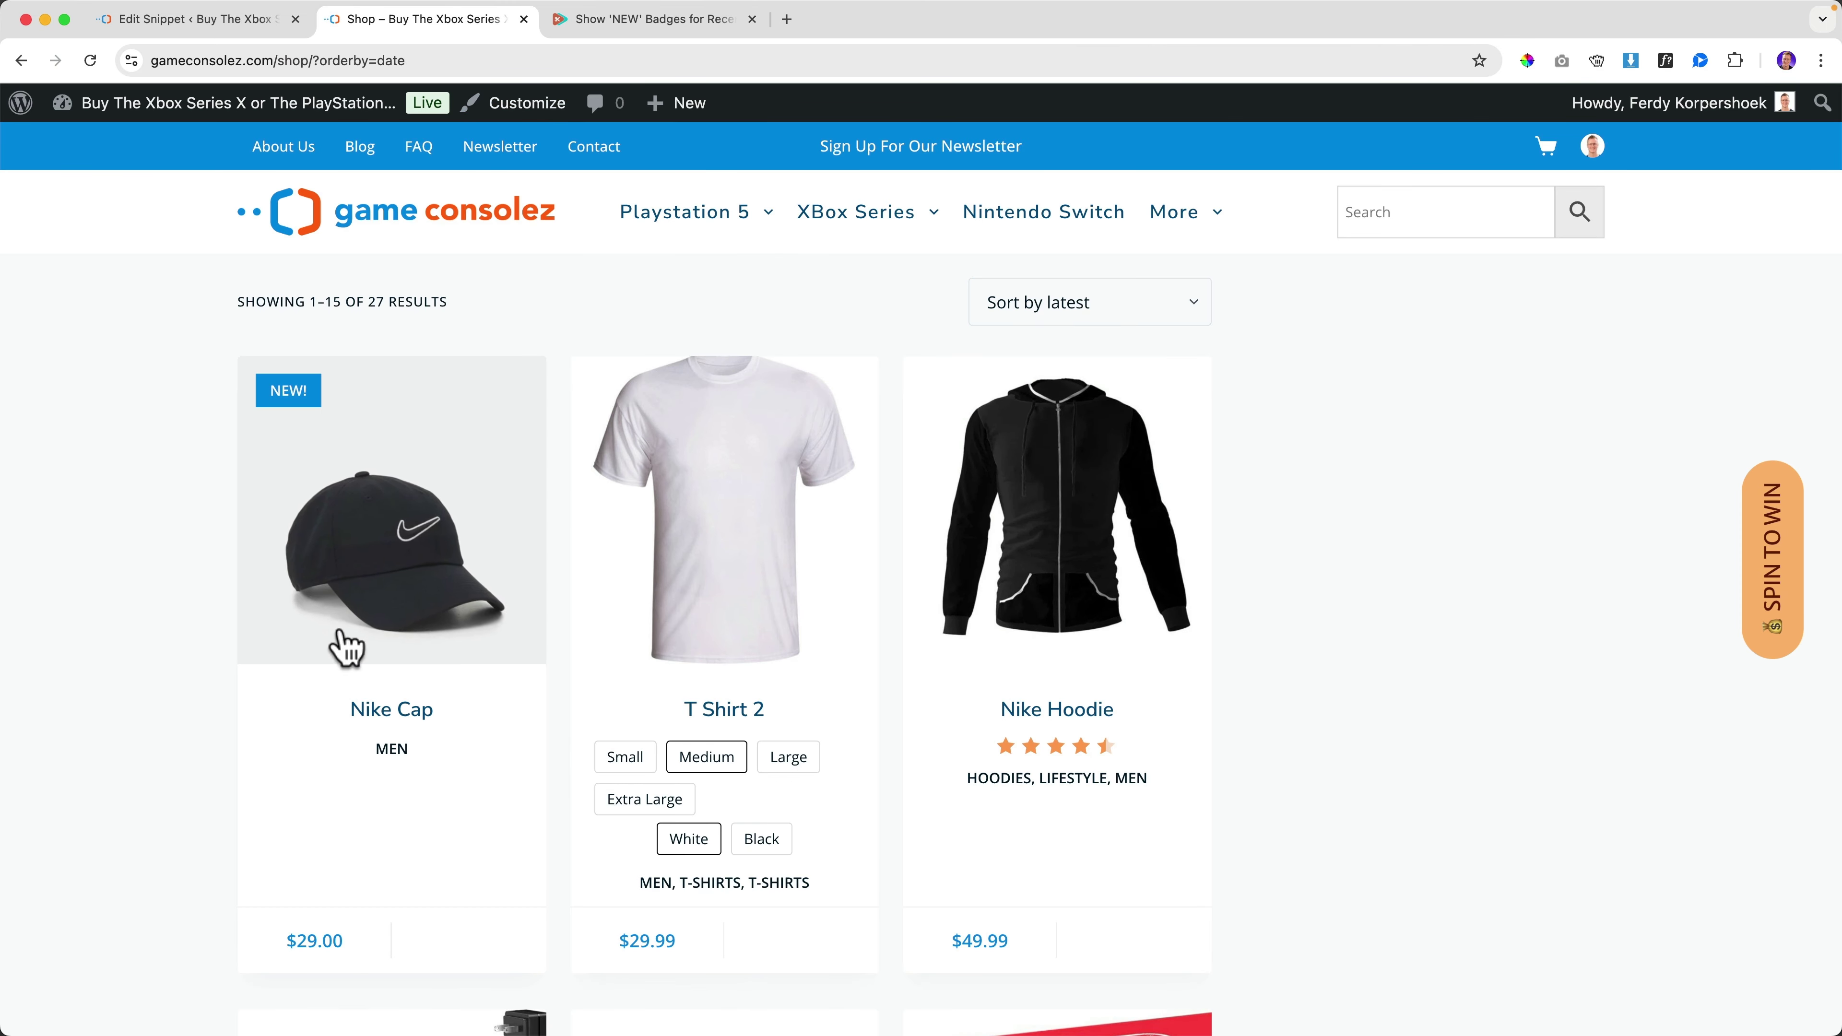
# Step: Add one Nike Cap to the cart and proceed from the cart to the store's checkout page
pyautogui.click(460, 625)
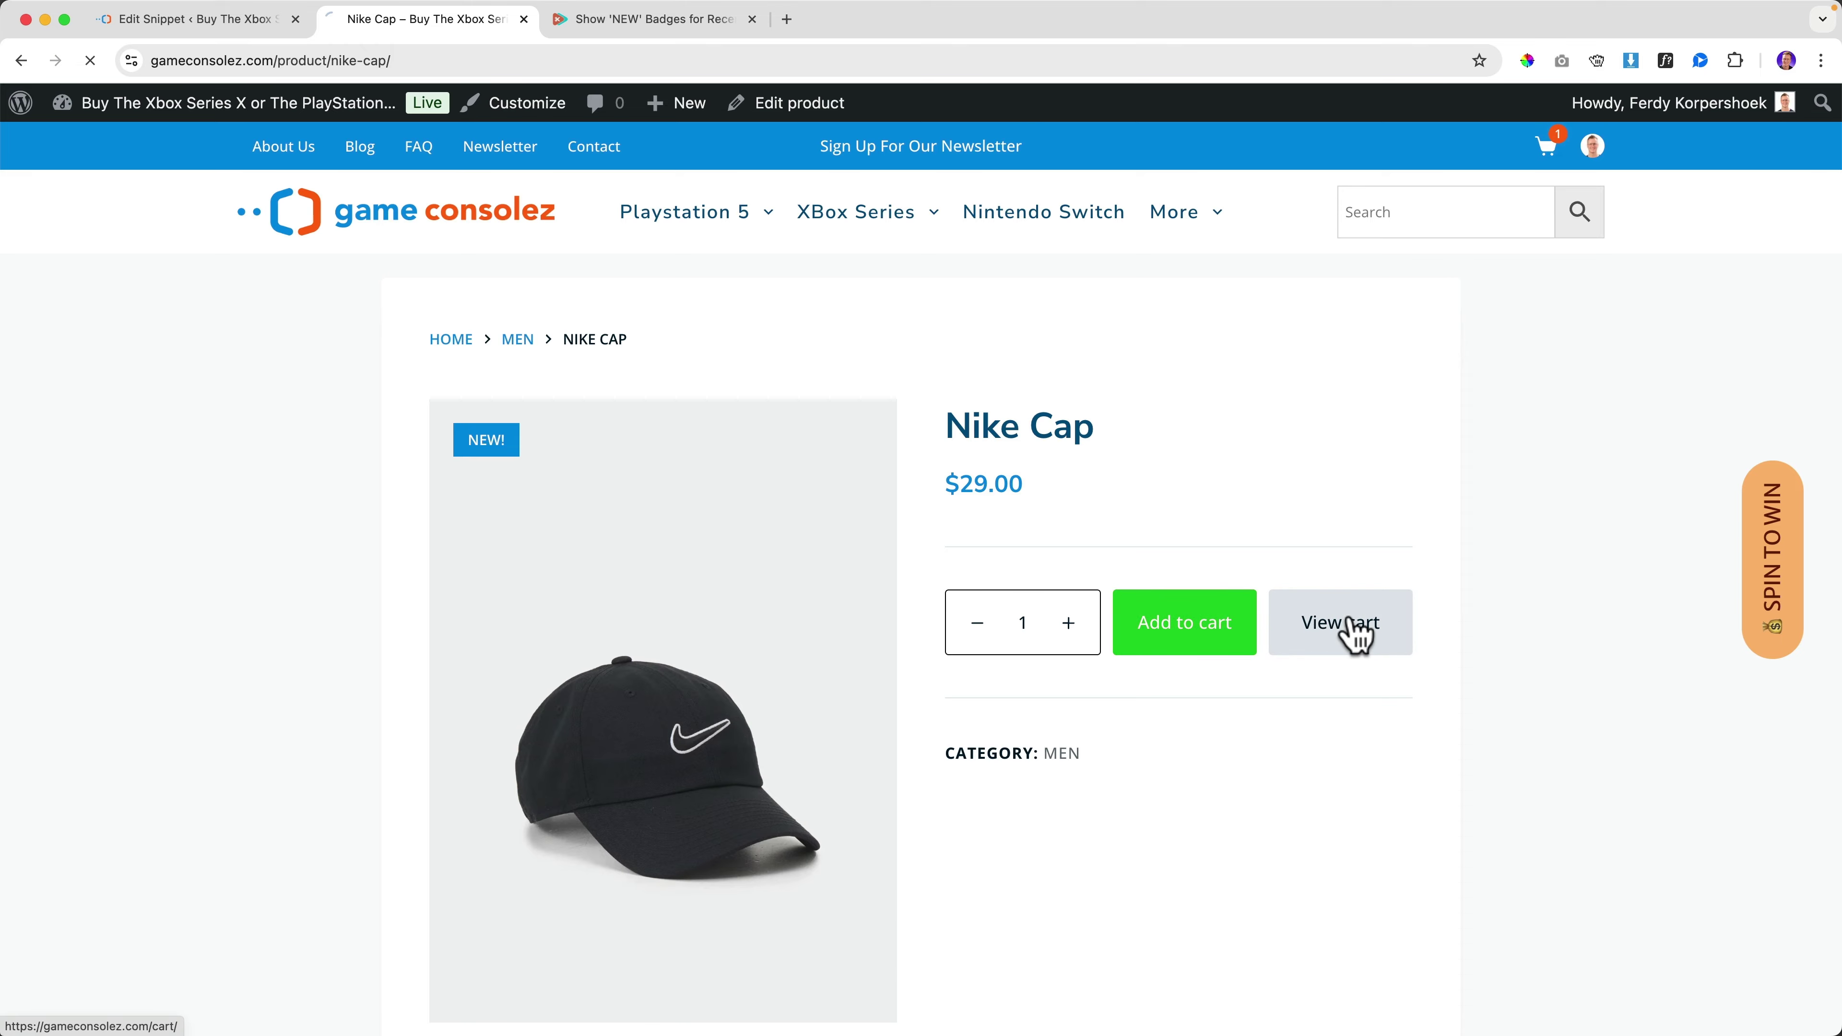
pyautogui.click(1345, 630)
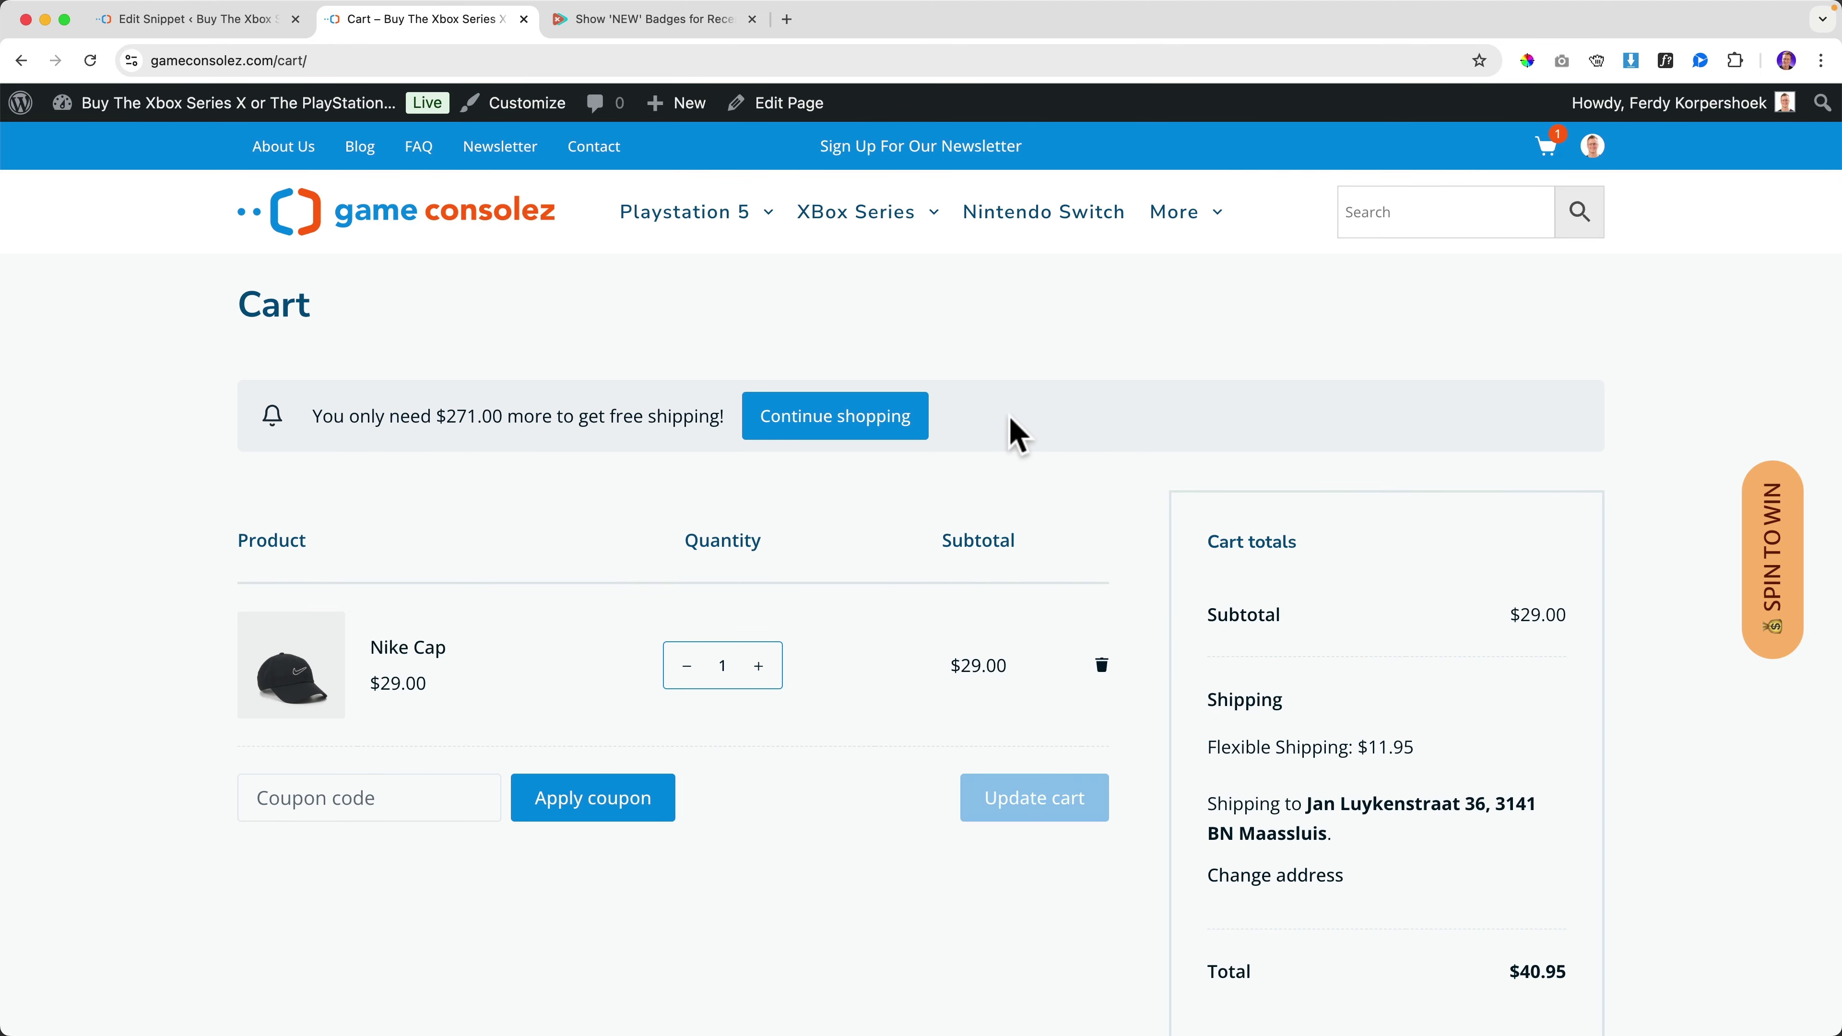
pyautogui.scroll(-4, 1008, 428)
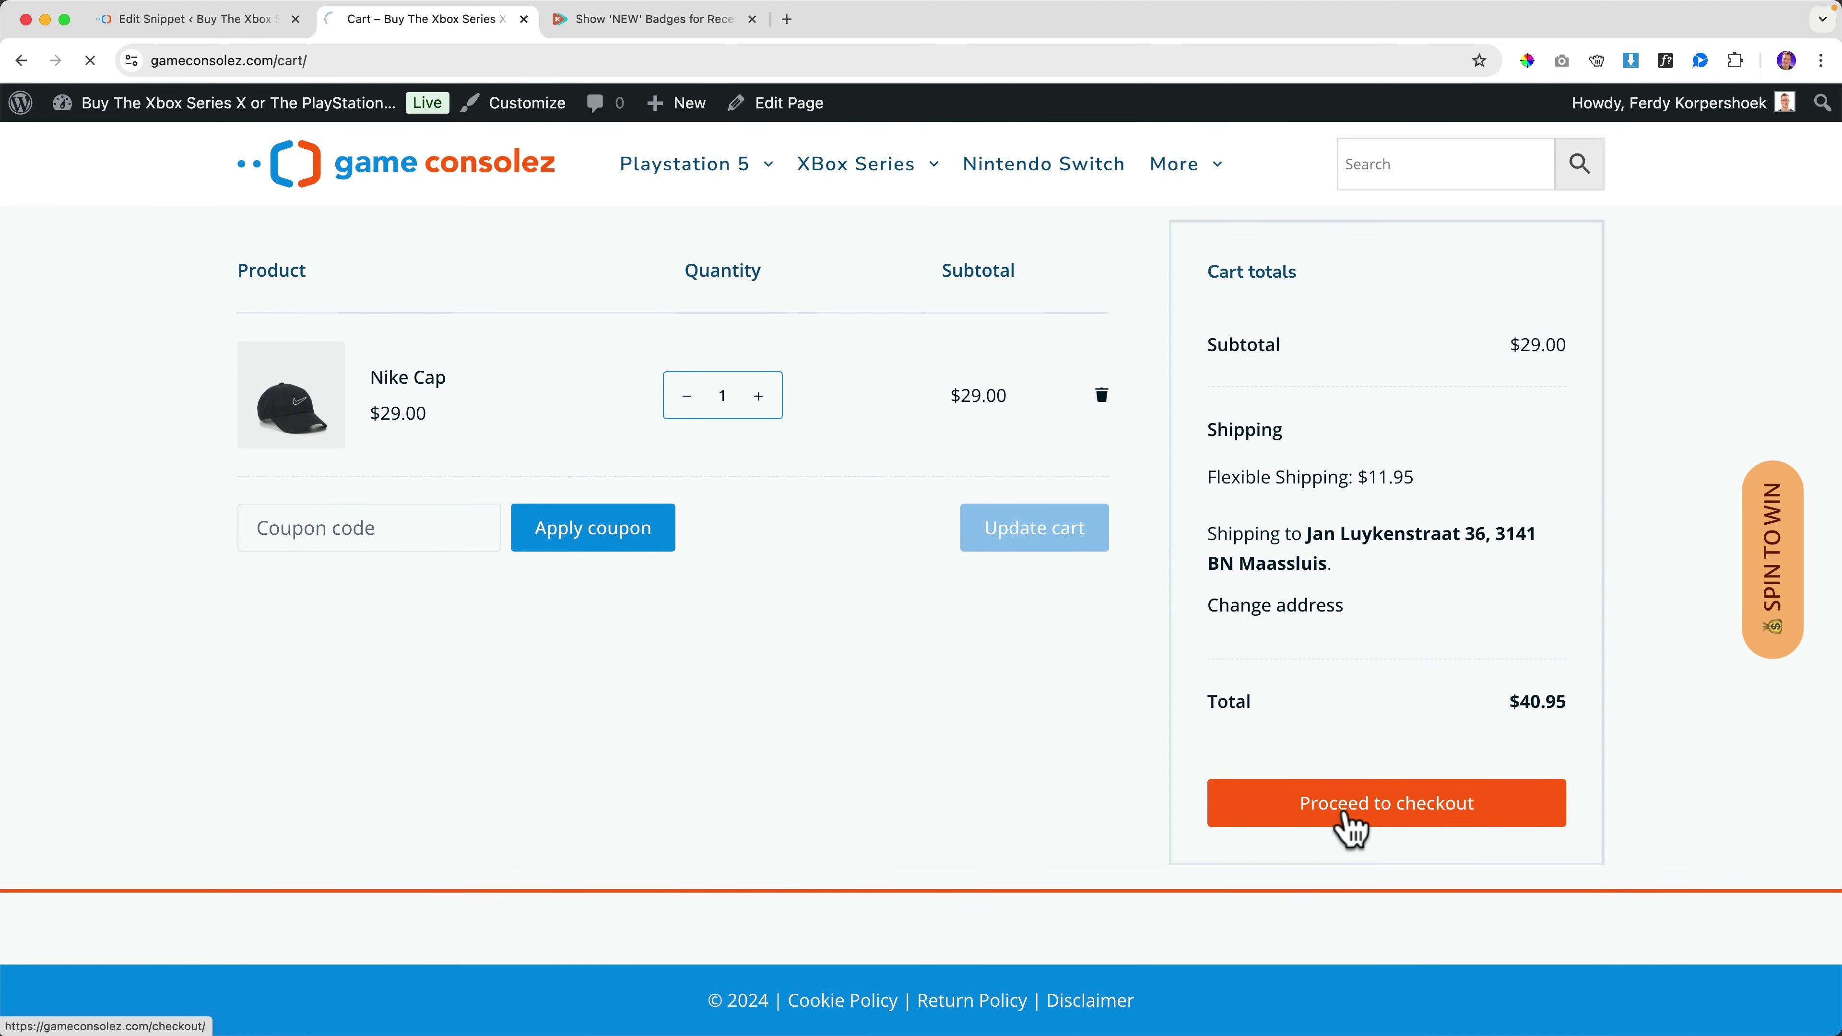
pyautogui.scroll(-10, 904, 658)
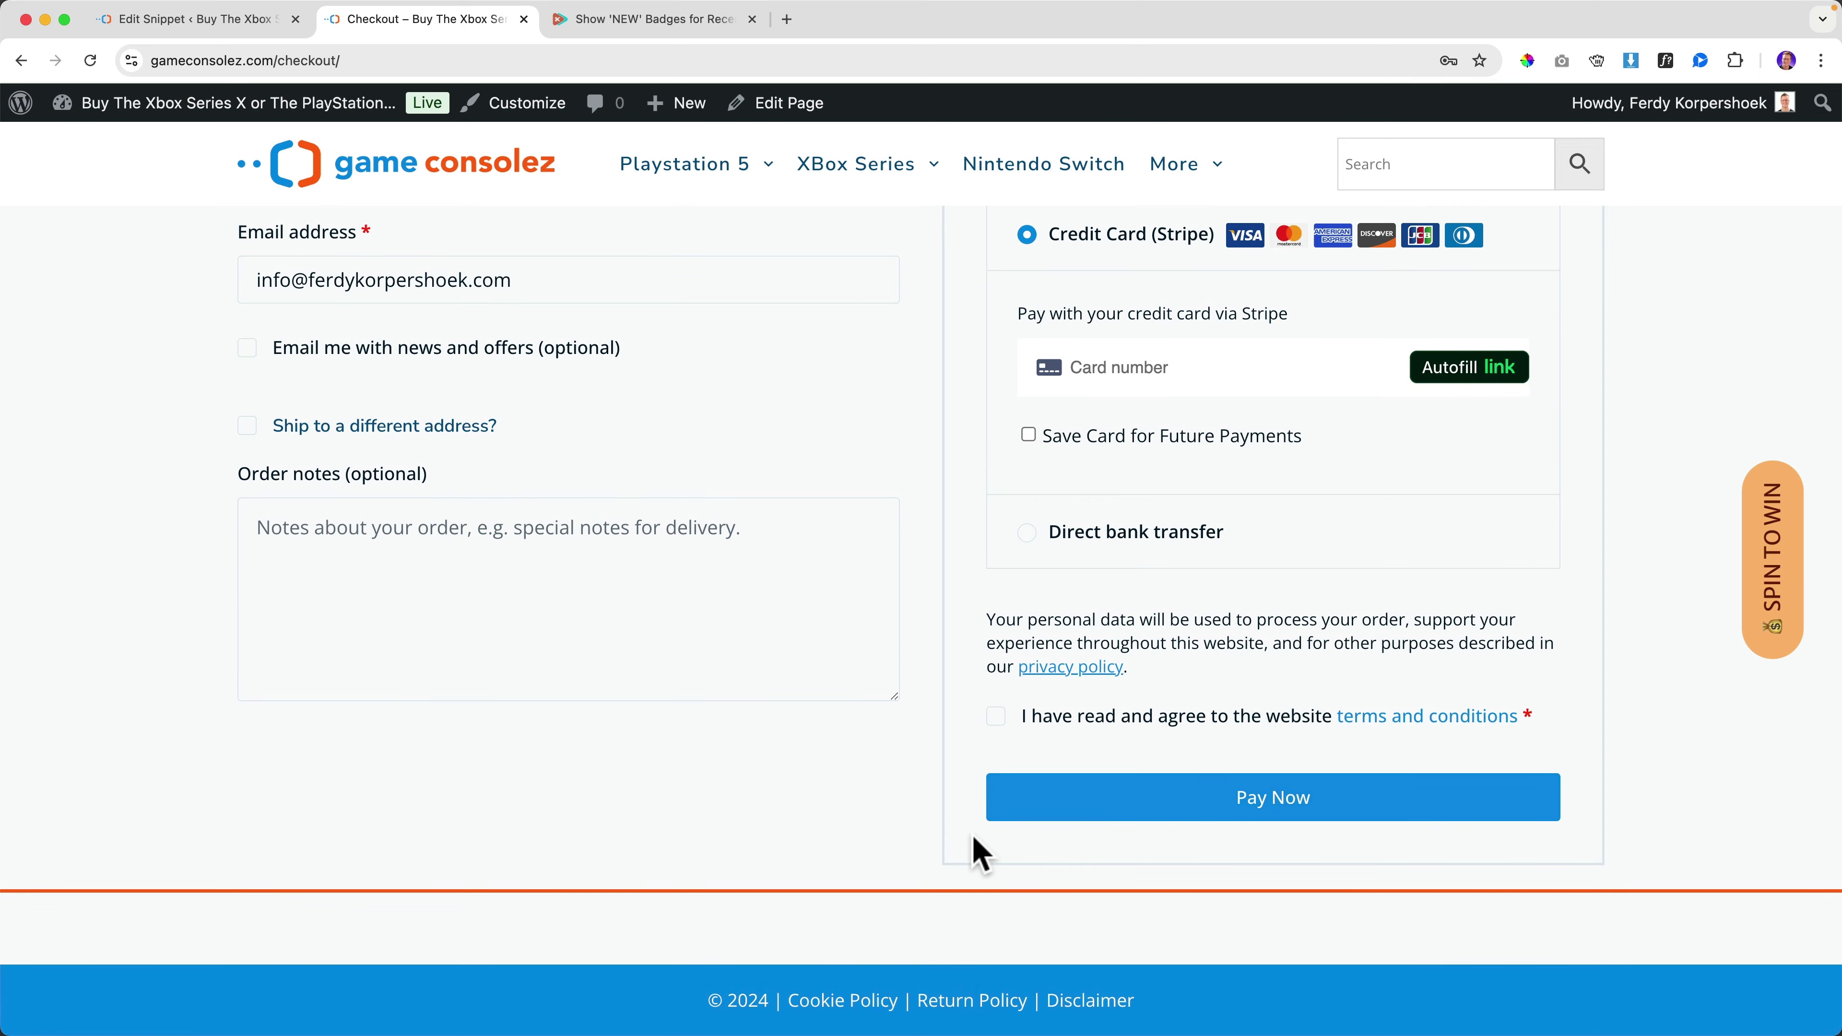
# Step: Compare the related "Remove the comment field on the checkout page" snippet with the checkout's order notes and billing fields
pyautogui.click(168, 20)
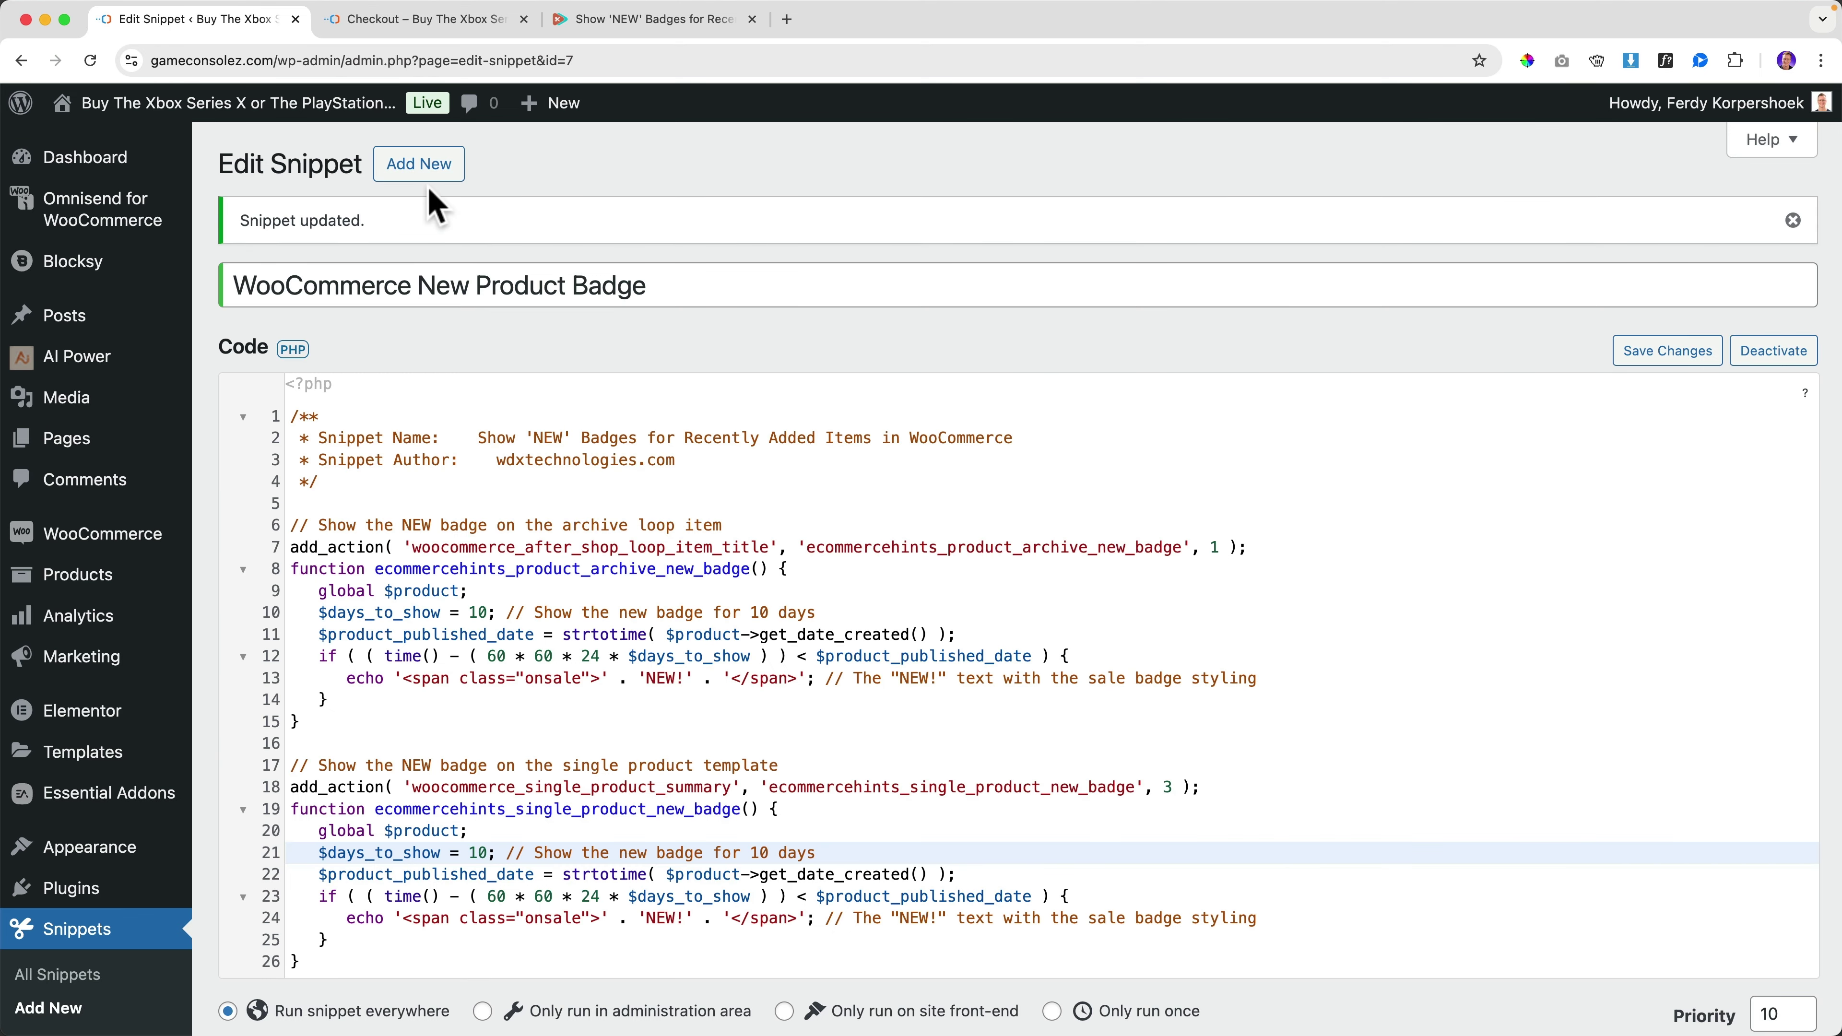
pyautogui.click(602, 19)
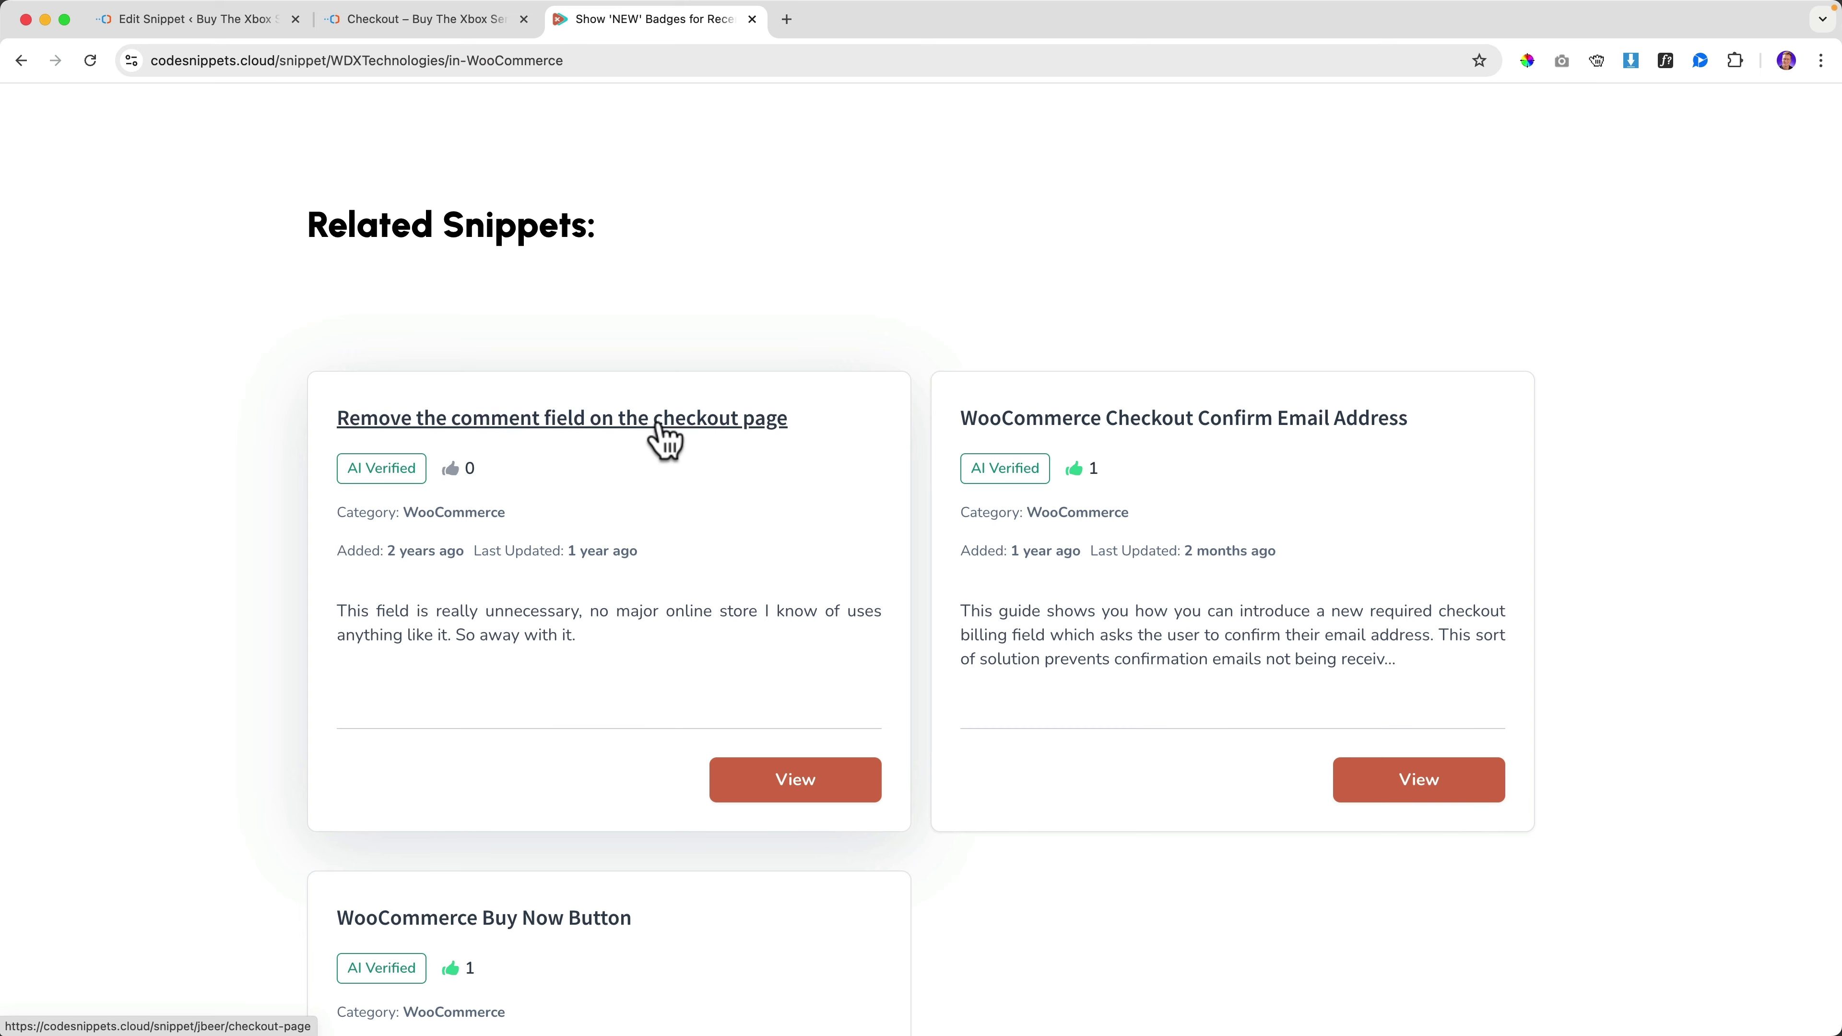
pyautogui.click(409, 20)
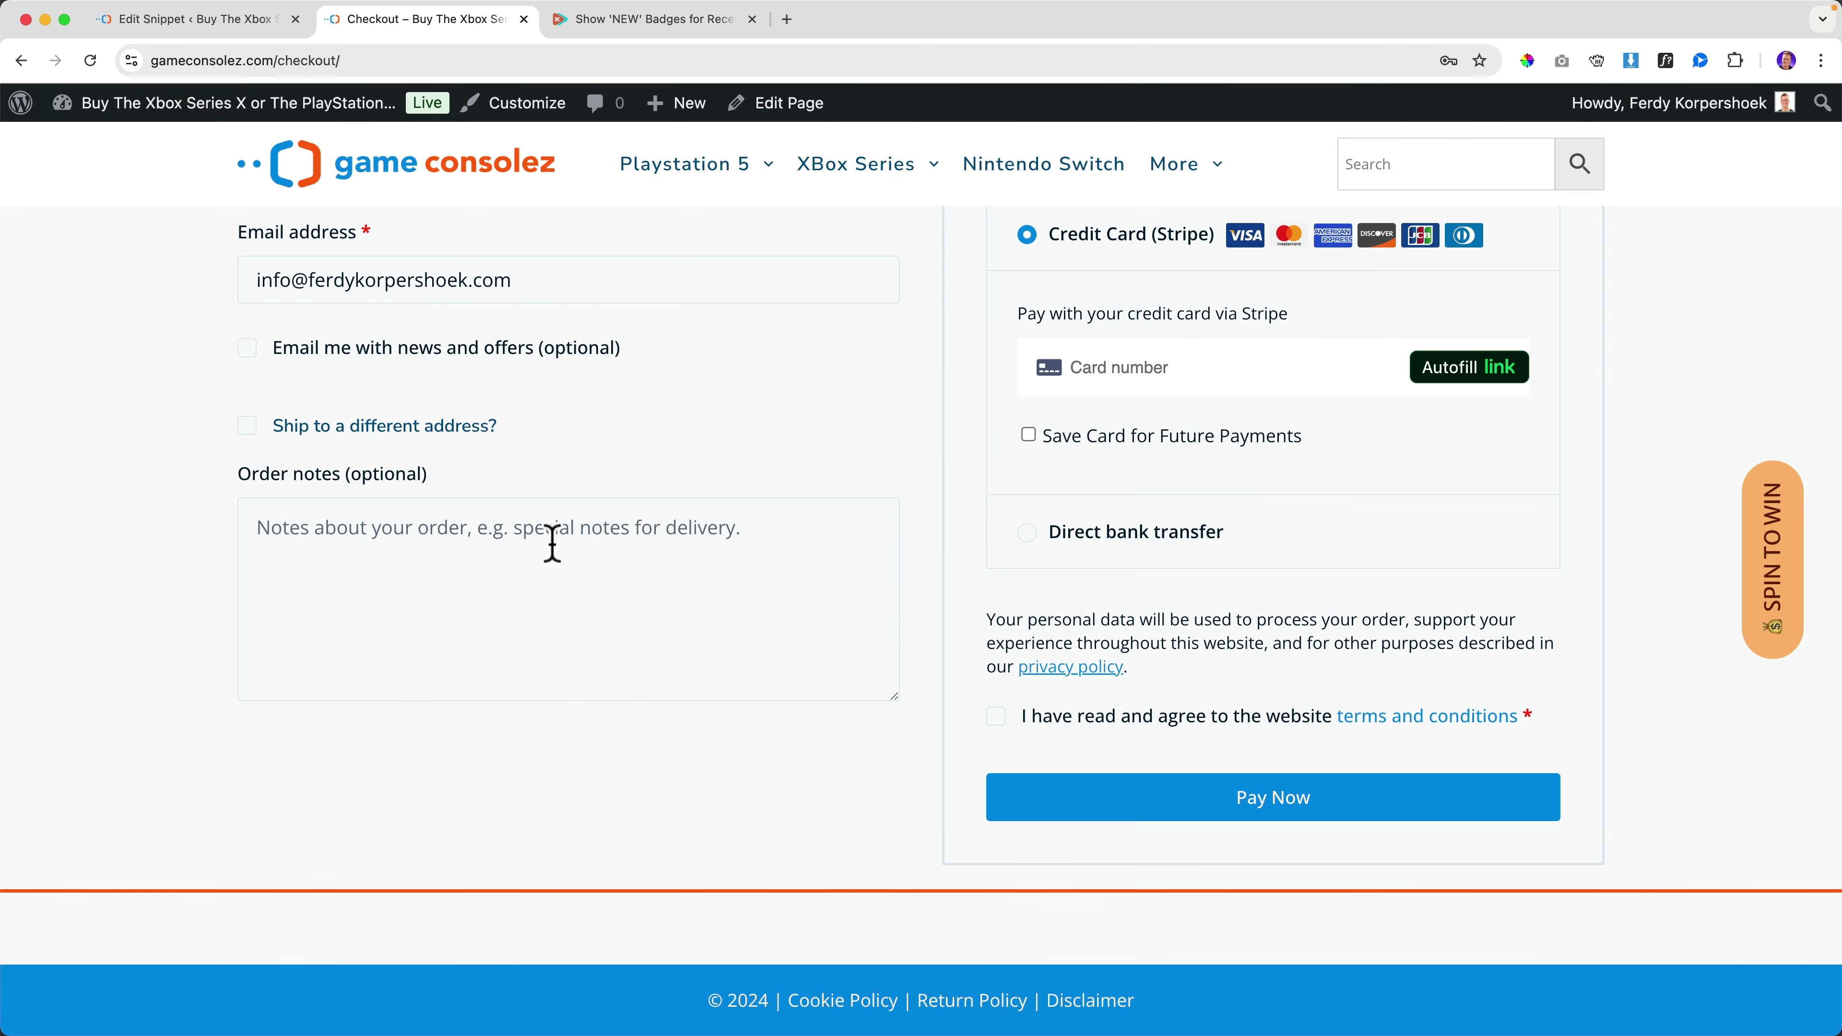
pyautogui.scroll(1, 450, 566)
pyautogui.click(309, 566)
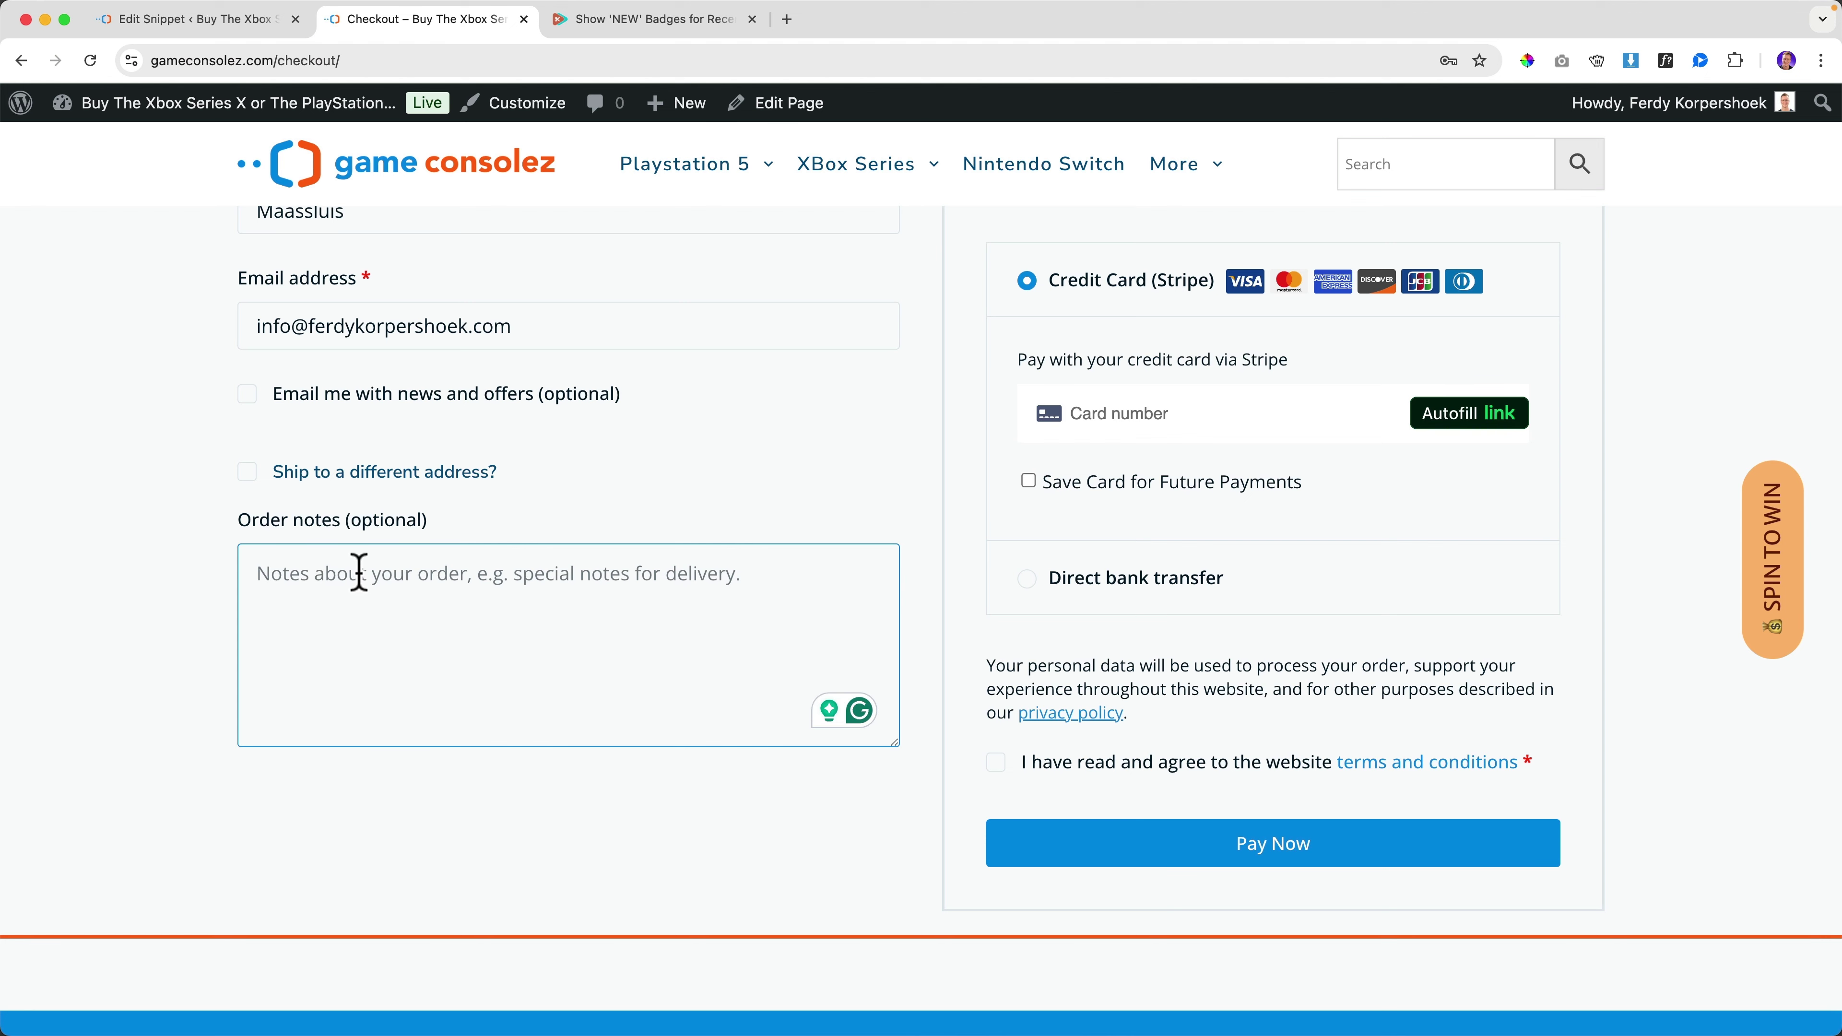
pyautogui.scroll(3, 398, 571)
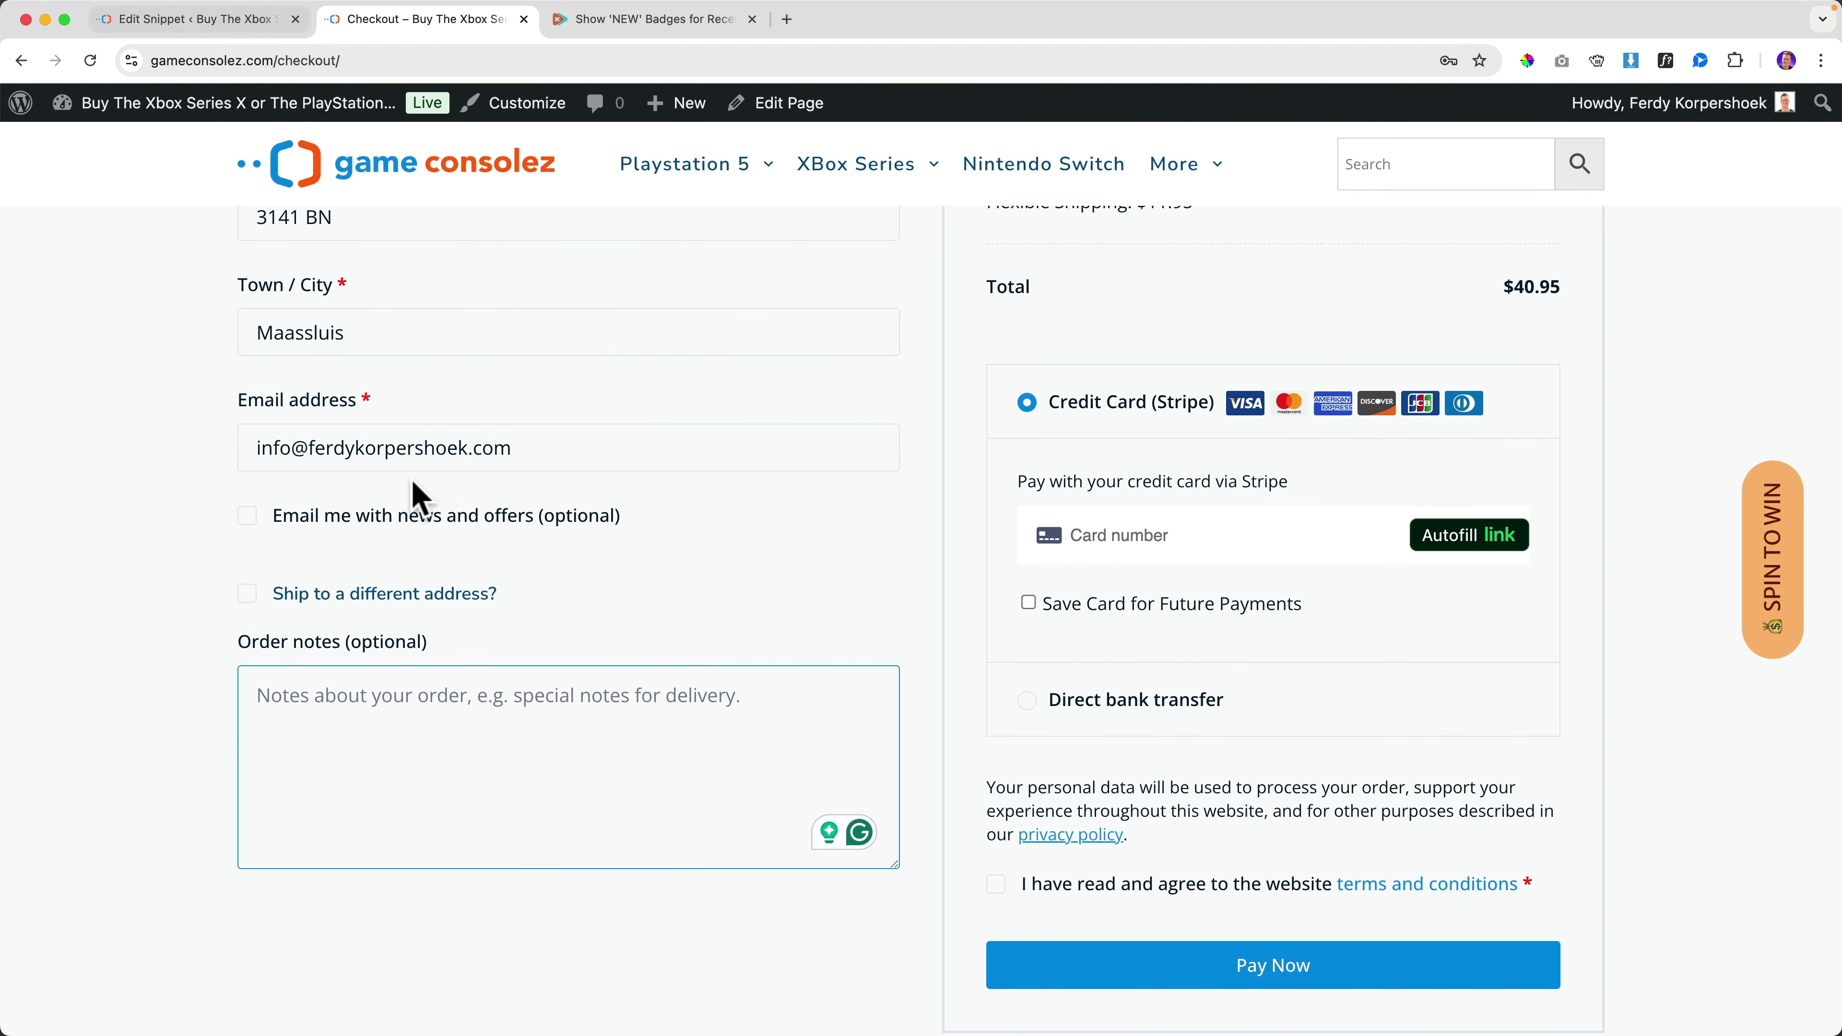
pyautogui.scroll(12, 413, 481)
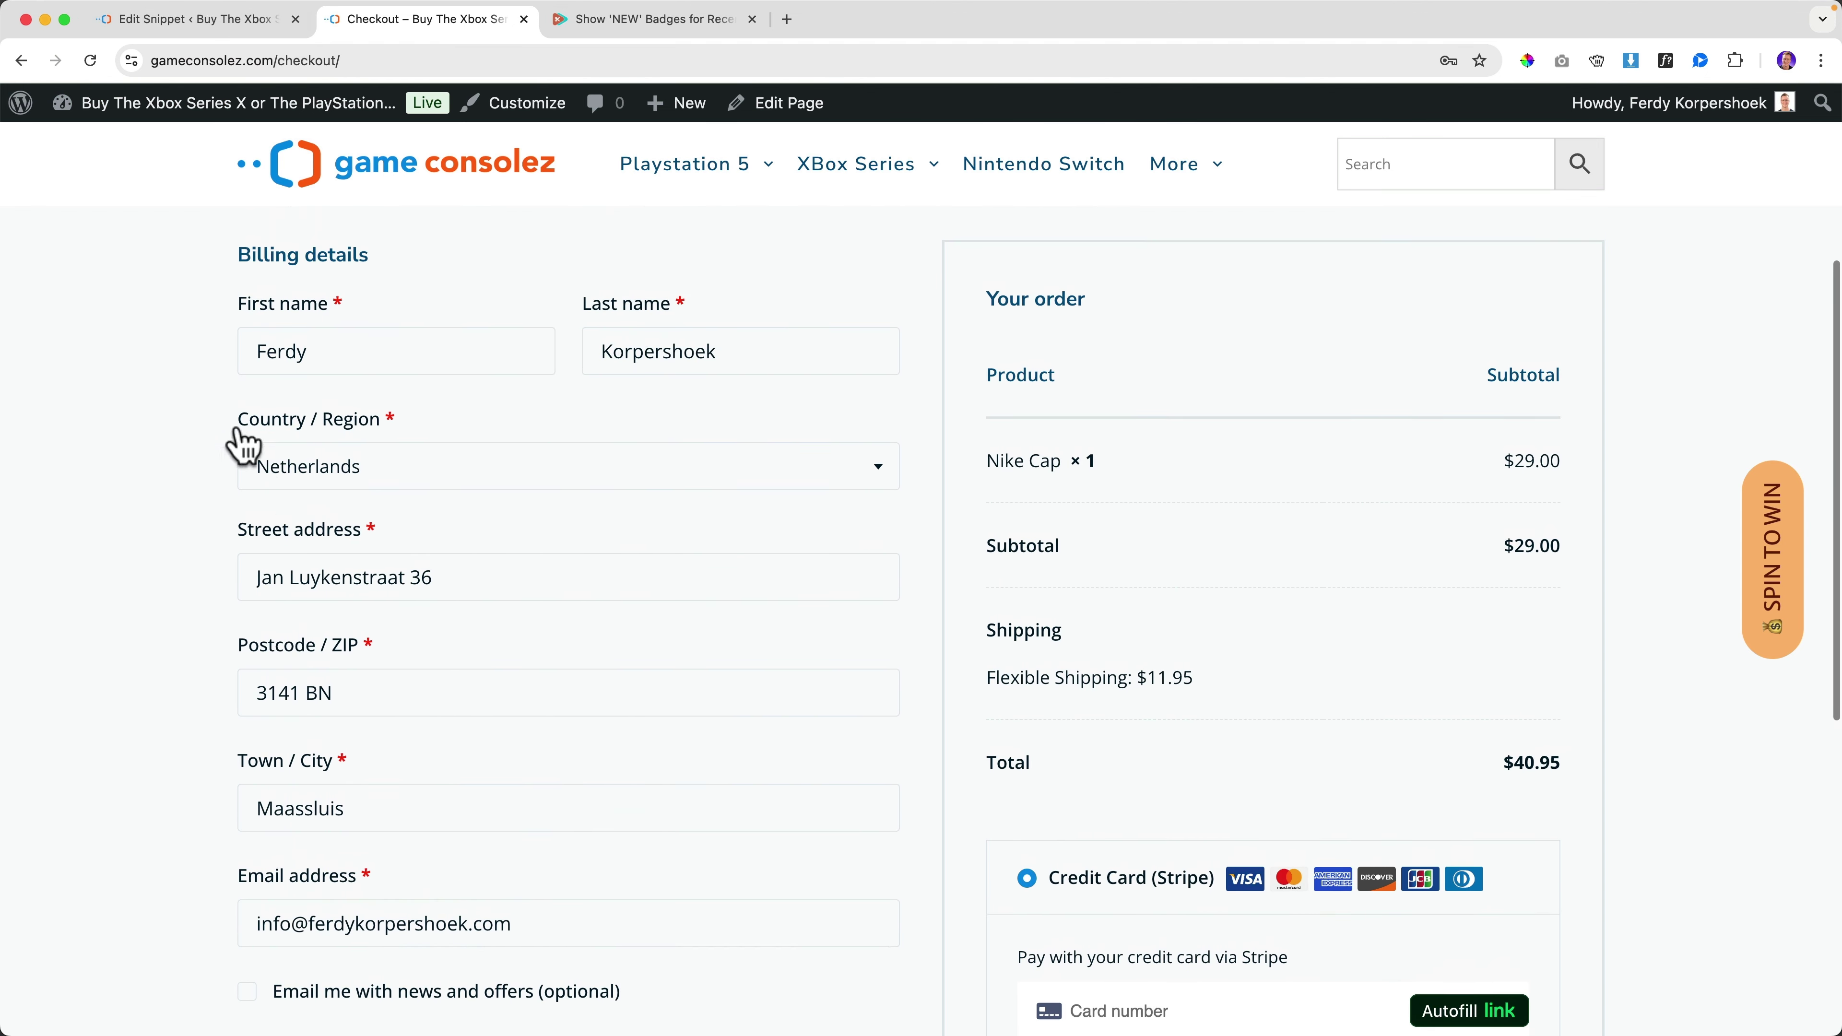
pyautogui.scroll(-7, 473, 793)
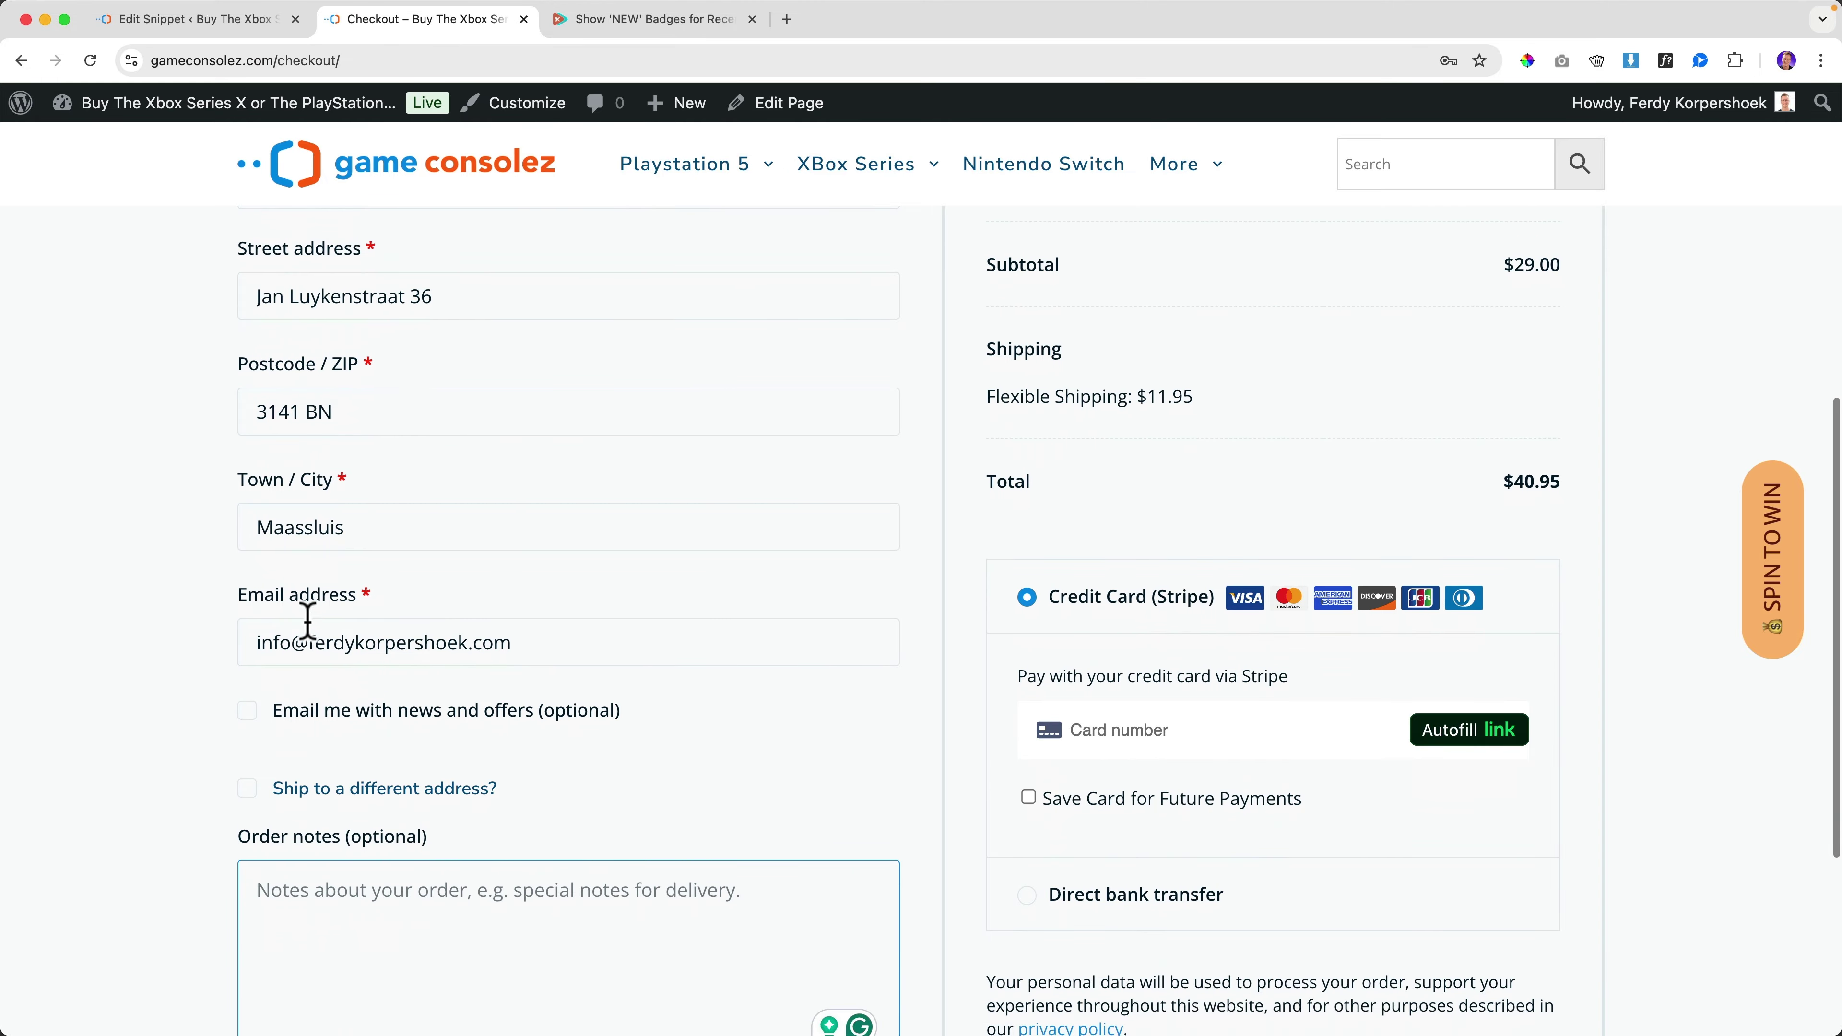
pyautogui.scroll(-5, 274, 715)
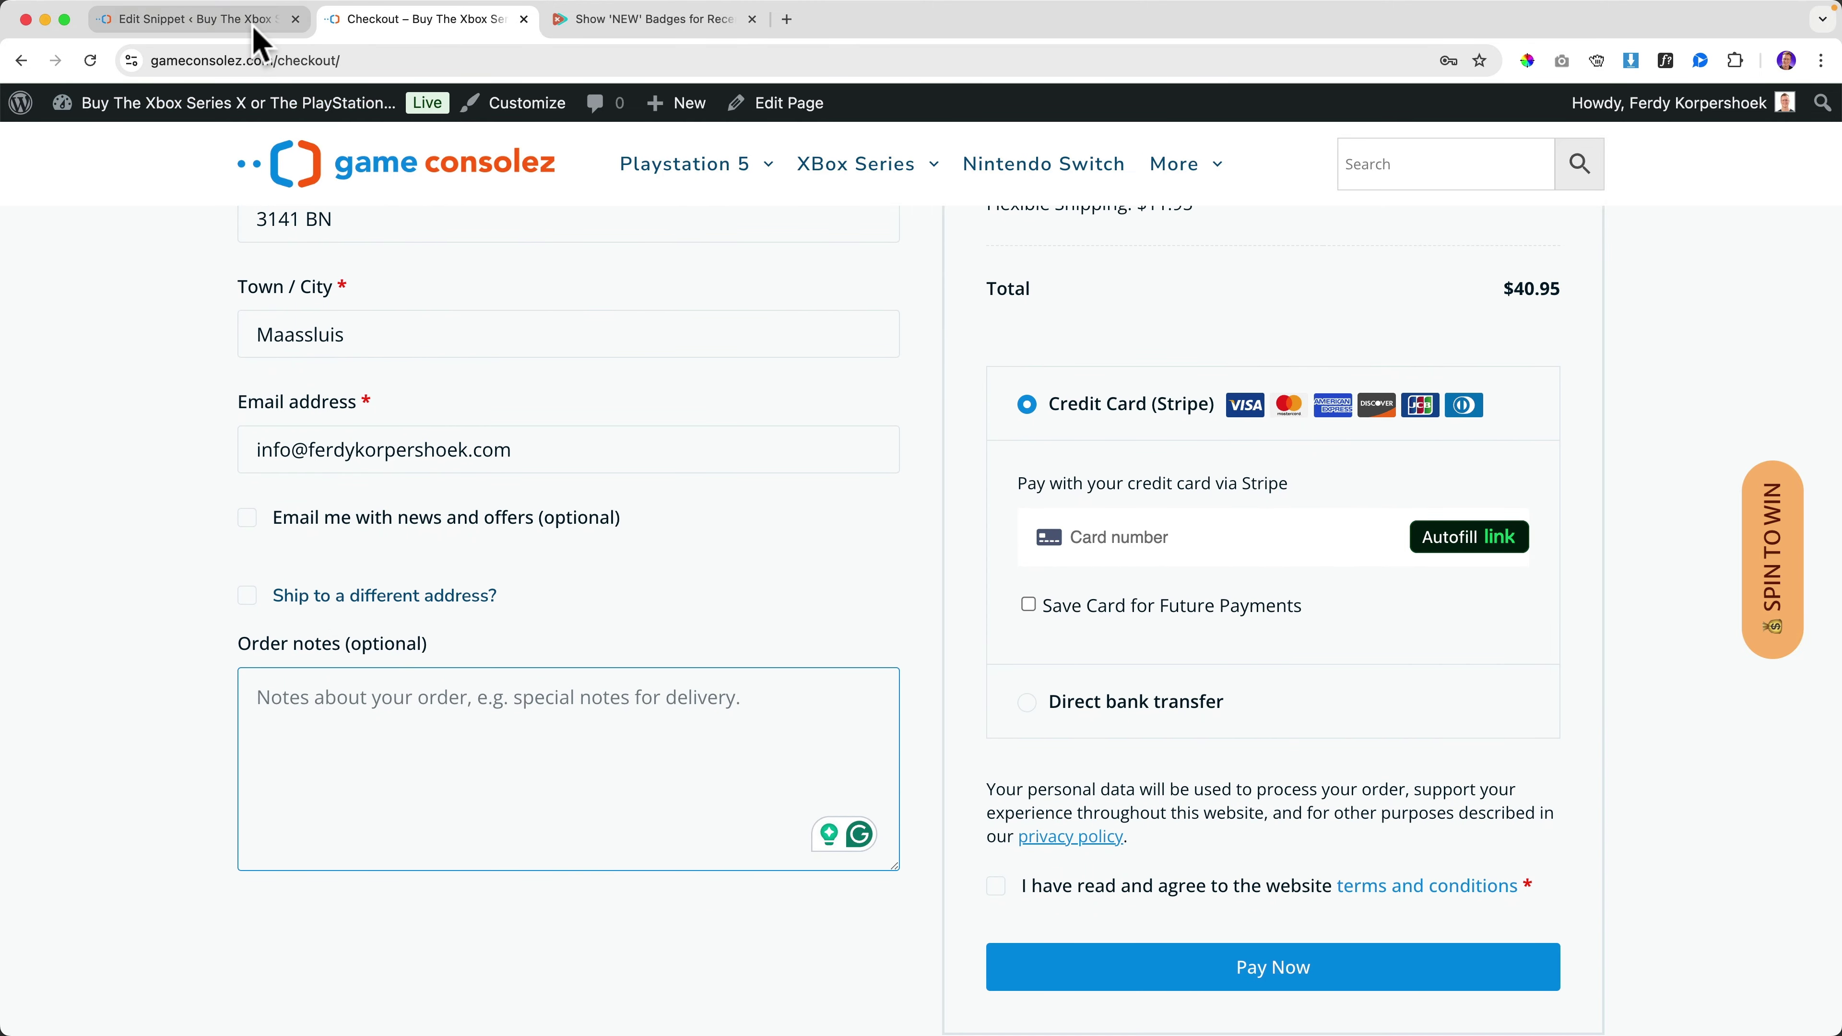
# Step: Look through the cloud page's related snippets and the other snippets in this codevault
pyautogui.click(608, 40)
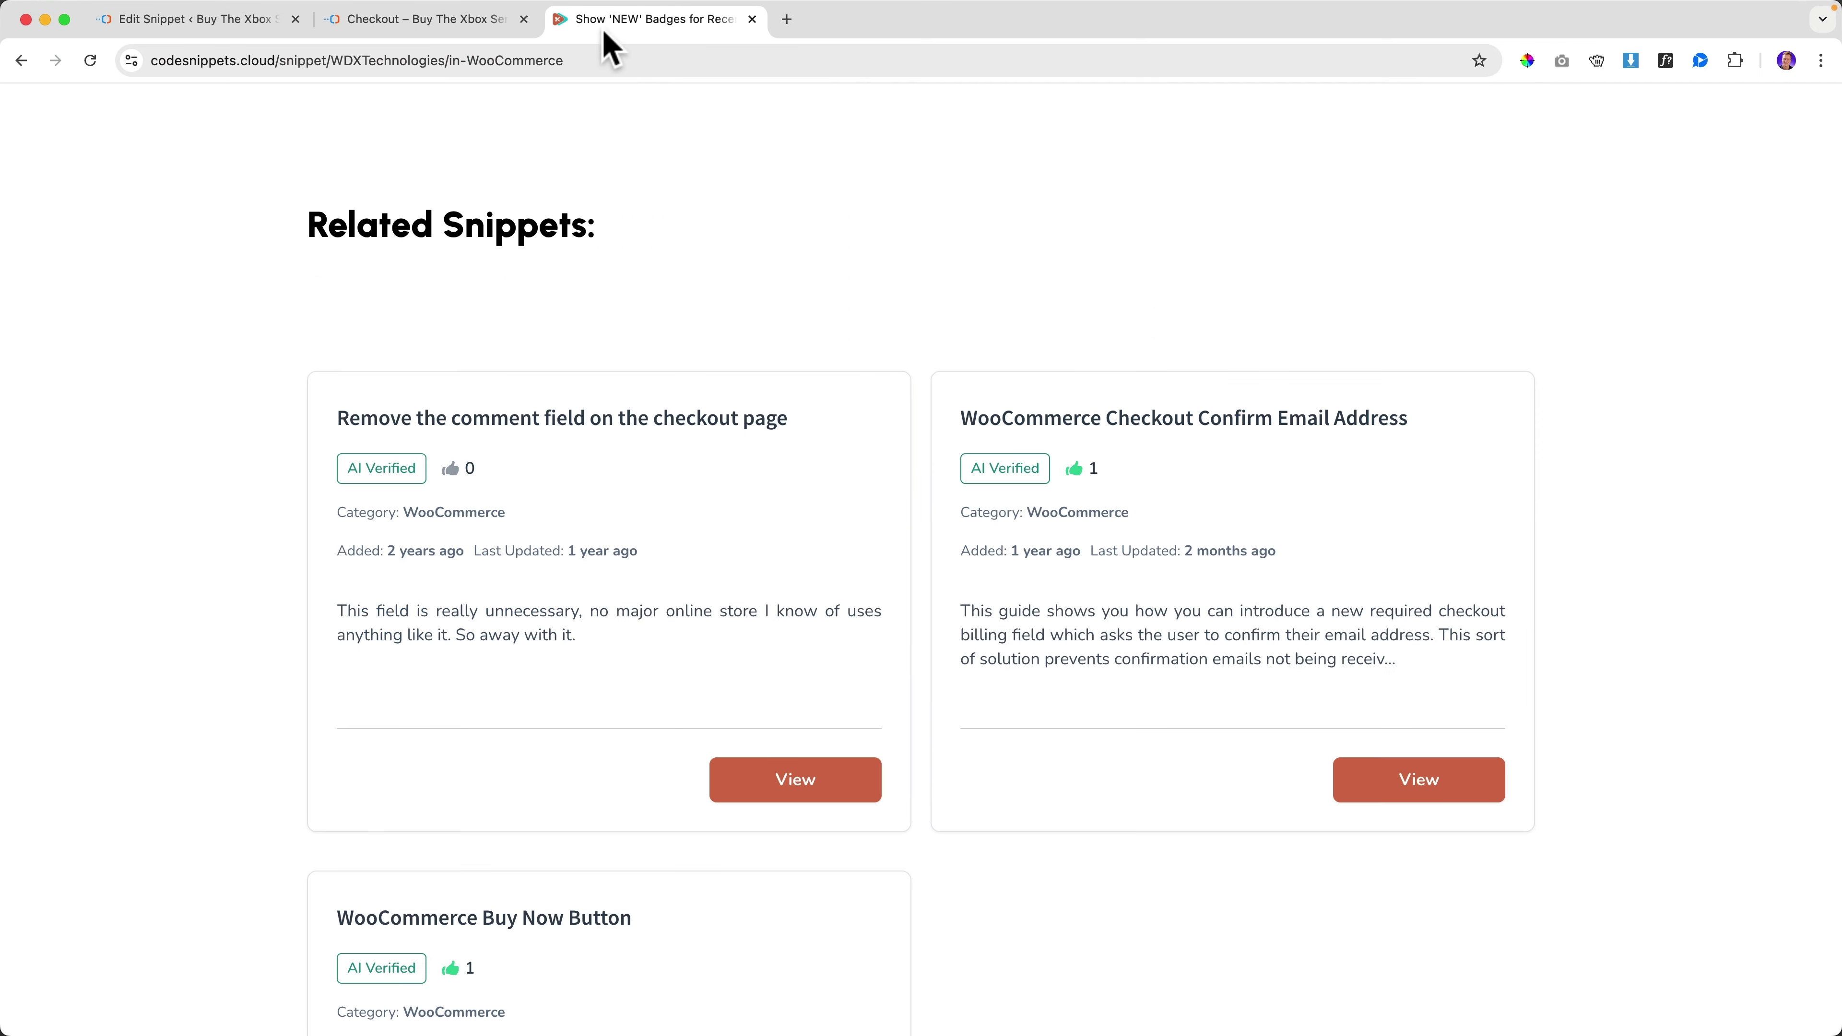
pyautogui.scroll(-3, 767, 475)
pyautogui.scroll(-3, 766, 475)
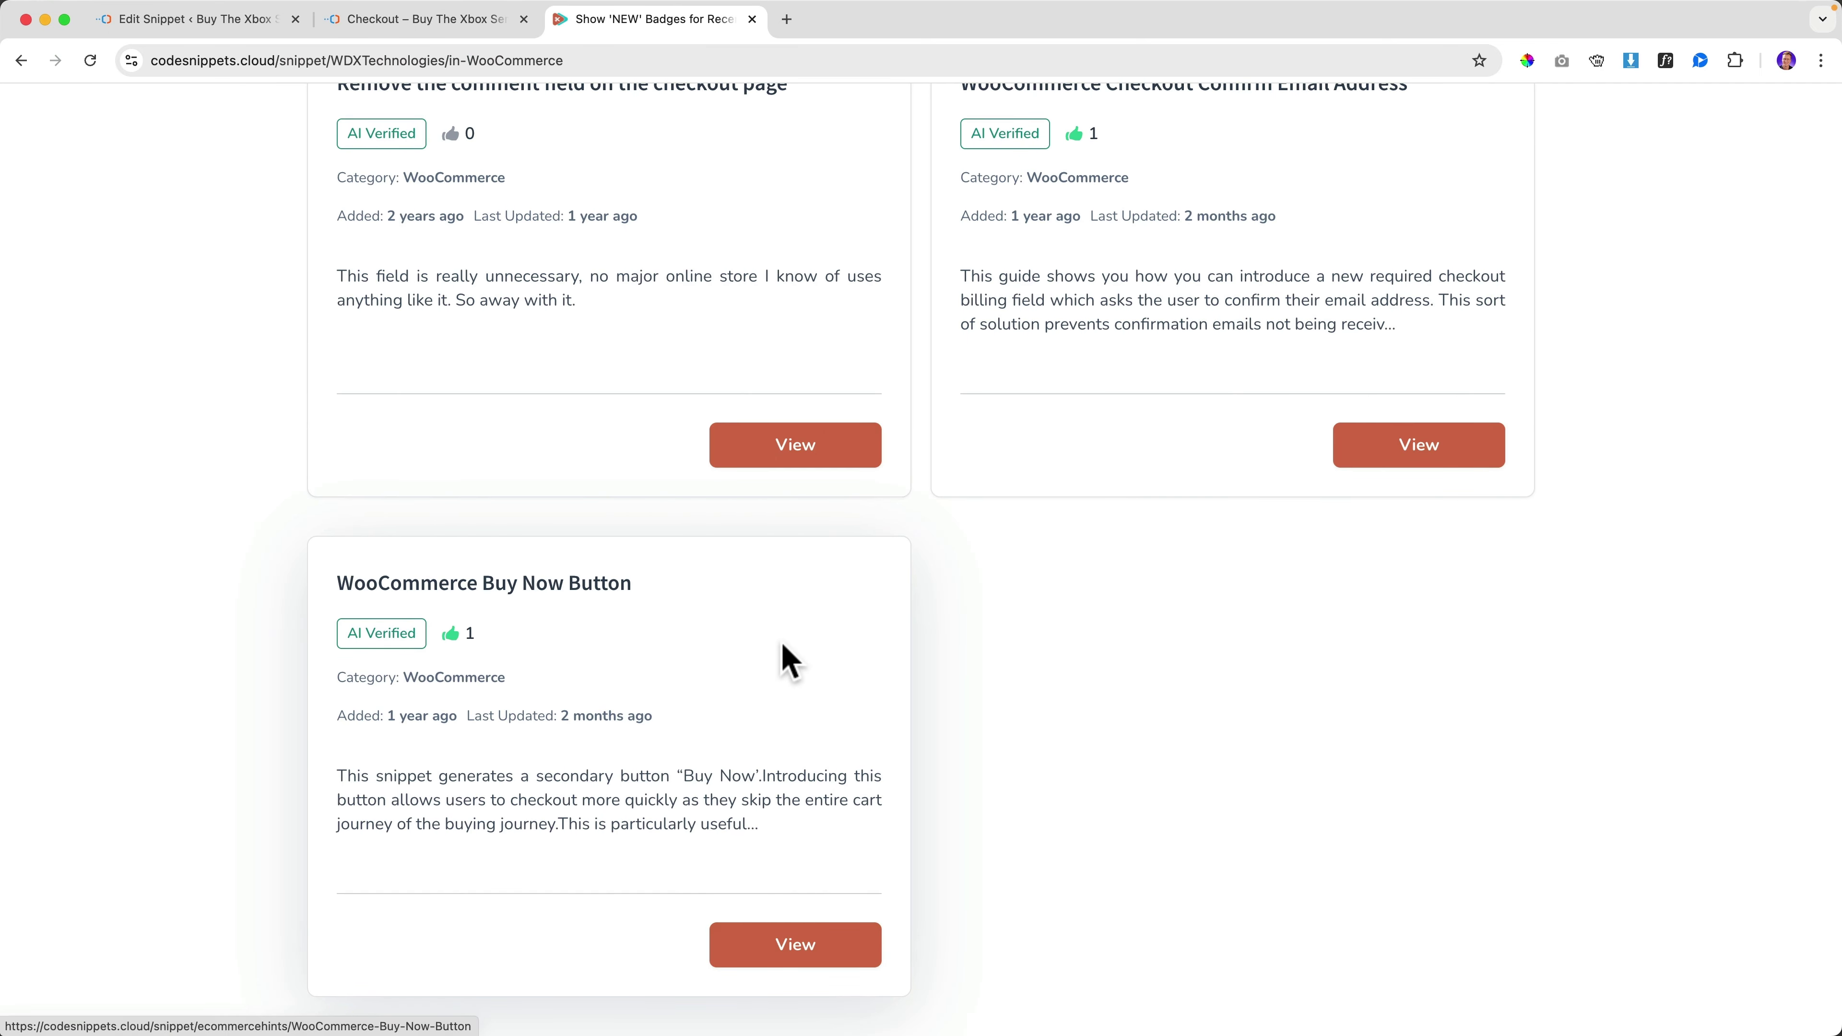
pyautogui.scroll(-7, 789, 660)
pyautogui.scroll(-4, 364, 275)
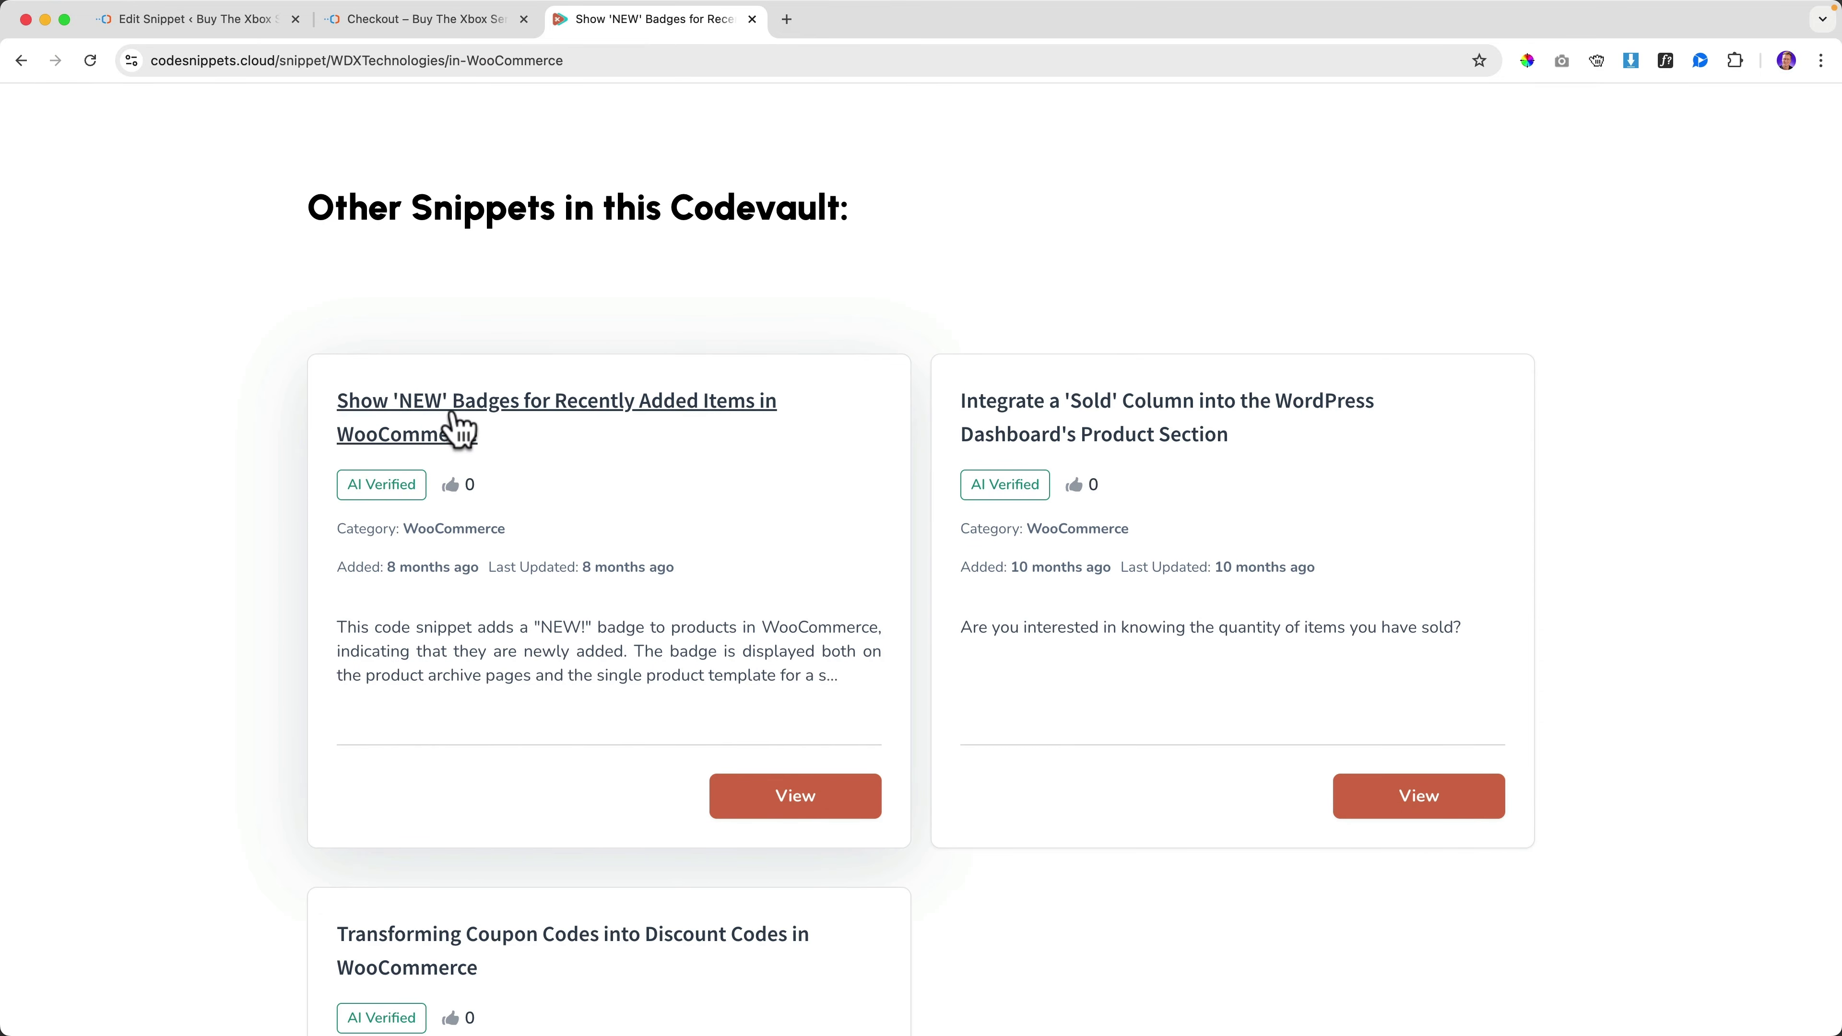
pyautogui.scroll(-5, 1061, 465)
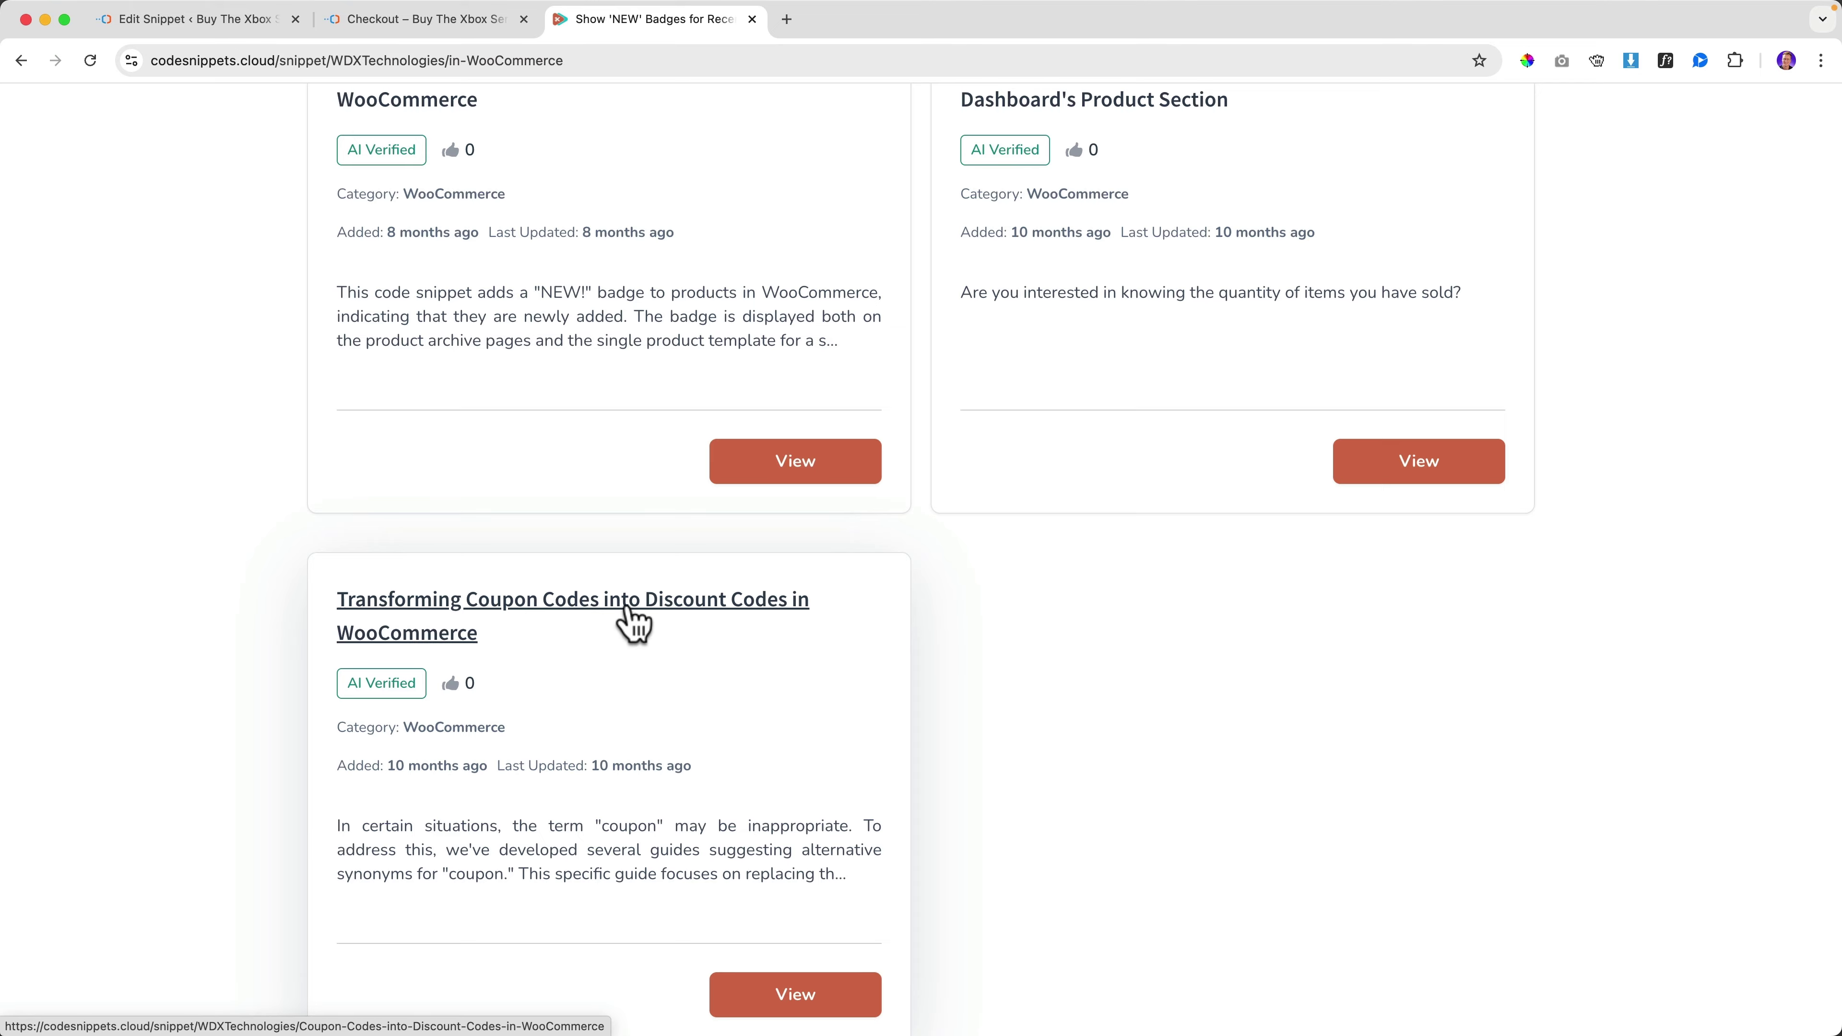
# Step: Open the "Transforming Coupon Codes into Discount Codes in WooCommerce" snippet, copy its code and return to the store's snippet editor
pyautogui.click(653, 617)
pyautogui.scroll(-20, 642, 587)
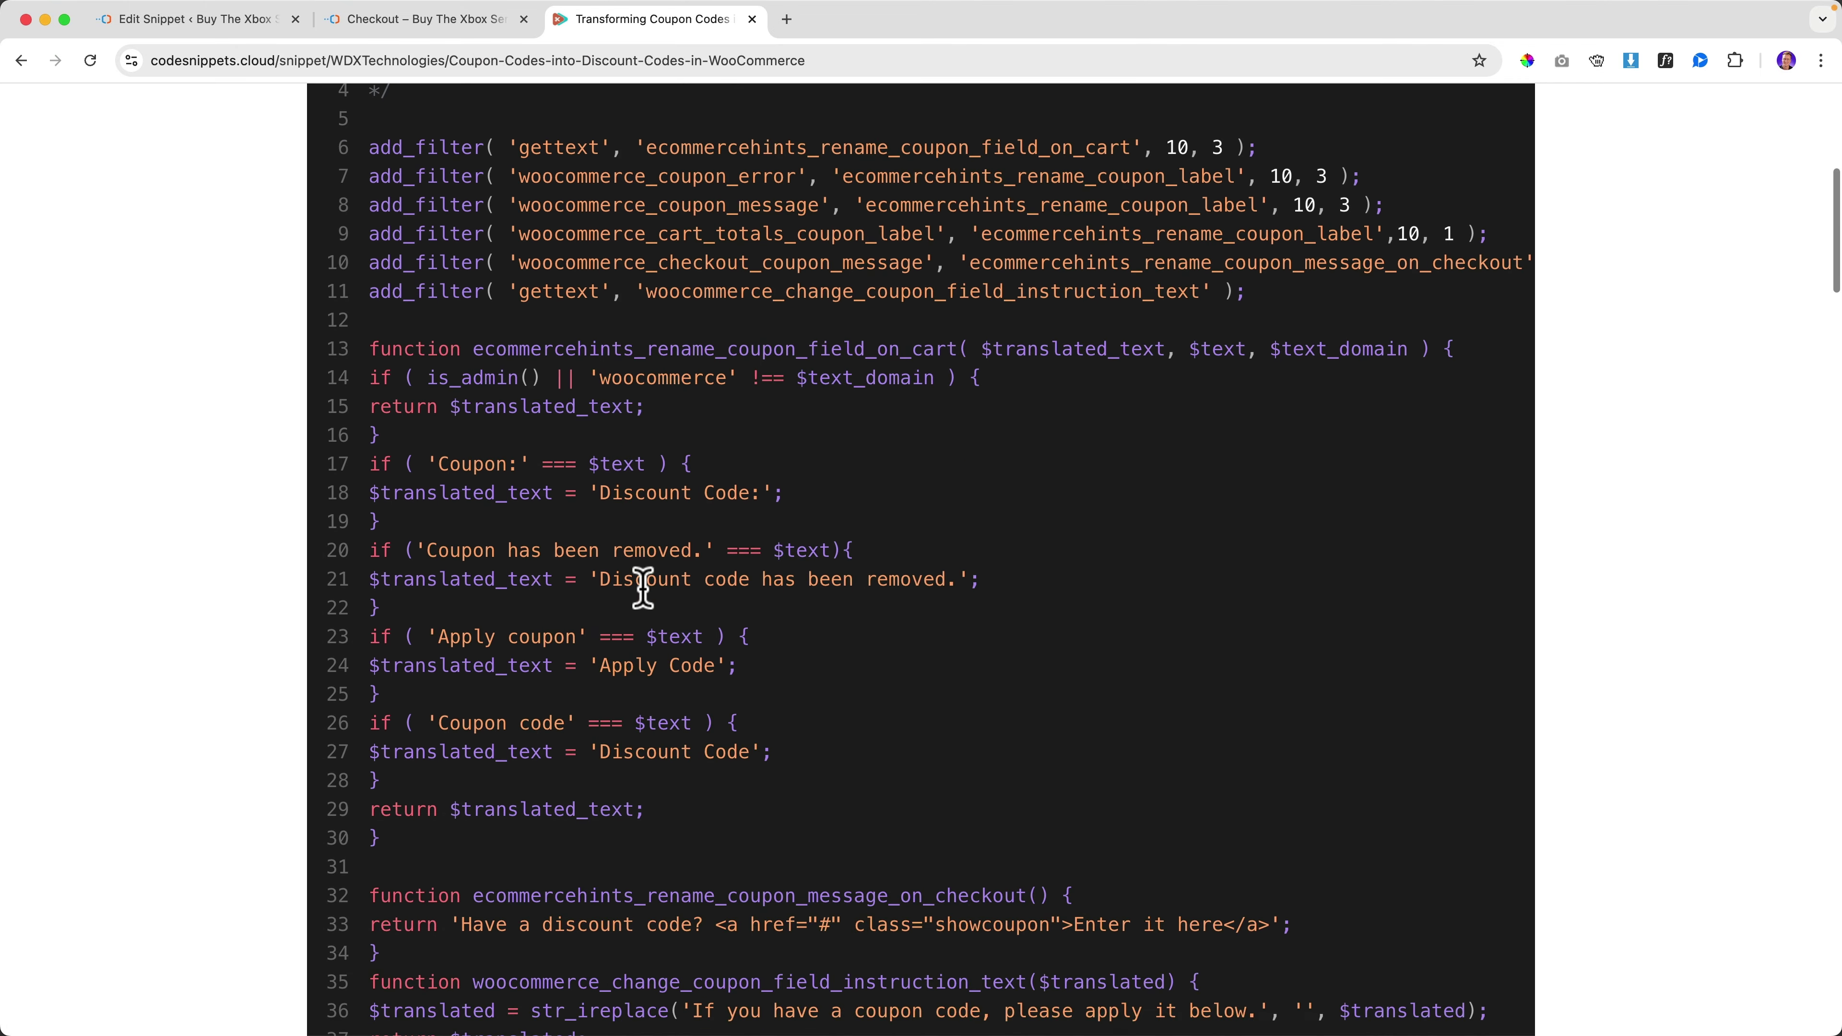
pyautogui.click(817, 648)
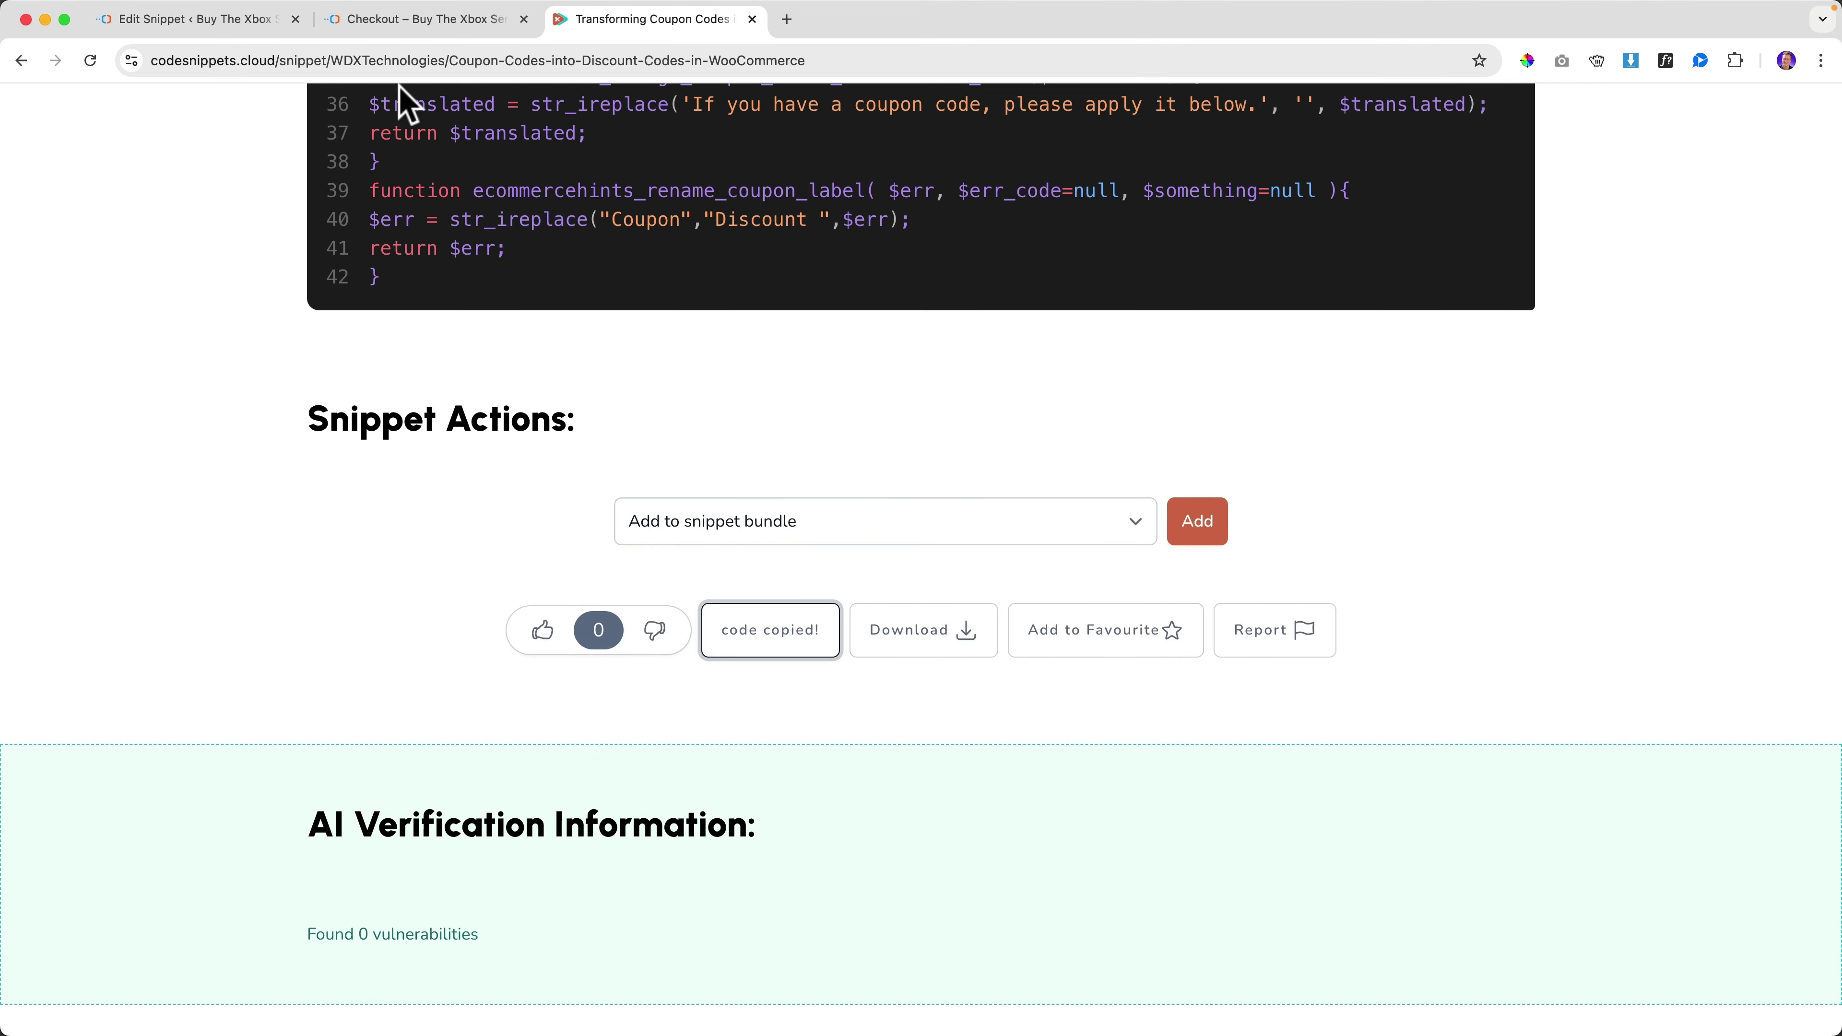
pyautogui.click(383, 29)
pyautogui.click(250, 30)
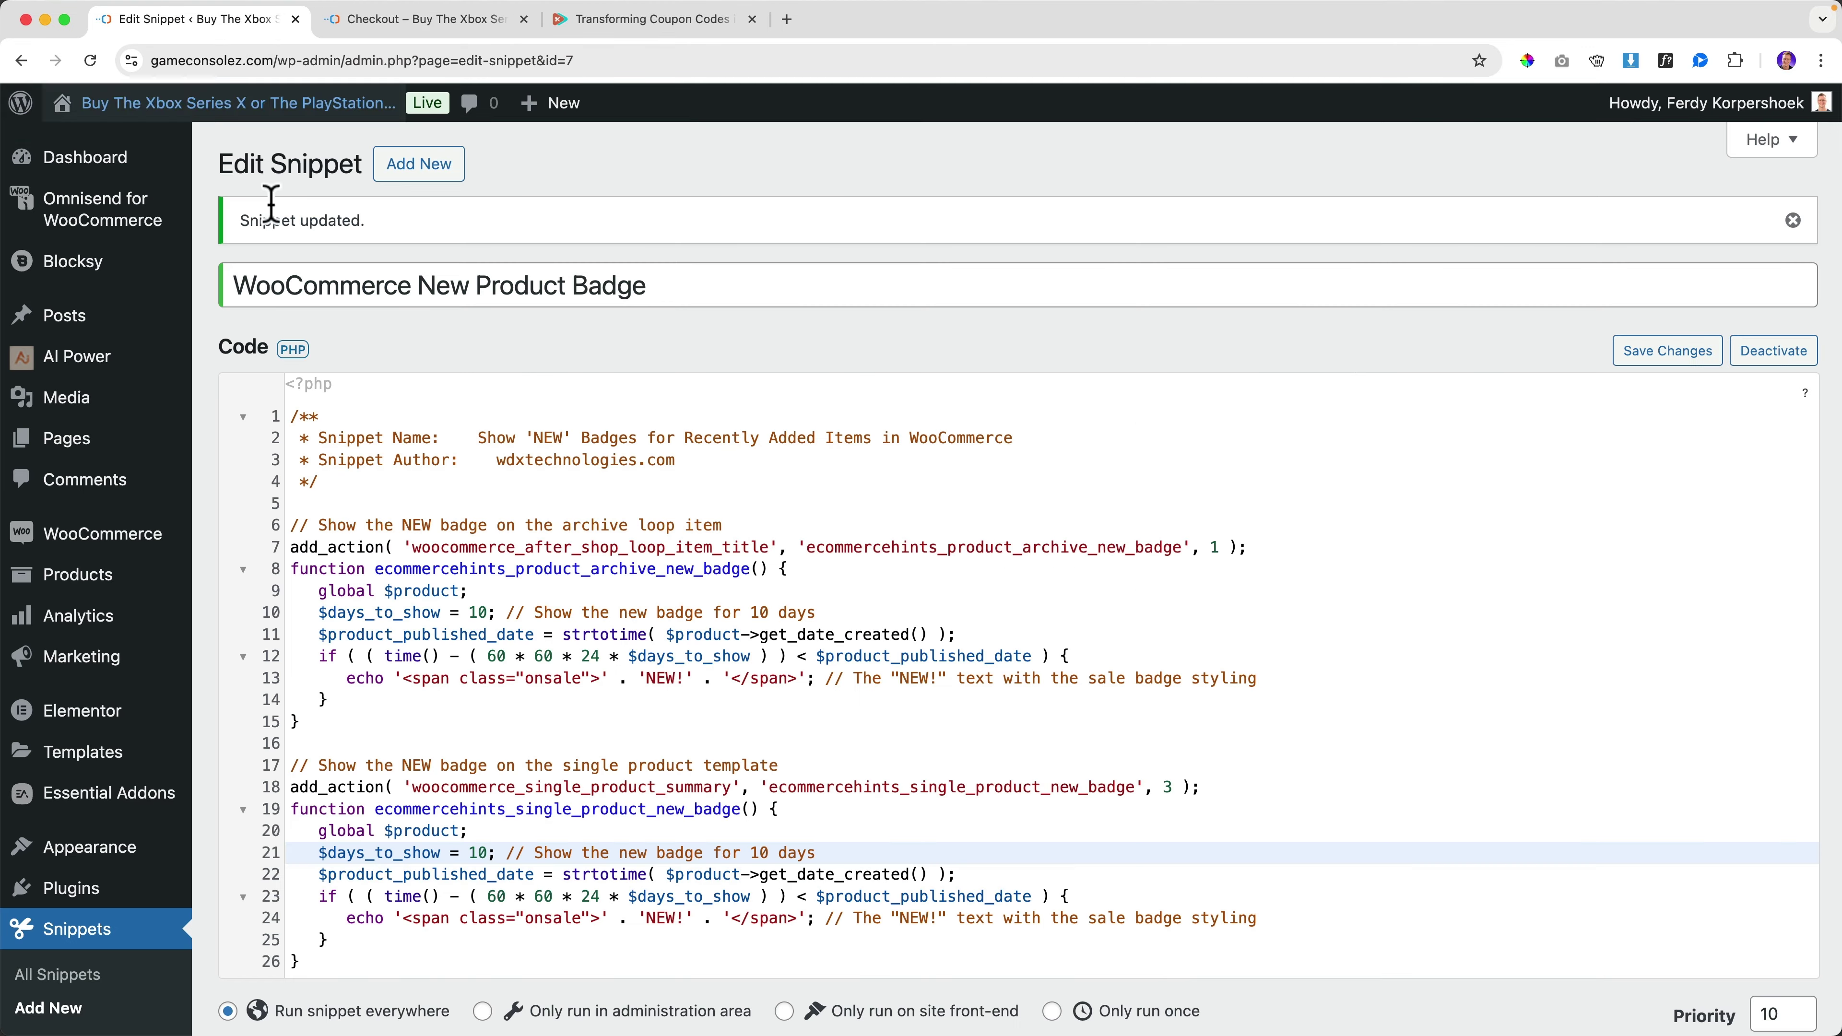
# Step: Create a new PHP snippet from the copied coupon code and title it "Transforming Coupon Codes into Discount Codes in WooCommerce" using the cloud page's heading
pyautogui.click(417, 164)
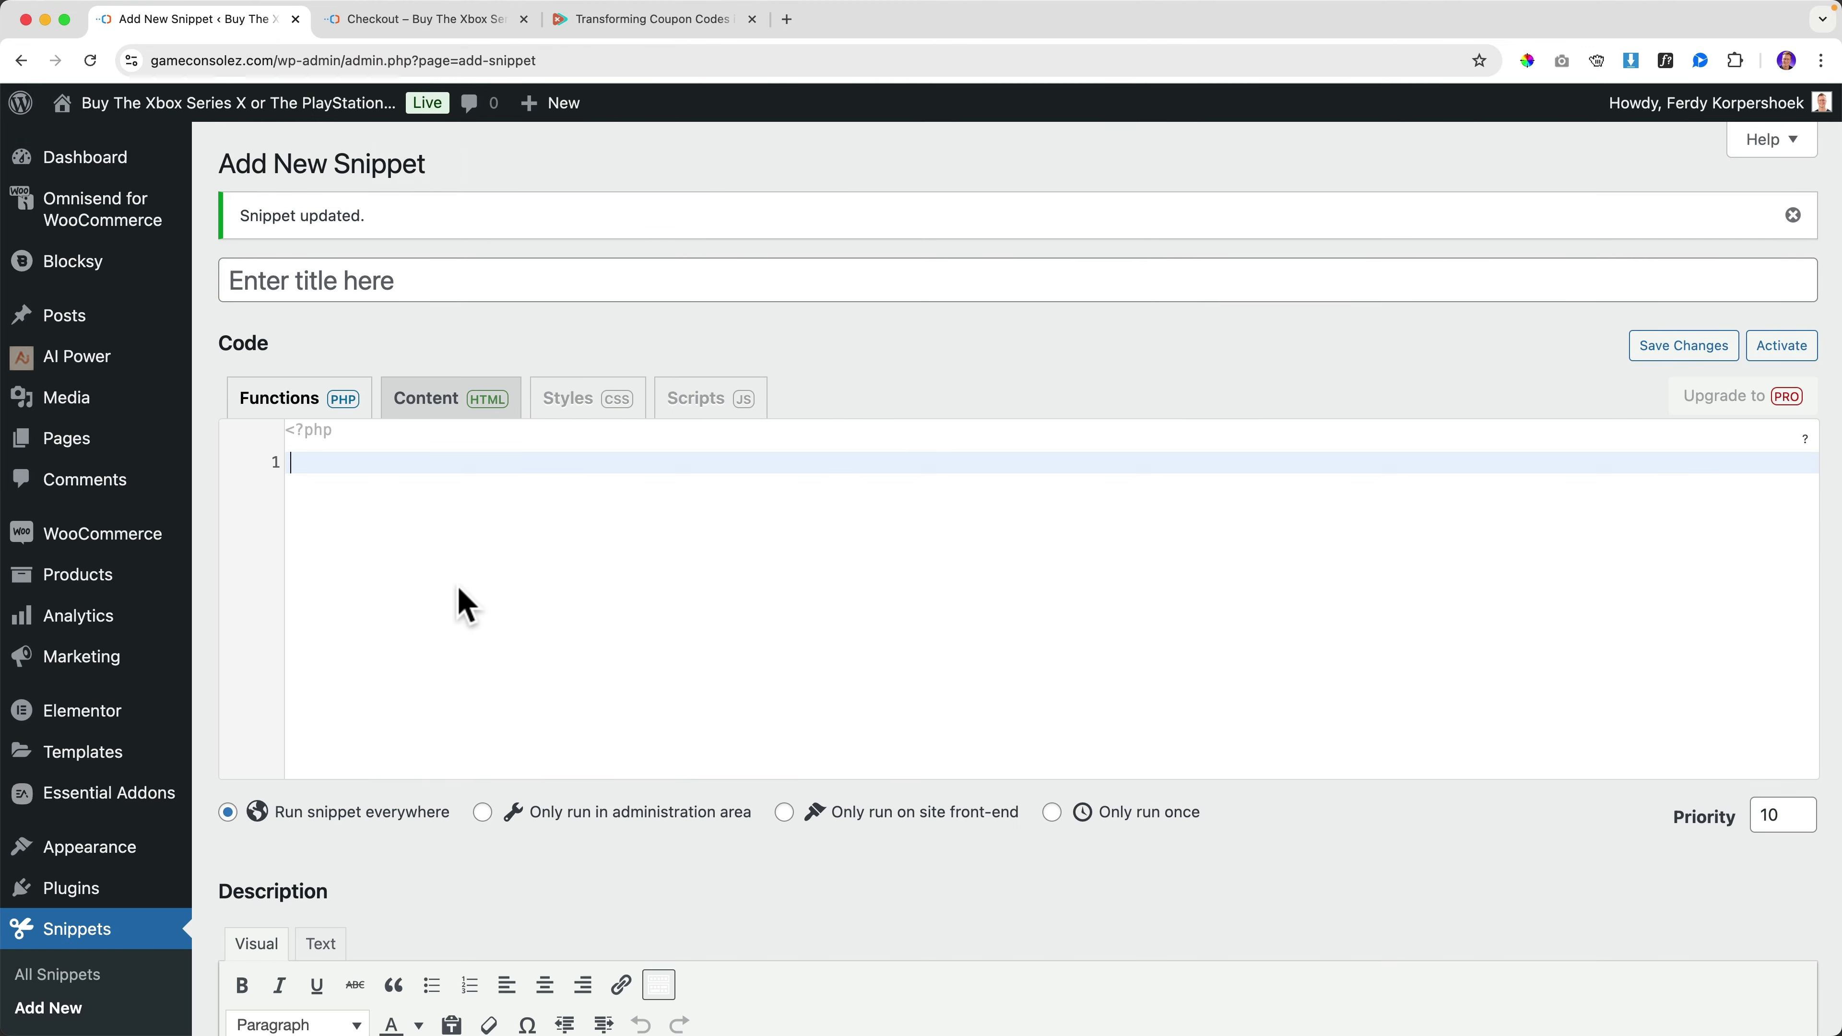
pyautogui.press('super+v')
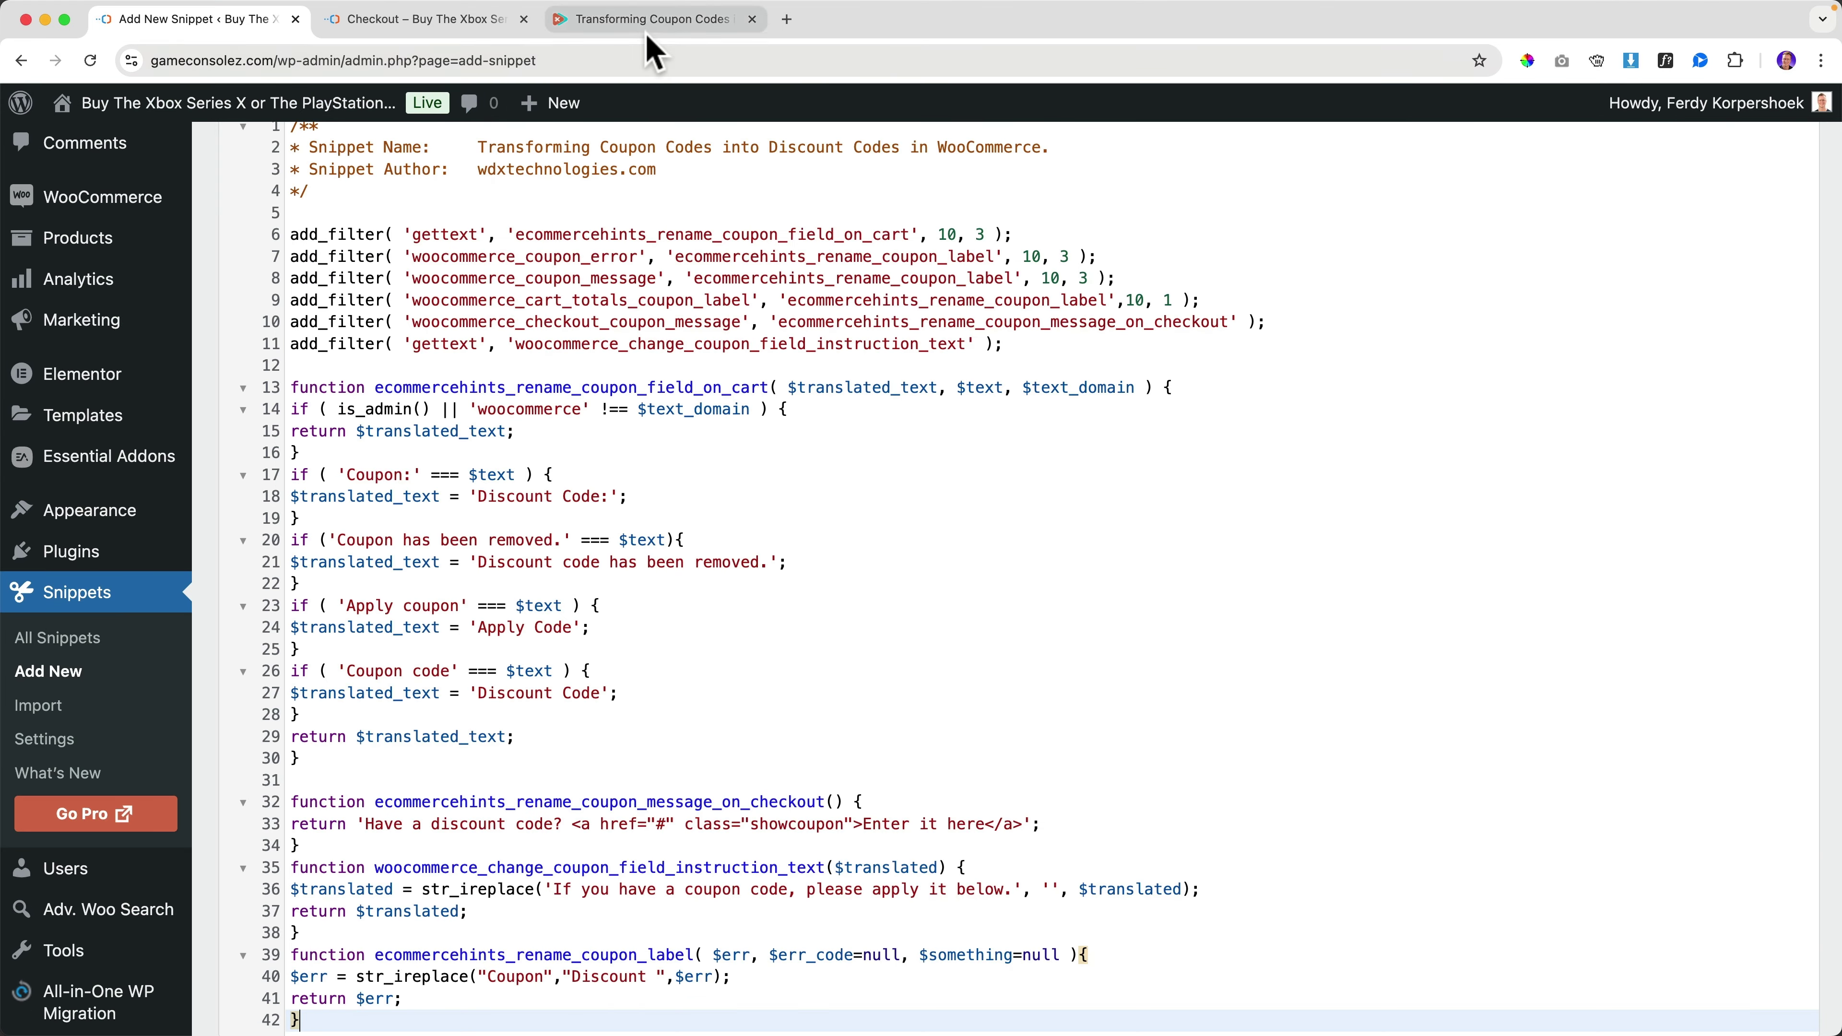
pyautogui.click(652, 22)
pyautogui.scroll(15, 669, 486)
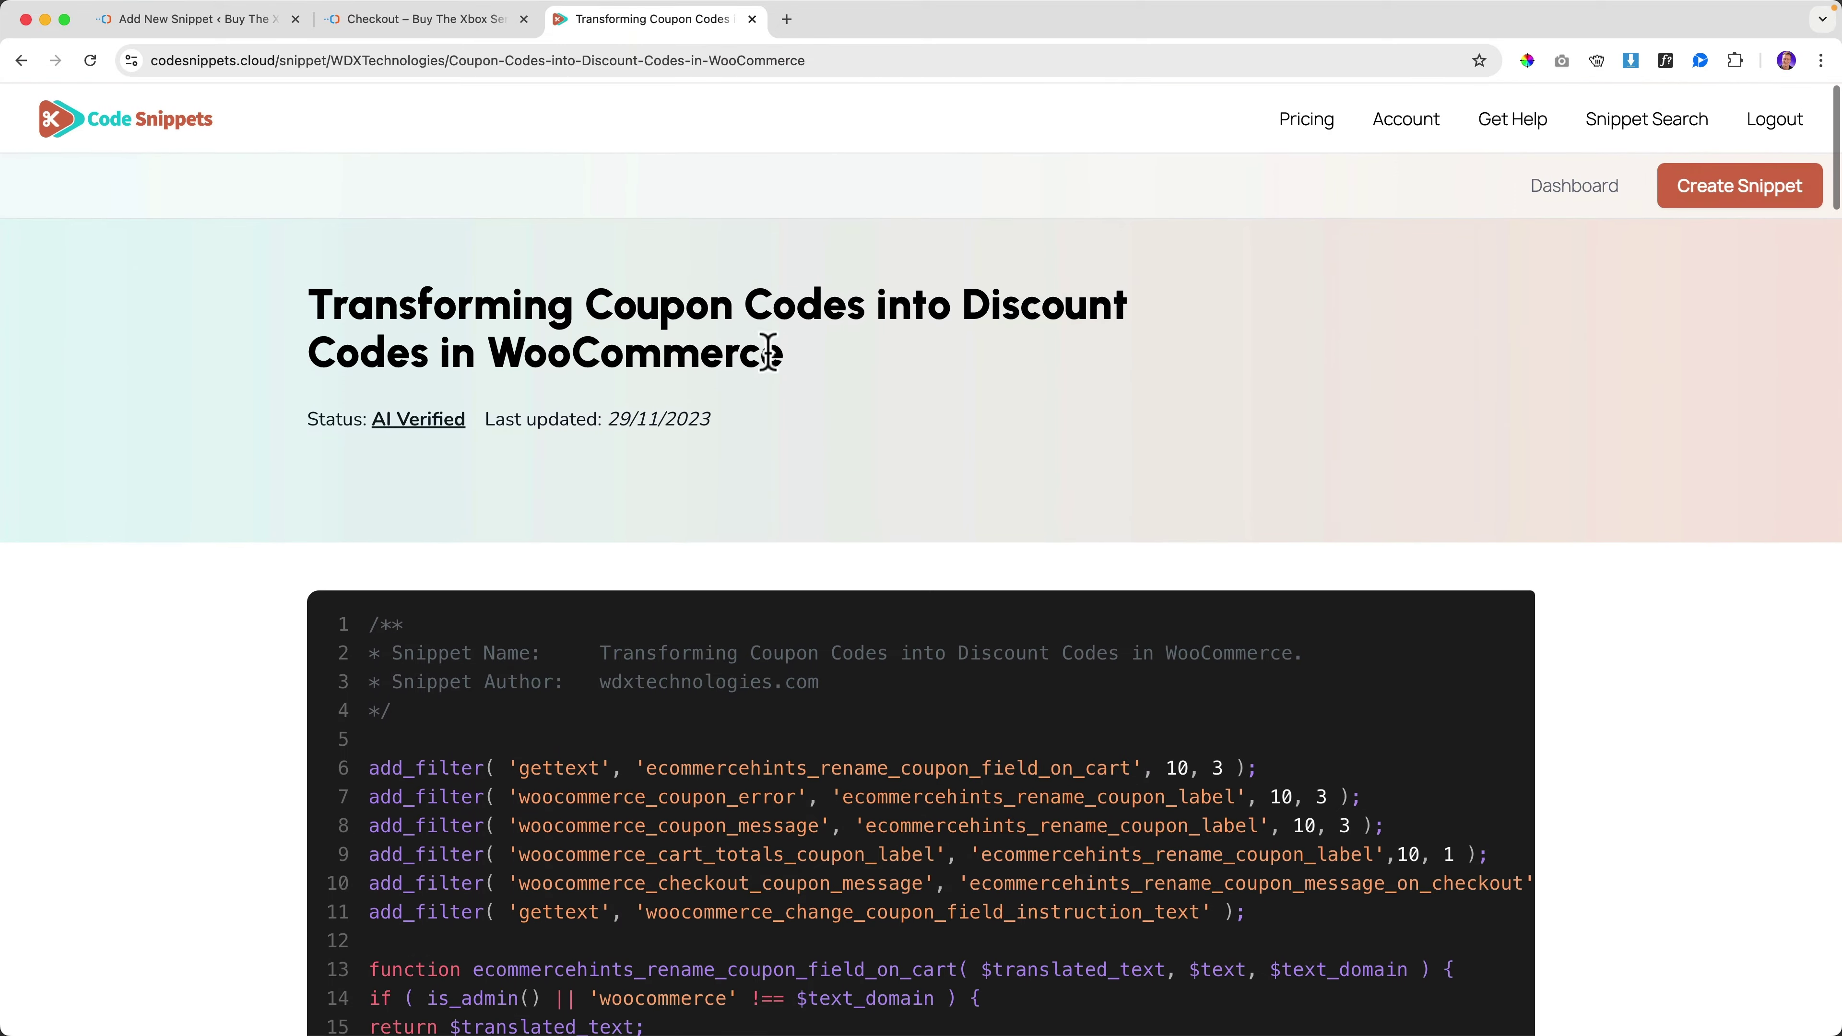
pyautogui.moveTo(770, 353); pyautogui.dragTo(321, 294)
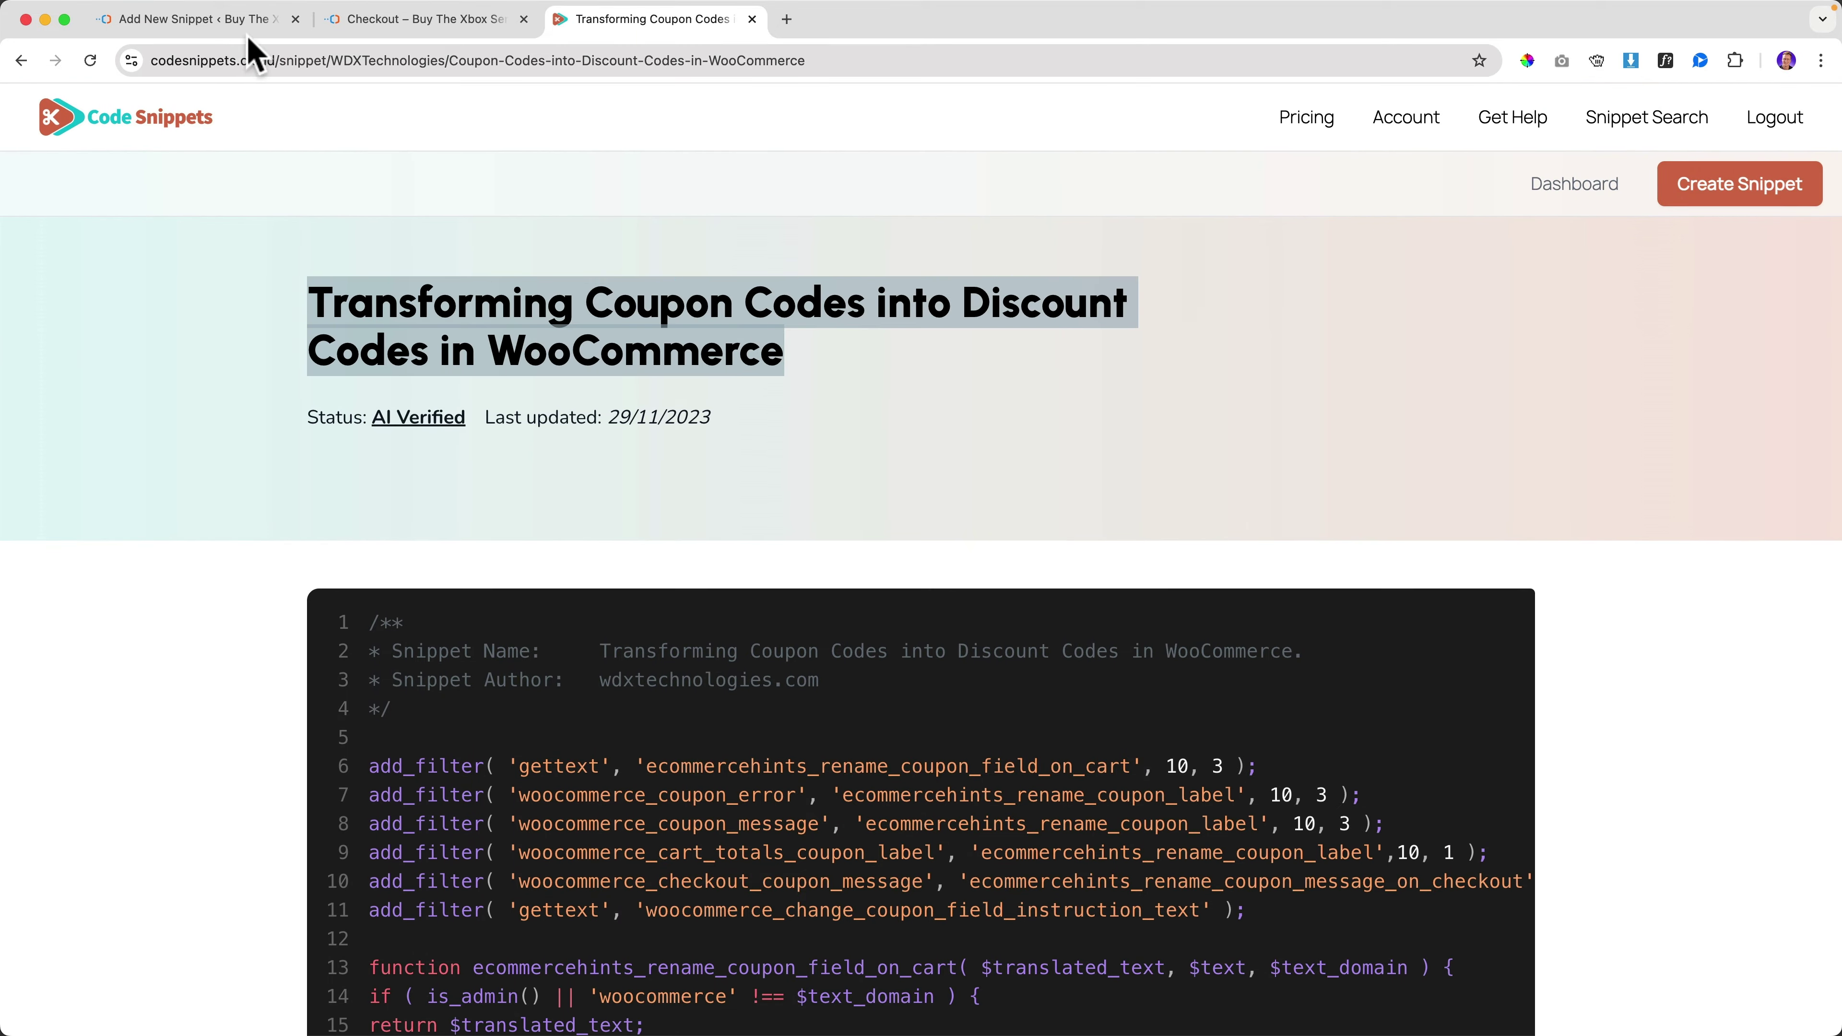
pyautogui.click(218, 20)
pyautogui.scroll(10, 435, 210)
pyautogui.click(395, 281)
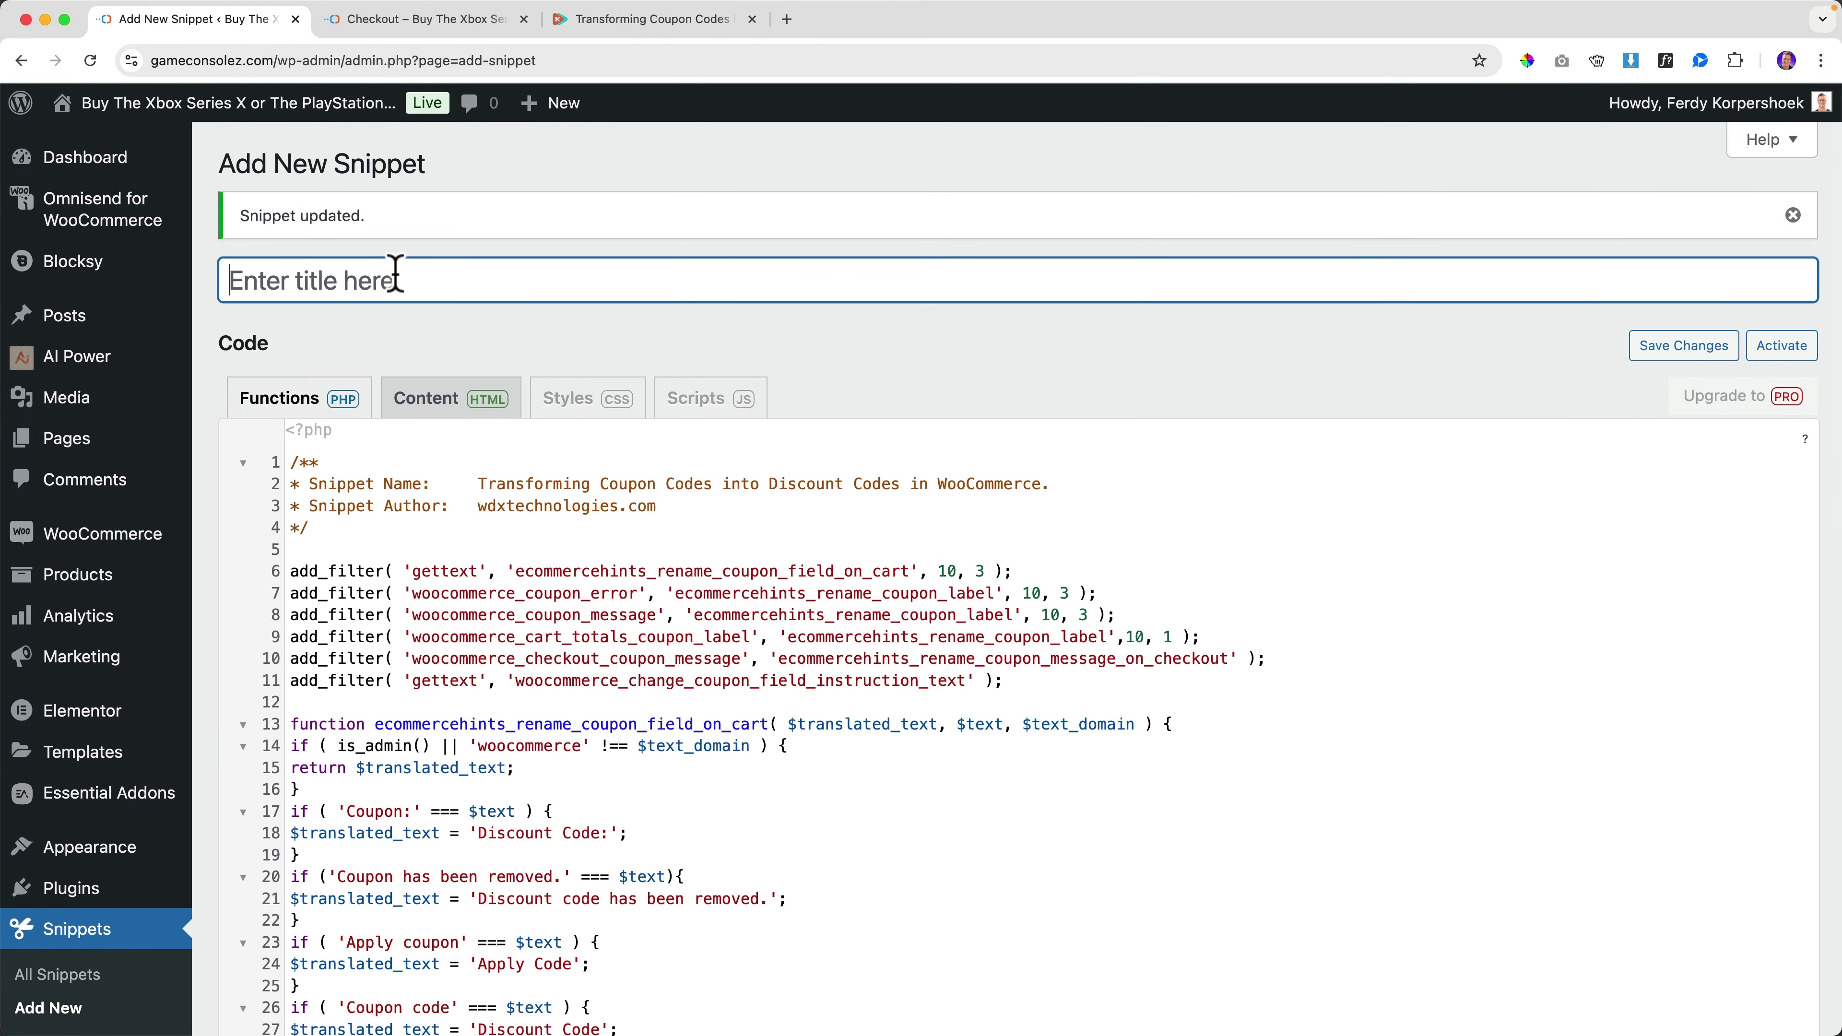
pyautogui.press('super+v')
# Step: Copy the description paragraph from the coupon snippet's cloud page into the new snippet's description
pyautogui.click(406, 20)
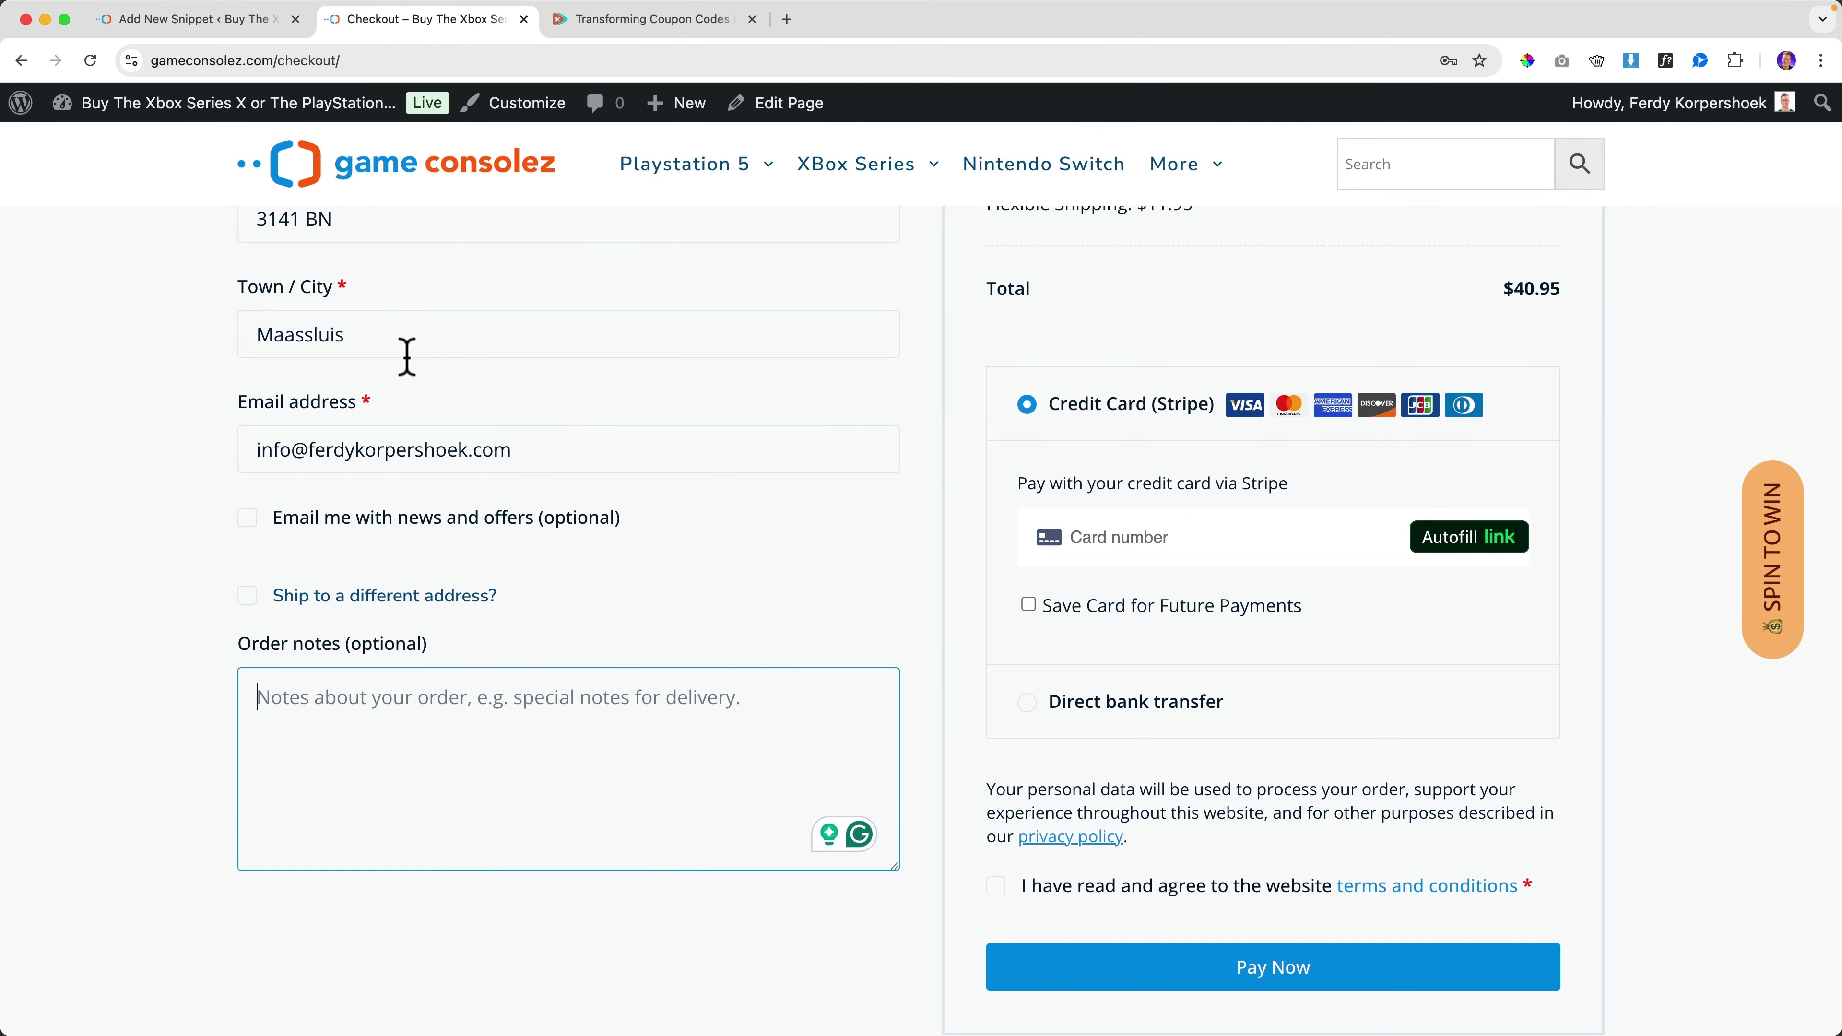
pyautogui.click(638, 22)
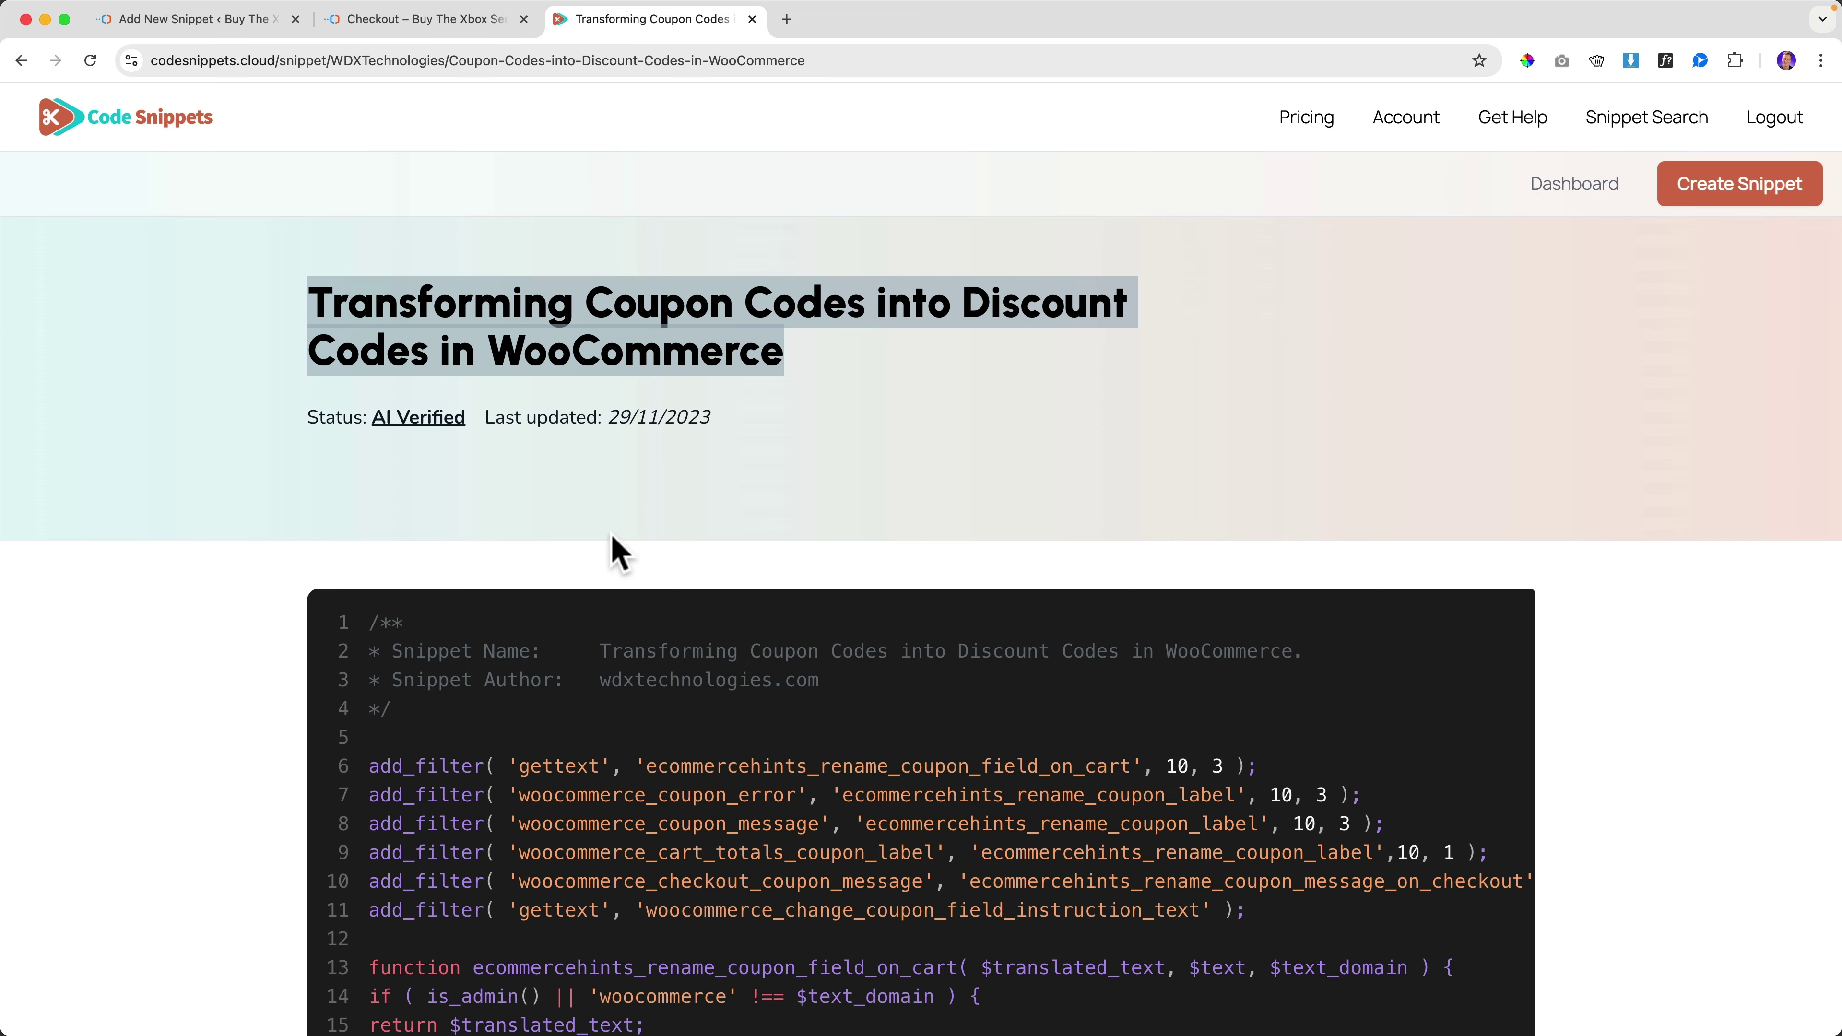
pyautogui.scroll(-15, 617, 553)
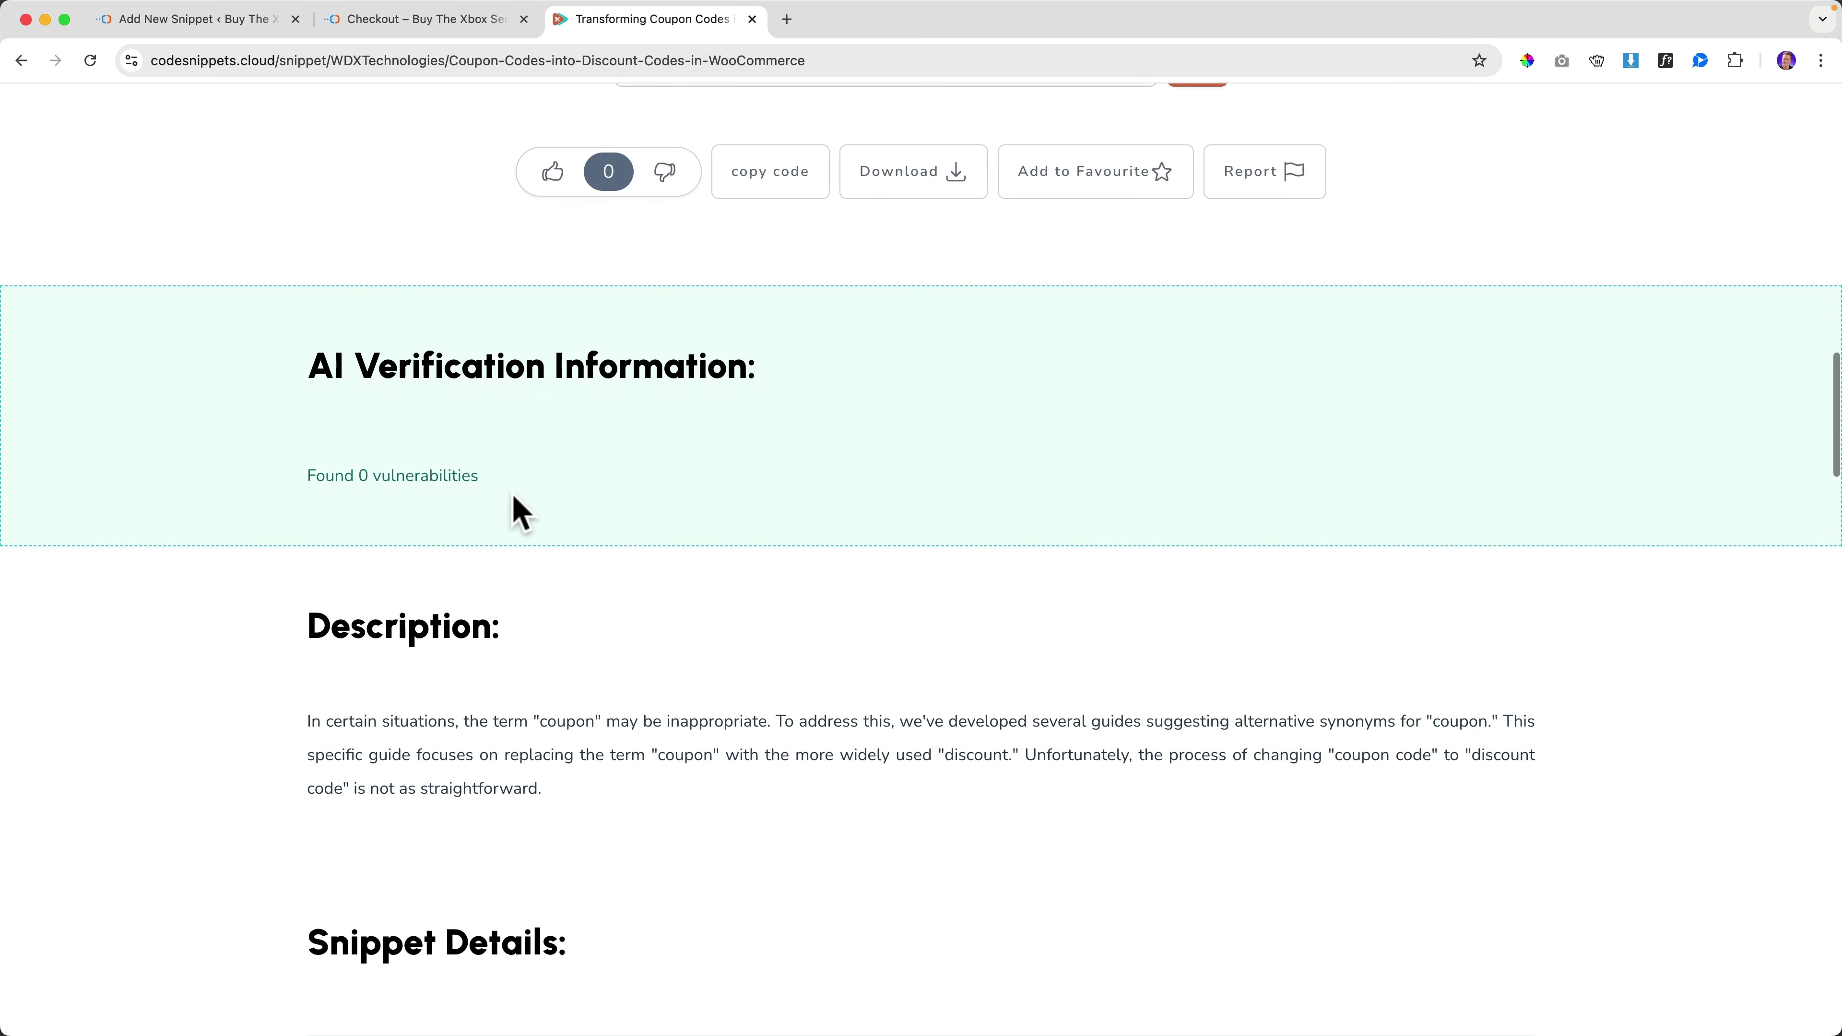
pyautogui.scroll(-2, 537, 512)
pyautogui.moveTo(544, 650); pyautogui.dragTo(308, 592)
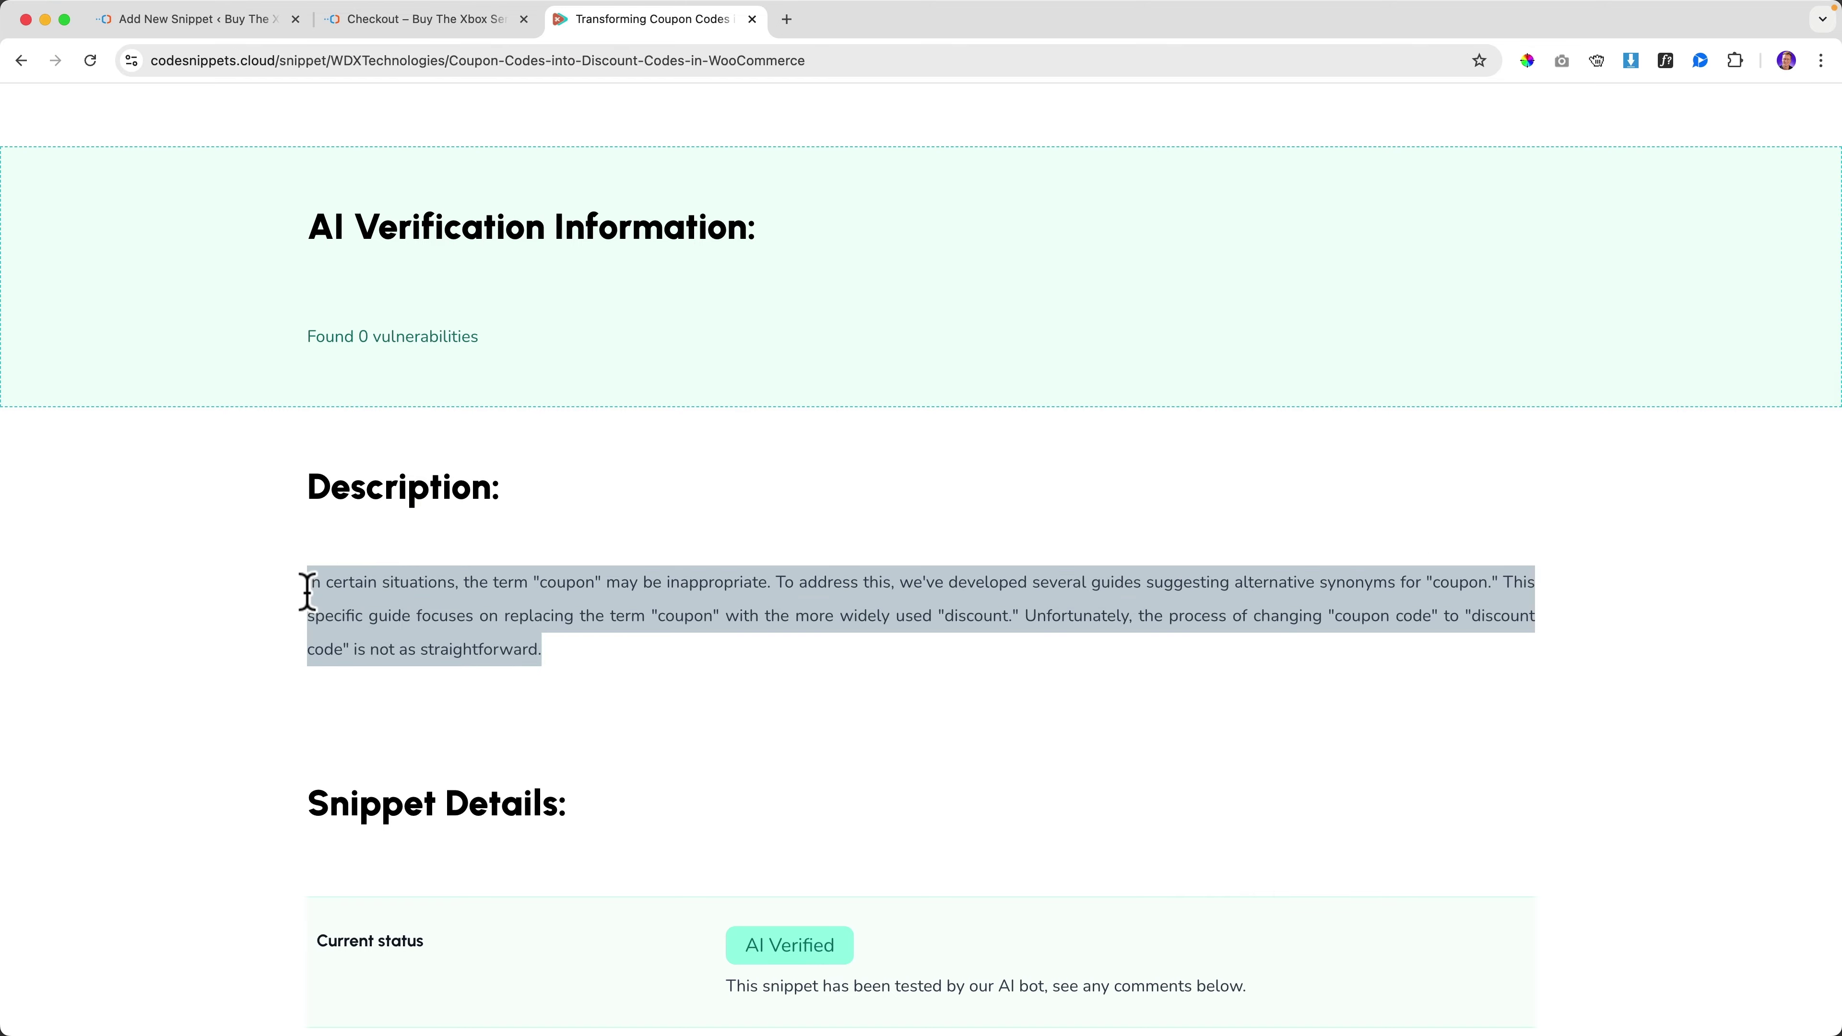
pyautogui.scroll(1, 315, 222)
pyautogui.click(253, 29)
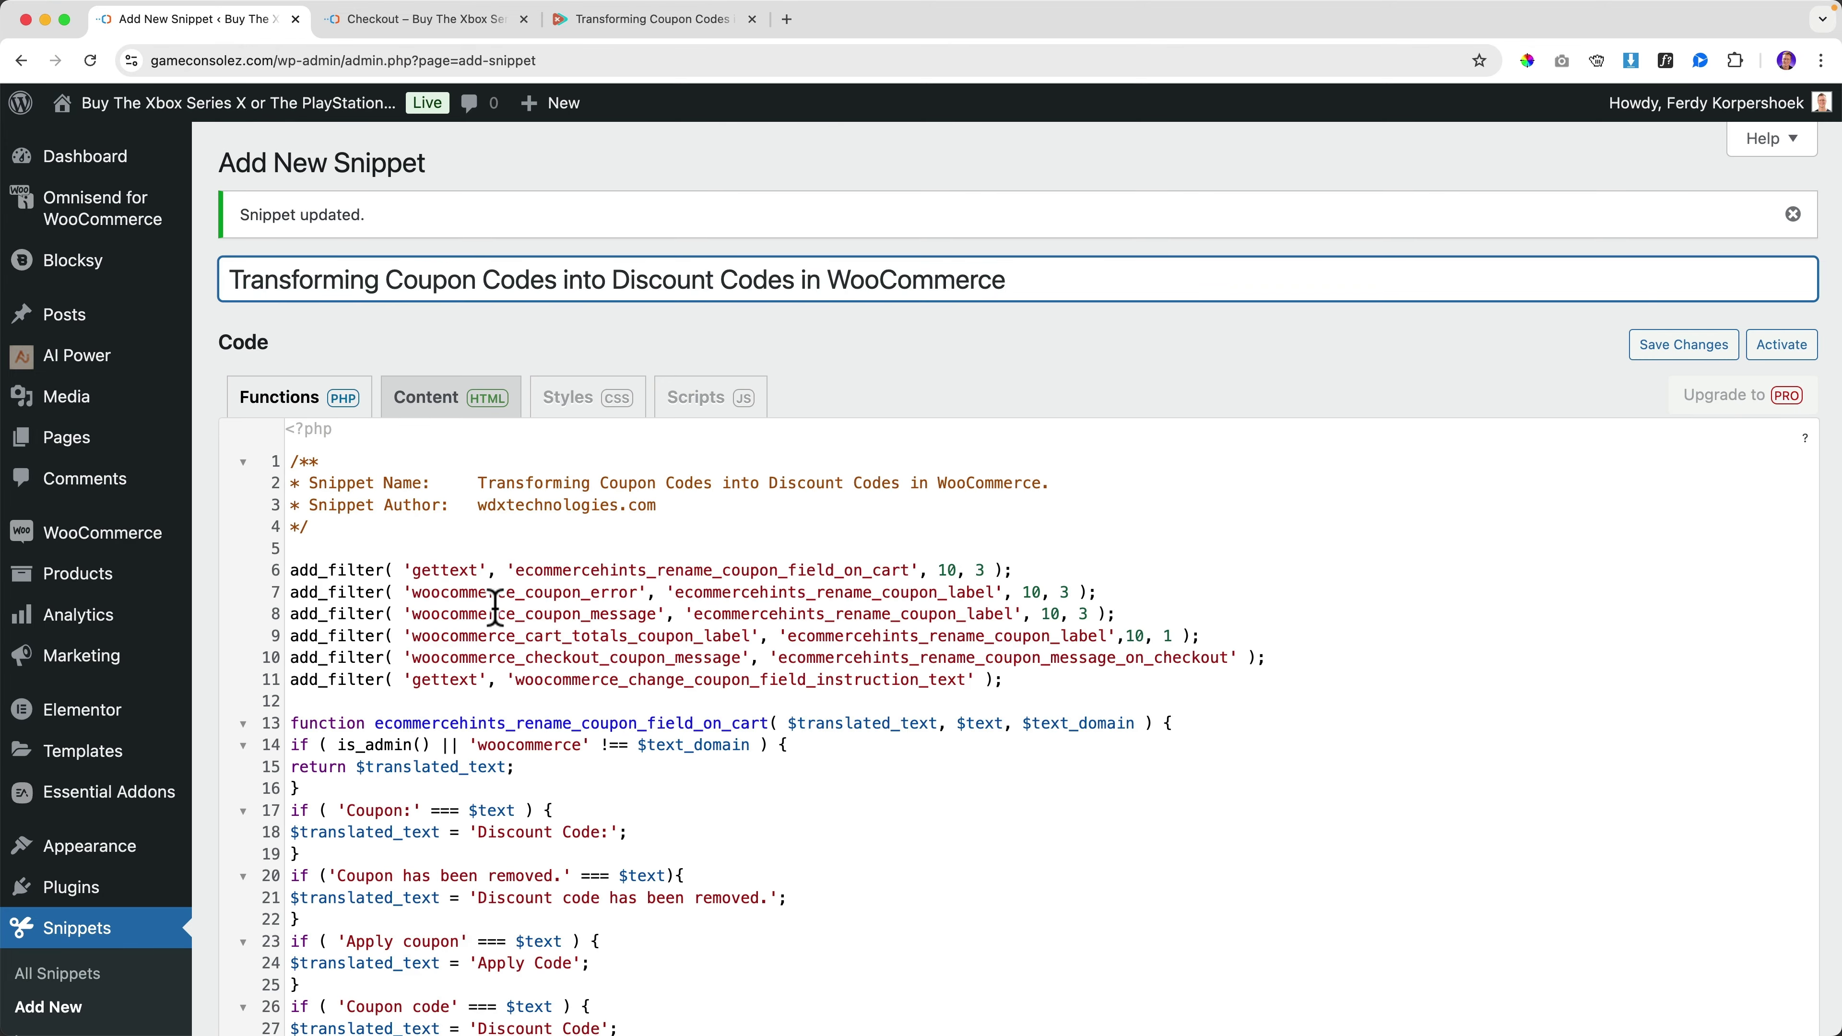
pyautogui.scroll(-10, 492, 602)
pyautogui.click(494, 591)
pyautogui.press('super+v')
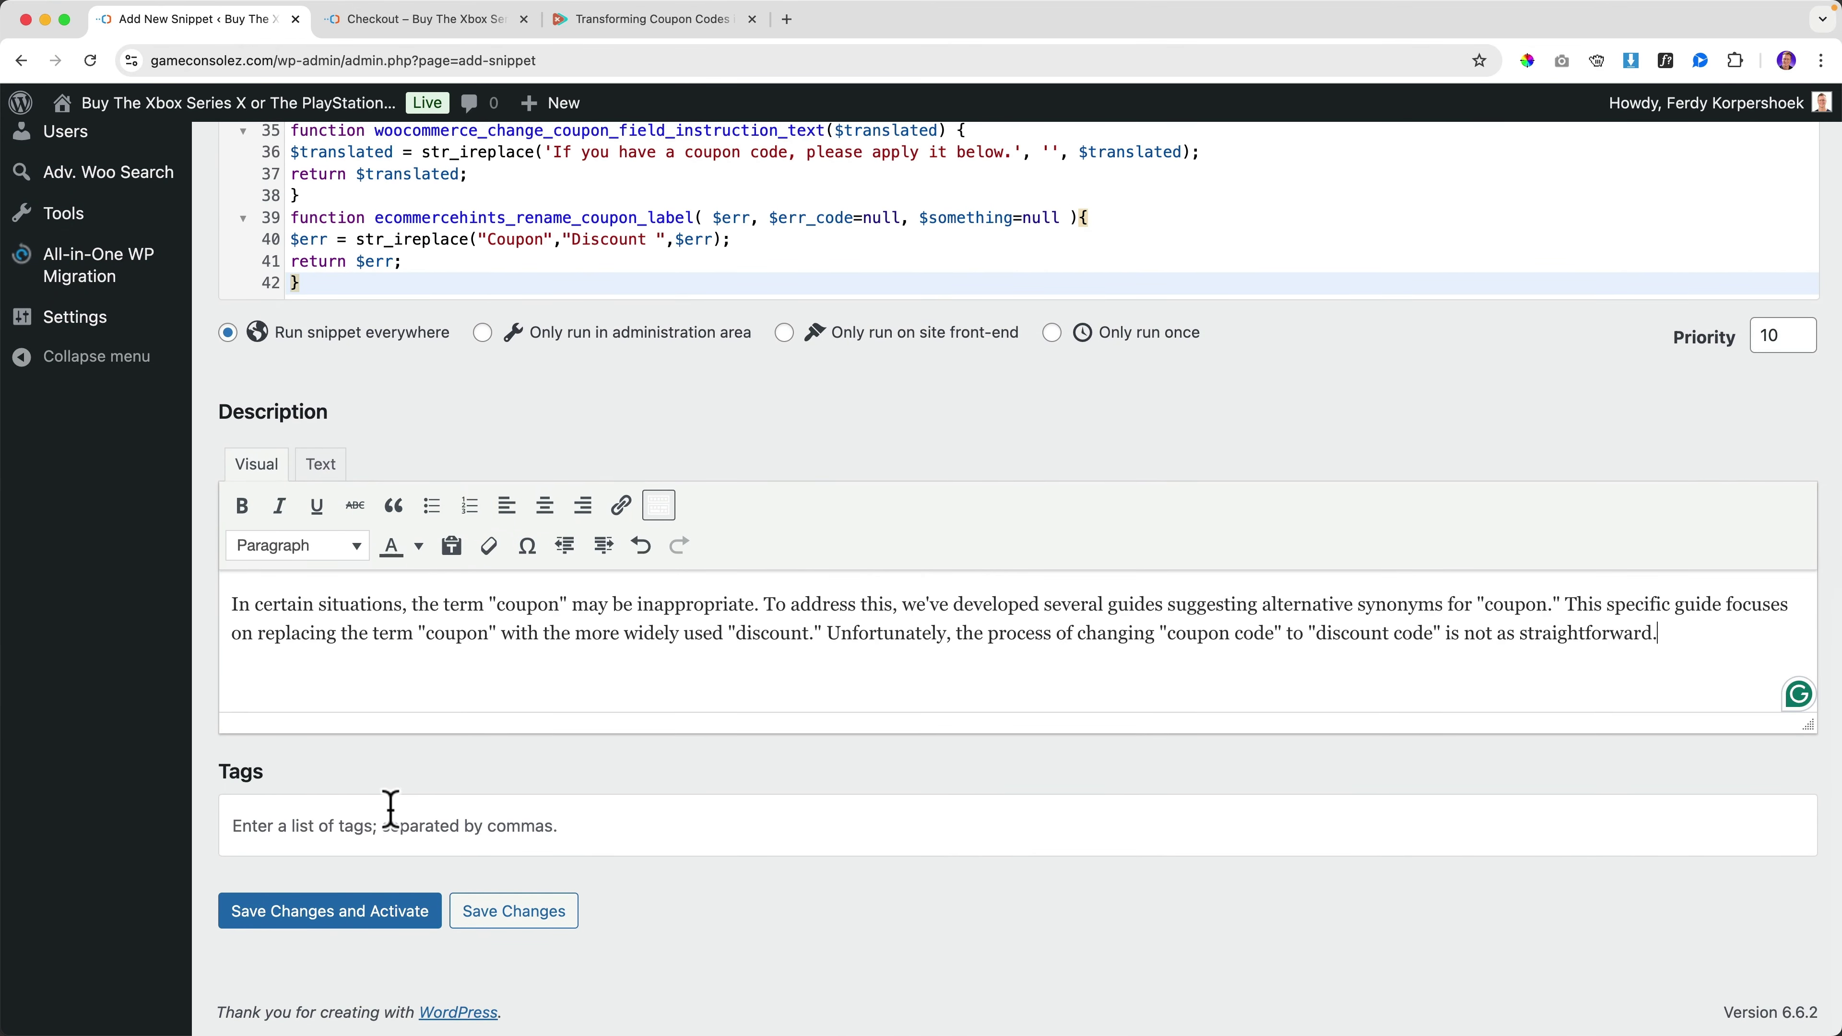
# Step: Tag the new snippet "WooCommerce", then save and activate it
pyautogui.click(390, 816)
pyautogui.write('w')
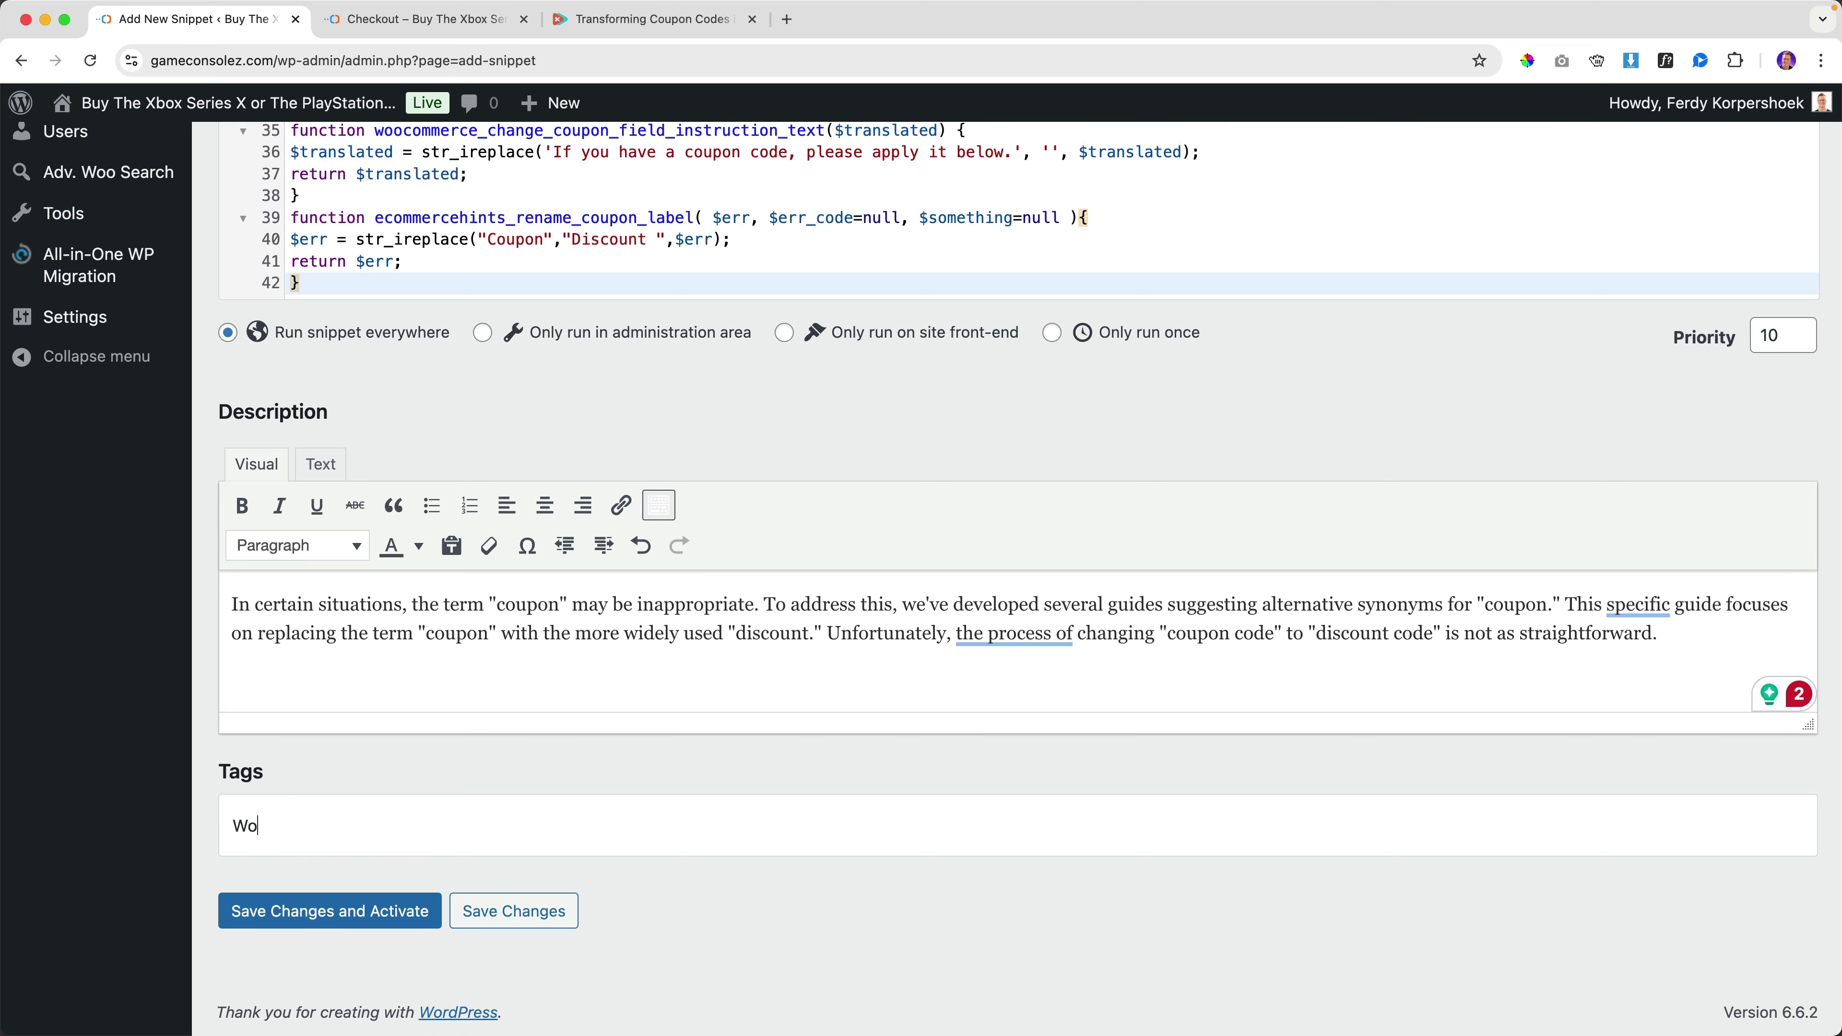
pyautogui.write('ooCommerce')
pyautogui.press('Return')
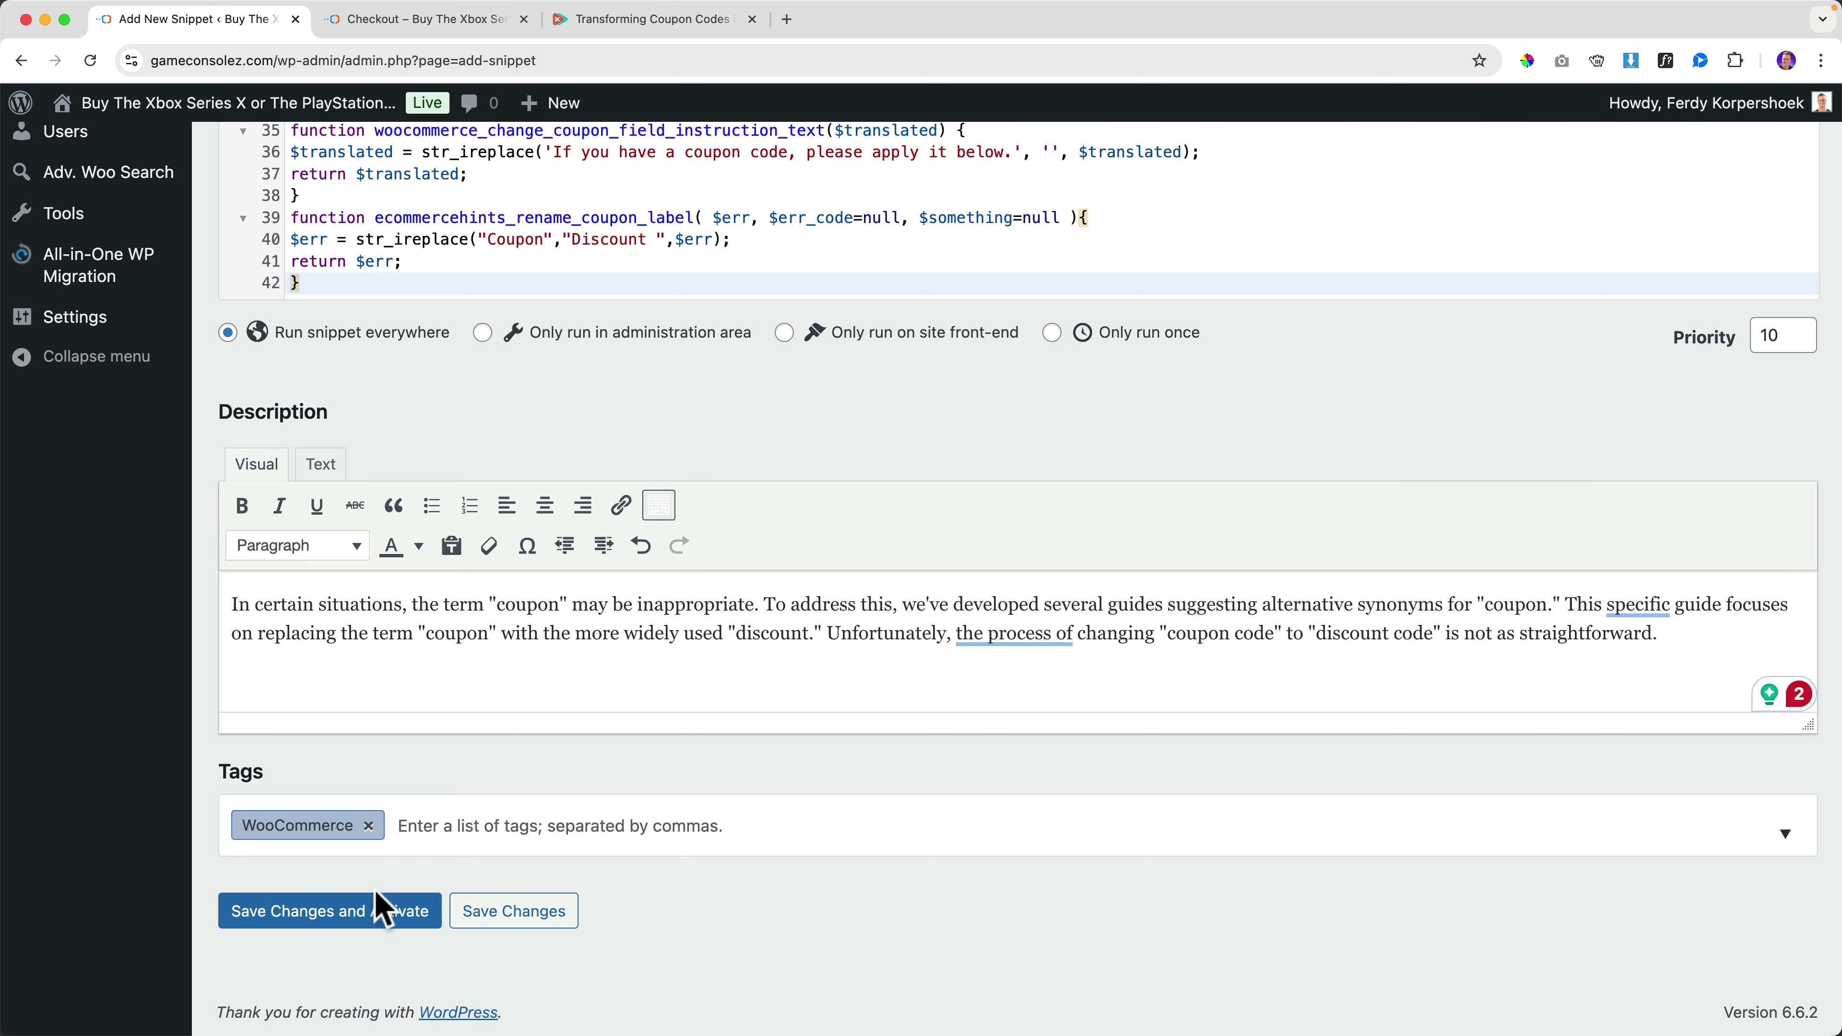
pyautogui.click(338, 916)
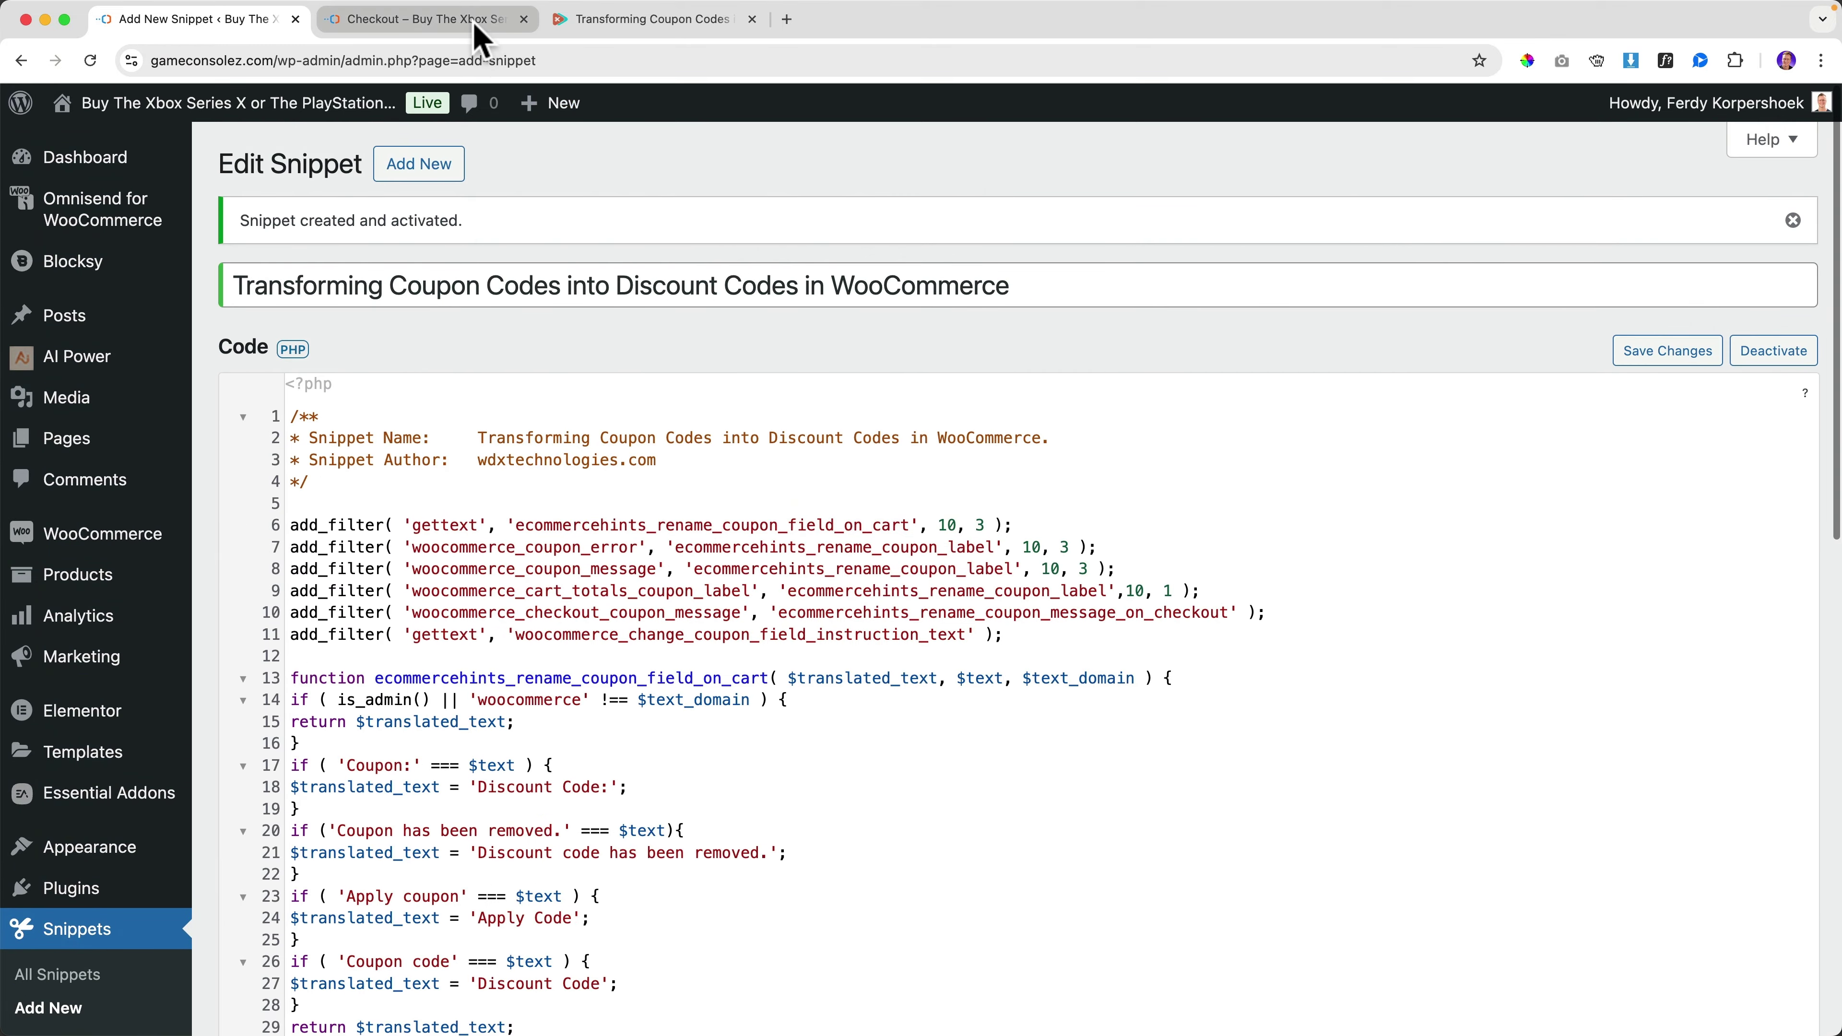
# Step: Go back from the store's checkout to the cart page and check the wording of the coupon field and its apply button
pyautogui.click(435, 20)
pyautogui.scroll(10, 973, 562)
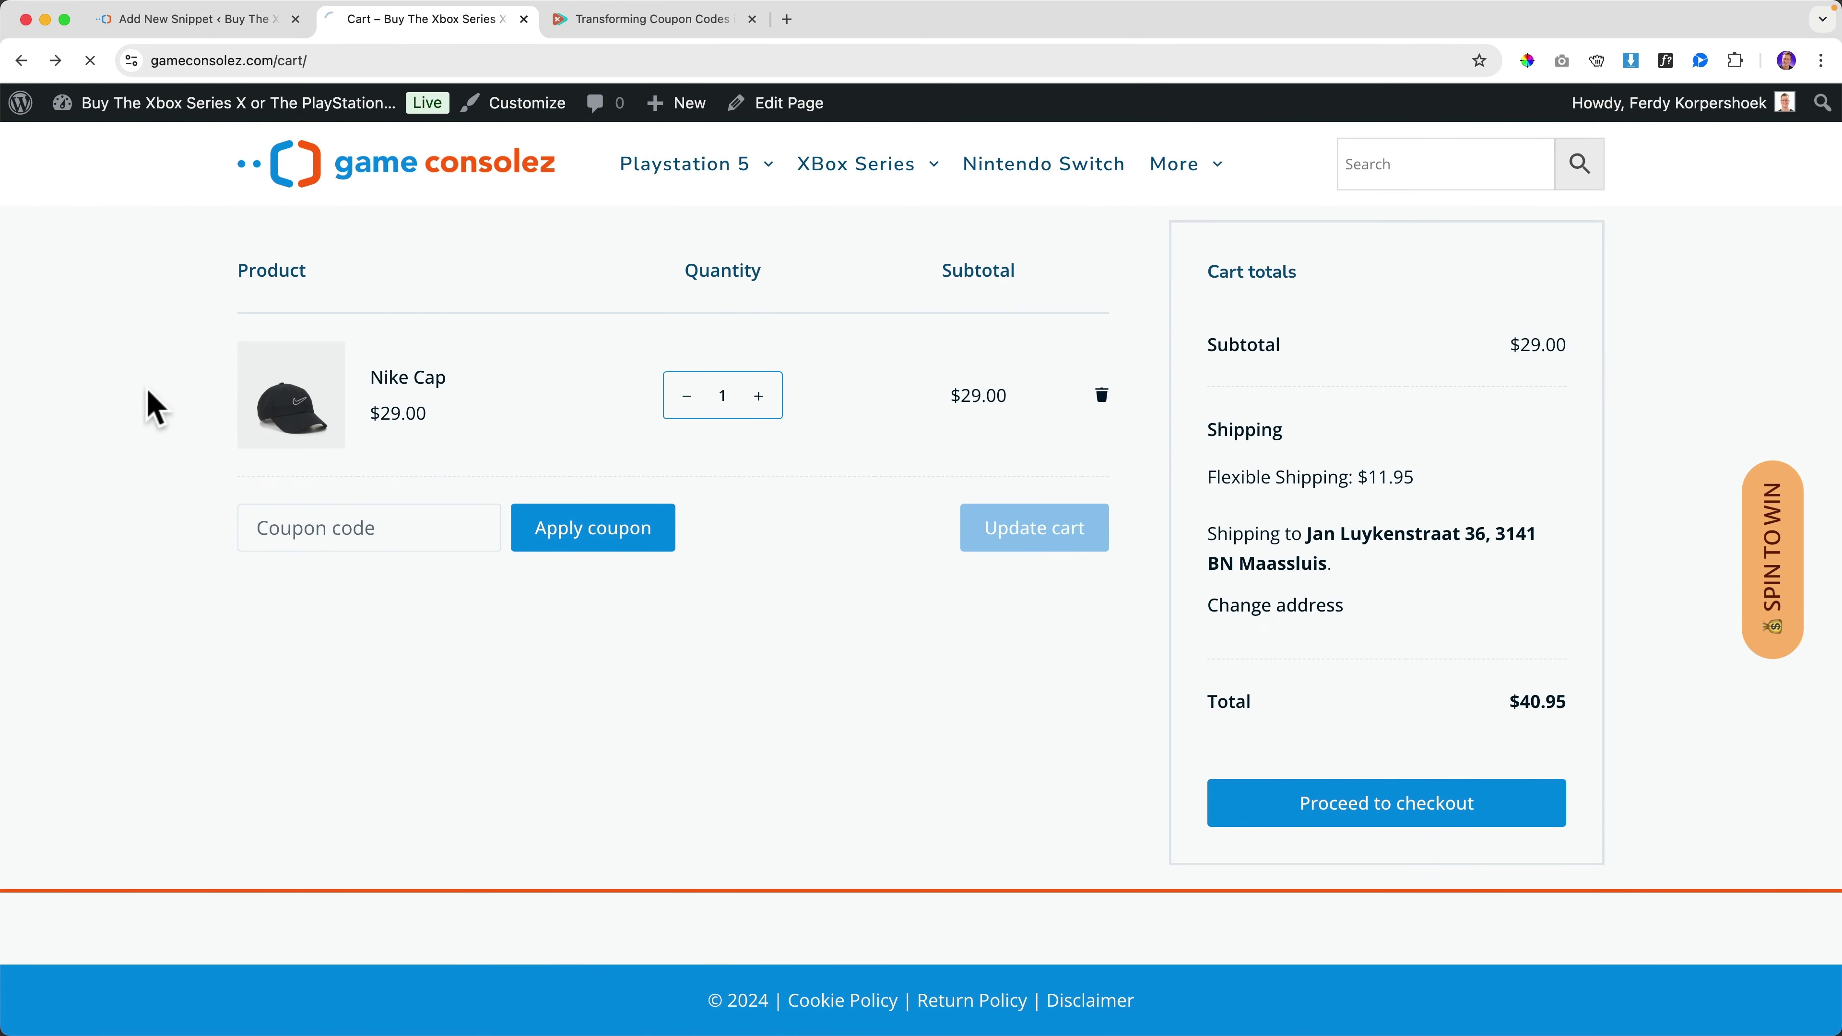
pyautogui.scroll(-5, 852, 855)
pyautogui.scroll(5, 854, 842)
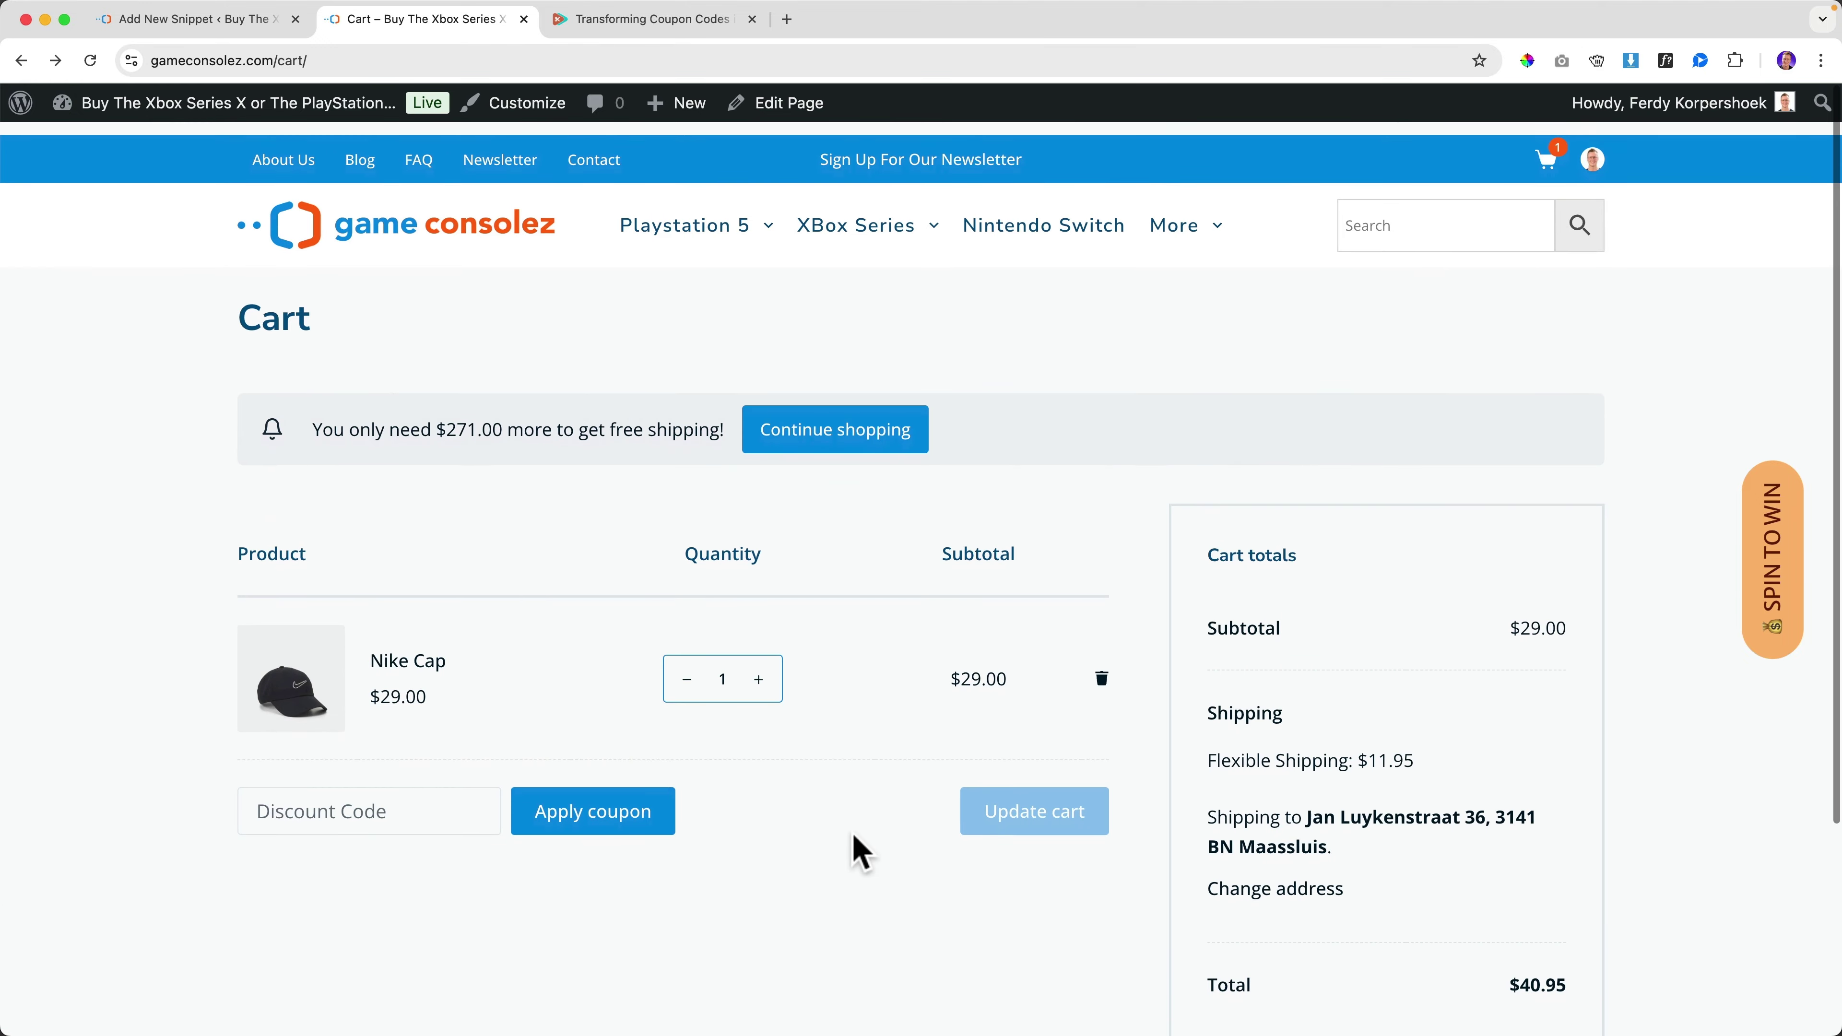
pyautogui.scroll(-2, 851, 838)
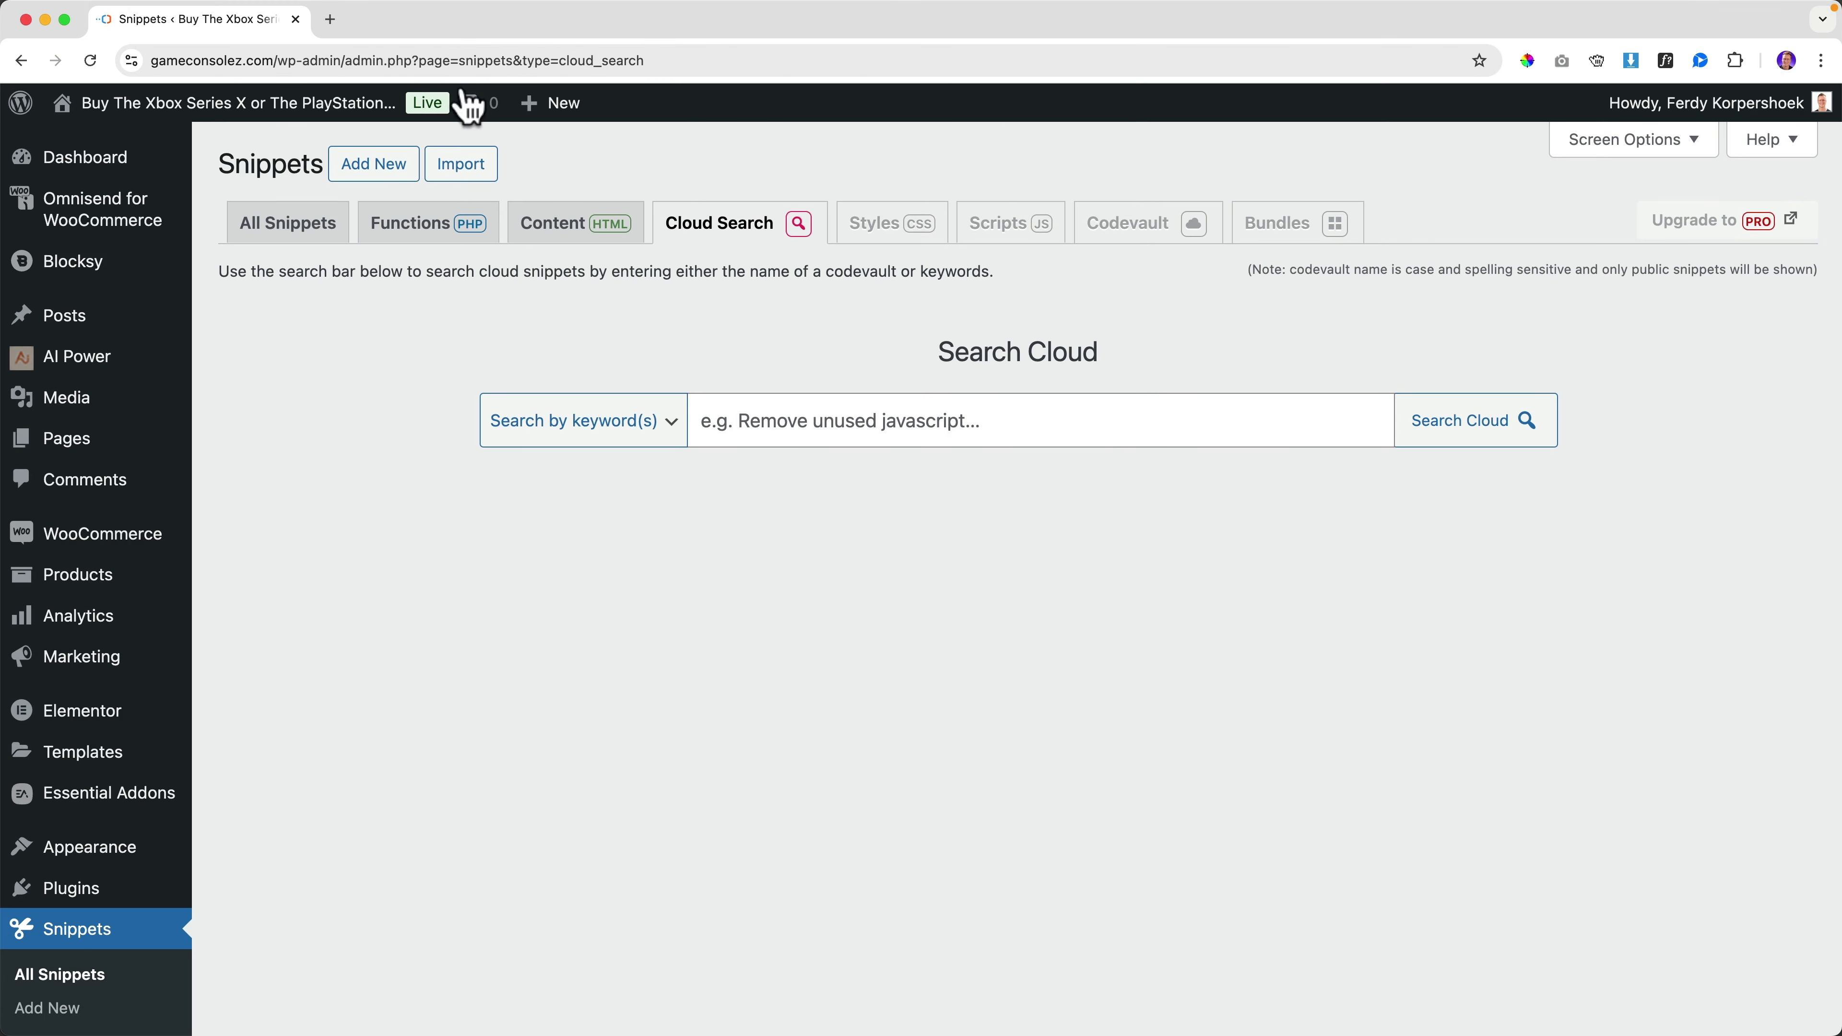
# Step: Search Google for "best wordpress code snippets" in a new tab and open SmartWP's "10 Useful Code Snippets for WordPress" article
pyautogui.click(330, 19)
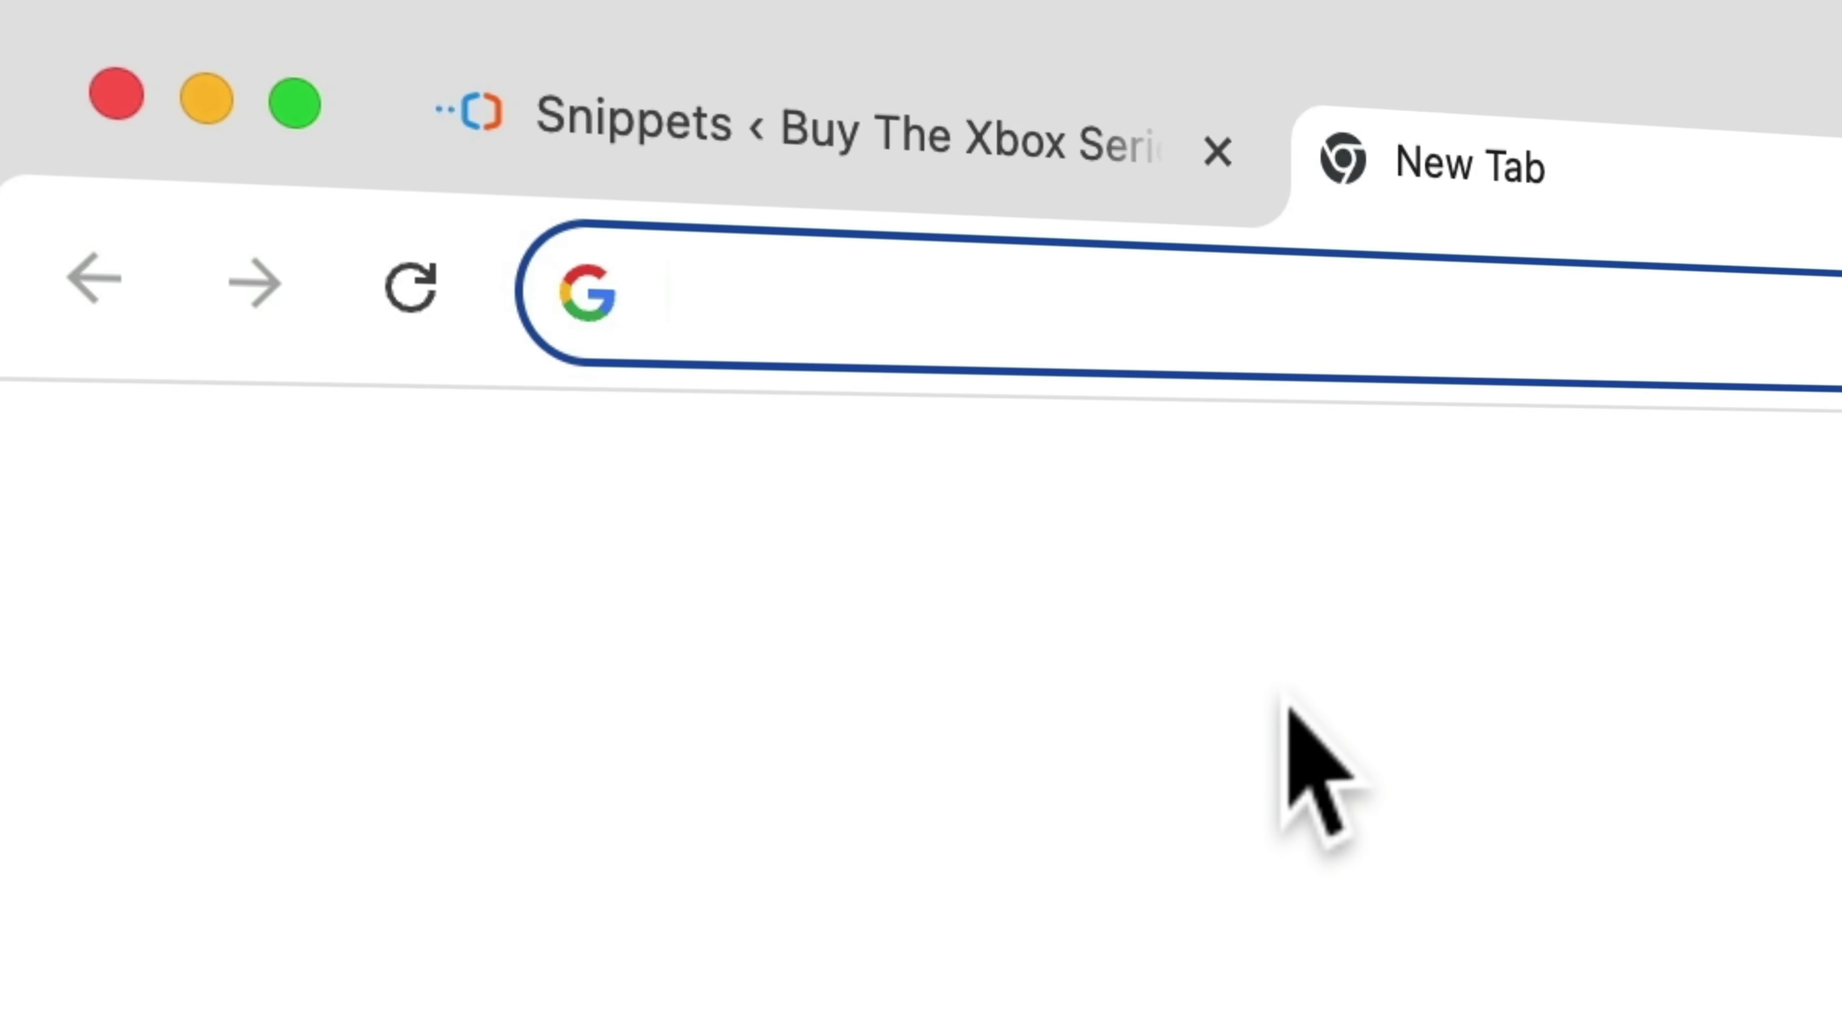
pyautogui.write('bes')
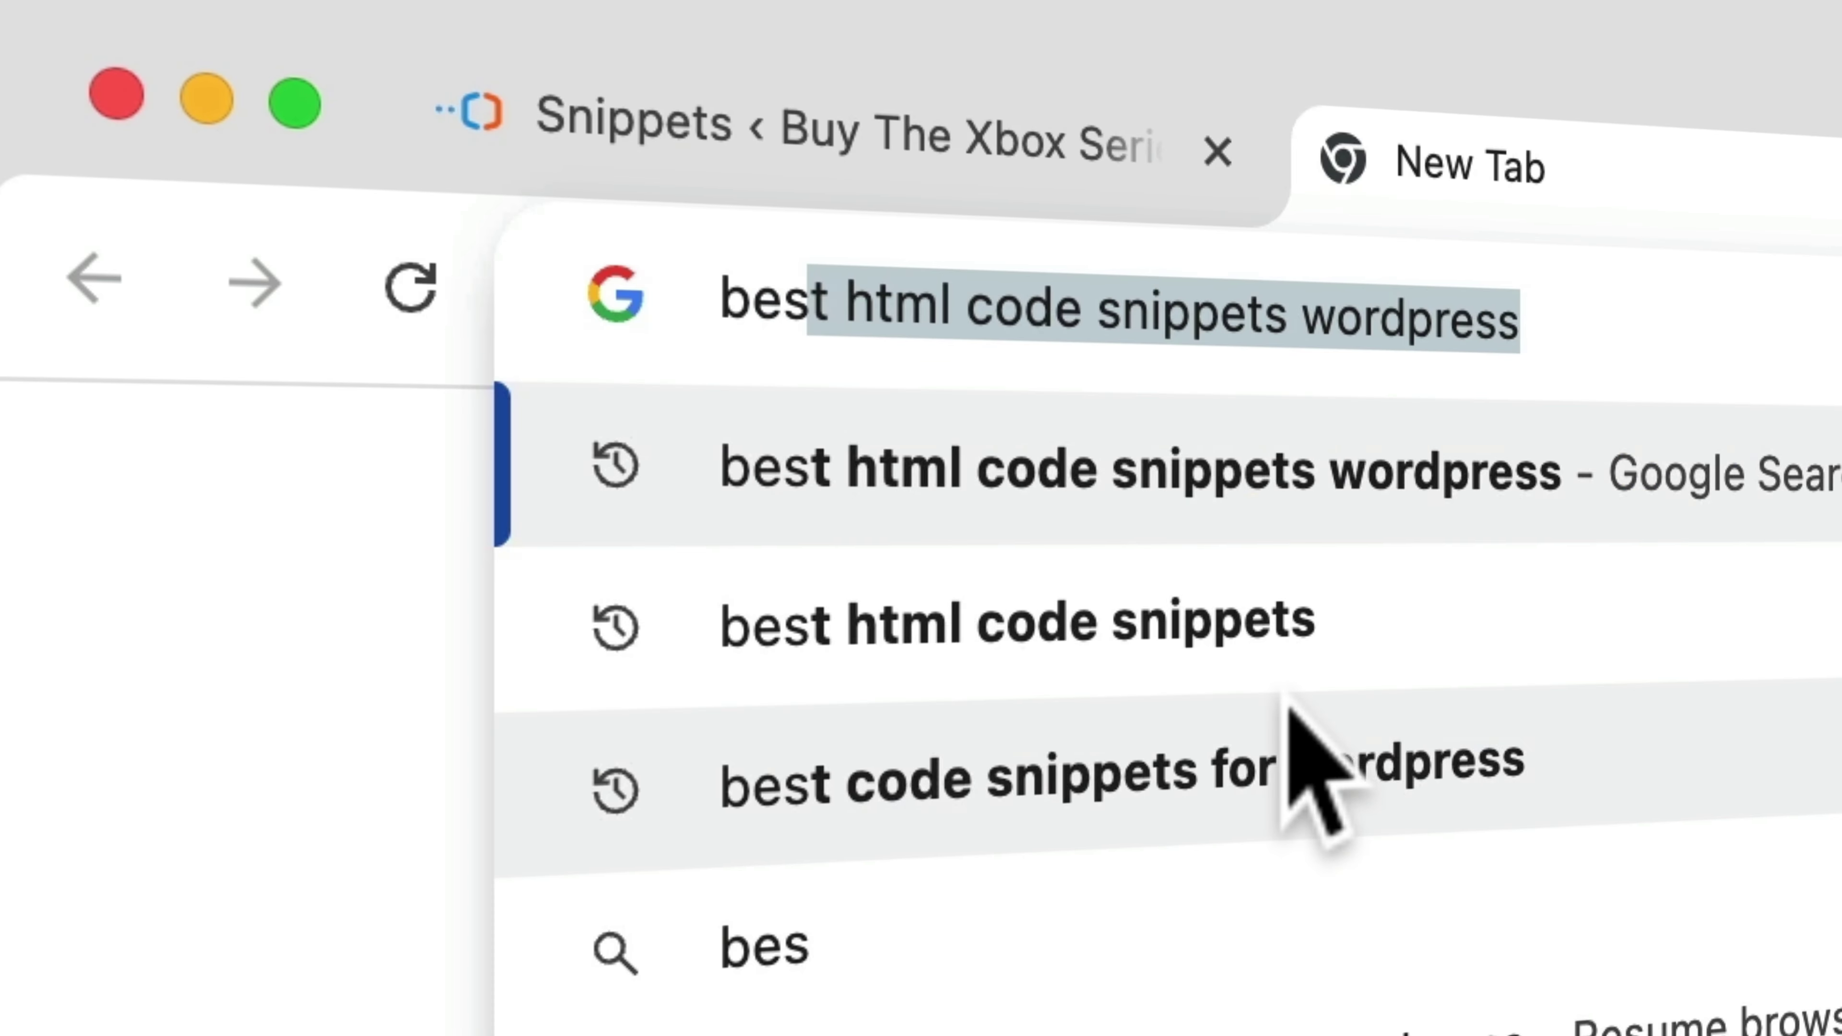
pyautogui.write('t wordpress code snippets')
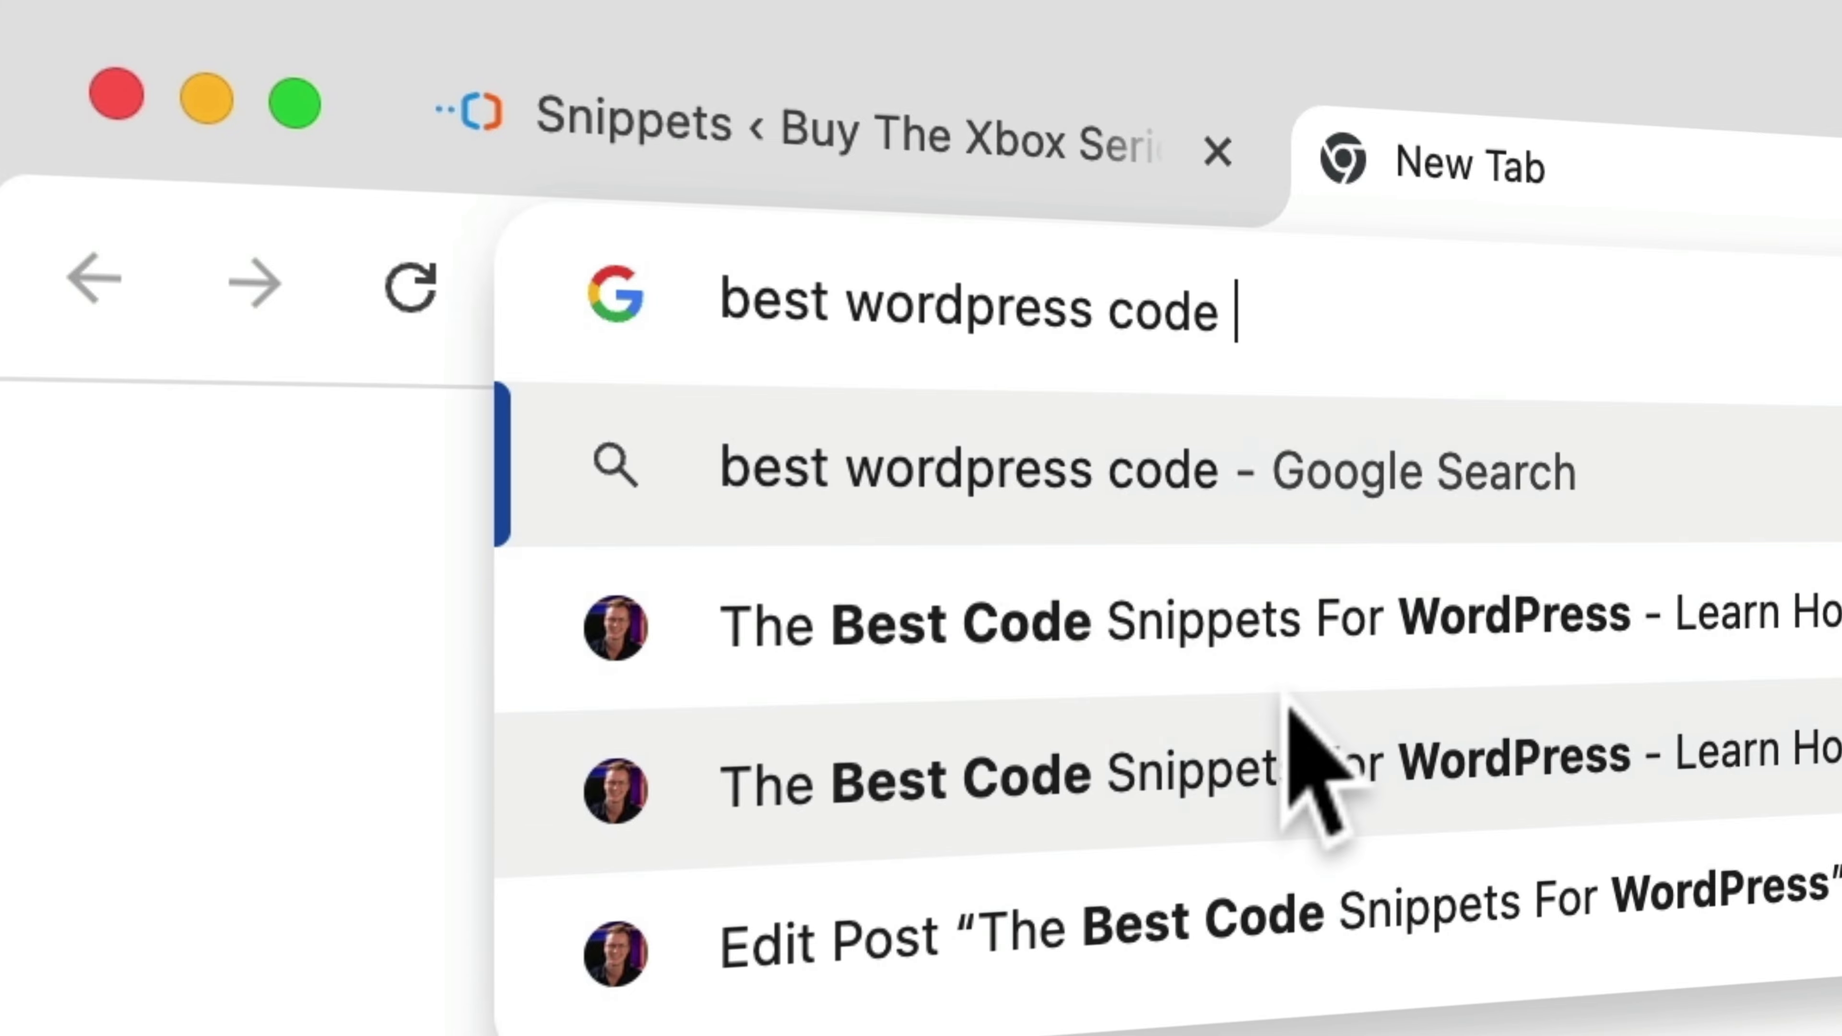
pyautogui.press('Return')
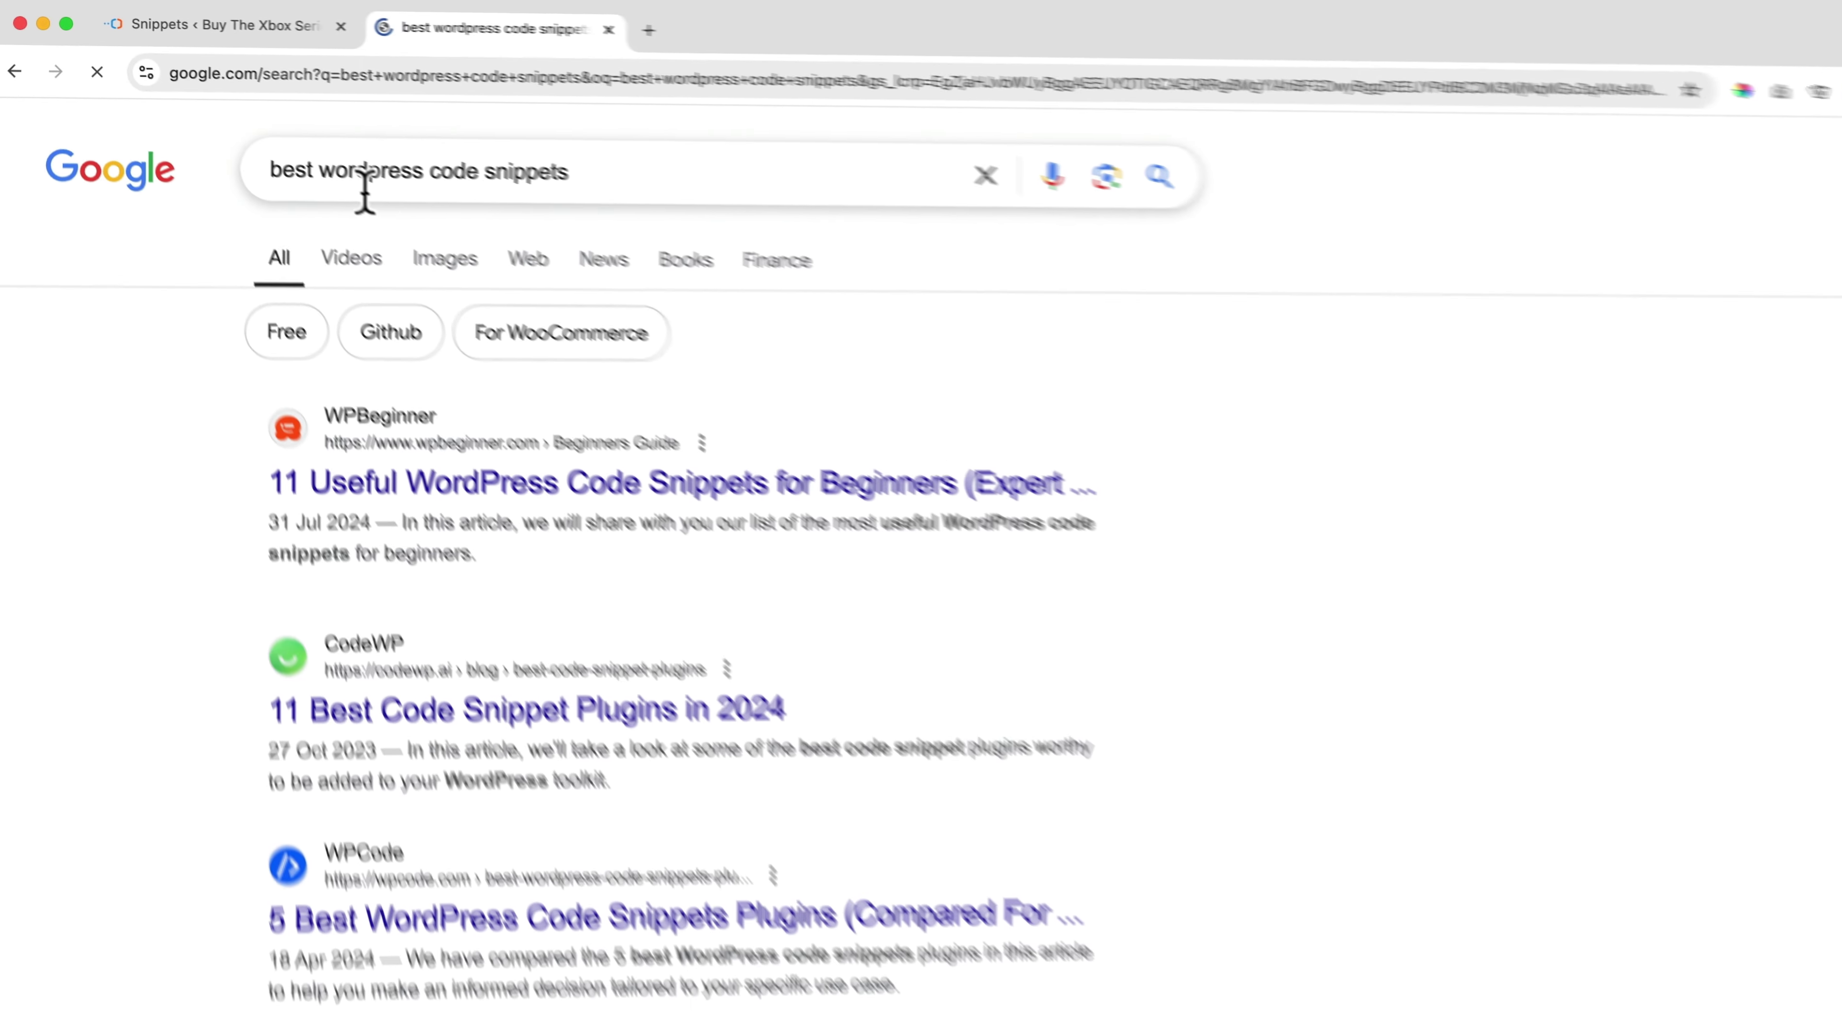
pyautogui.scroll(-5, 524, 340)
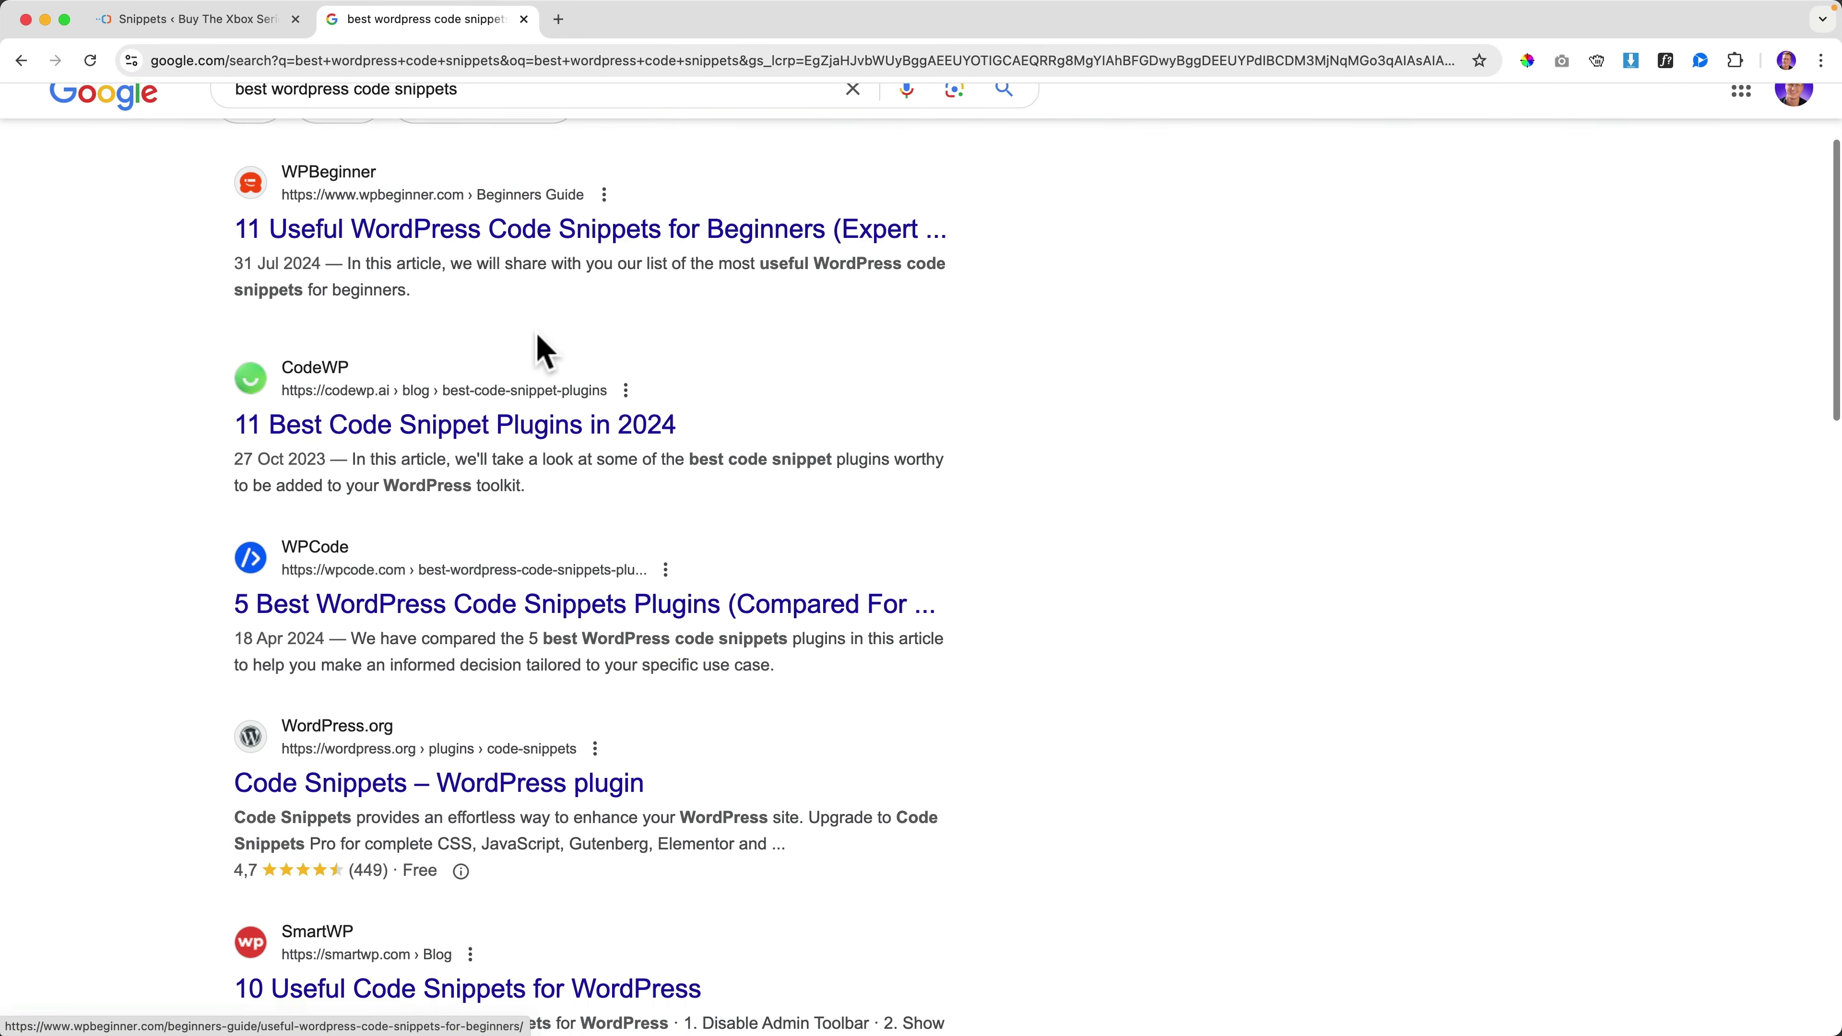
pyautogui.scroll(-3, 537, 335)
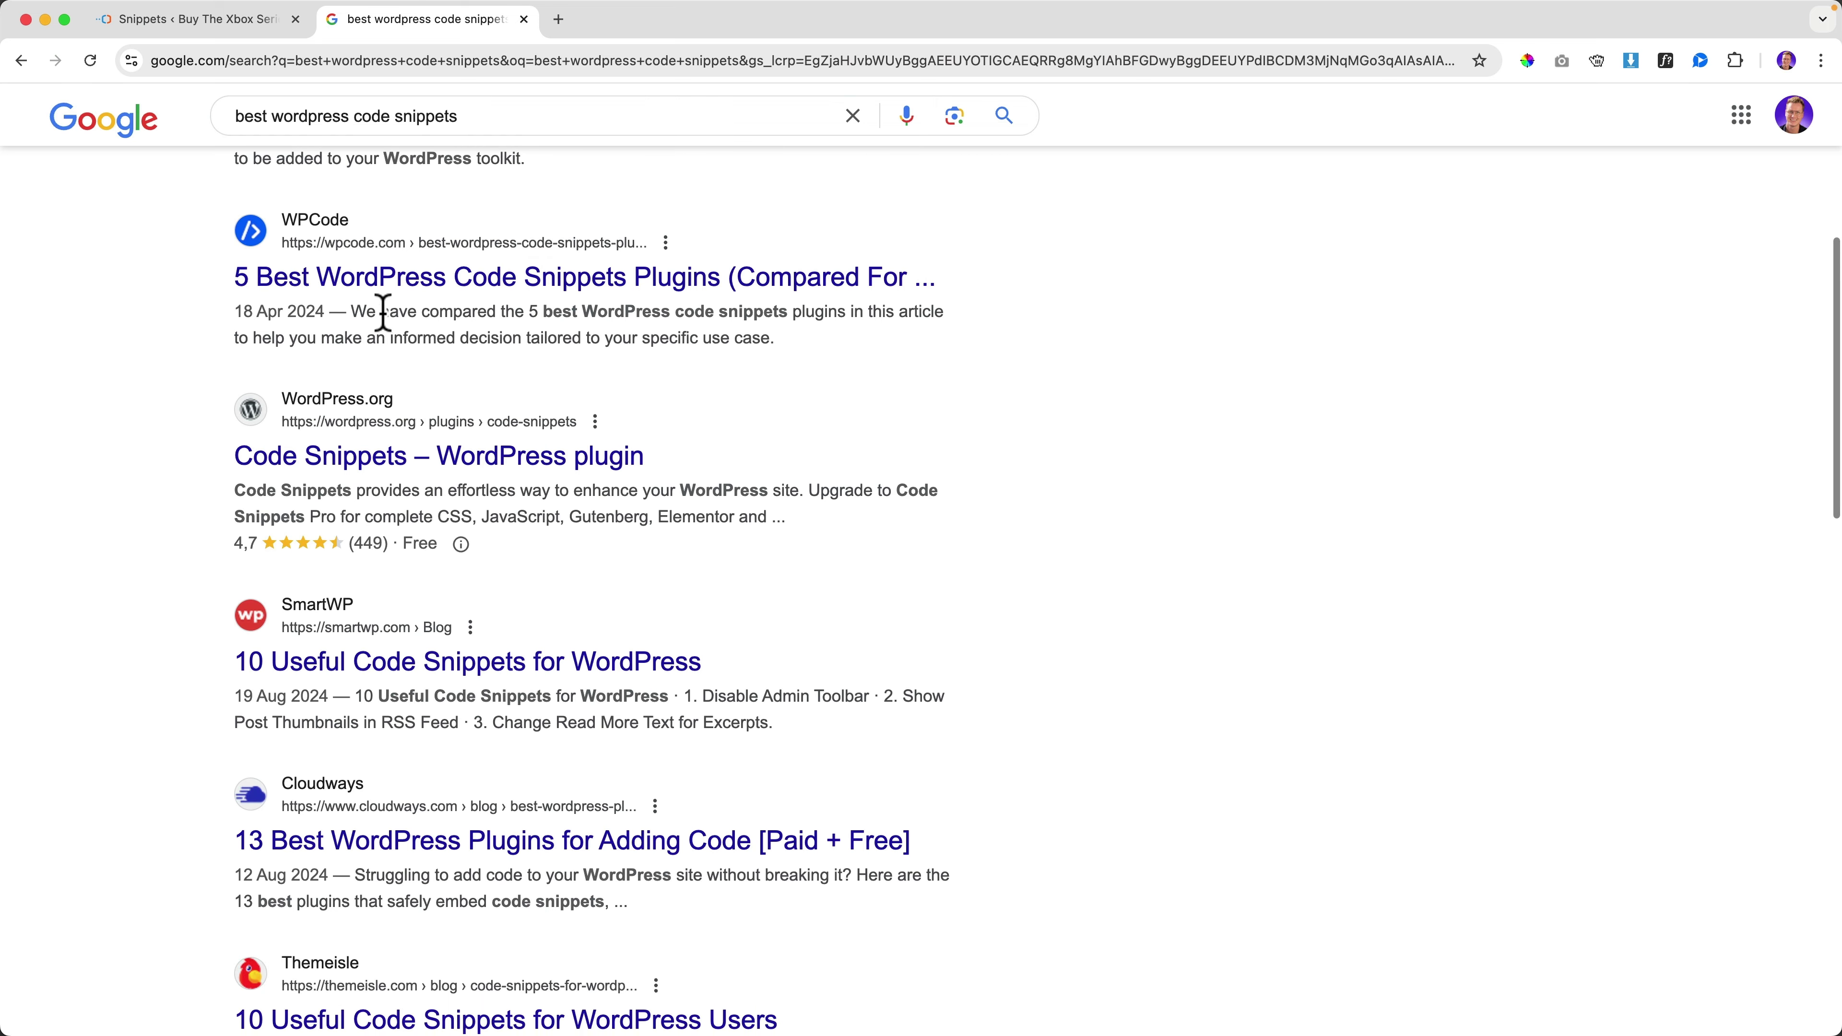
pyautogui.scroll(-3, 348, 385)
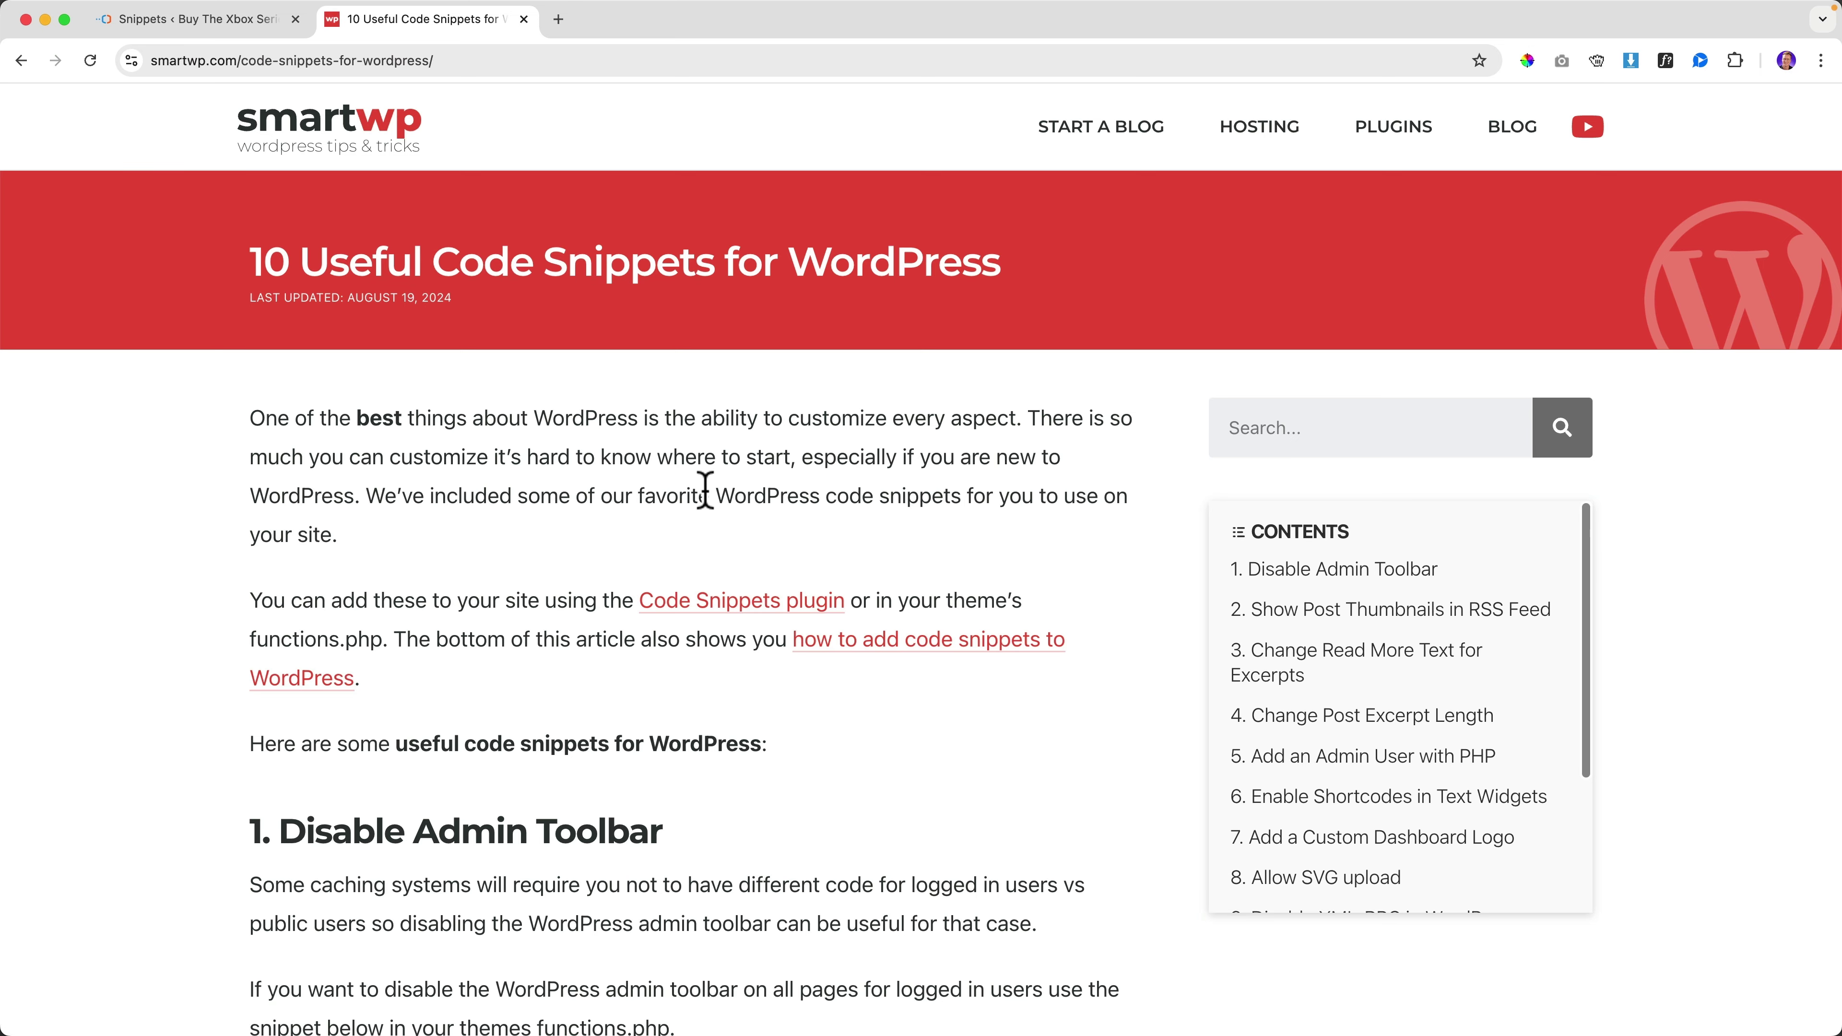
# Step: Read through the article's snippets from "Disable Admin Toolbar" to "Add a Custom Dashboard Logo", highlighting the dashboard logo code
pyautogui.scroll(-5, 707, 490)
pyautogui.scroll(-7, 473, 505)
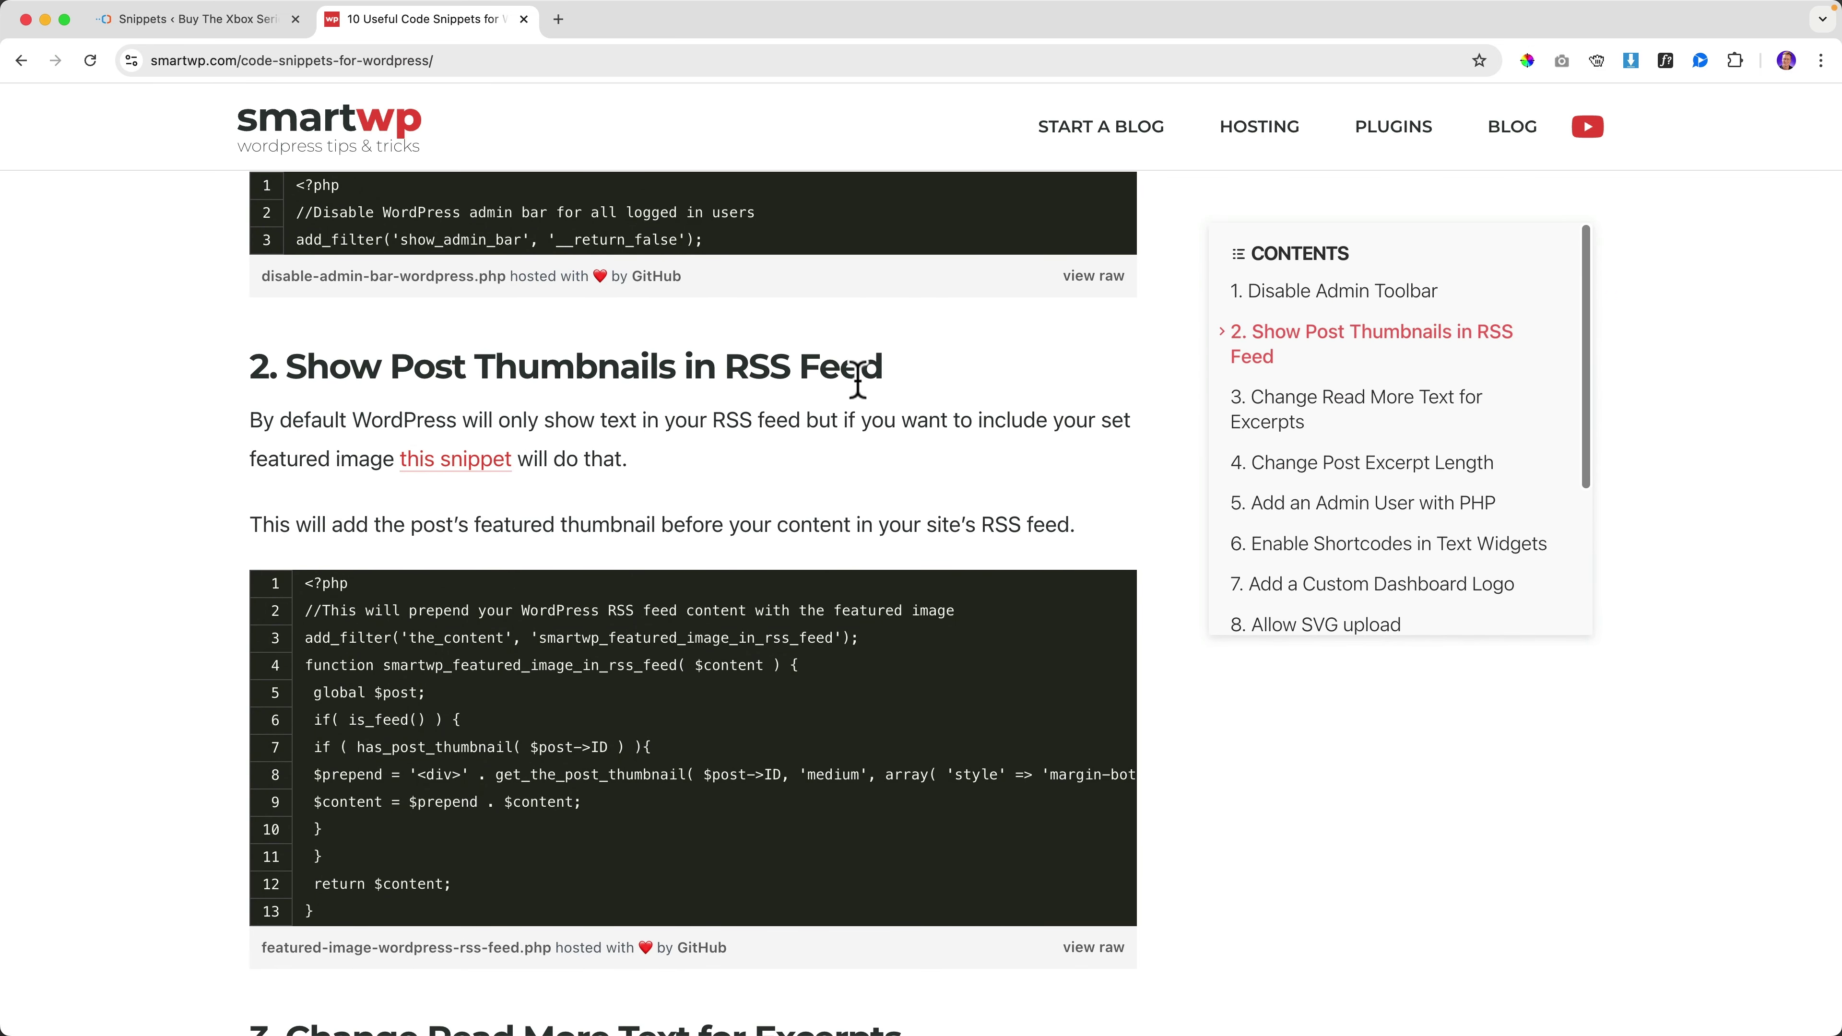
pyautogui.scroll(-10, 858, 382)
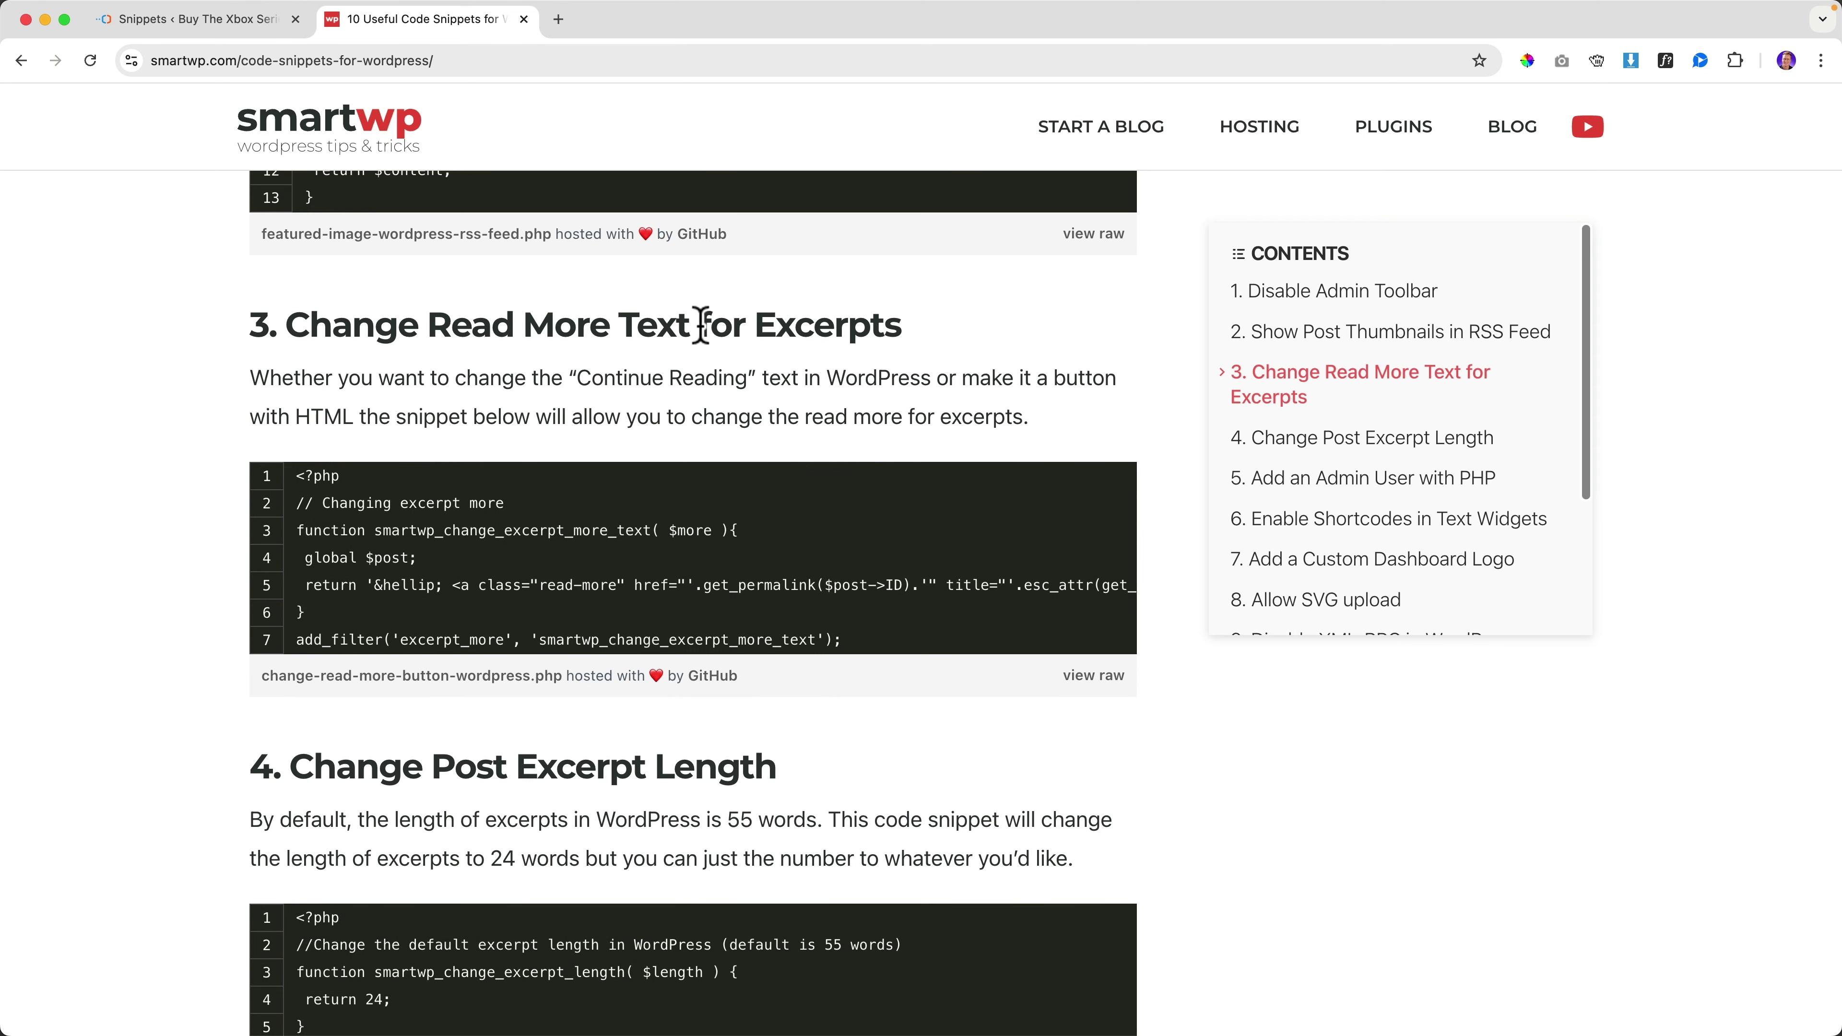
pyautogui.scroll(-3, 834, 332)
pyautogui.scroll(-1, 394, 404)
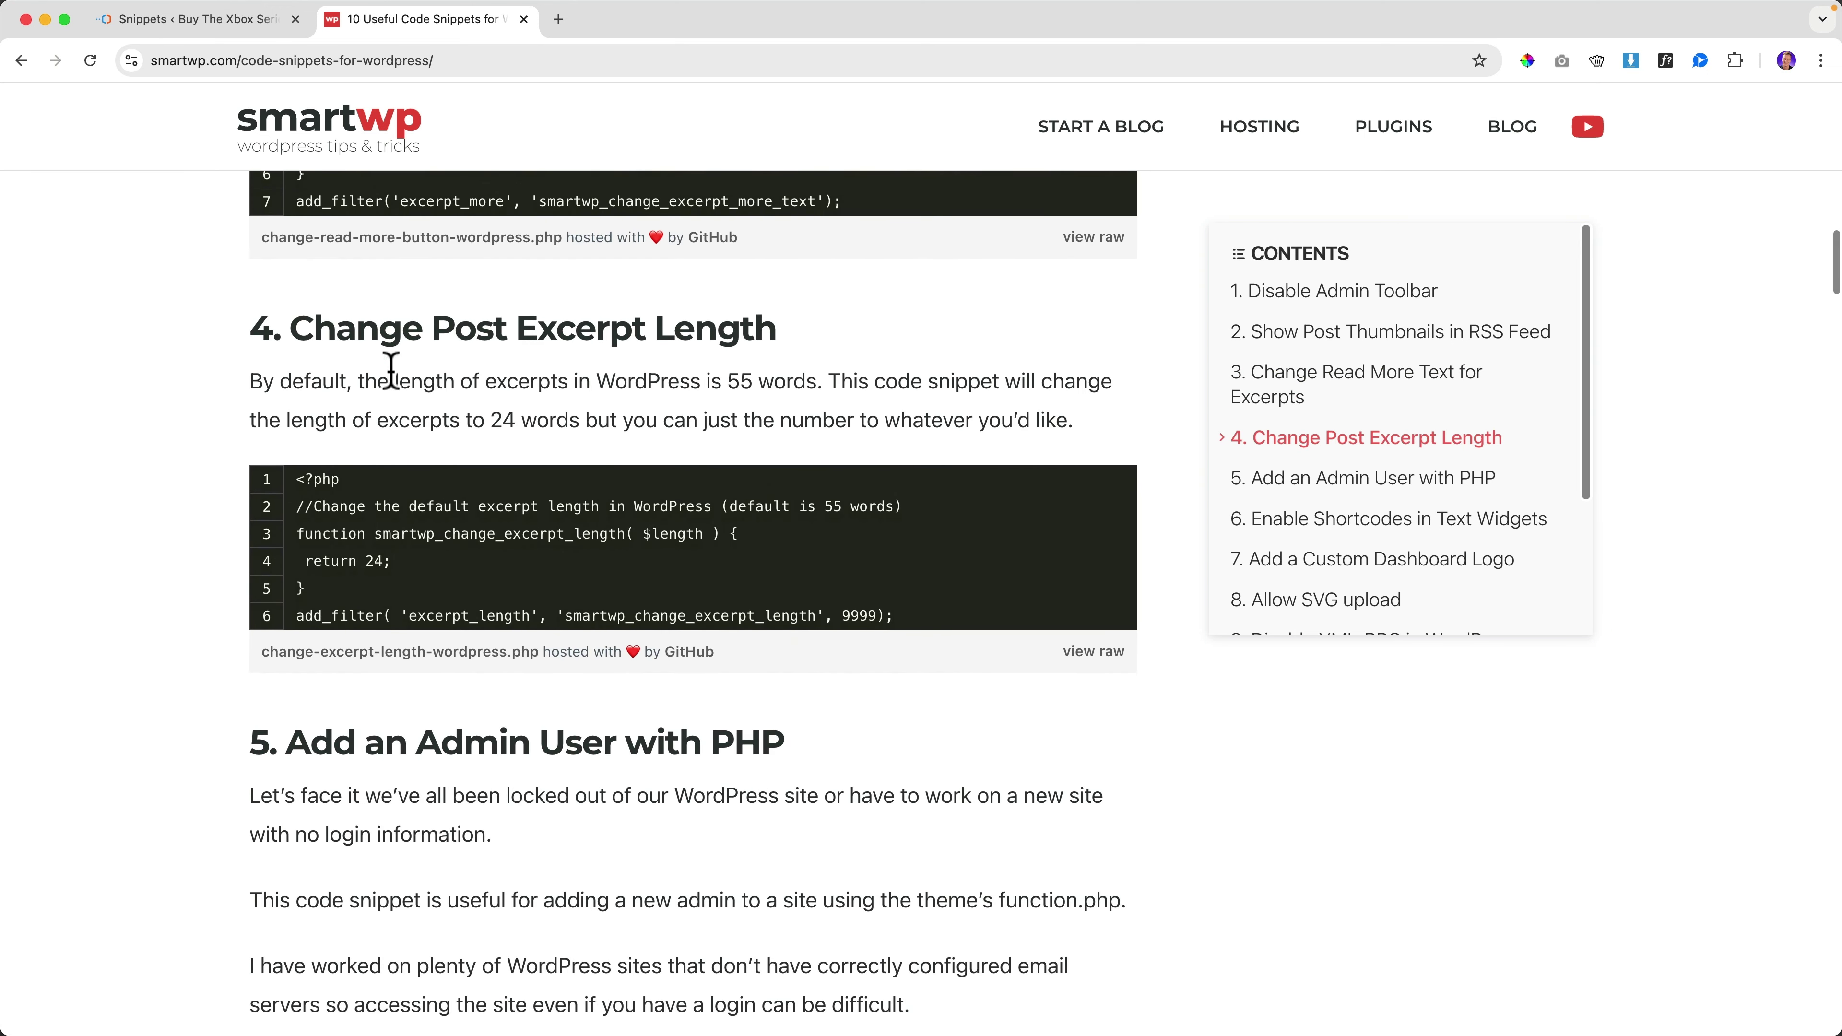
pyautogui.scroll(-10, 653, 362)
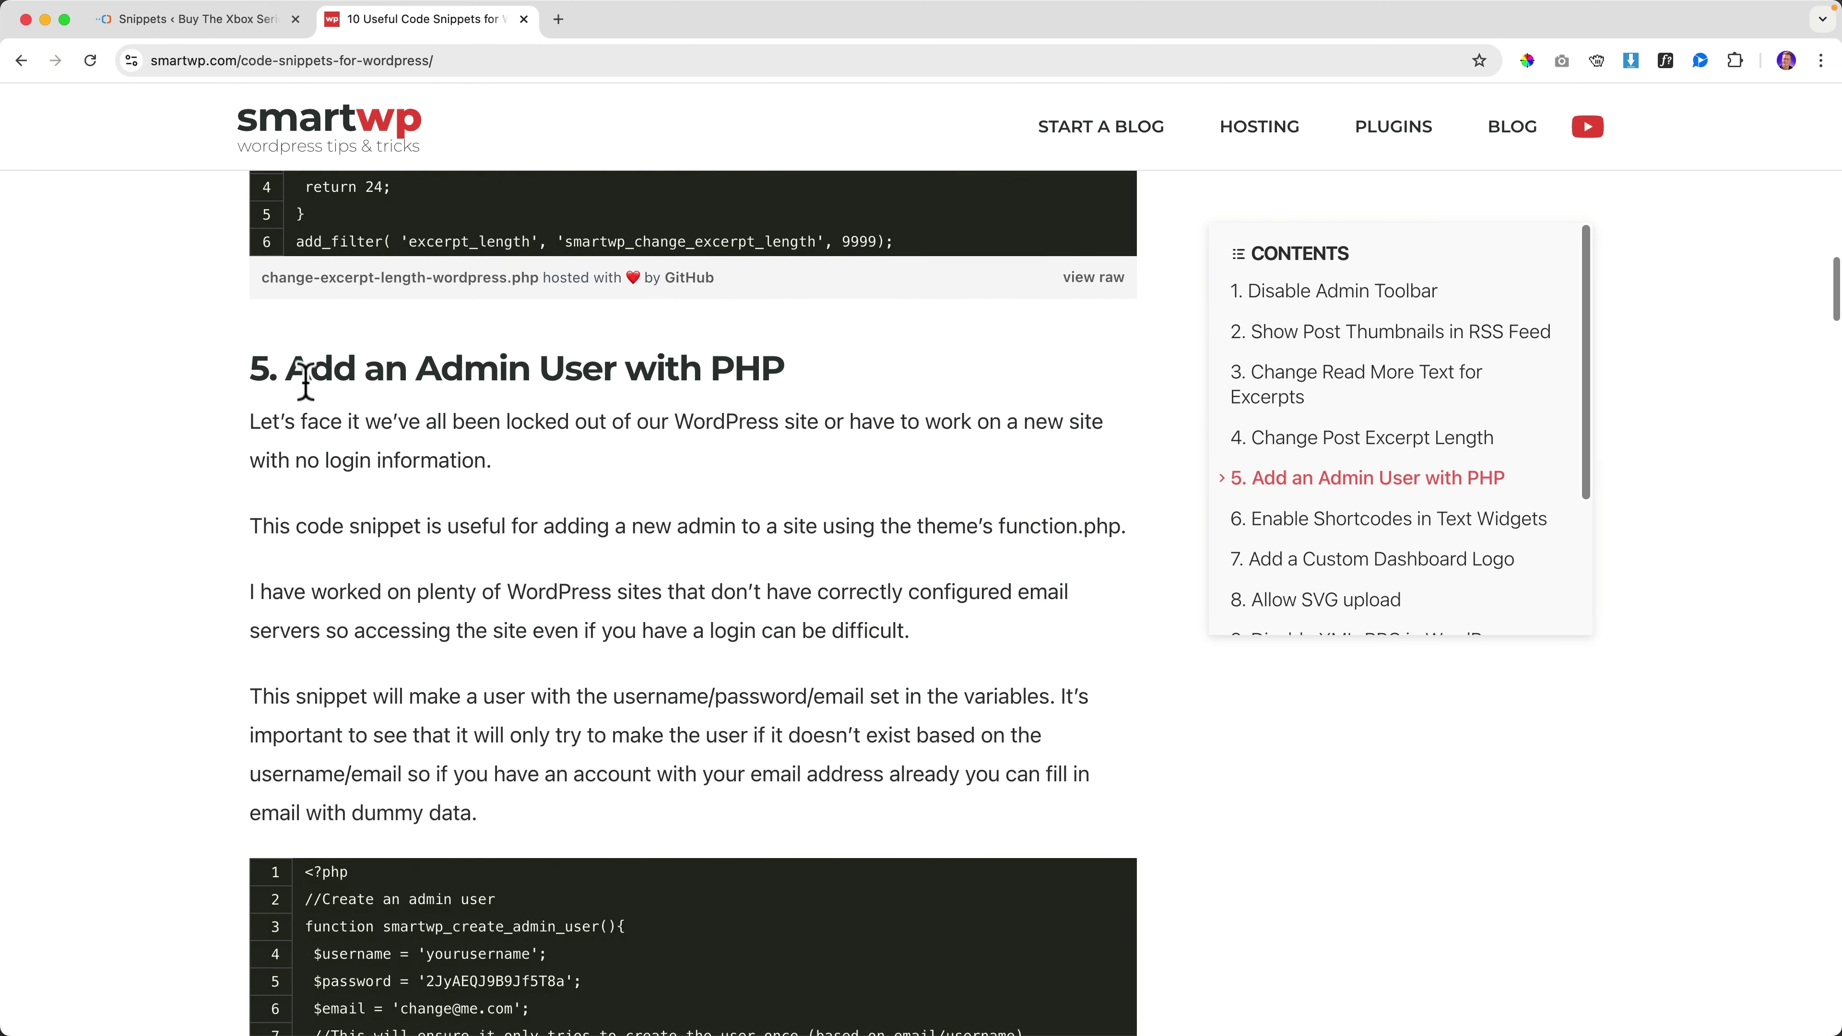
pyautogui.scroll(-20, 834, 410)
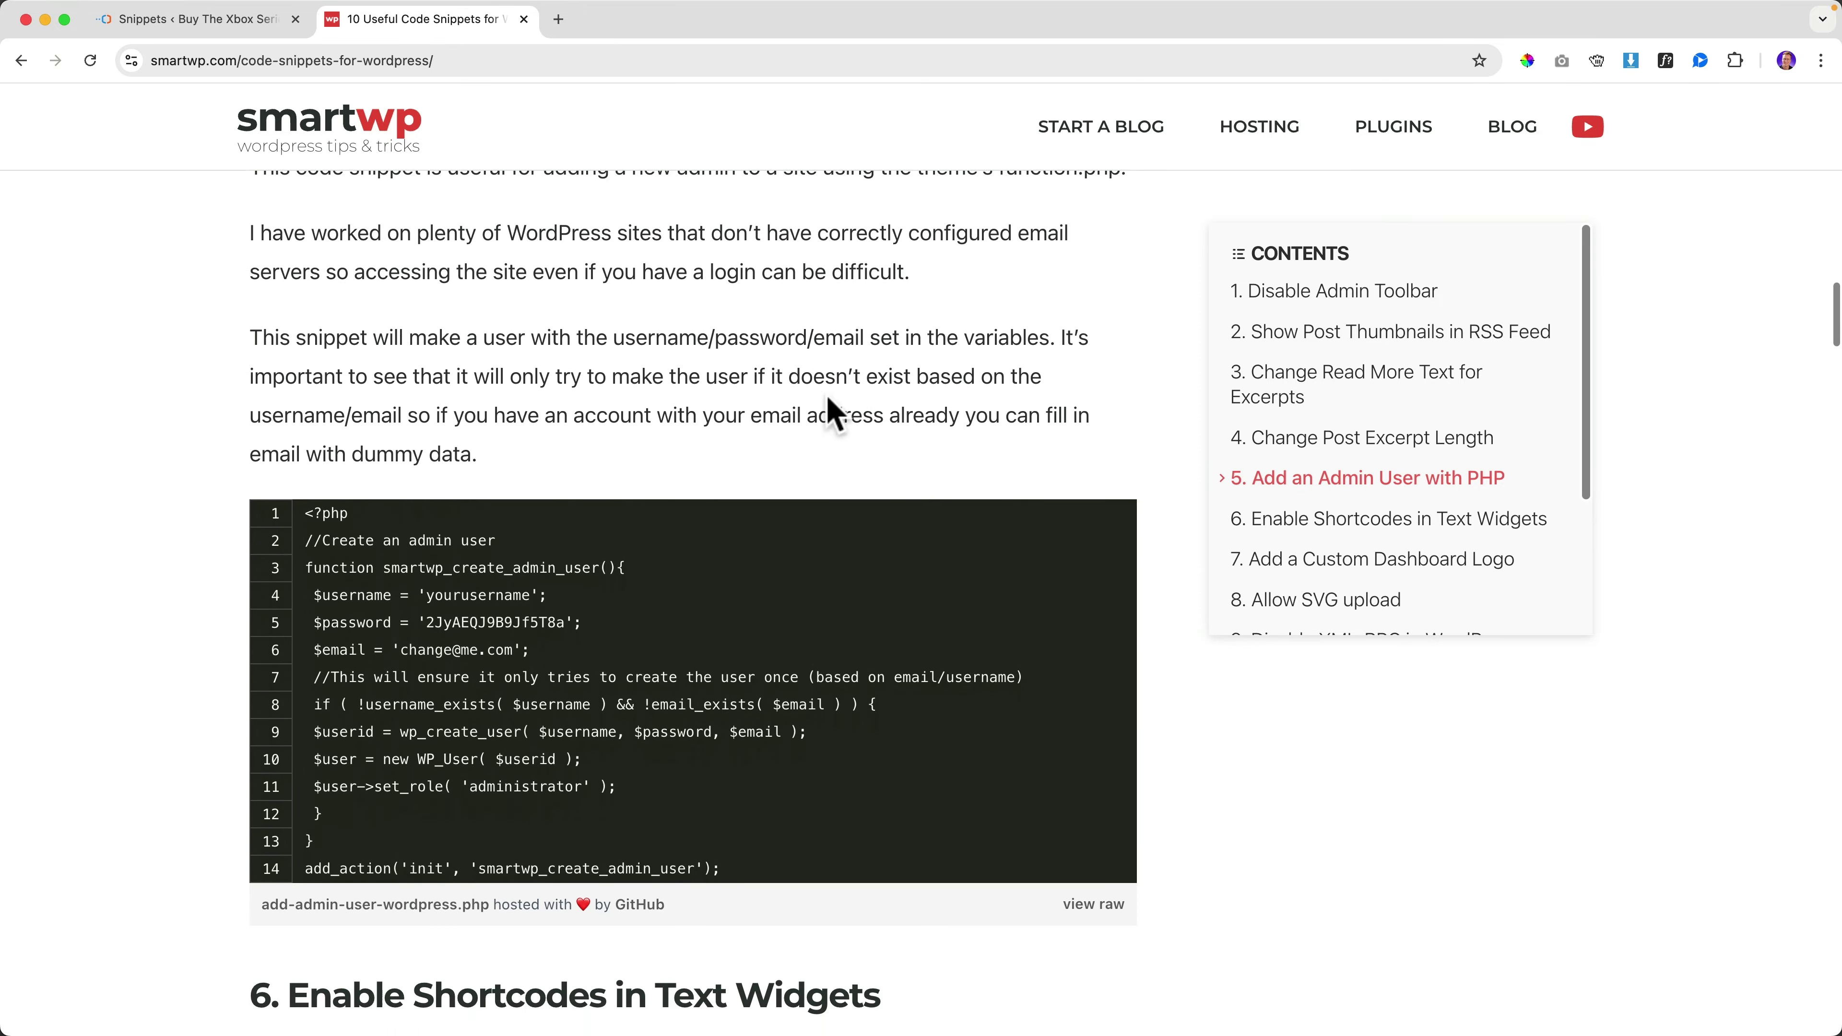
pyautogui.scroll(-10, 670, 464)
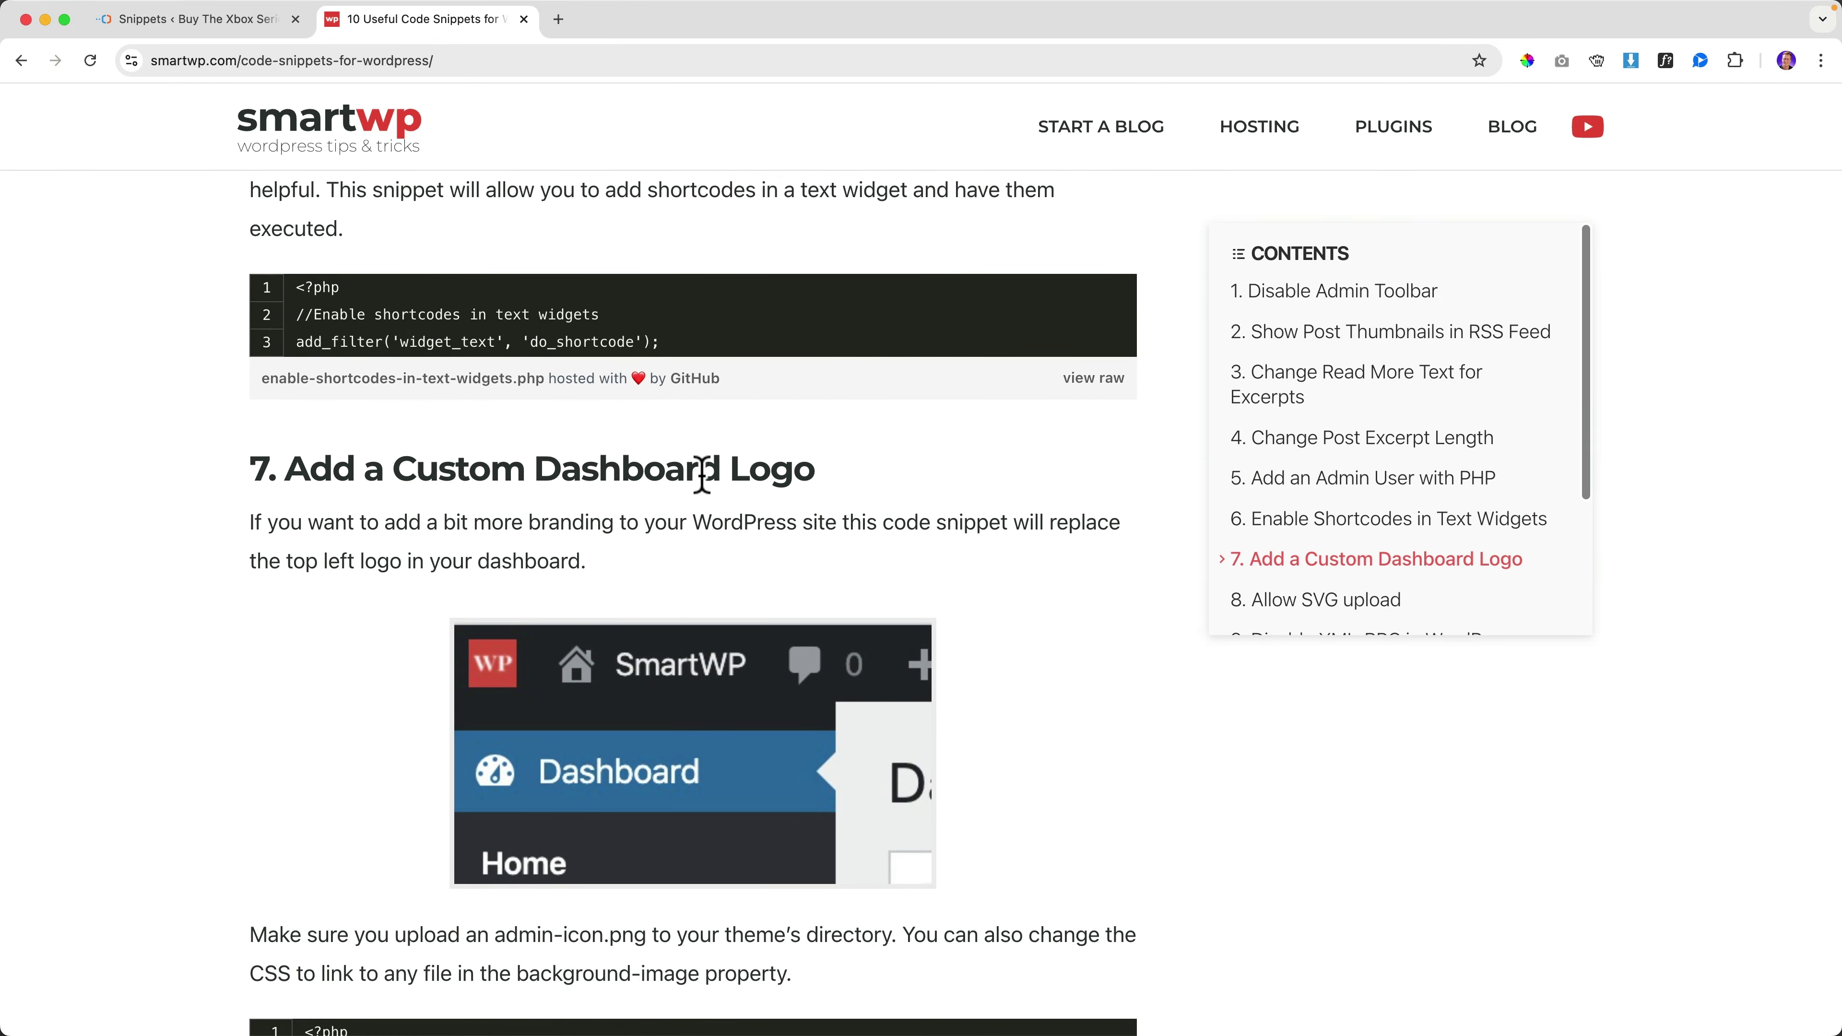
pyautogui.scroll(-13, 702, 475)
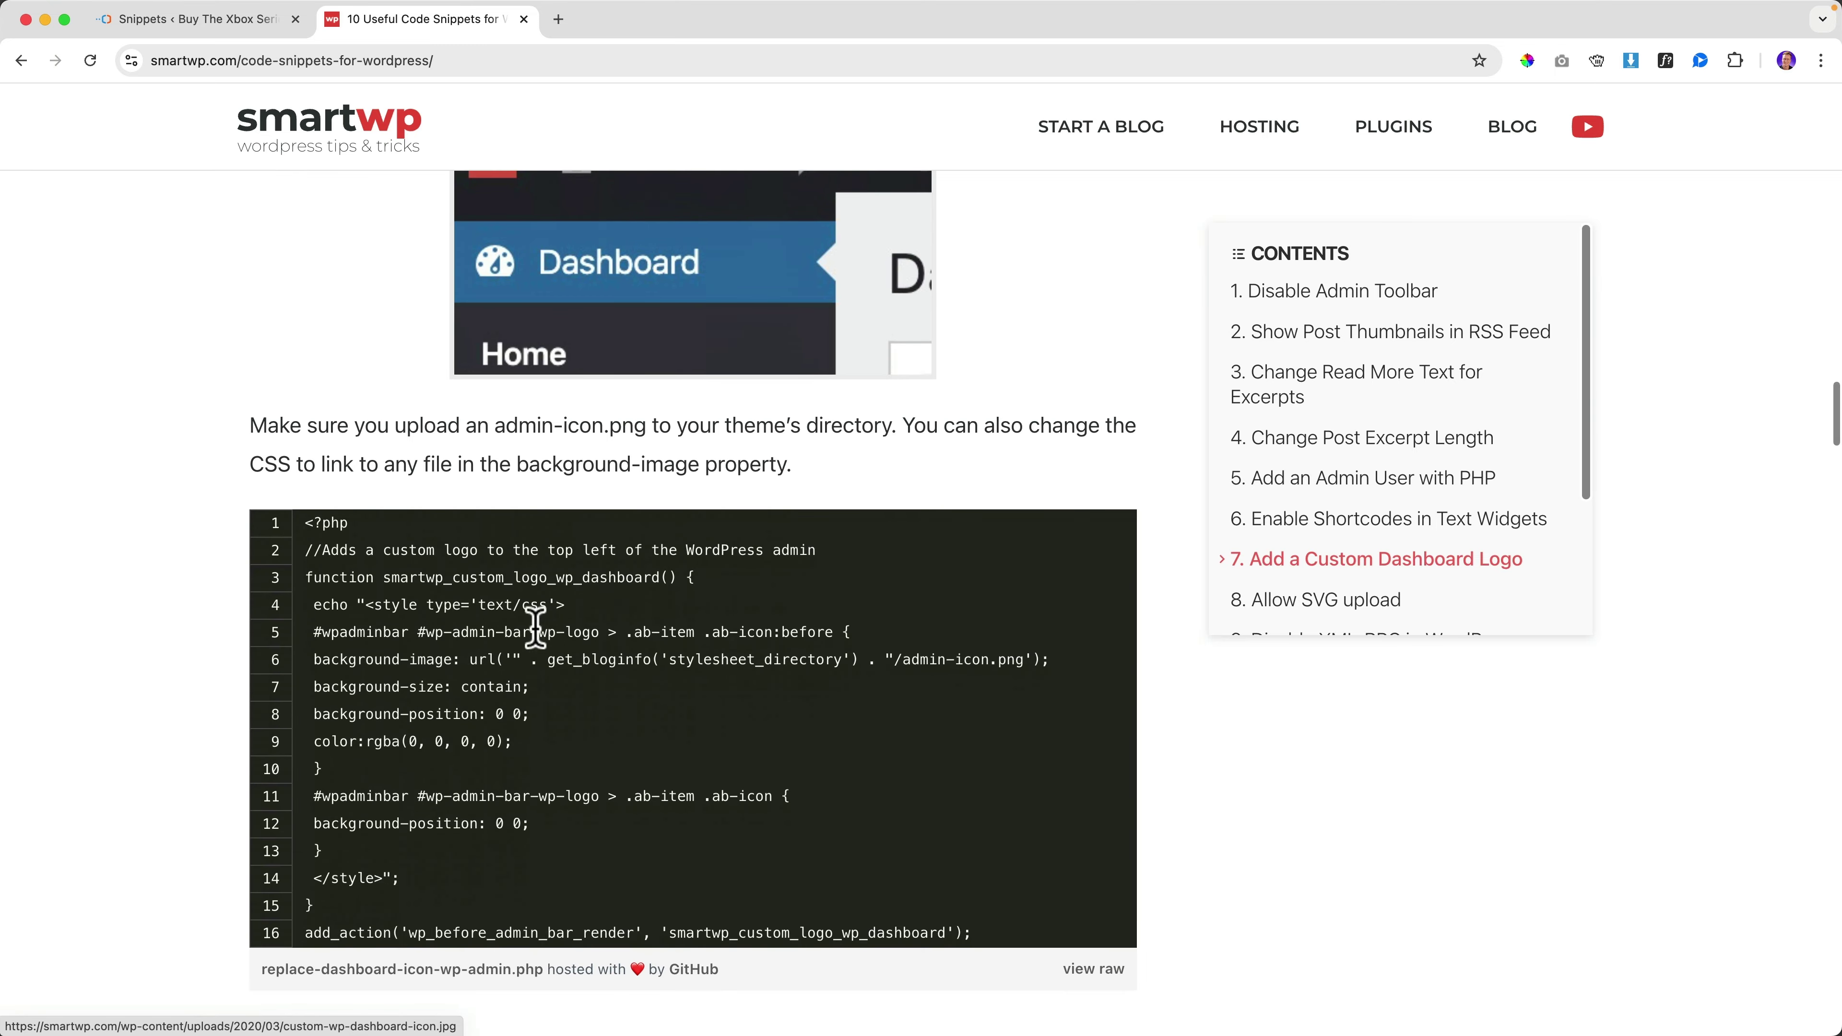
pyautogui.moveTo(309, 521); pyautogui.dragTo(958, 930)
pyautogui.click(980, 937)
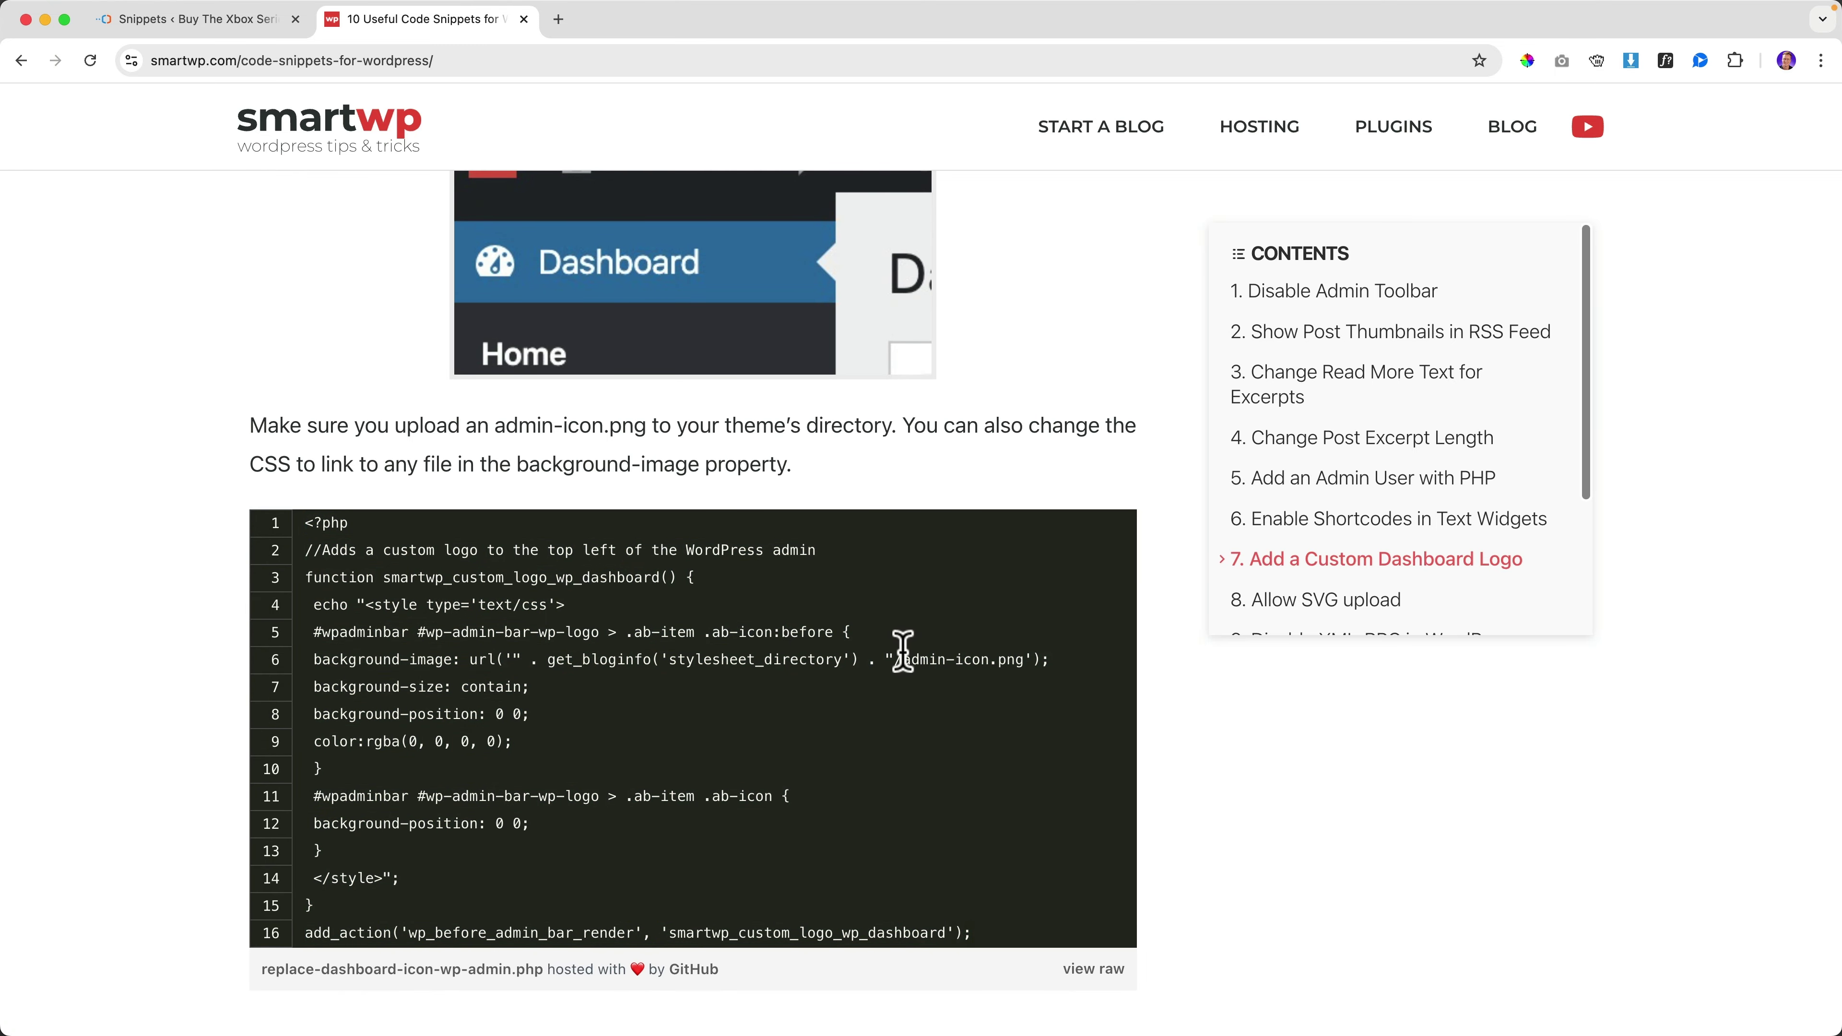
# Step: Review the custom dashboard logo, SVG upload, Disable XML-RPC and Remove jQuery Migrate snippets in the SmartWP article
pyautogui.moveTo(898, 659); pyautogui.dragTo(1003, 659)
pyautogui.scroll(3, 692, 580)
pyautogui.click(218, 19)
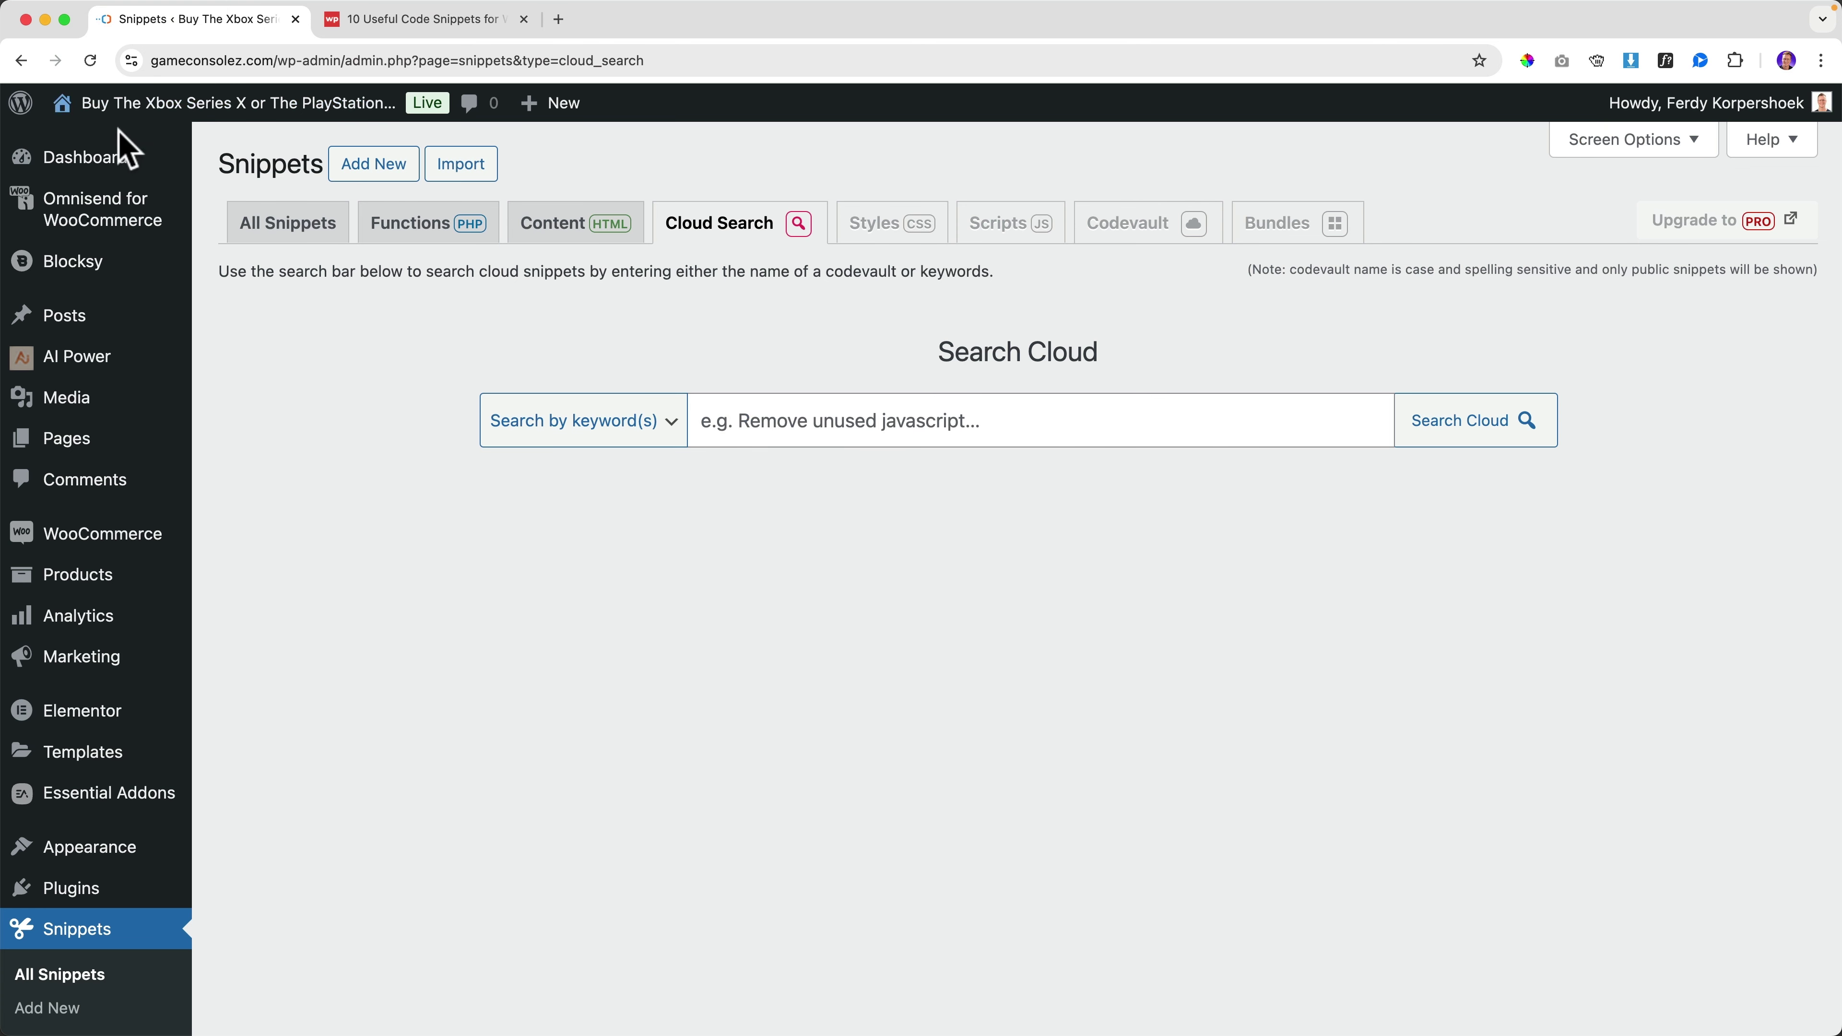
pyautogui.click(420, 19)
pyautogui.scroll(-4, 620, 482)
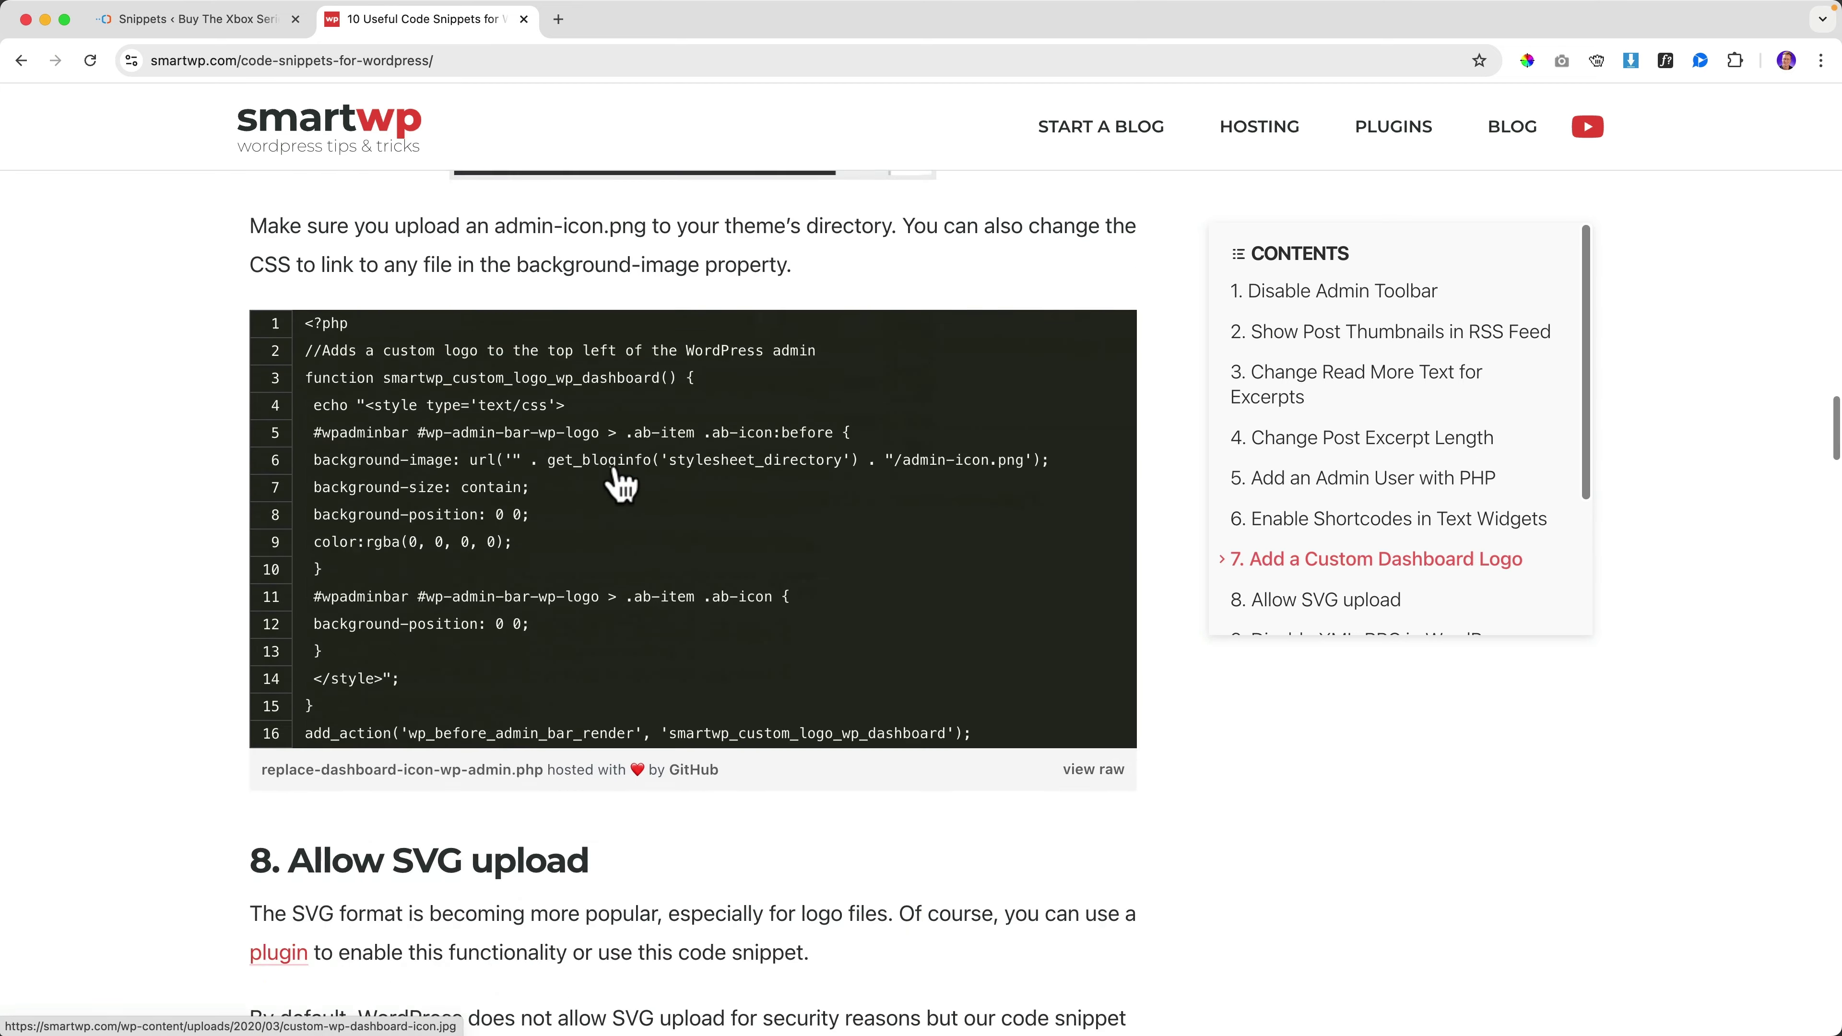
pyautogui.scroll(-8, 620, 482)
pyautogui.scroll(-10, 535, 364)
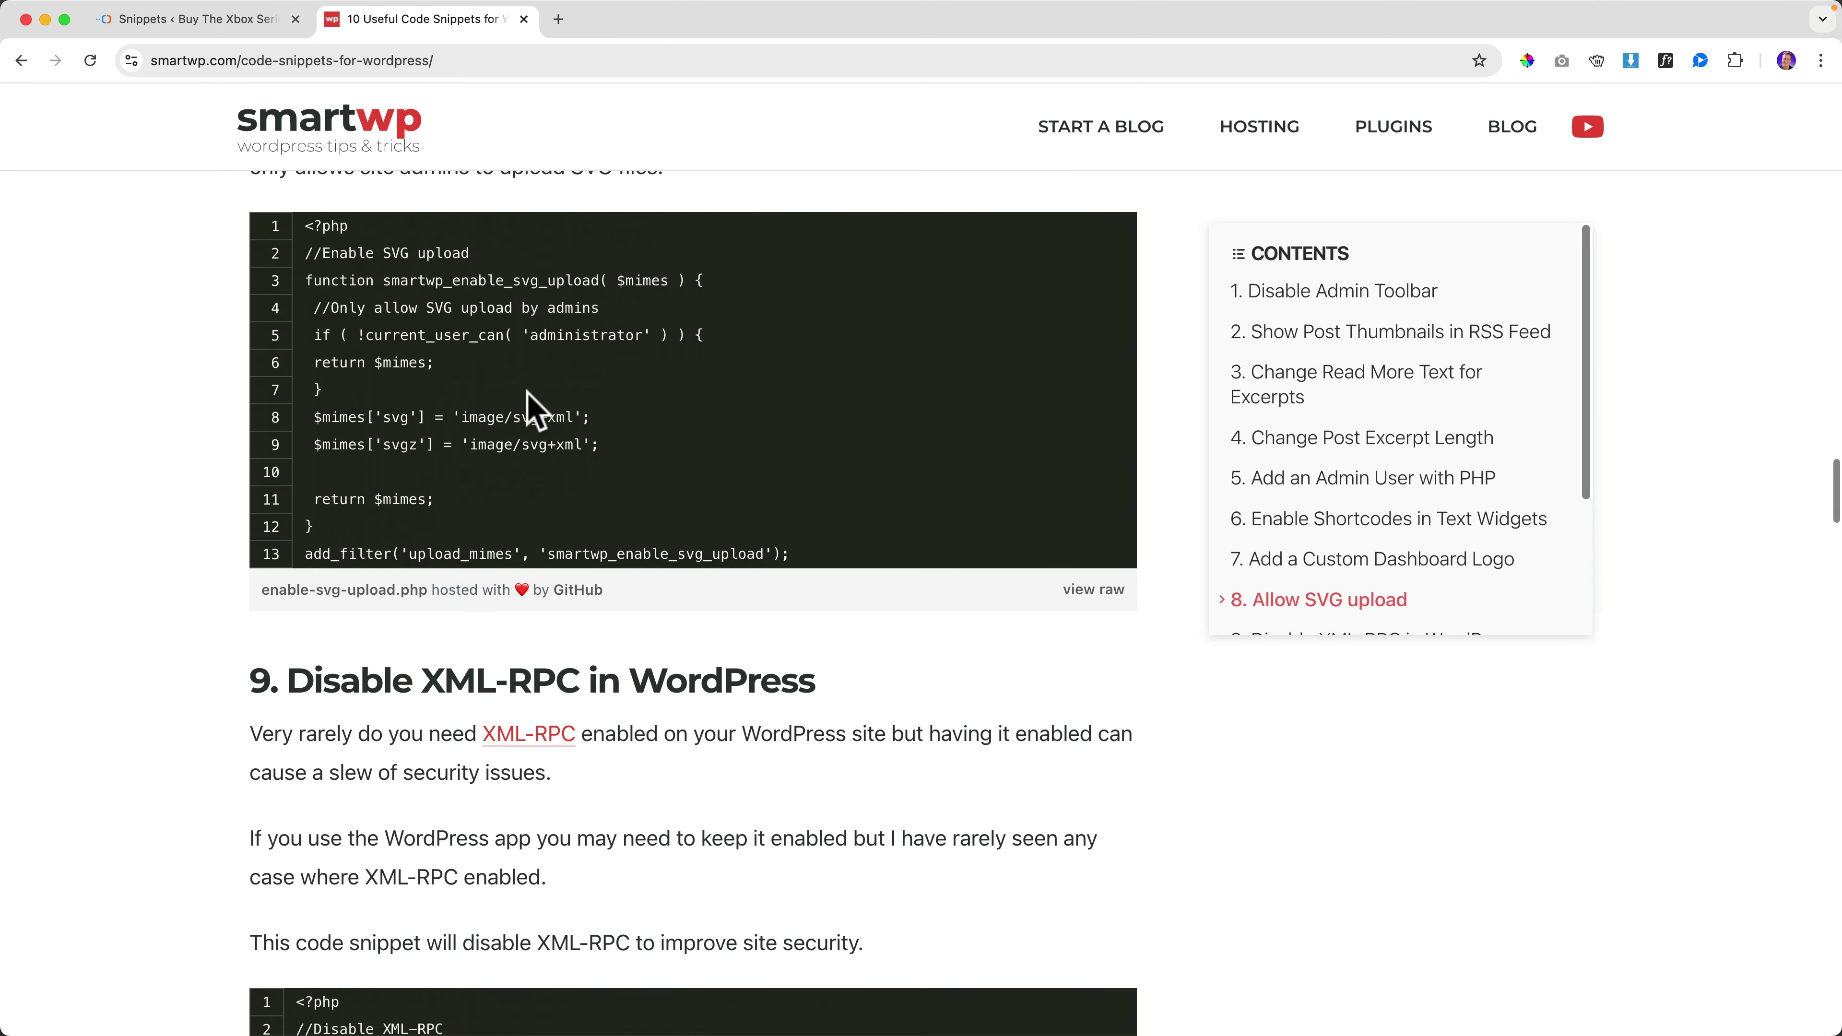
pyautogui.scroll(-12, 597, 535)
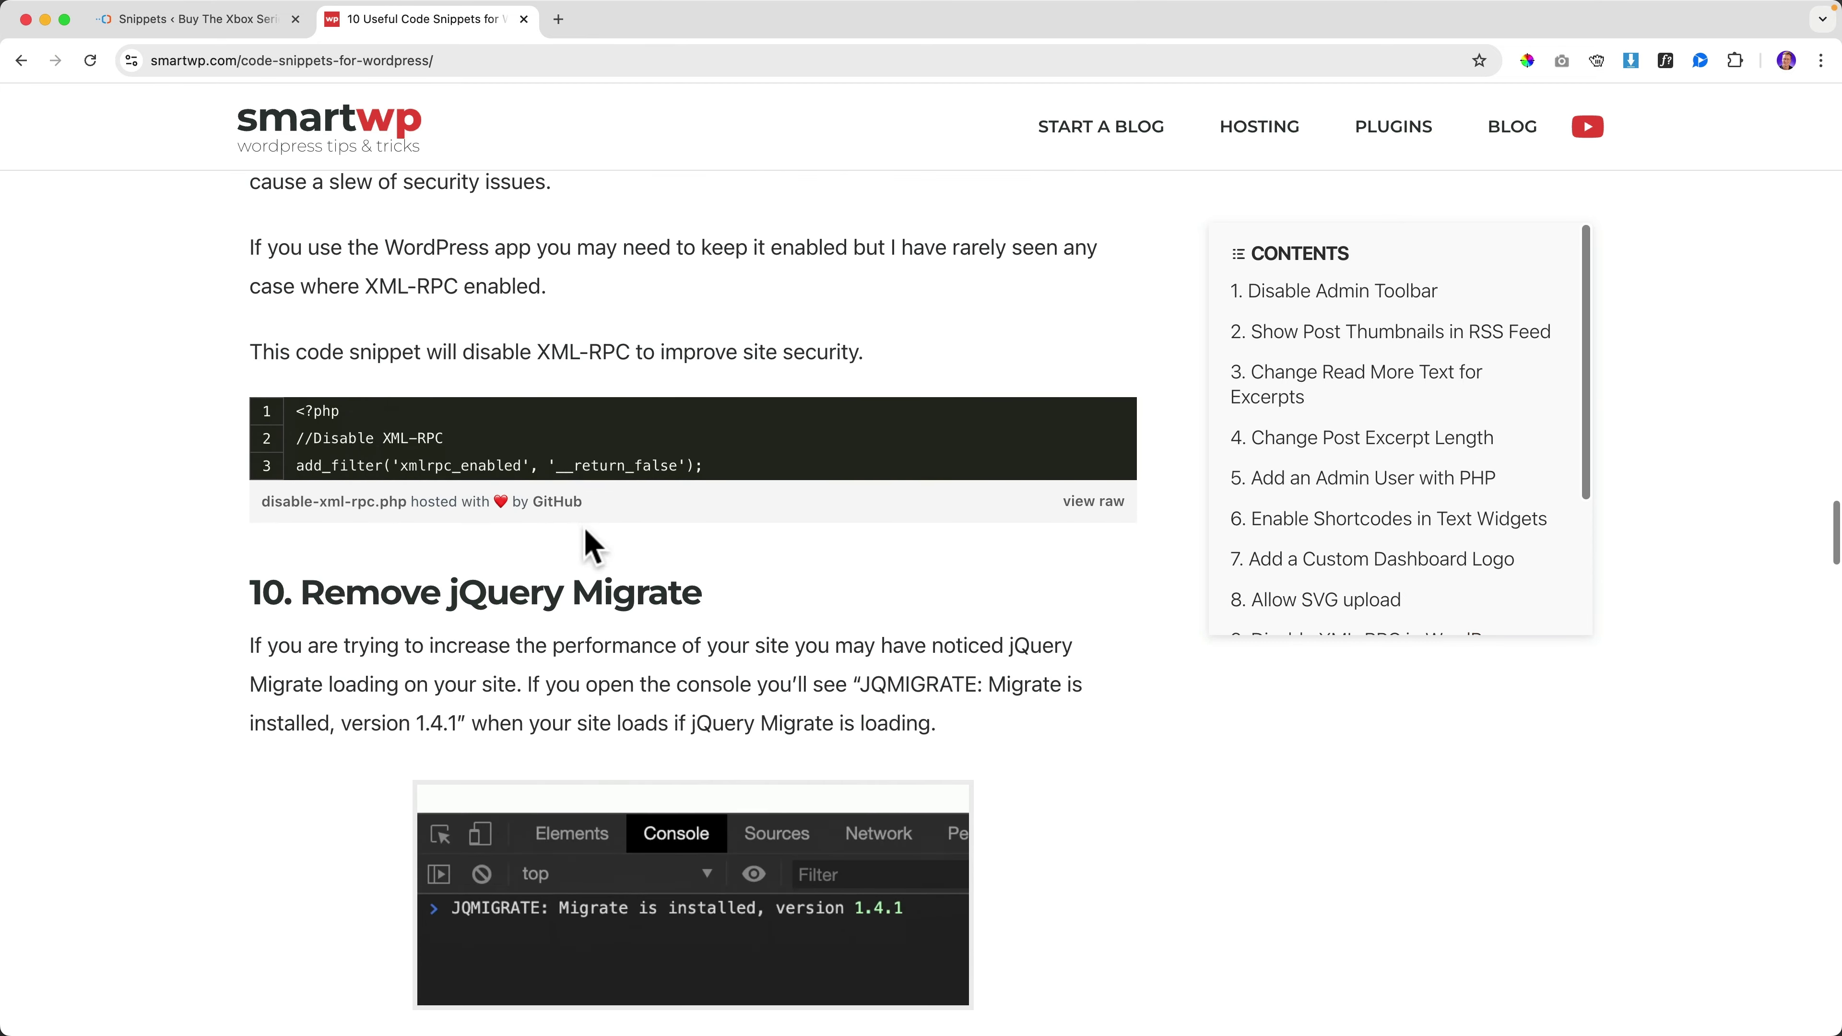
pyautogui.scroll(-8, 485, 502)
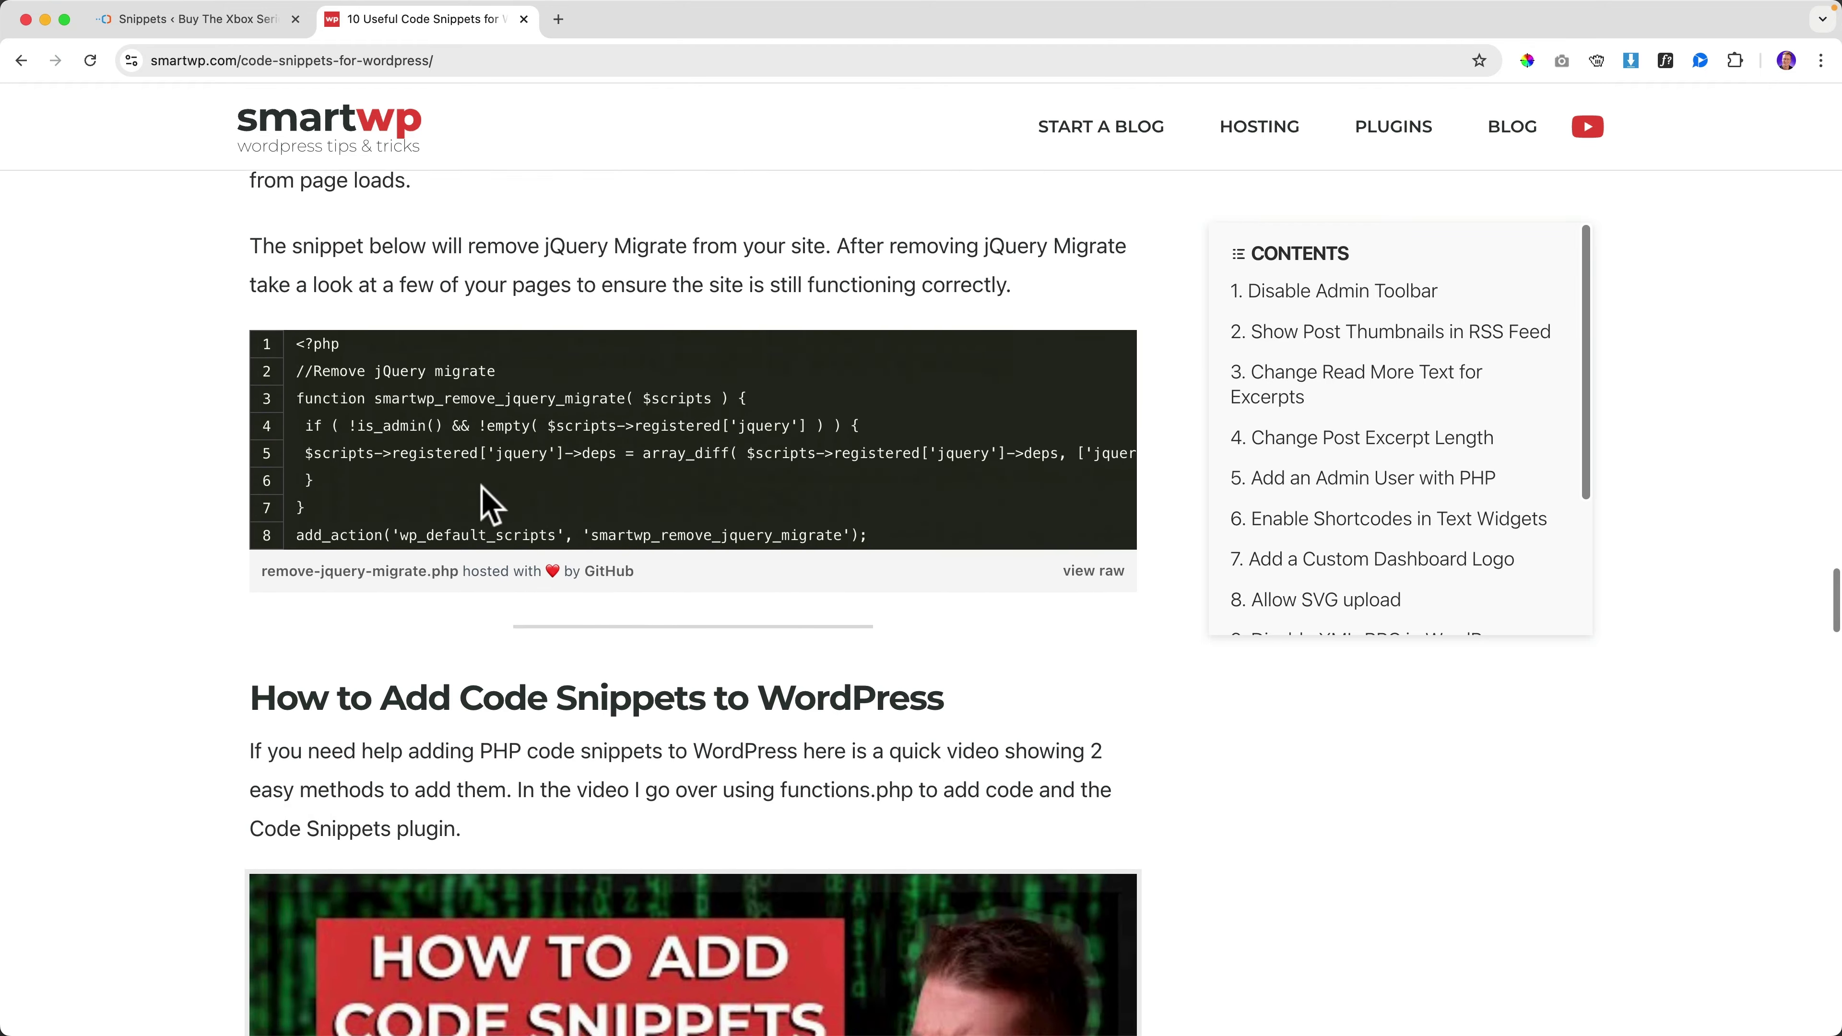
# Step: Return to the Google results and open WPKube's "16 Useful Code Snippets for WordPress" article
pyautogui.click(21, 60)
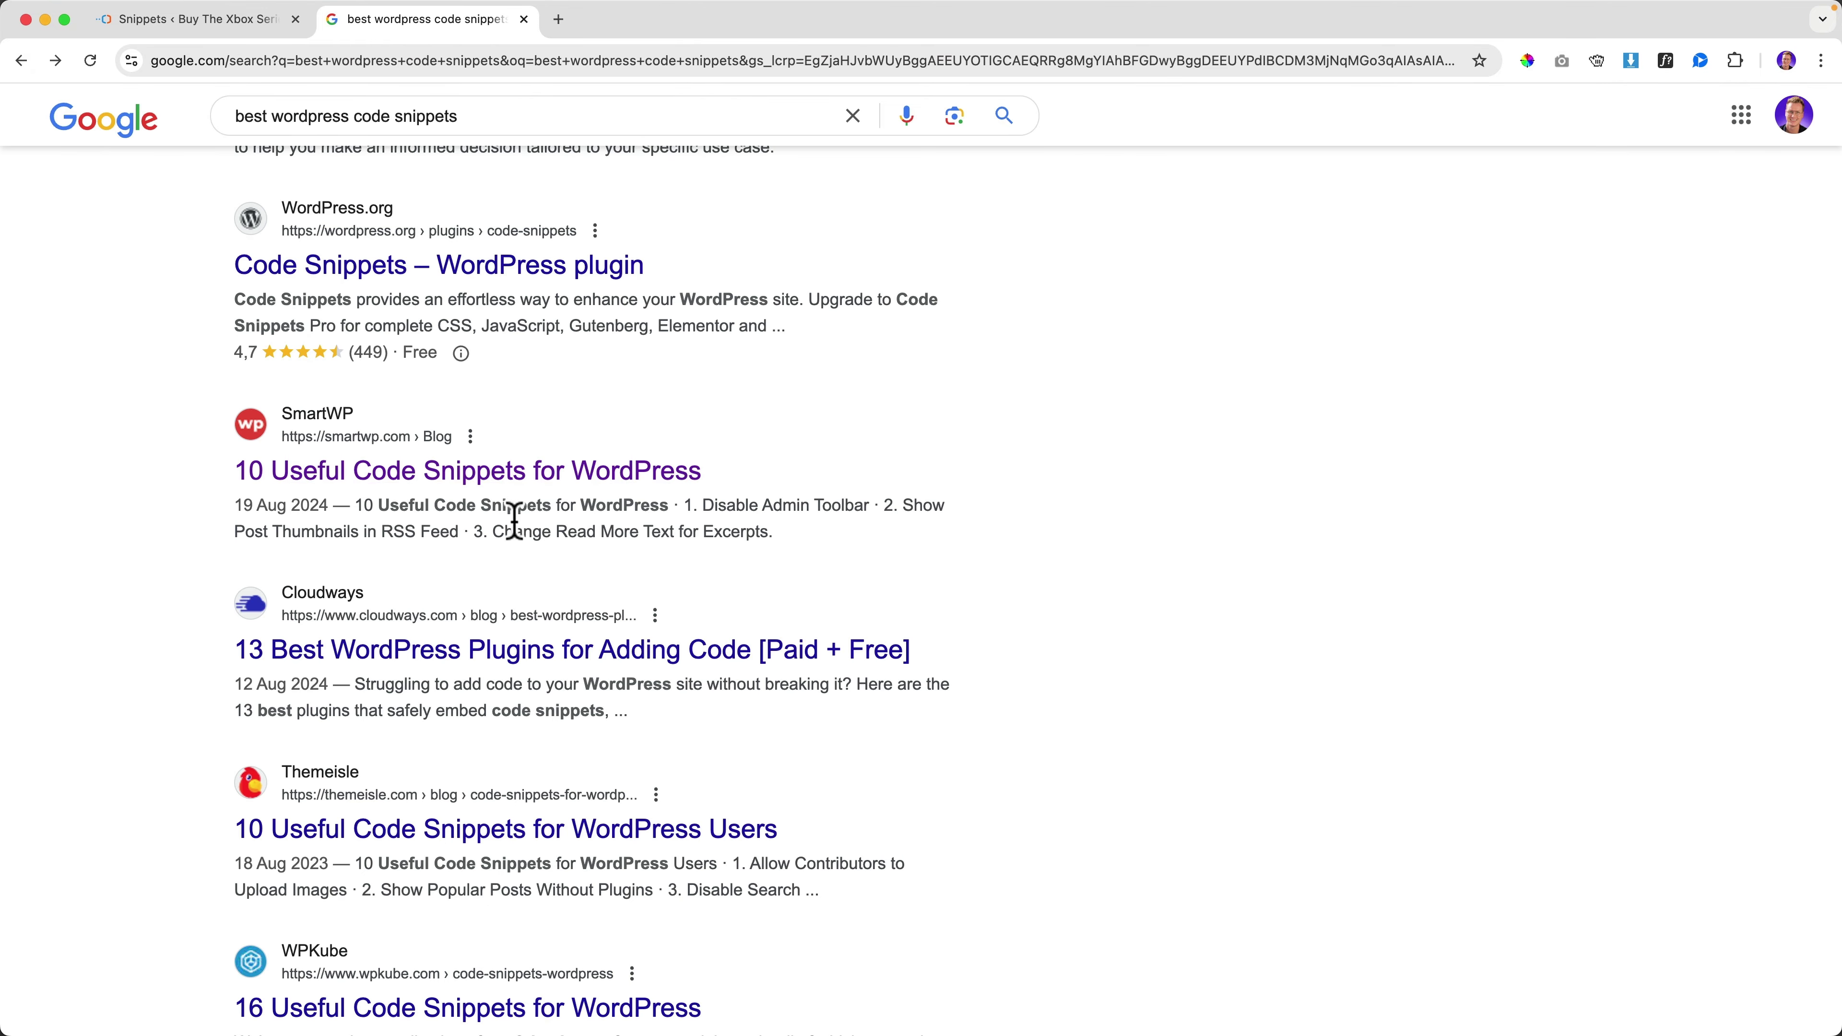
pyautogui.scroll(-4, 514, 522)
pyautogui.scroll(-2, 439, 553)
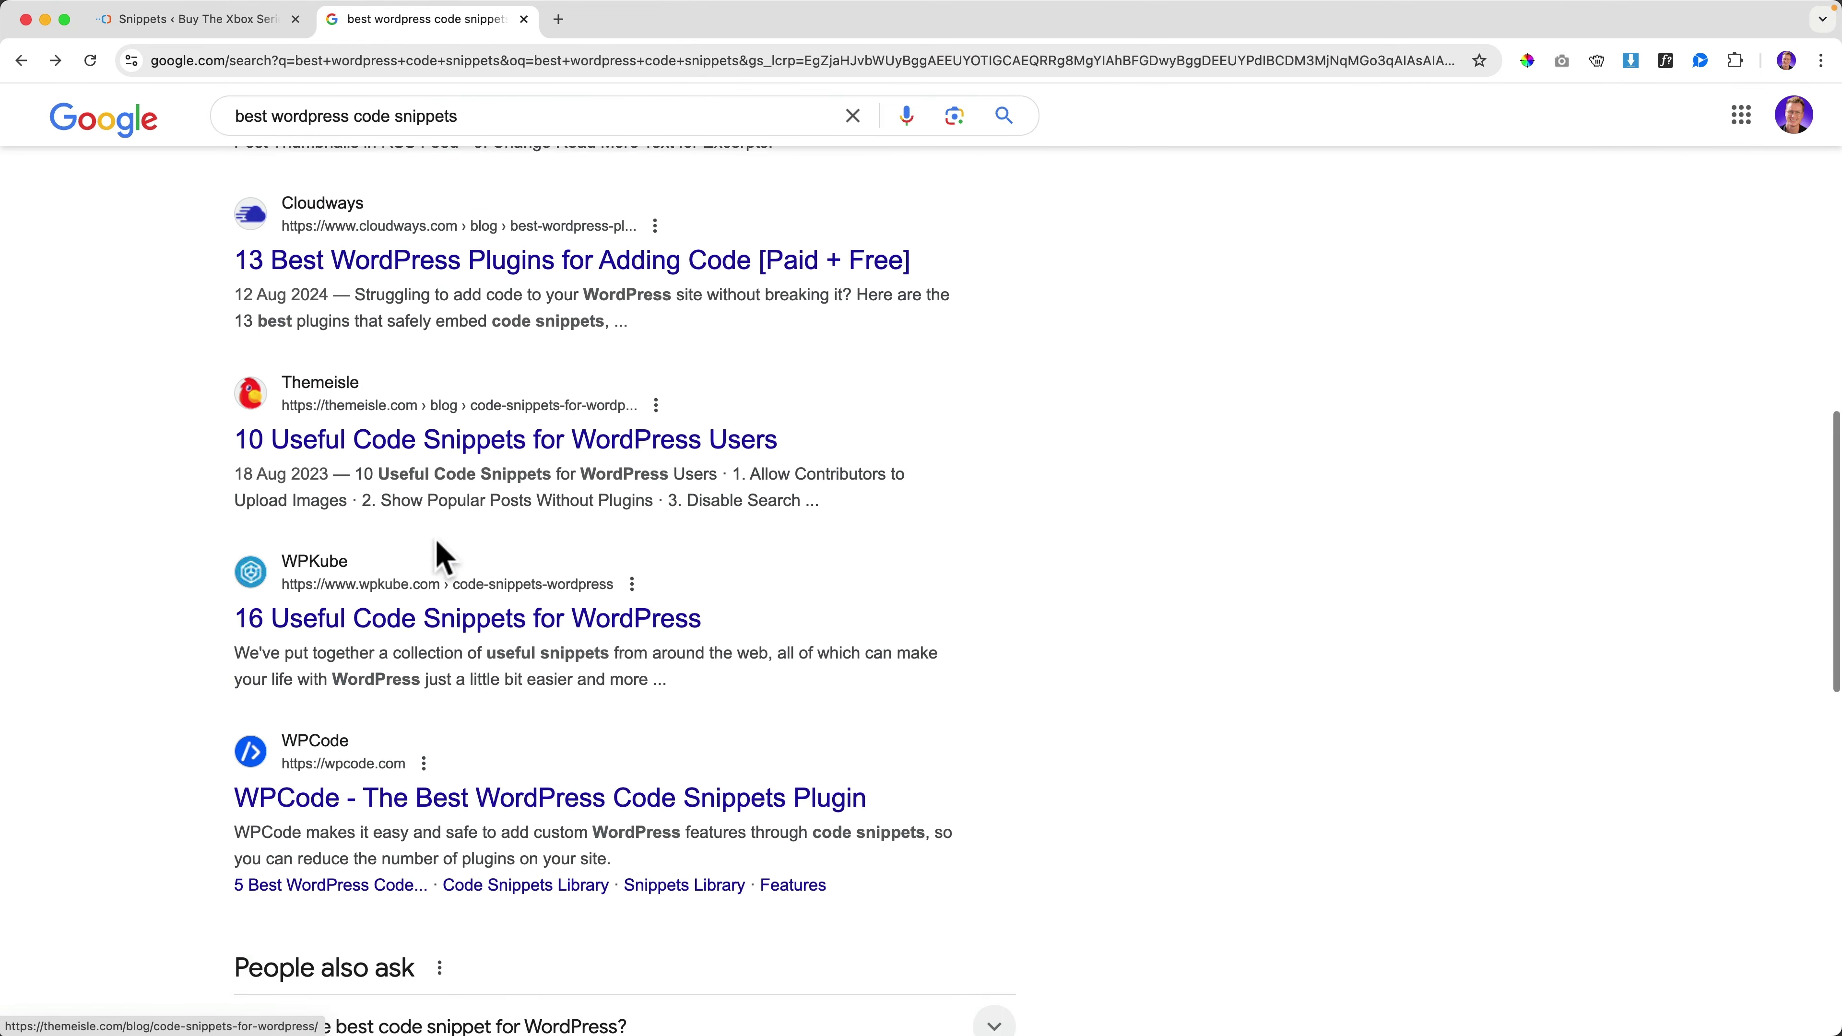
pyautogui.click(383, 558)
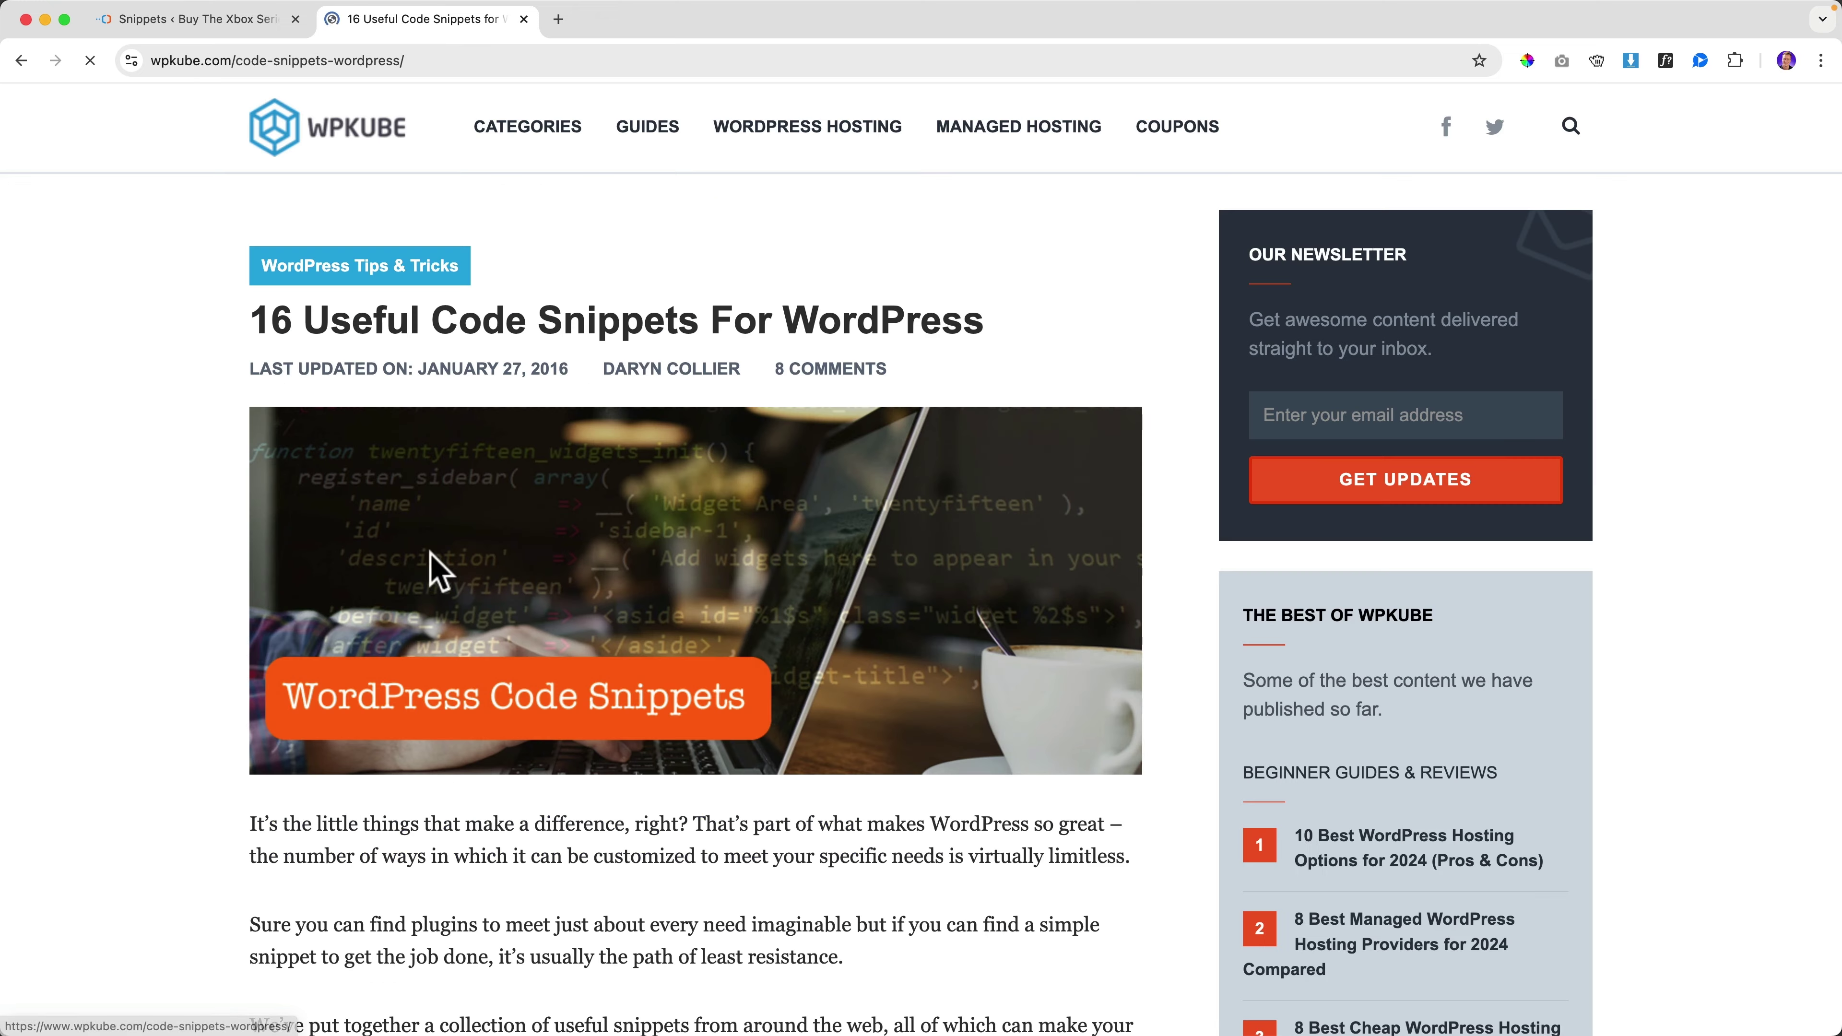
# Step: Read through the WPKube article down to the Limiting WordPress Post Revisions snippet
pyautogui.scroll(-10, 650, 563)
pyautogui.scroll(-16, 651, 551)
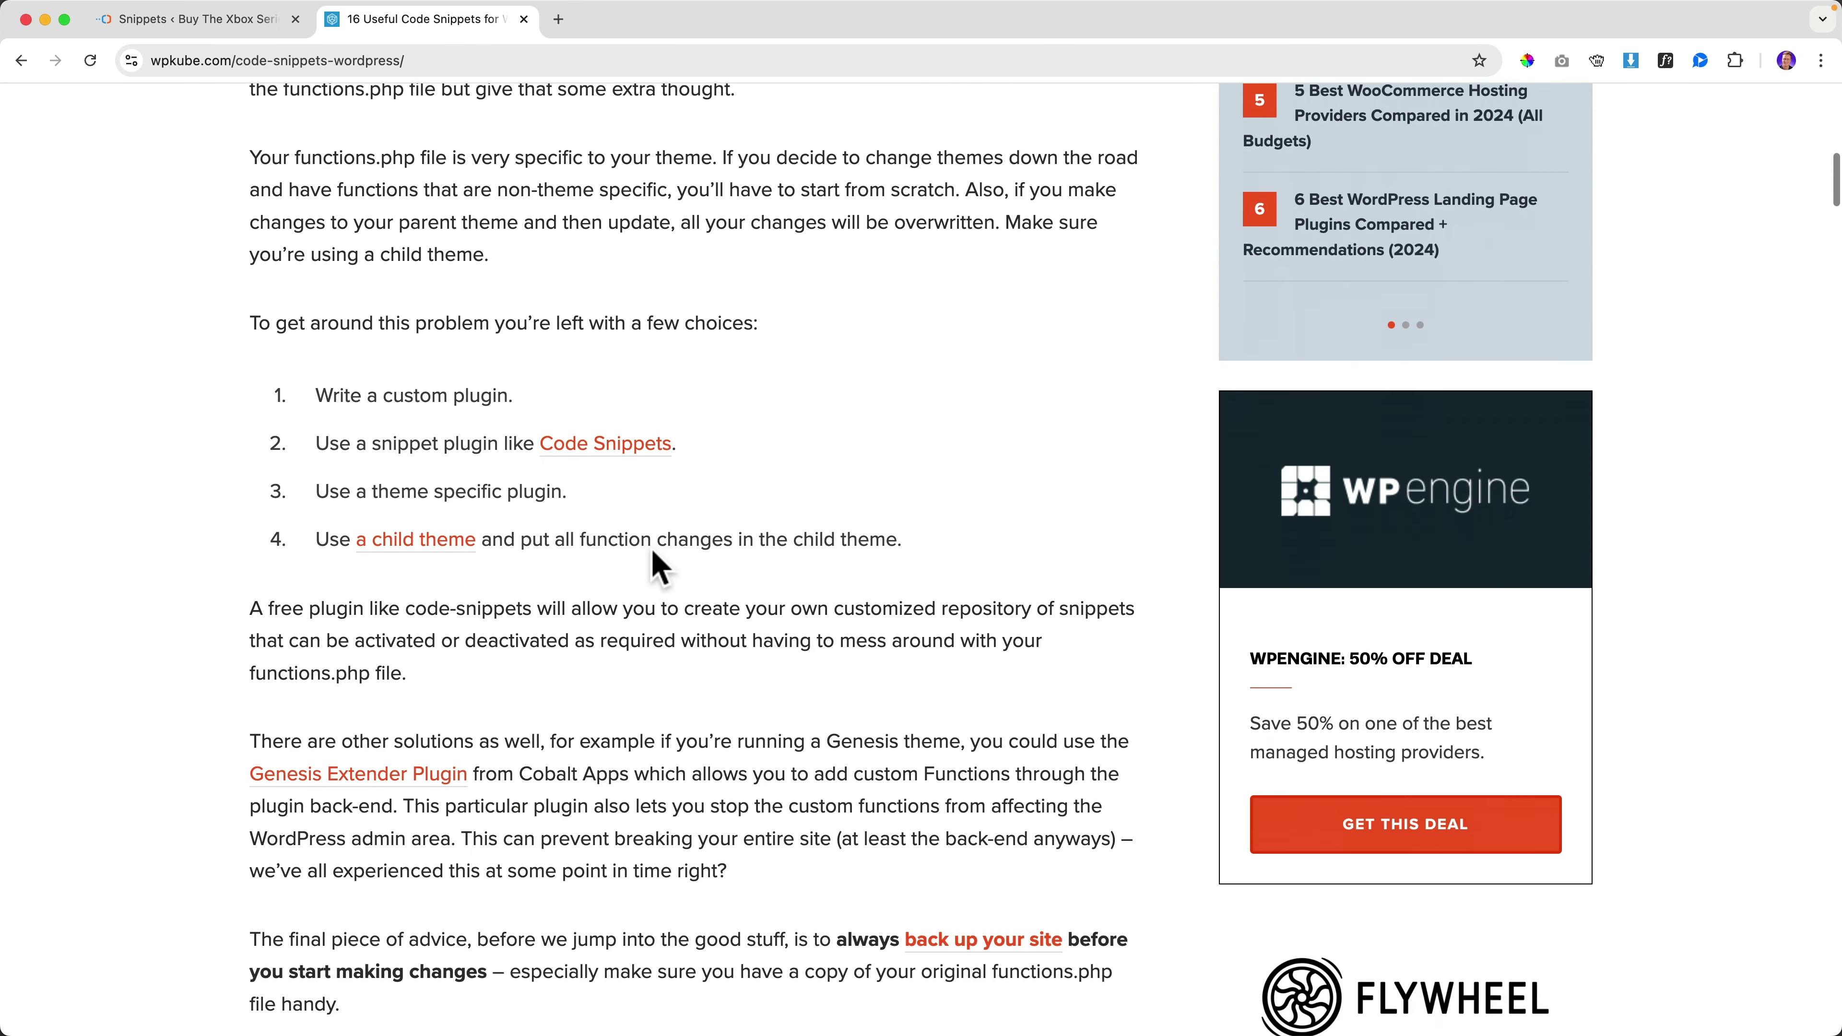
pyautogui.scroll(-8, 652, 552)
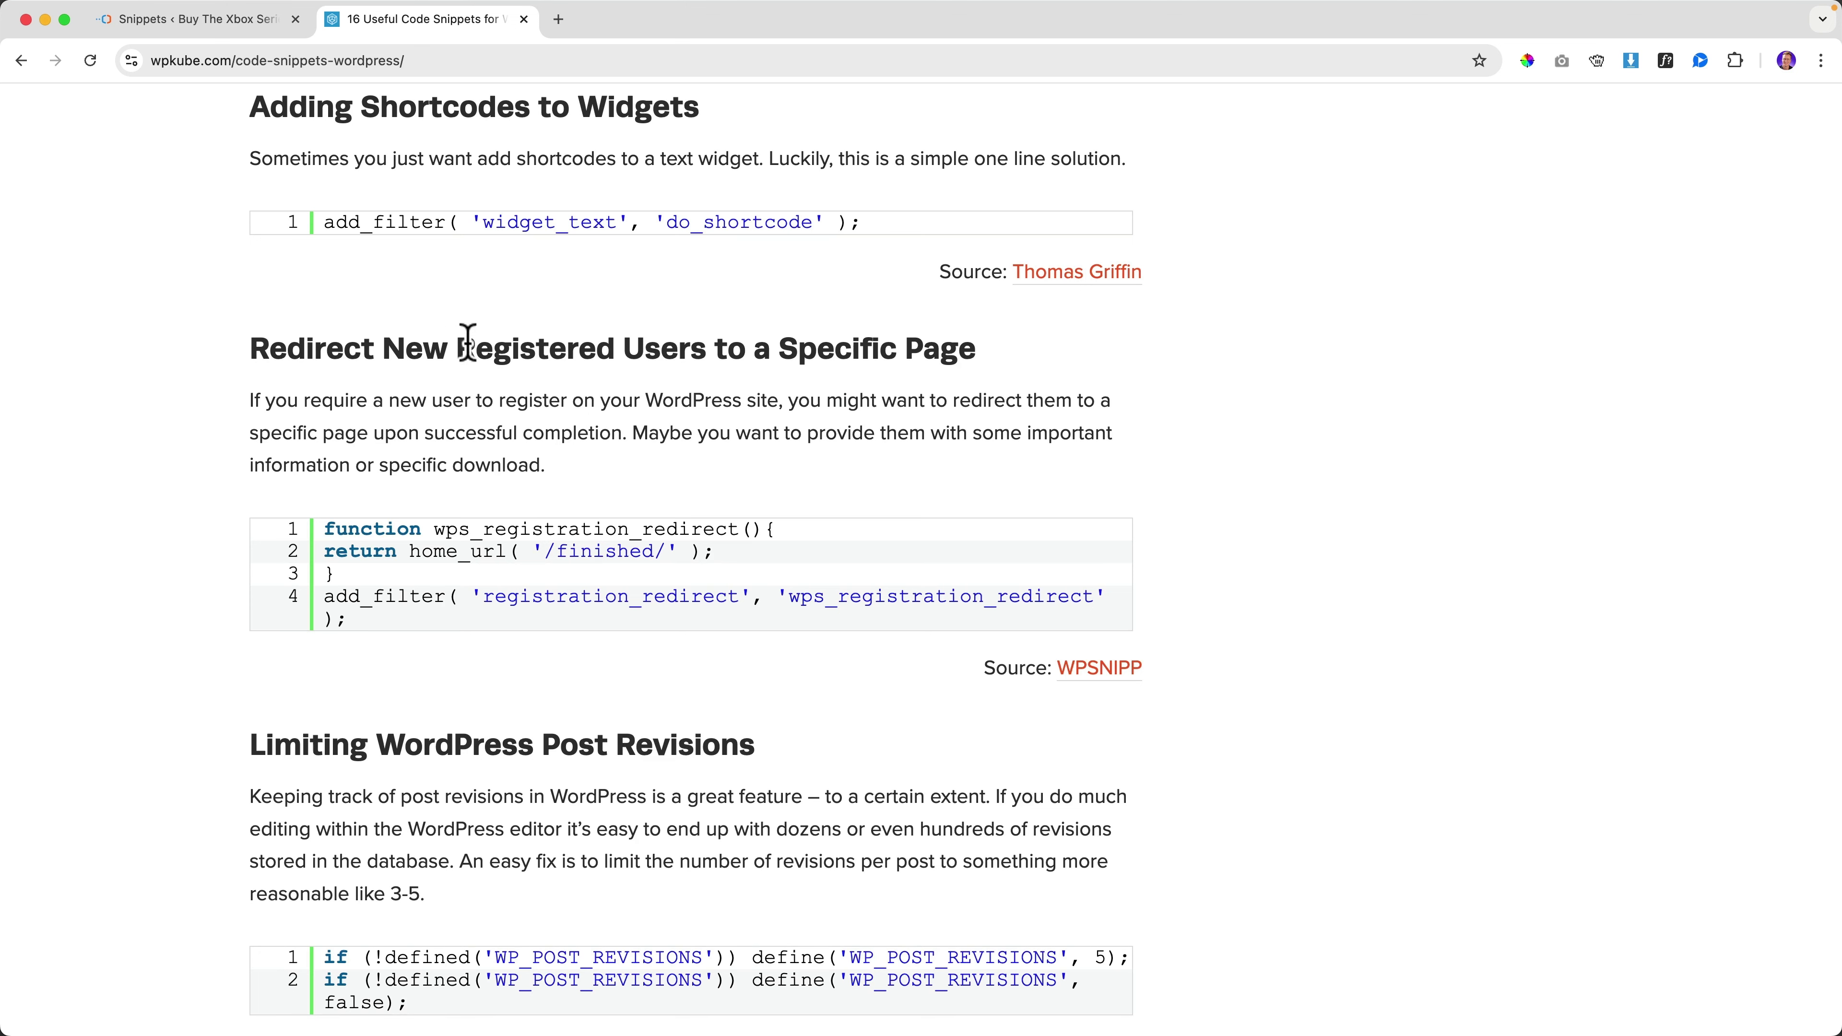
pyautogui.scroll(-6, 822, 377)
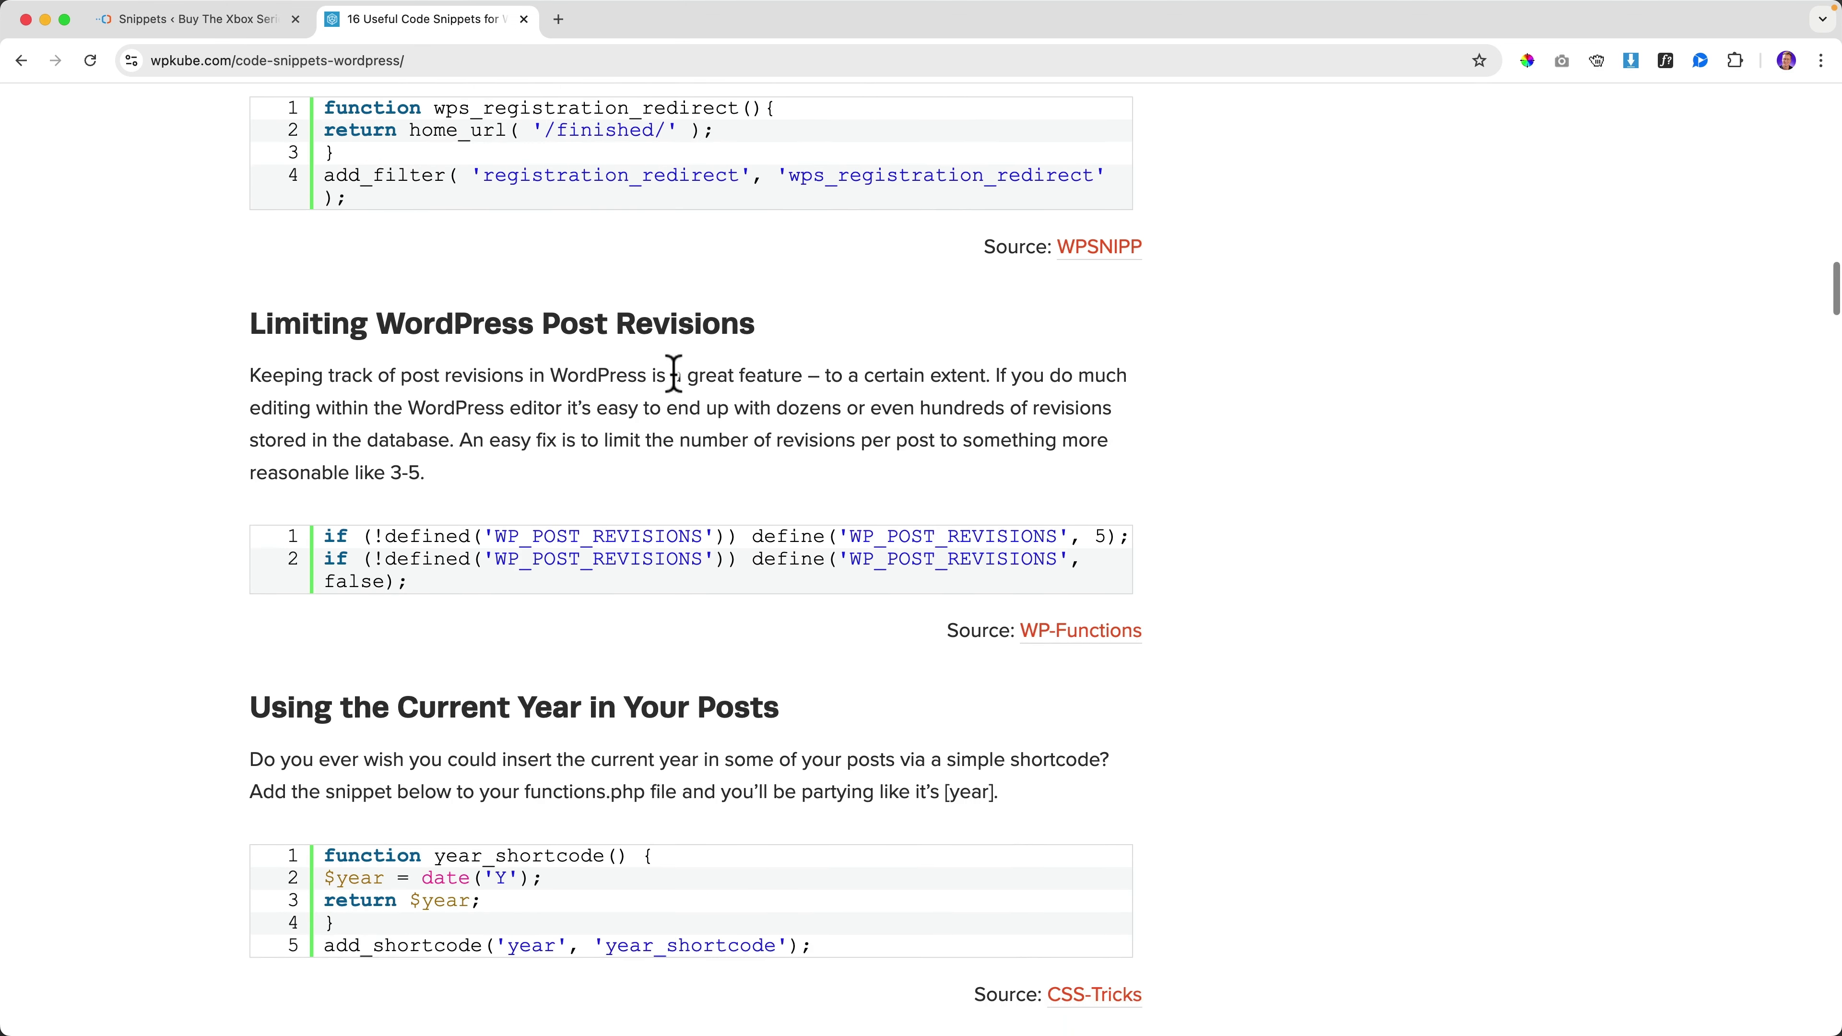
pyautogui.scroll(-1, 694, 371)
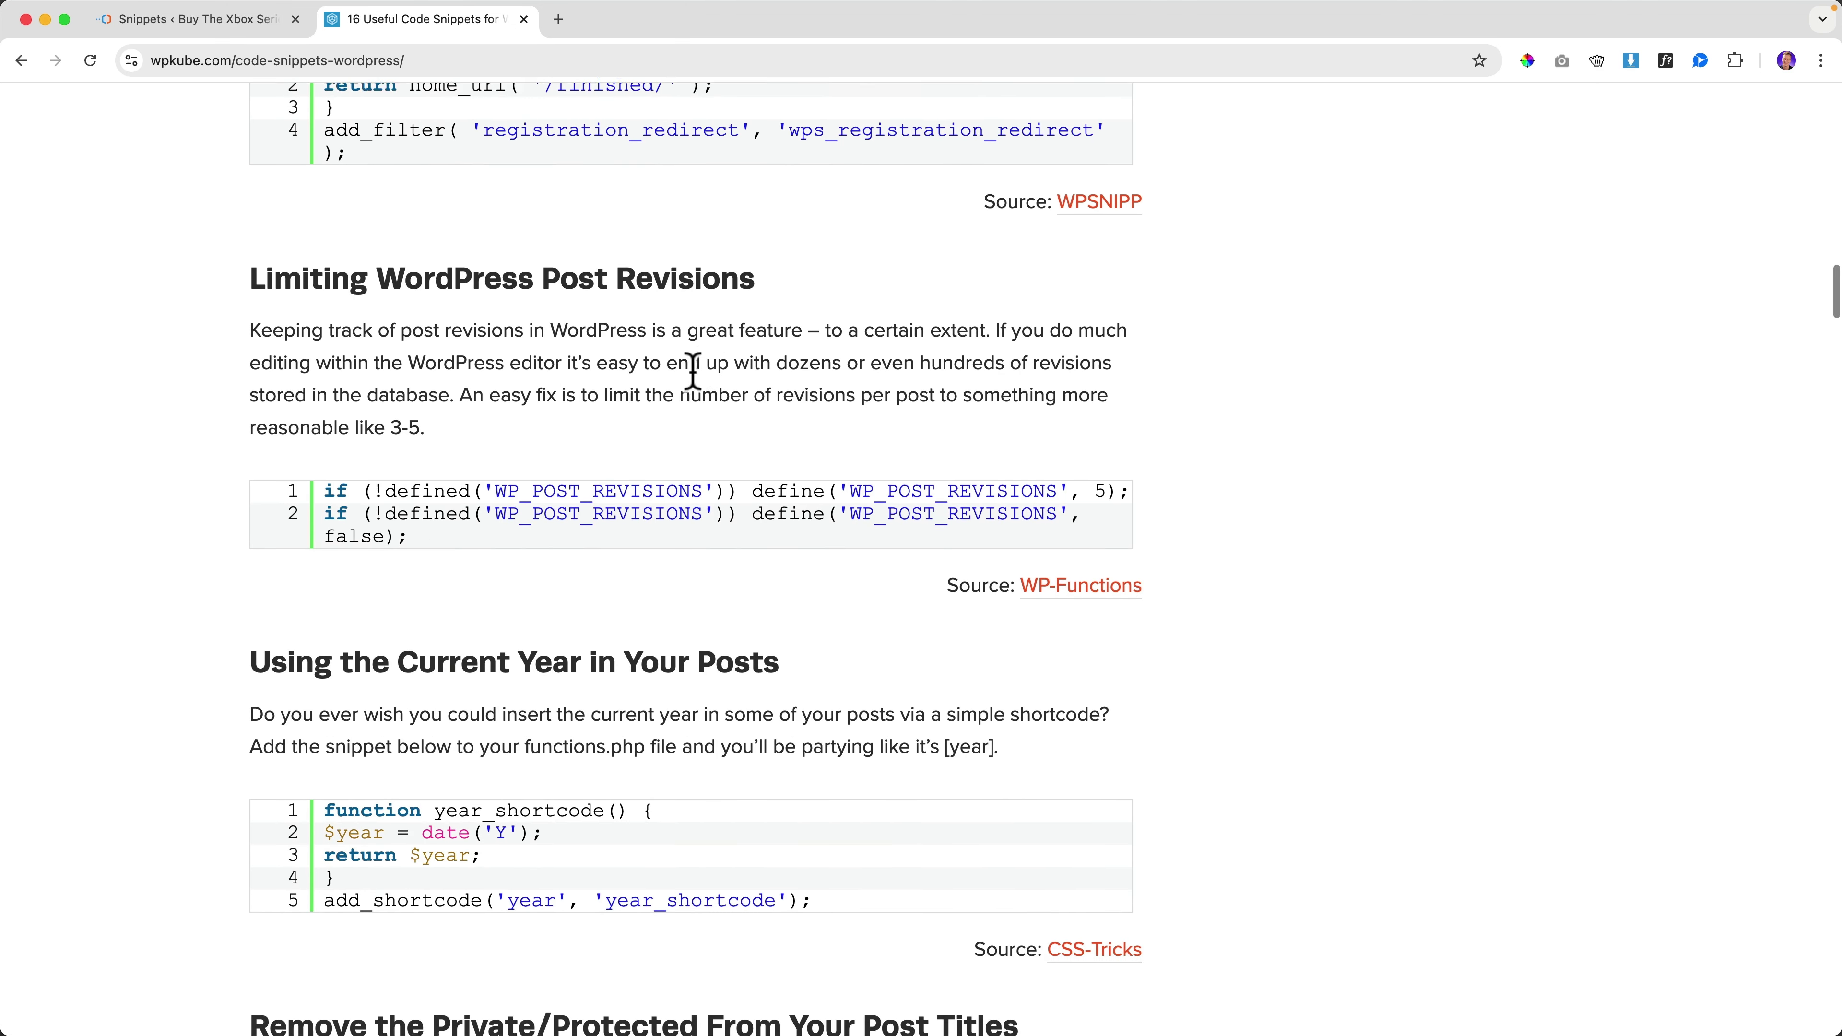
# Step: Open the Dus post in the WordPress admin, write a paragraph reading "Hey" and save the post
pyautogui.click(234, 22)
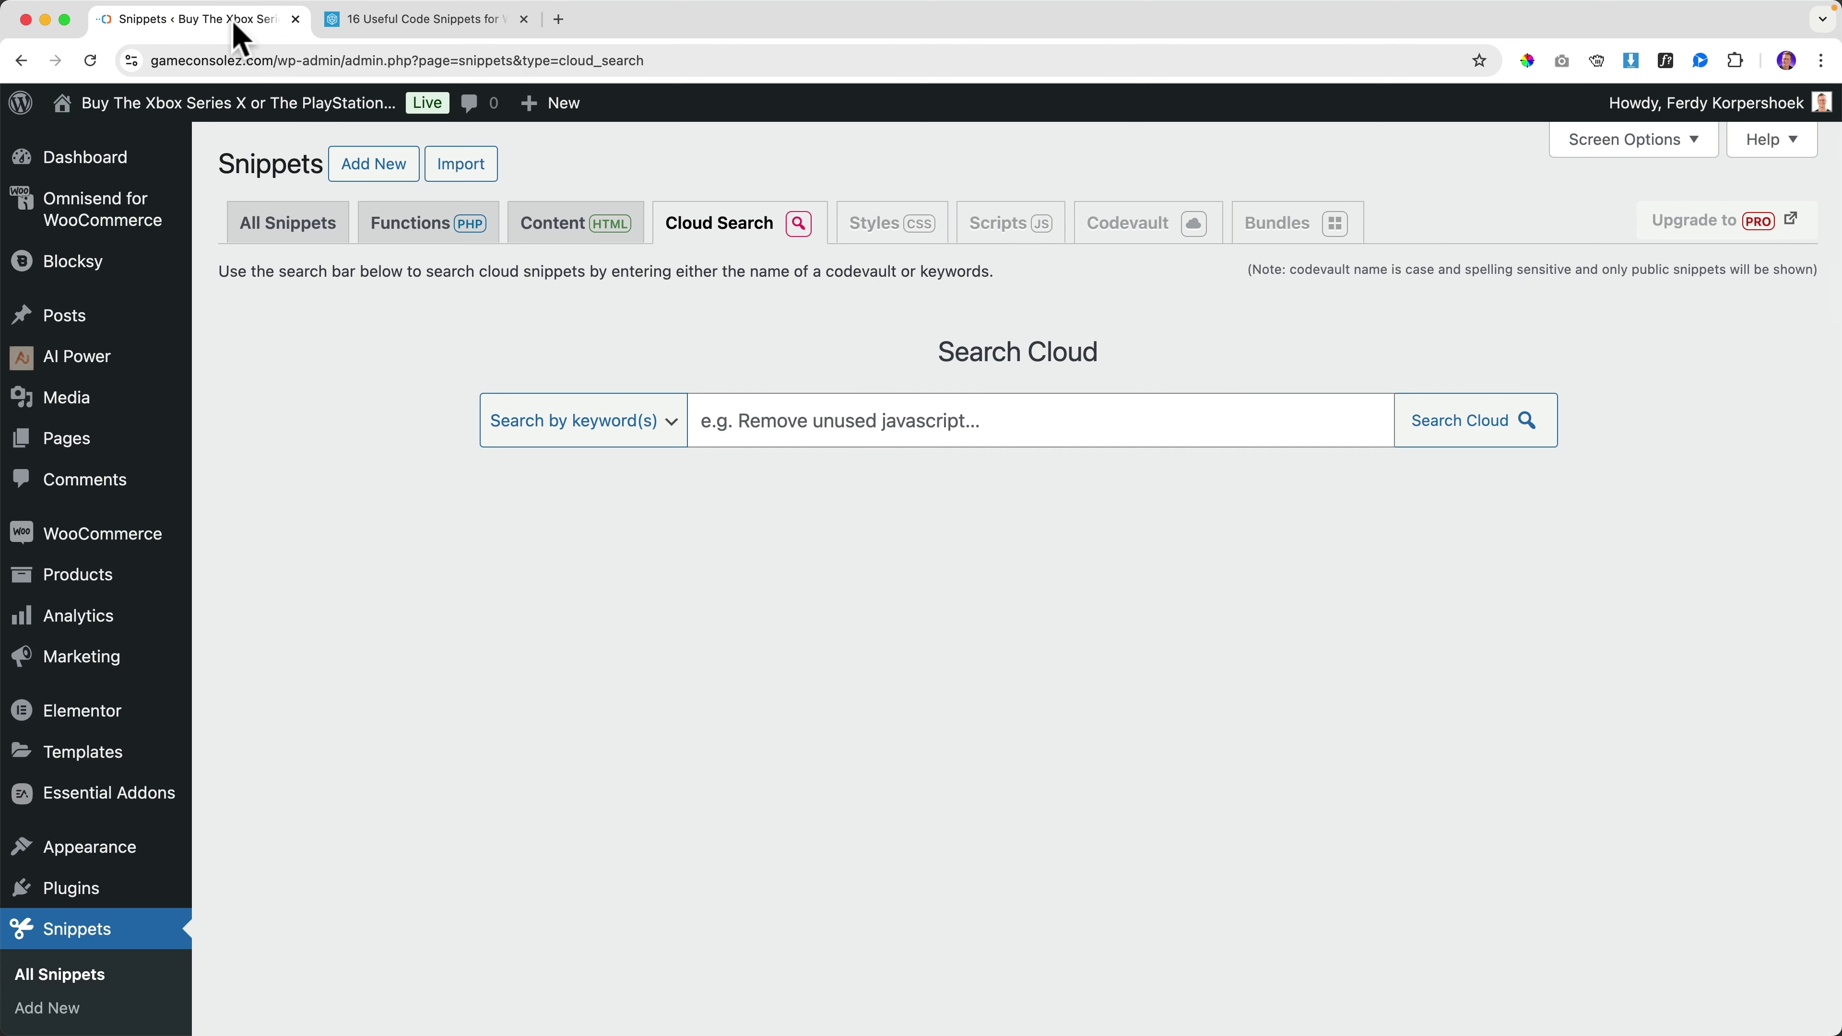
pyautogui.click(93, 324)
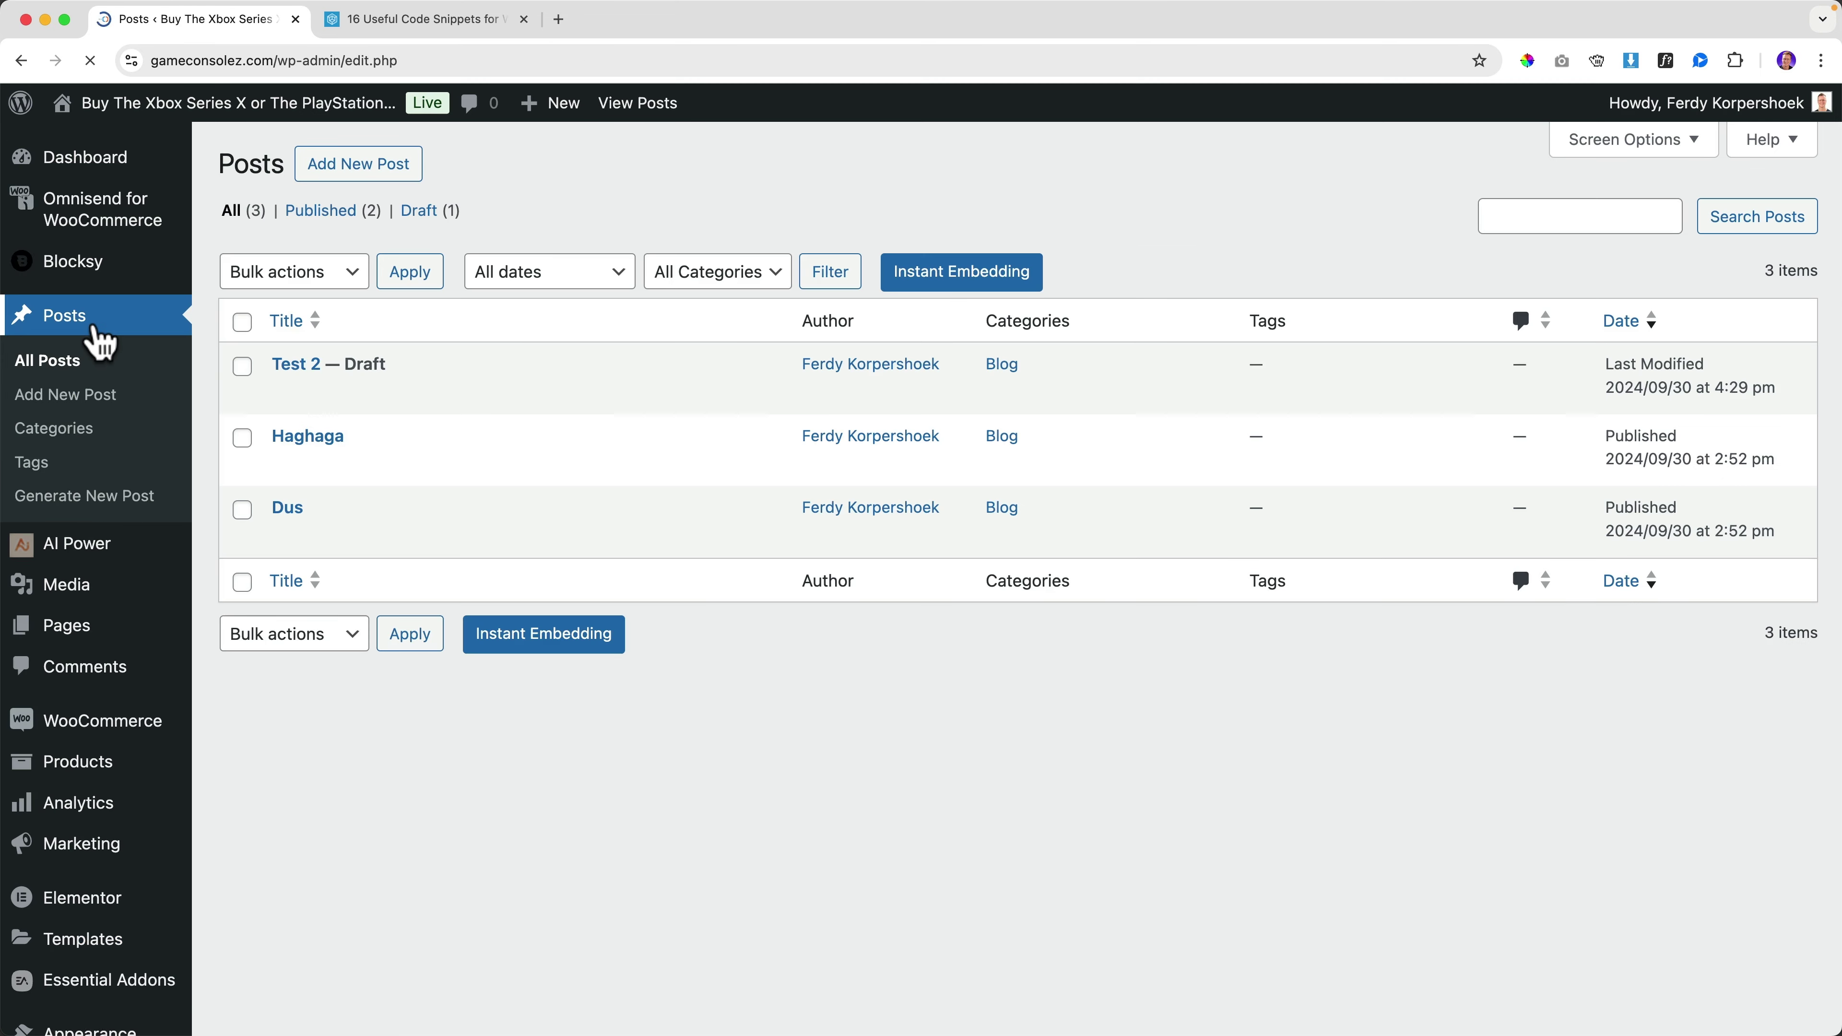
pyautogui.click(293, 510)
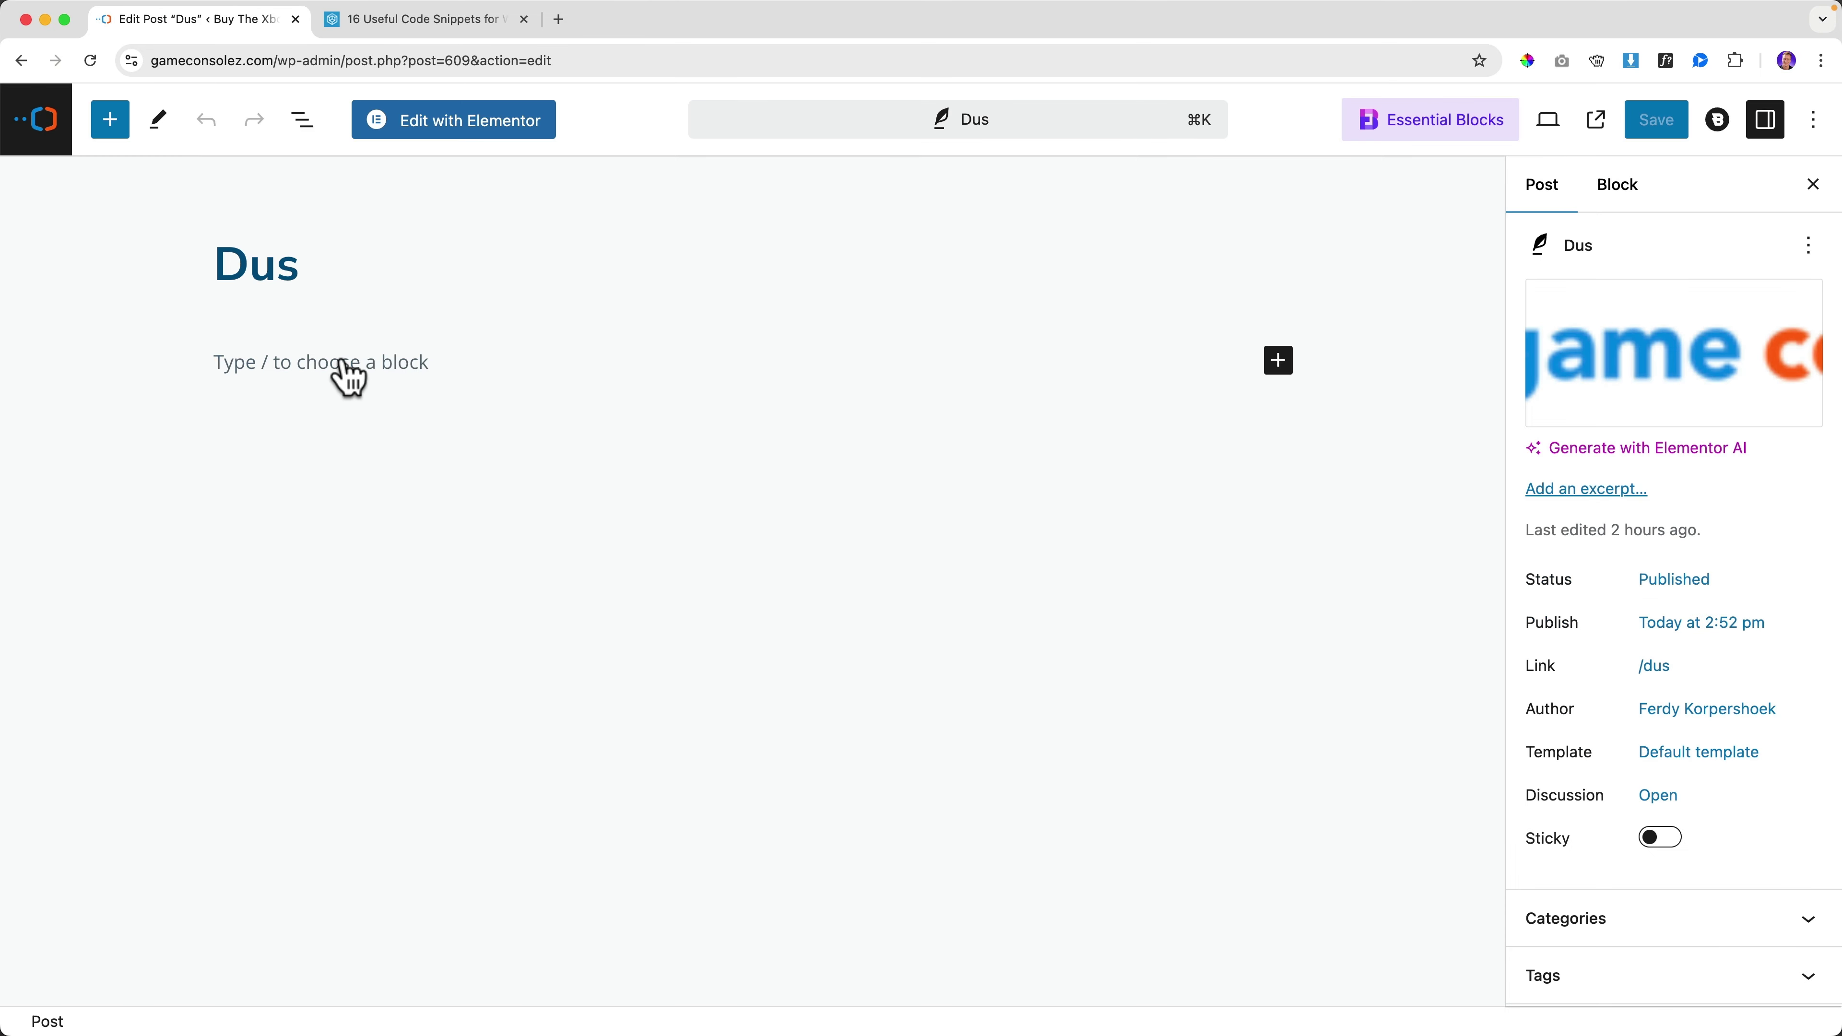
pyautogui.write('Hey')
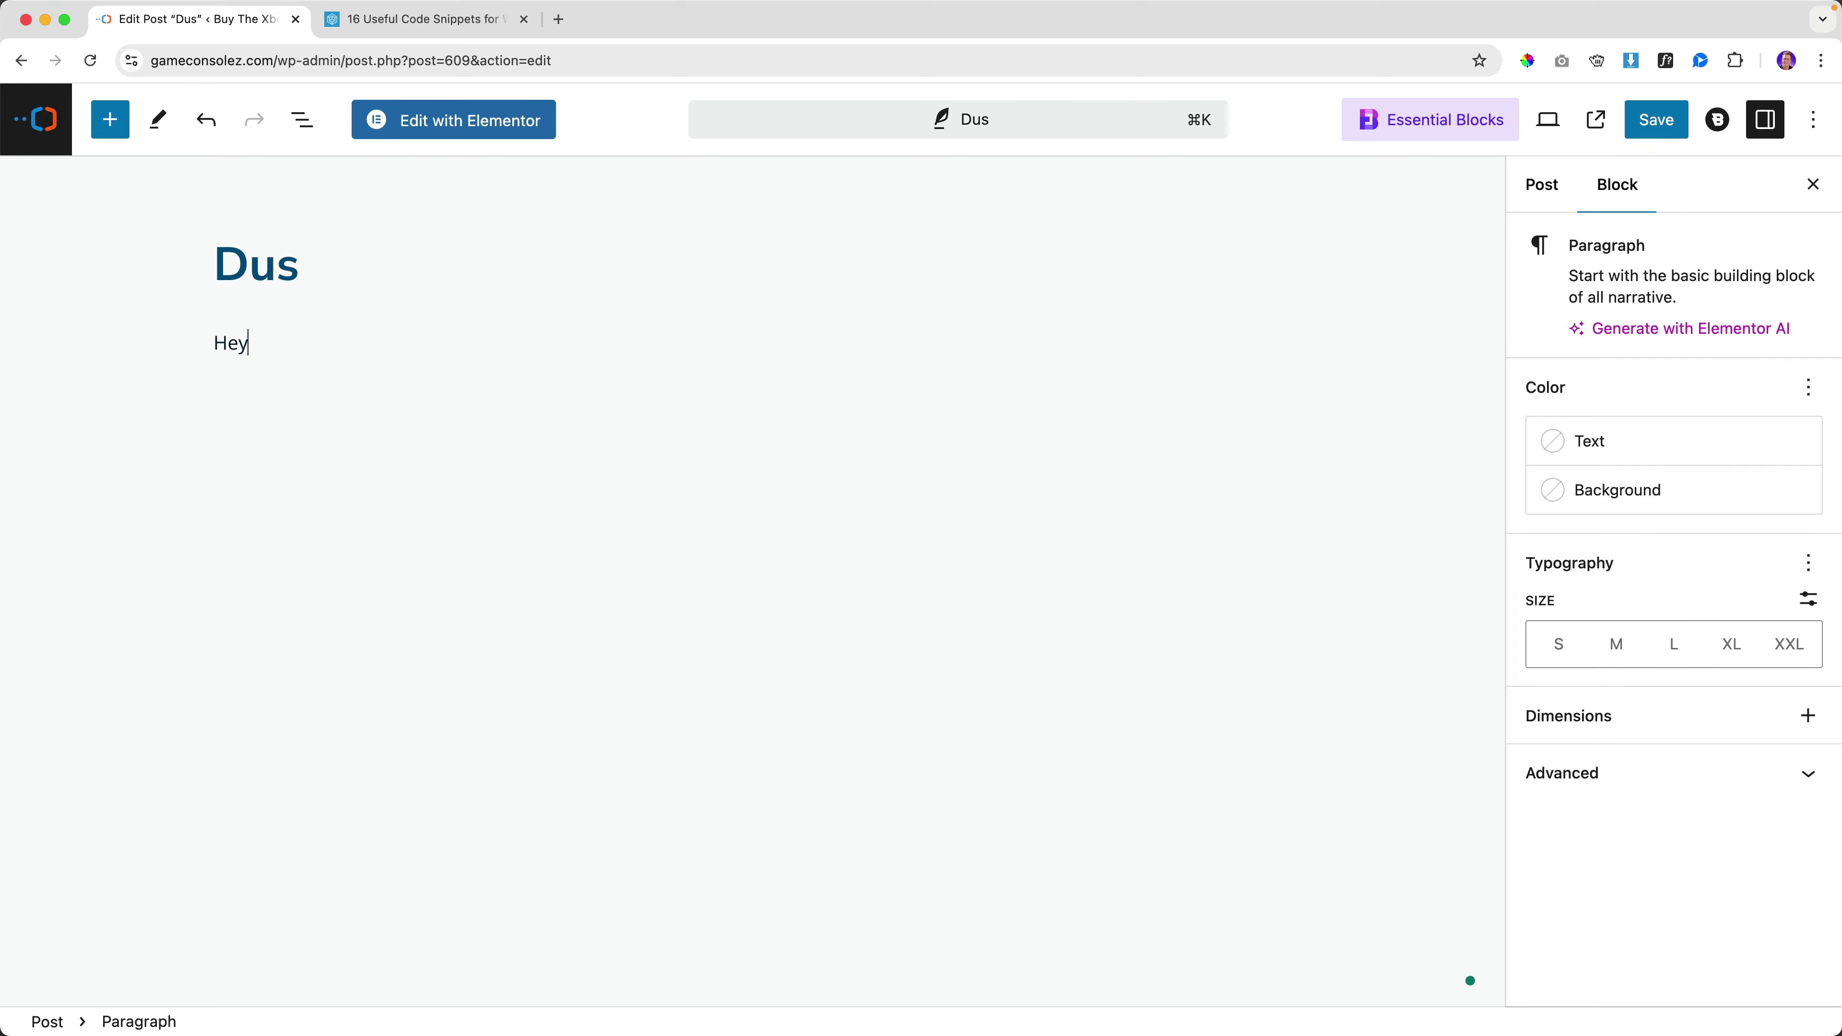
pyautogui.click(1652, 120)
pyautogui.write('y')
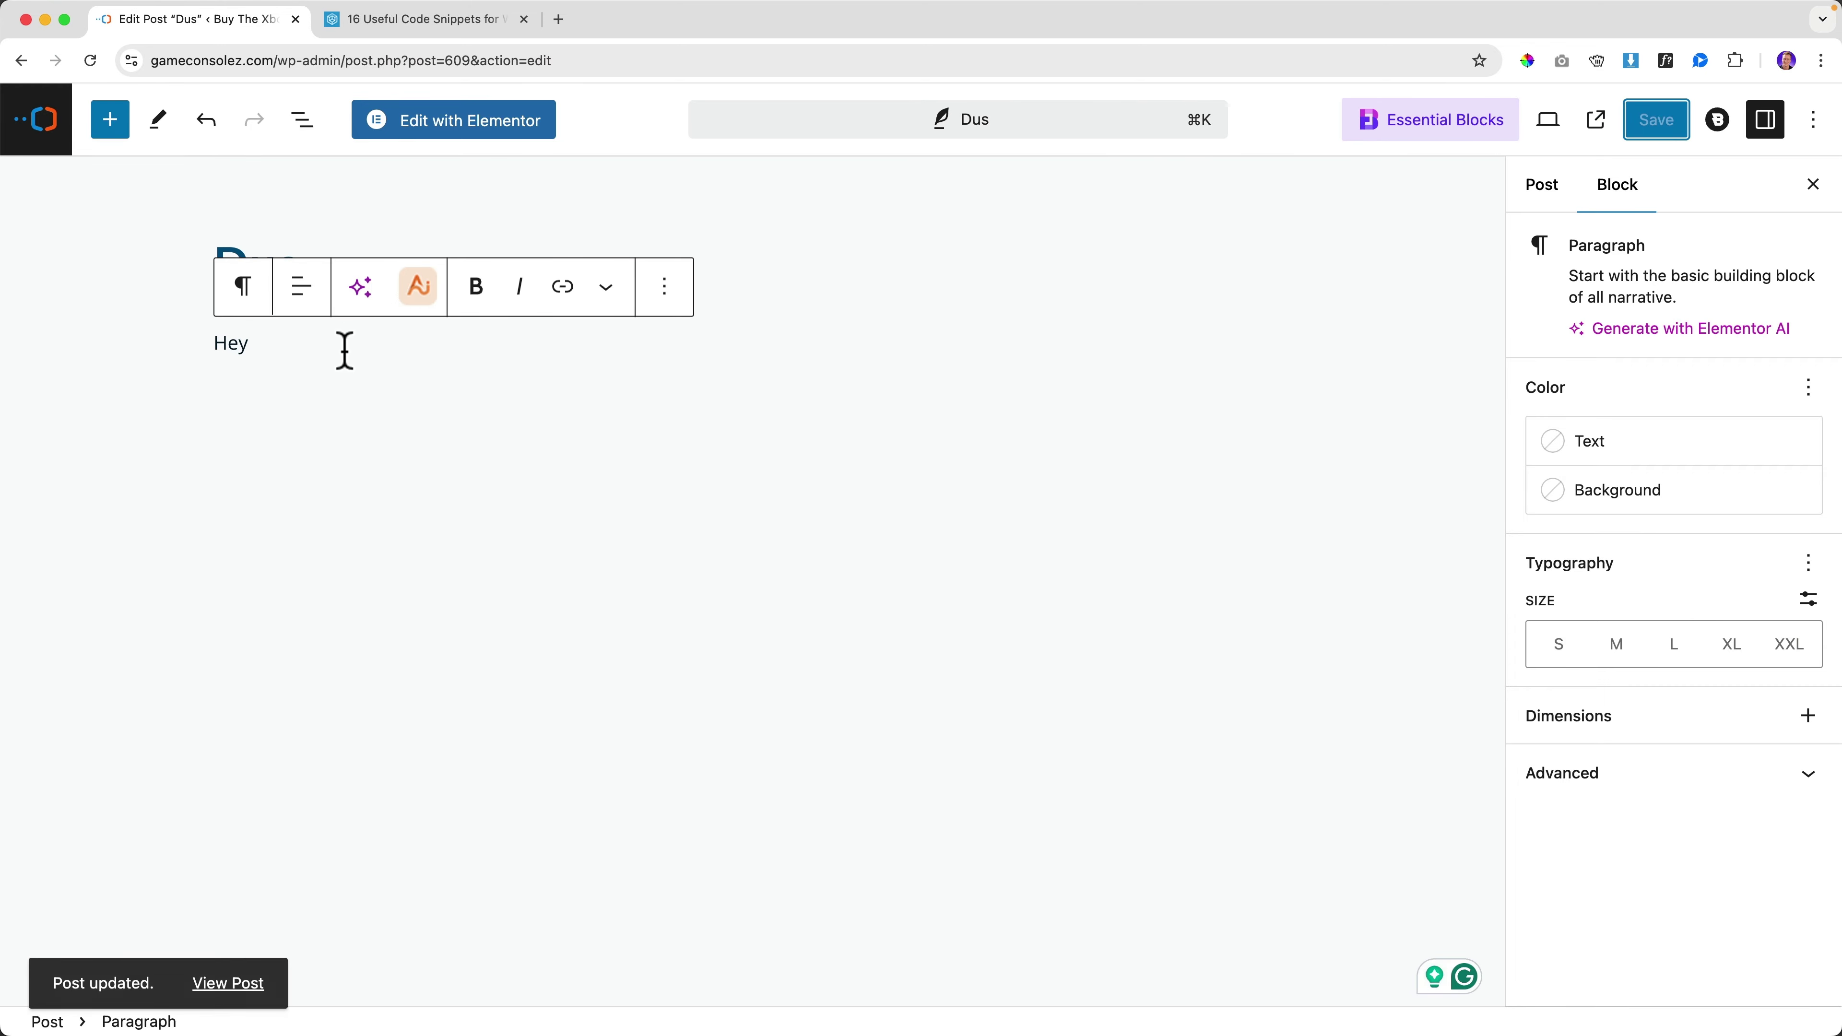
# Step: Append "asdfasdfasdfas" and "asdfasdfasdfasdf" to the Hey paragraph, saving the post after each addition
pyautogui.write(' asdfasdfasdfas')
pyautogui.click(1646, 127)
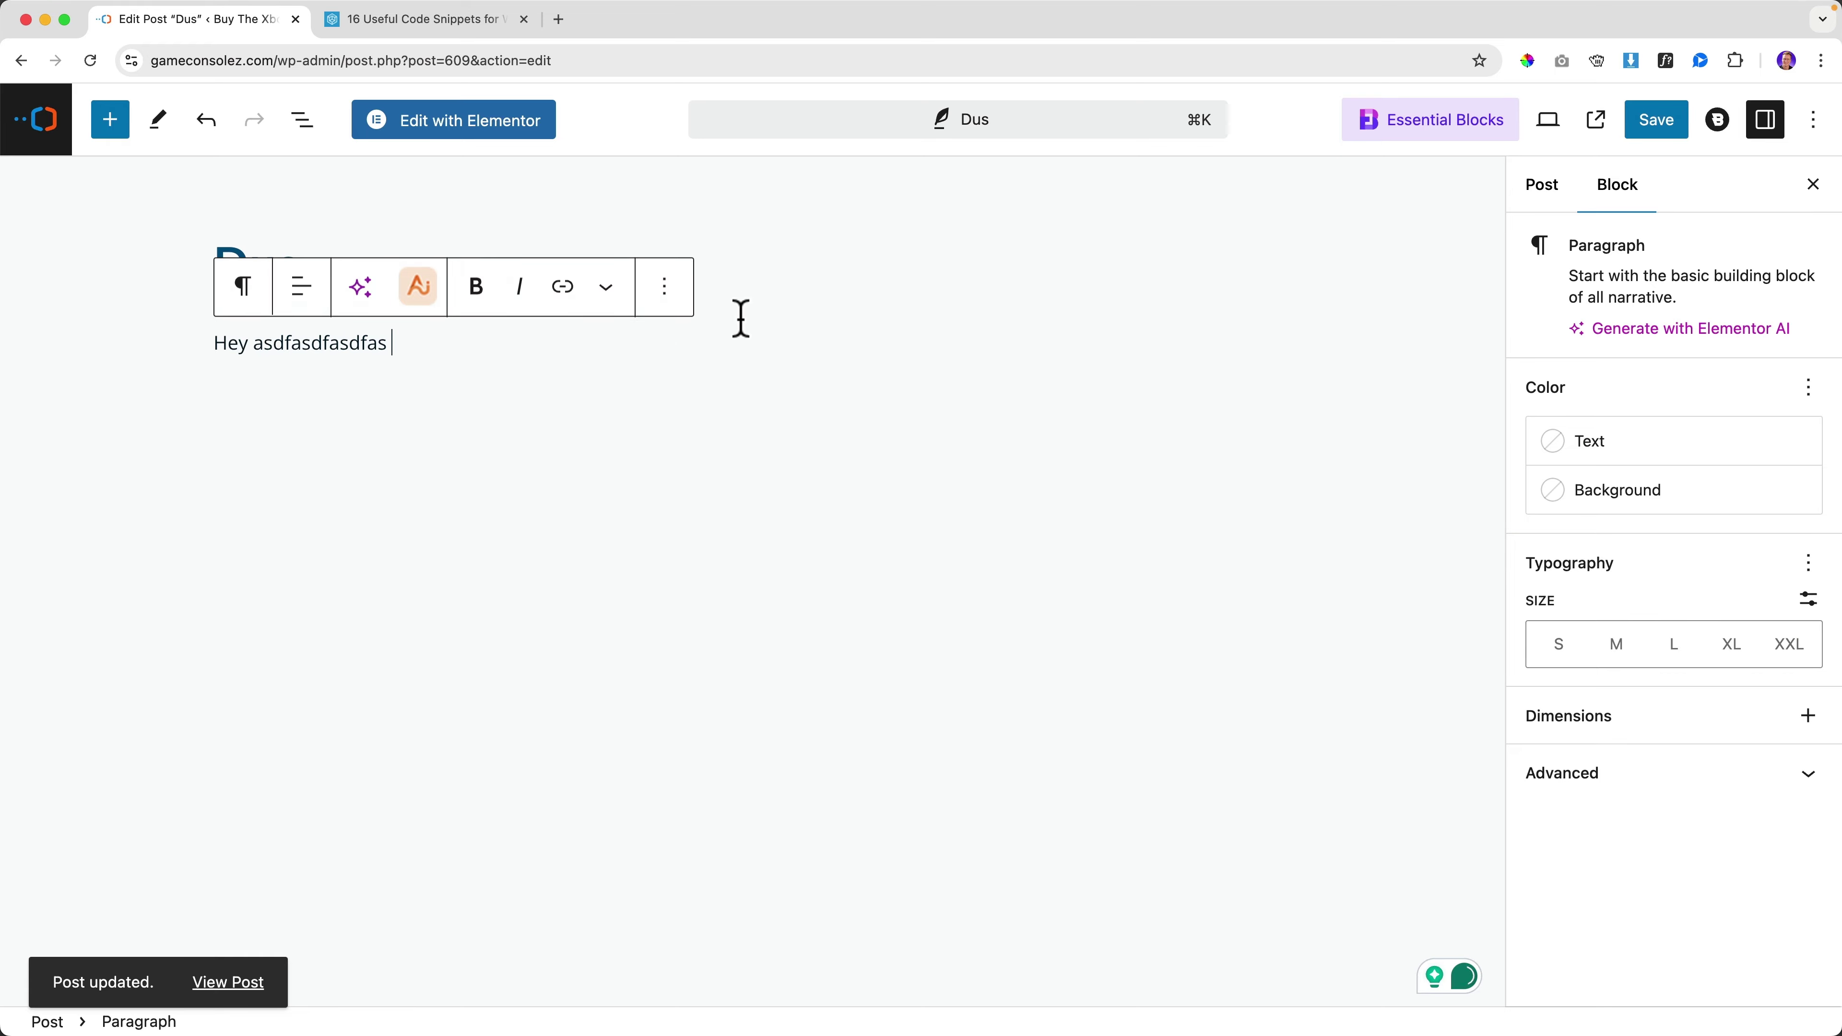
pyautogui.write('asdfasdfasdfasdf')
pyautogui.click(1652, 123)
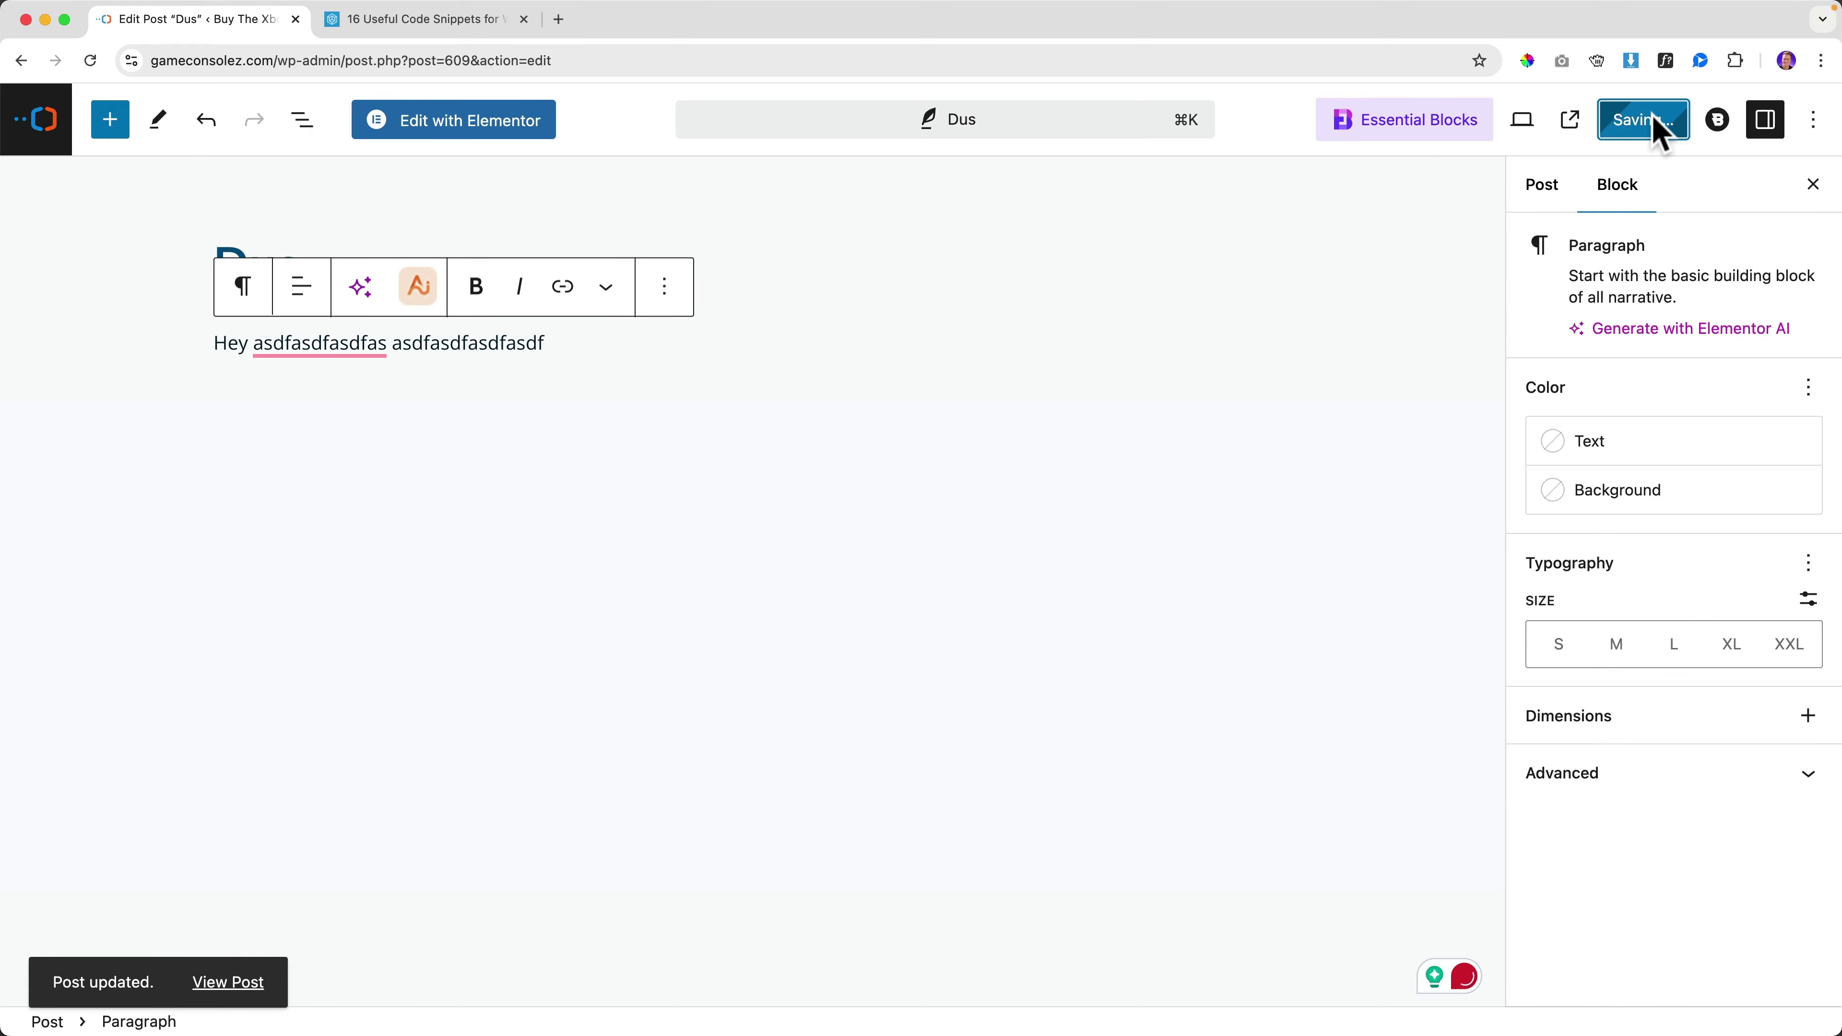
# Step: Open the Dus post's revisions from its post settings and examine the comparison of the current revision
pyautogui.click(1546, 193)
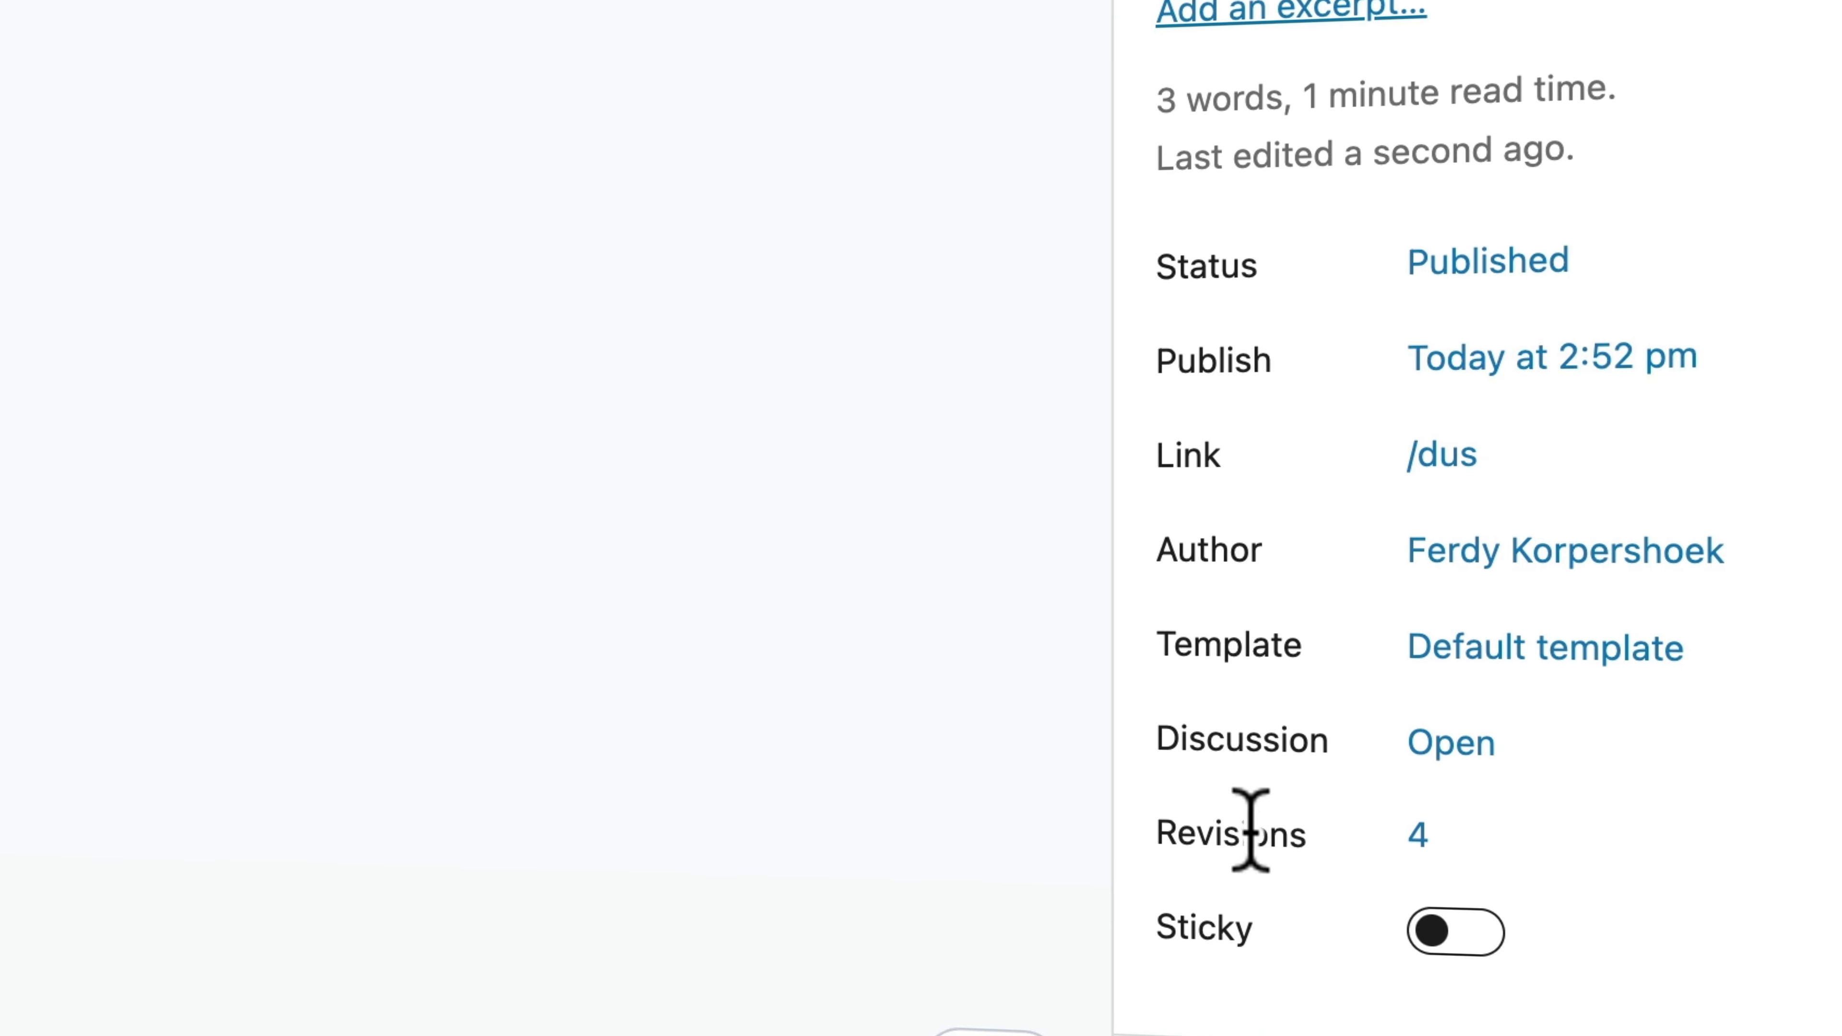
pyautogui.click(1417, 834)
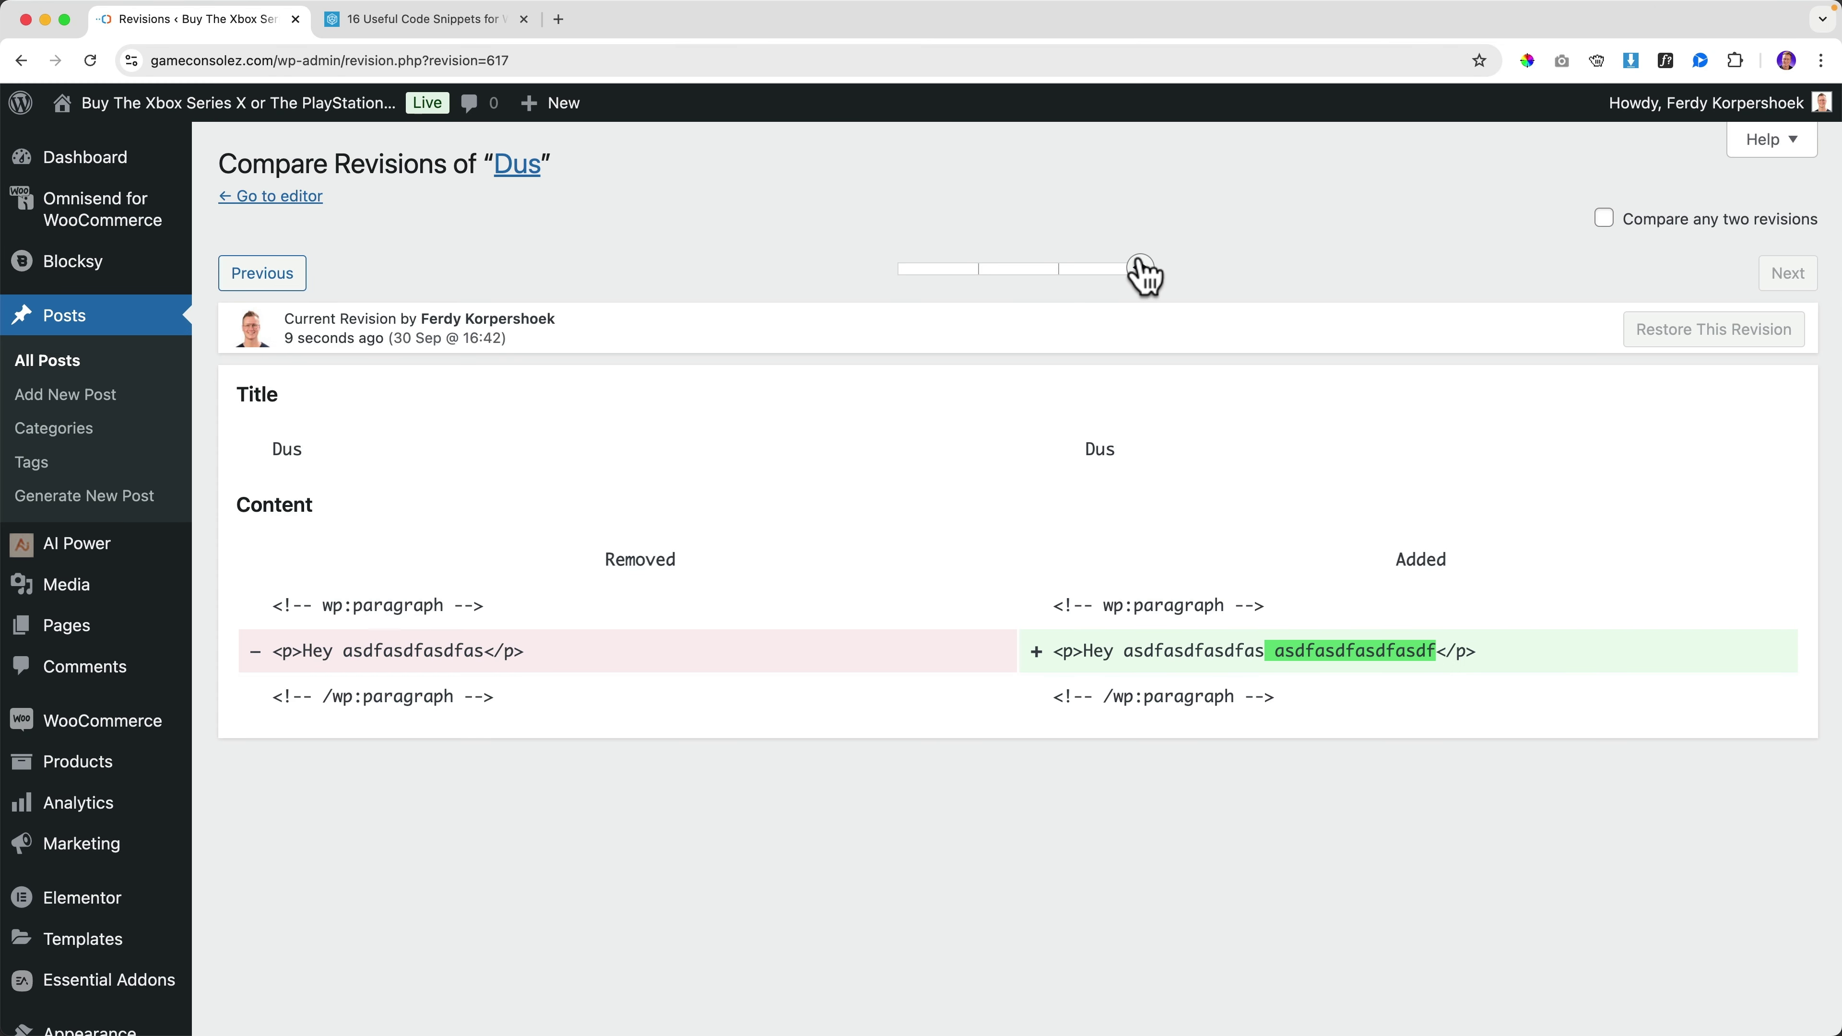
pyautogui.moveTo(1140, 270)
pyautogui.mouseDown()
pyautogui.moveTo(953, 288)
pyautogui.moveTo(1135, 288)
pyautogui.mouseUp()
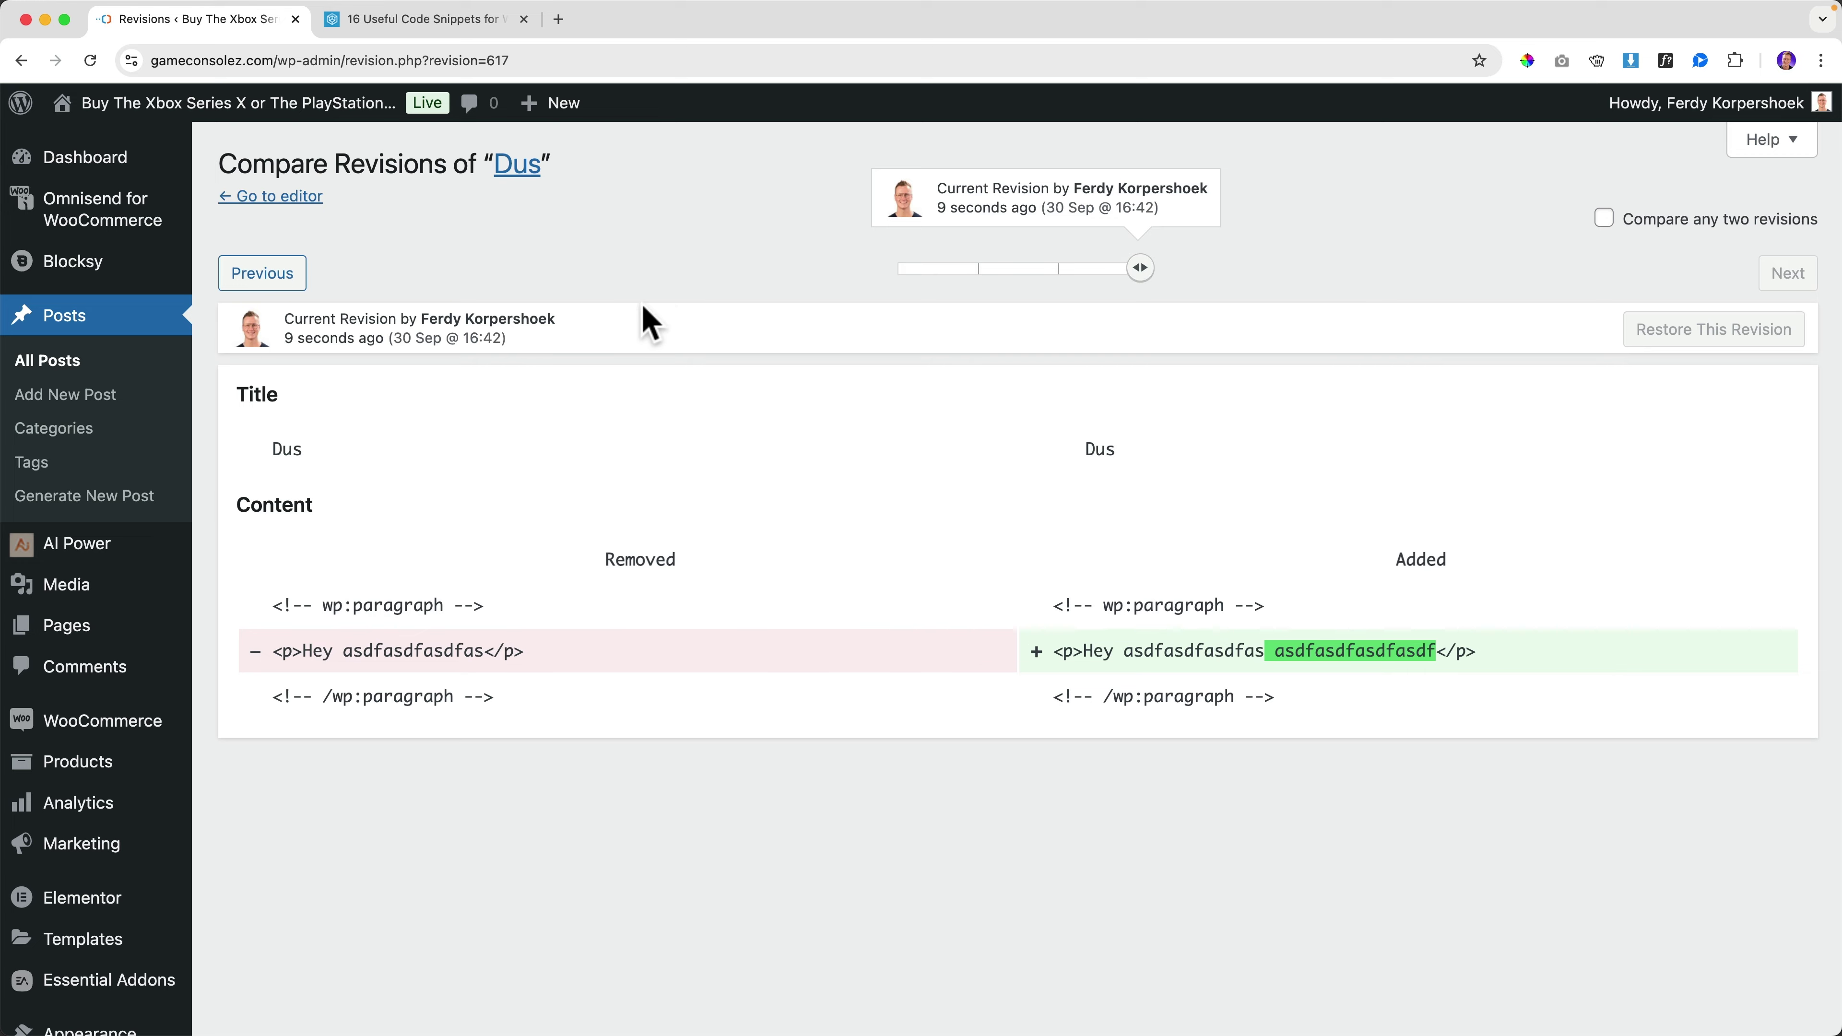
# Step: Reopen the Dus post from the list of all posts
pyautogui.click(128, 370)
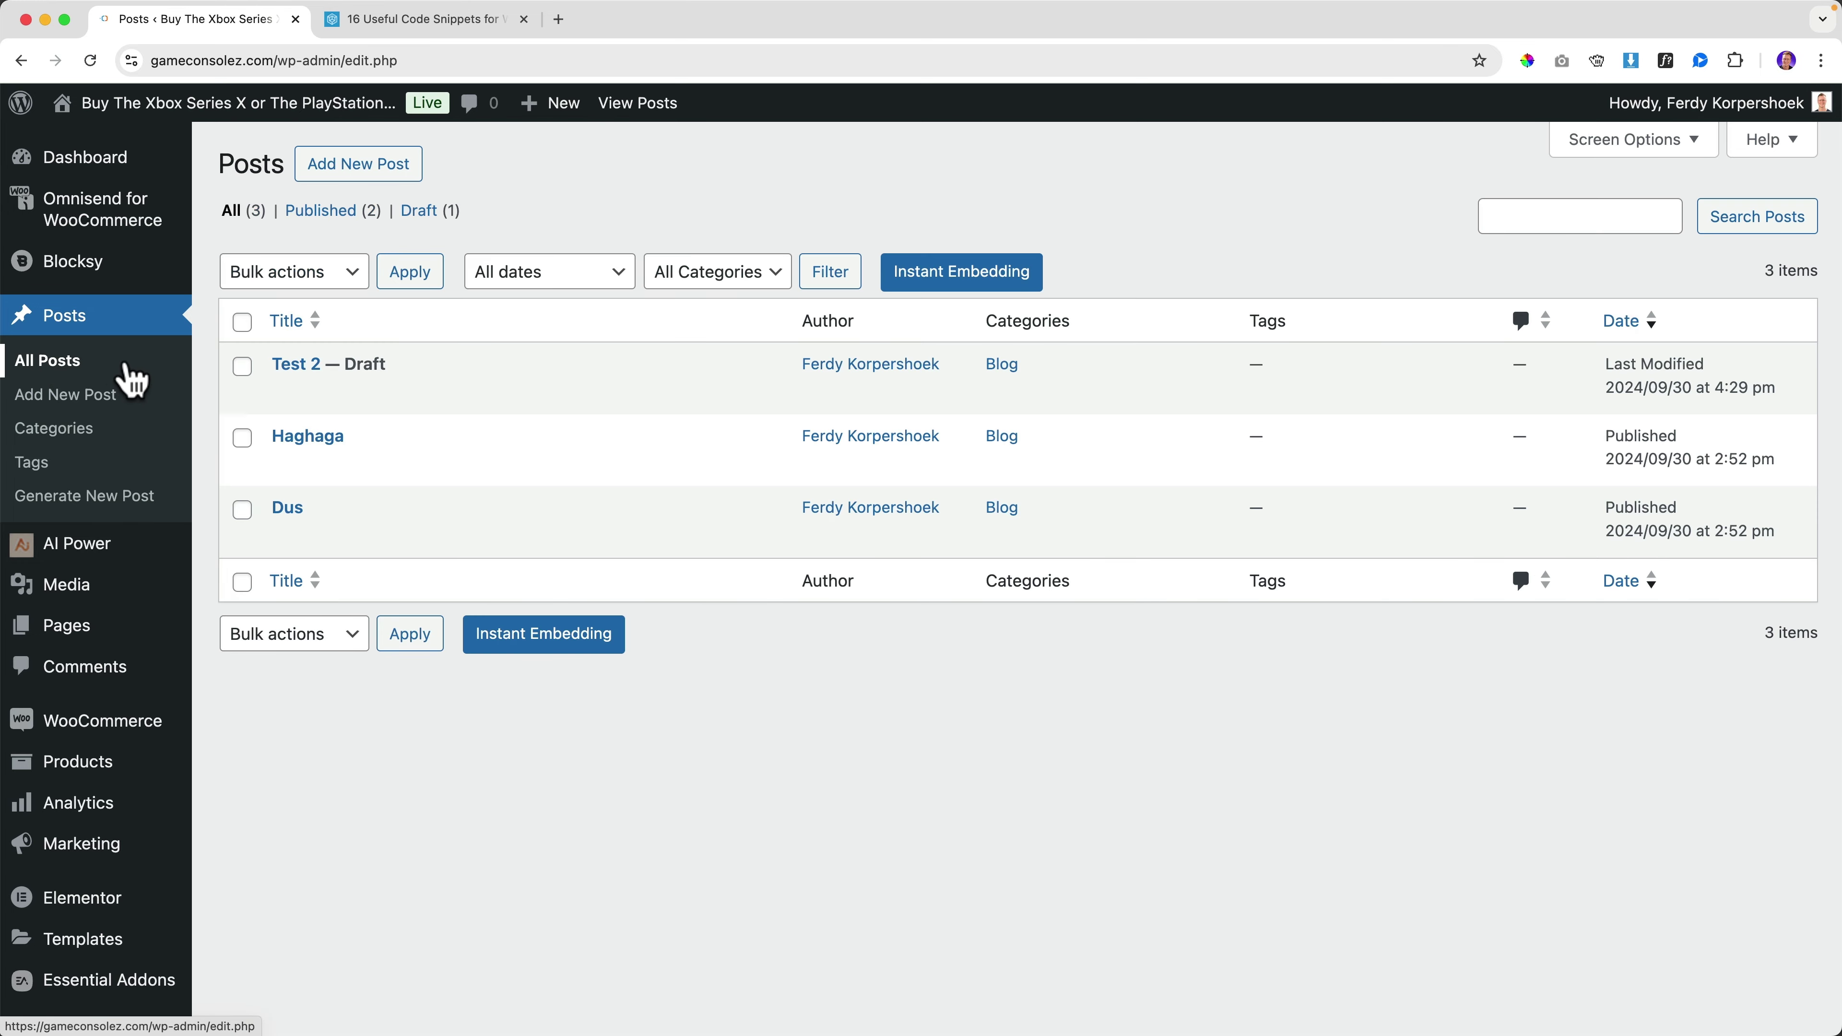
pyautogui.click(290, 510)
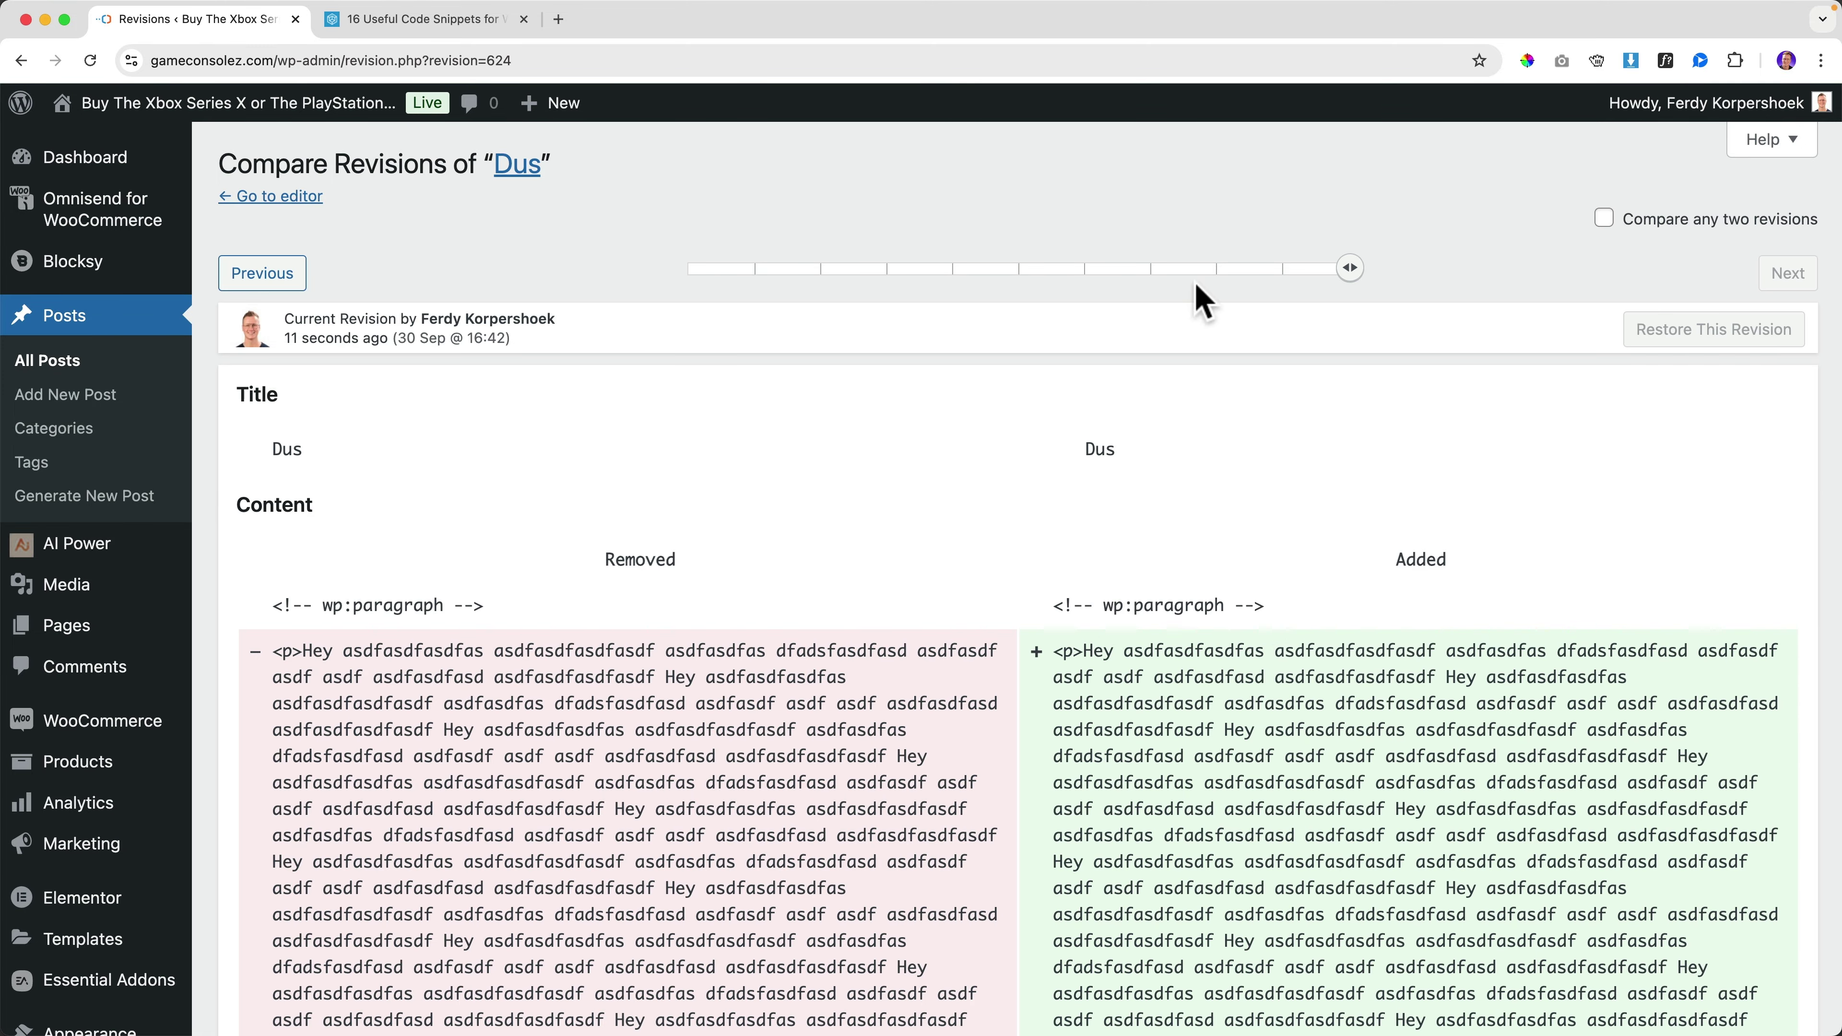
# Step: Check the Limiting WordPress Post Revisions snippet in the WPKube article and examine the Dus post's full revision comparison
pyautogui.click(433, 20)
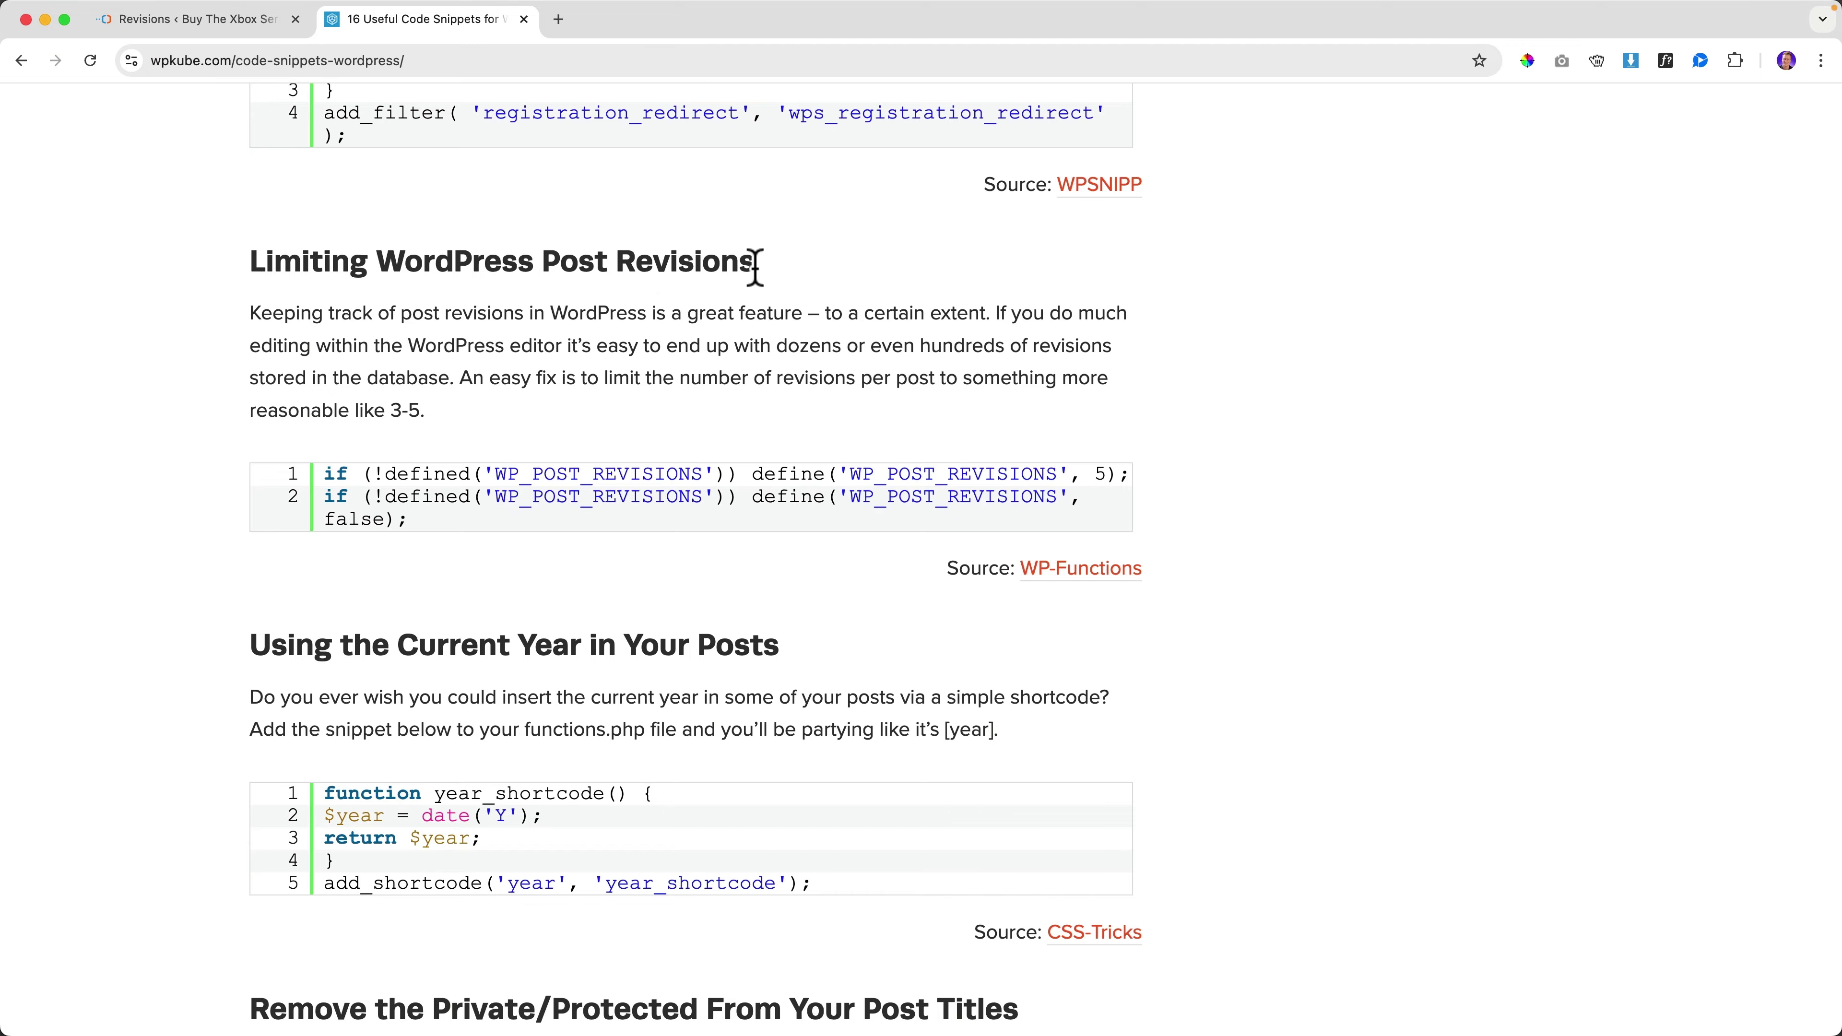
pyautogui.moveTo(1109, 493)
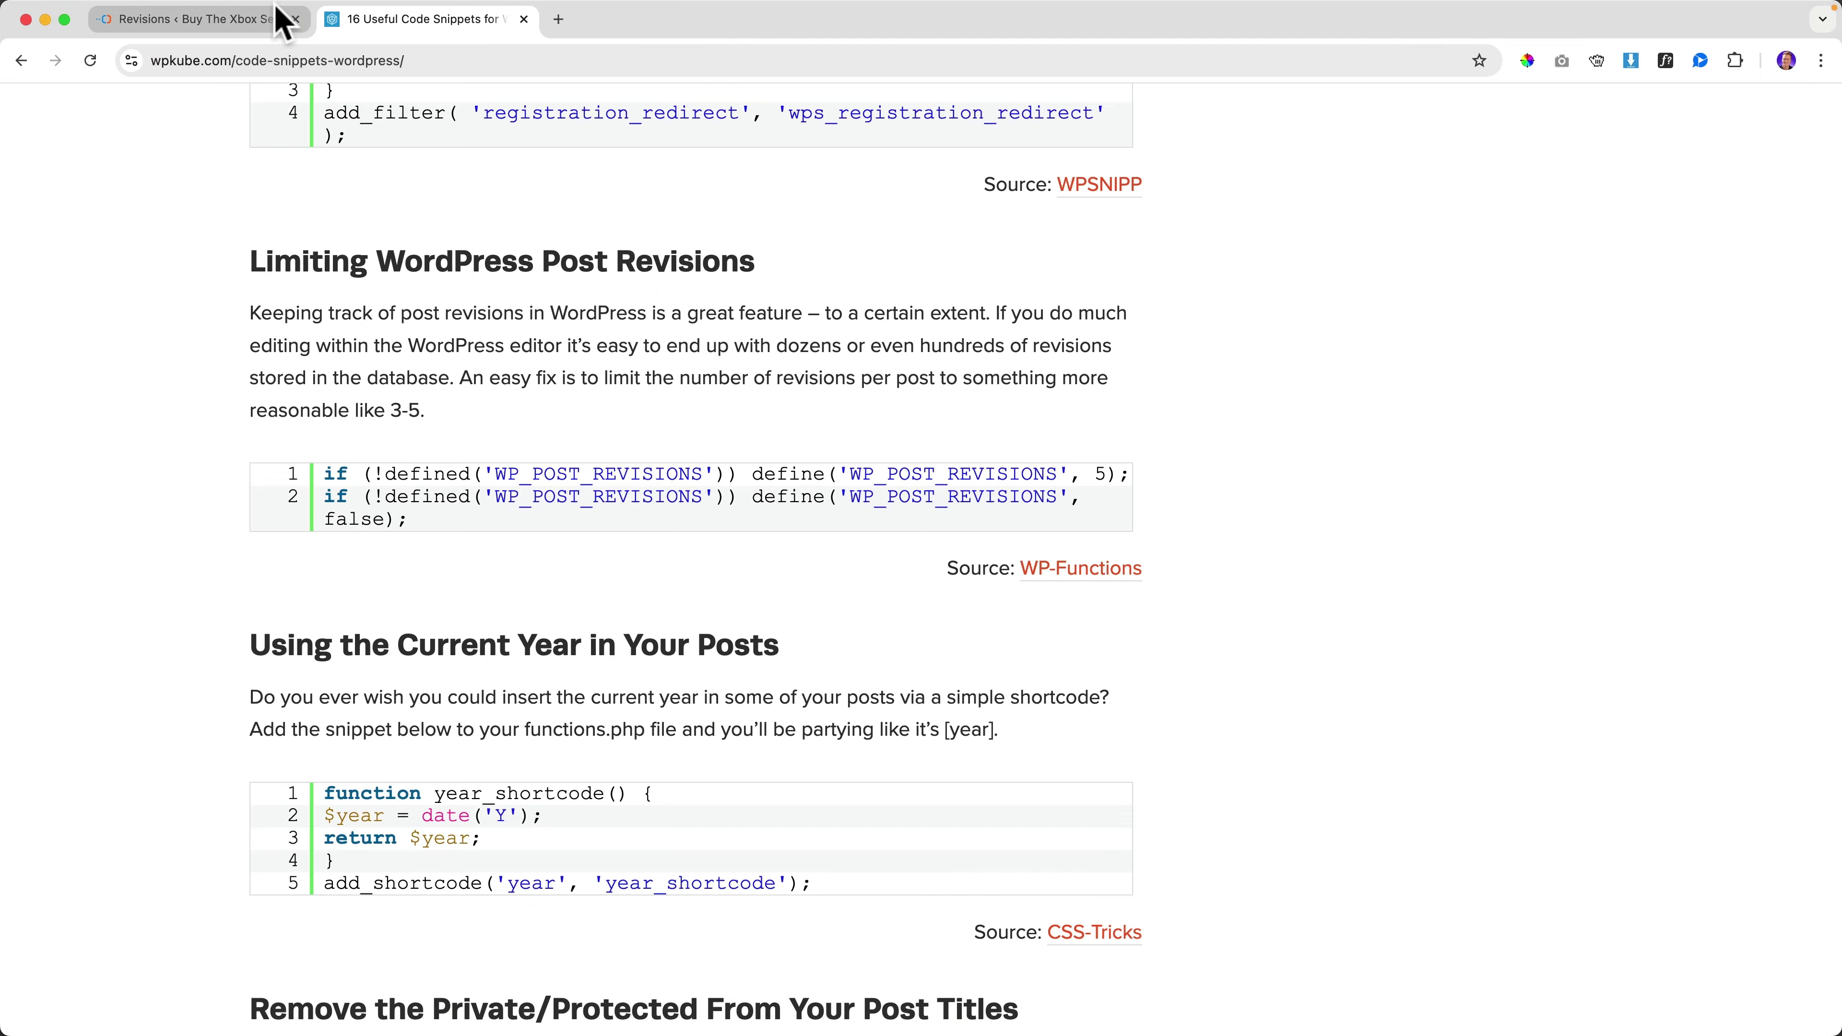
pyautogui.click(277, 20)
pyautogui.scroll(-15, 1149, 607)
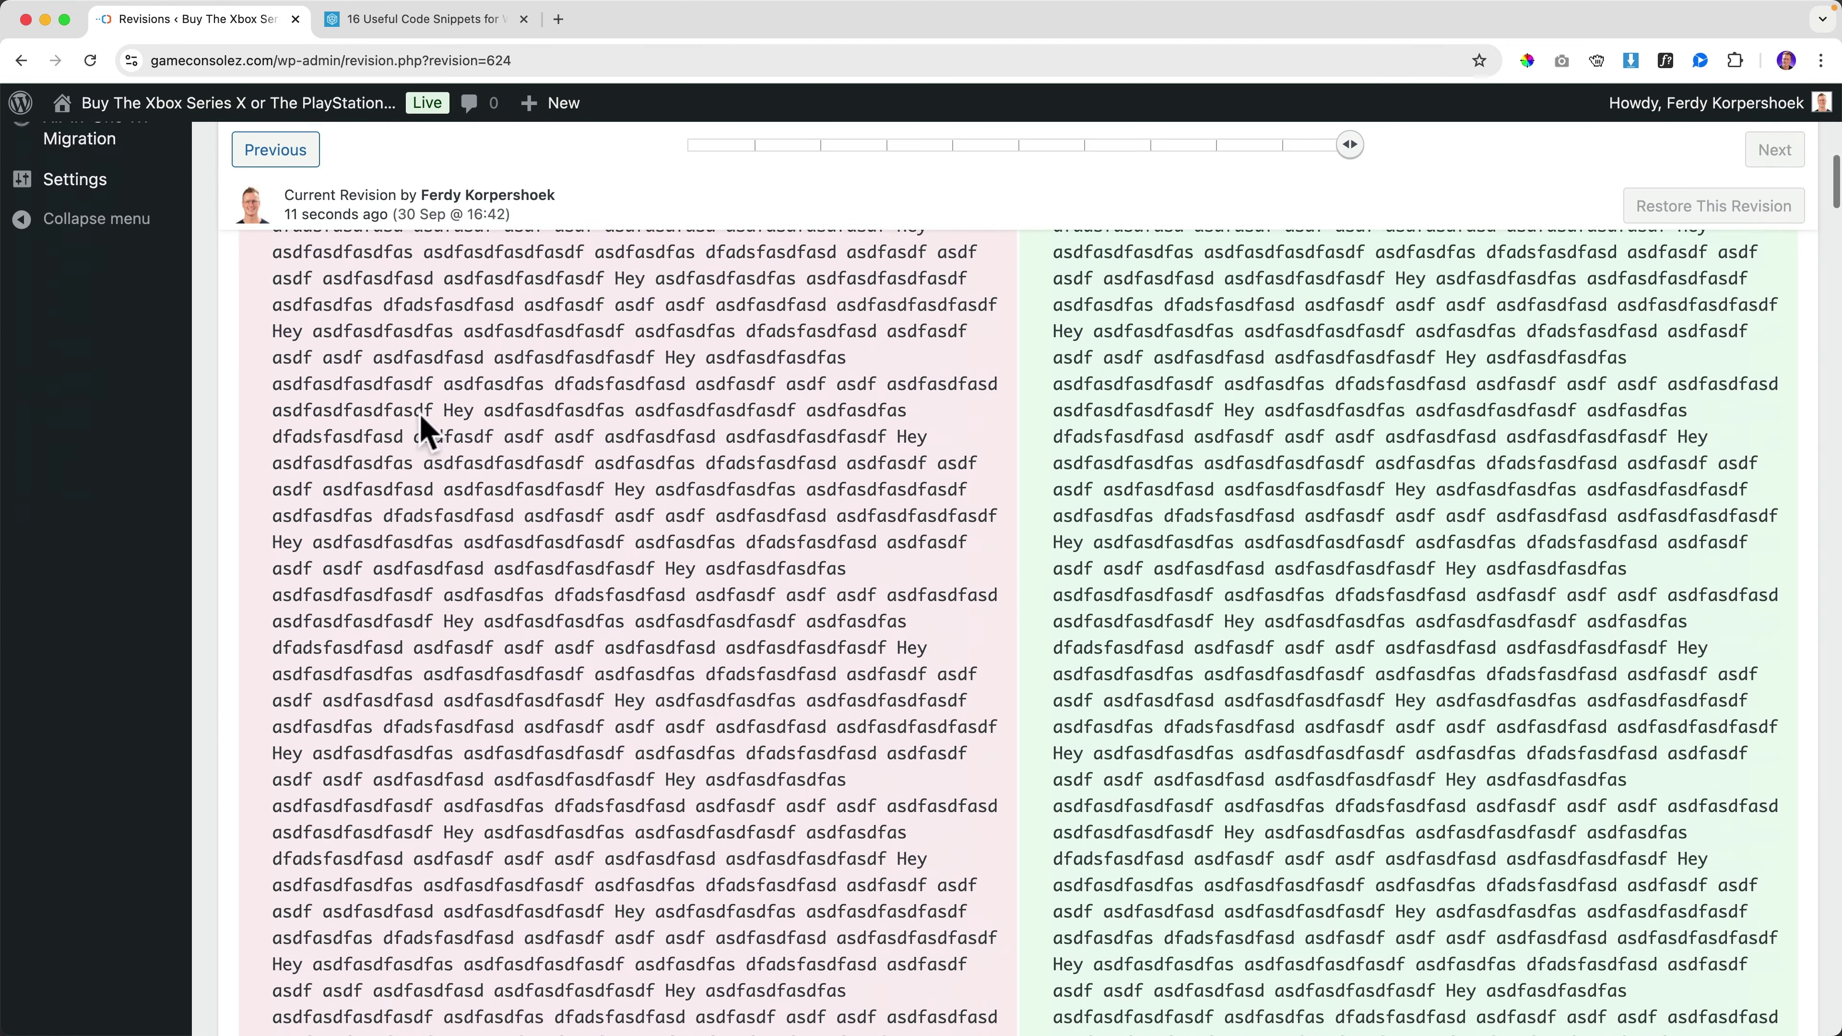
pyautogui.scroll(-10, 1258, 595)
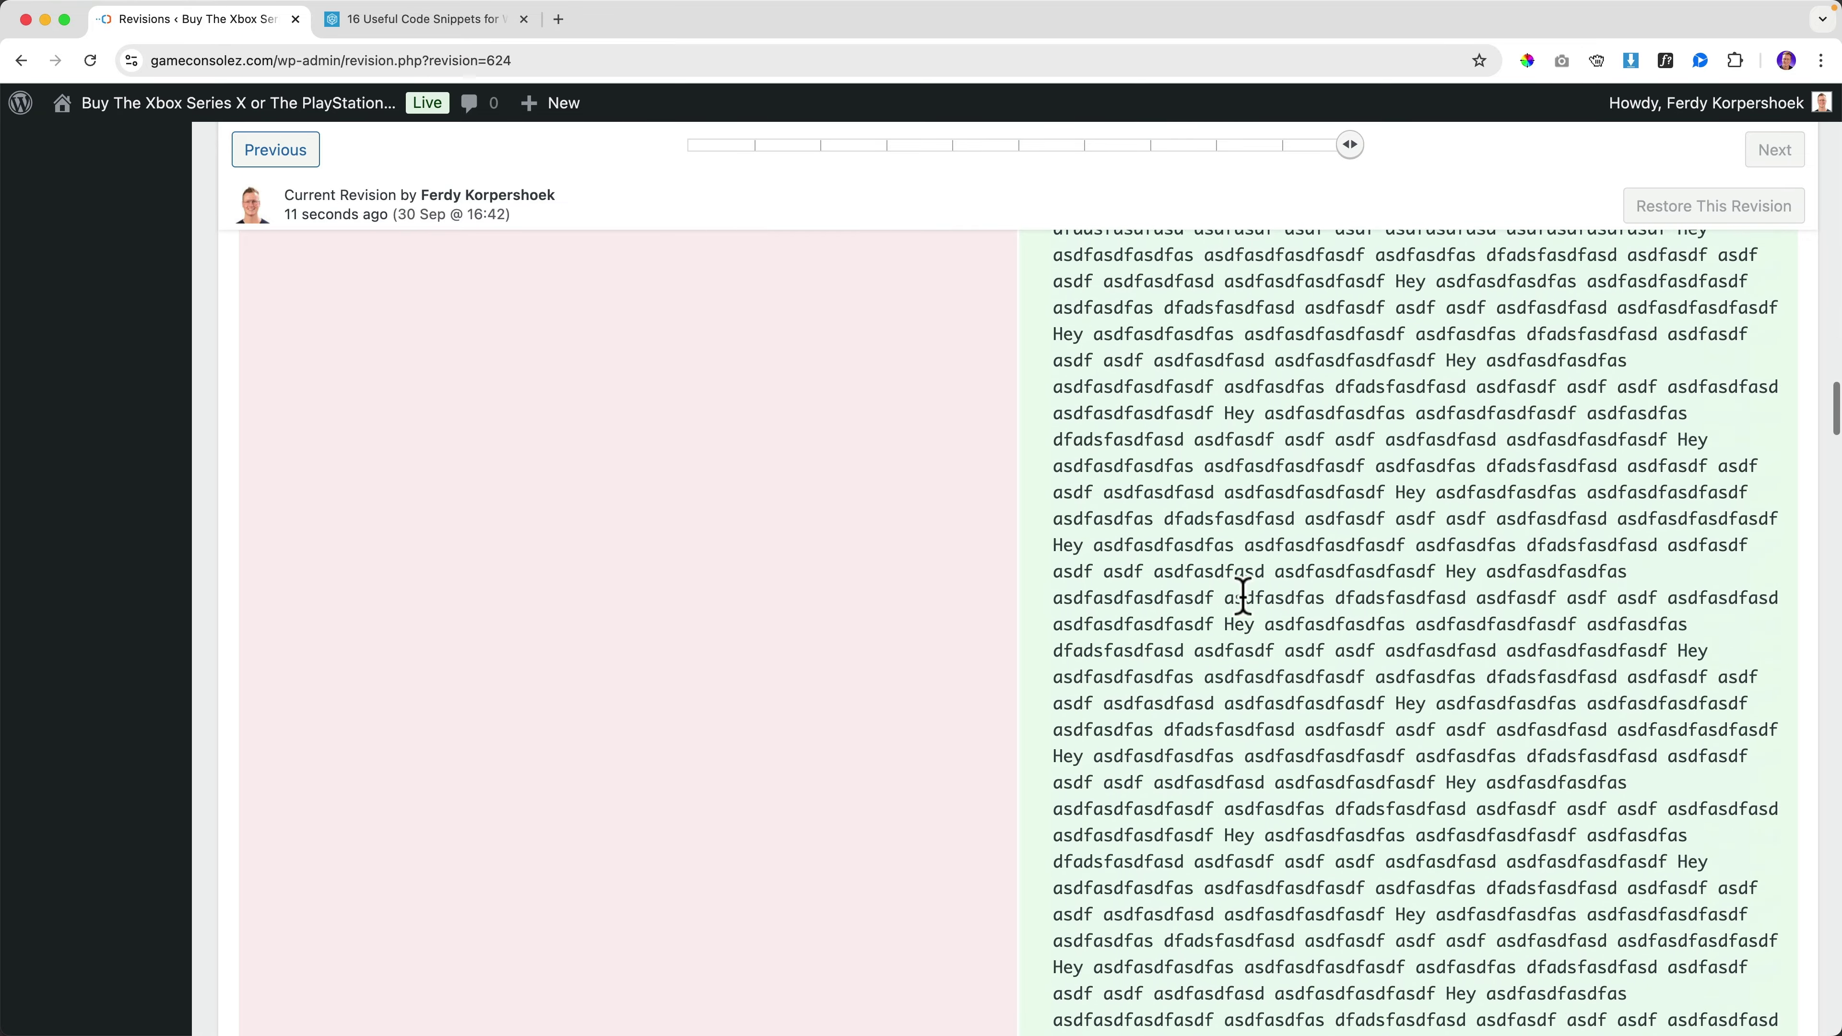
pyautogui.scroll(-10, 1193, 593)
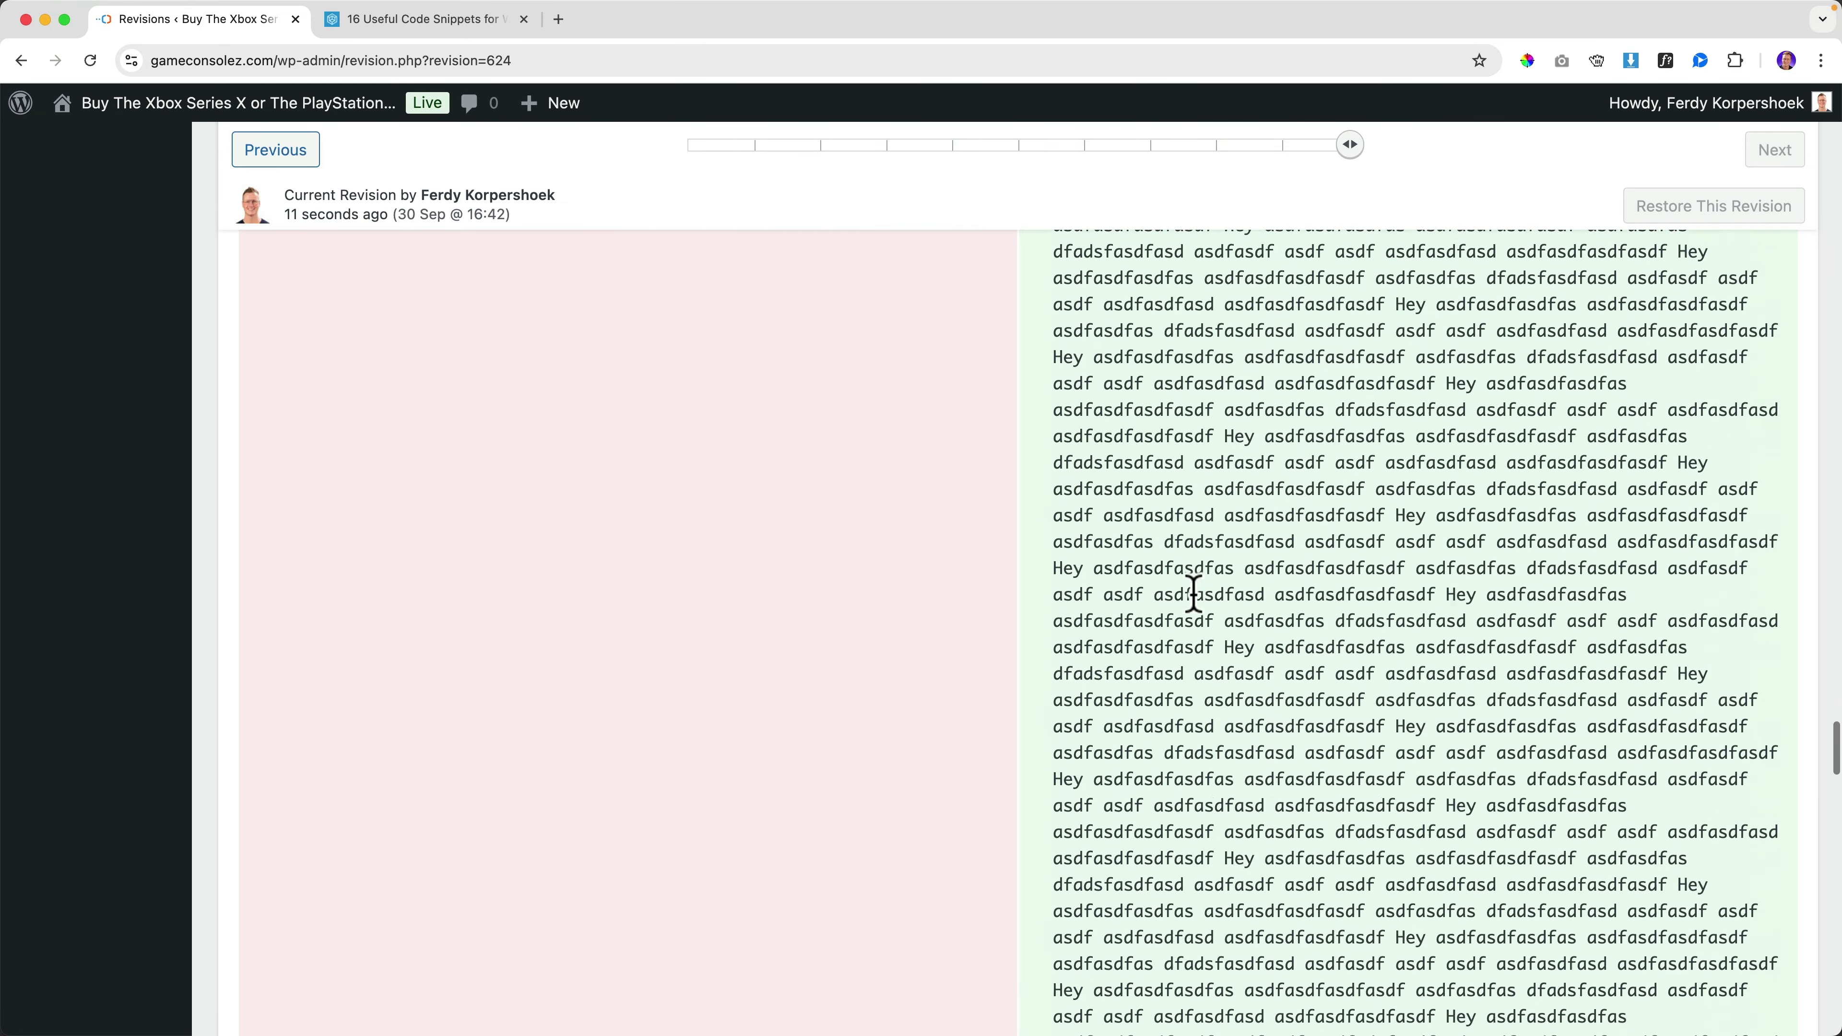
pyautogui.scroll(20, 1192, 593)
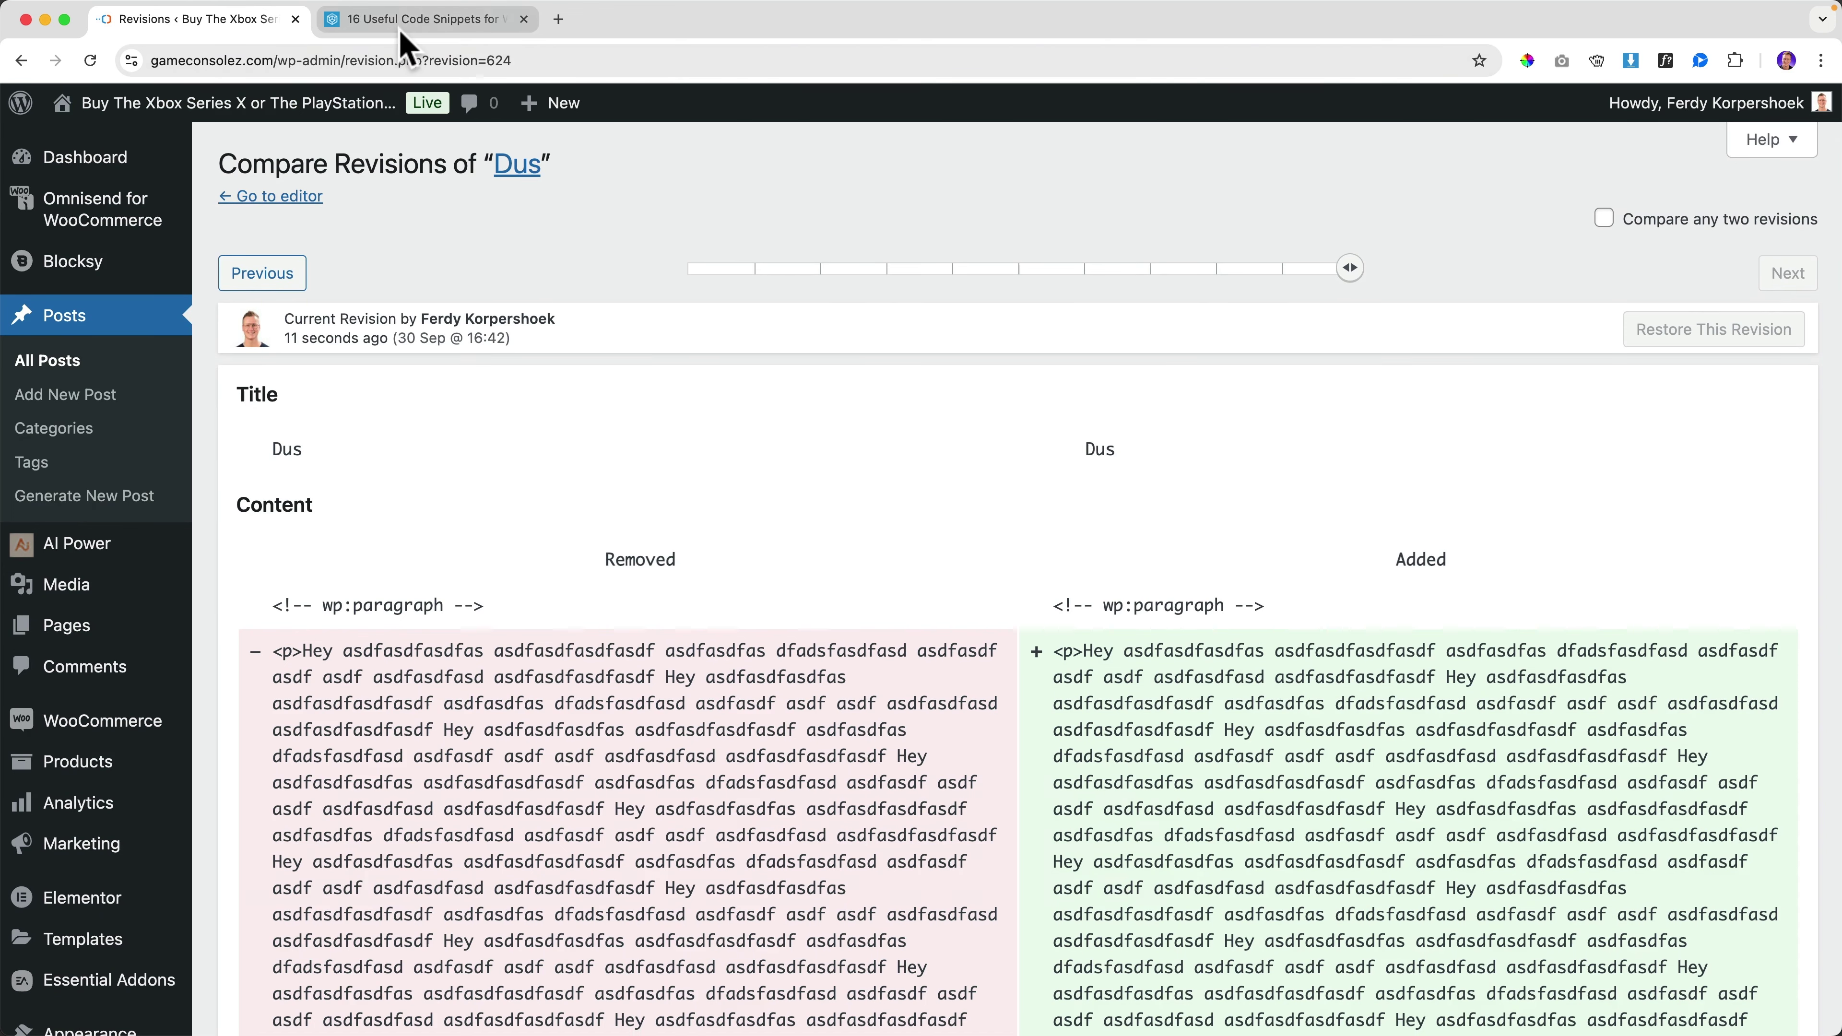
# Step: Copy the two-line WP_POST_REVISIONS snippet from the WPKube article through its plain source view, and close that view
pyautogui.click(421, 19)
pyautogui.moveTo(409, 519); pyautogui.dragTo(315, 478)
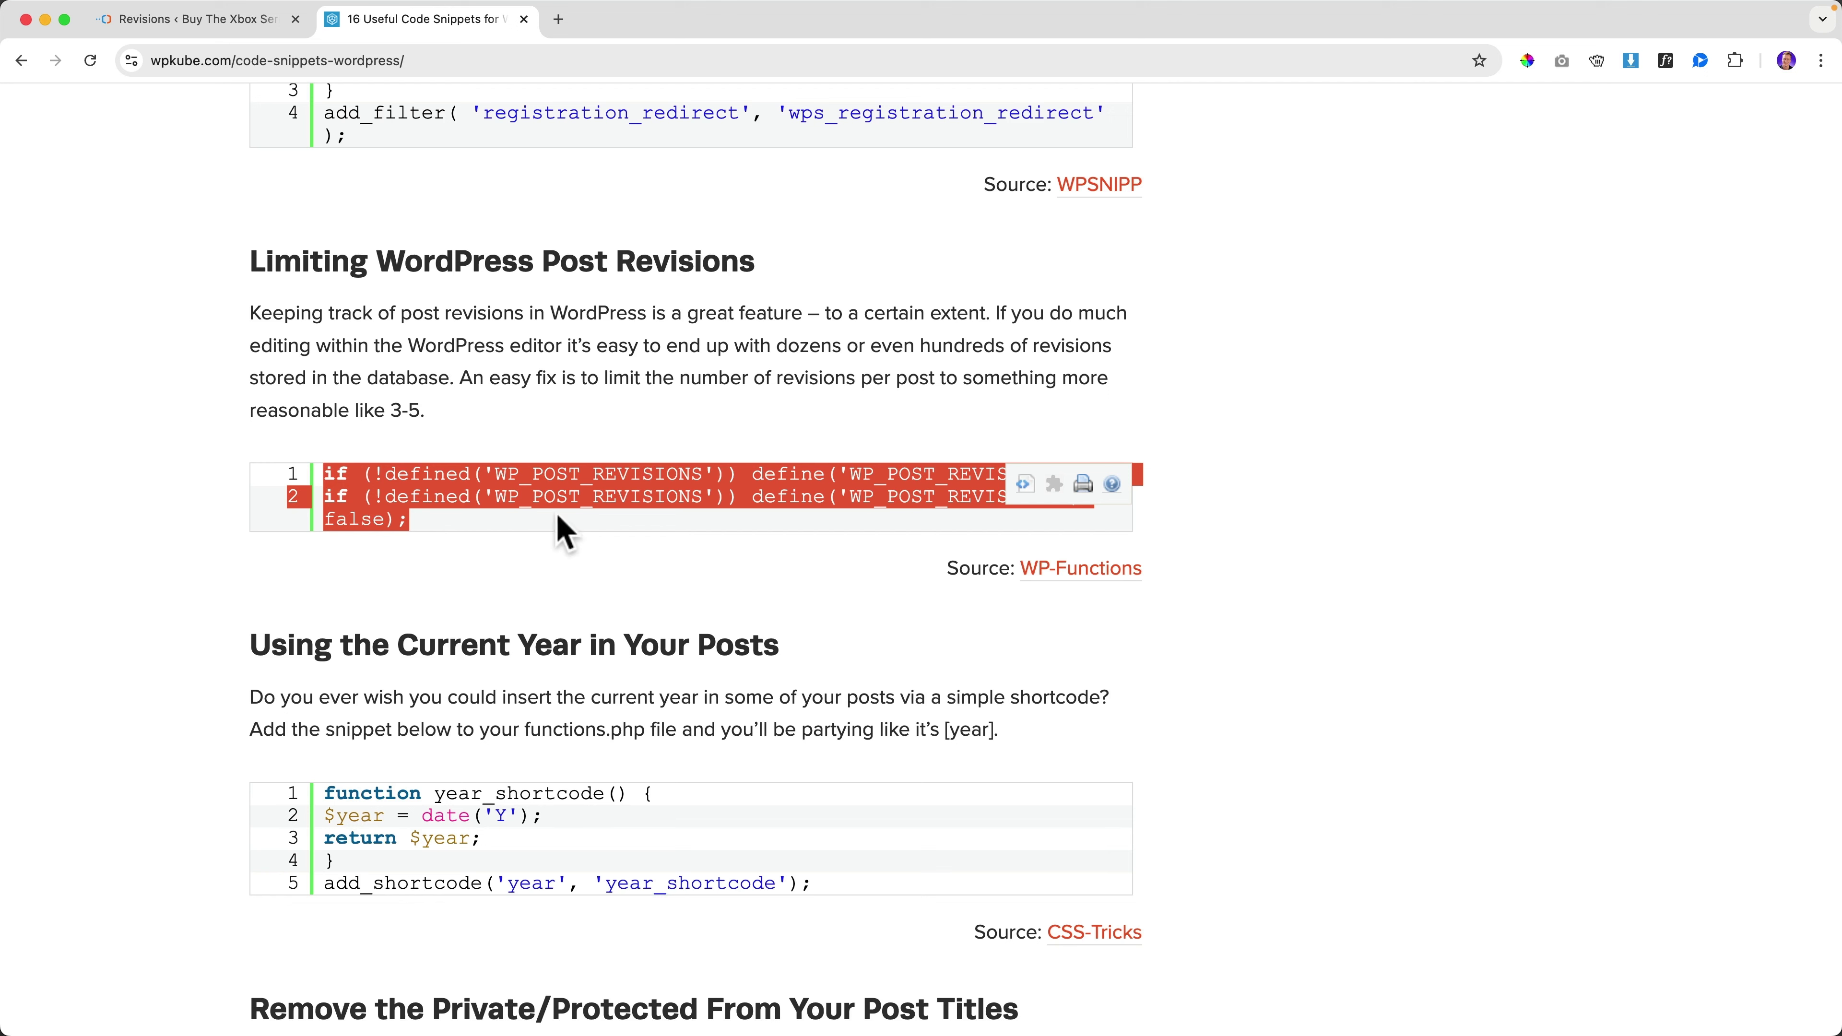
pyautogui.click(769, 541)
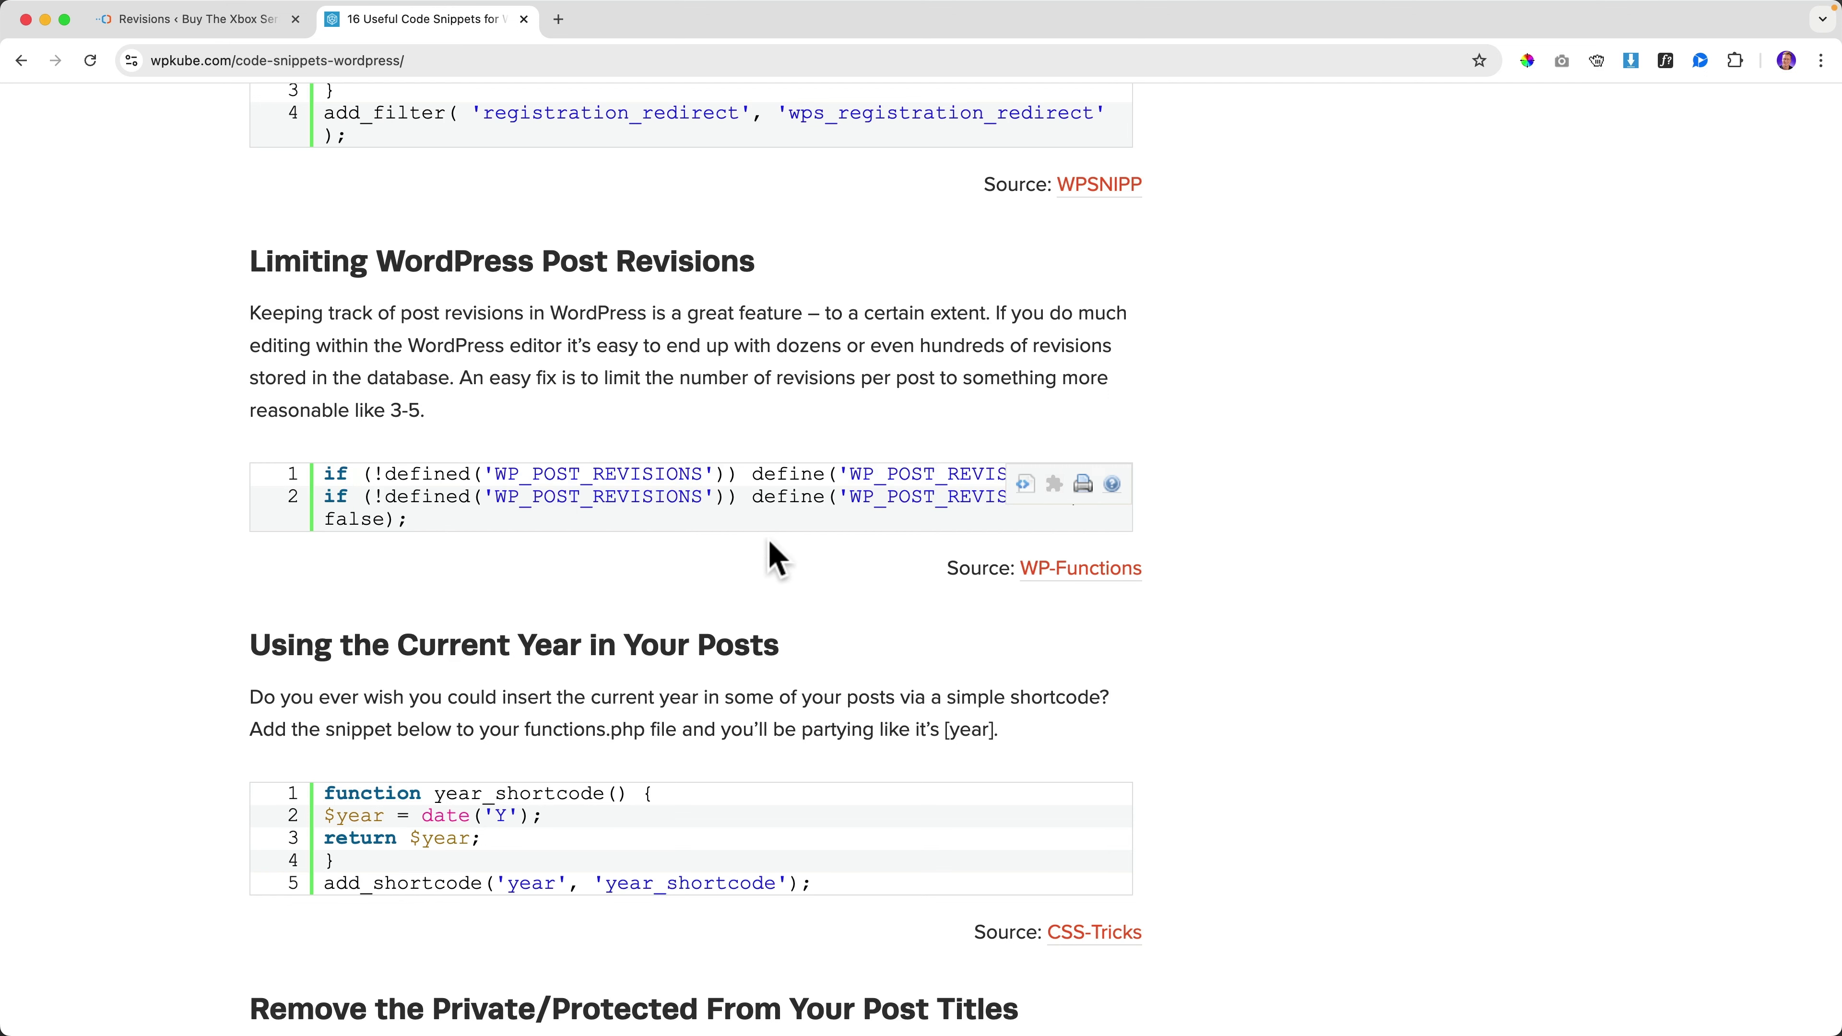
pyautogui.click(1024, 485)
pyautogui.moveTo(1229, 420); pyautogui.dragTo(578, 410)
pyautogui.press('super+c')
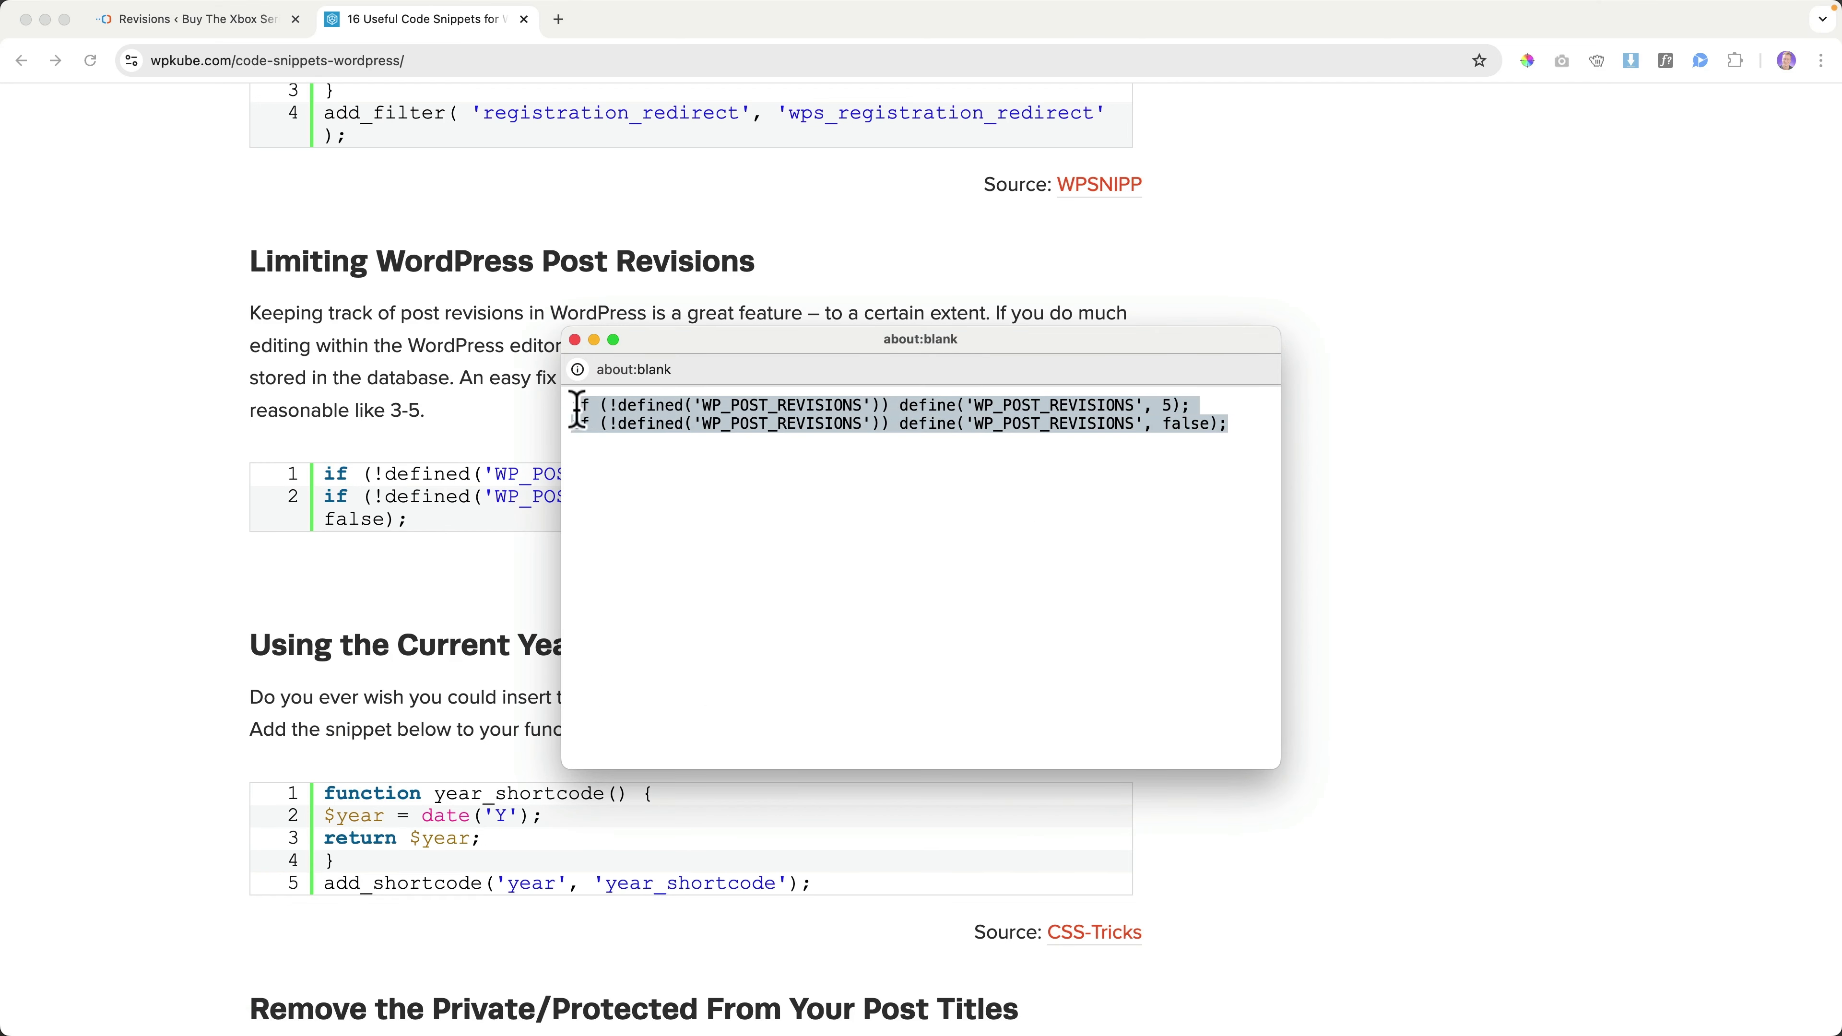
pyautogui.click(574, 340)
# Step: Return to the WordPress admin and start a new snippet in the Snippets plugin
pyautogui.click(208, 11)
pyautogui.click(167, 30)
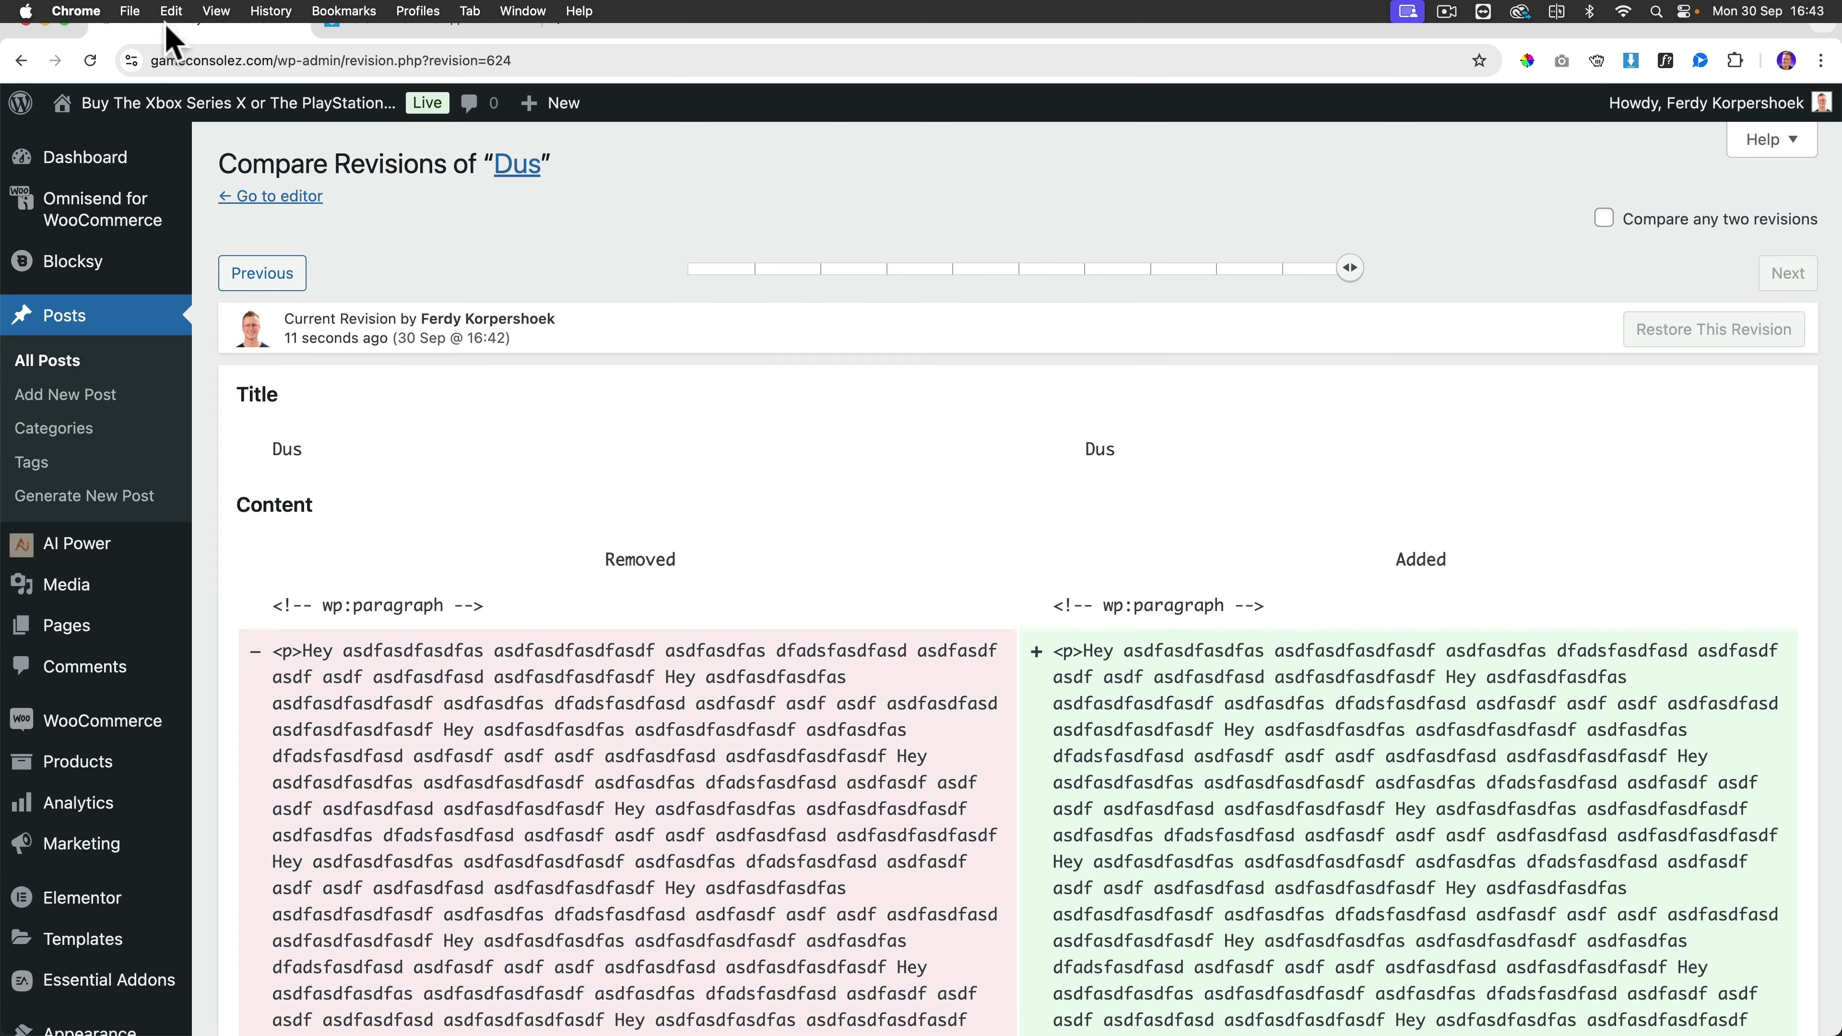
pyautogui.scroll(-5, 108, 653)
pyautogui.moveTo(95, 780)
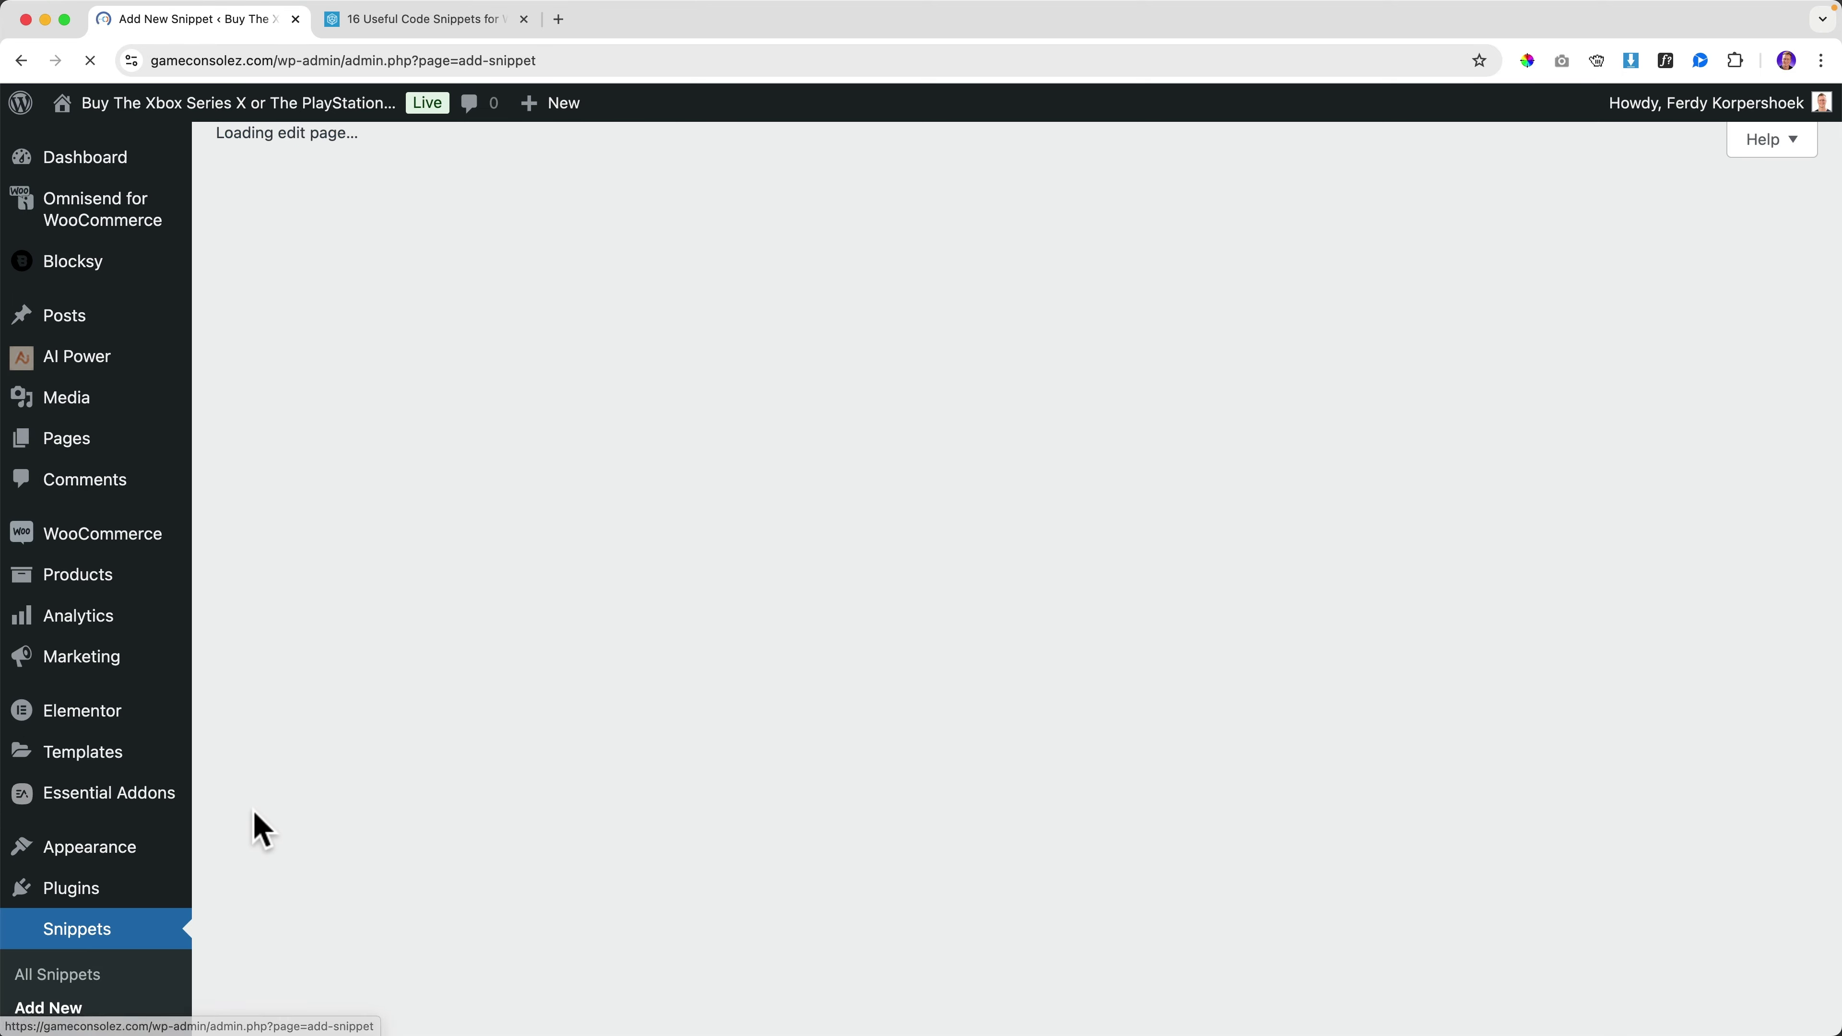
# Step: Title the new snippet Limit Revision to 3, paste the copied WP_POST_REVISIONS code, and set the limit in its first line to 3
pyautogui.write('Limit Revision to 3')
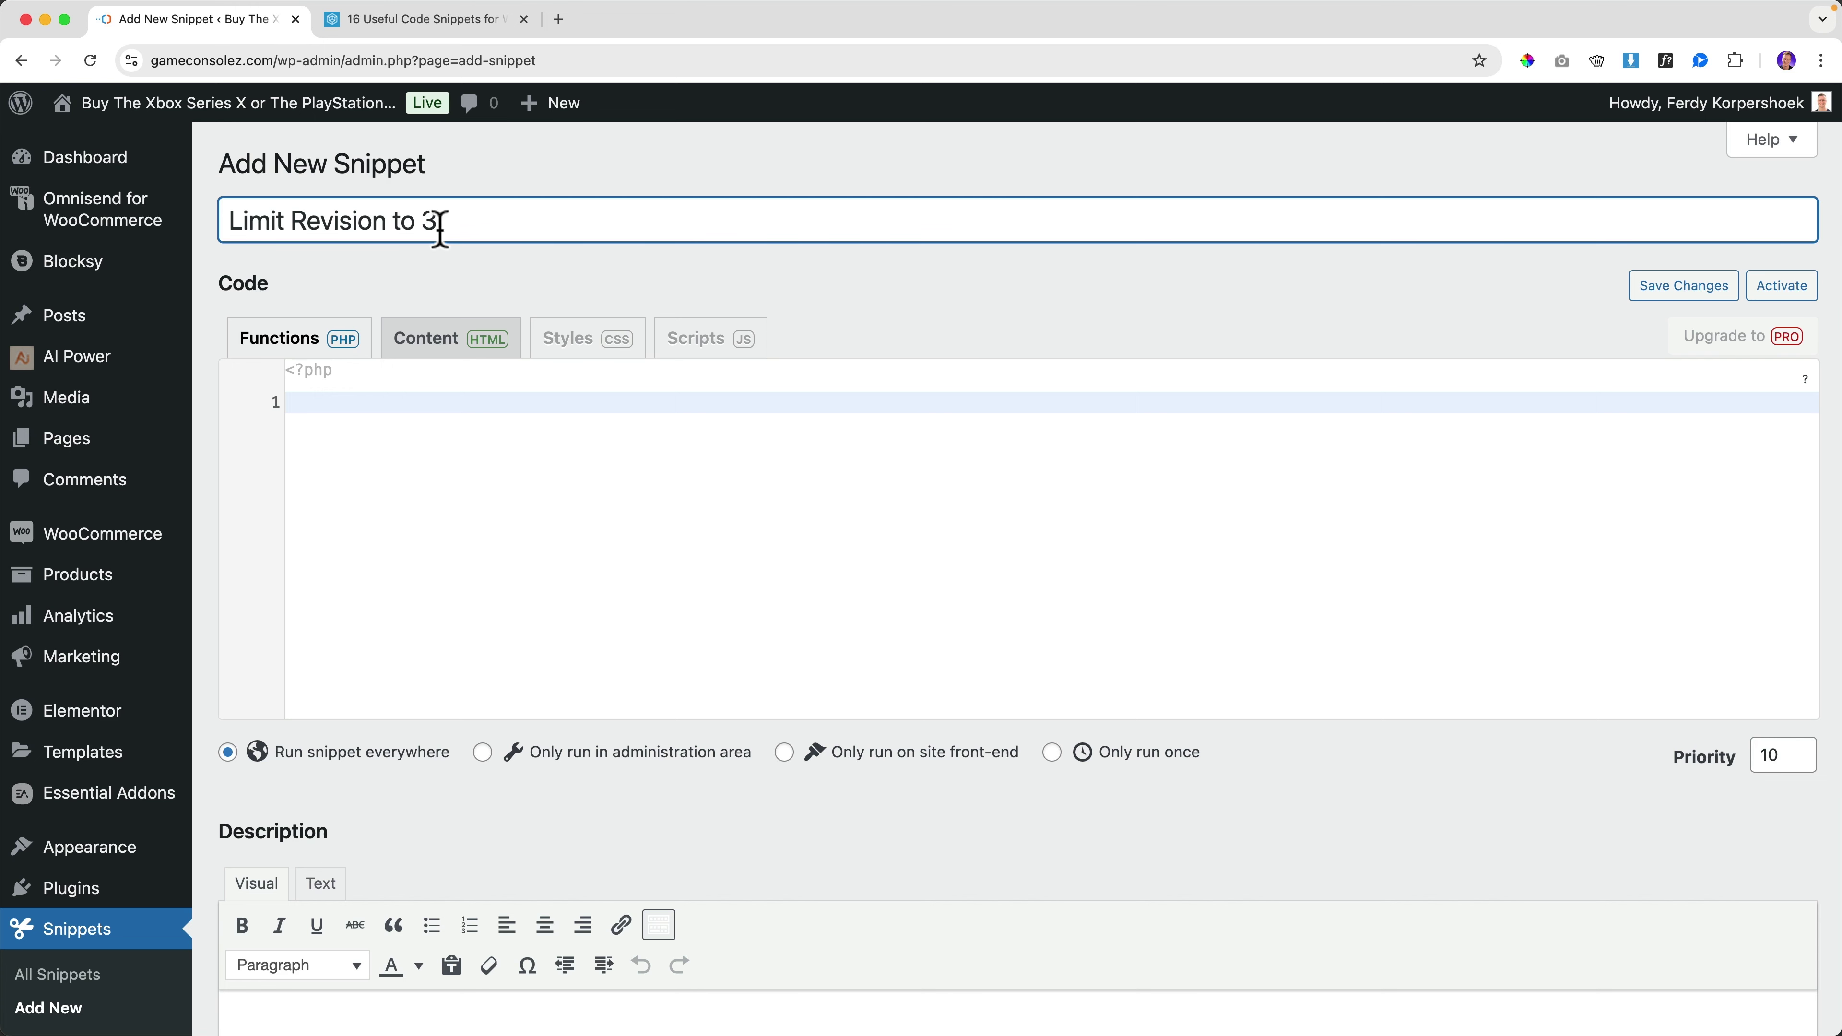
pyautogui.click(527, 513)
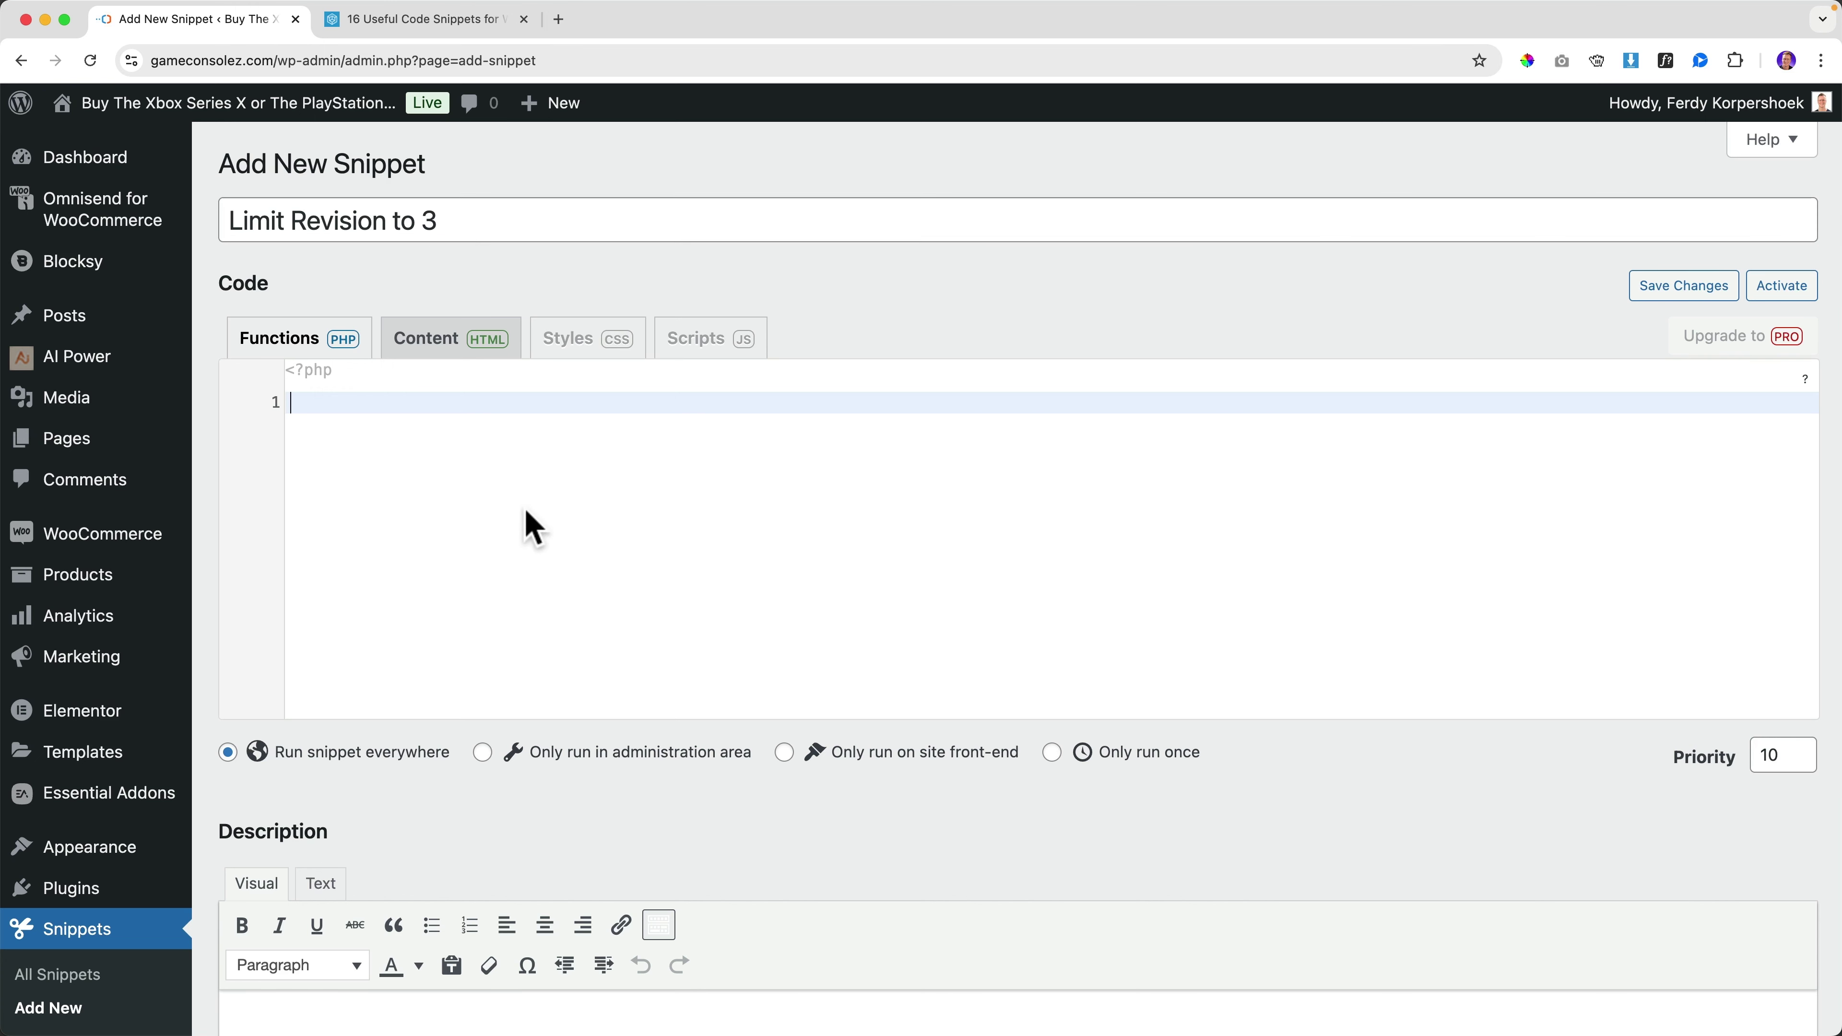
pyautogui.press('super+v')
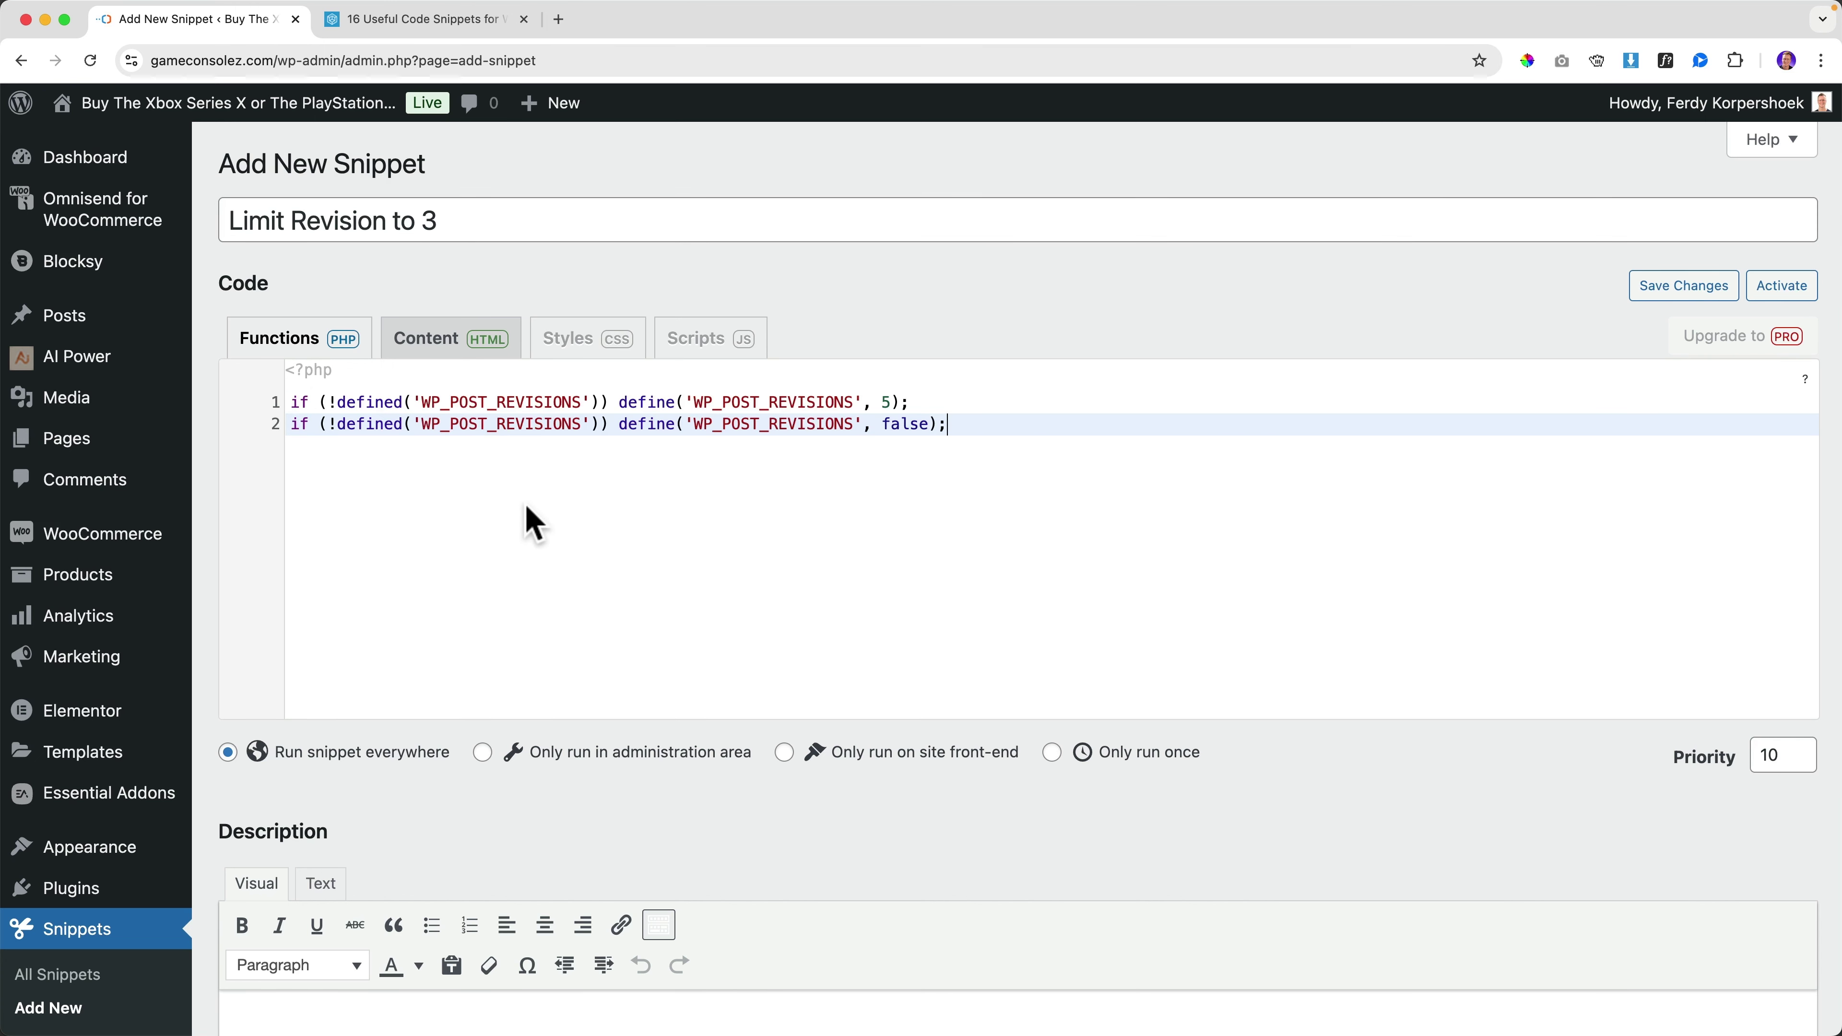
pyautogui.doubleClick(886, 401)
pyautogui.scroll(-6, 559, 505)
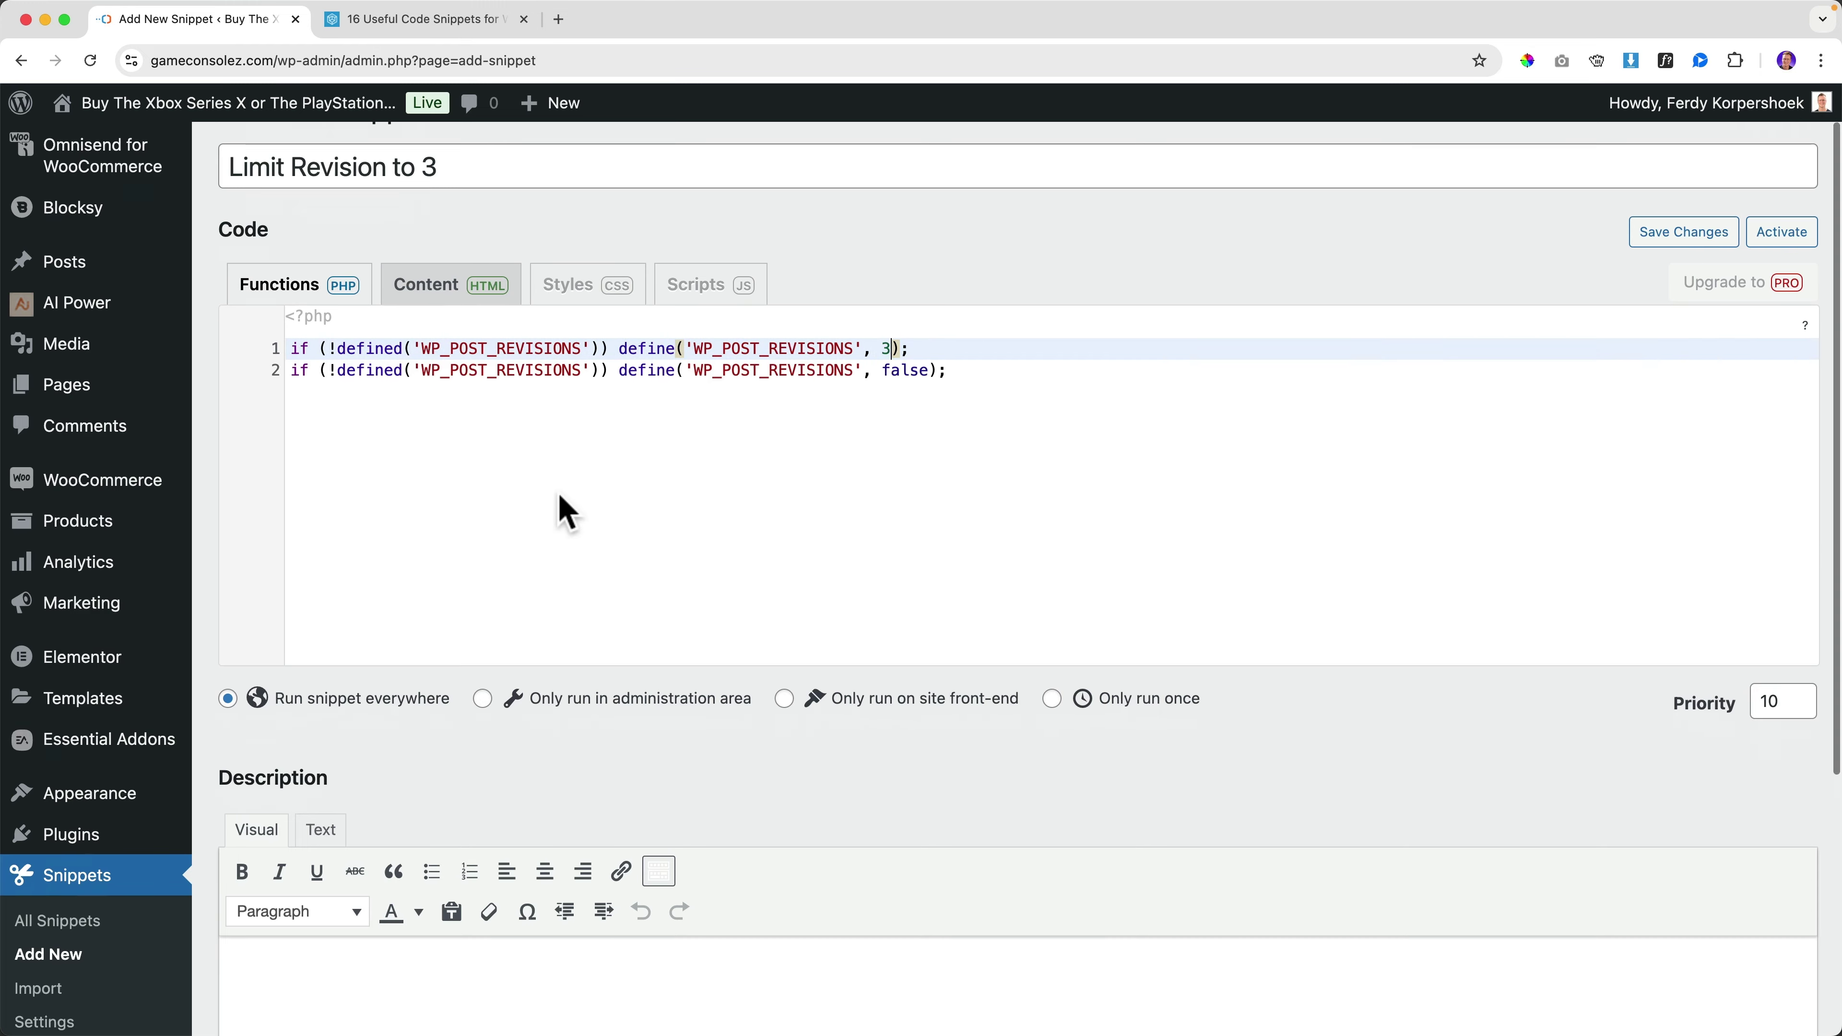
# Step: Describe the snippet as Limit Revisions, then save and activate it
pyautogui.click(461, 591)
pyautogui.write('Limit Revisions')
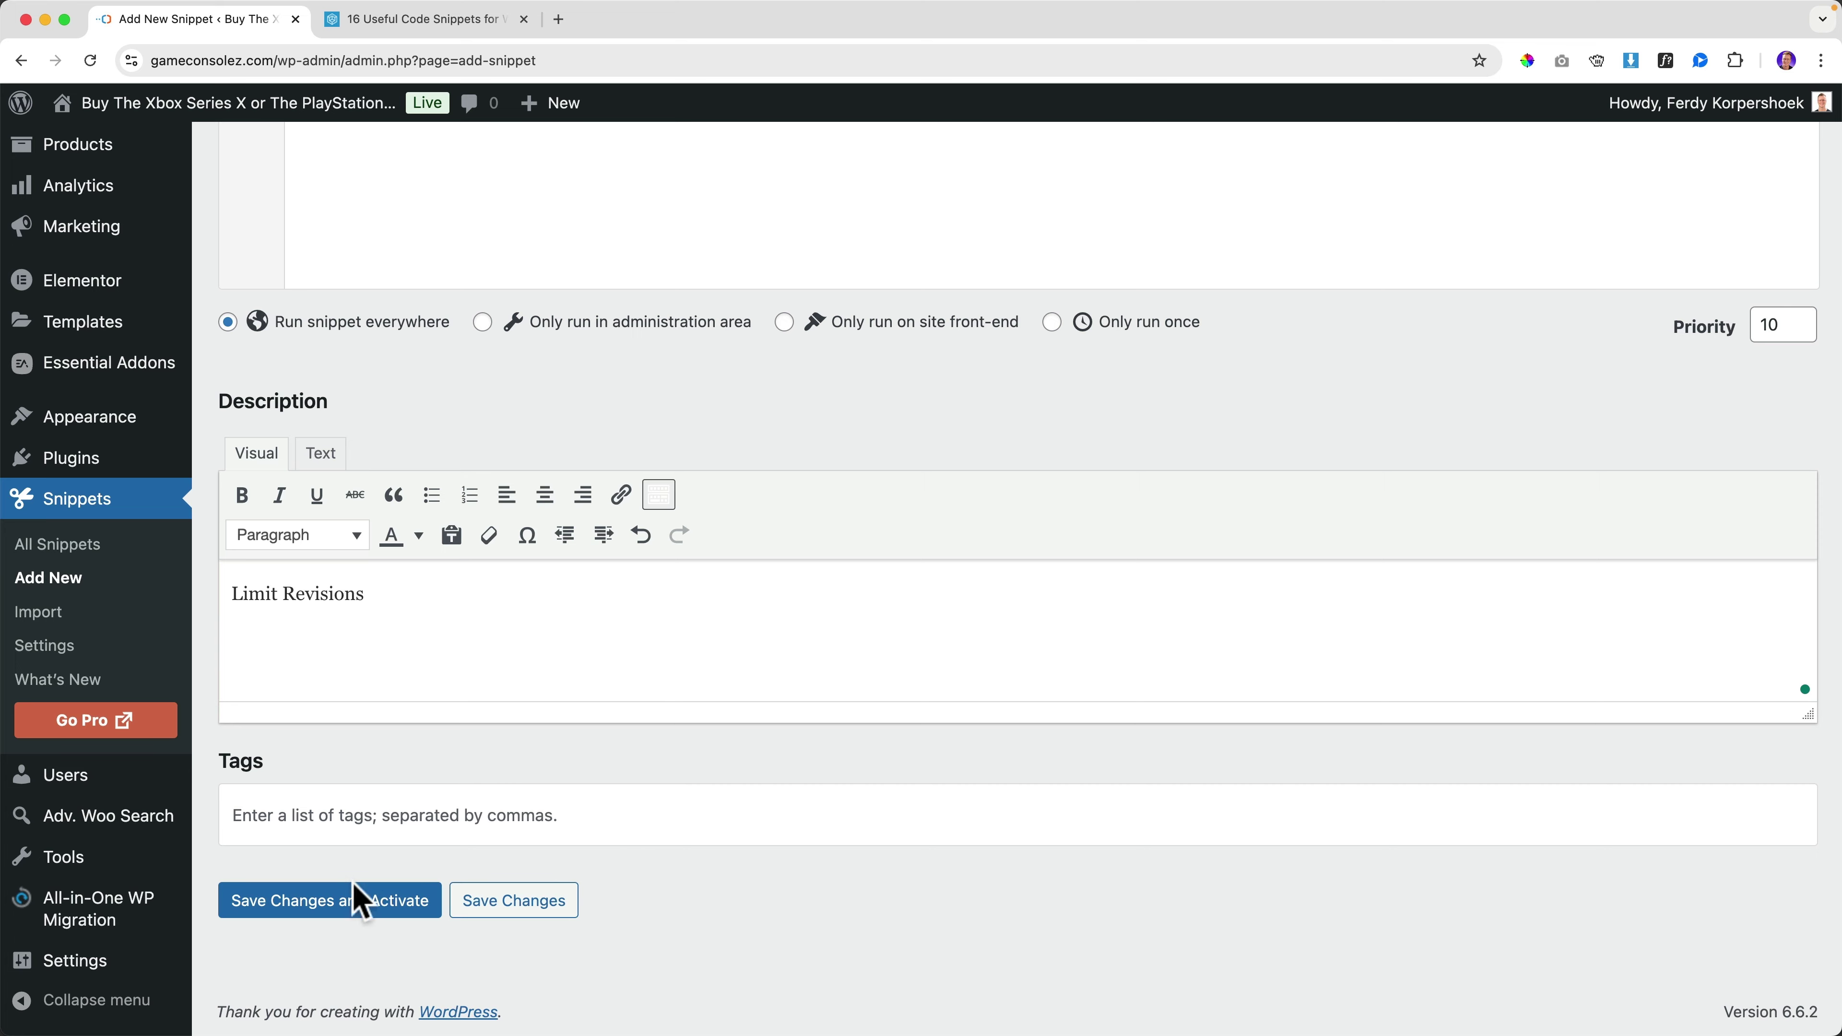
pyautogui.click(361, 900)
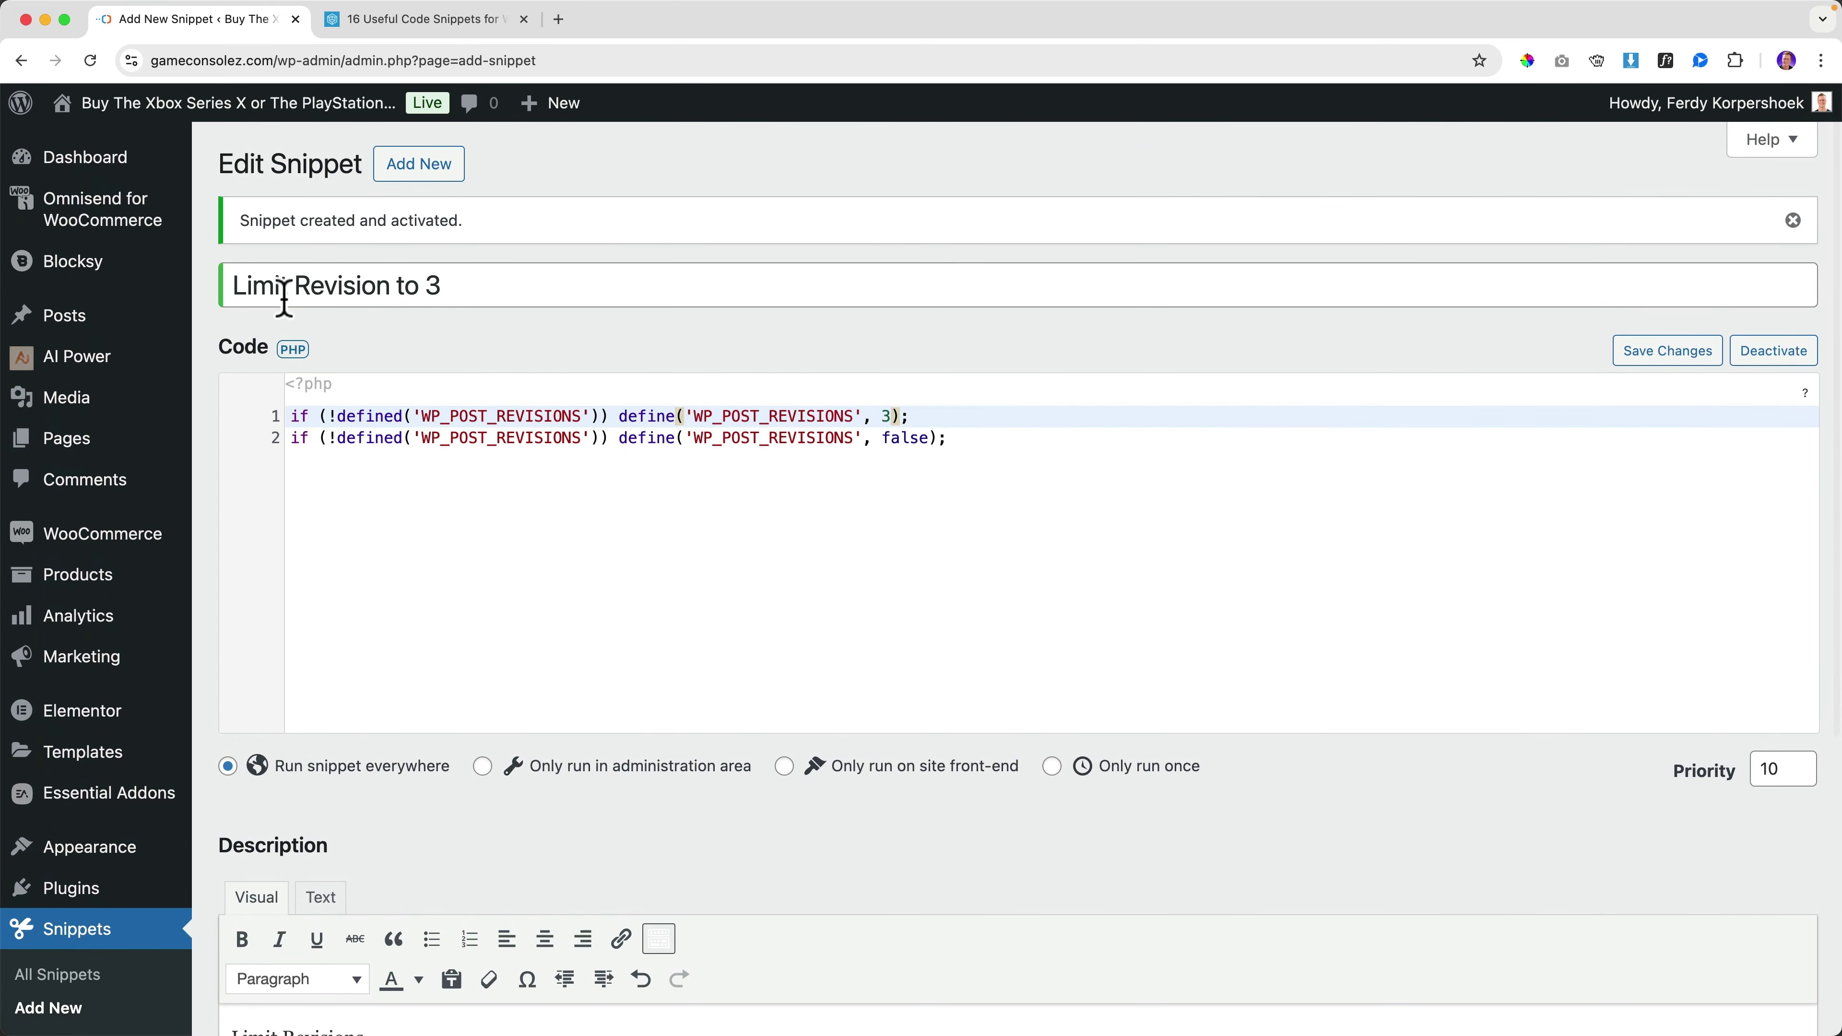
# Step: Open the Dus post to check its revisions, and return to the posts list without saving the post
pyautogui.click(85, 336)
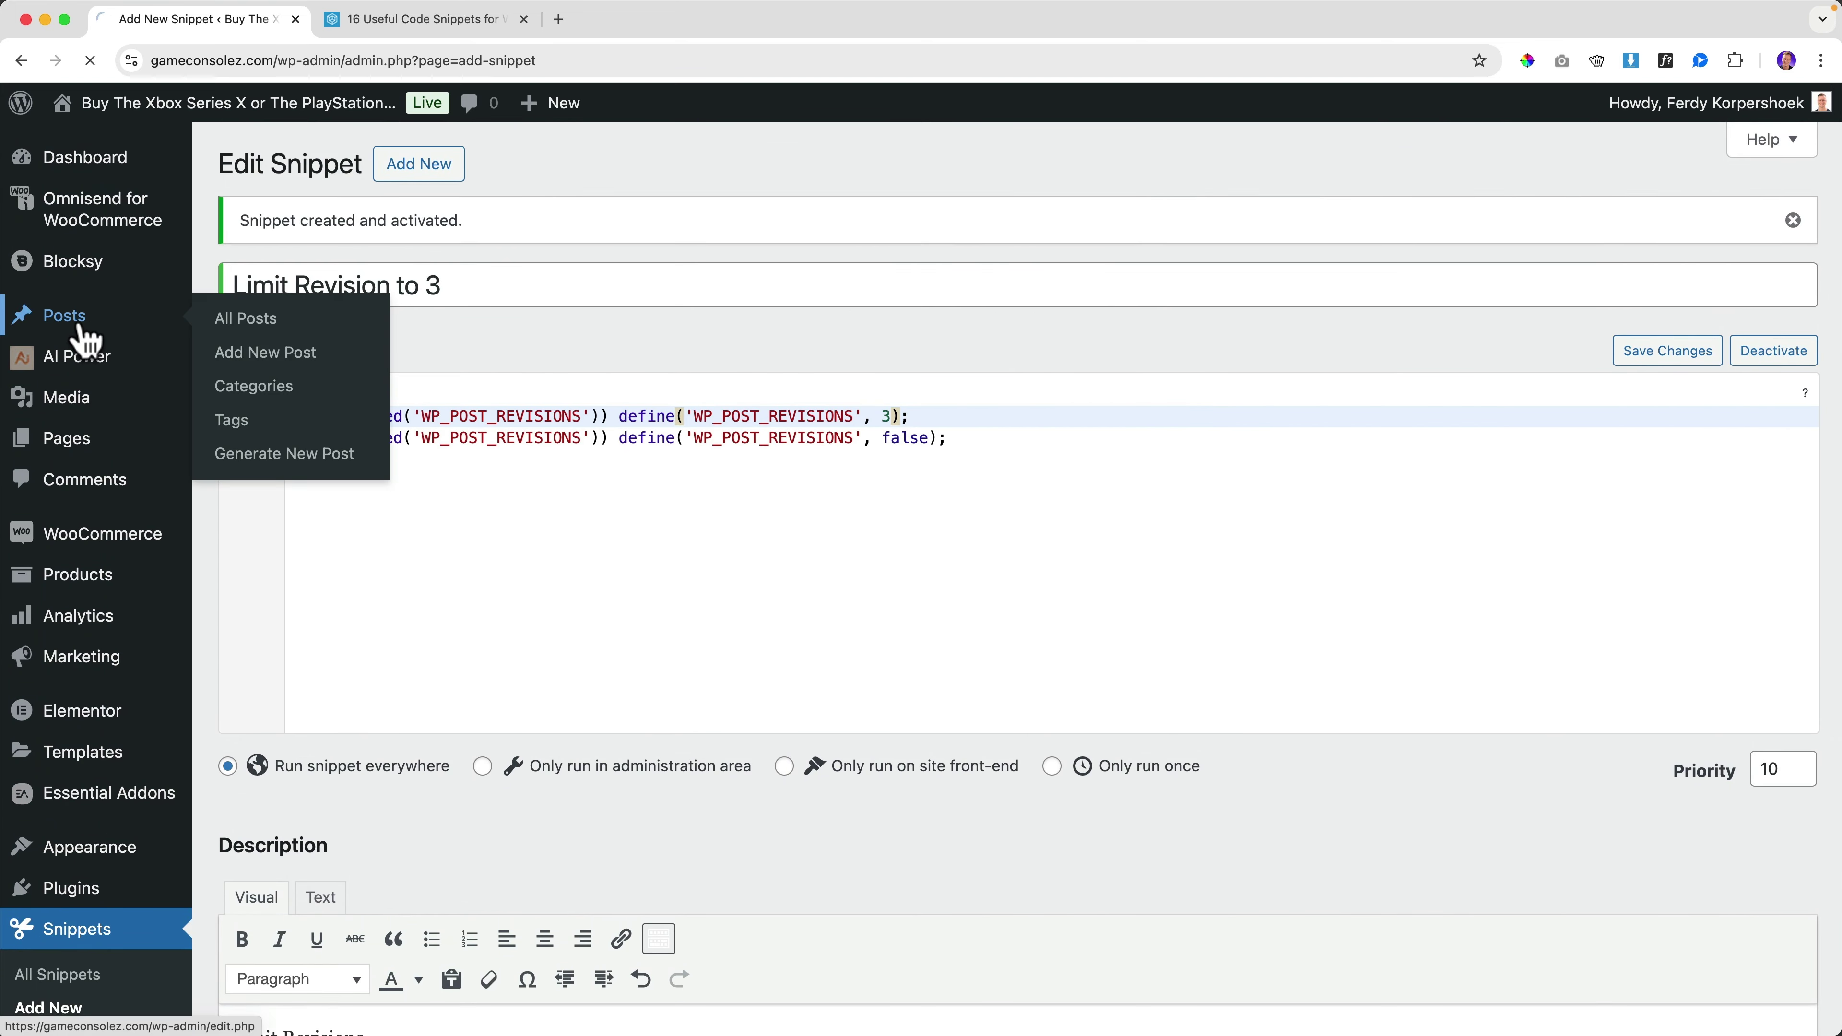
pyautogui.click(289, 510)
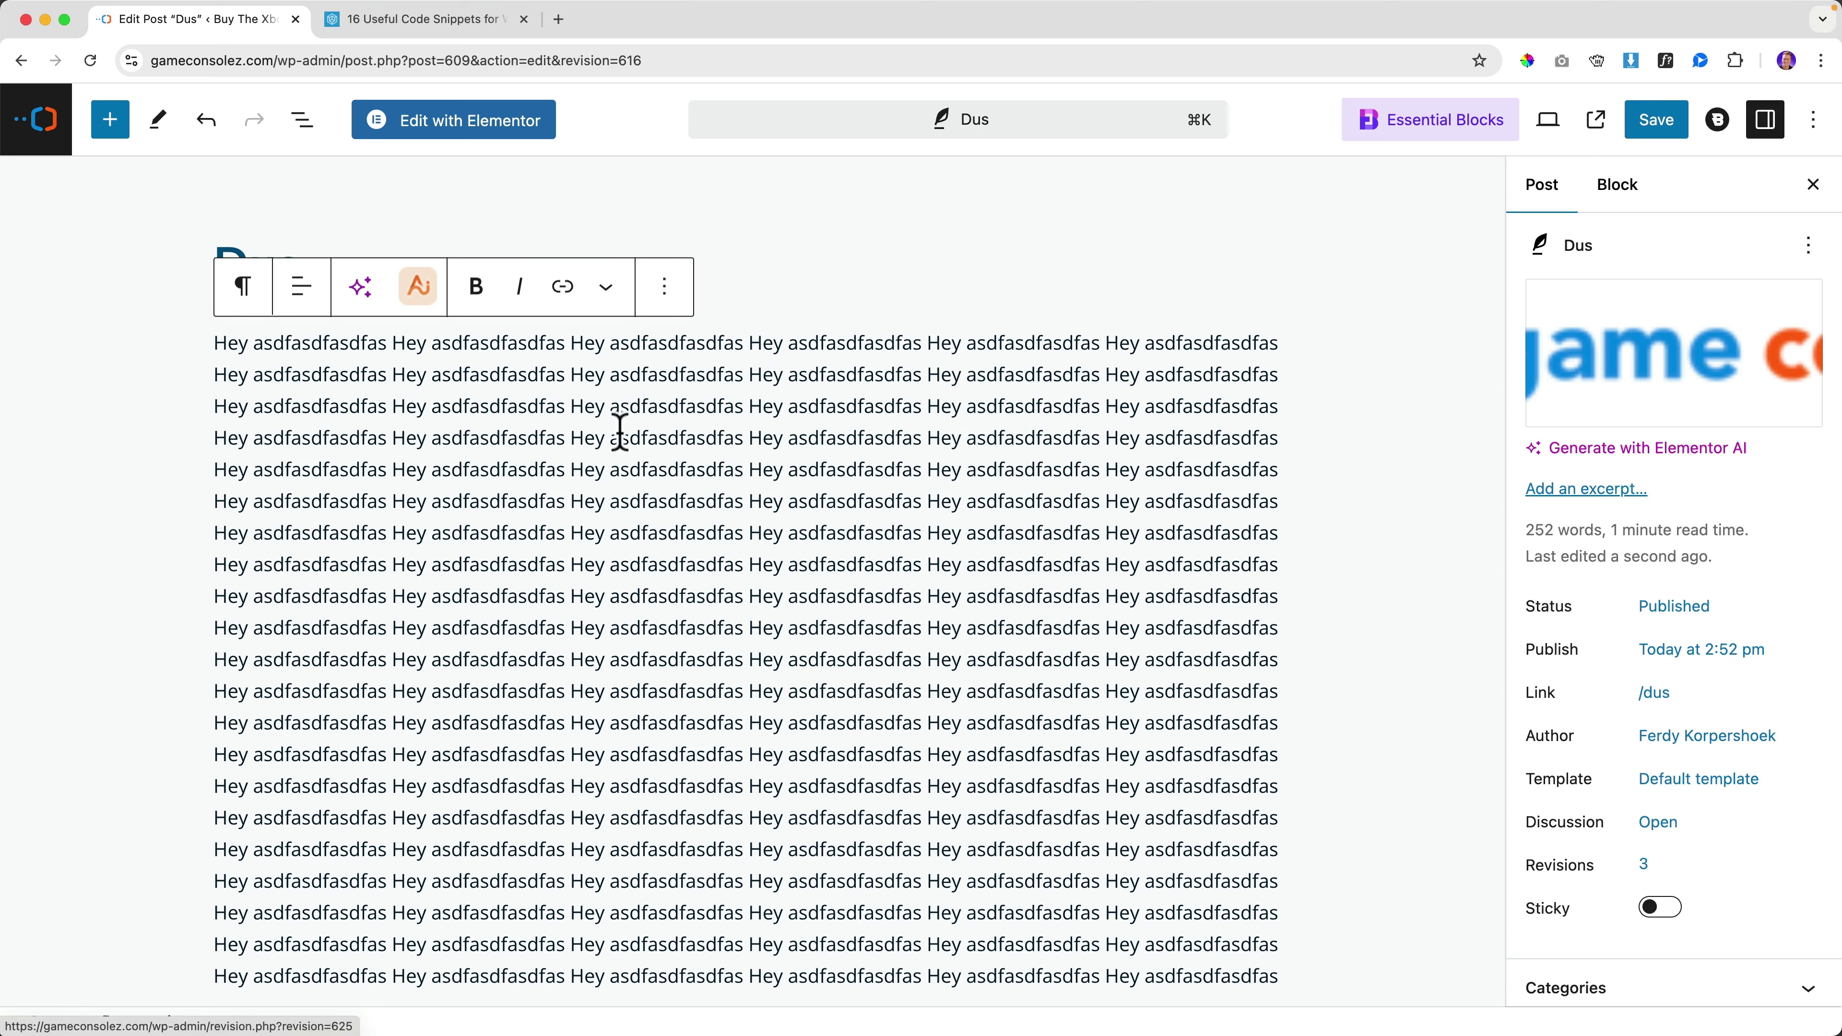
pyautogui.click(35, 138)
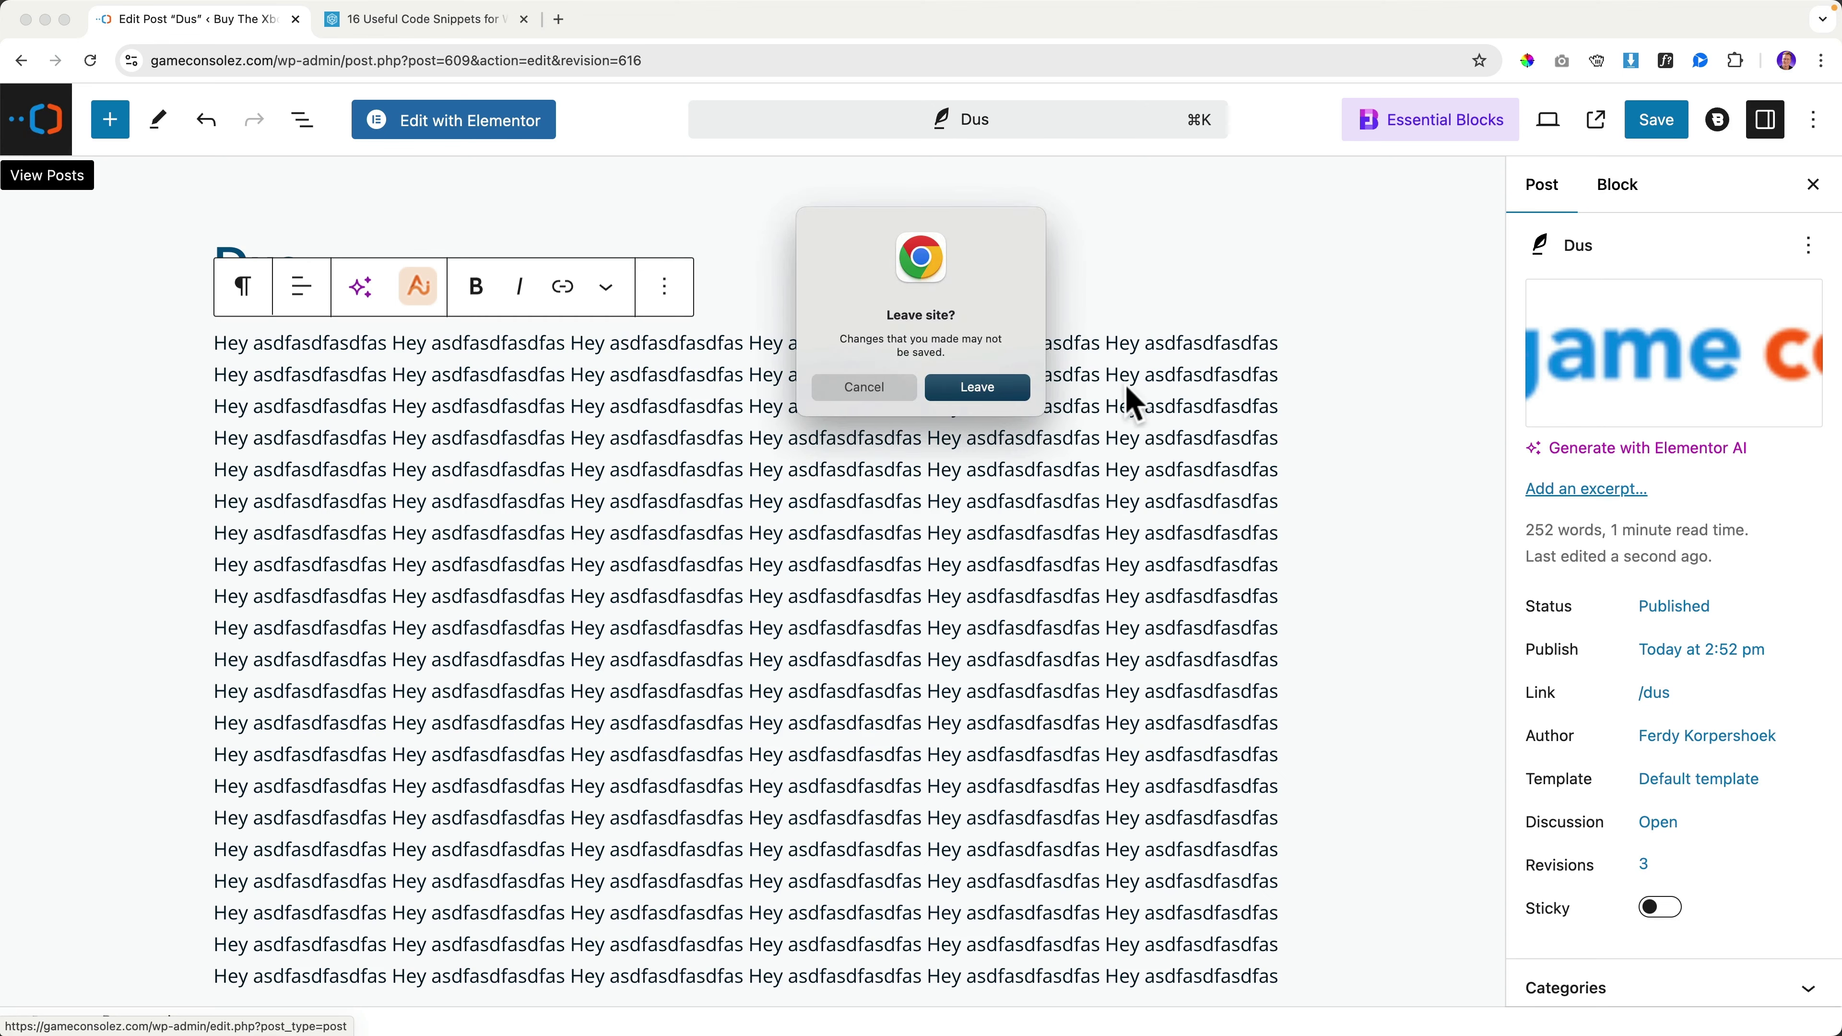
pyautogui.click(966, 379)
# Step: Look through the further snippets in the WPKube article below Limiting WordPress Post Revisions
pyautogui.click(464, 22)
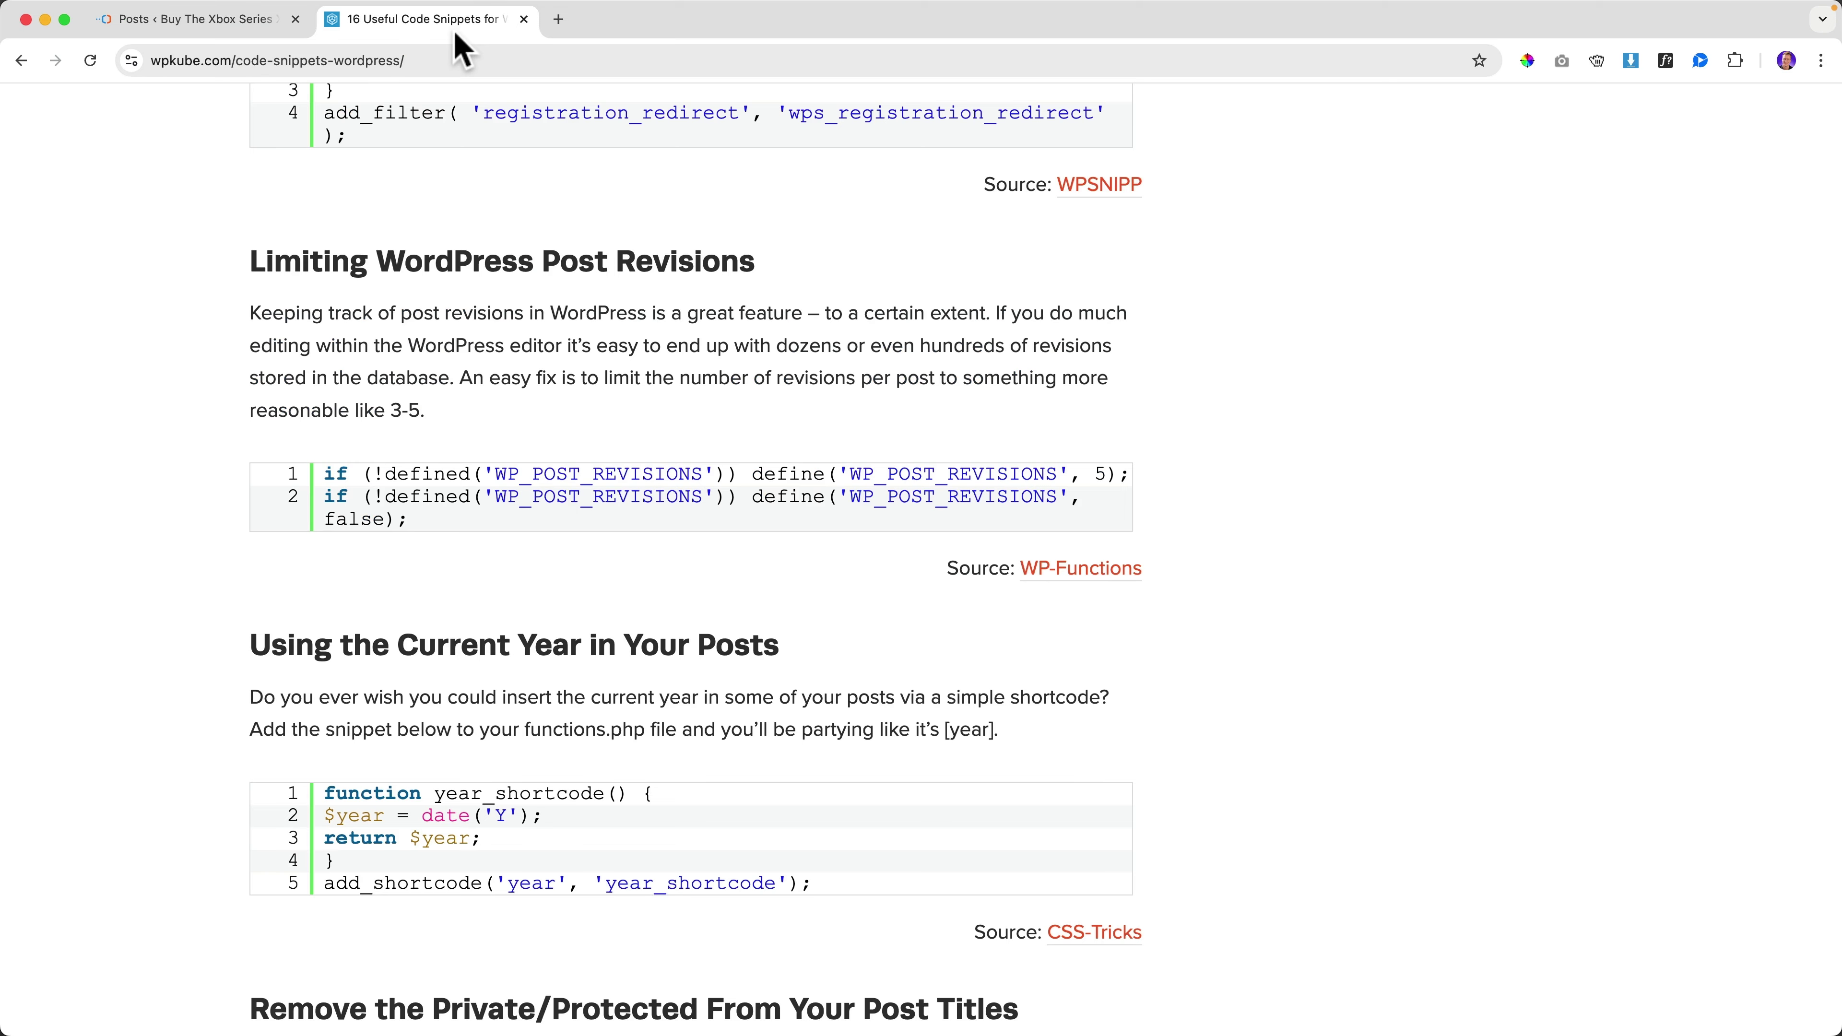
pyautogui.scroll(-8, 588, 428)
pyautogui.scroll(-20, 588, 444)
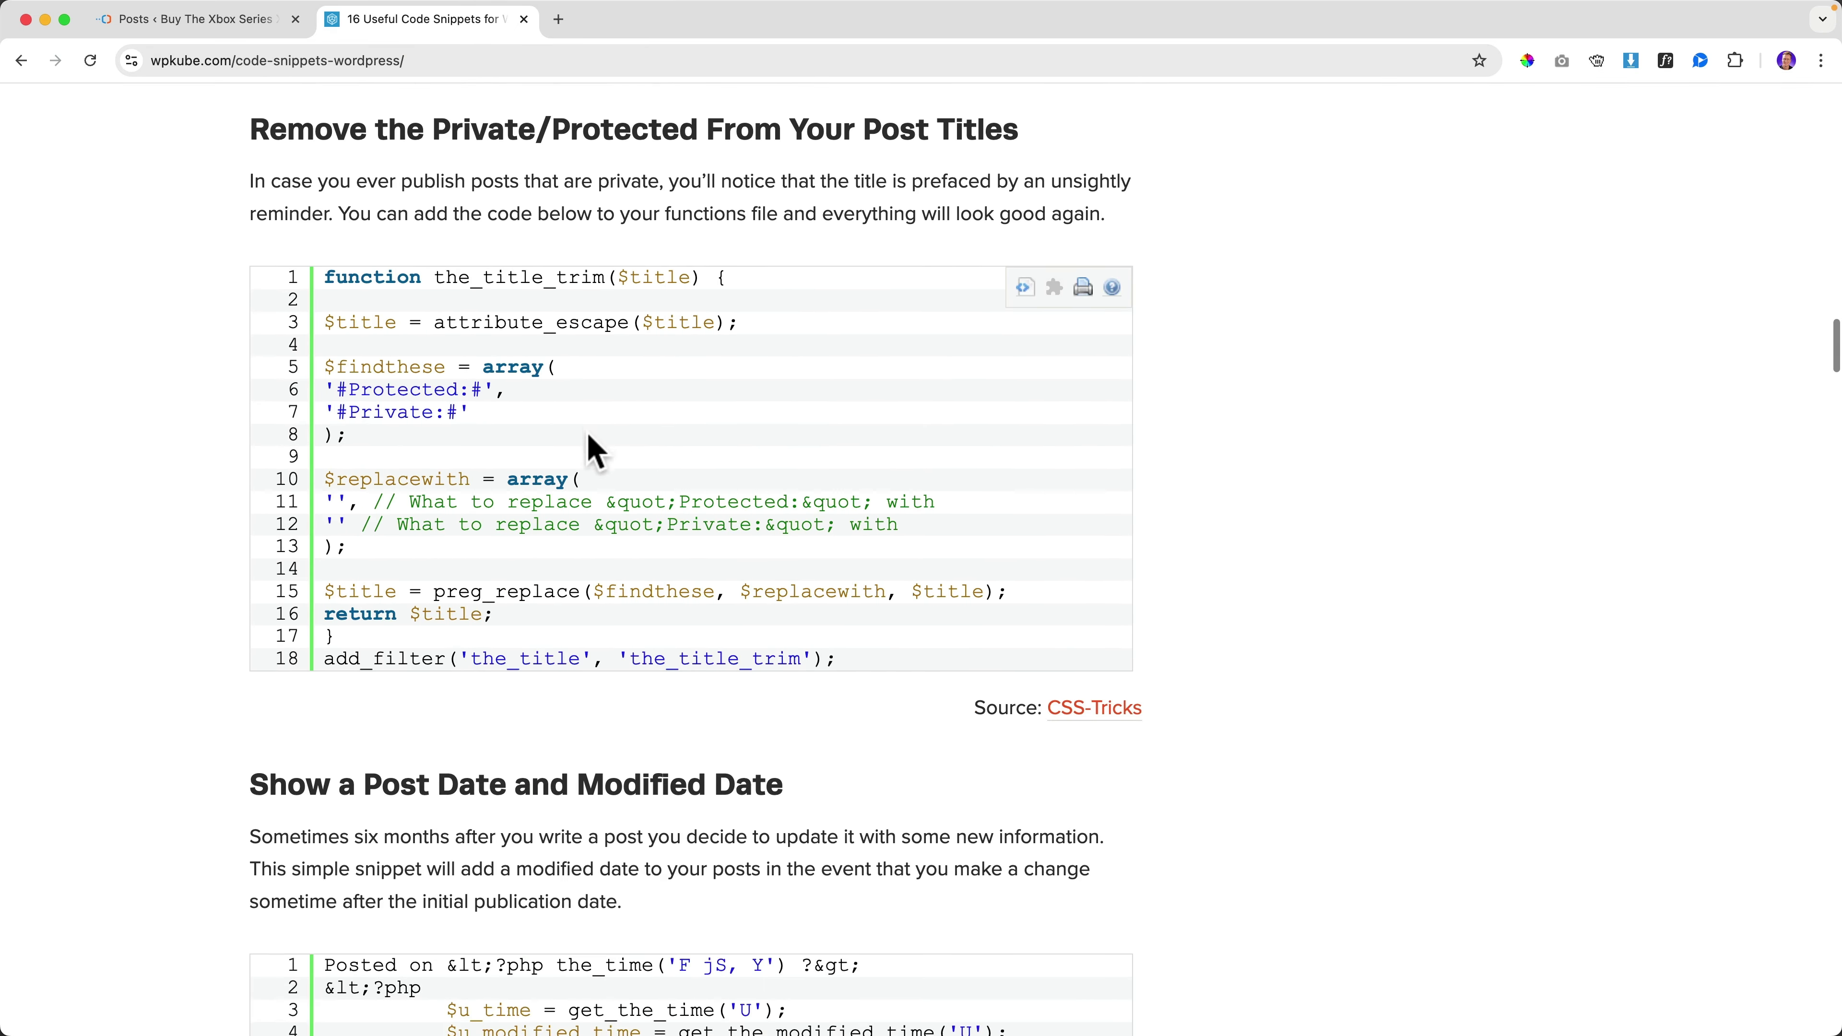
# Step: Search Google for "redirect visitors that are not logged in to another page wordpress code snippet"
pyautogui.click(487, 73)
pyautogui.click(499, 61)
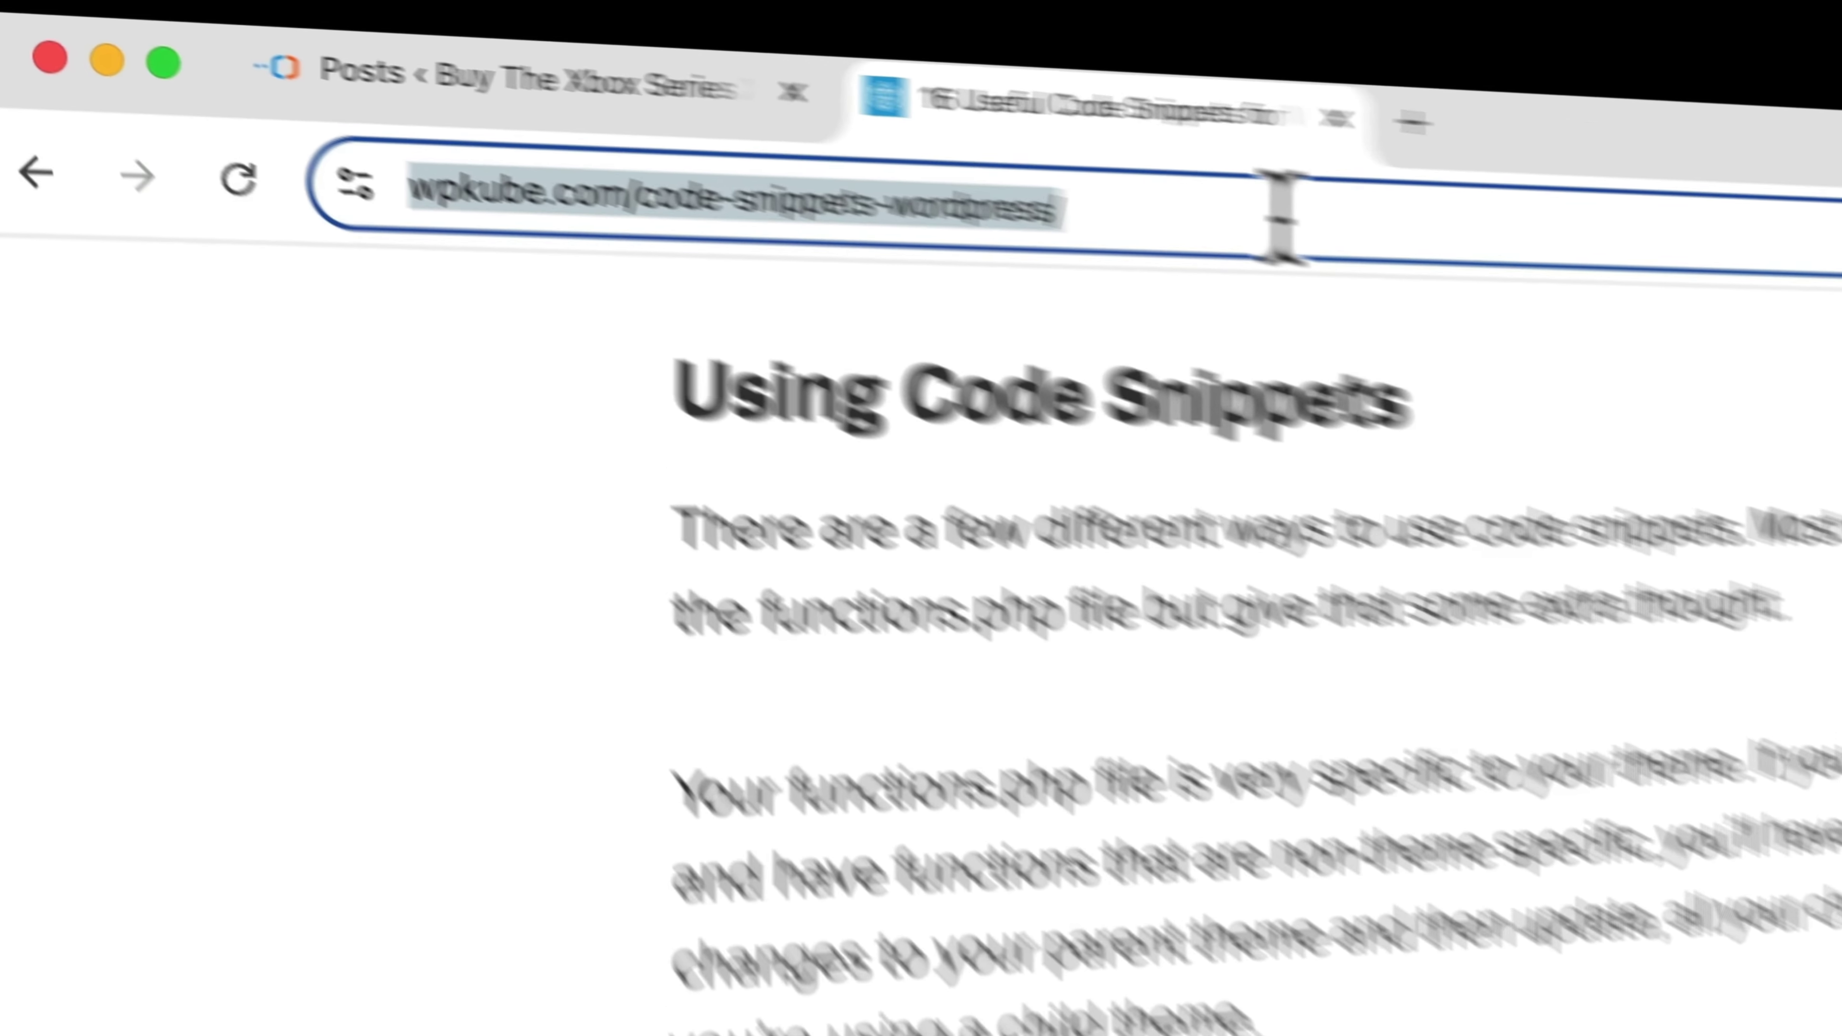
pyautogui.press('BackSpace')
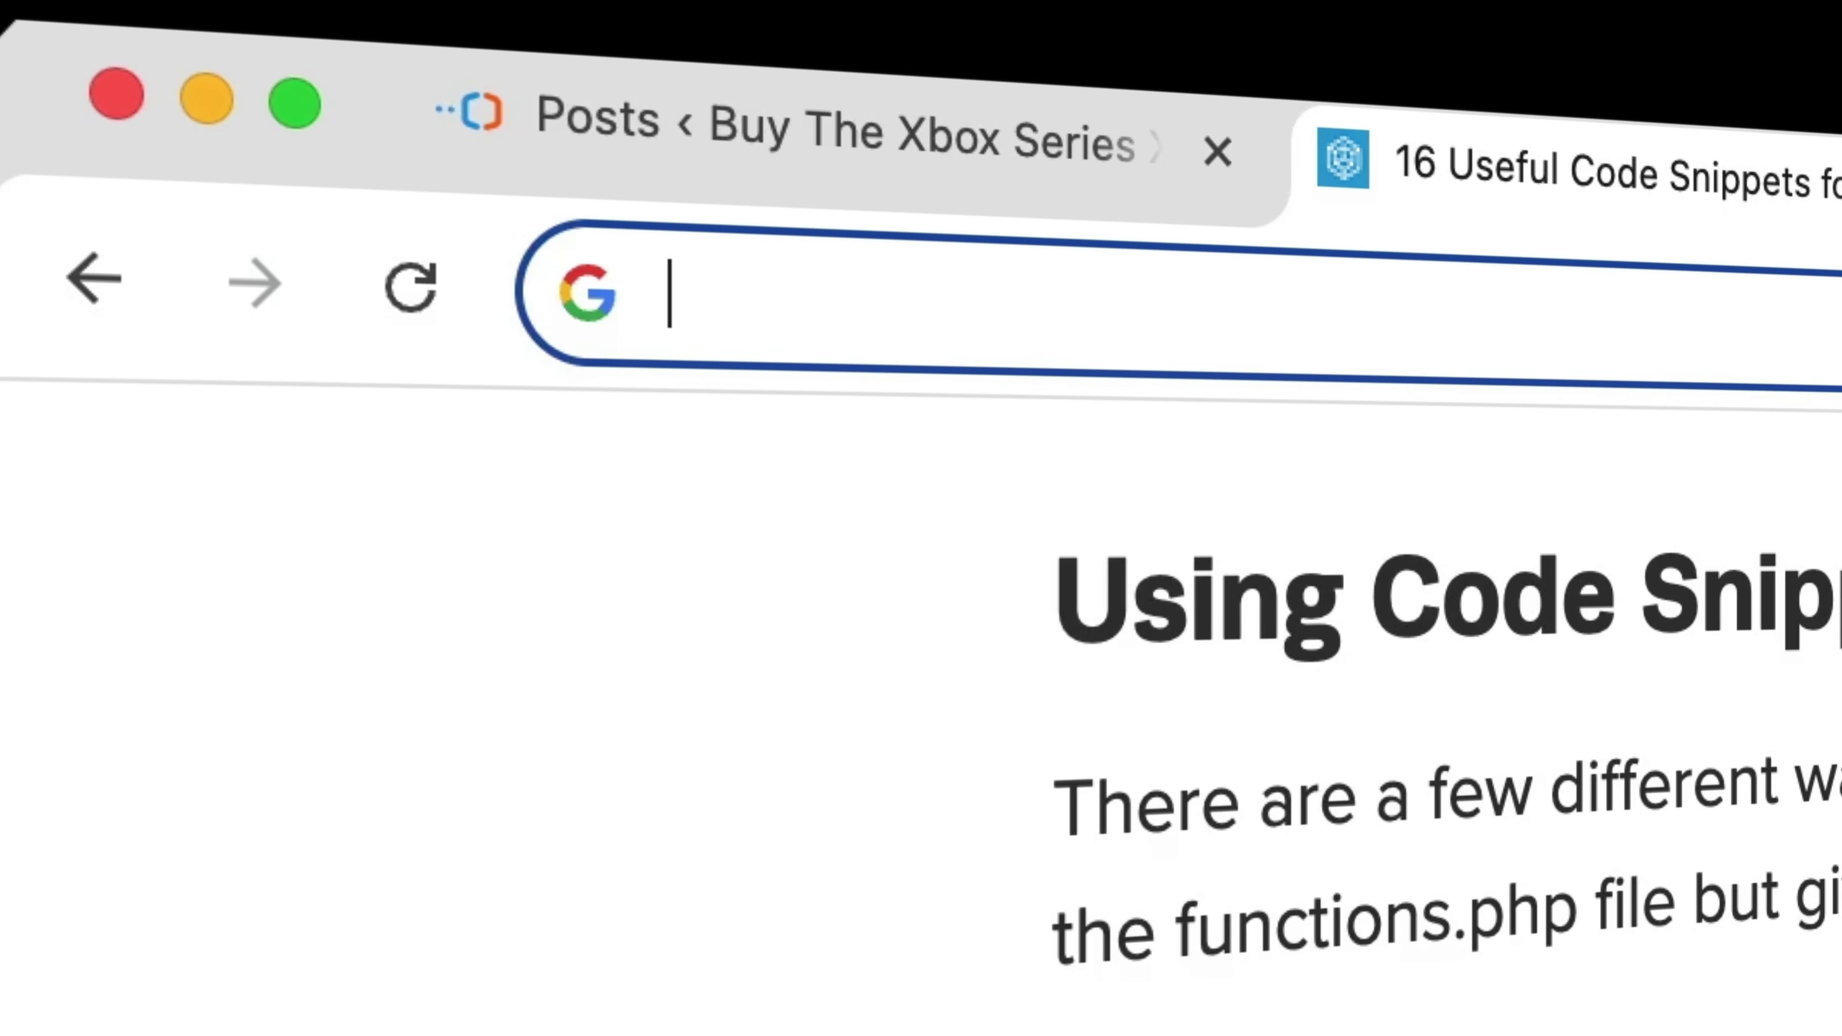
pyautogui.write('redirect visit')
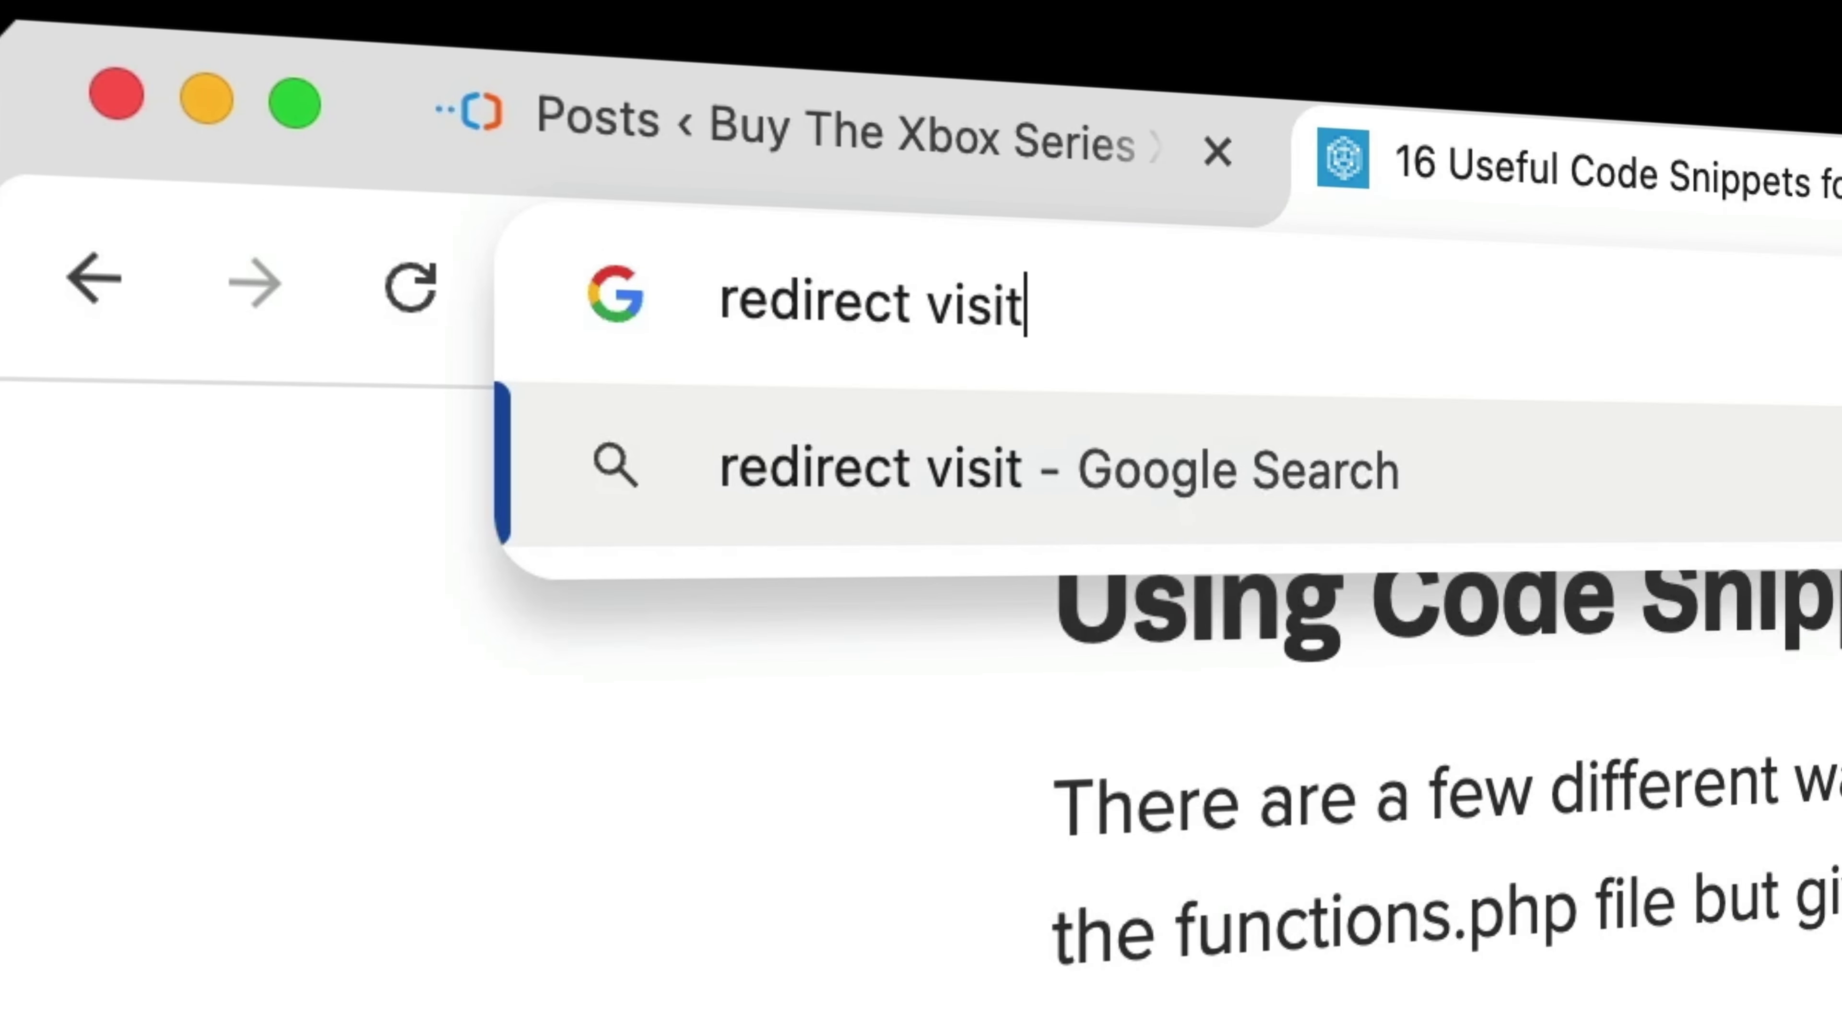
pyautogui.write('ors that are not l')
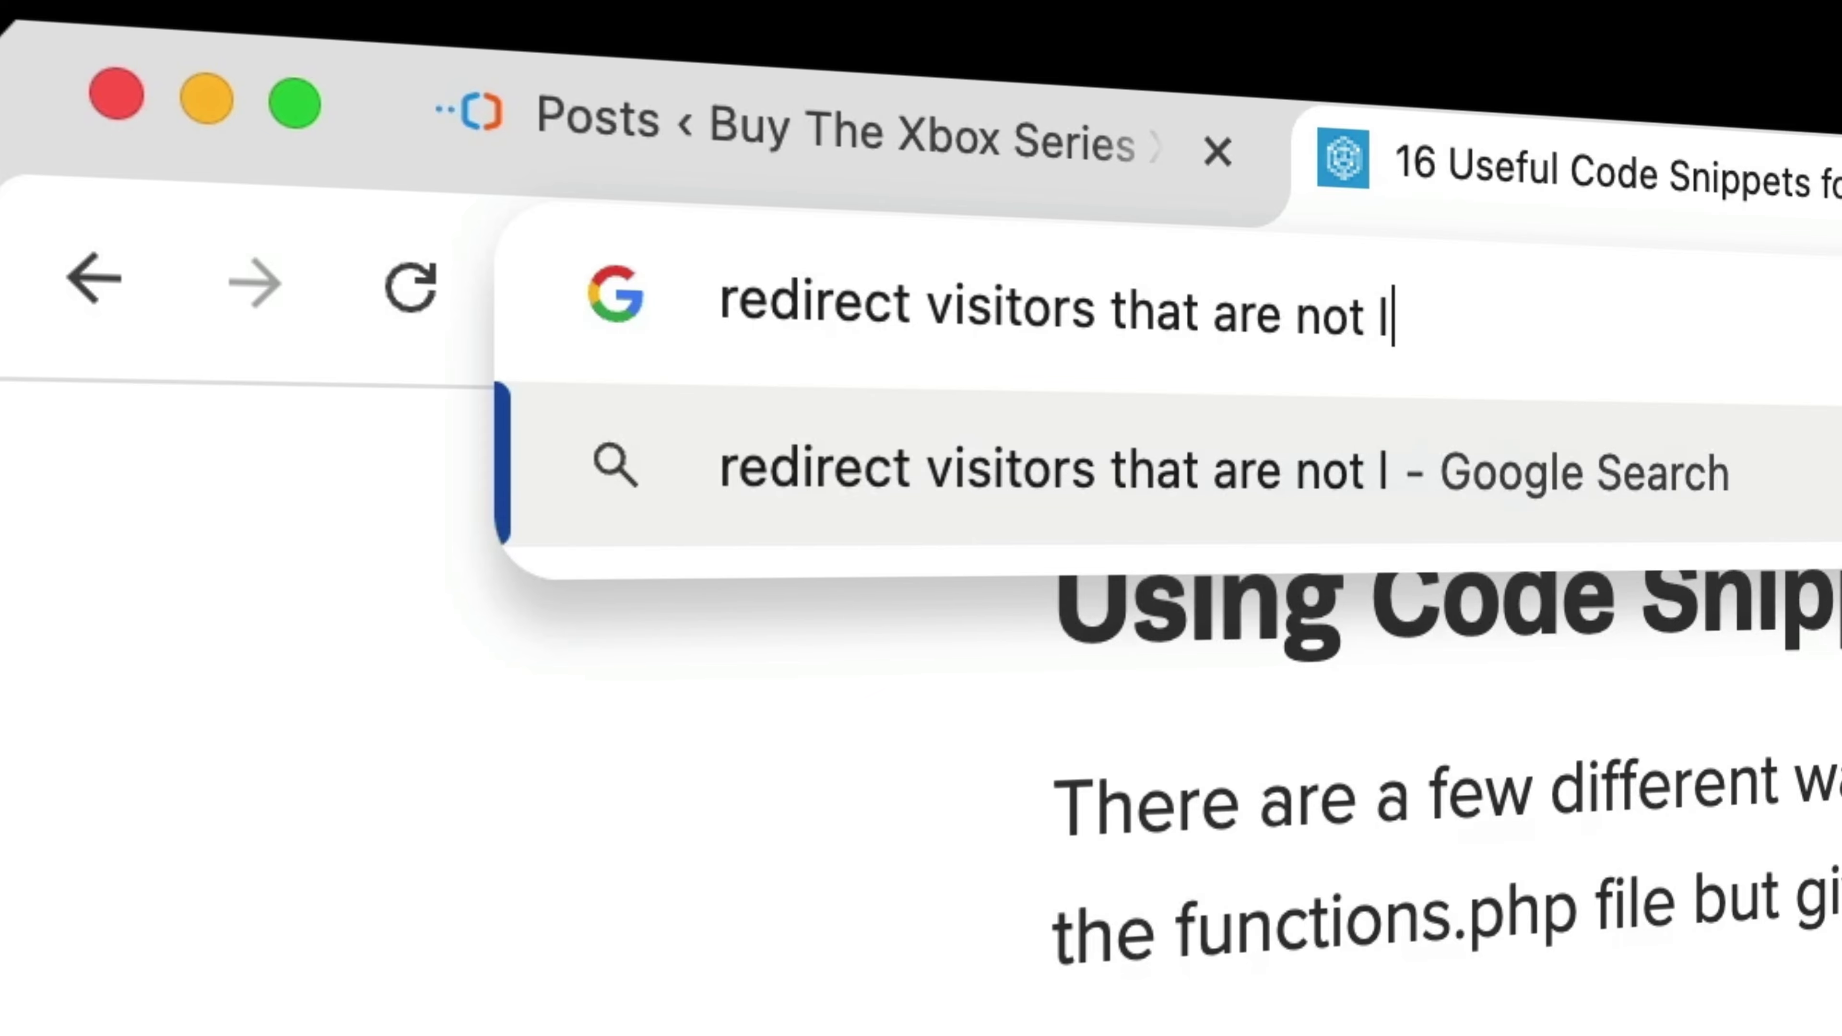
pyautogui.write('ogged in to another pag')
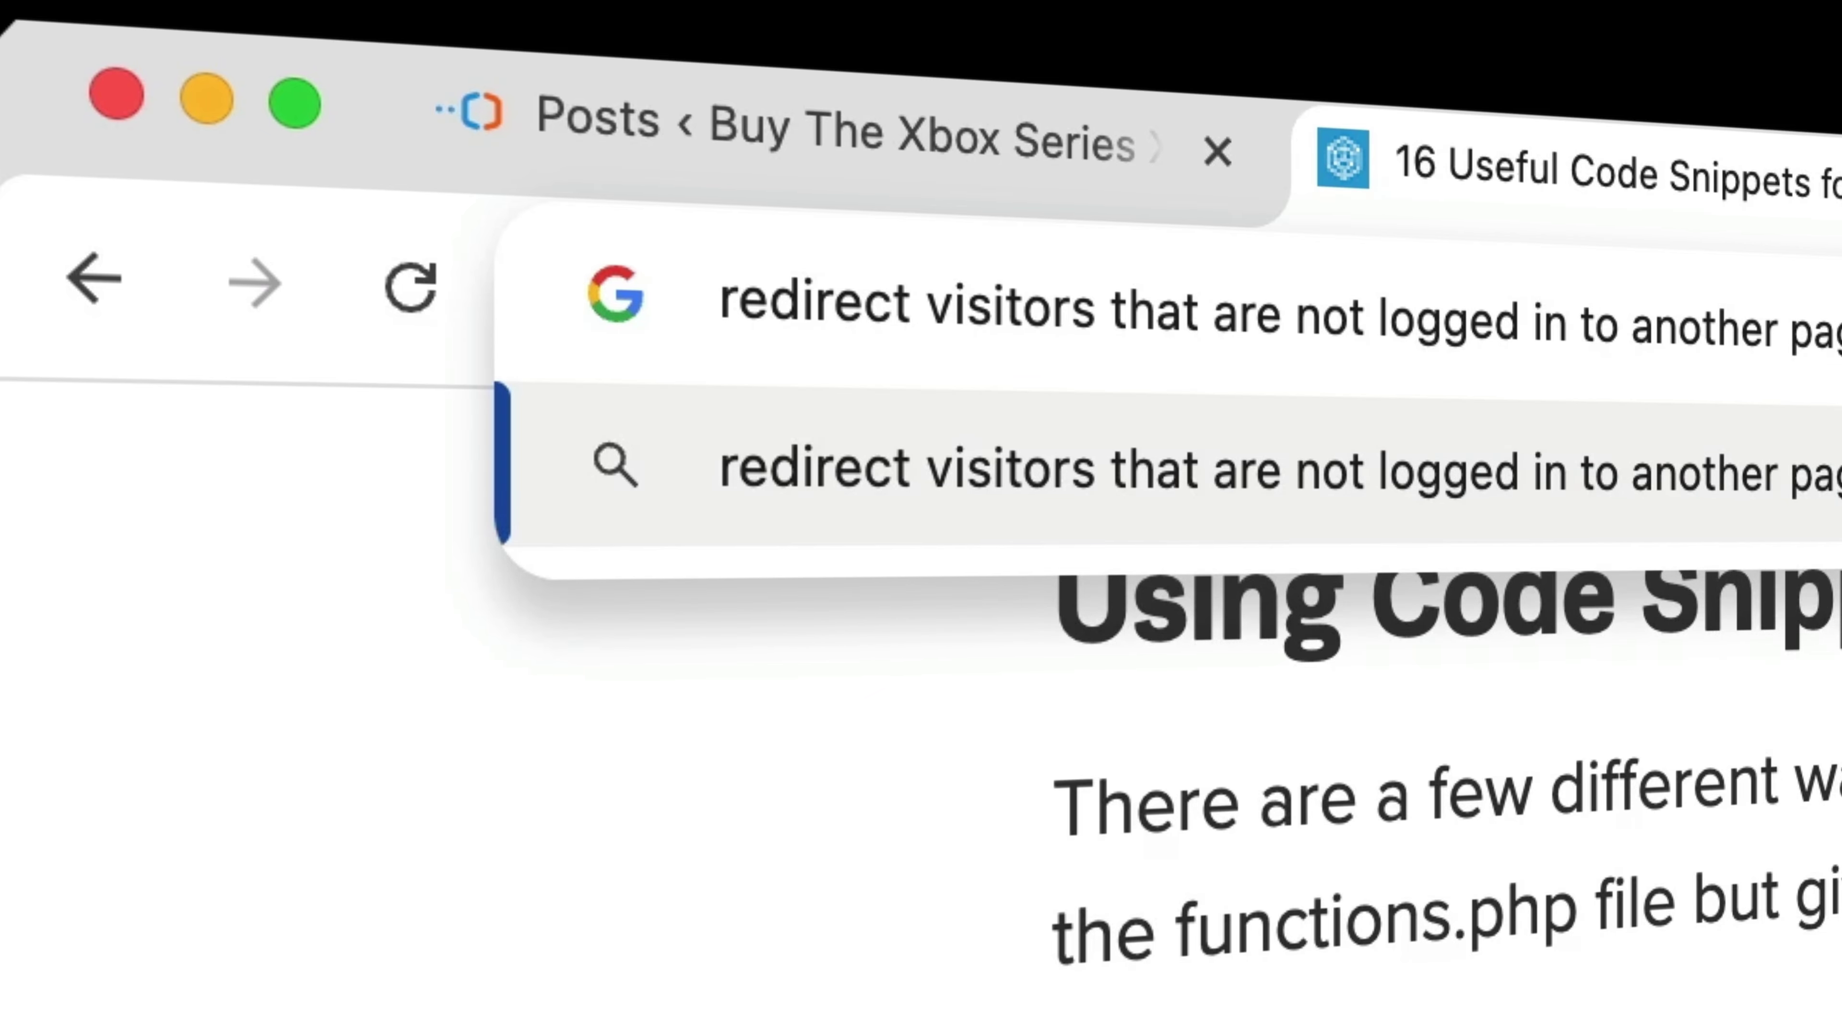
pyautogui.write('e wordpress')
pyautogui.press('Return')
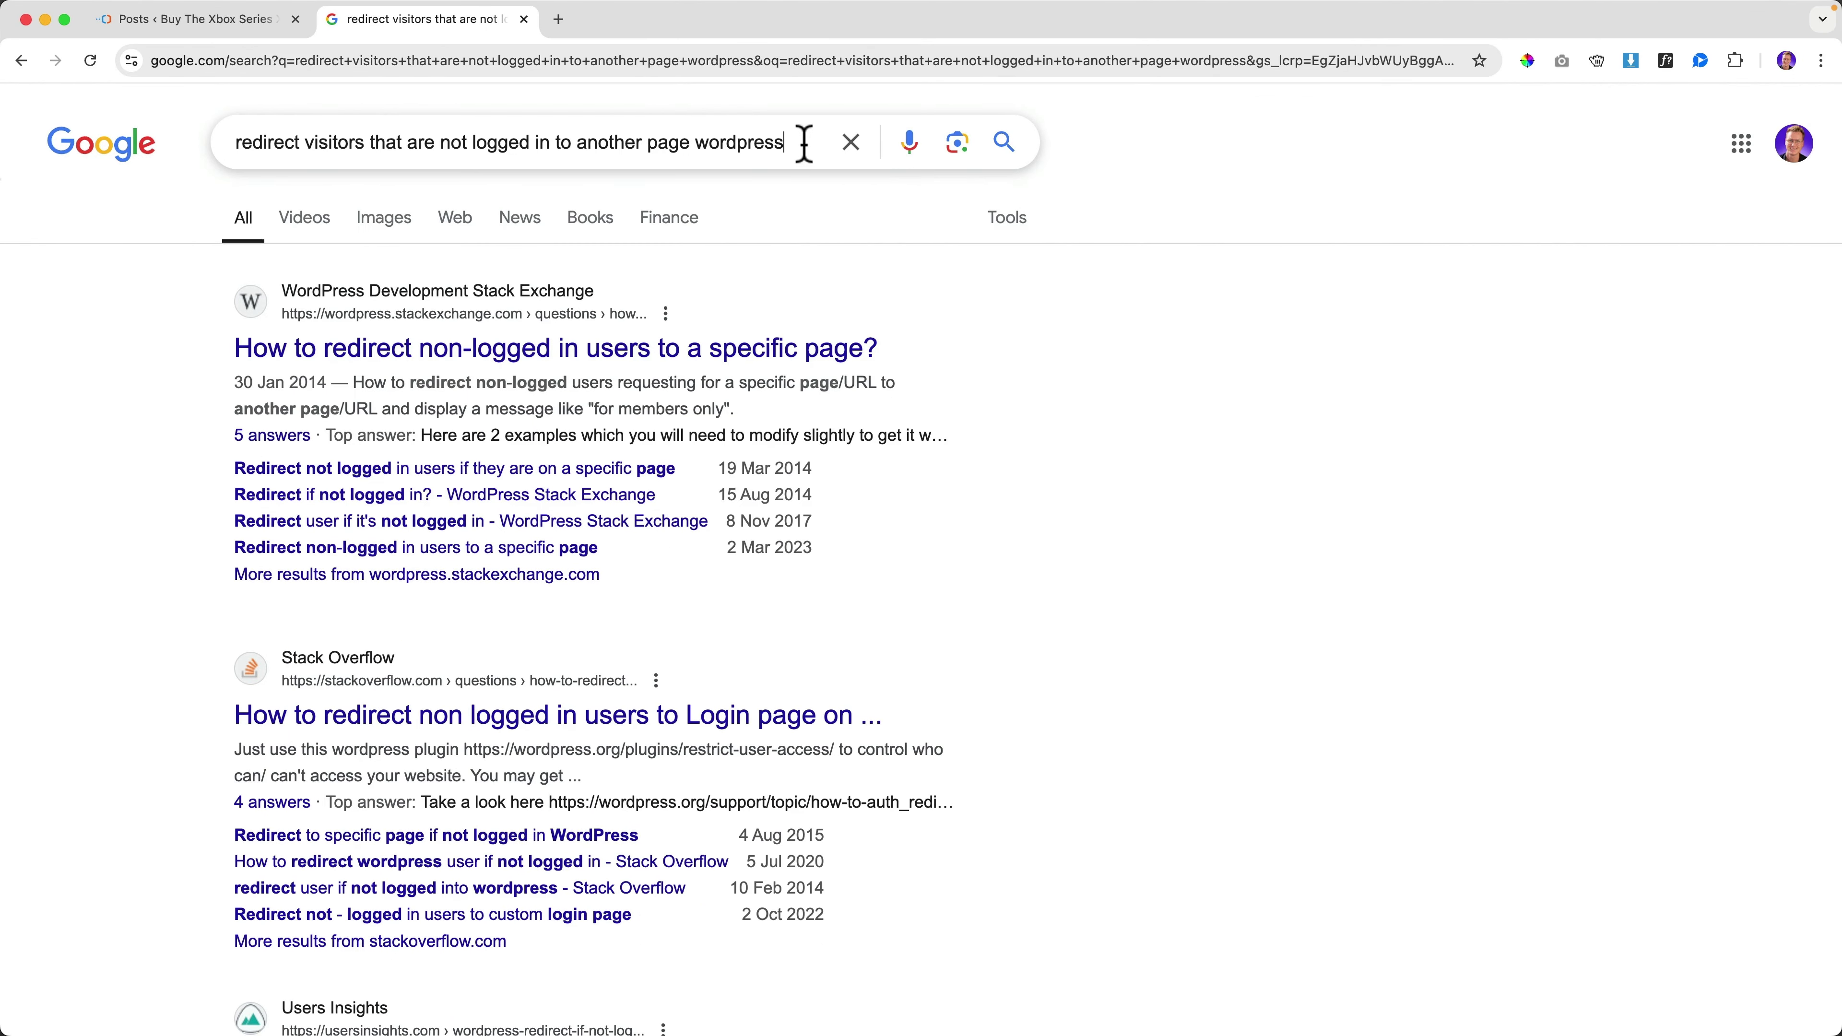
pyautogui.write('de snippet')
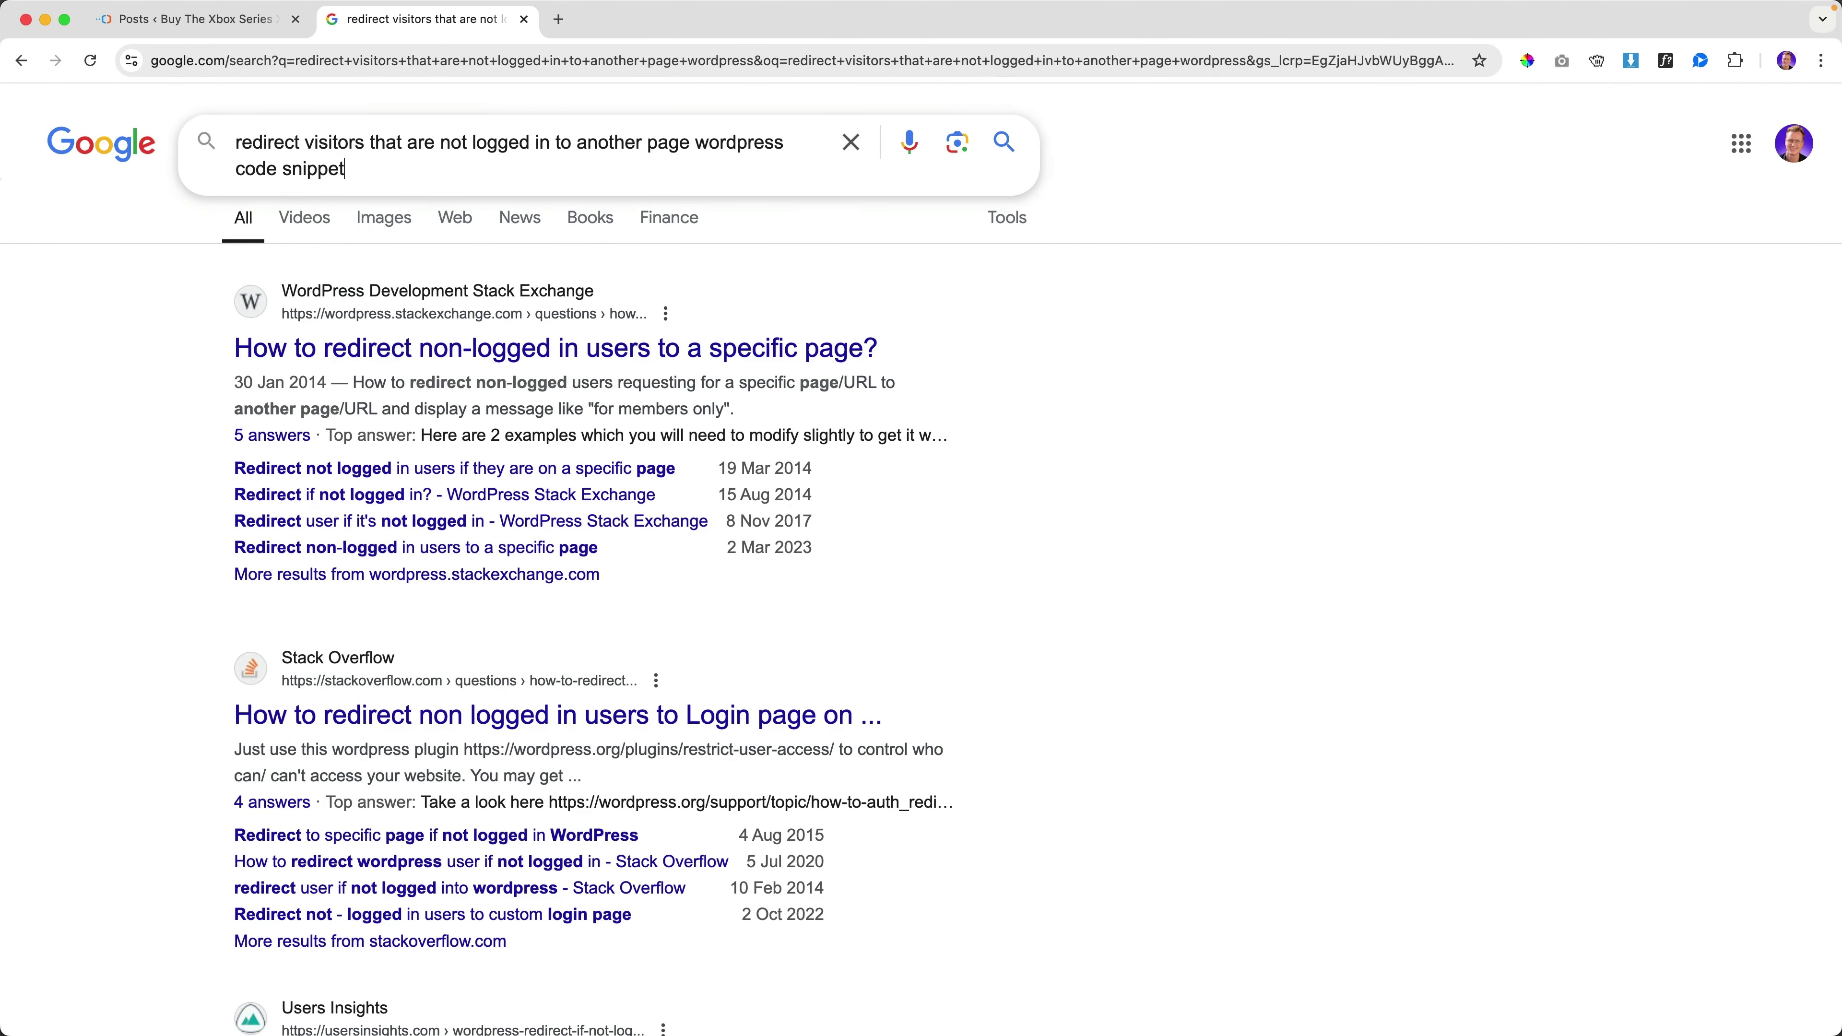
pyautogui.press('Return')
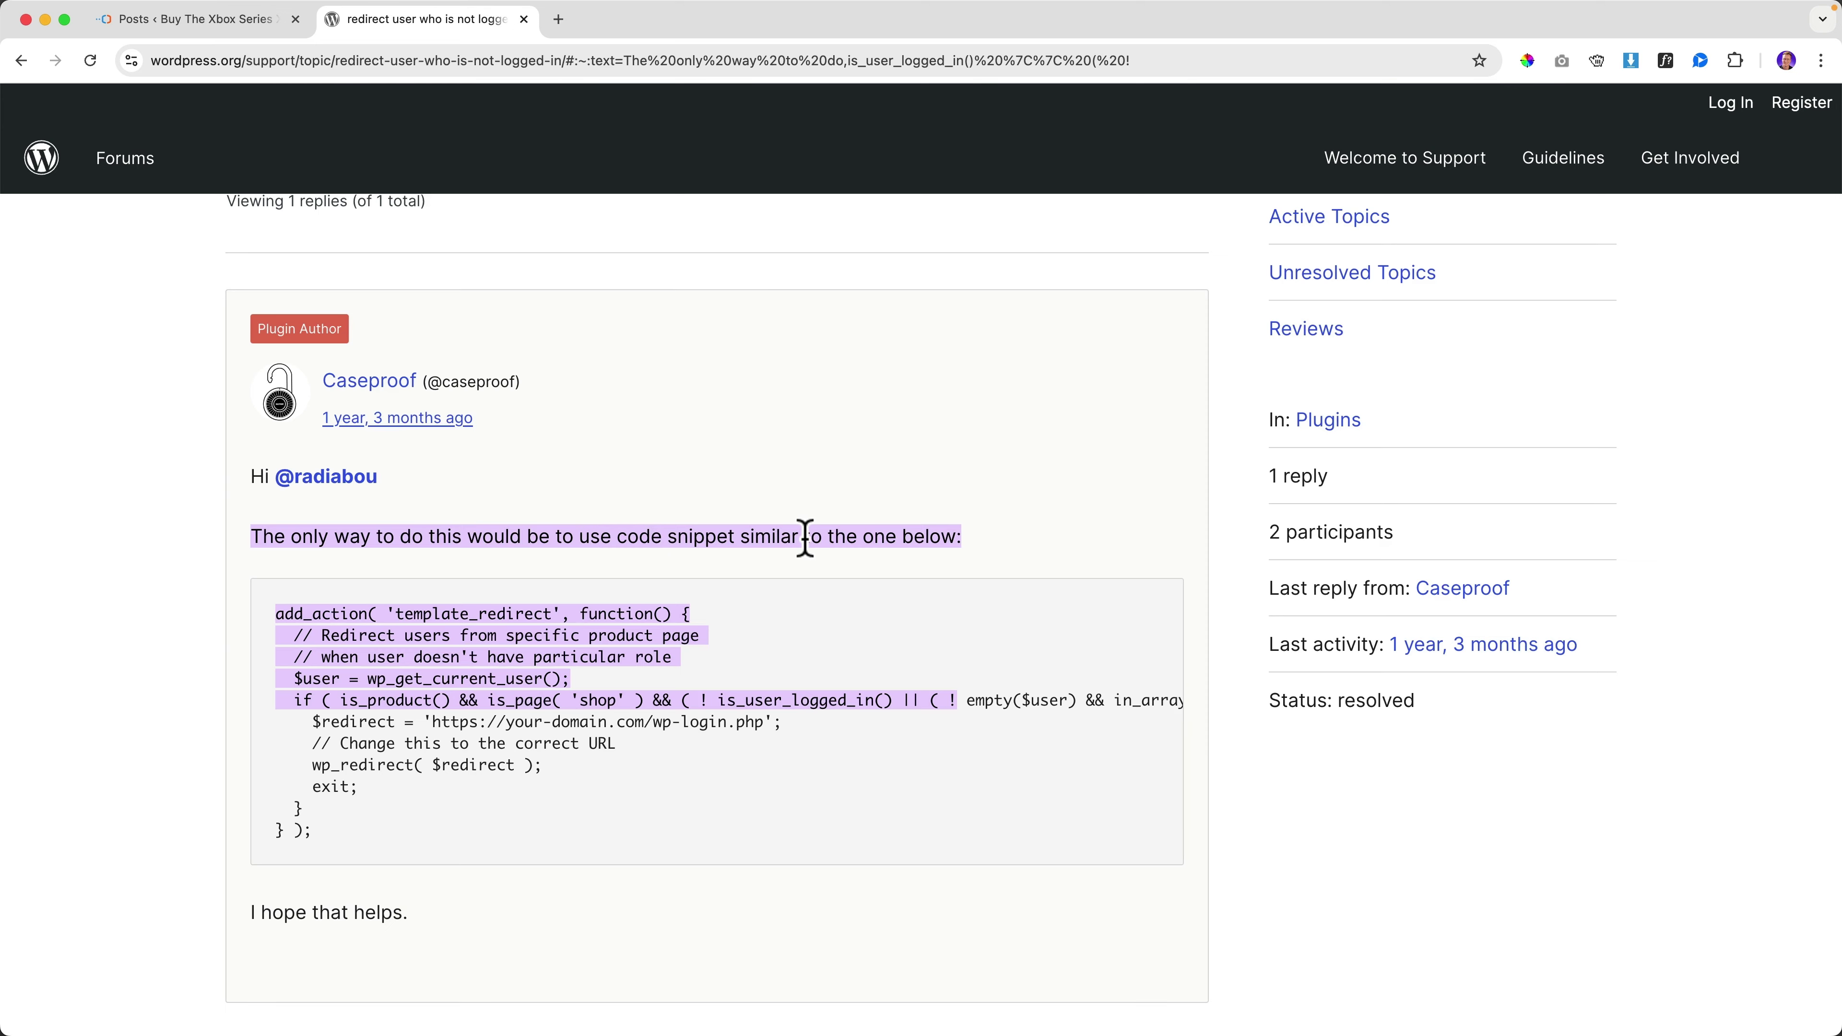
# Step: Copy the template_redirect code from the WordPress.org support reply and start a new snippet in the WordPress admin
pyautogui.scroll(-3, 804, 538)
pyautogui.moveTo(398, 682); pyautogui.dragTo(270, 479)
pyautogui.click(190, 20)
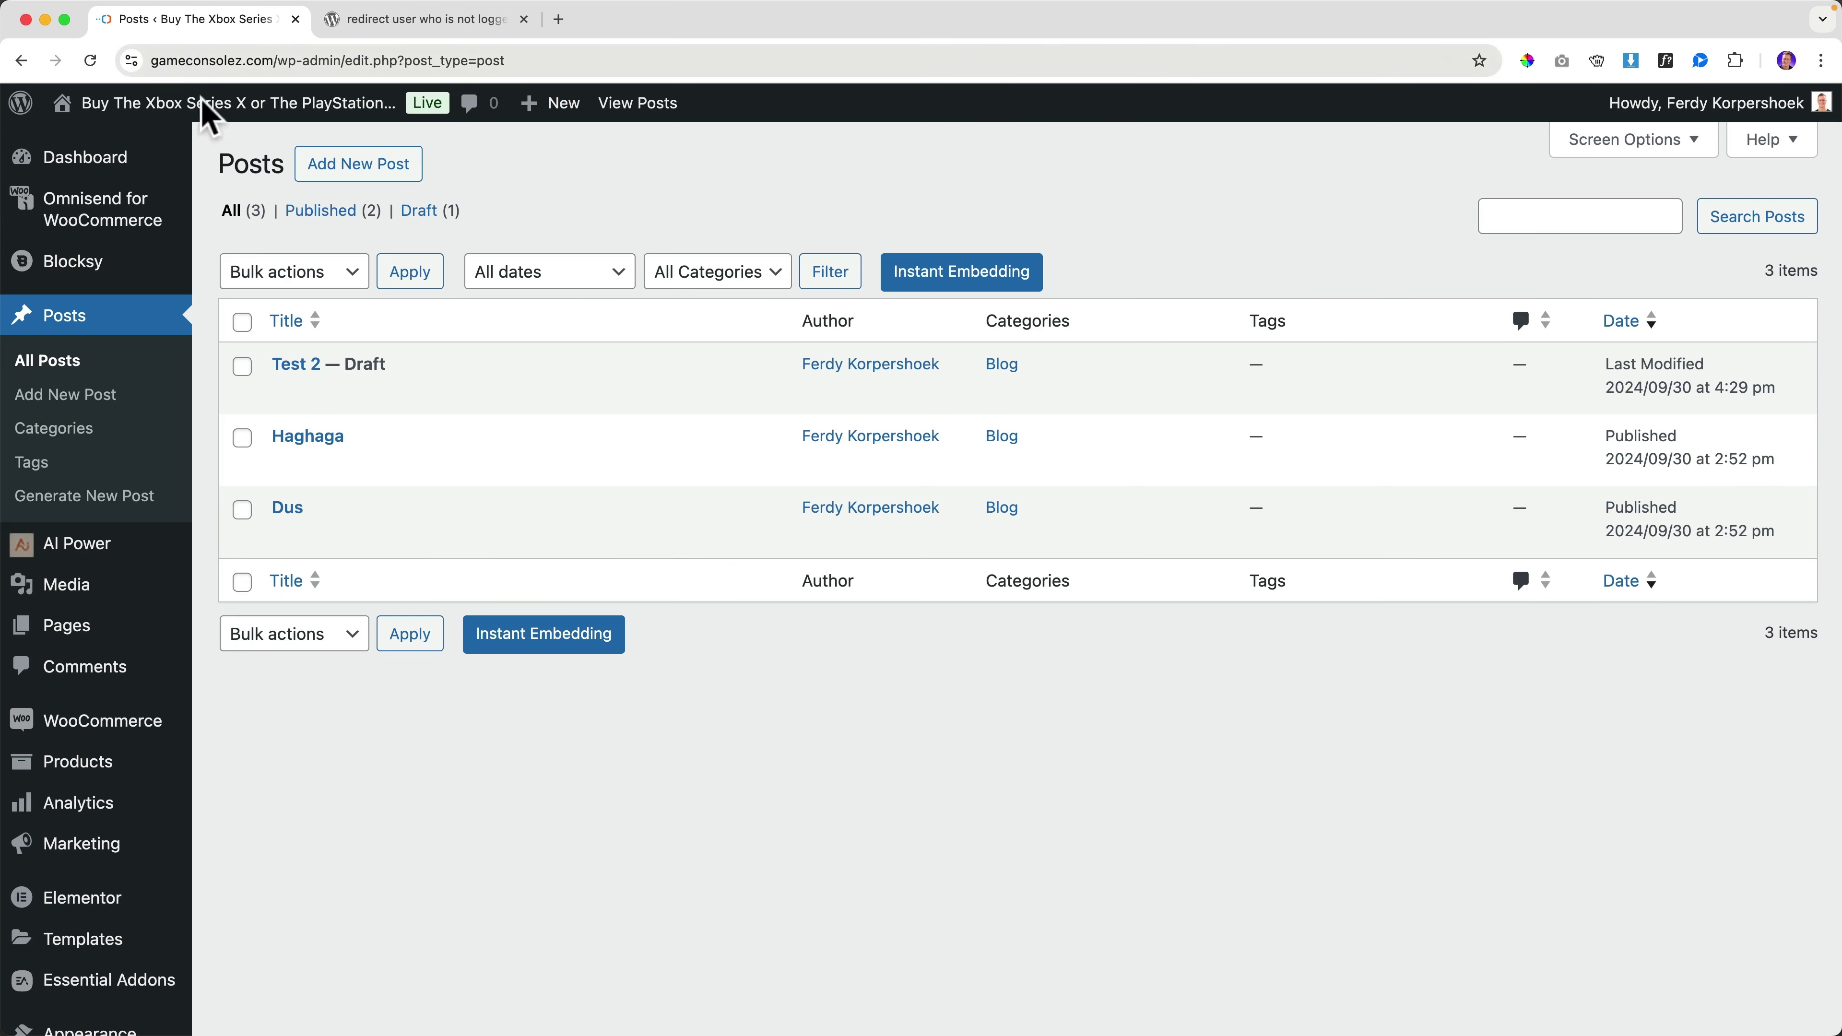
pyautogui.scroll(-5, 82, 653)
pyautogui.moveTo(123, 749)
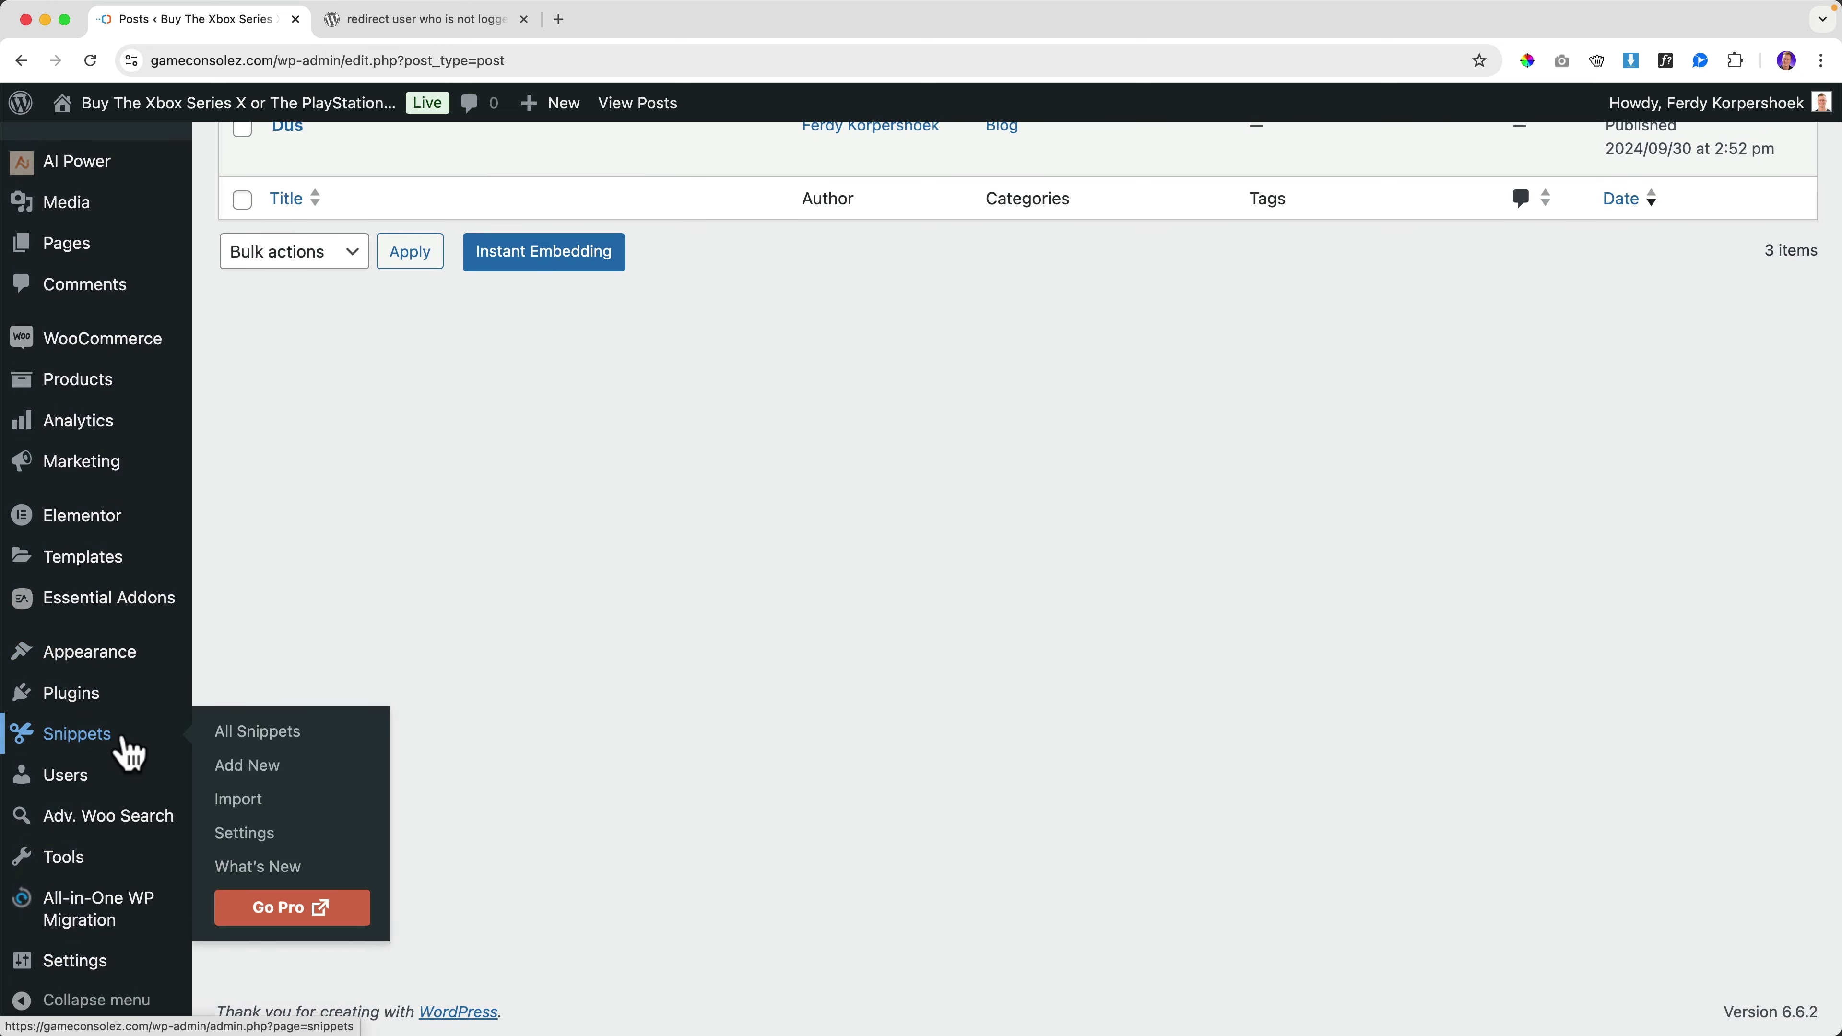
pyautogui.click(255, 767)
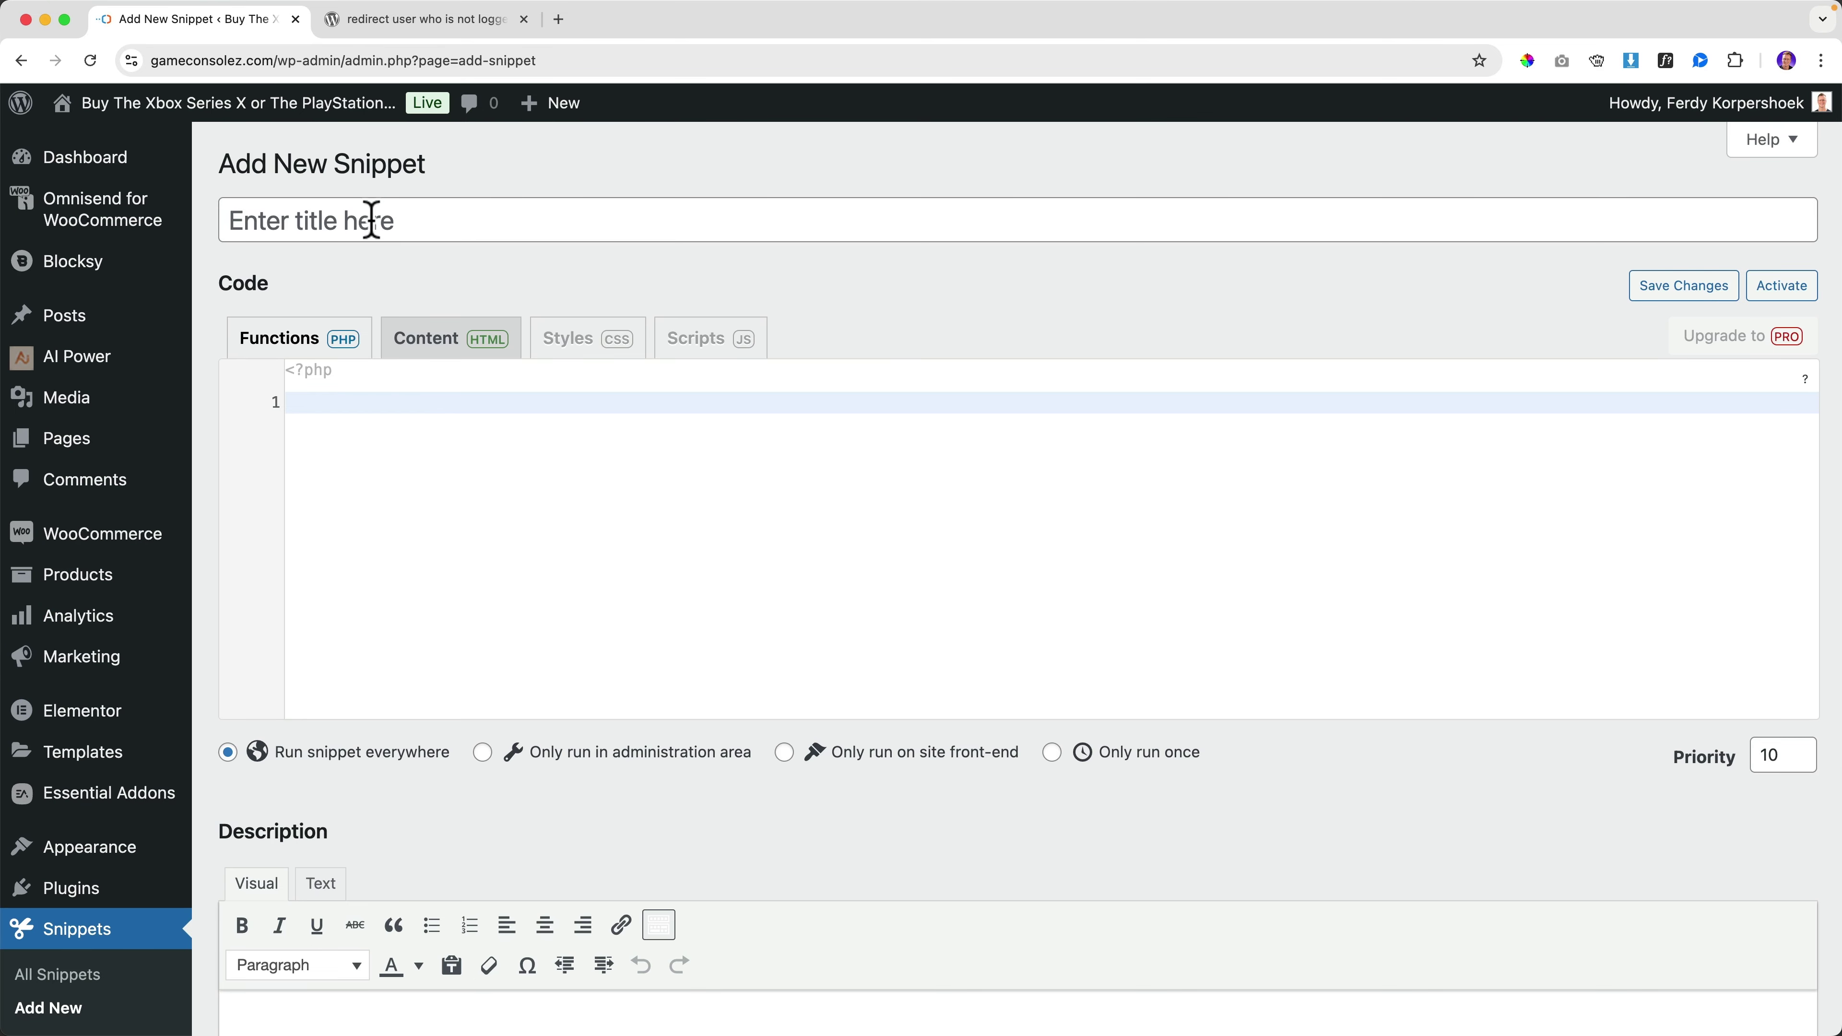
# Step: Title the snippet Redirect Visitor Who Is Not Logged In and paste the copied template_redirect code into it
pyautogui.click(371, 220)
pyautogui.write('Redirect Visitor Who Is Not Log')
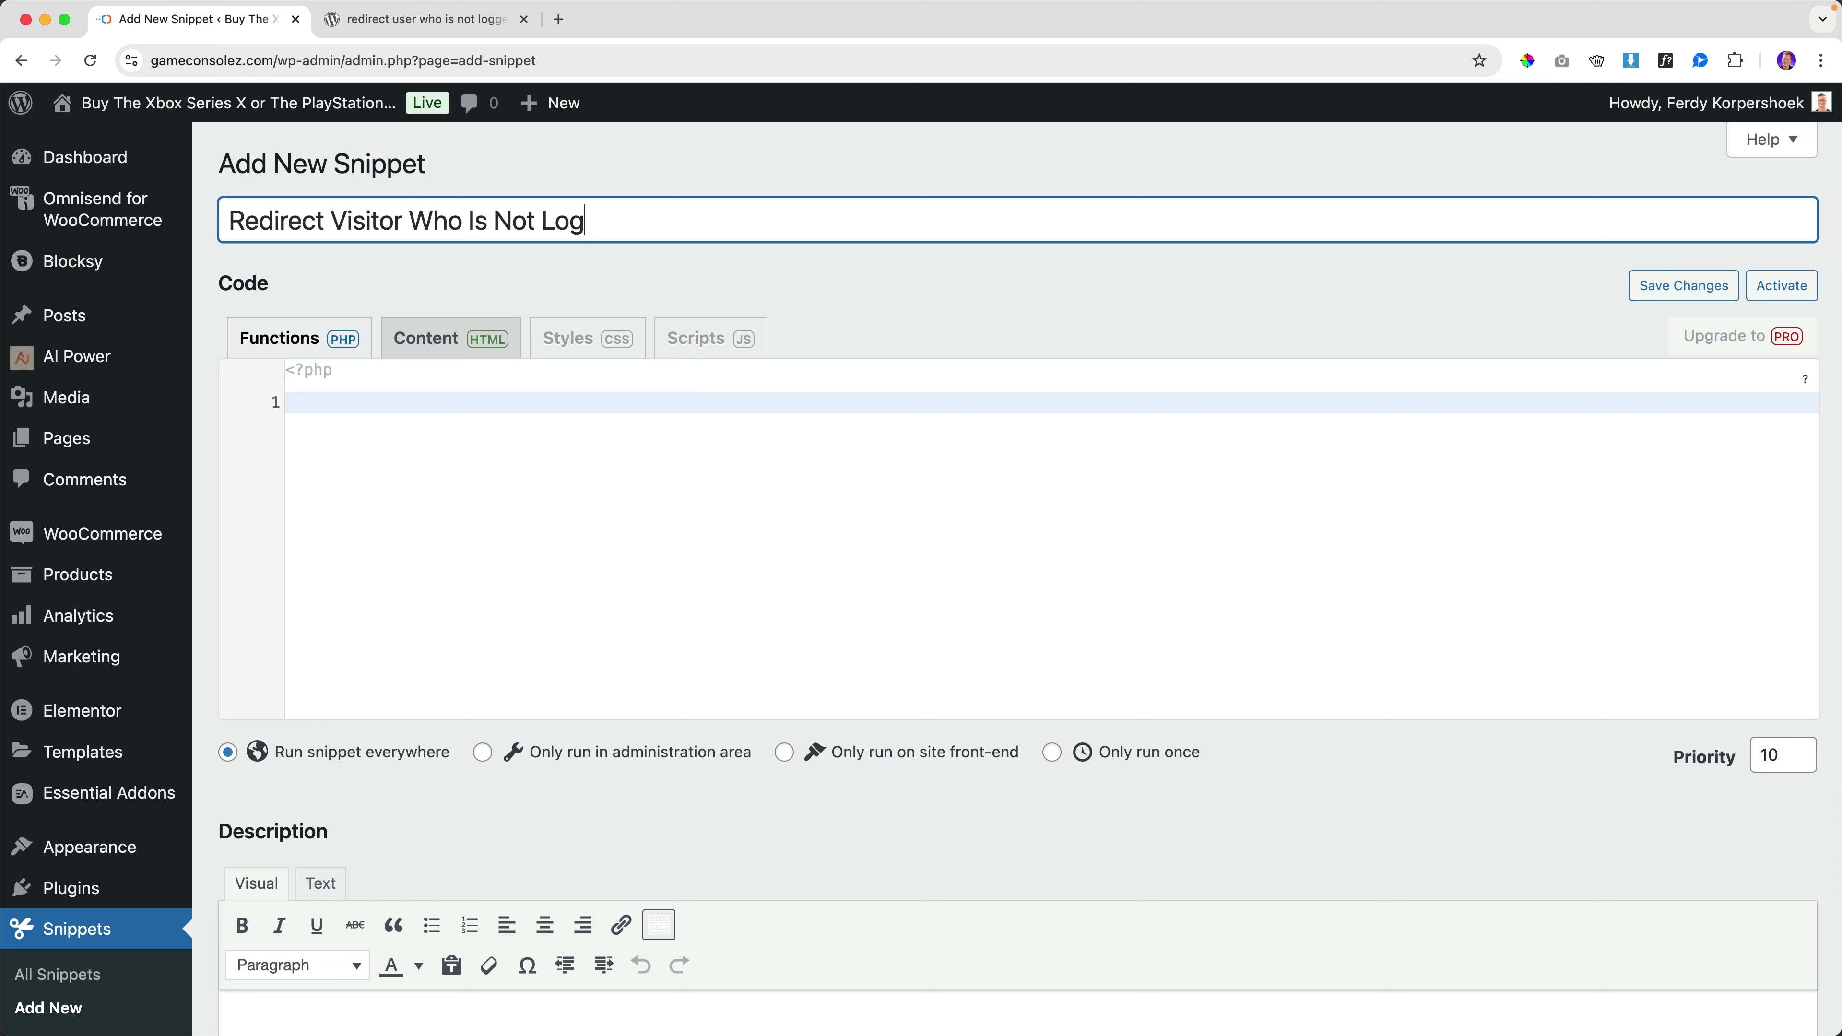
pyautogui.click(409, 472)
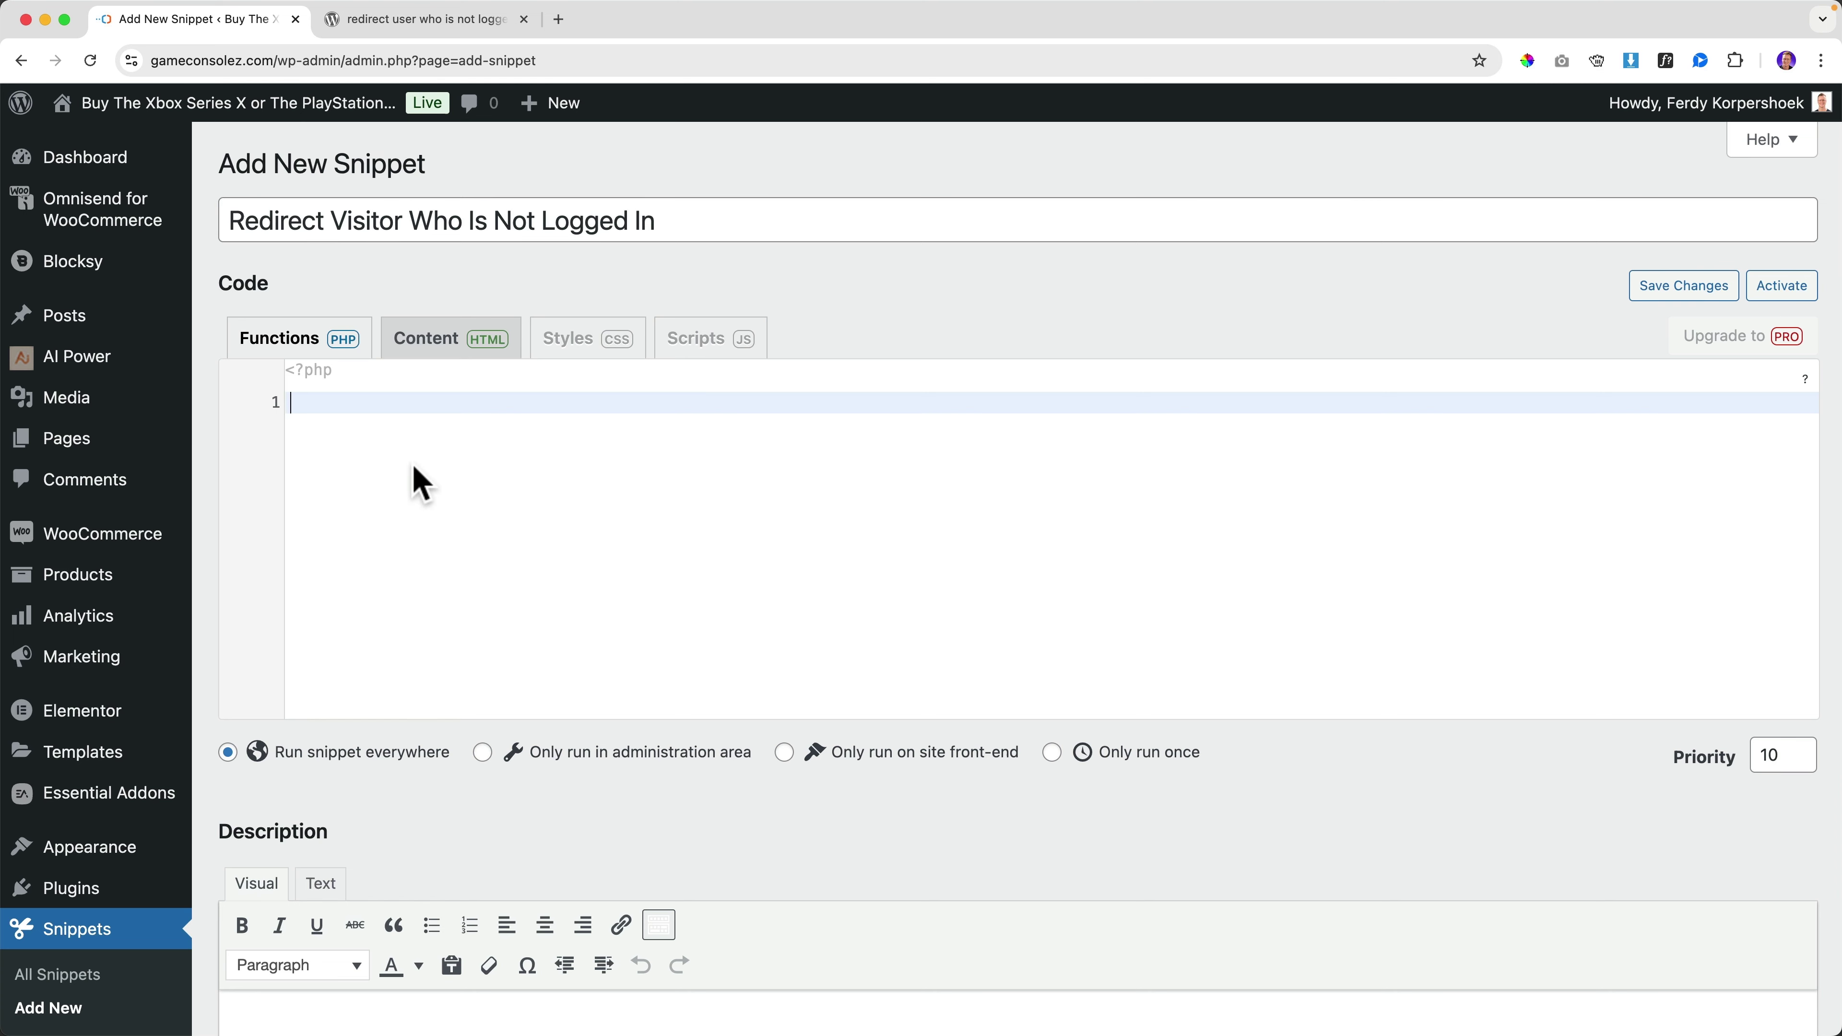
pyautogui.press('super+v')
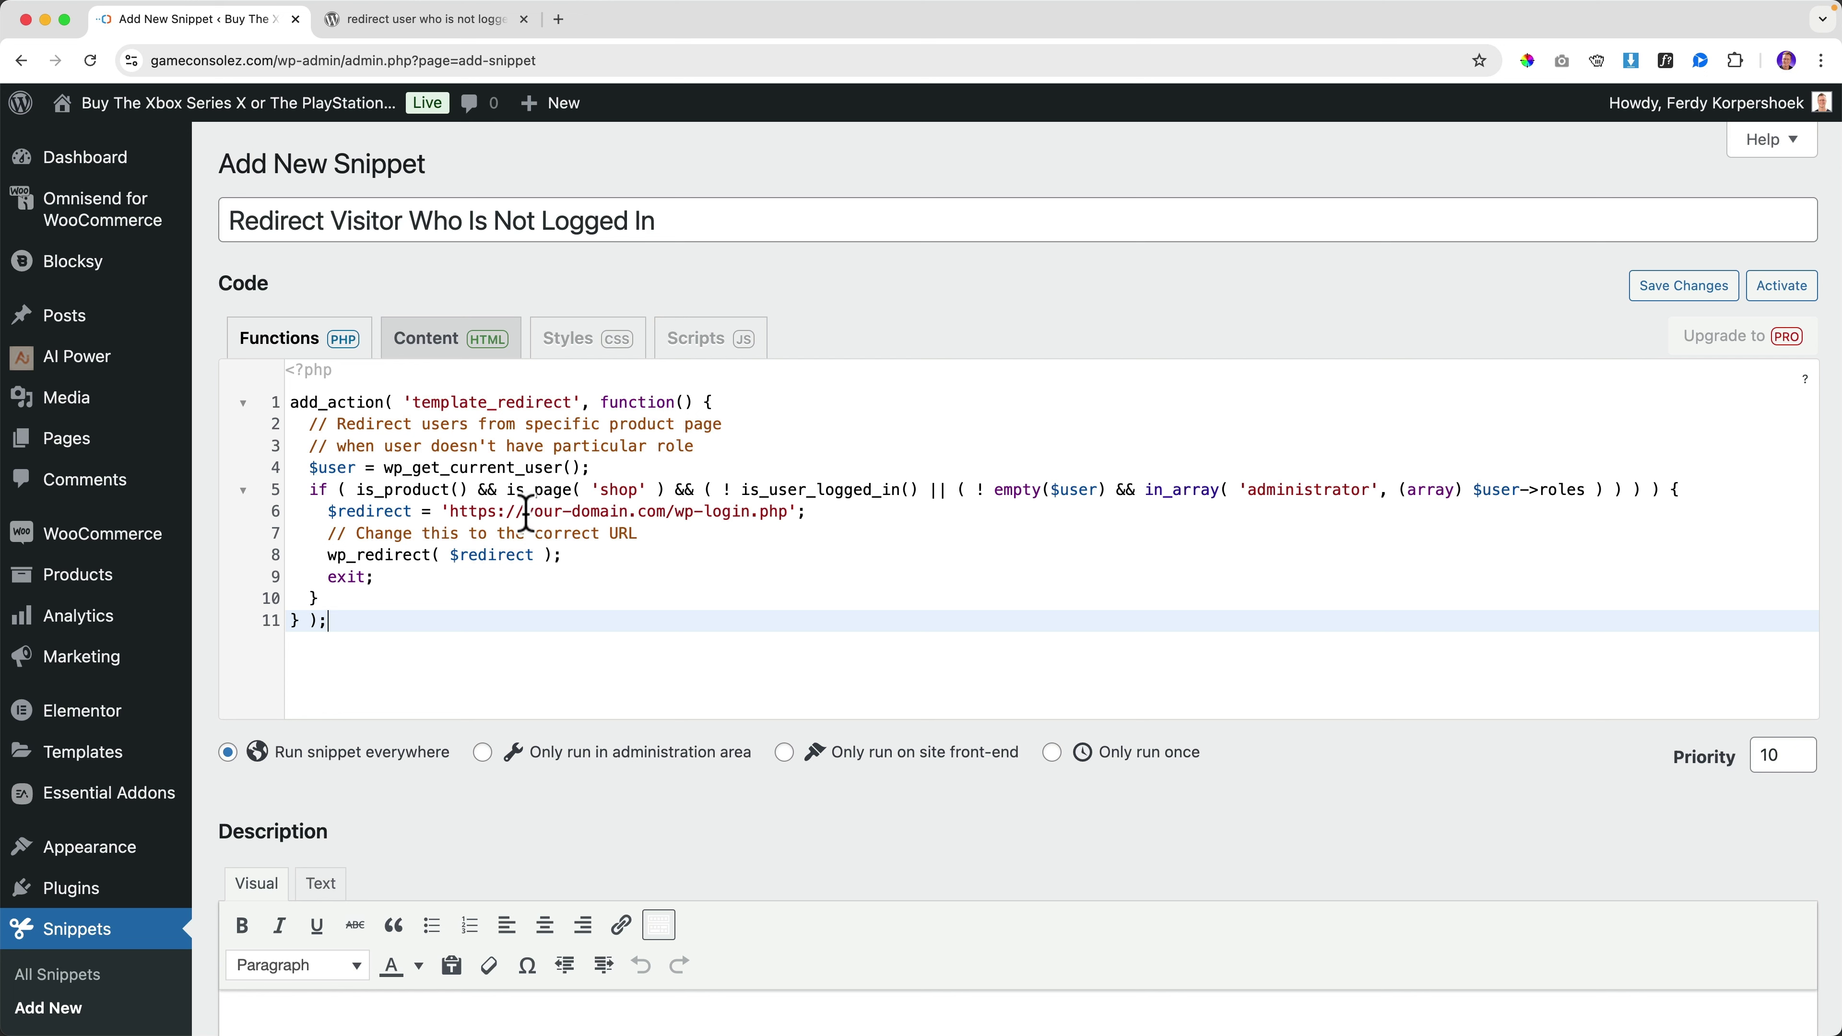
pyautogui.moveTo(526, 512); pyautogui.dragTo(792, 512)
pyautogui.write('ferd')
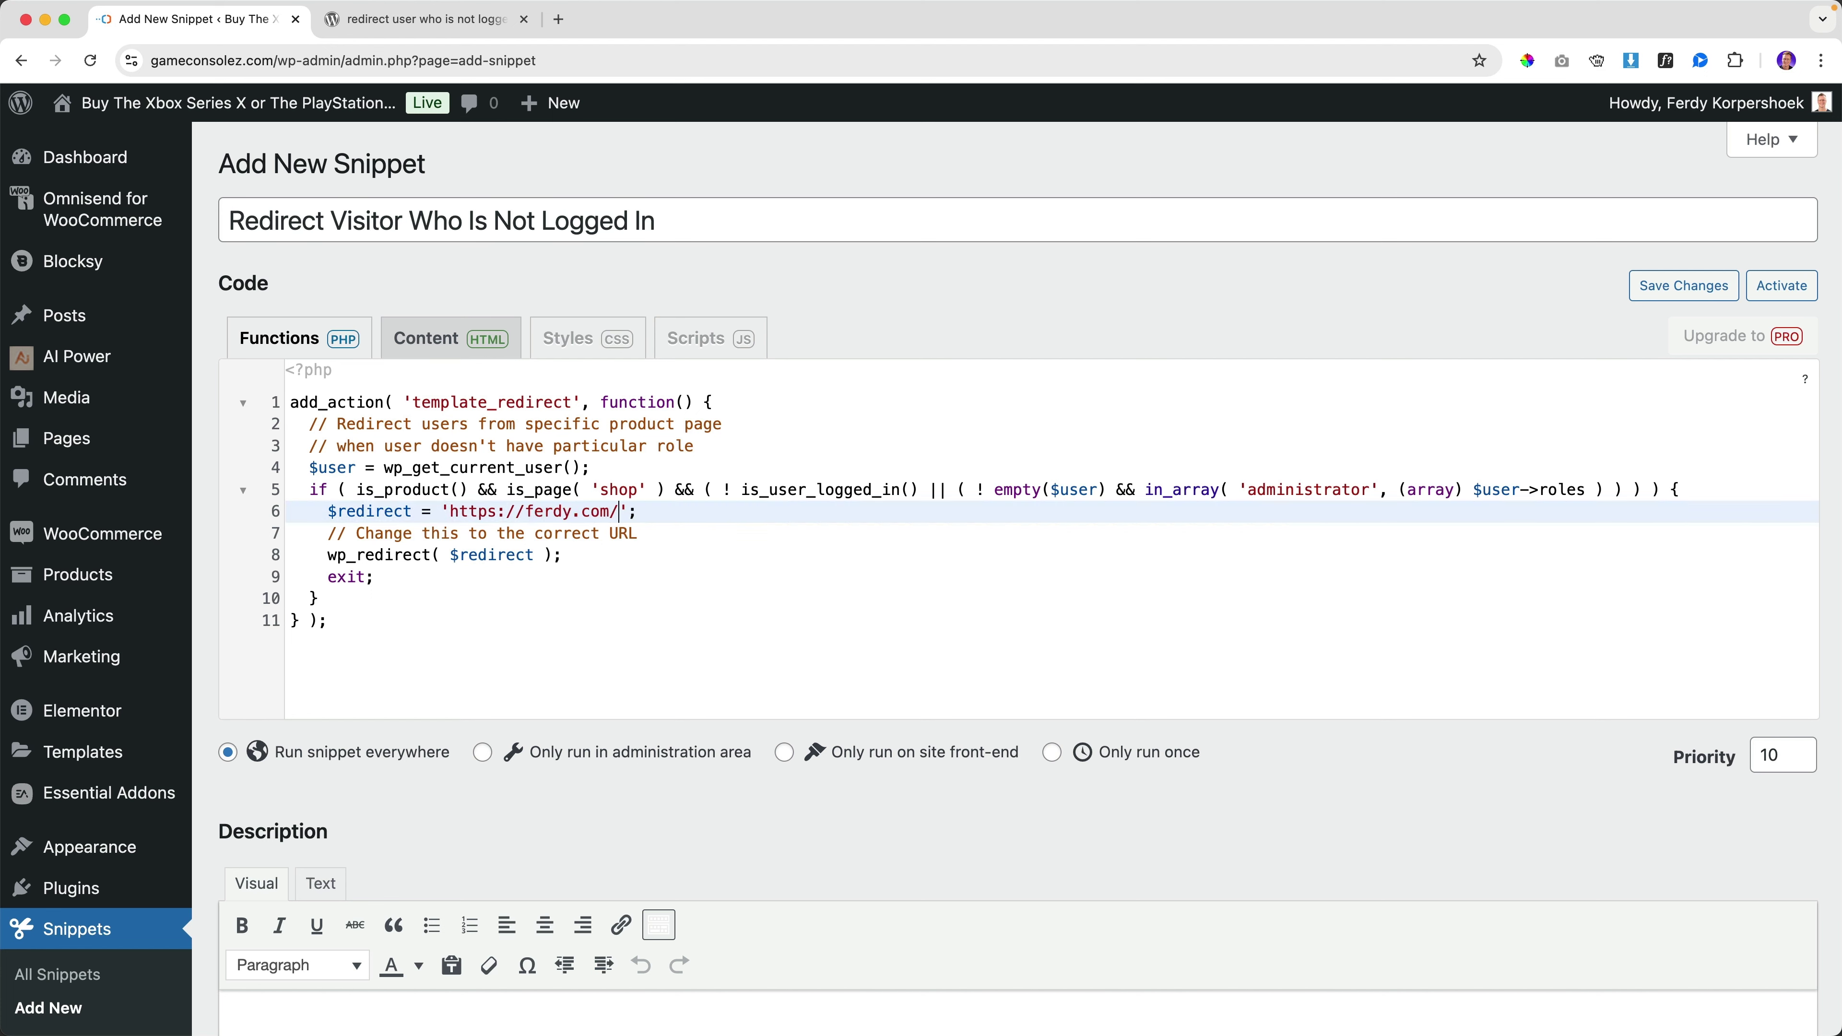
pyautogui.press('super+z')
pyautogui.click(741, 514)
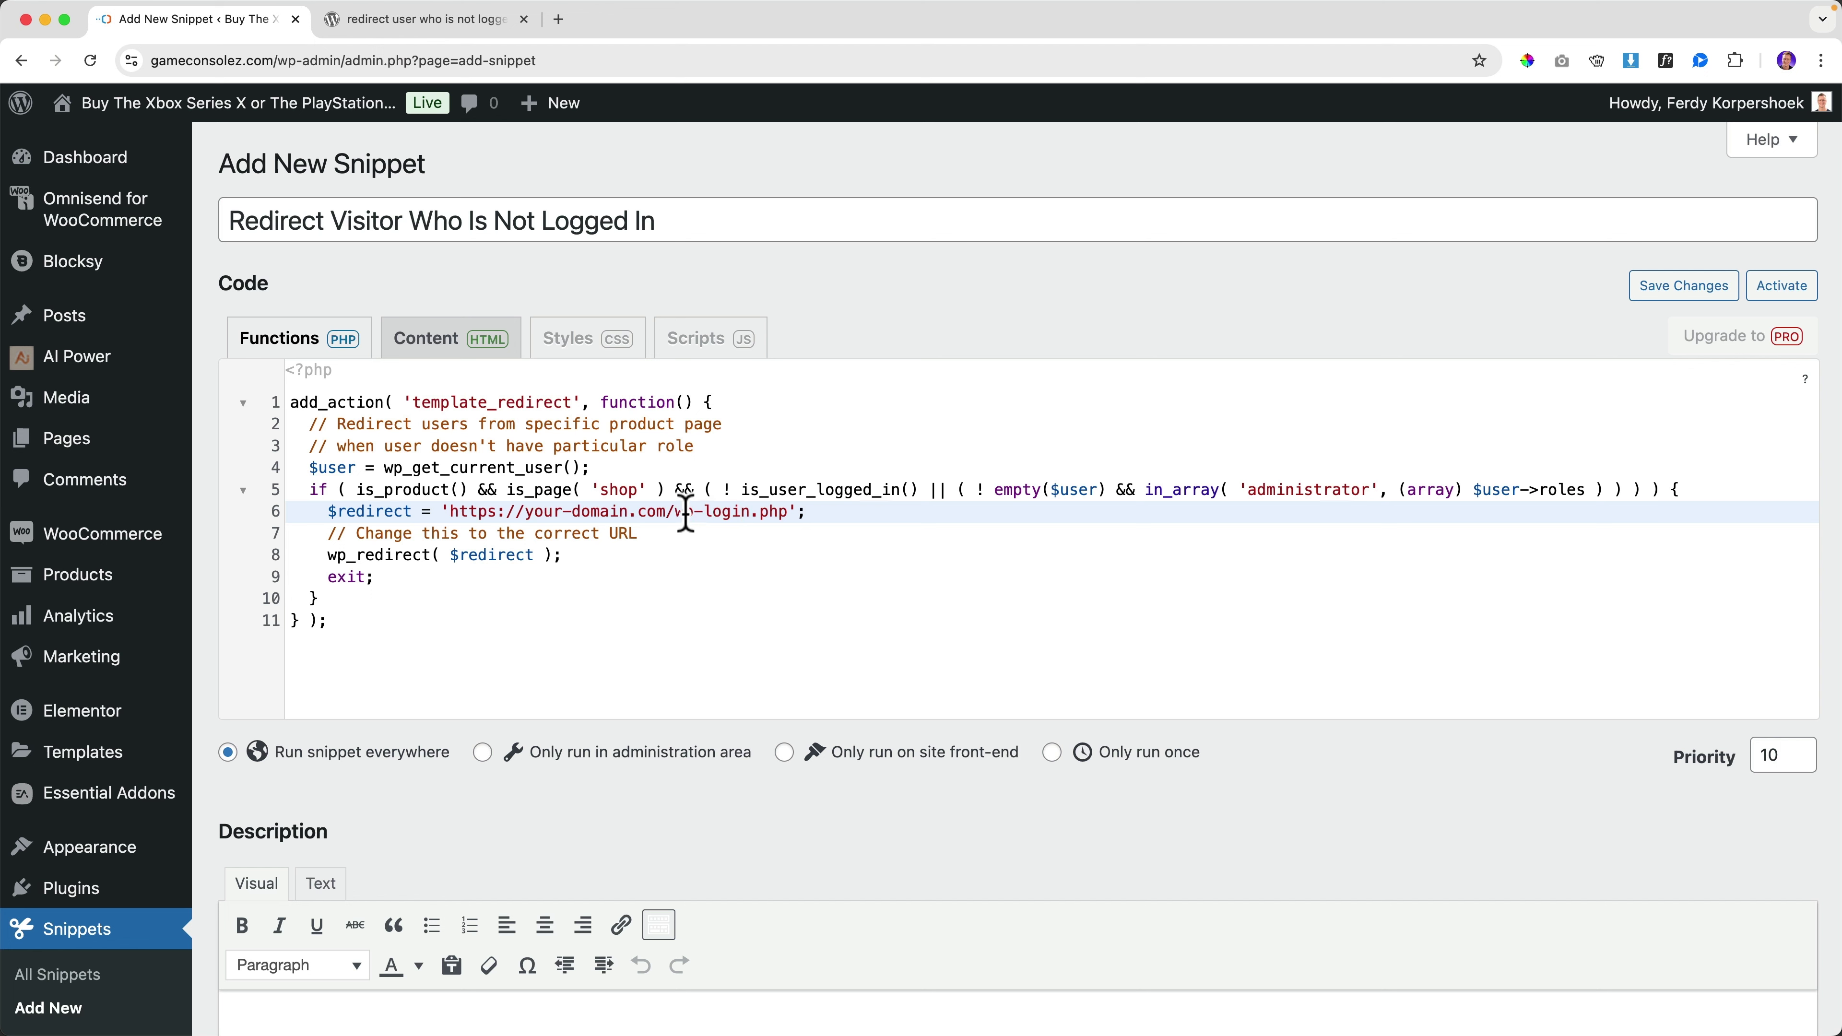
pyautogui.moveTo(683, 513); pyautogui.dragTo(774, 518)
pyautogui.click(773, 518)
pyautogui.moveTo(532, 512); pyautogui.dragTo(628, 512)
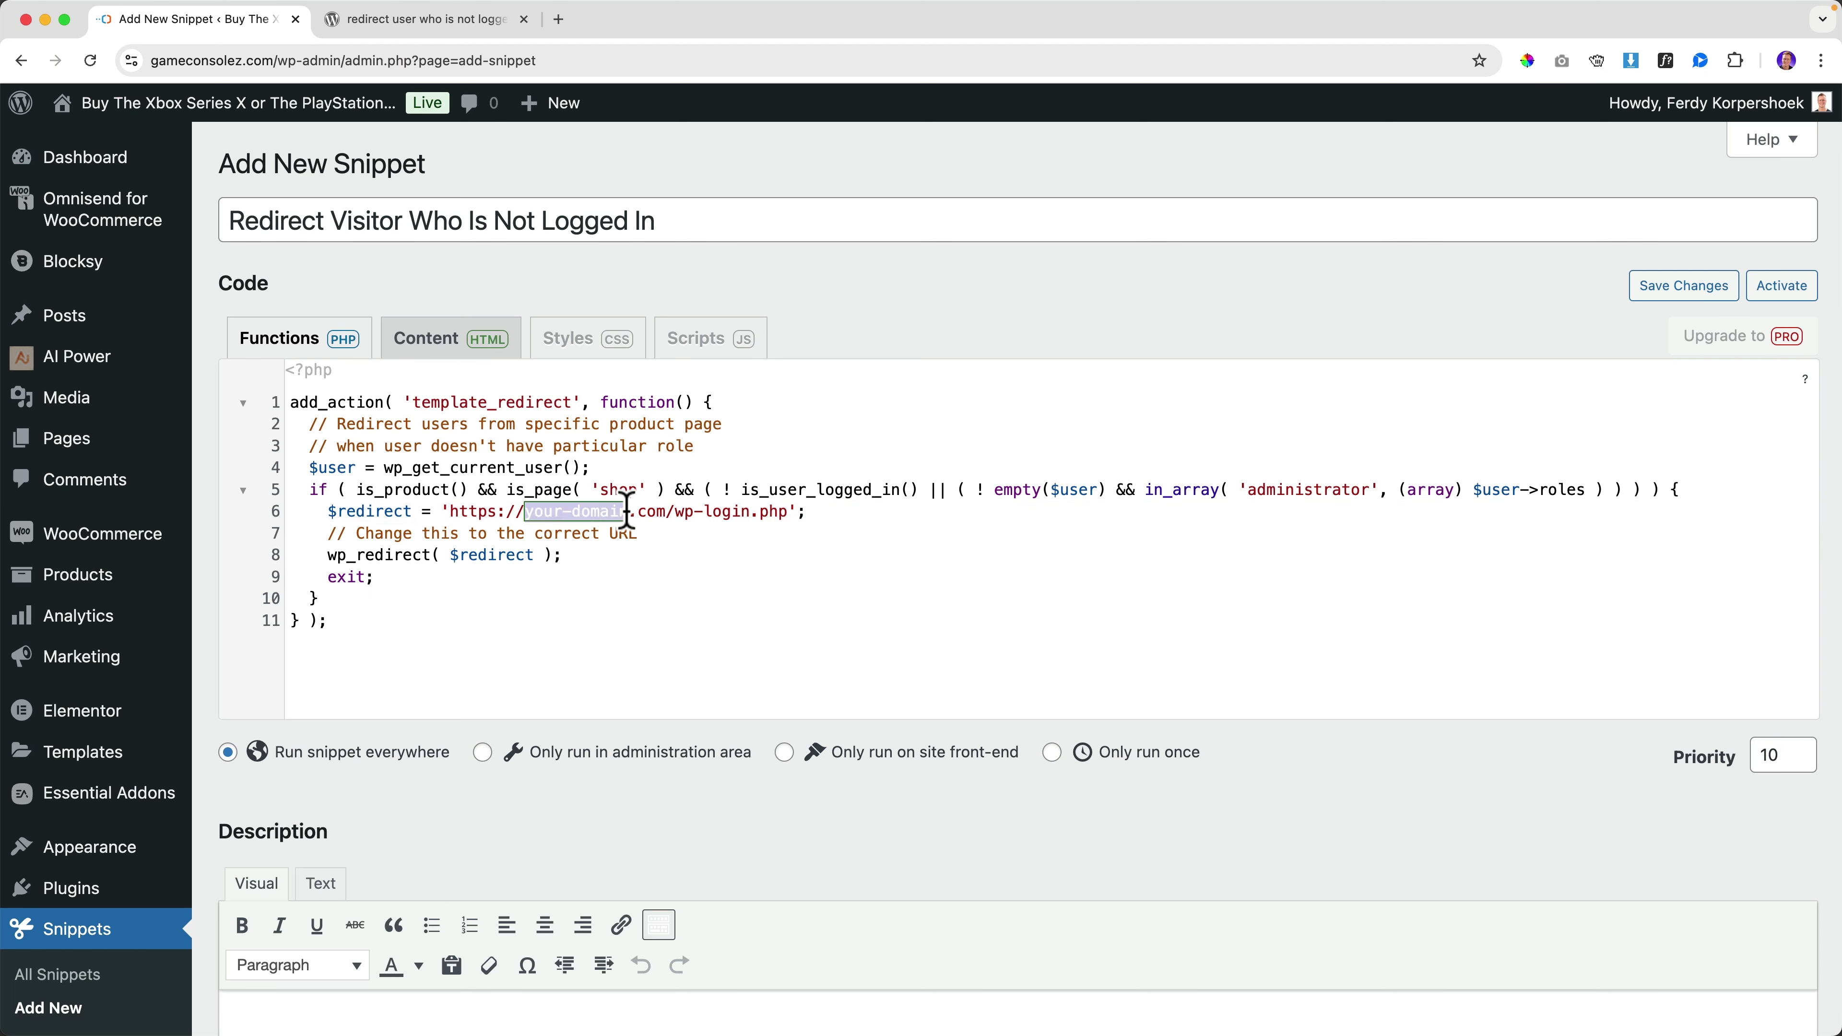
pyautogui.click(629, 512)
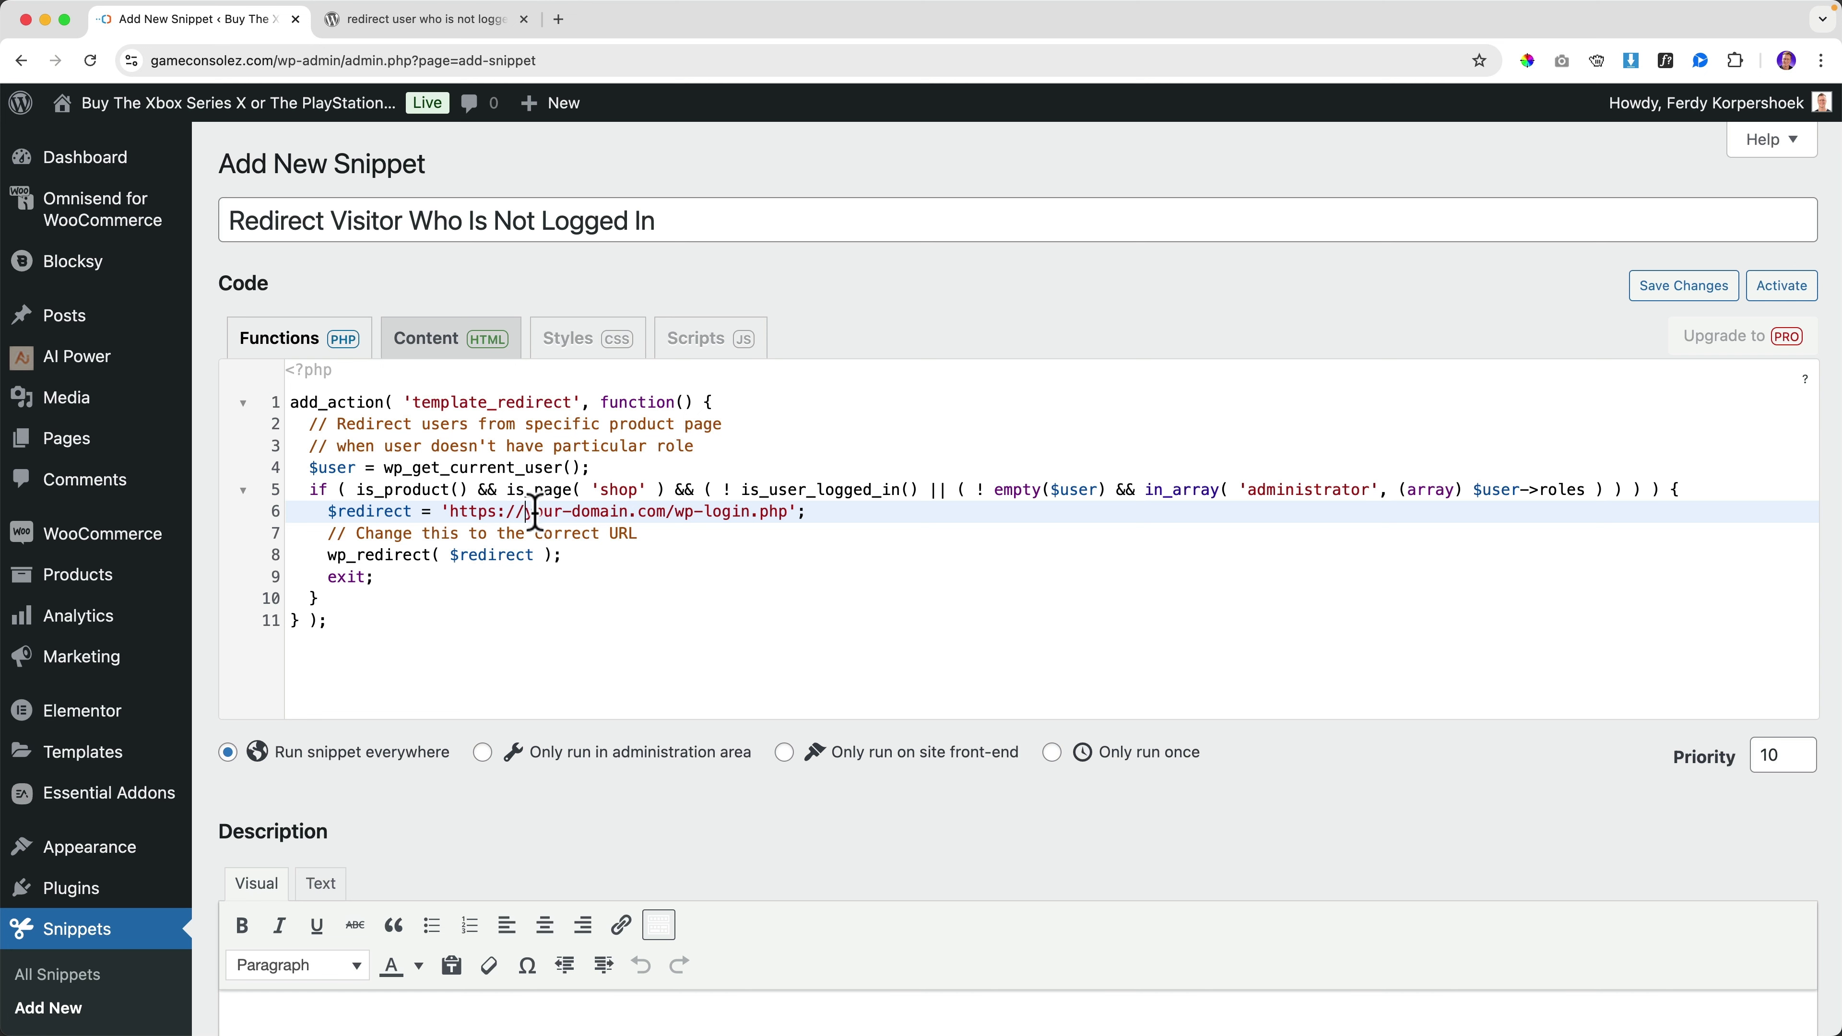
pyautogui.moveTo(534, 512); pyautogui.dragTo(780, 510)
pyautogui.write('ferd')
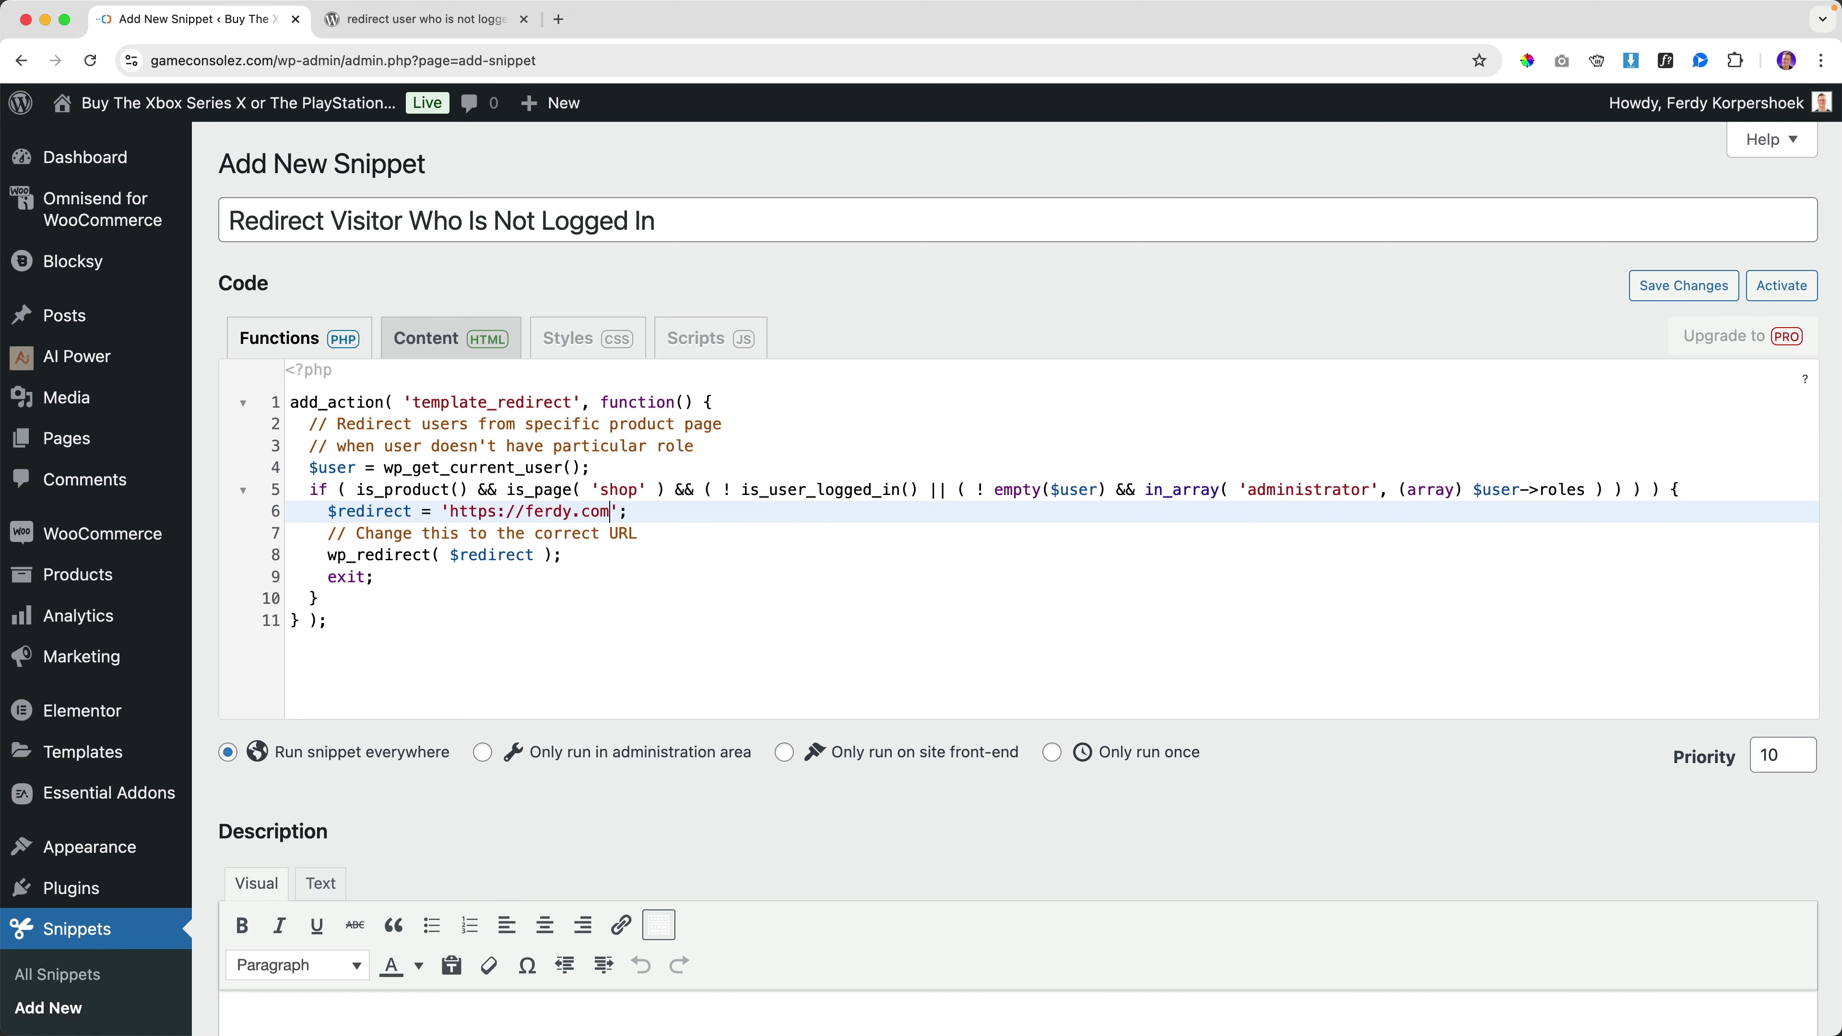
pyautogui.scroll(-6, 762, 534)
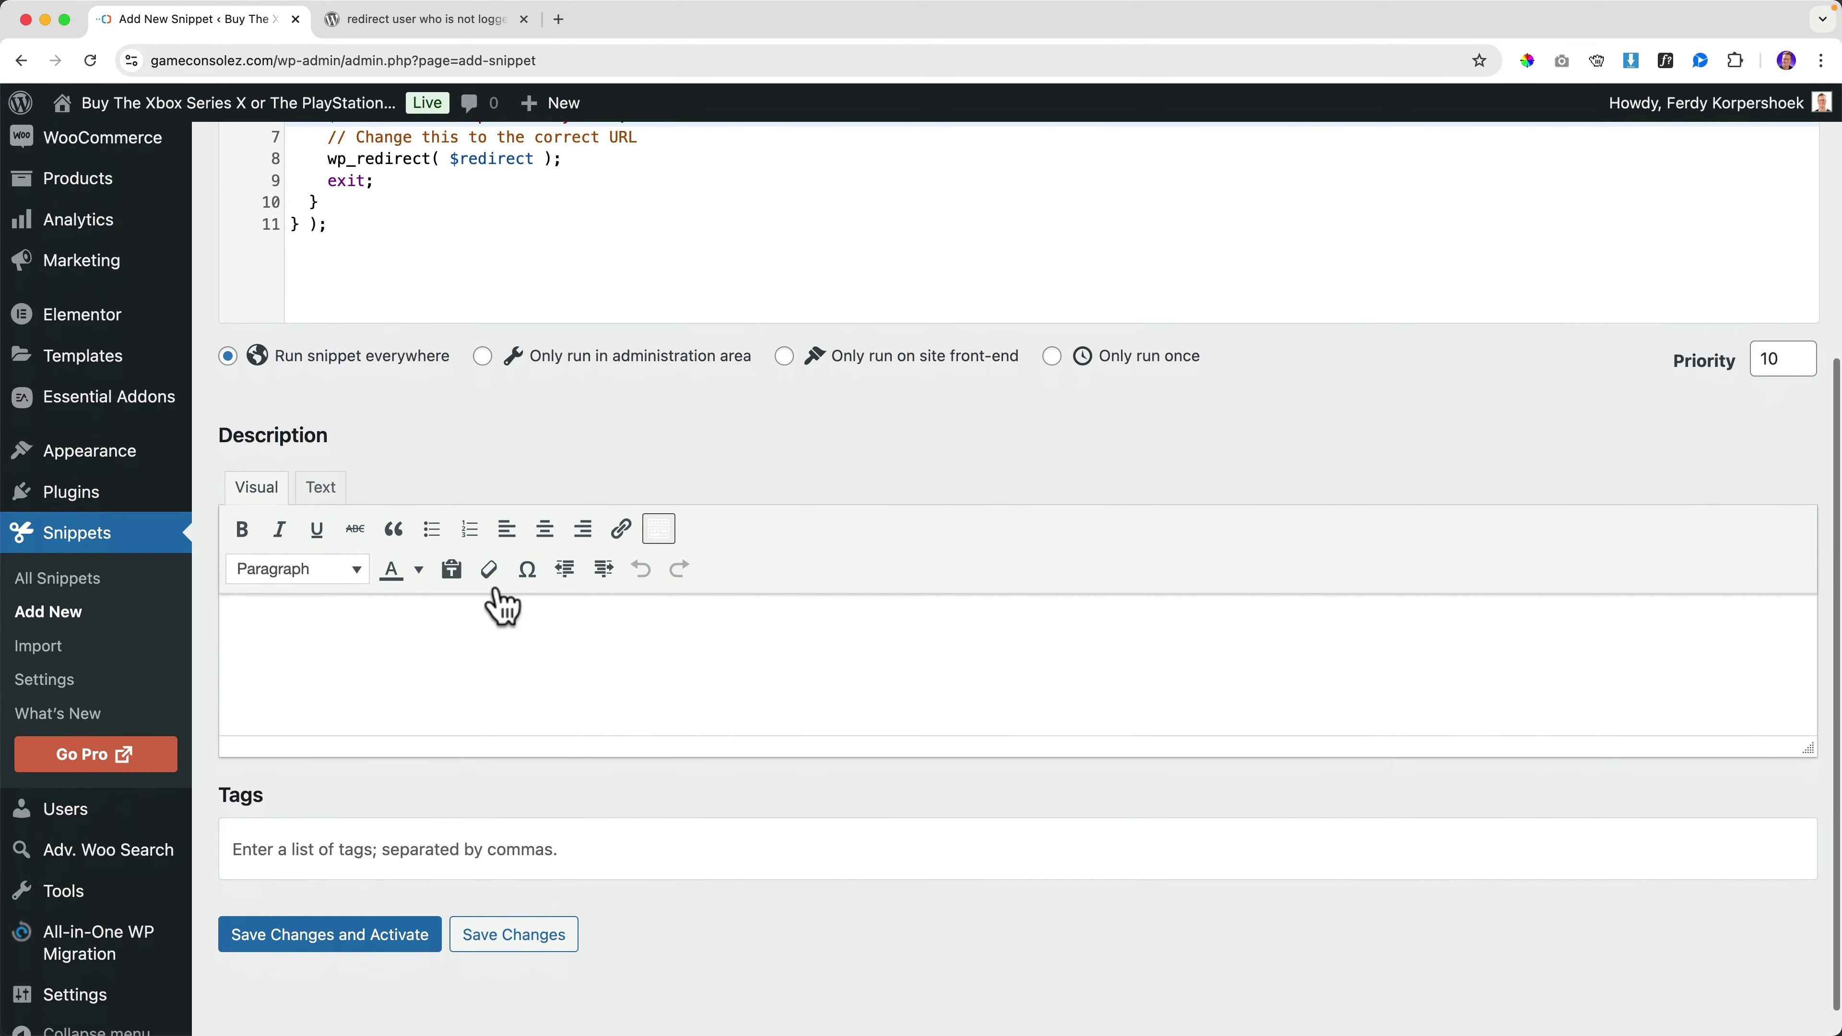
pyautogui.click(341, 909)
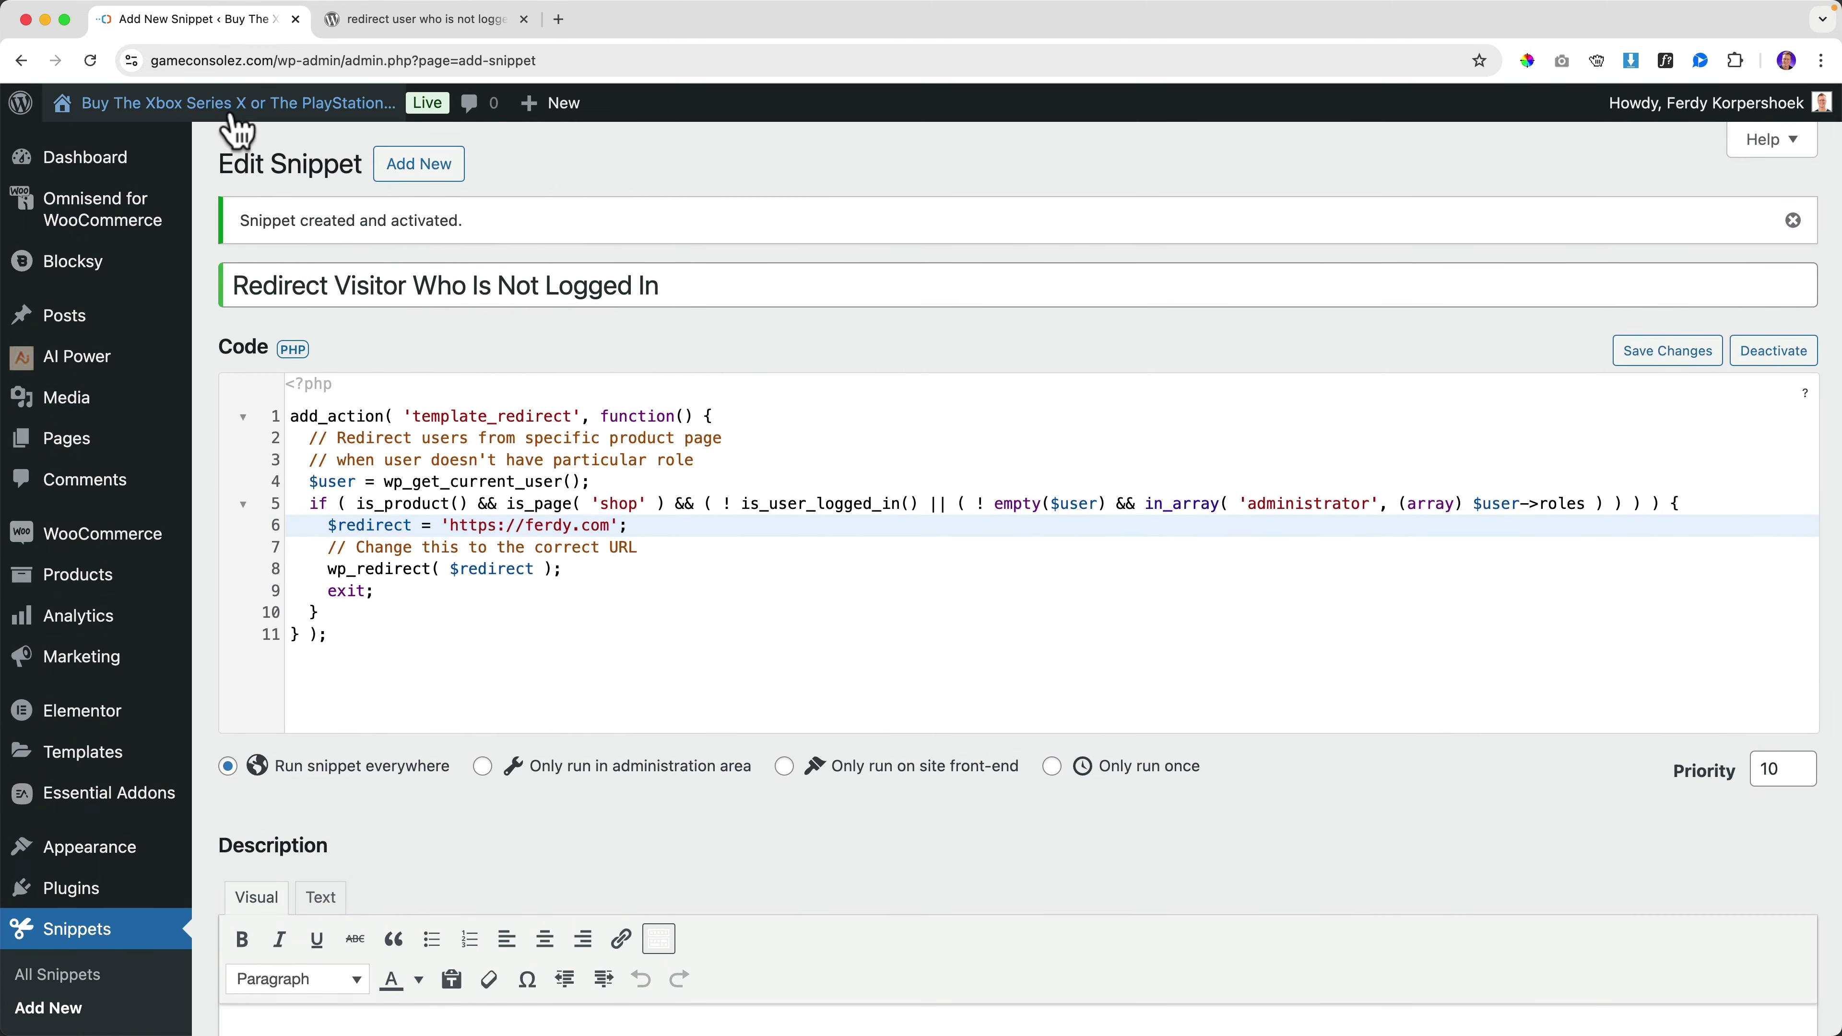
# Step: Visit the site's homepage and open its logo link in an incognito window to test the redirect as a logged-out visitor
pyautogui.click(232, 109)
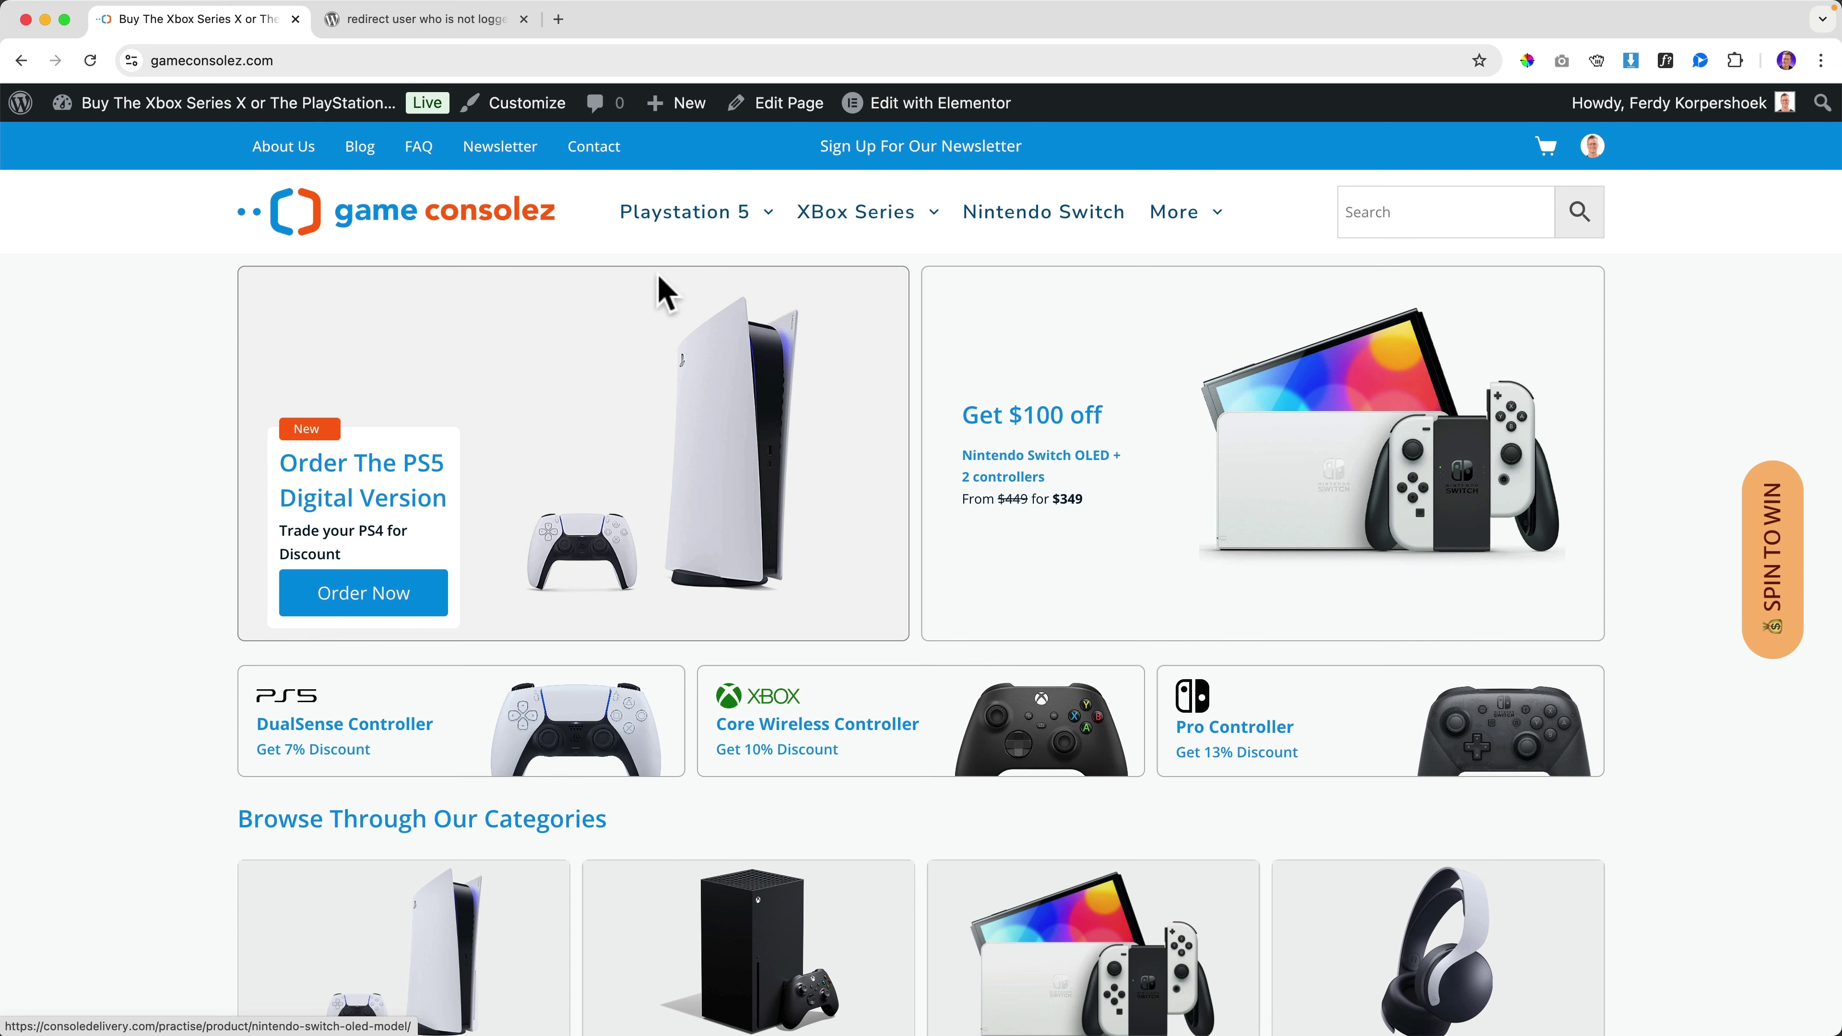
pyautogui.rightClick(333, 212)
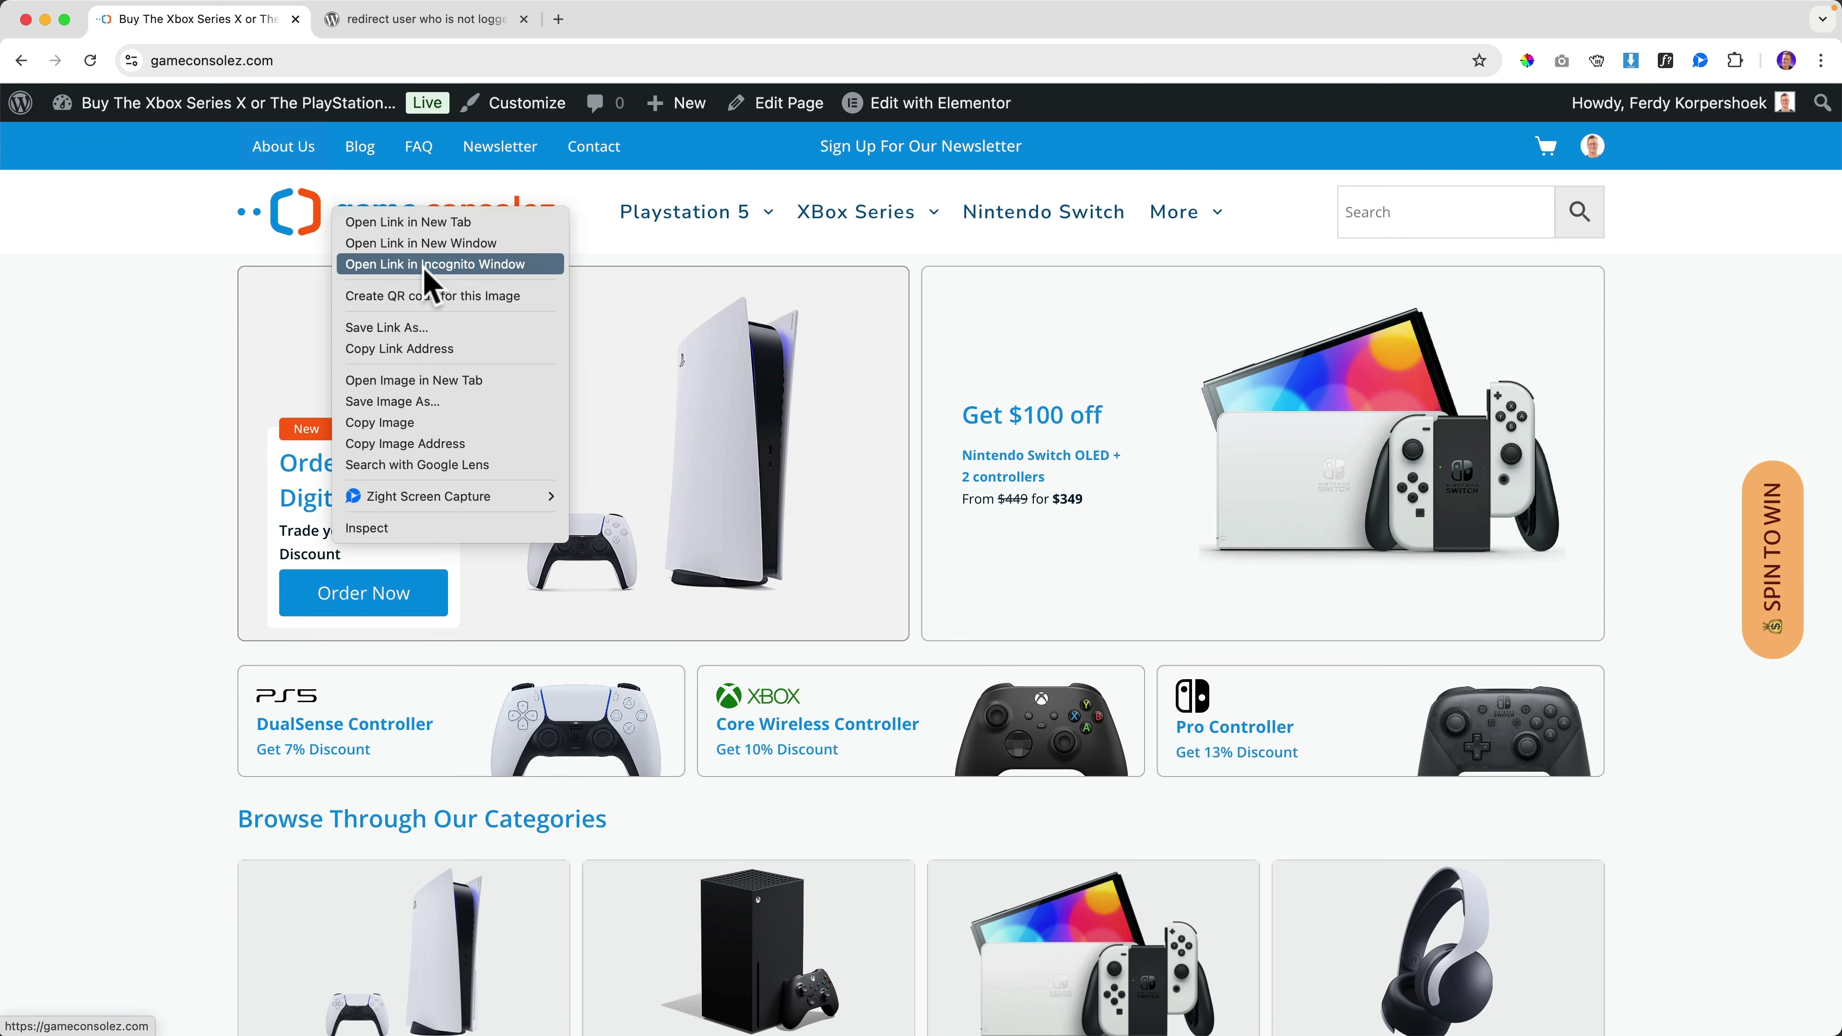
pyautogui.click(435, 266)
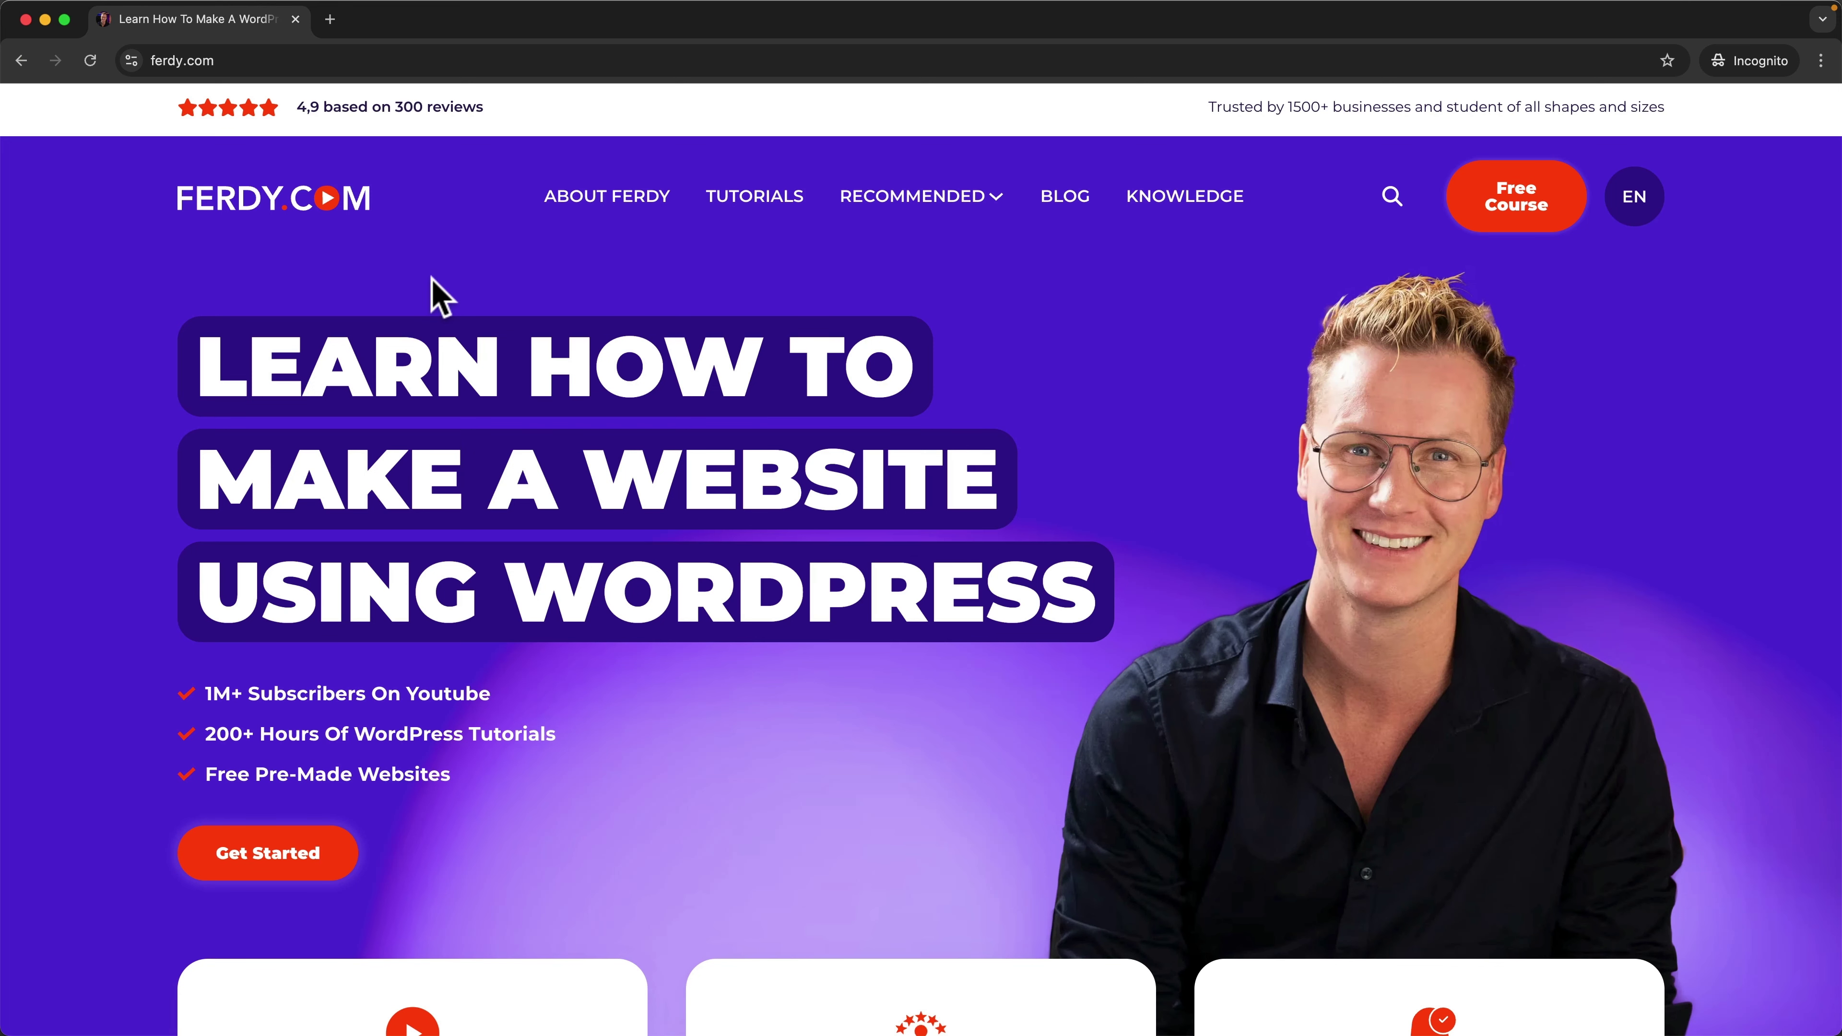
# Step: Check the redirect destination in the incognito window, close it, and compare the site's homepage in the logged-in session
pyautogui.scroll(-10, 544, 291)
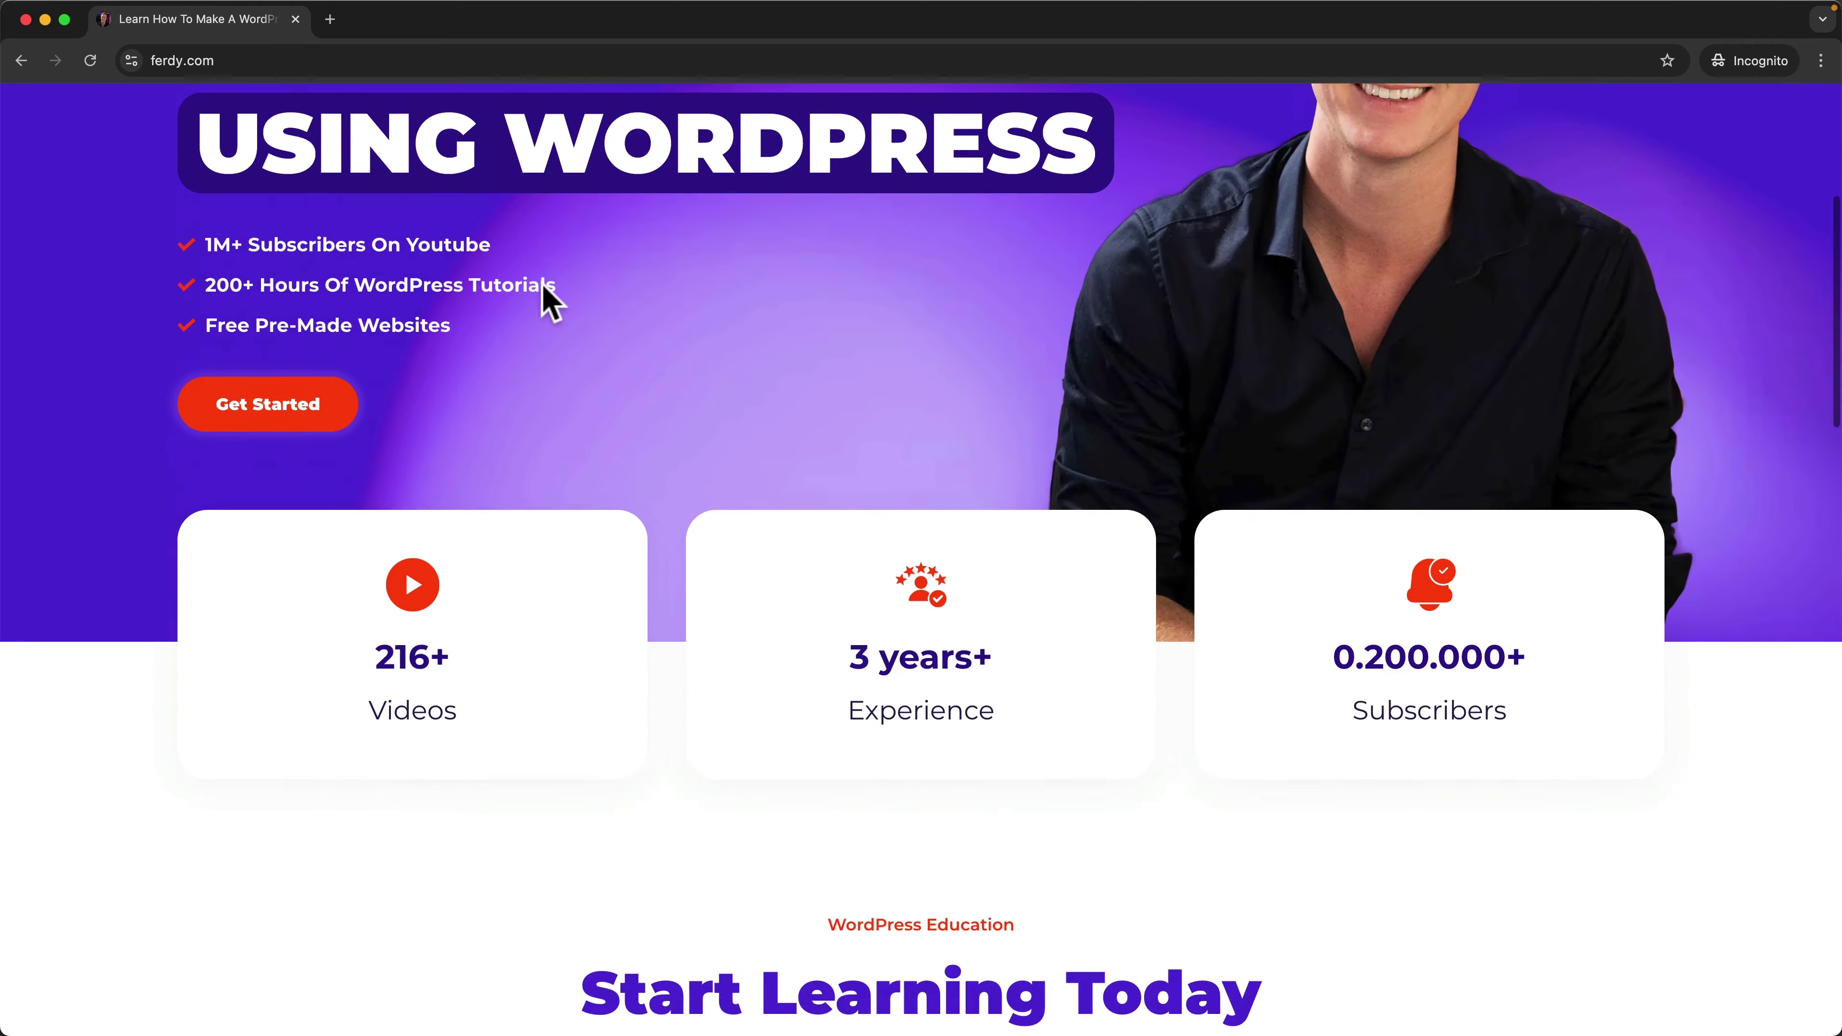
pyautogui.scroll(10, 549, 303)
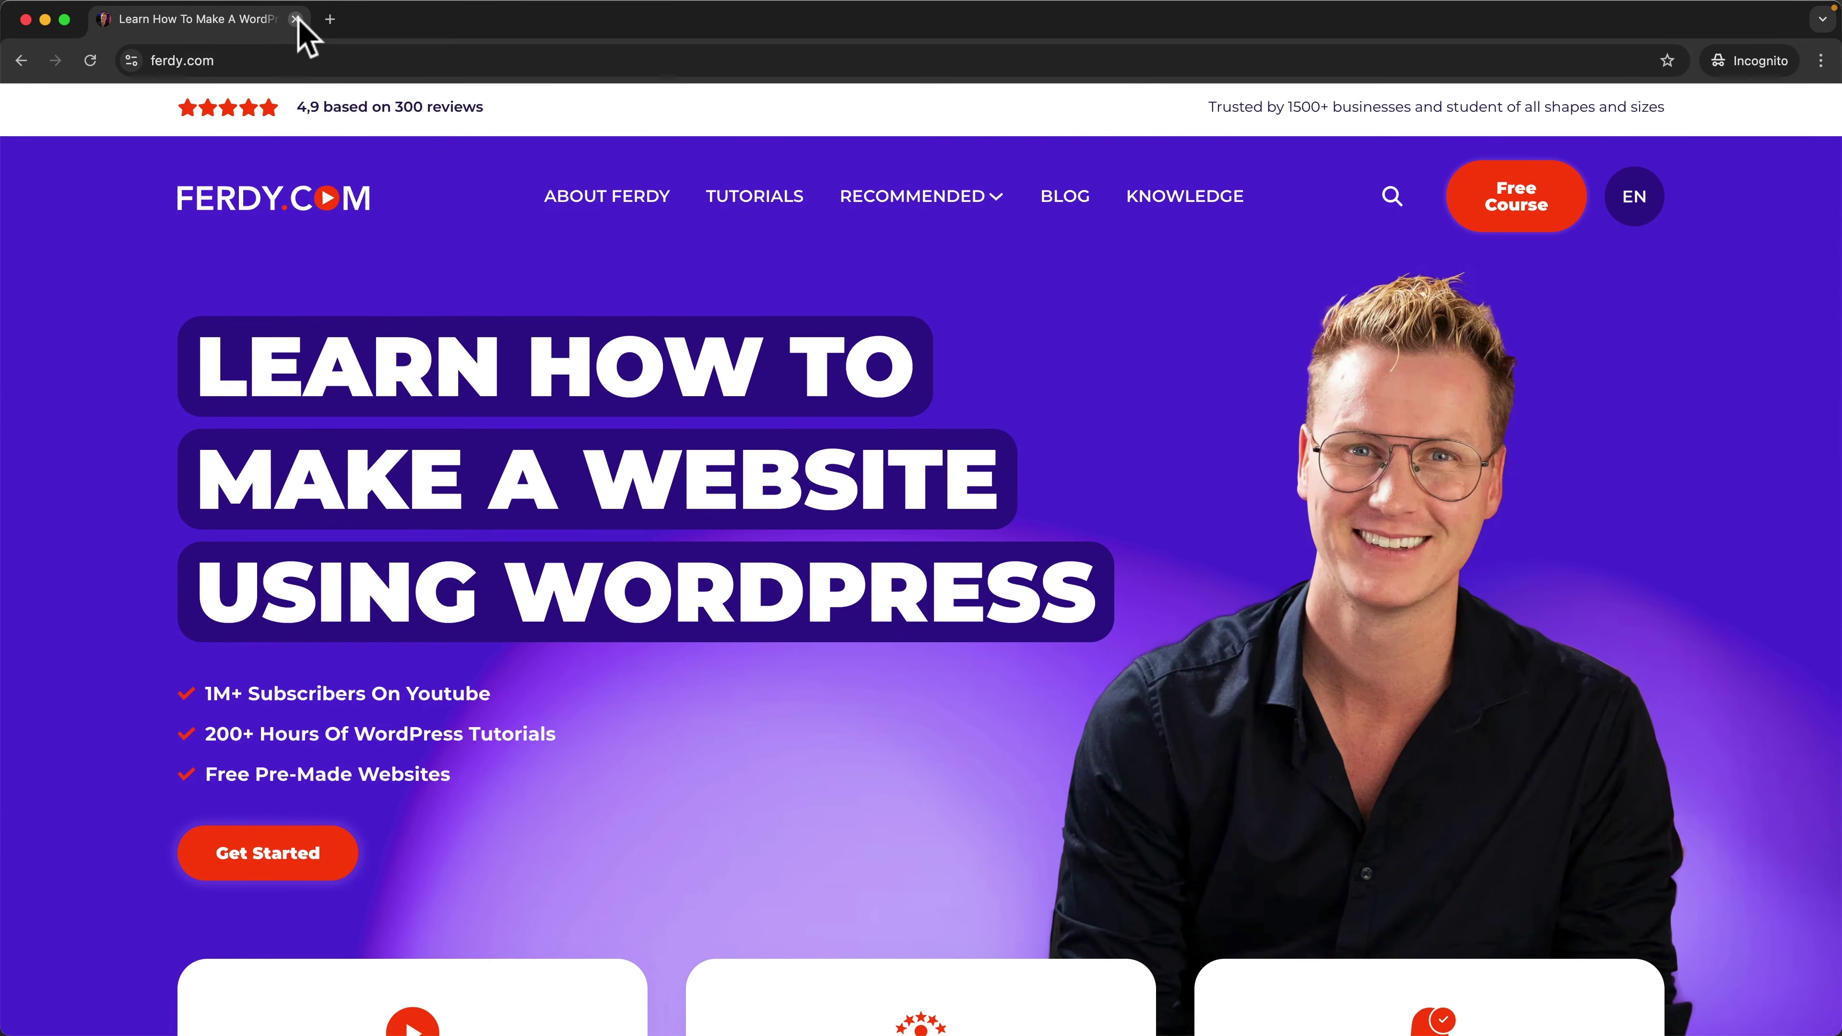
pyautogui.click(295, 19)
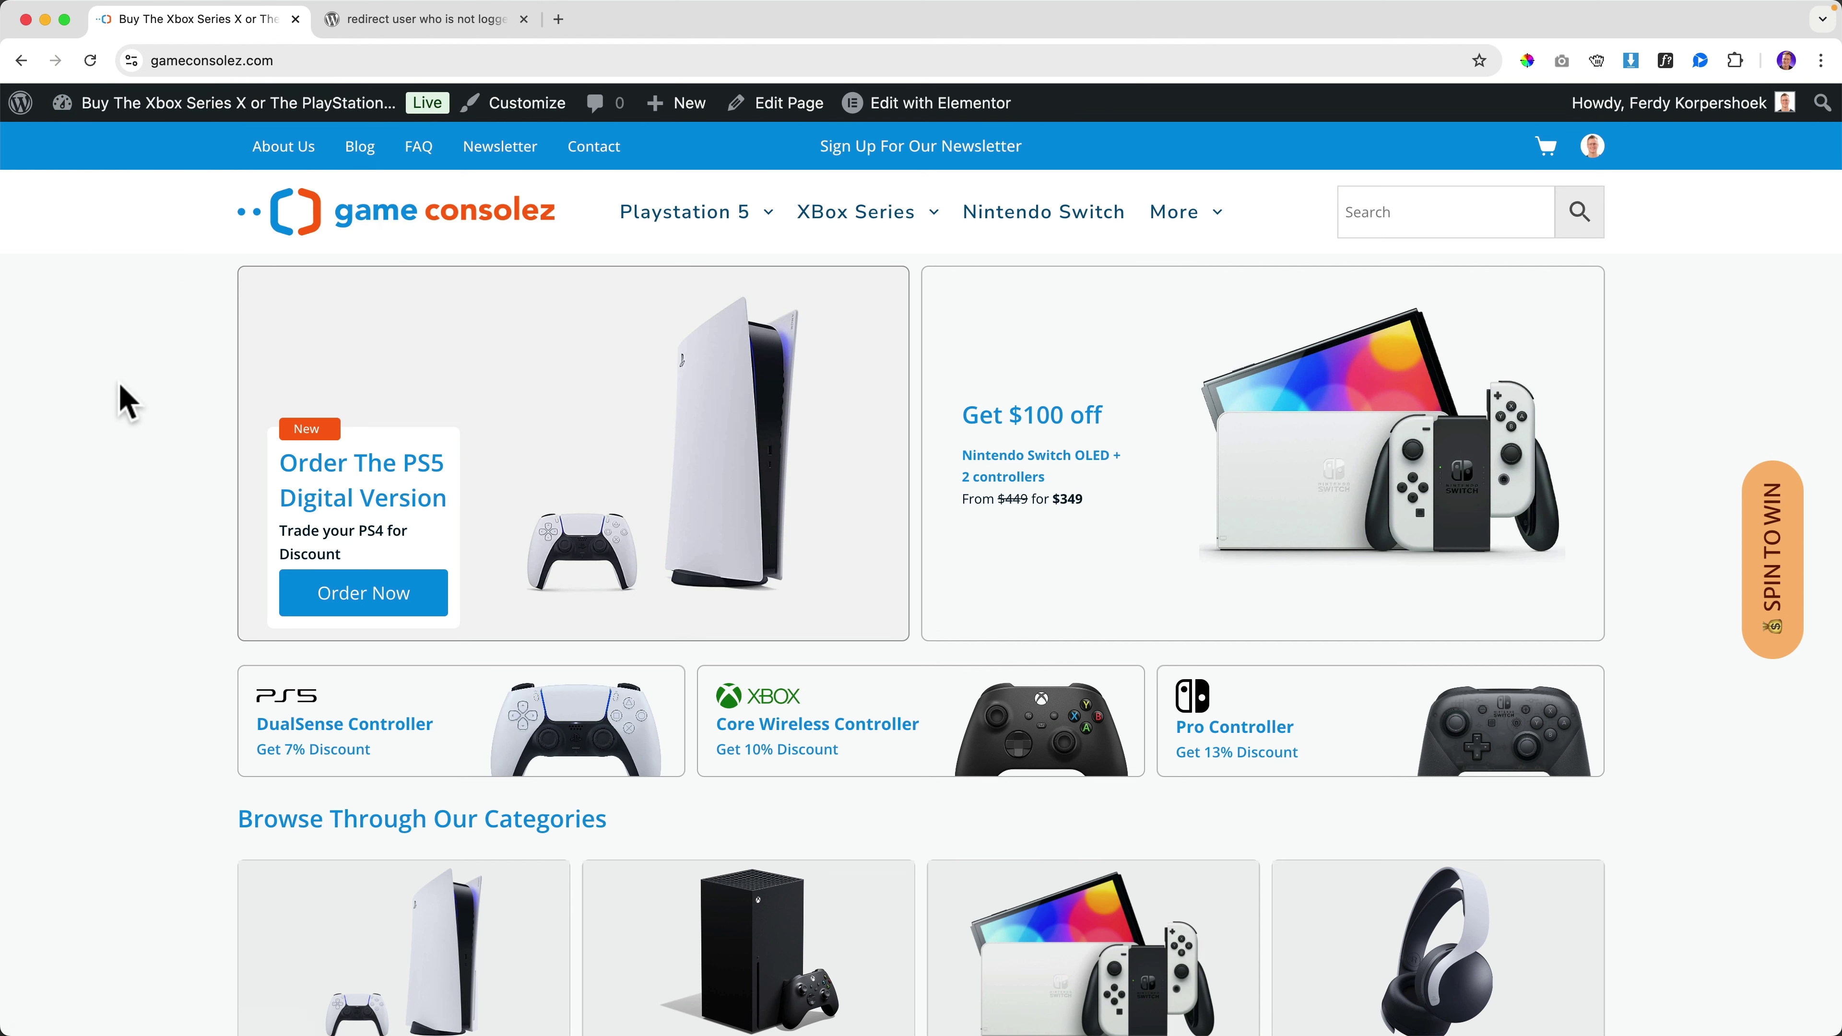
pyautogui.scroll(-10, 130, 404)
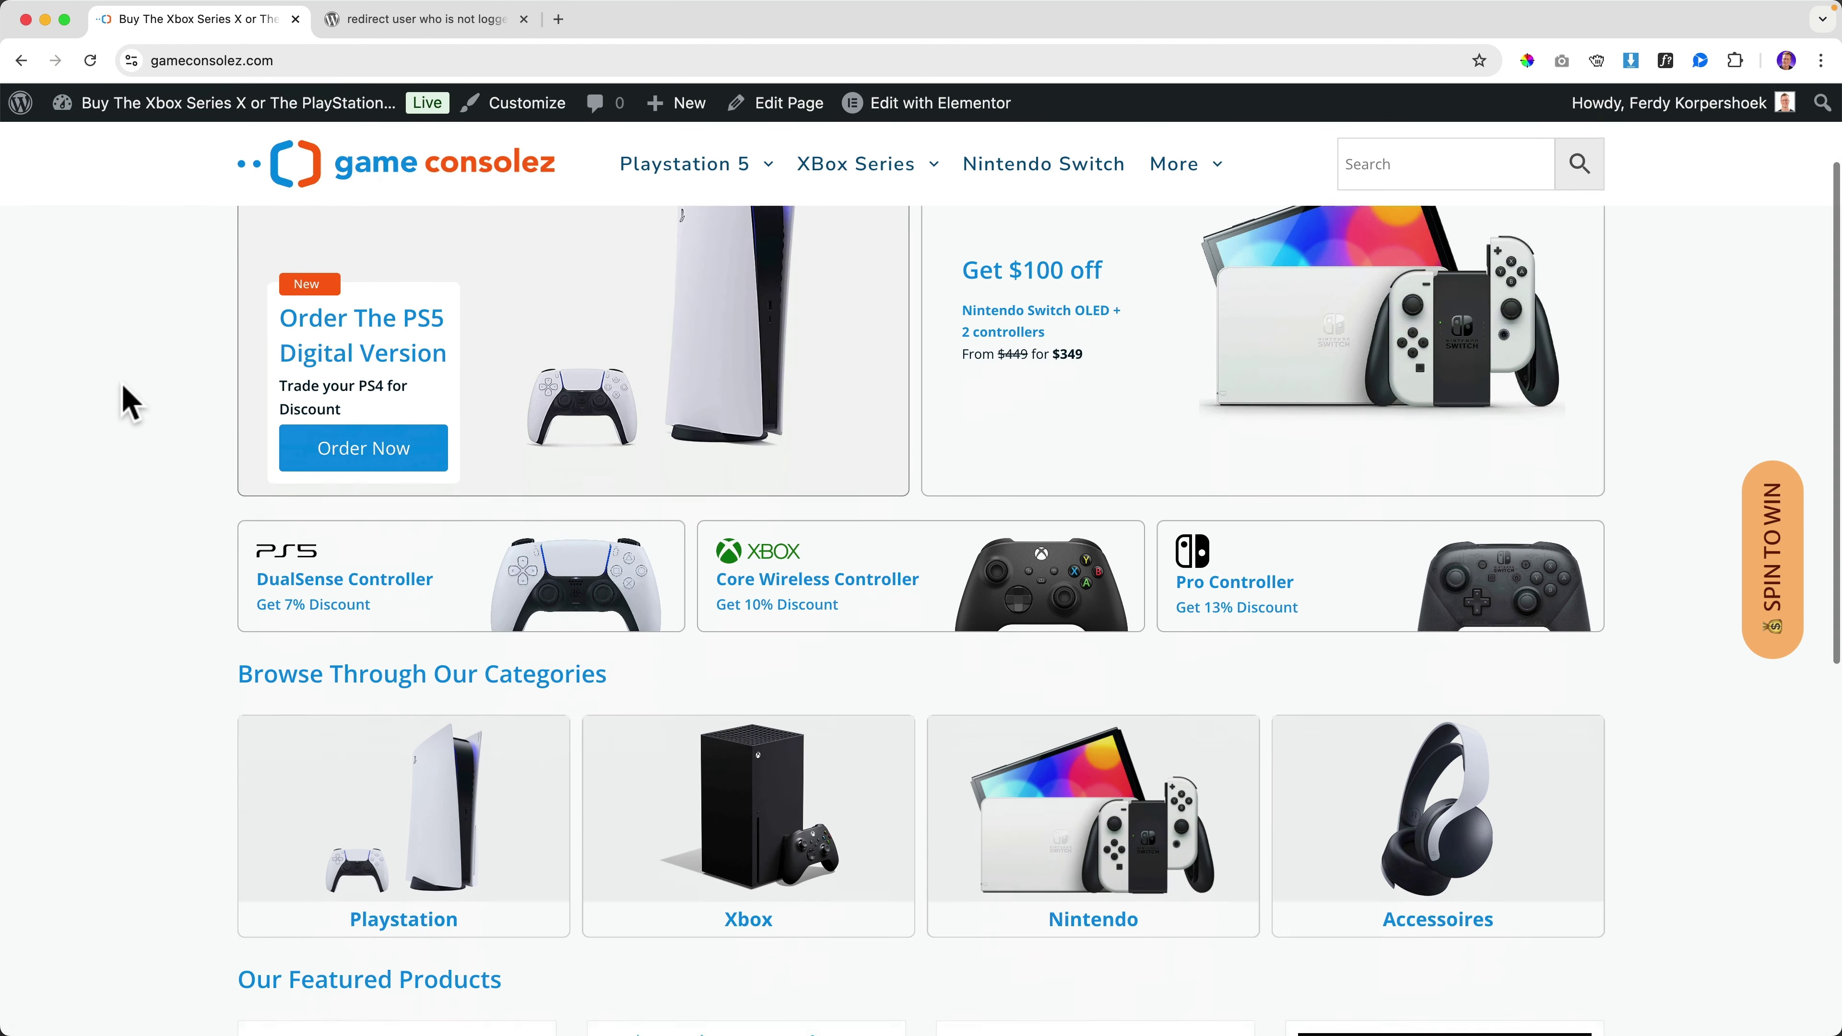
pyautogui.scroll(10, 130, 405)
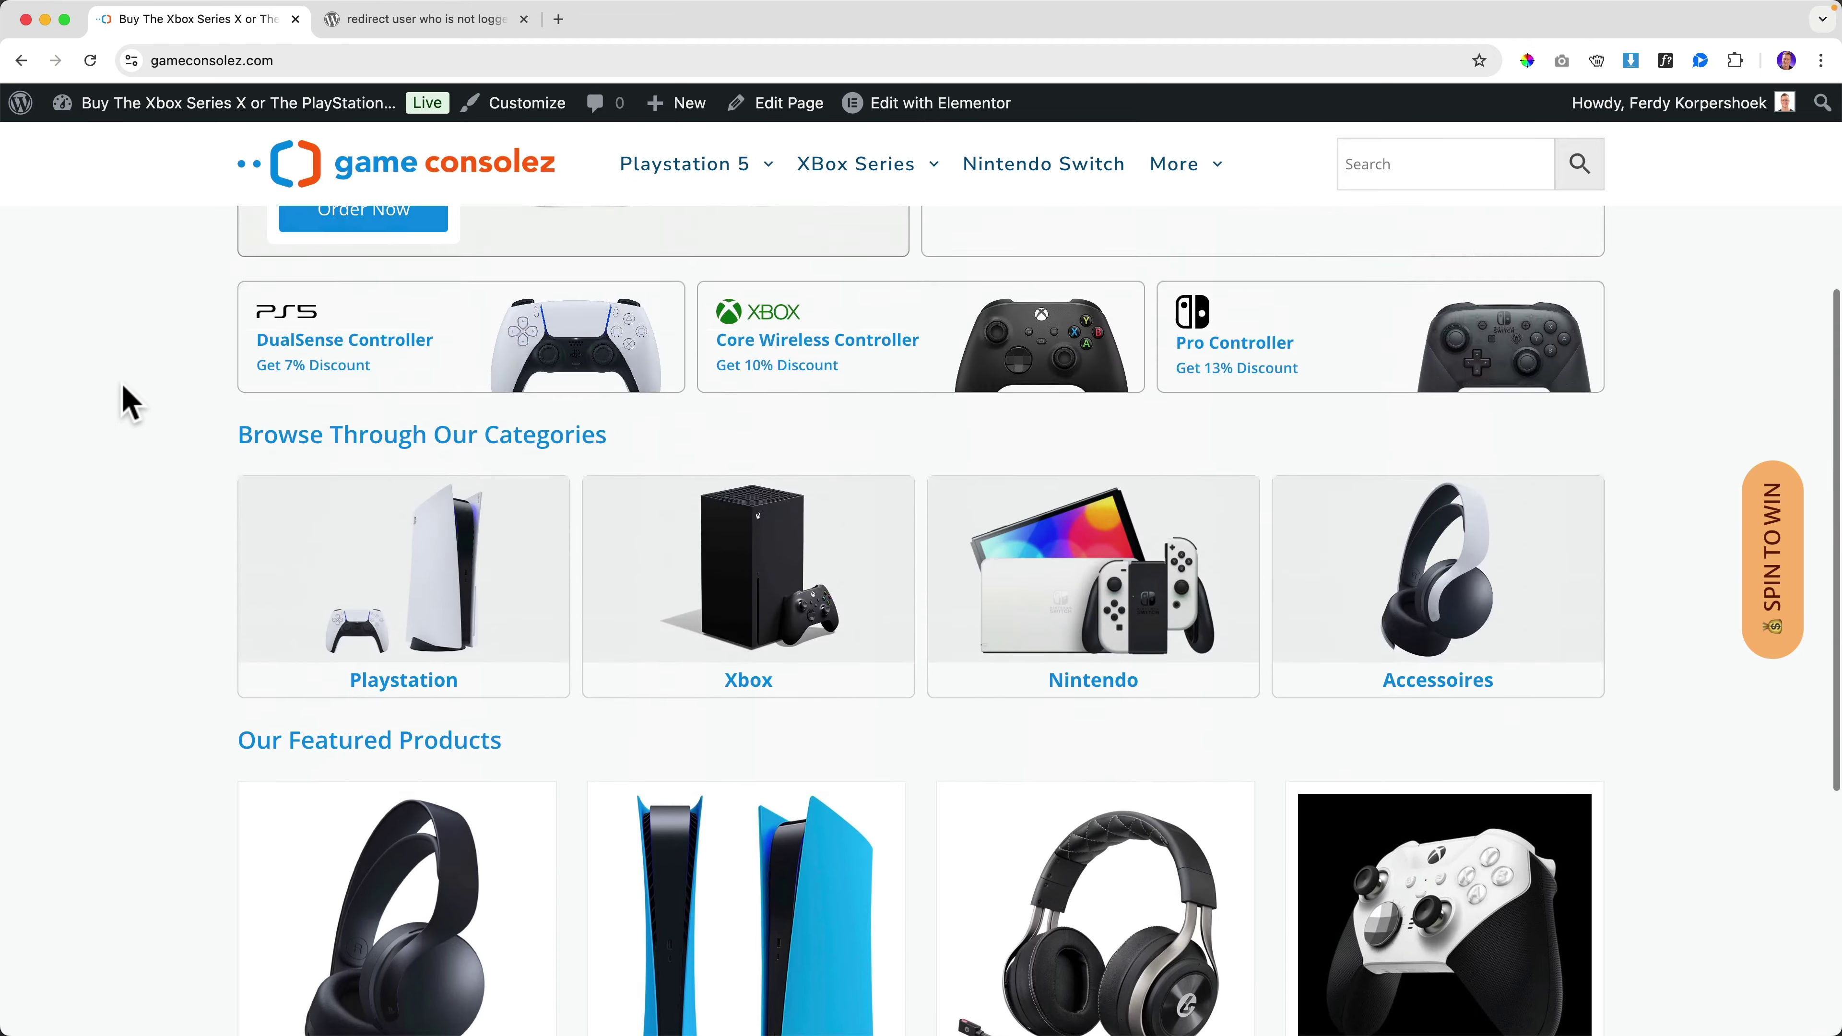
# Step: Review the WordPress.org support thread once more, return to the Google results and close that tab
pyautogui.click(411, 22)
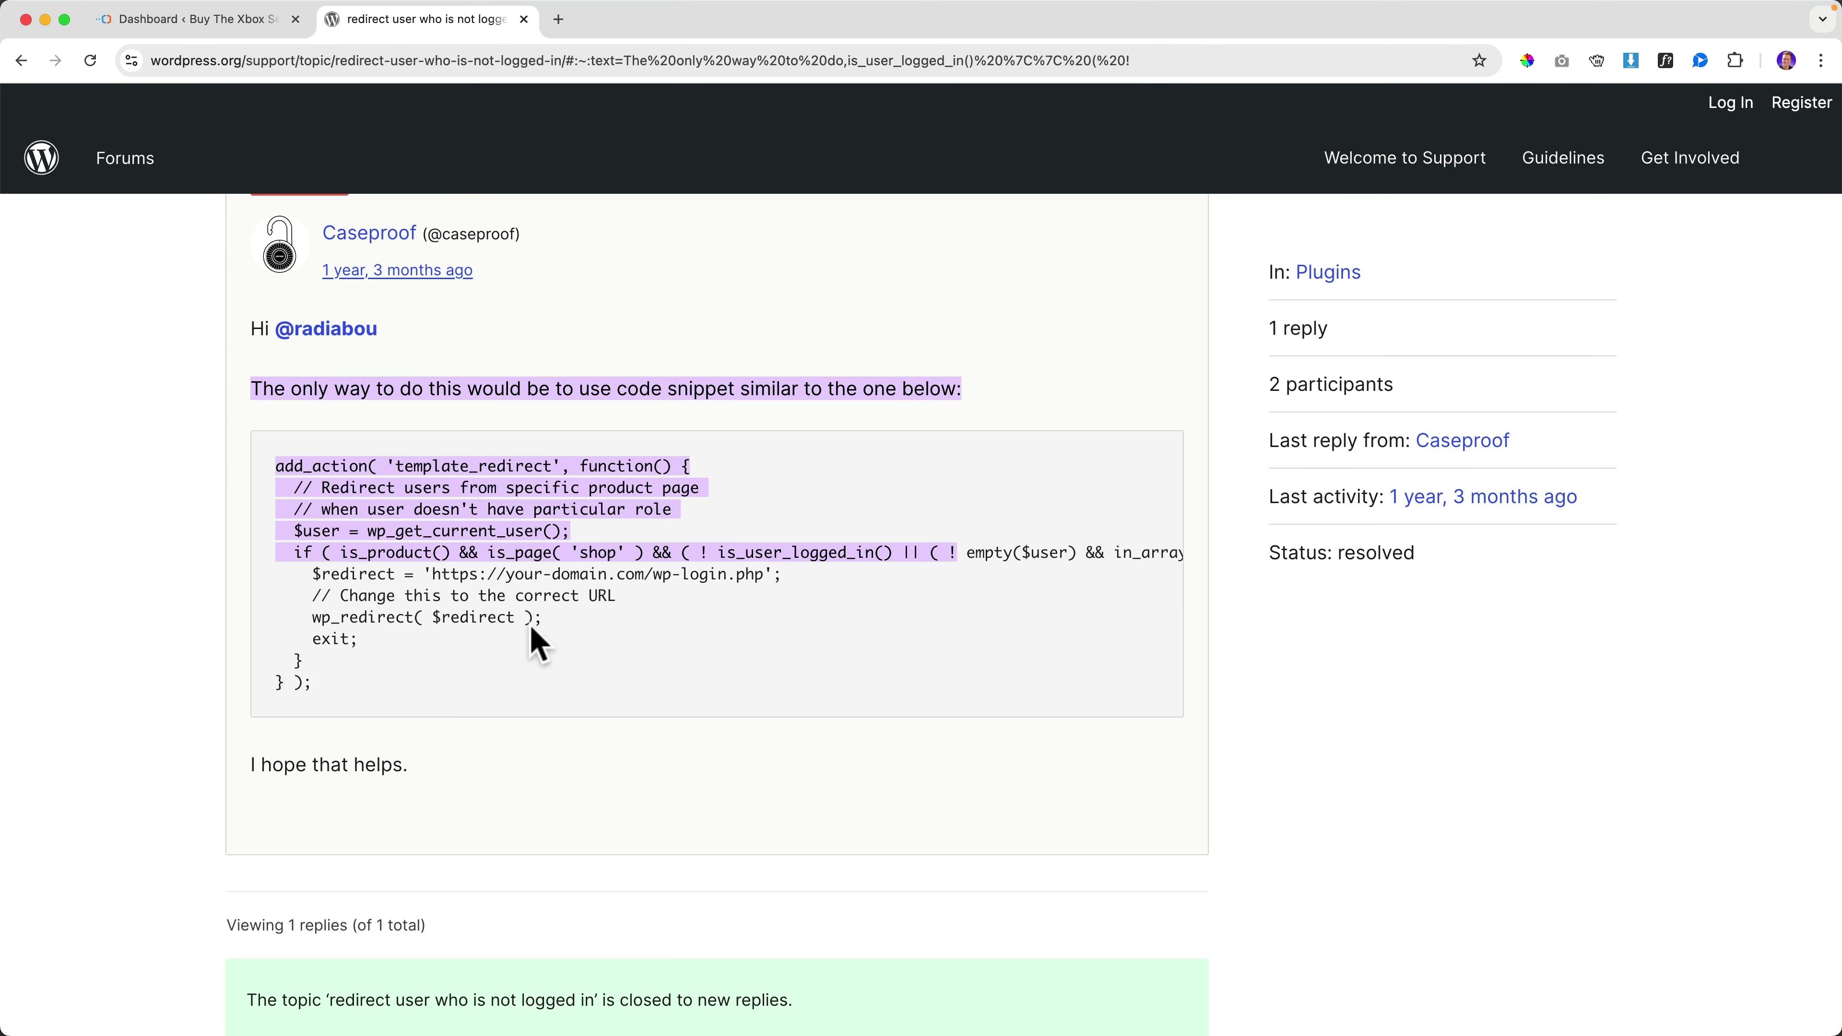
pyautogui.scroll(-5, 530, 638)
pyautogui.scroll(15, 527, 638)
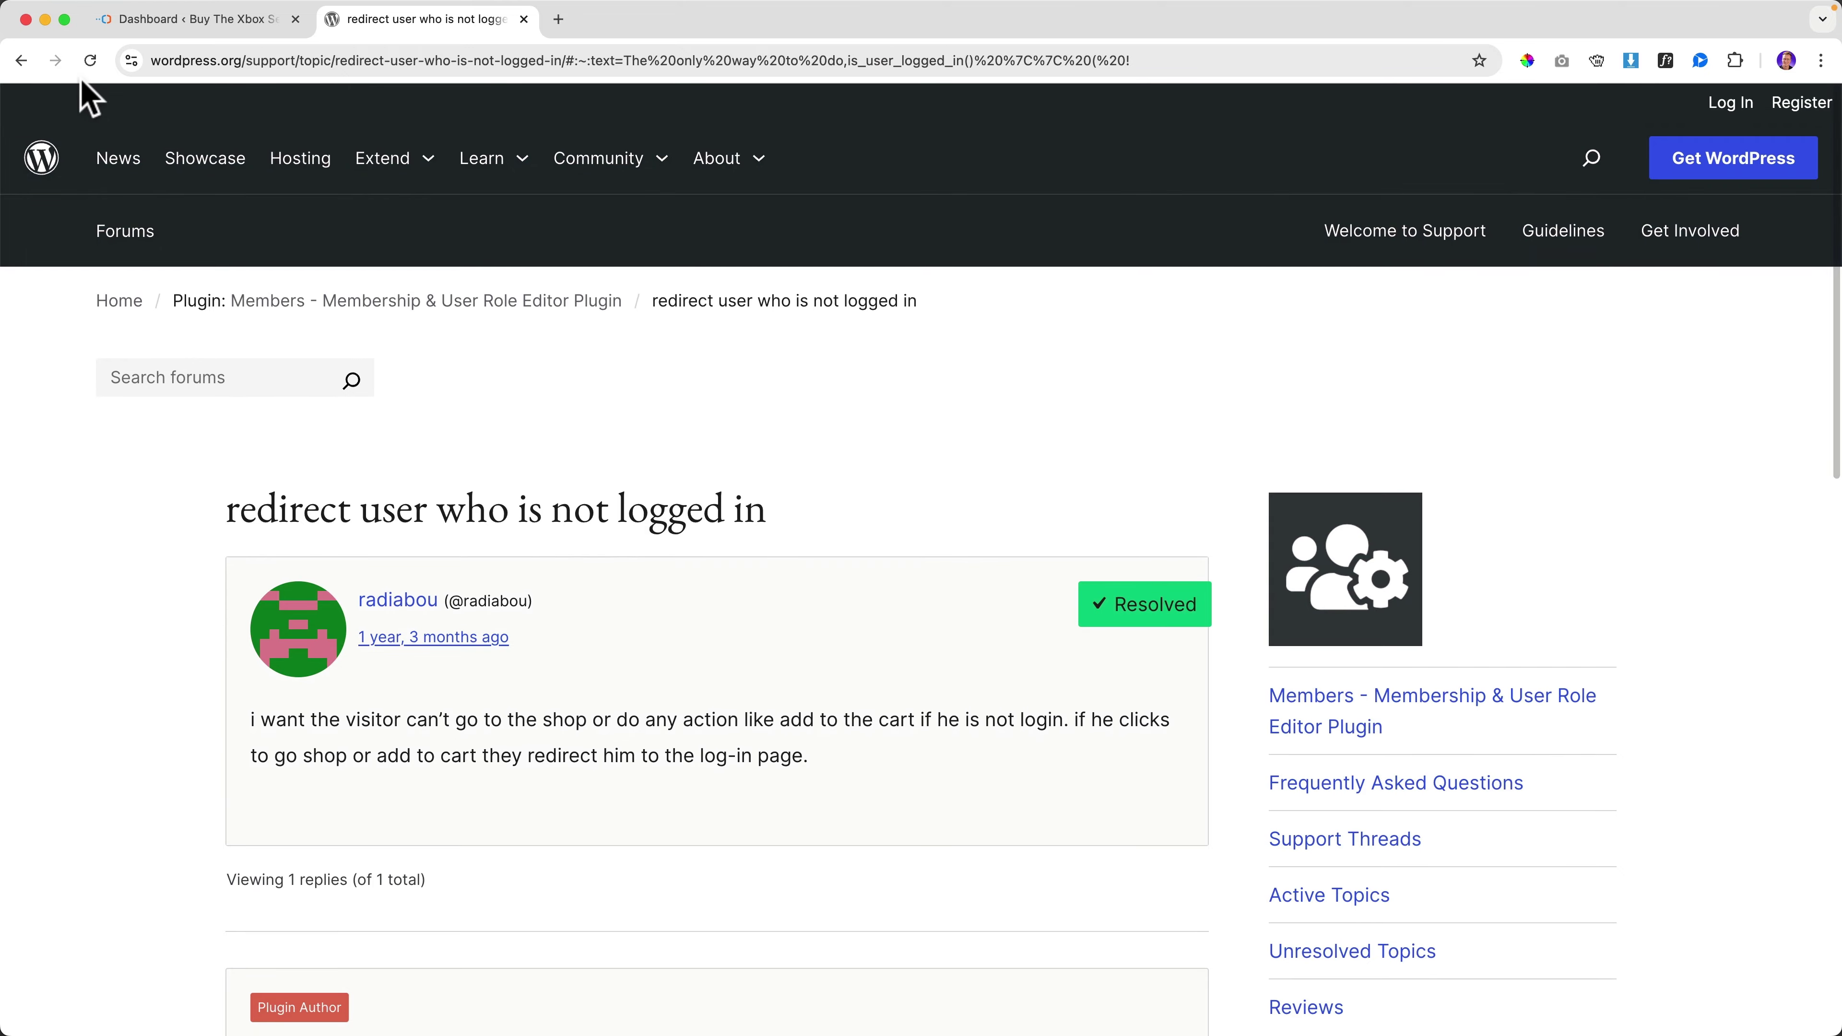
pyautogui.click(21, 61)
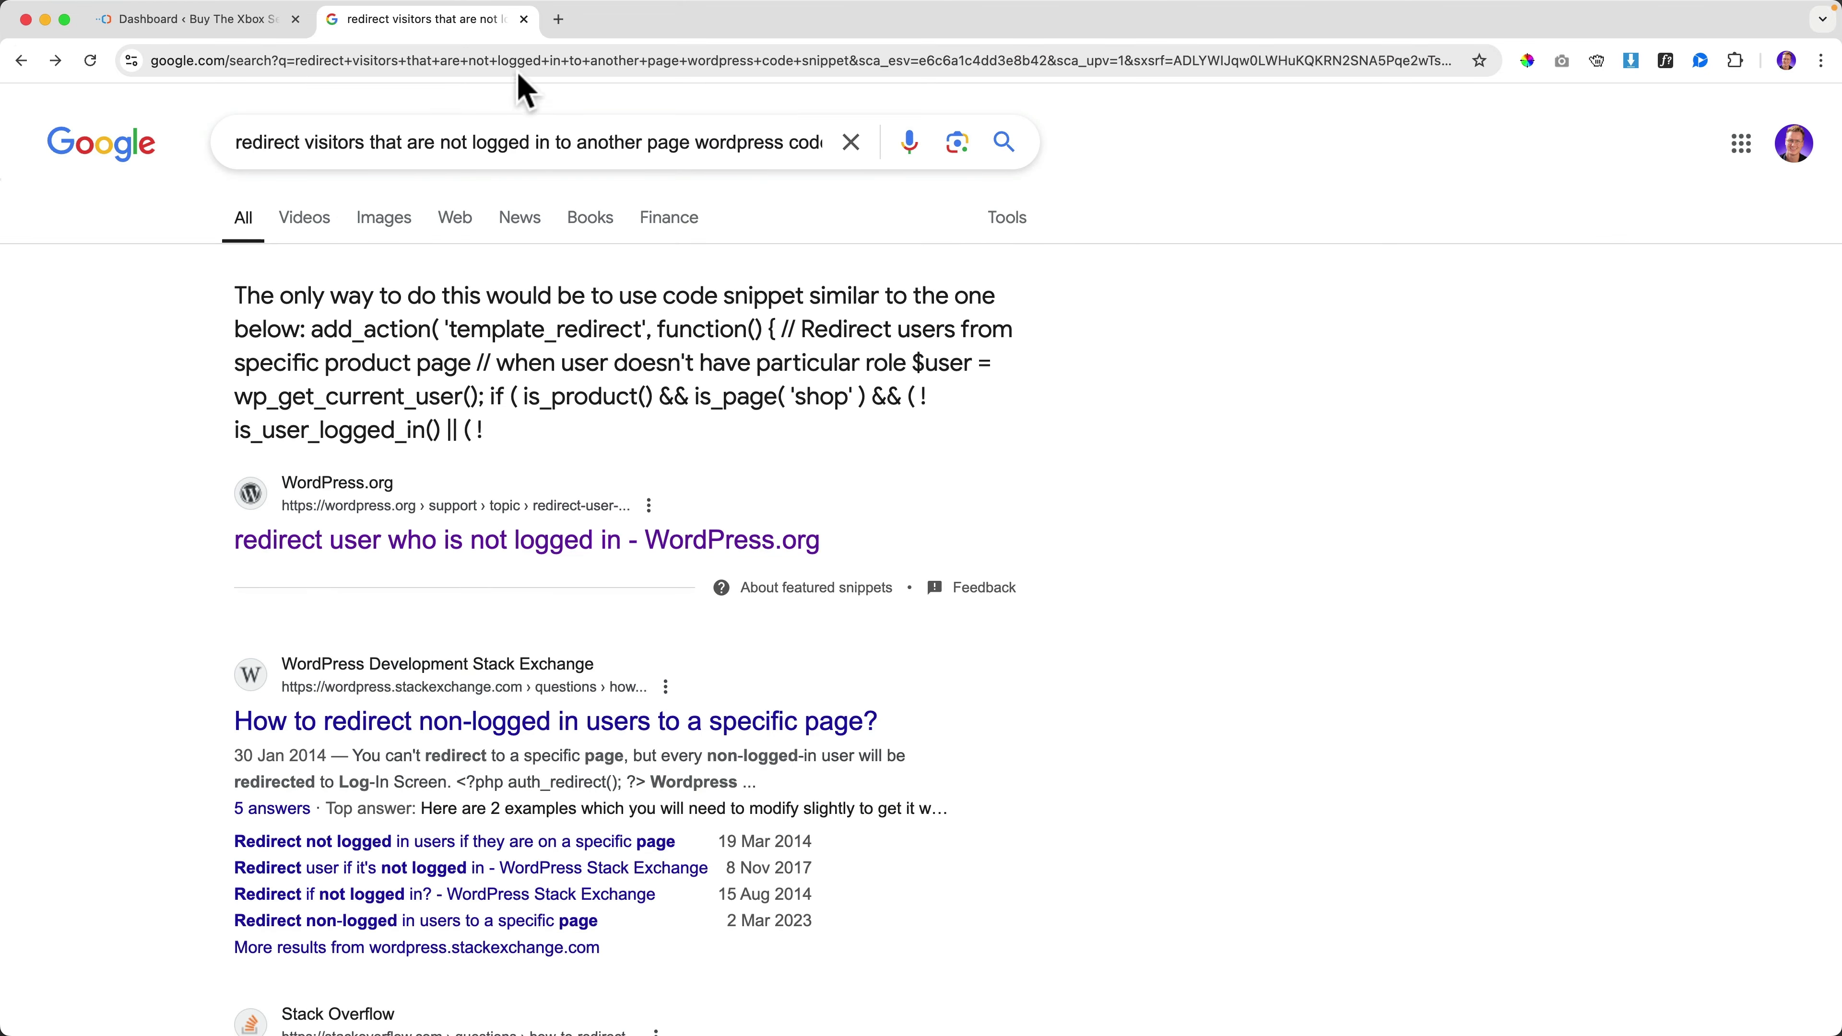
pyautogui.click(523, 19)
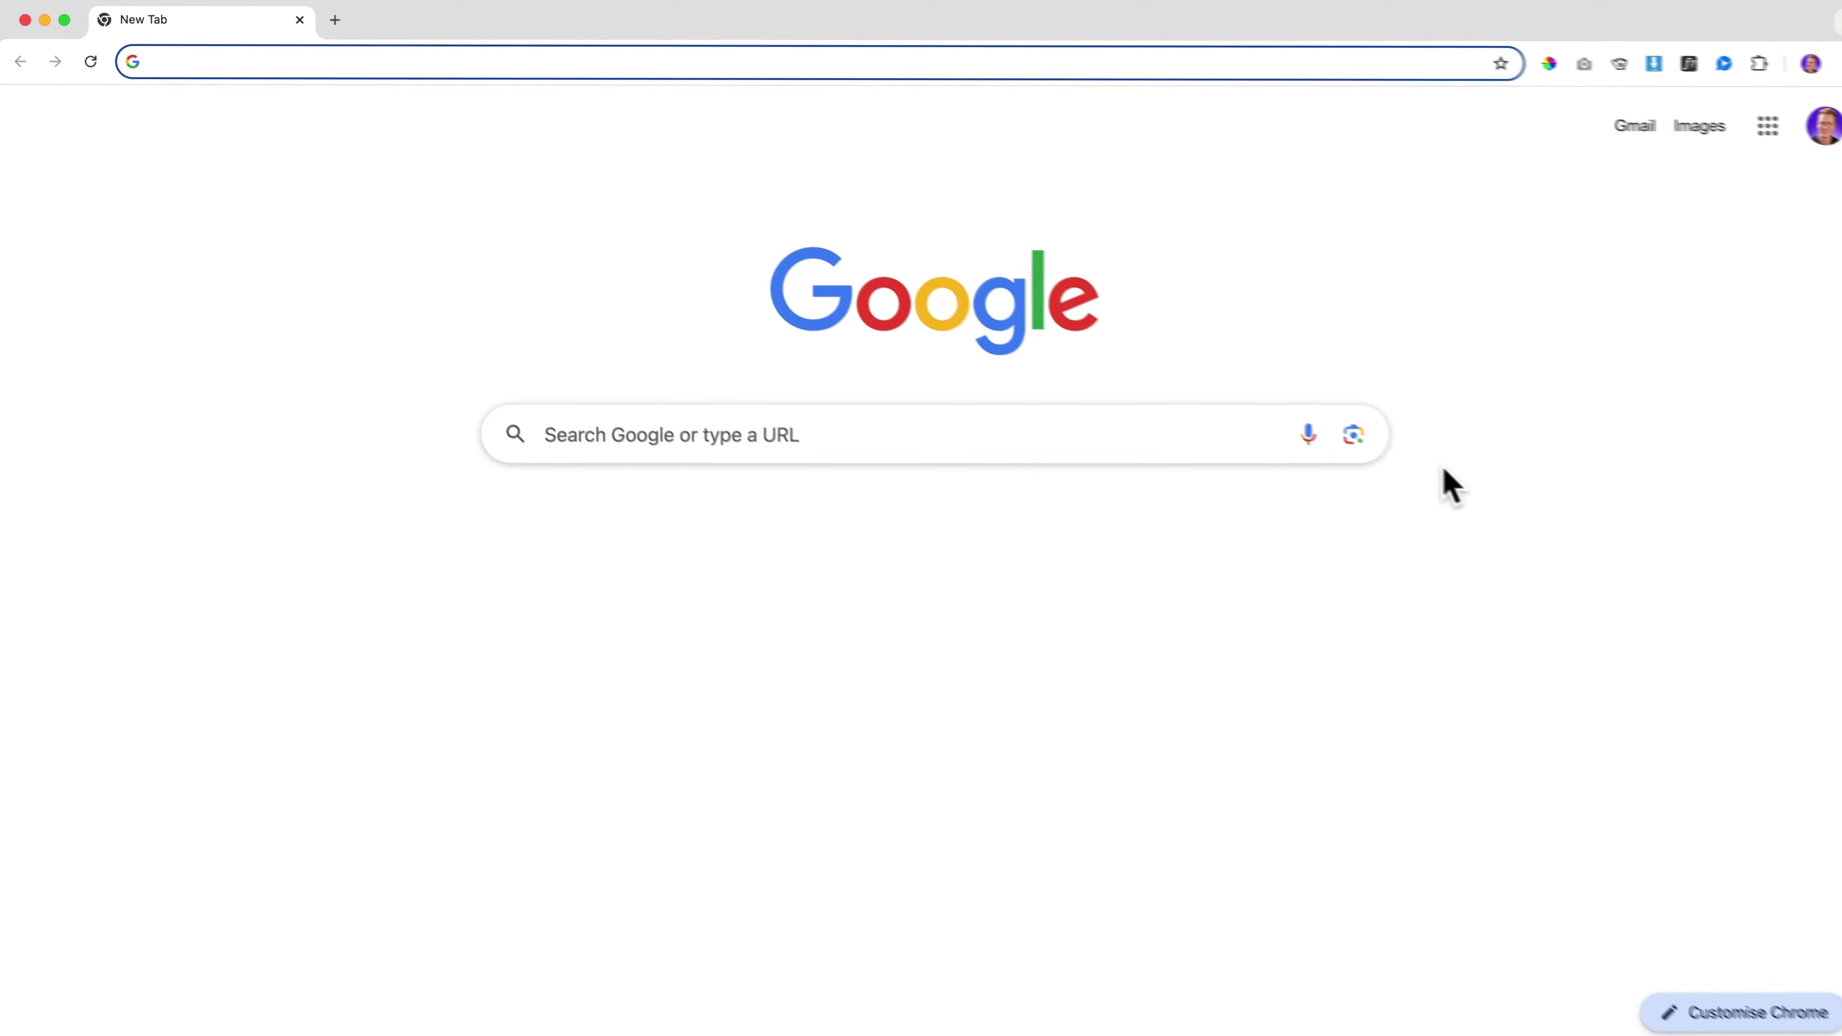
# Step: Go to ferdy.com/codesnippets to open the Code Snippets pricing page
pyautogui.write('ferdy.')
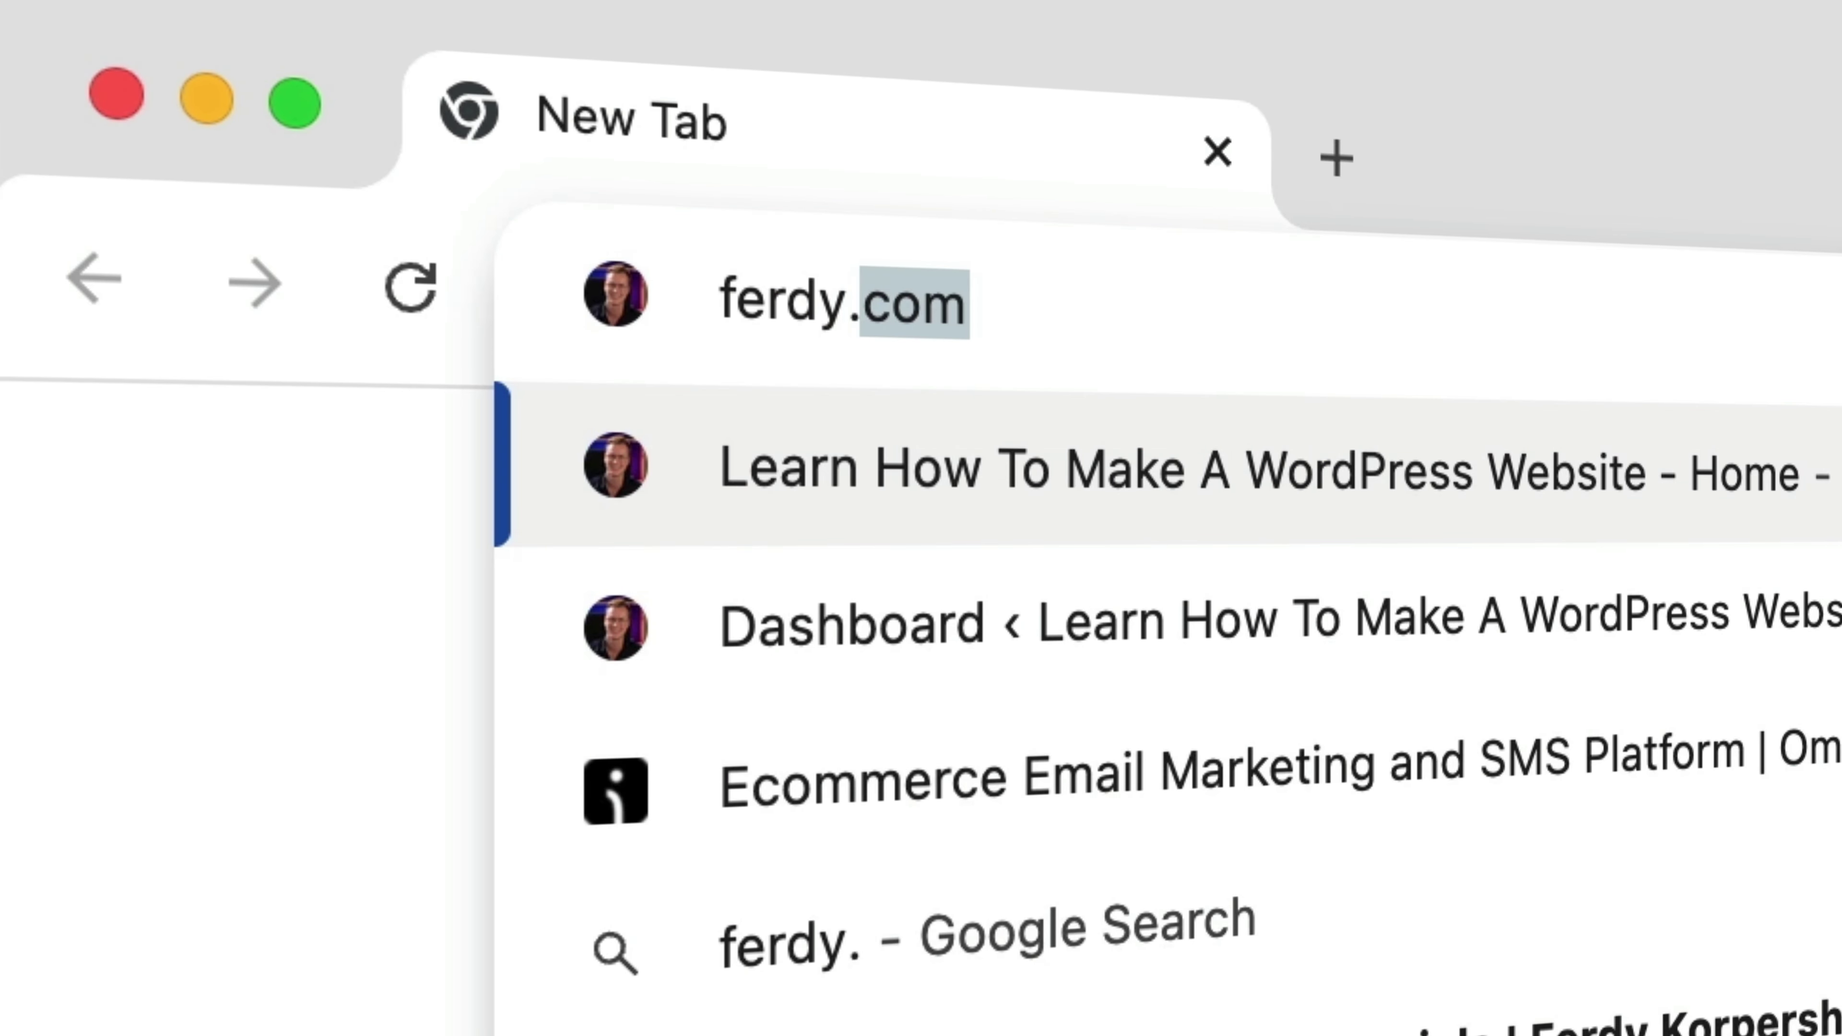
pyautogui.write('com/codesnippets')
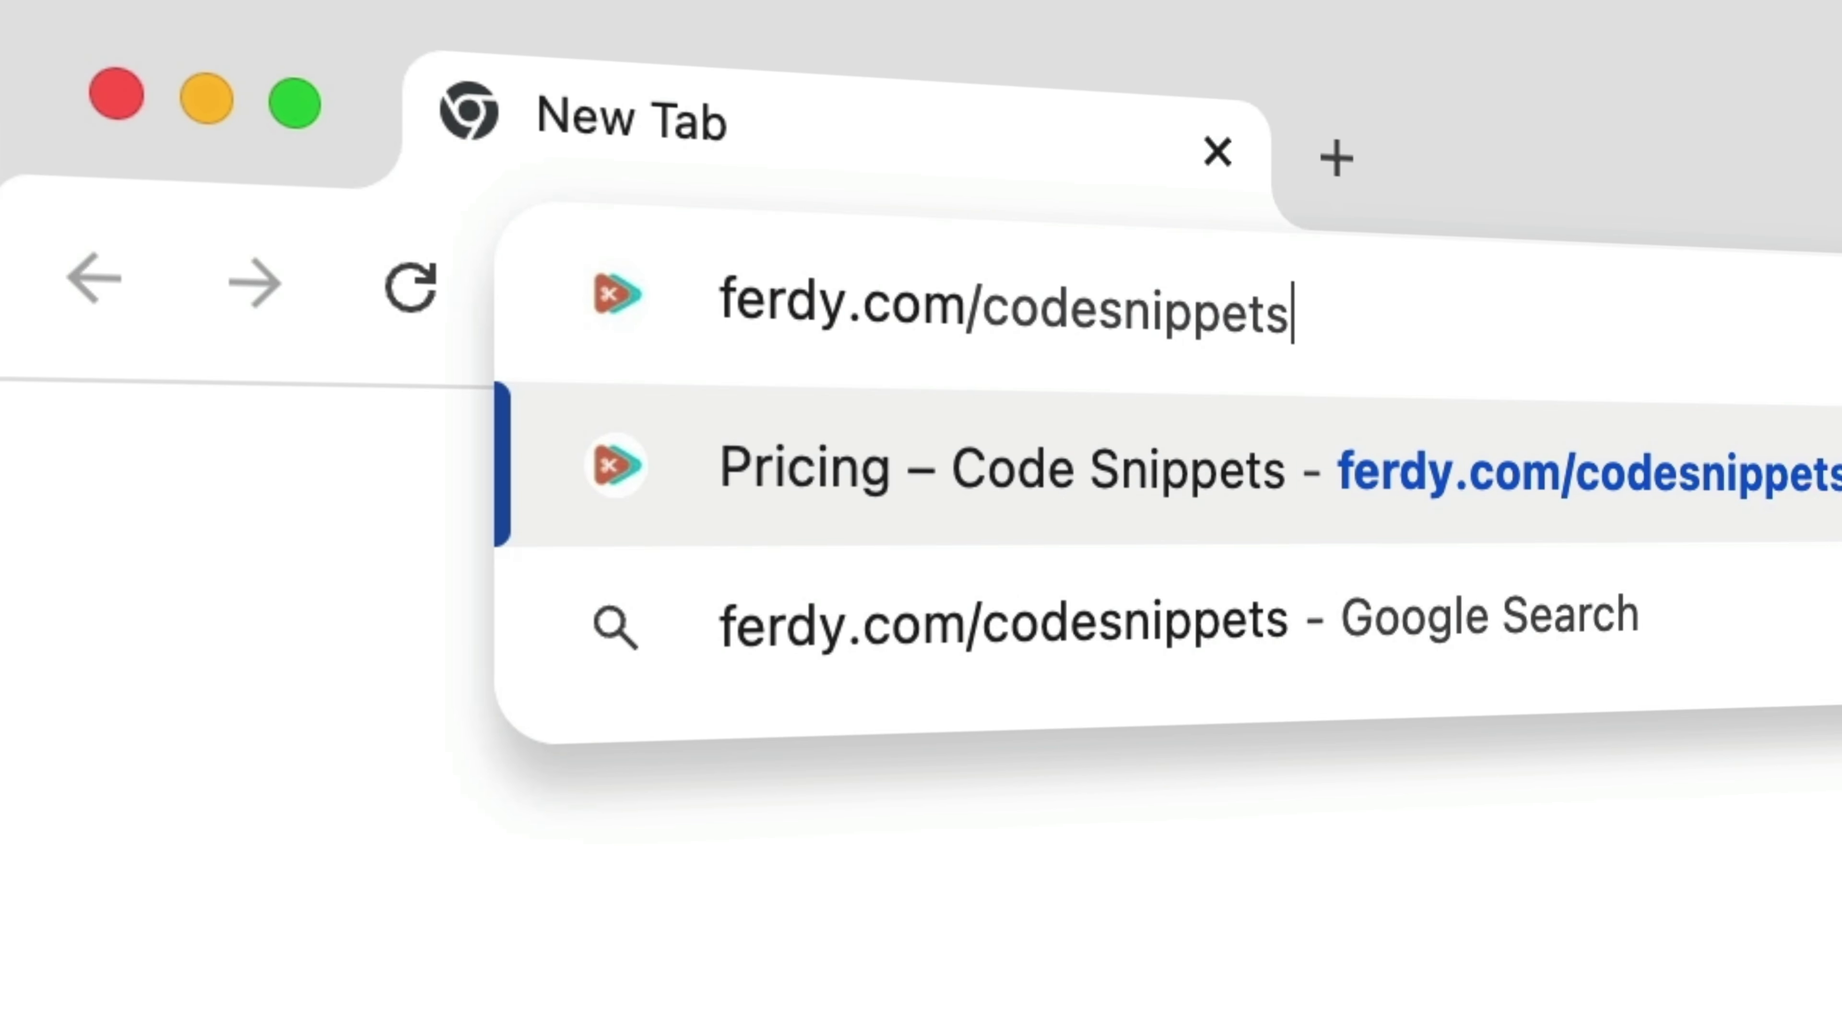
pyautogui.press('Return')
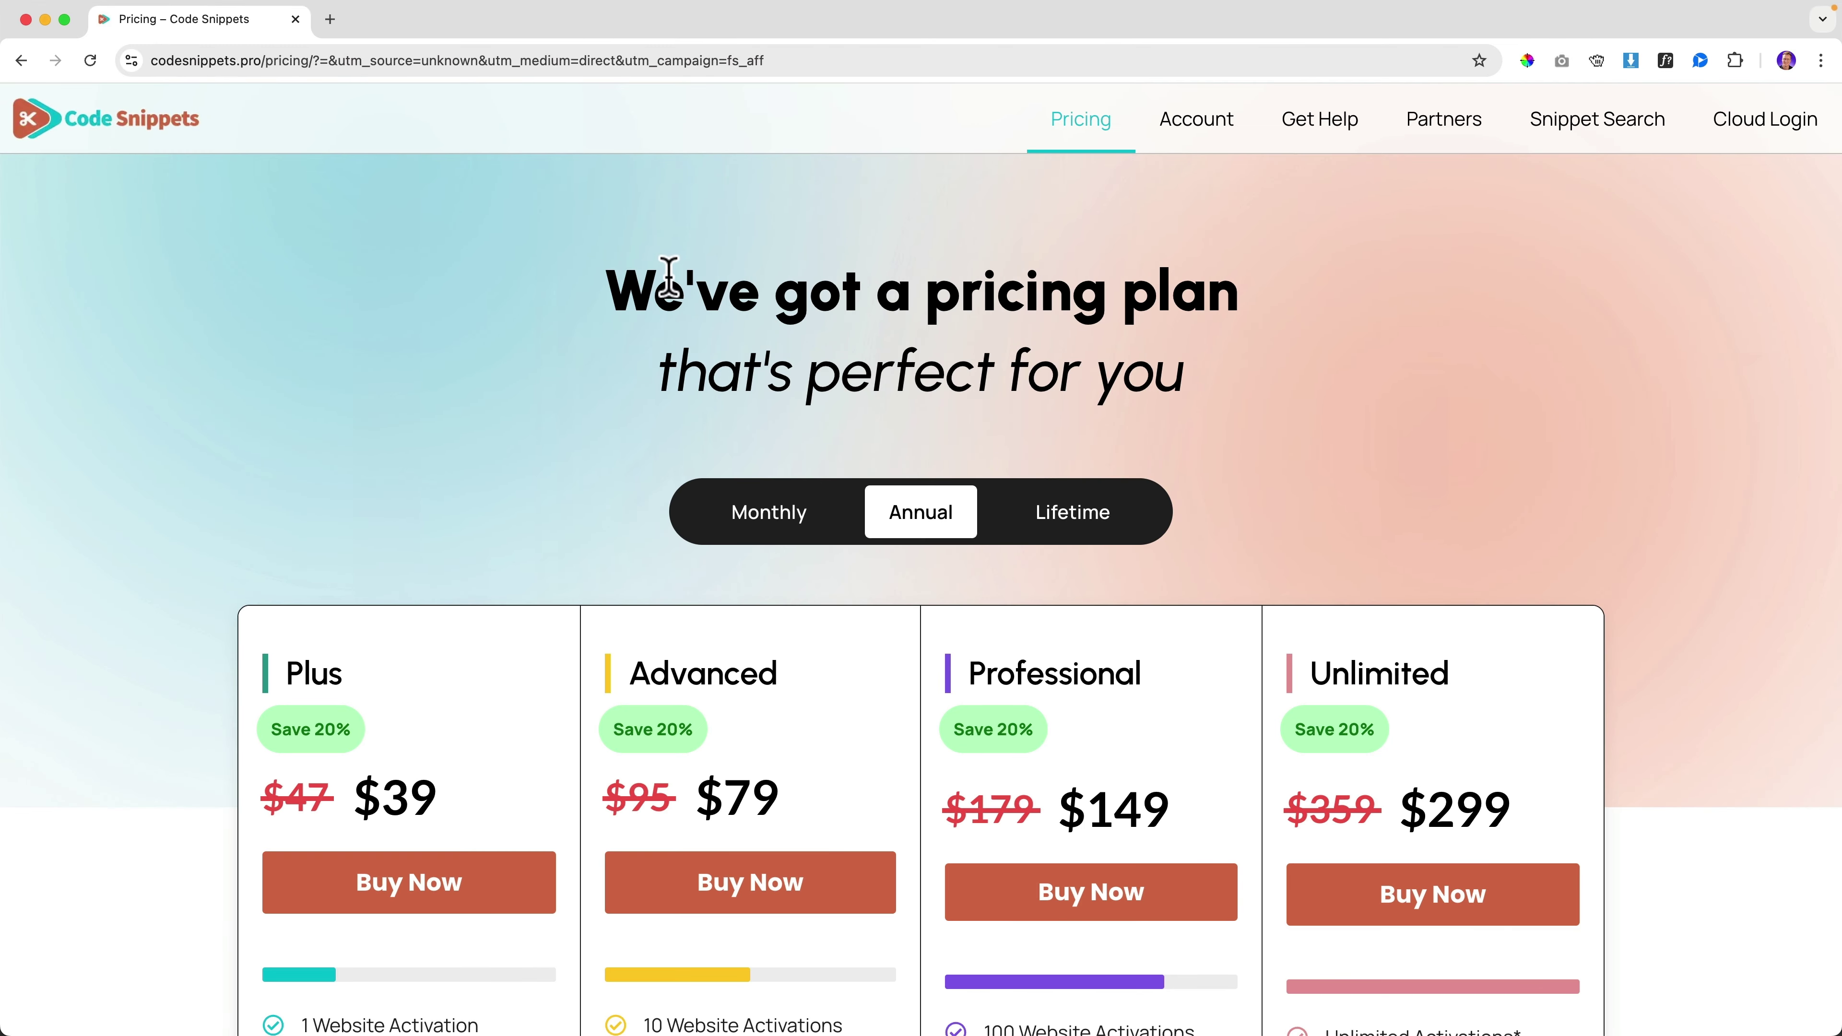
# Step: Examine the annual prices, website activations and AI prompt limits of the Plus, Advanced, Professional and Unlimited plans
pyautogui.moveTo(656, 291); pyautogui.dragTo(1167, 294)
pyautogui.click(1120, 301)
pyautogui.scroll(-5, 884, 373)
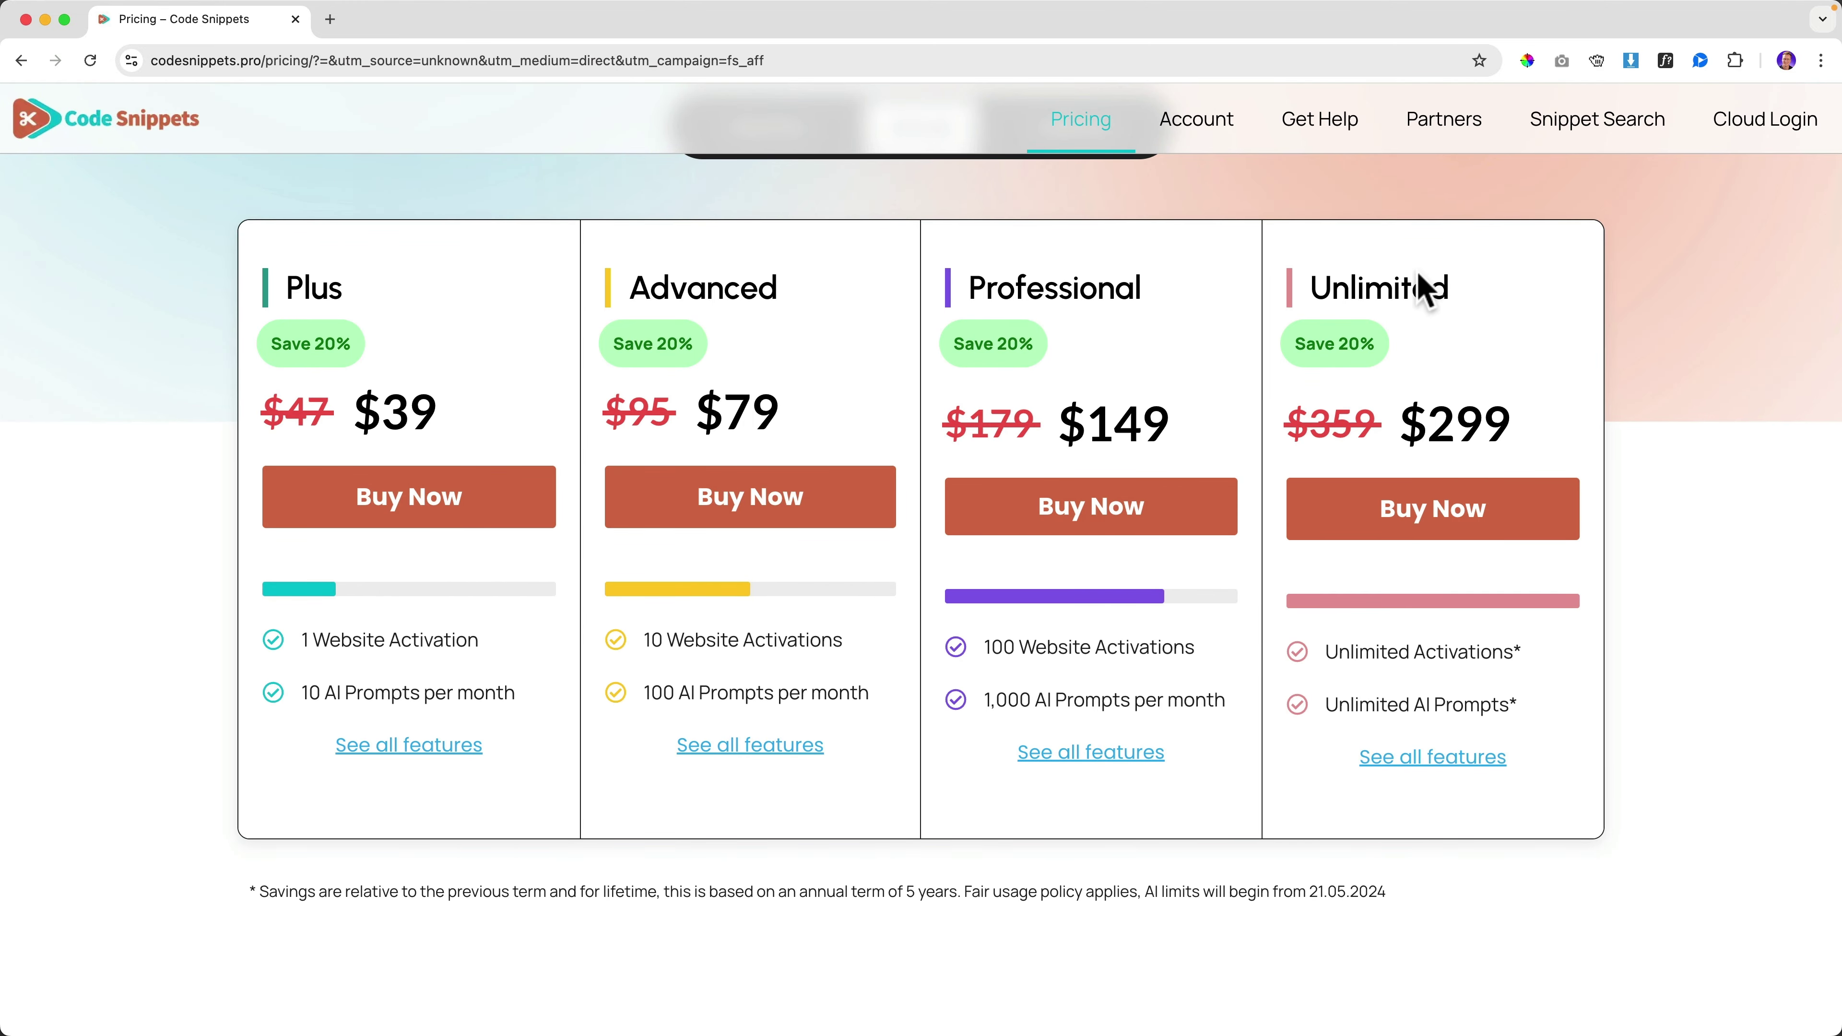
pyautogui.scroll(1, 391, 425)
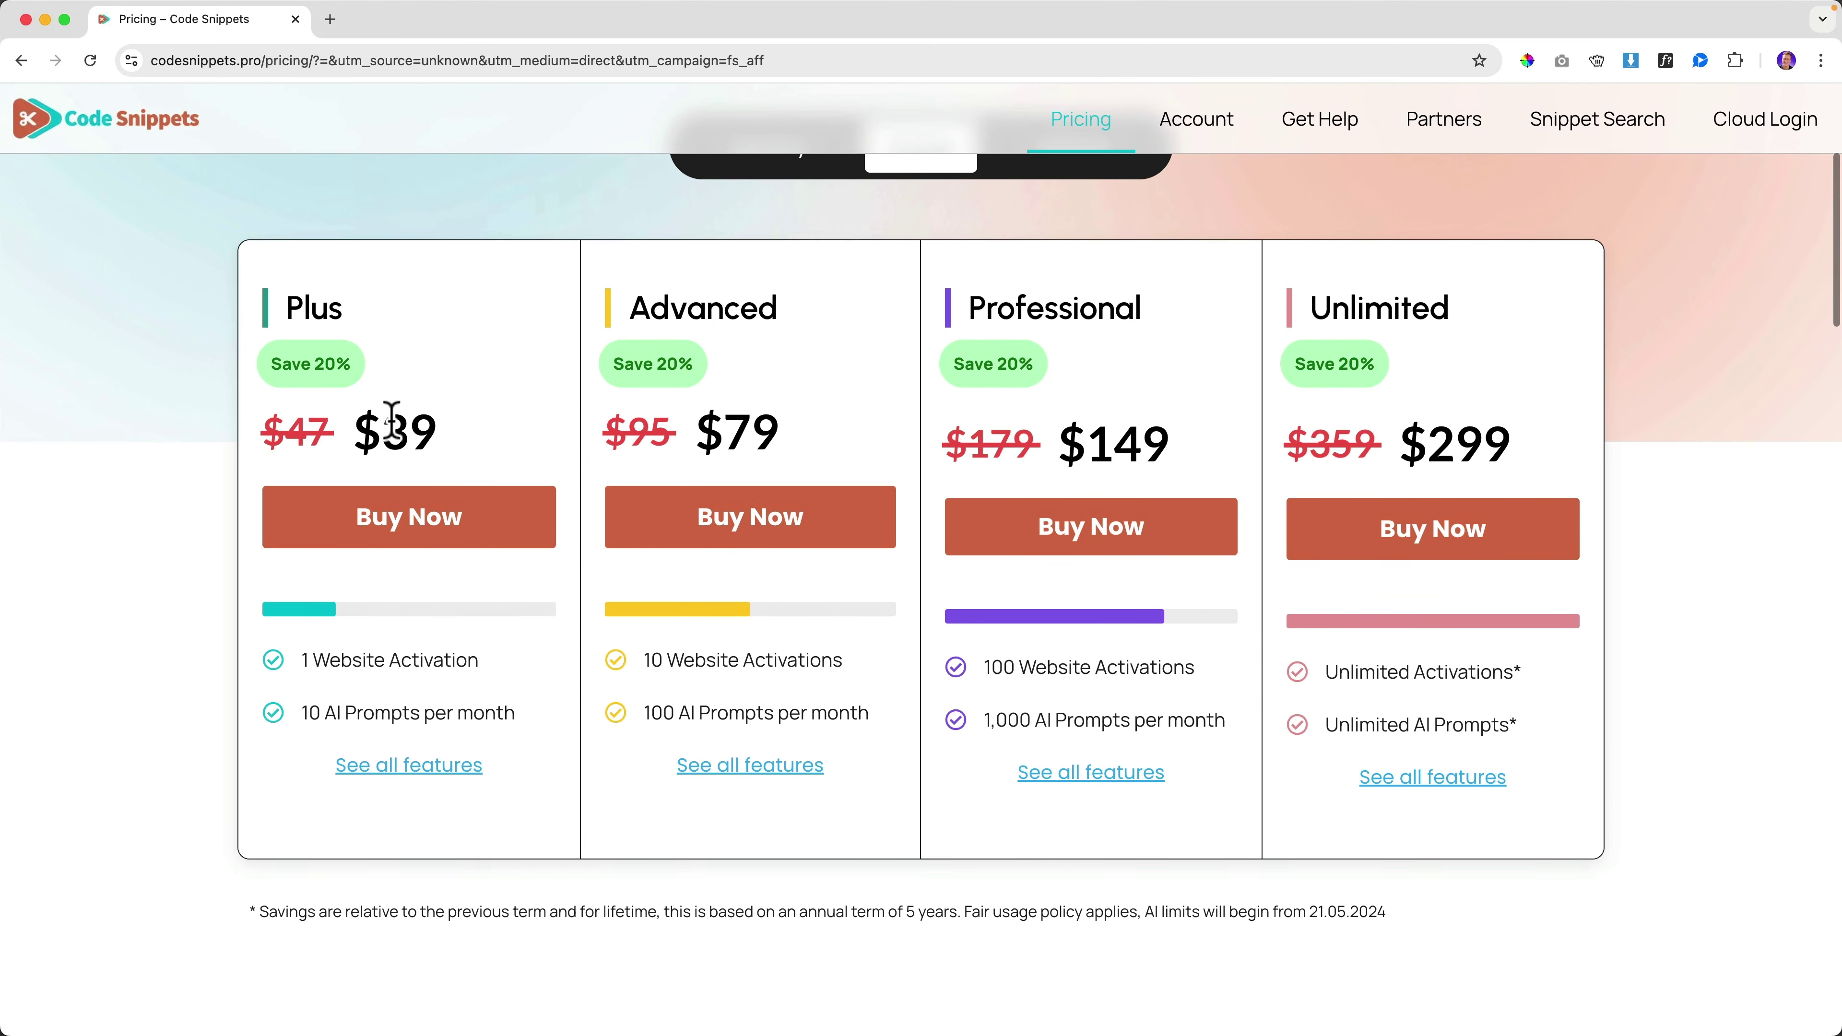
pyautogui.scroll(-1, 363, 652)
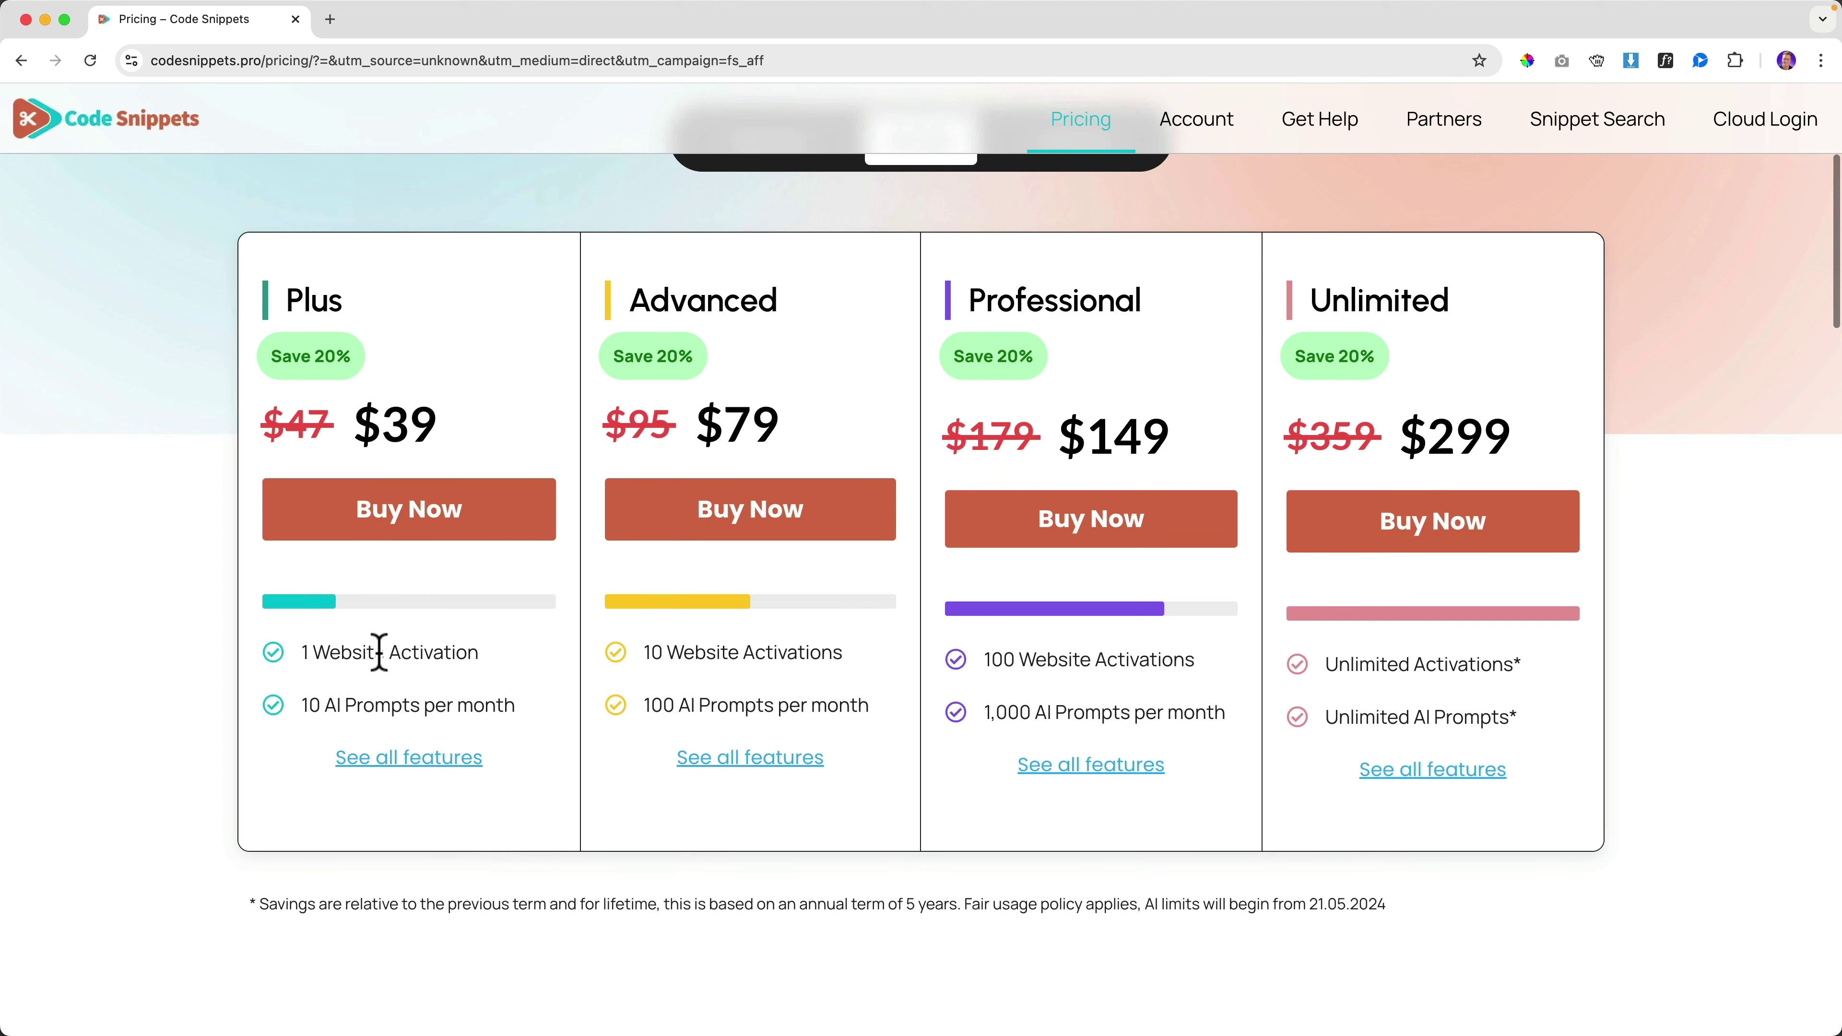
pyautogui.scroll(1, 410, 705)
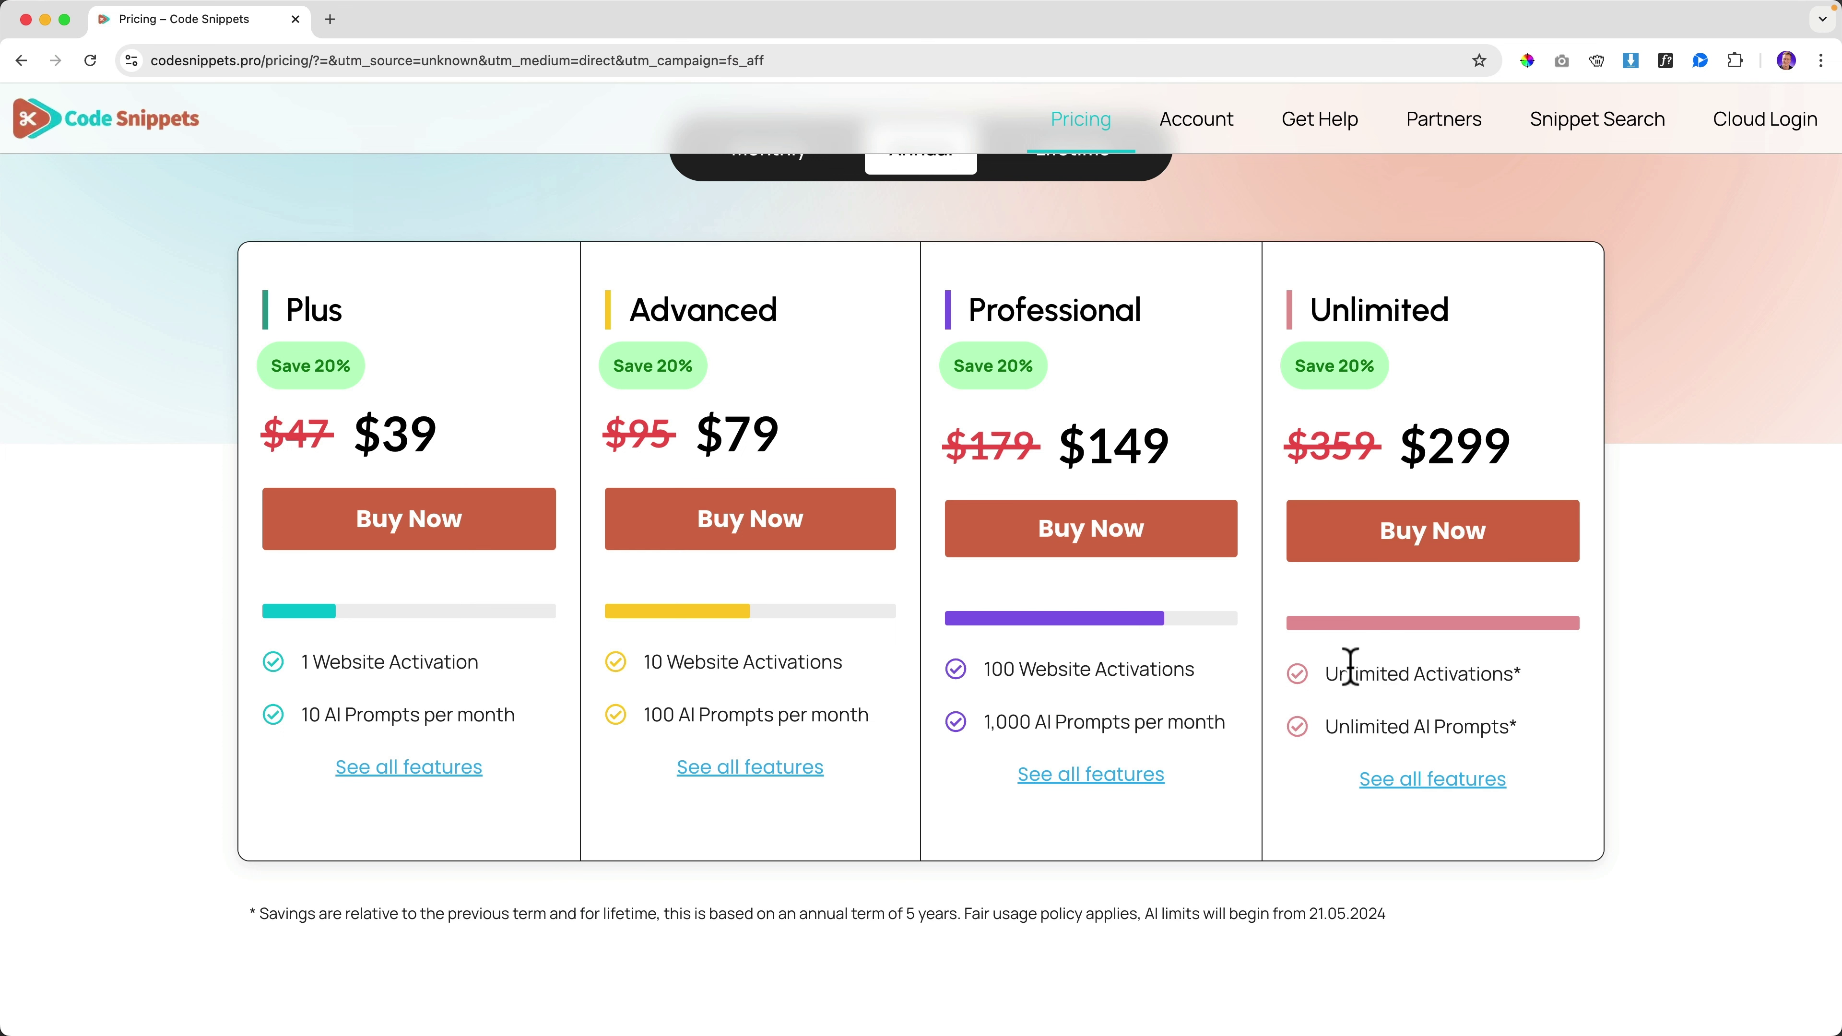
pyautogui.moveTo(1327, 673); pyautogui.dragTo(1483, 673)
pyautogui.click(1475, 672)
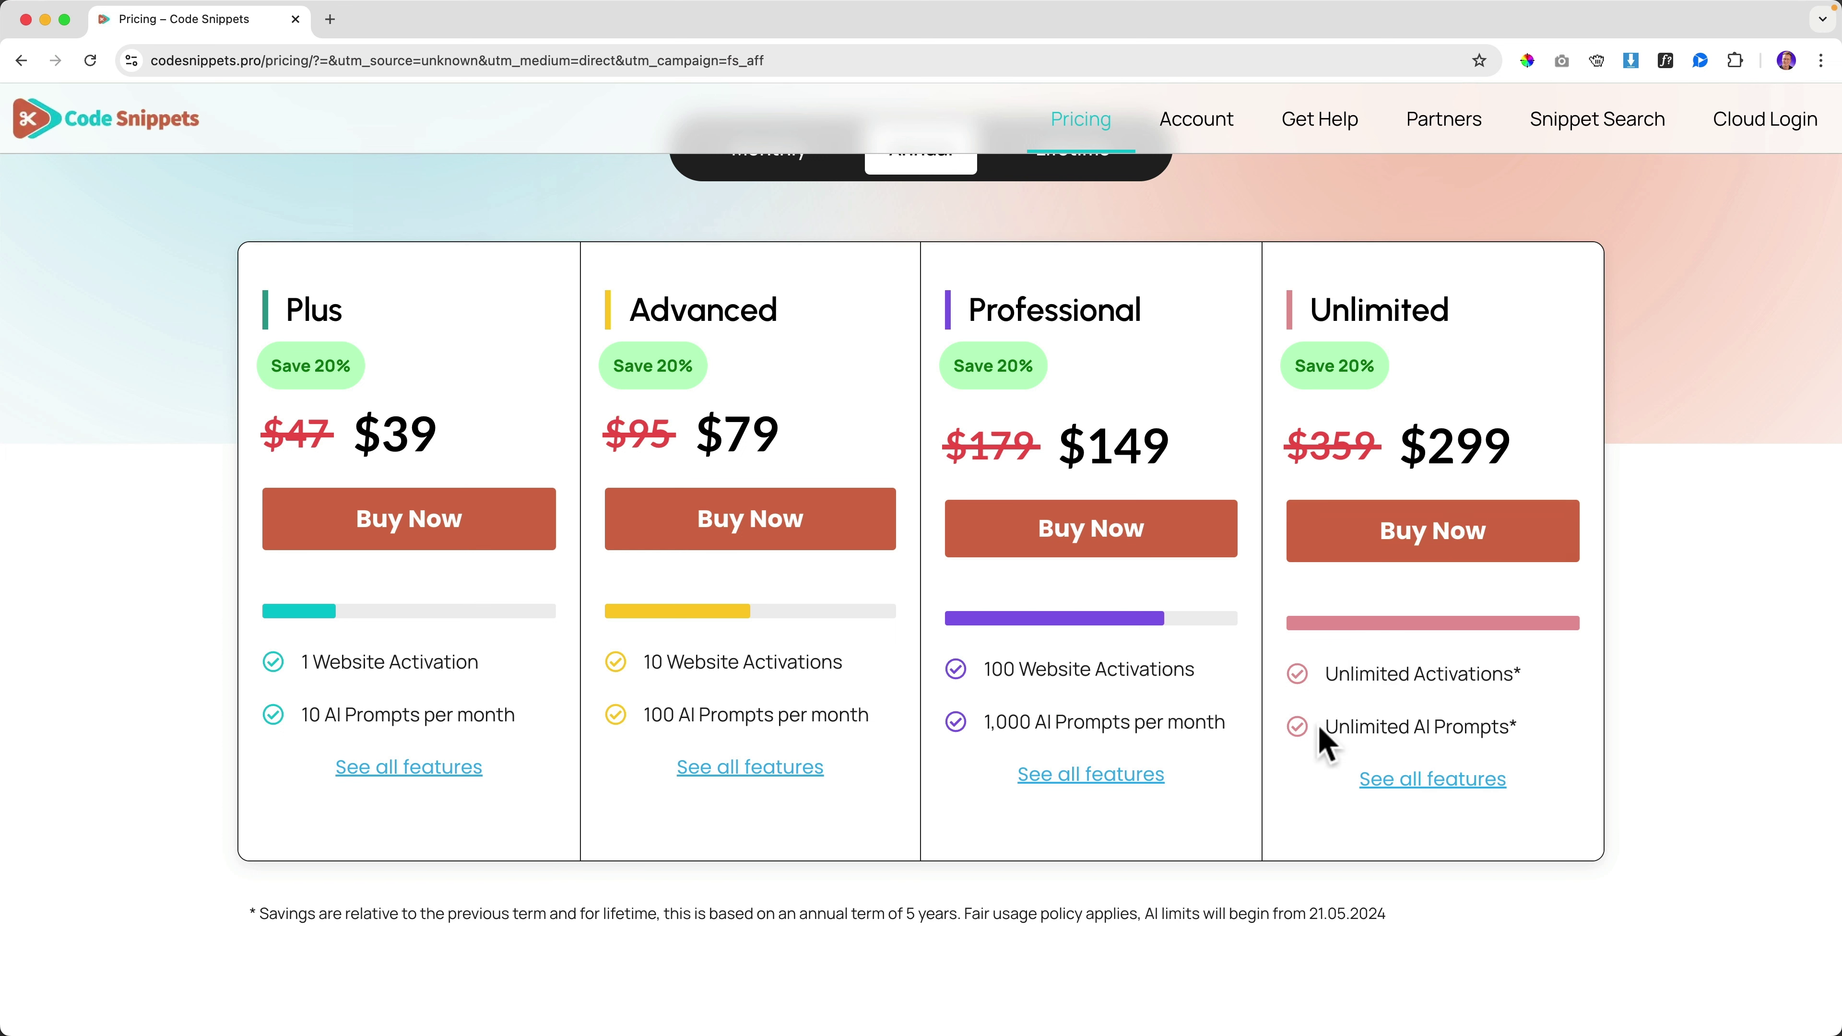
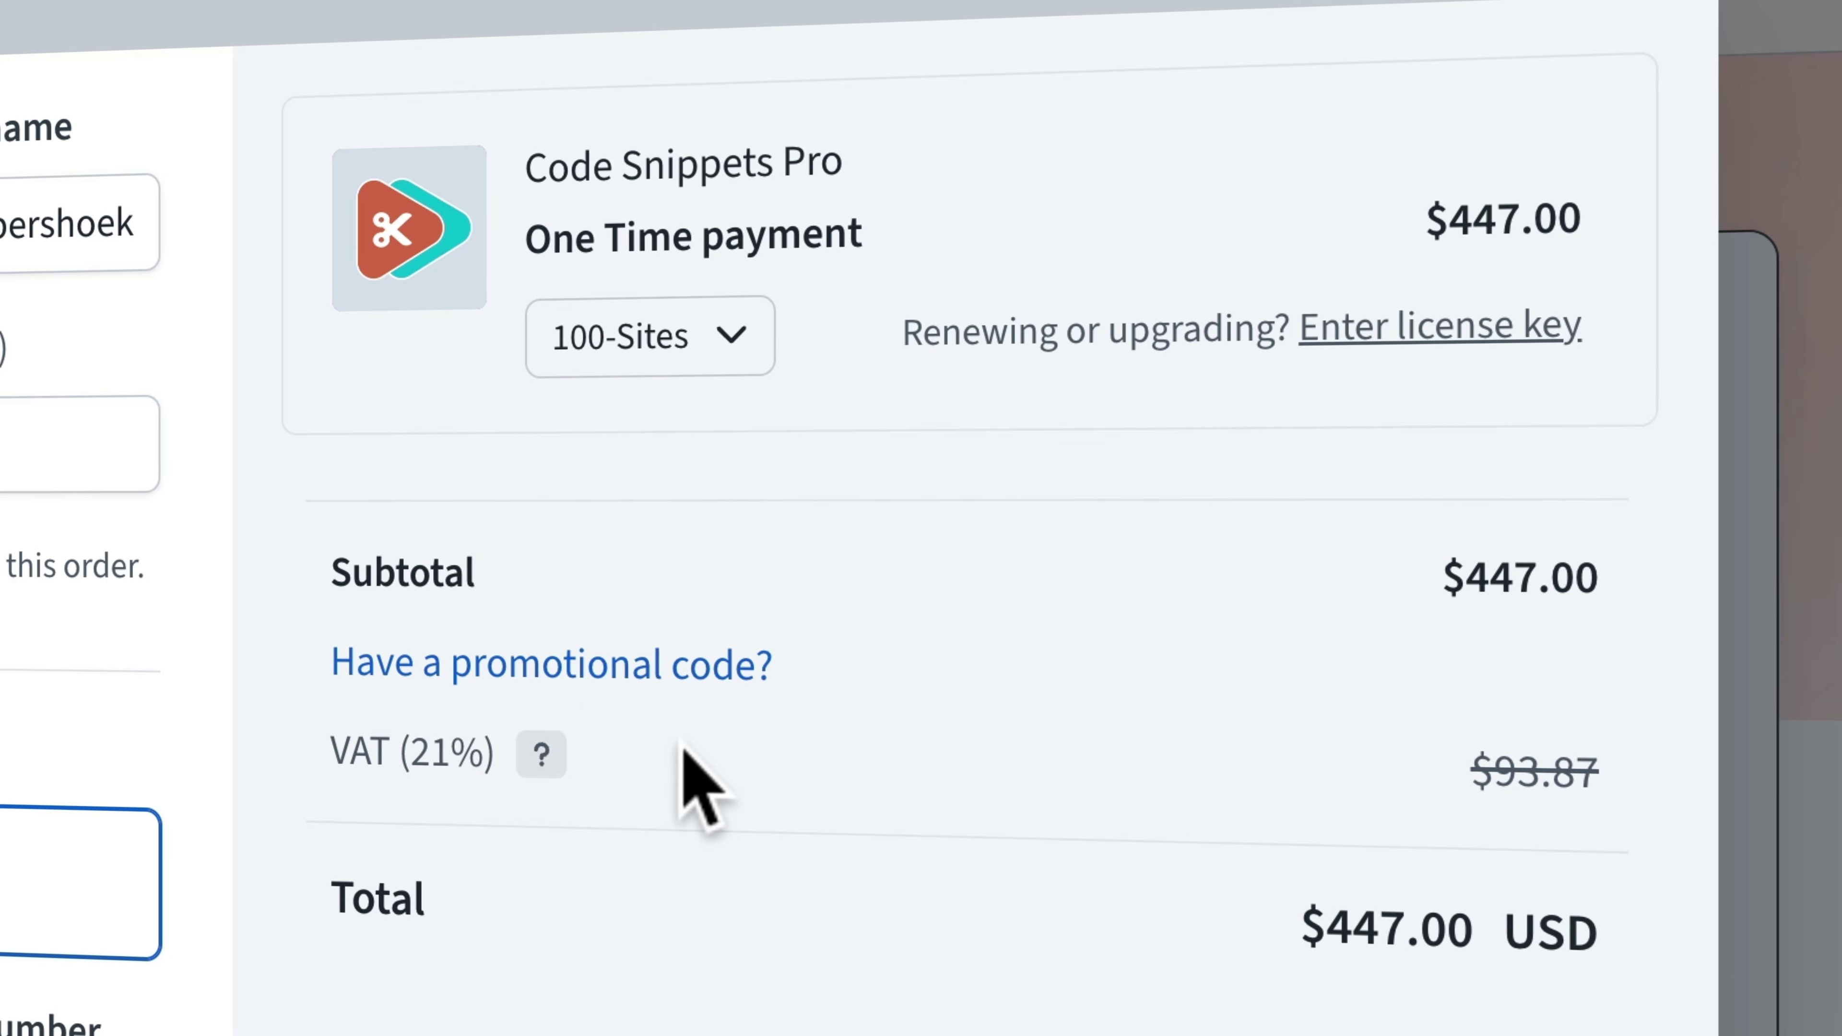
# Step: Apply the promotional code ferdy10 to the one-time 100-Sites Code Snippets Pro order and continue to PayPal
pyautogui.click(496, 675)
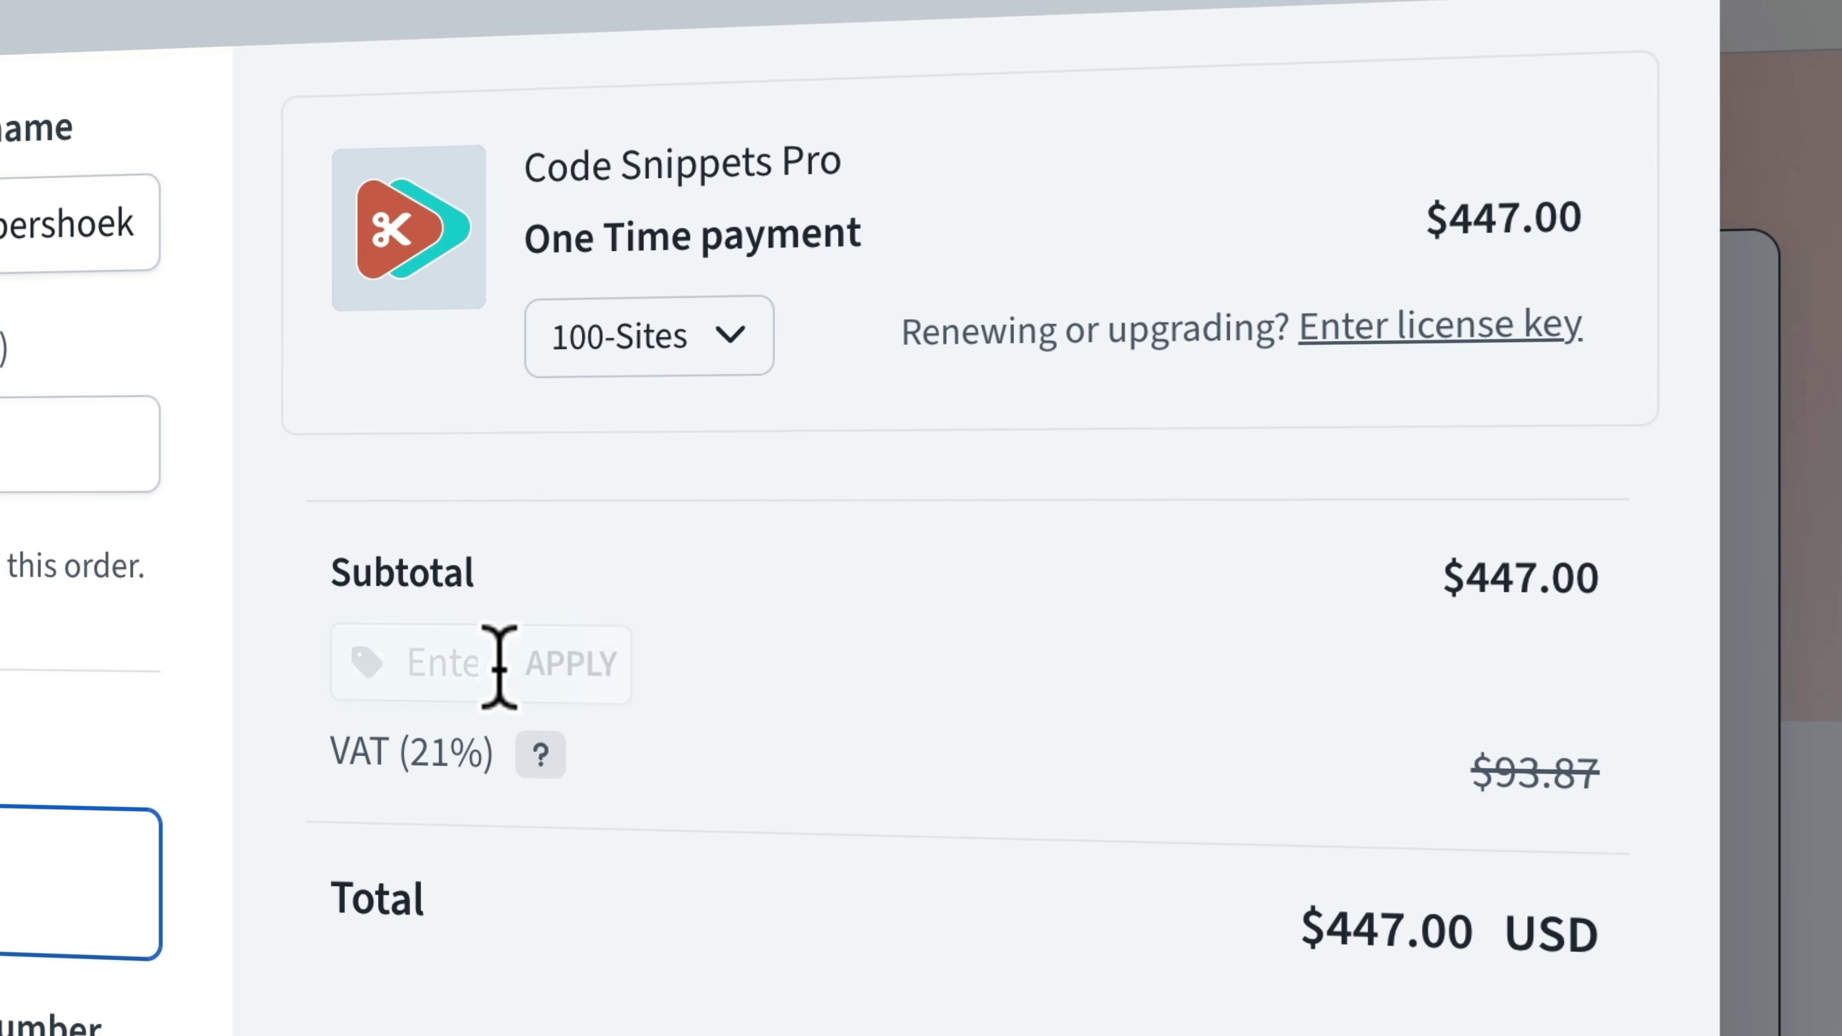
pyautogui.write('fer')
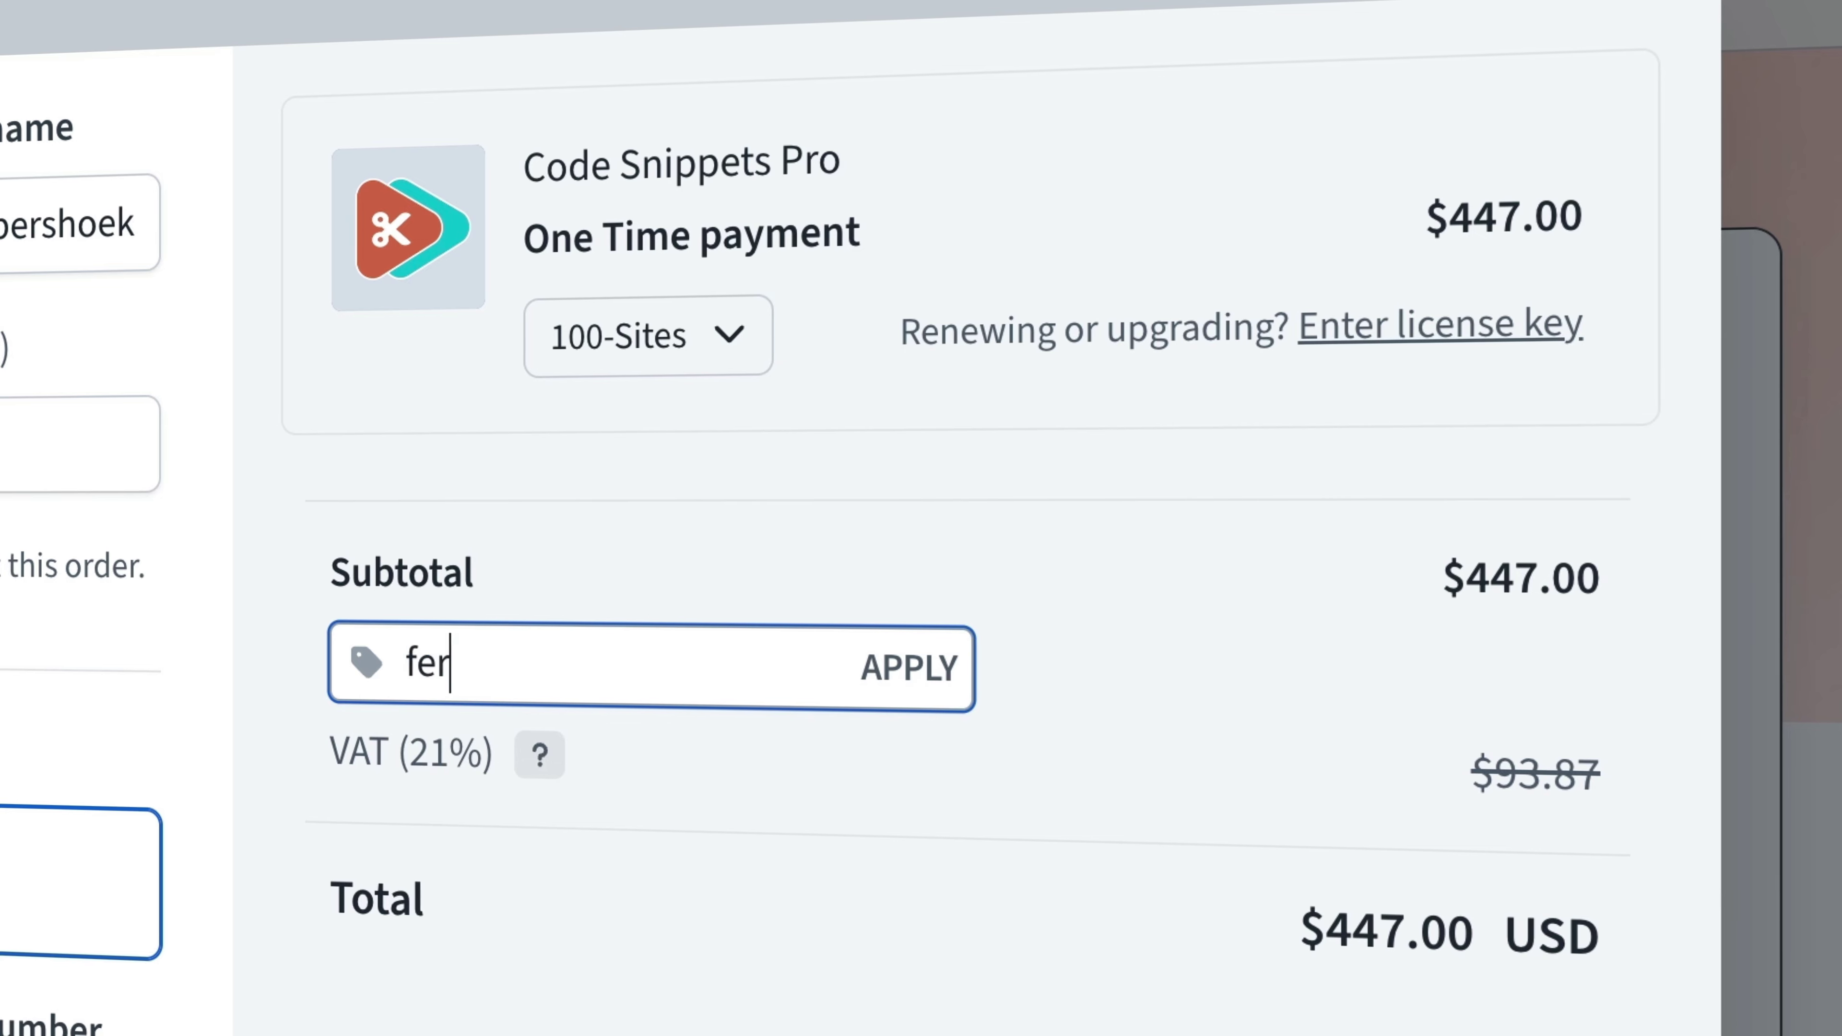
pyautogui.write('dy10')
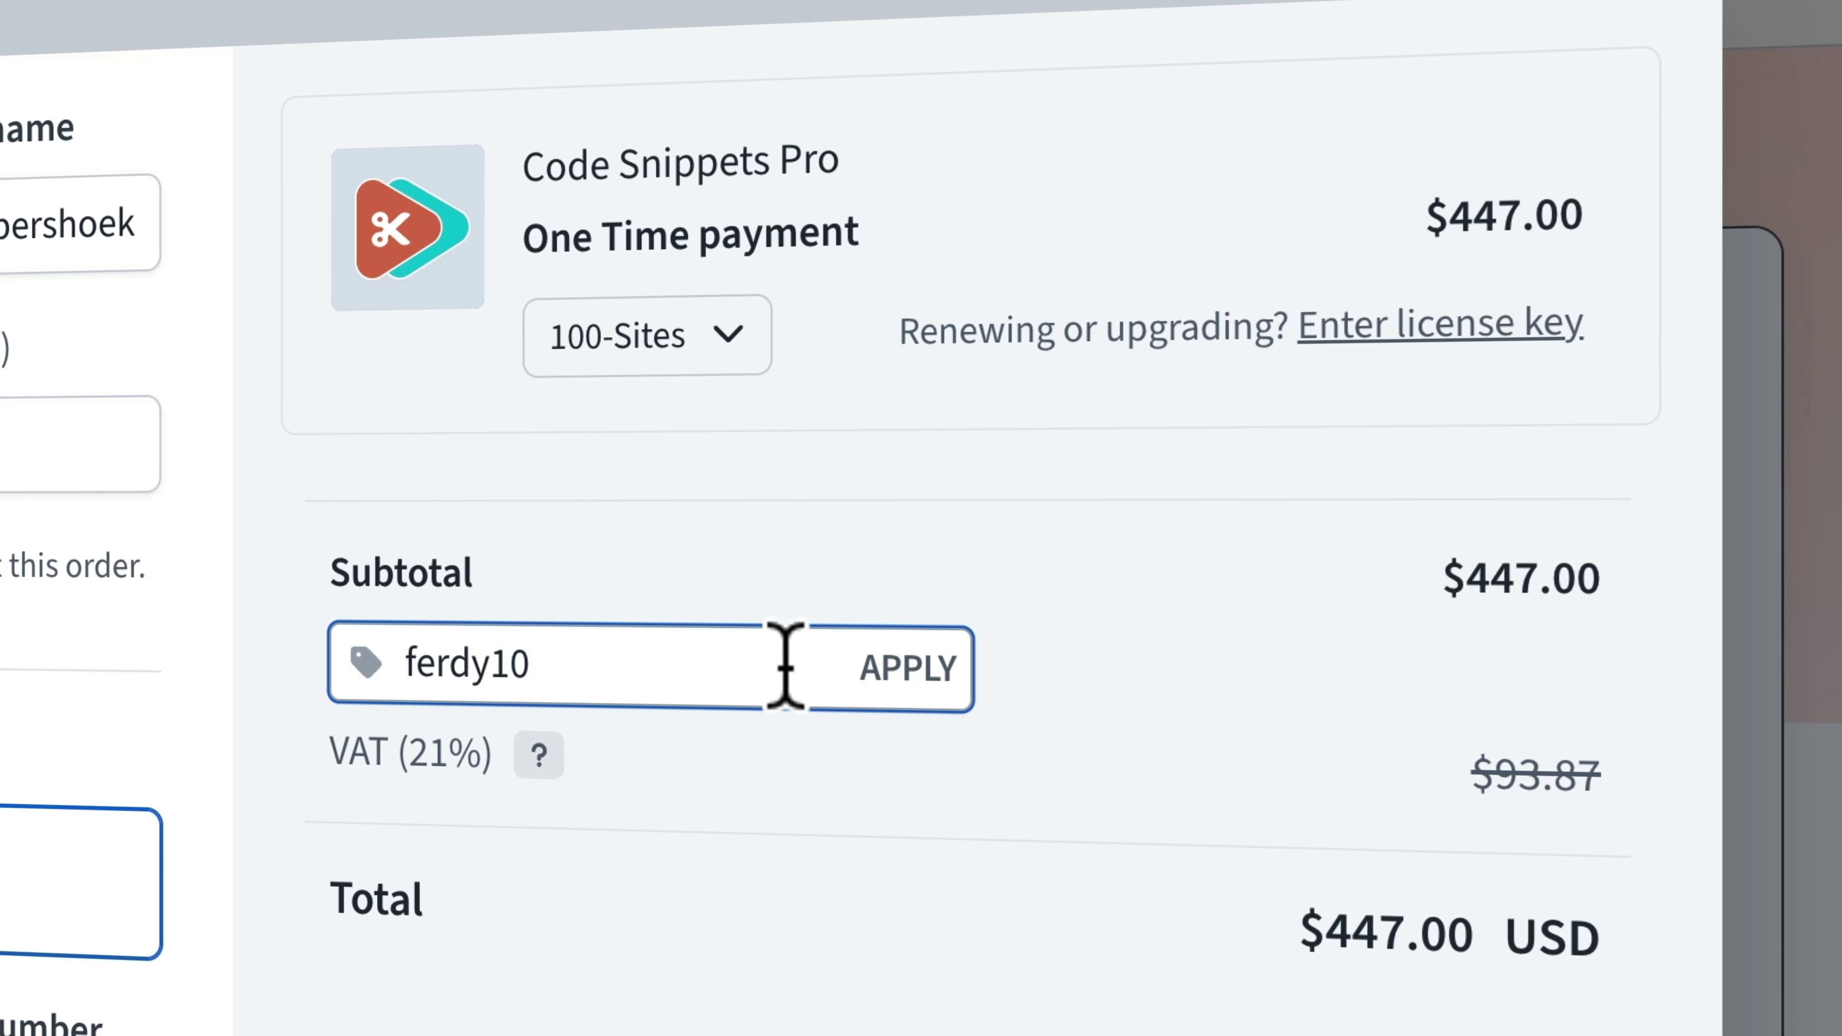
pyautogui.click(898, 670)
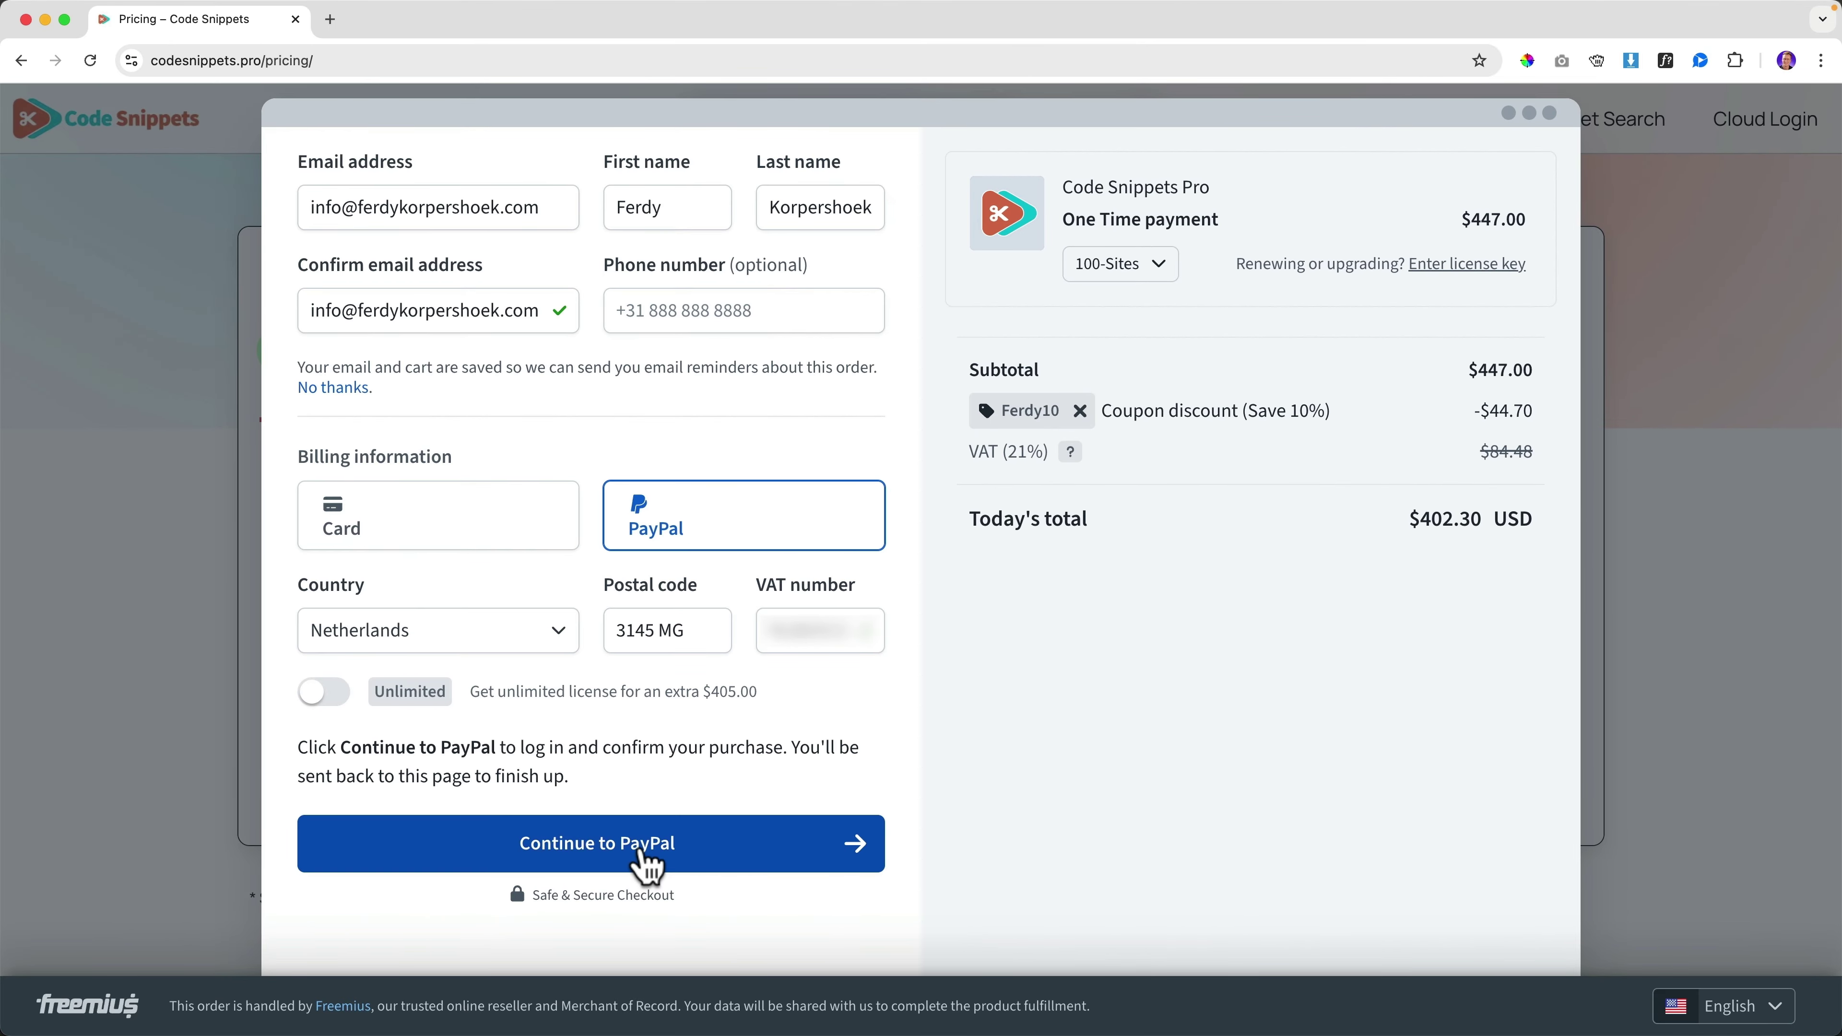
pyautogui.click(642, 852)
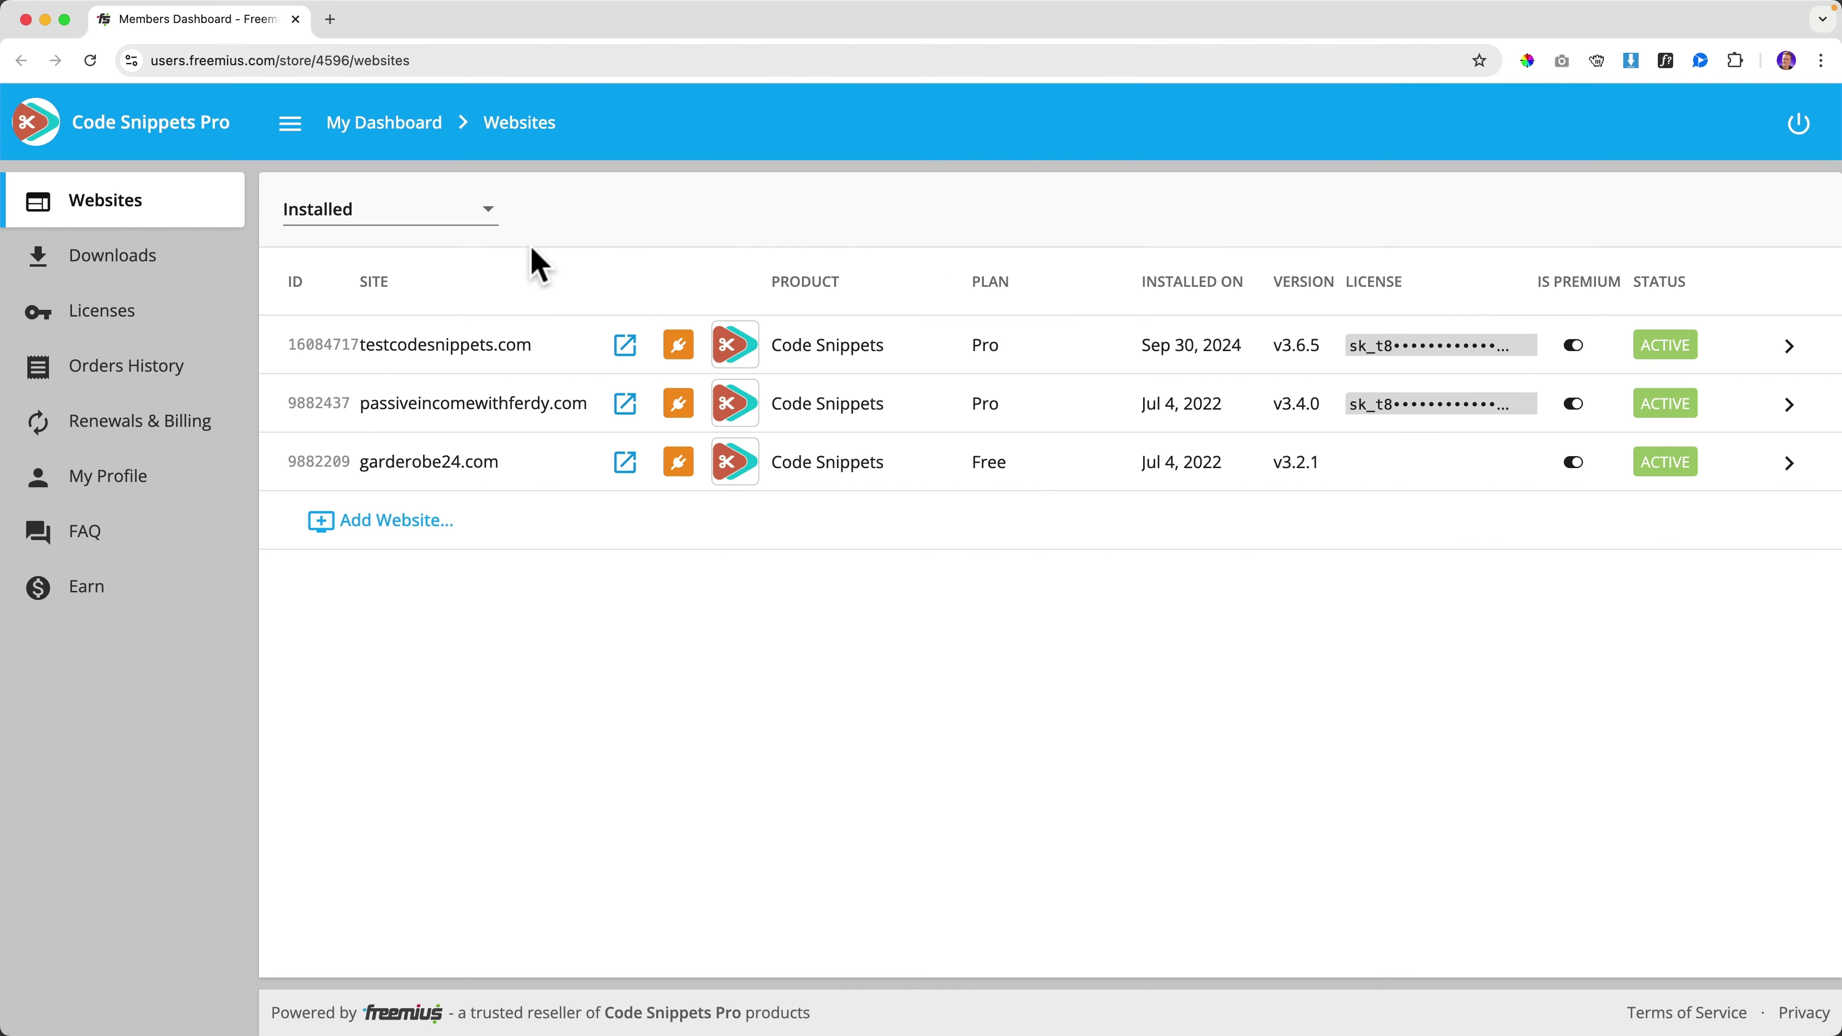
# Step: Download Code Snippets v3.6.5 from the members dashboard and copy its license key
pyautogui.click(149, 263)
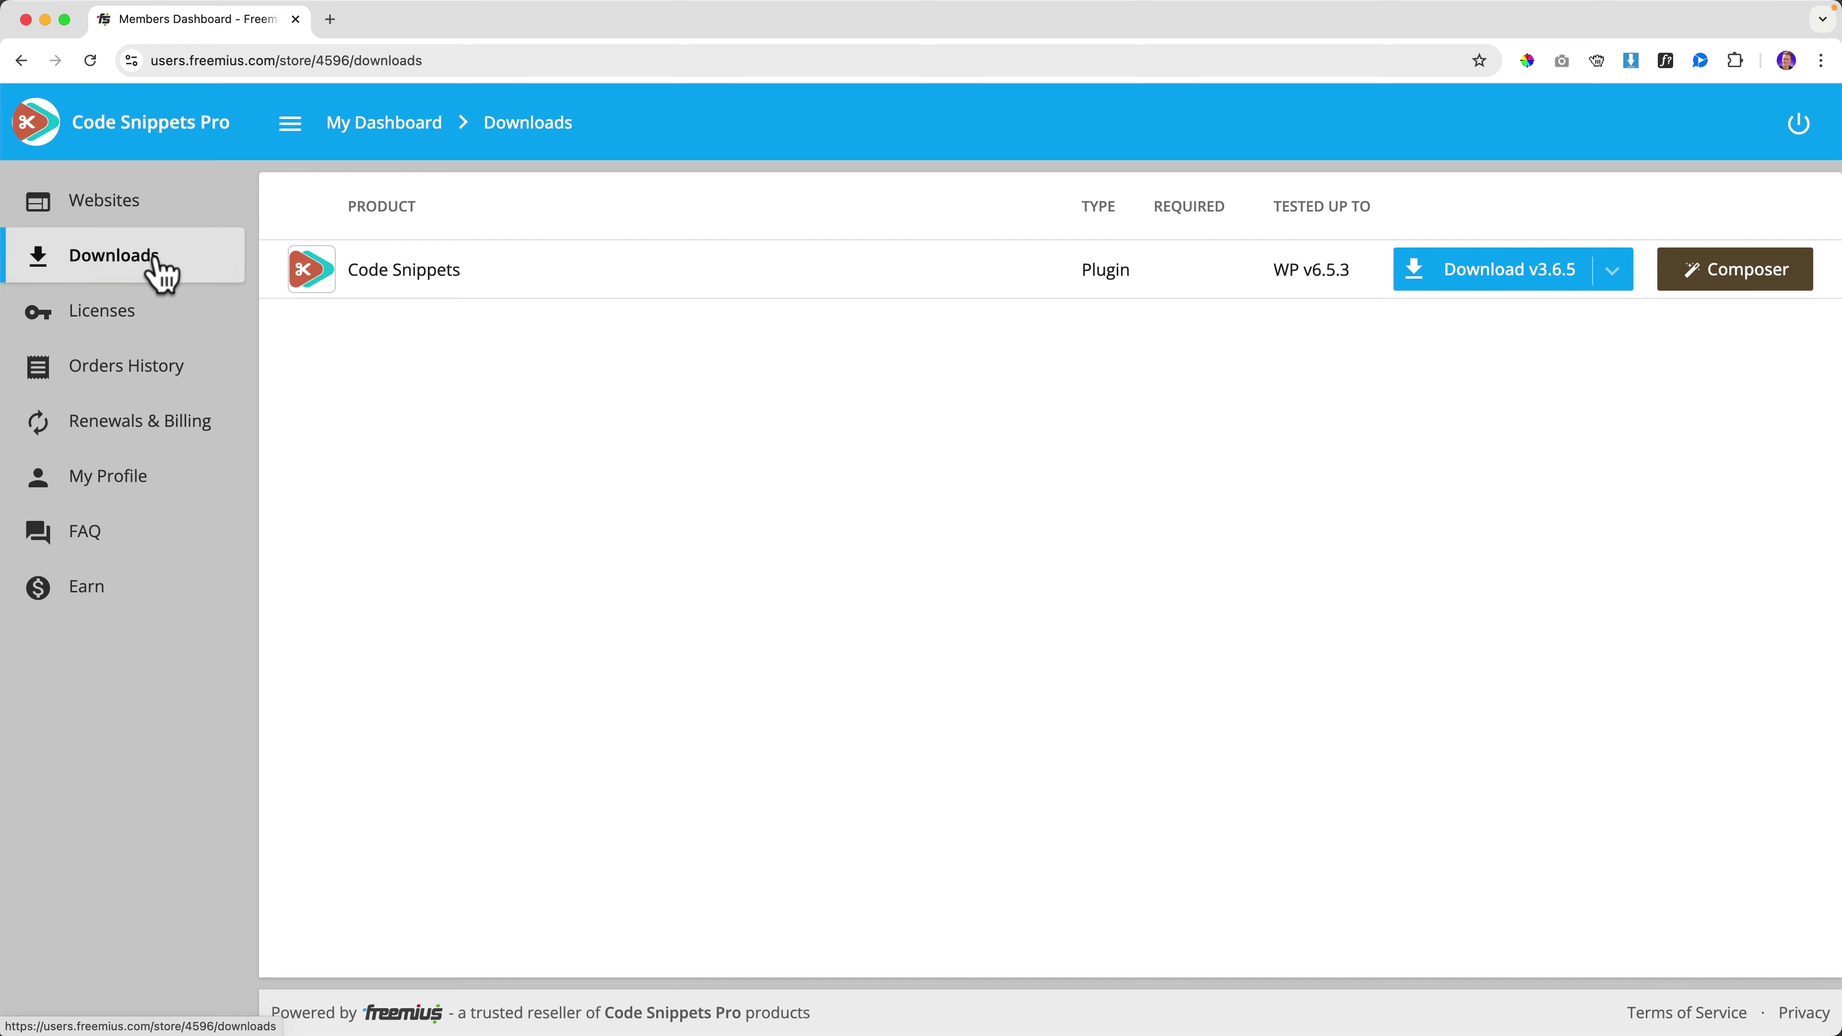
pyautogui.click(1525, 285)
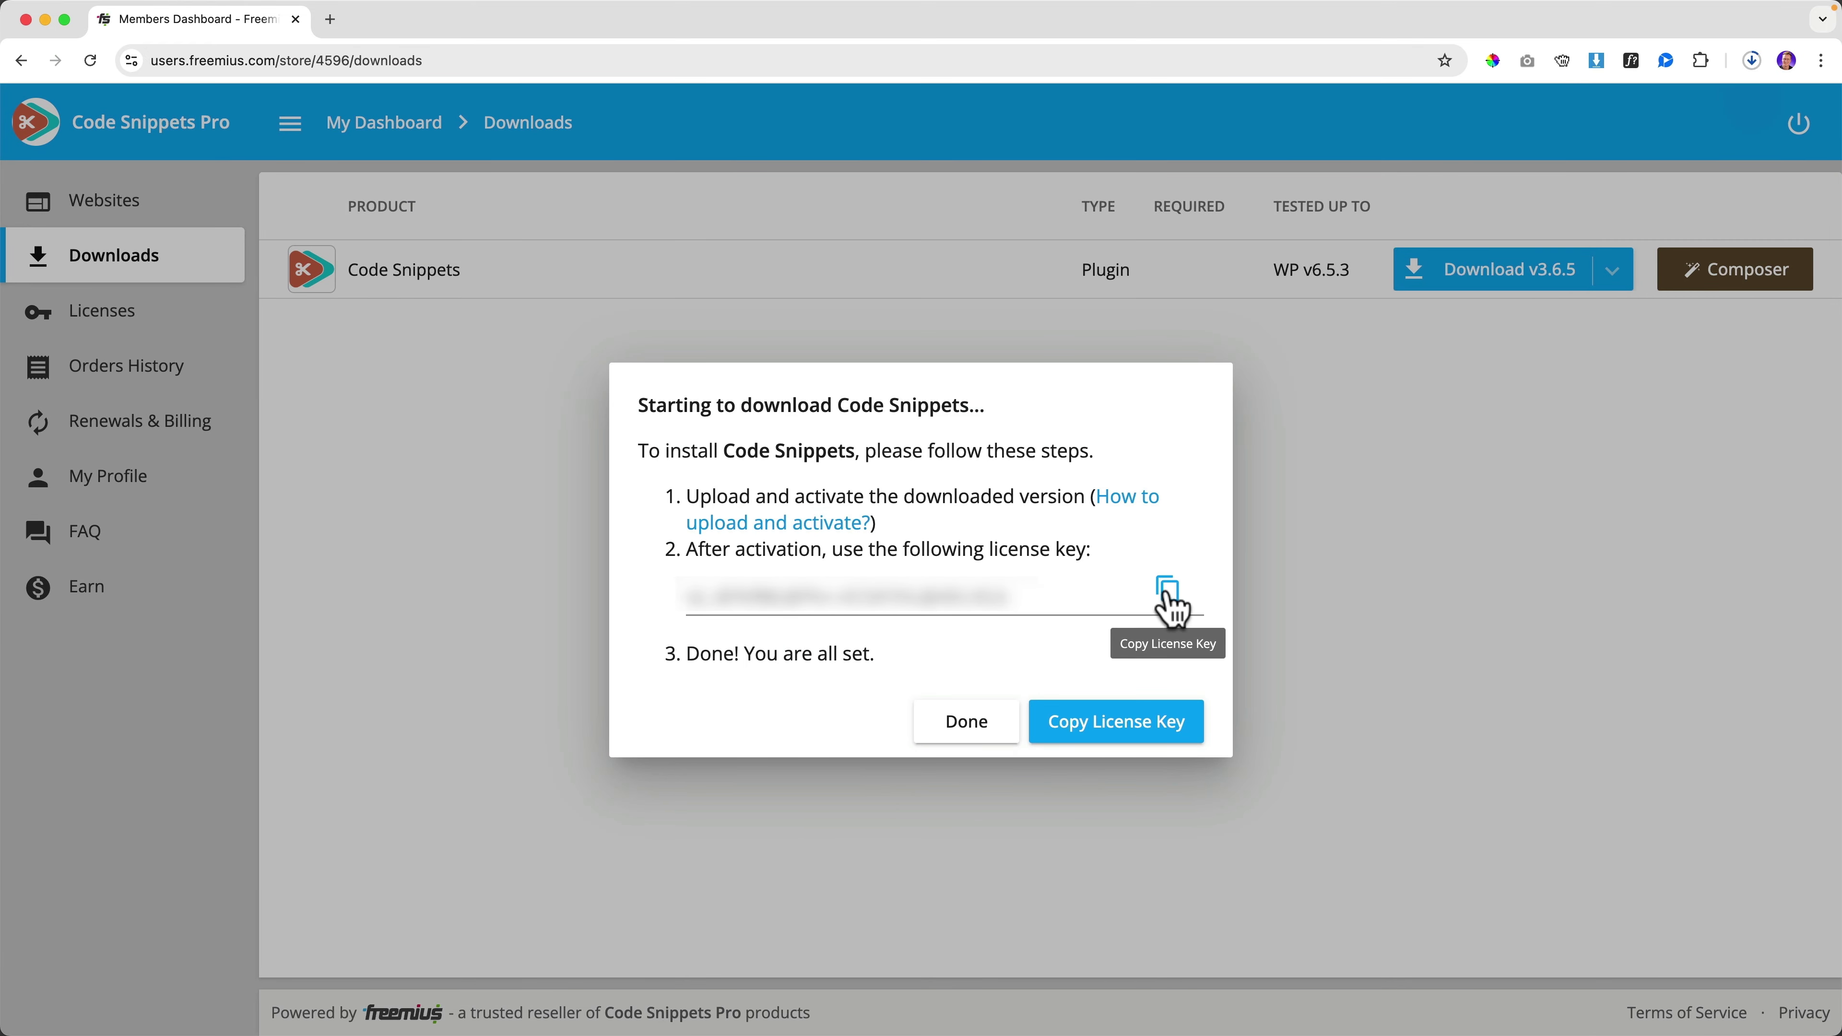
pyautogui.click(1169, 595)
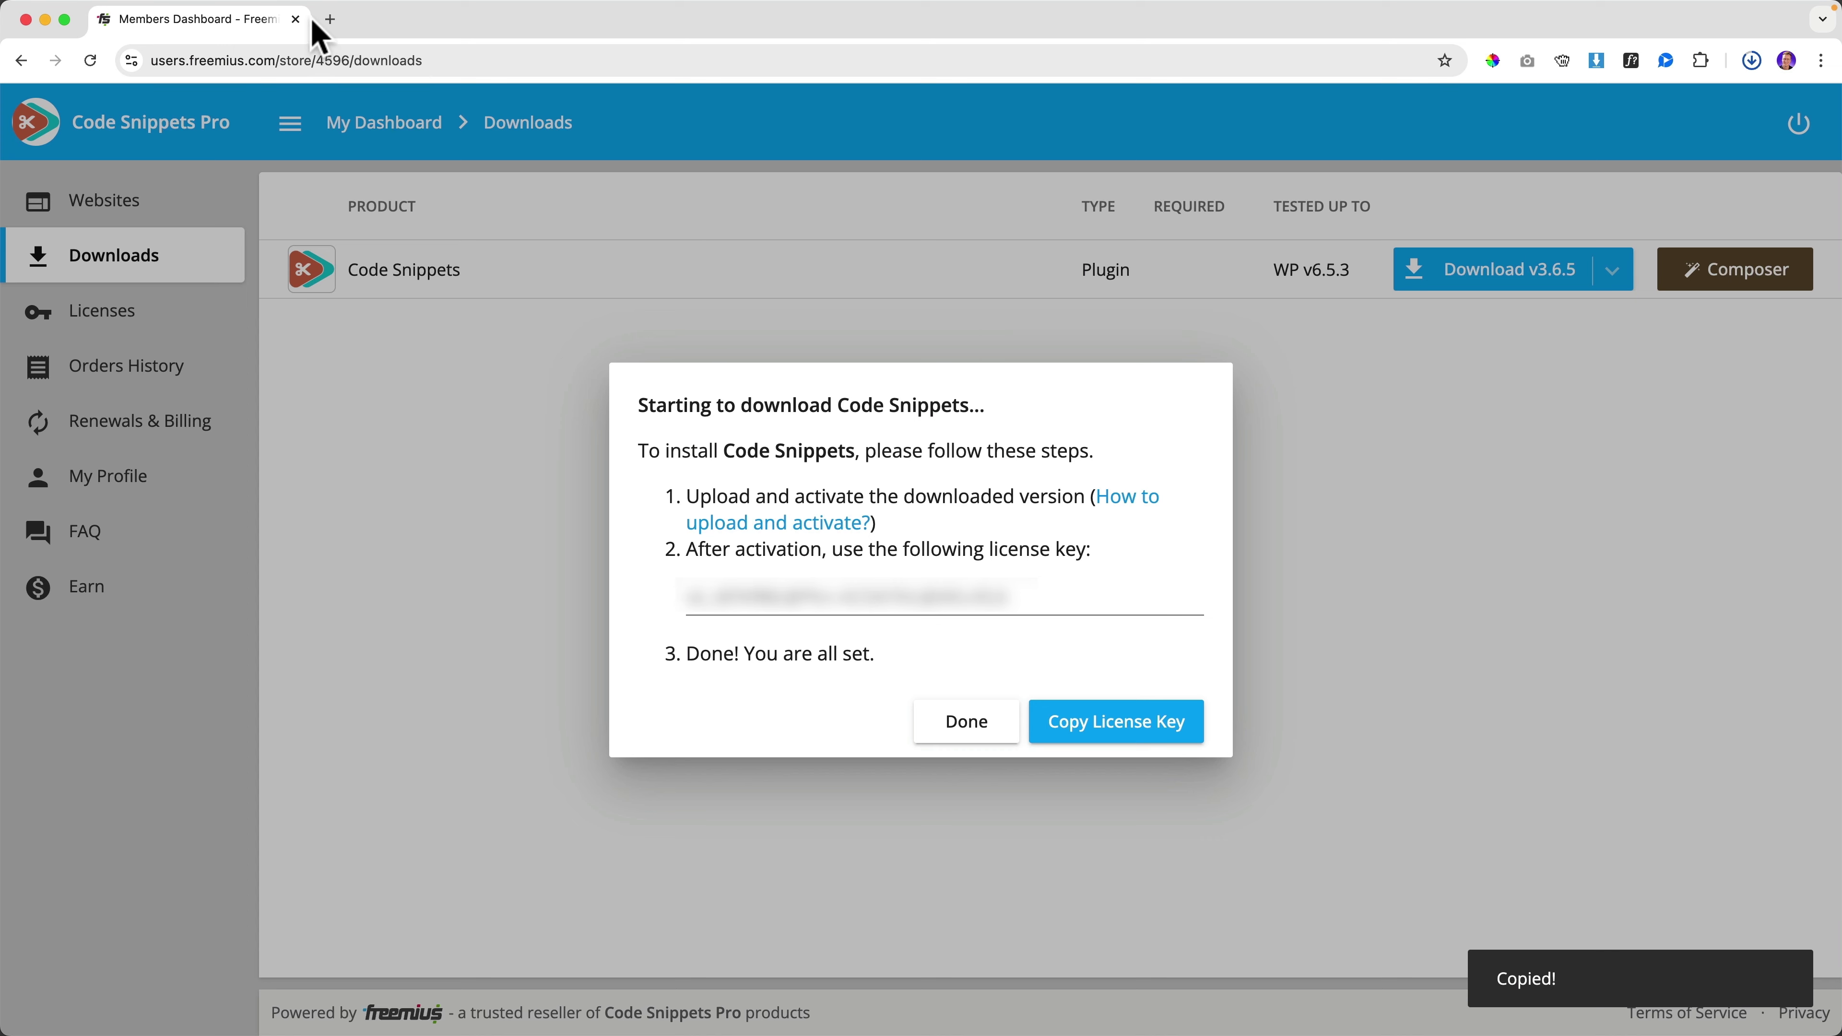
# Step: Open the WordPress admin of gameconsolez.com in a new tab and go to the page for adding plugins
pyautogui.click(330, 20)
pyautogui.write('game')
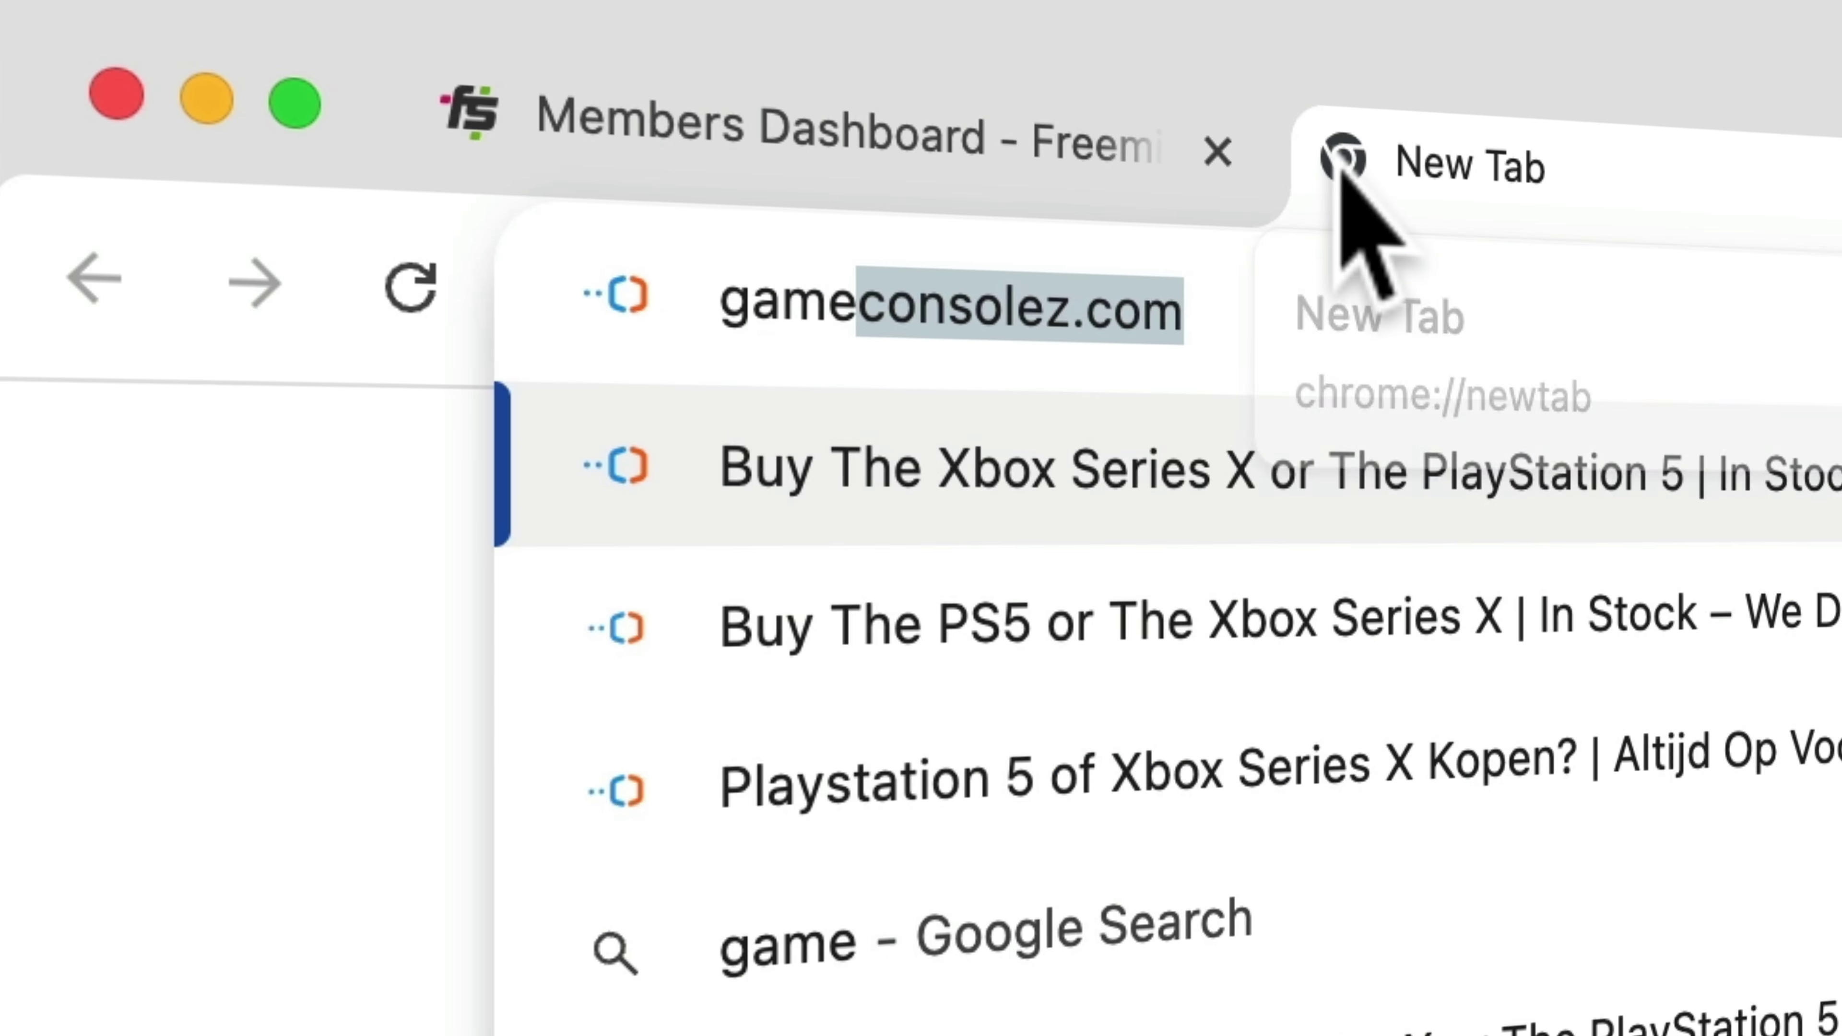
pyautogui.press('Return')
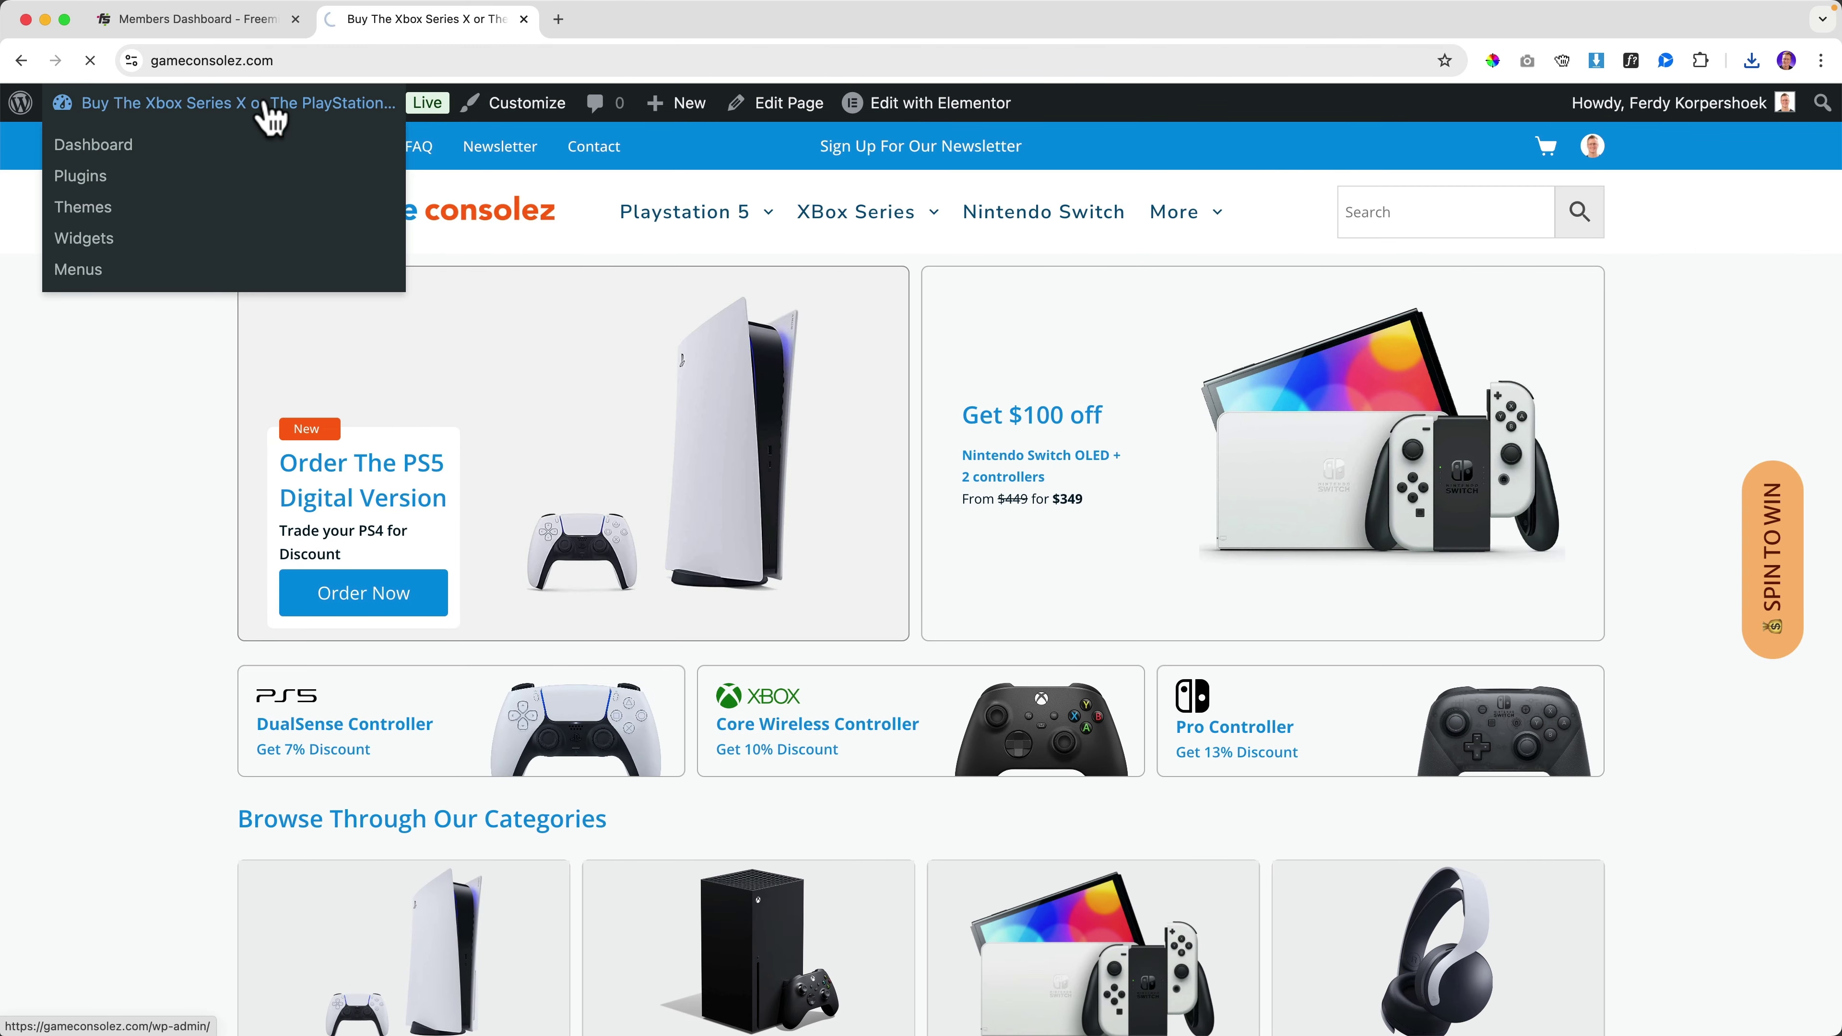
pyautogui.click(270, 116)
pyautogui.scroll(-4, 123, 485)
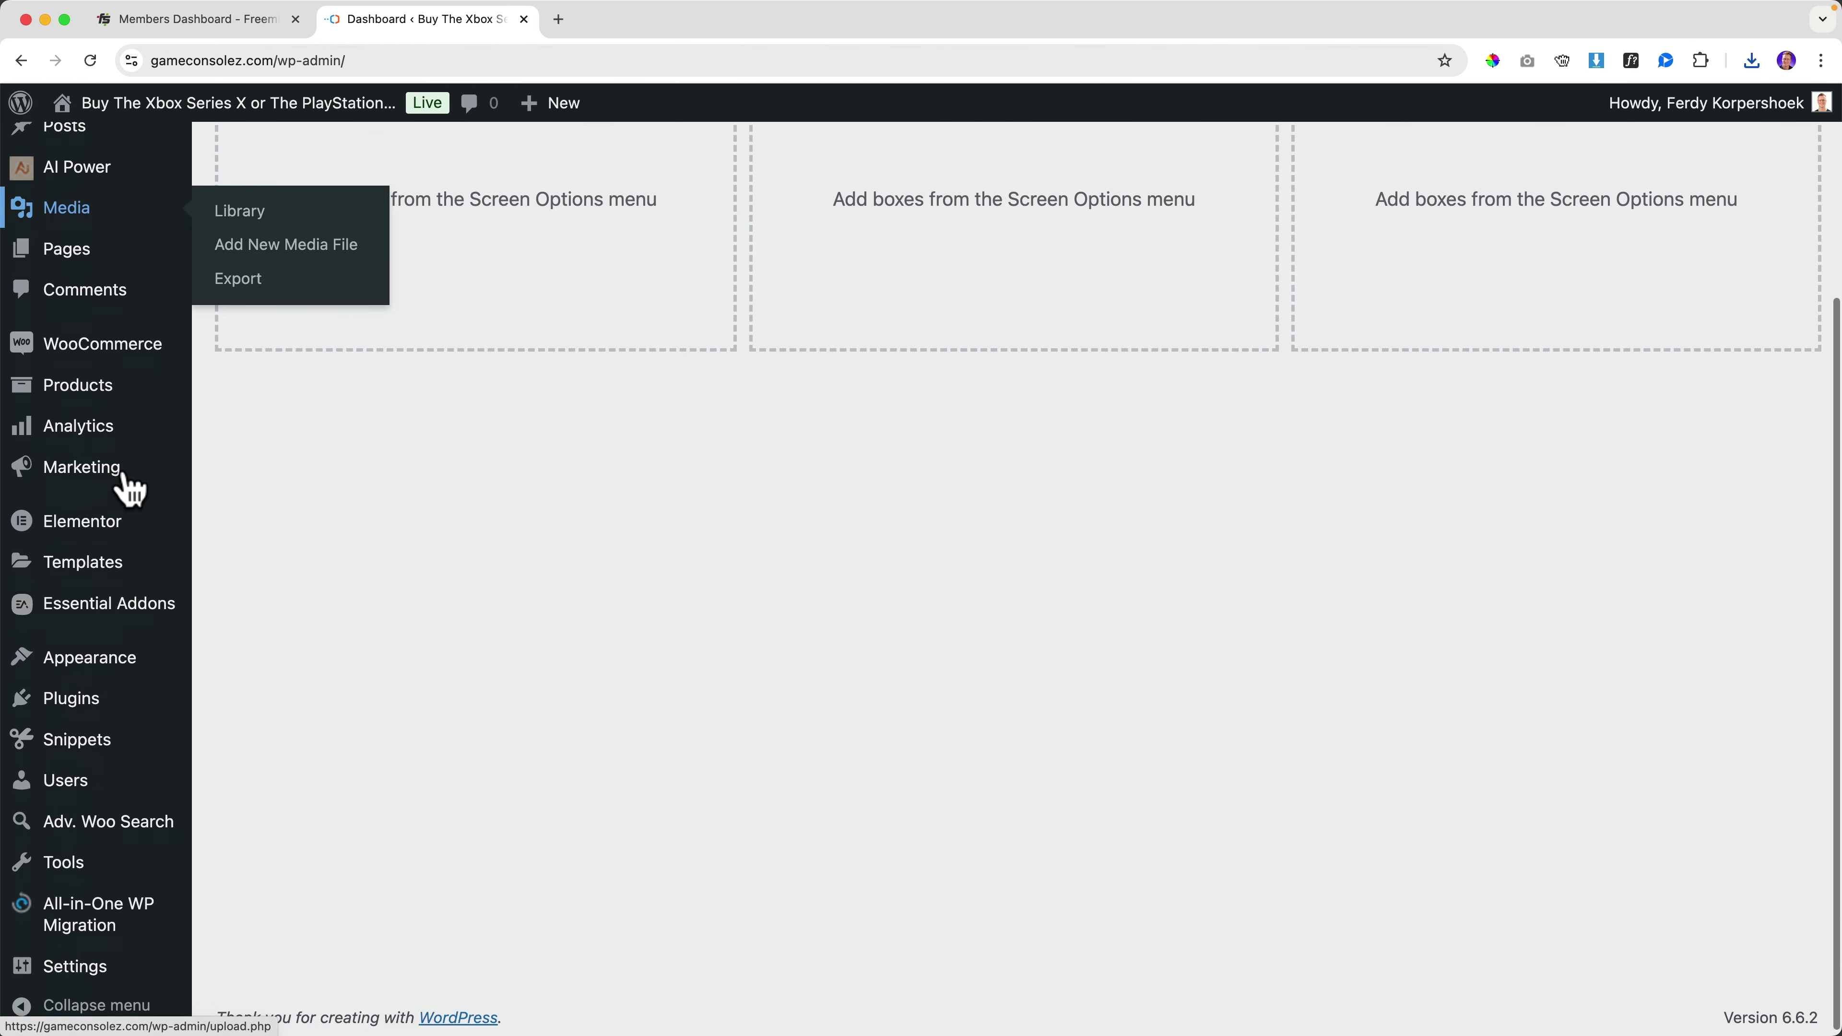
pyautogui.moveTo(80, 693)
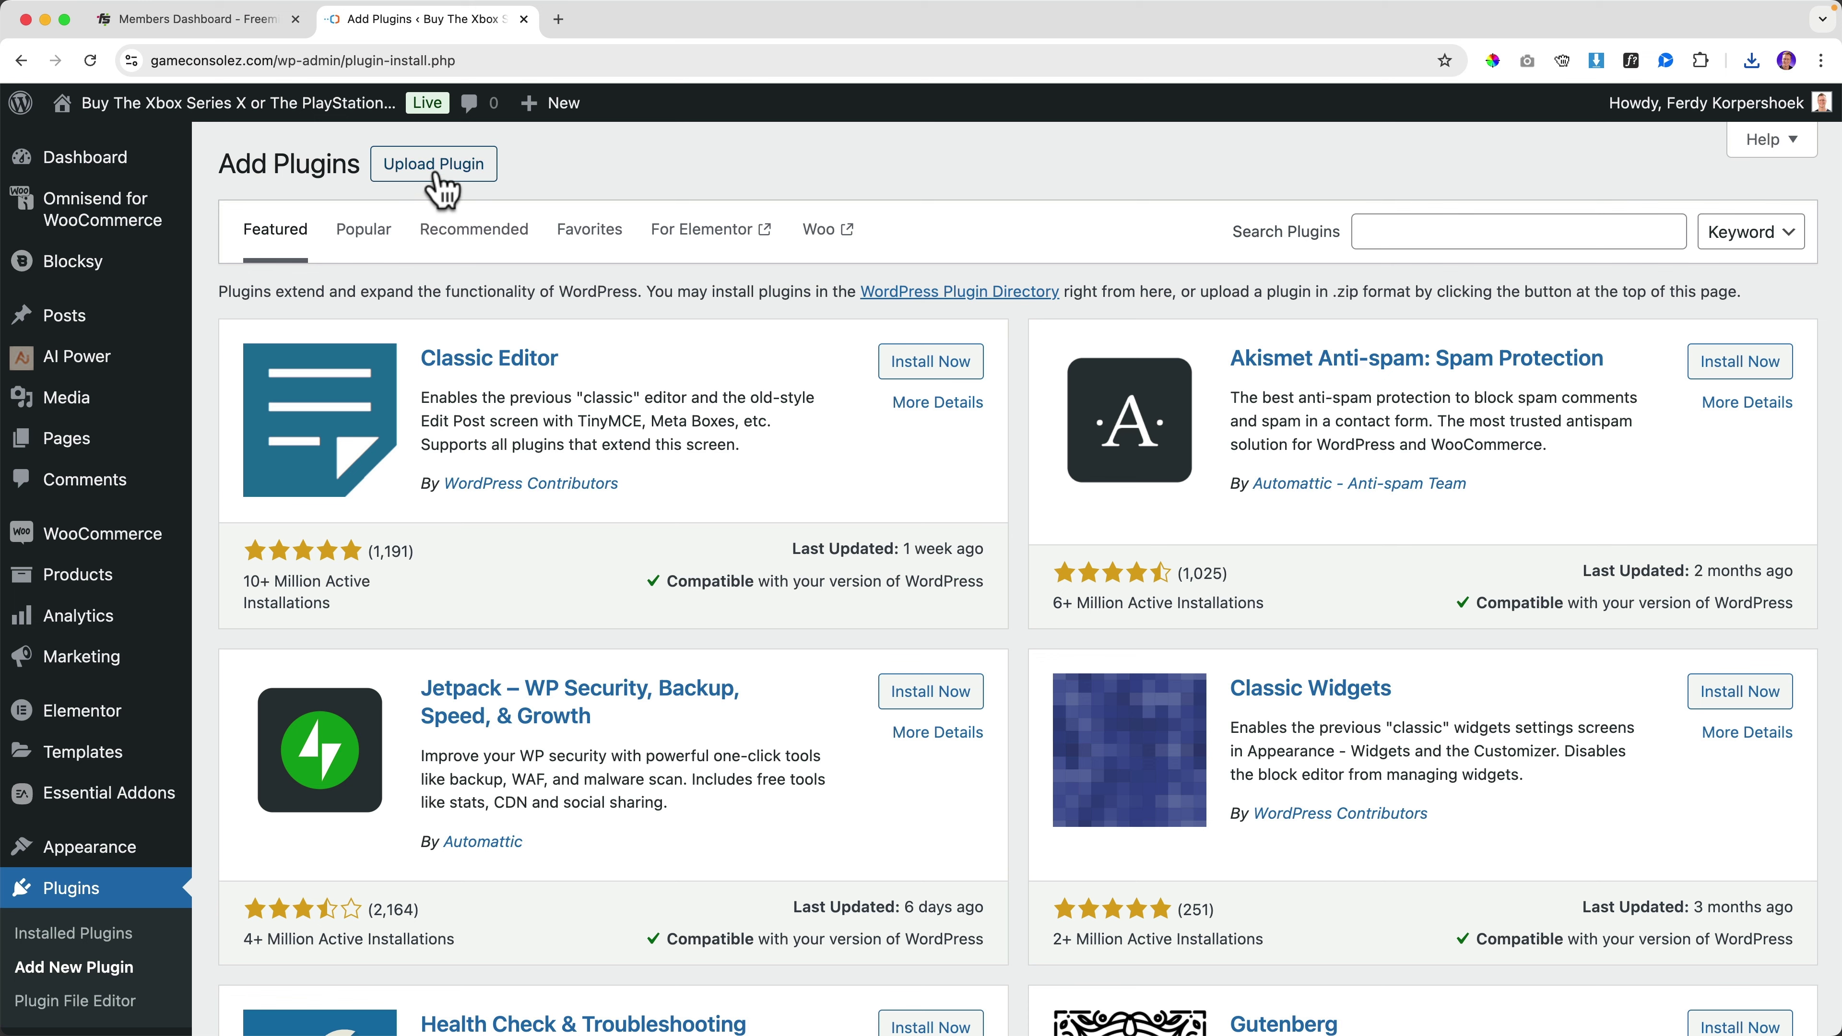
# Step: Upload the downloaded code-snippets-pro.3.6.5 (1).zip file, install it and activate the plugin
pyautogui.click(435, 165)
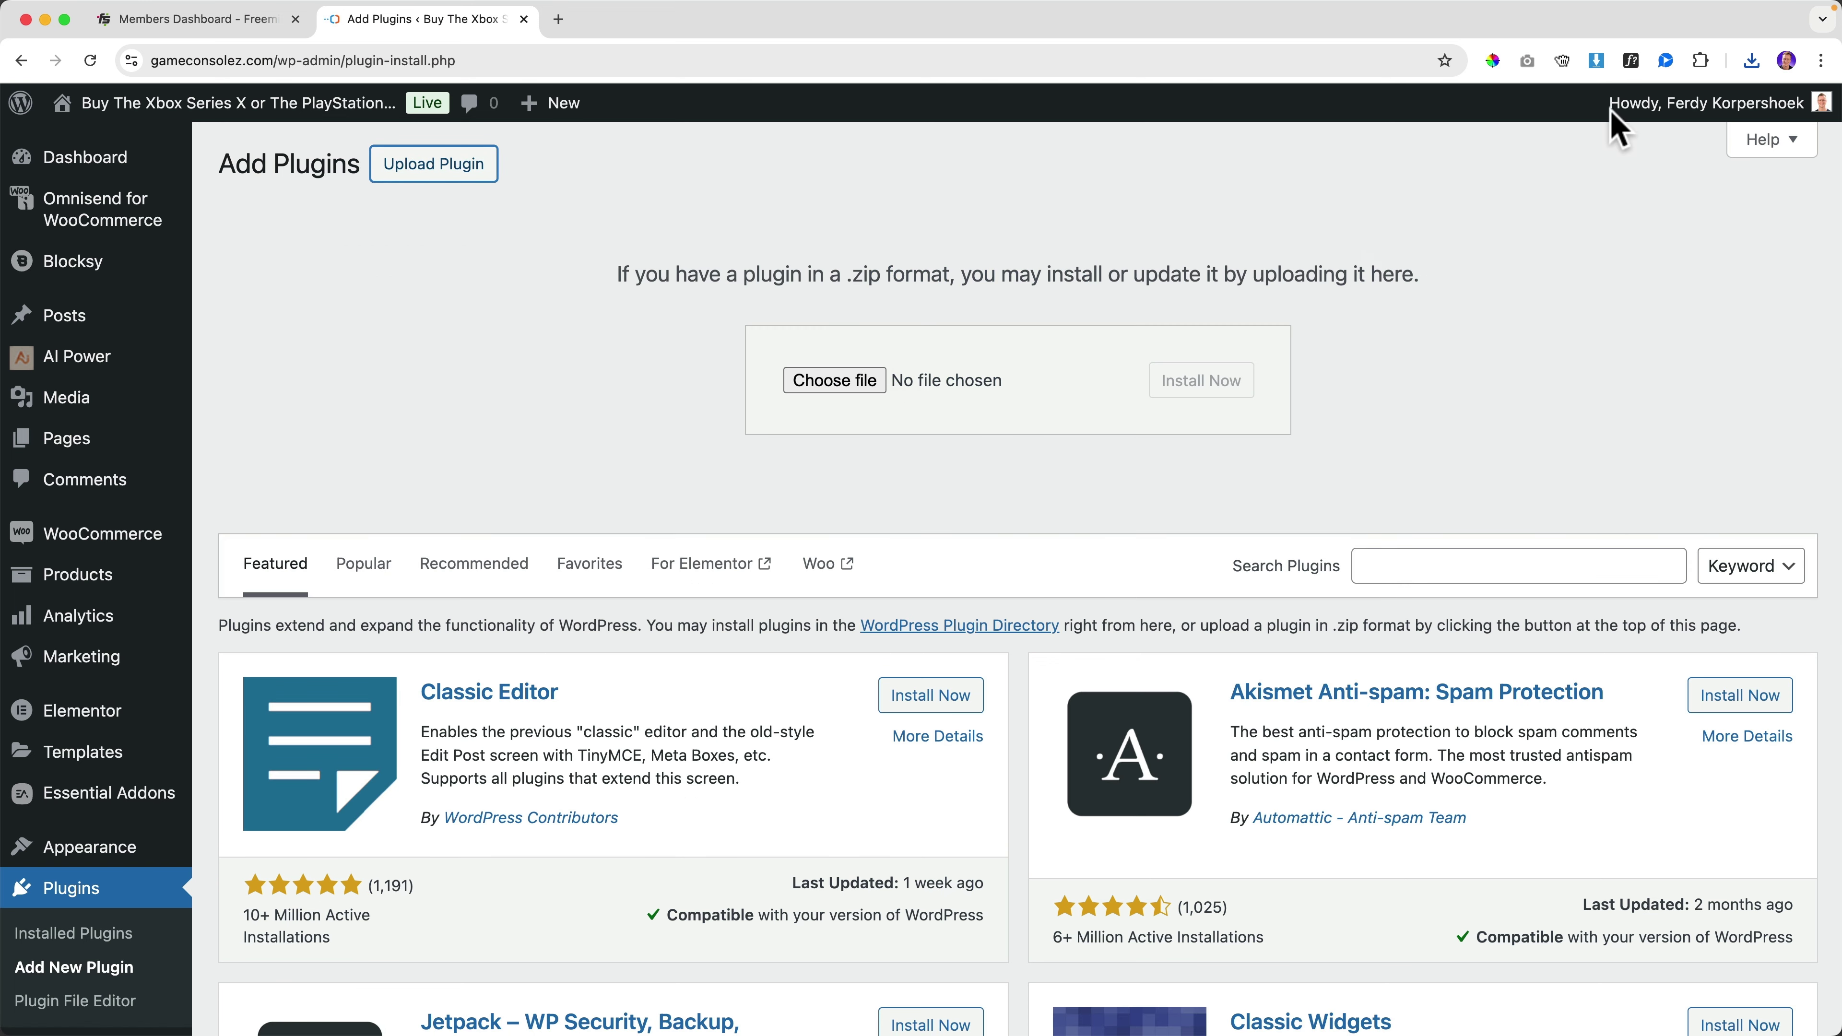
pyautogui.click(1751, 61)
pyautogui.moveTo(1631, 149); pyautogui.dragTo(845, 389)
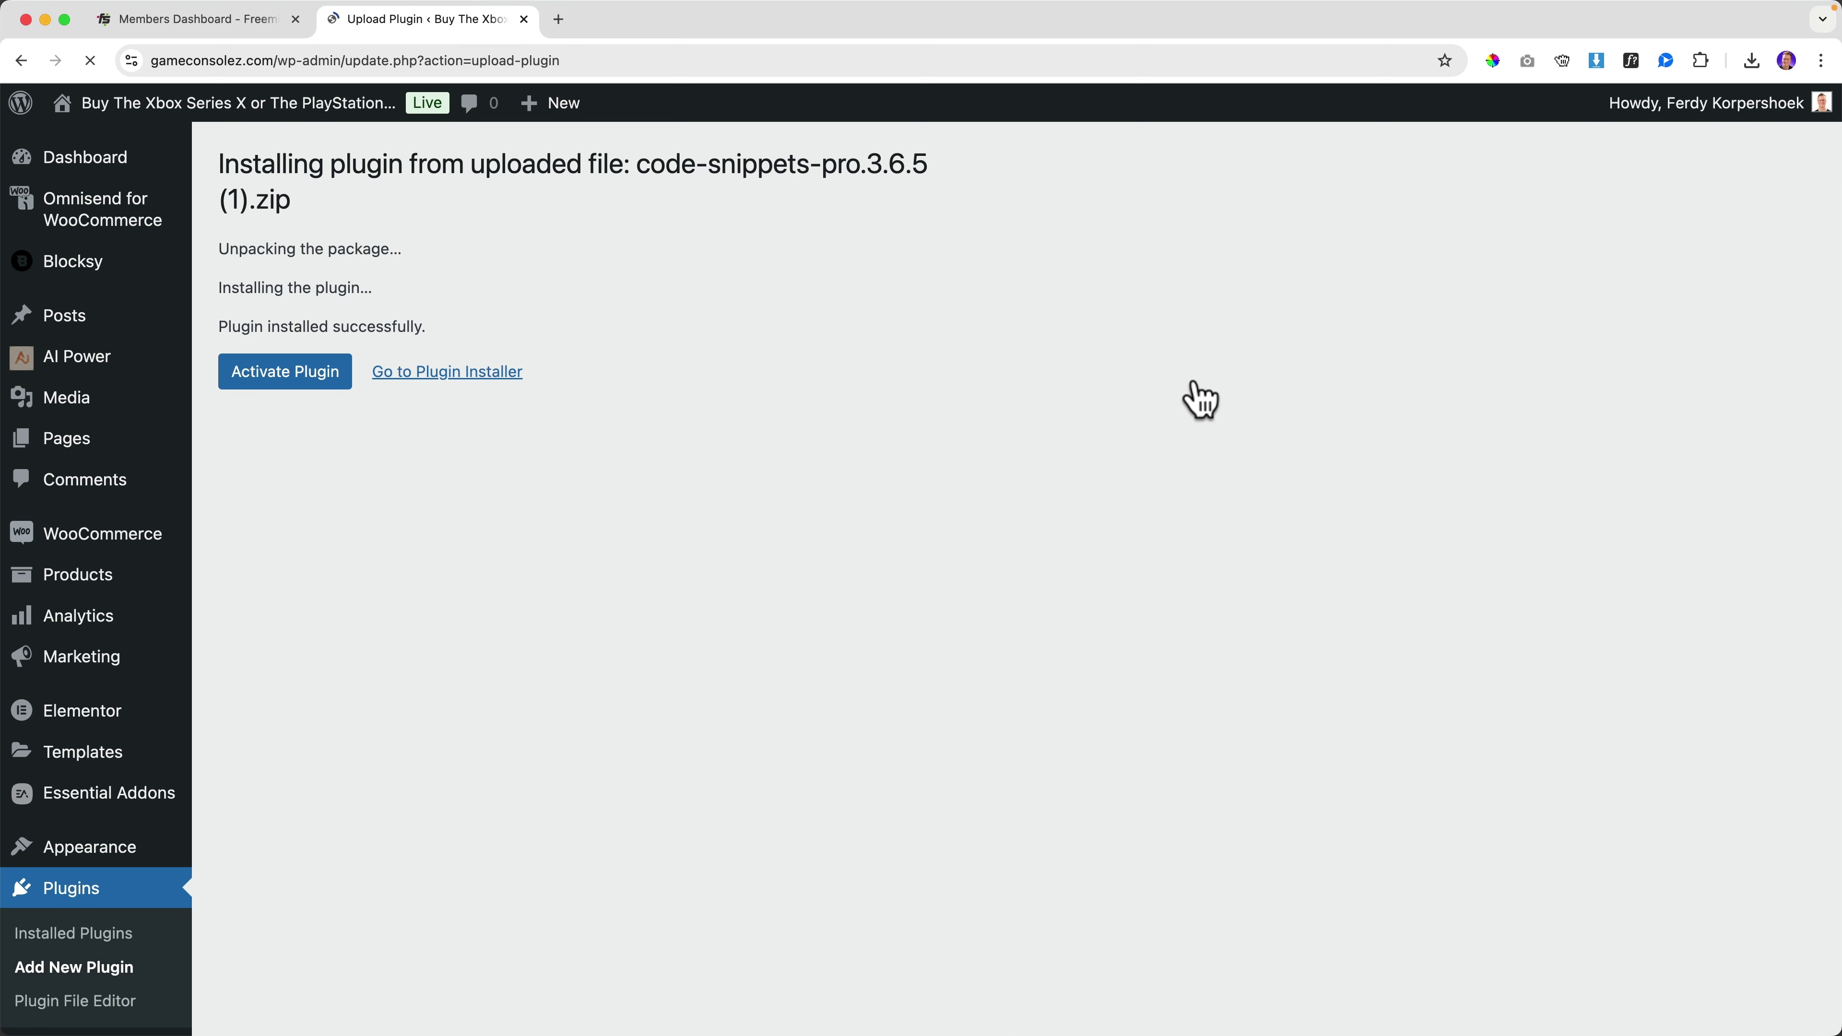
pyautogui.click(284, 378)
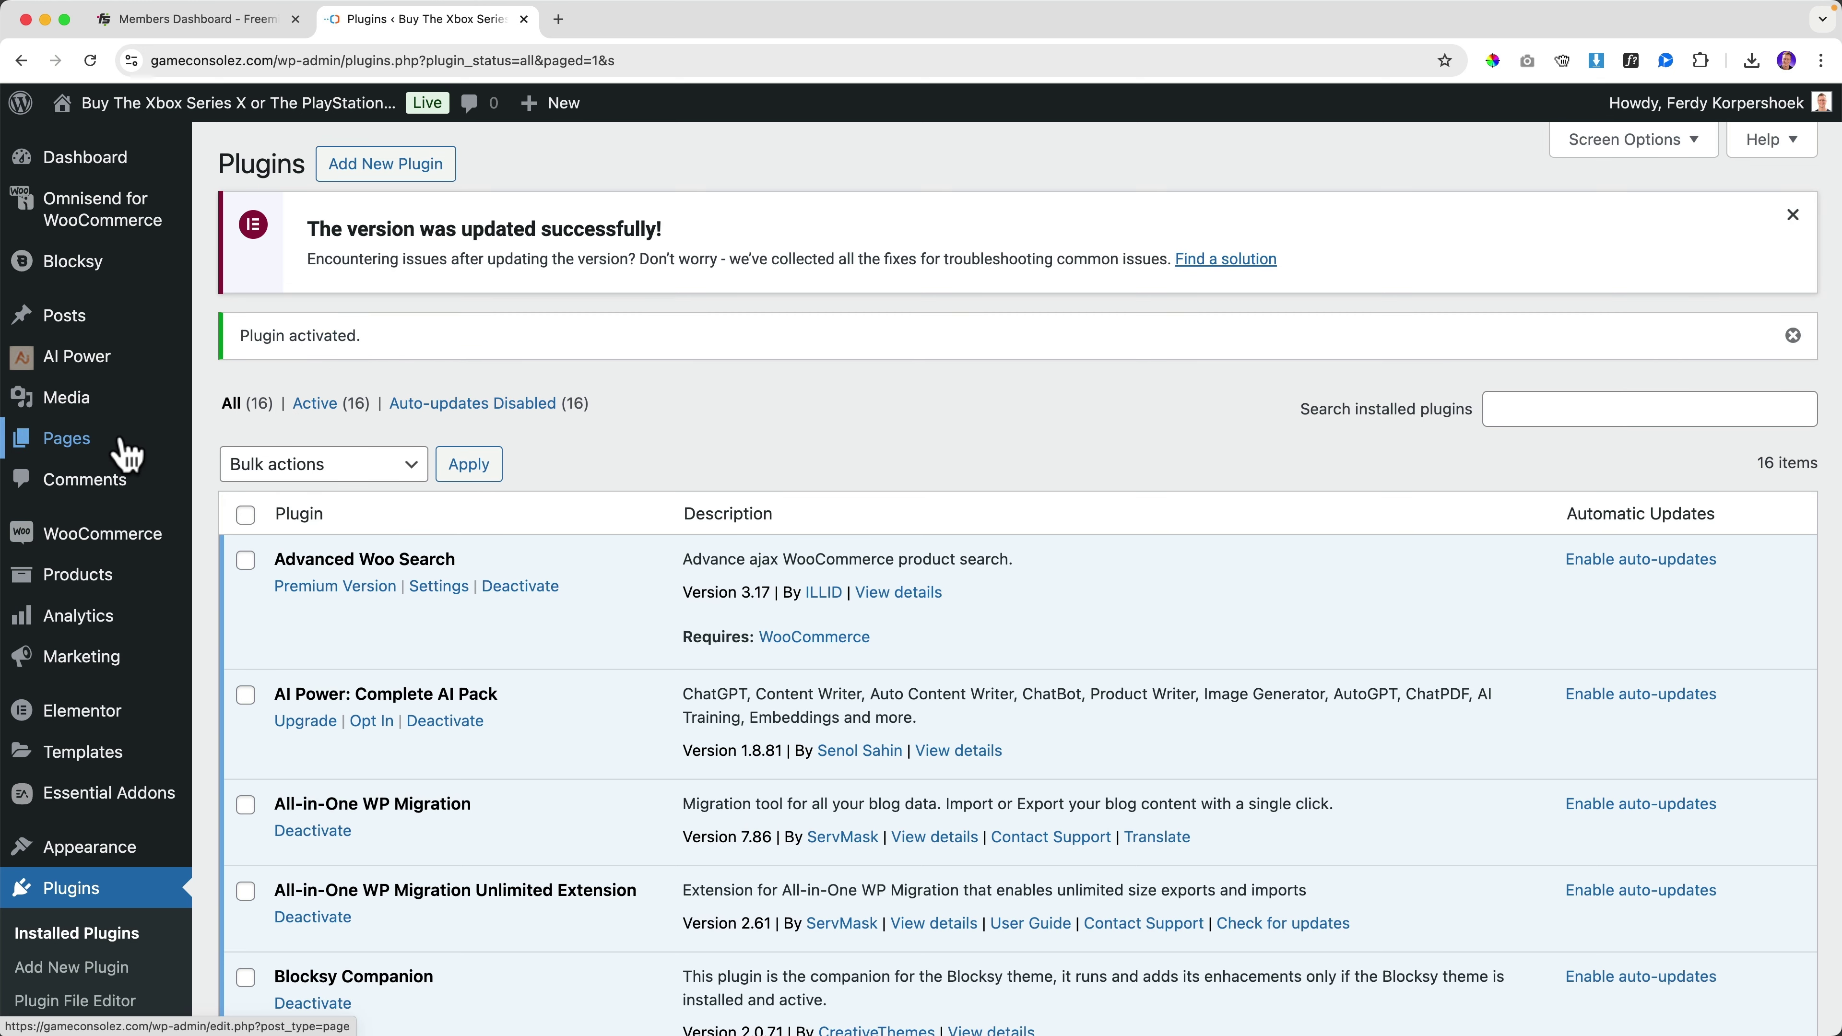
# Step: Enter the Code Snippets Pro license key on the plugin's Snippets page and activate the license
pyautogui.scroll(-6, 127, 453)
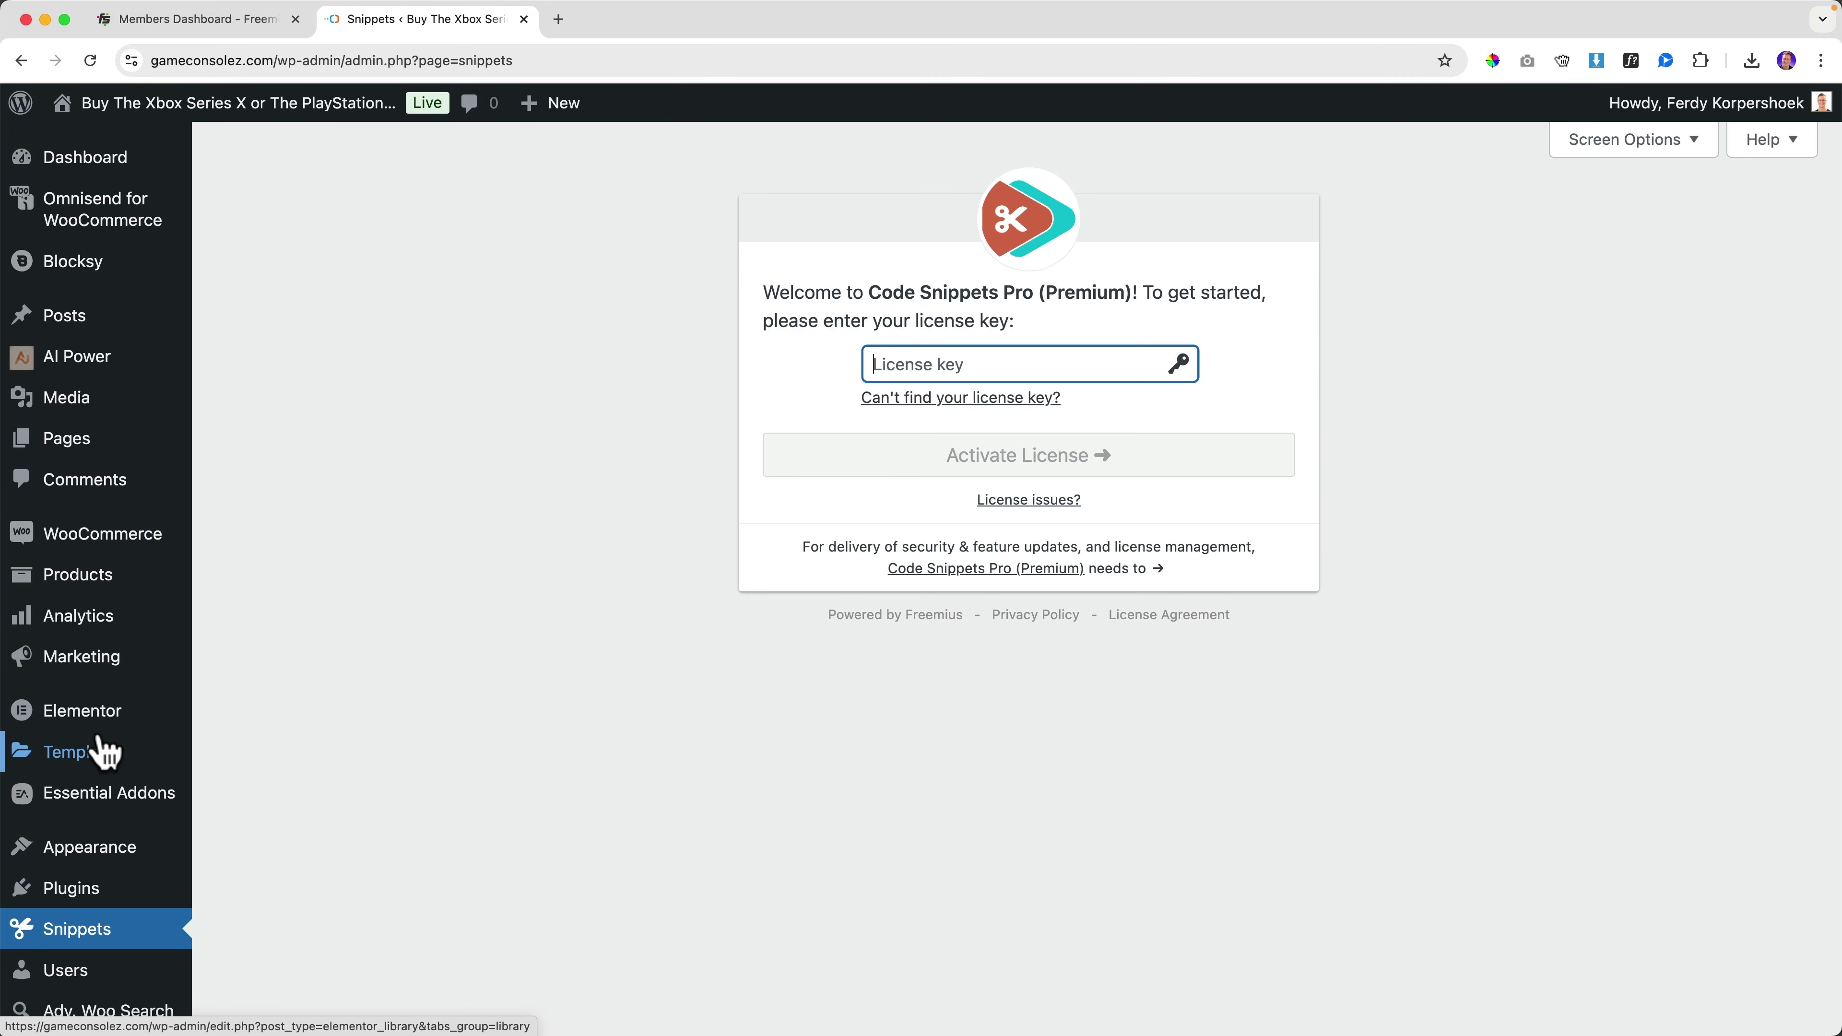
pyautogui.click(953, 363)
pyautogui.hotkey('ctrl', 'v')
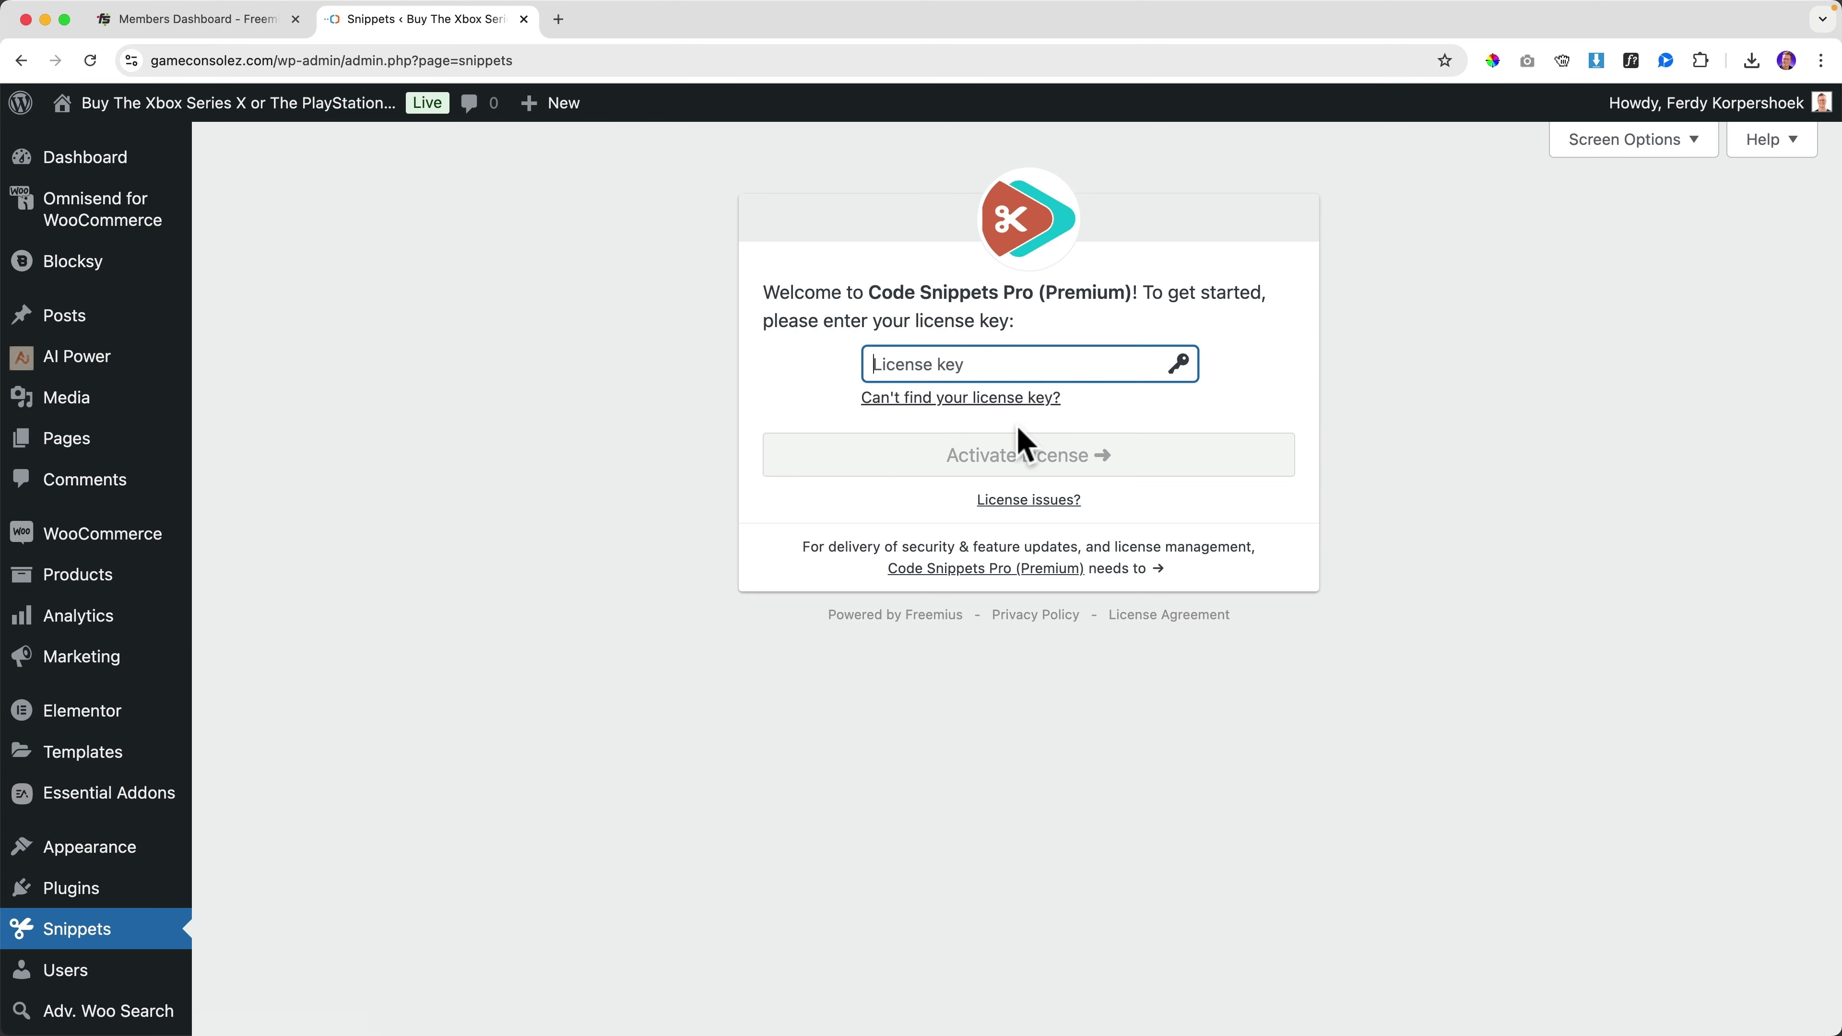
pyautogui.click(1020, 438)
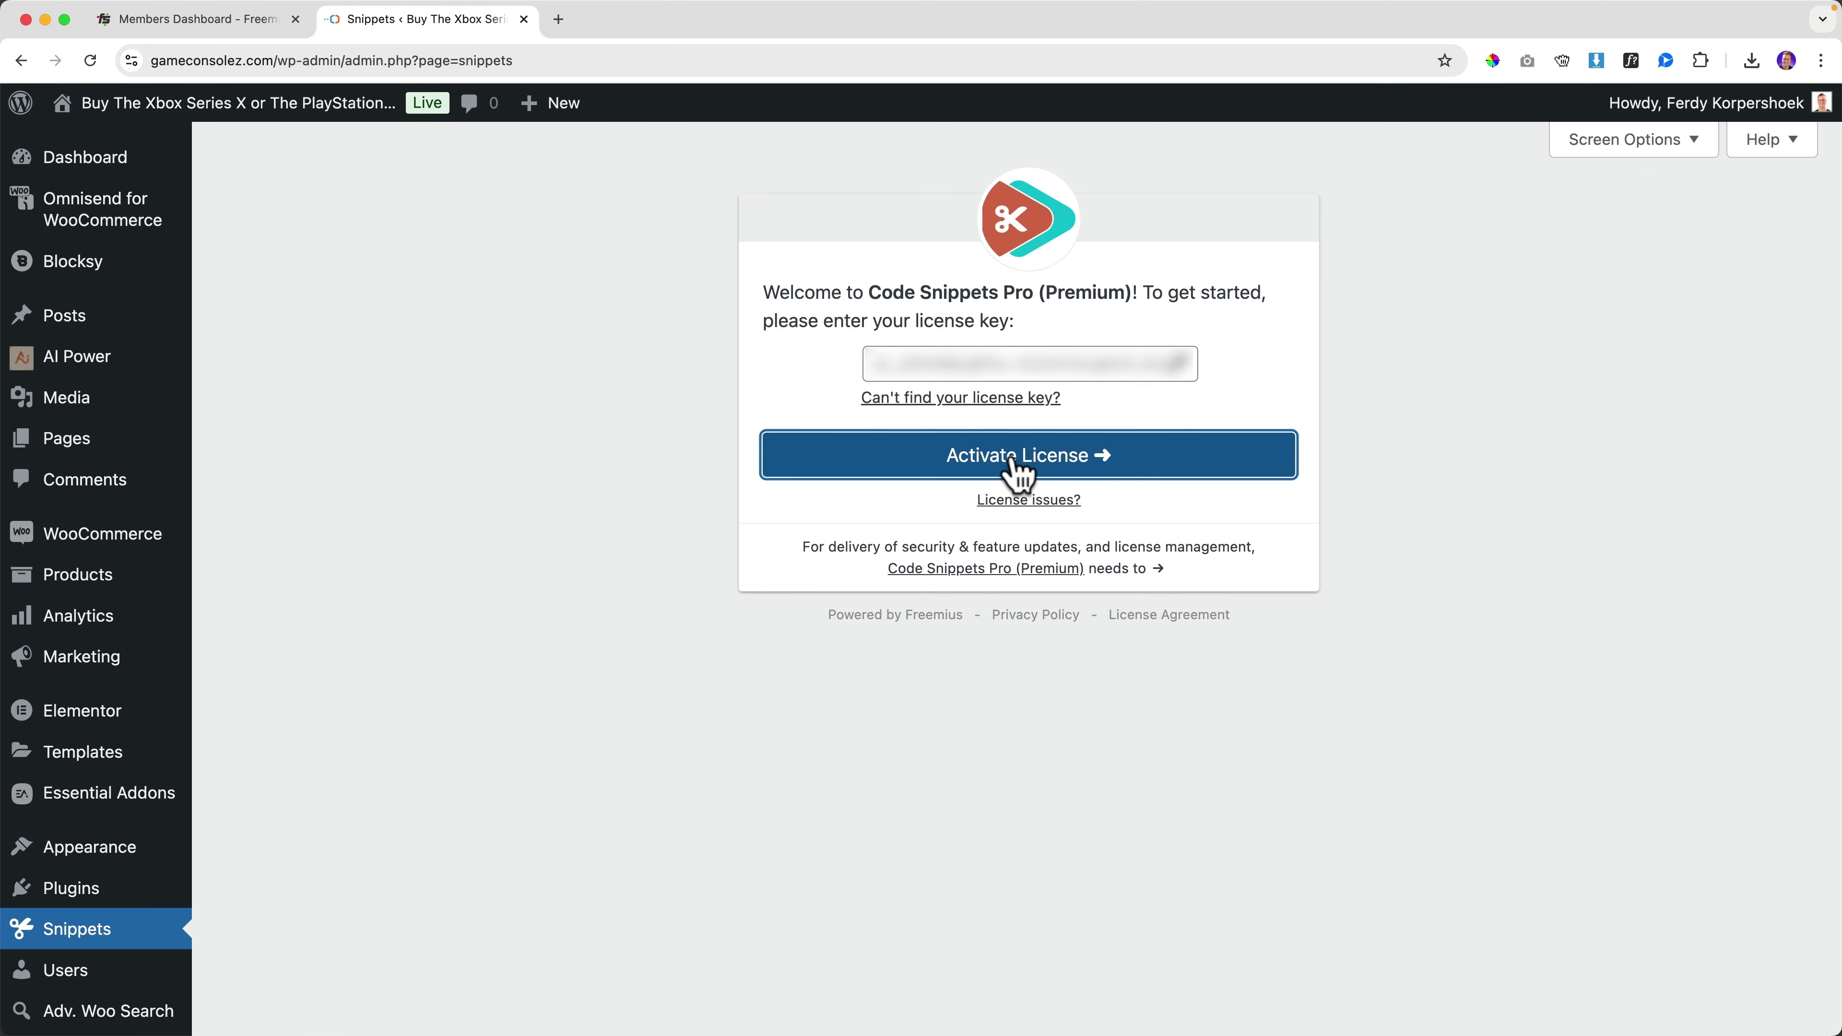
pyautogui.click(1018, 471)
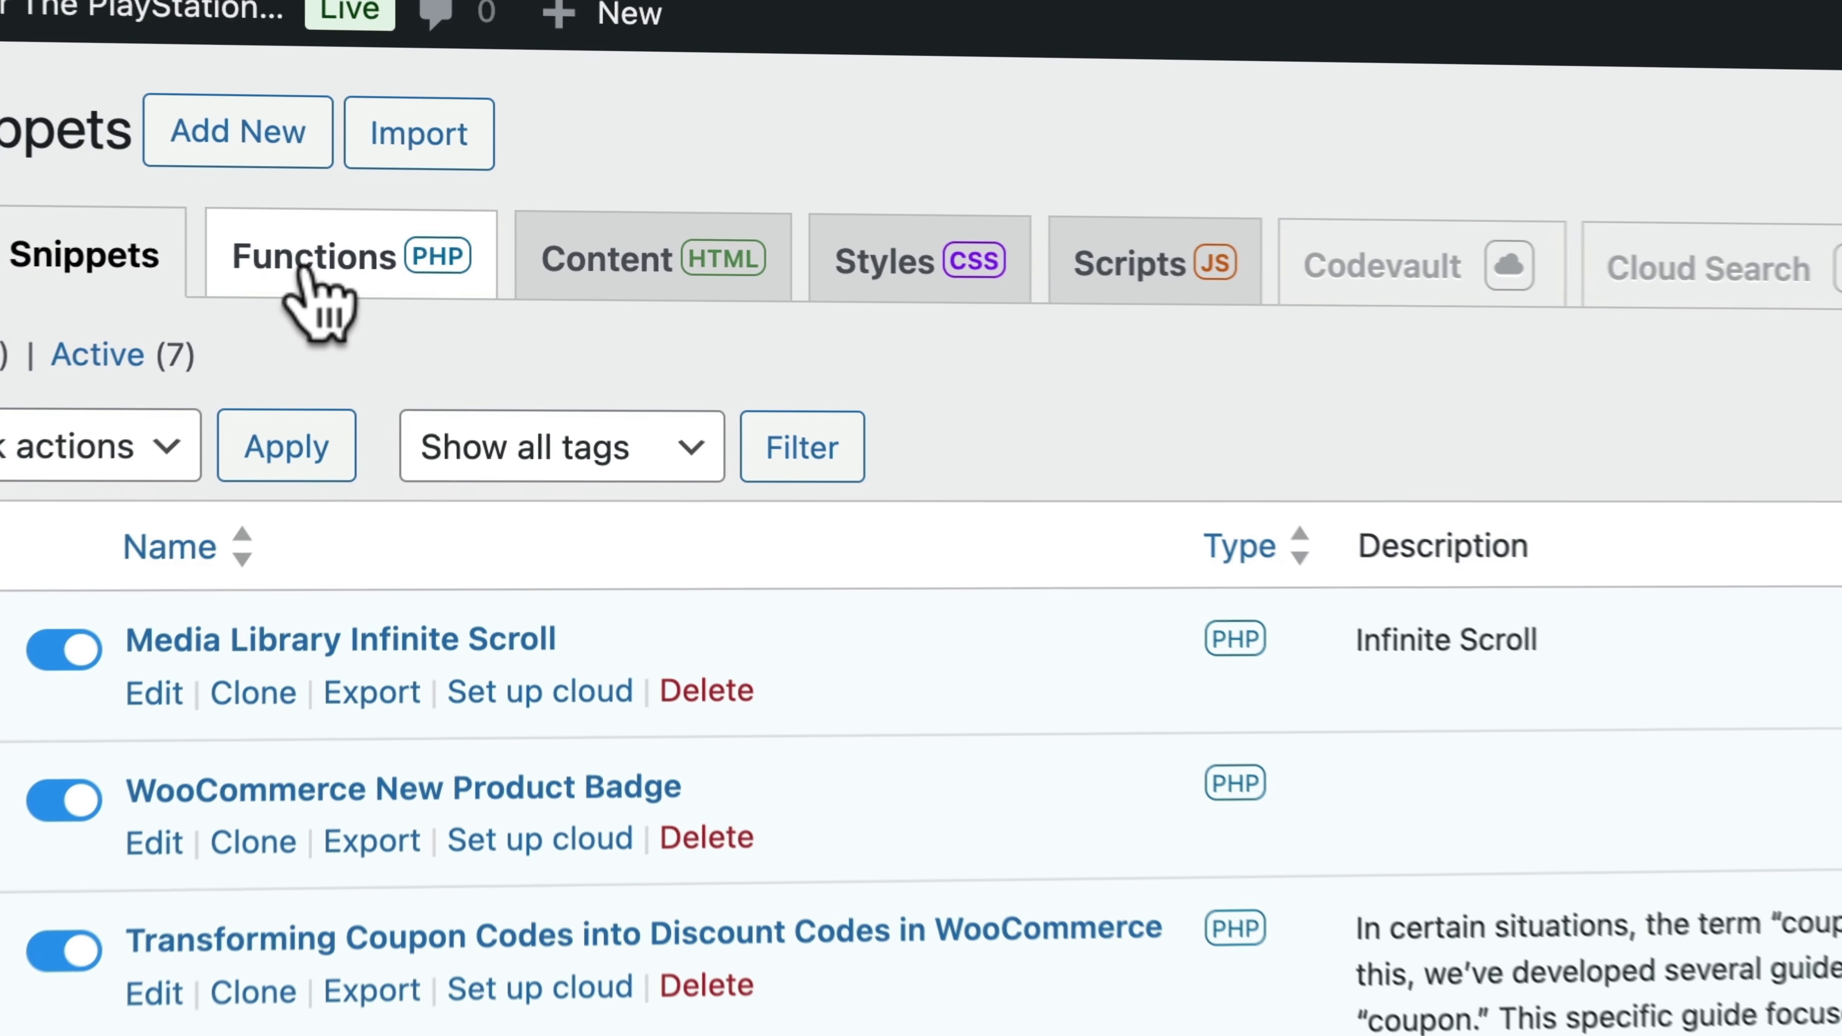
# Step: Look through the function, content, style and script snippet lists and try to open Cloud Search
pyautogui.click(408, 233)
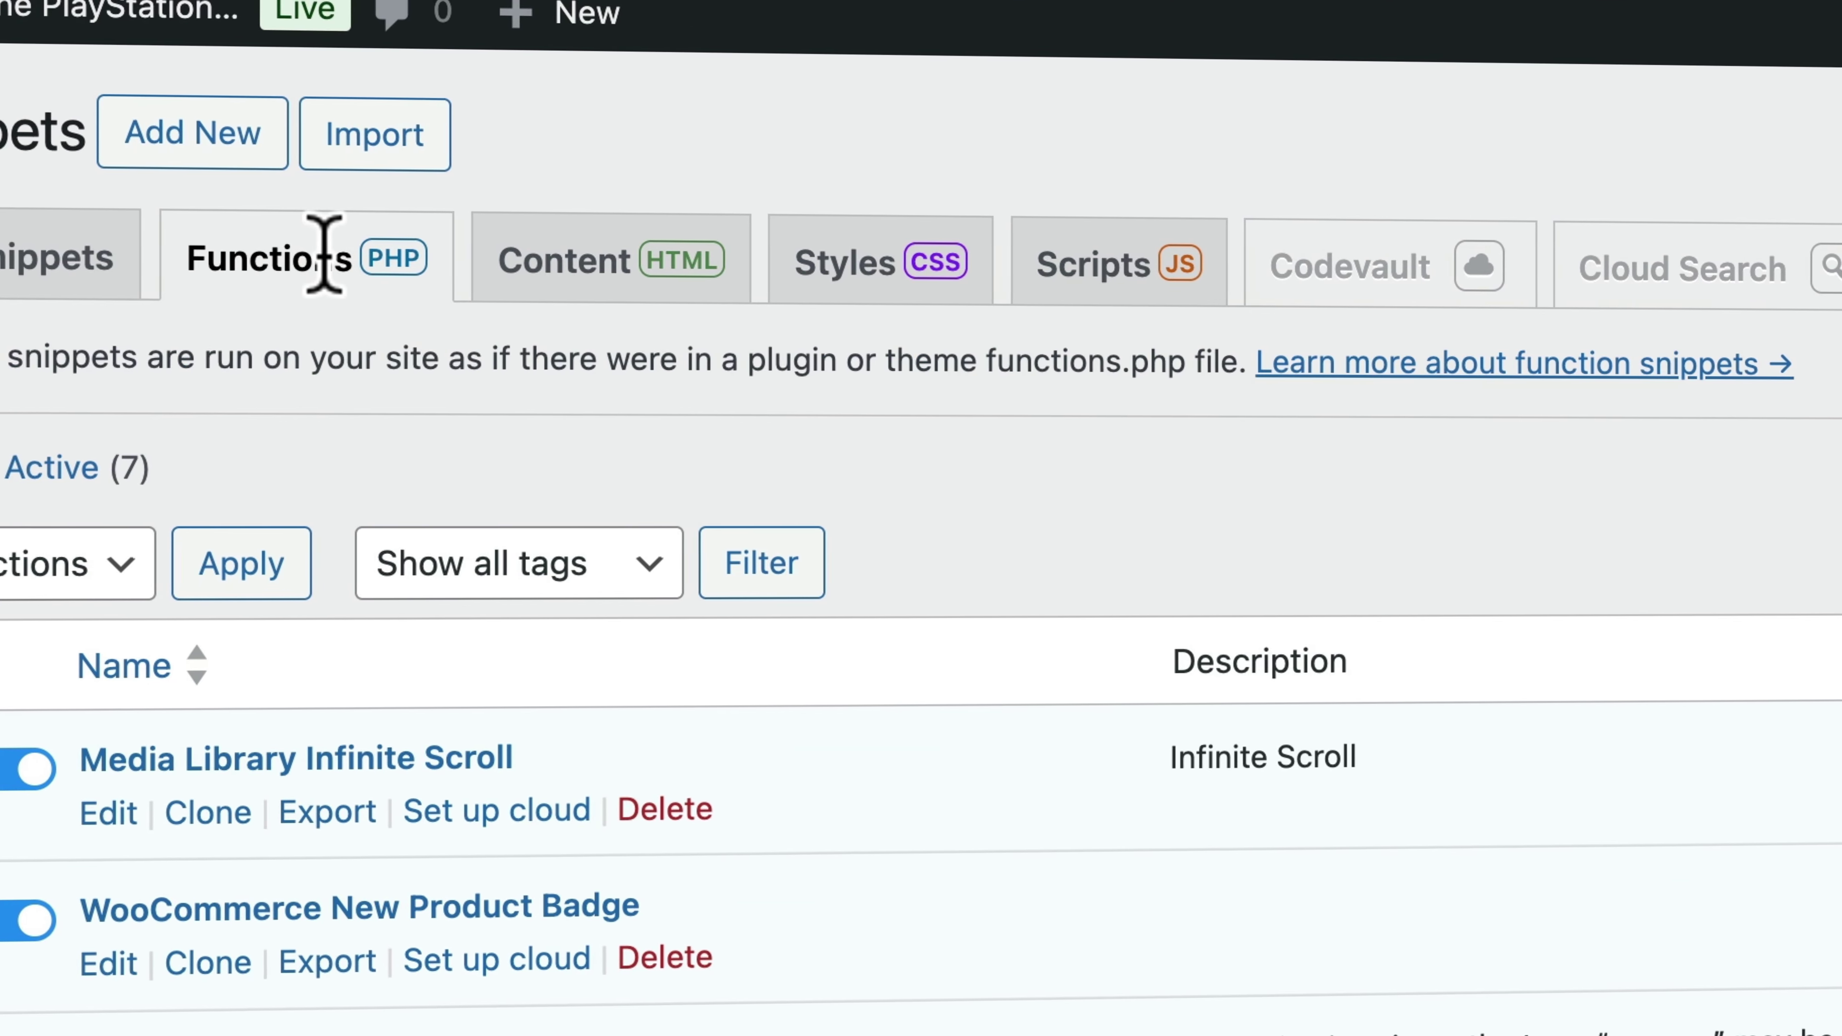
pyautogui.click(571, 270)
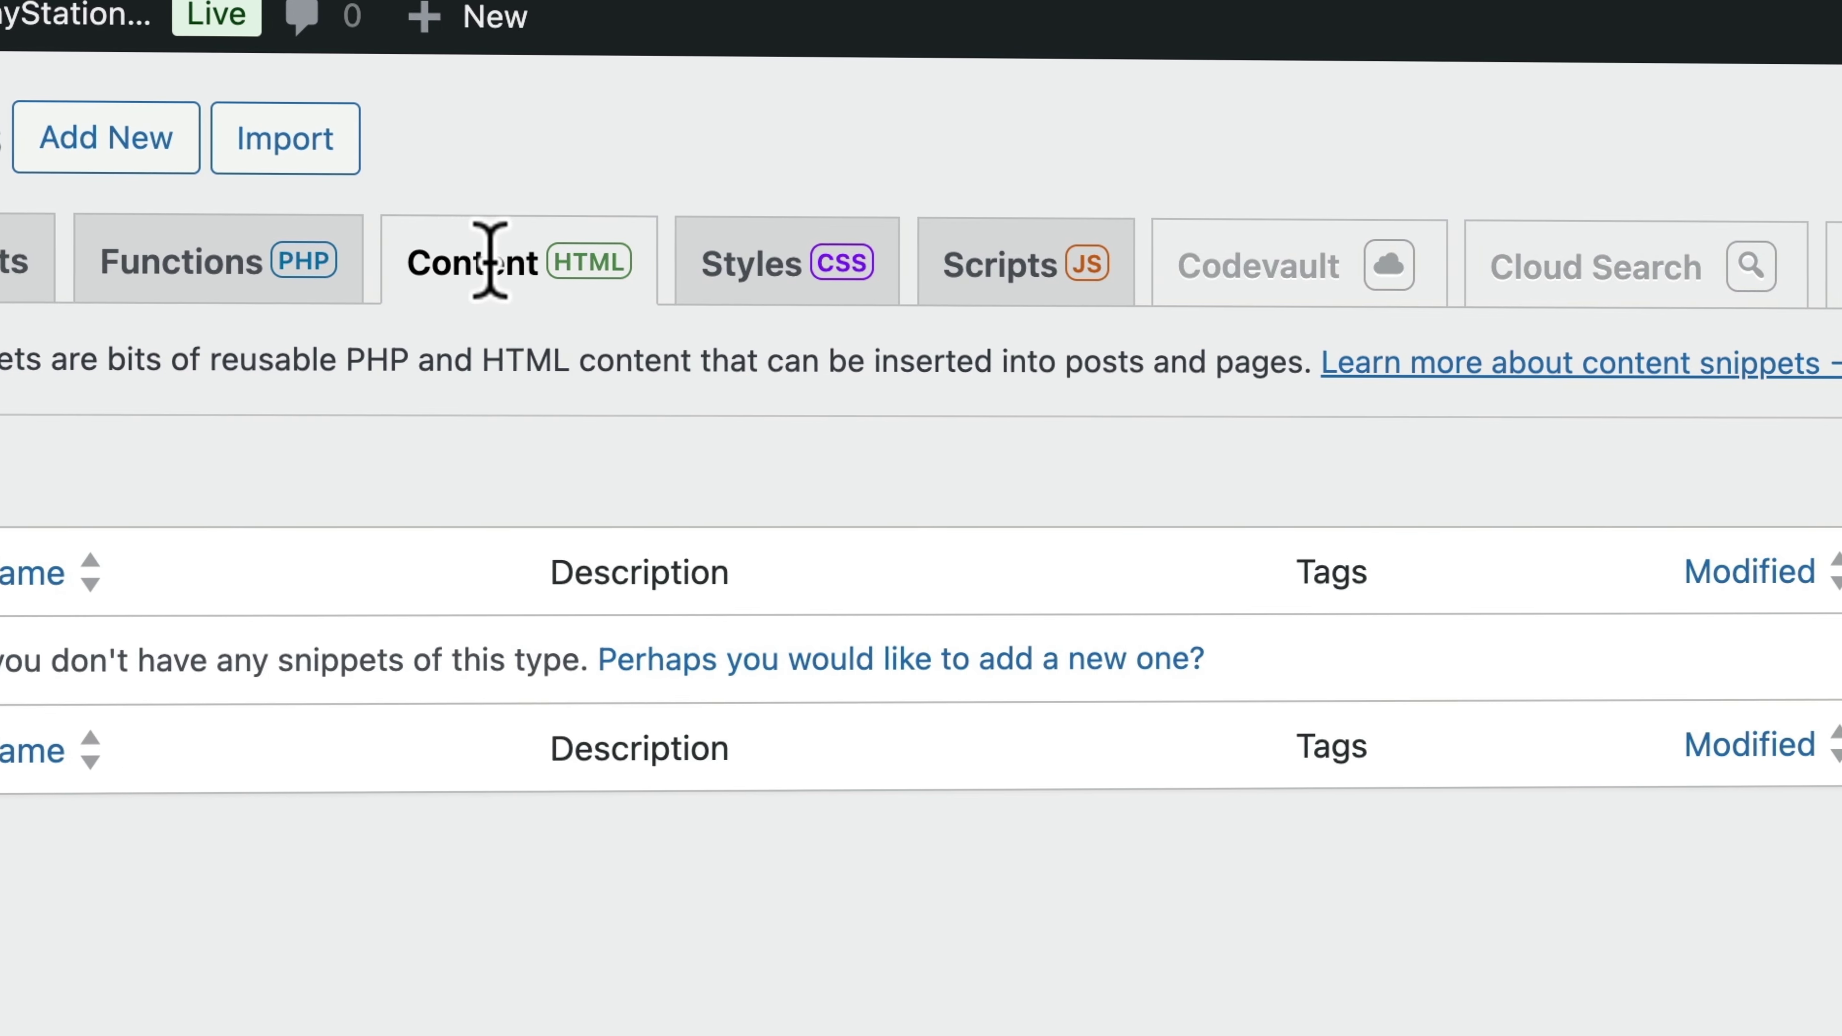
pyautogui.click(771, 265)
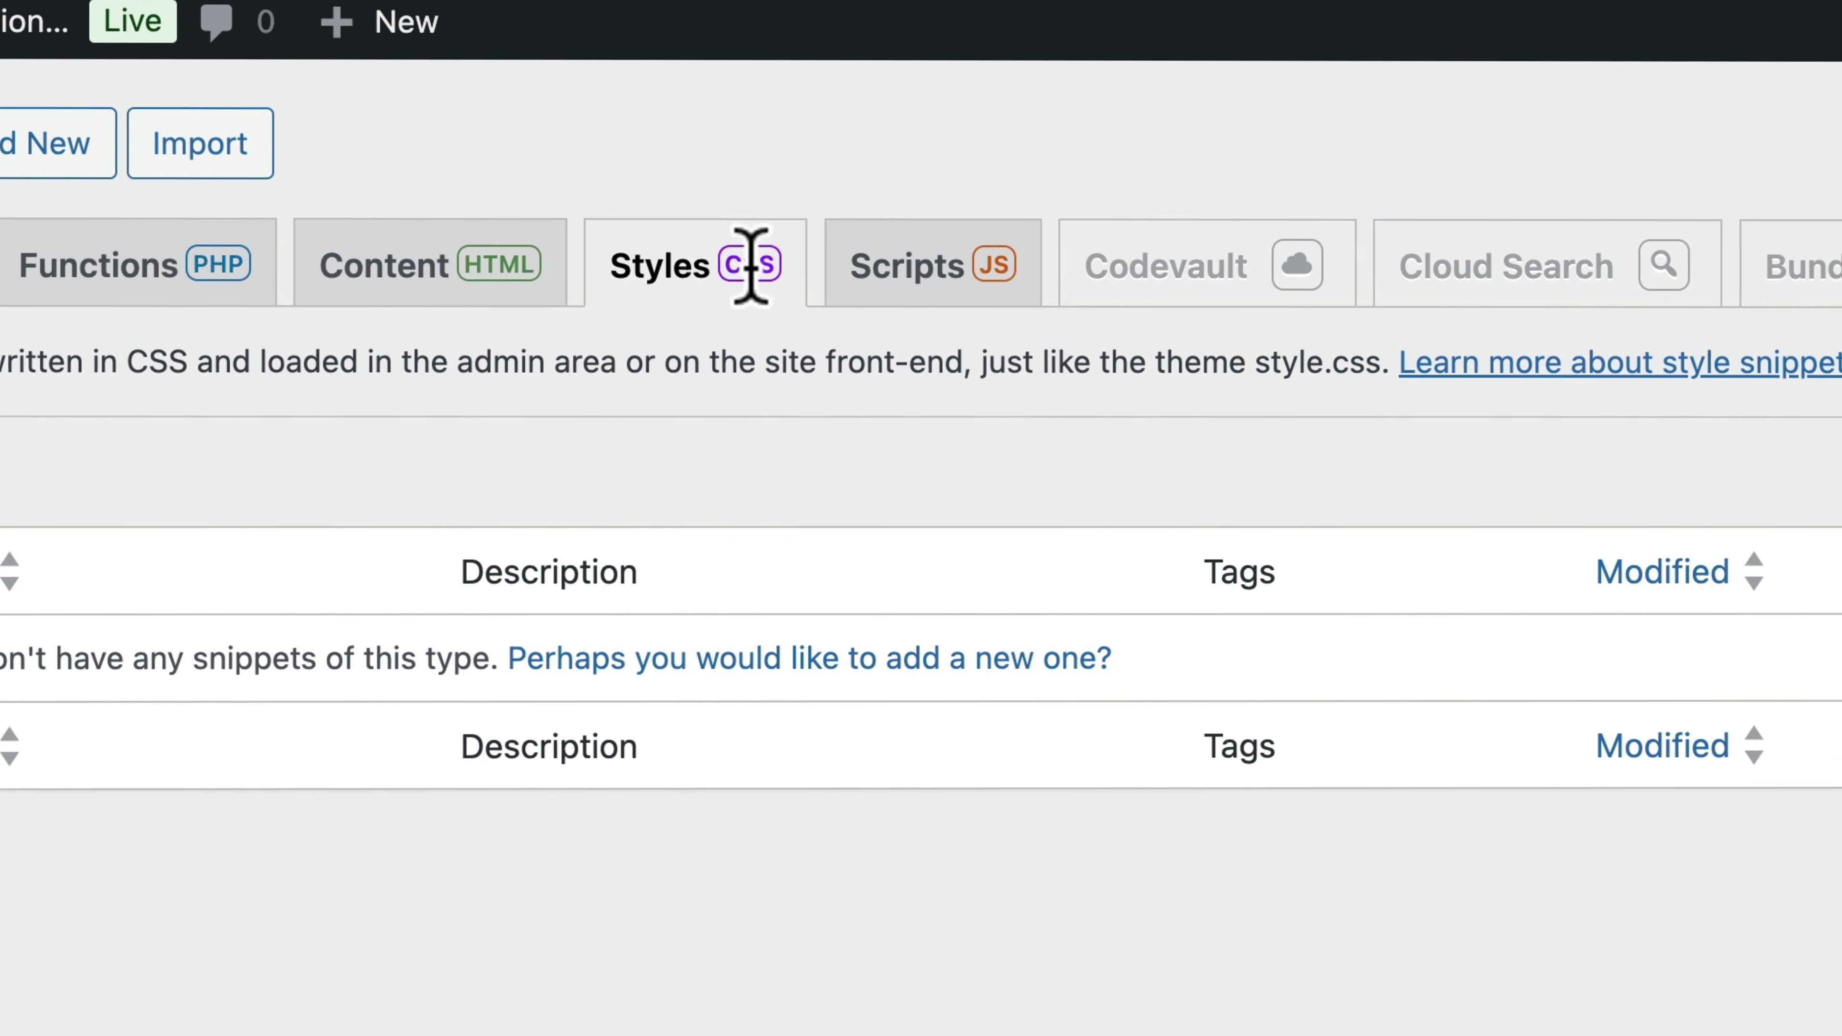
pyautogui.click(942, 272)
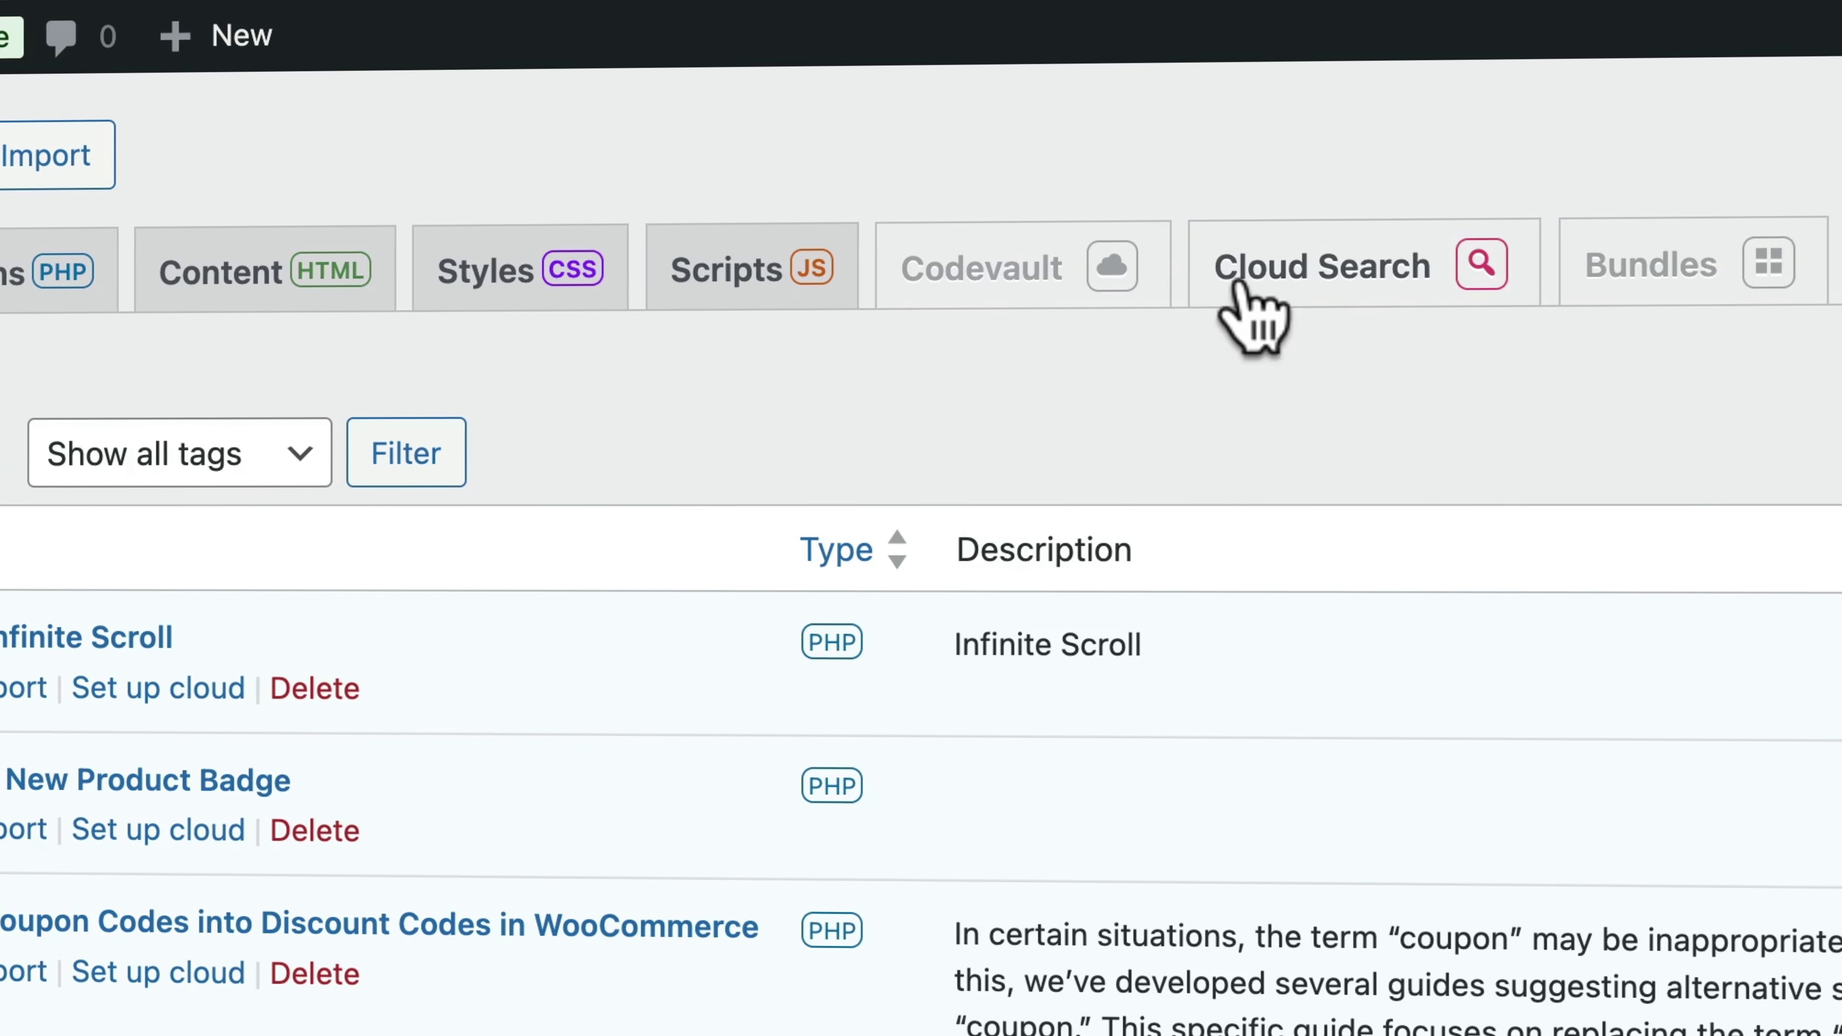
pyautogui.click(1331, 294)
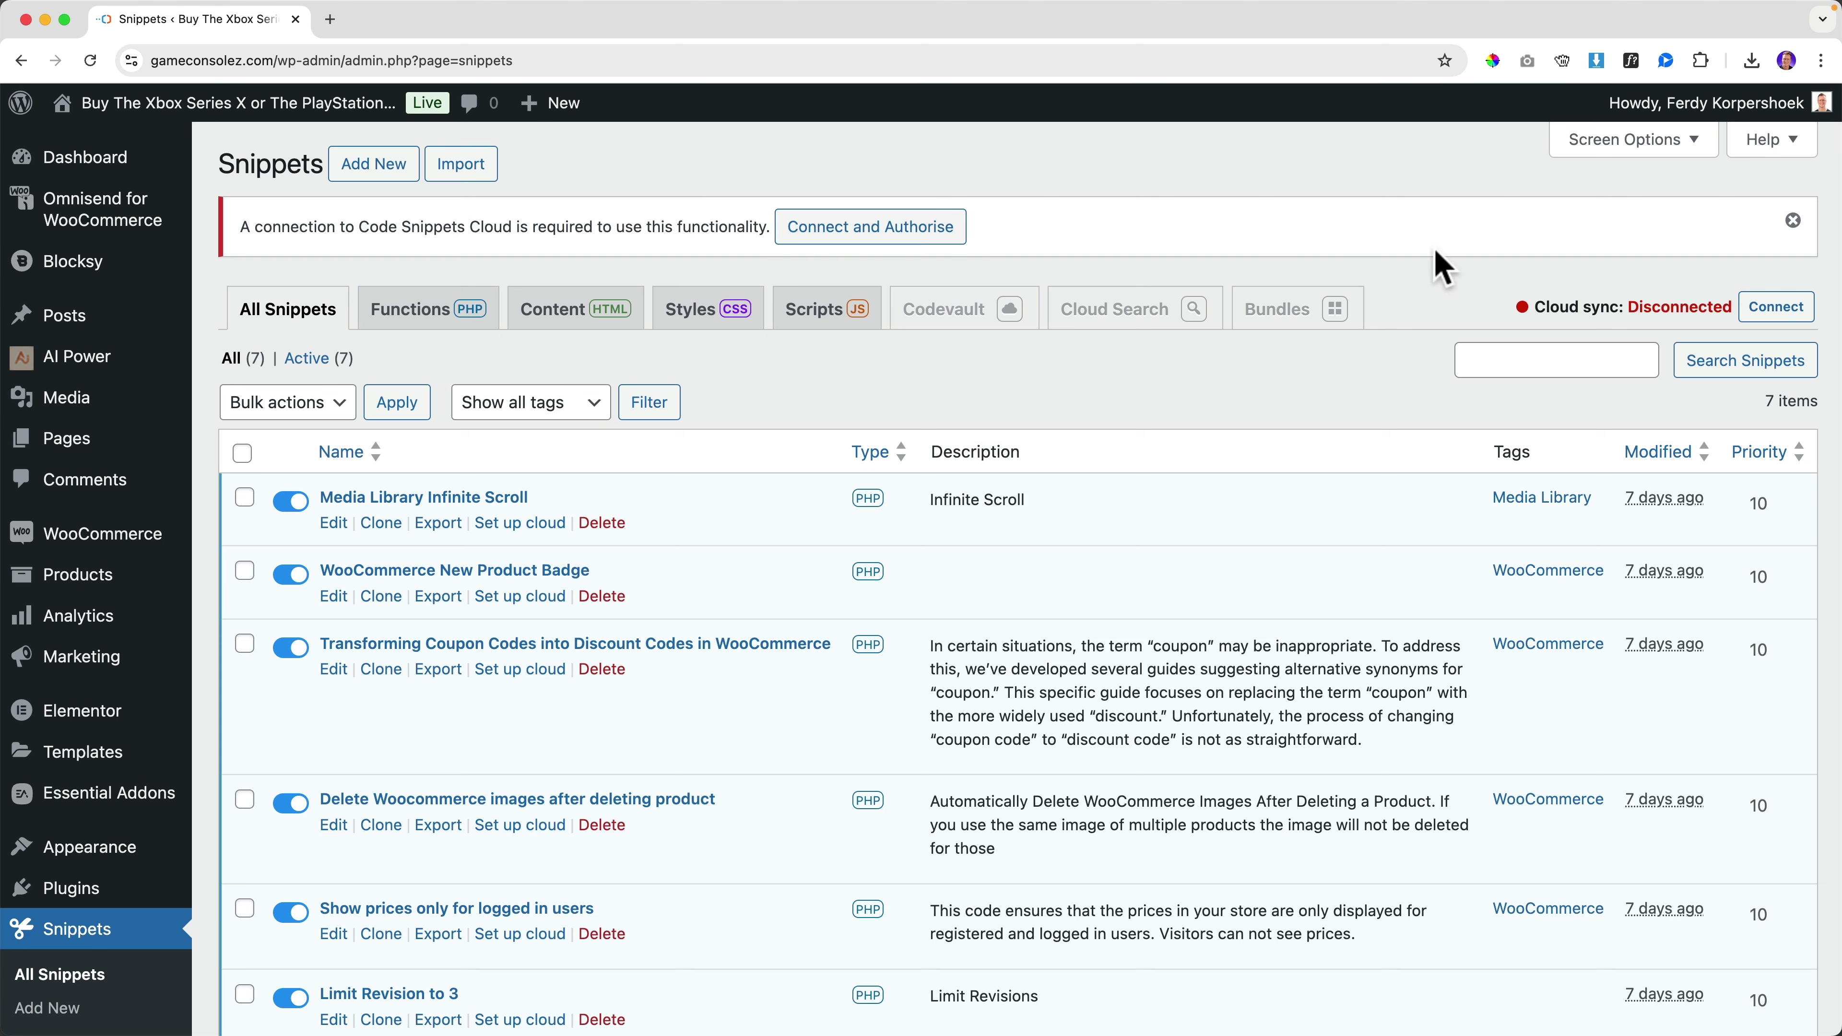
# Step: Connect and authorise gameconsolez.com with Code Snippets Cloud and view the Cloud Search and Bundles sections
pyautogui.click(1795, 223)
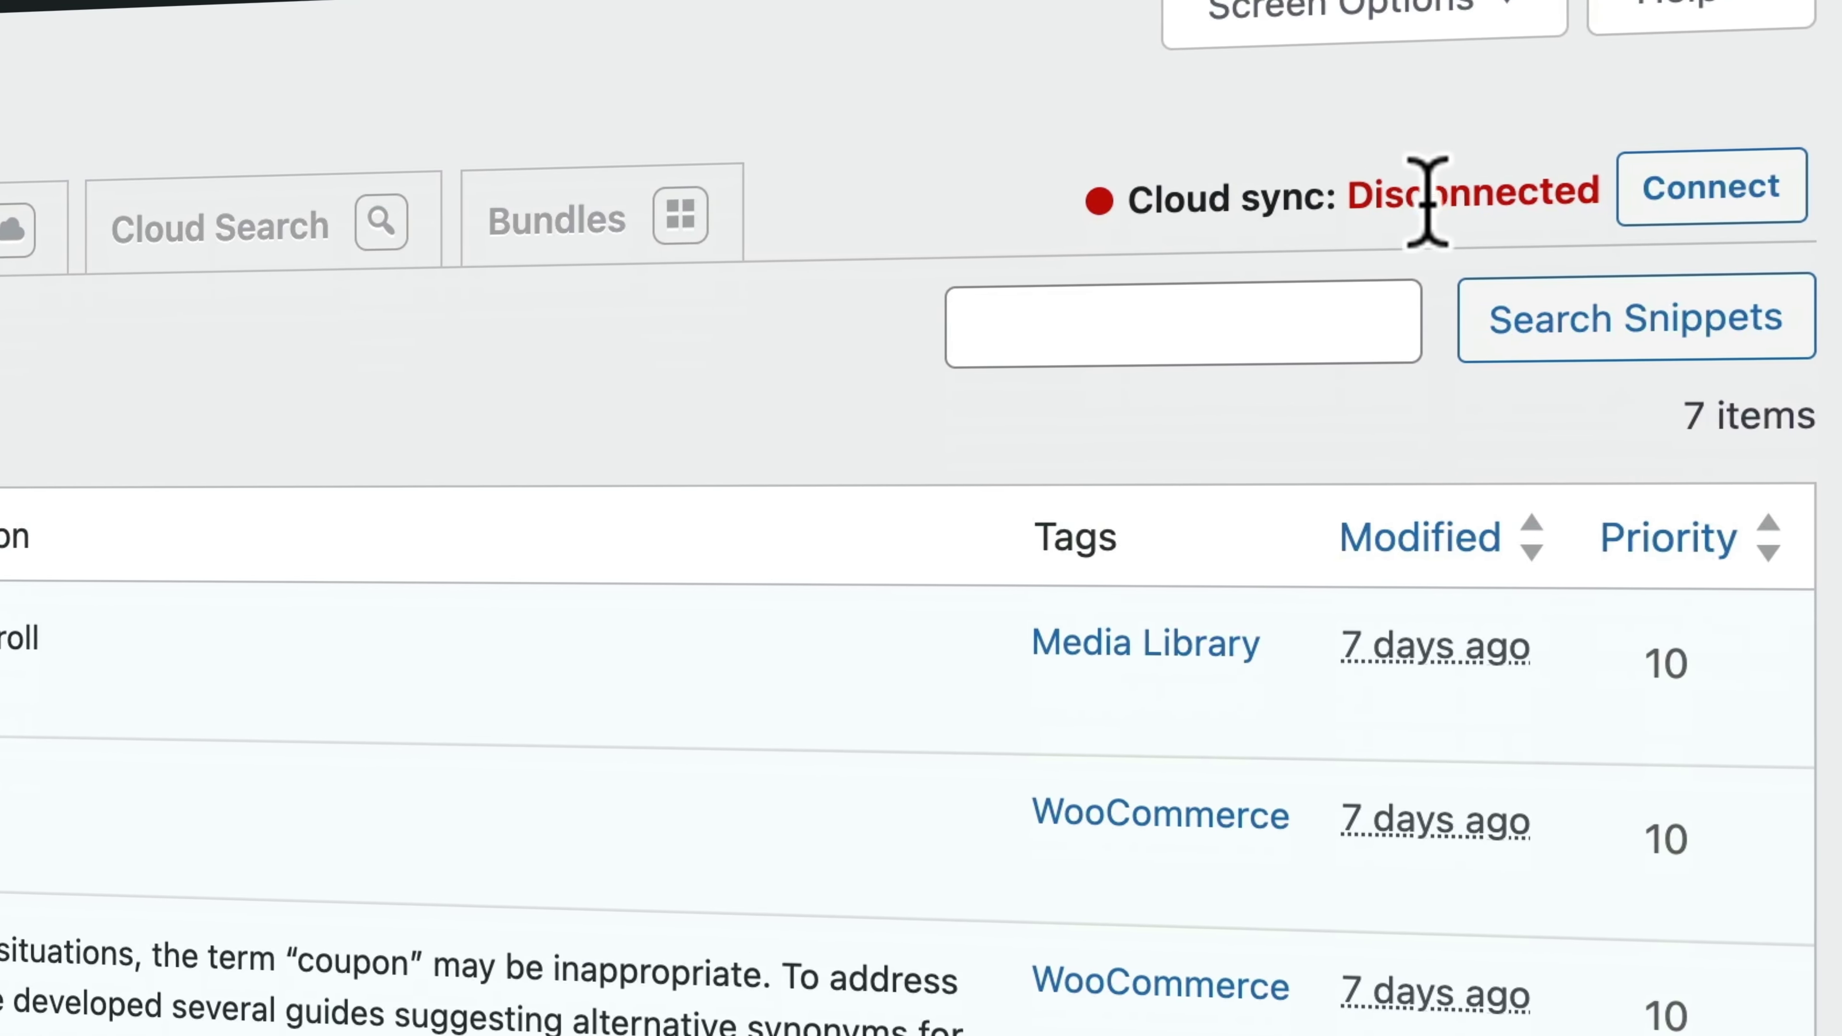
pyautogui.click(1717, 203)
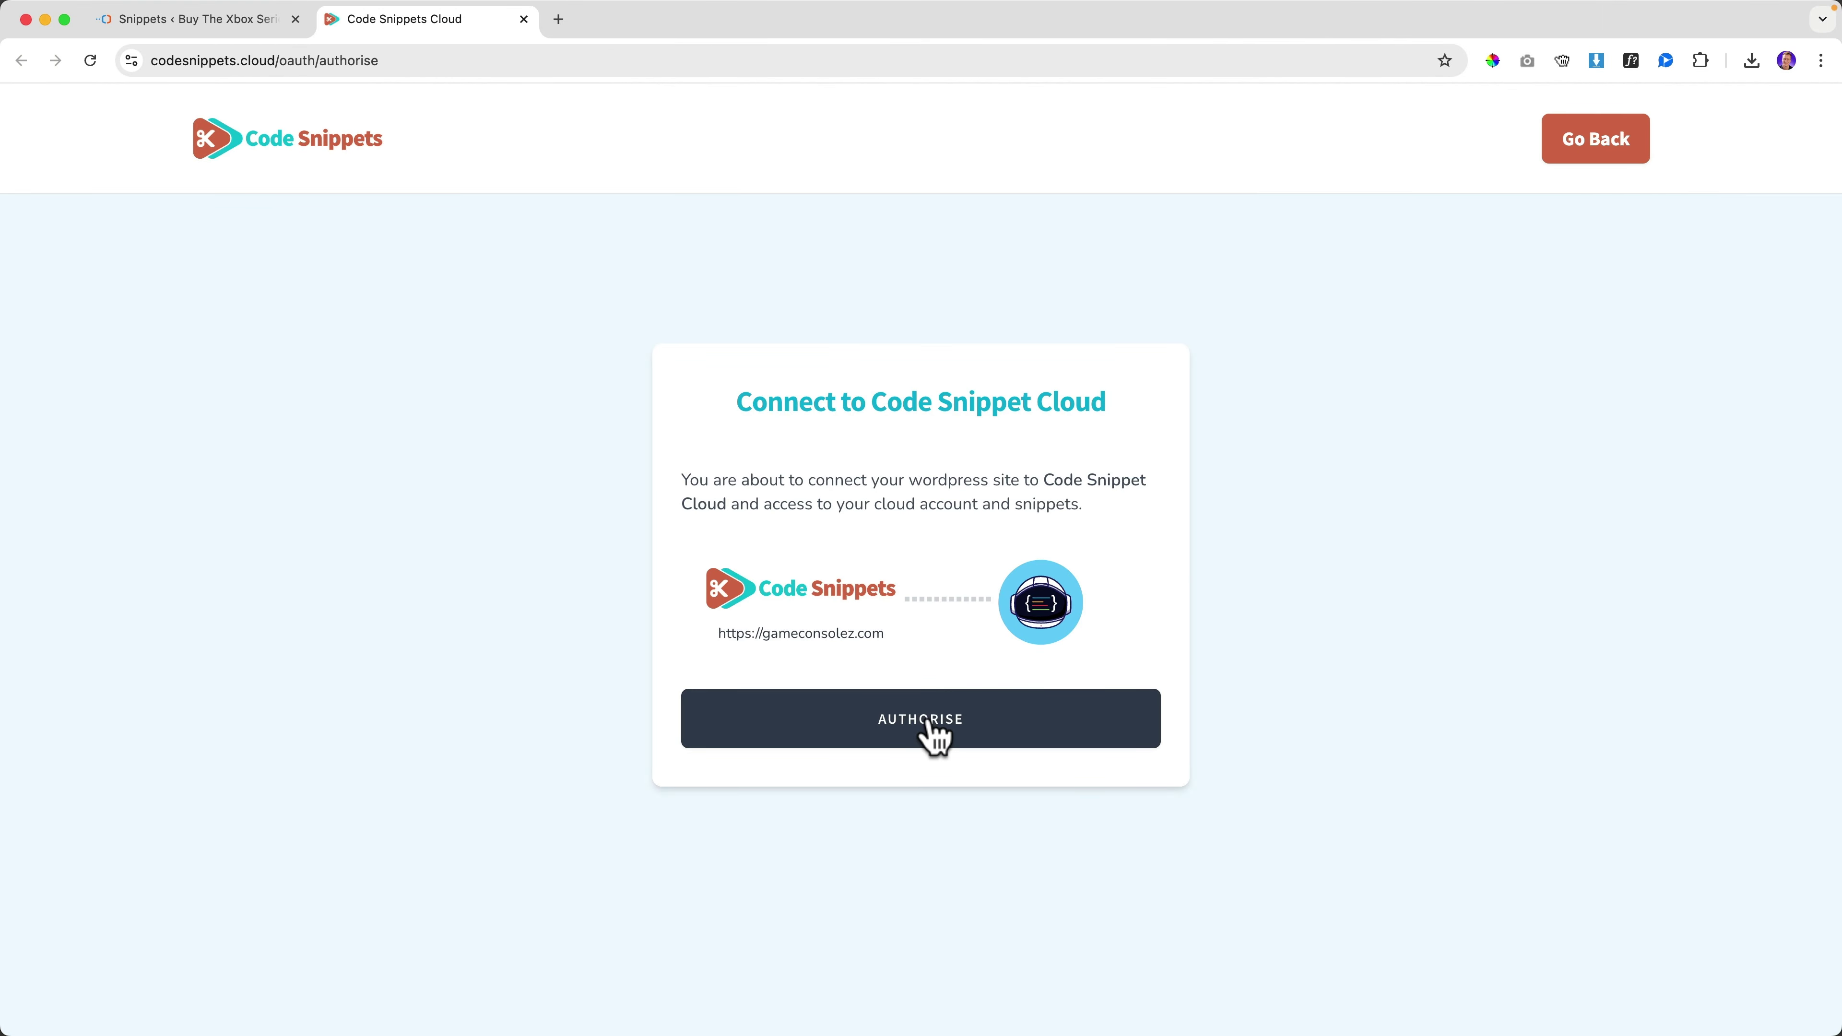
pyautogui.click(924, 722)
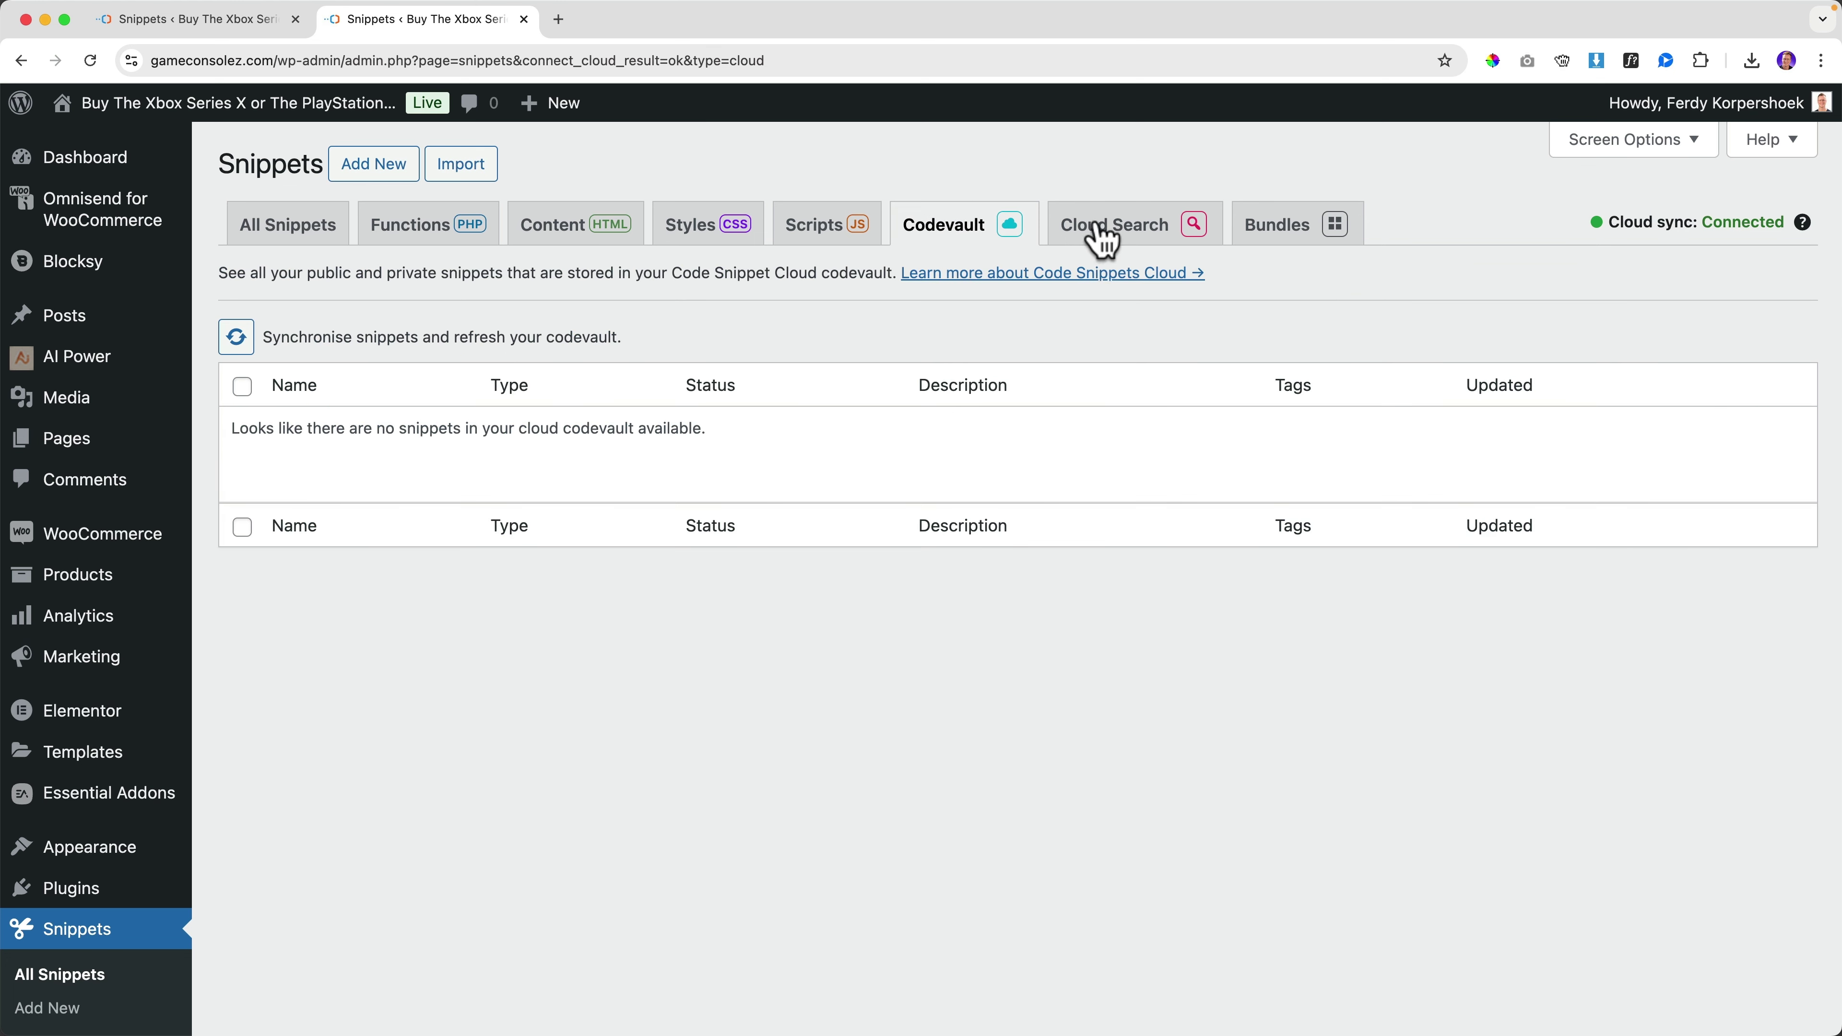
pyautogui.click(1152, 240)
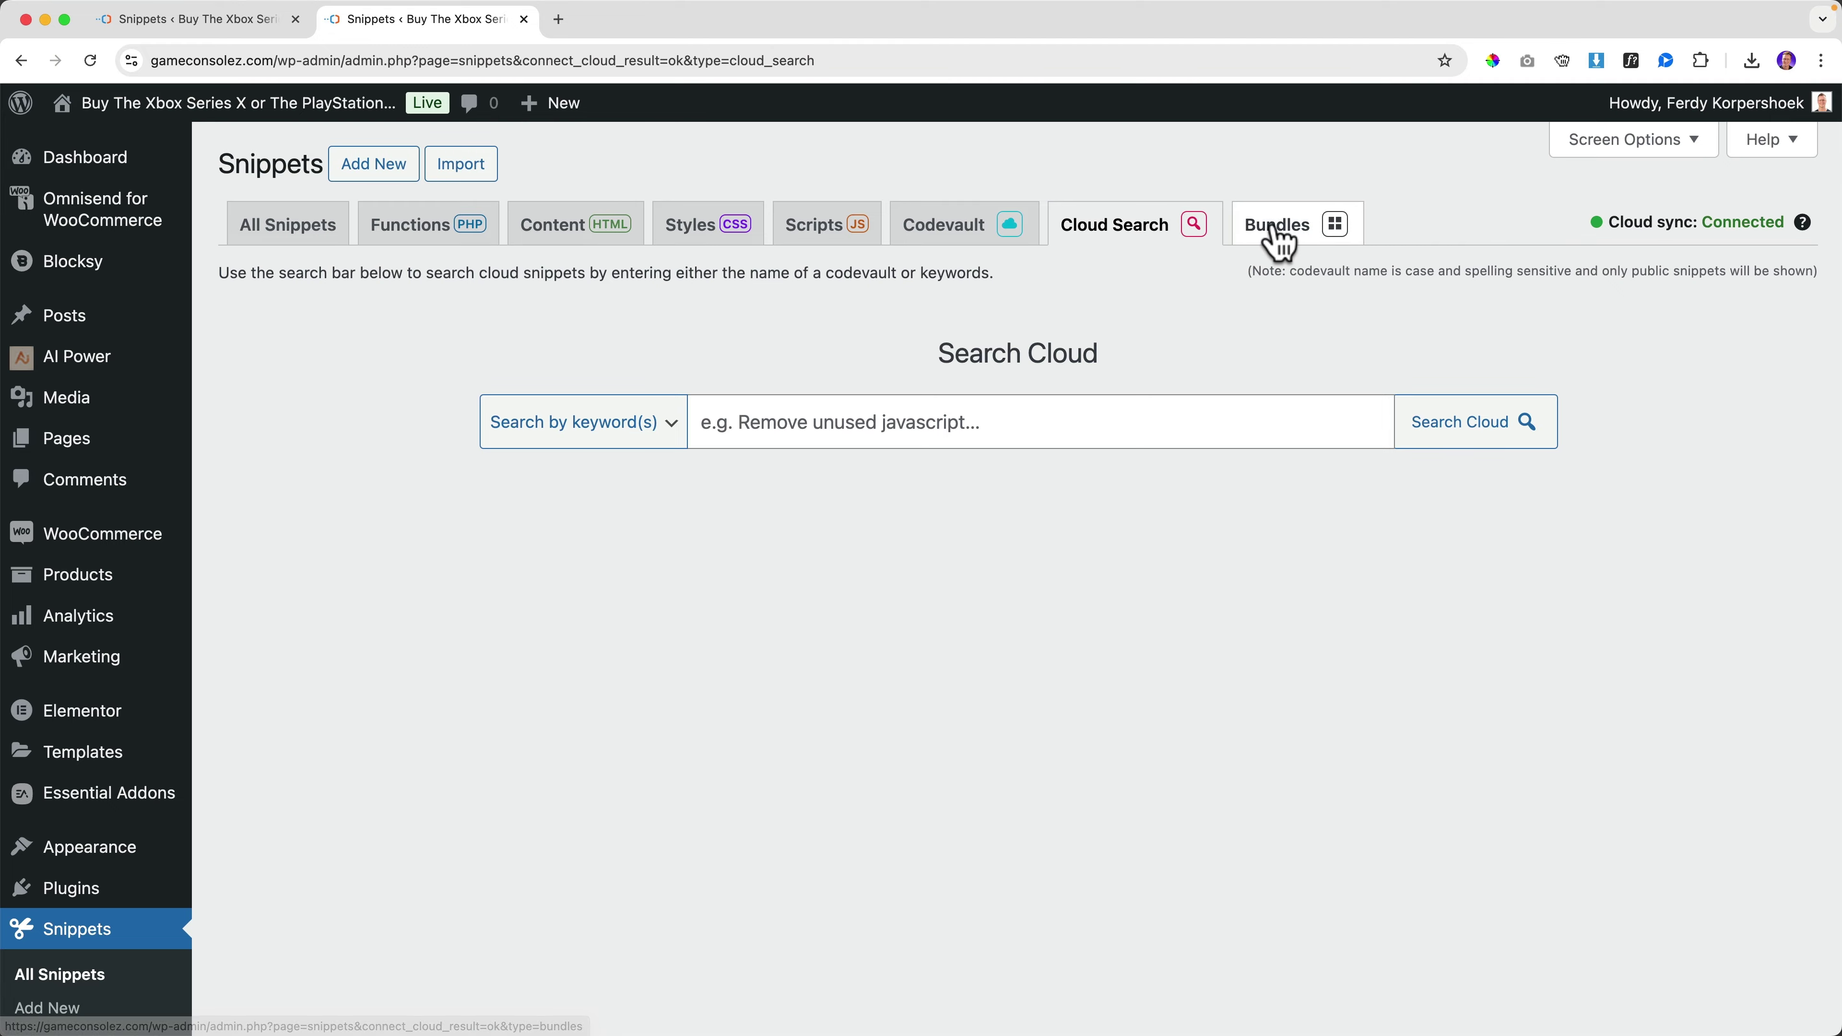
pyautogui.click(1280, 242)
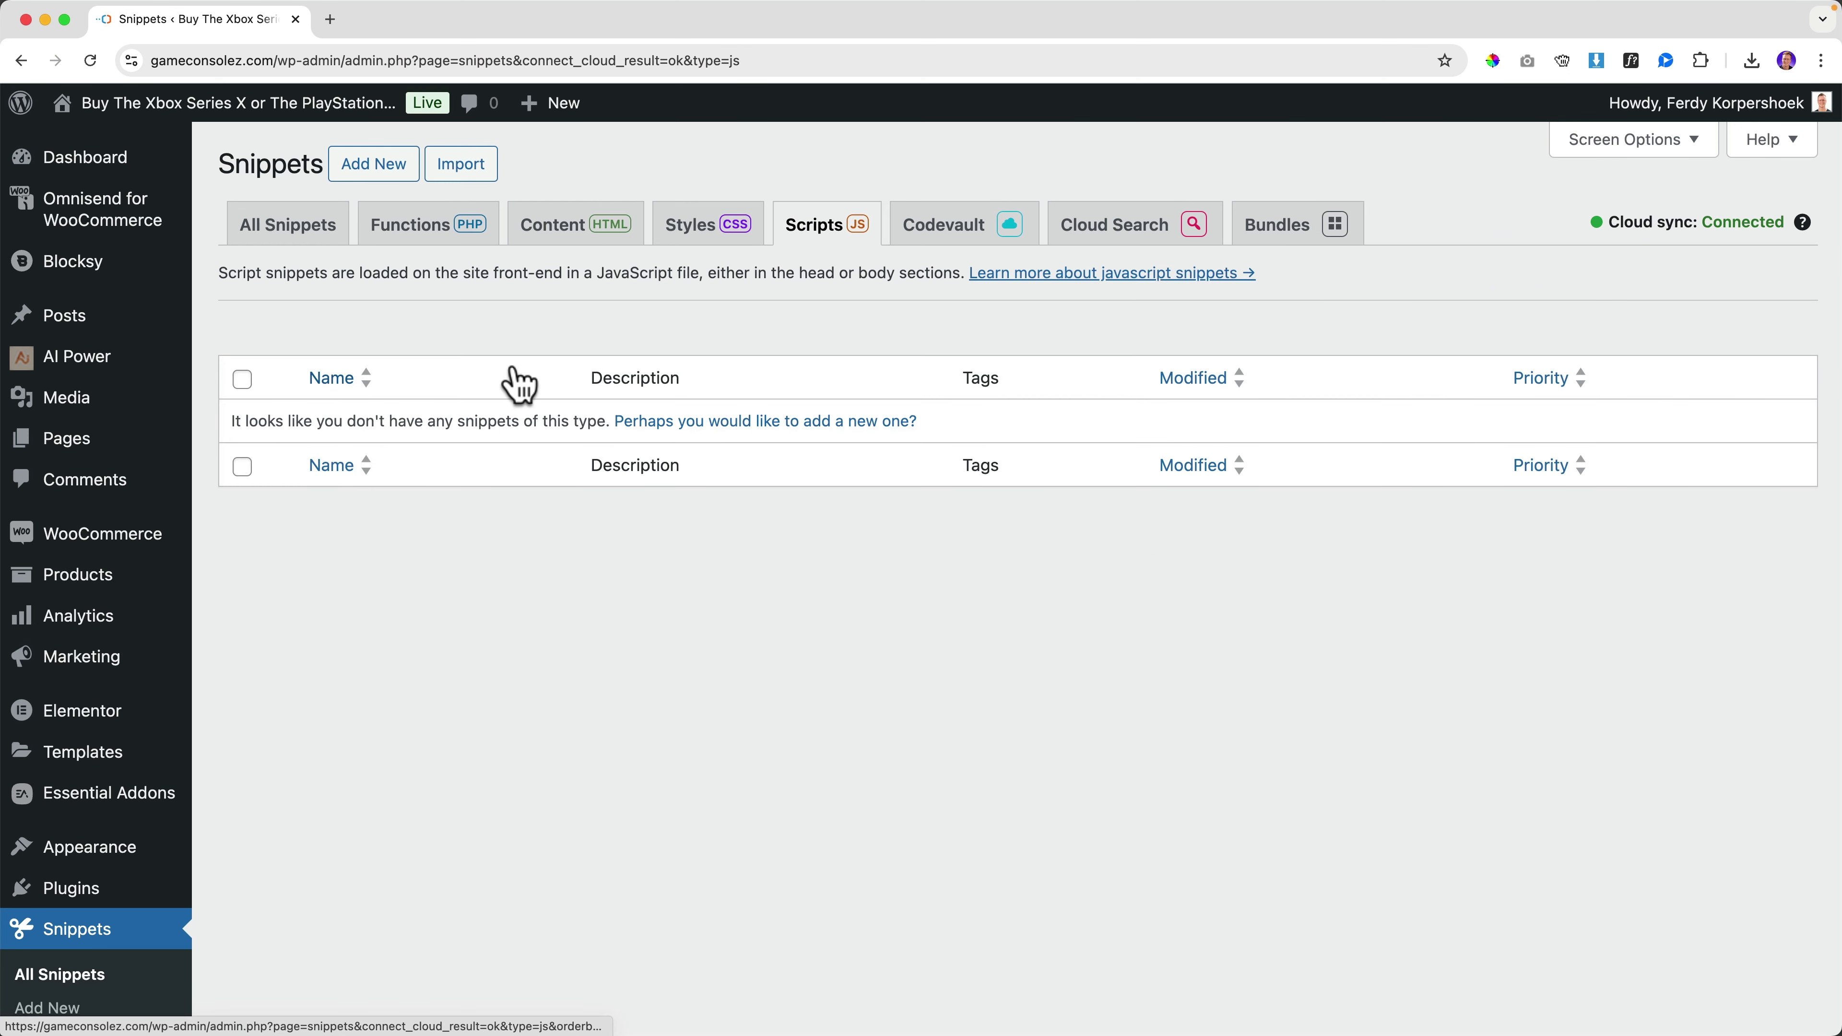
# Step: Search the snippet cloud by keyword for "javascript"
pyautogui.click(1105, 243)
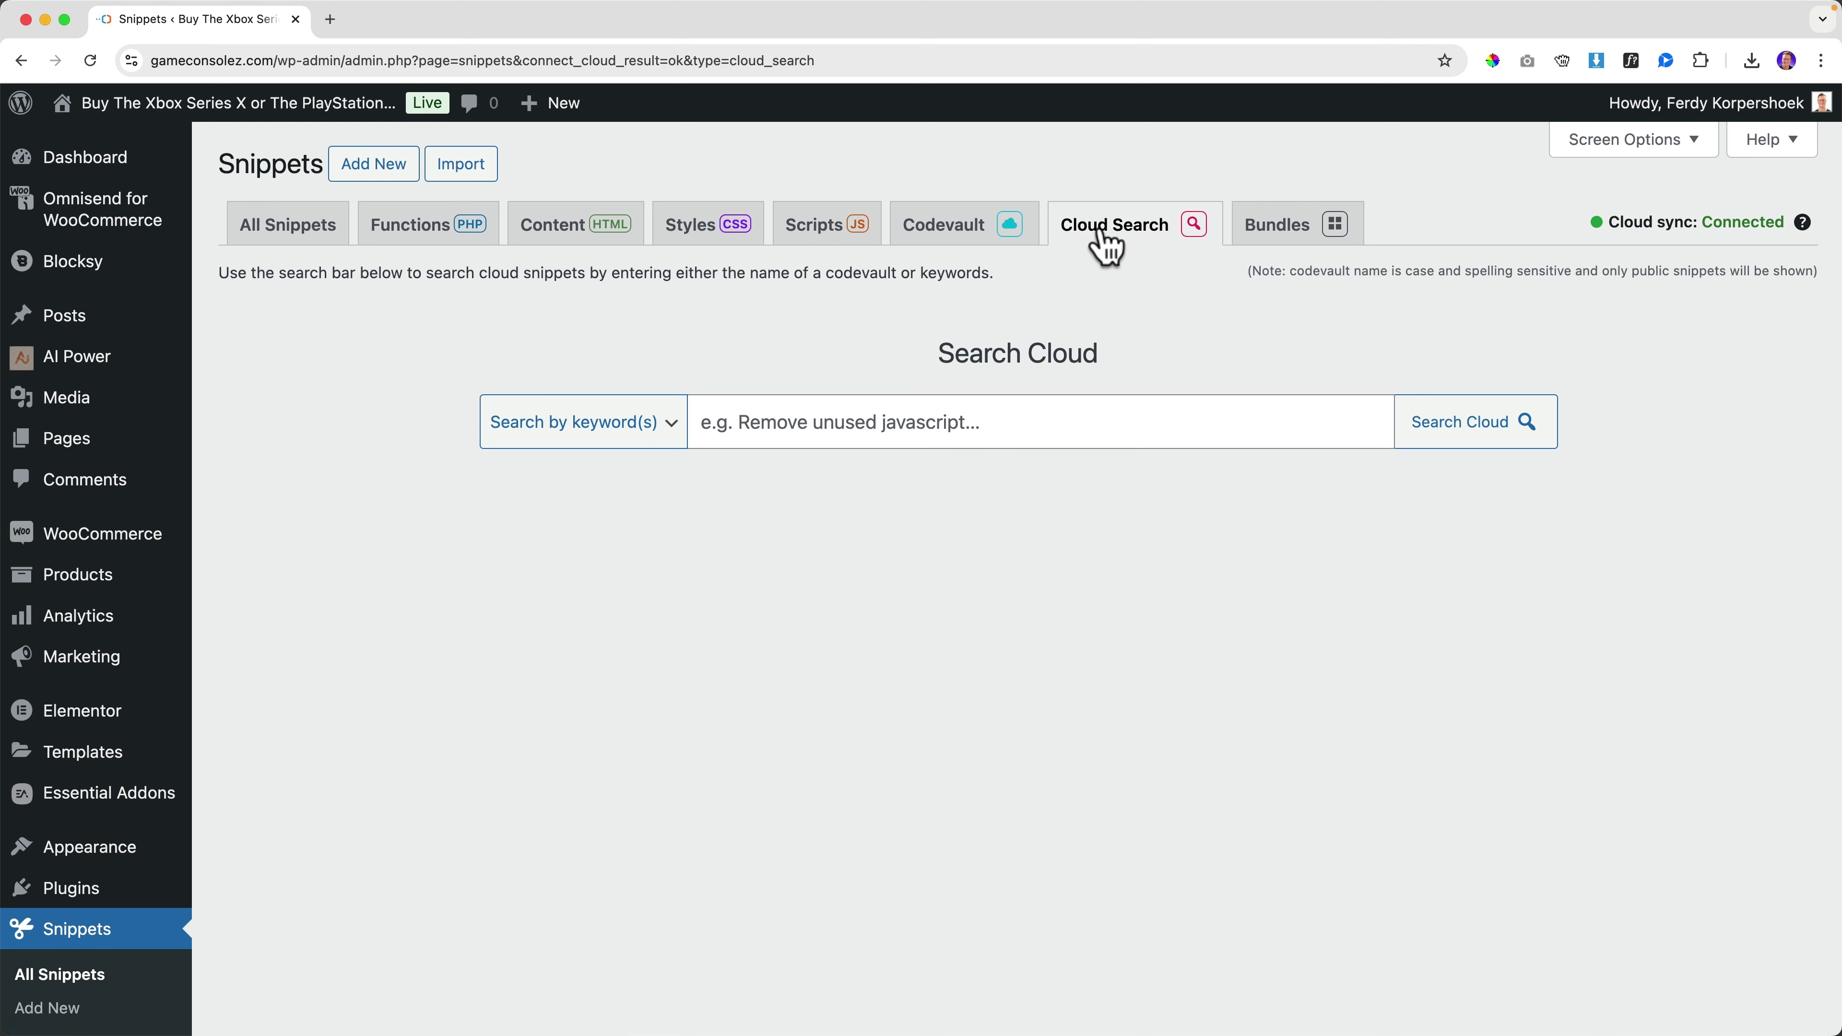
pyautogui.click(670, 423)
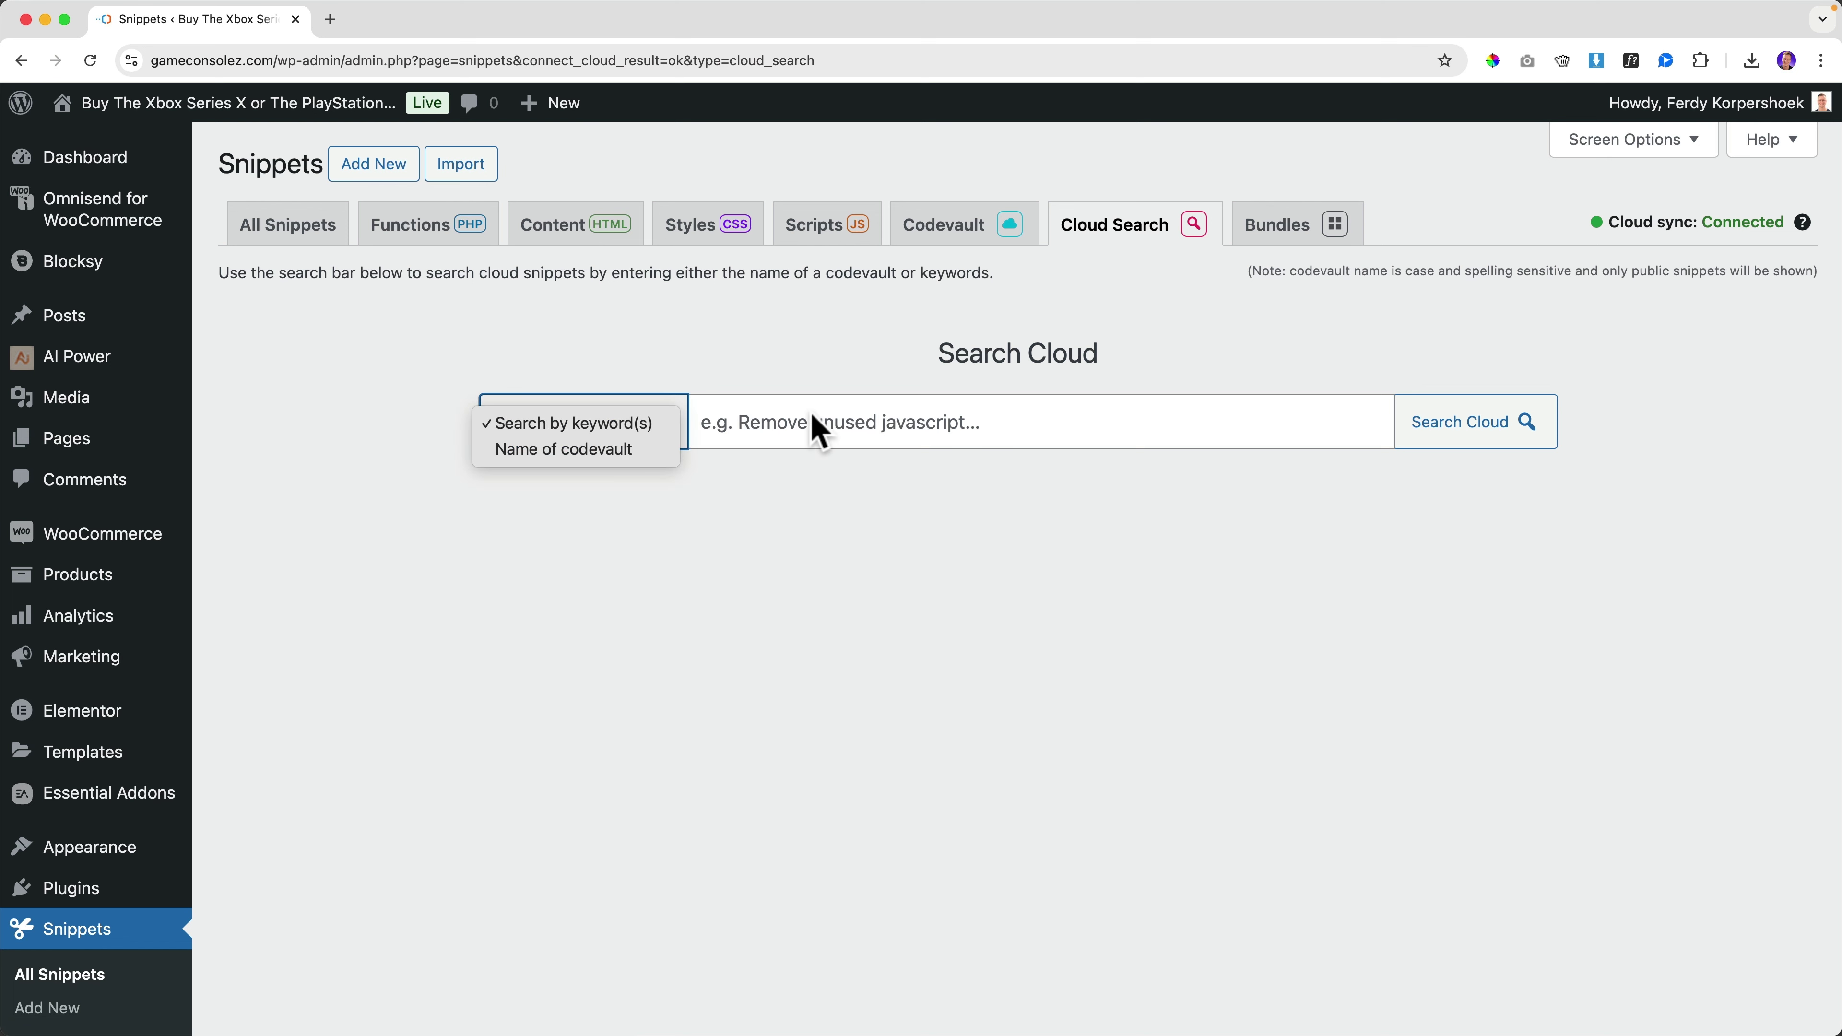
pyautogui.click(833, 429)
pyautogui.click(840, 415)
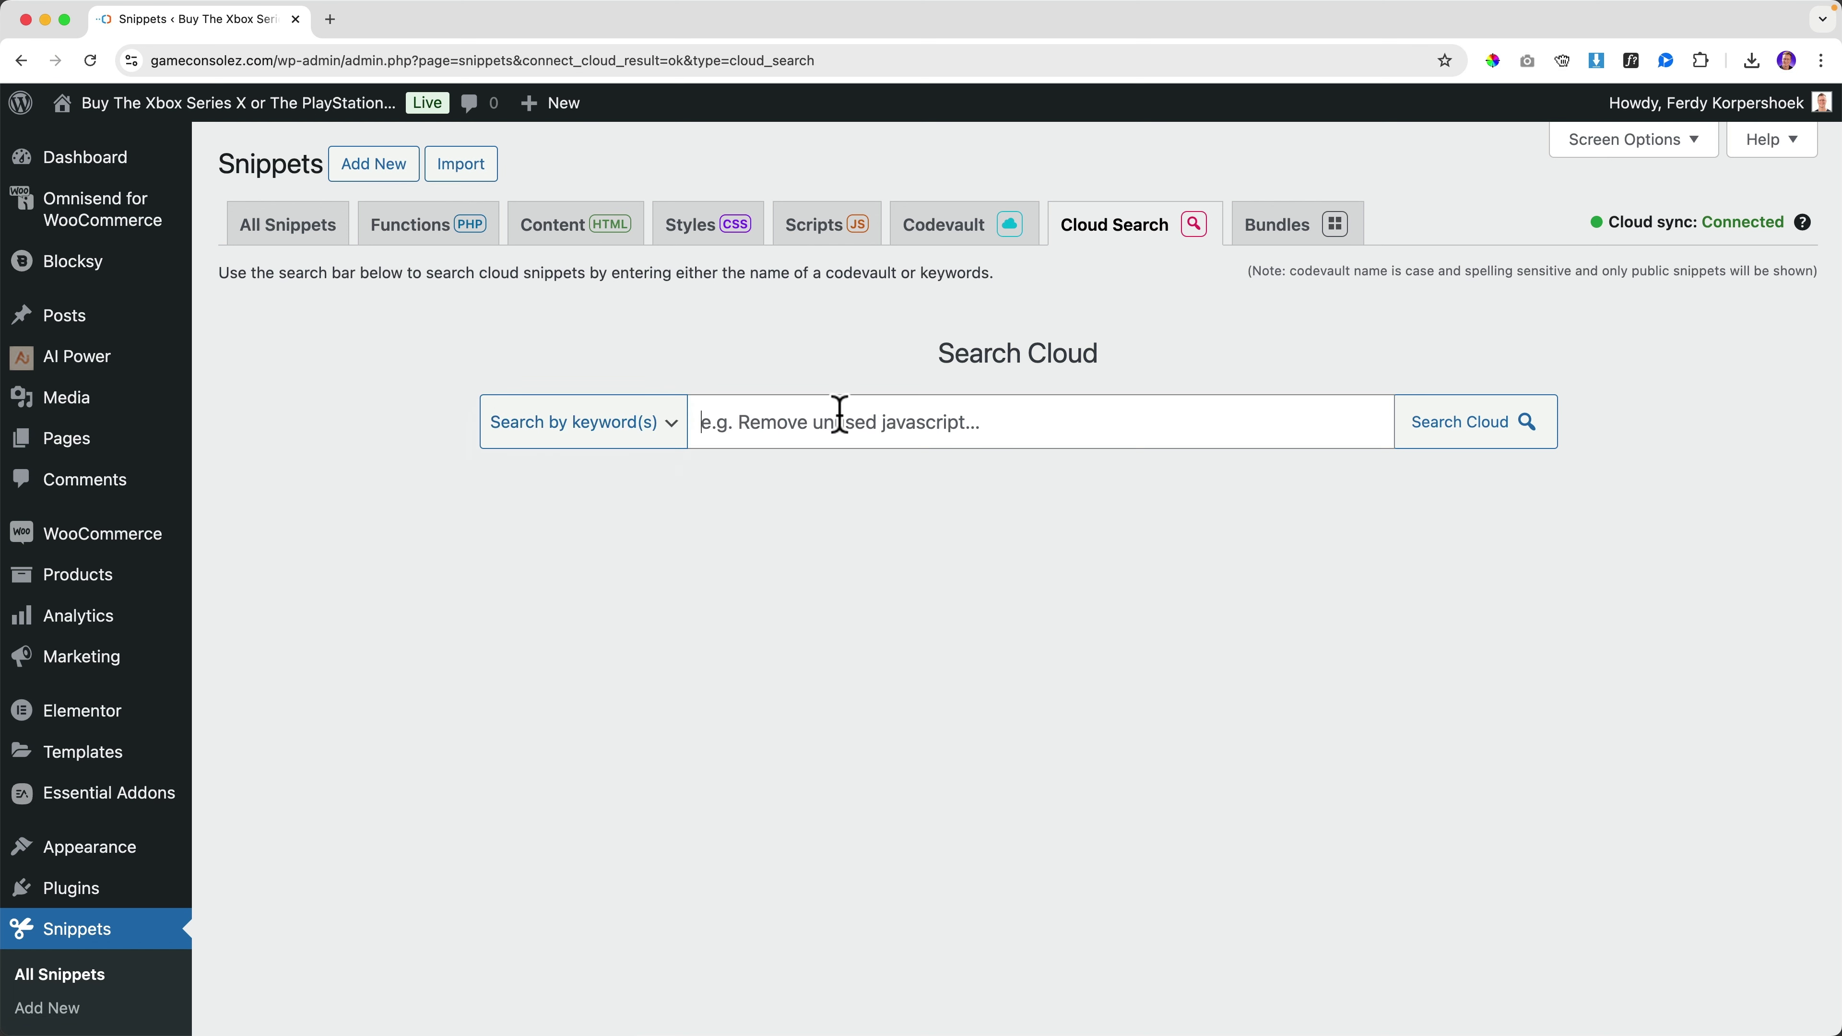
pyautogui.write('jav')
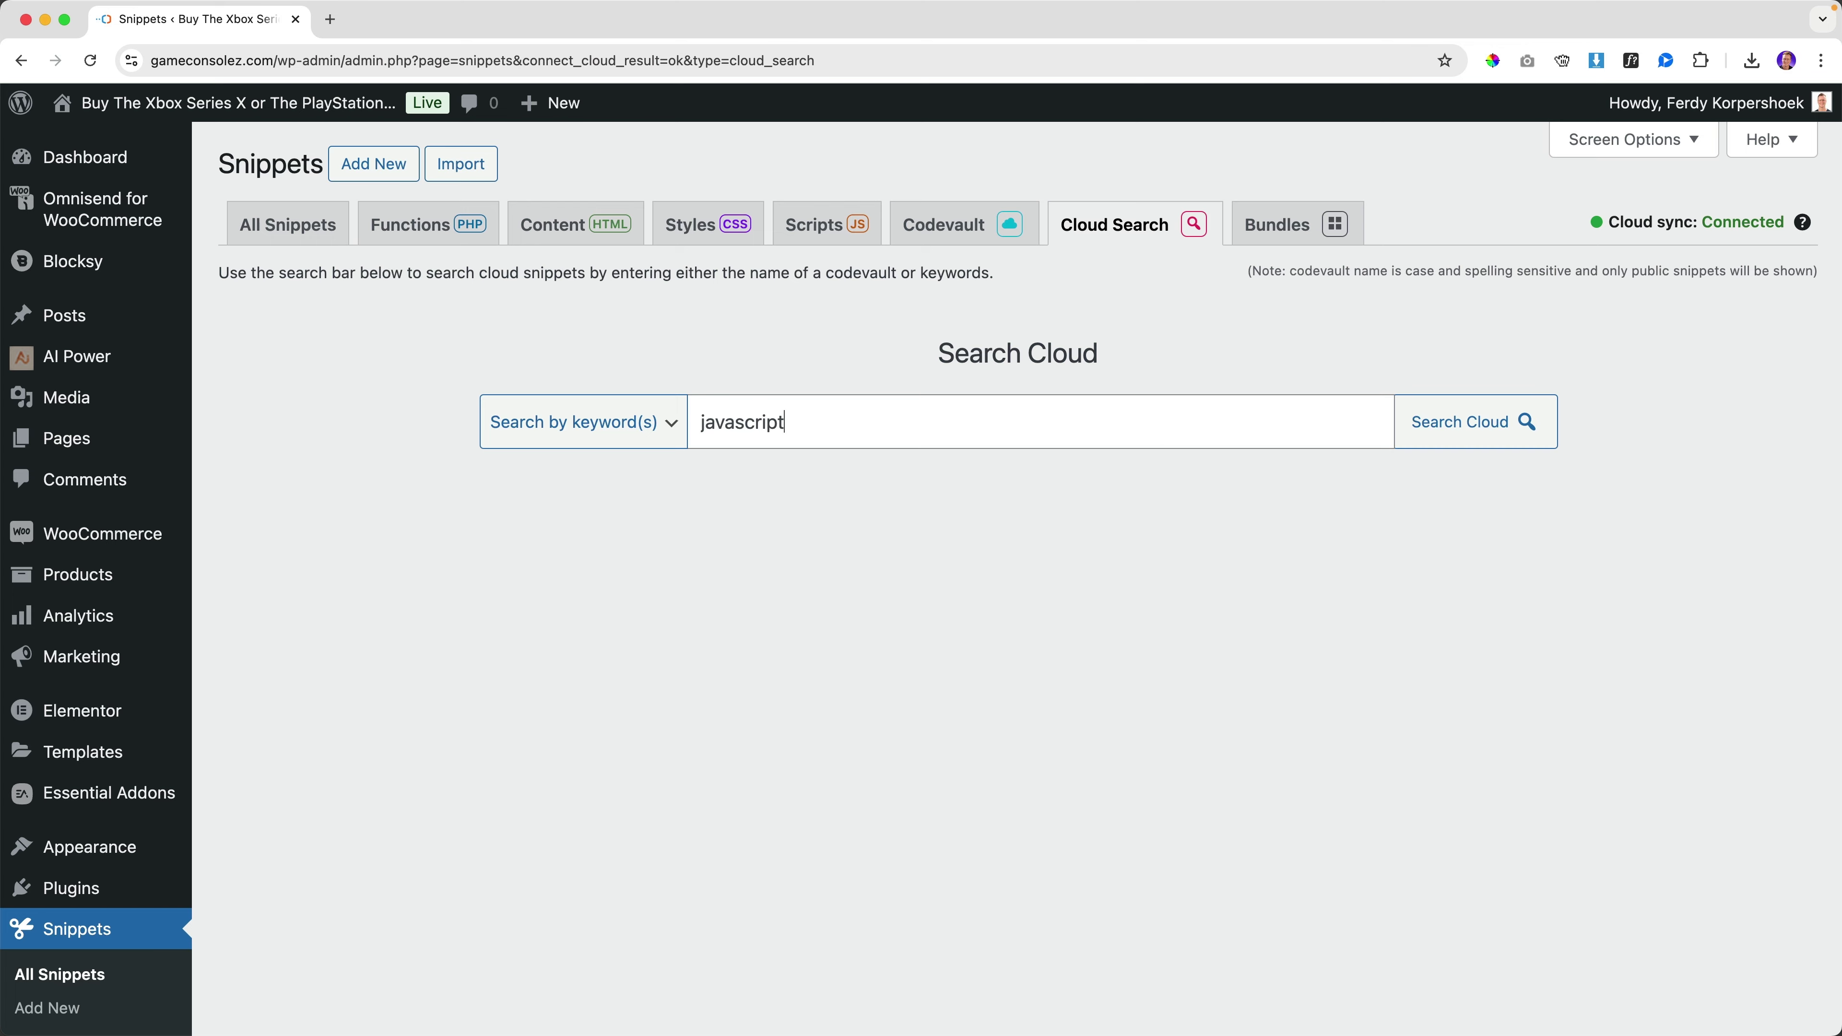
pyautogui.write('ascript')
pyautogui.press('Return')
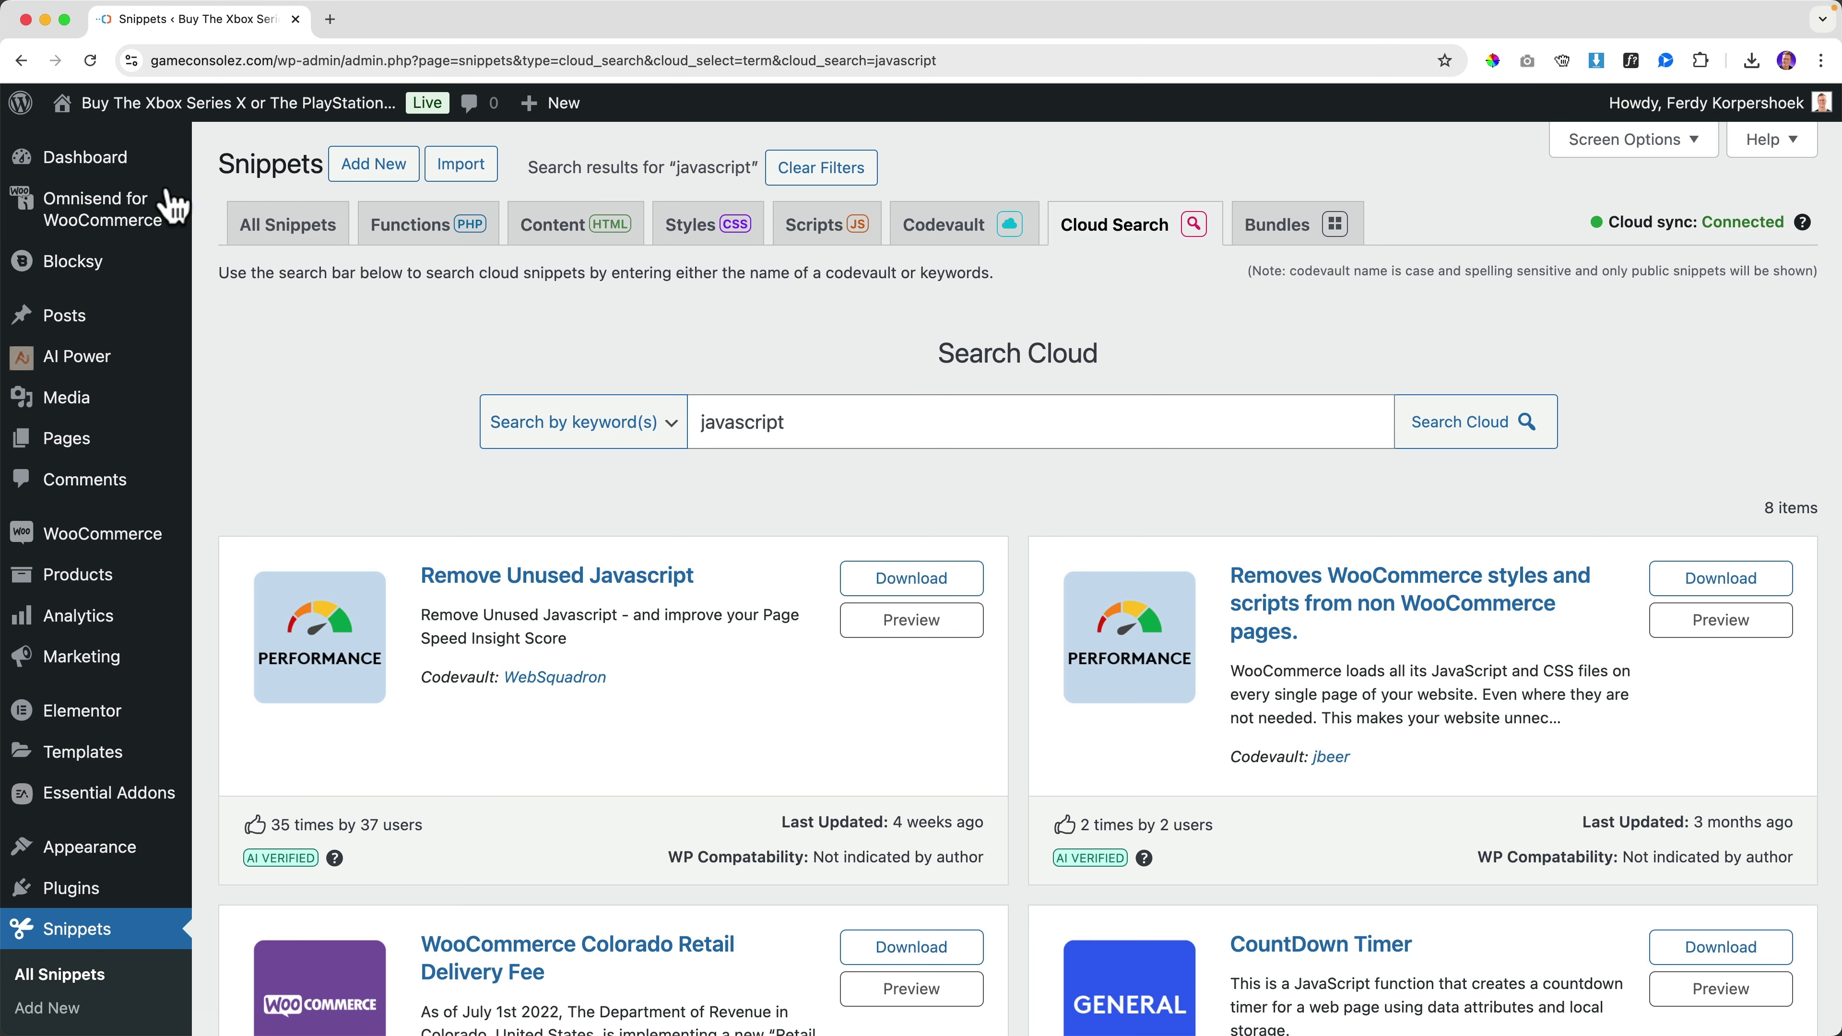
# Step: Open the gameconsolez.com site in a new tab and go to its admin page for adding plugins
pyautogui.rightClick(230, 103)
pyautogui.click(332, 119)
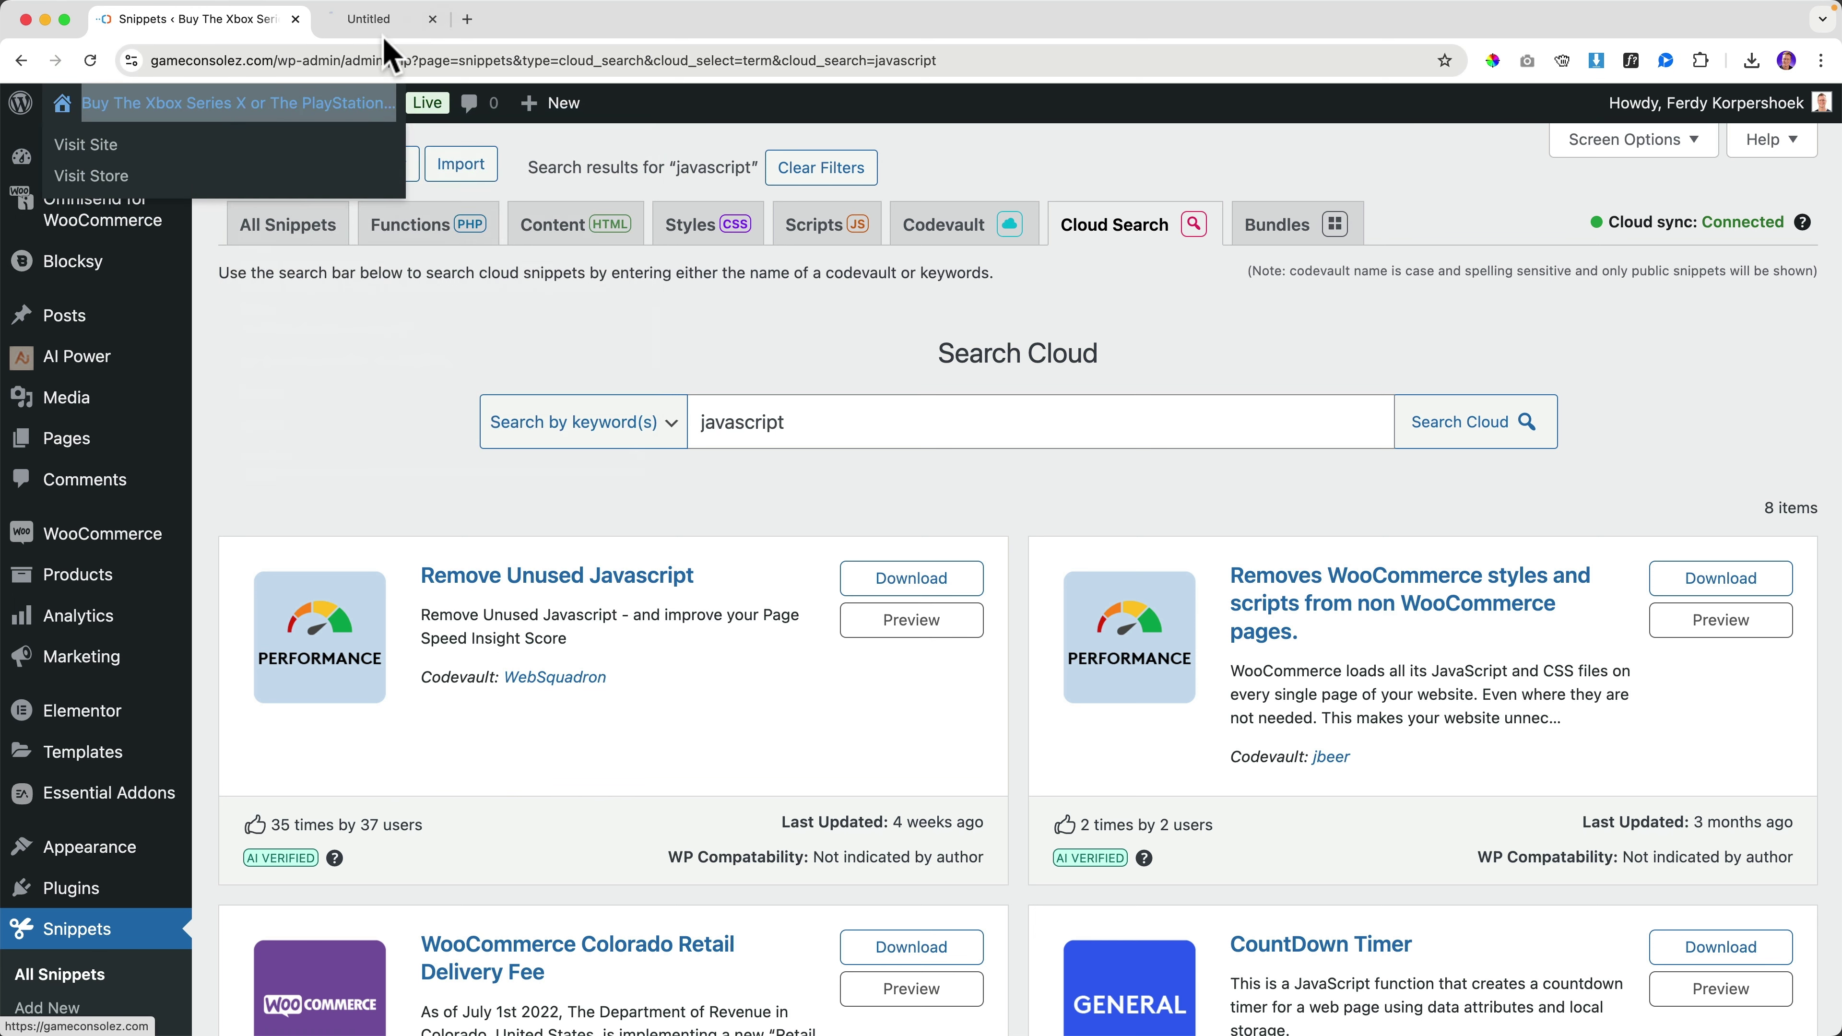
pyautogui.click(391, 20)
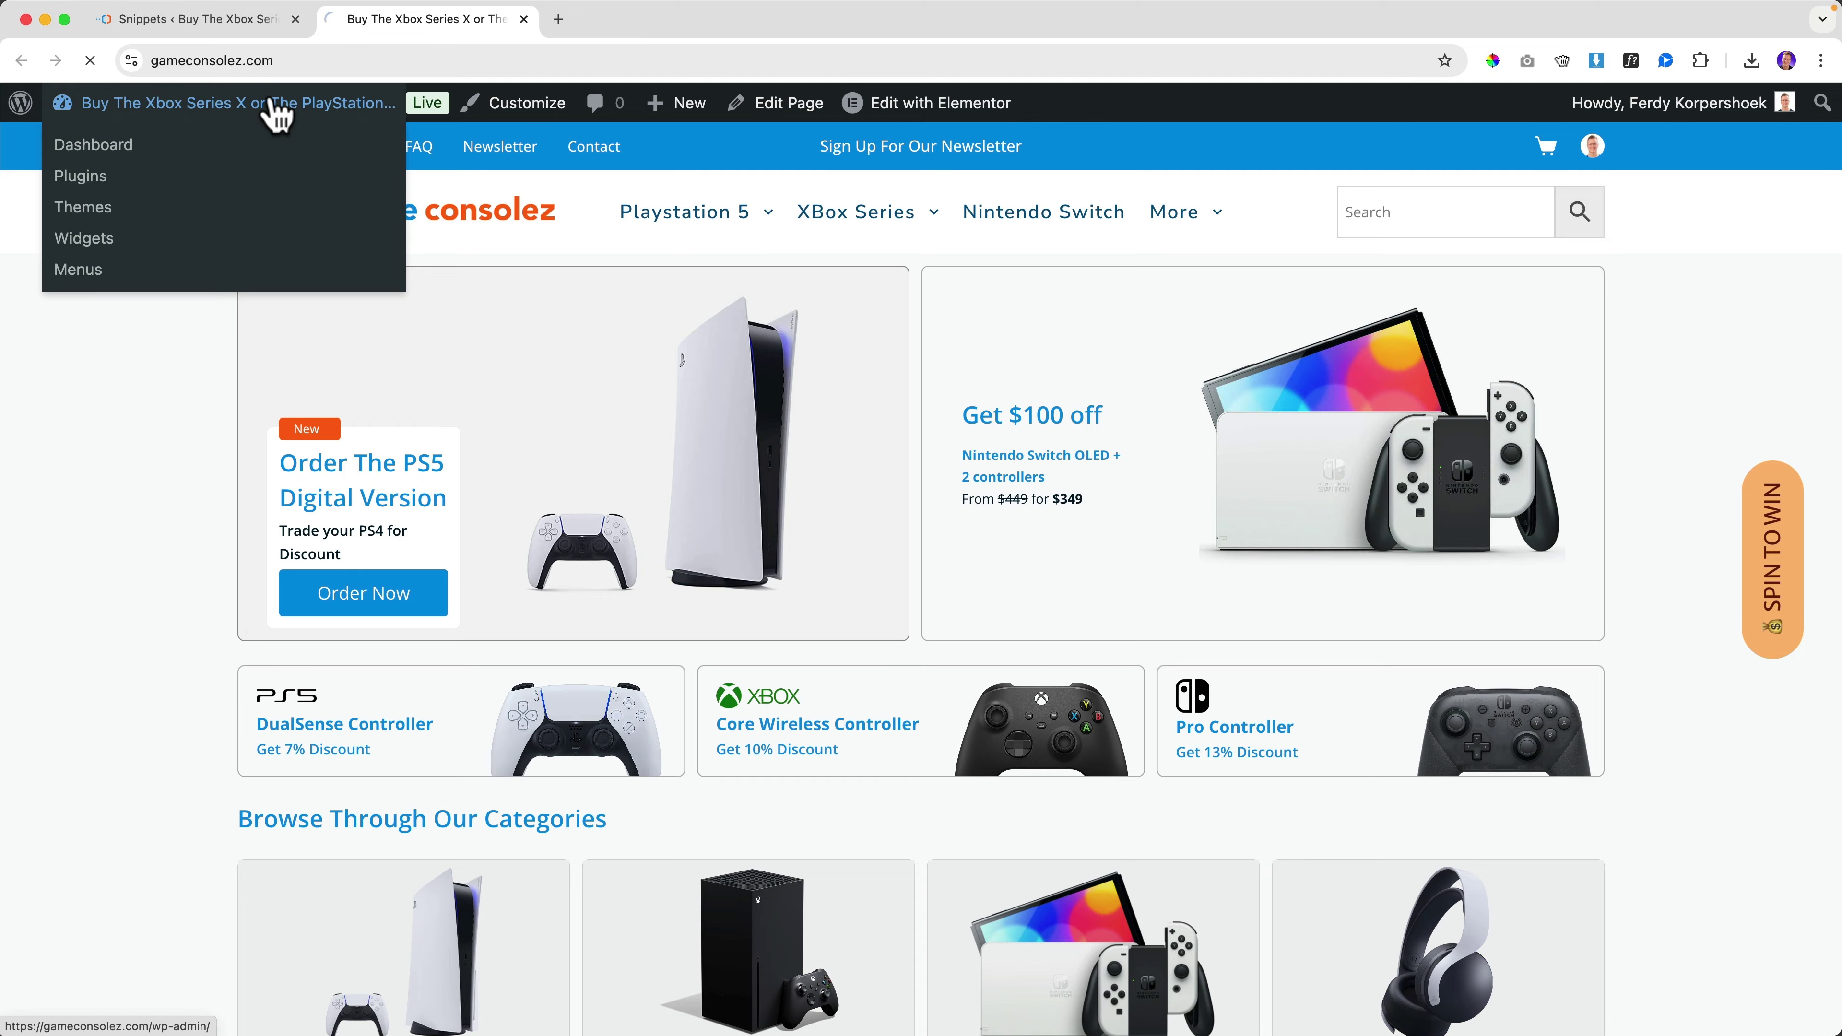
pyautogui.click(275, 109)
pyautogui.scroll(-3, 136, 628)
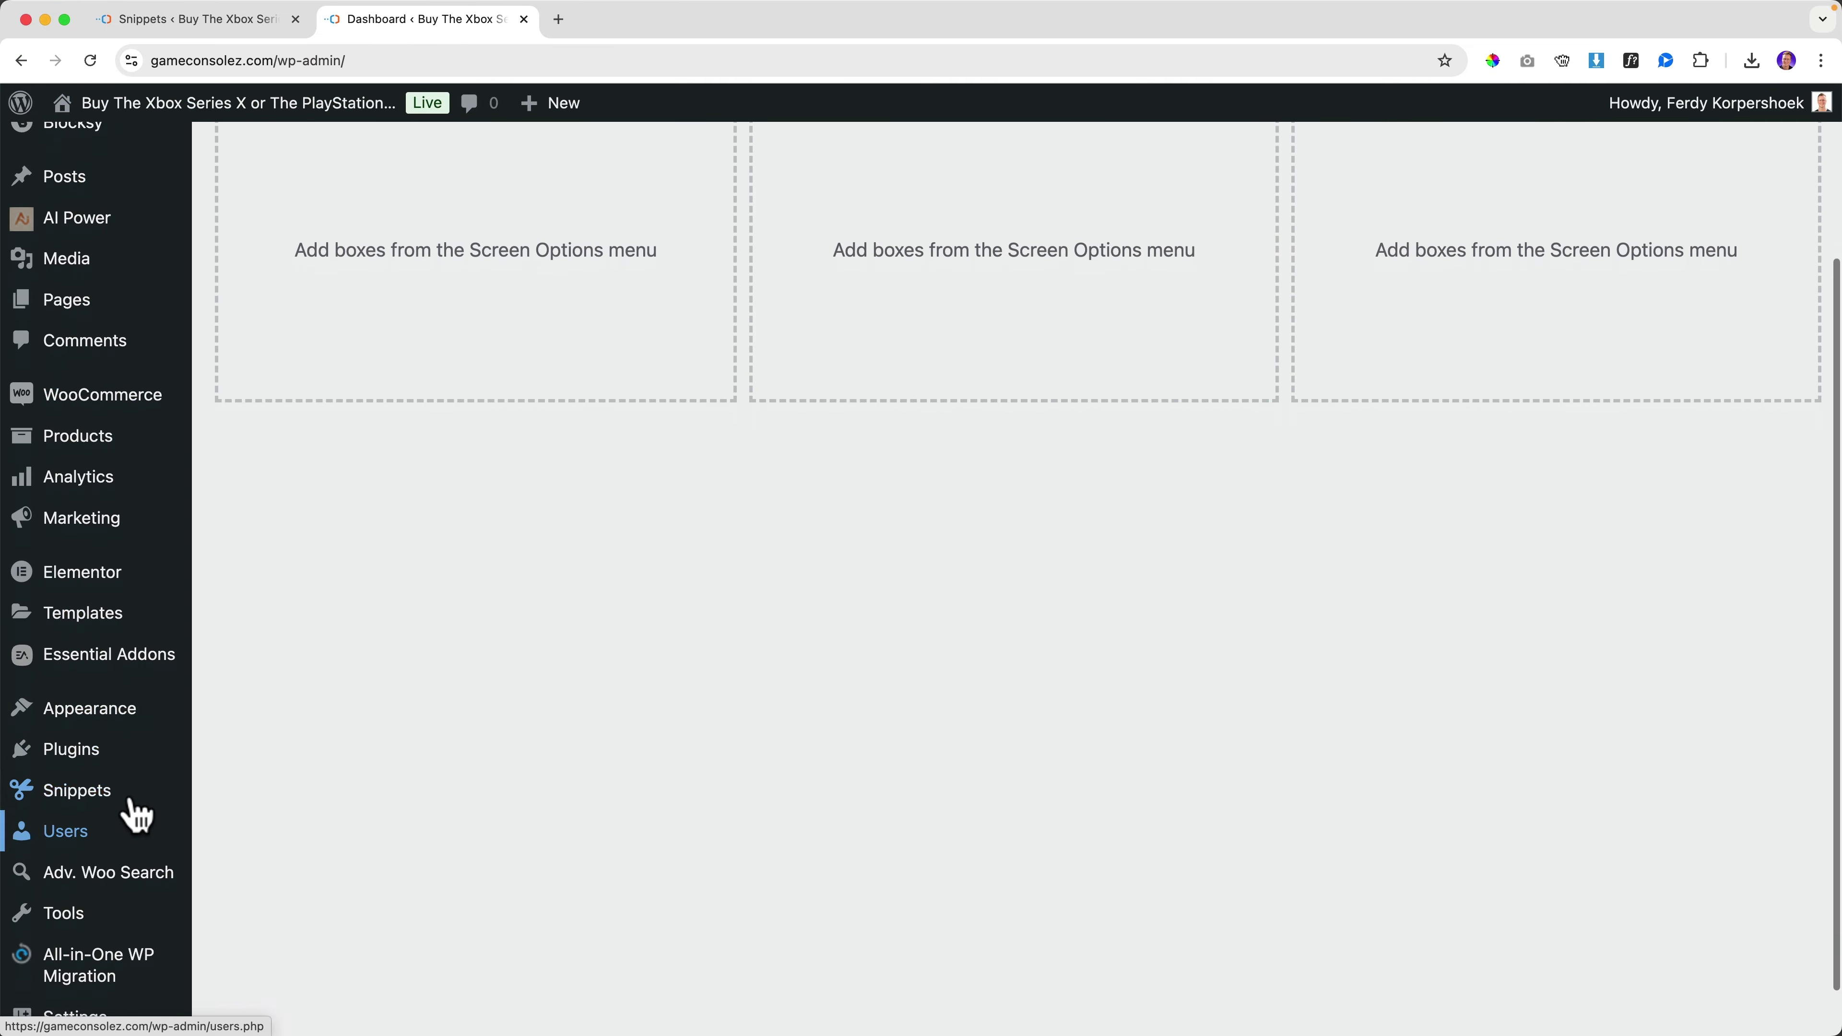
pyautogui.moveTo(178, 754)
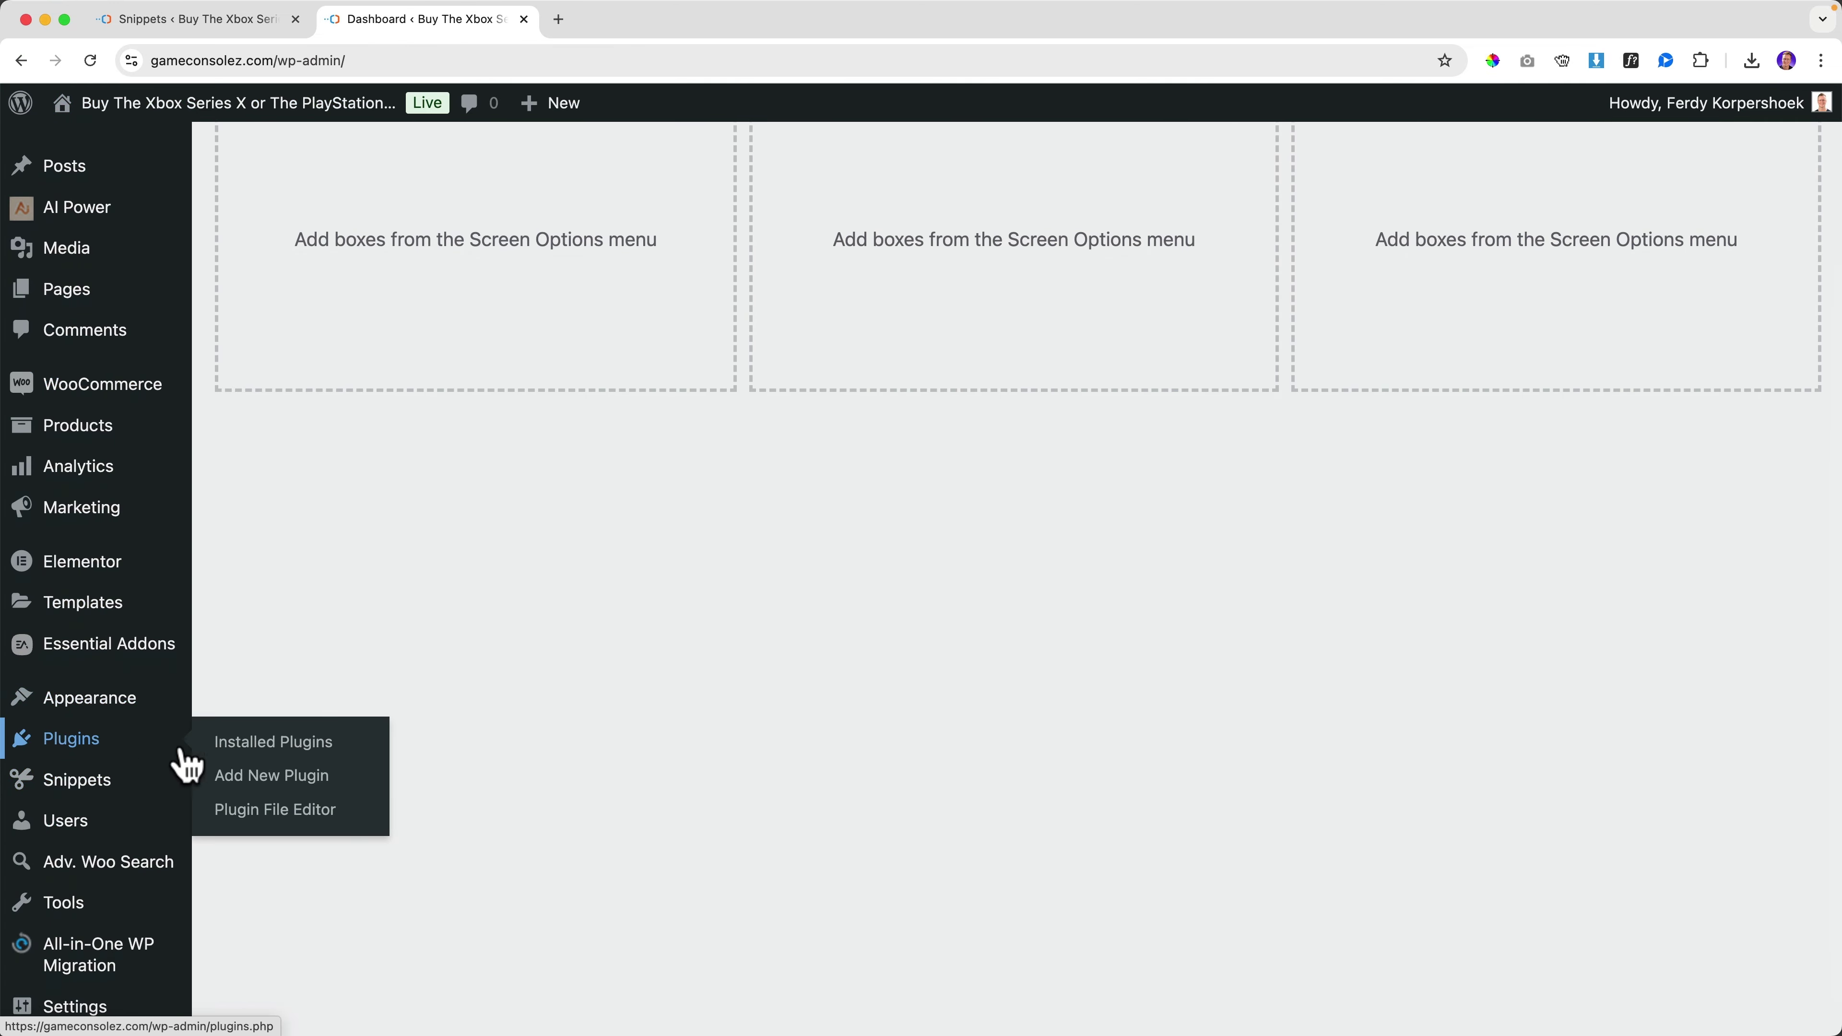
pyautogui.click(269, 787)
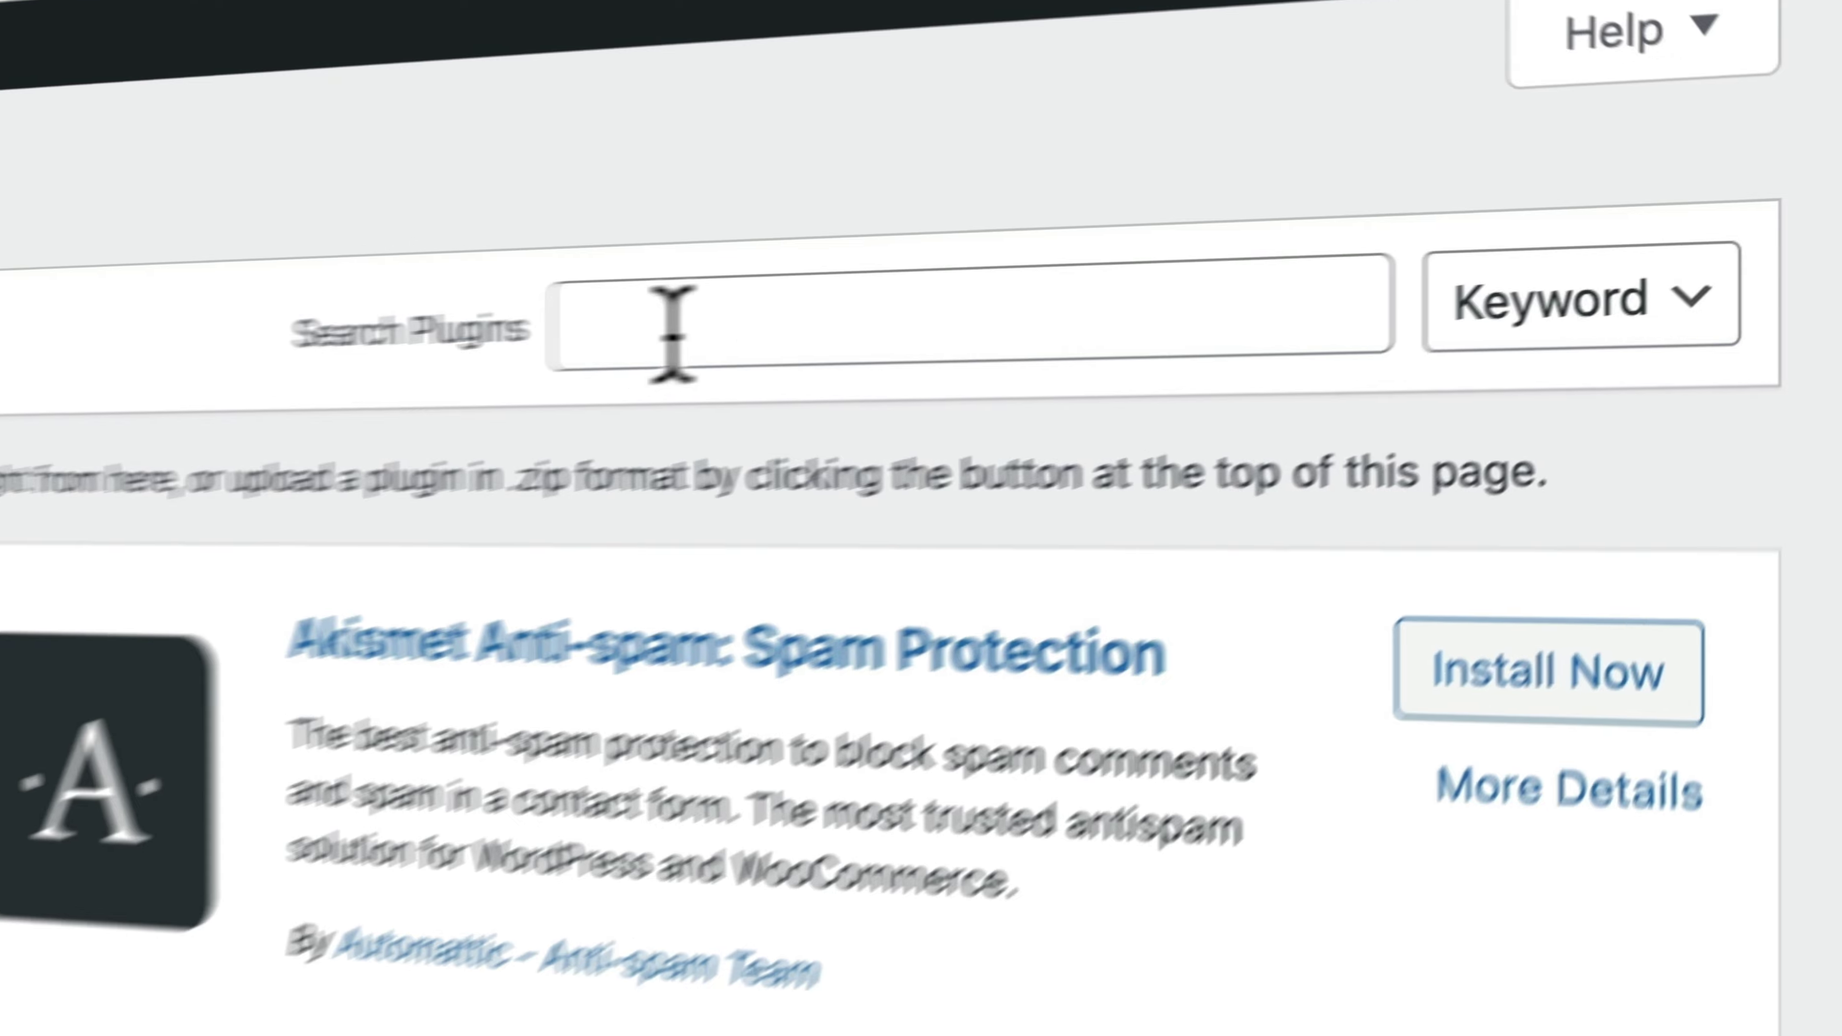
# Step: Find the plugin Query Monitor, install and activate it, and check its performance figures on the site's homepage
pyautogui.click(1492, 236)
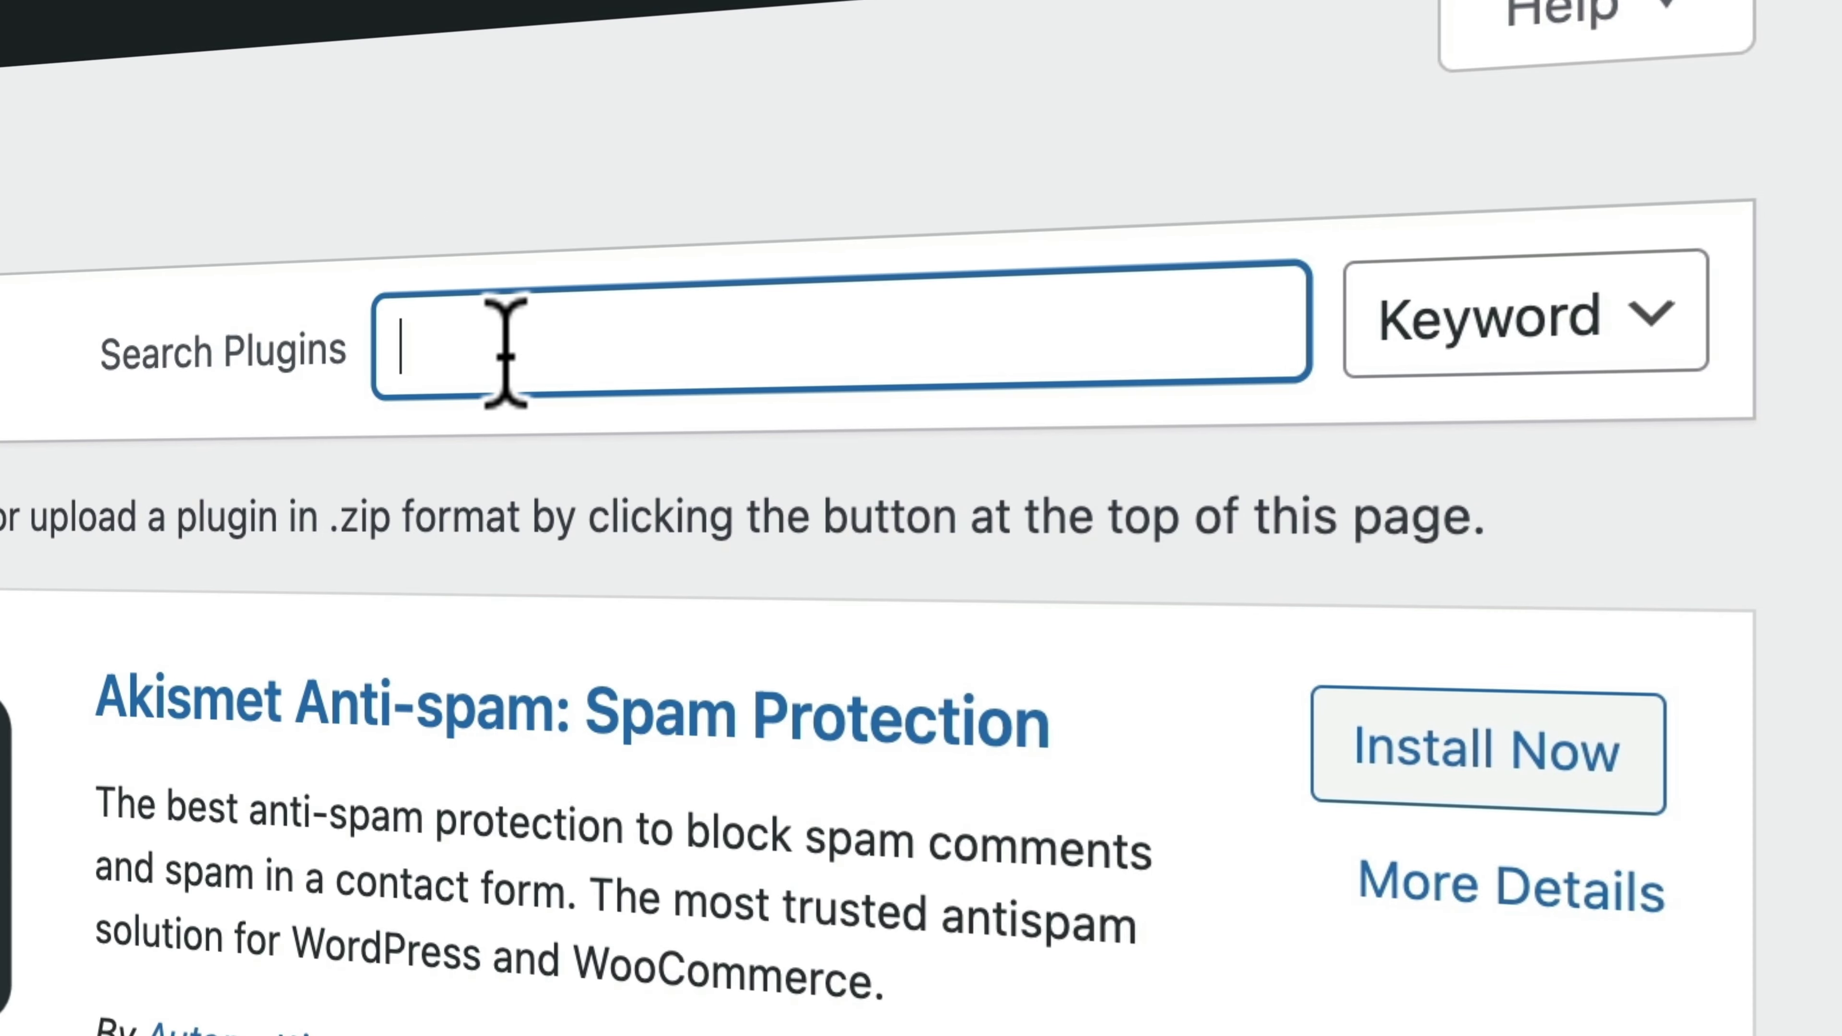
pyautogui.write('query monit')
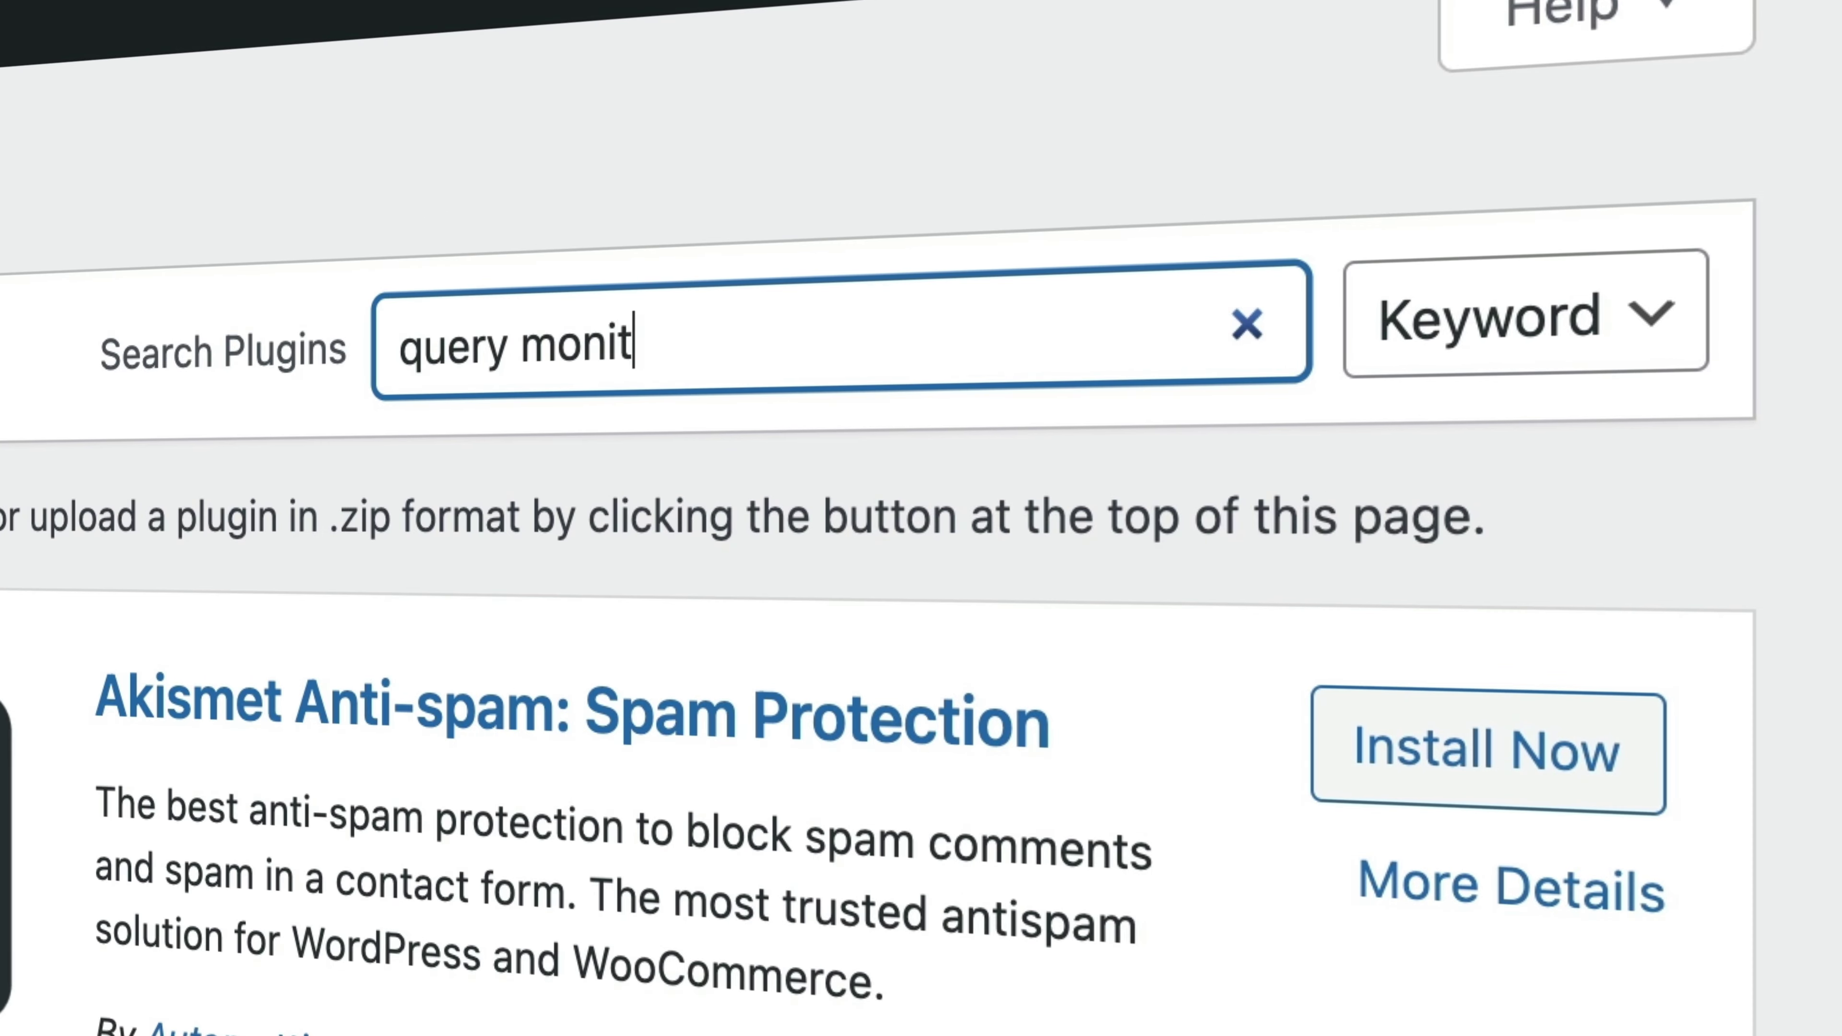
pyautogui.write('or')
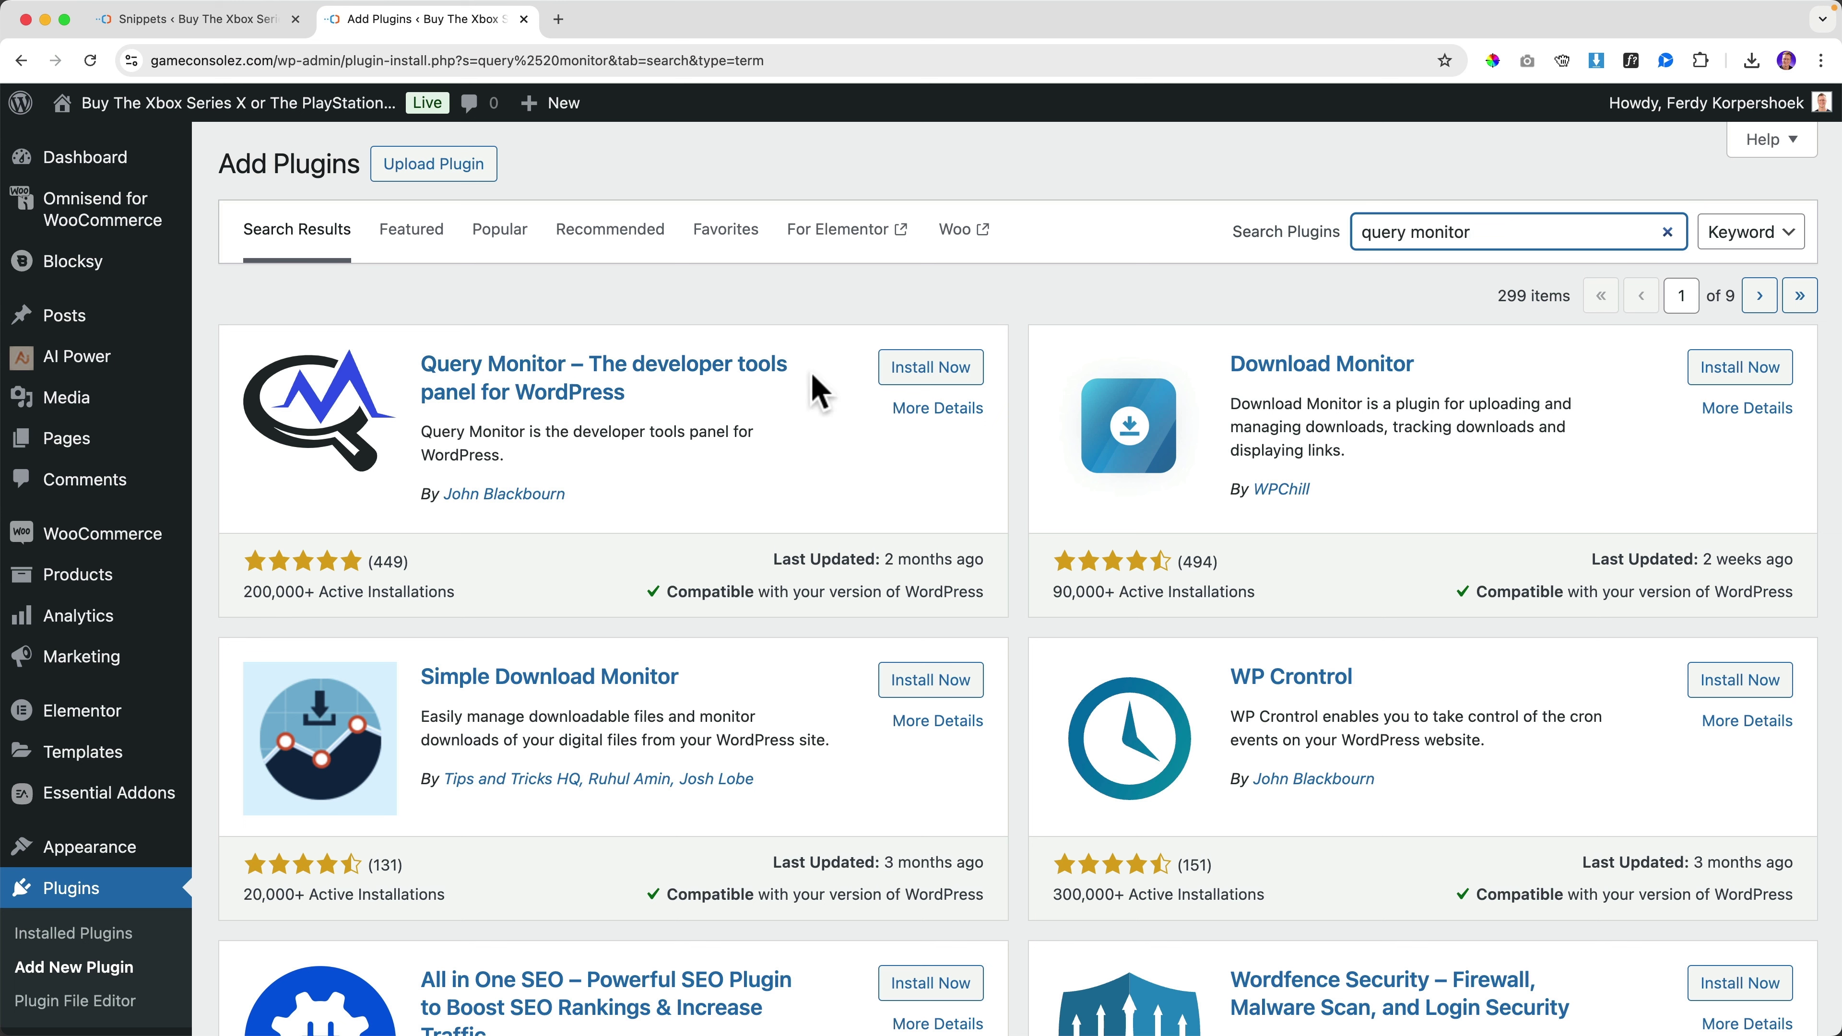
pyautogui.click(942, 370)
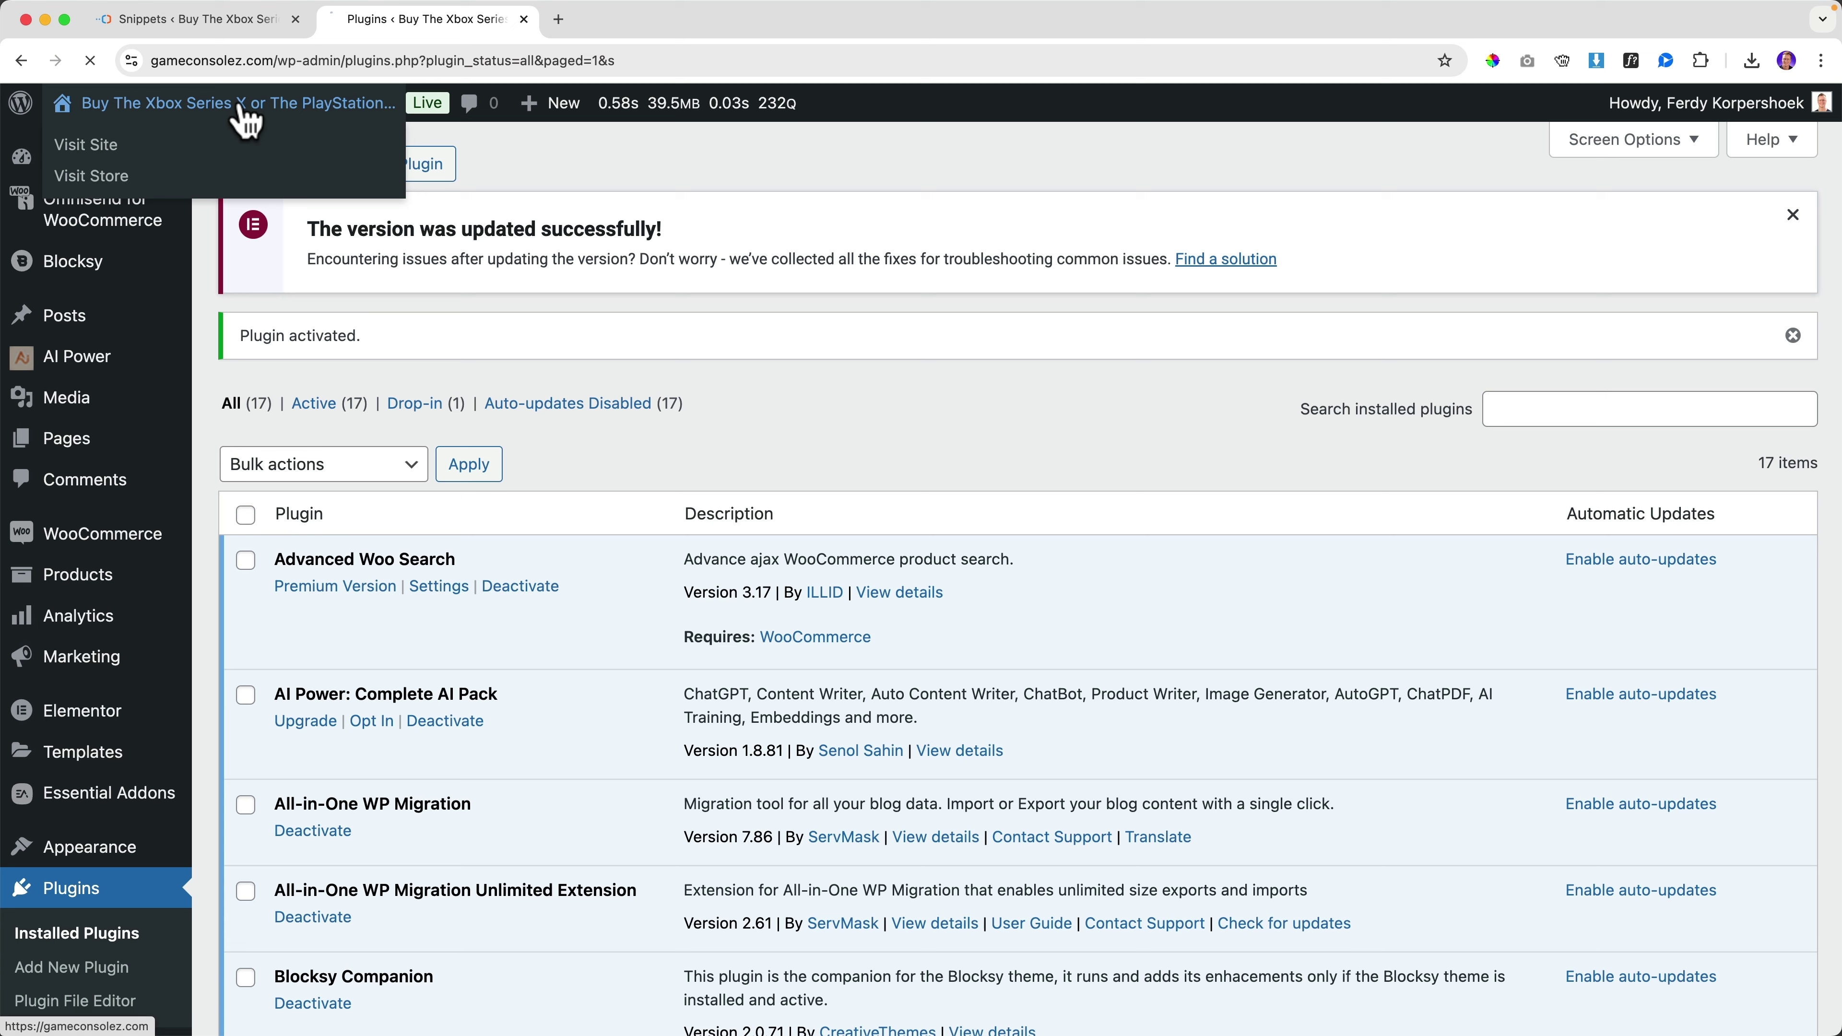
pyautogui.click(247, 109)
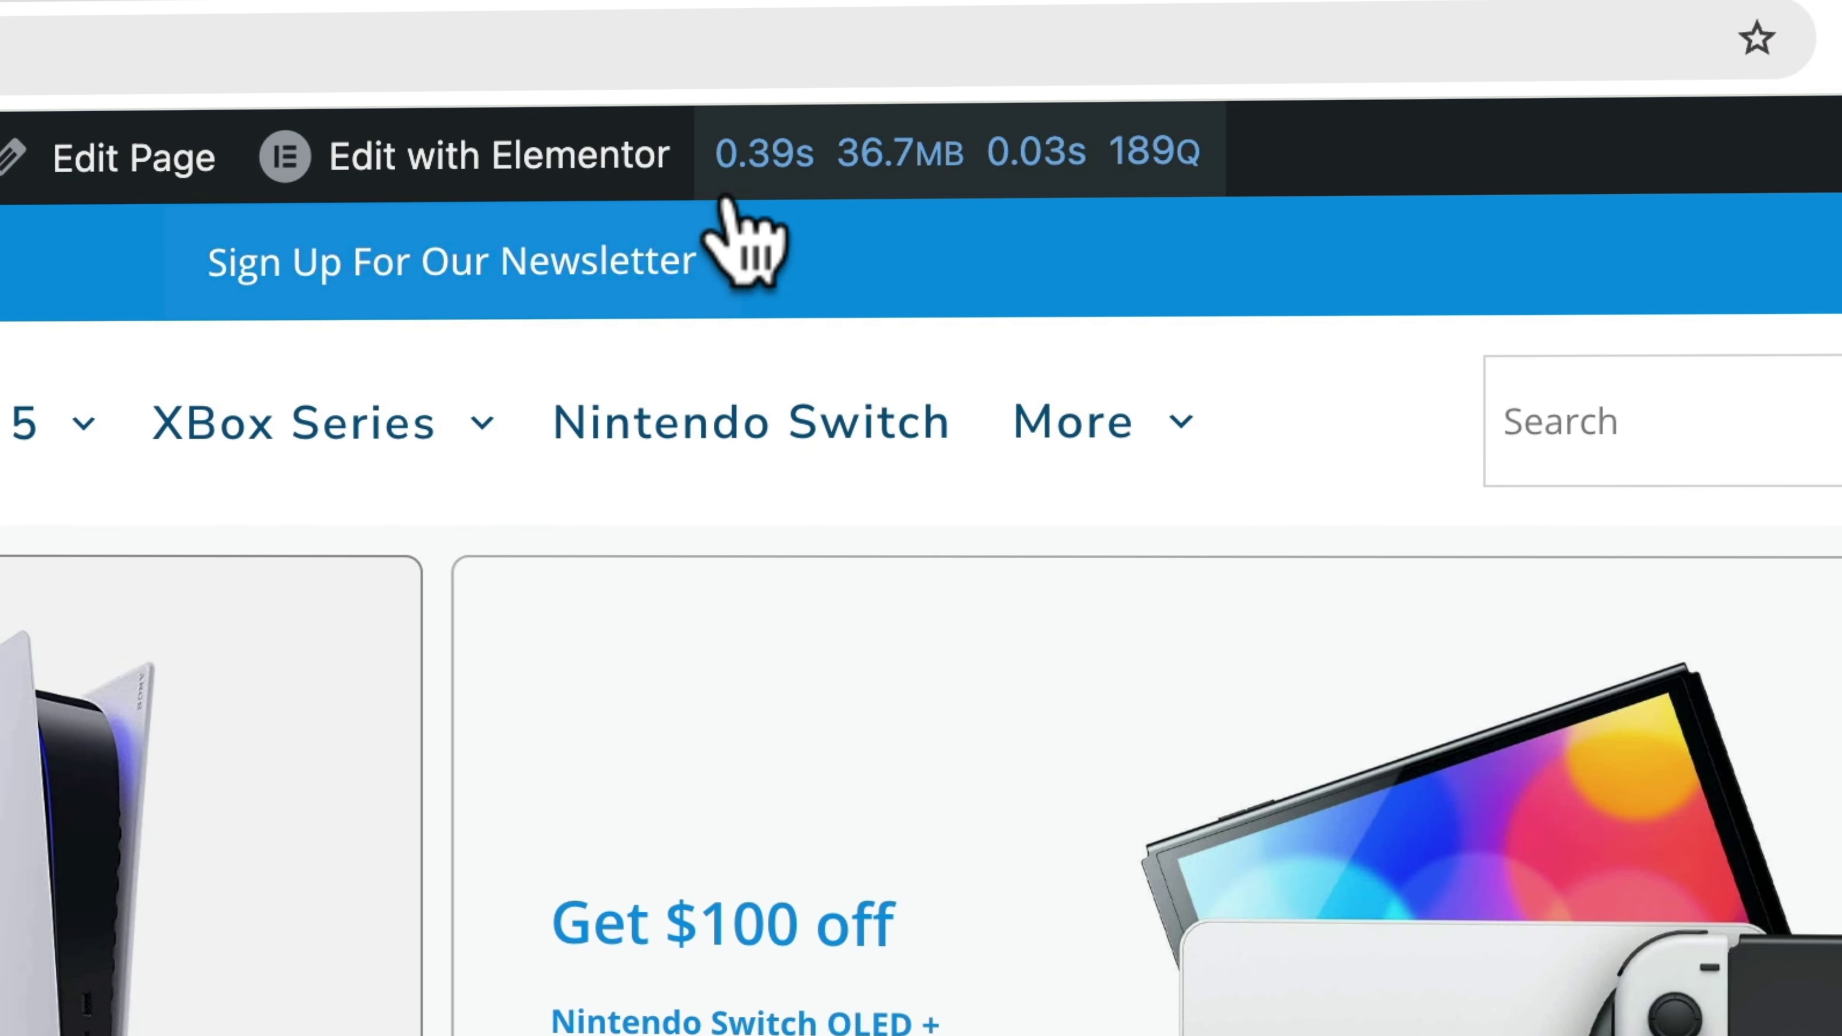
pyautogui.moveTo(729, 194)
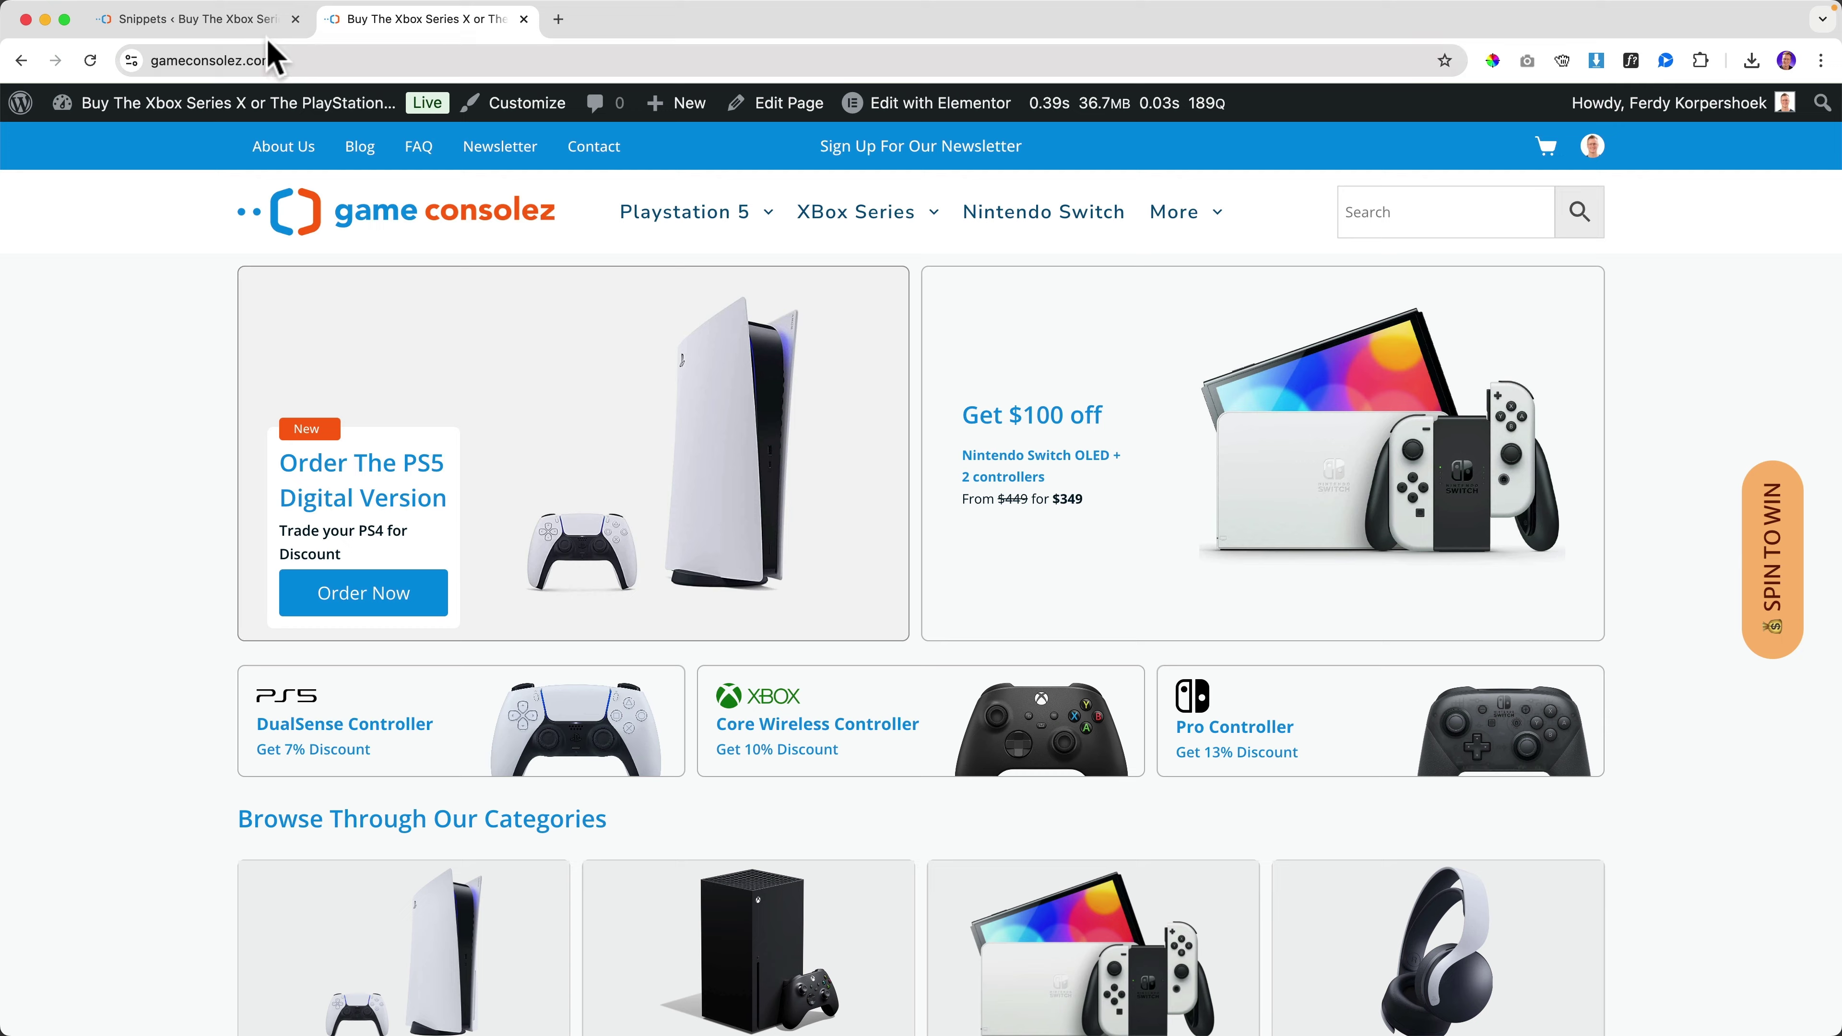
# Step: Download the Remove Unused Javascript snippet from the cloud search results, then save and activate it
pyautogui.click(267, 29)
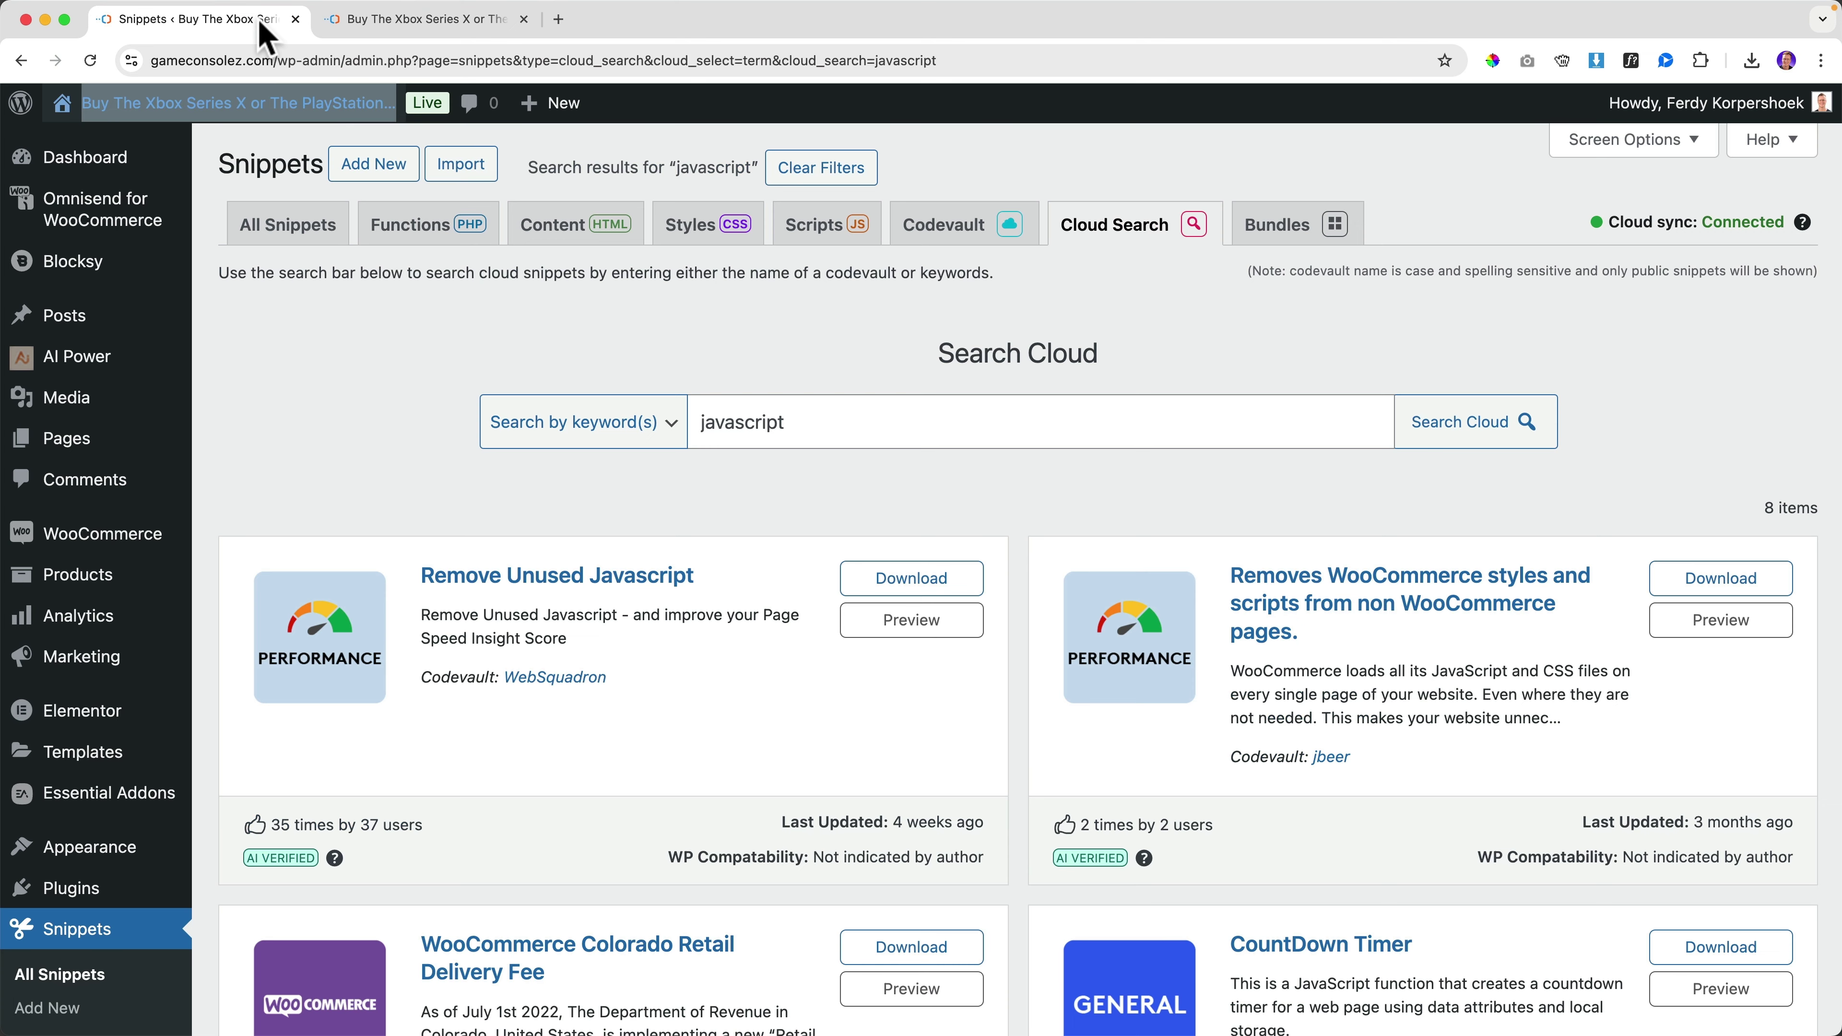
pyautogui.scroll(-1, 462, 463)
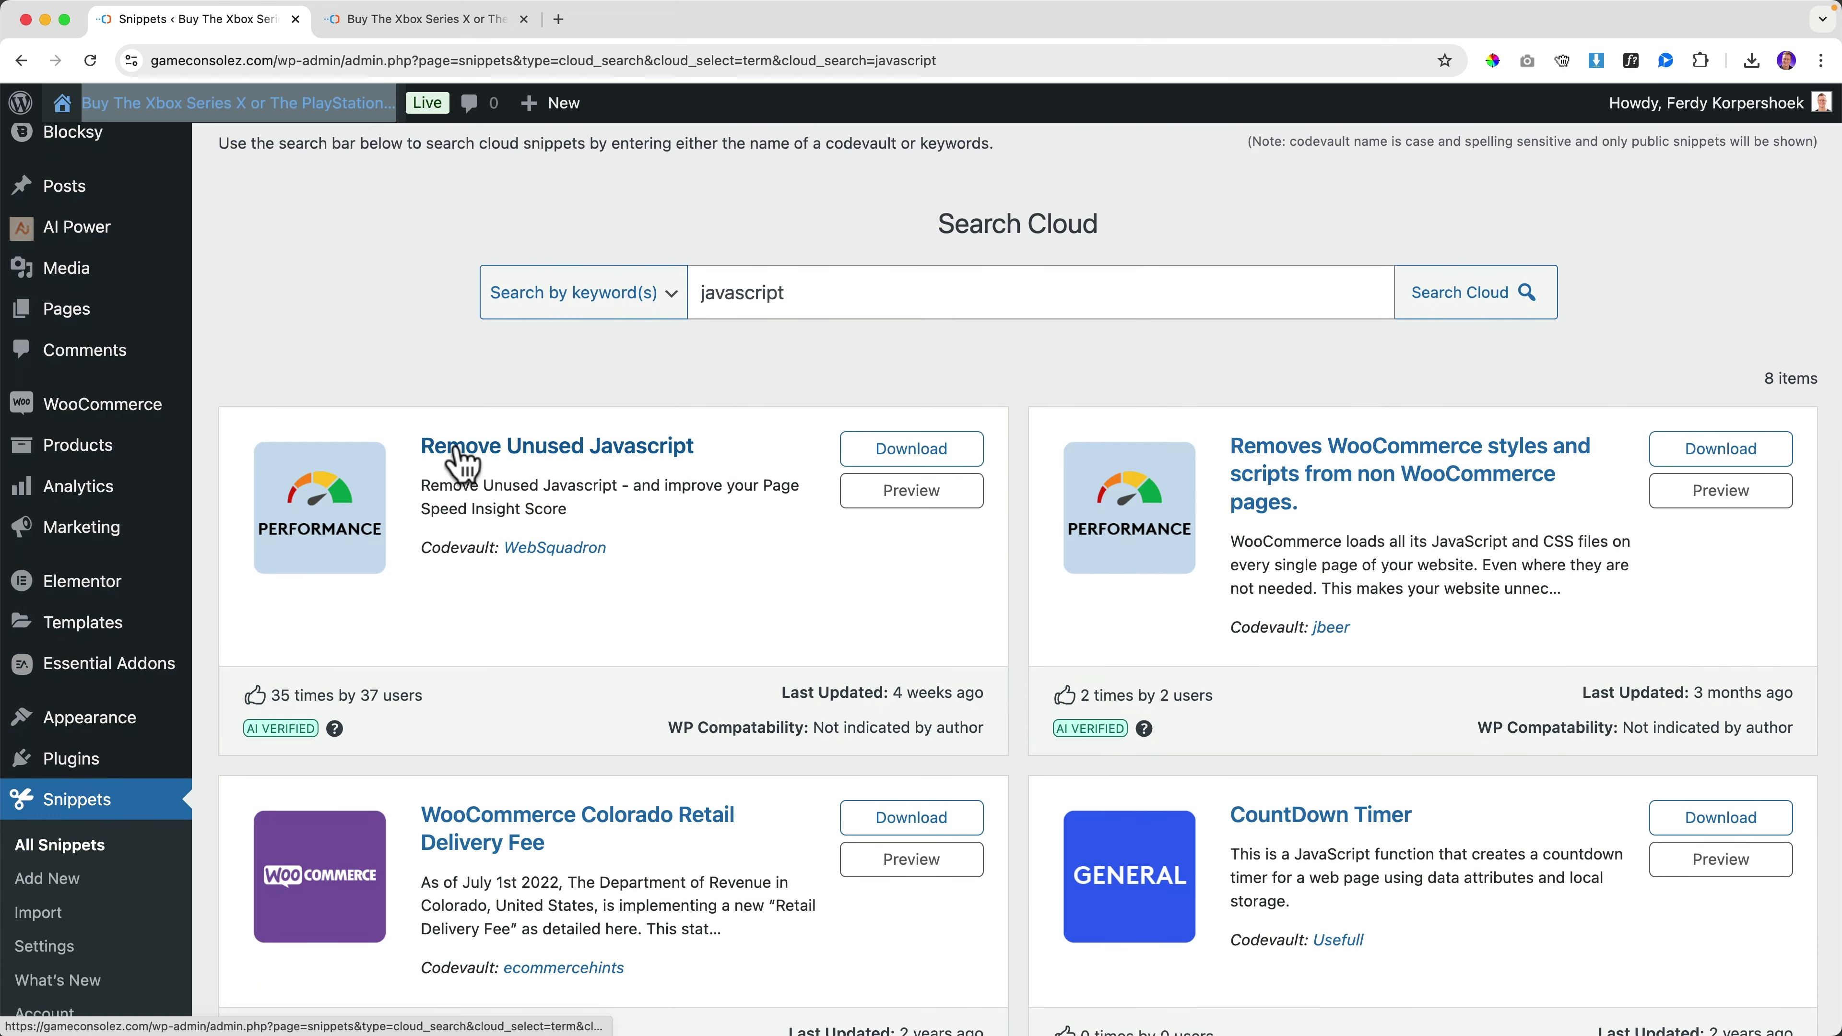
pyautogui.click(918, 452)
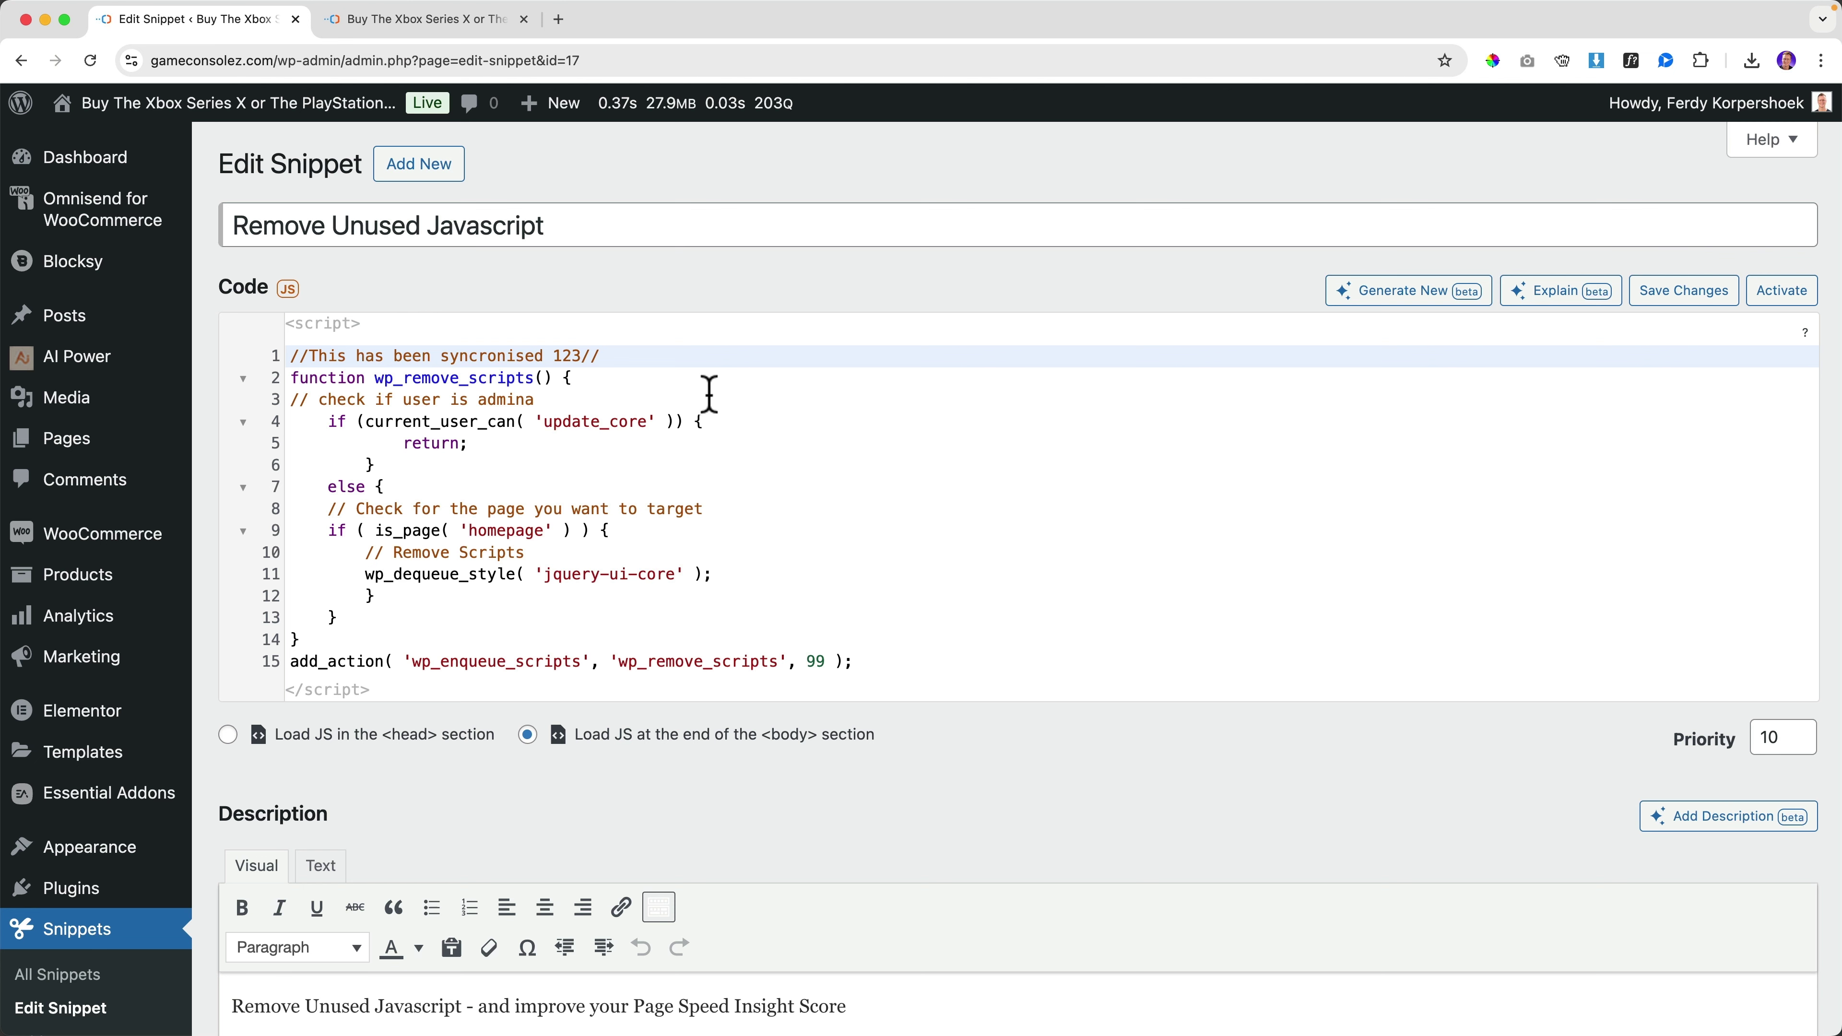
pyautogui.scroll(-6, 708, 395)
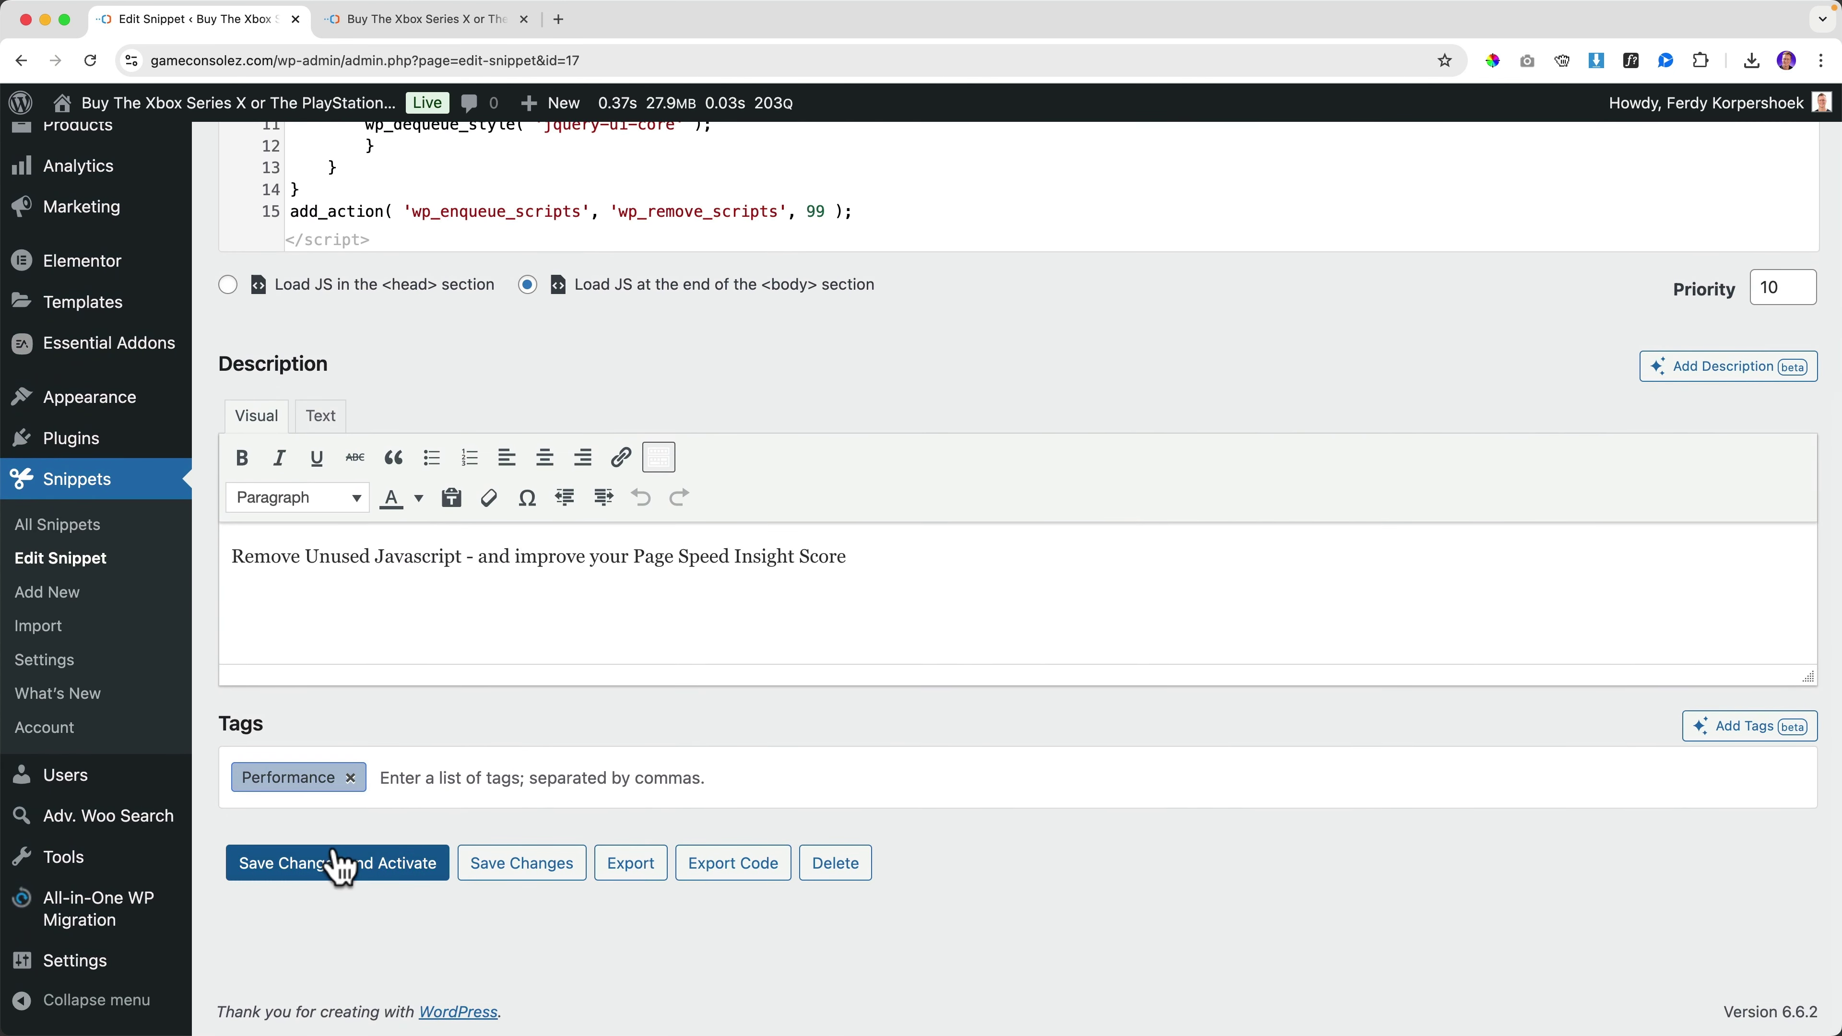
pyautogui.click(344, 865)
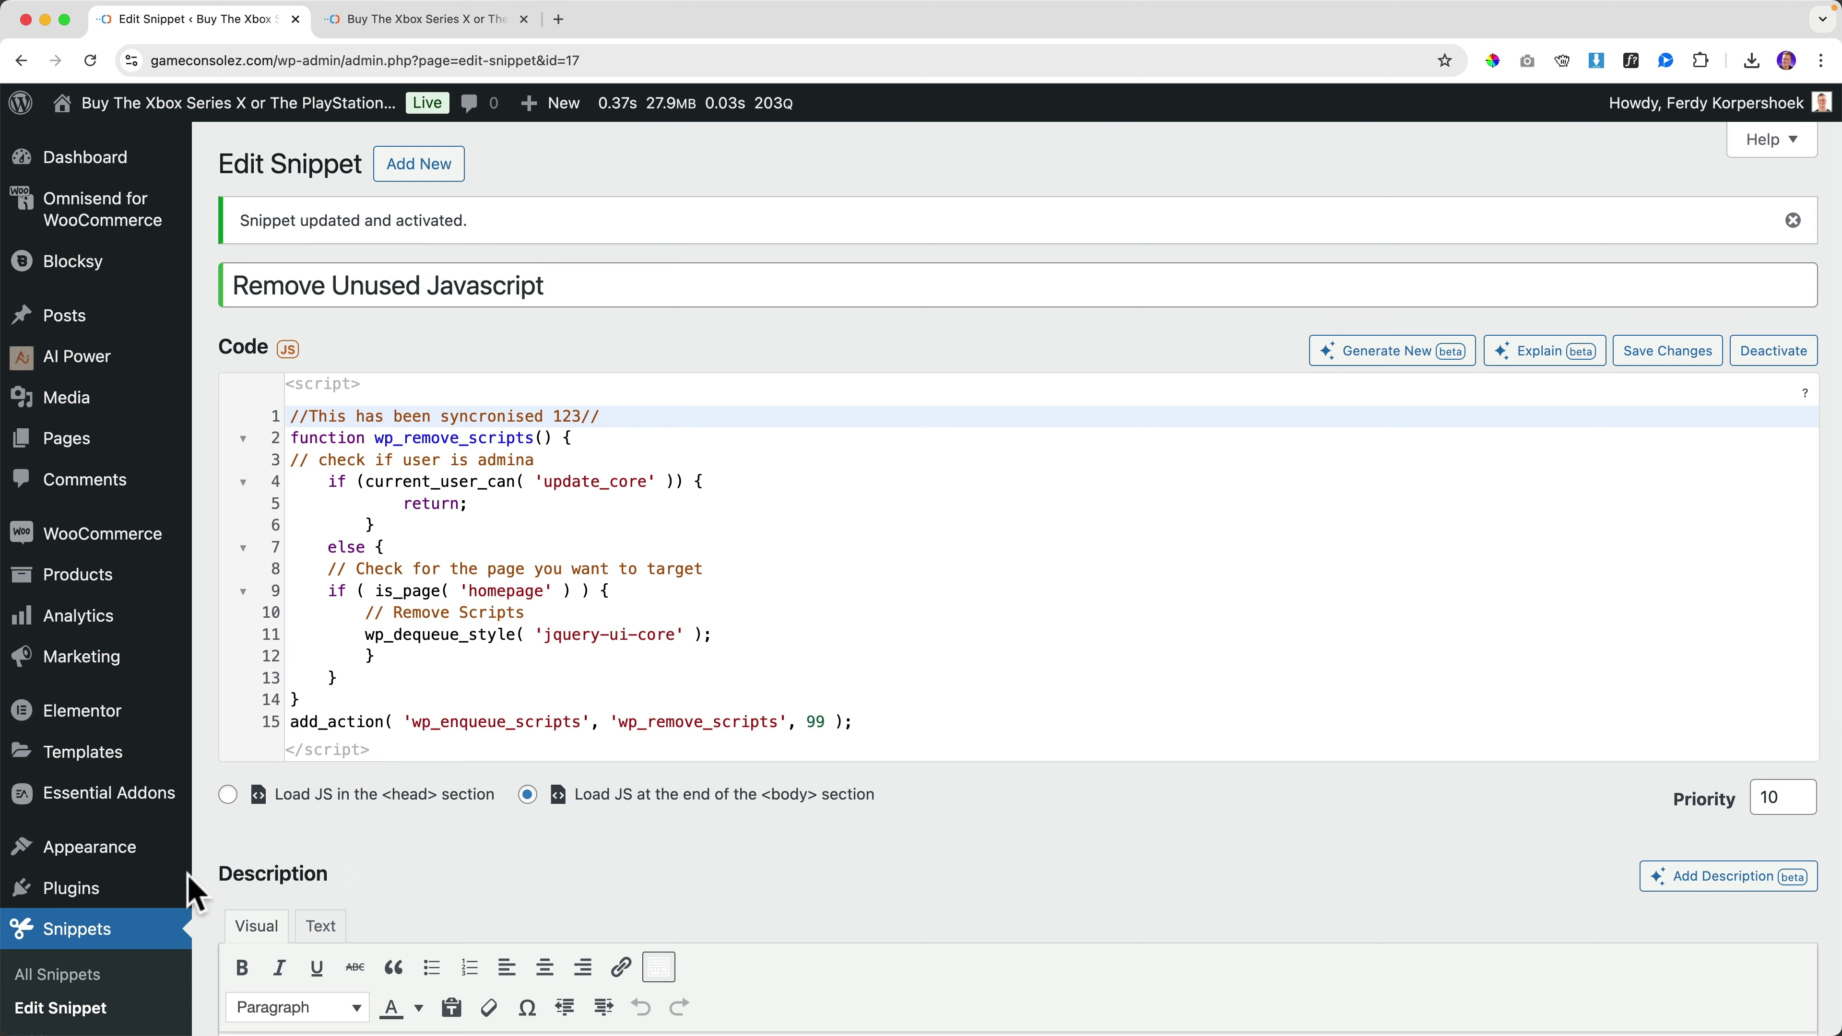
# Step: Review the site's script snippets and full snippet list to locate the Remove Unused Javascript entry
pyautogui.click(79, 940)
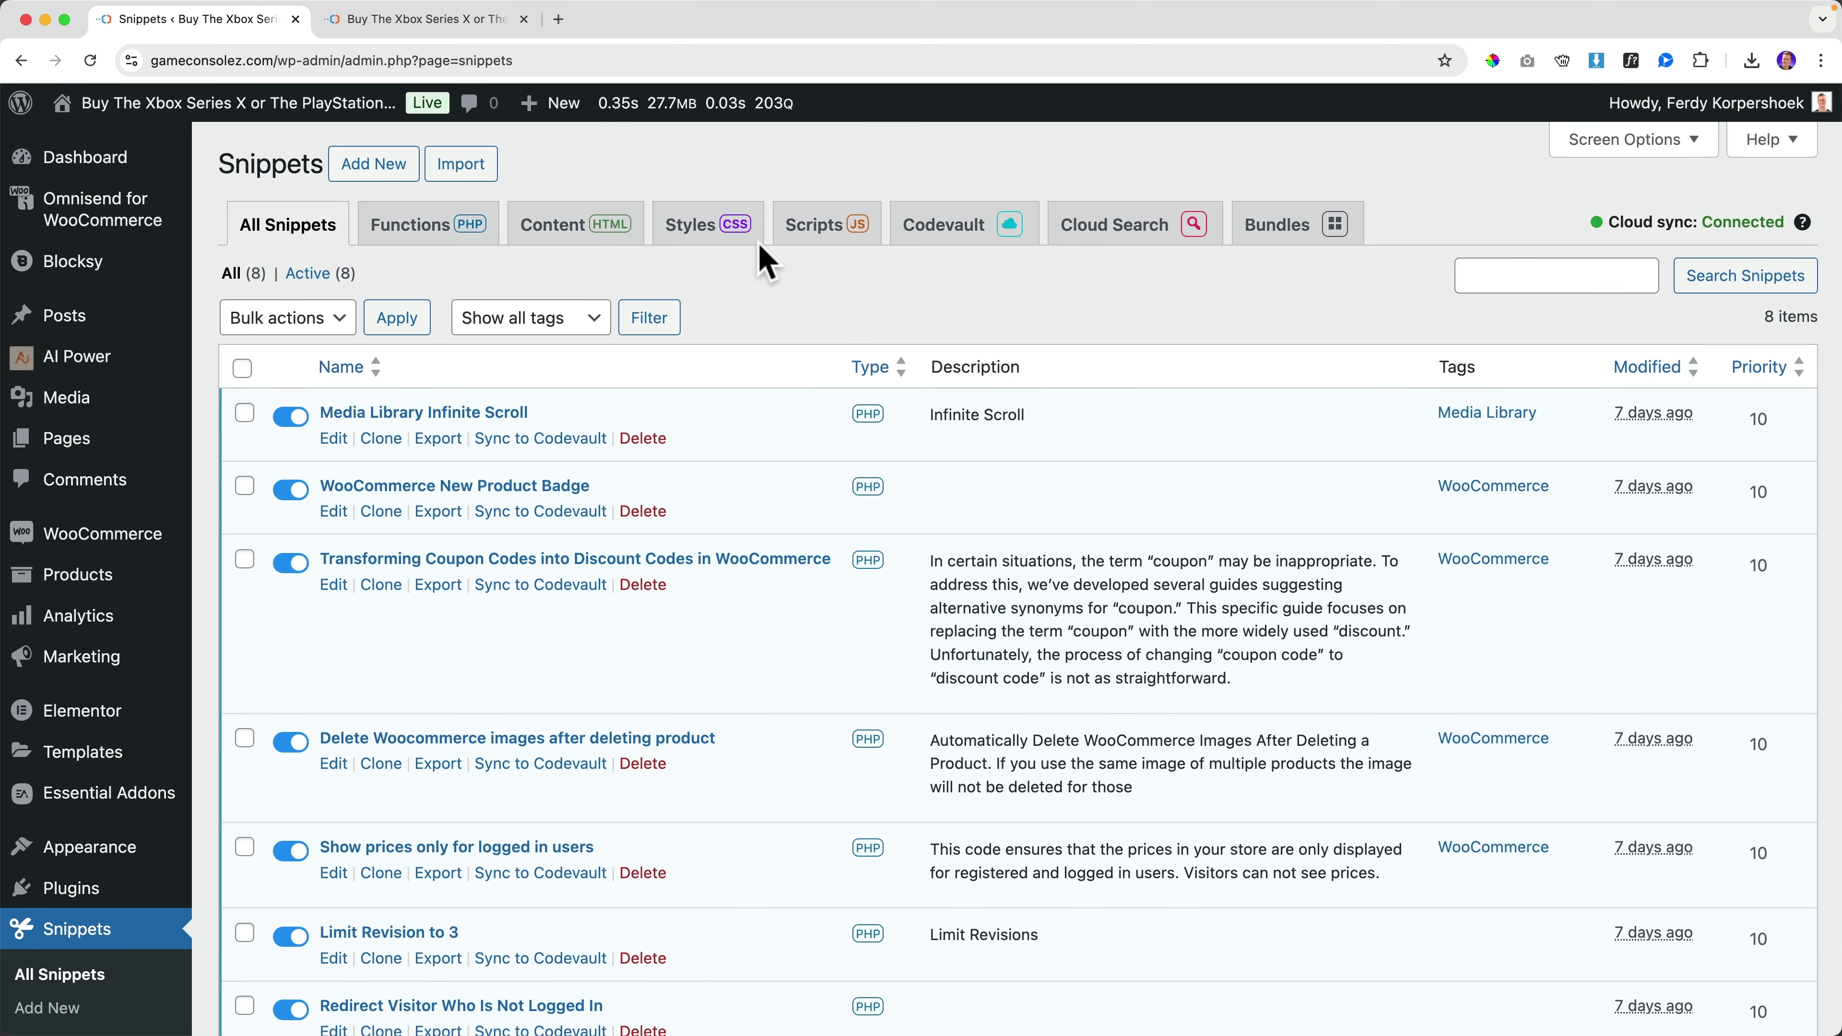
pyautogui.click(823, 234)
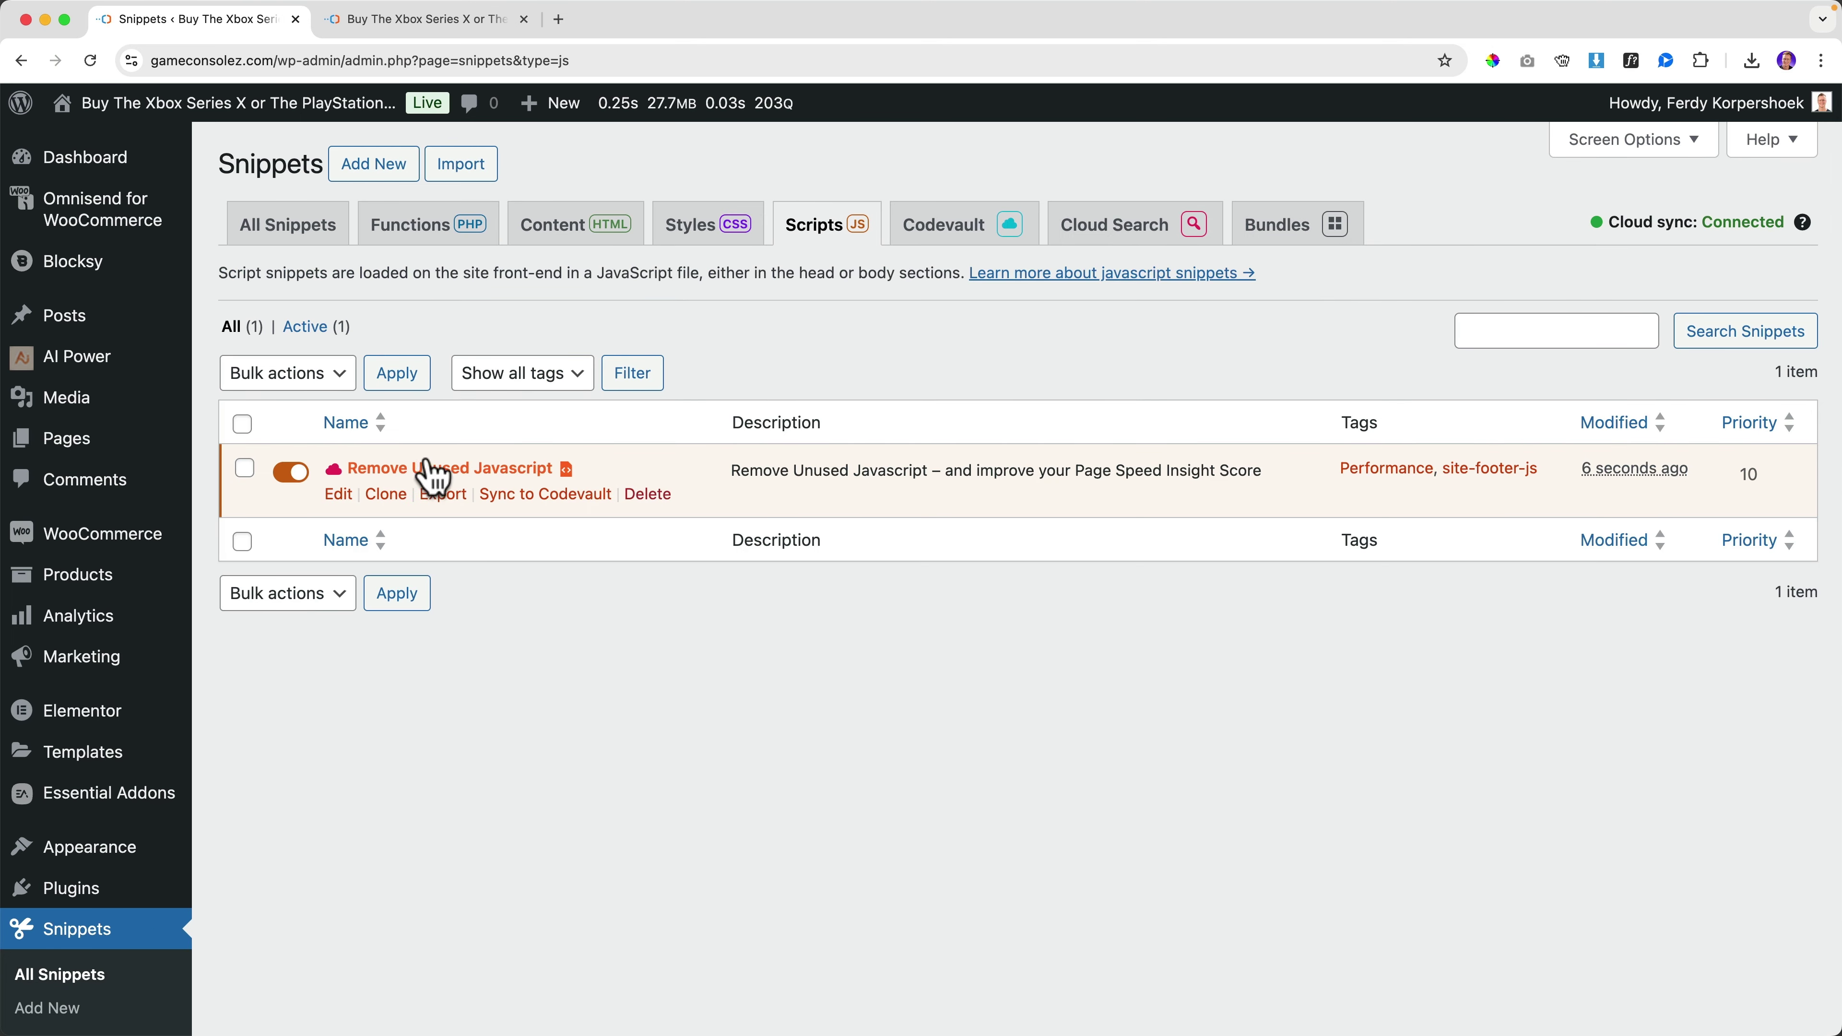
pyautogui.click(304, 243)
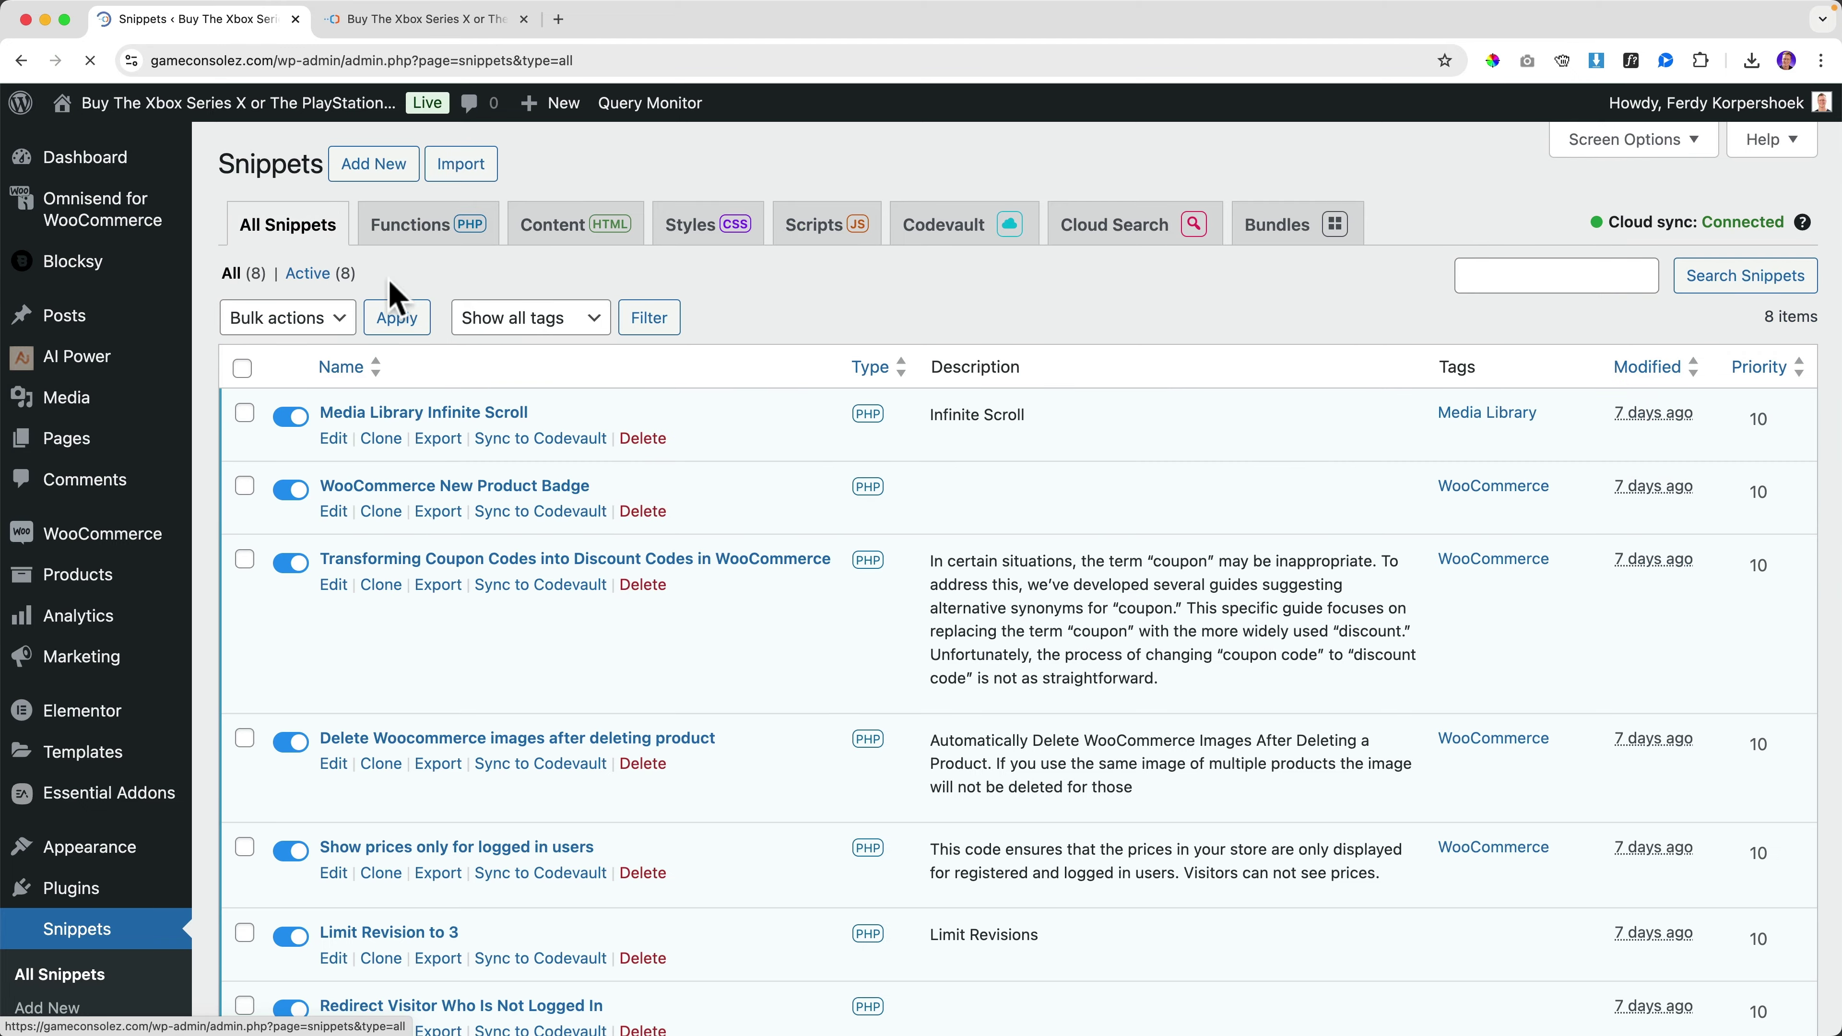
pyautogui.scroll(-6, 586, 497)
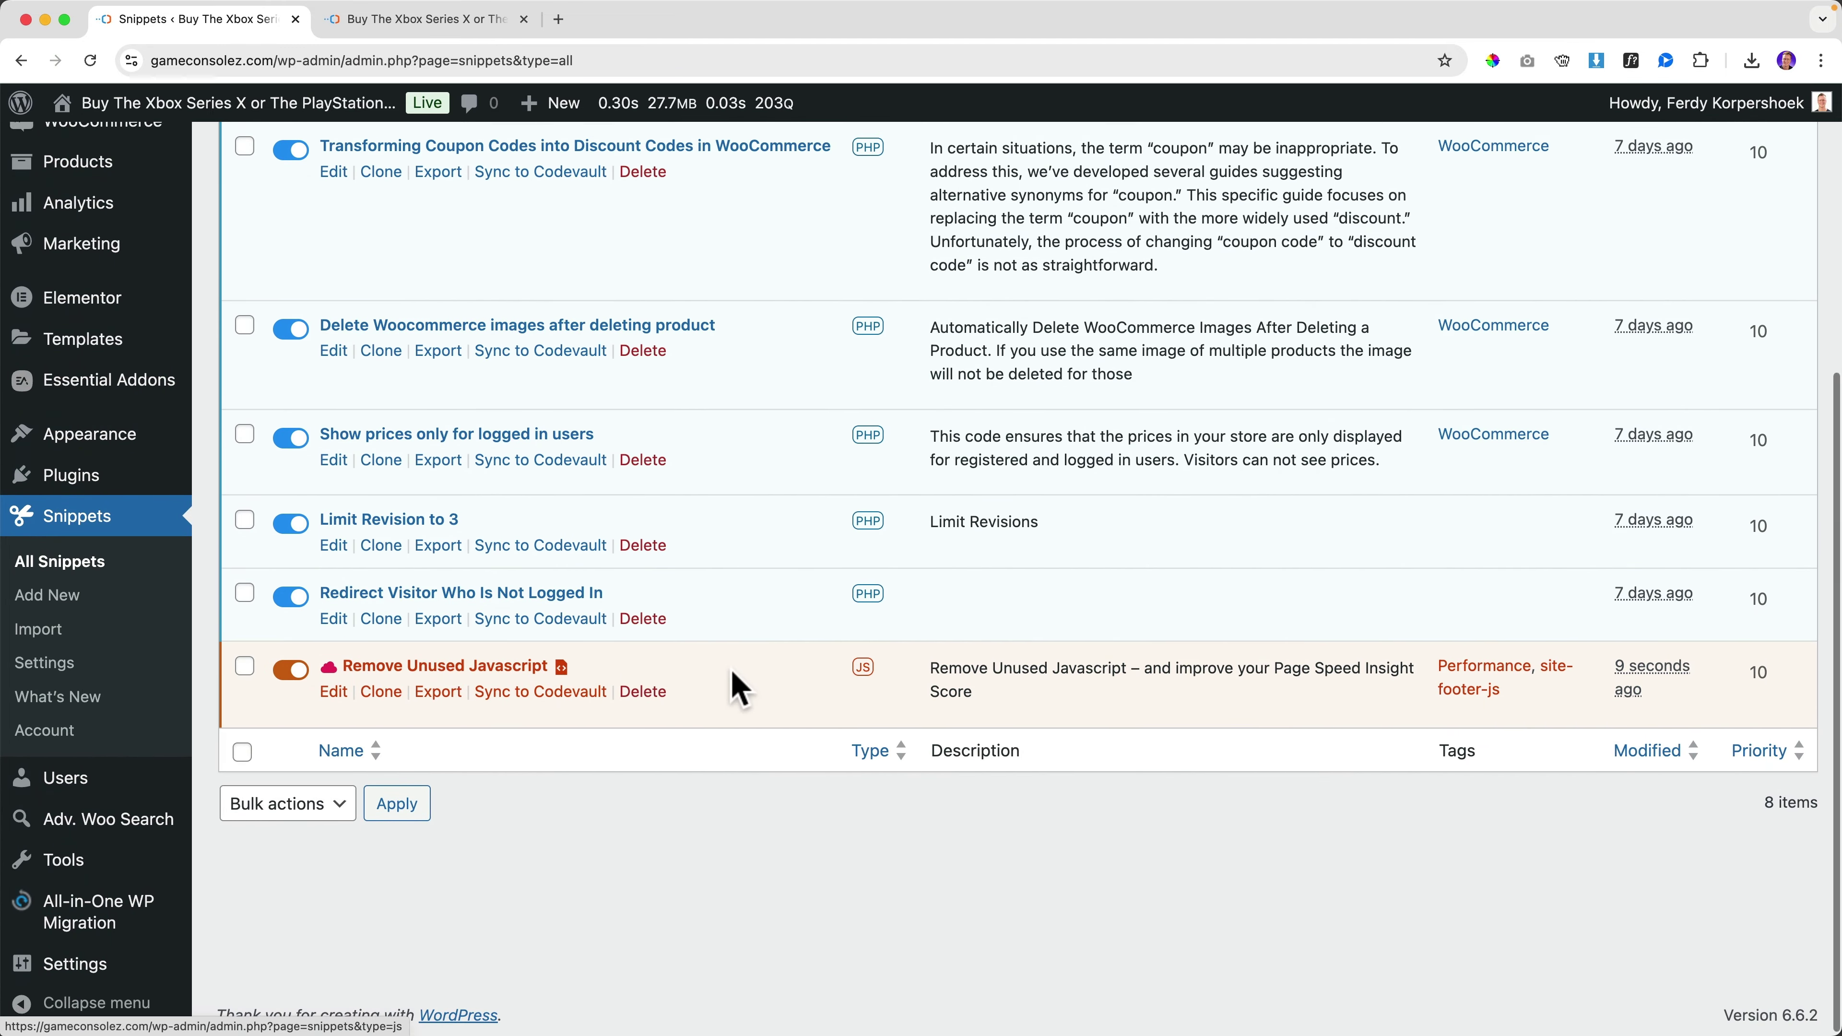
pyautogui.scroll(6, 732, 682)
pyautogui.scroll(-6, 608, 521)
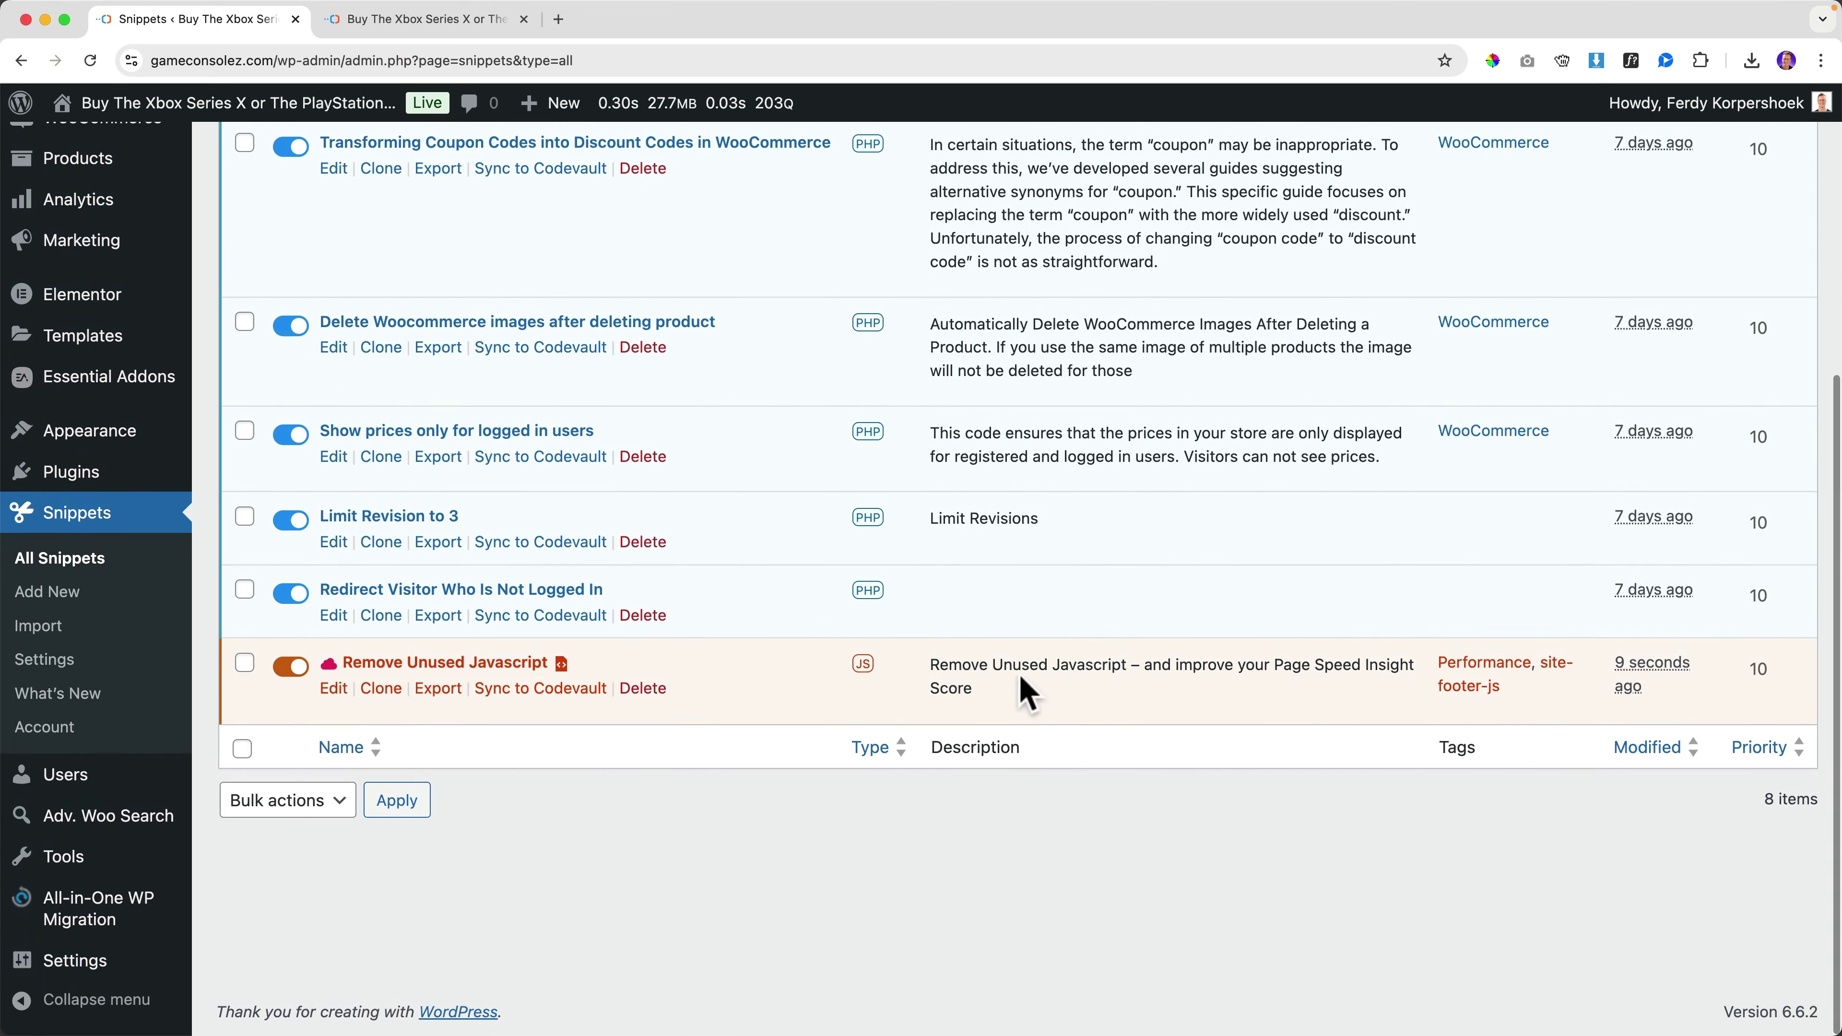
pyautogui.click(310, 668)
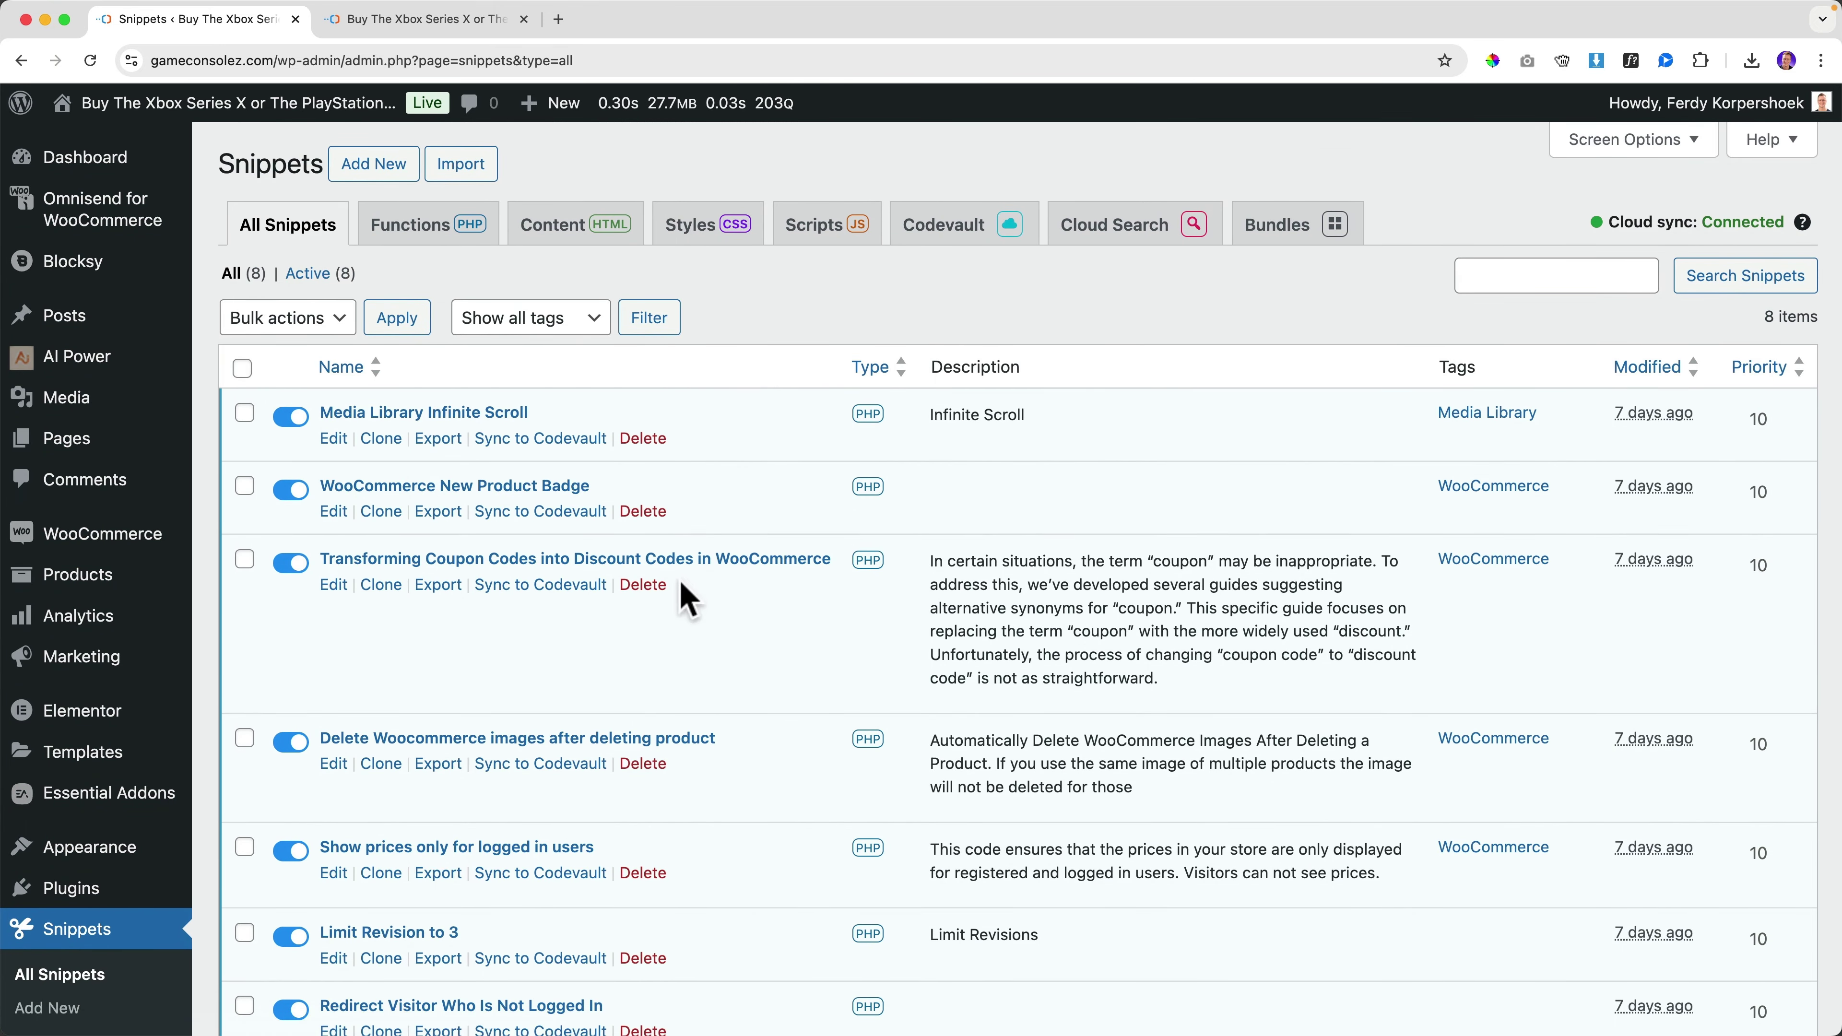
# Step: Check the Query Monitor performance figures on the site's homepage and close the duplicate homepage tab
pyautogui.click(320, 109)
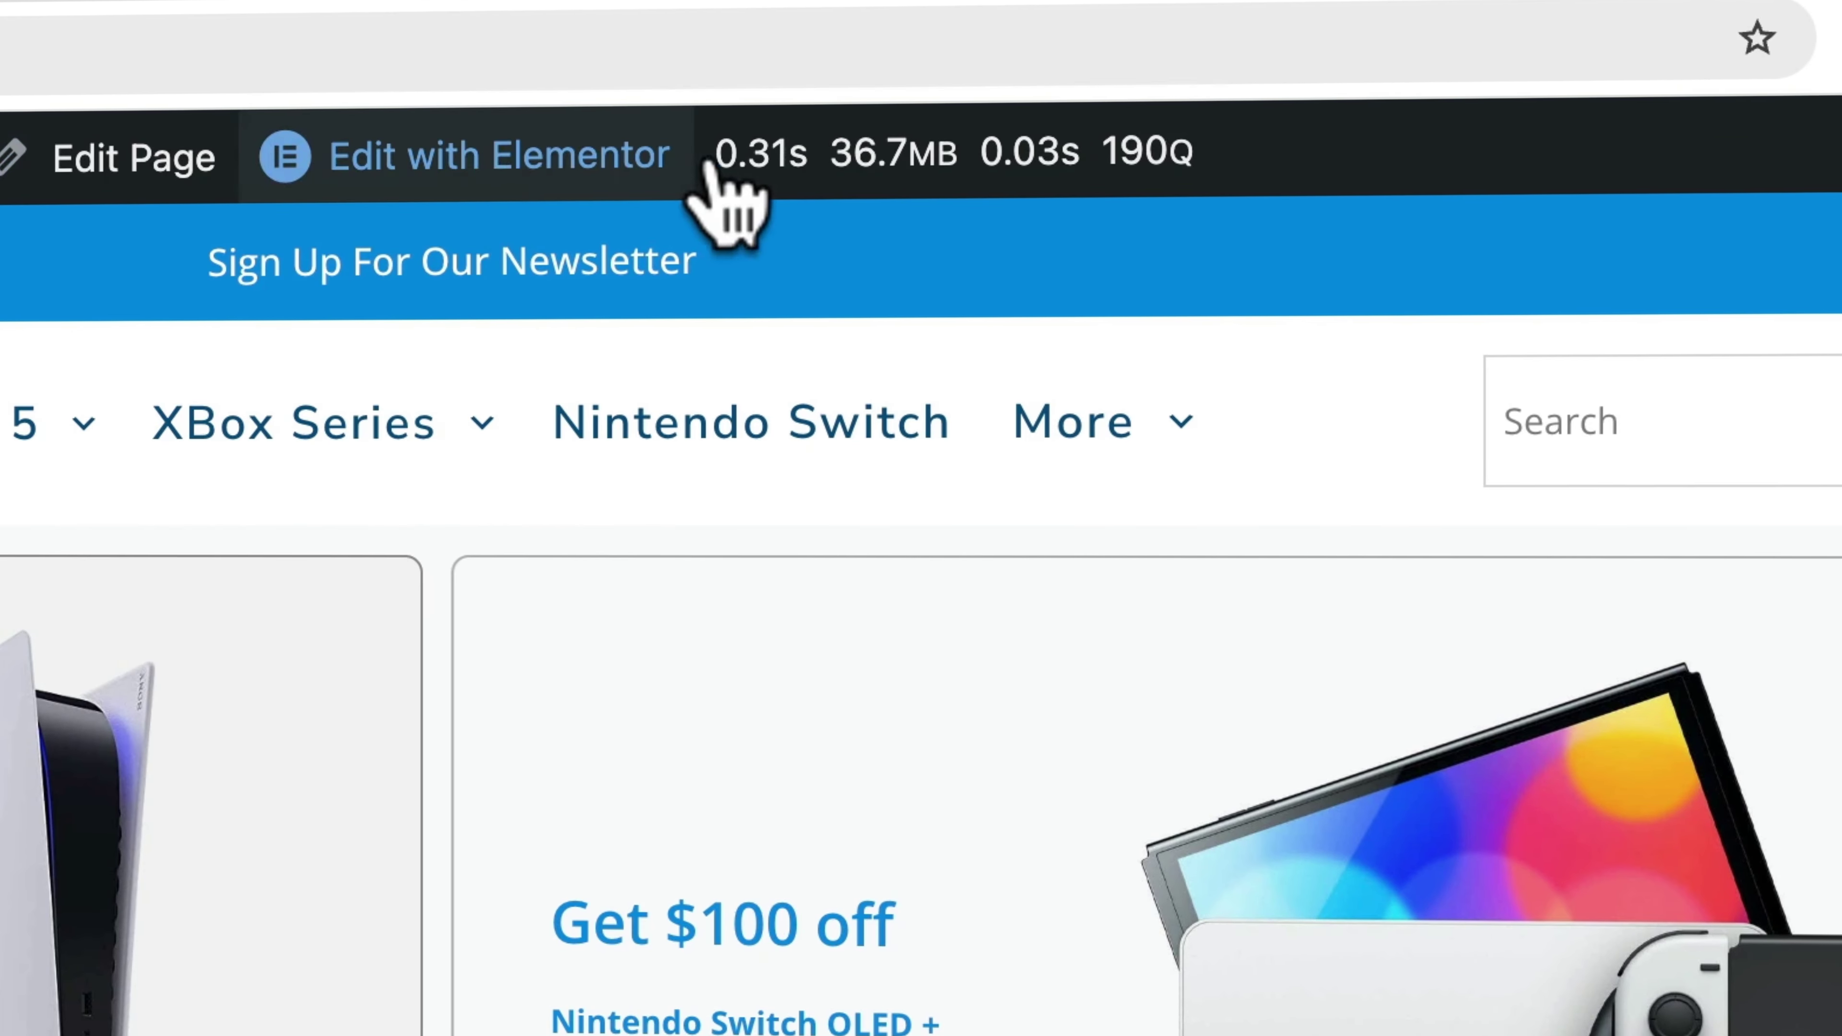
pyautogui.moveTo(765, 165)
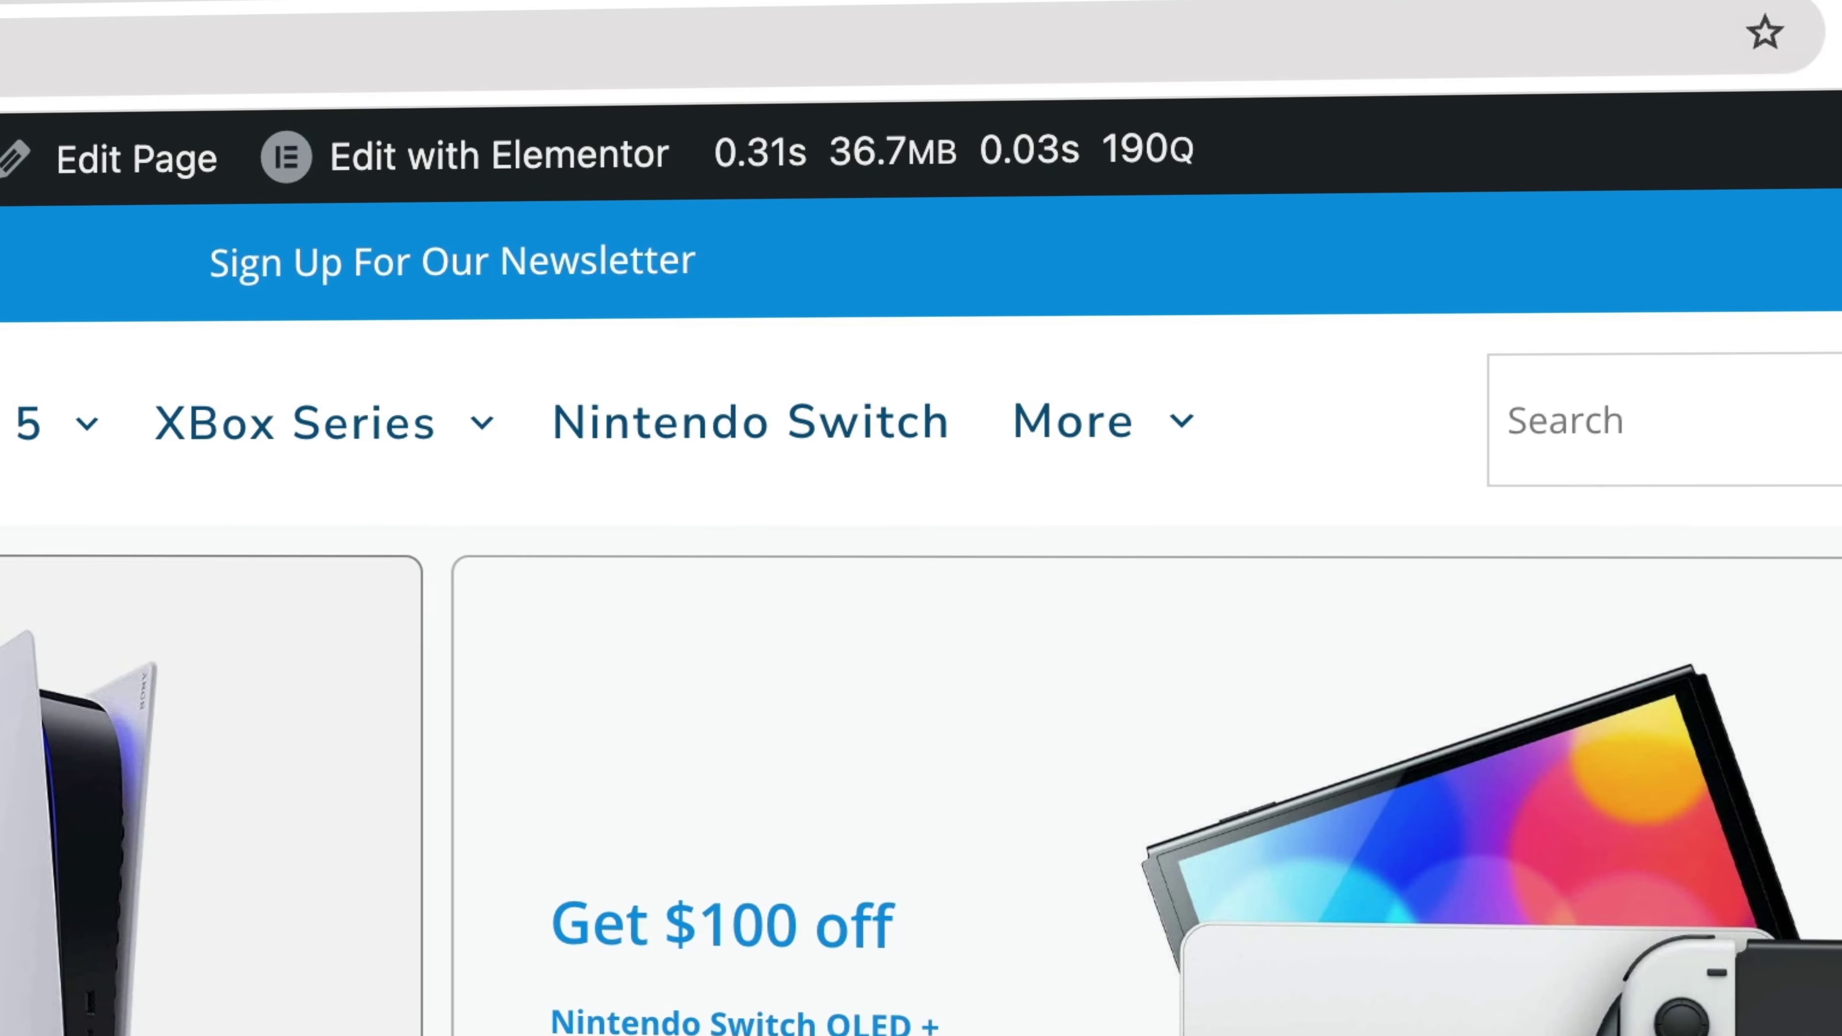
pyautogui.press('super+r')
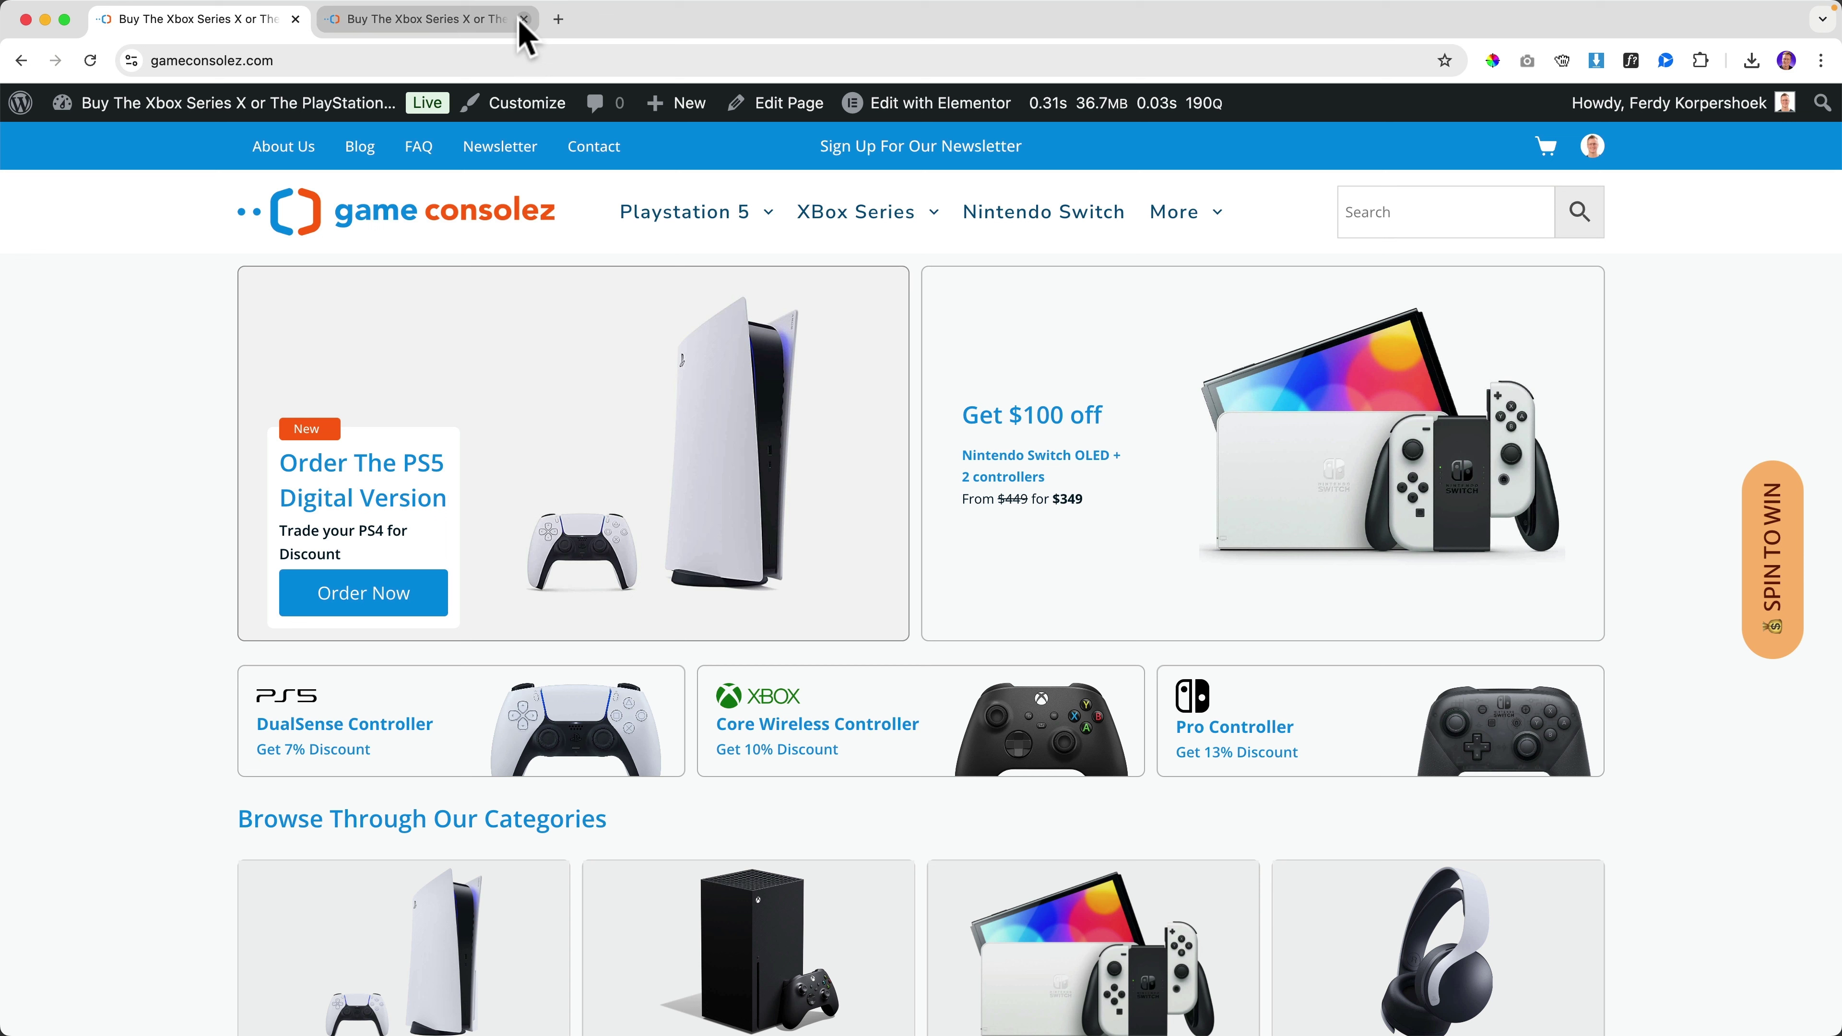
pyautogui.click(517, 20)
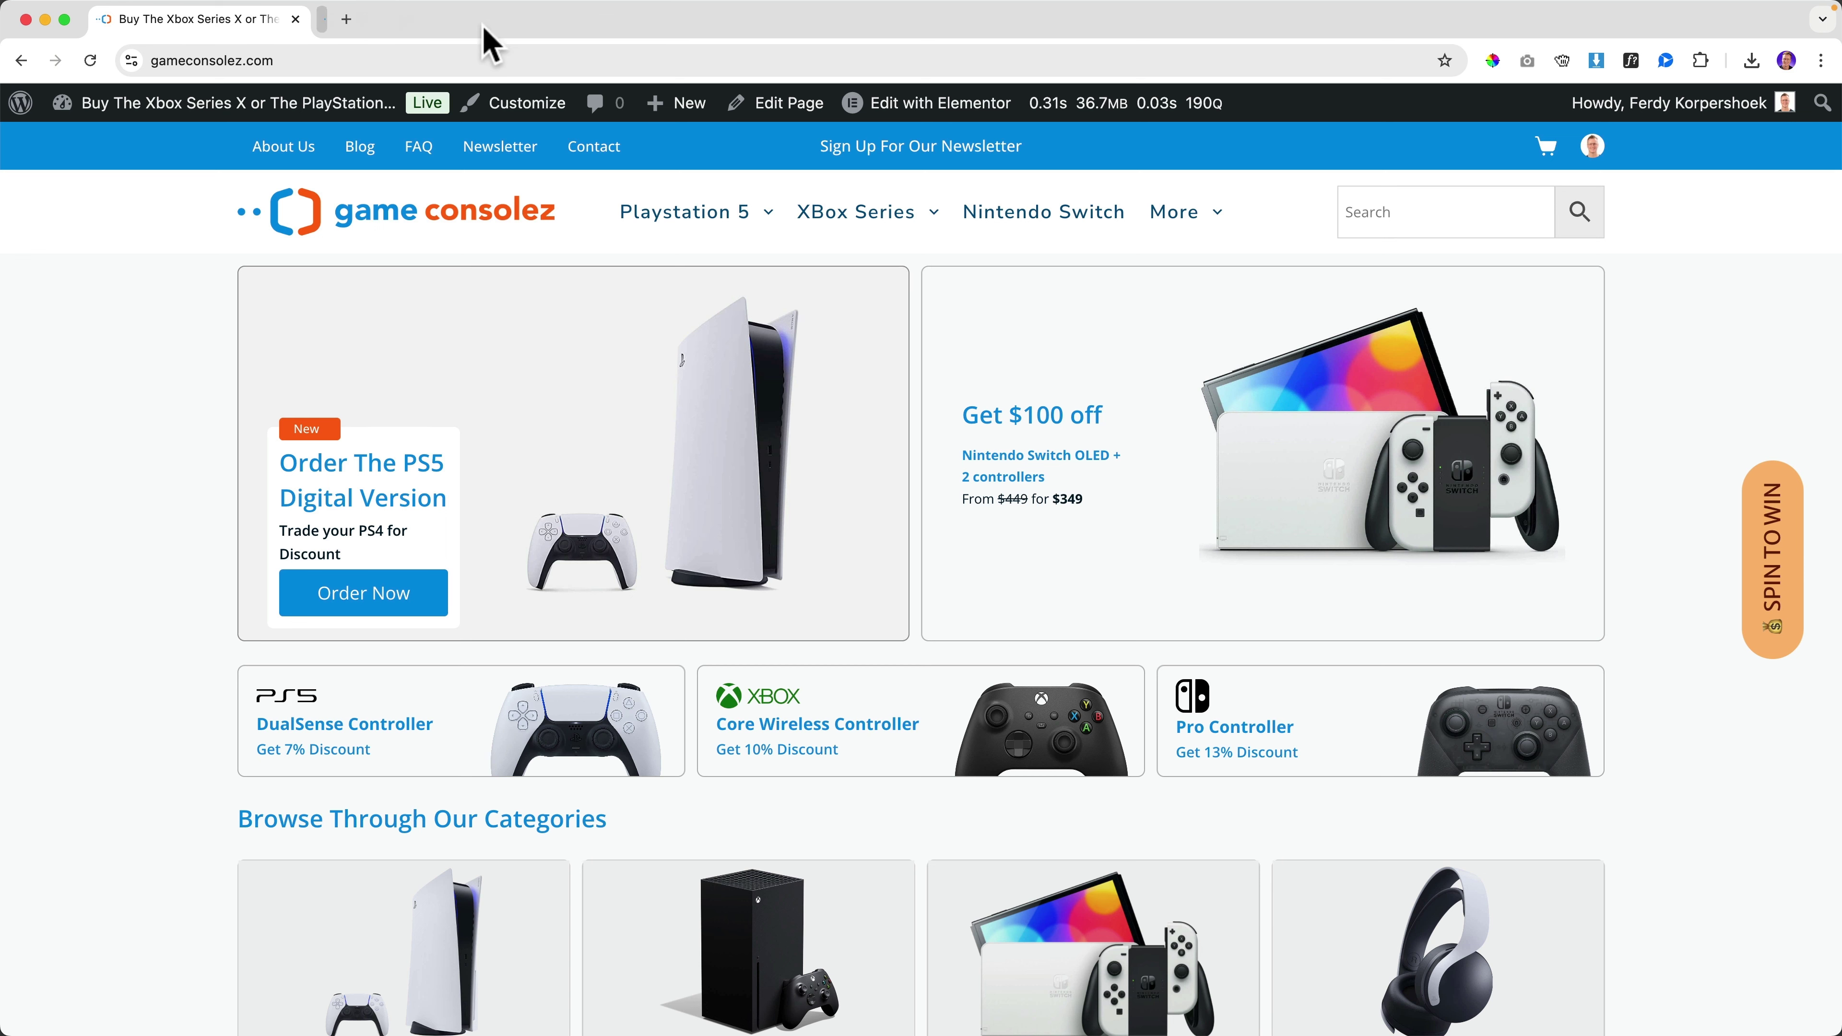
# Step: Deactivate the Remove Unused Javascript snippet and check the homepage's performance figures without it
pyautogui.moveTo(217, 100)
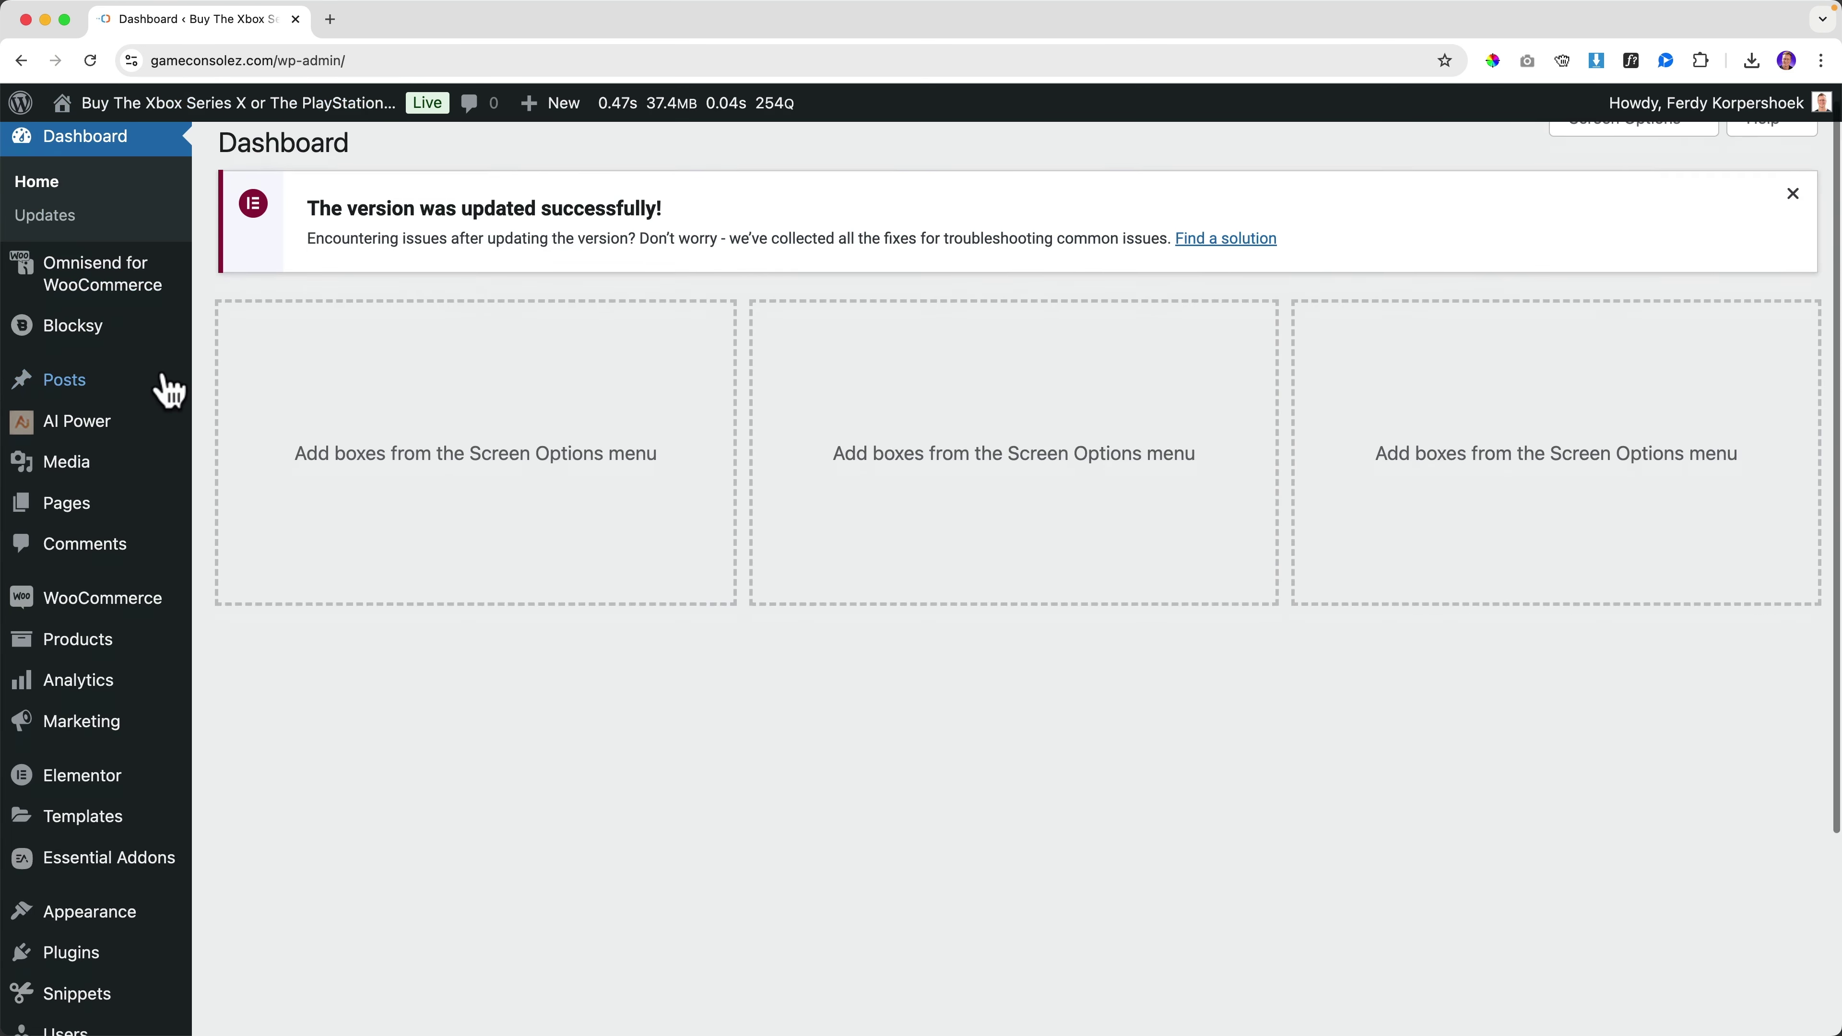
pyautogui.scroll(-3, 164, 391)
pyautogui.moveTo(168, 390)
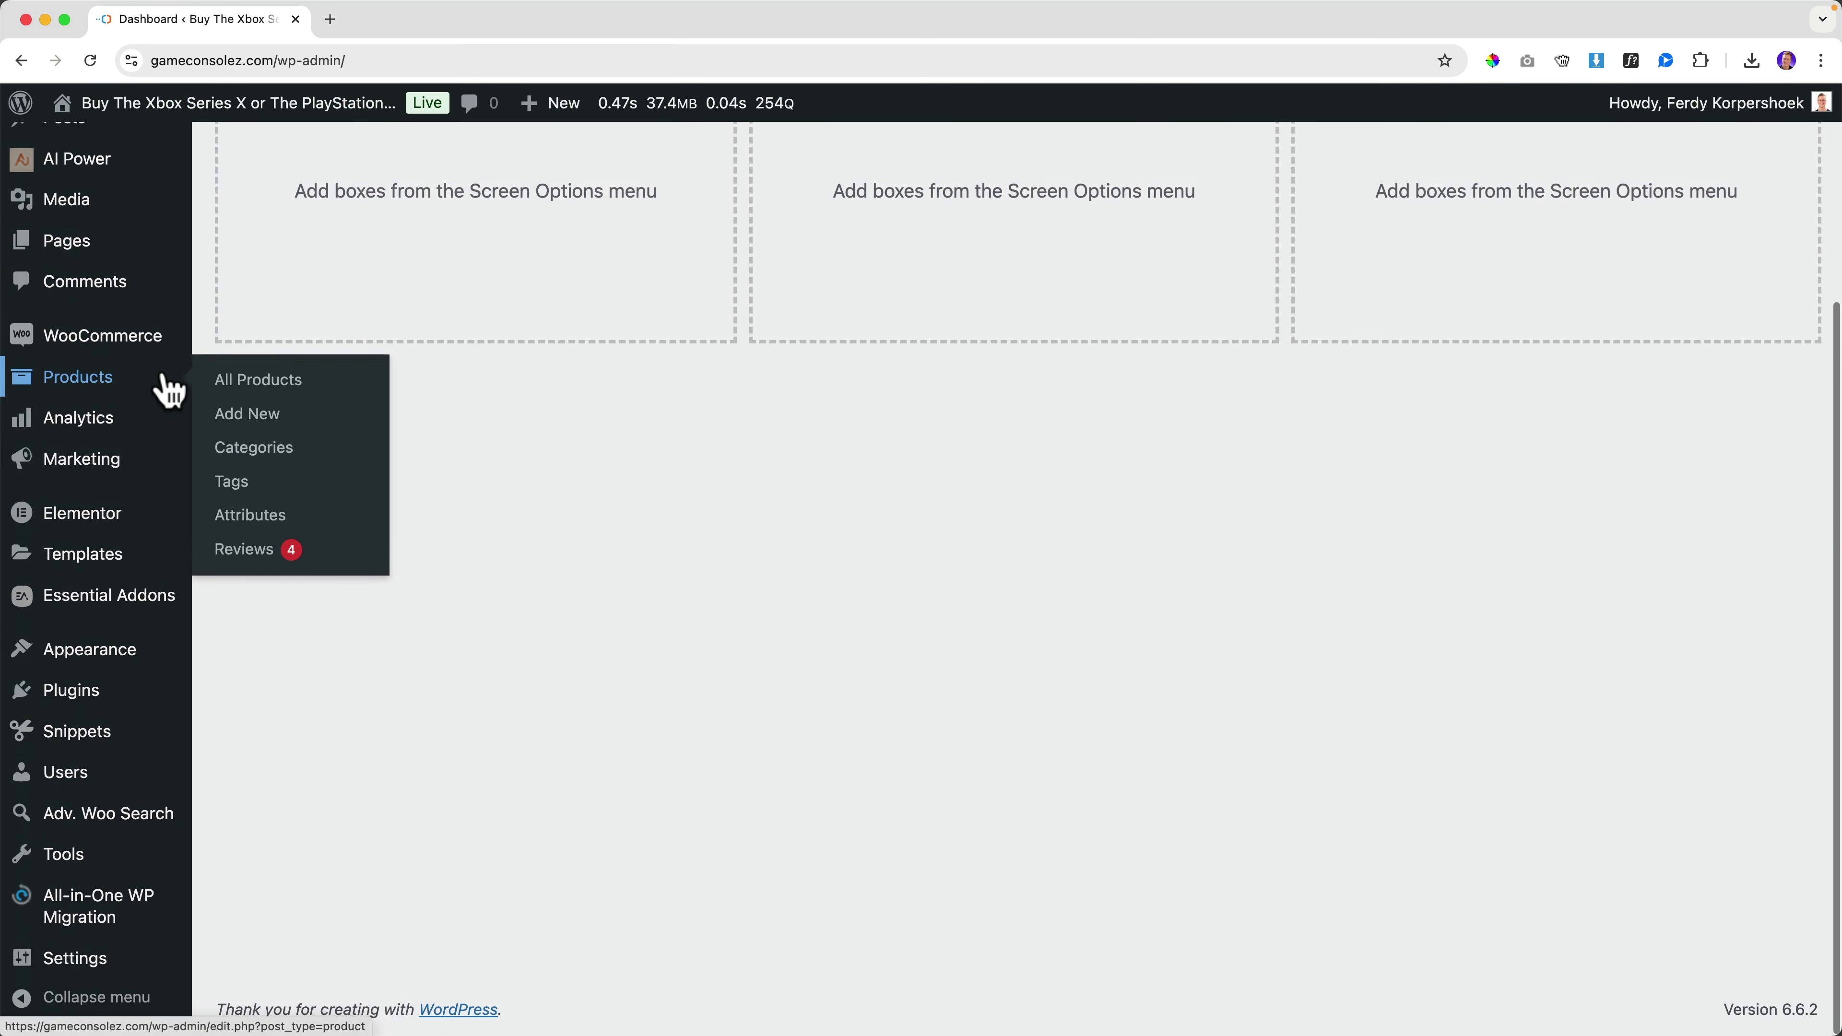
pyautogui.click(118, 751)
pyautogui.scroll(-5, 300, 733)
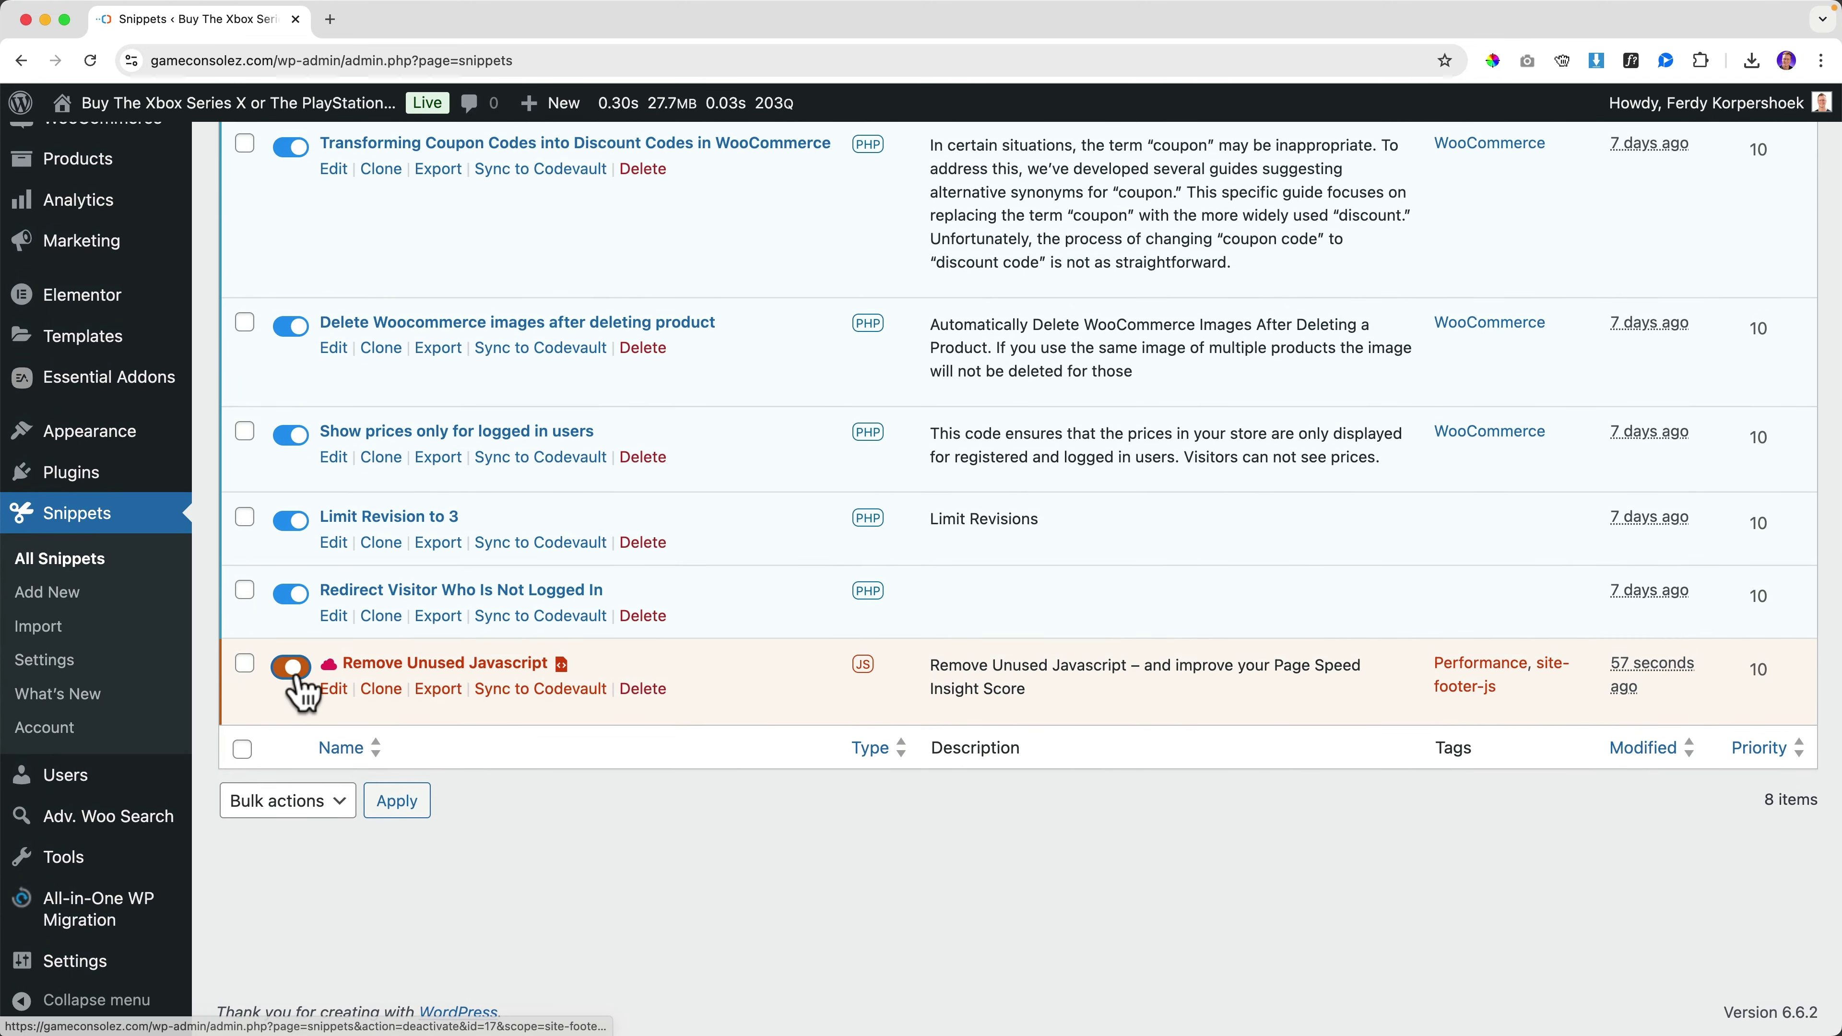
pyautogui.click(292, 668)
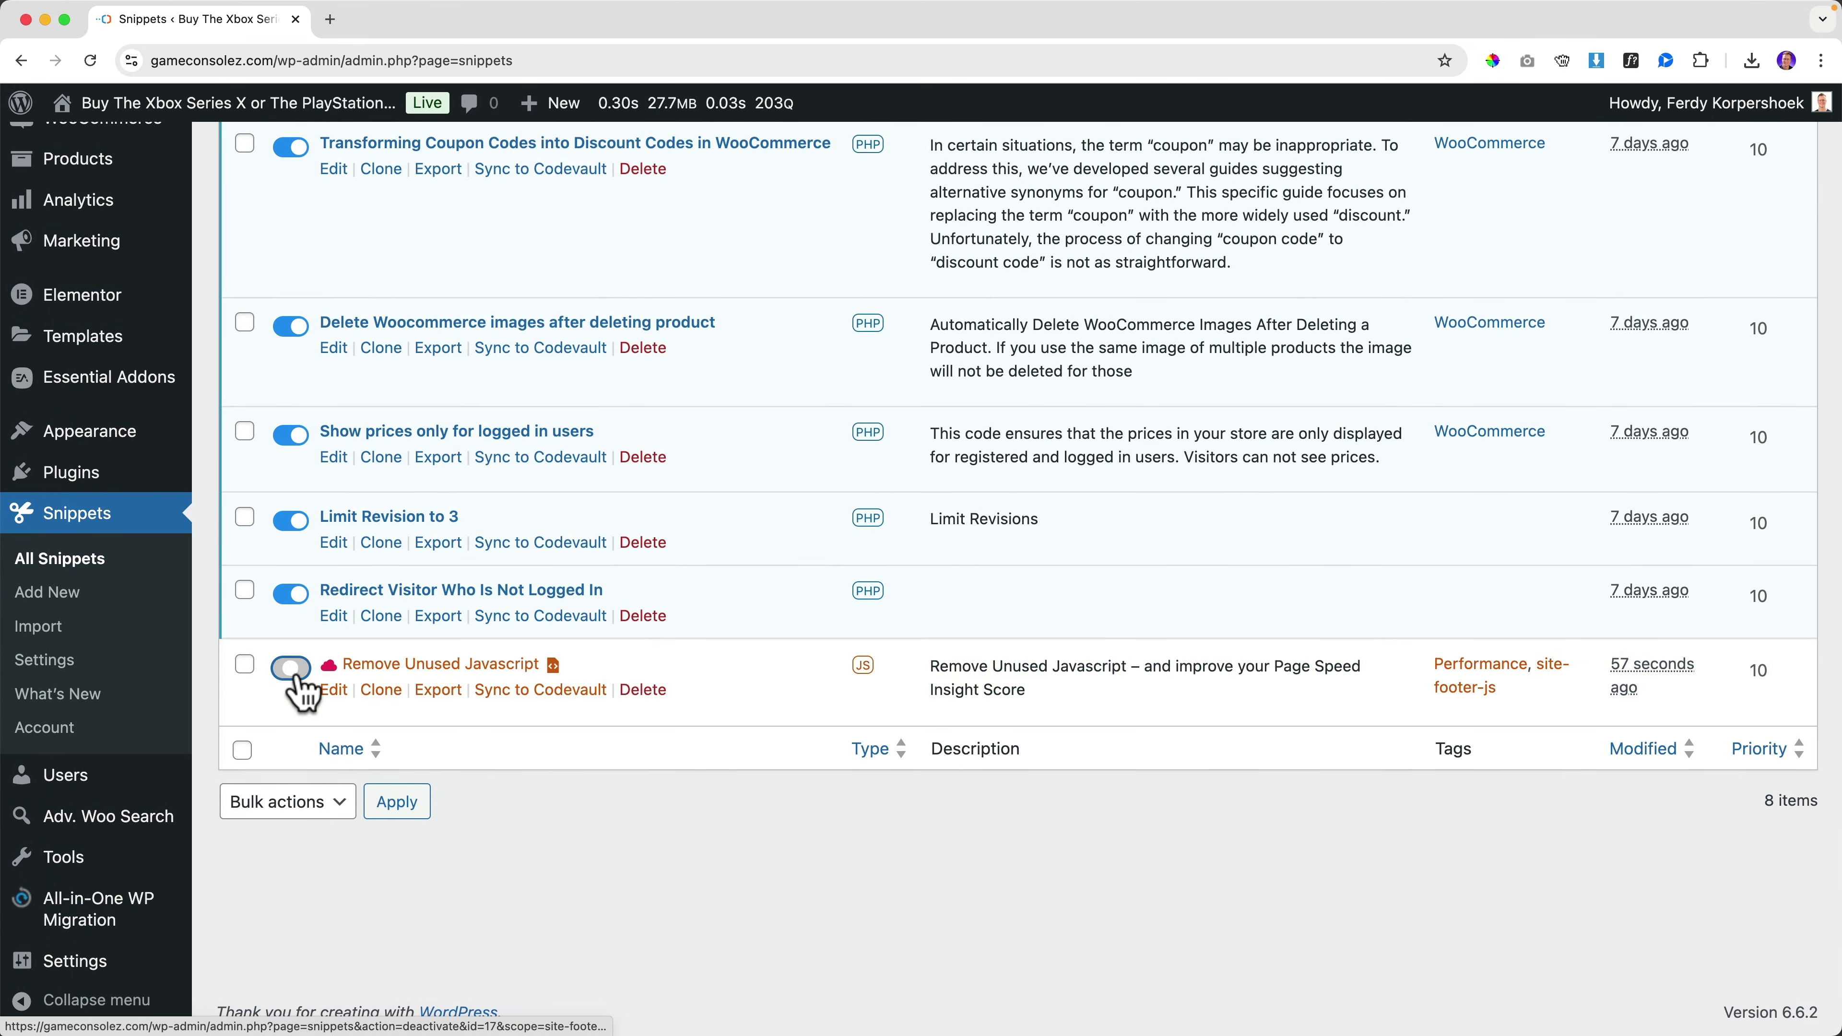
pyautogui.click(190, 108)
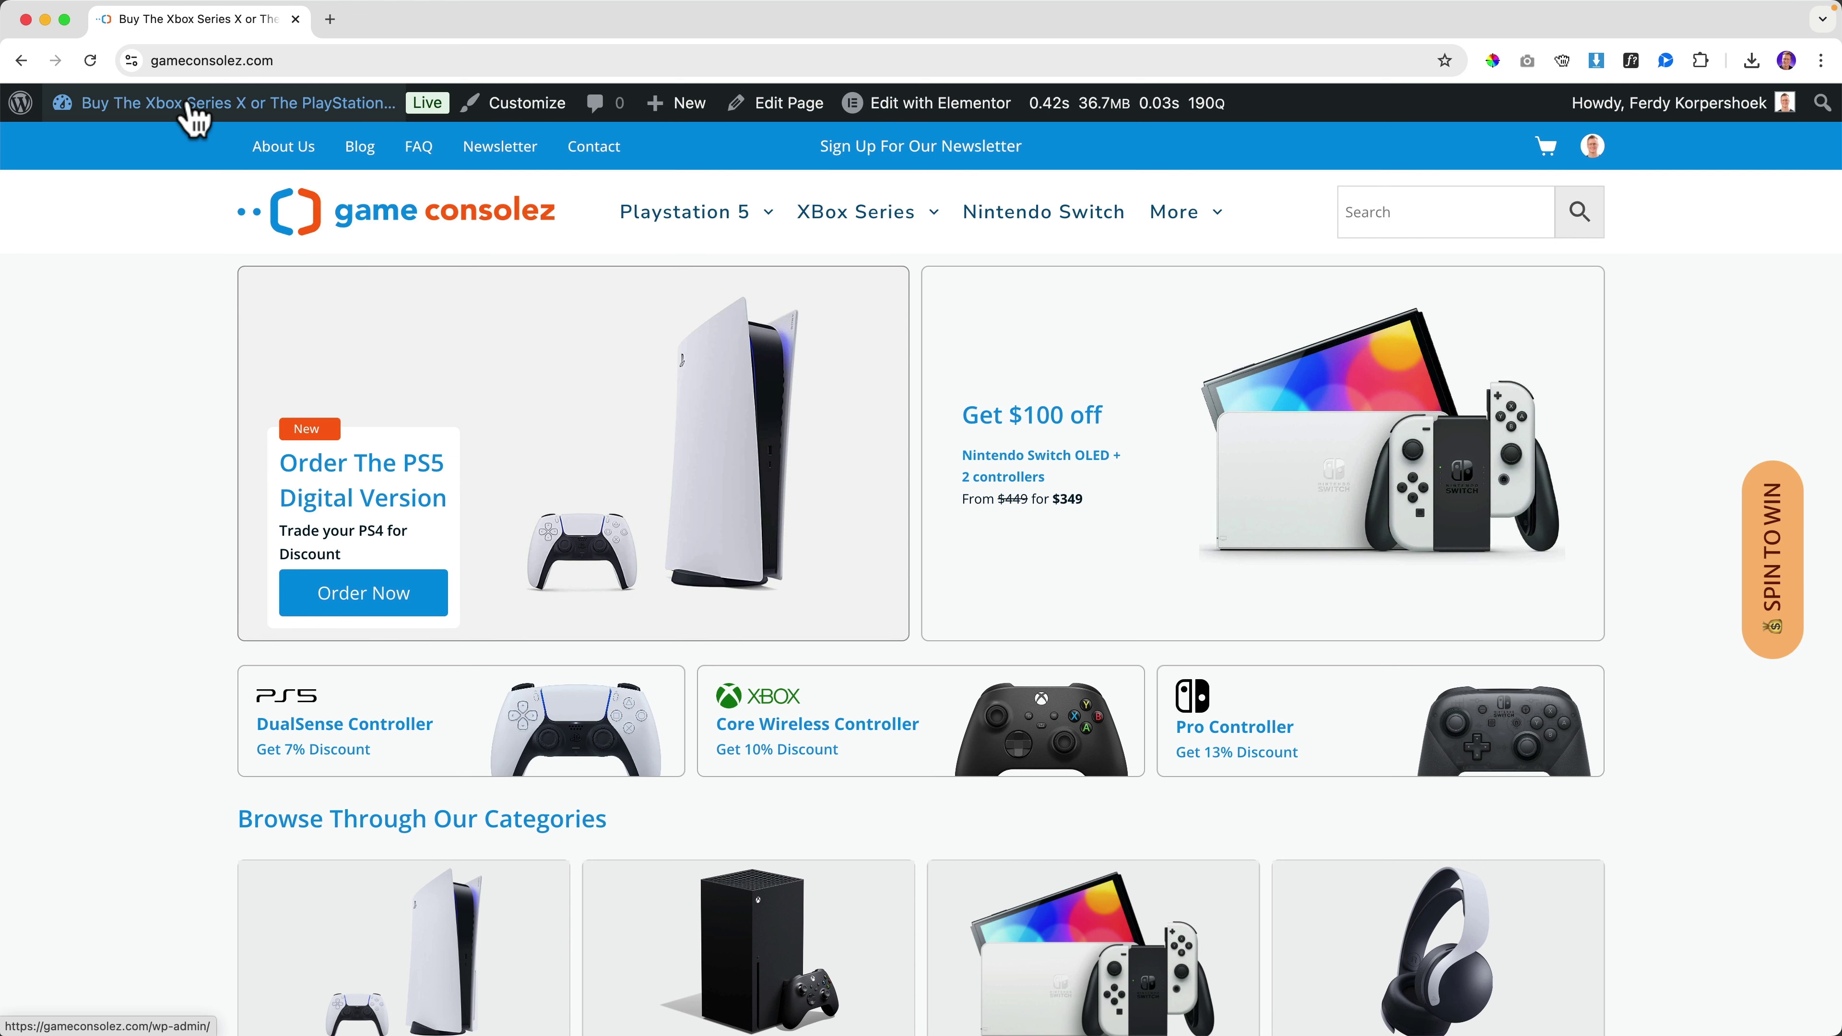
pyautogui.moveTo(1055, 114)
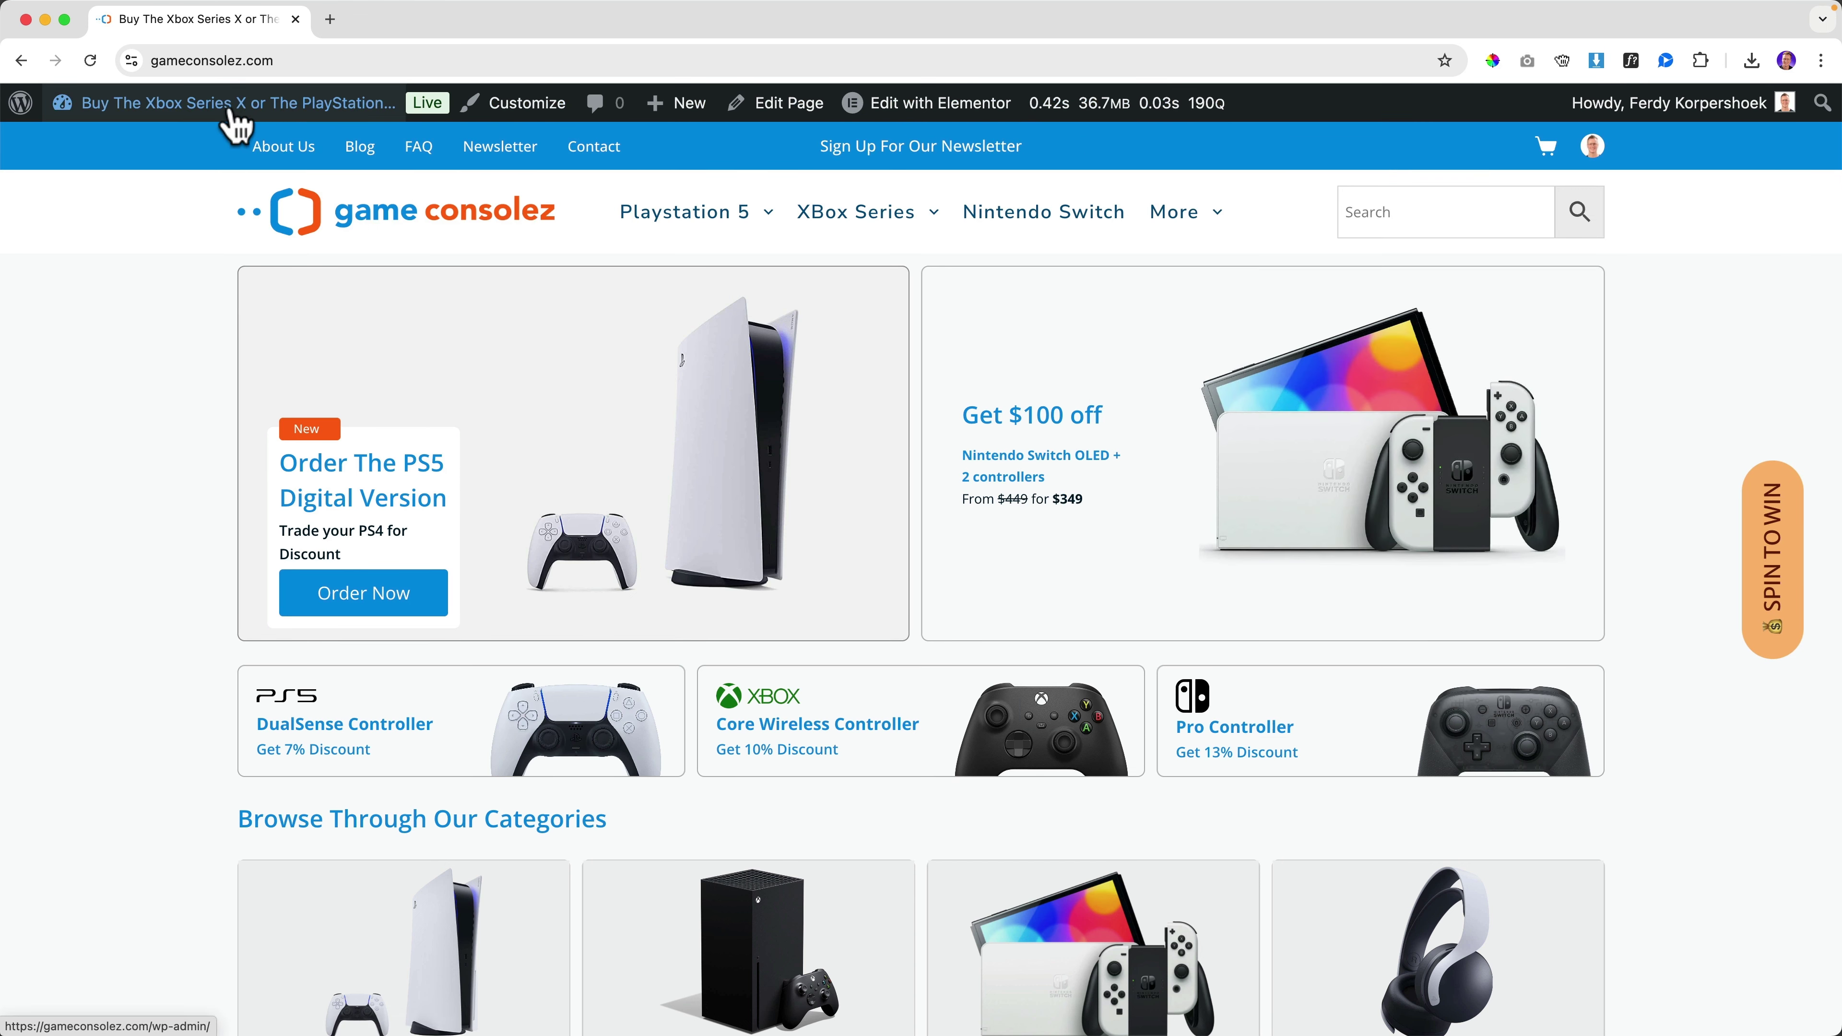
# Step: Reactivate the Remove Unused Javascript snippet and check the homepage's performance figures again
pyautogui.click(221, 145)
pyautogui.scroll(-3, 145, 617)
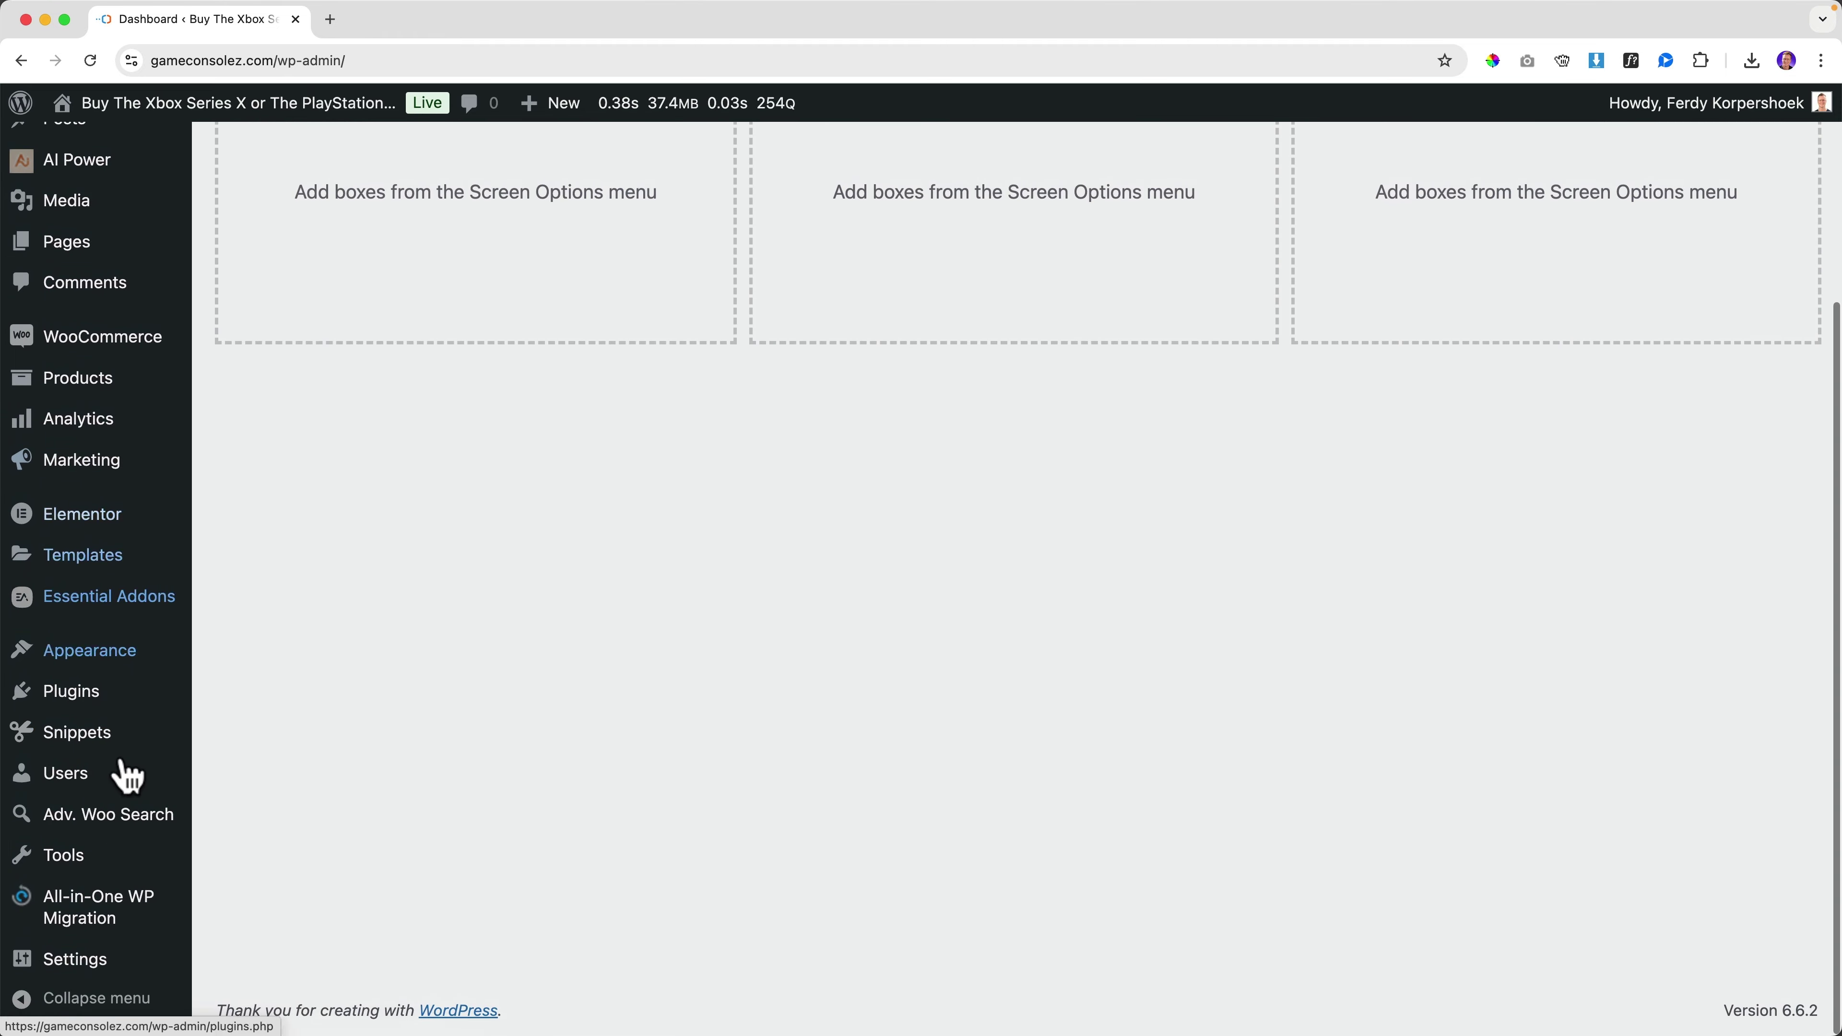
pyautogui.moveTo(100, 877)
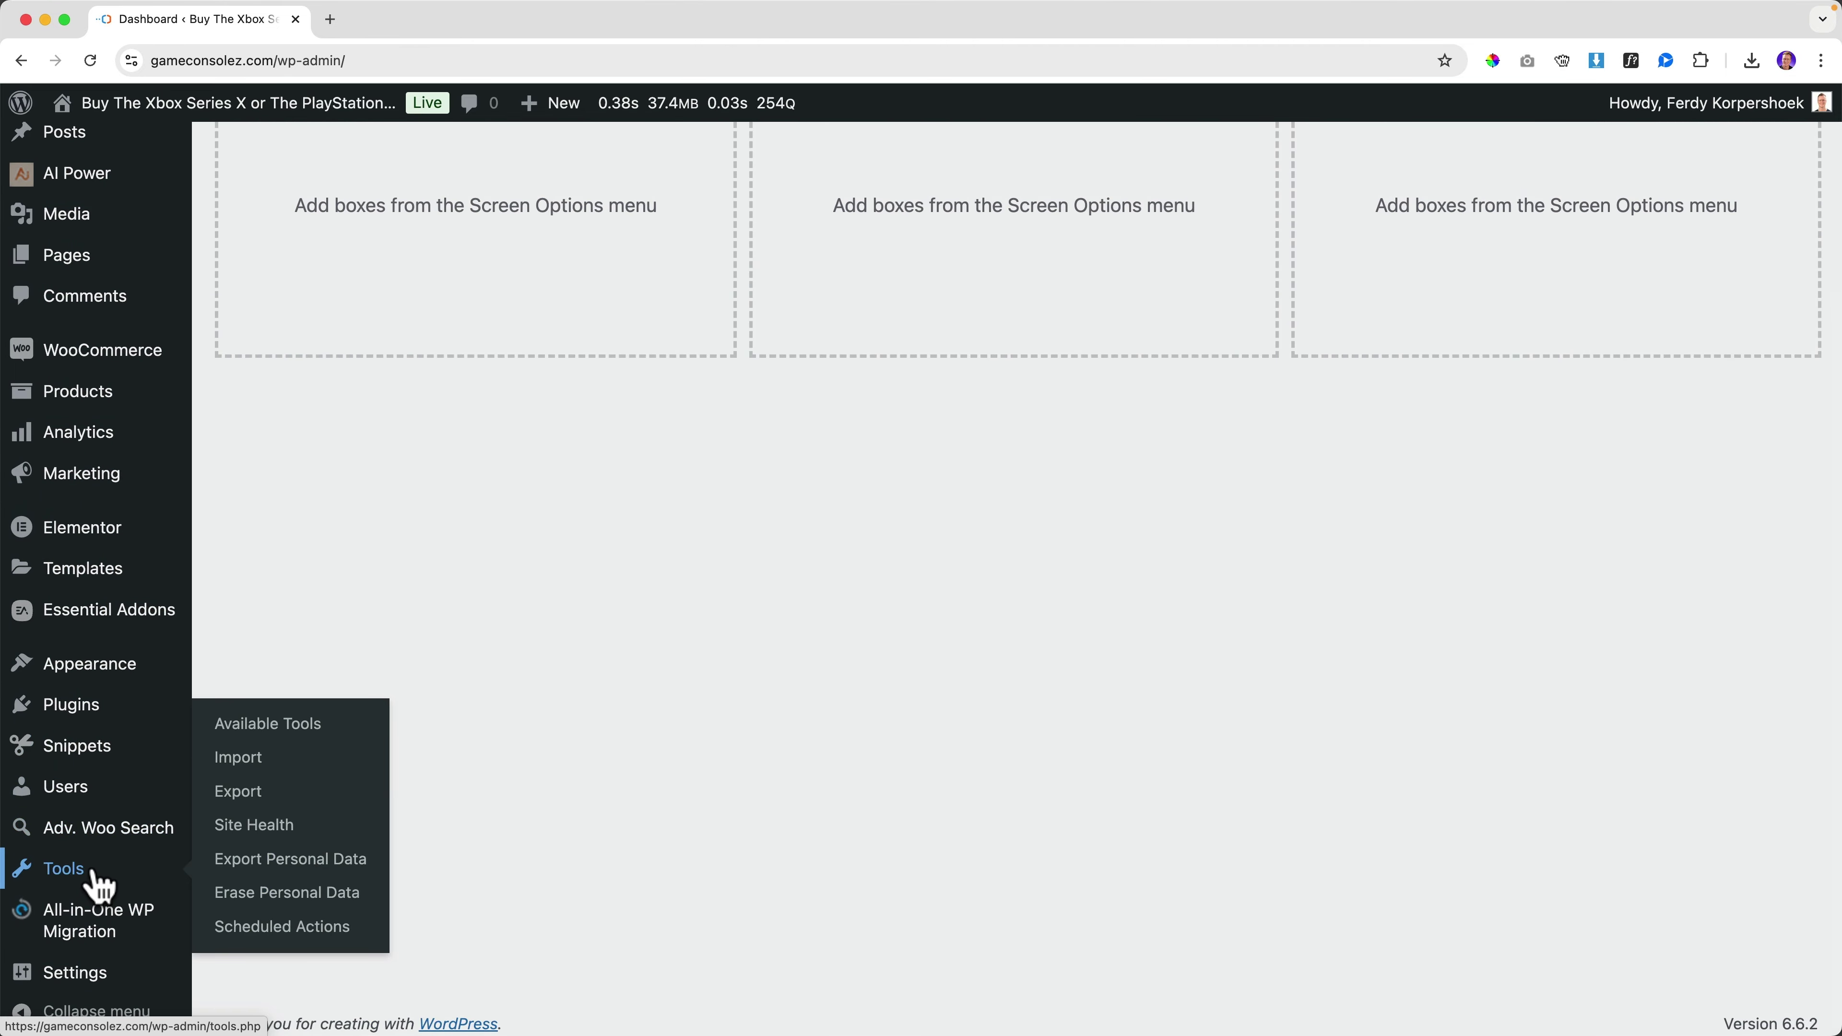
pyautogui.click(88, 750)
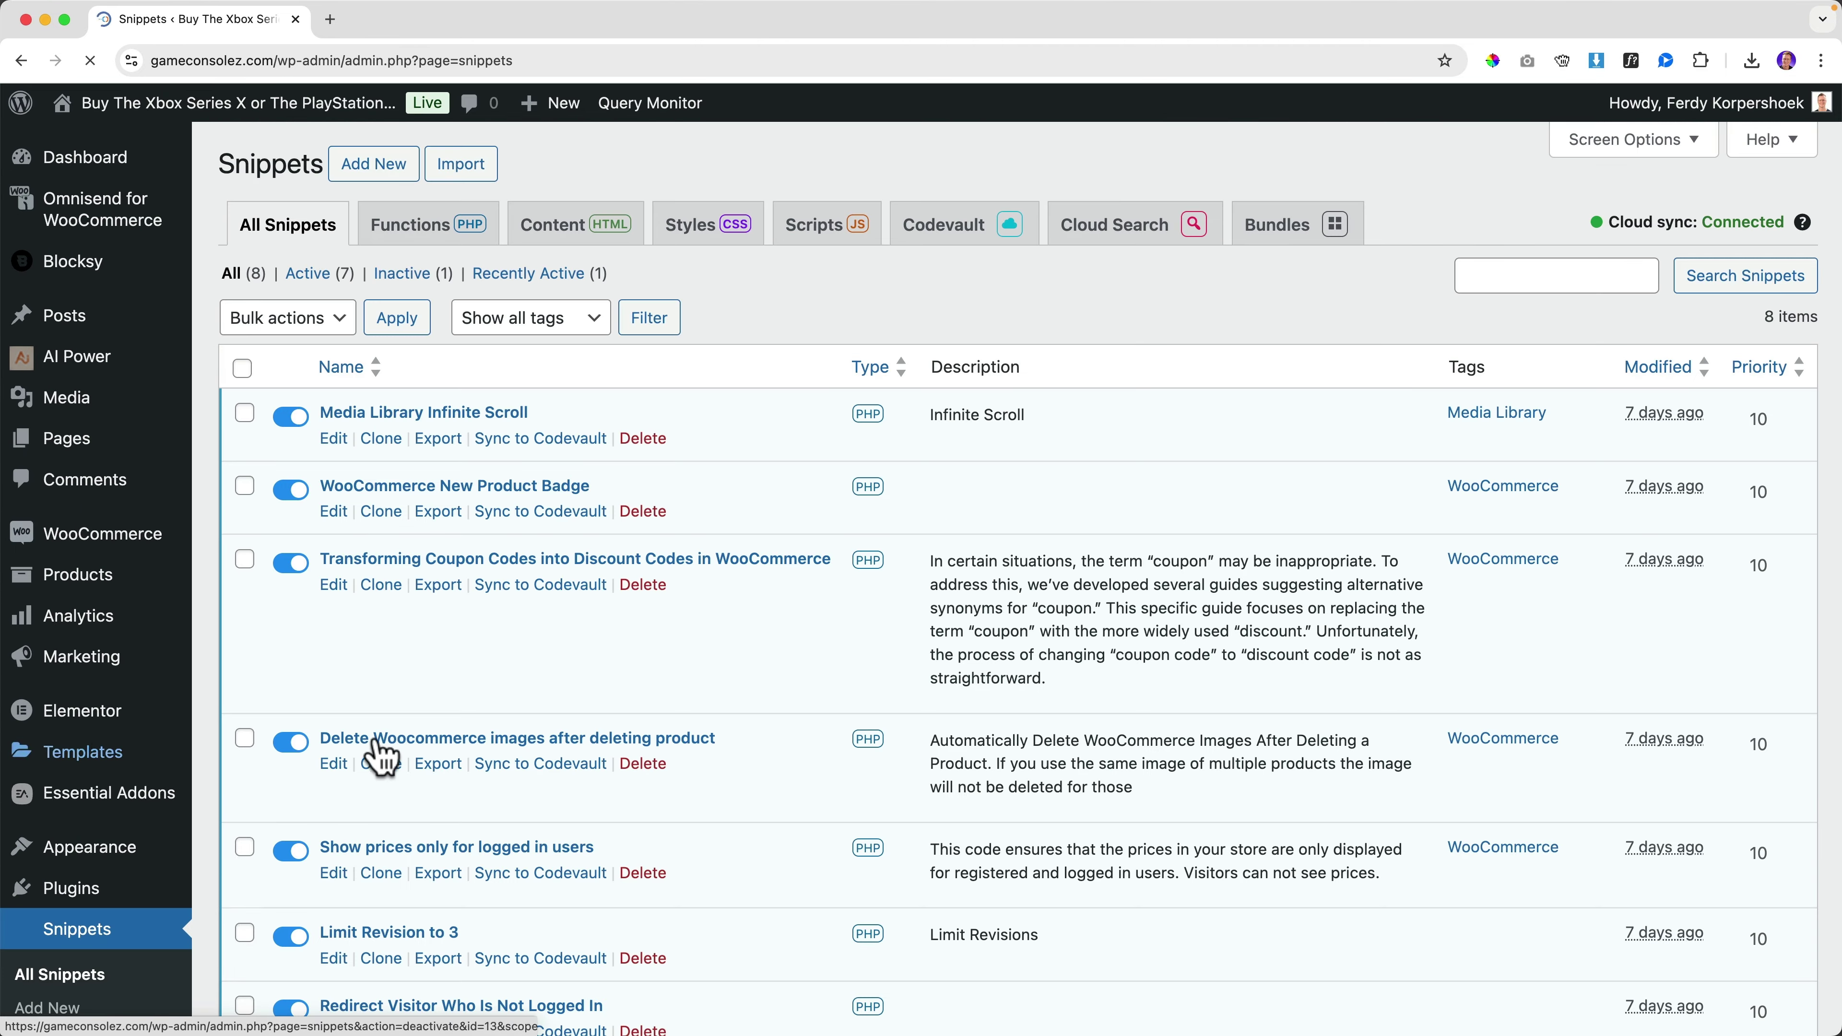
pyautogui.scroll(-6, 391, 755)
pyautogui.click(308, 666)
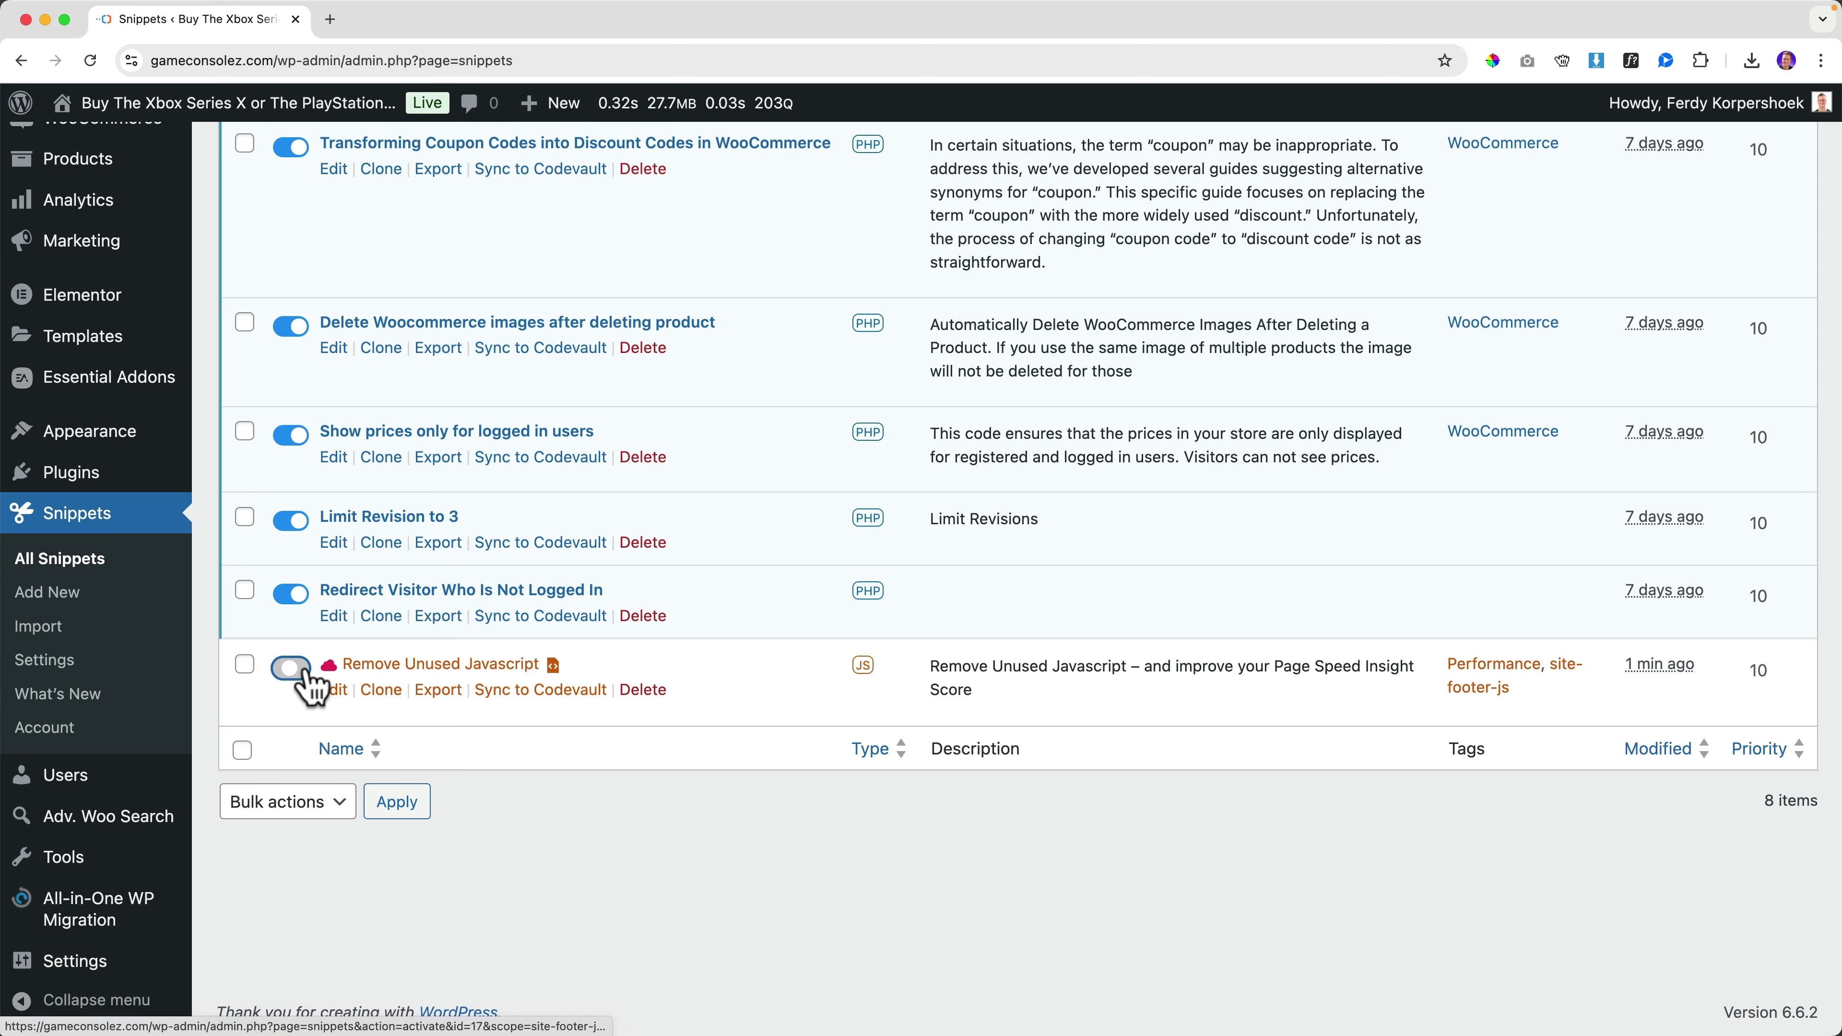
pyautogui.click(187, 109)
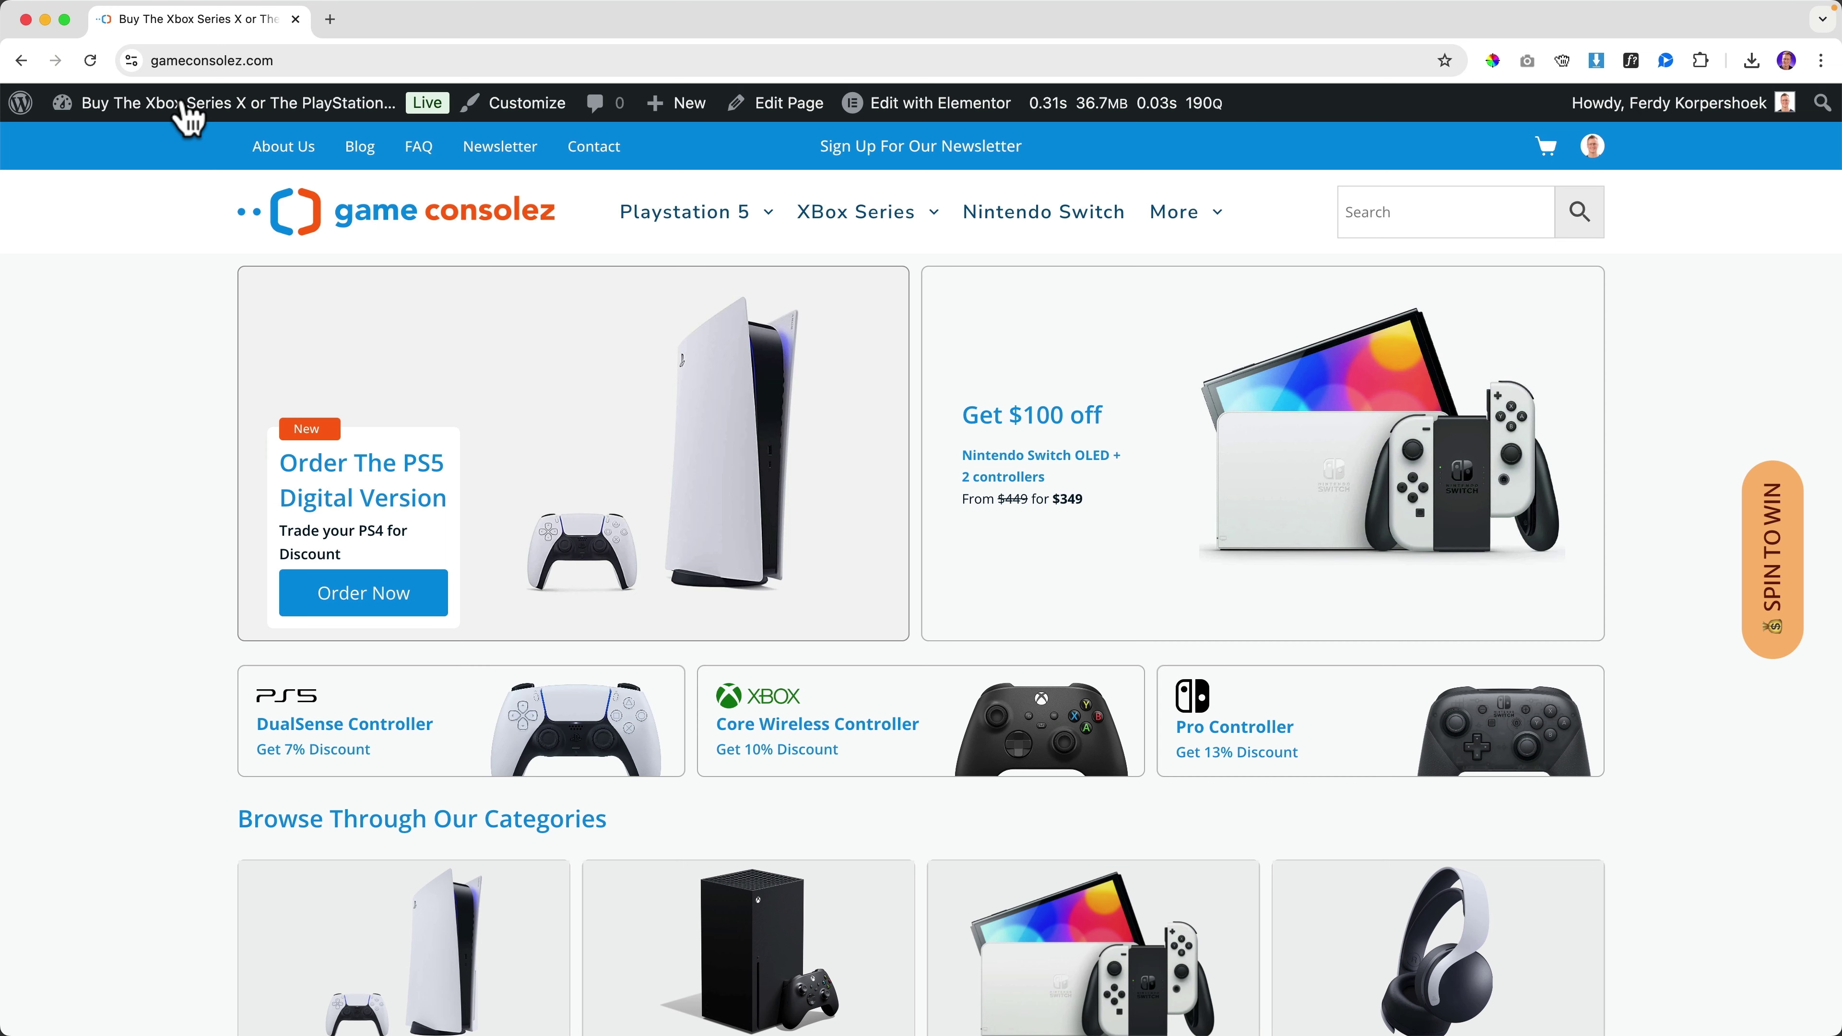
# Step: Return from the homepage to the list of all snippets in the site's admin area
pyautogui.click(187, 110)
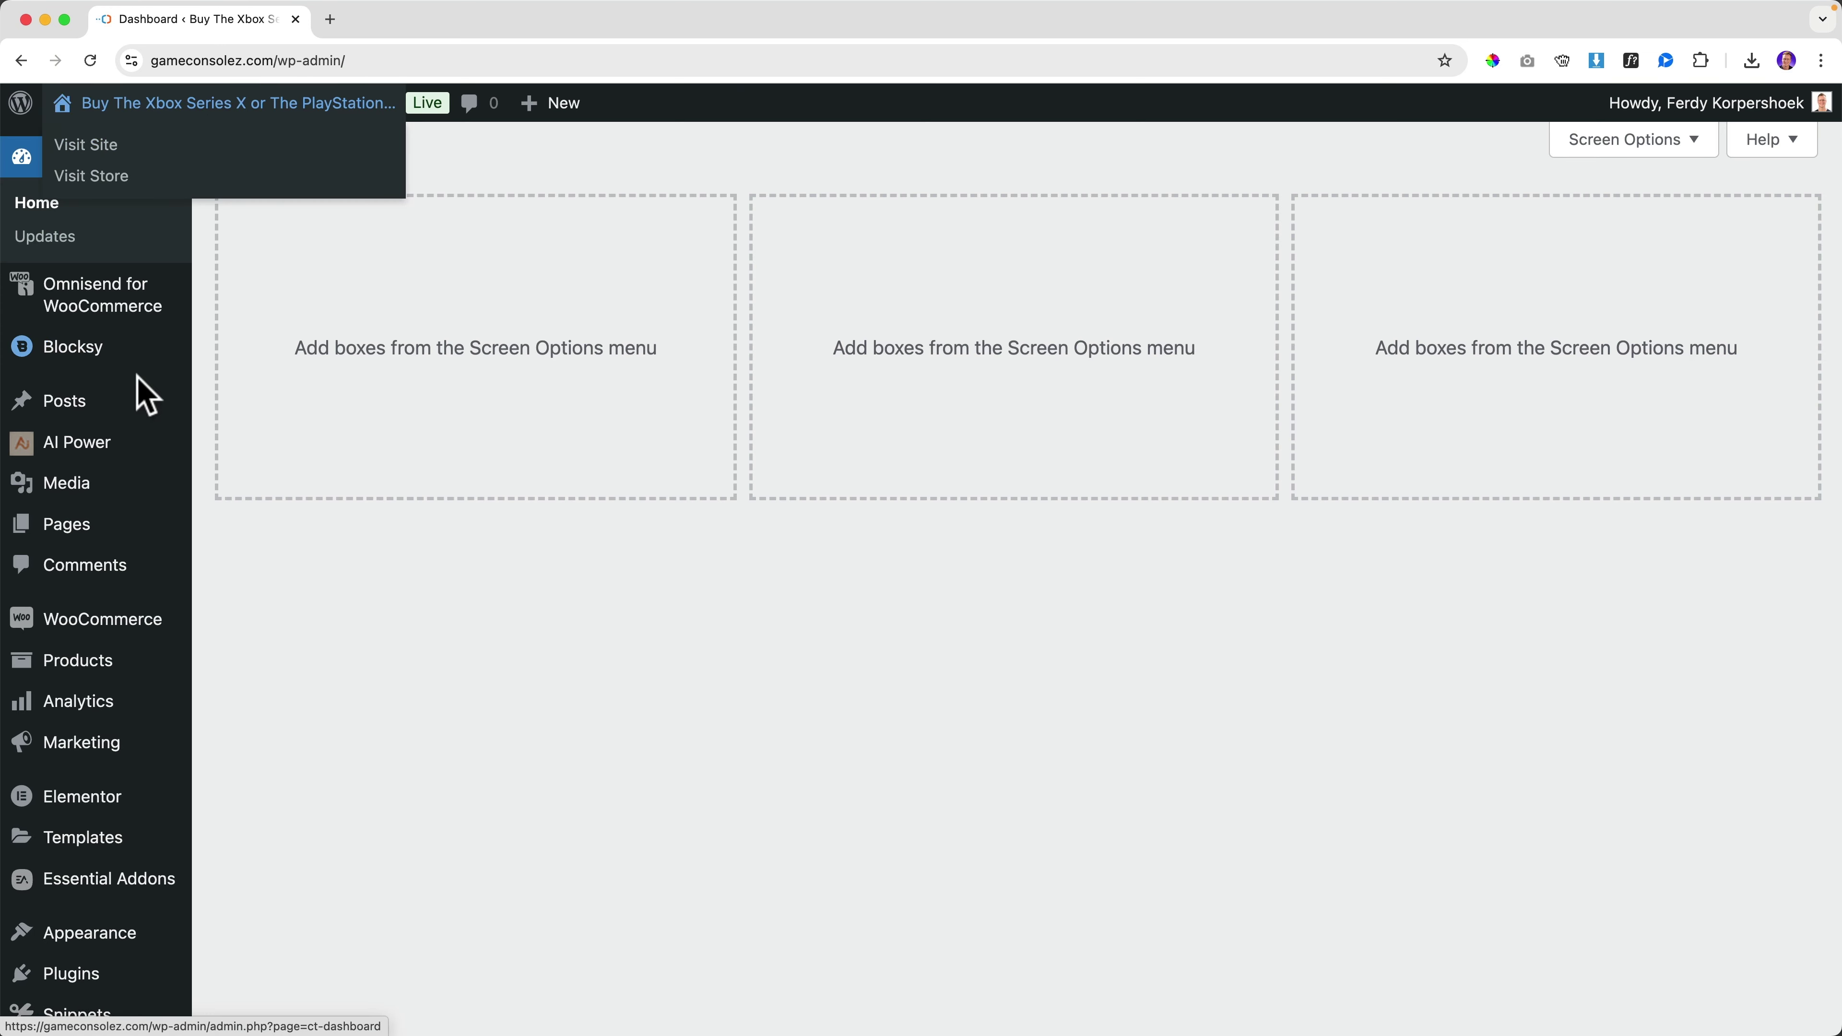
pyautogui.scroll(-5, 136, 390)
pyautogui.moveTo(94, 747)
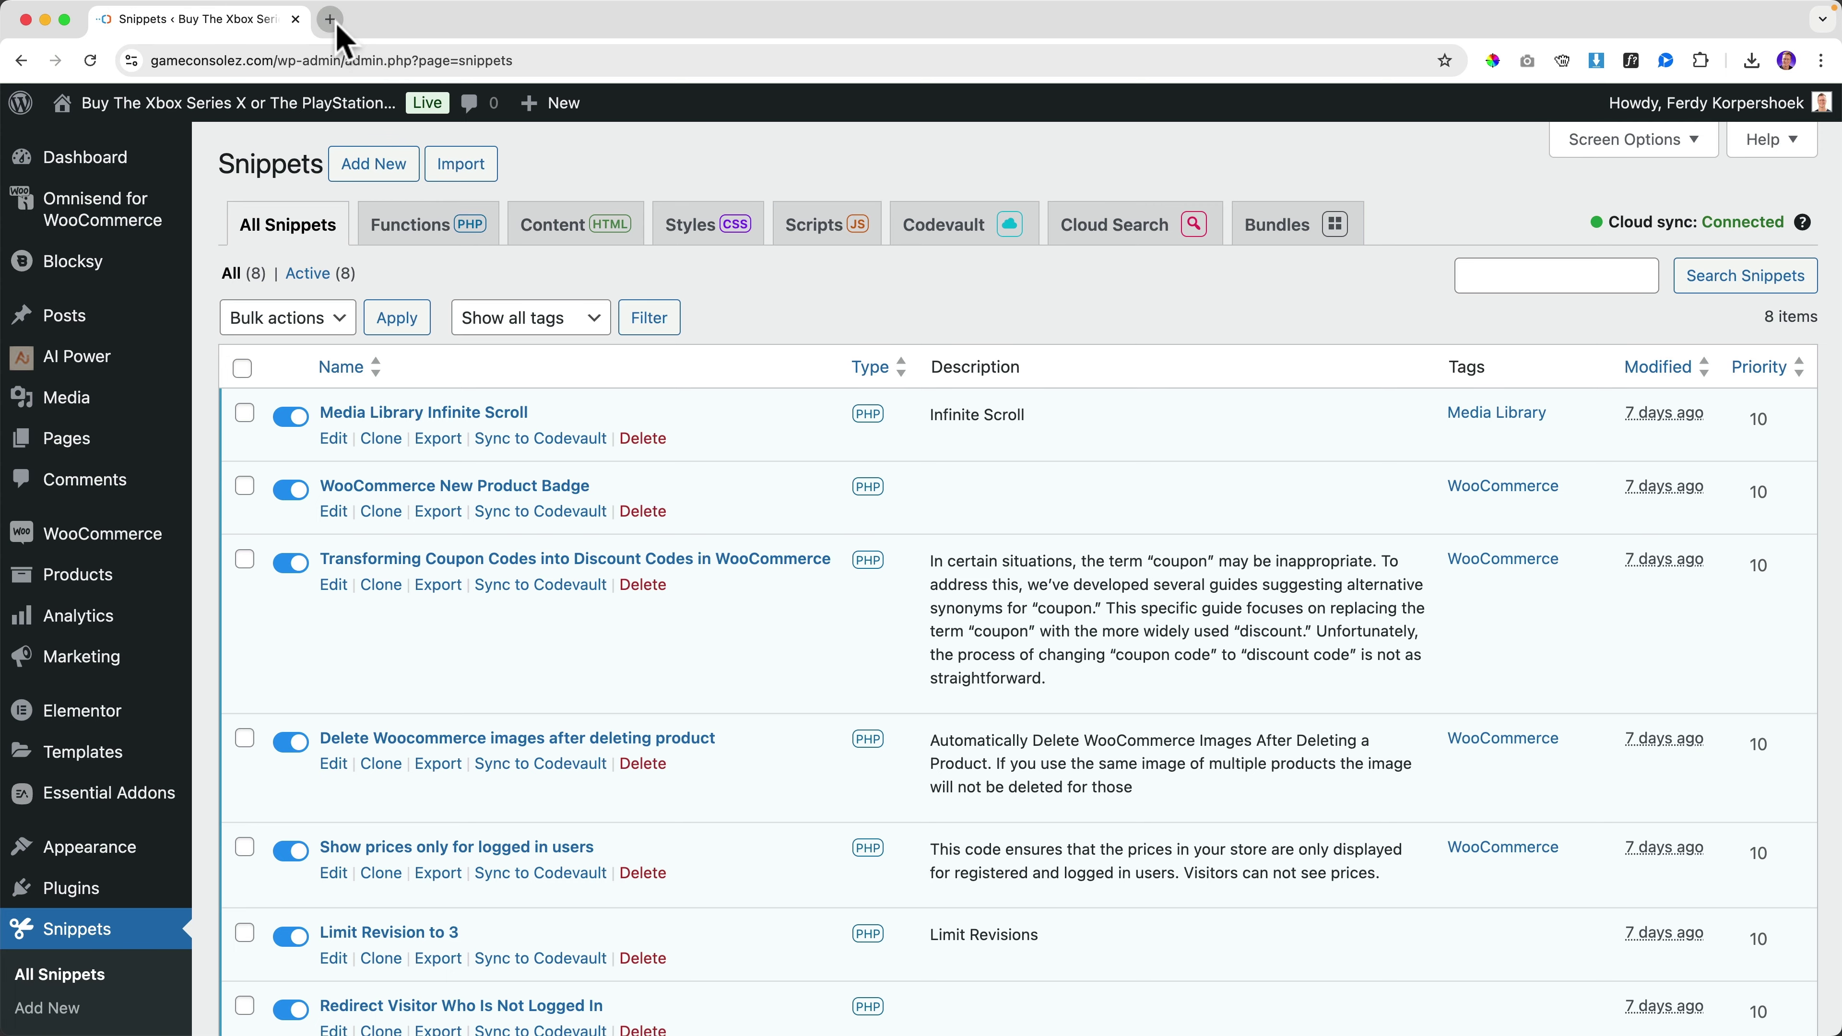
# Step: Open the codesnippets.cloud dashboard in a new tab and look at its trending snippets
pyautogui.click(330, 20)
pyautogui.write('codes')
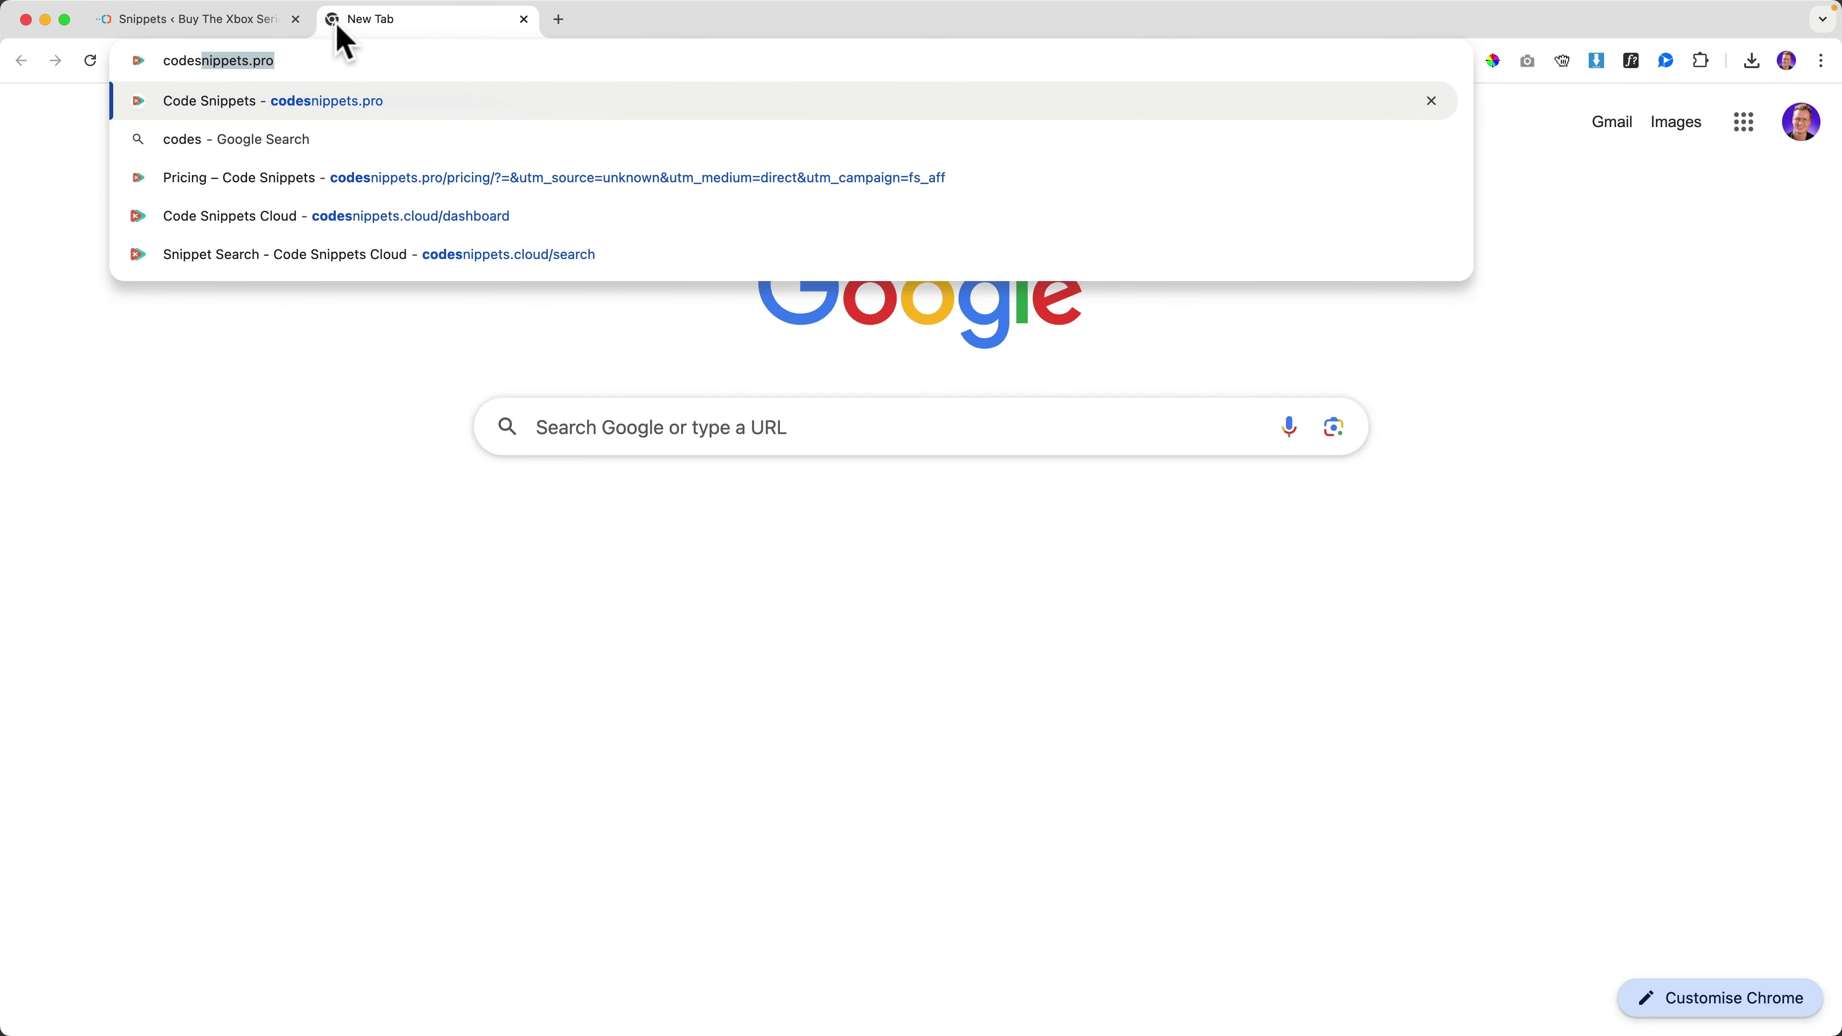
pyautogui.write('nipp')
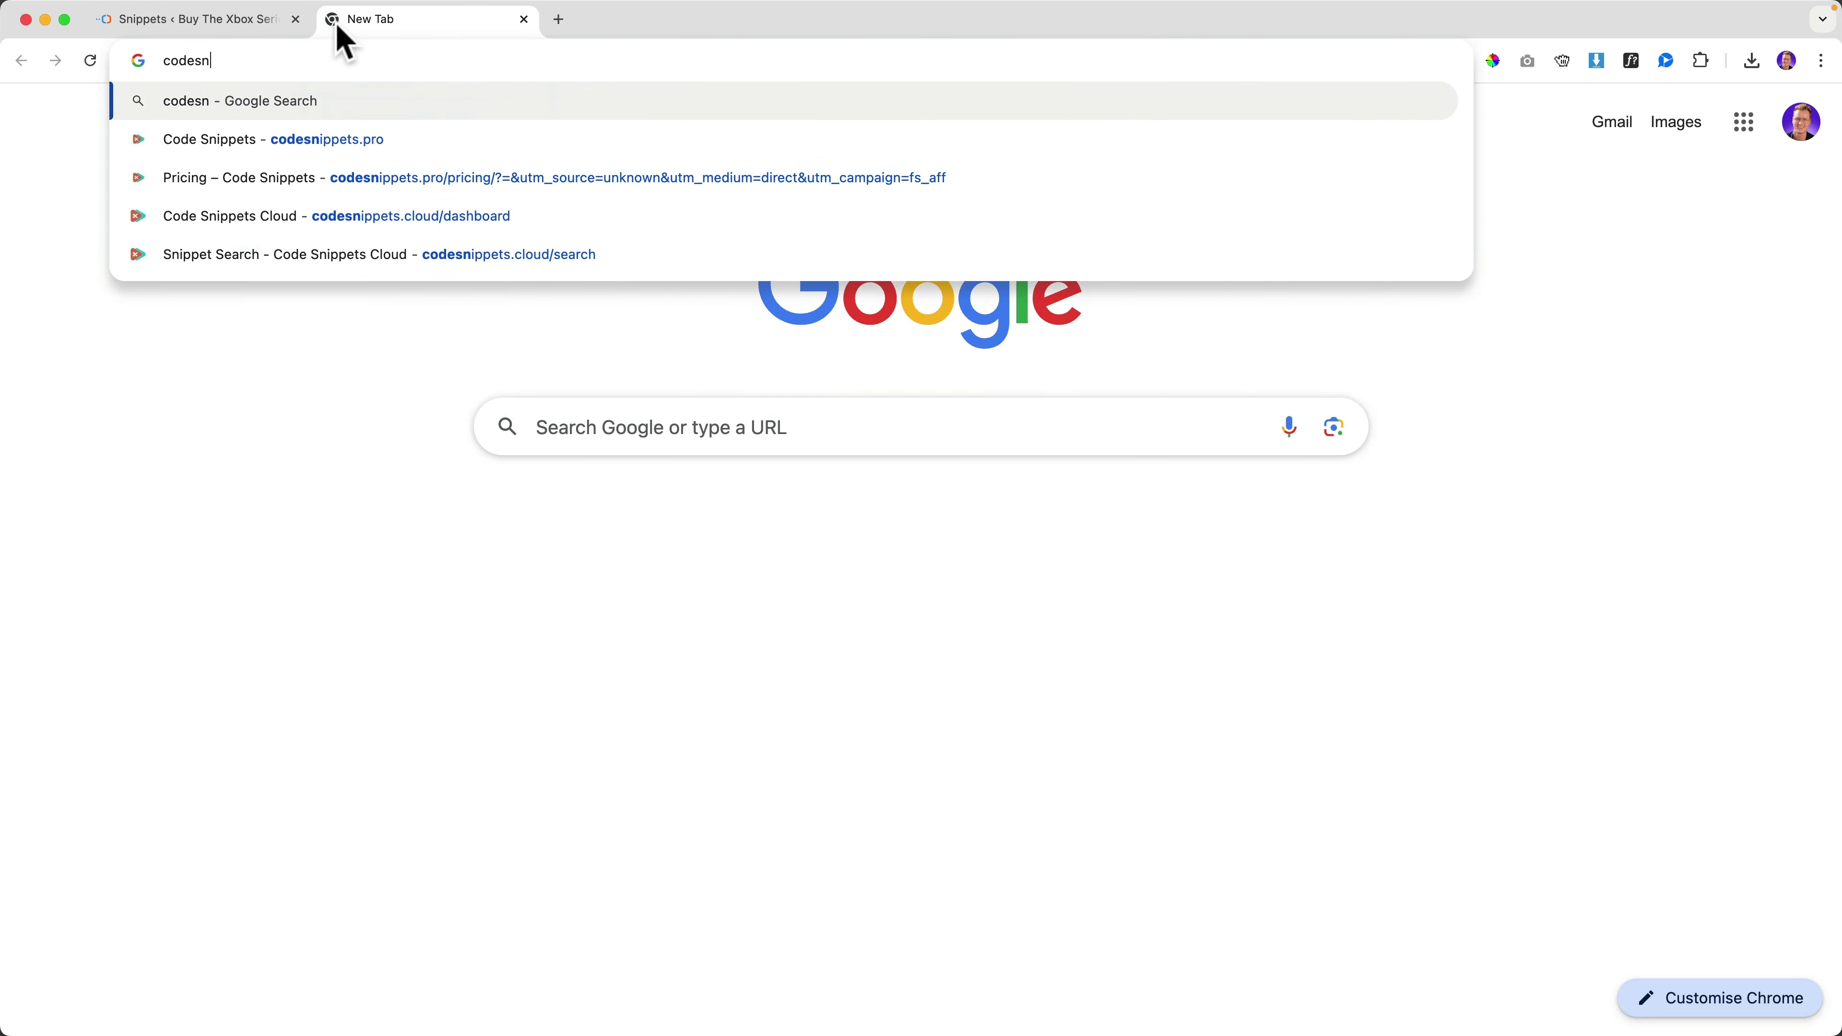
pyautogui.write('ets.cloud')
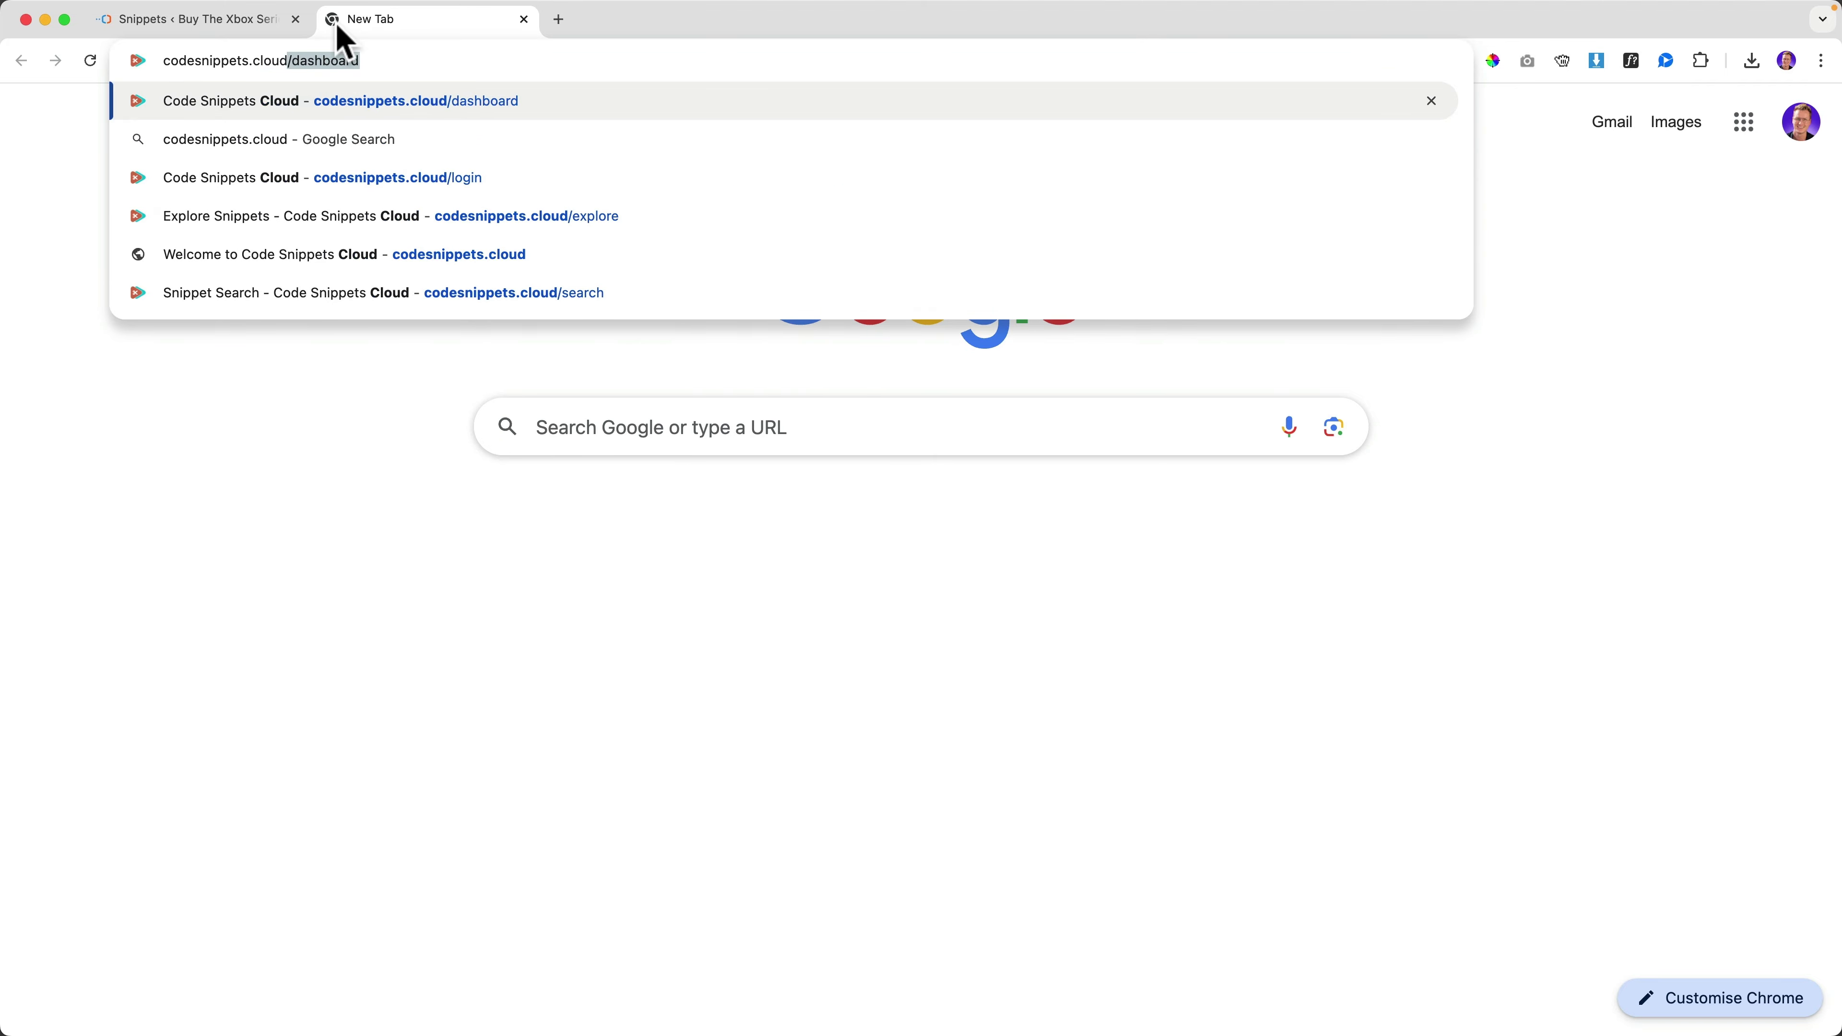
pyautogui.press('Return')
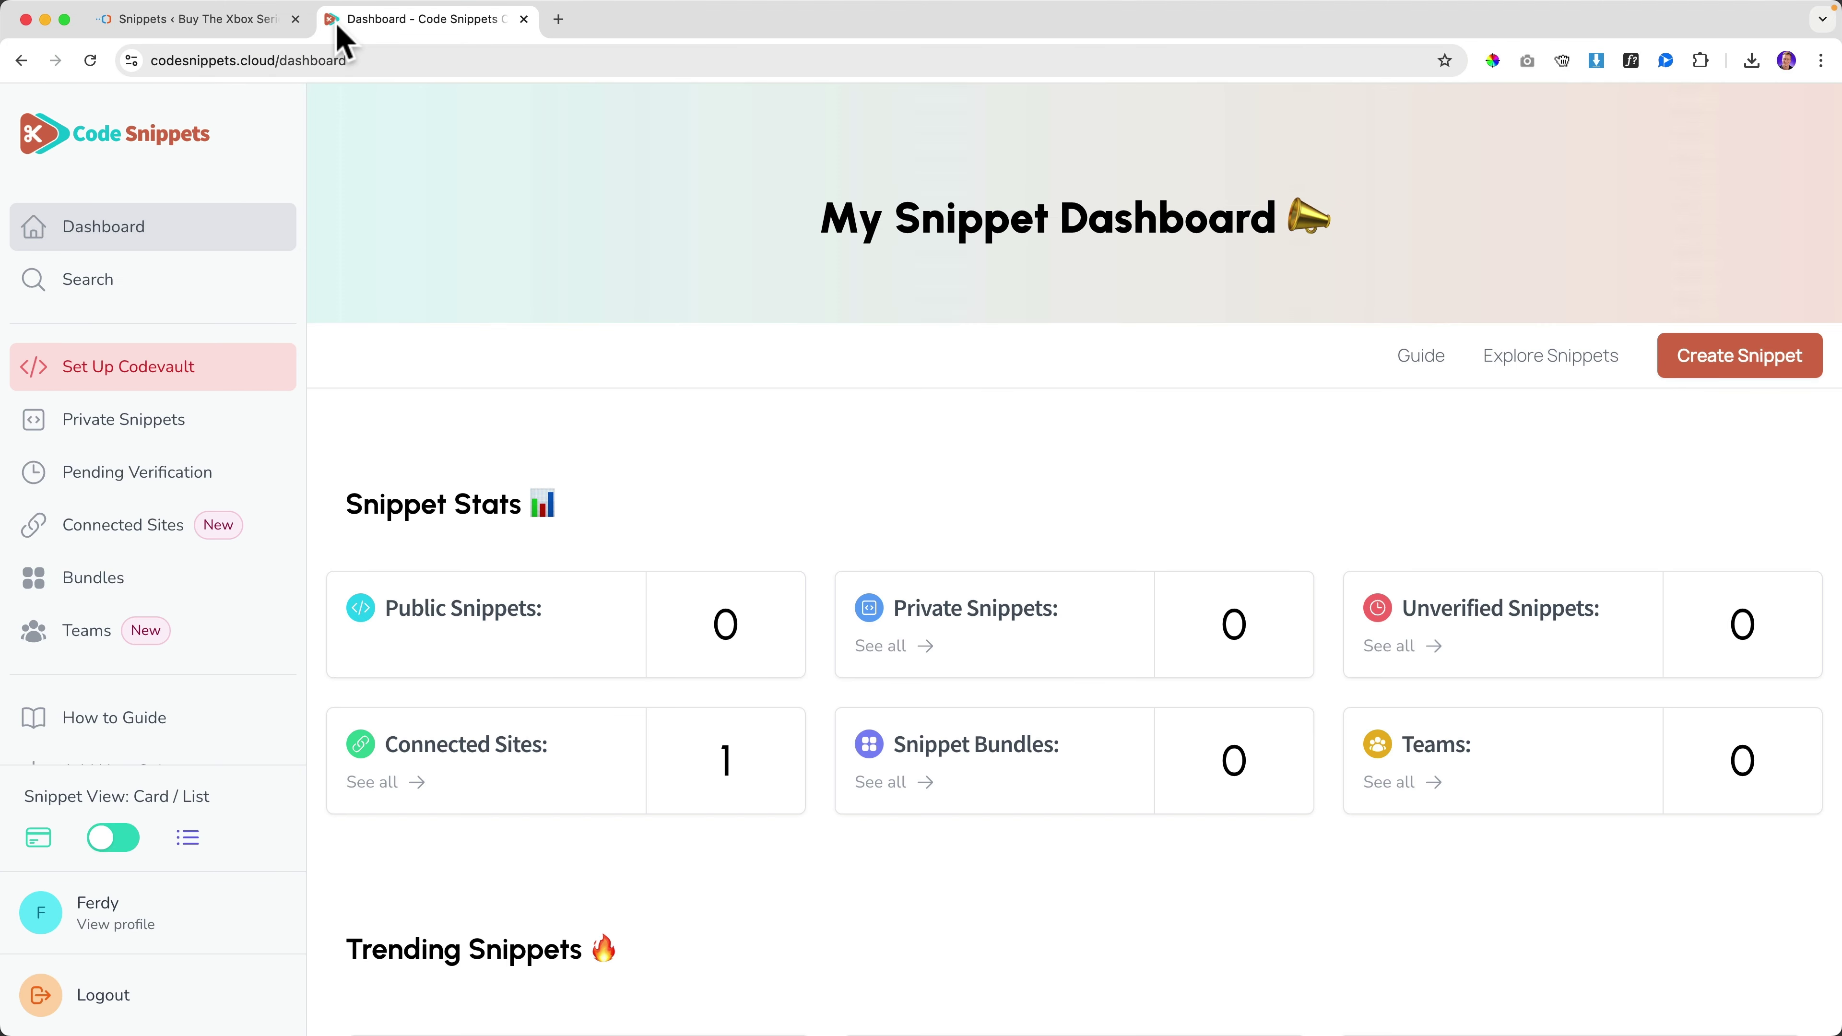
pyautogui.scroll(-10, 1079, 570)
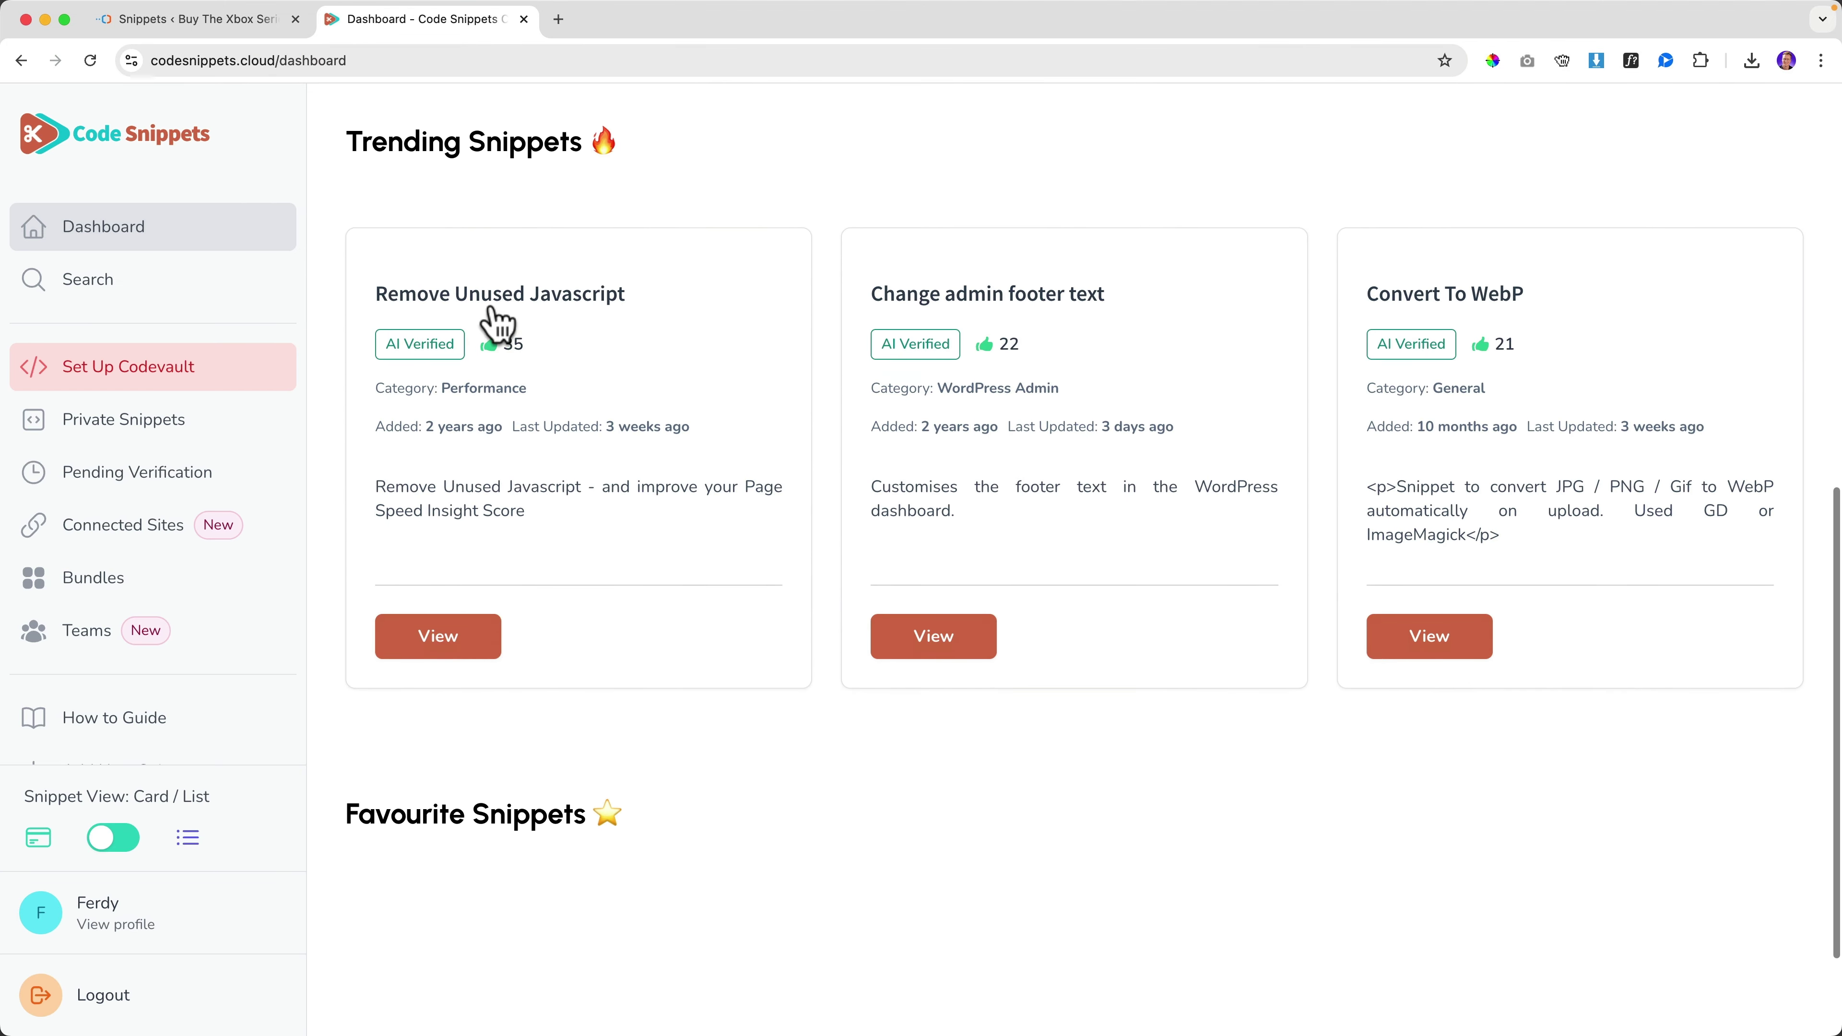
# Step: Search for "woocommerce direct checkout" in the site admin's snippet cloud and in the codesnippets.cloud snippet search
pyautogui.click(213, 22)
pyautogui.click(1147, 239)
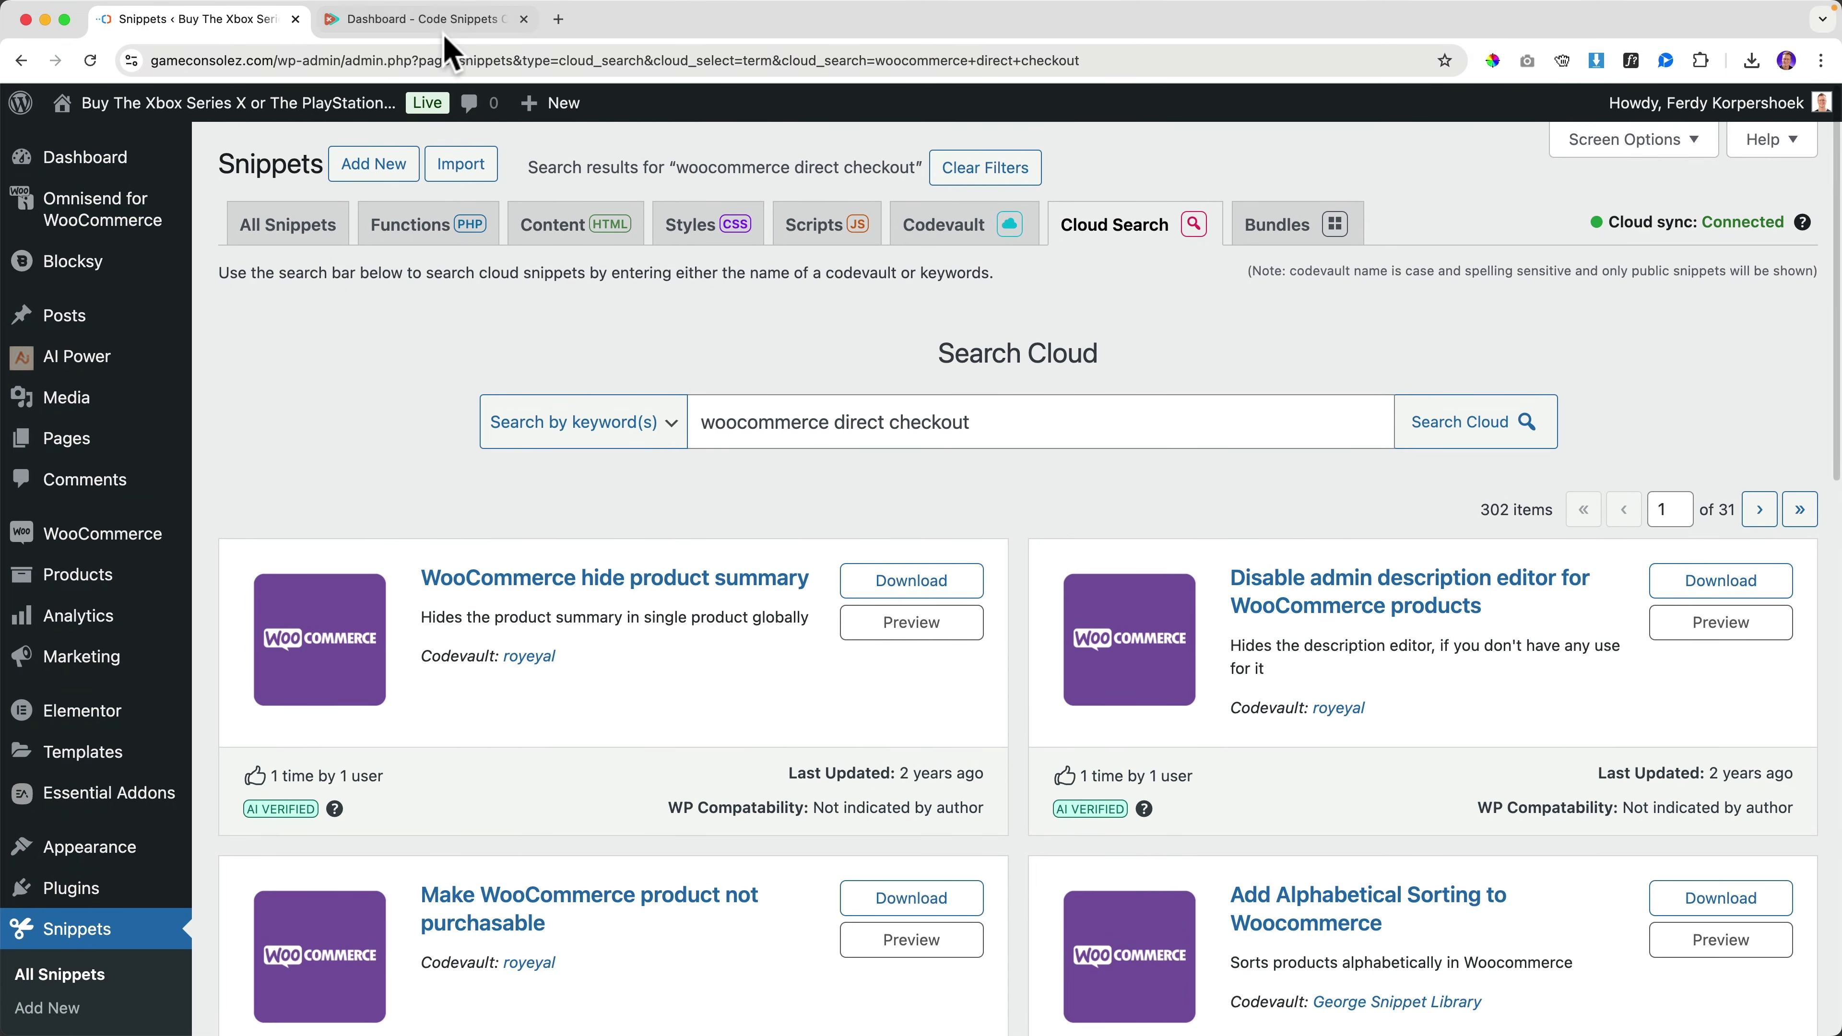
pyautogui.click(445, 22)
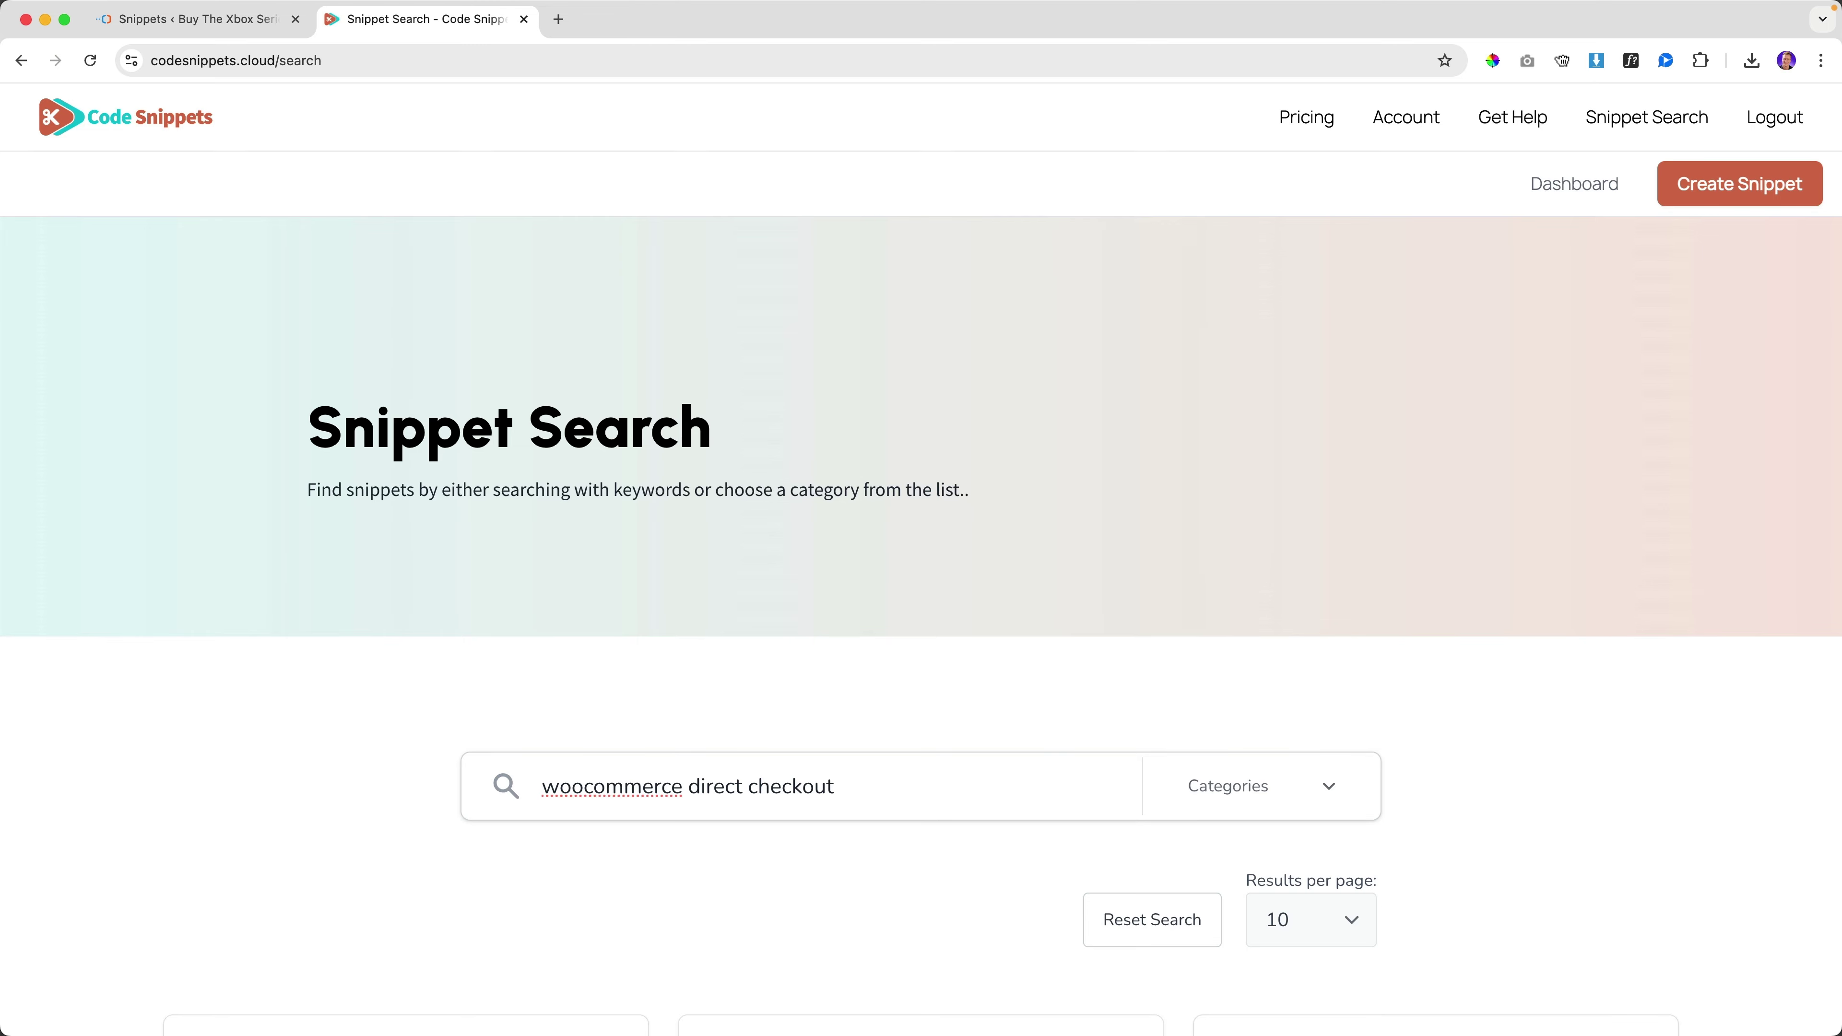
pyautogui.scroll(-7, 731, 781)
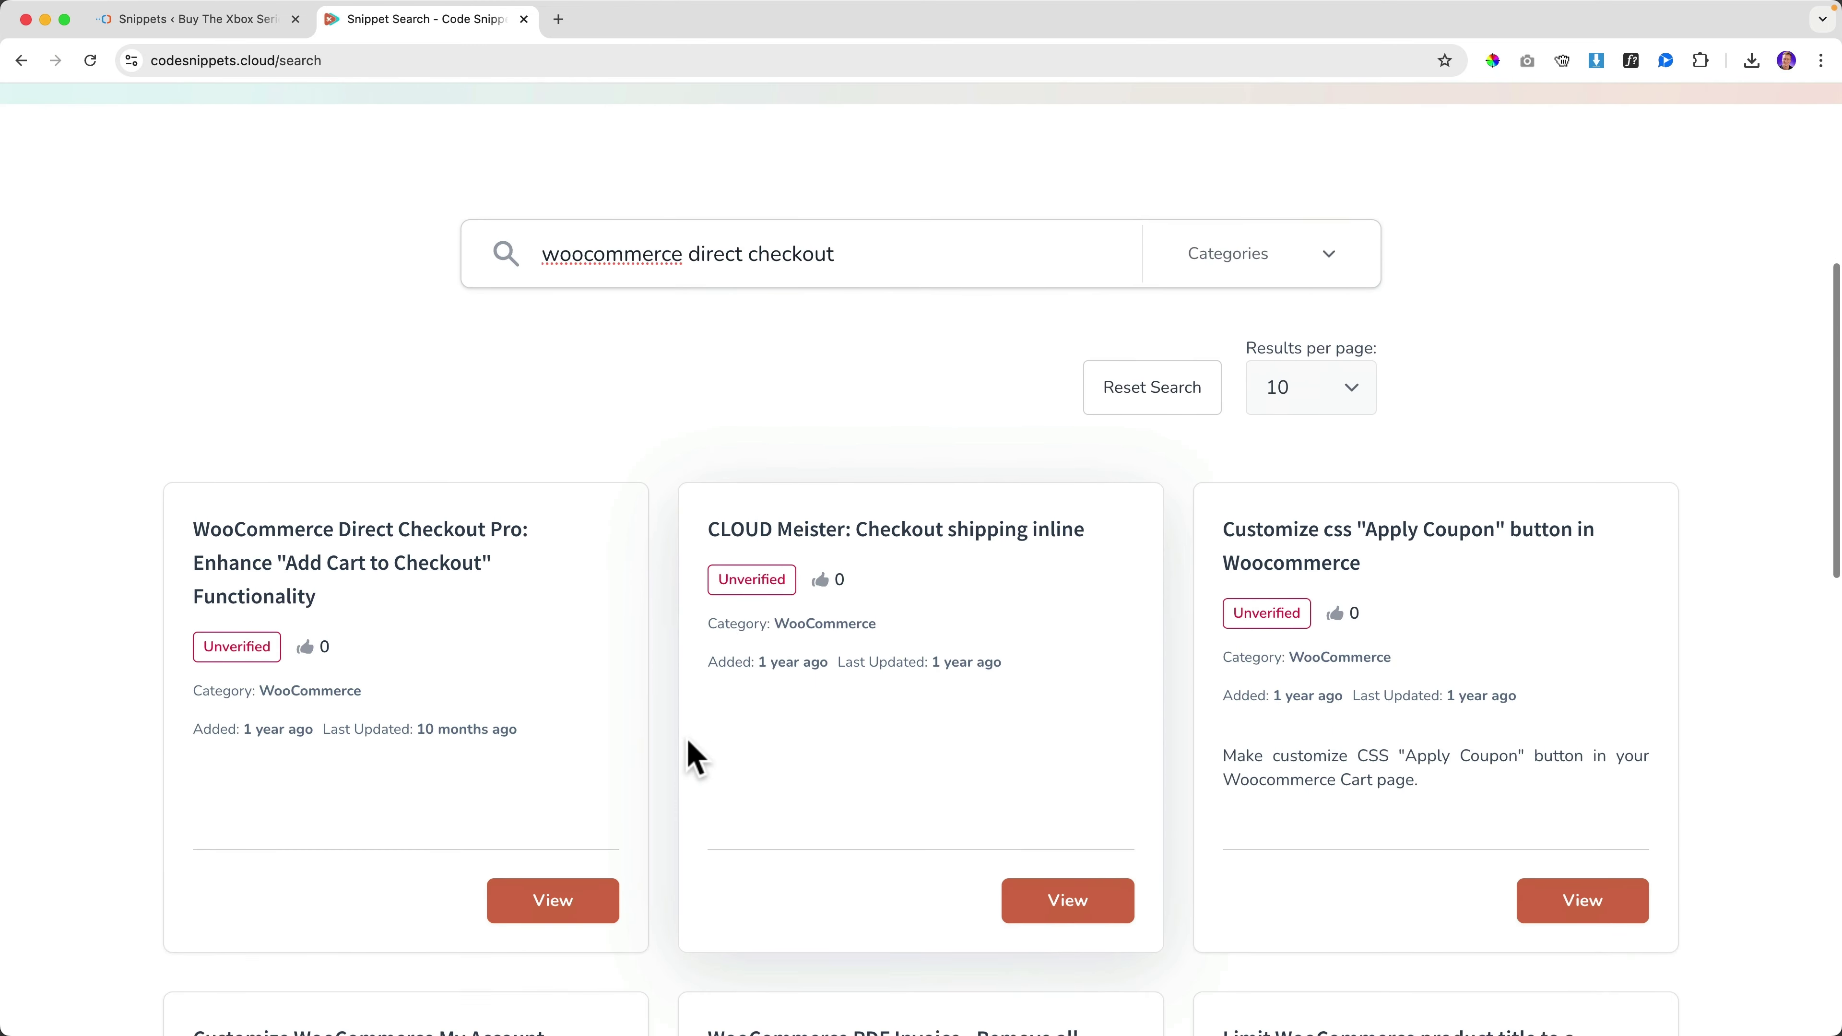
pyautogui.scroll(-1, 695, 748)
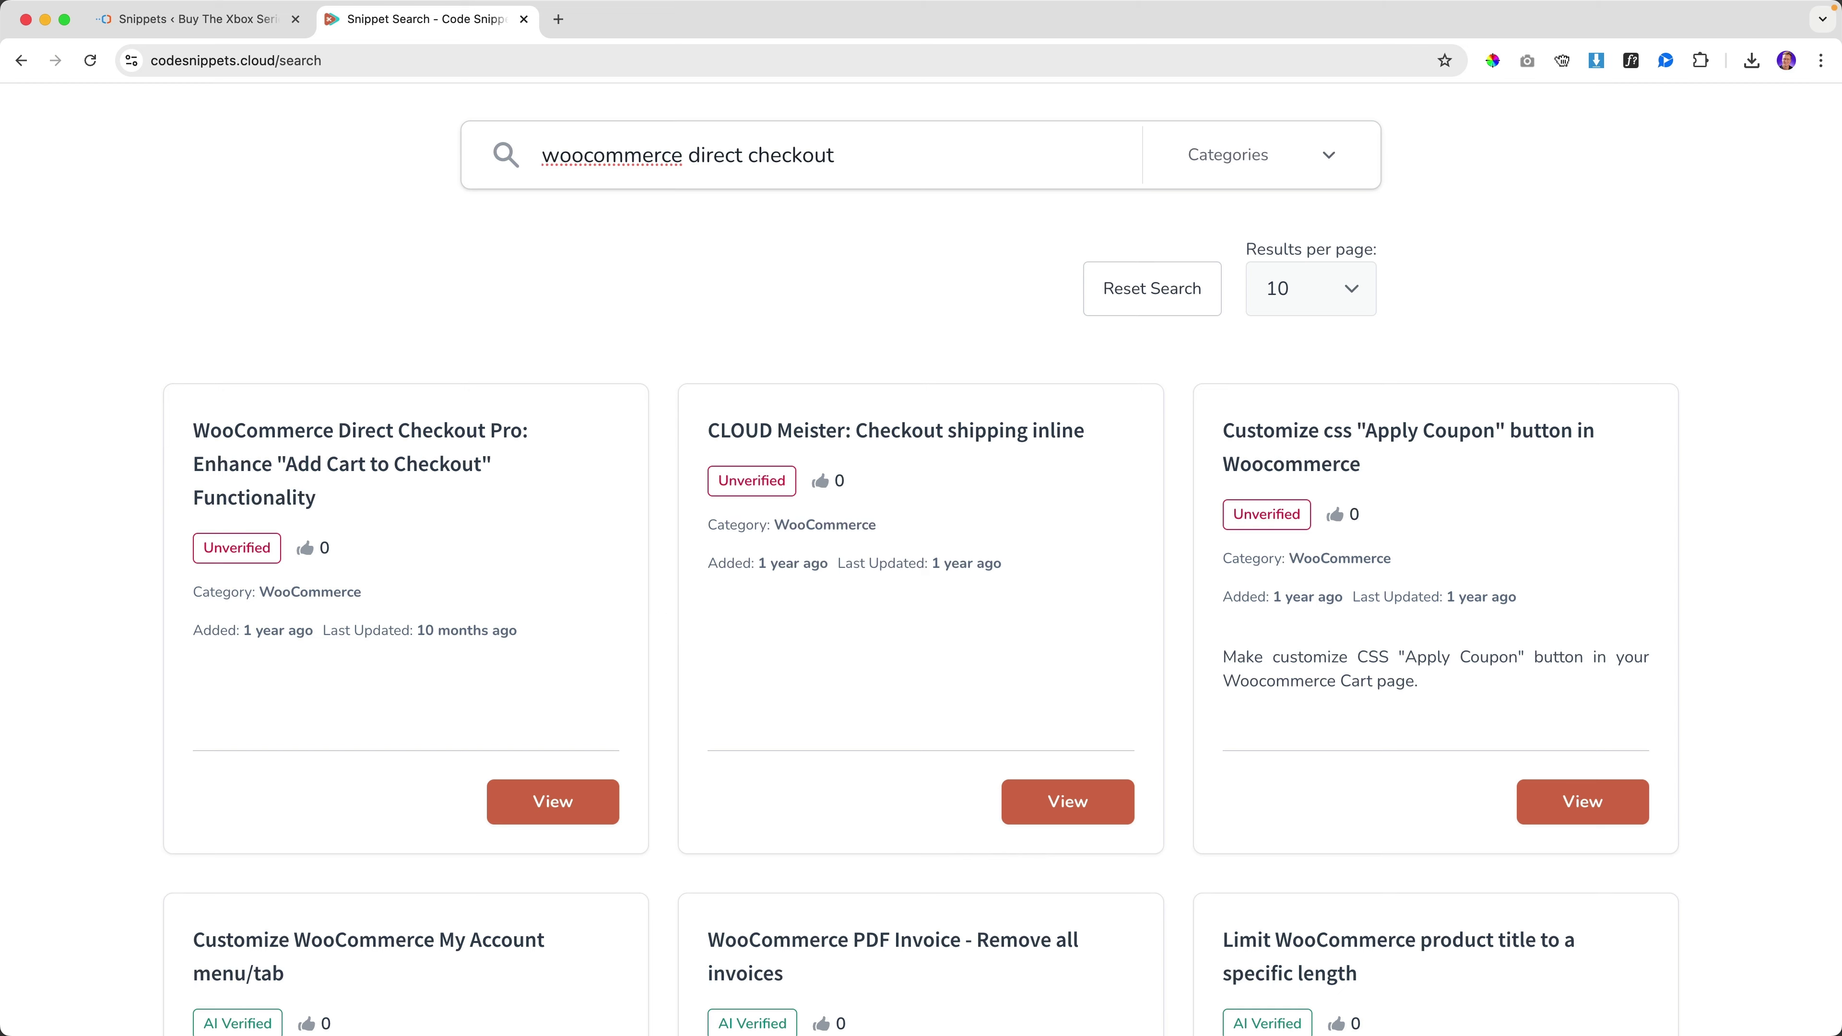
# Step: Open the snippet WooCommerce Direct Checkout Pro: Enhance "Add Cart to Checkout" Functionality, review its code and copy it
pyautogui.click(442, 459)
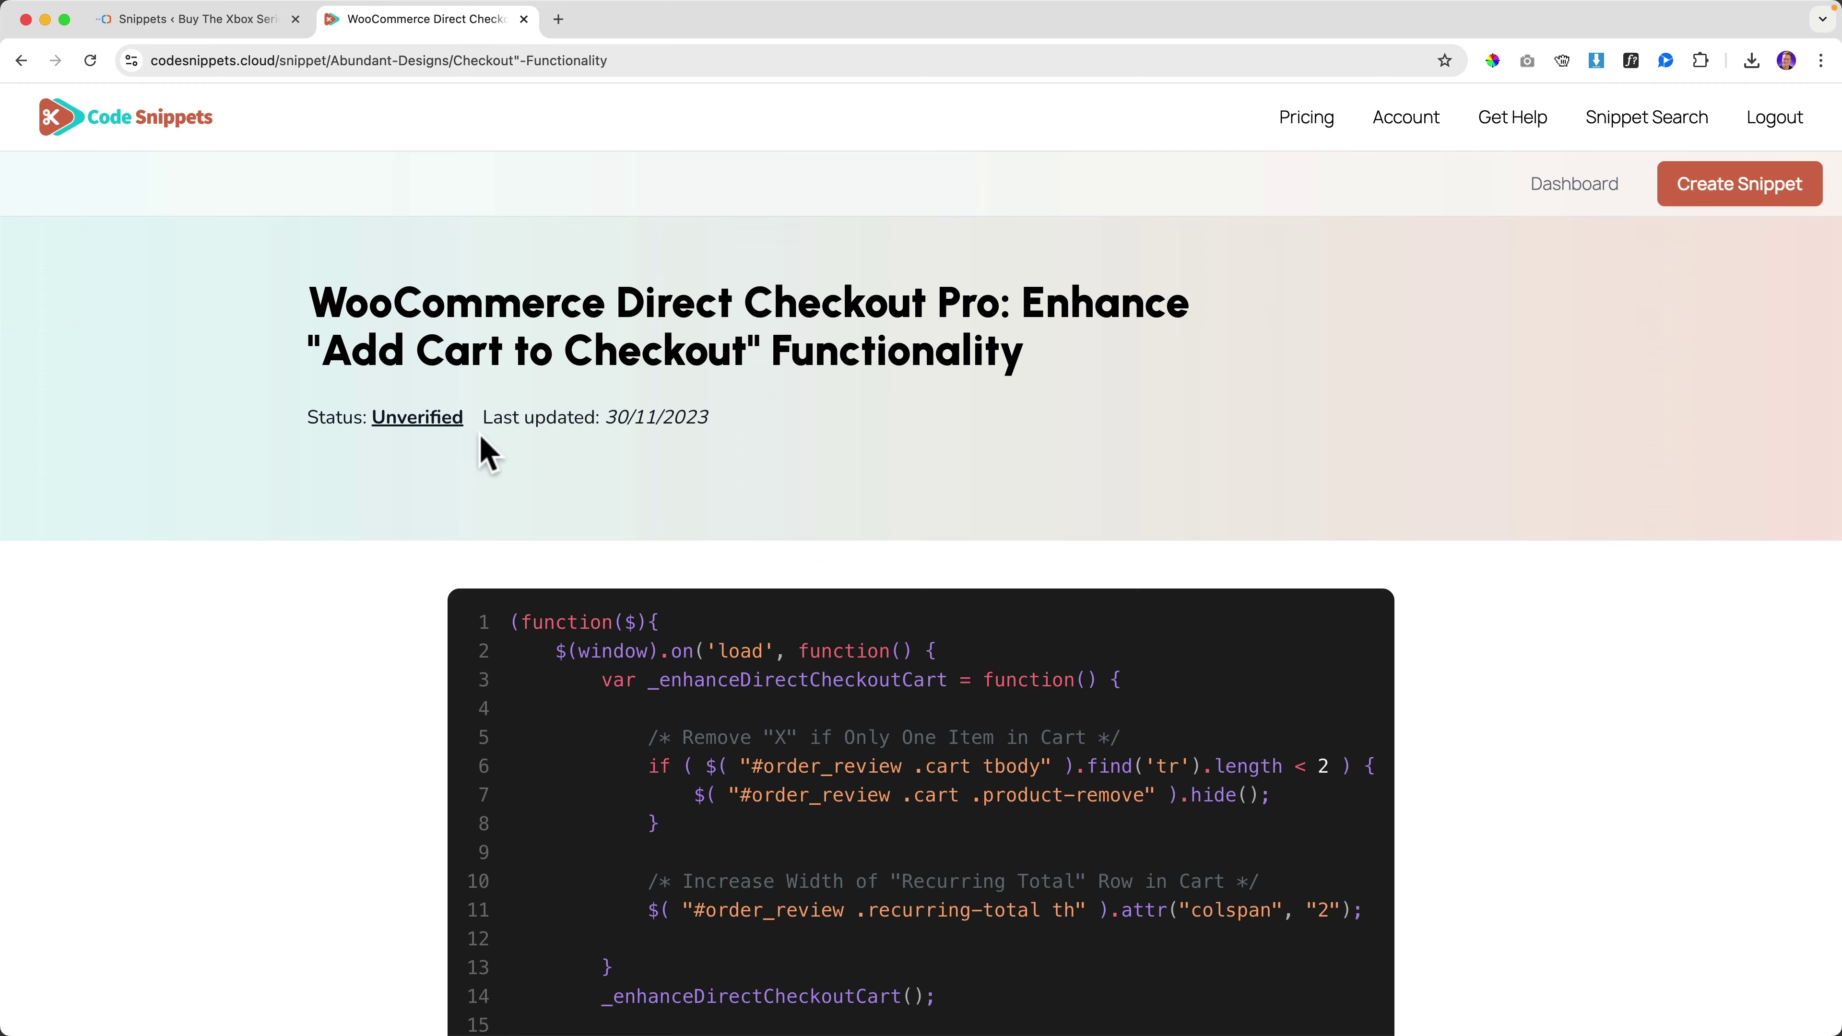
pyautogui.scroll(-1, 882, 369)
pyautogui.scroll(-12, 883, 369)
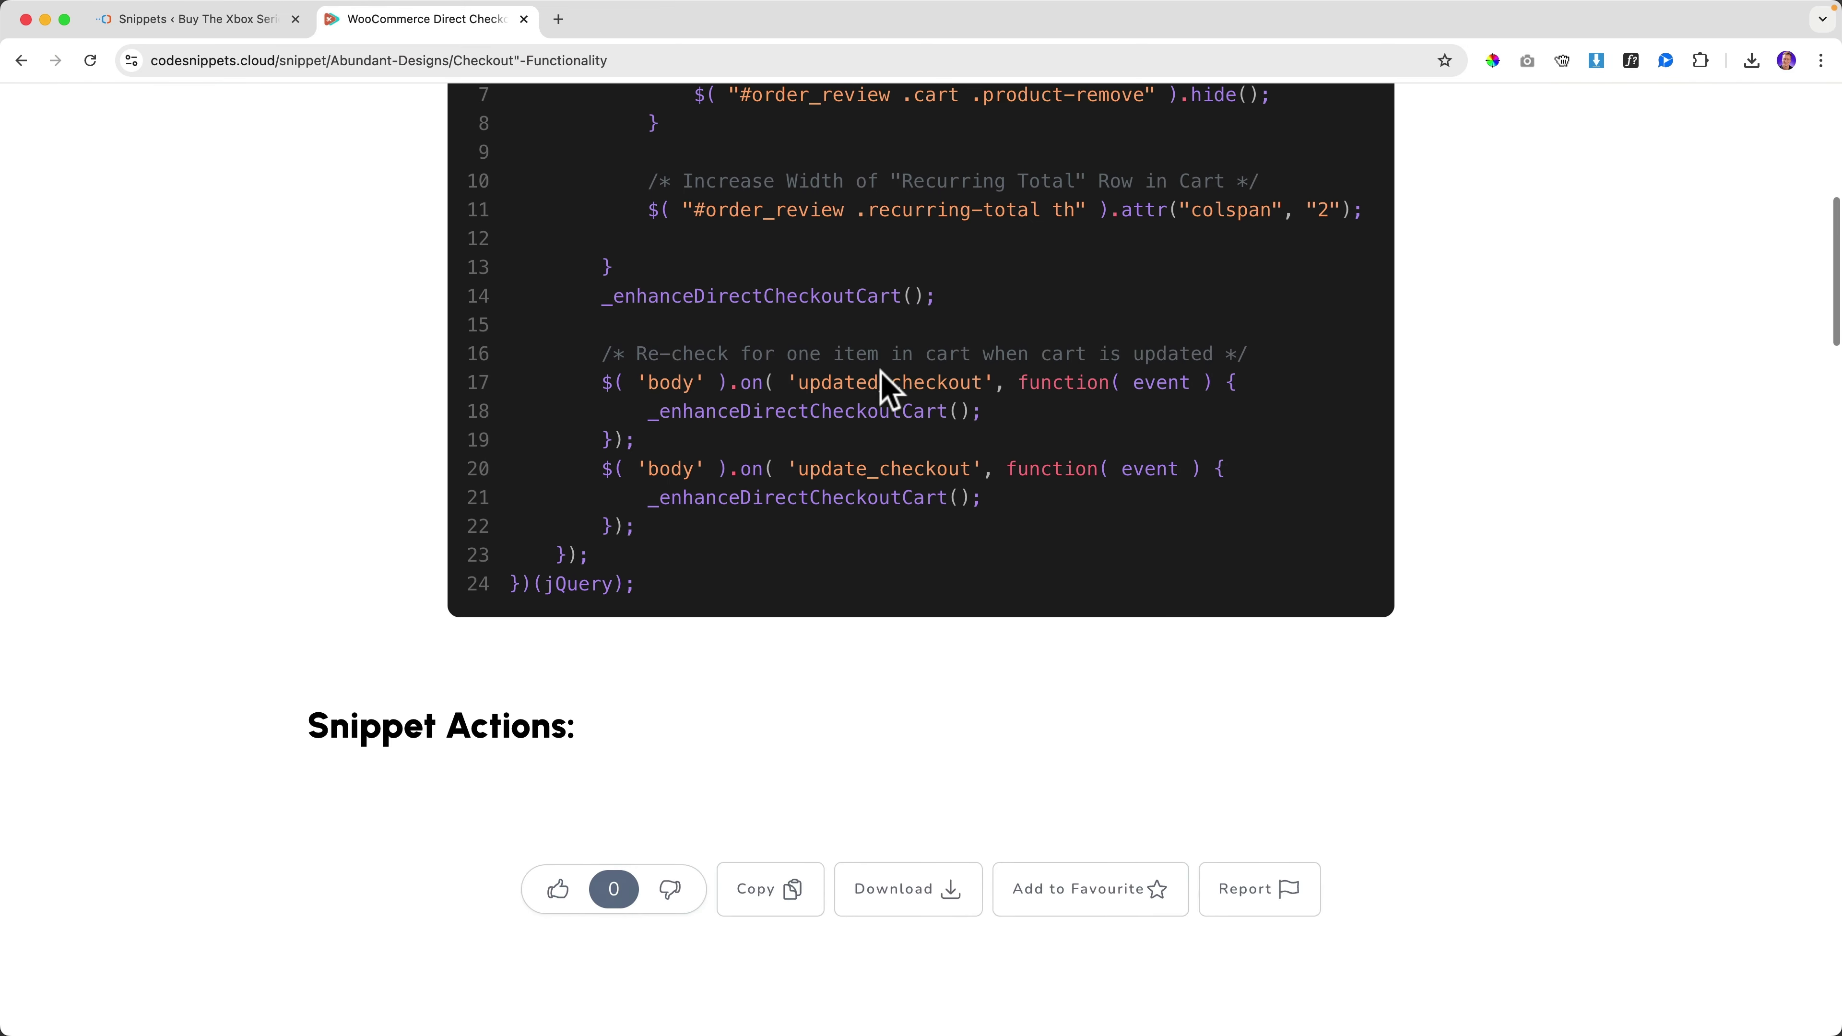
pyautogui.click(769, 586)
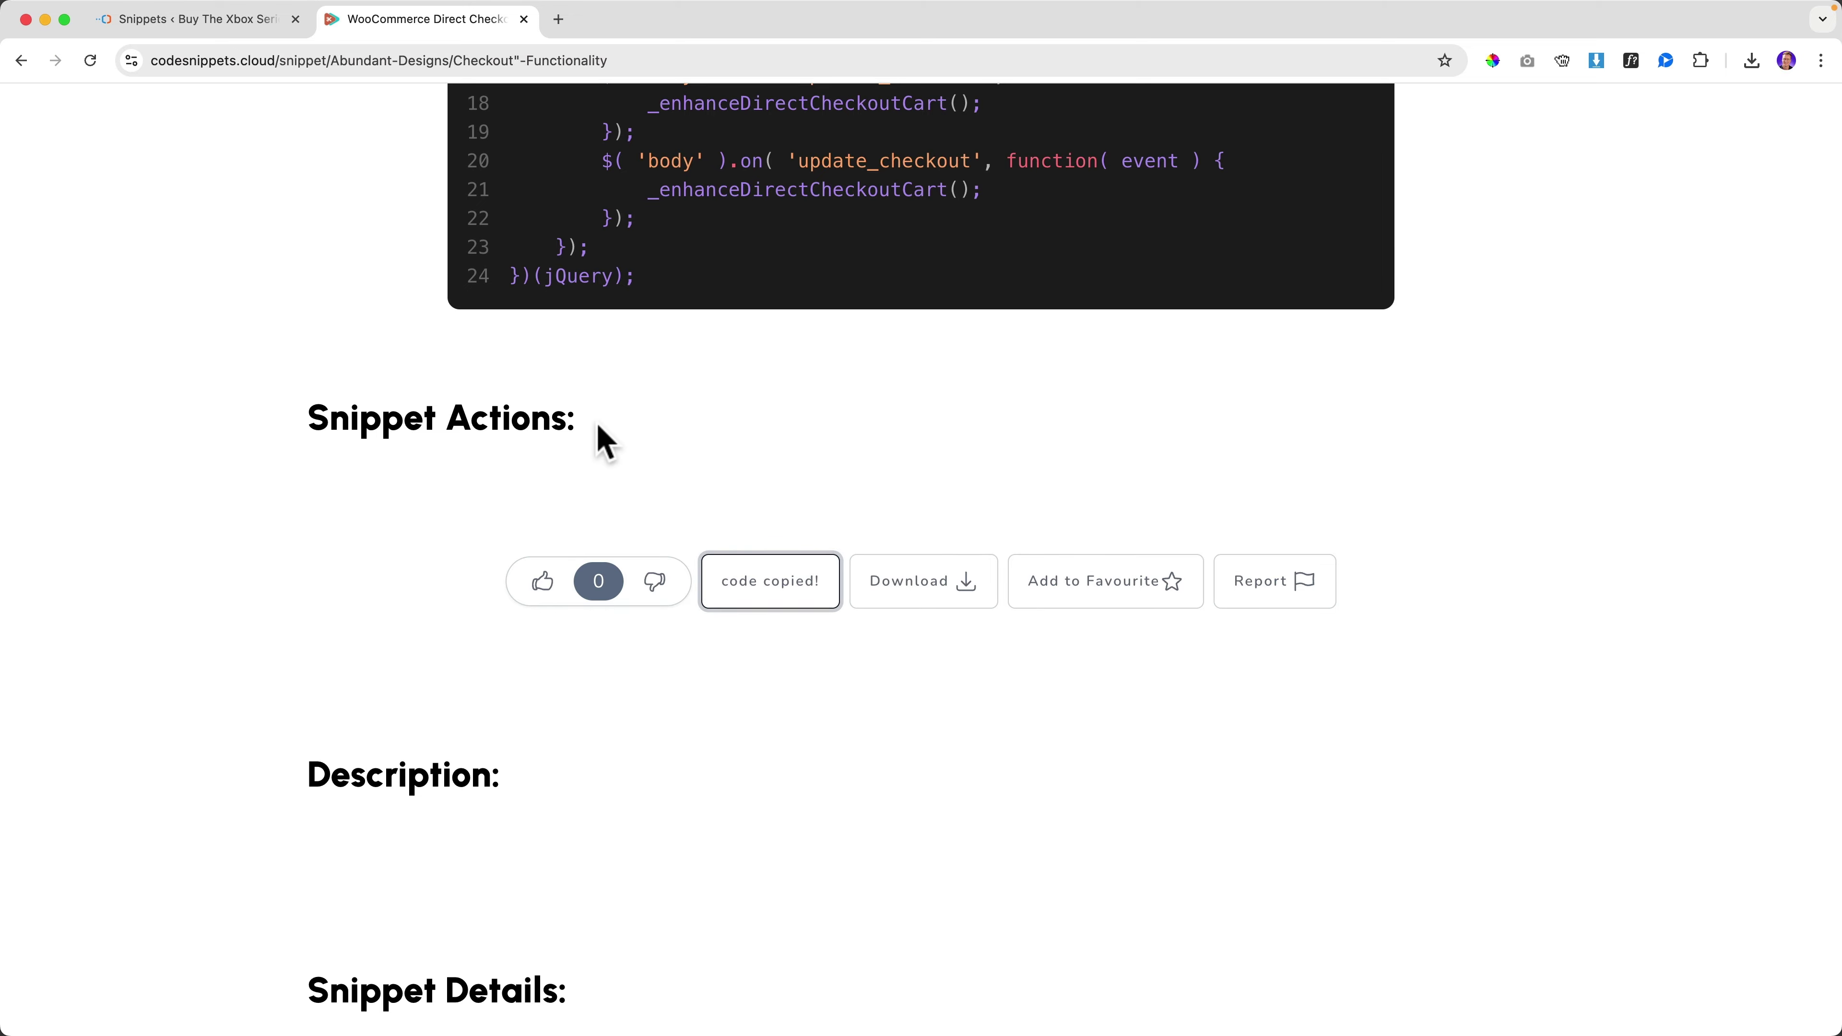
# Step: Return to the store's homepage and open the Playstation 5 Console Case product from the Playstation 5 Cases category
pyautogui.click(218, 22)
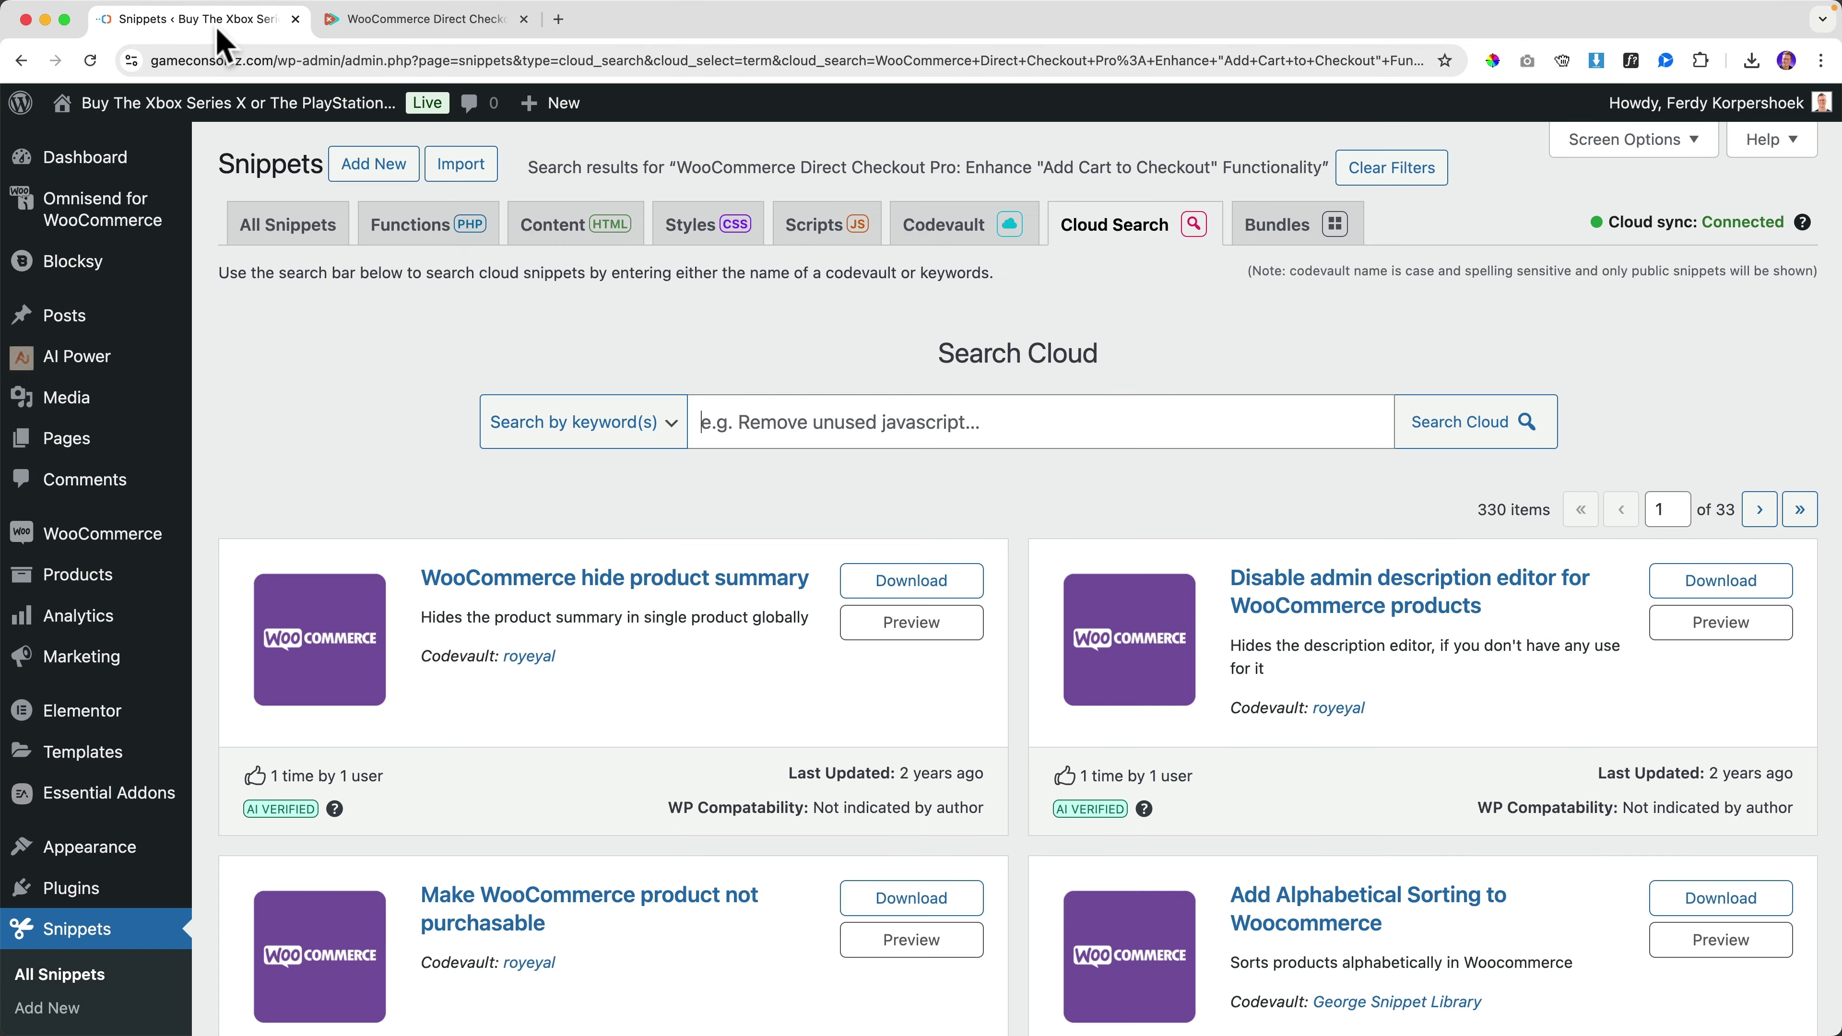
pyautogui.click(194, 109)
pyautogui.moveTo(583, 216)
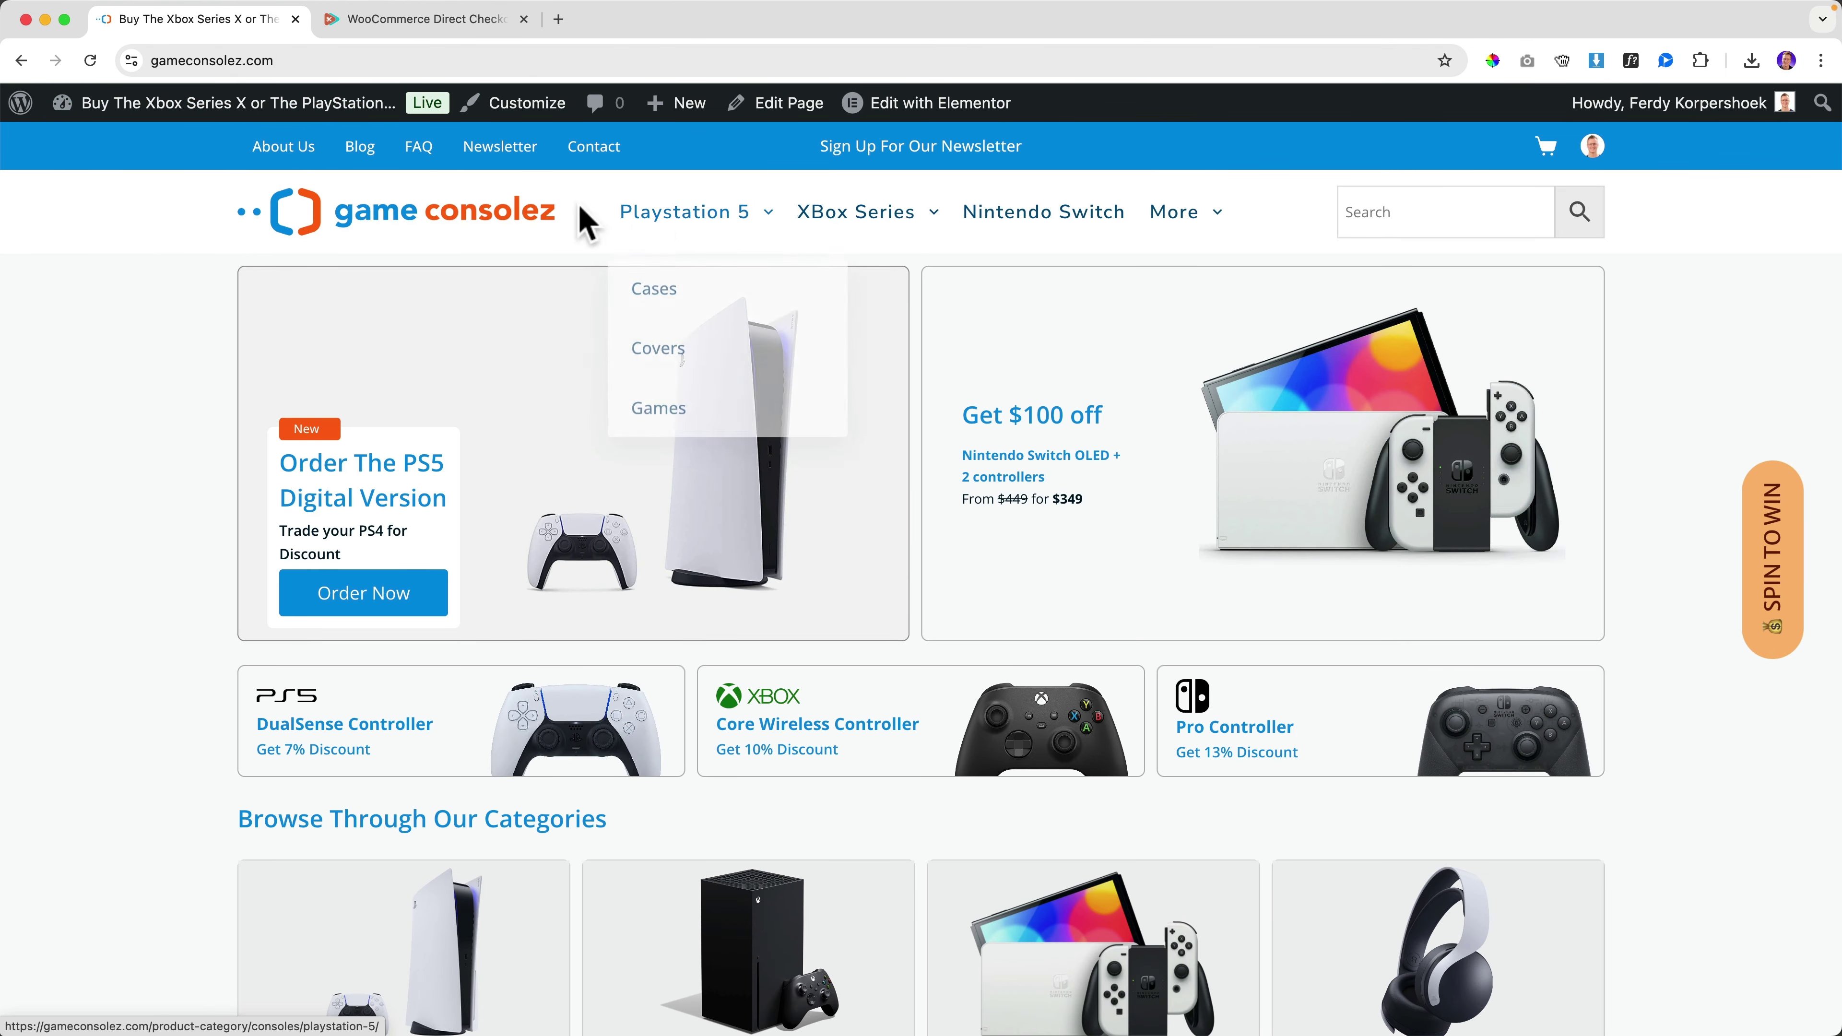
pyautogui.click(683, 291)
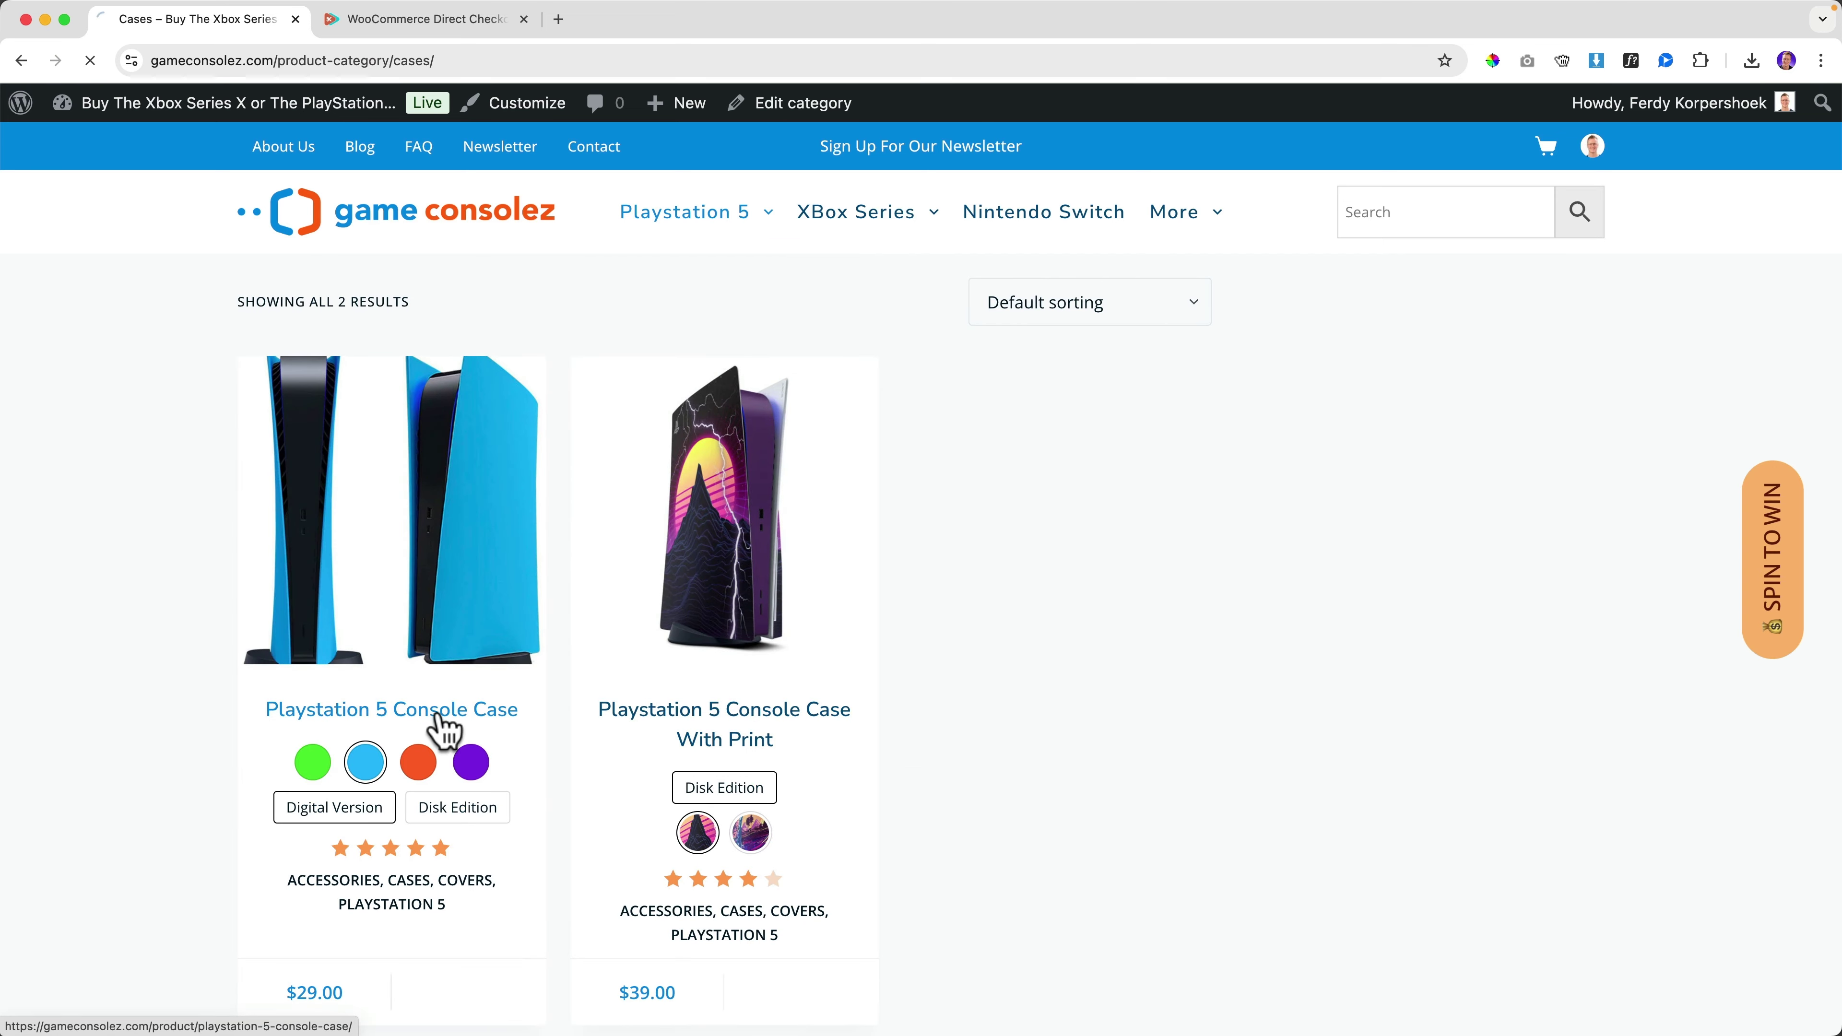
pyautogui.click(439, 709)
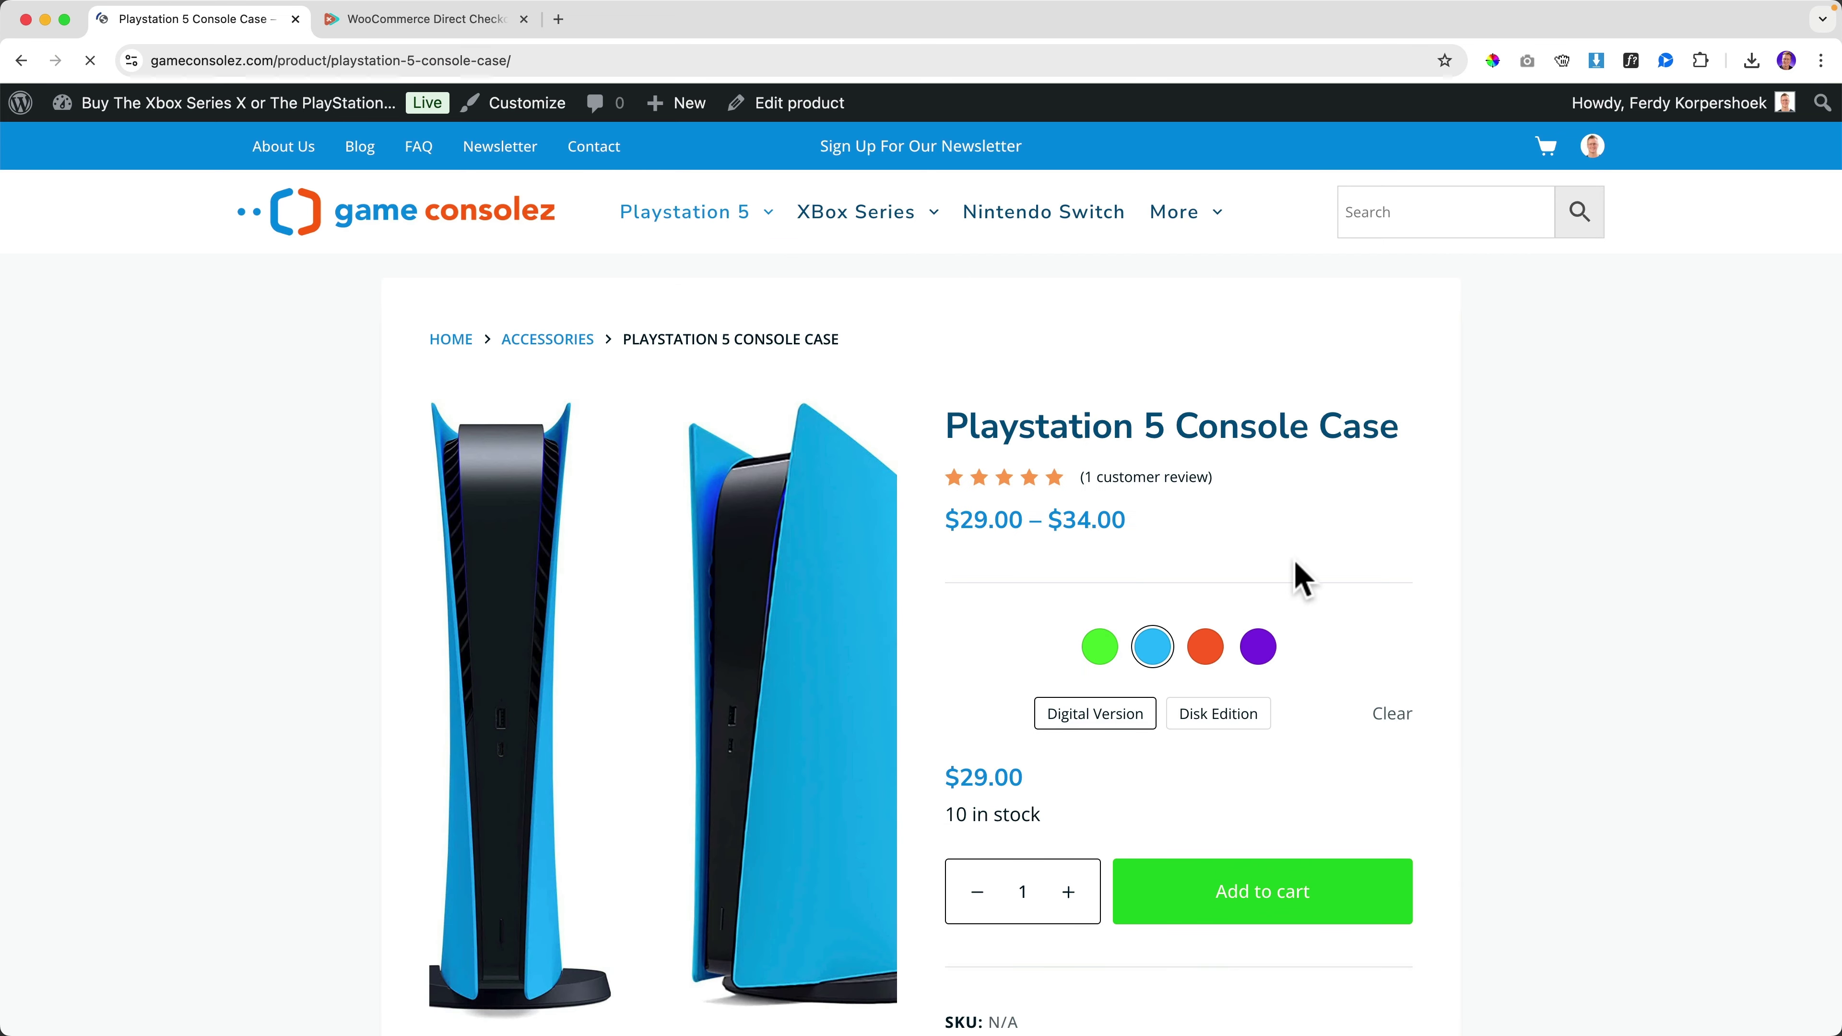
# Step: Add the light blue Digital Version console case to the cart and proceed through the cart to checkout
pyautogui.scroll(-4, 1298, 576)
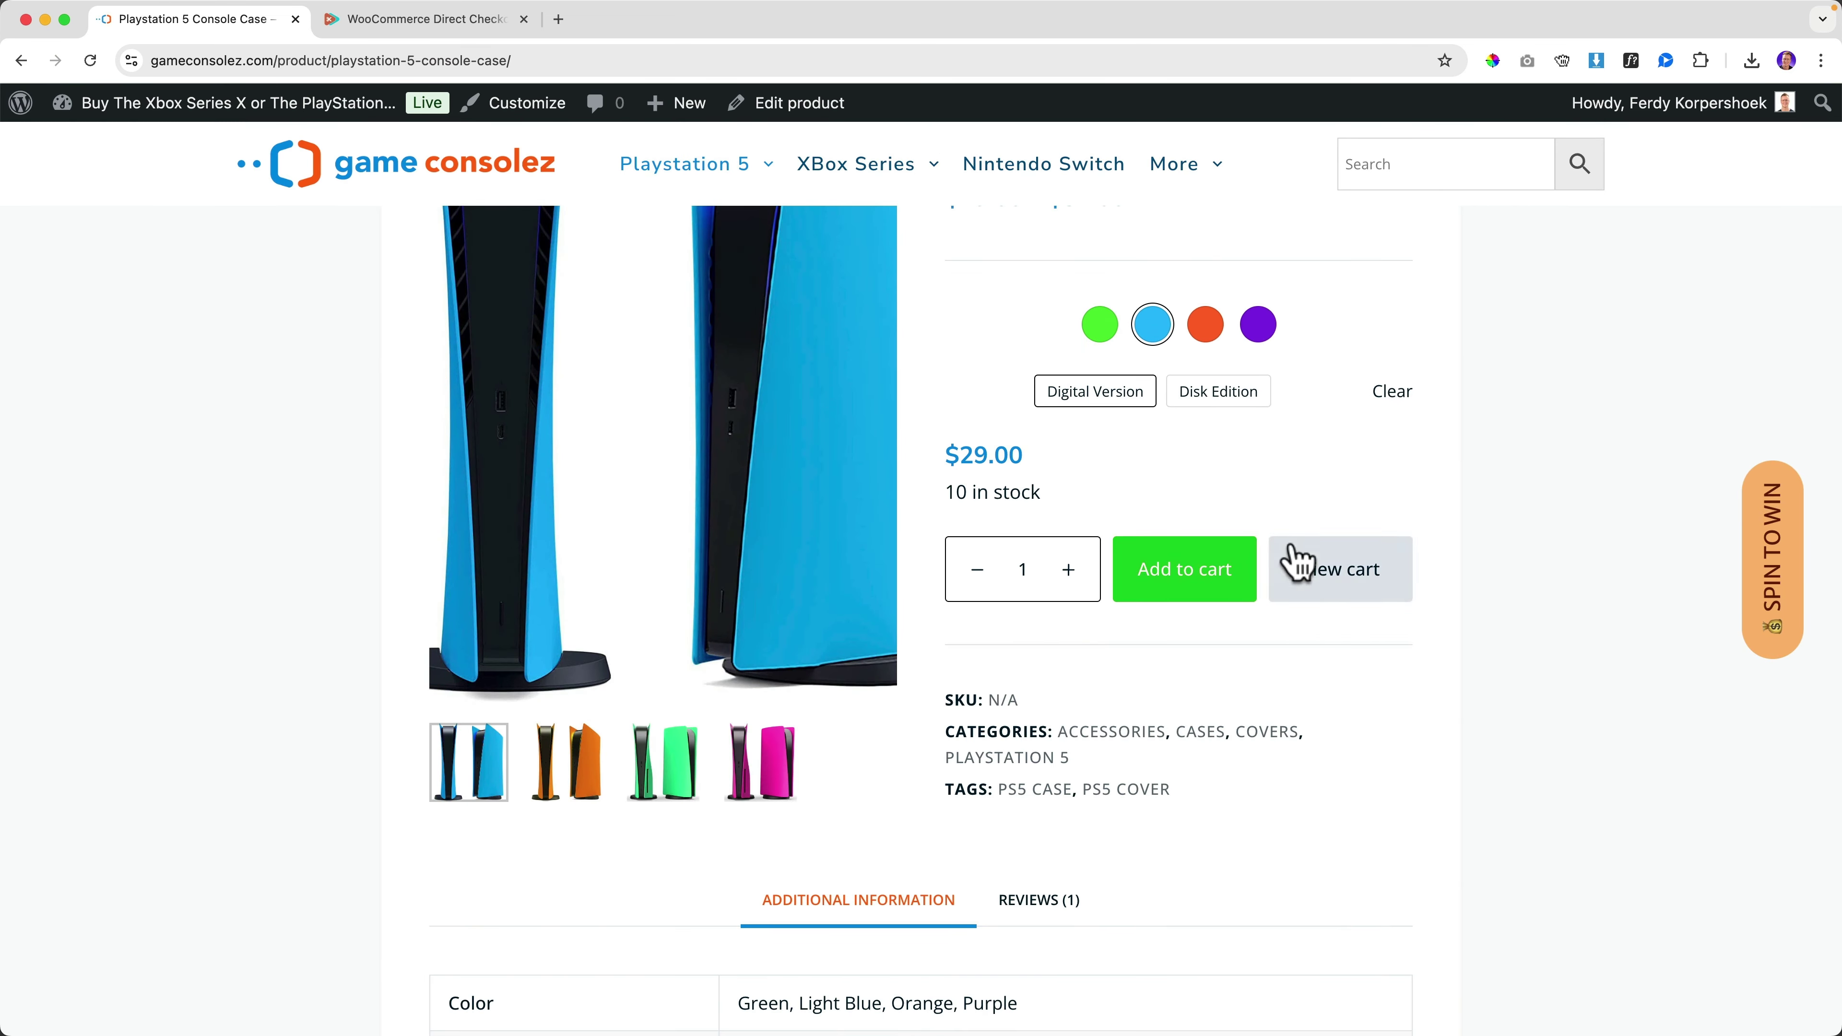
pyautogui.click(1317, 601)
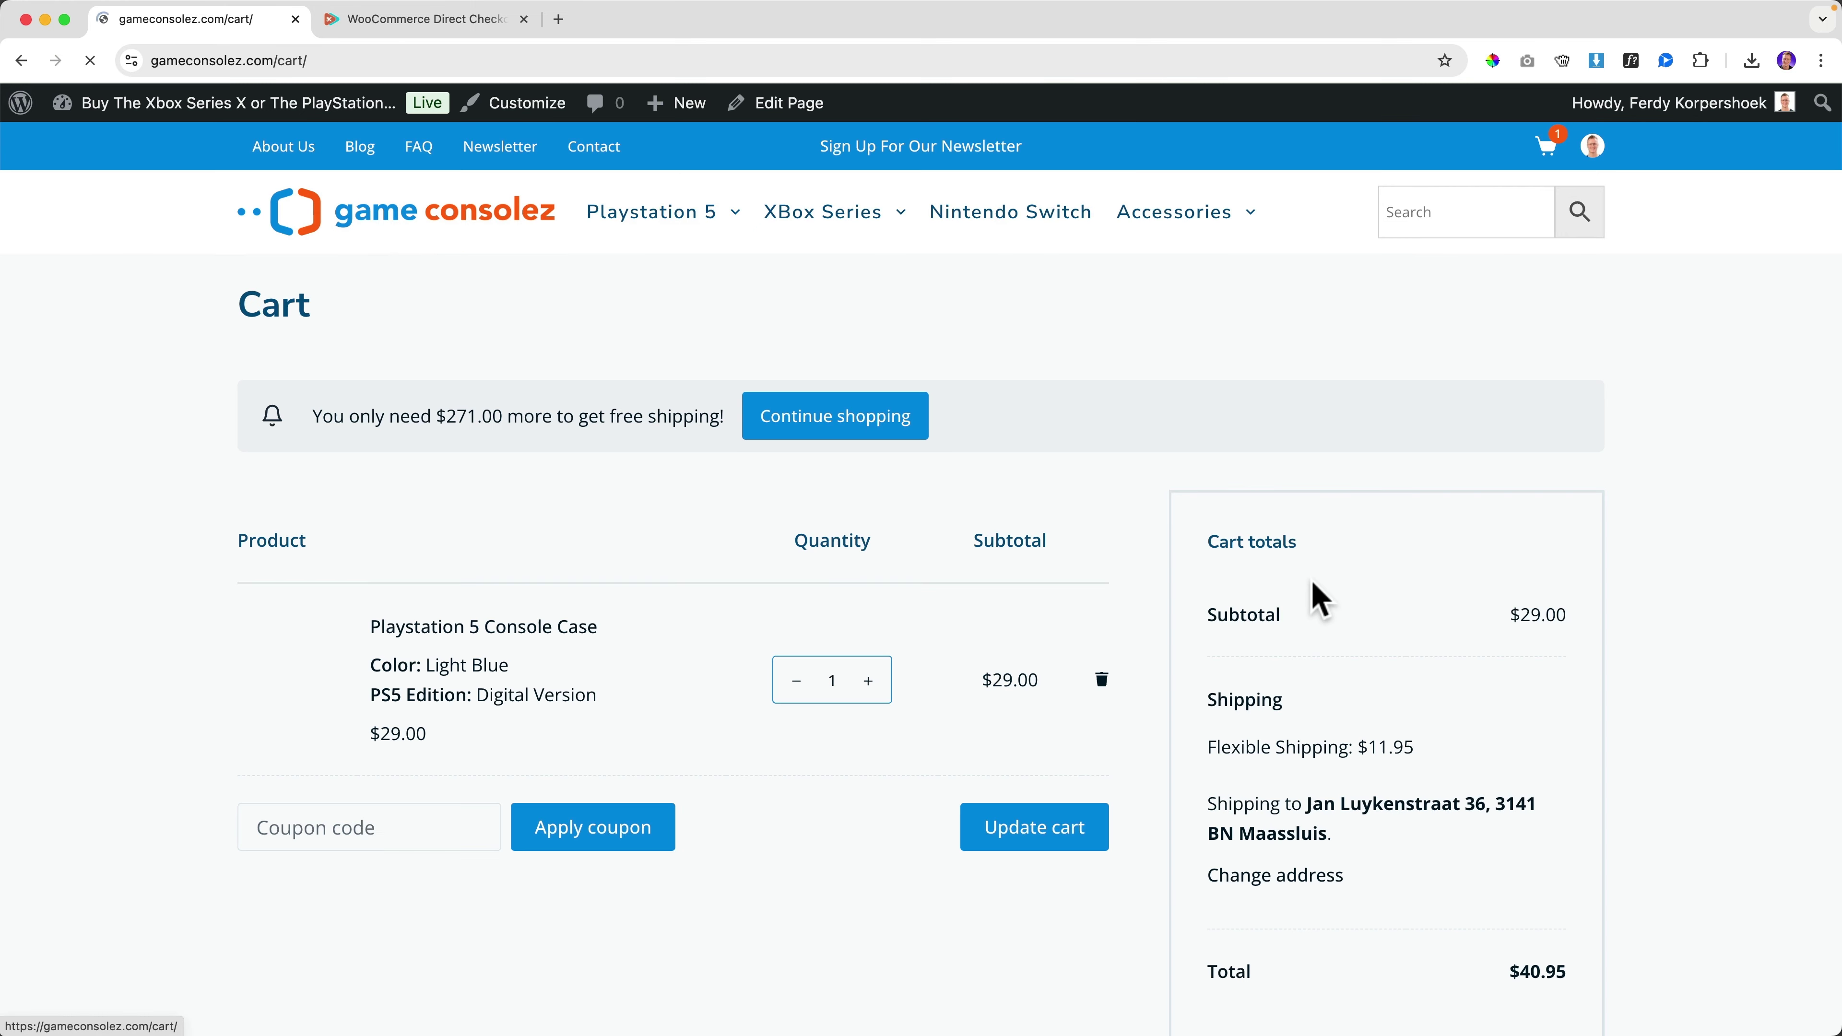
pyautogui.scroll(-4, 1318, 528)
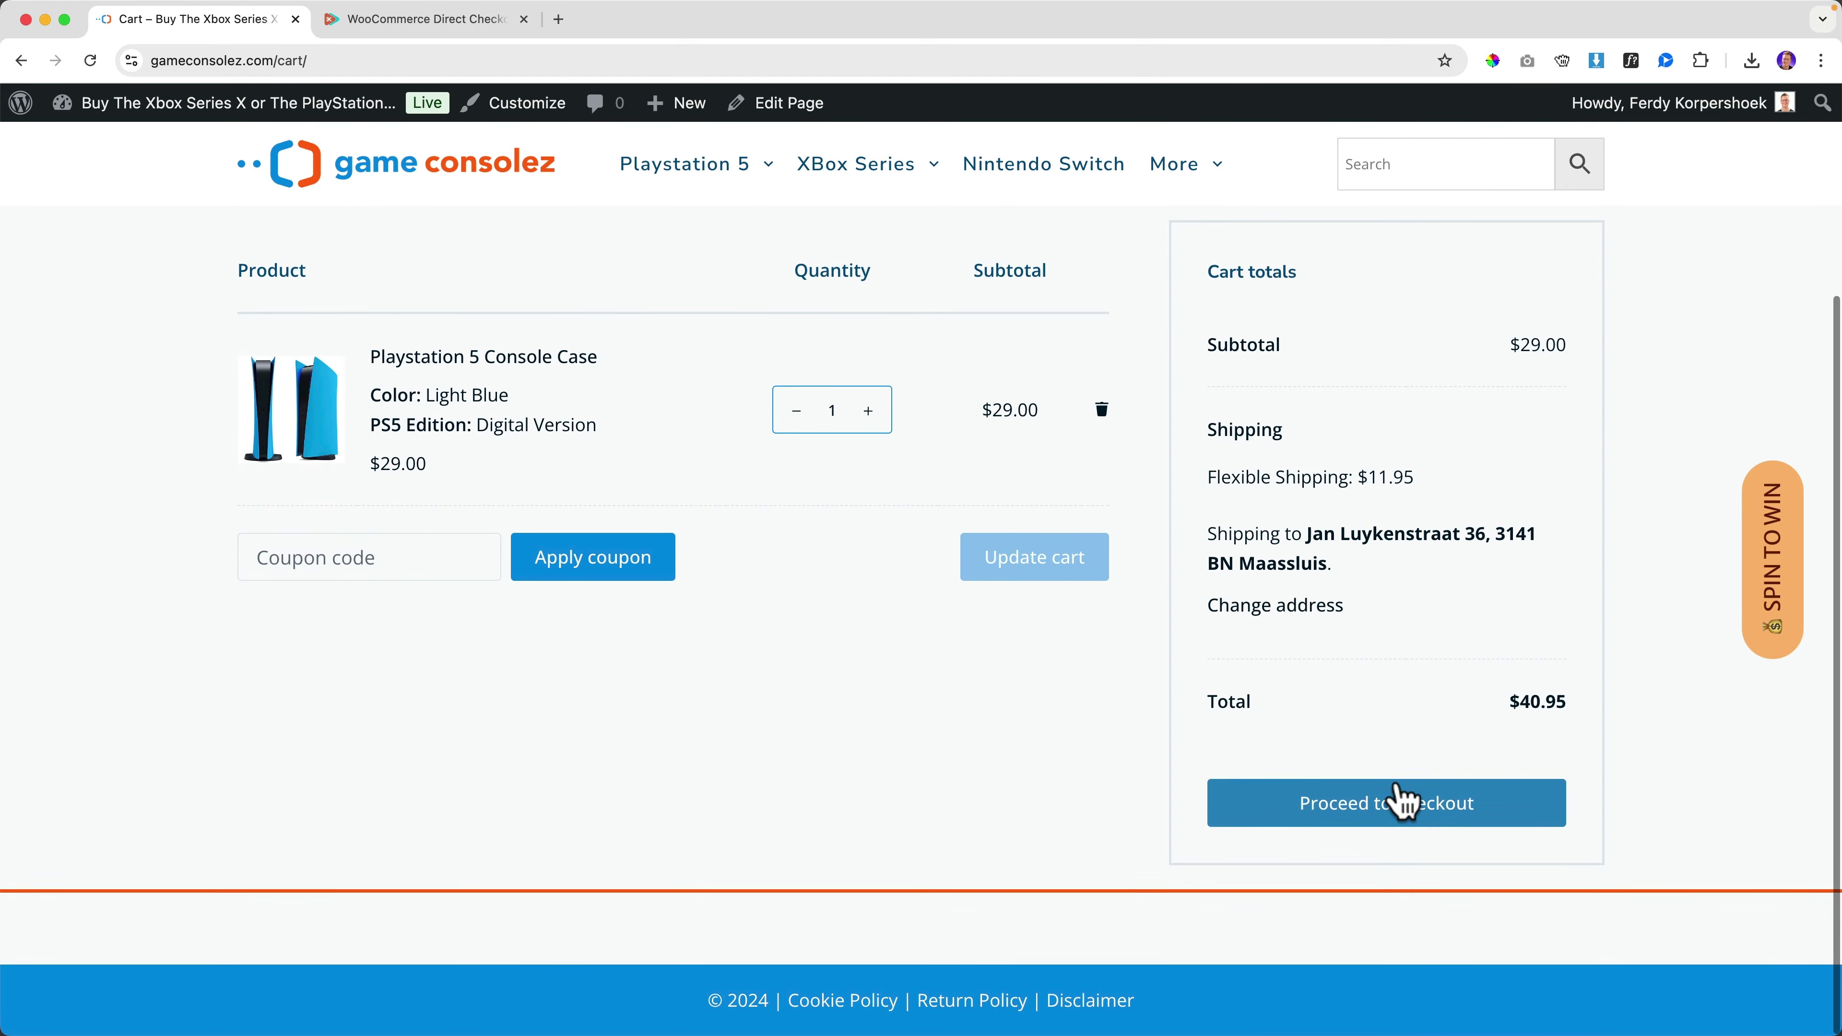
pyautogui.click(1398, 822)
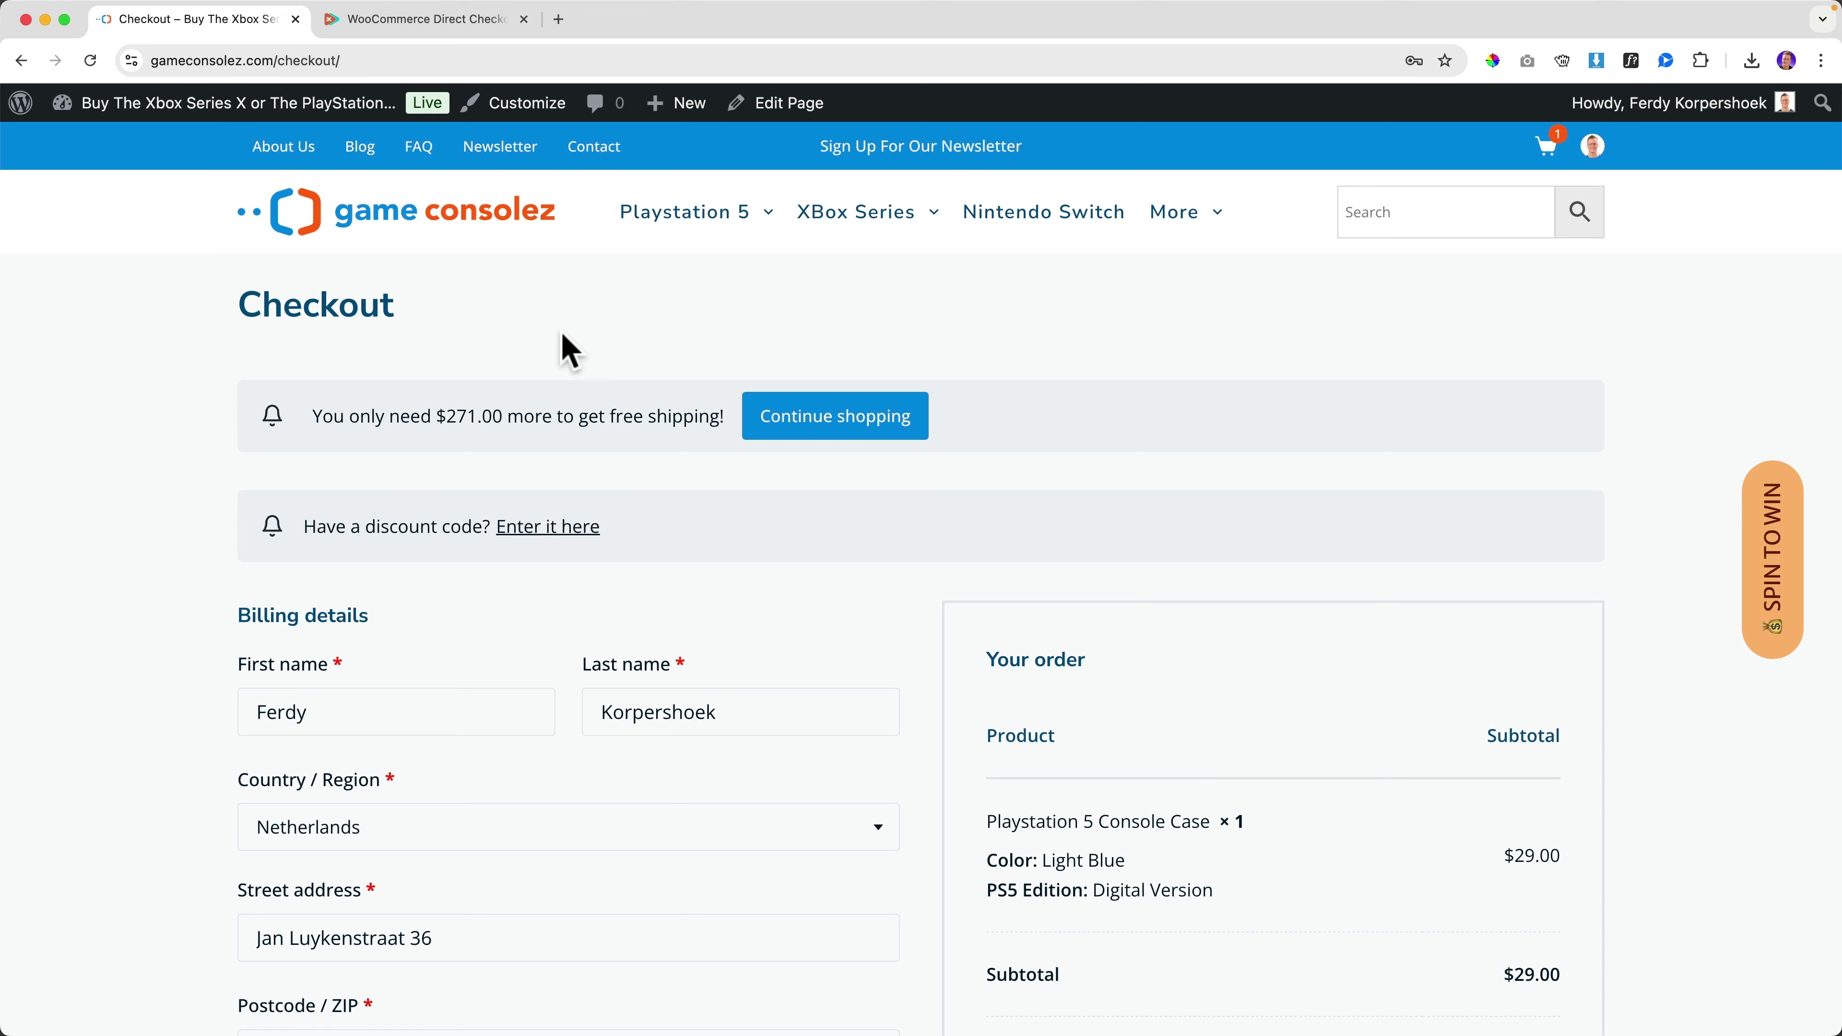
# Step: Go back to the site's admin area and start a new snippet with a title beginning with "Add"
pyautogui.click(147, 103)
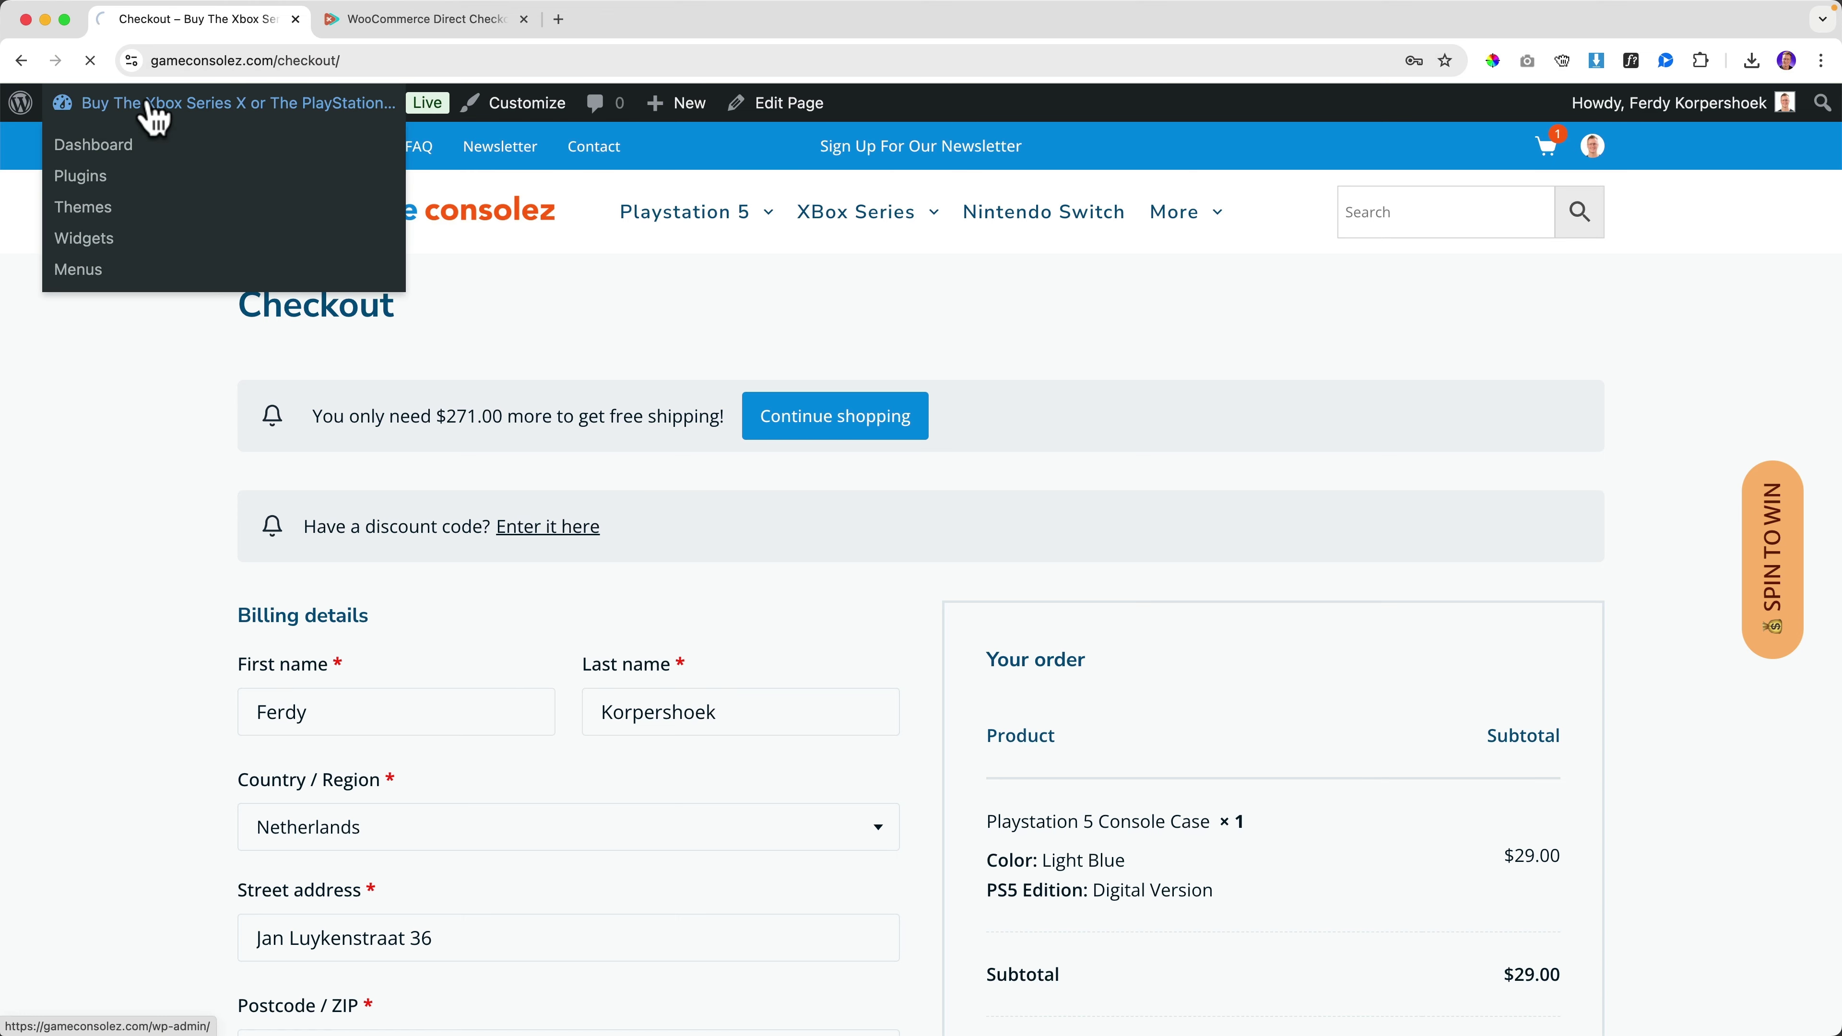
pyautogui.scroll(-5, 140, 450)
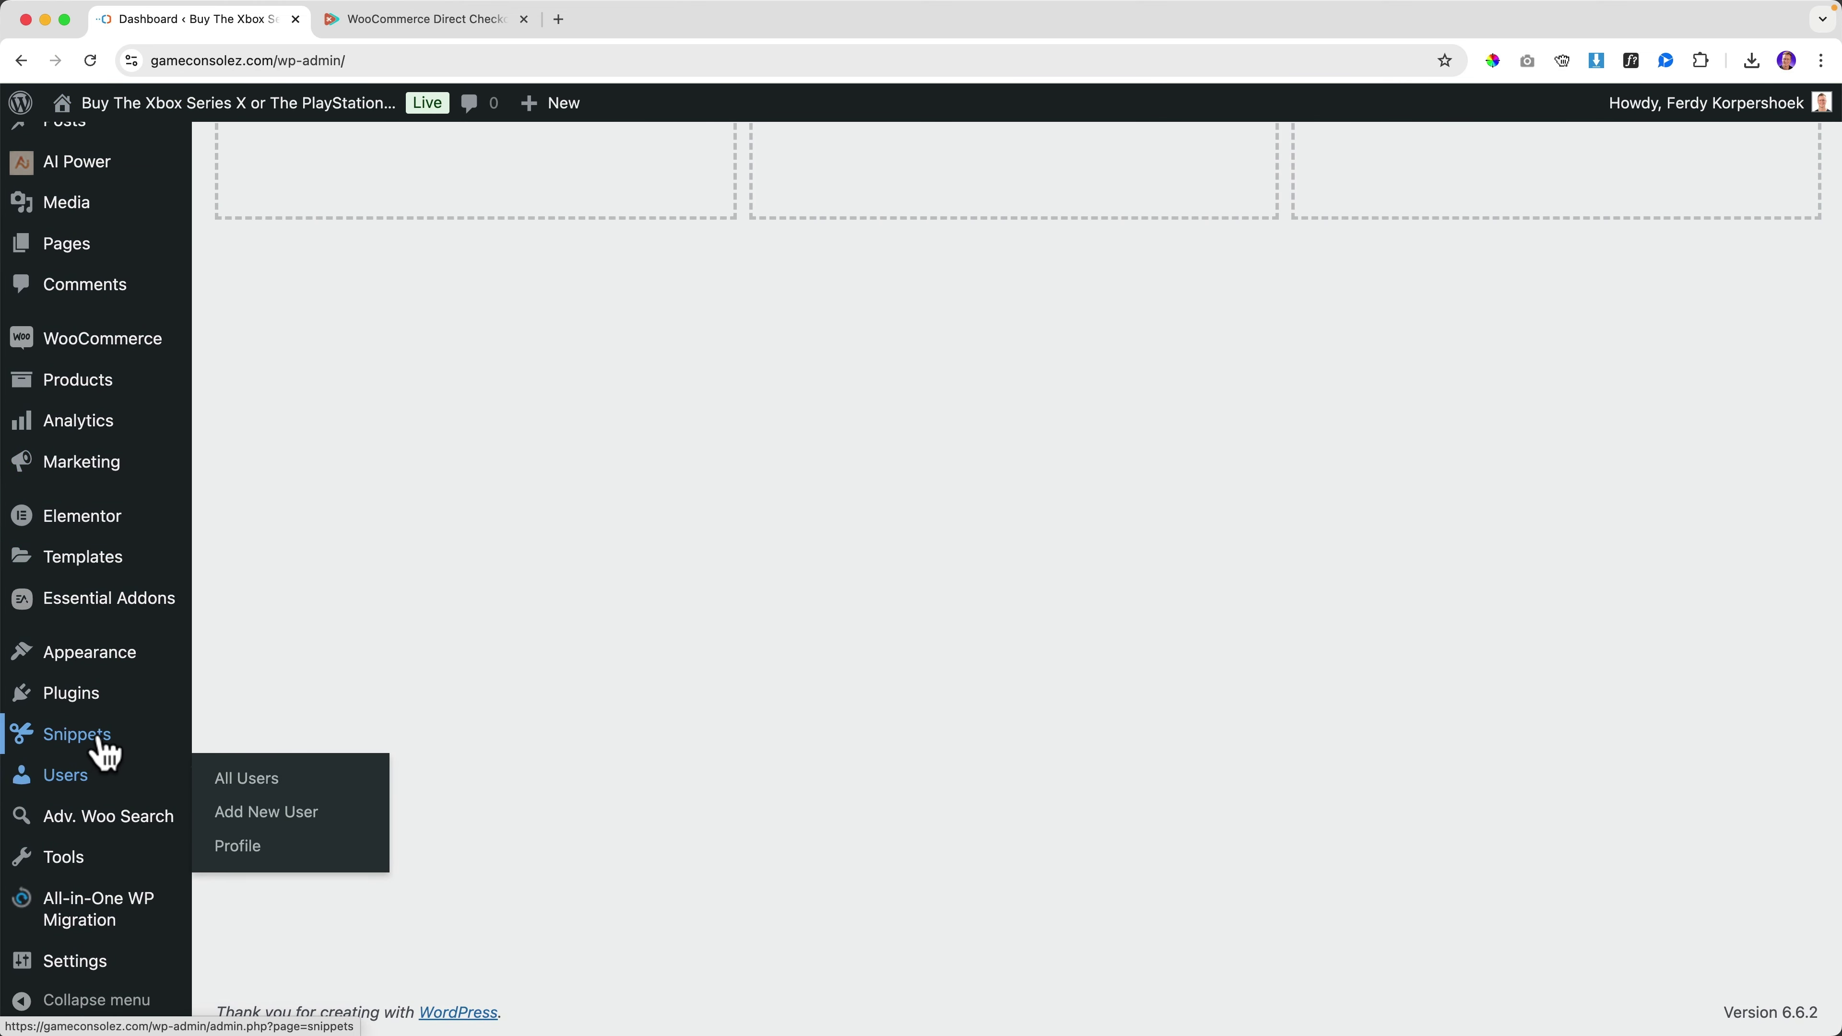
pyautogui.moveTo(105, 753)
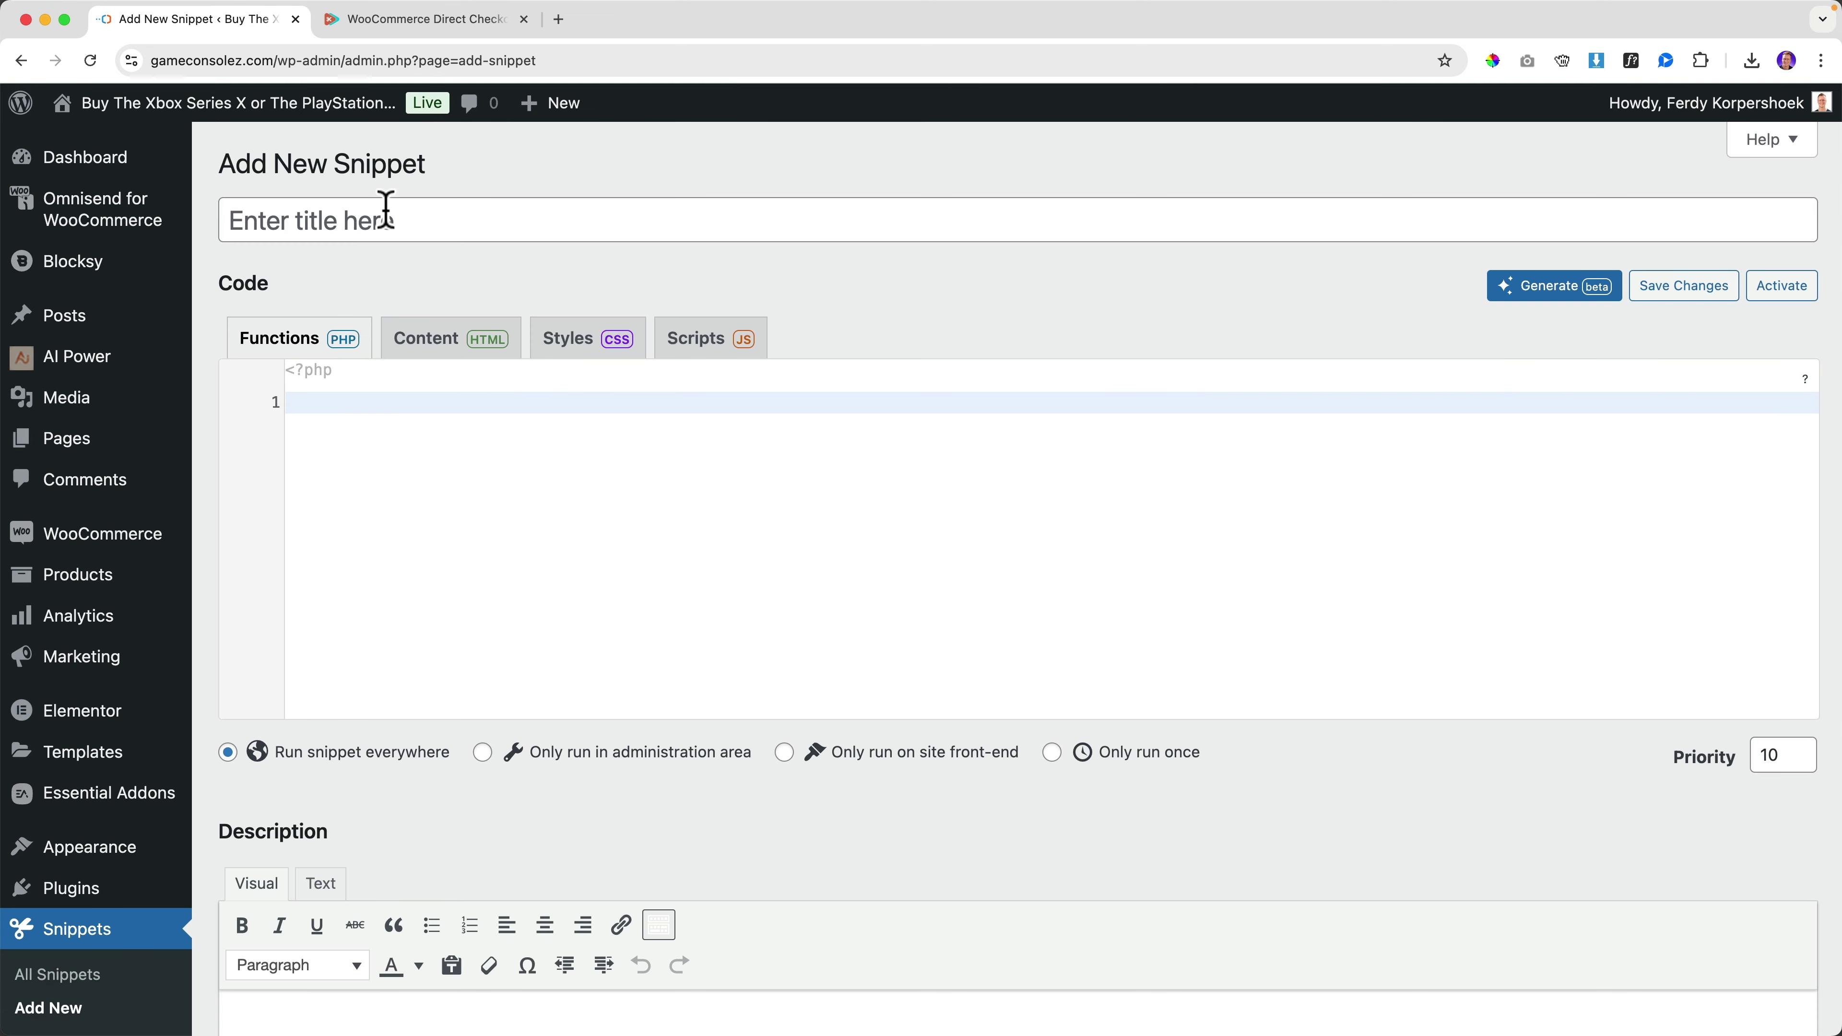
pyautogui.click(386, 225)
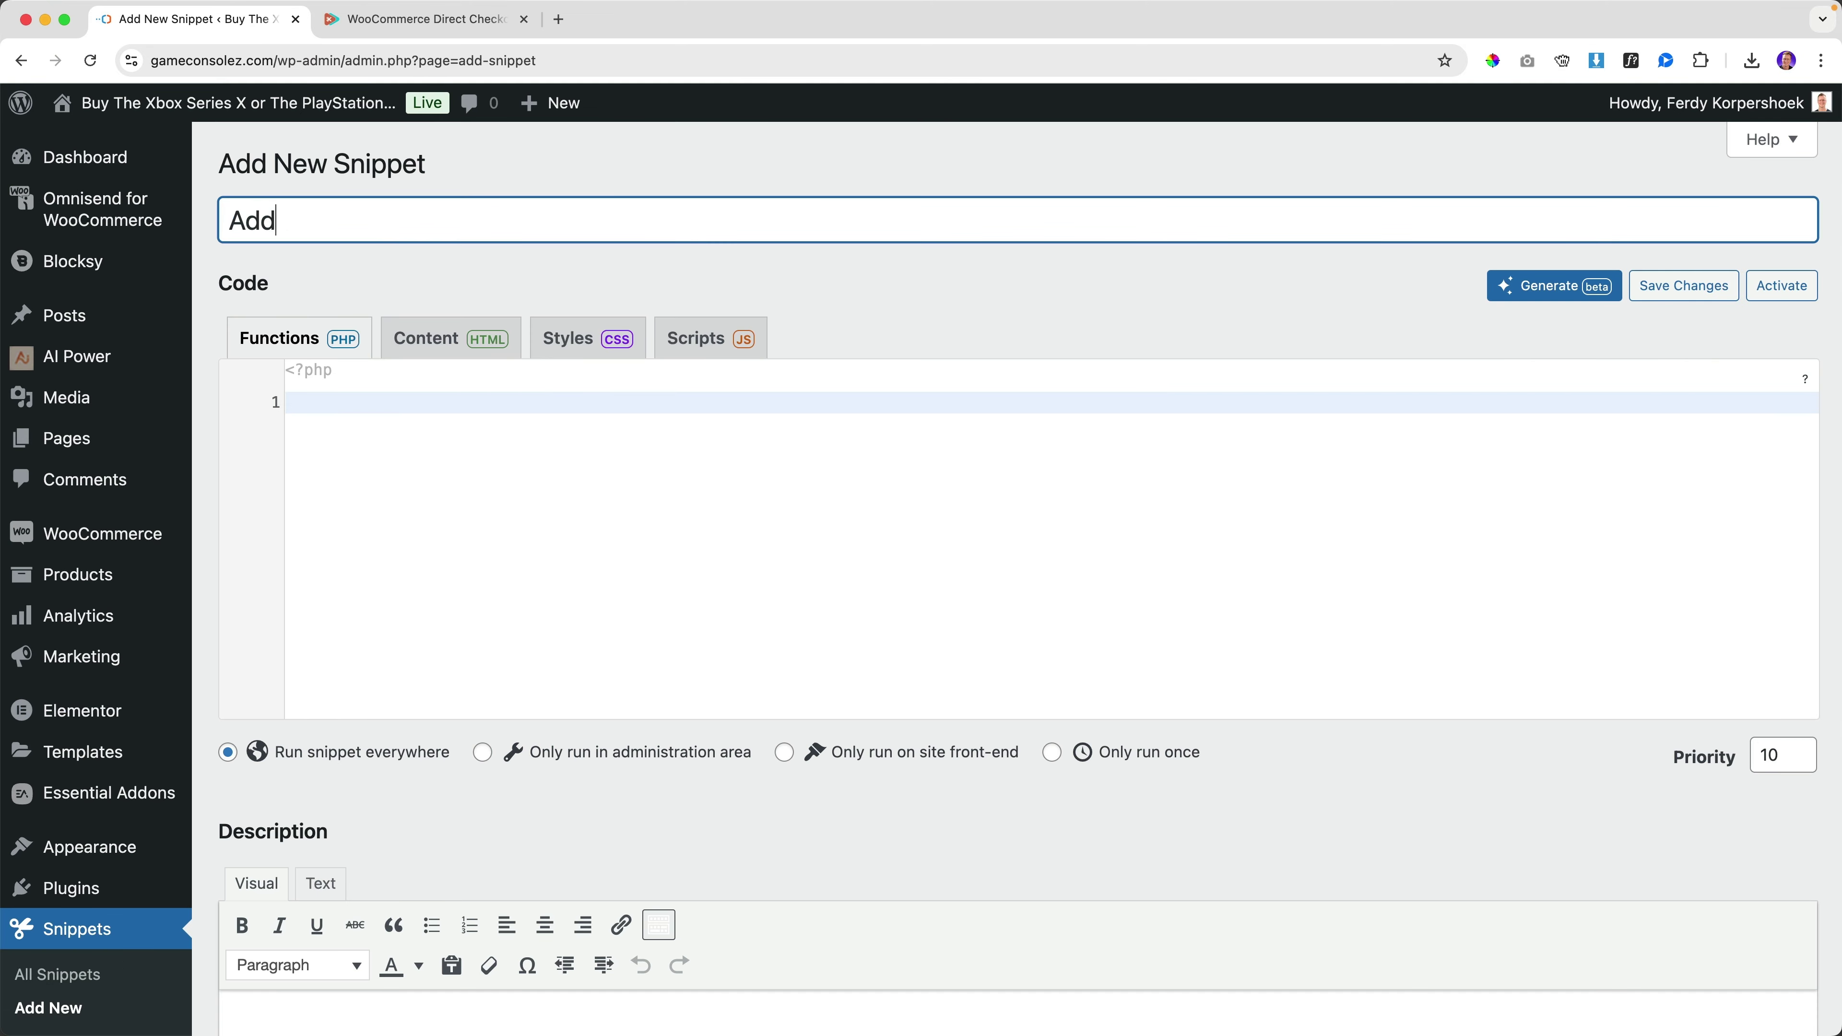
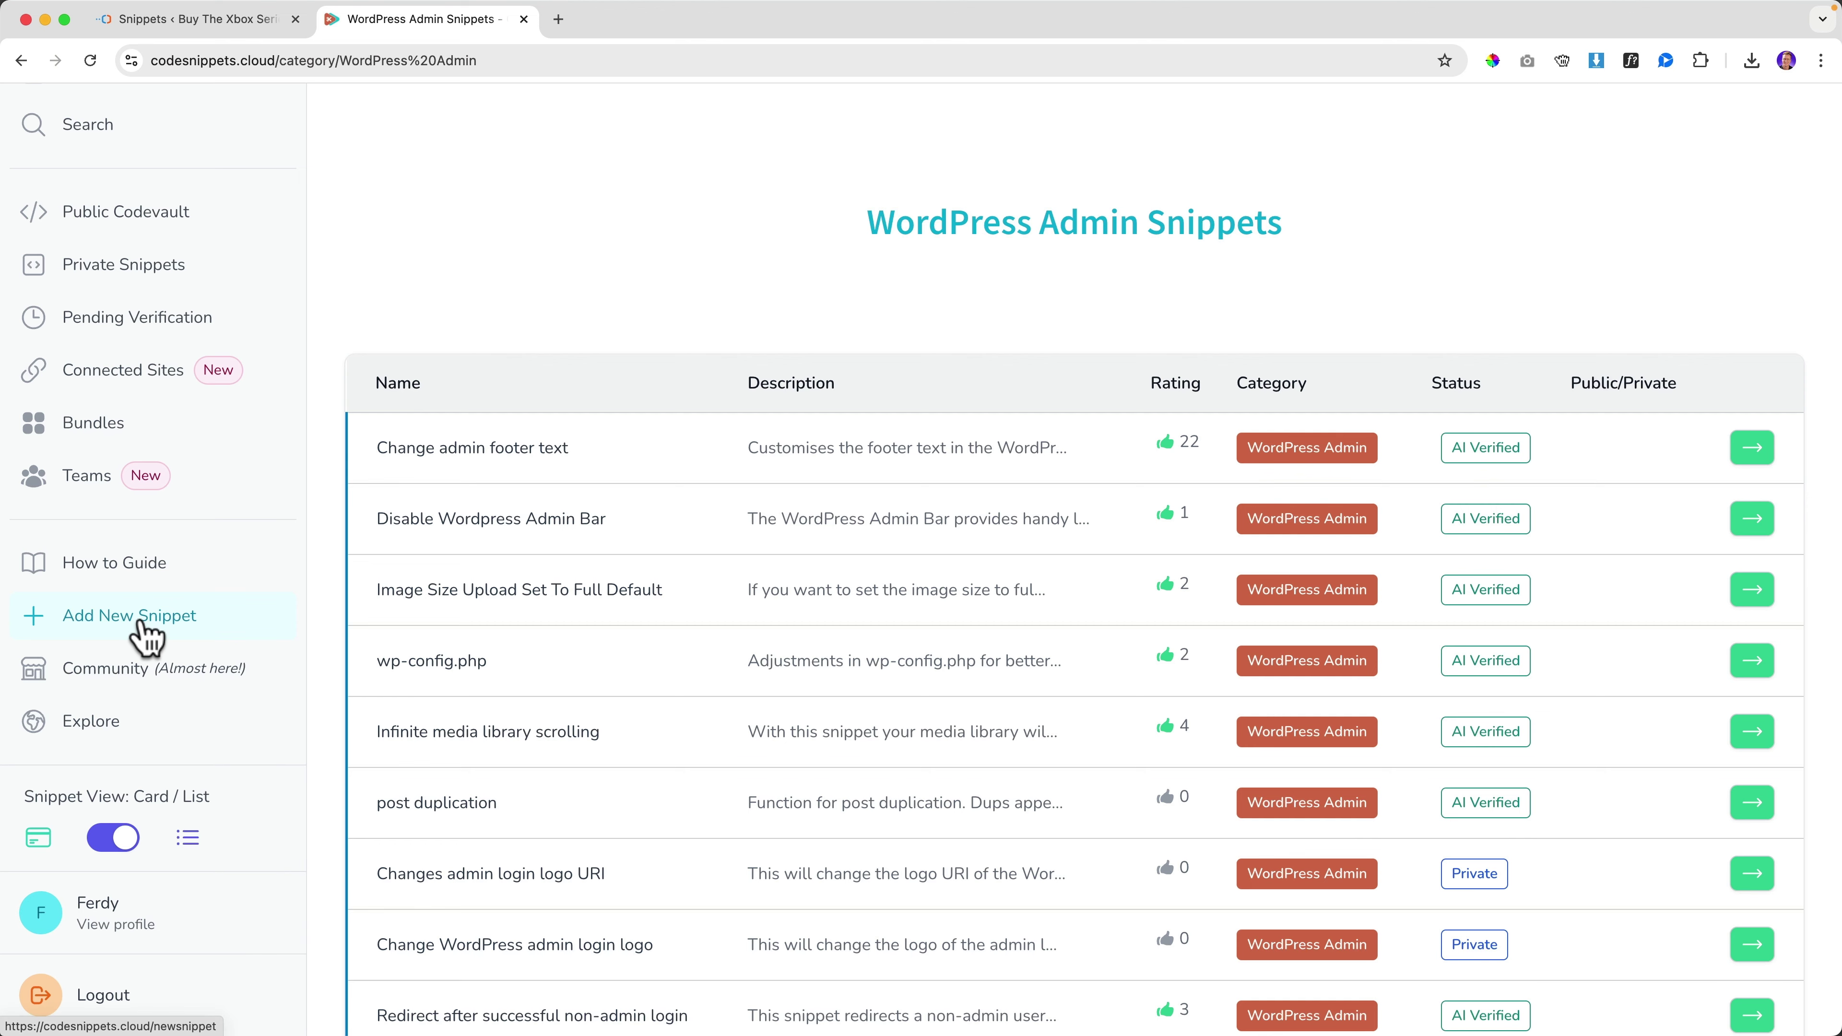
# Step: Look through the first page of the WordPress Admin Snippets category on codesnippets.cloud
pyautogui.scroll(-2, 170, 625)
pyautogui.scroll(-3, 793, 585)
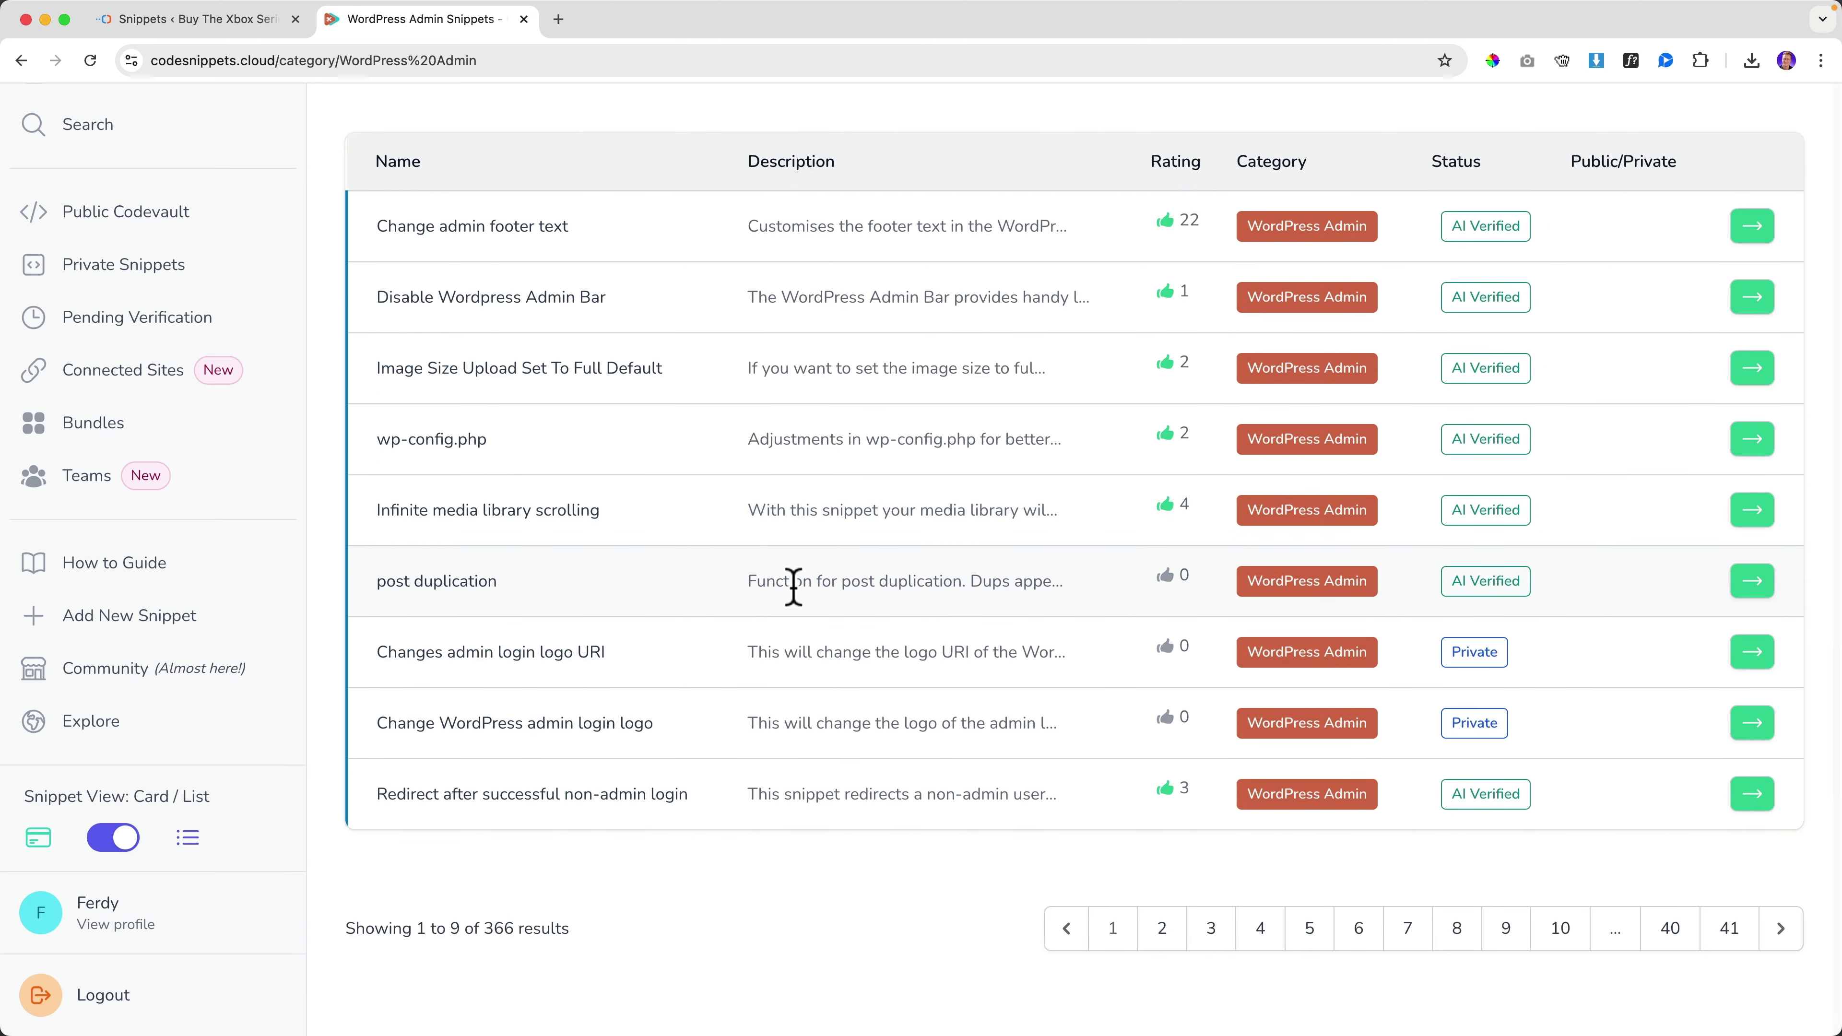
pyautogui.scroll(-3, 205, 798)
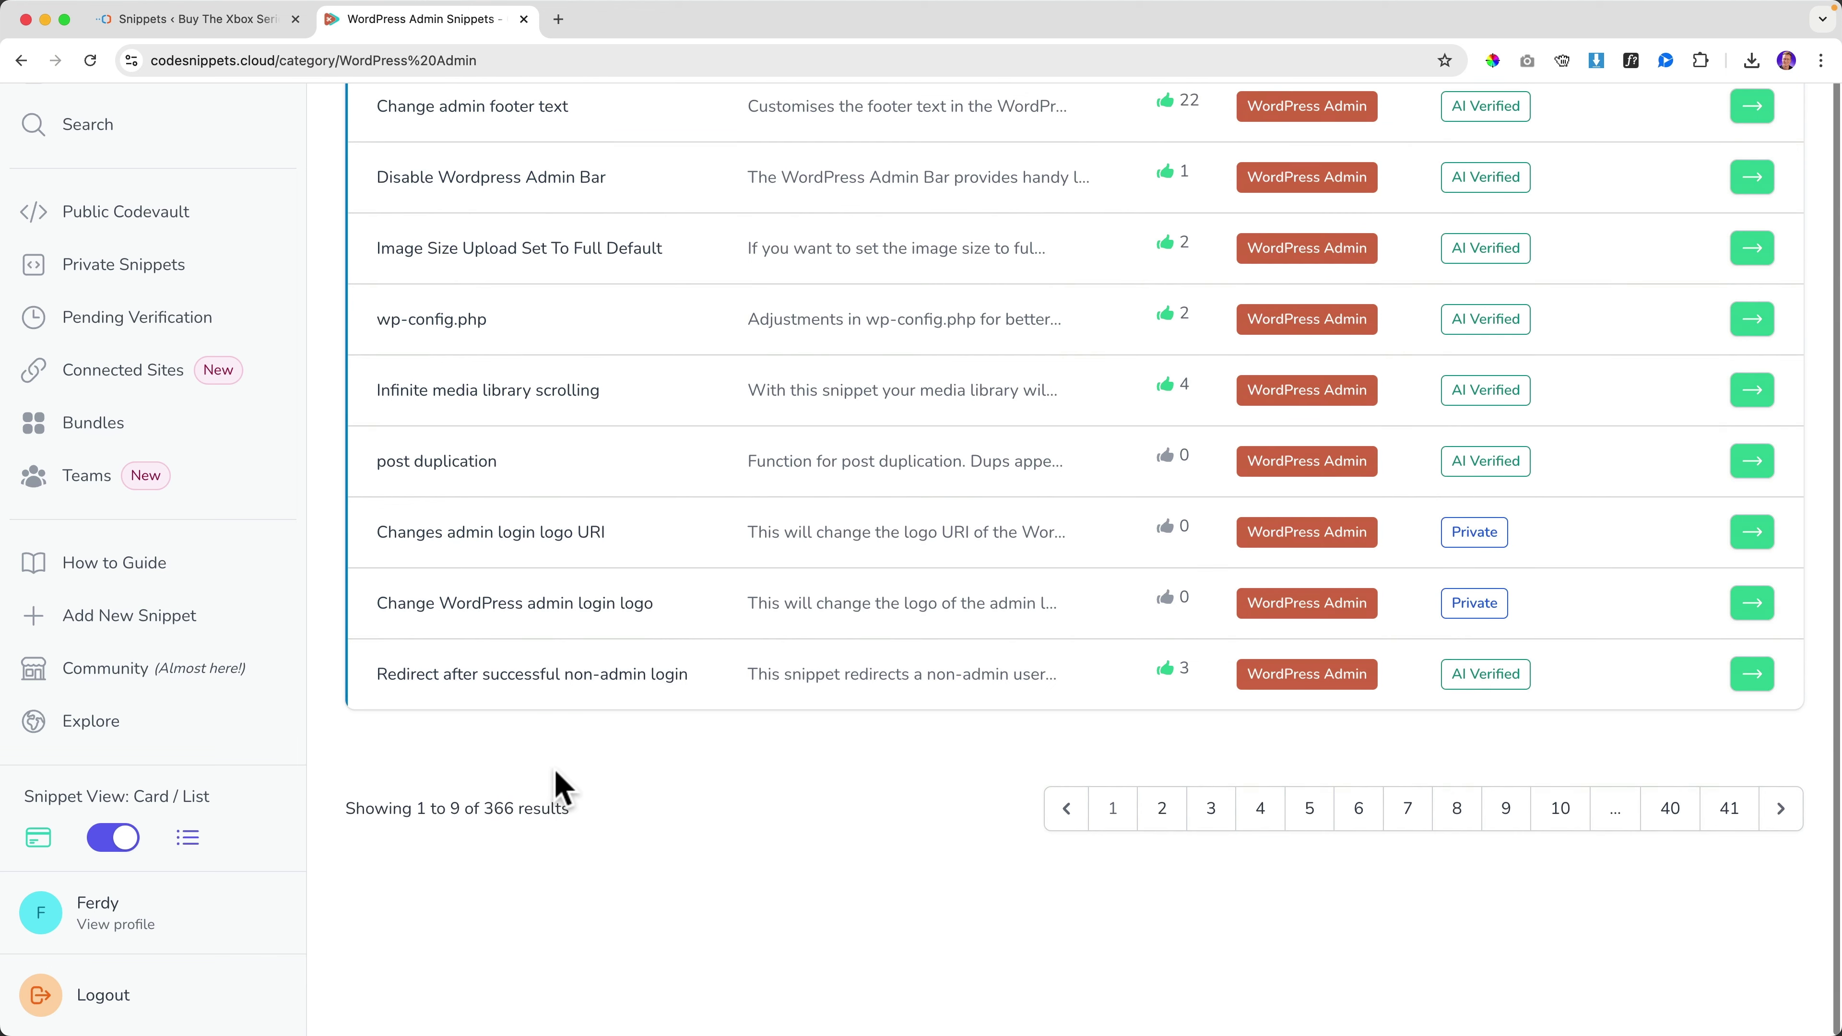
pyautogui.scroll(4, 555, 787)
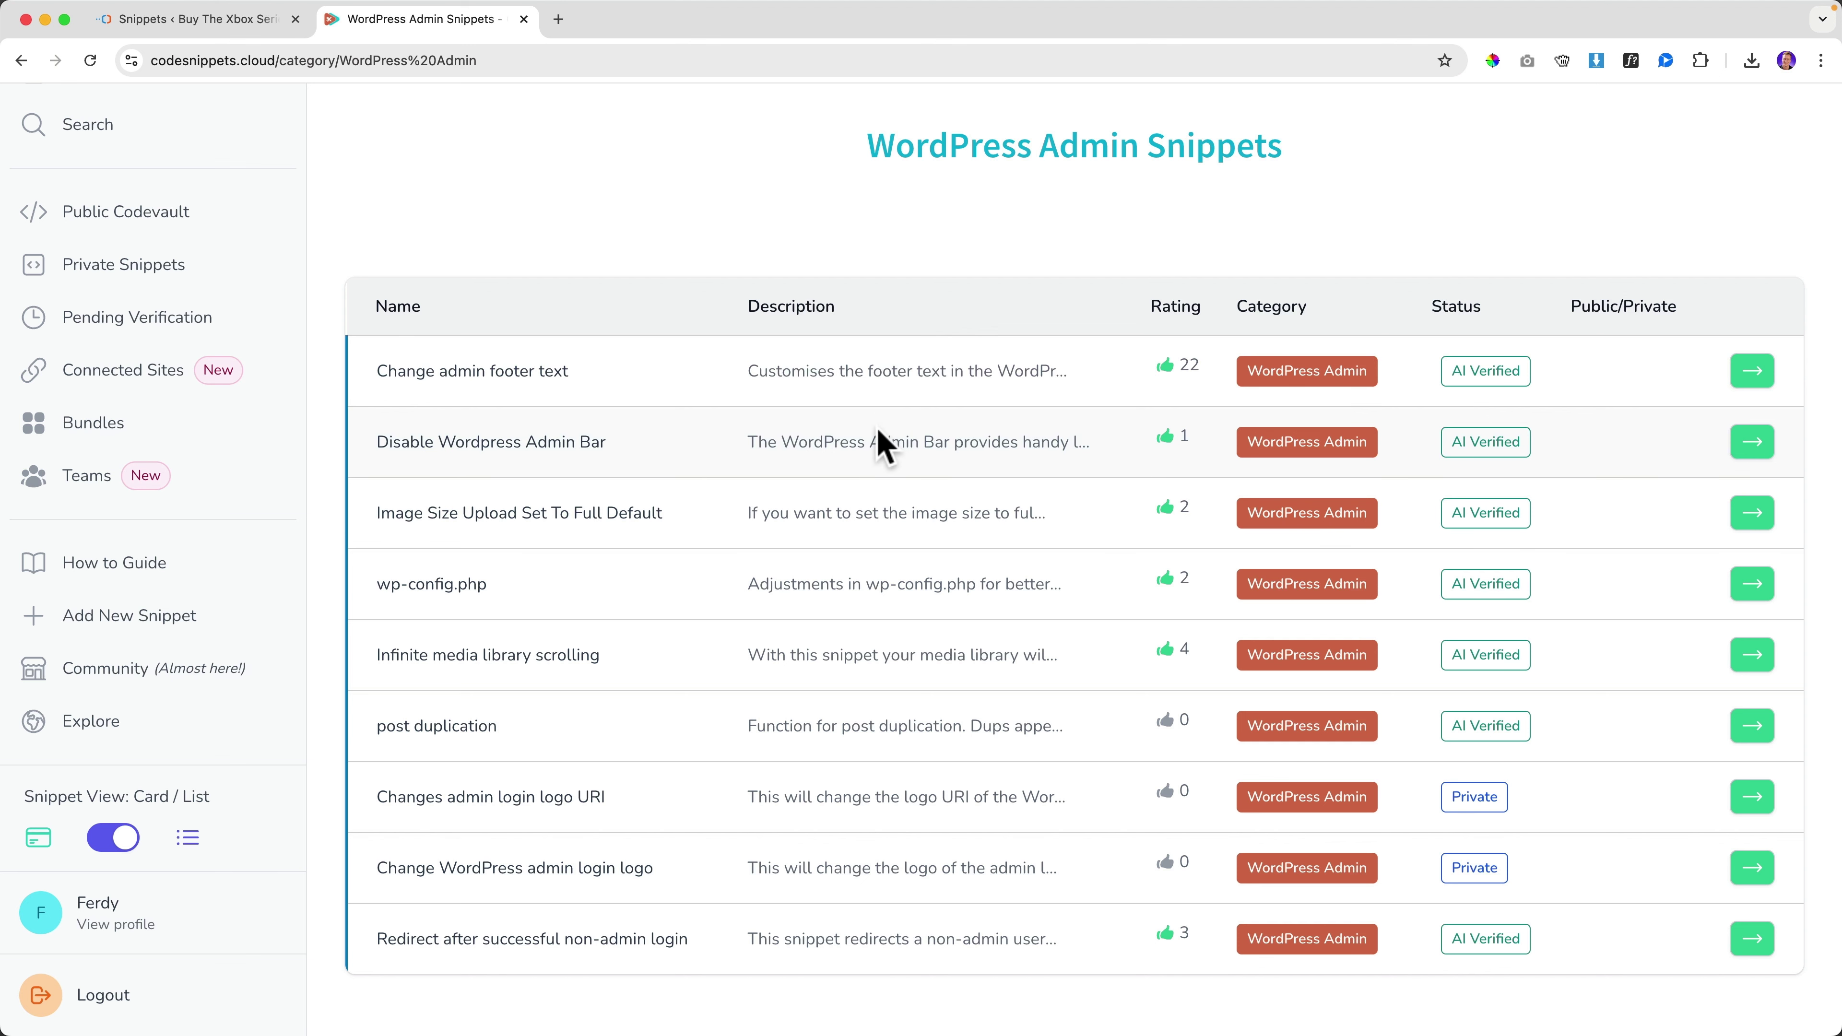
pyautogui.scroll(-3, 165, 678)
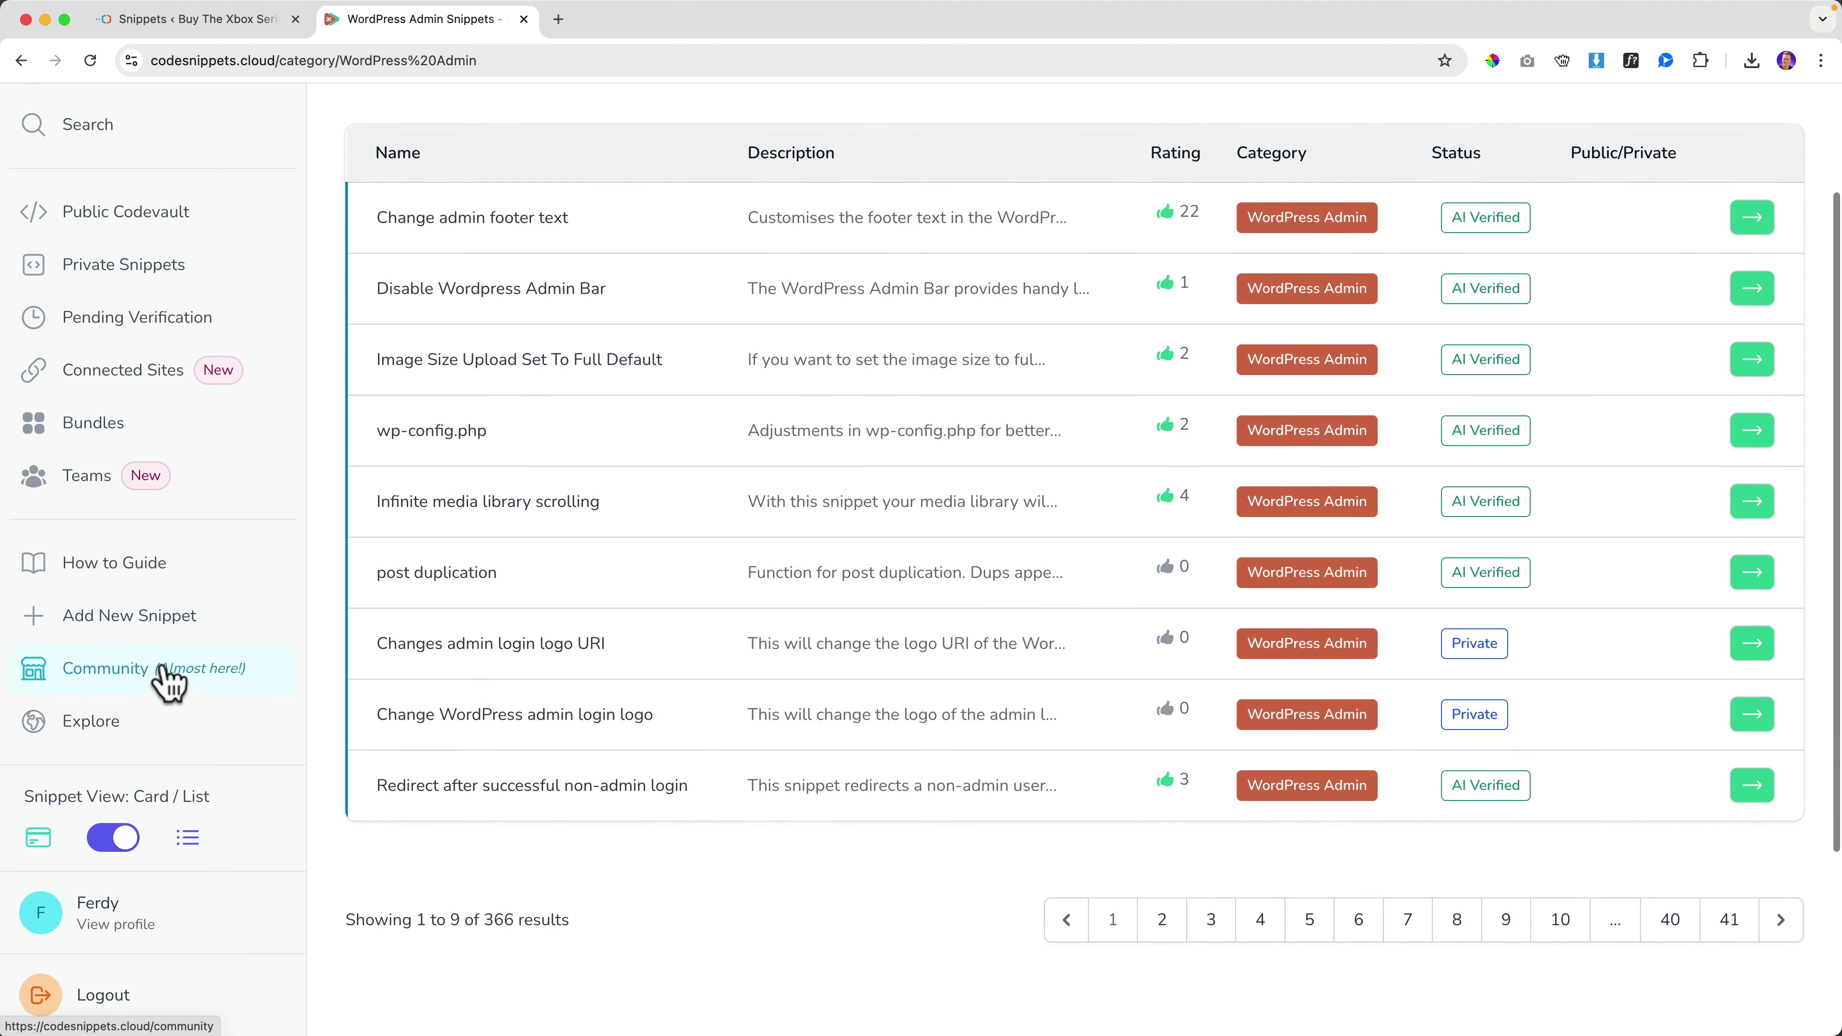
pyautogui.scroll(3, 49, 687)
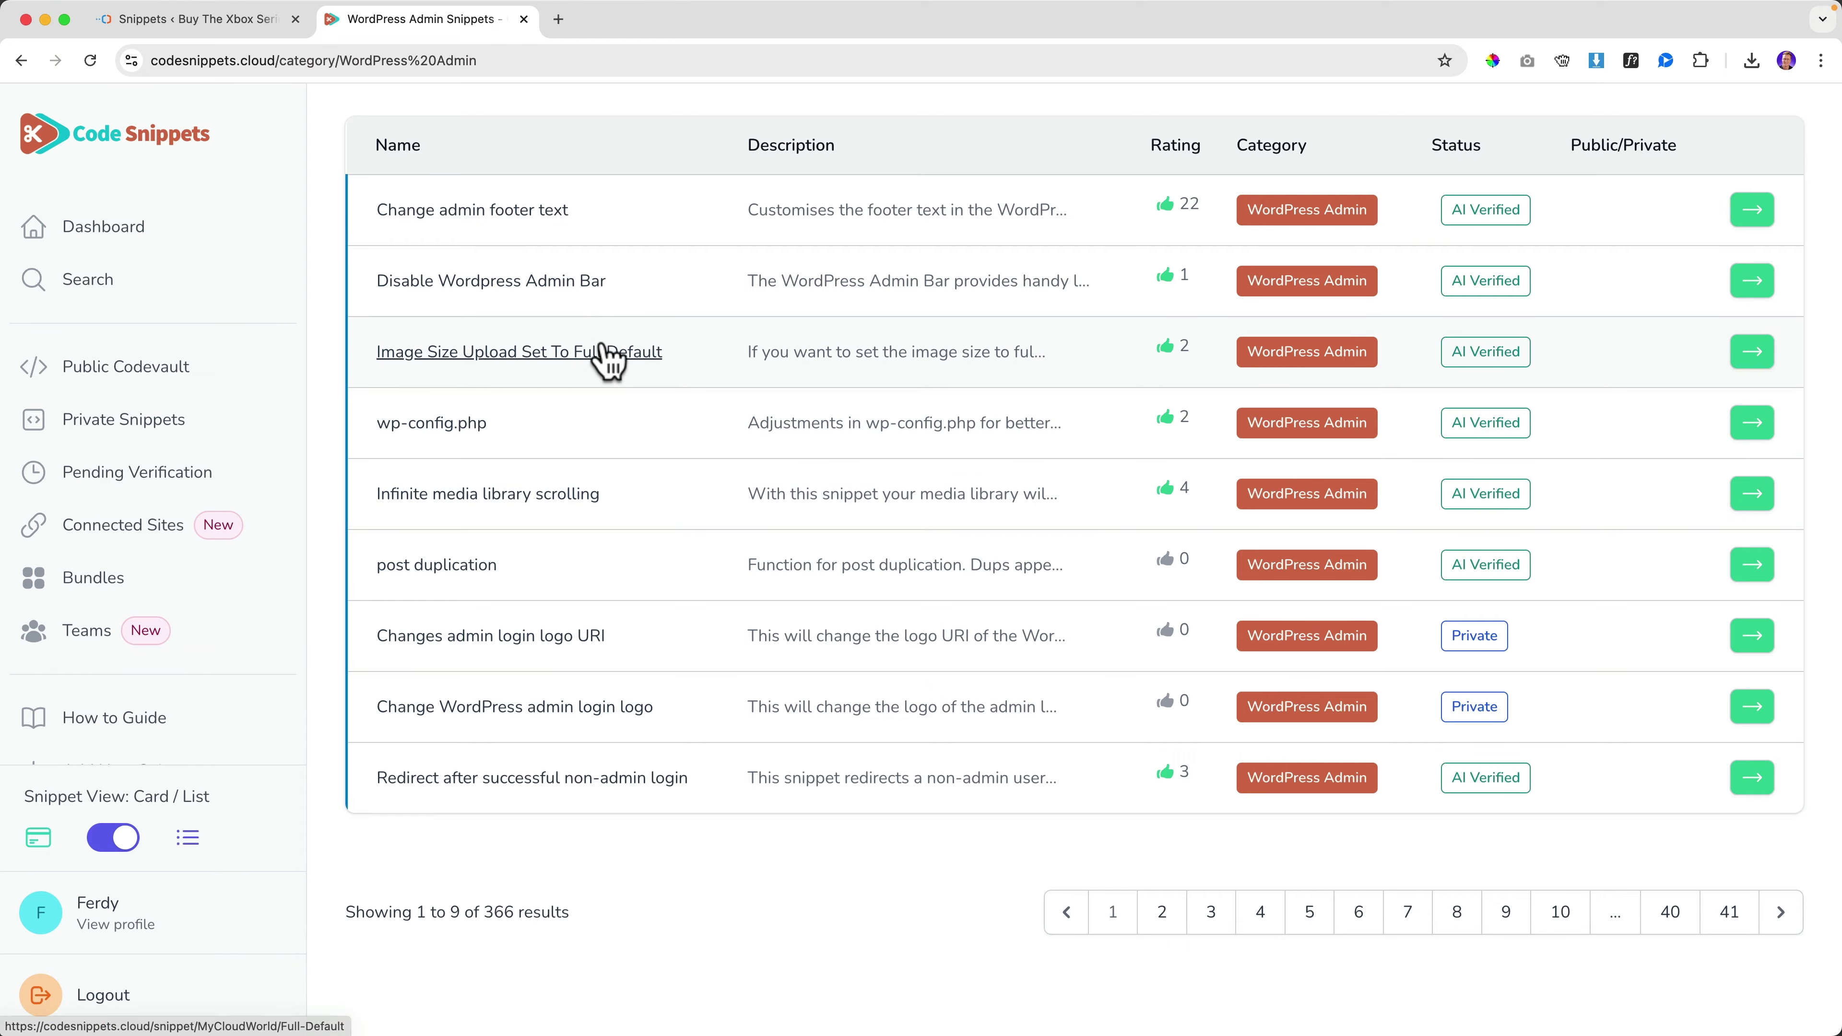
pyautogui.scroll(3, 607, 358)
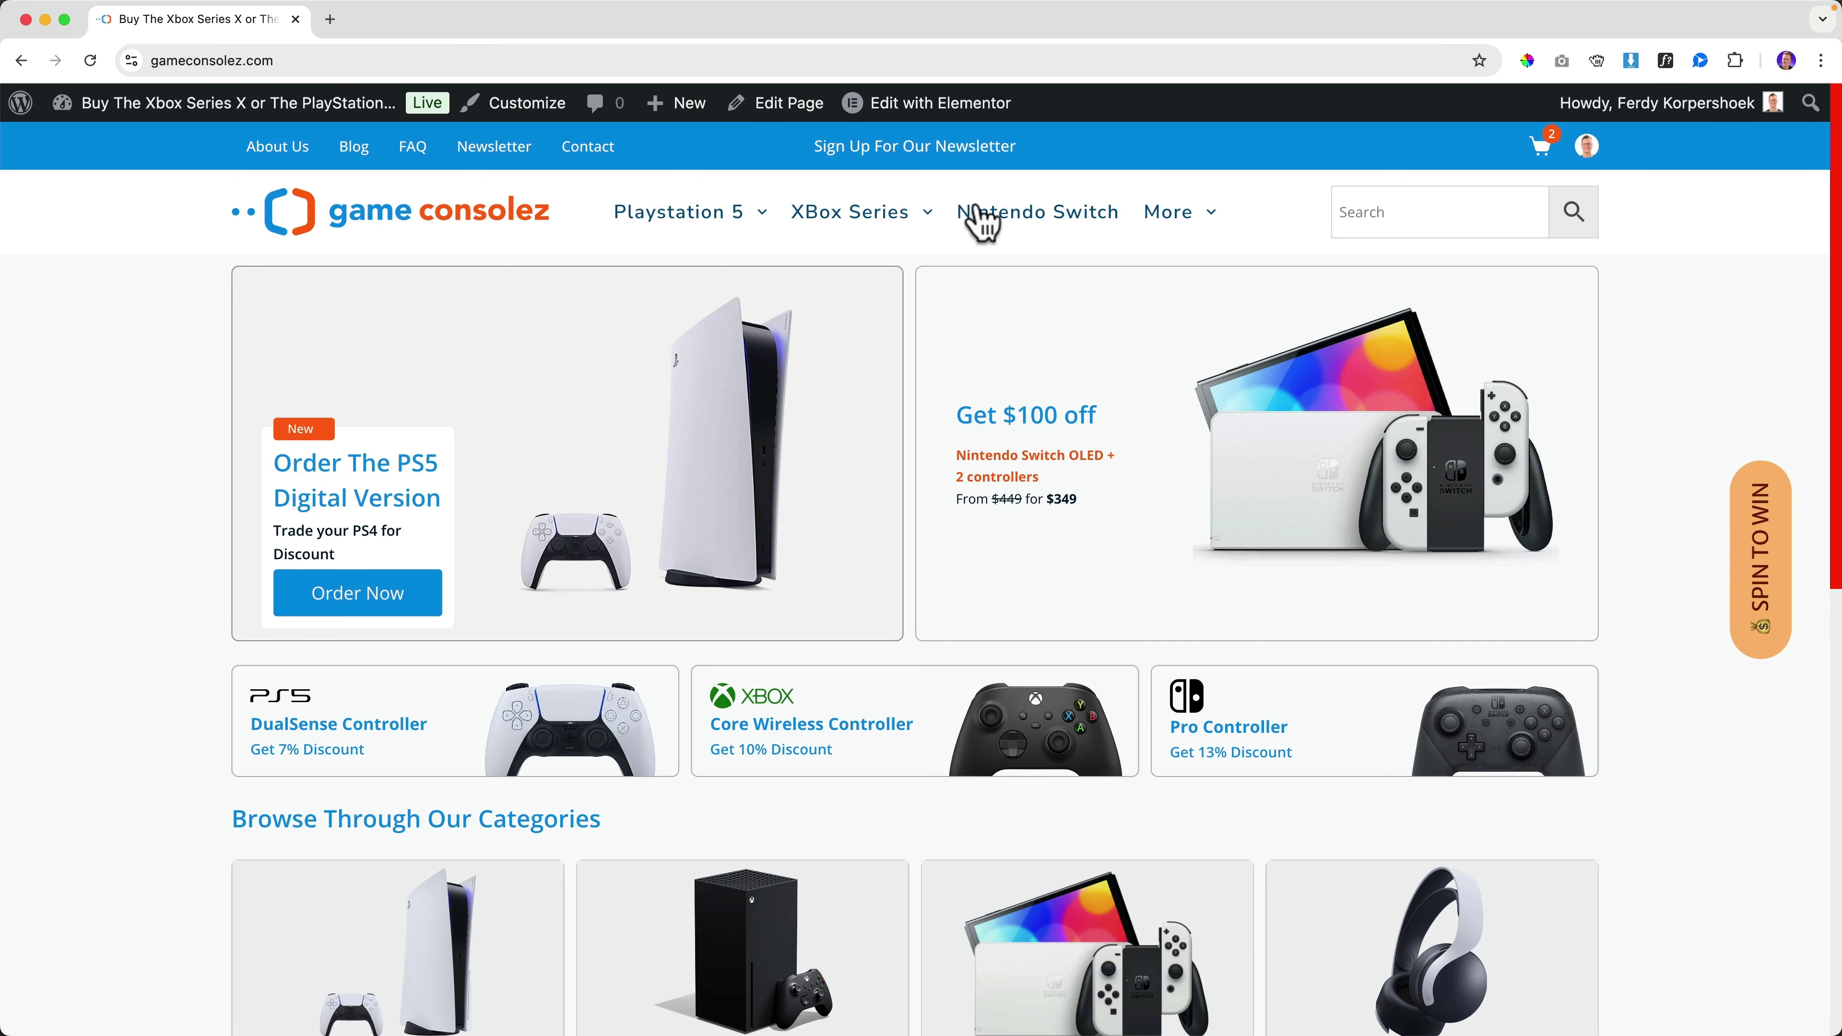
# Step: Edit the homepage with Elementor and place a Code Snippet Source widget below the product row
pyautogui.moveTo(915, 123)
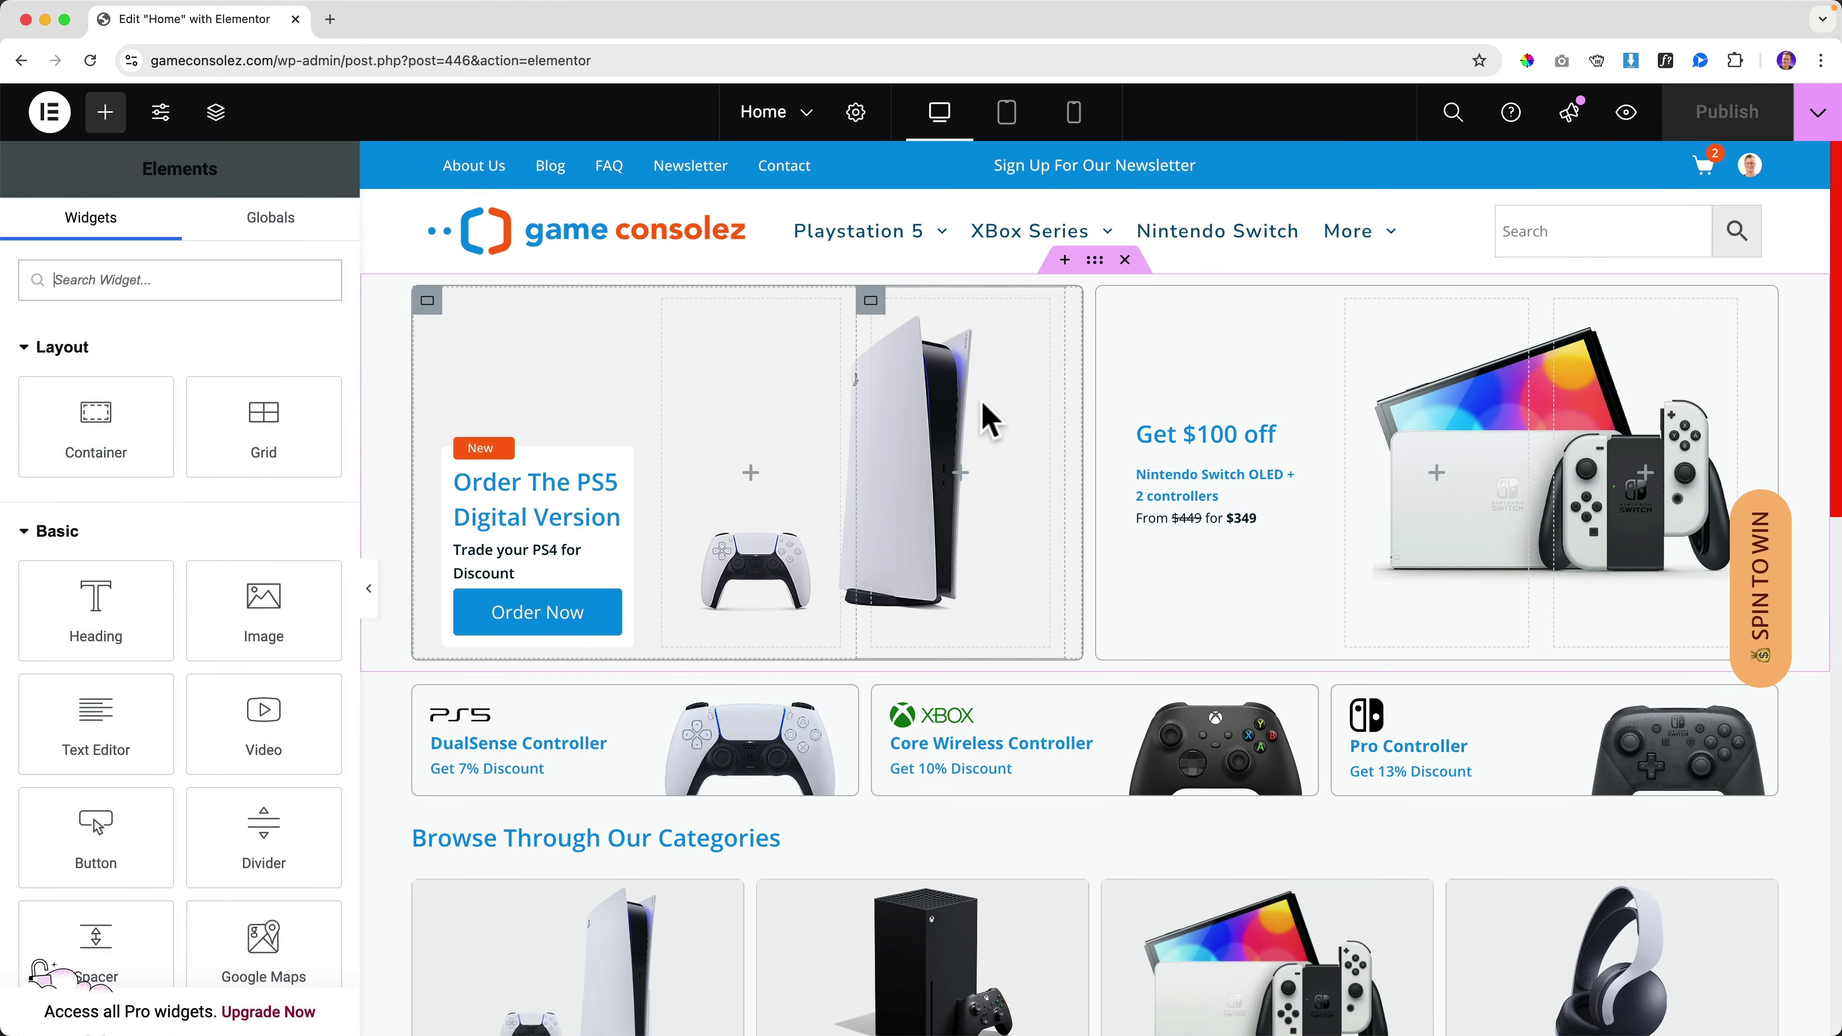
pyautogui.scroll(-10, 987, 415)
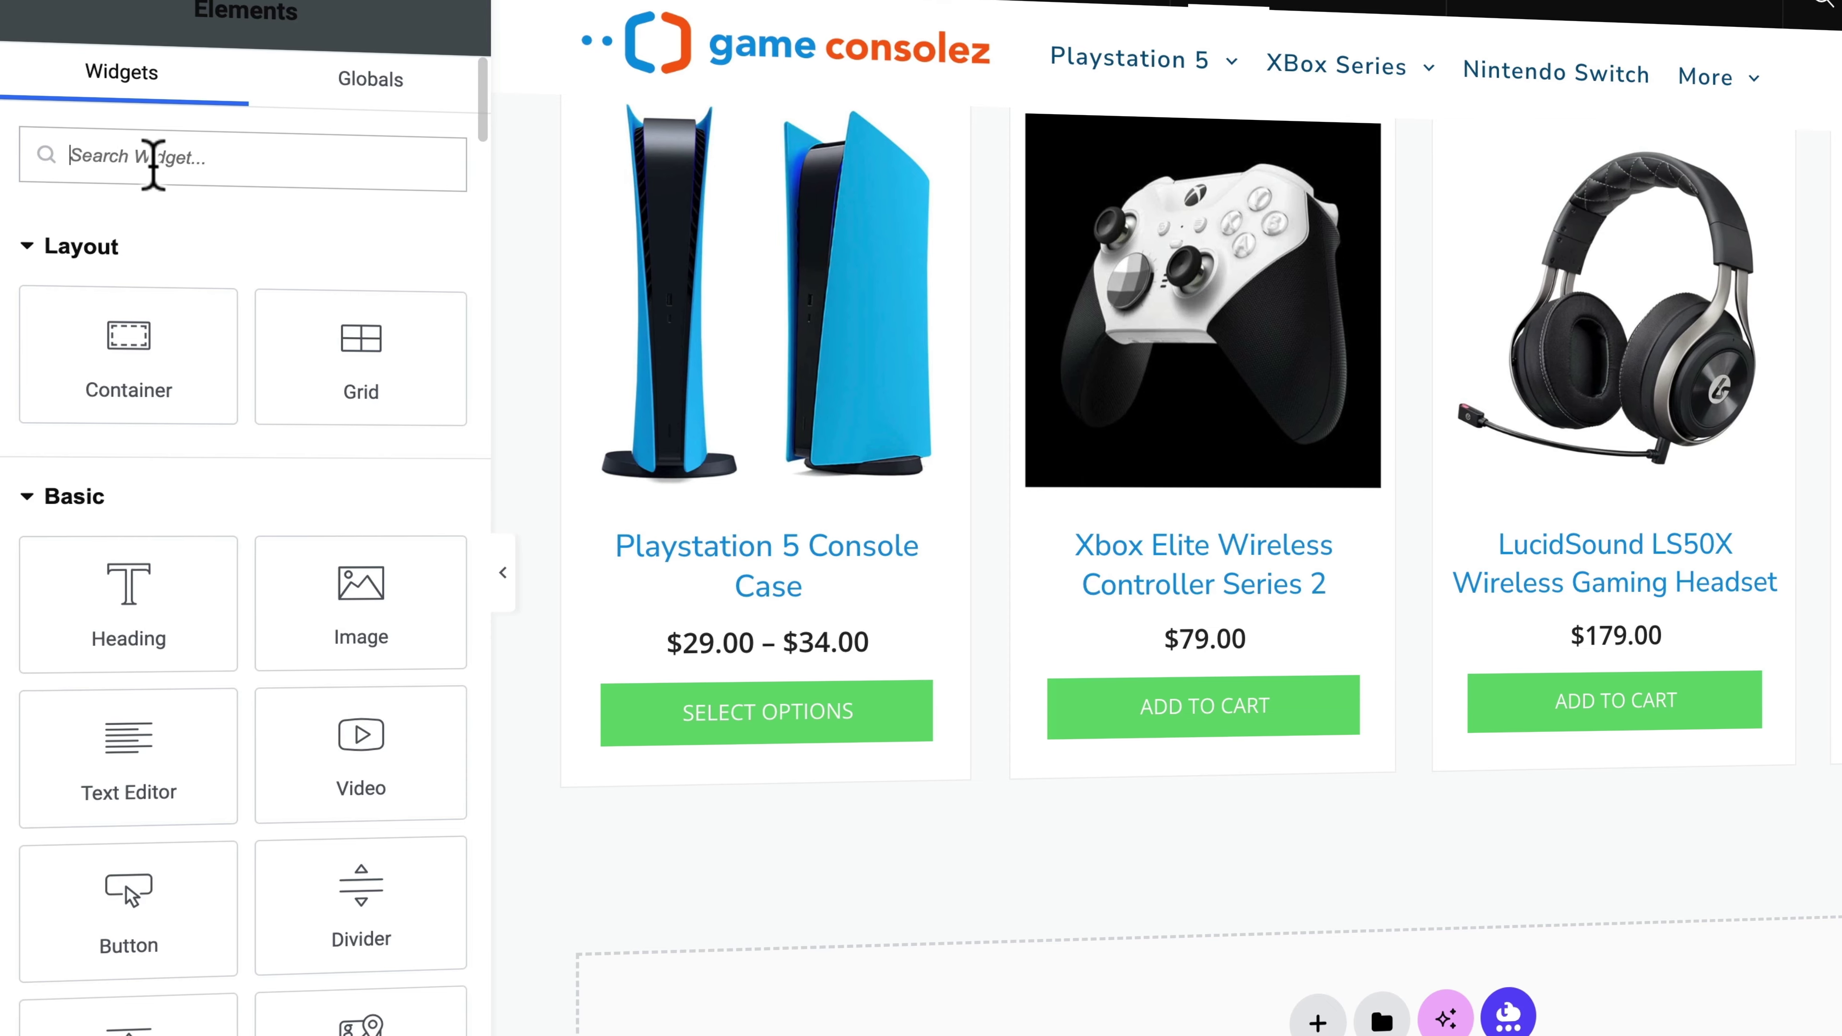
pyautogui.write('code')
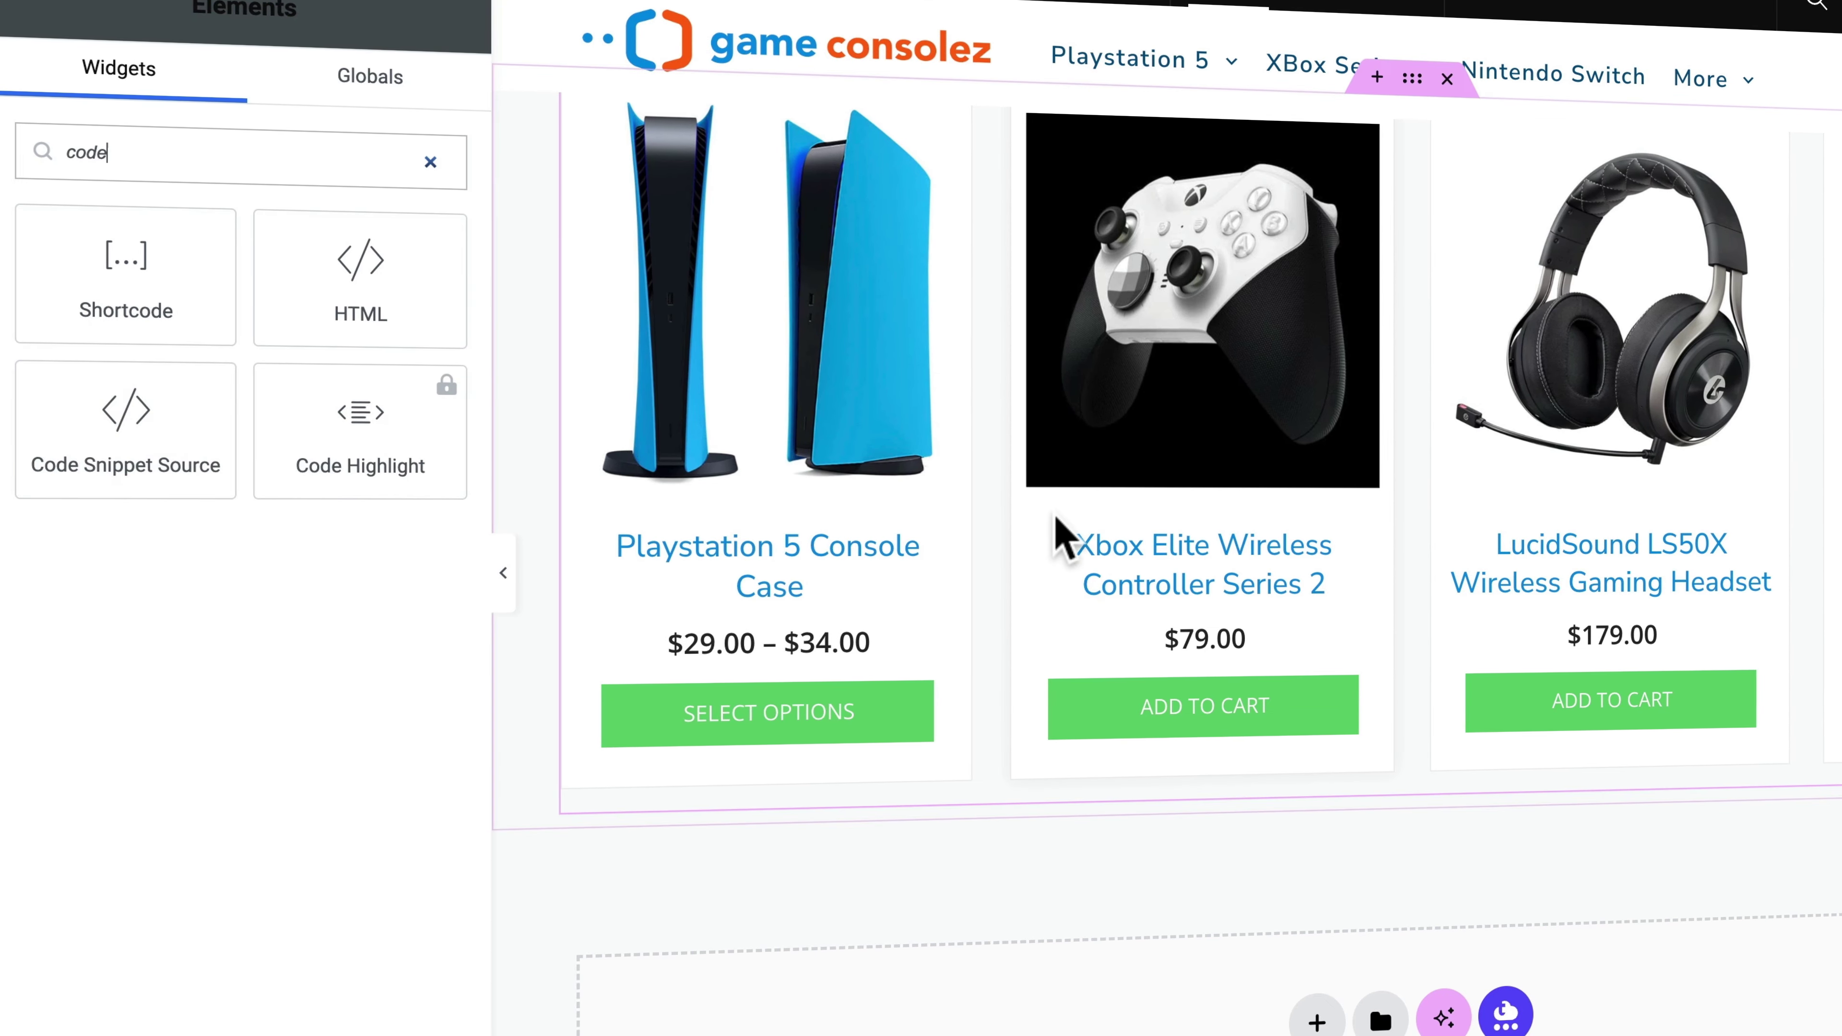
pyautogui.scroll(-5, 1055, 535)
pyautogui.moveTo(152, 444); pyautogui.dragTo(970, 704)
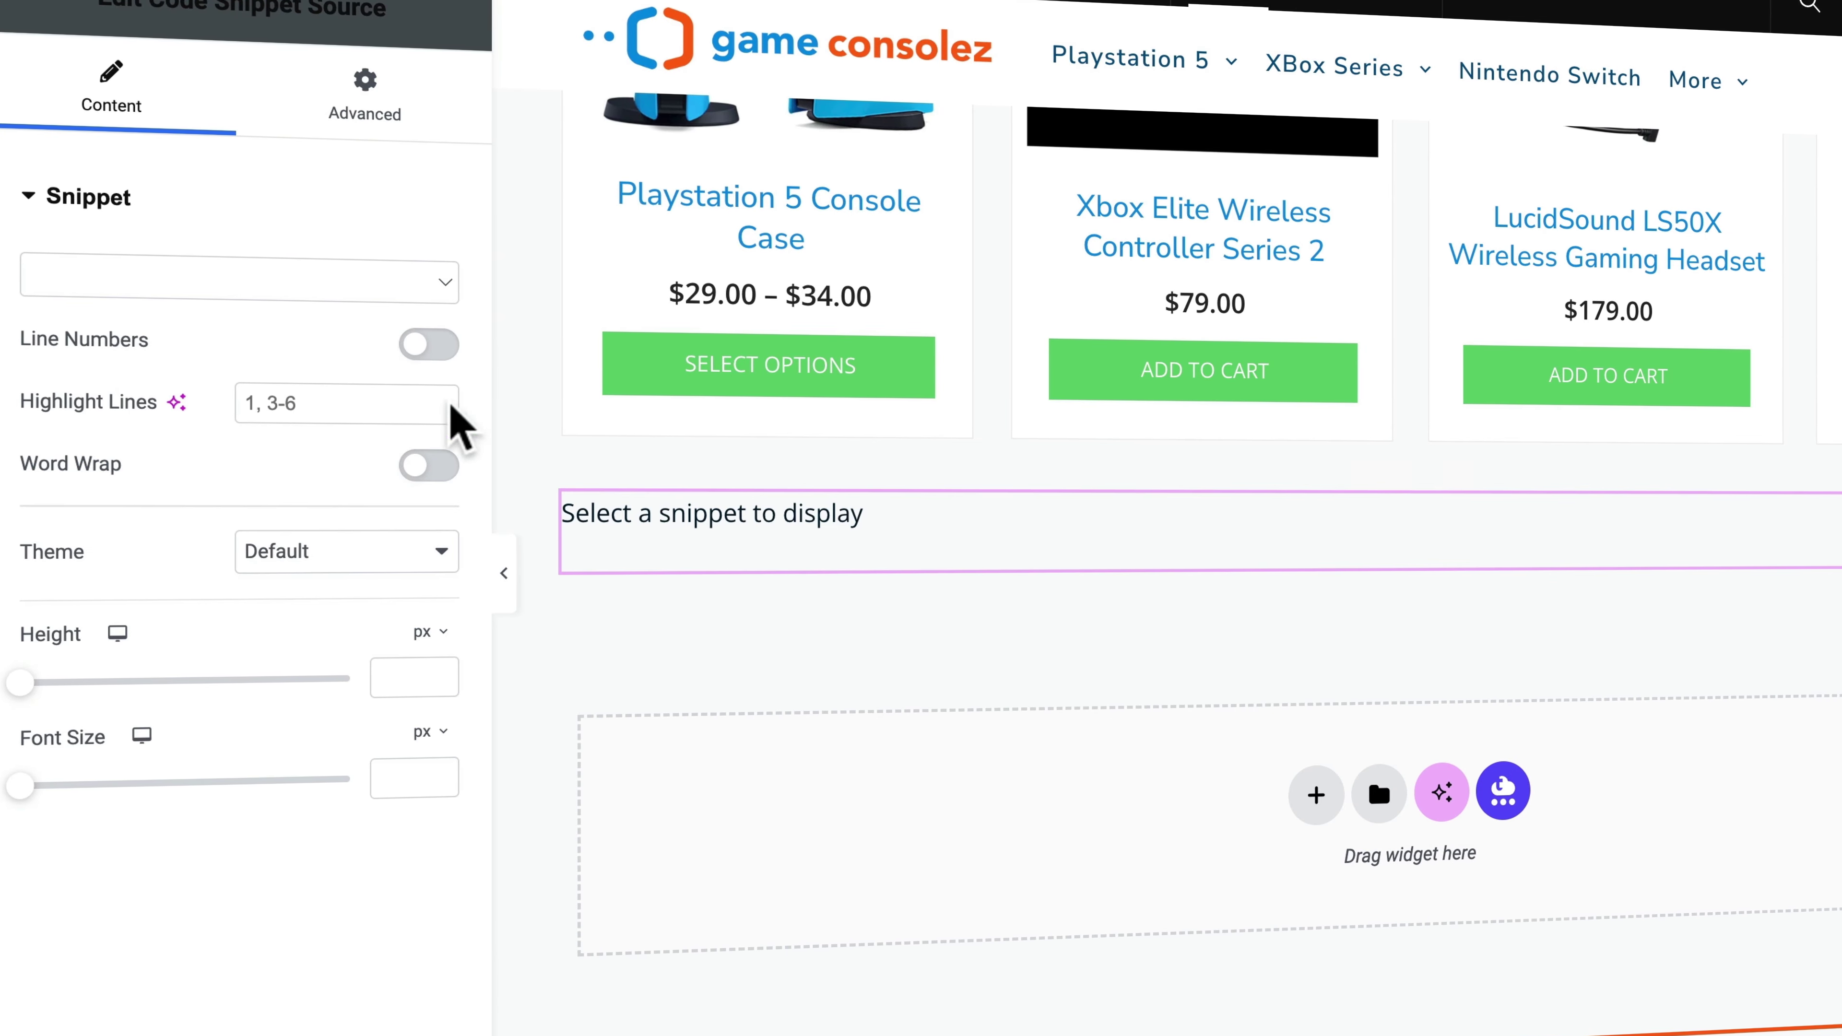
# Step: Set the widget to display the snippet Redirect Visitor Who Is Not Logged In and publish the page
pyautogui.click(219, 288)
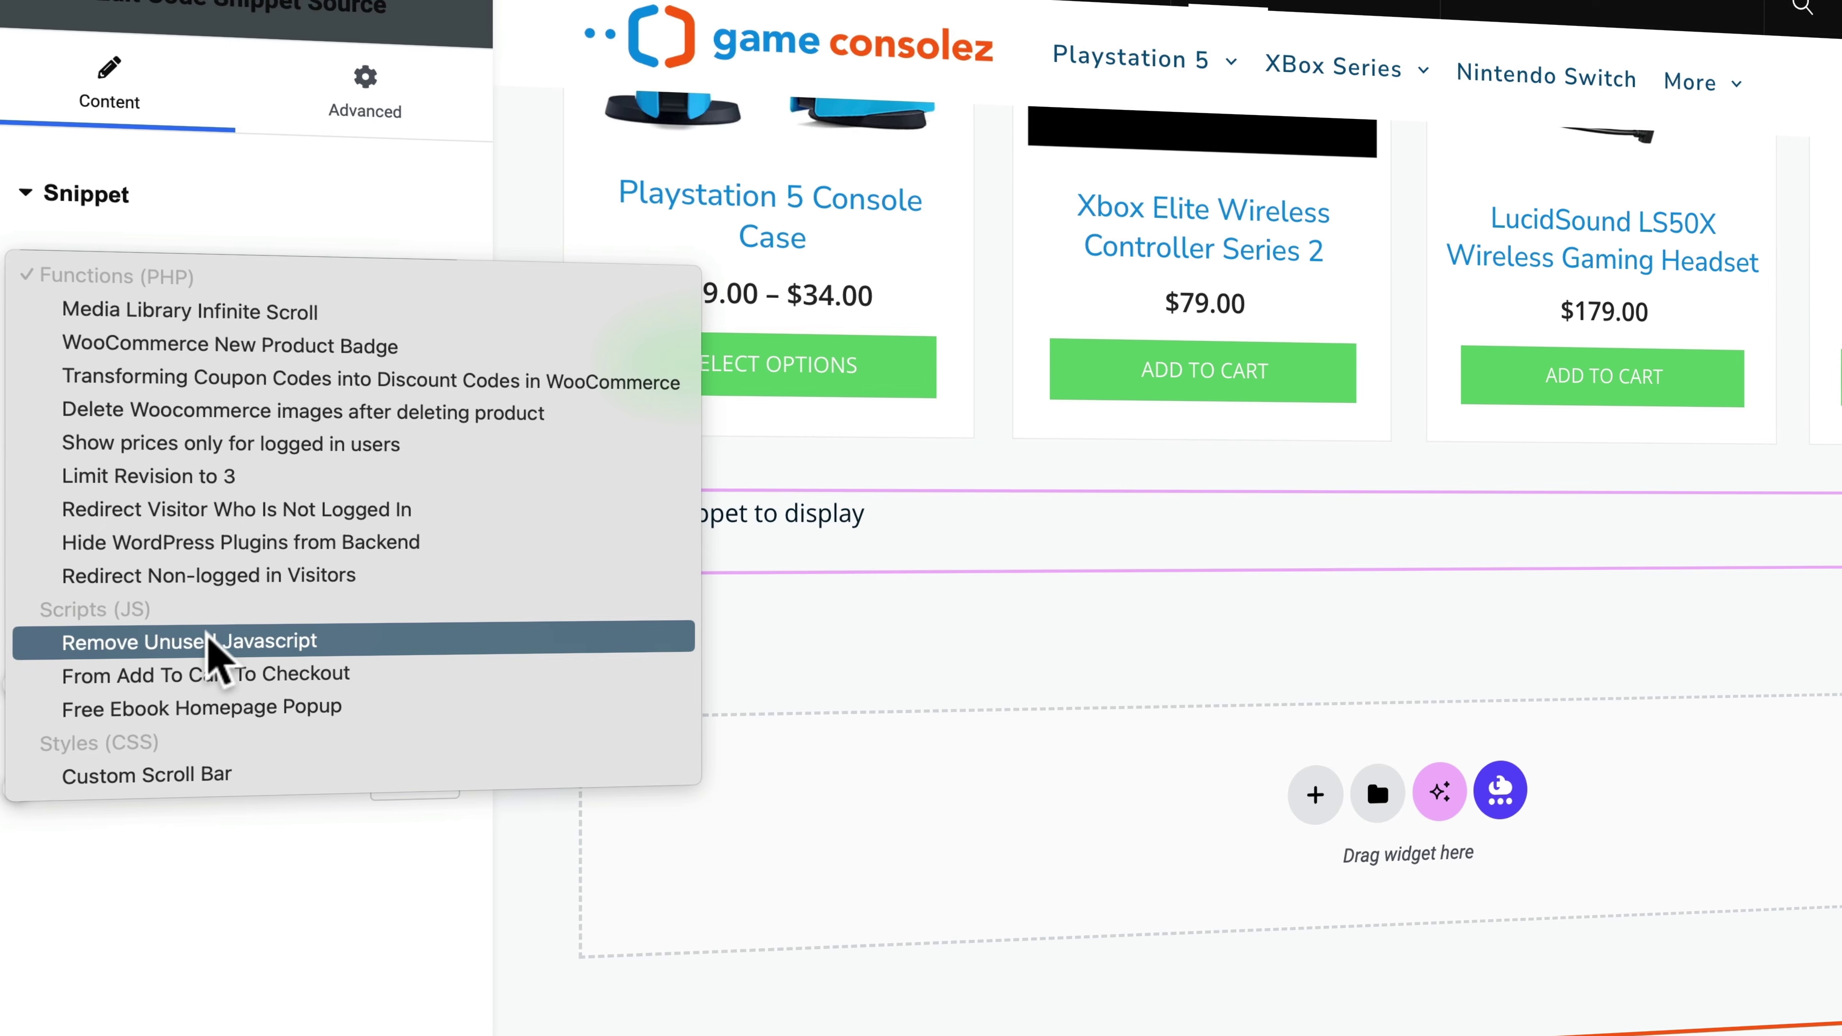
pyautogui.click(221, 510)
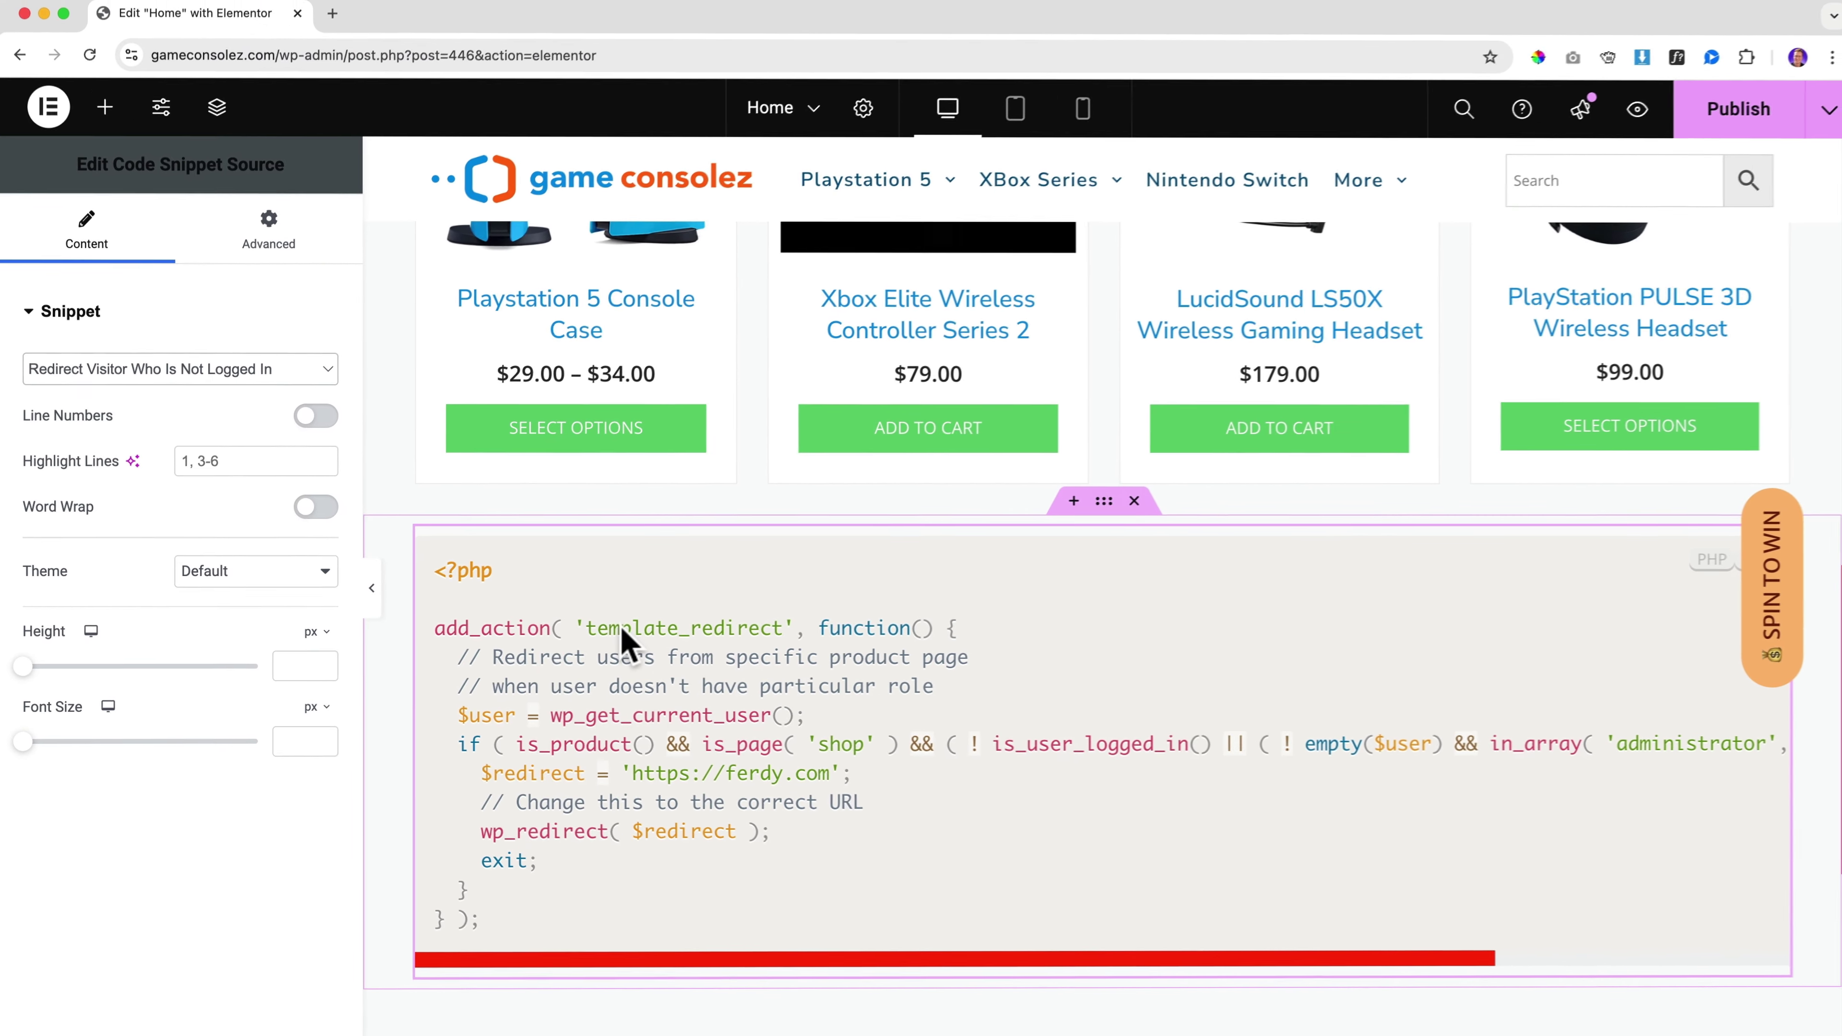
pyautogui.click(1720, 116)
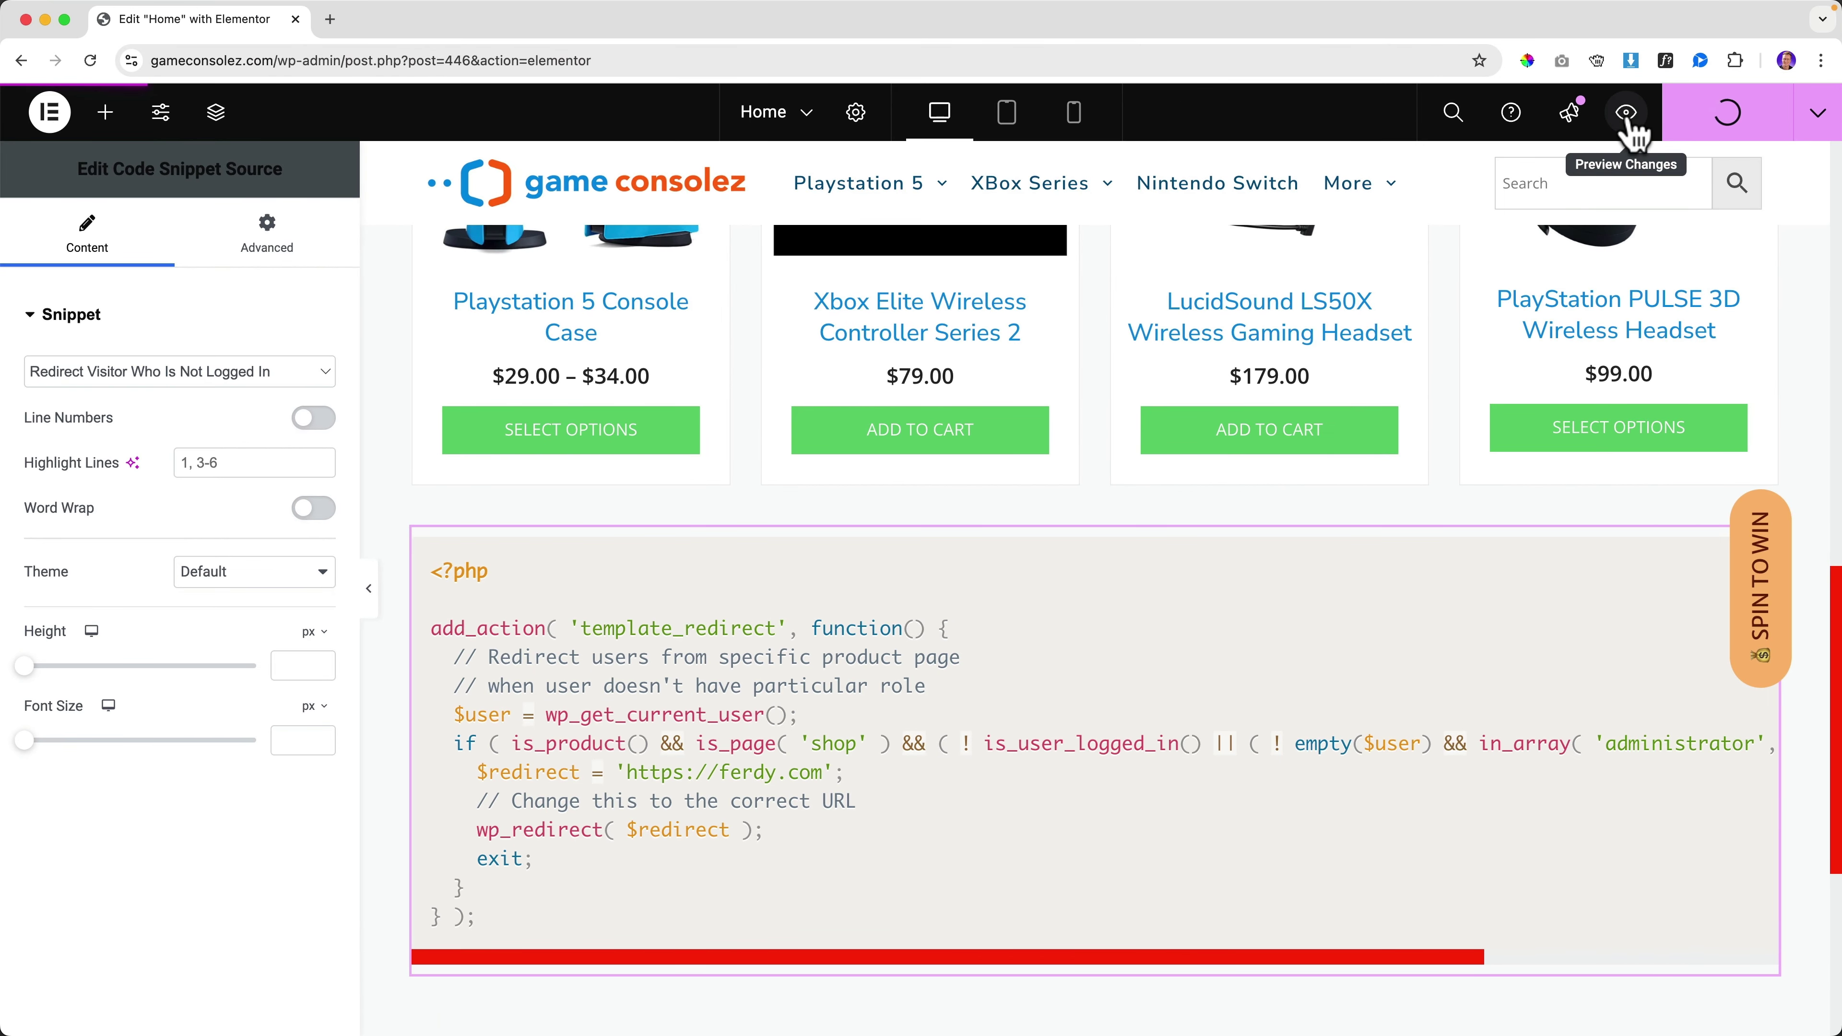
# Step: Preview the homepage and examine the embedded code block below the products, trying out copying its code
pyautogui.click(1626, 112)
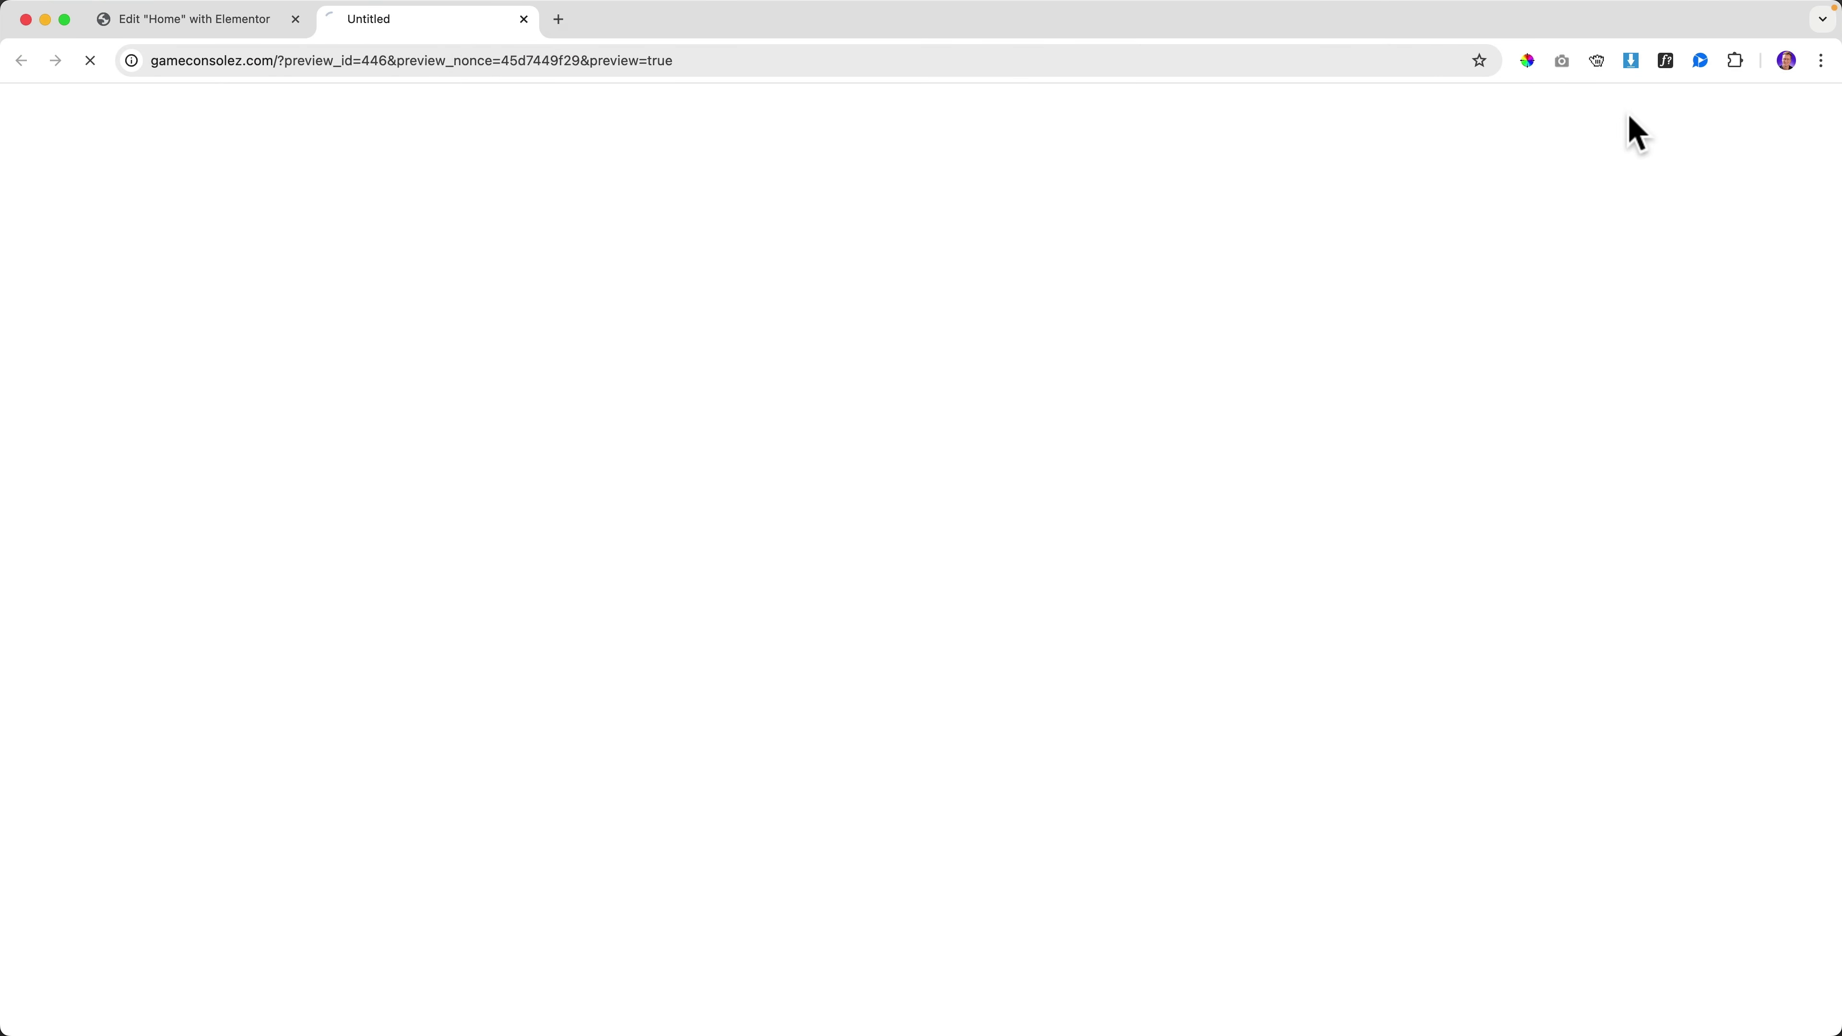
pyautogui.scroll(-15, 921, 450)
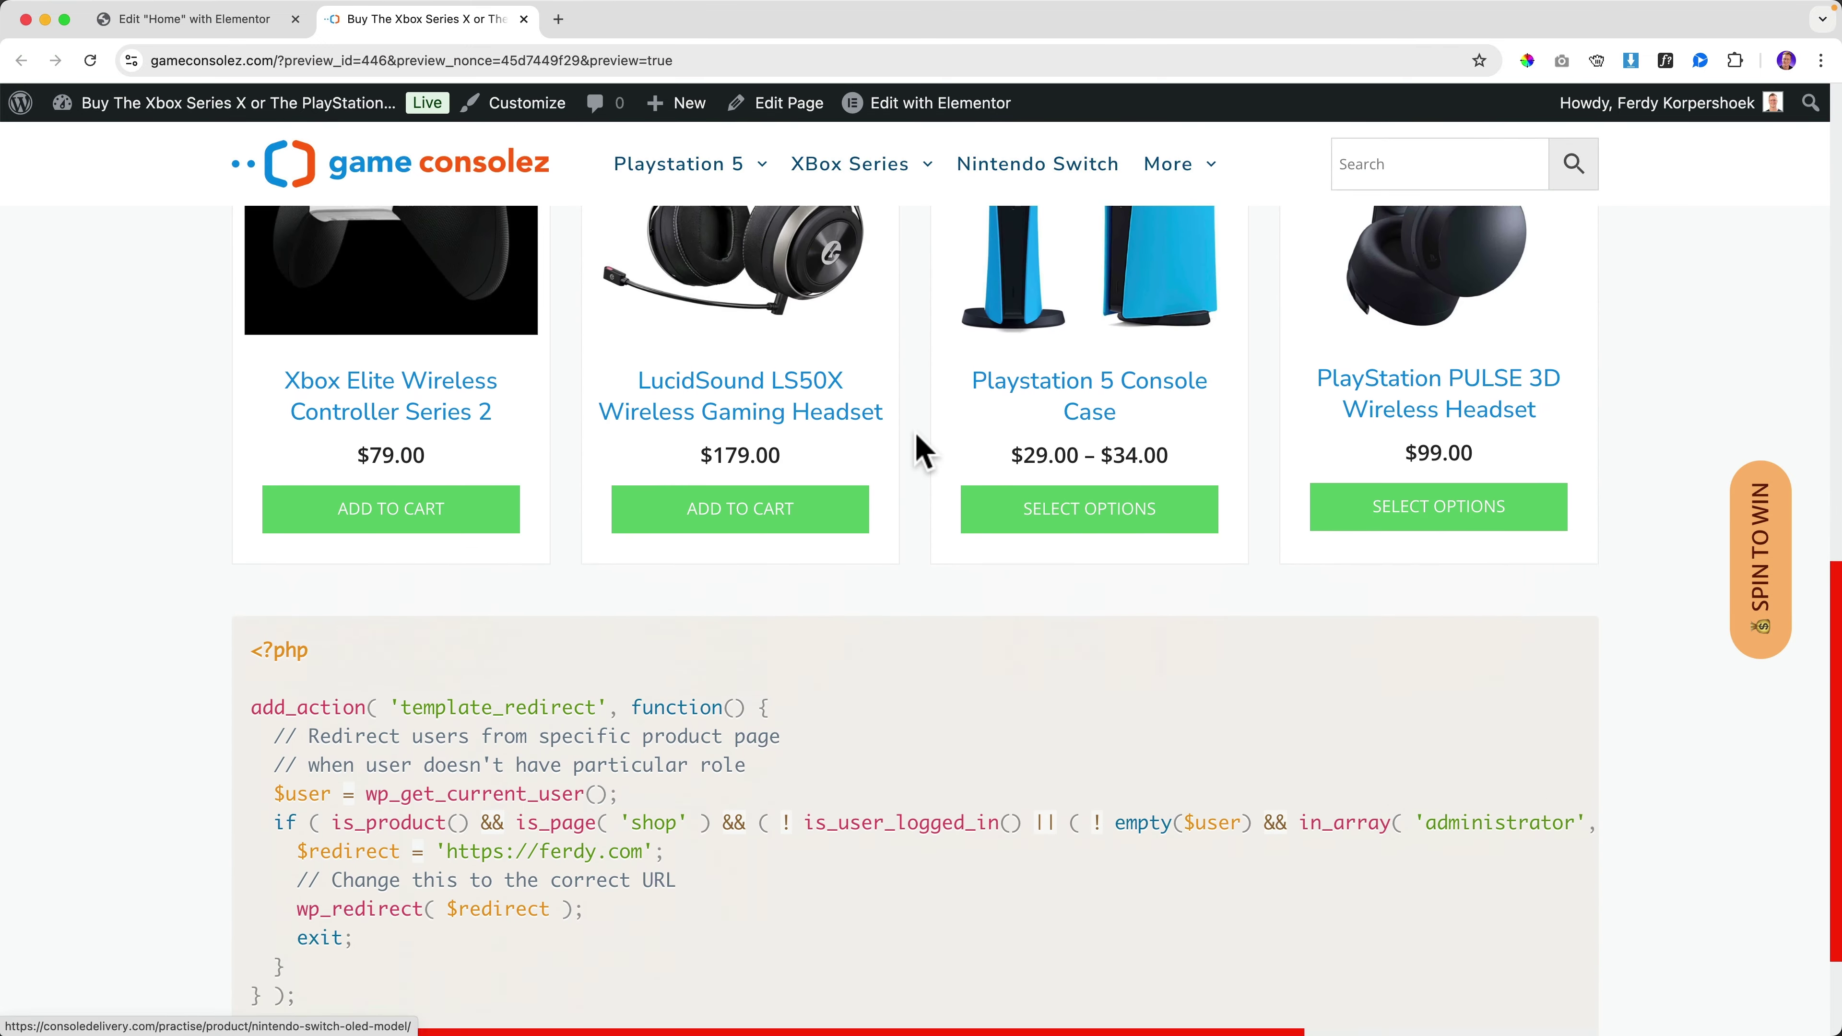
pyautogui.moveTo(319, 831); pyautogui.dragTo(242, 482)
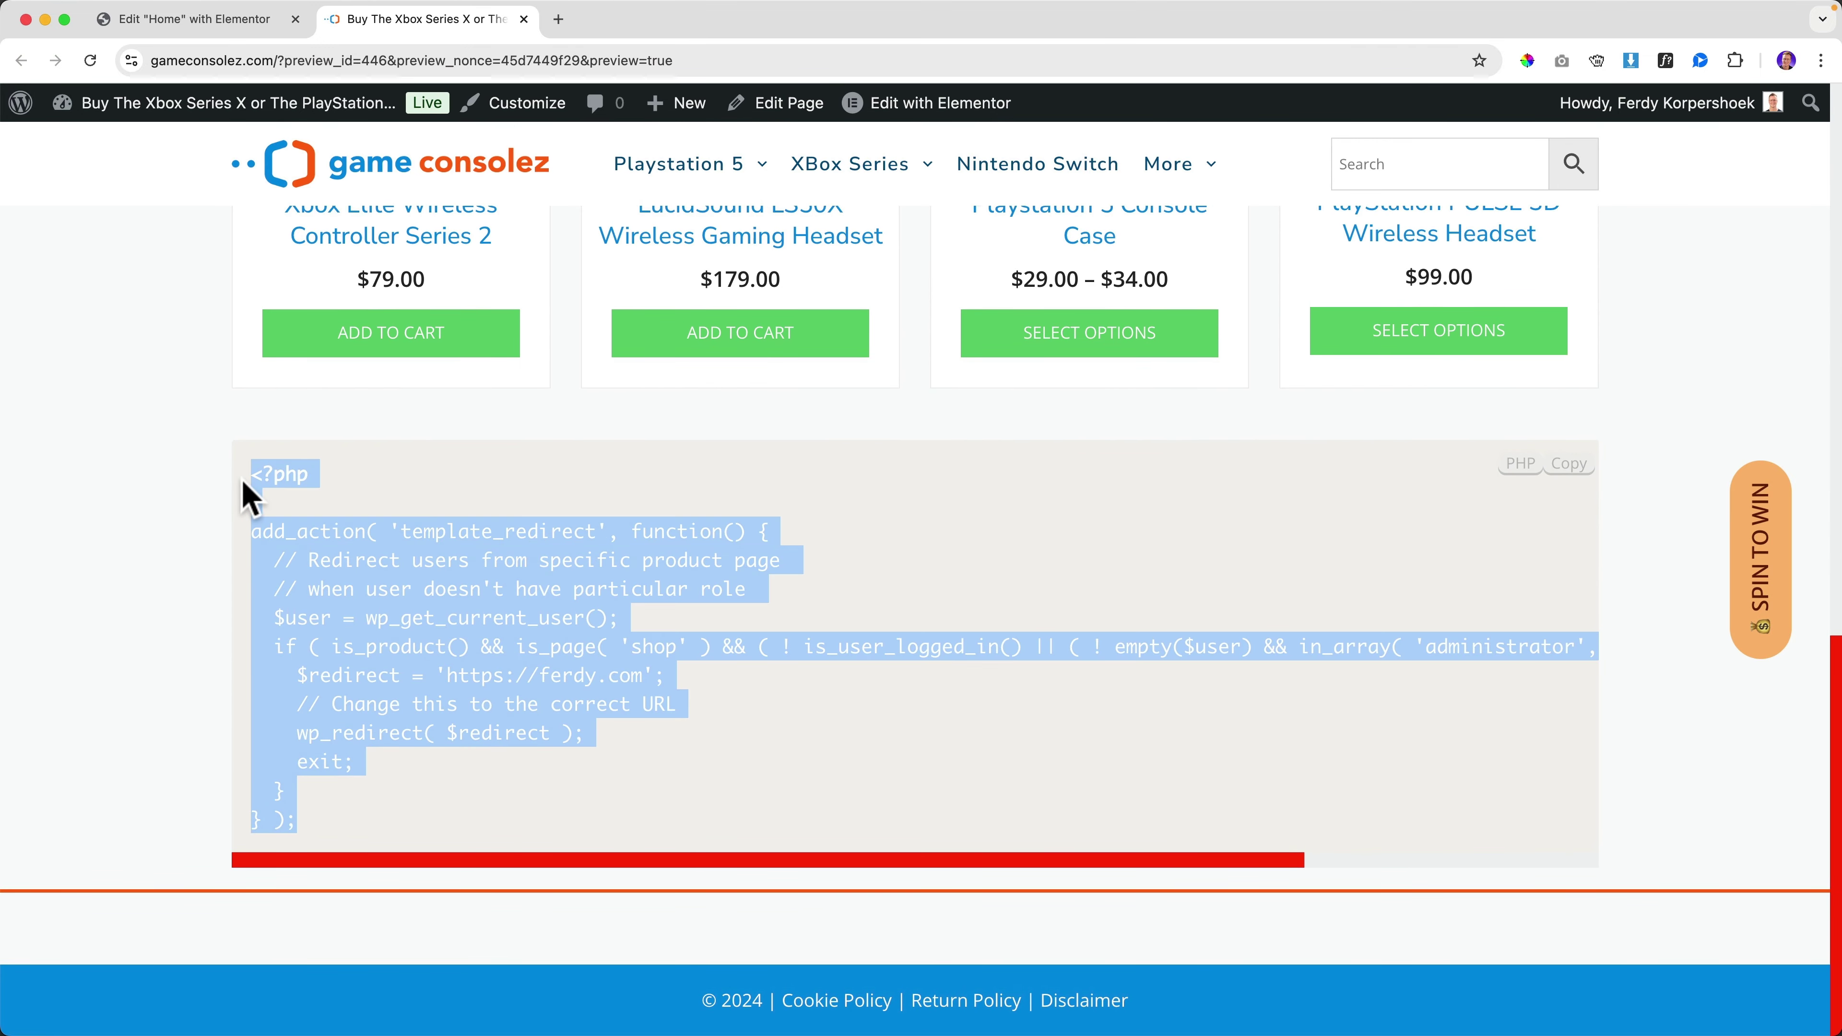
pyautogui.click(711, 741)
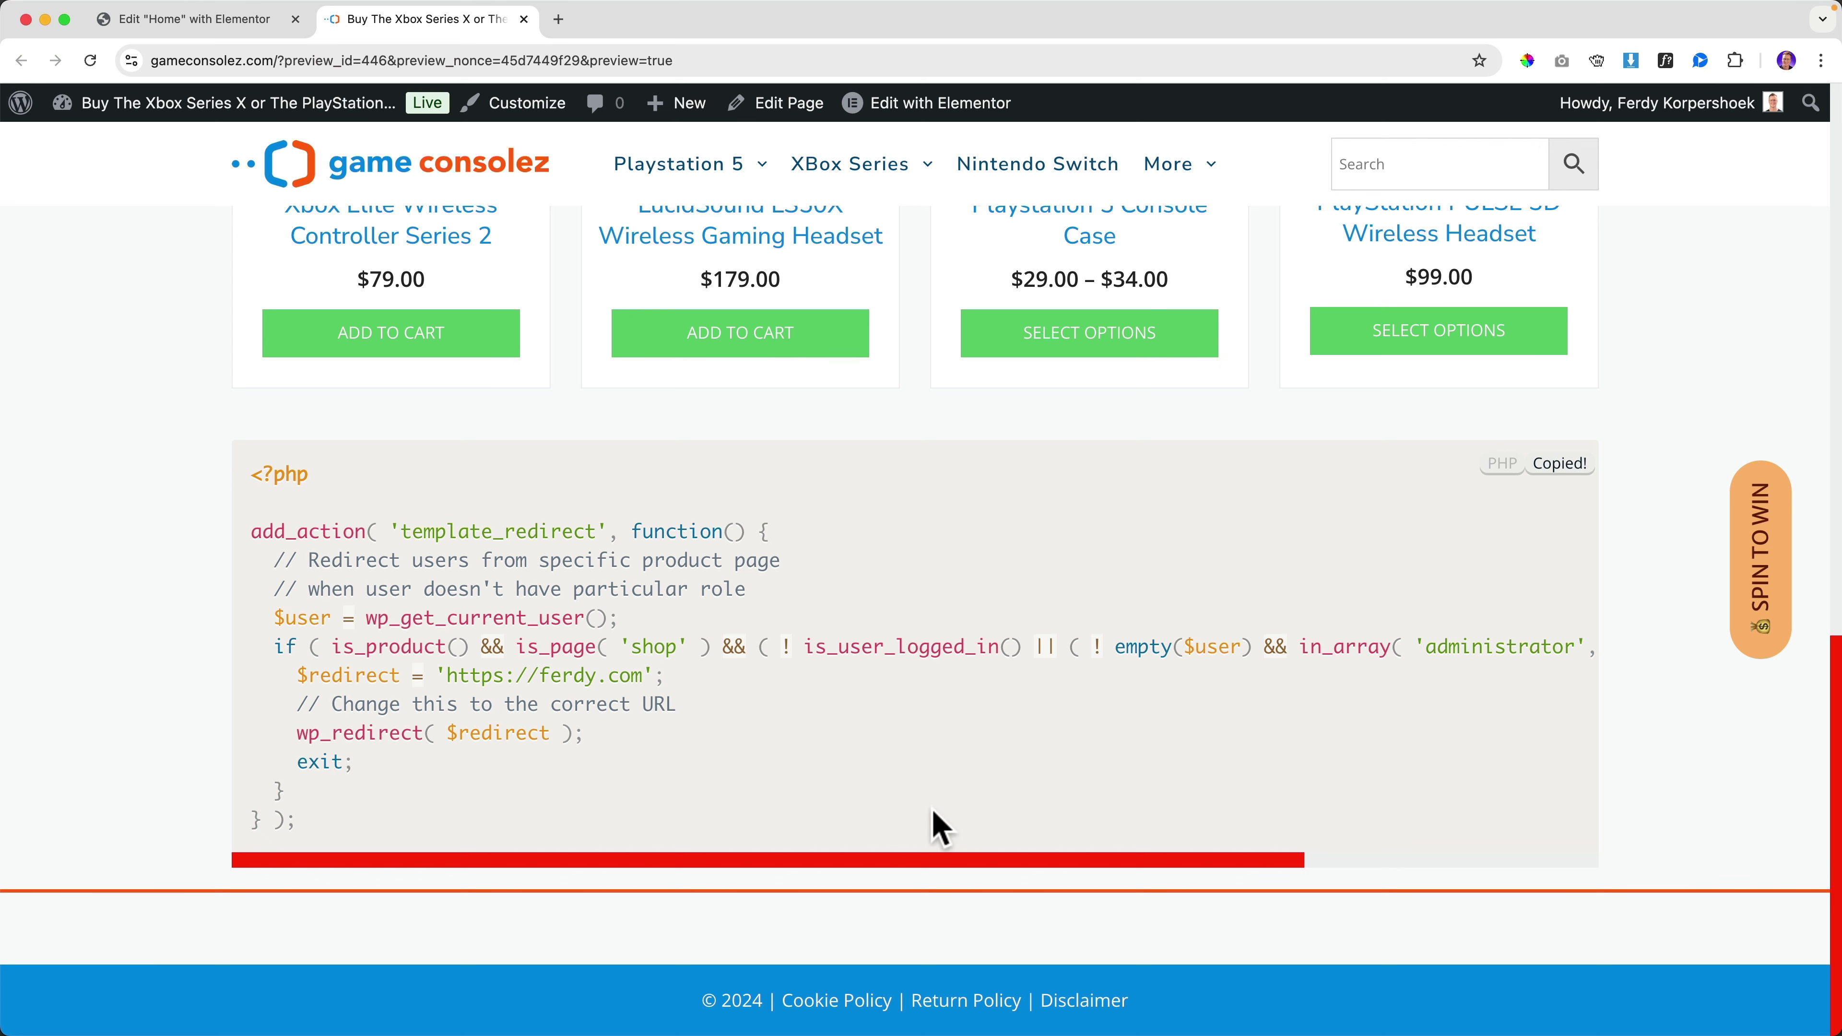
pyautogui.moveTo(929, 862); pyautogui.dragTo(805, 859)
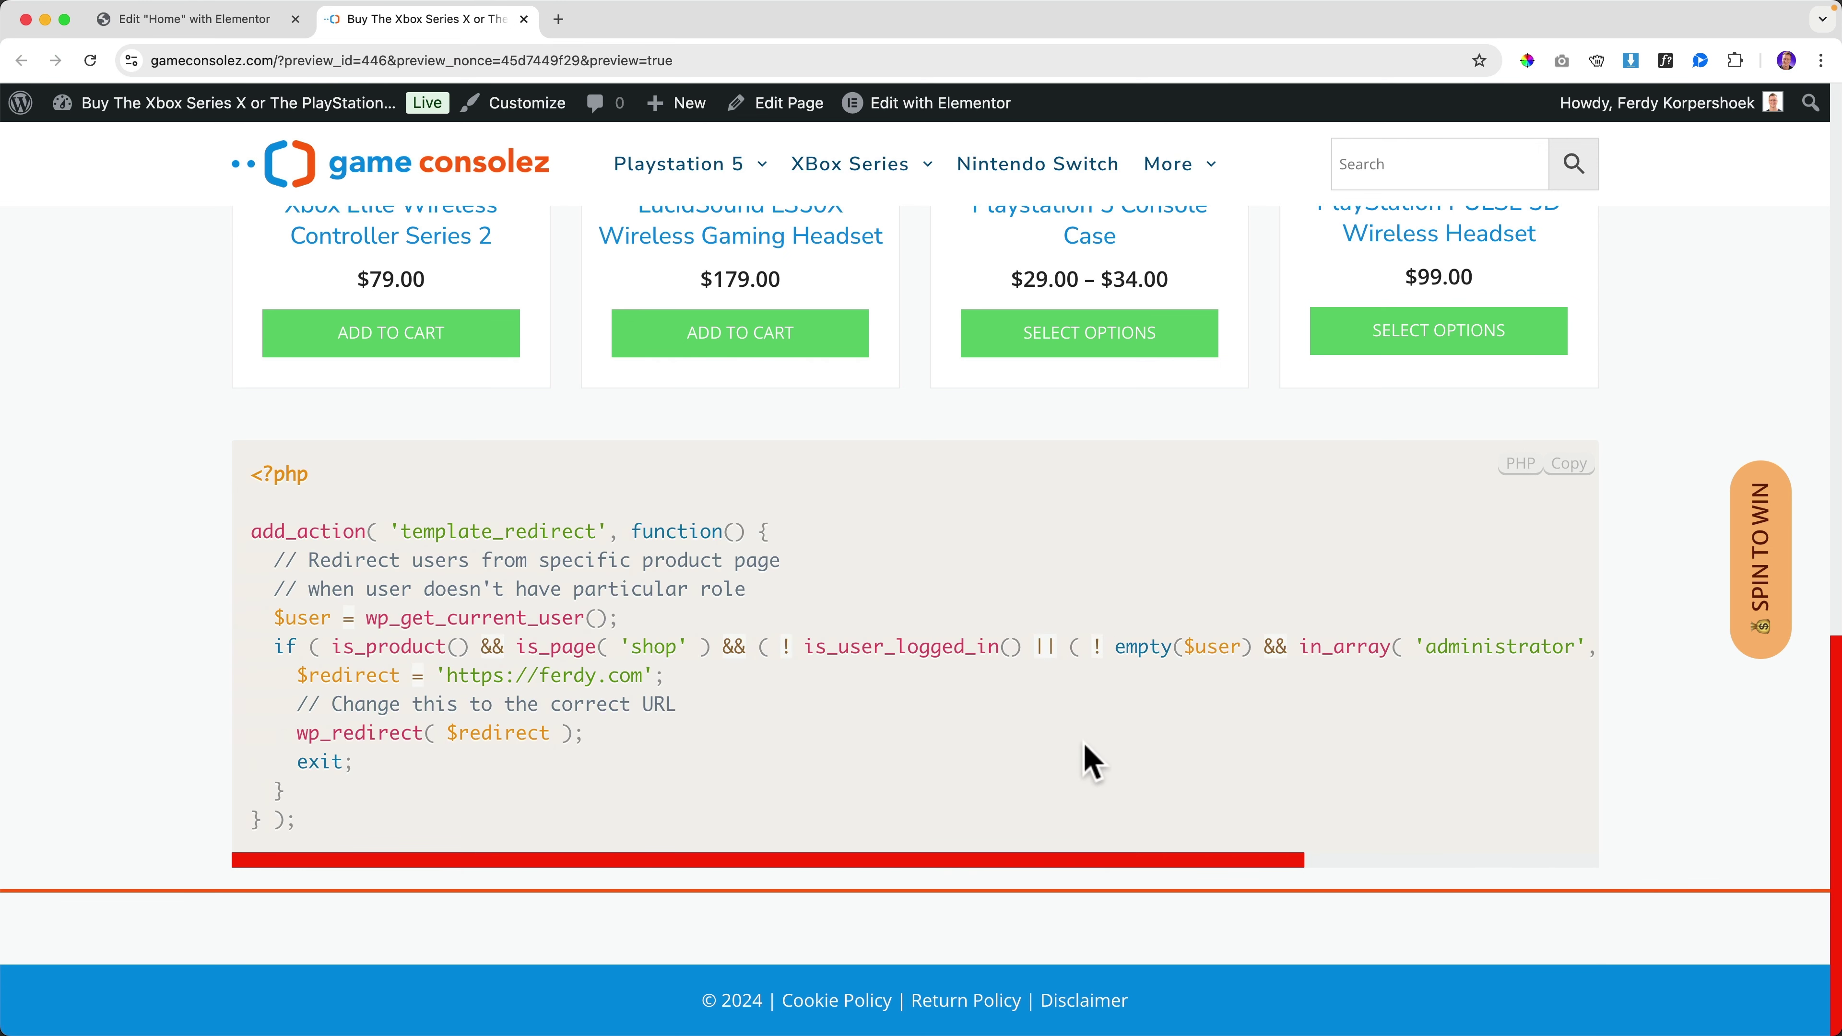
pyautogui.hscroll(10, 1052, 703)
pyautogui.hscroll(-10, 798, 705)
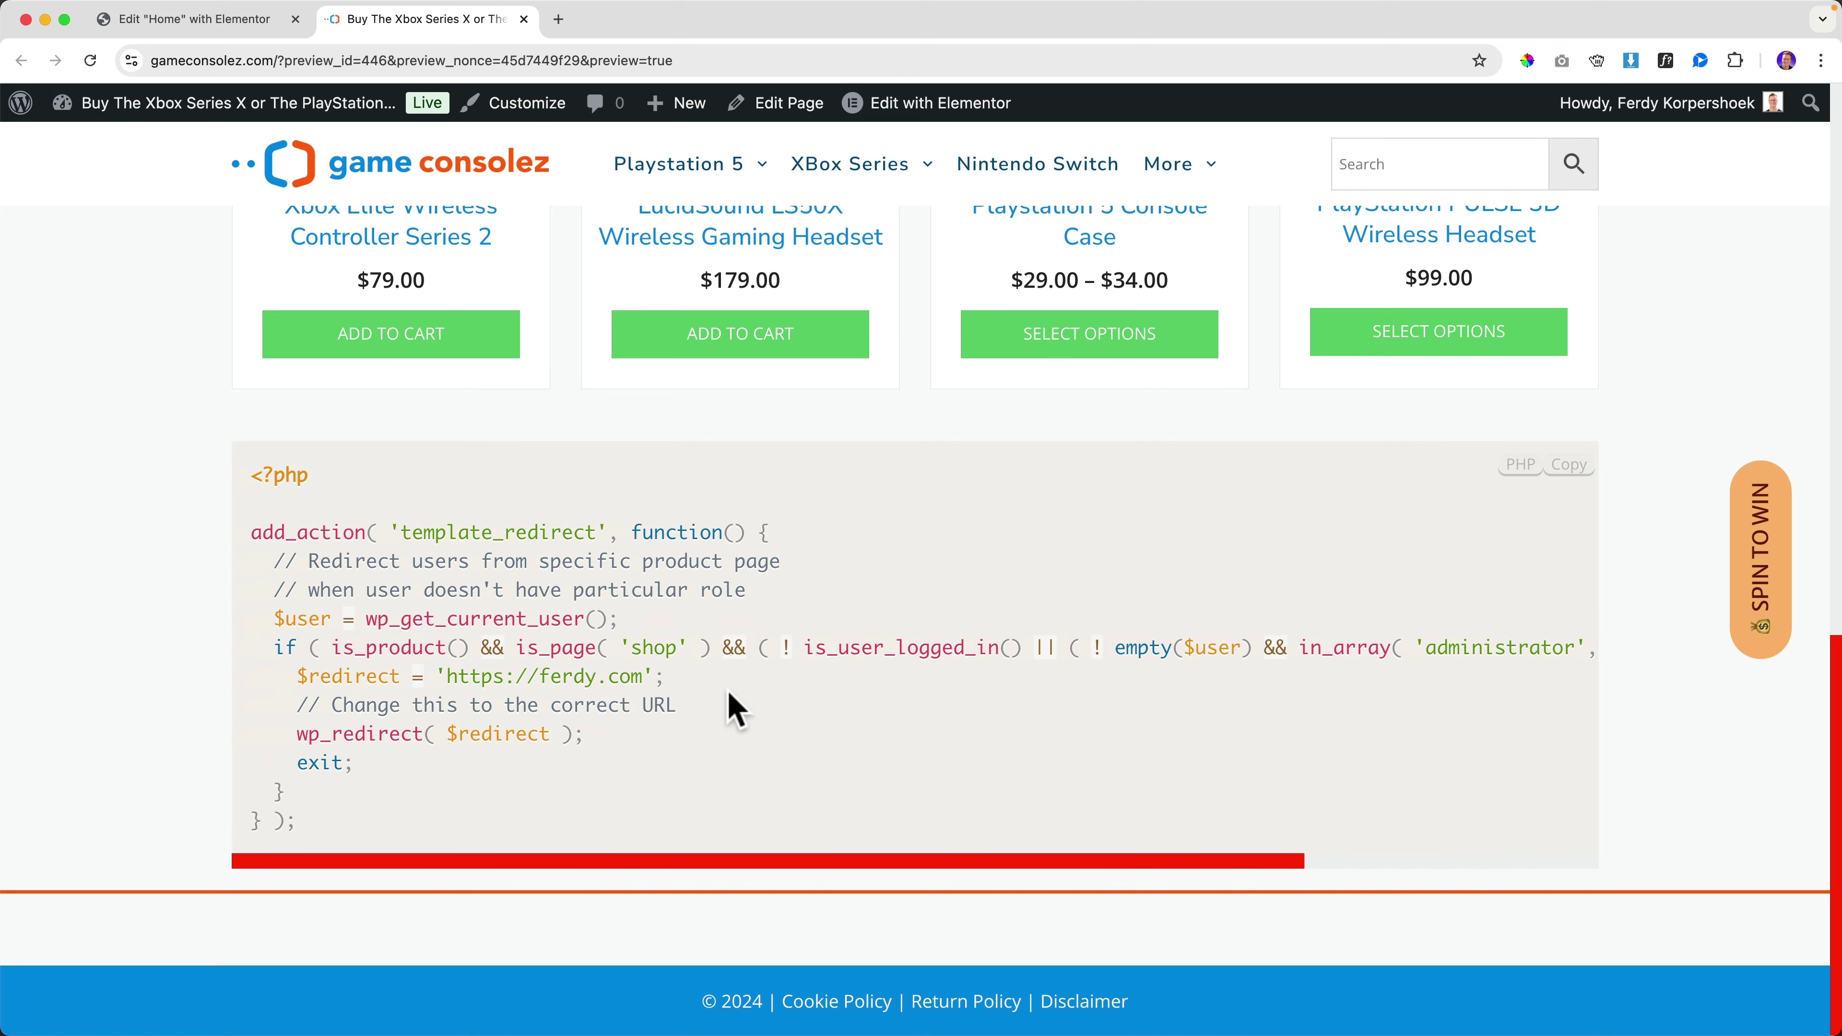
# Step: Open the site's admin area in a new tab and go to the list of all snippets
pyautogui.keyDown('super'); pyautogui.click(239, 105); pyautogui.keyUp('super')
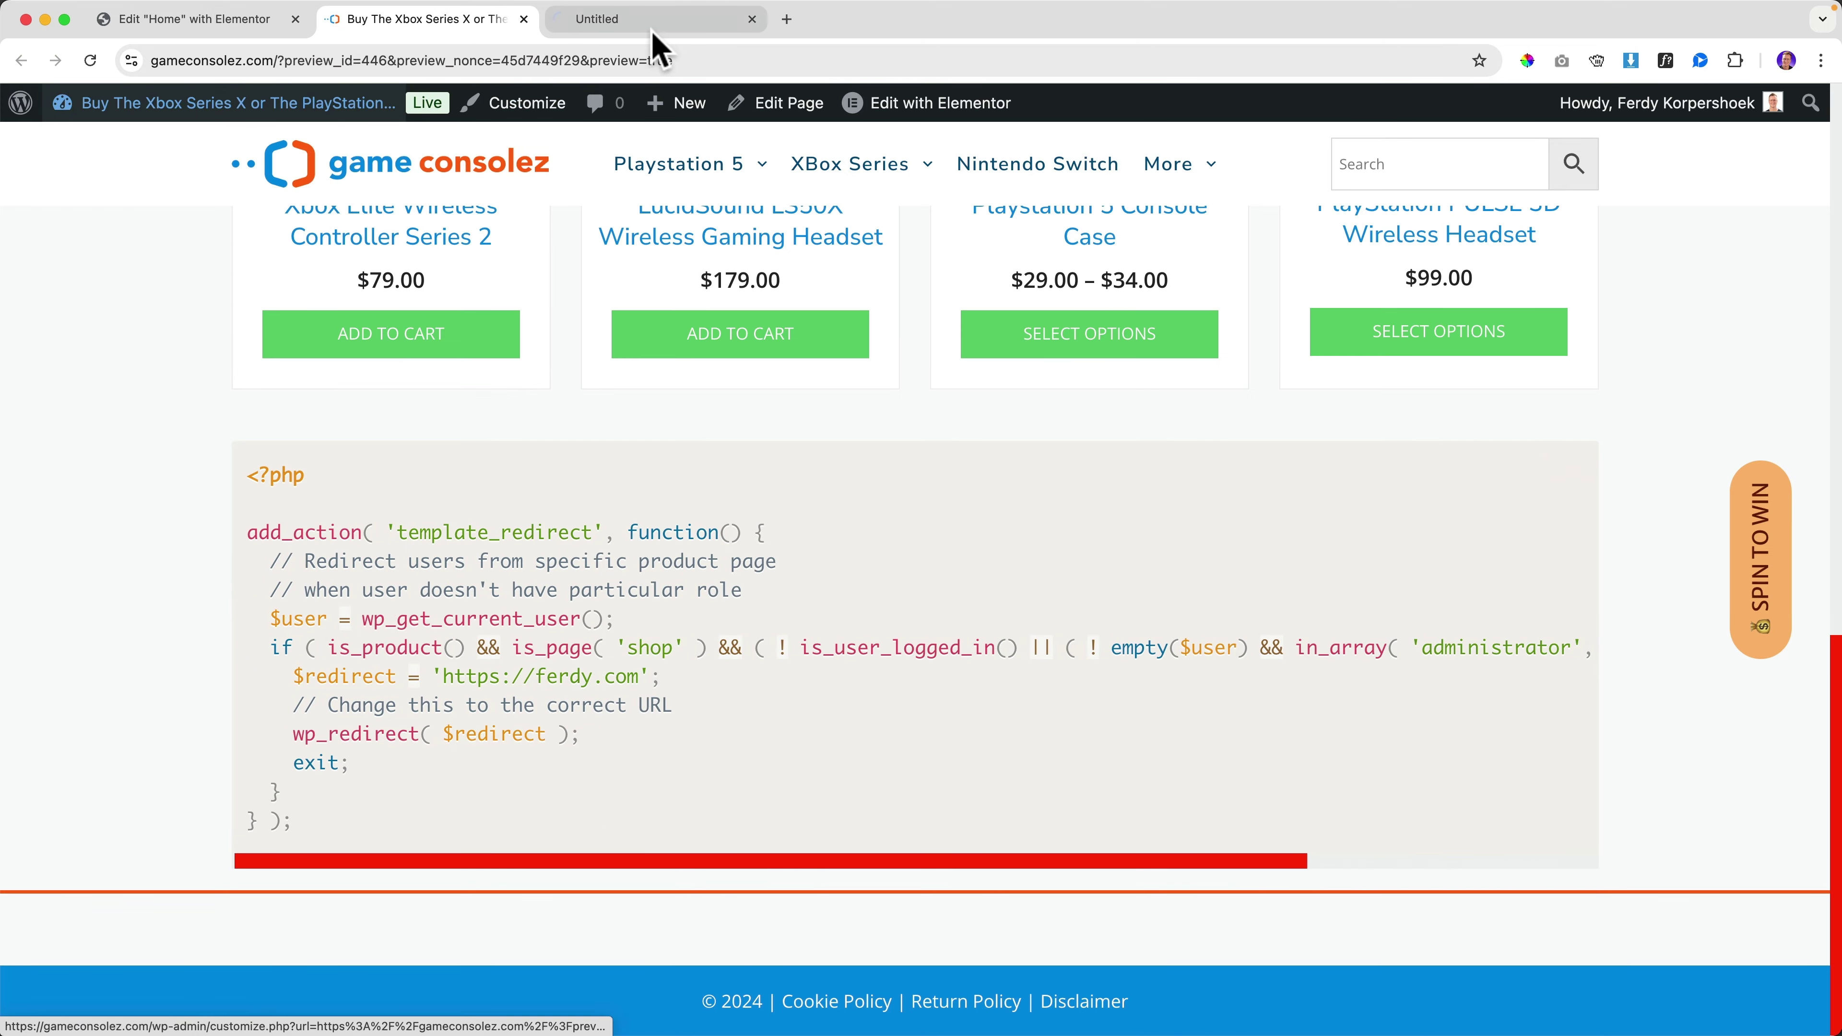
pyautogui.click(650, 21)
pyautogui.scroll(-4, 162, 682)
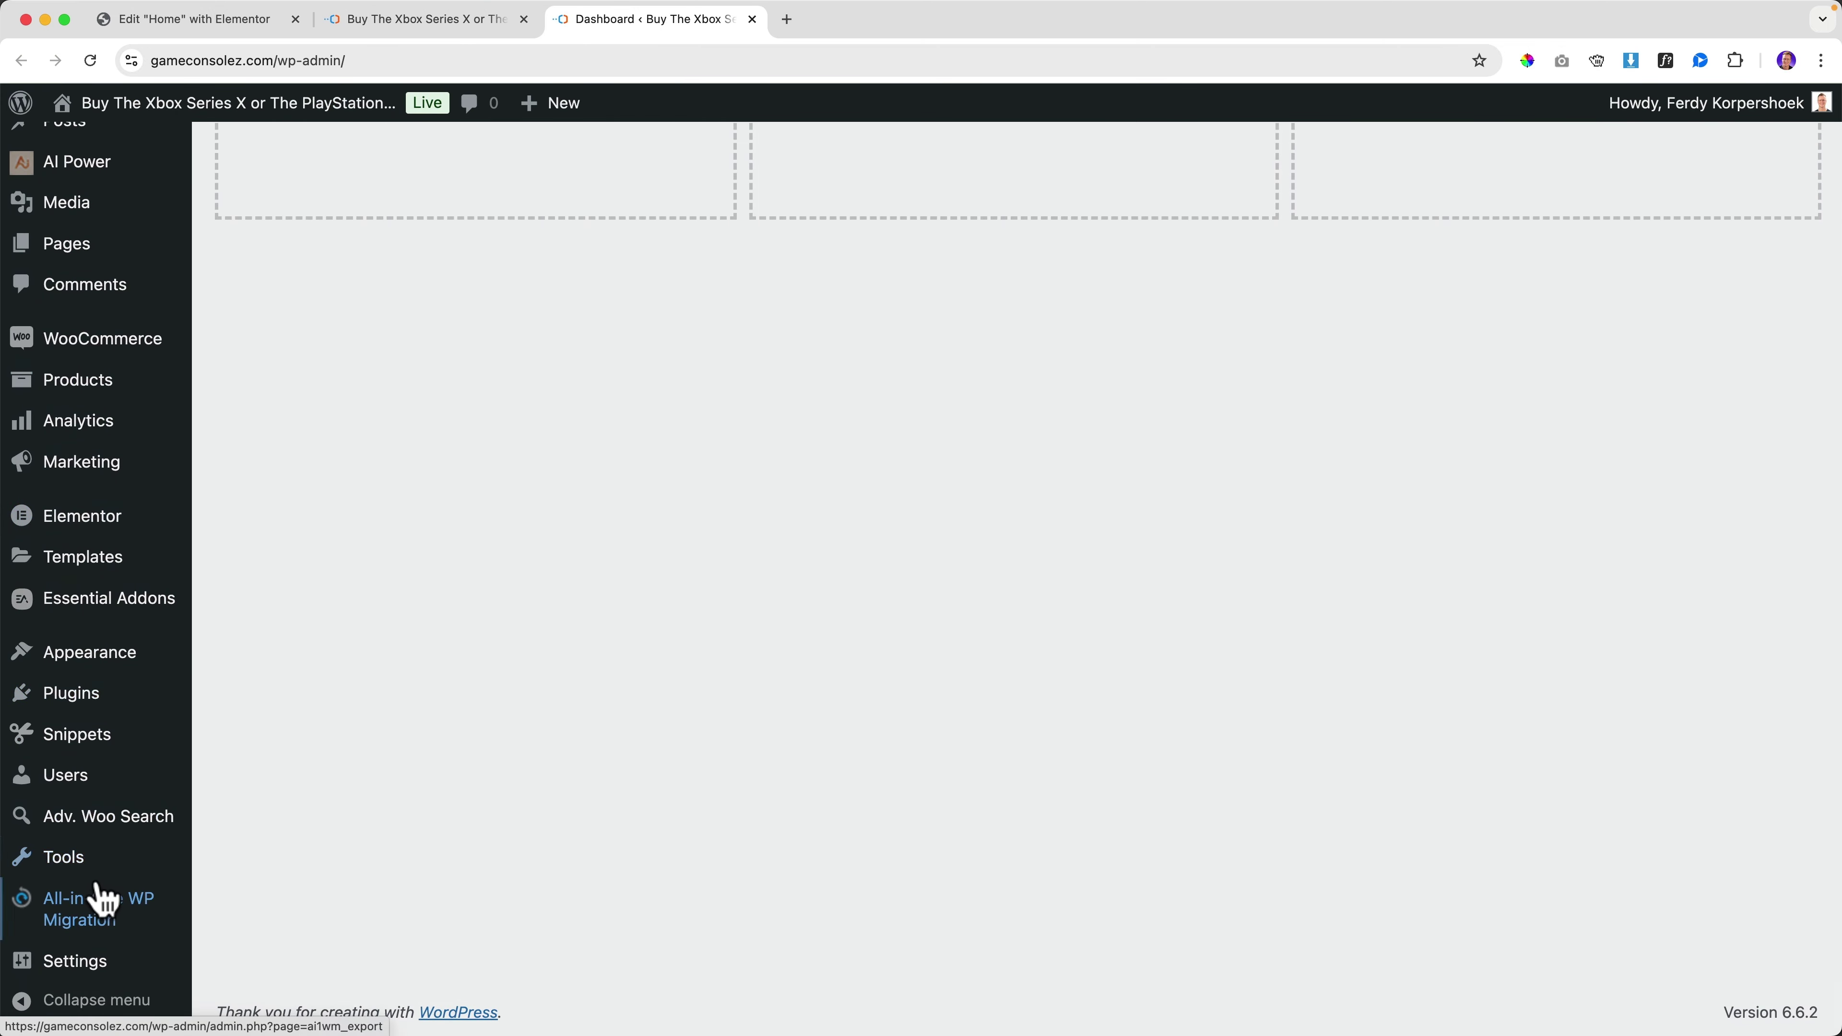
pyautogui.moveTo(117, 755)
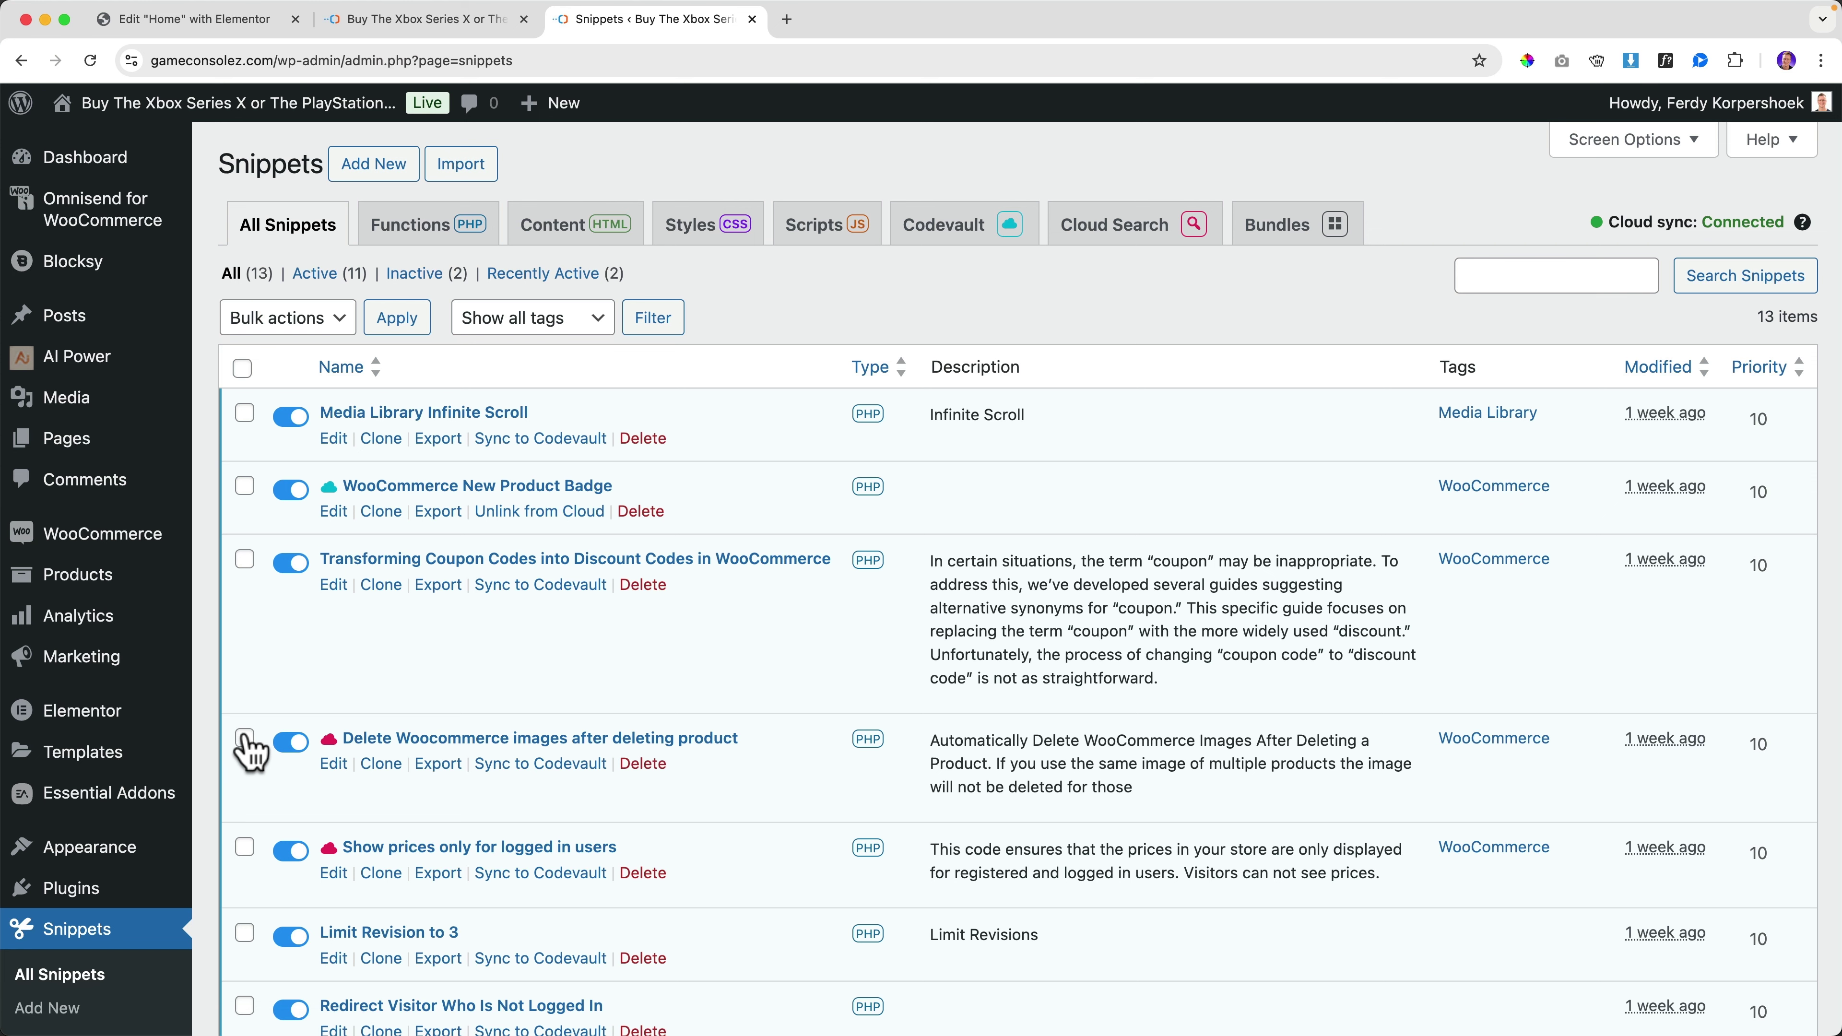
# Step: Search the snippets for "scroll" and deactivate the Custom Scroll Bar snippet
pyautogui.click(1571, 269)
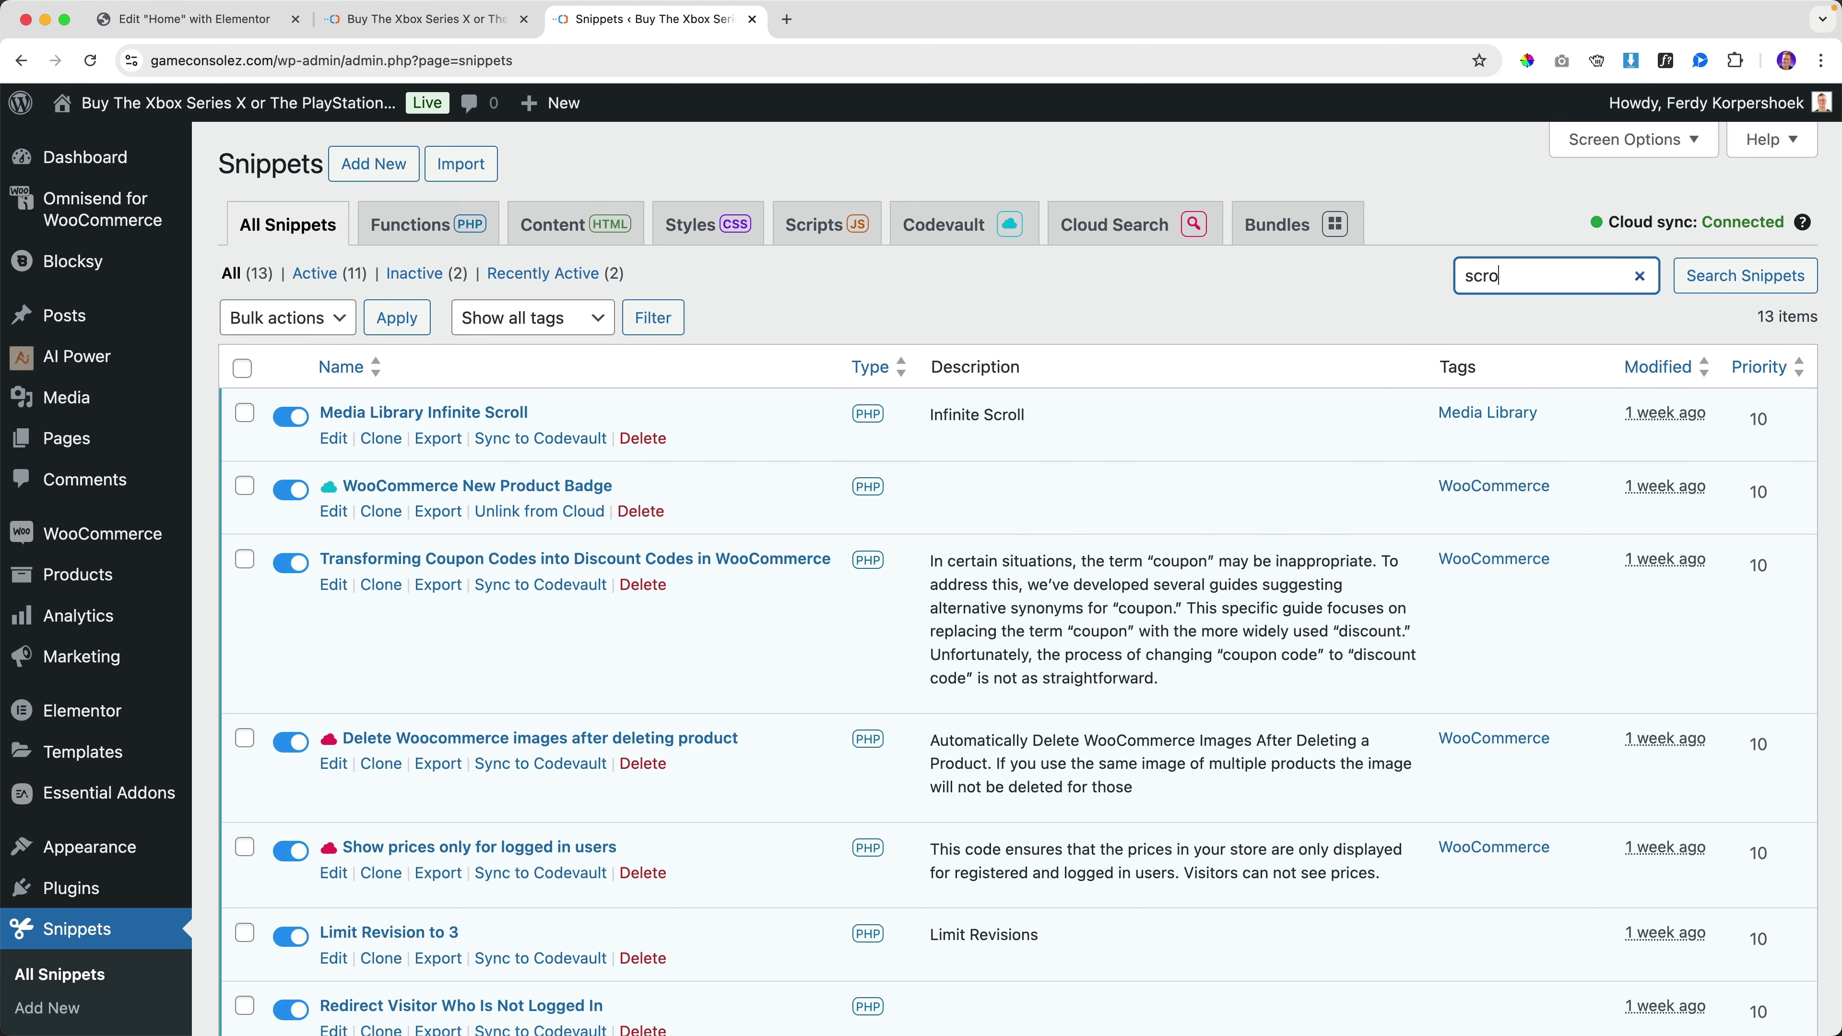
pyautogui.press('Return')
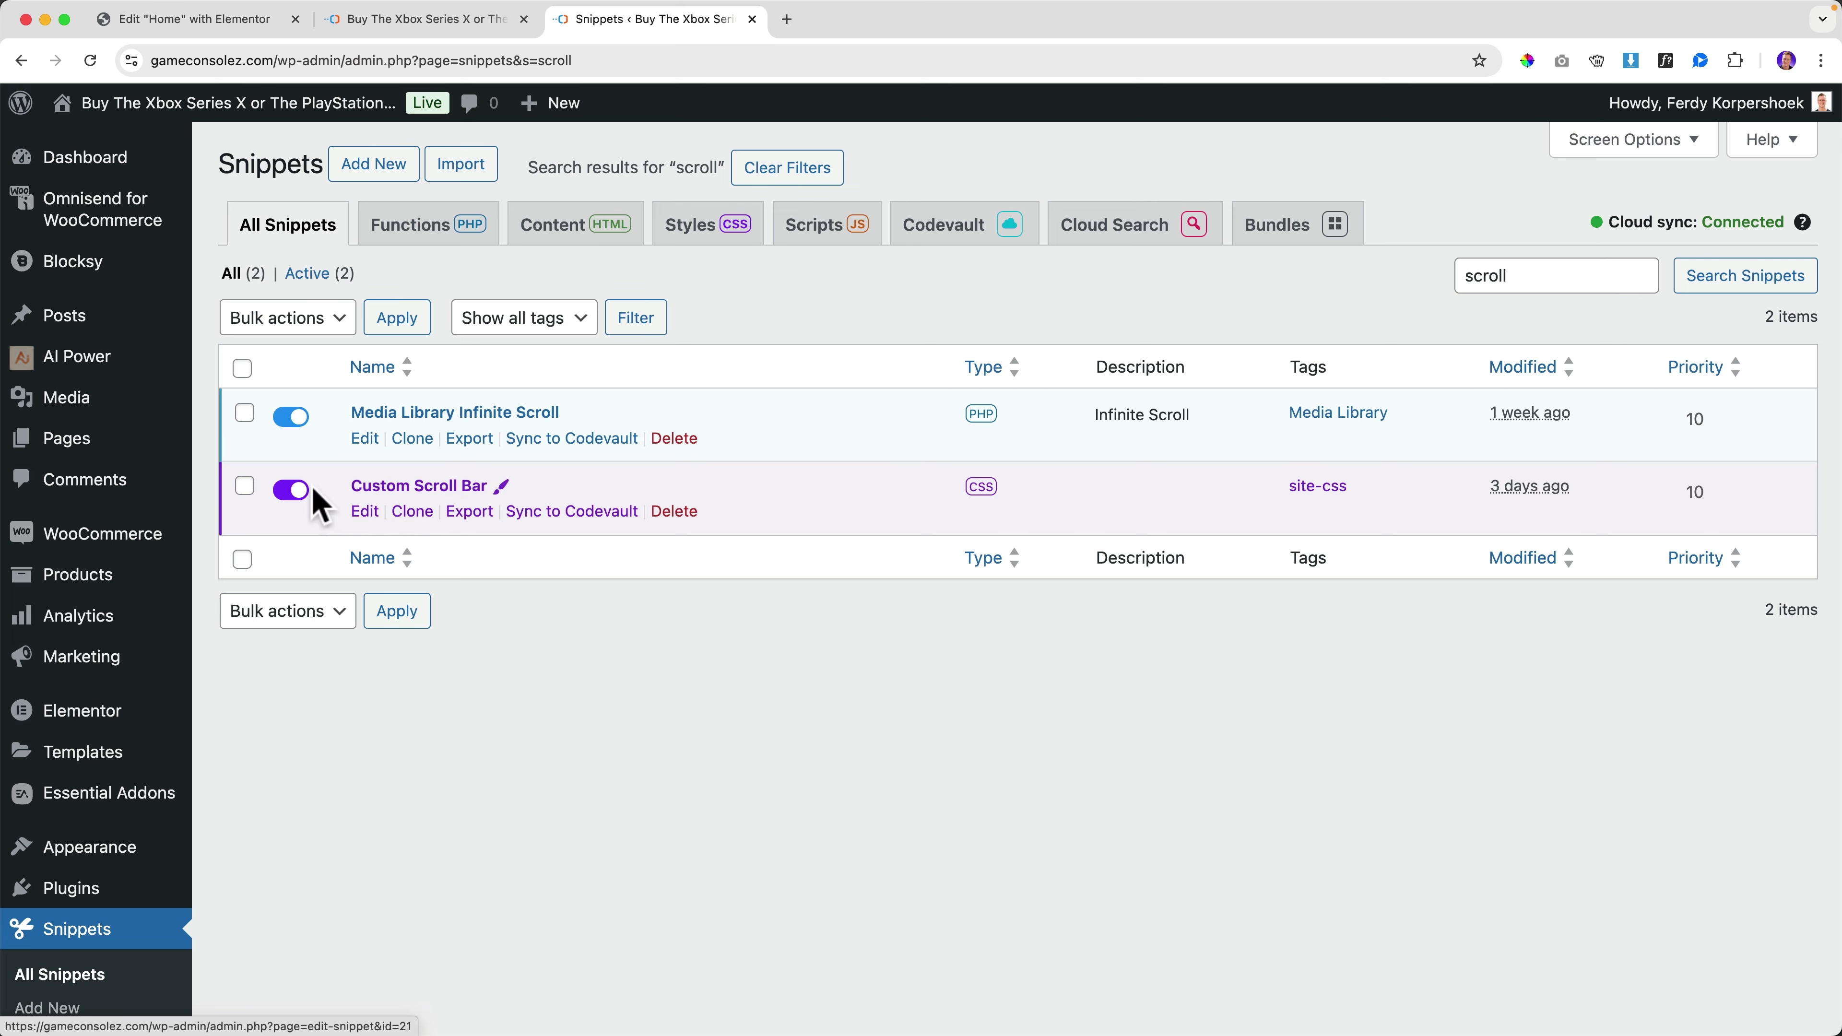
pyautogui.click(294, 492)
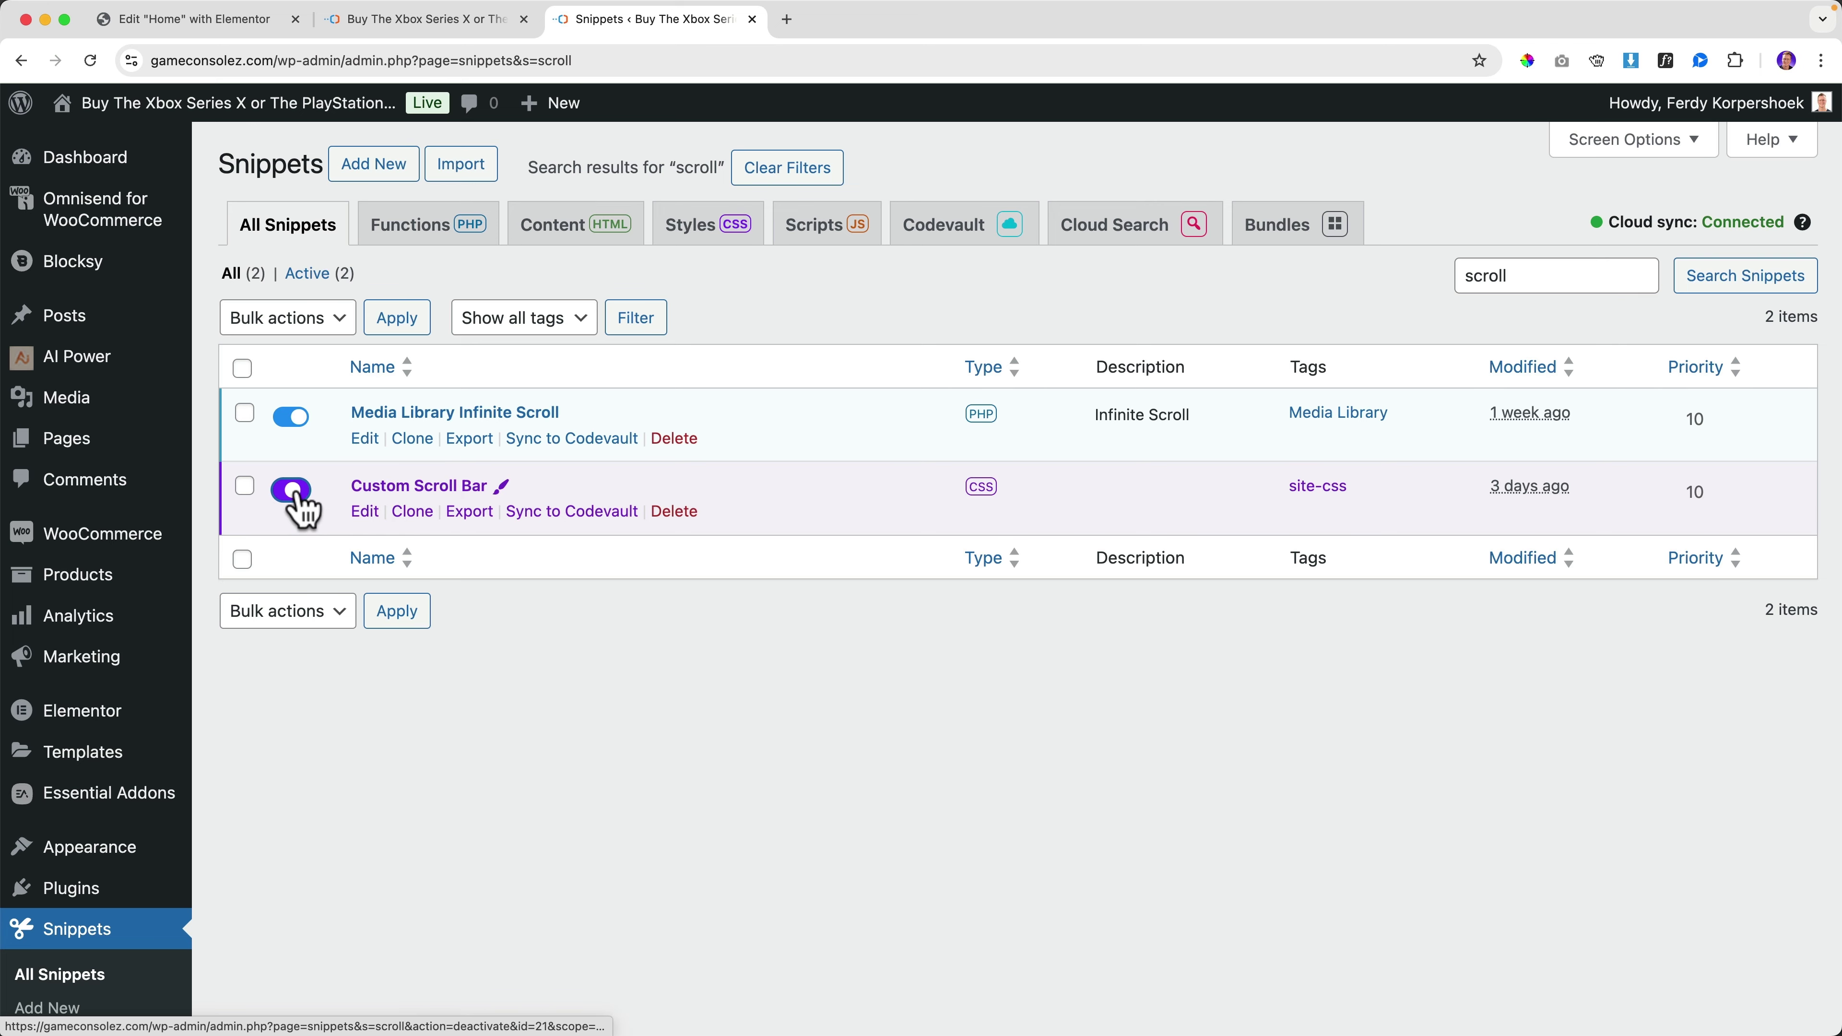
# Step: Visit the live homepage and examine the embedded code block below the products across its full line width
pyautogui.click(197, 109)
pyautogui.scroll(-10, 798, 675)
pyautogui.scroll(-10, 806, 650)
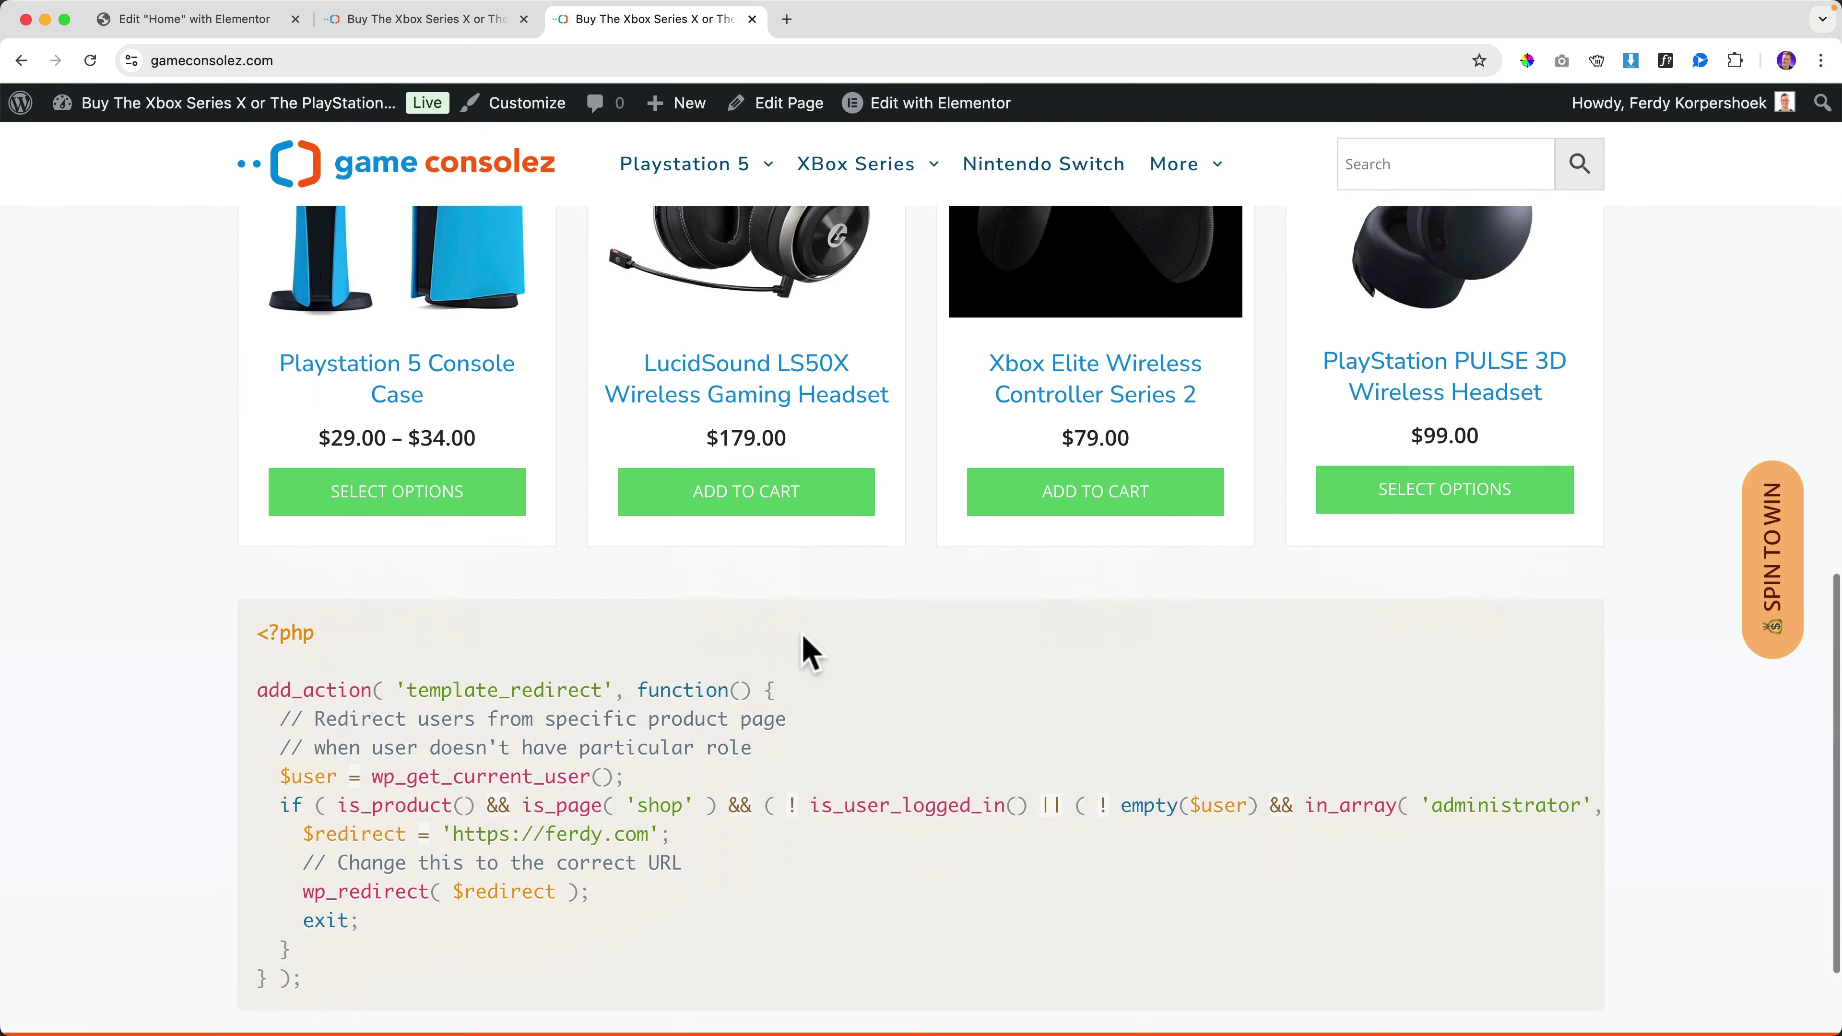
pyautogui.hscroll(5, 736, 737)
pyautogui.hscroll(-5, 736, 736)
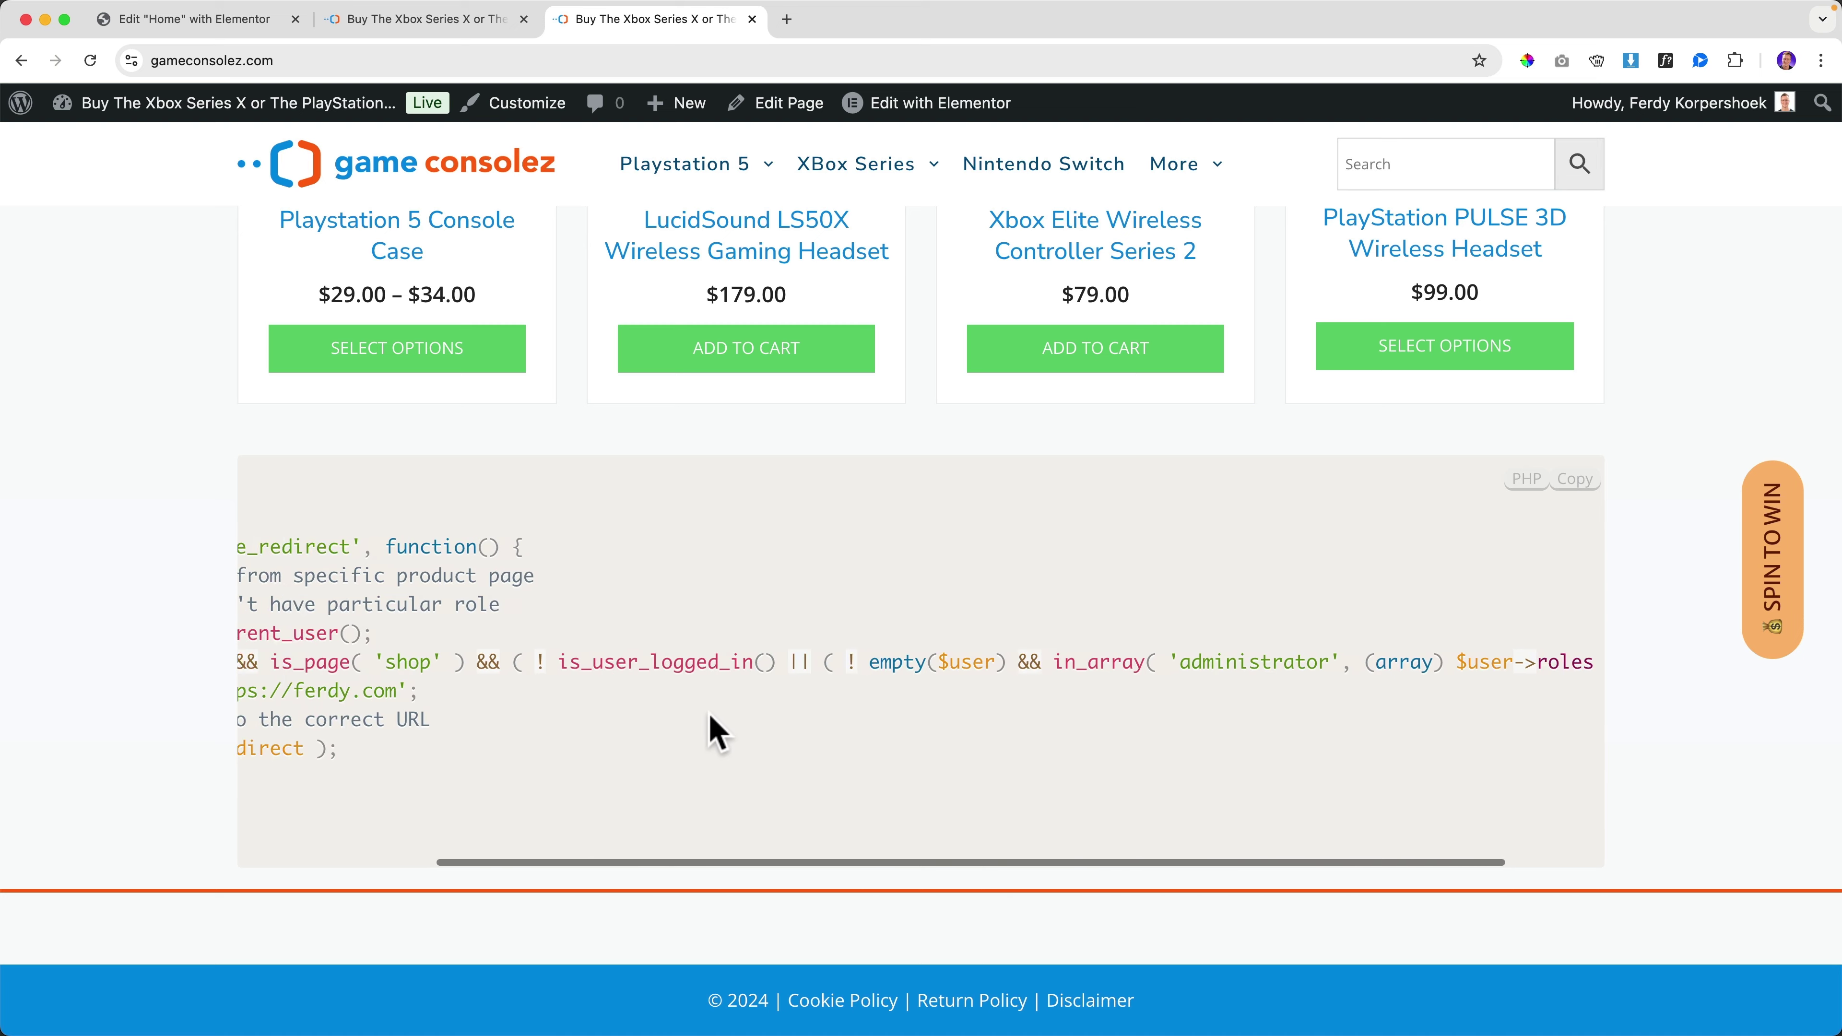
pyautogui.hscroll(5, 714, 733)
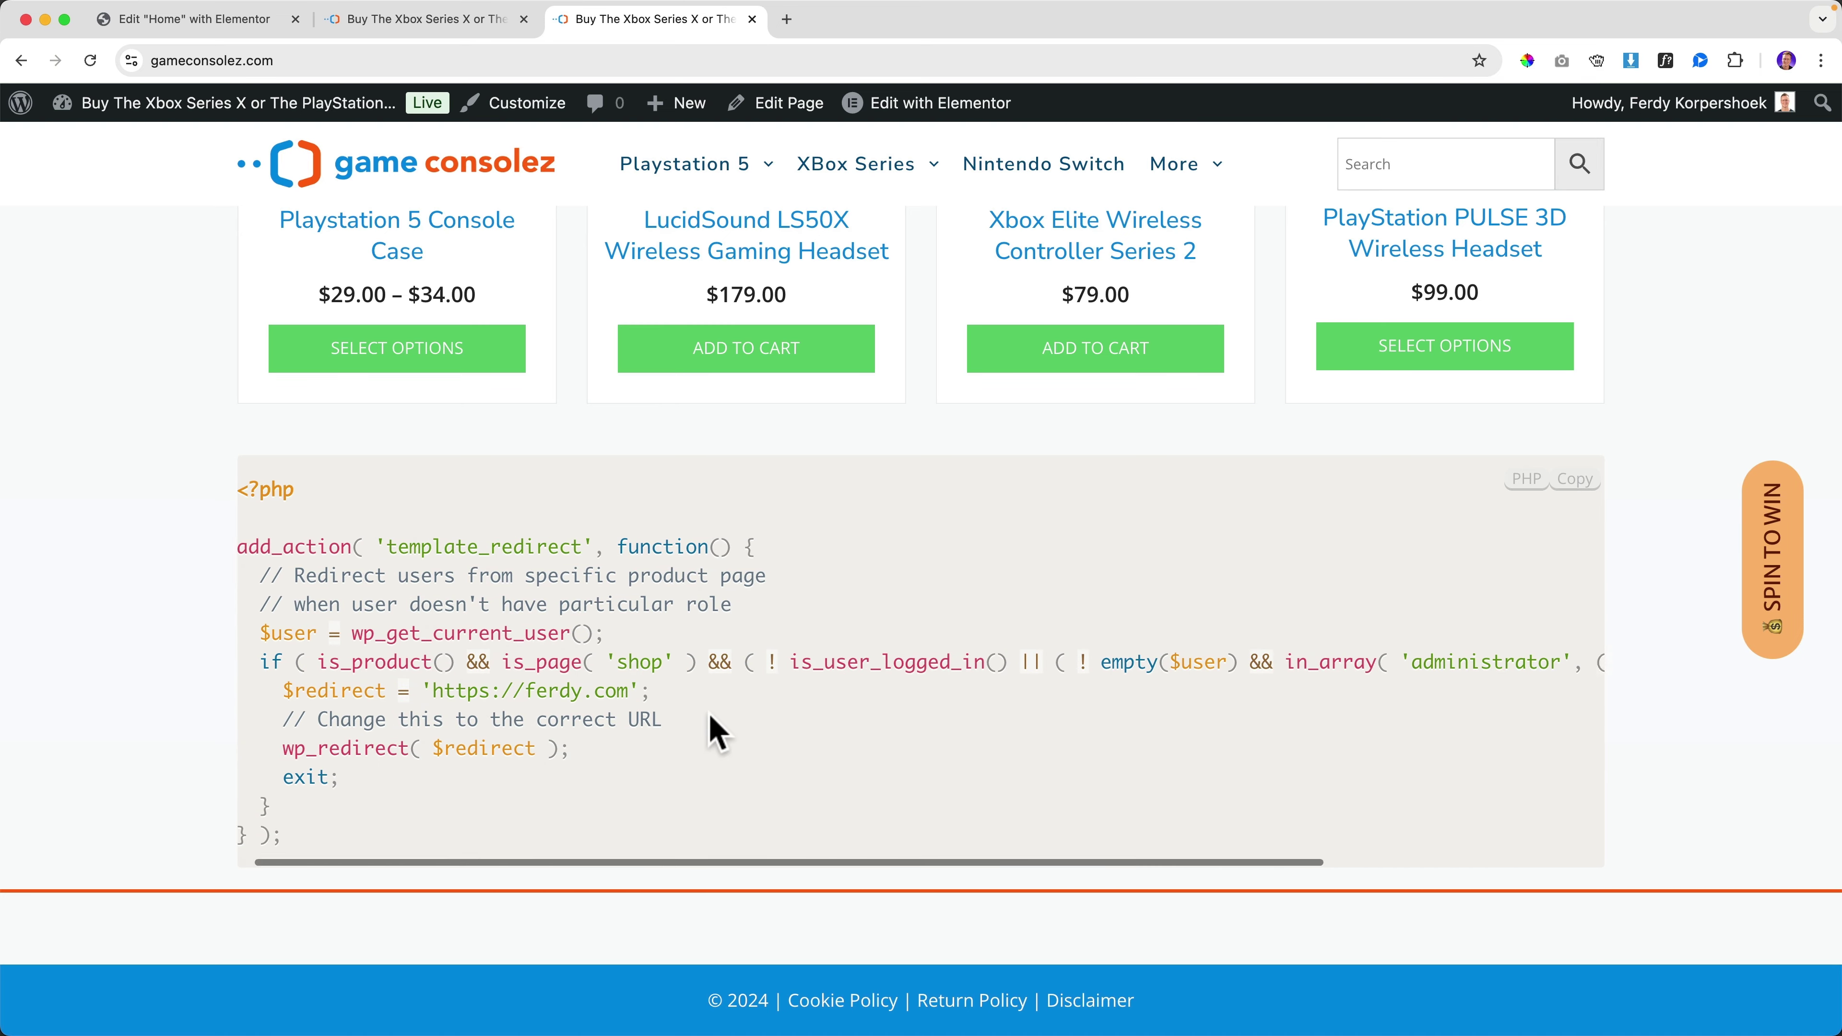
pyautogui.hscroll(-5, 714, 733)
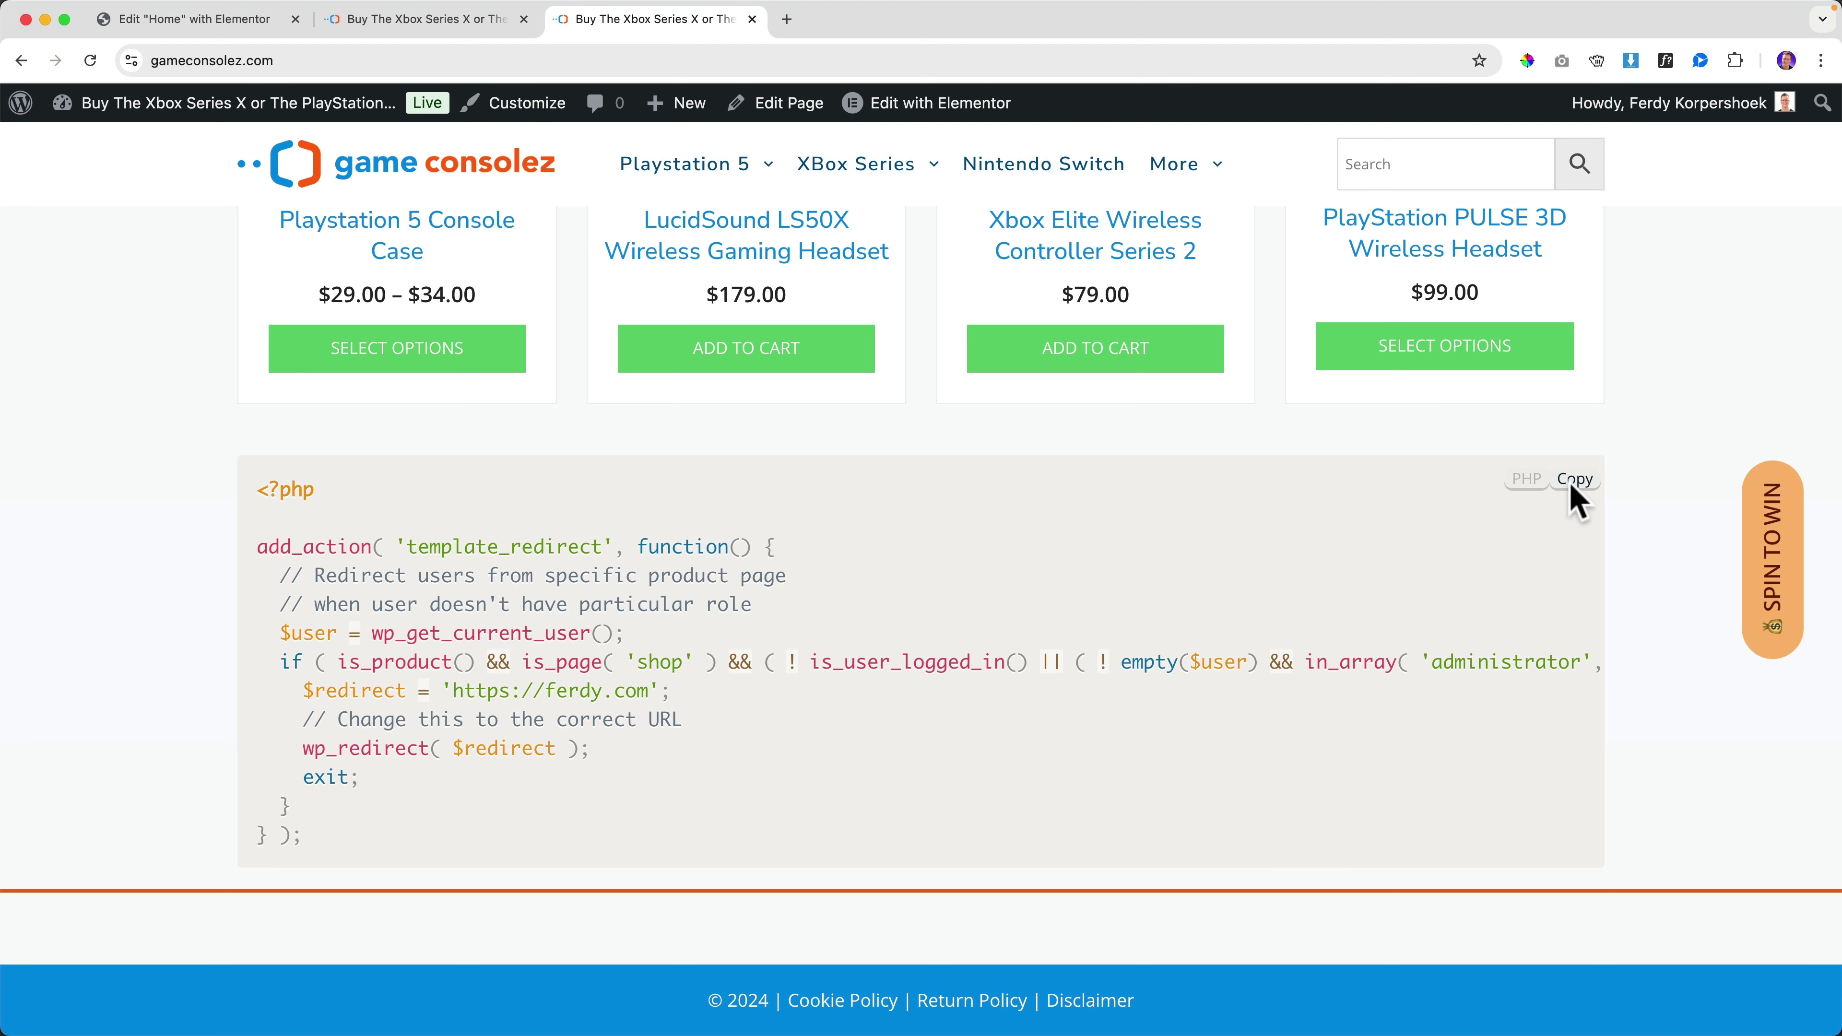
# Step: Close the outdated homepage preview and return to editing the homepage with Elementor
pyautogui.click(370, 22)
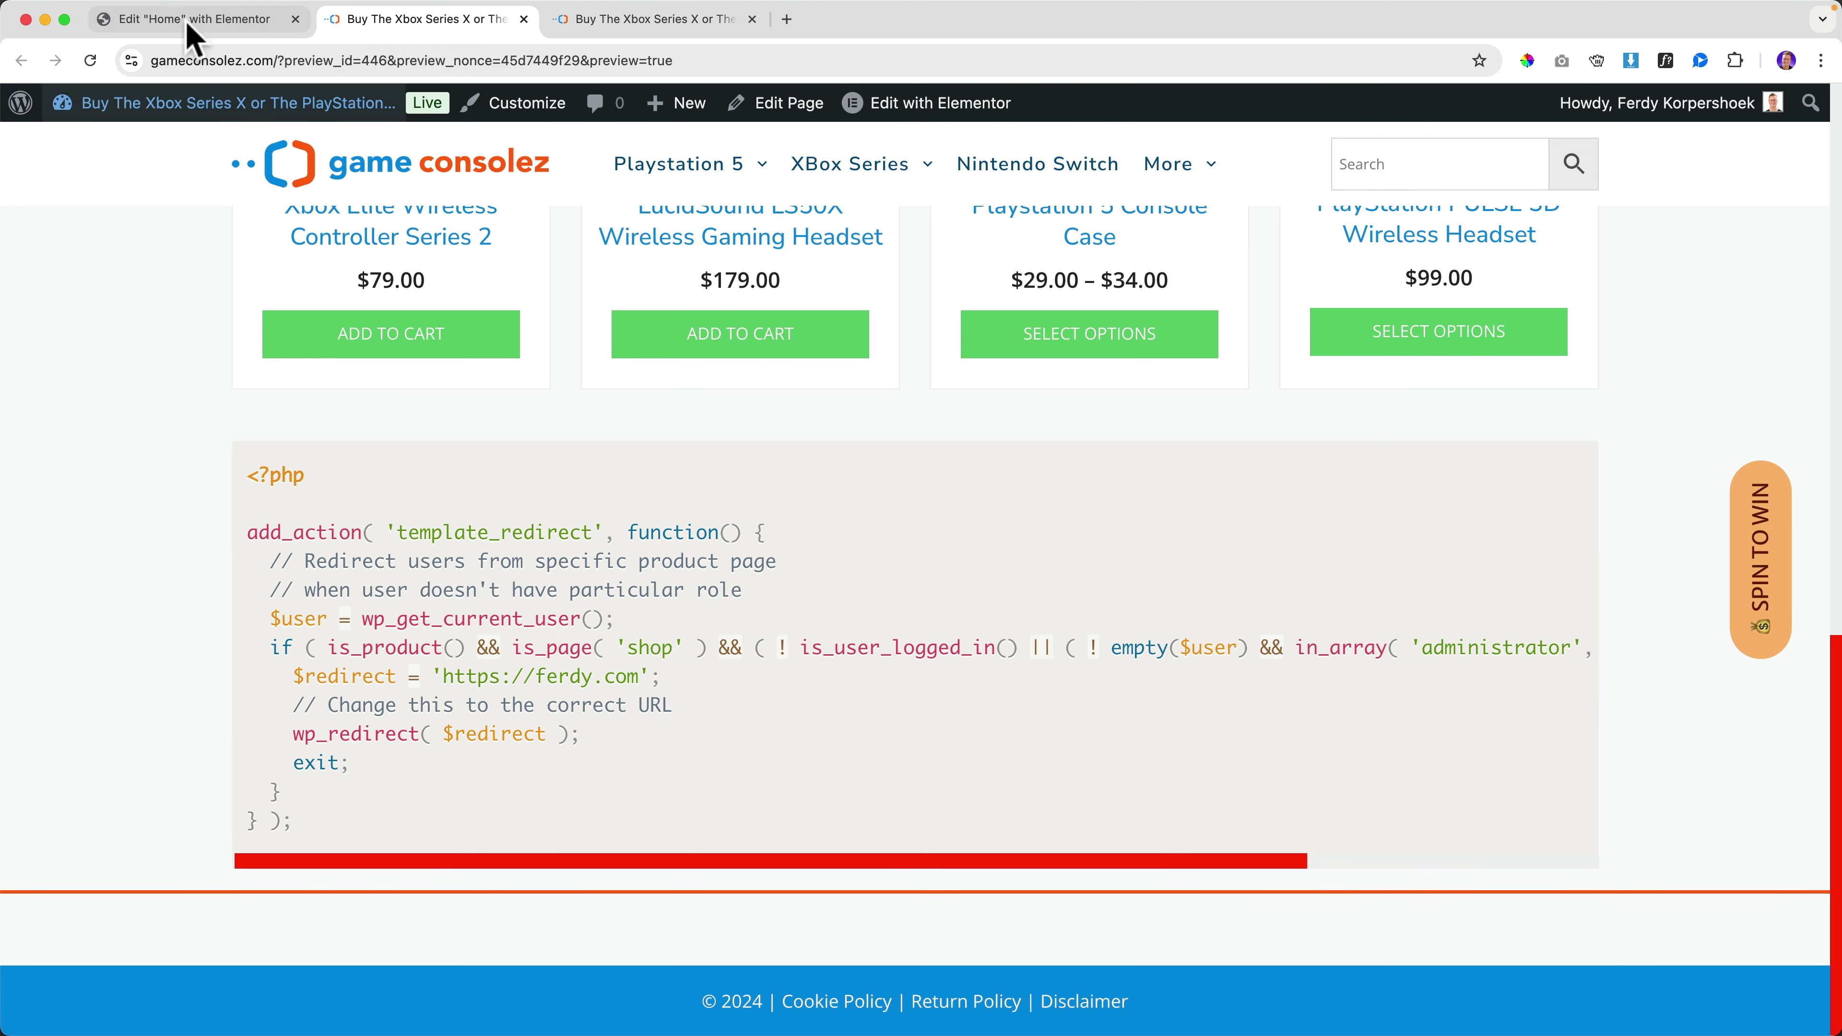
pyautogui.click(524, 19)
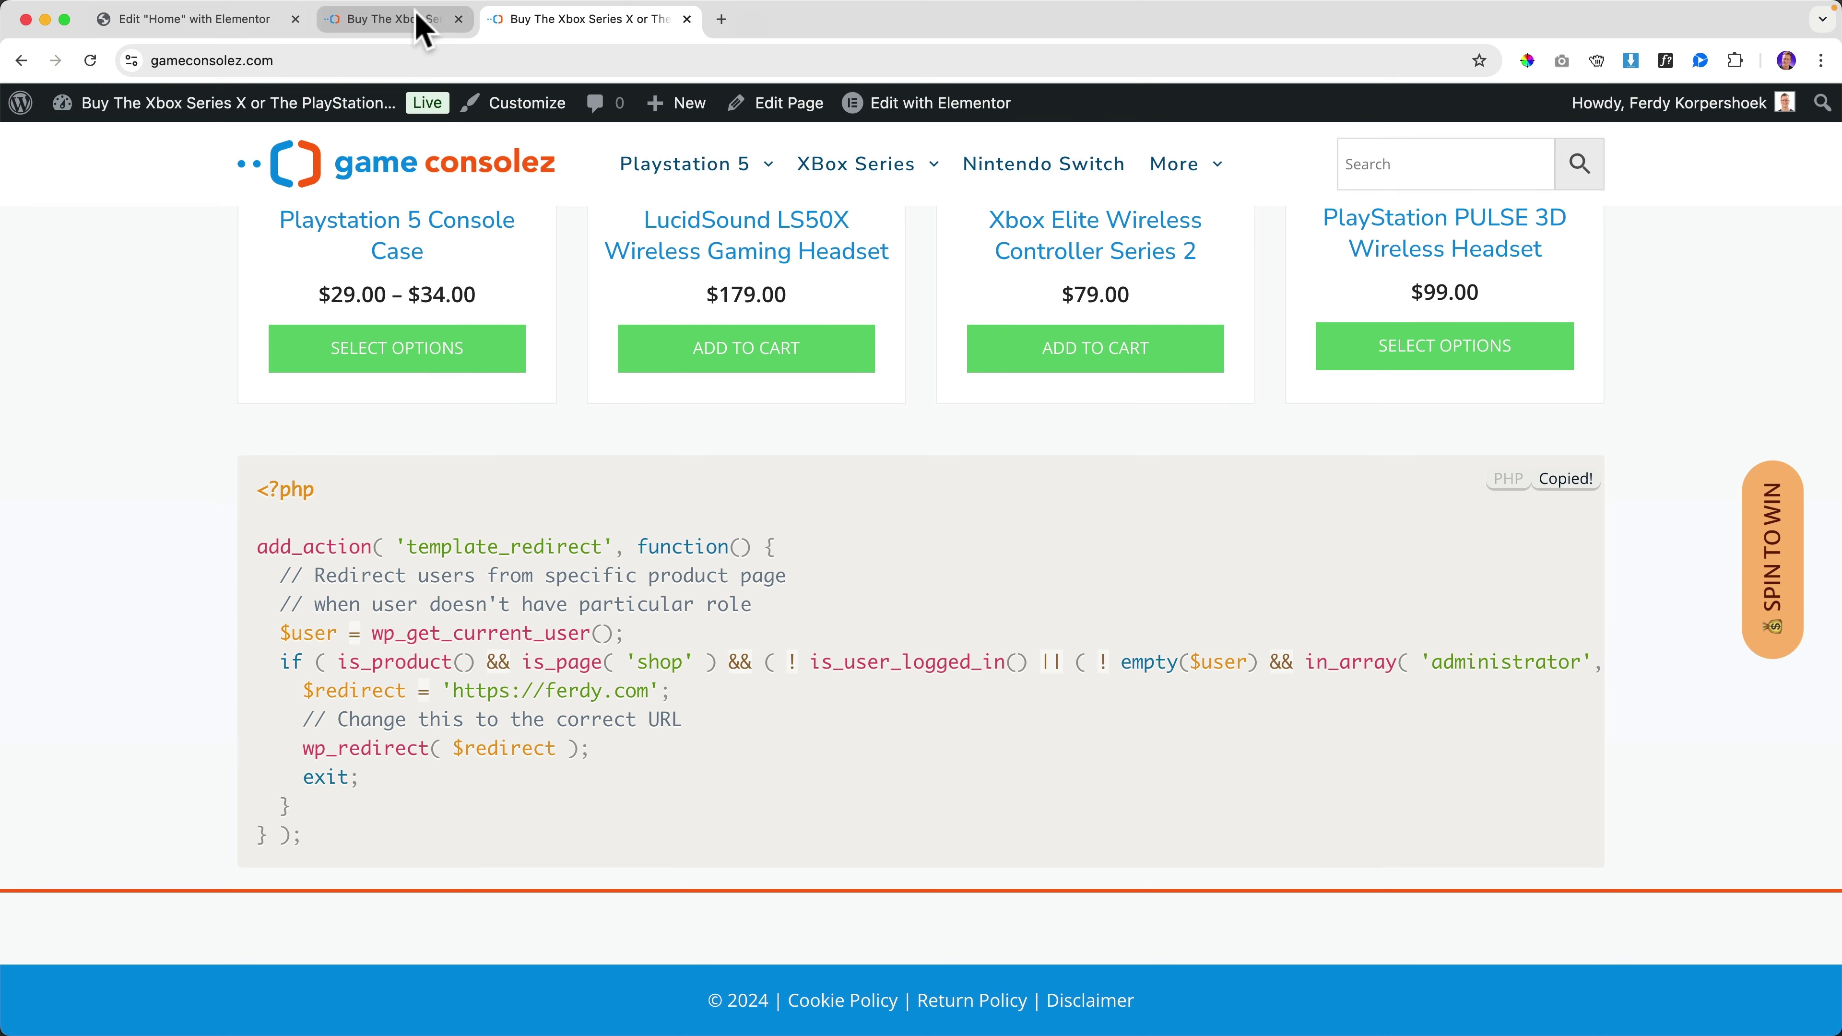
pyautogui.click(199, 22)
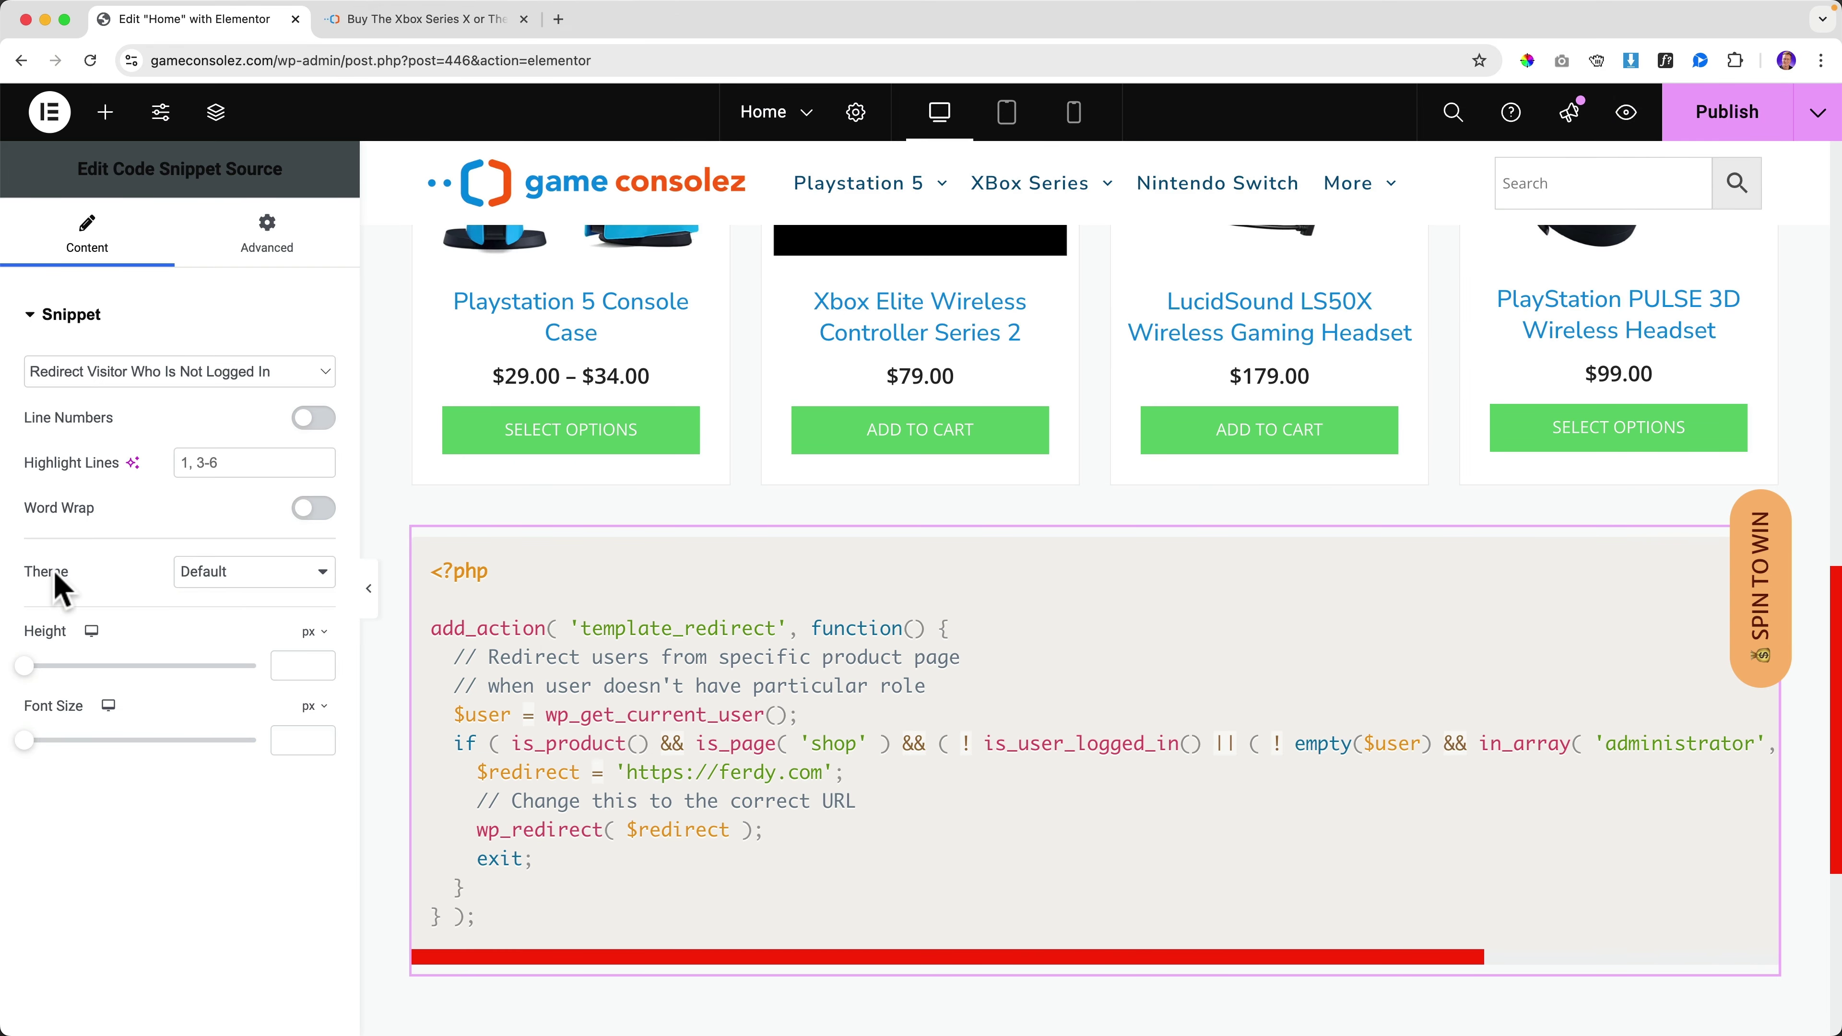
# Step: Try the Coy and Funky themes on the code snippet widget, publishing the Funky version and viewing it on the homepage
pyautogui.click(239, 573)
pyautogui.click(235, 609)
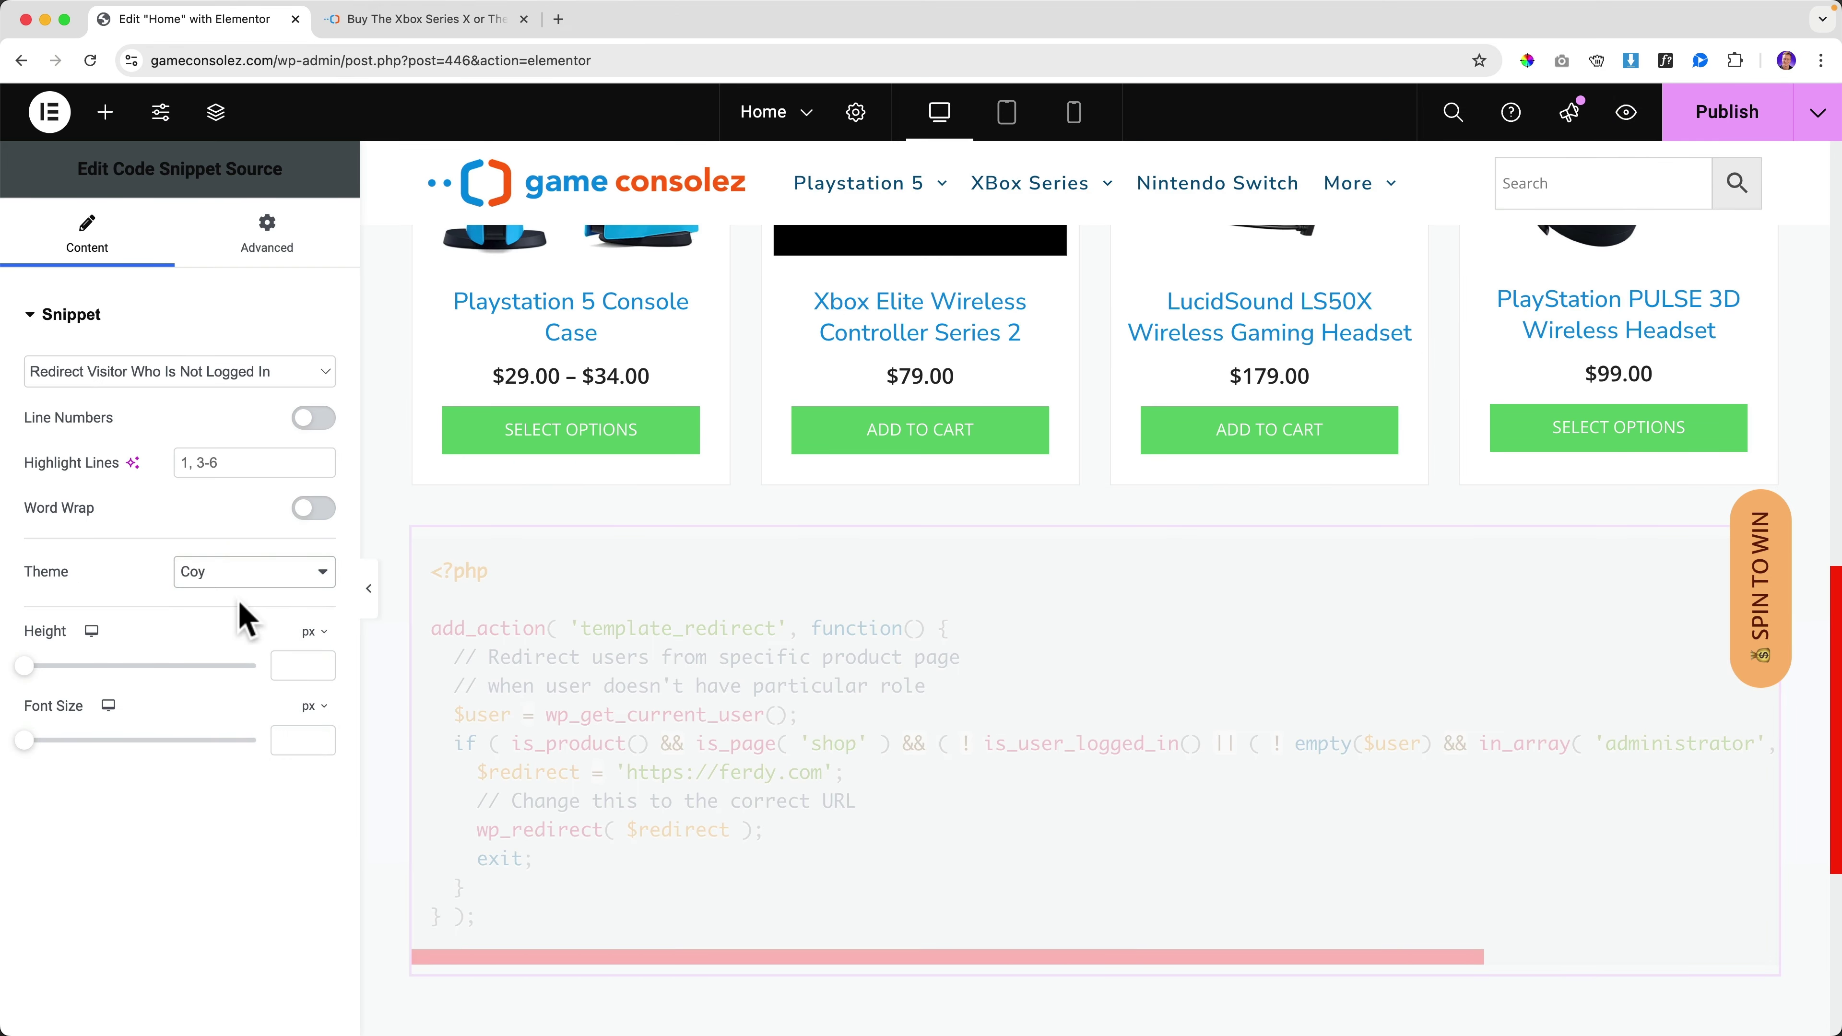
pyautogui.click(270, 573)
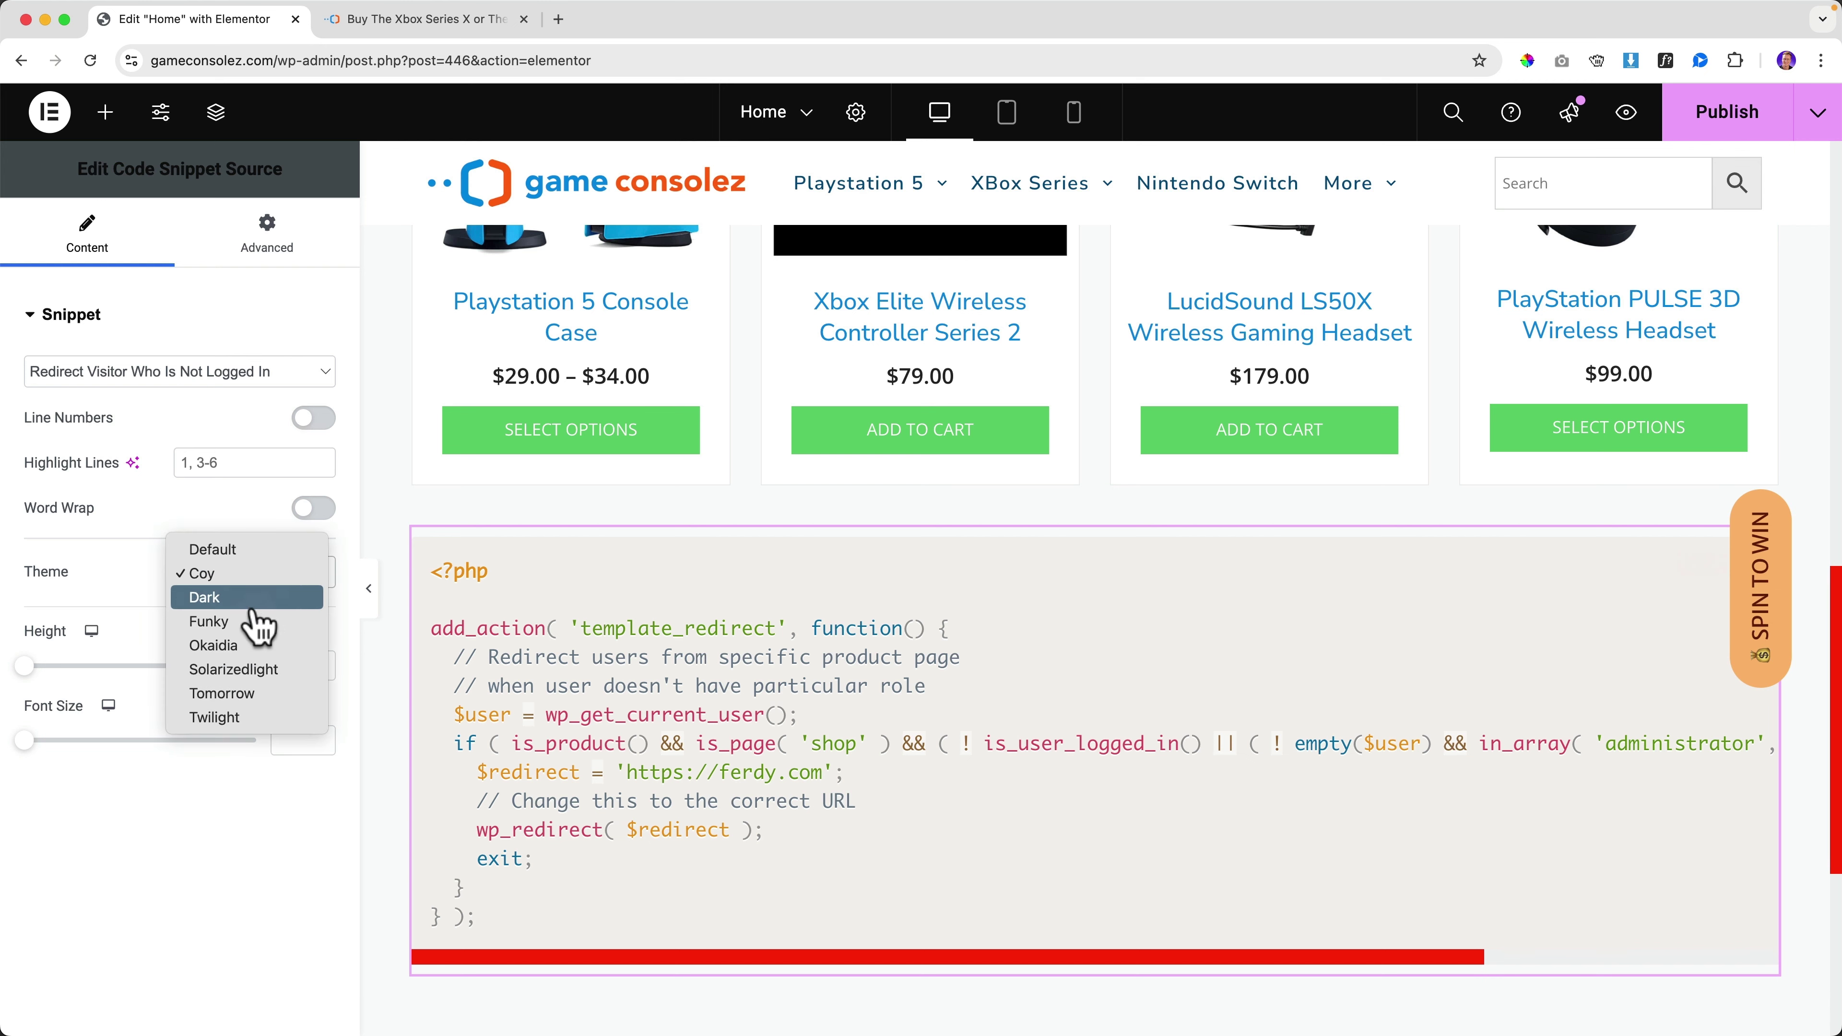
pyautogui.click(255, 622)
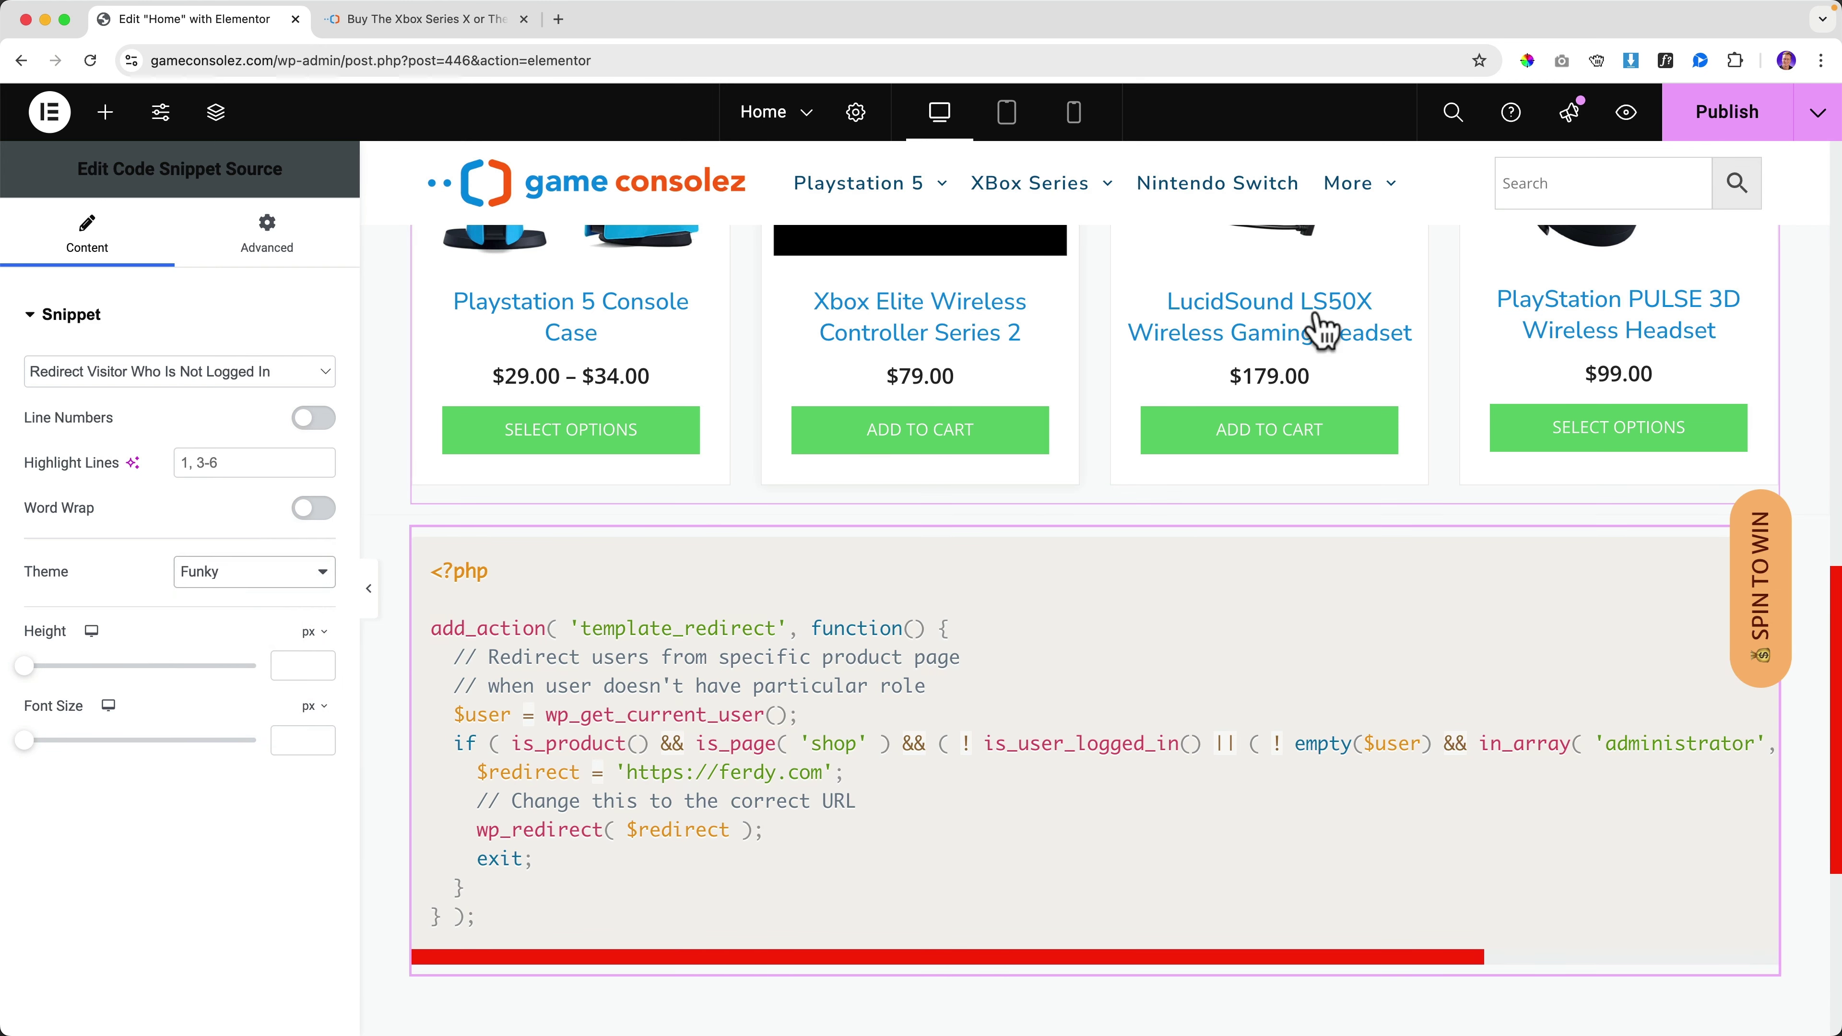
pyautogui.click(1700, 129)
pyautogui.click(428, 19)
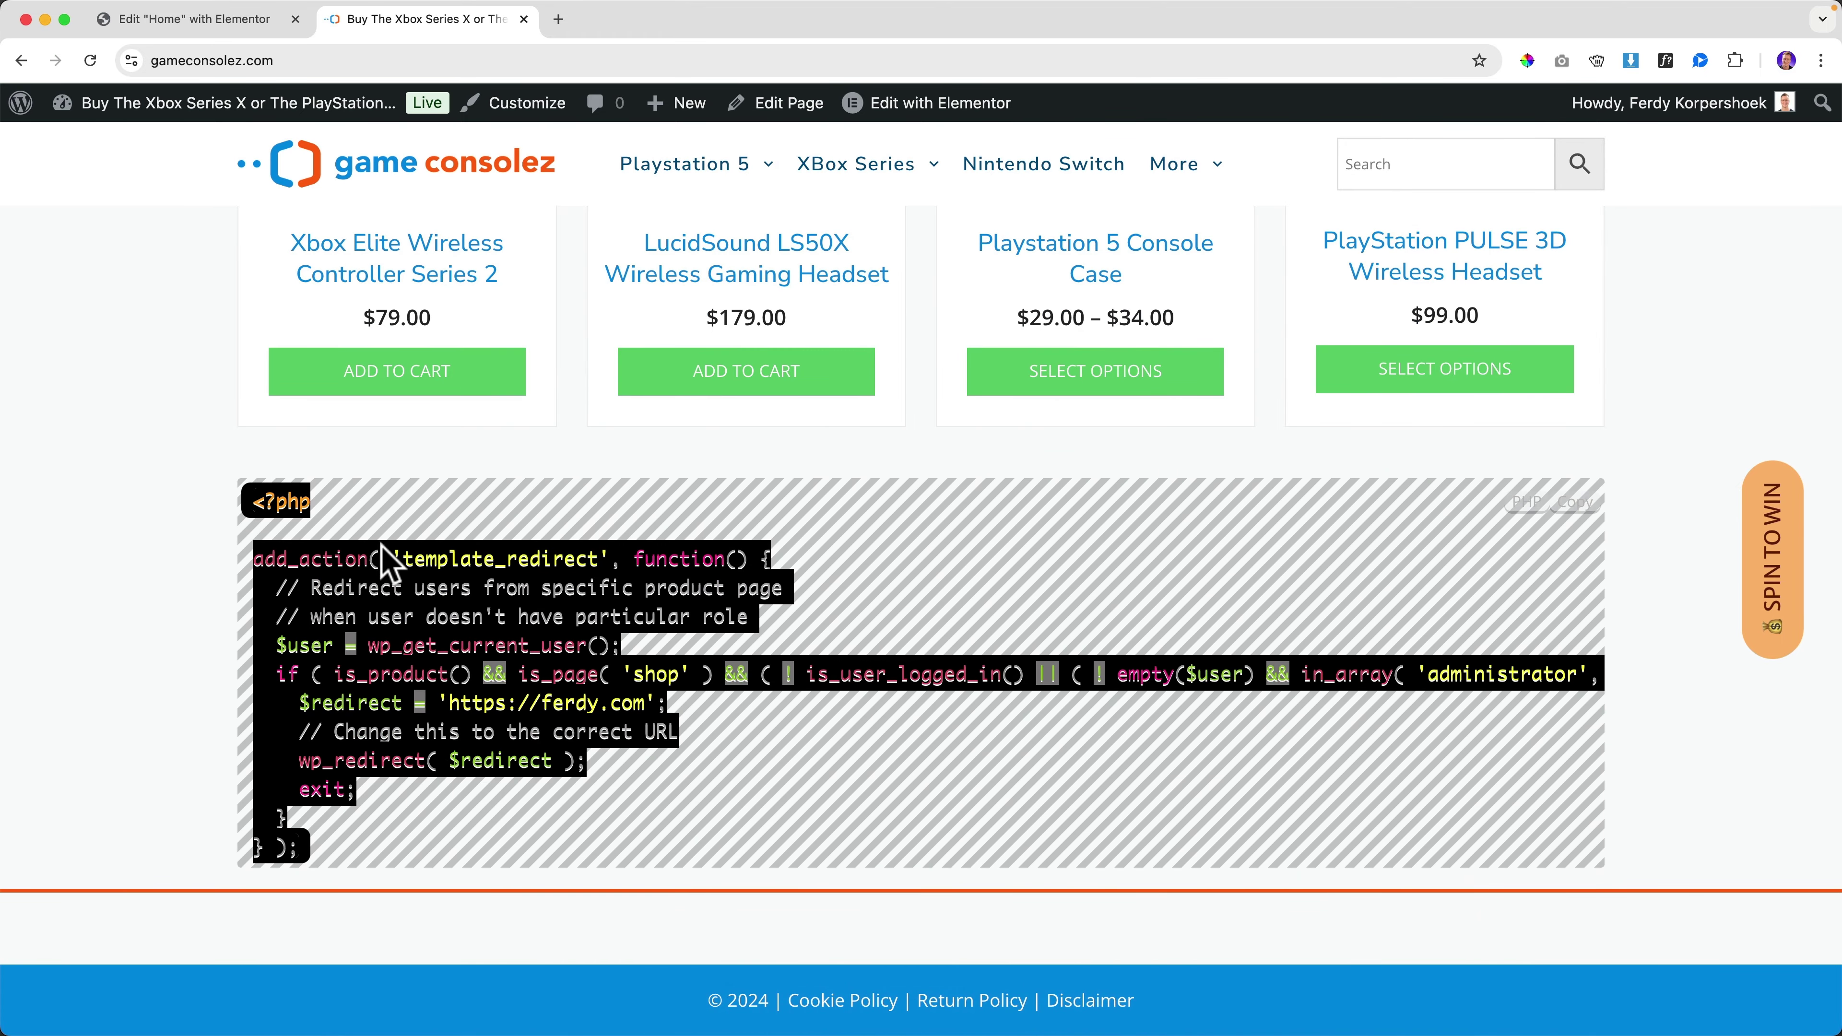
# Step: Switch the code snippet widget to the Coy theme, publish the page and view it on the homepage
pyautogui.click(210, 21)
pyautogui.click(287, 581)
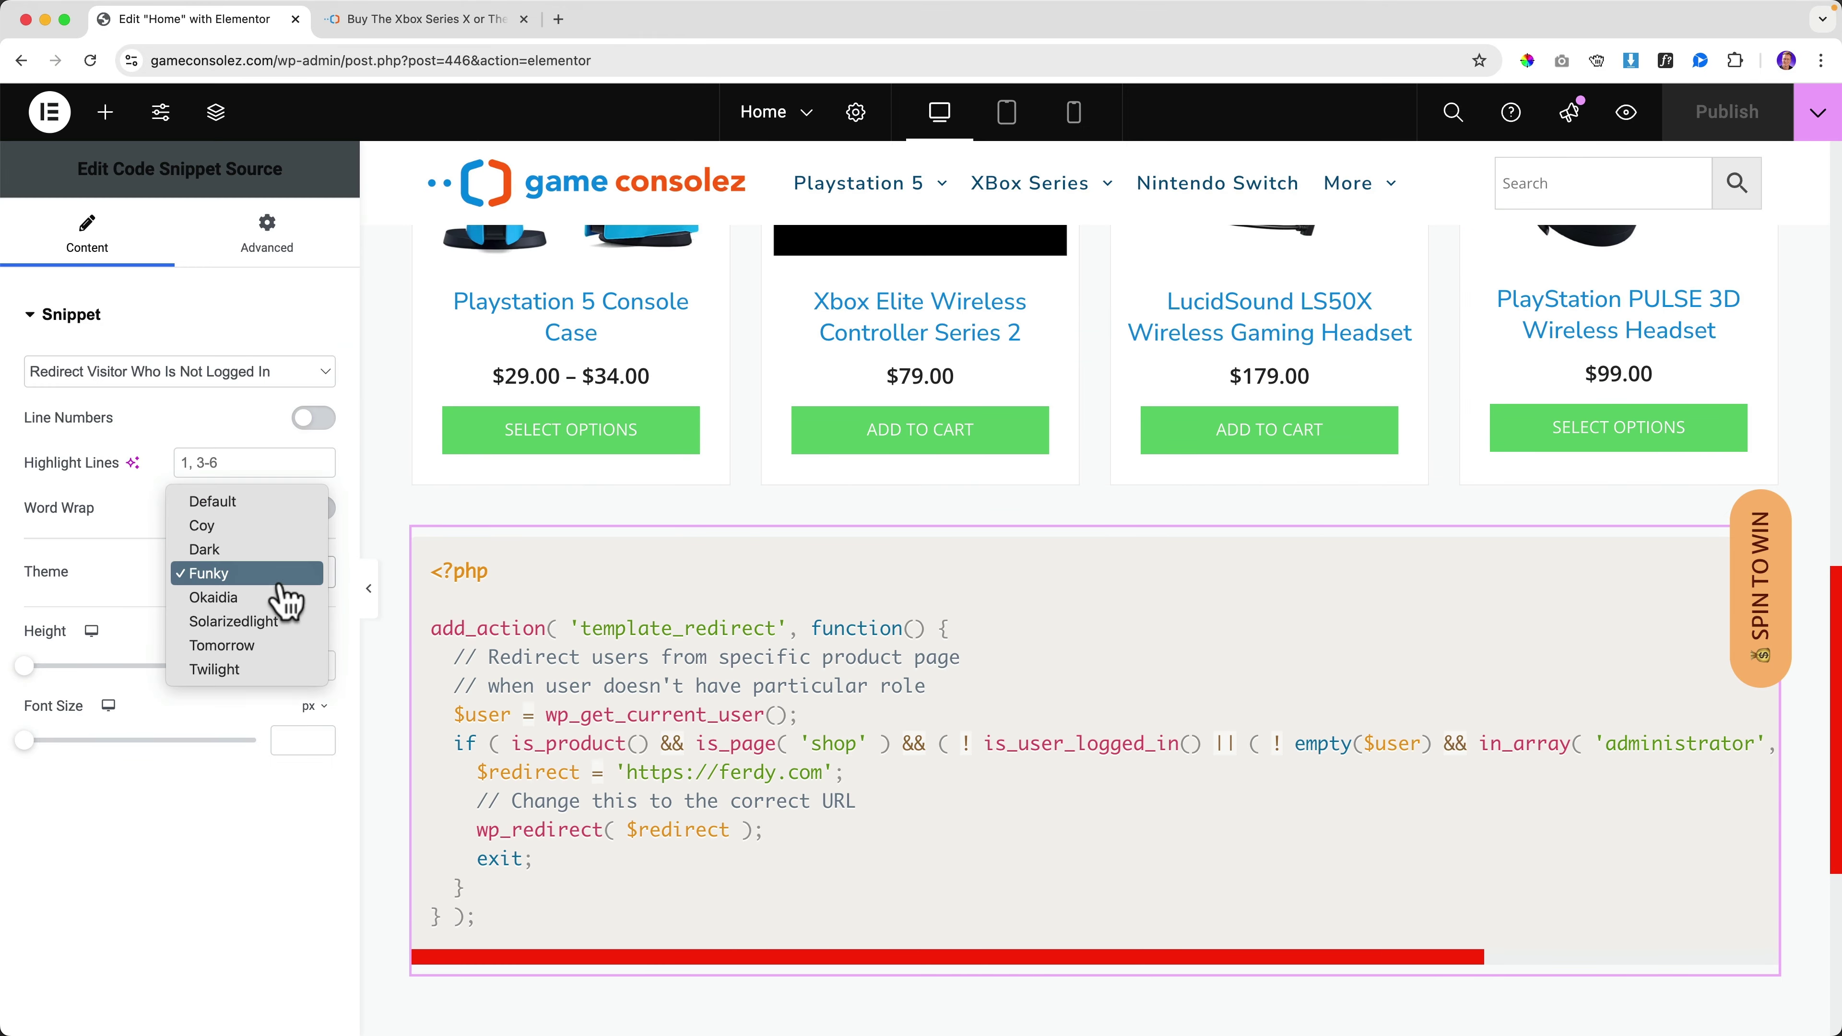
pyautogui.click(210, 525)
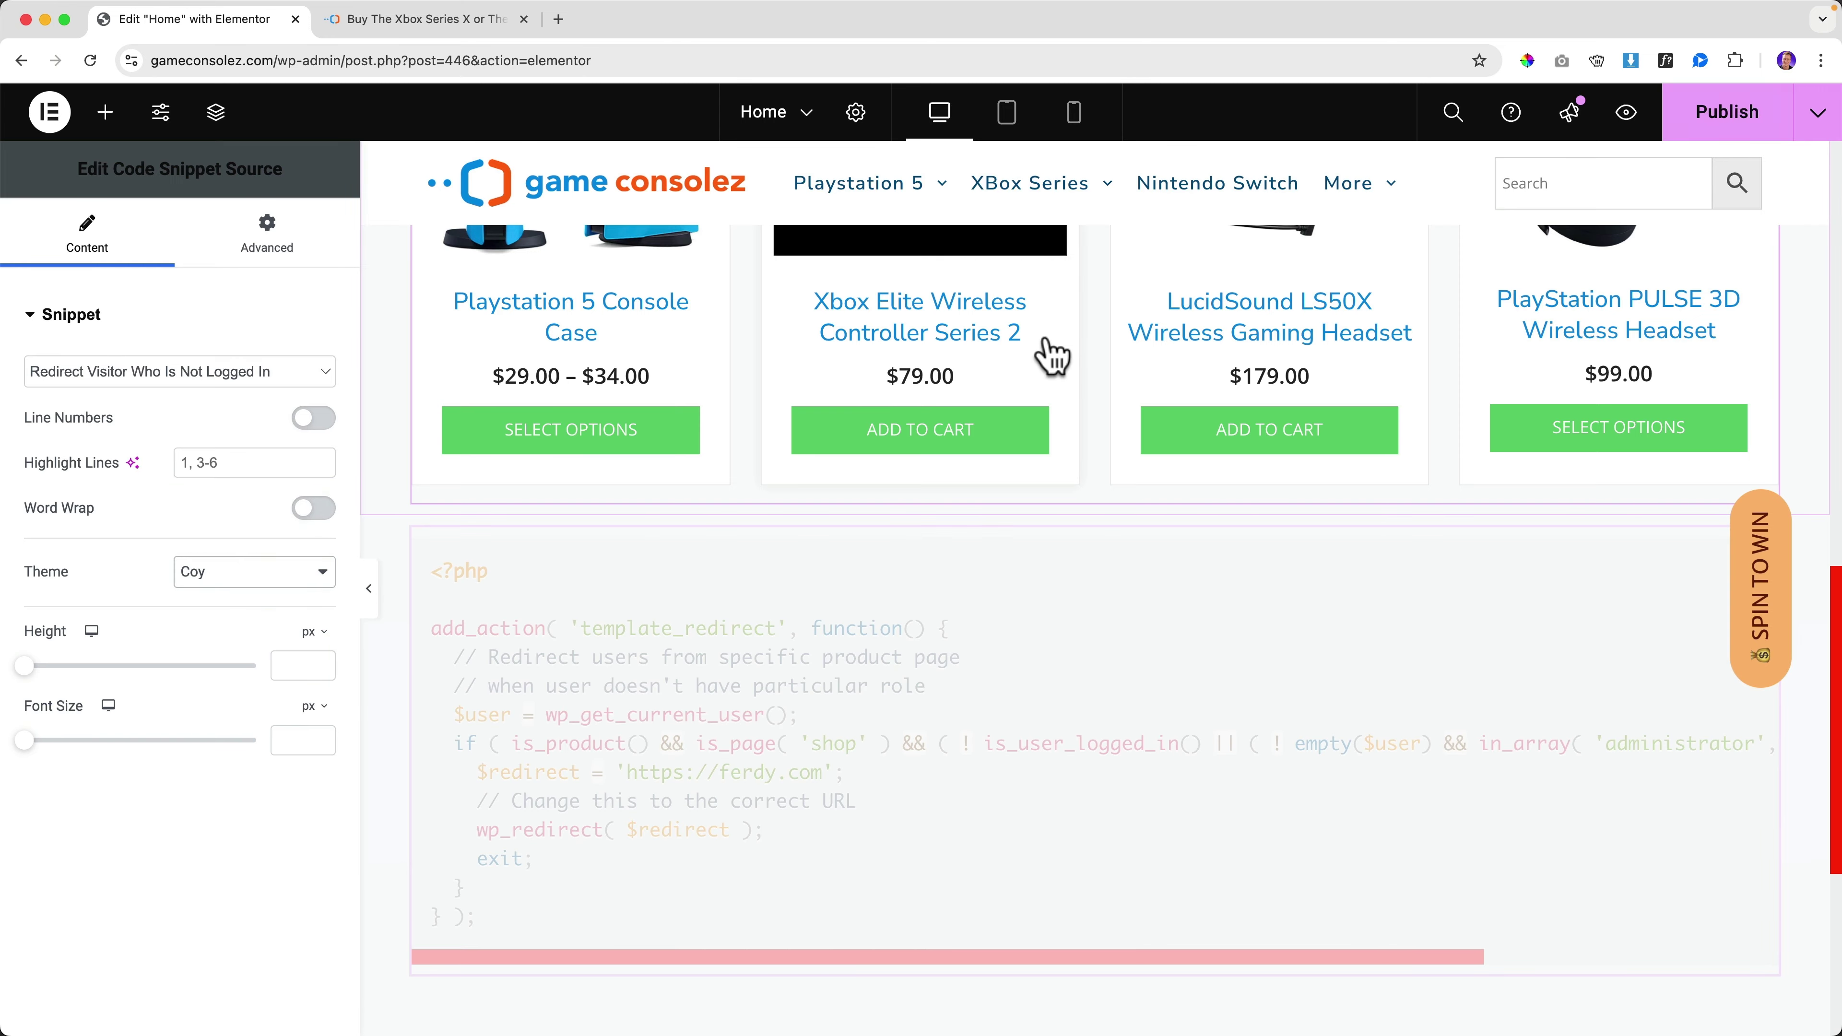
pyautogui.click(1750, 146)
pyautogui.click(417, 19)
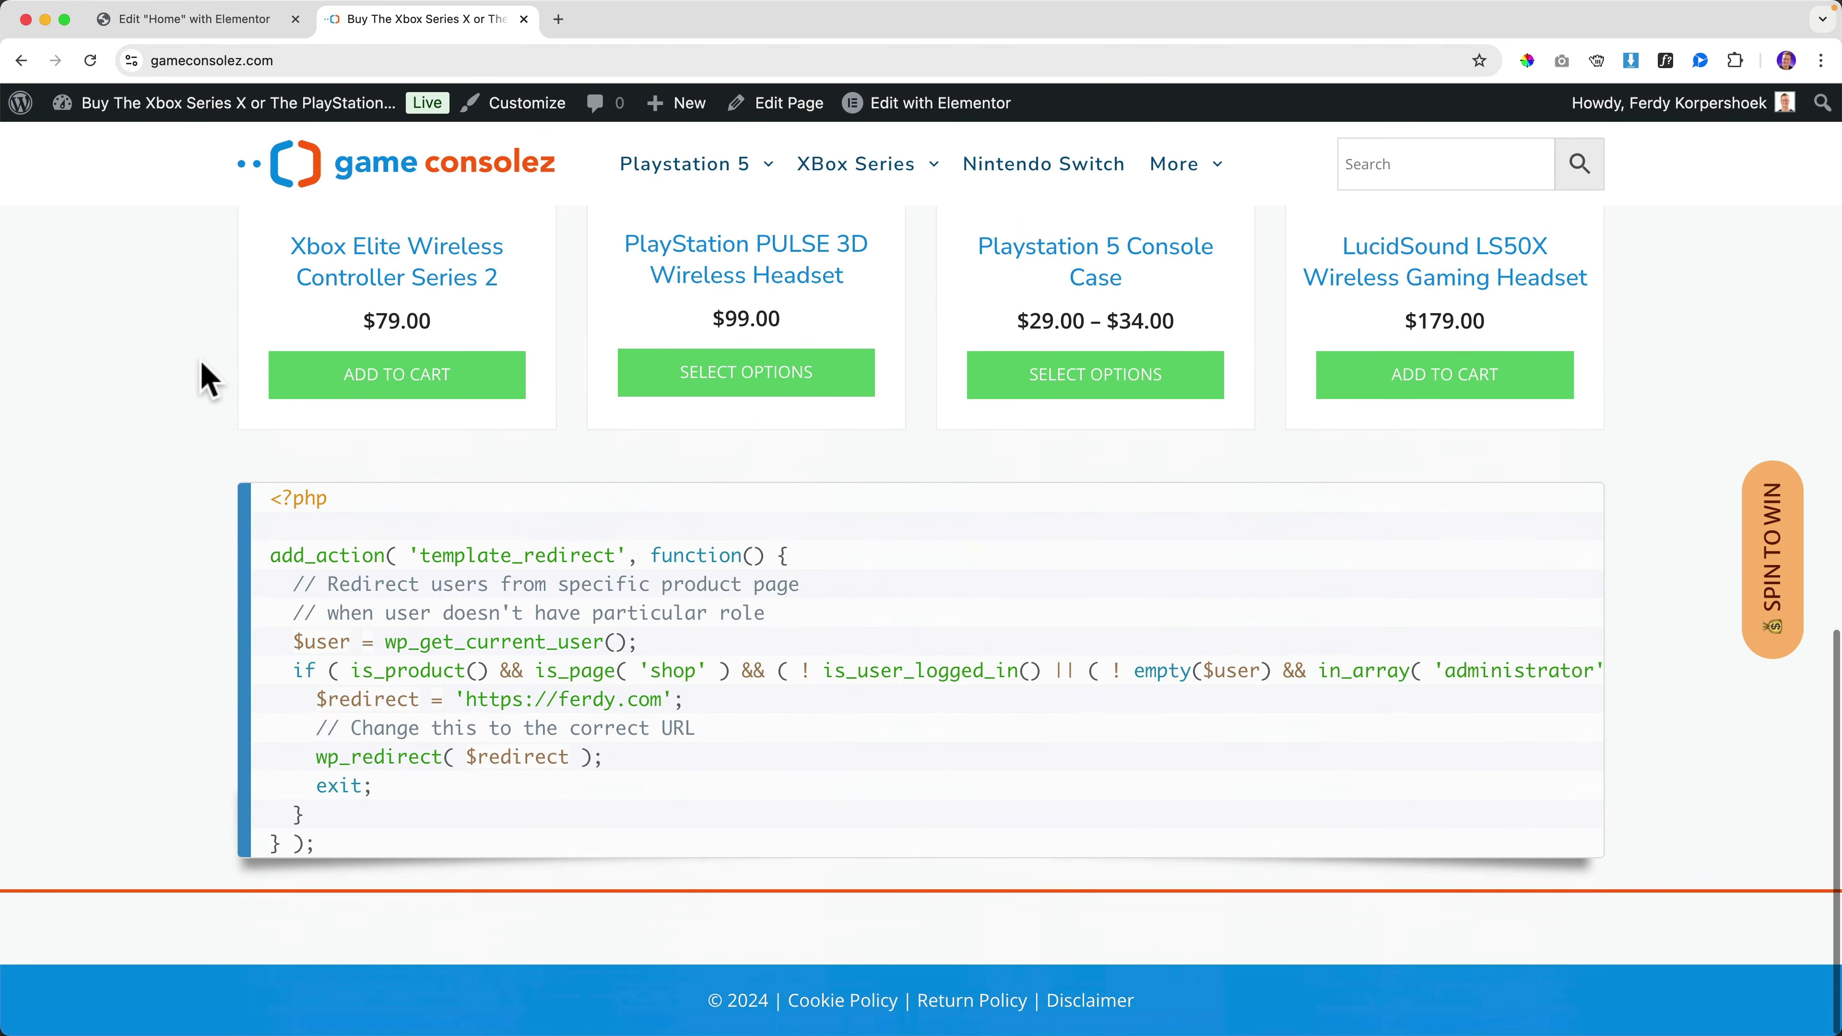
# Step: Apply the Dark theme to the code snippet widget, publish the page and view the reloaded homepage
pyautogui.click(174, 21)
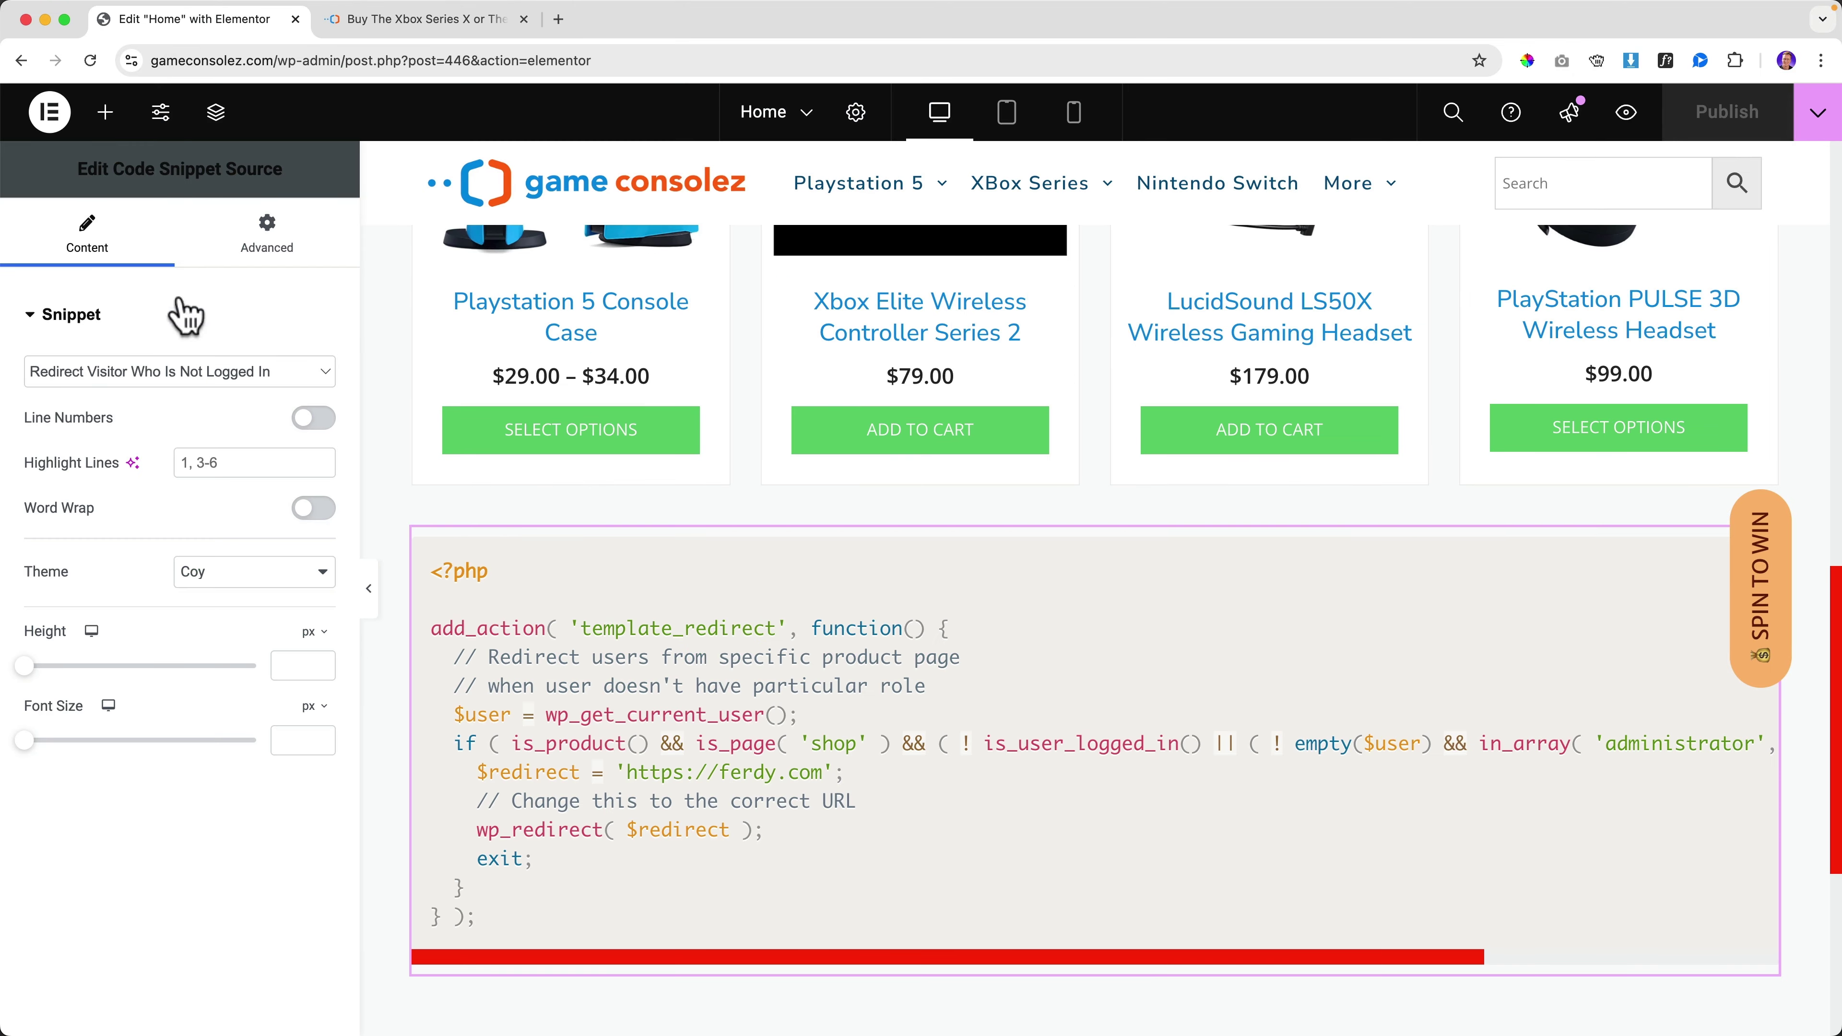
pyautogui.click(213, 586)
pyautogui.click(238, 604)
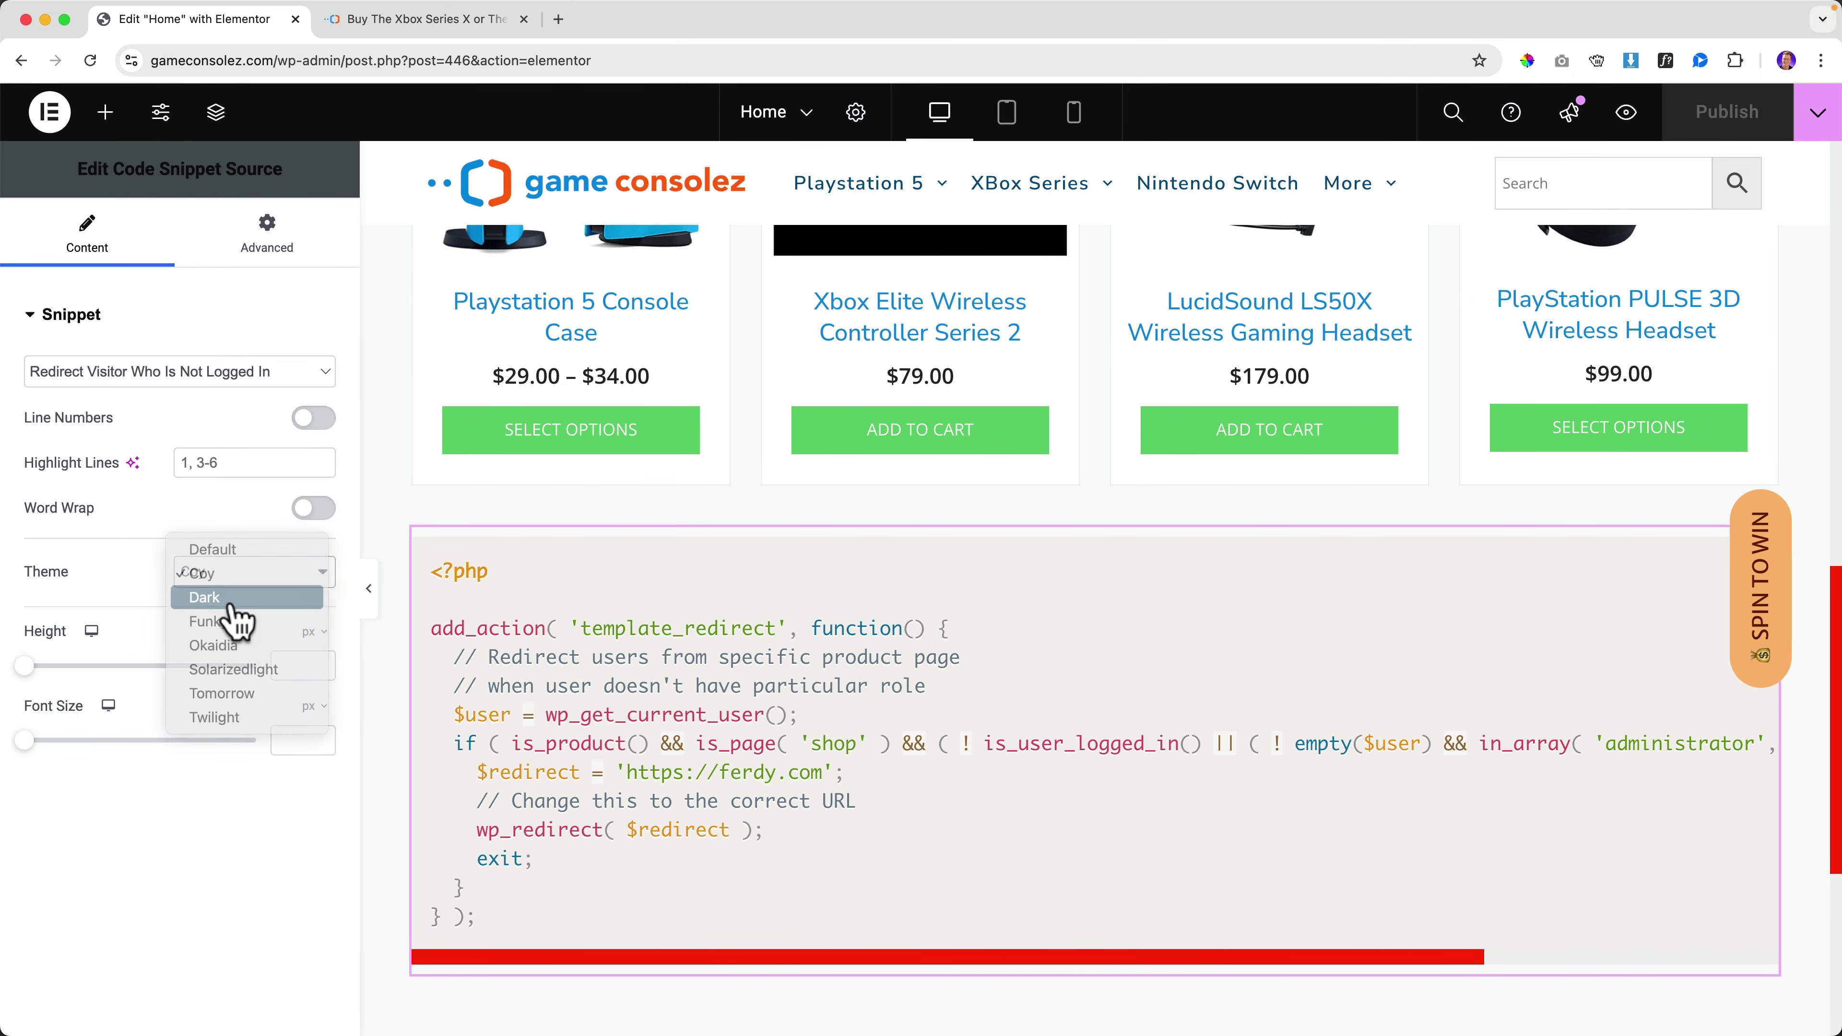
pyautogui.click(1724, 120)
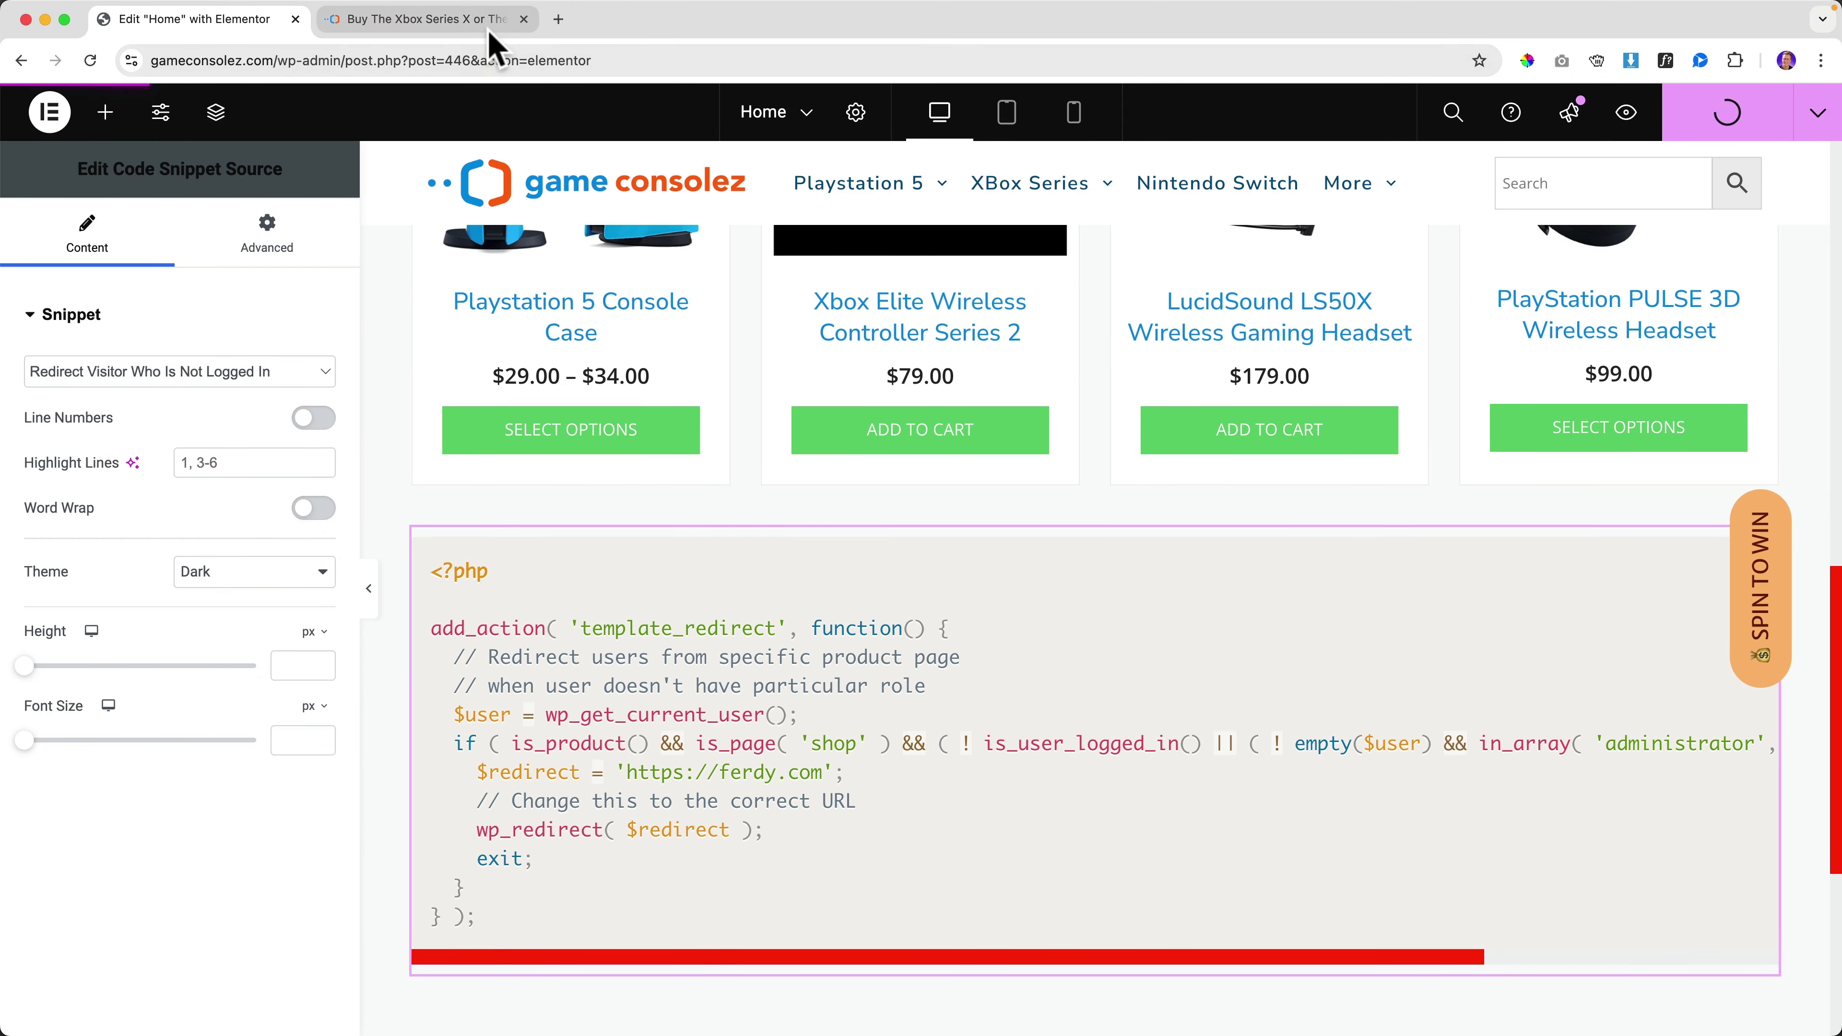
pyautogui.click(464, 20)
pyautogui.press('super+r')
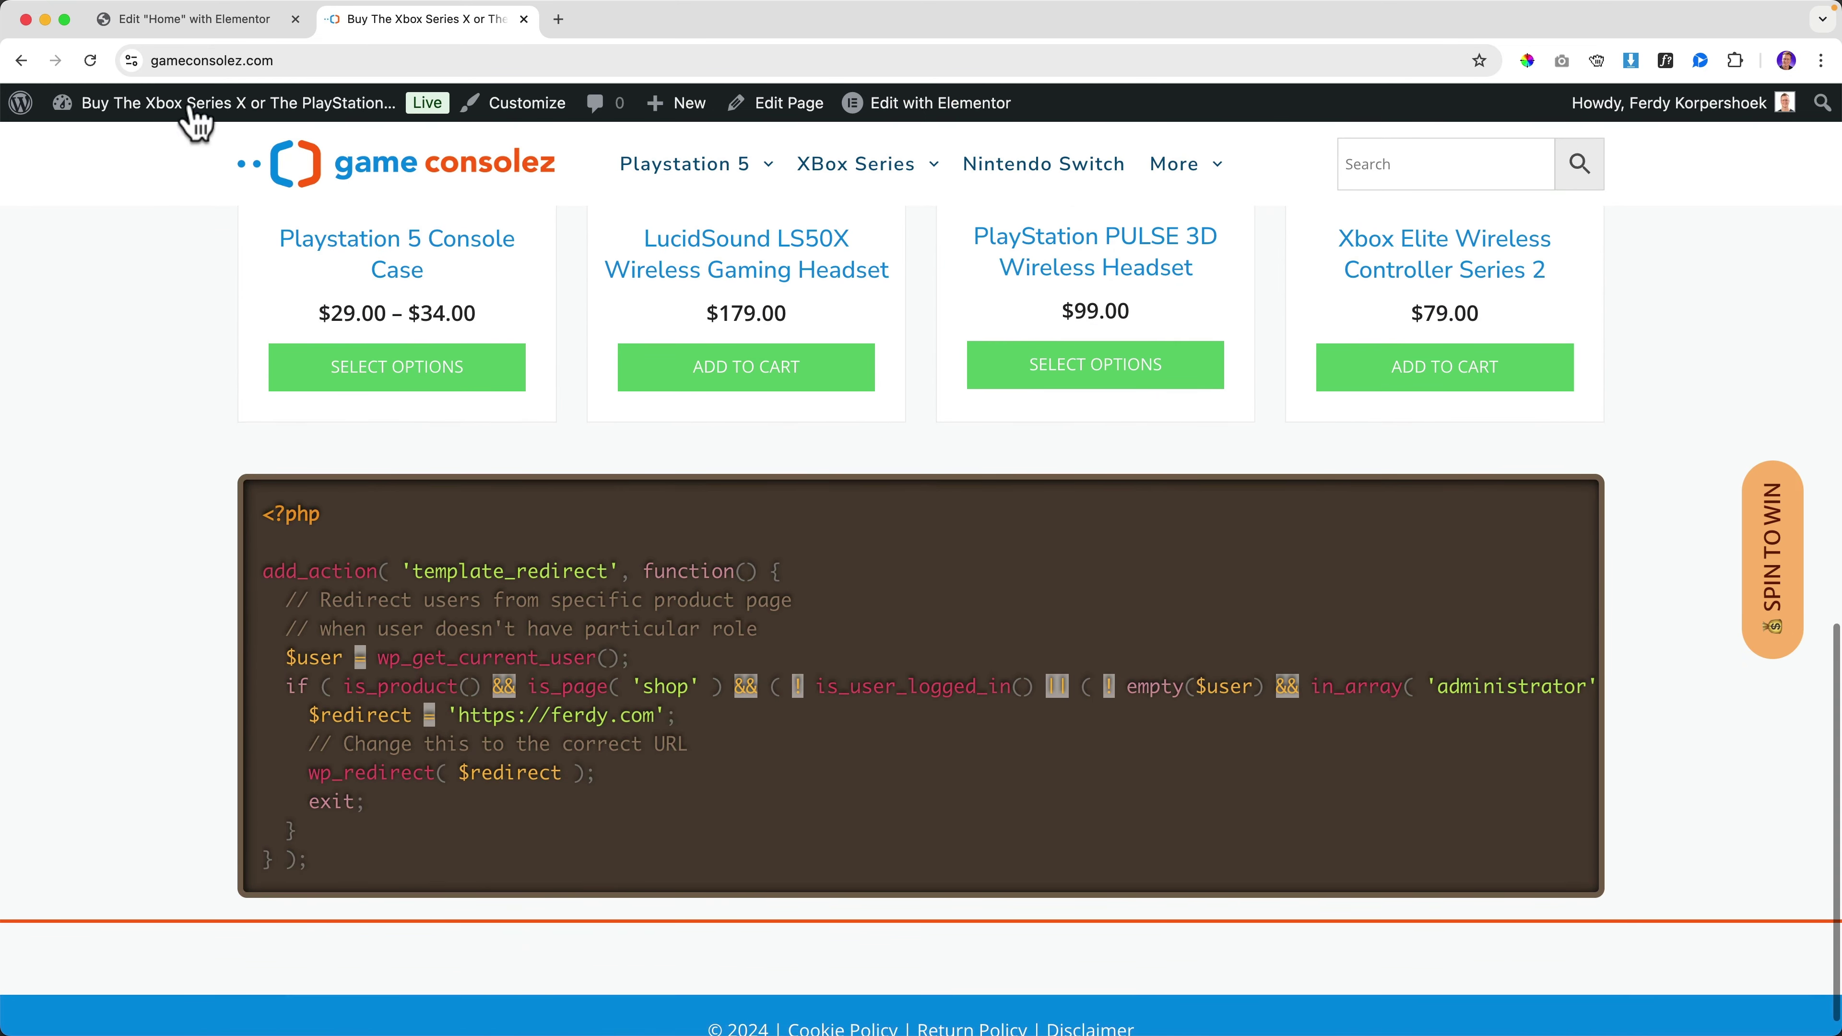
# Step: Try the Solarizedlight theme on the code snippet widget by publishing it and viewing the homepage
pyautogui.click(194, 23)
pyautogui.click(205, 582)
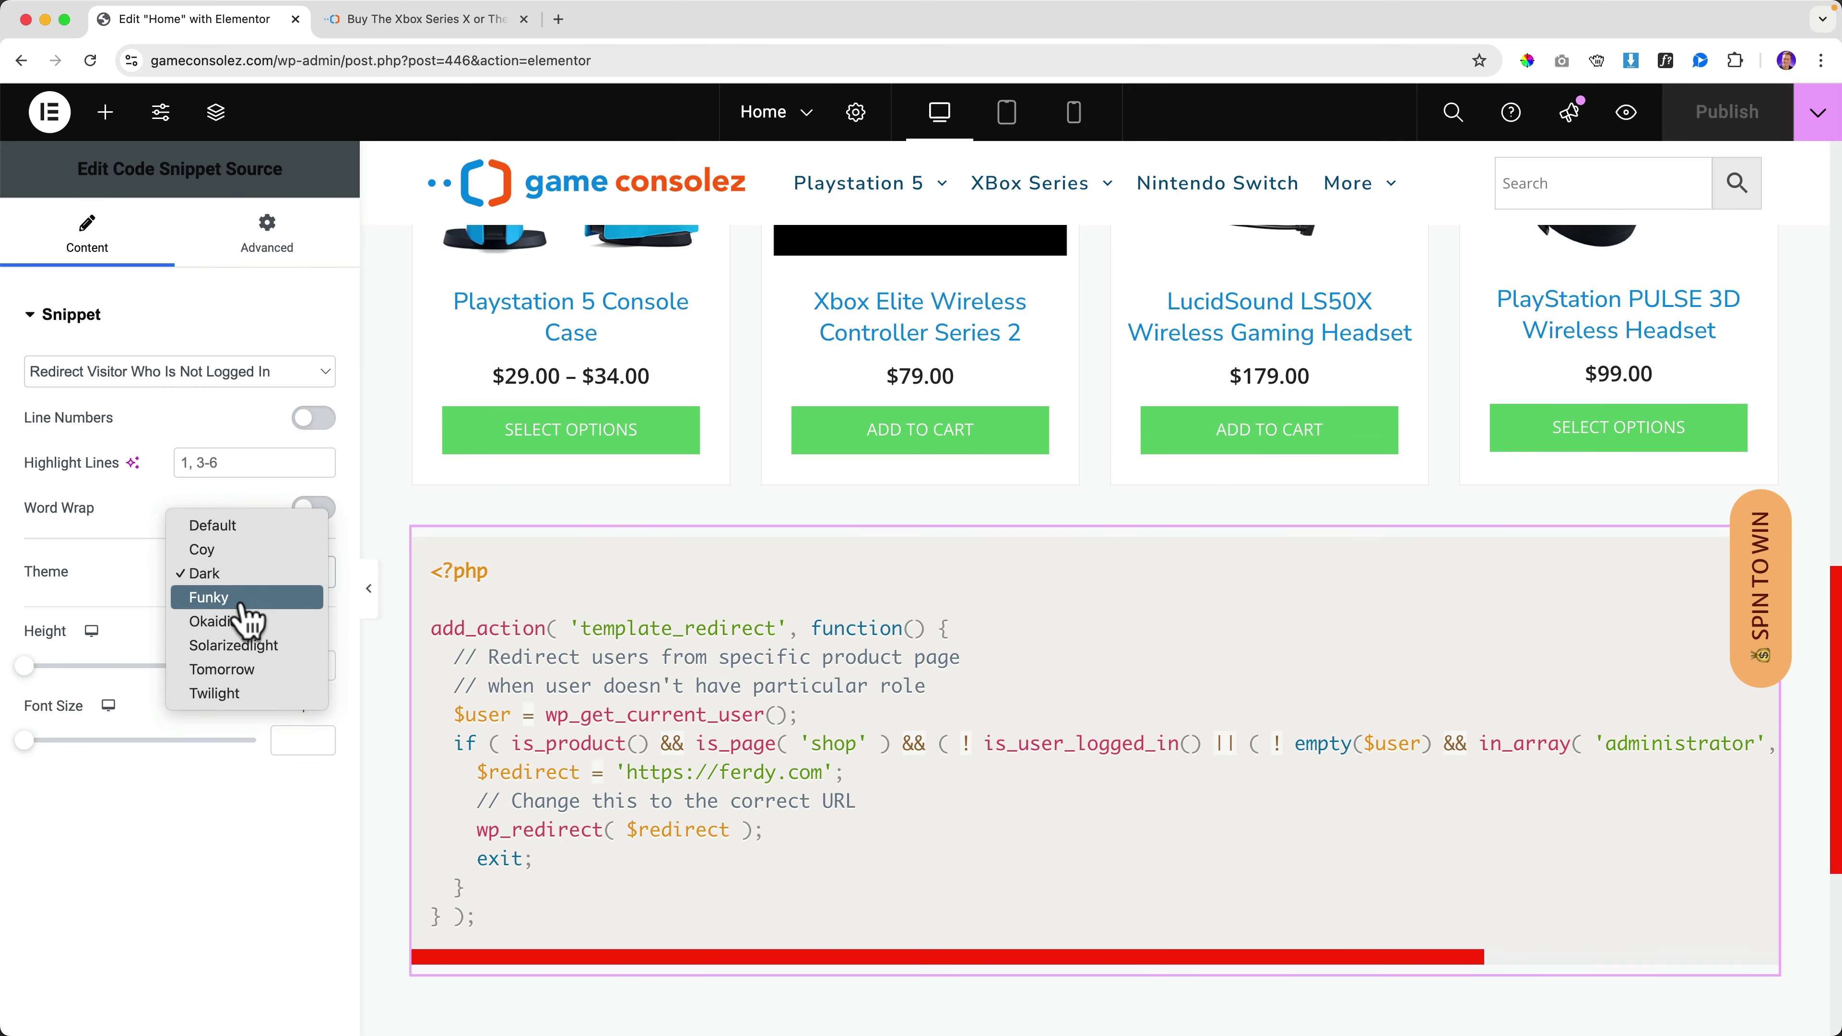
pyautogui.click(230, 646)
pyautogui.click(1697, 123)
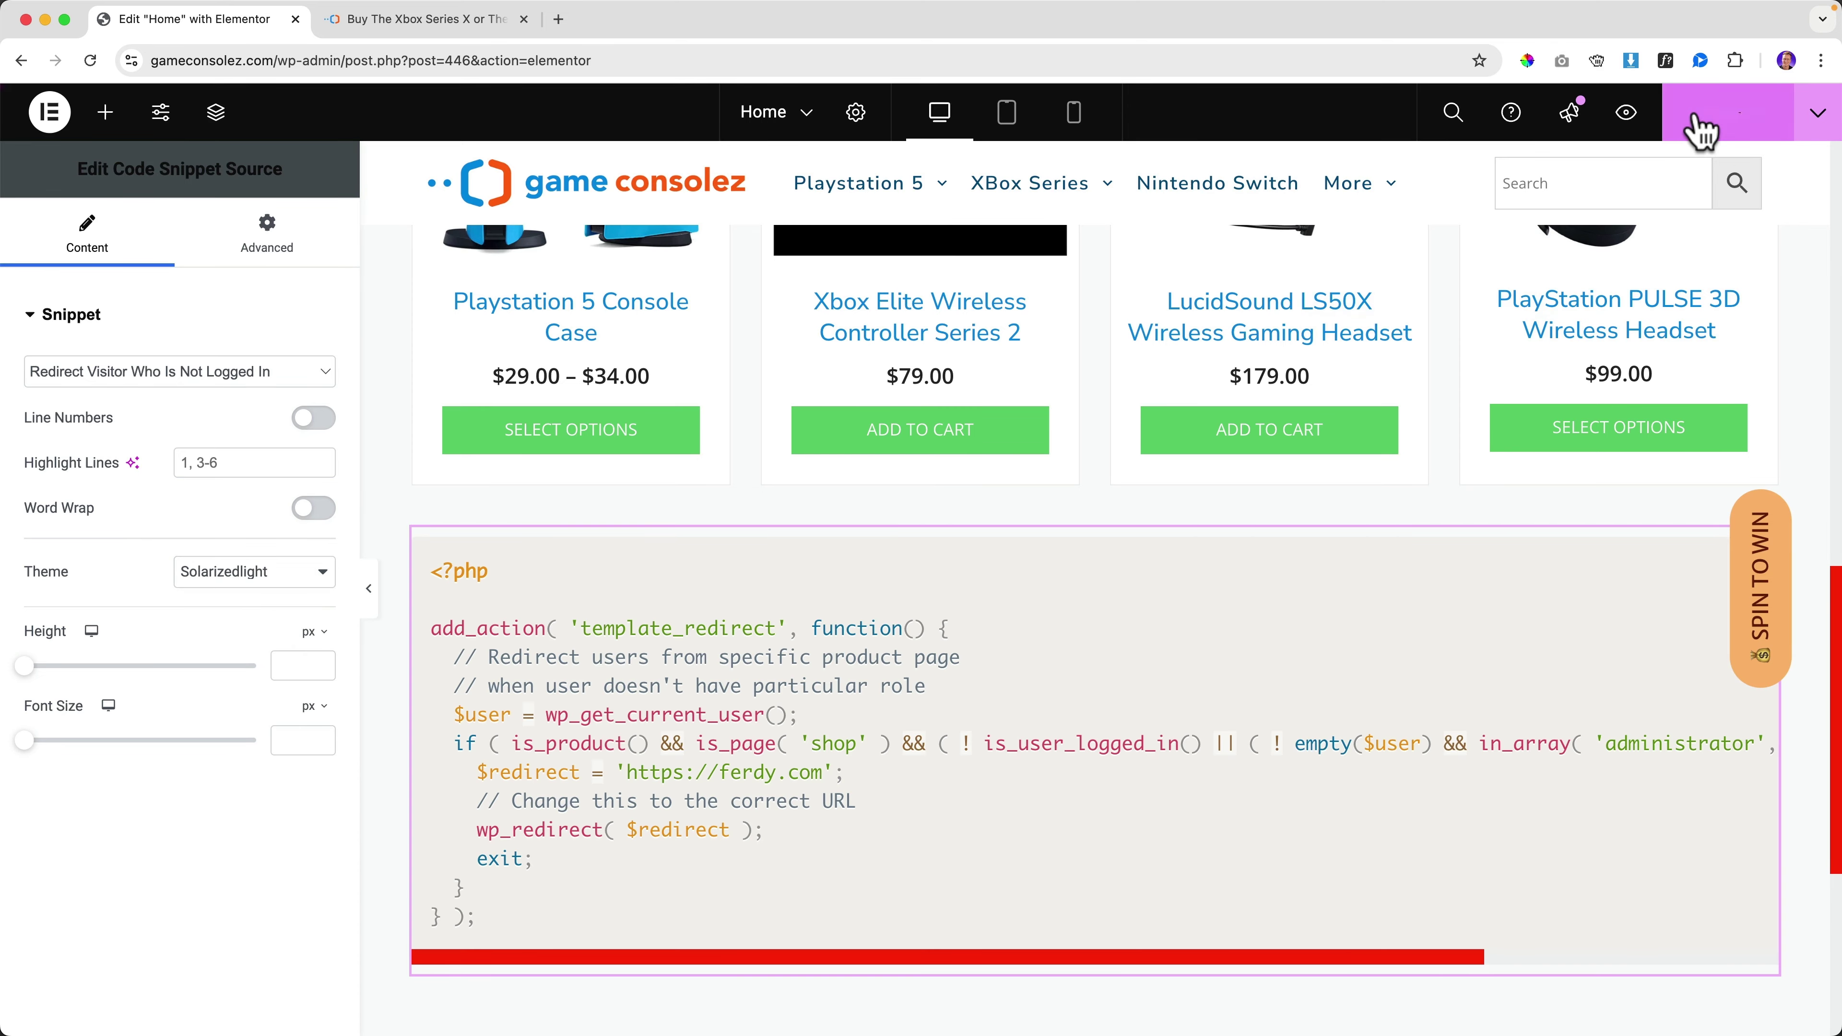
pyautogui.click(417, 21)
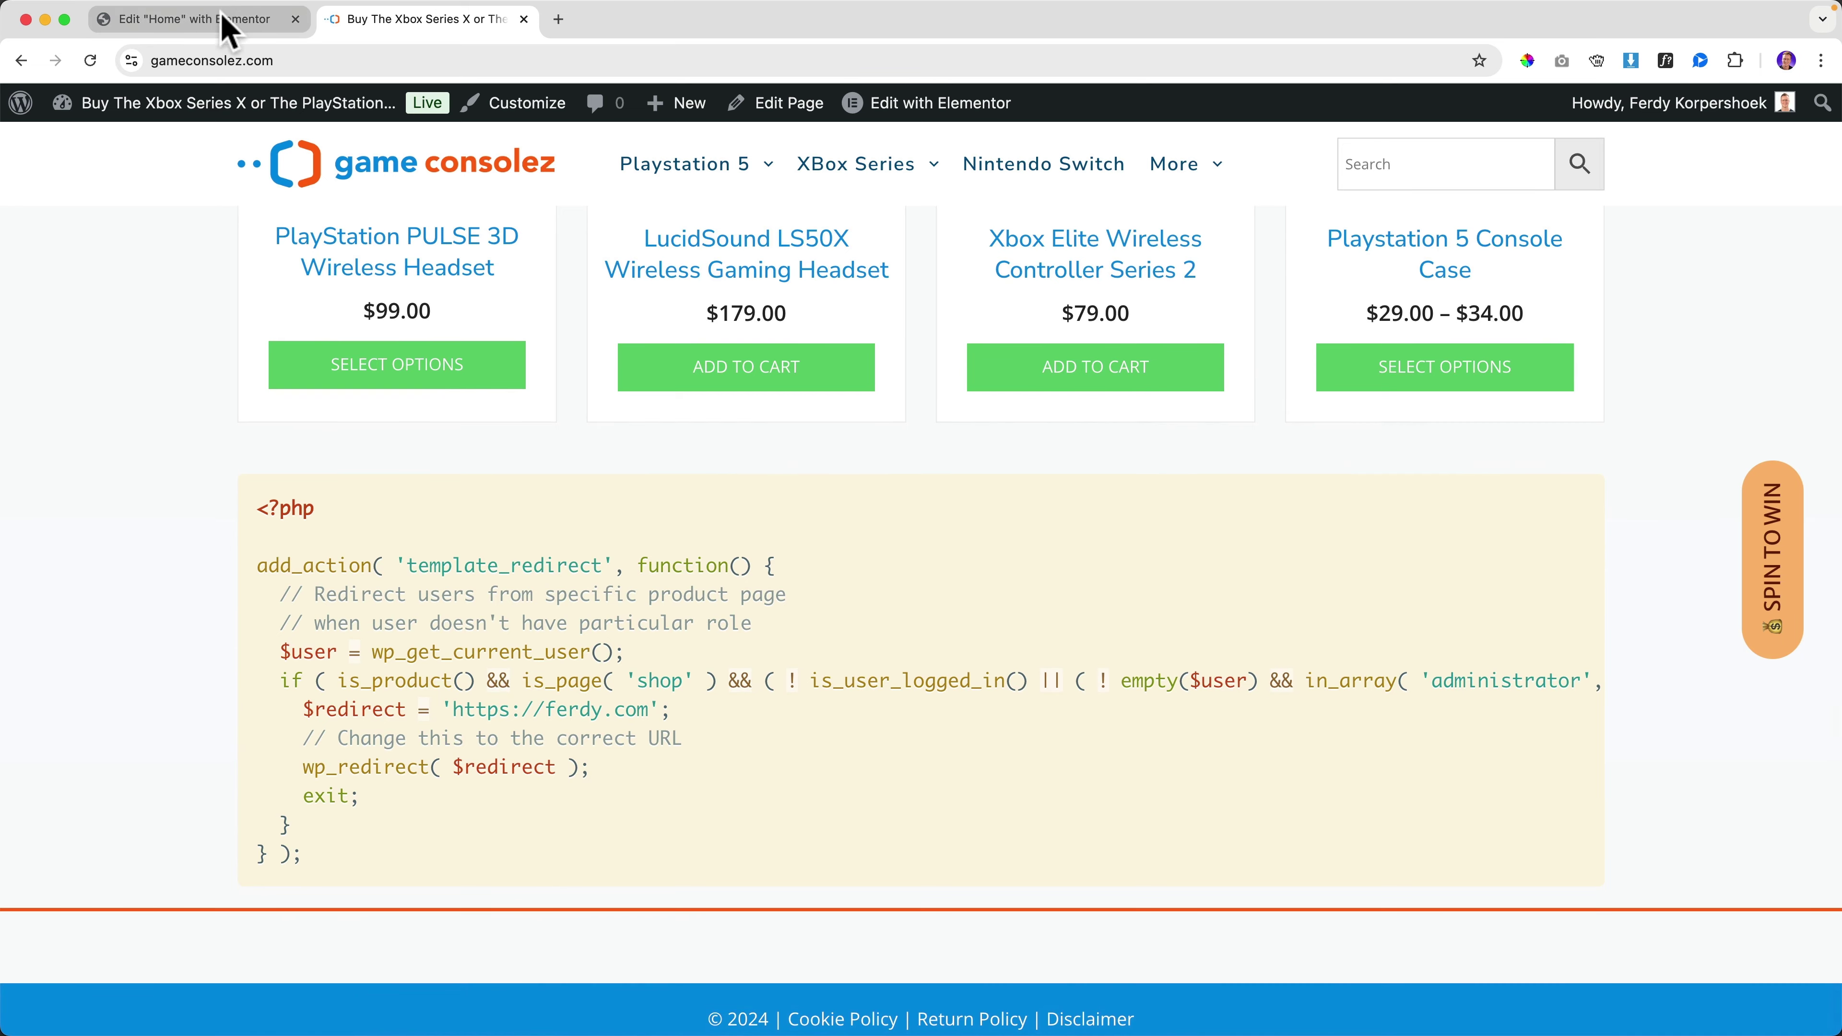
# Step: Set the code snippet widget's theme to Twilight, publish the page and check the code block on the homepage
pyautogui.click(225, 23)
pyautogui.click(231, 601)
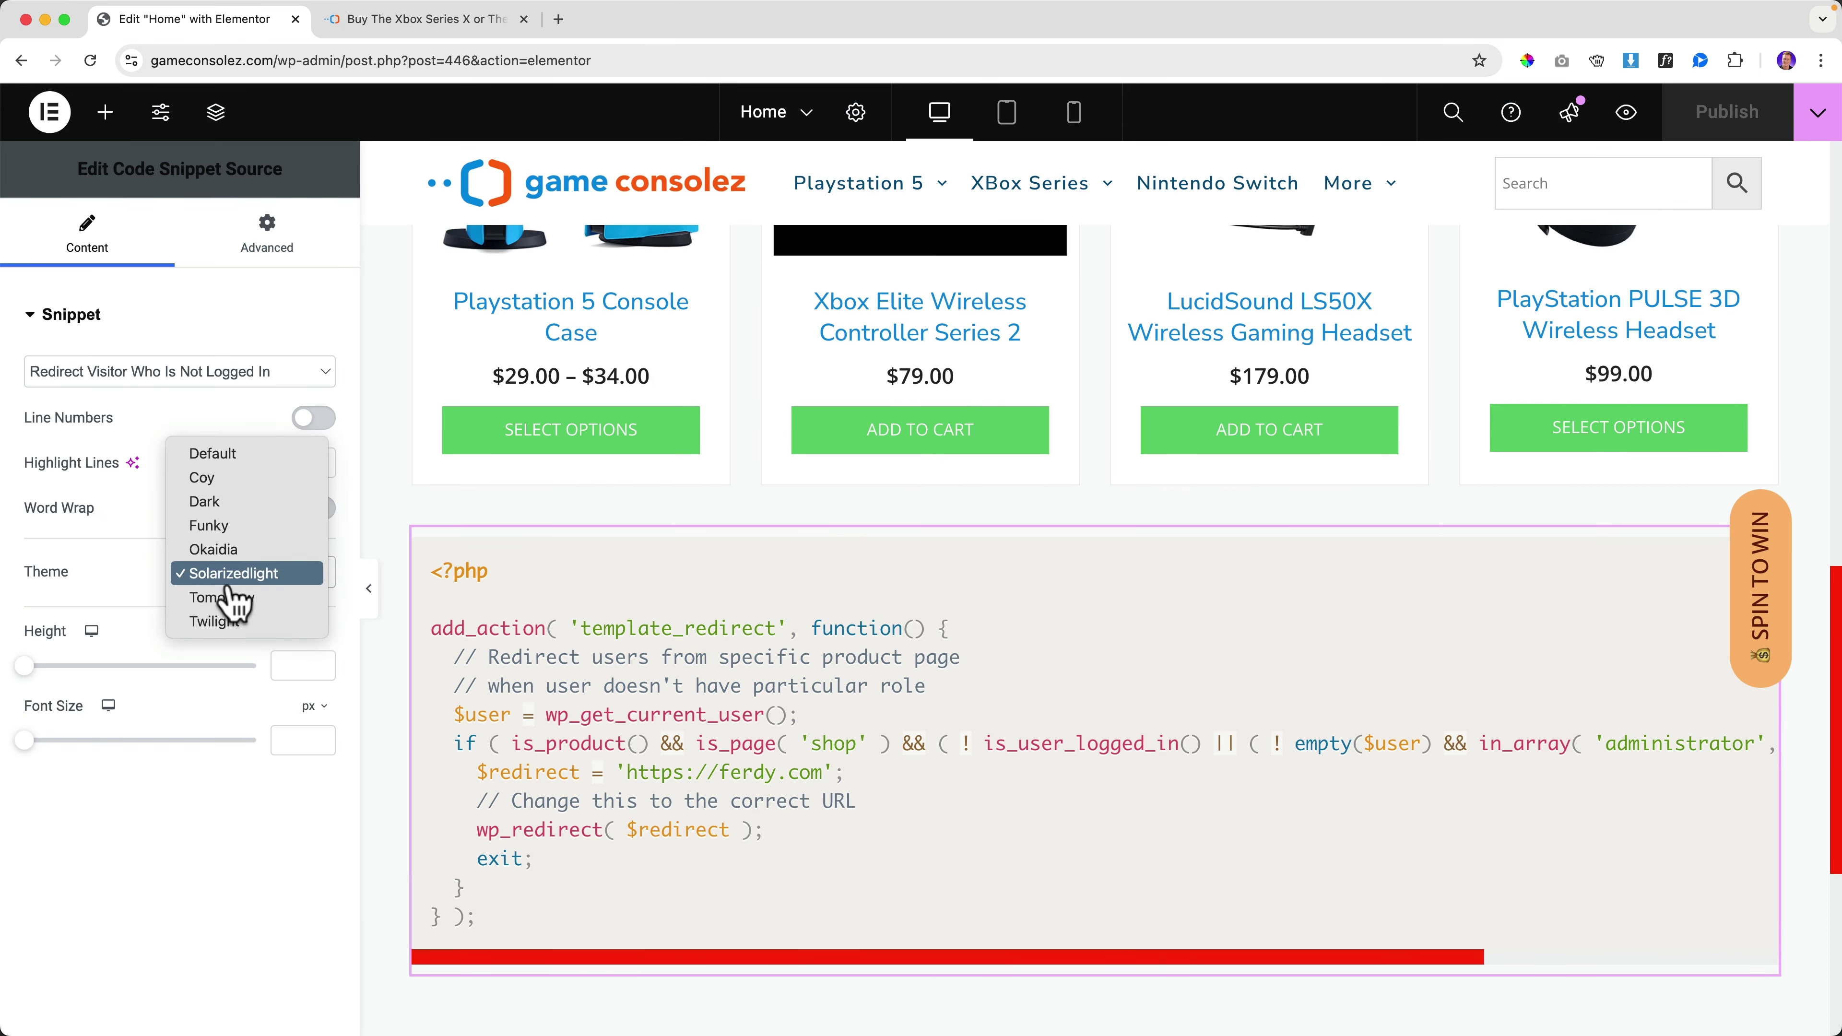
pyautogui.click(235, 621)
pyautogui.click(1718, 113)
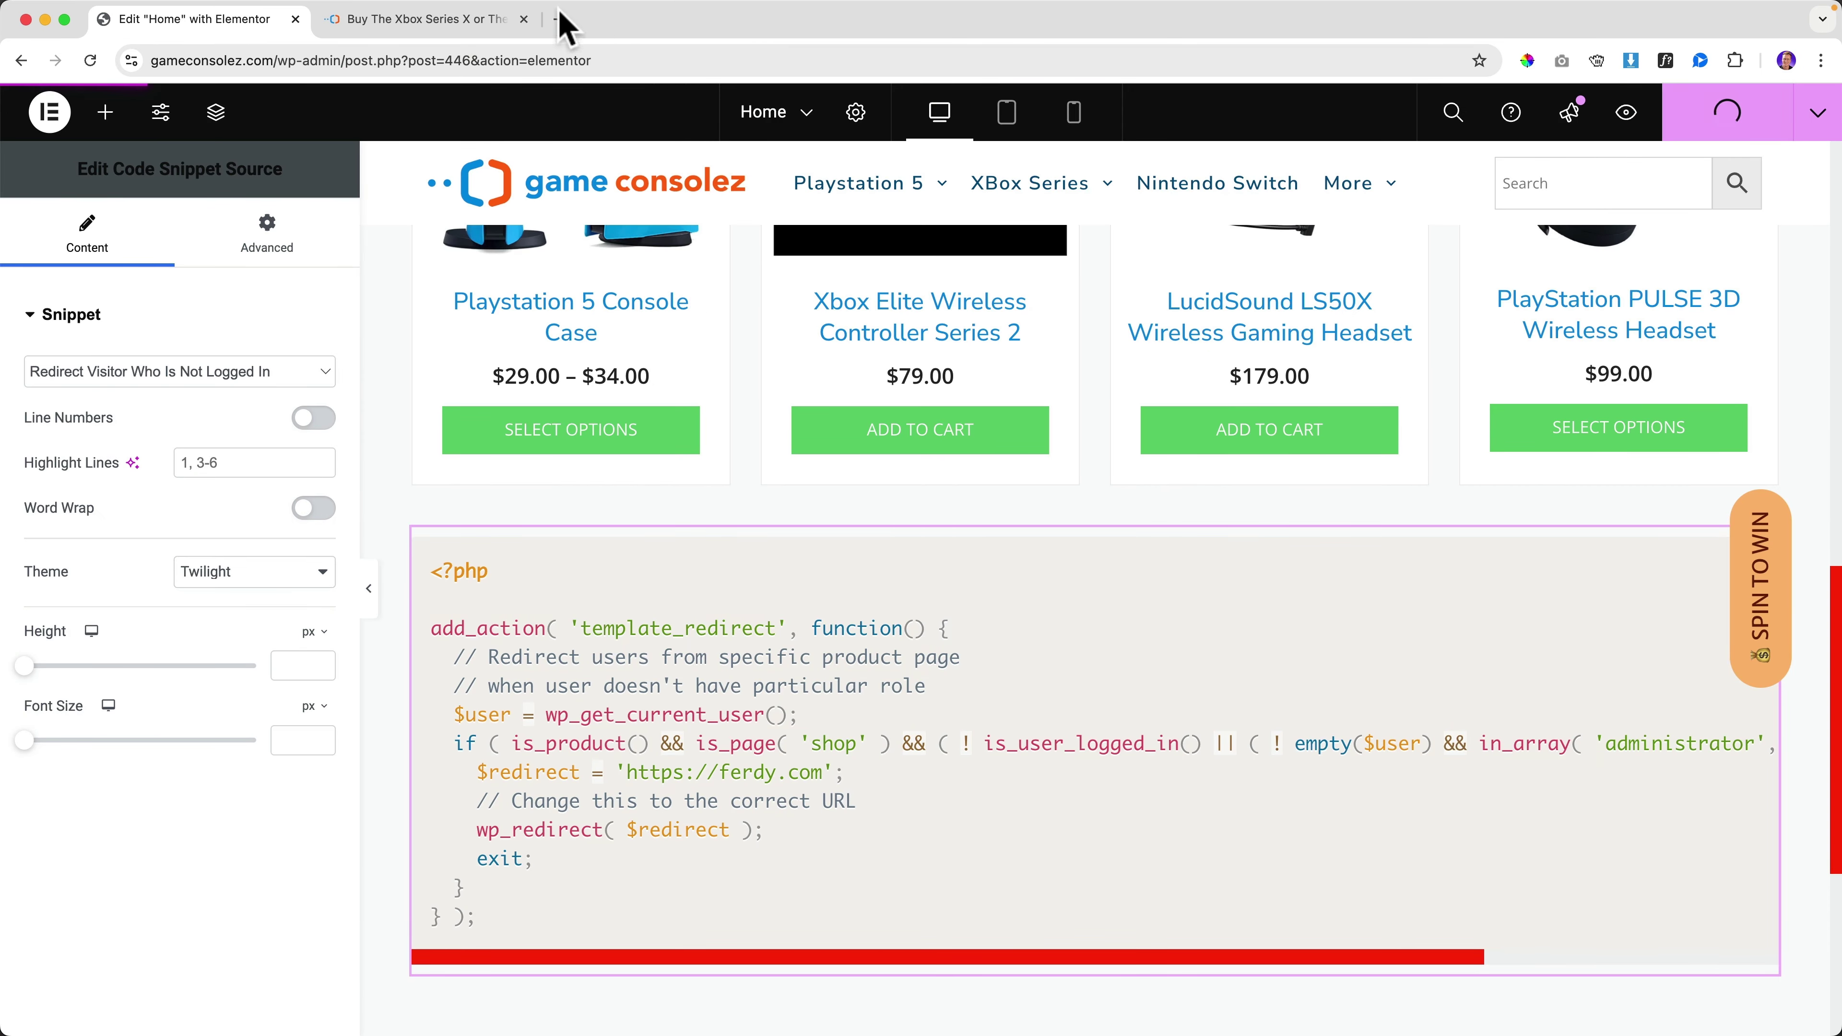
pyautogui.click(494, 32)
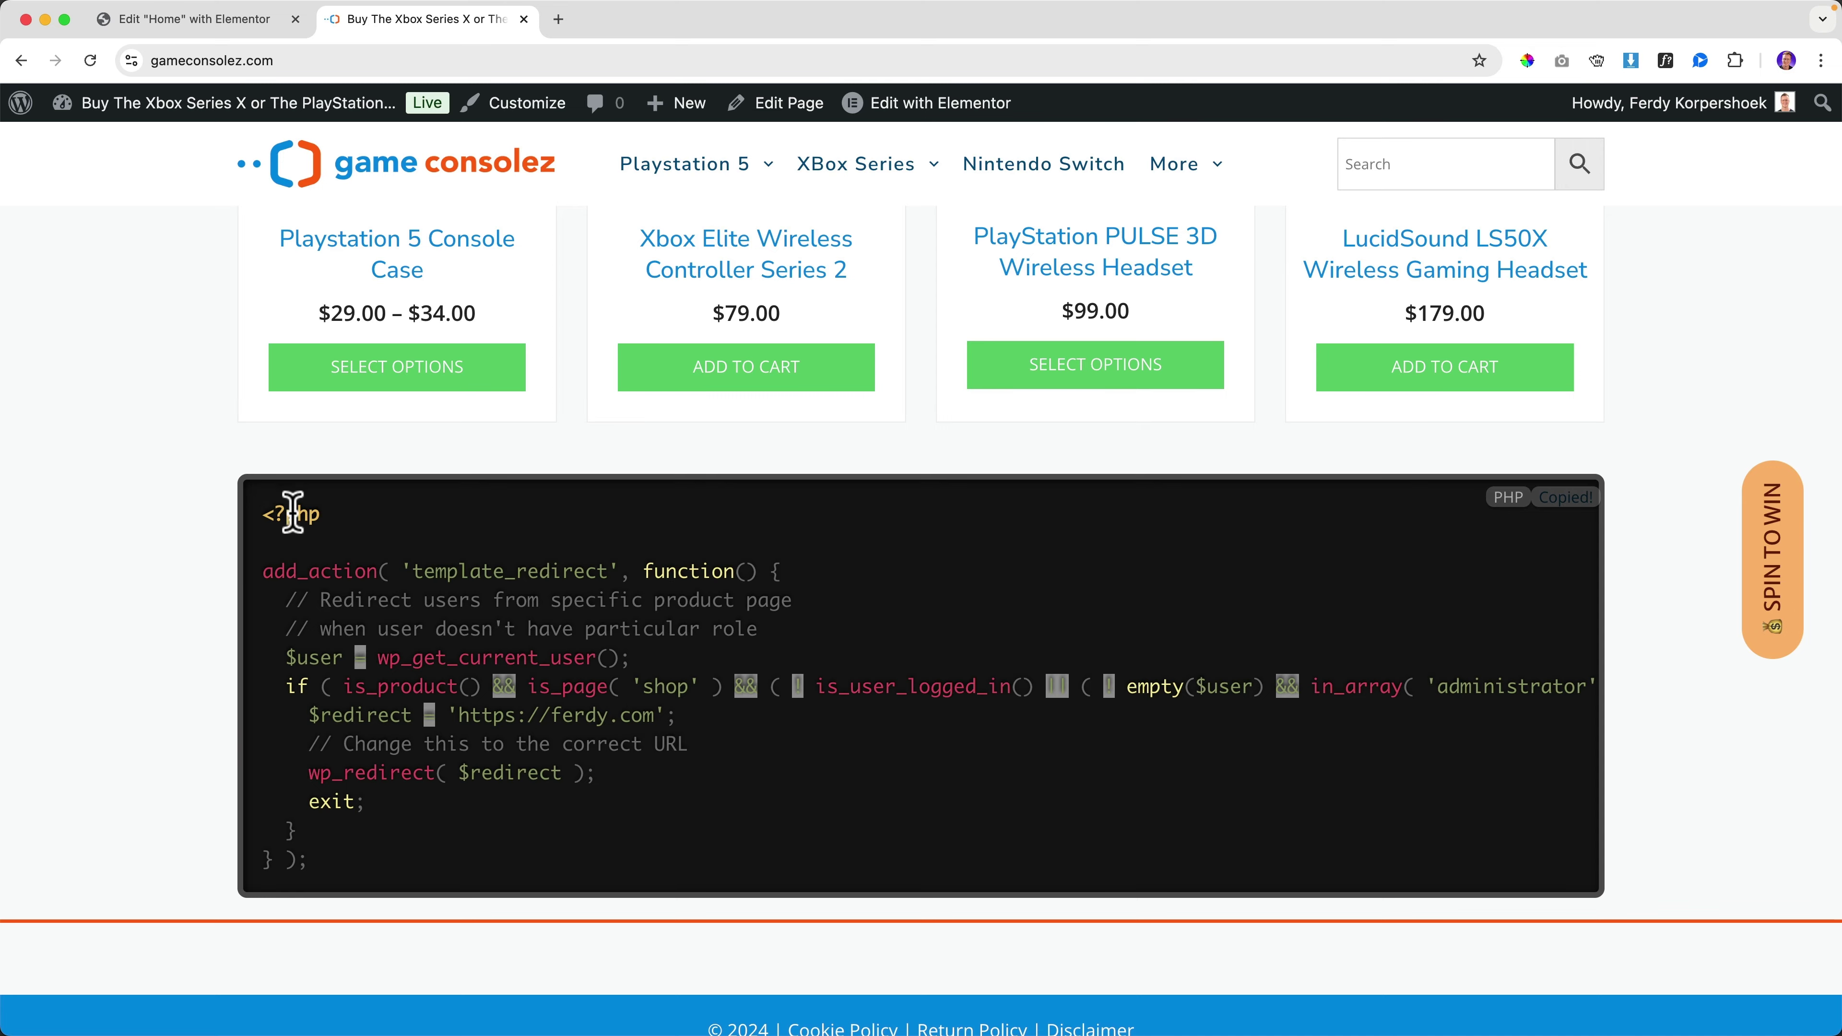
# Step: Highlight lines 4-8 of the code in the homepage's code snippet widget
pyautogui.click(197, 20)
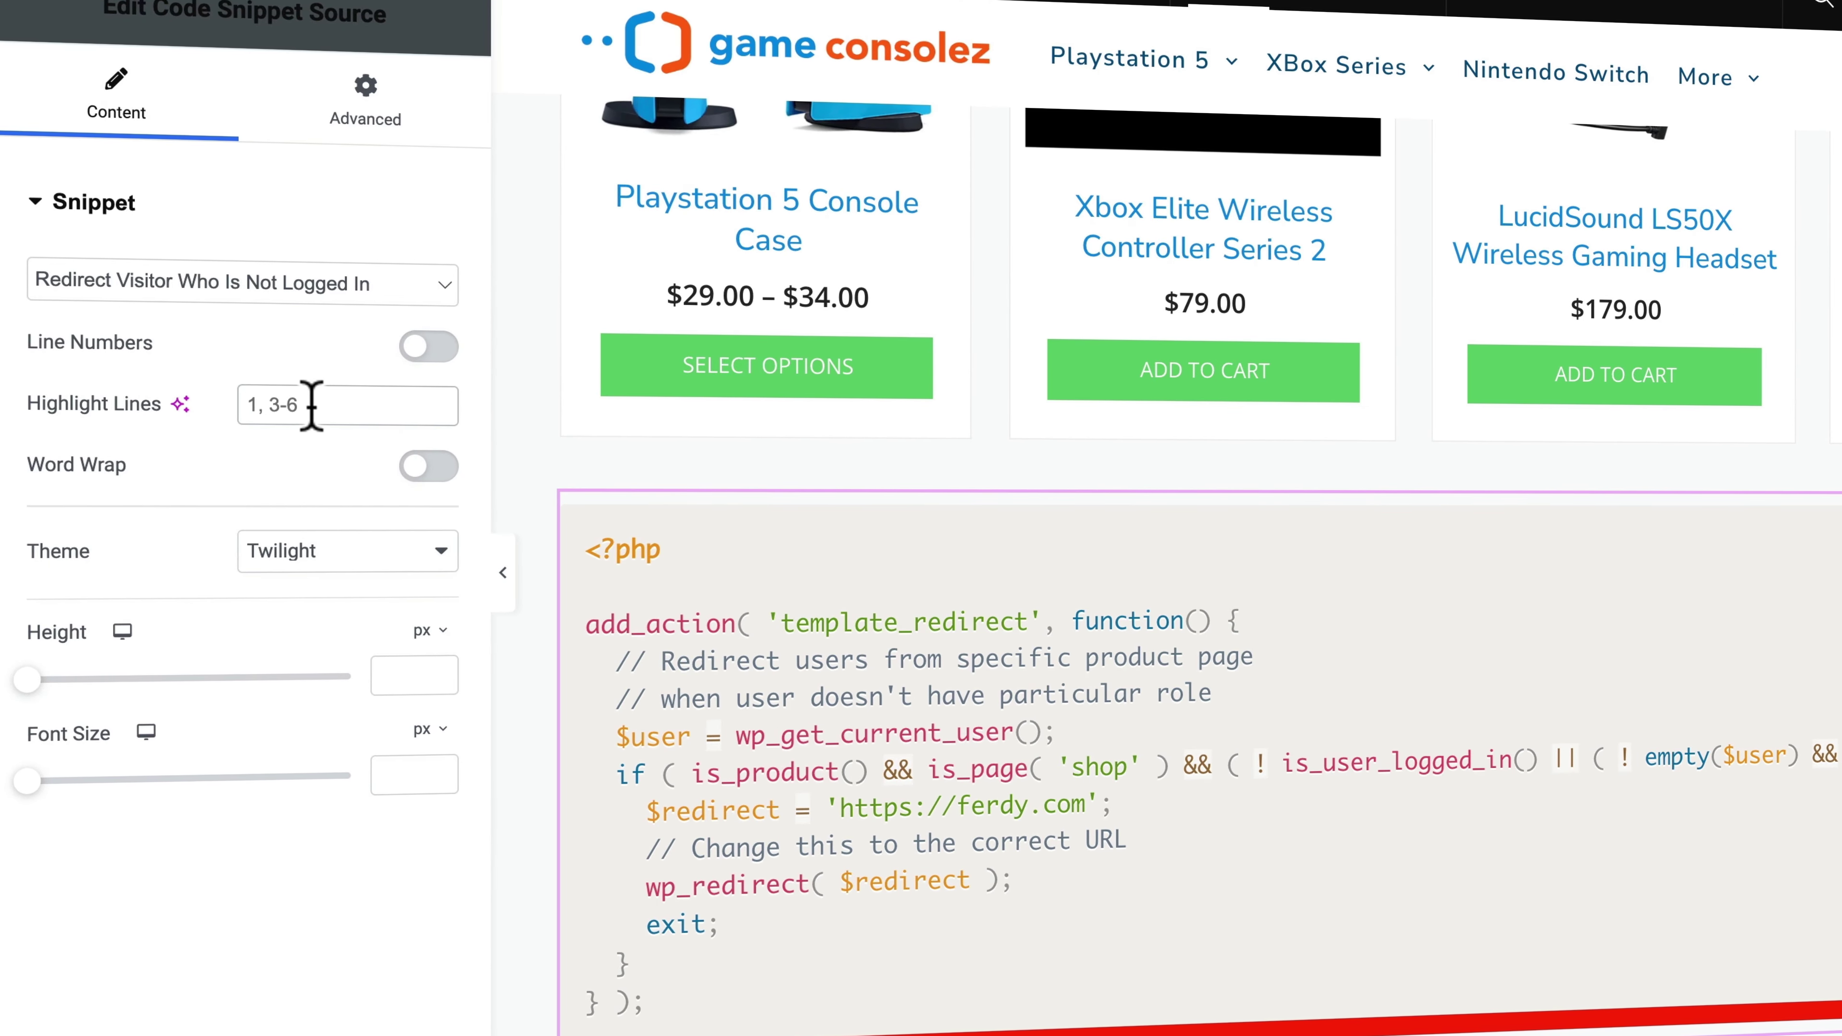
pyautogui.write('4-8')
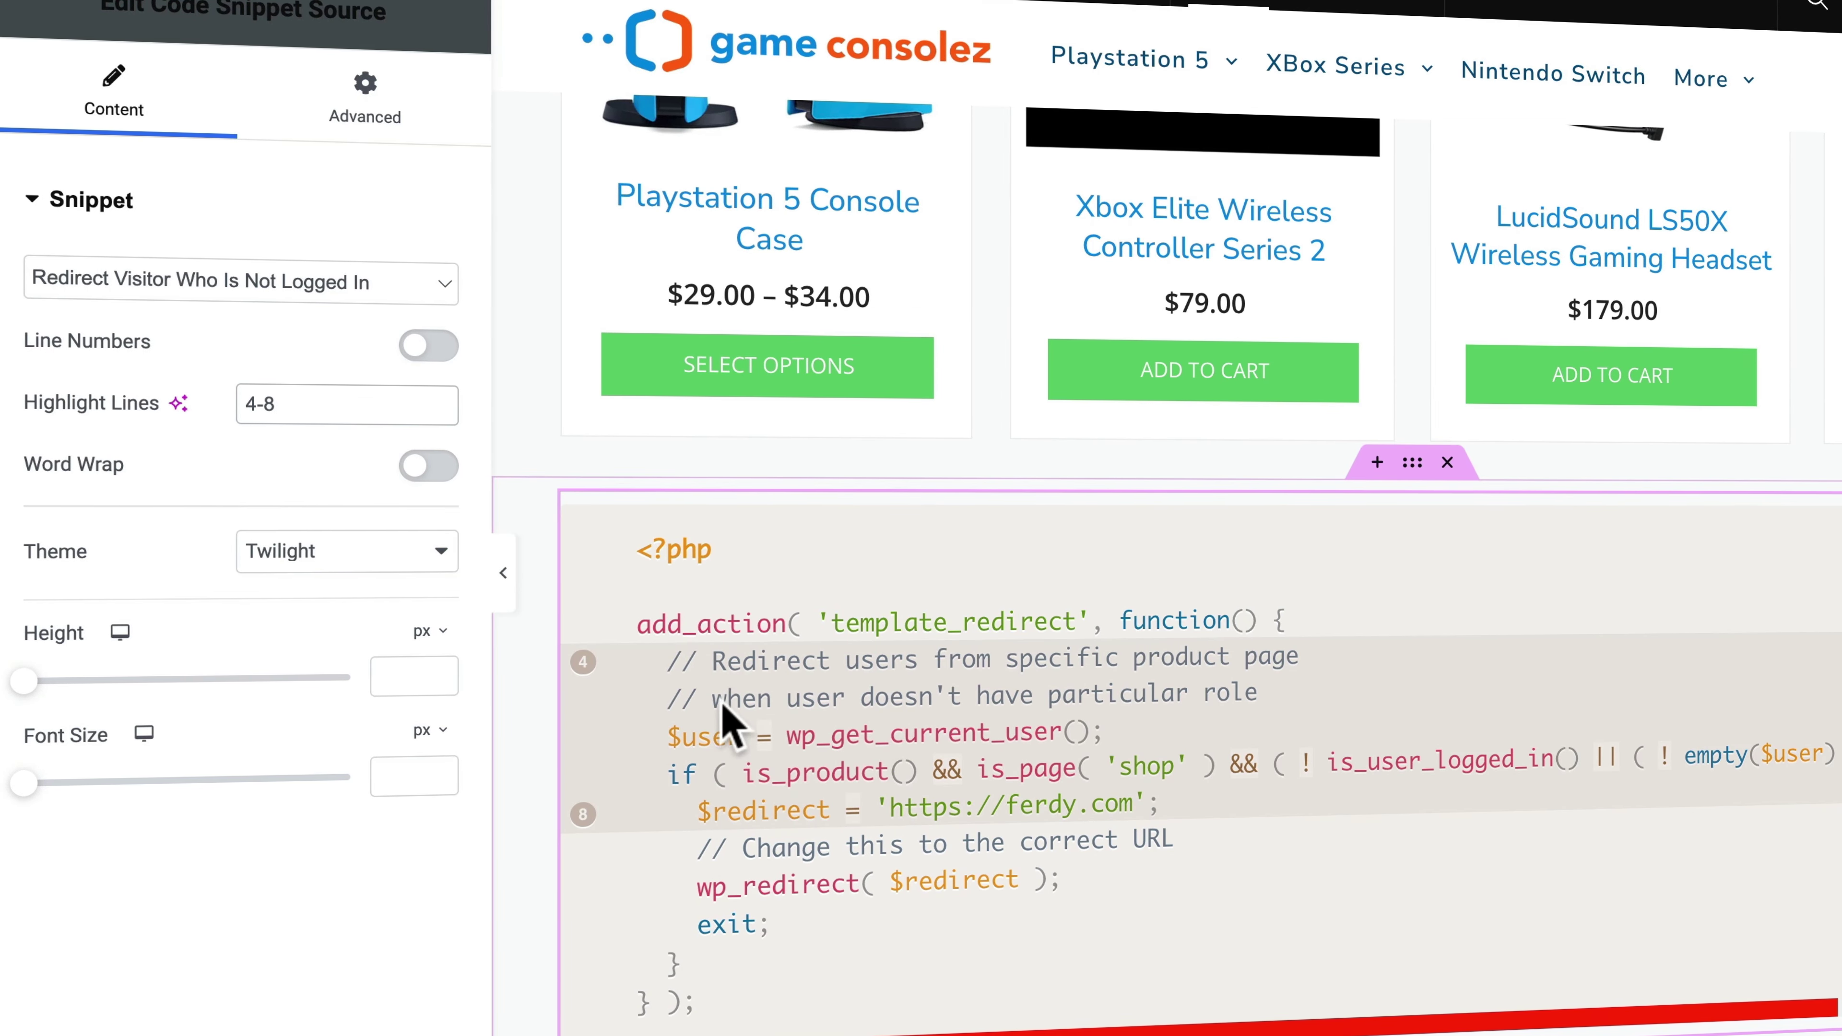
# Step: Try out word wrap and a font size of 17 px on the code block, restoring both settings
pyautogui.click(426, 468)
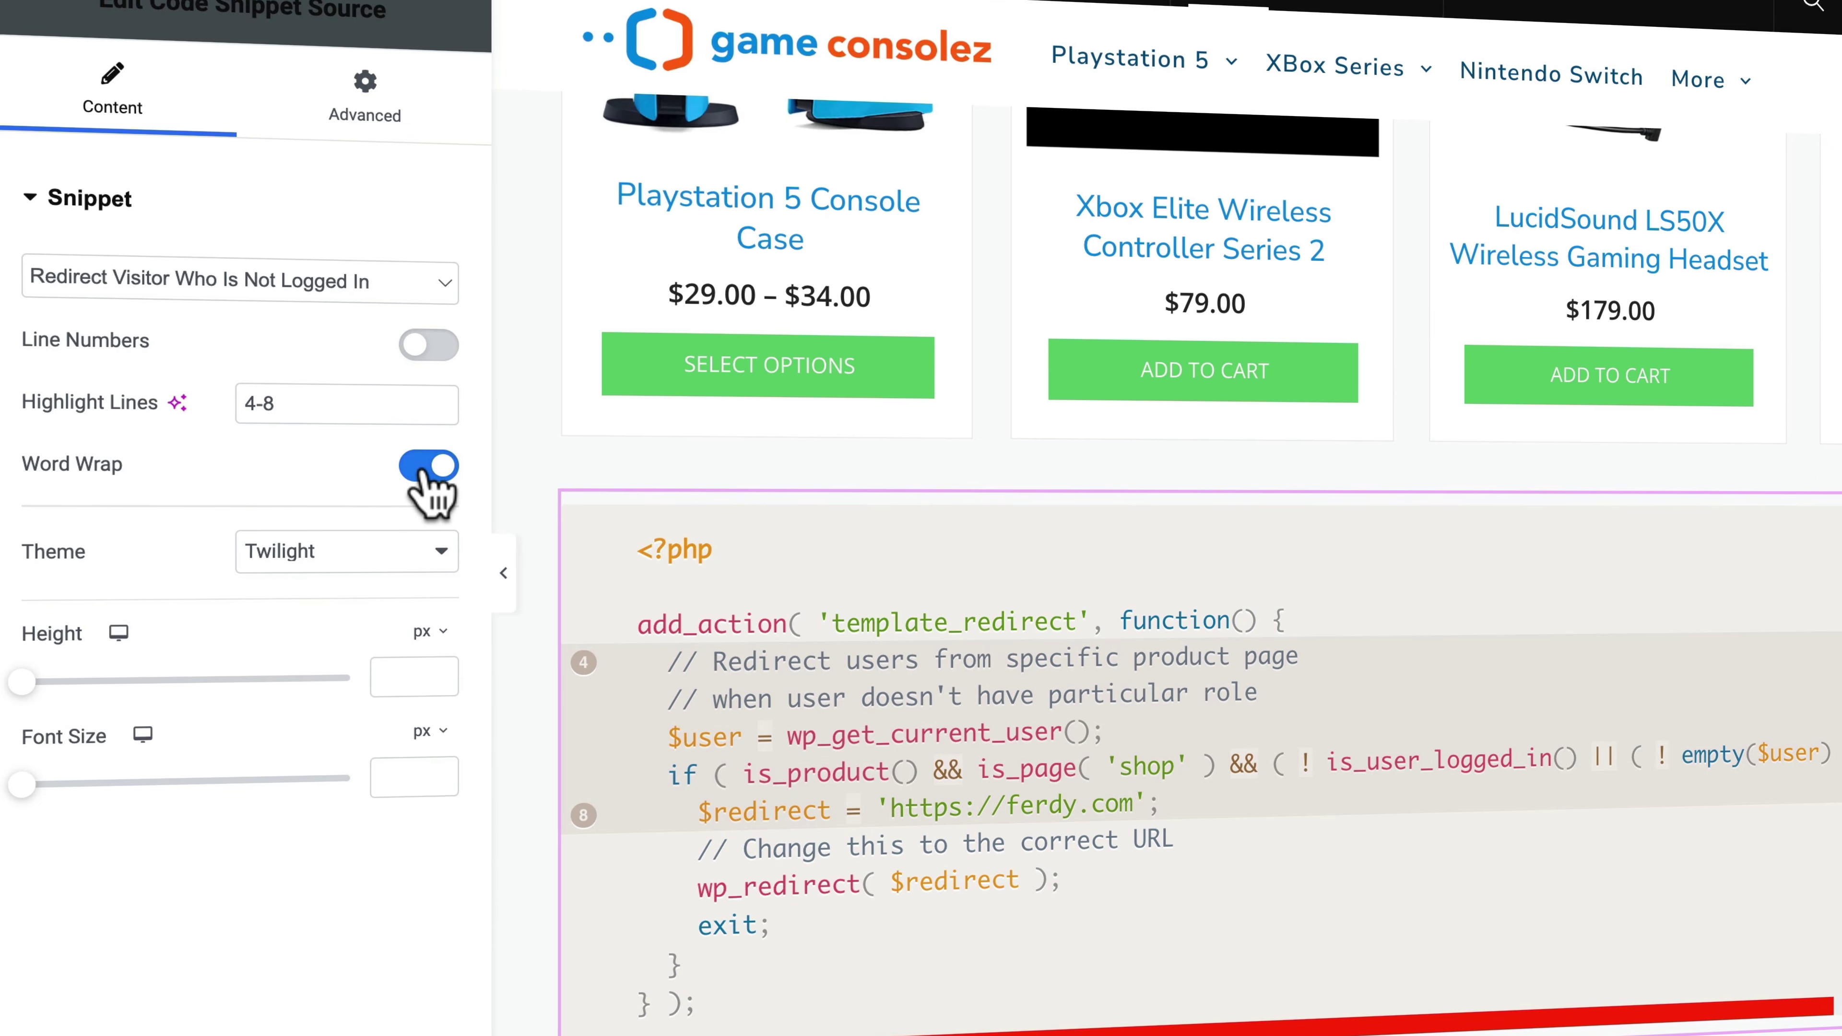
pyautogui.click(429, 469)
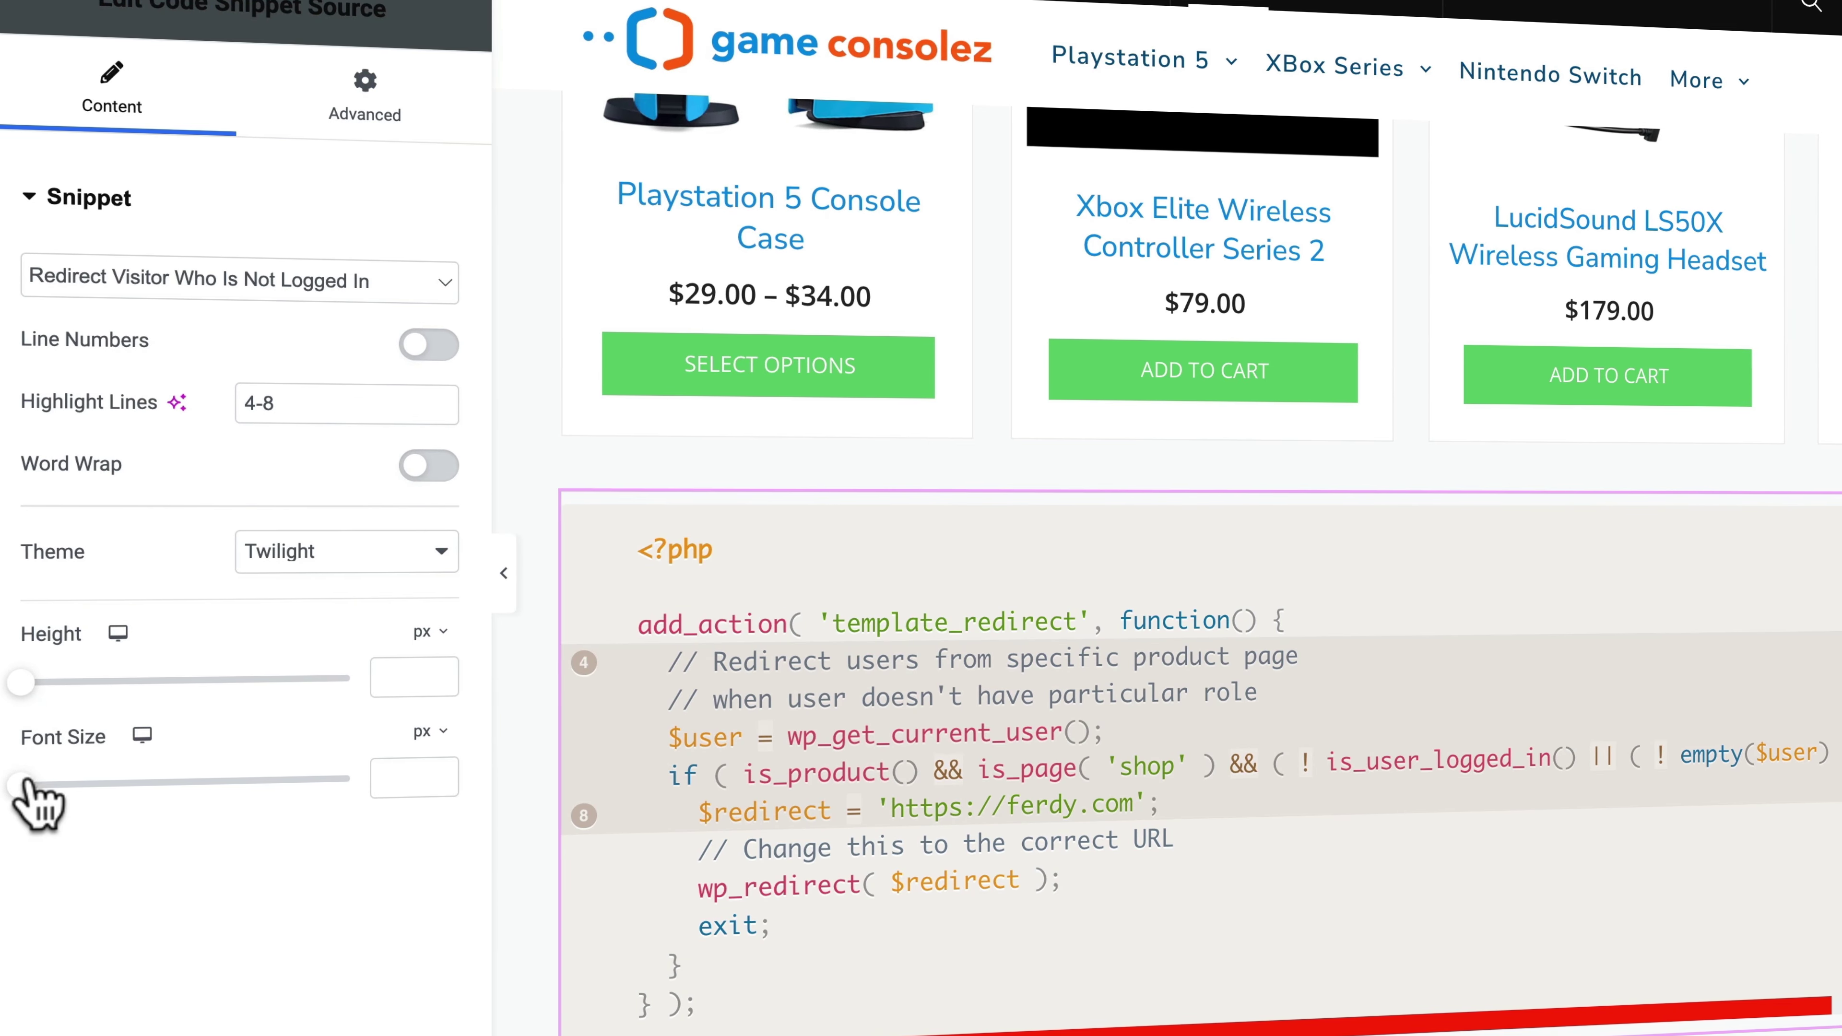
pyautogui.moveTo(22, 787); pyautogui.dragTo(46, 787)
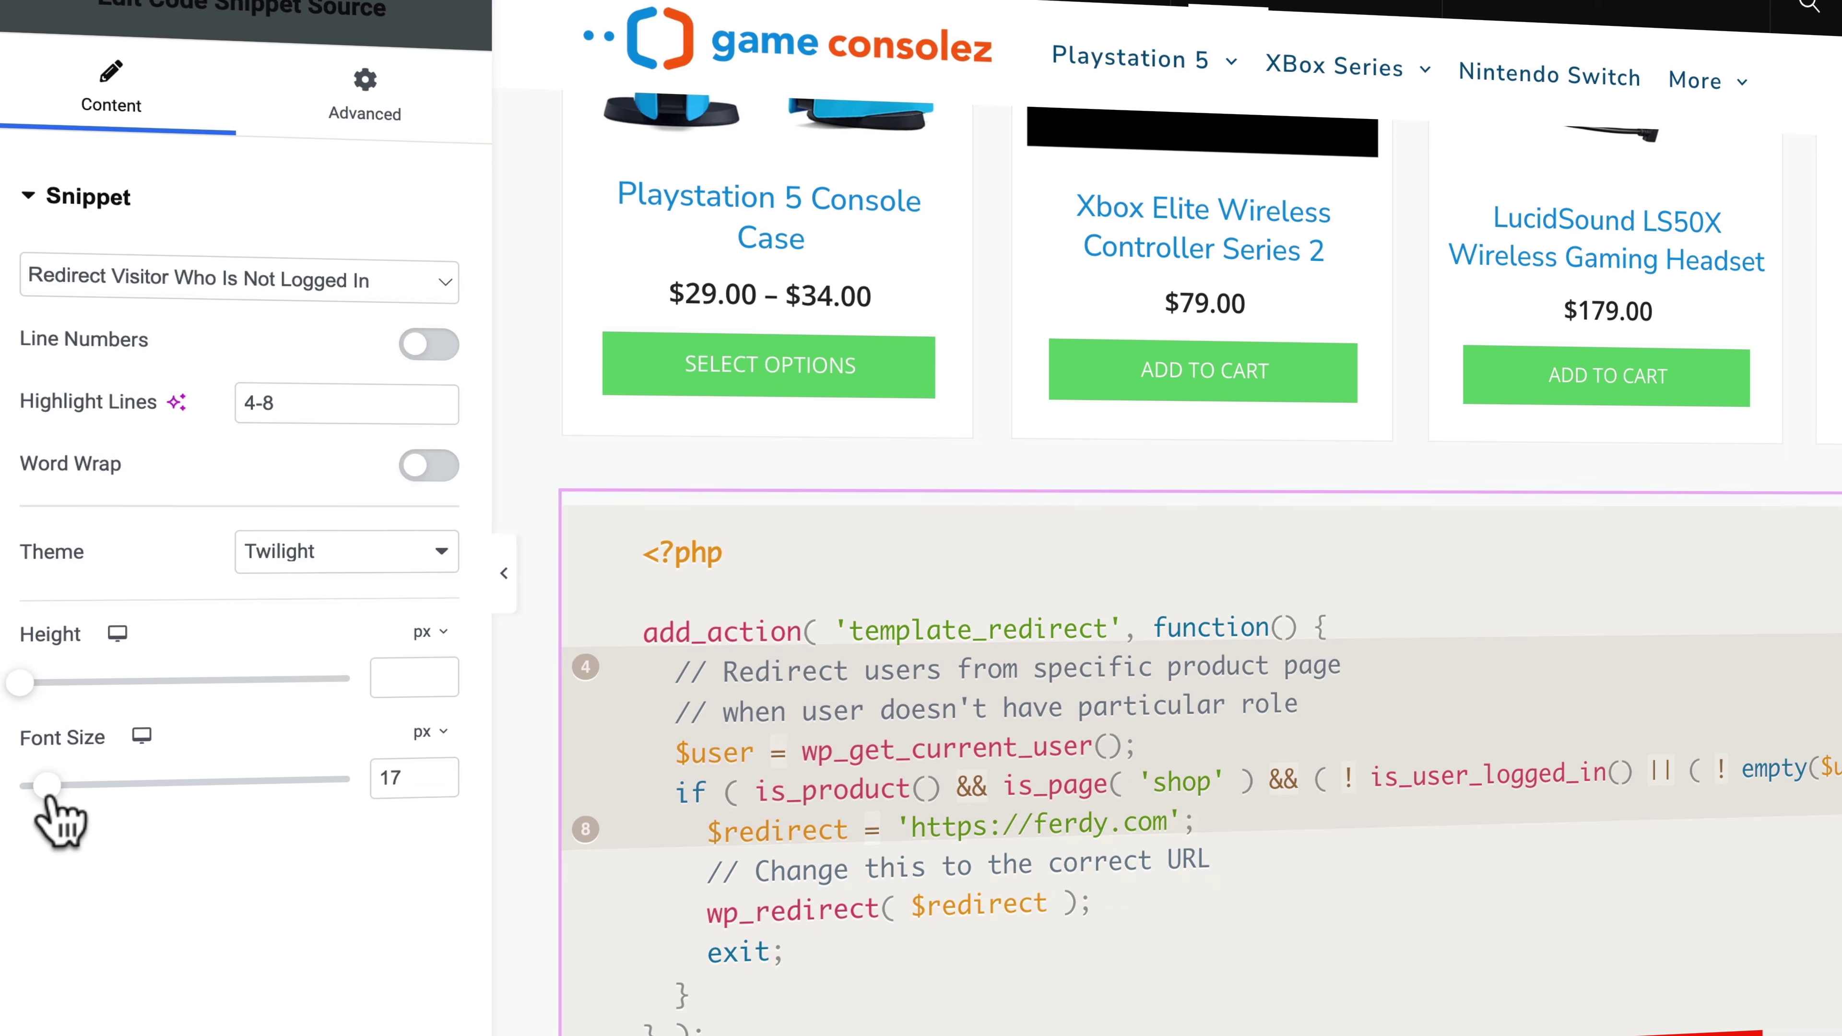
pyautogui.moveTo(417, 778); pyautogui.dragTo(366, 802)
pyautogui.press('BackSpace')
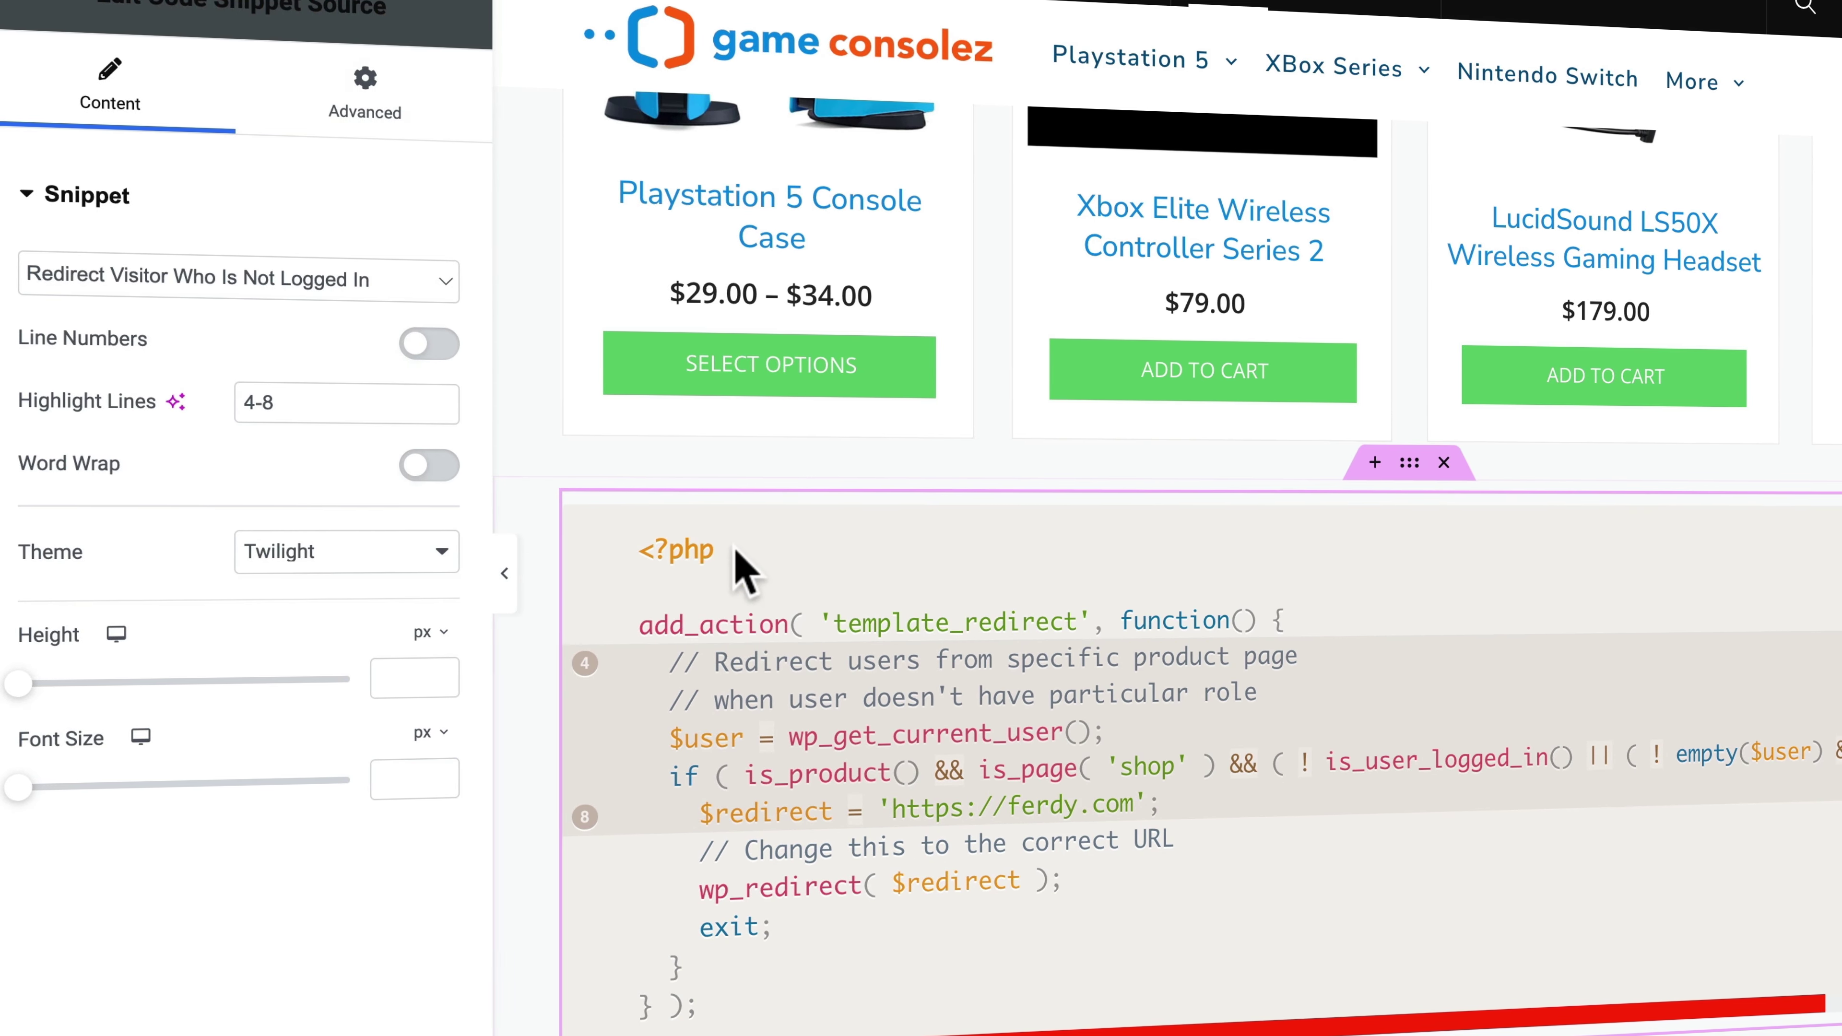
# Step: Add a Heading widget directly above the code block on the homepage
pyautogui.click(178, 3)
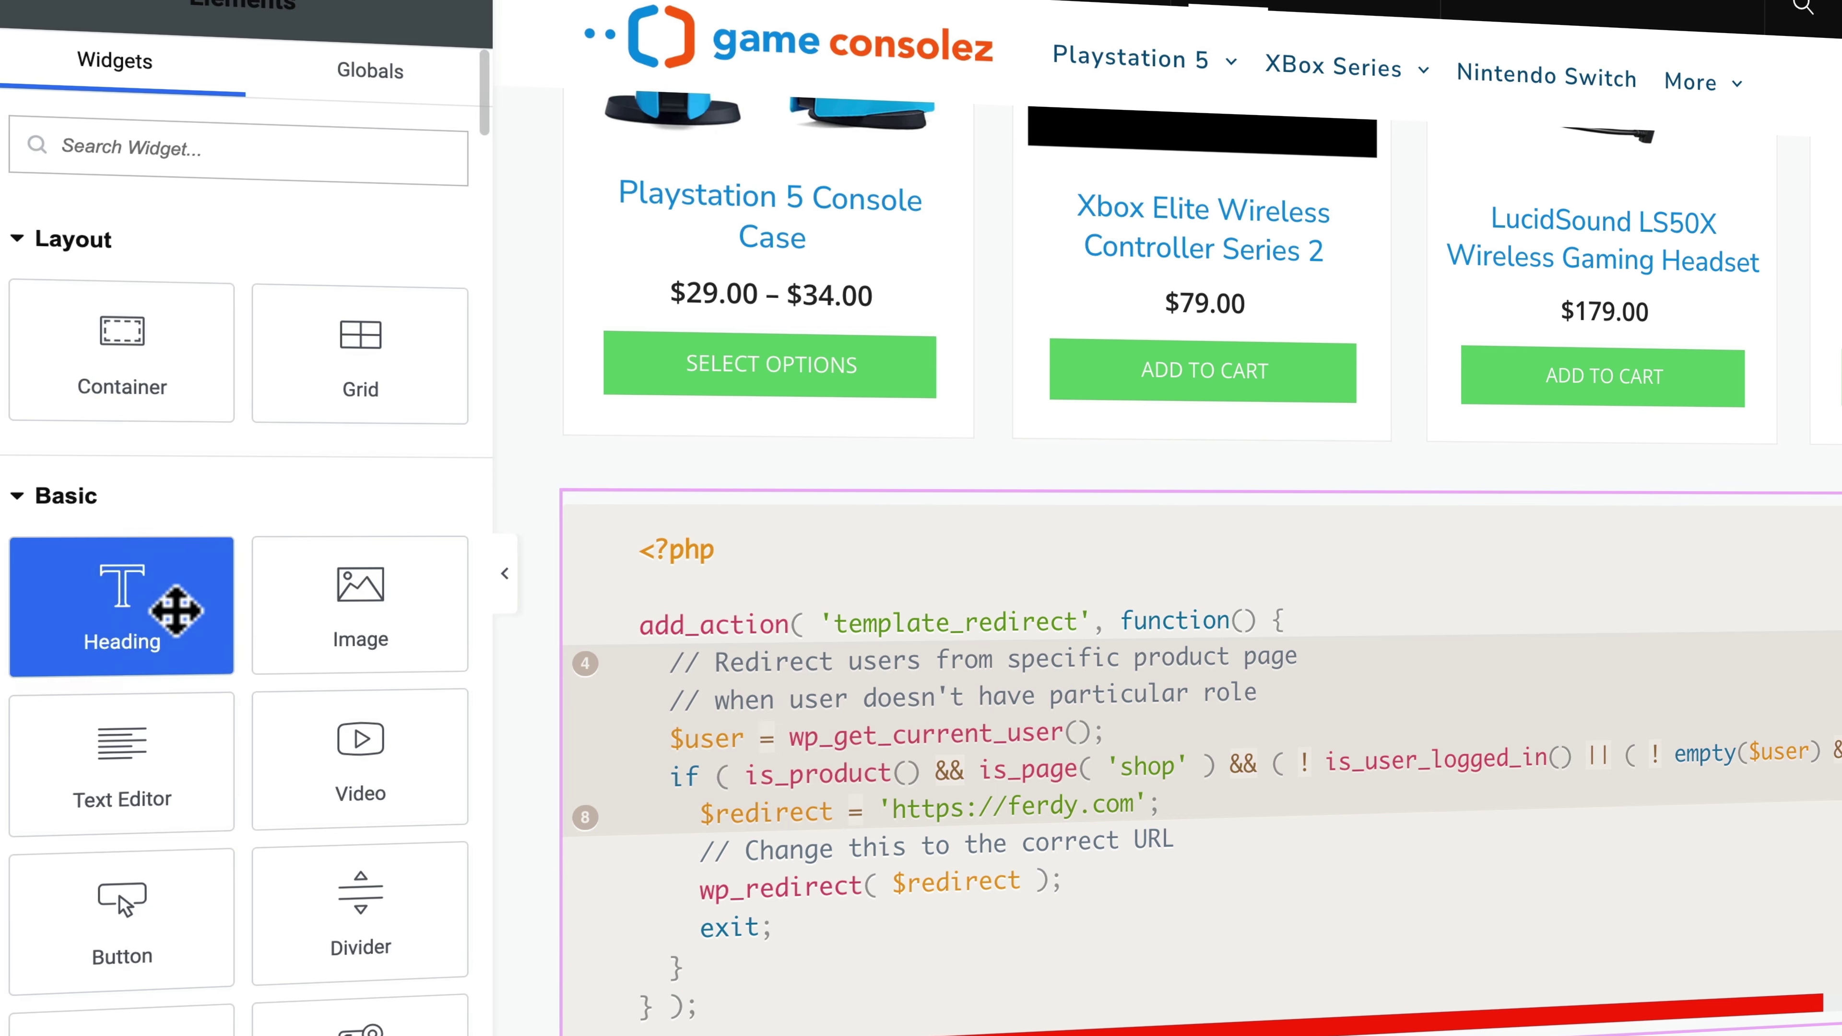
pyautogui.moveTo(177, 608); pyautogui.dragTo(711, 523)
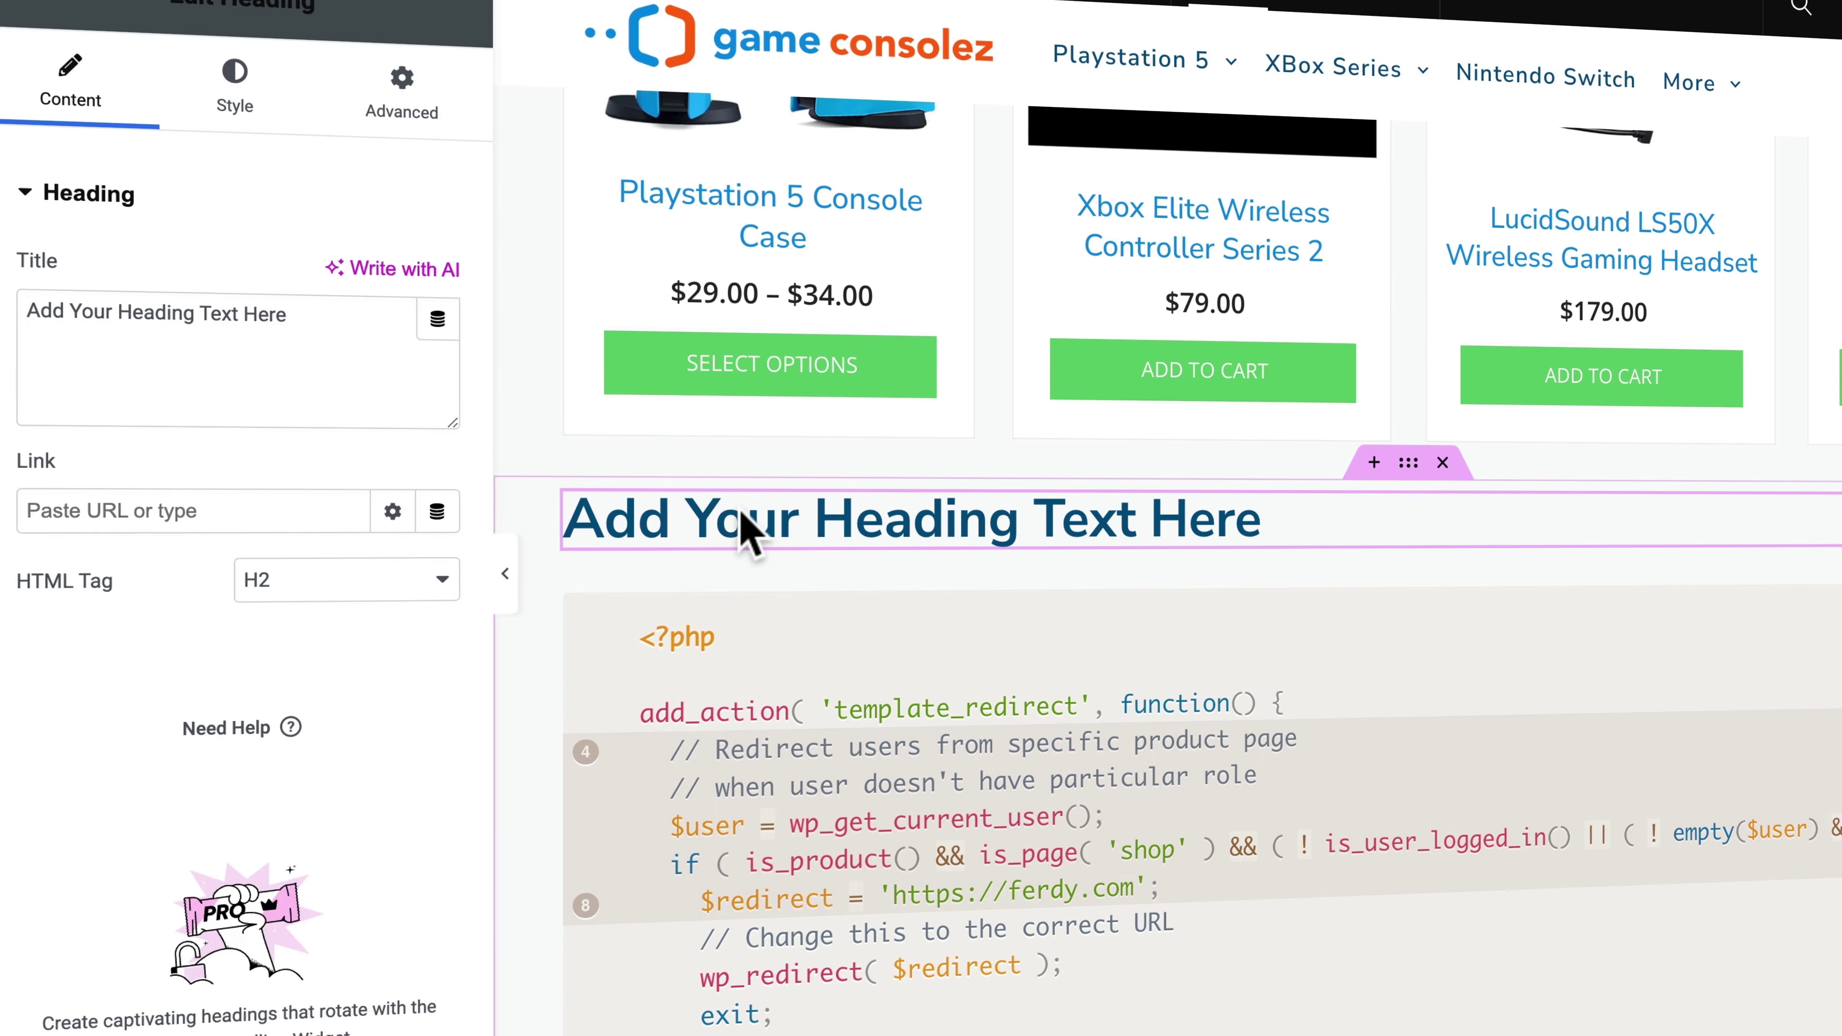
# Step: Set the heading's title to "Redirect Non User To External Page" and publish the homepage
pyautogui.tripleClick(320, 366)
pyautogui.write('Redirect Non User To Ot')
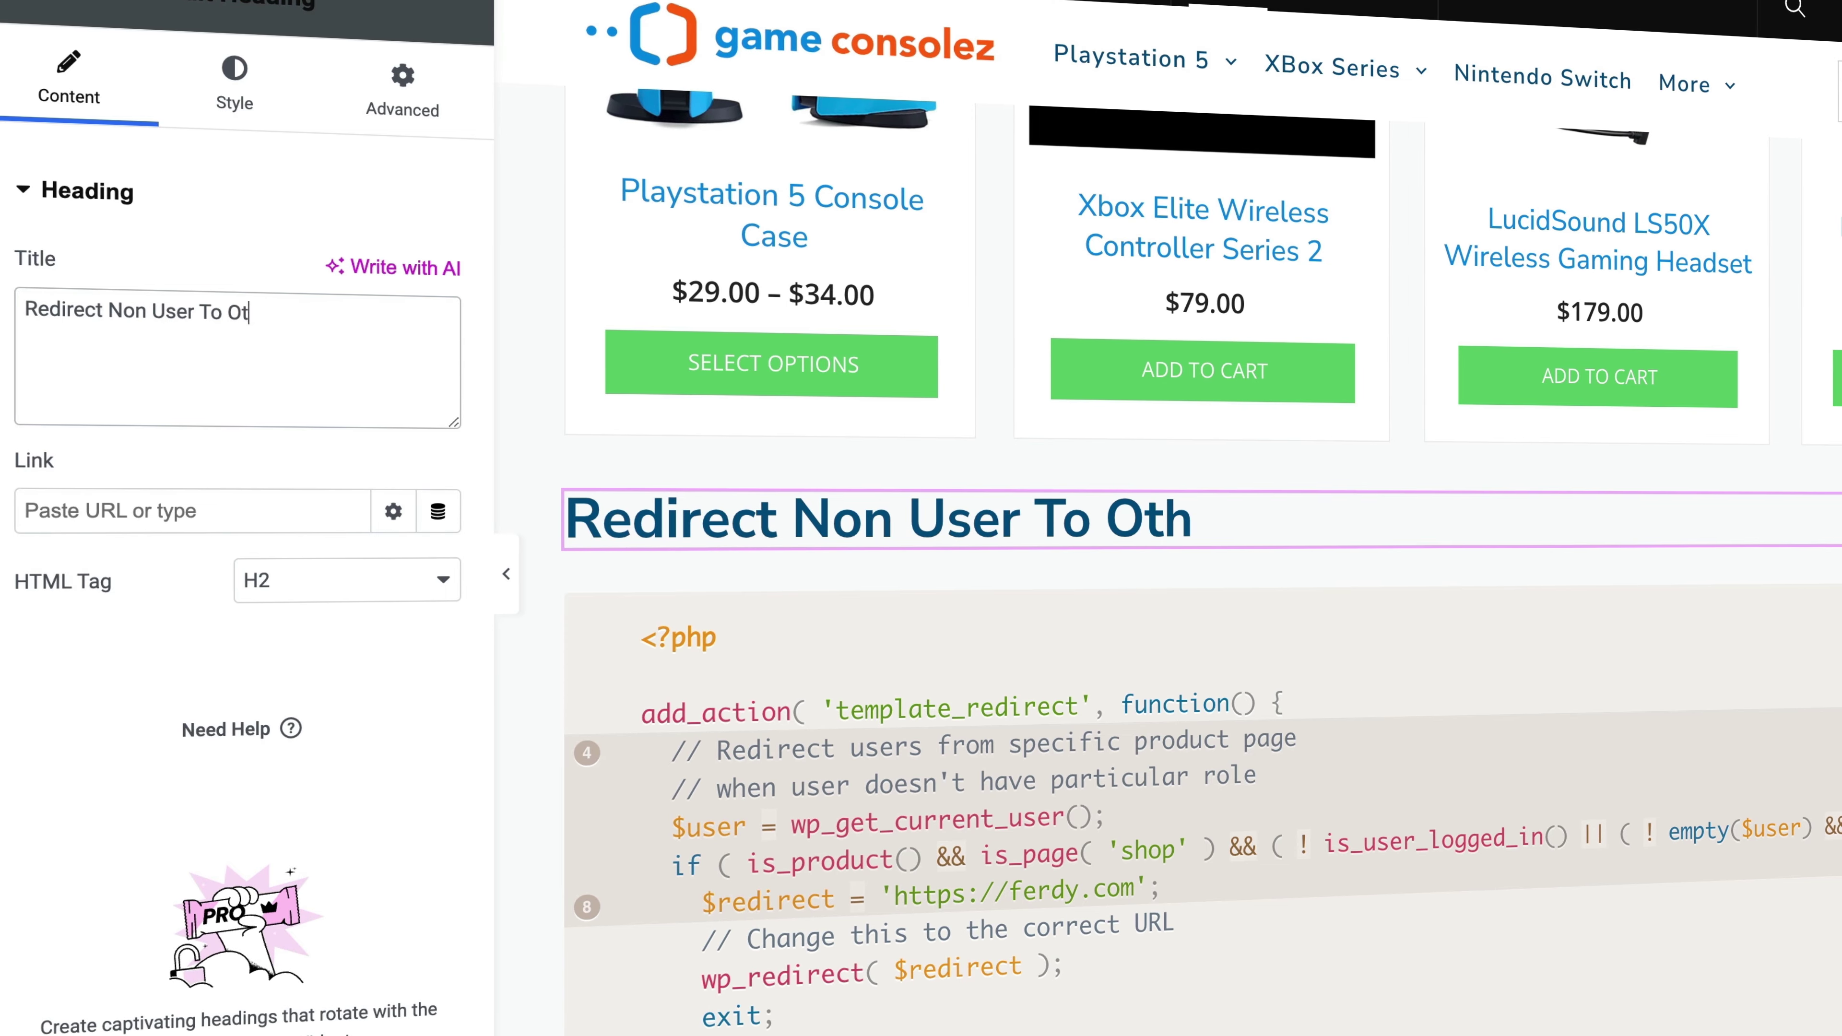
pyautogui.write('l Page')
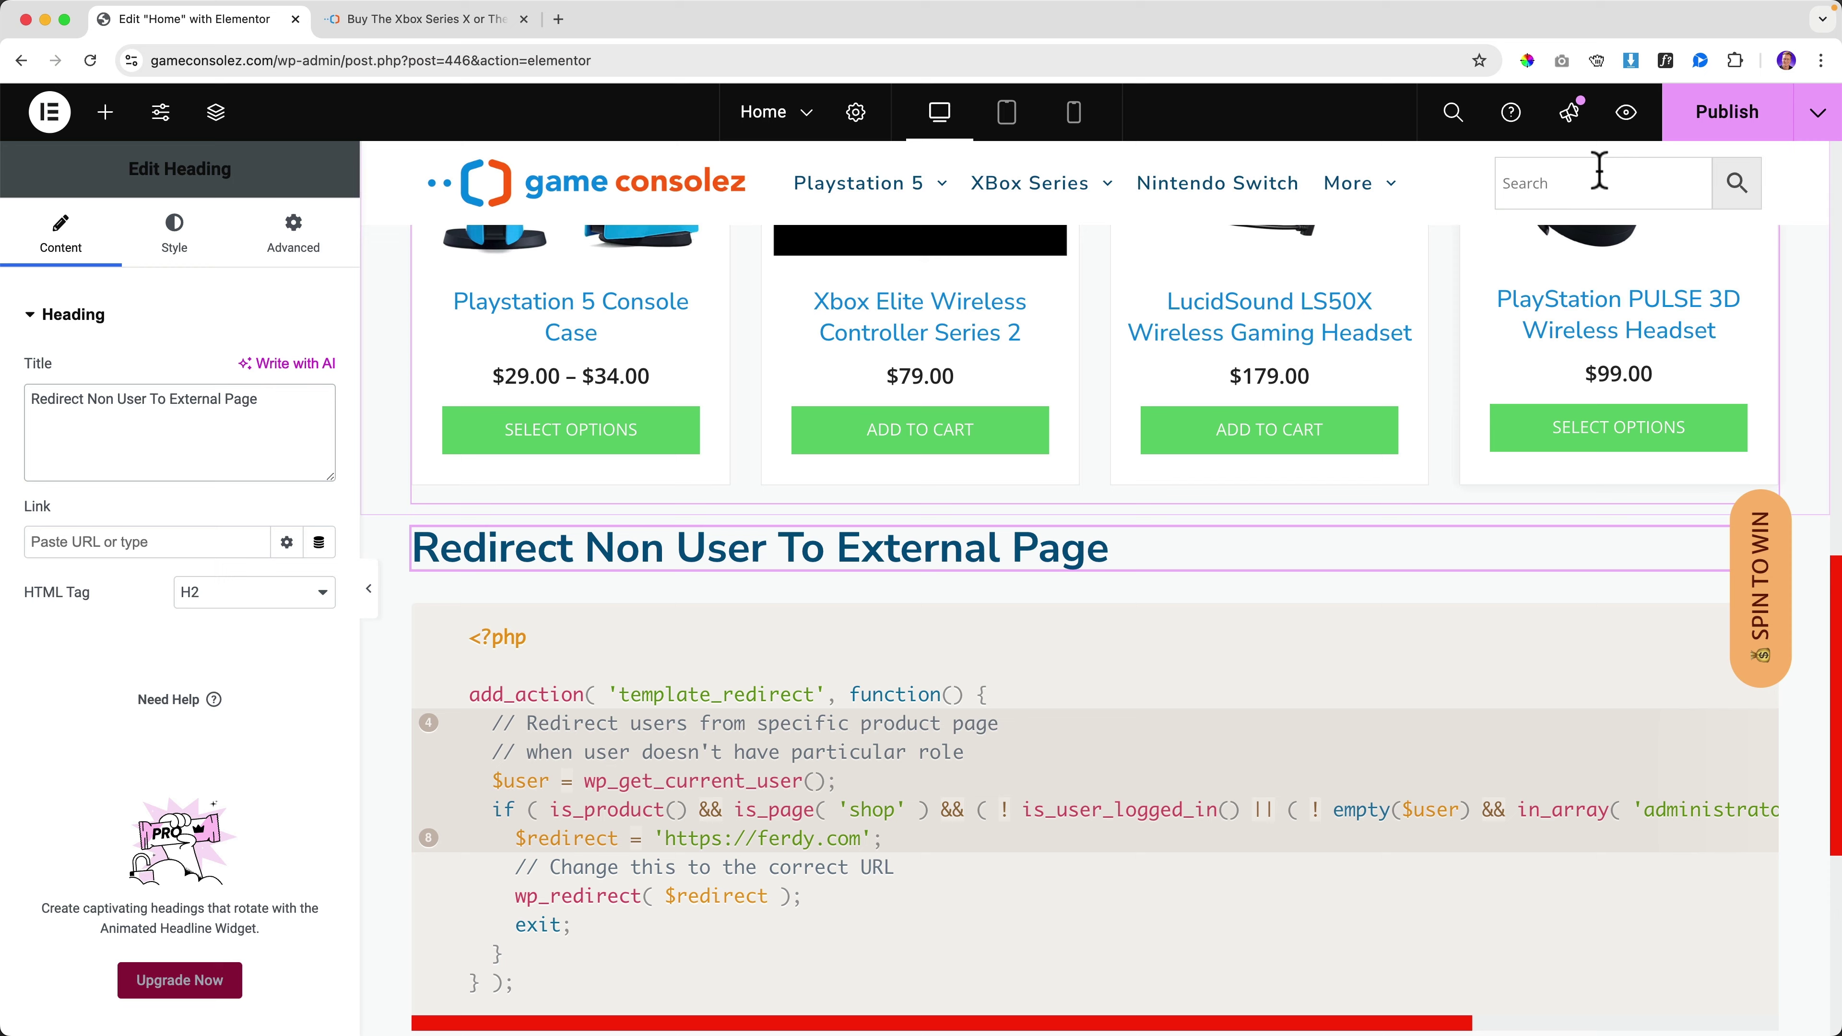
pyautogui.click(1693, 123)
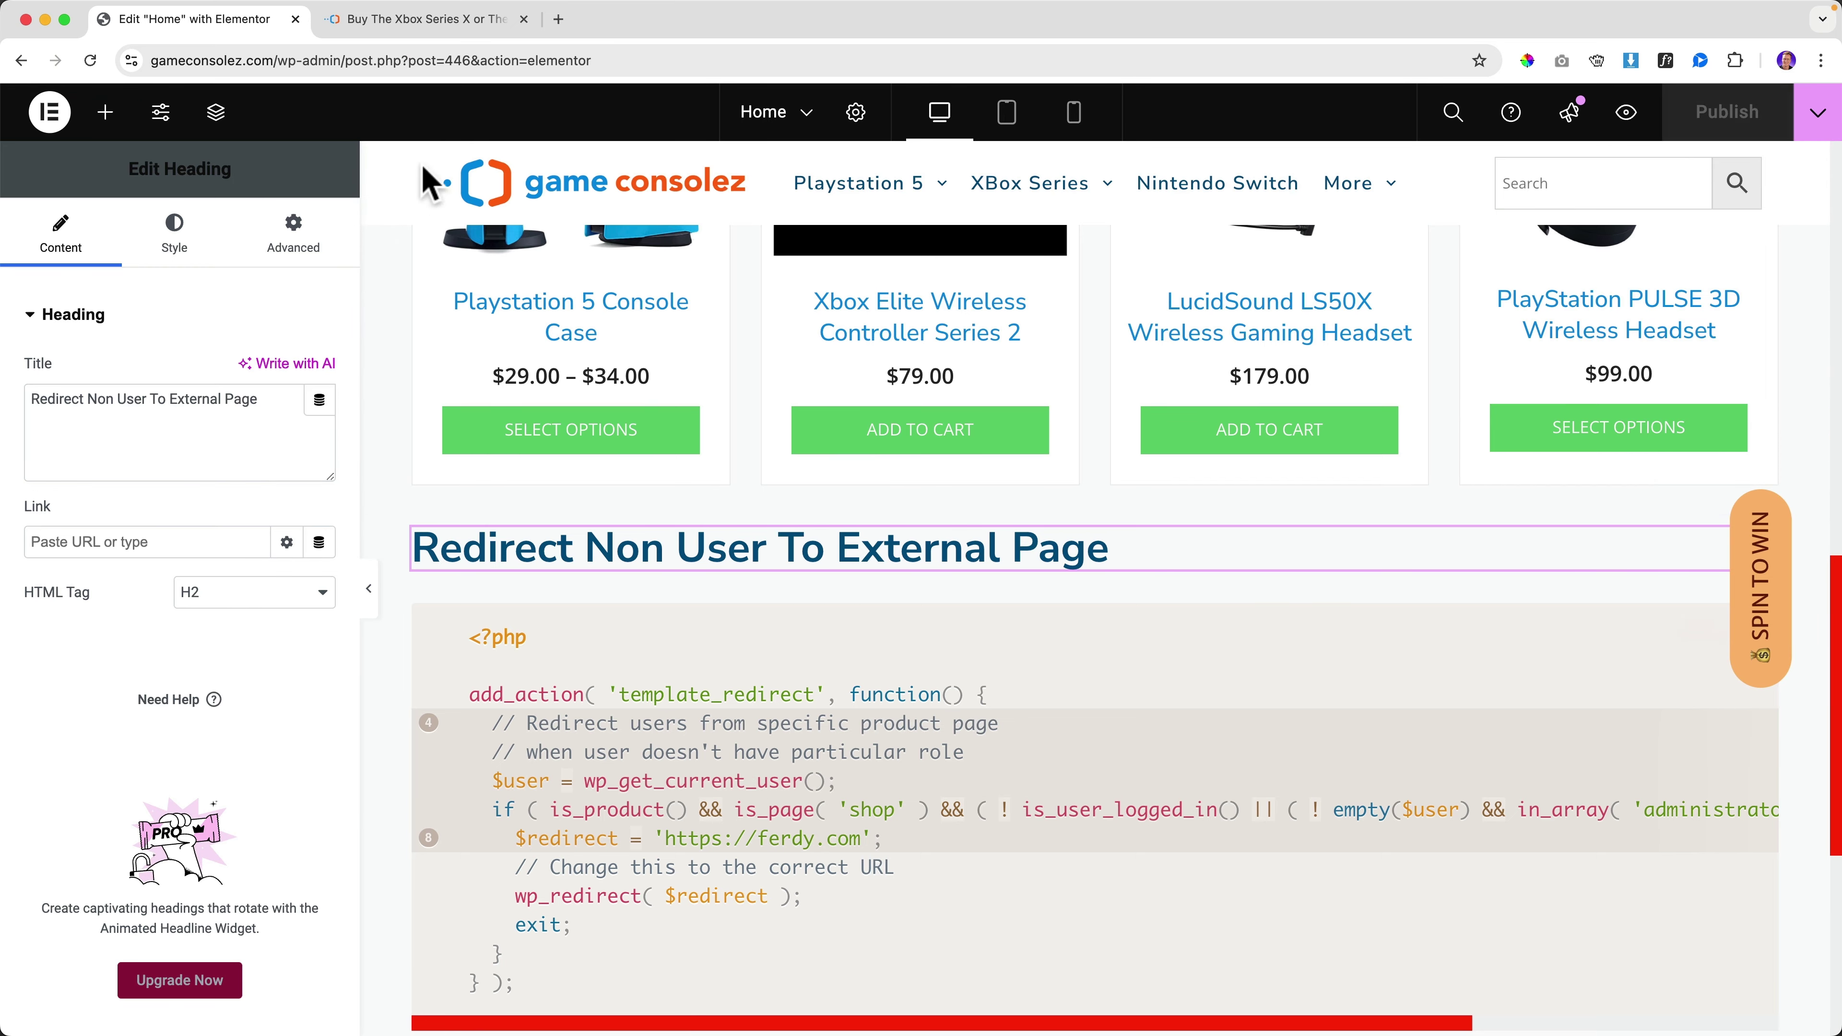
# Step: Reload the live homepage and check the heading above the code block
pyautogui.click(403, 26)
pyautogui.press('super+r')
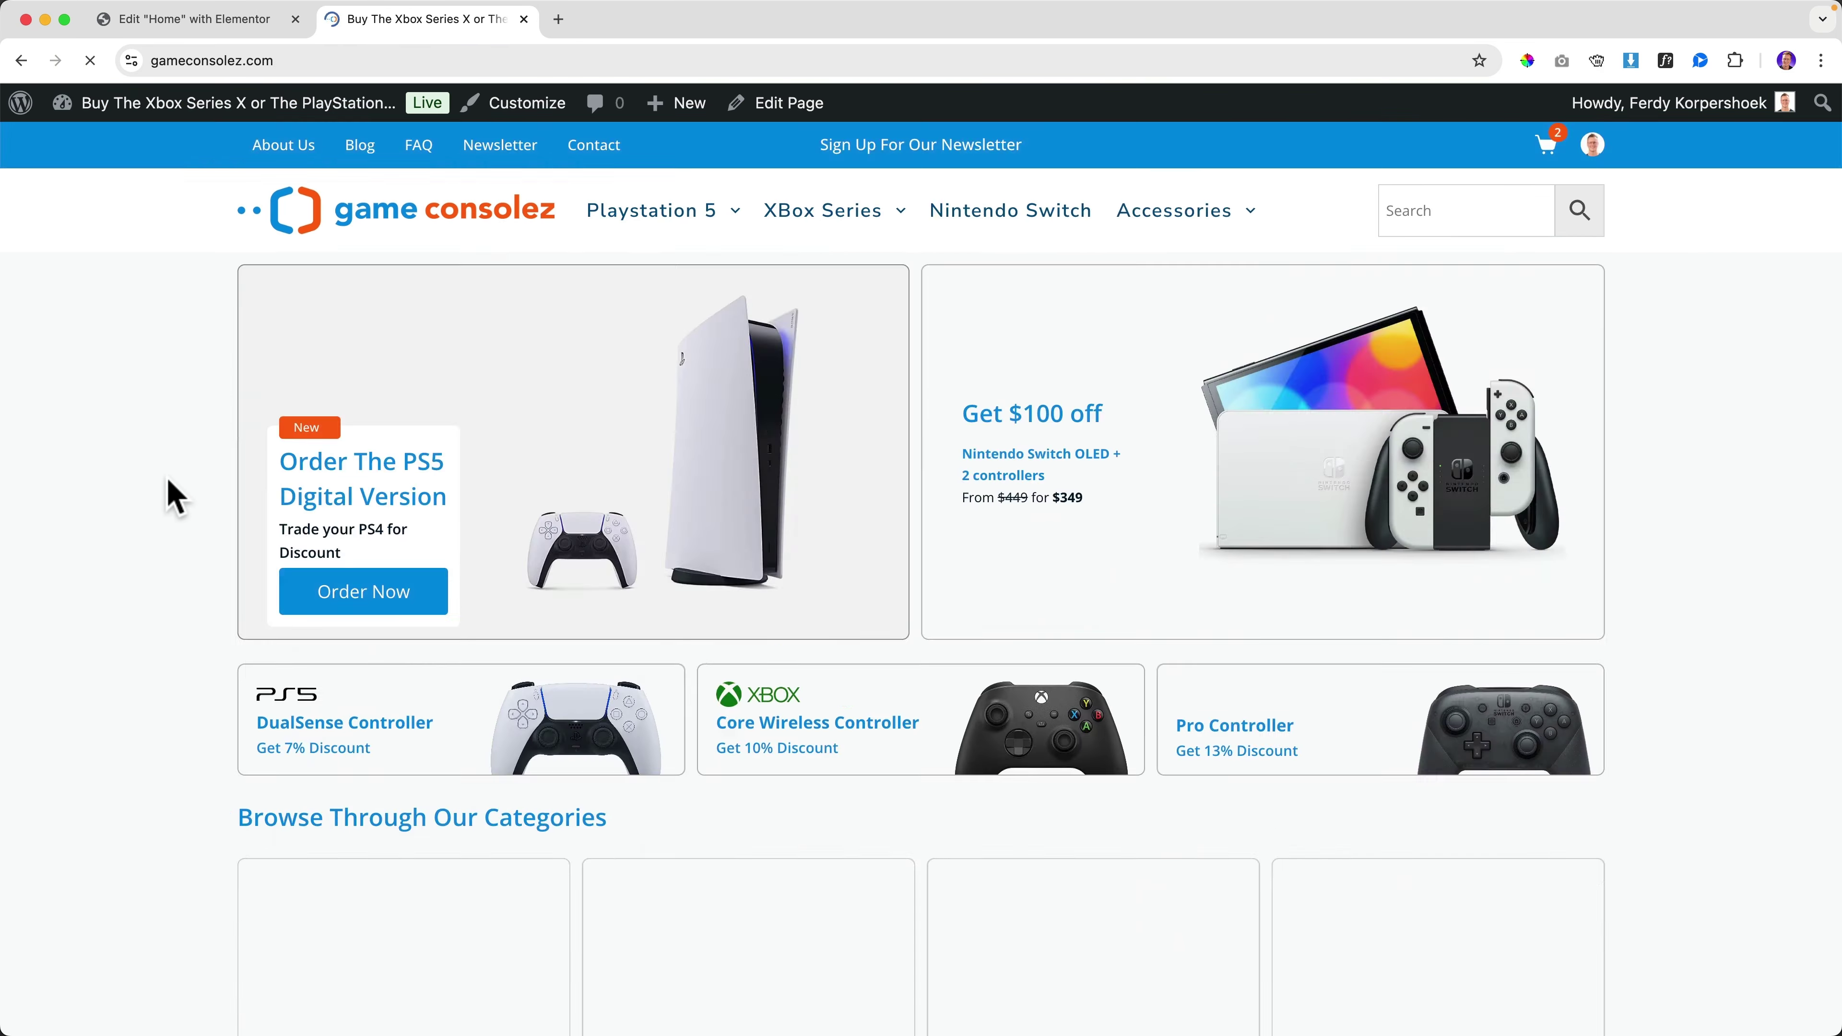
pyautogui.scroll(-3, 203, 500)
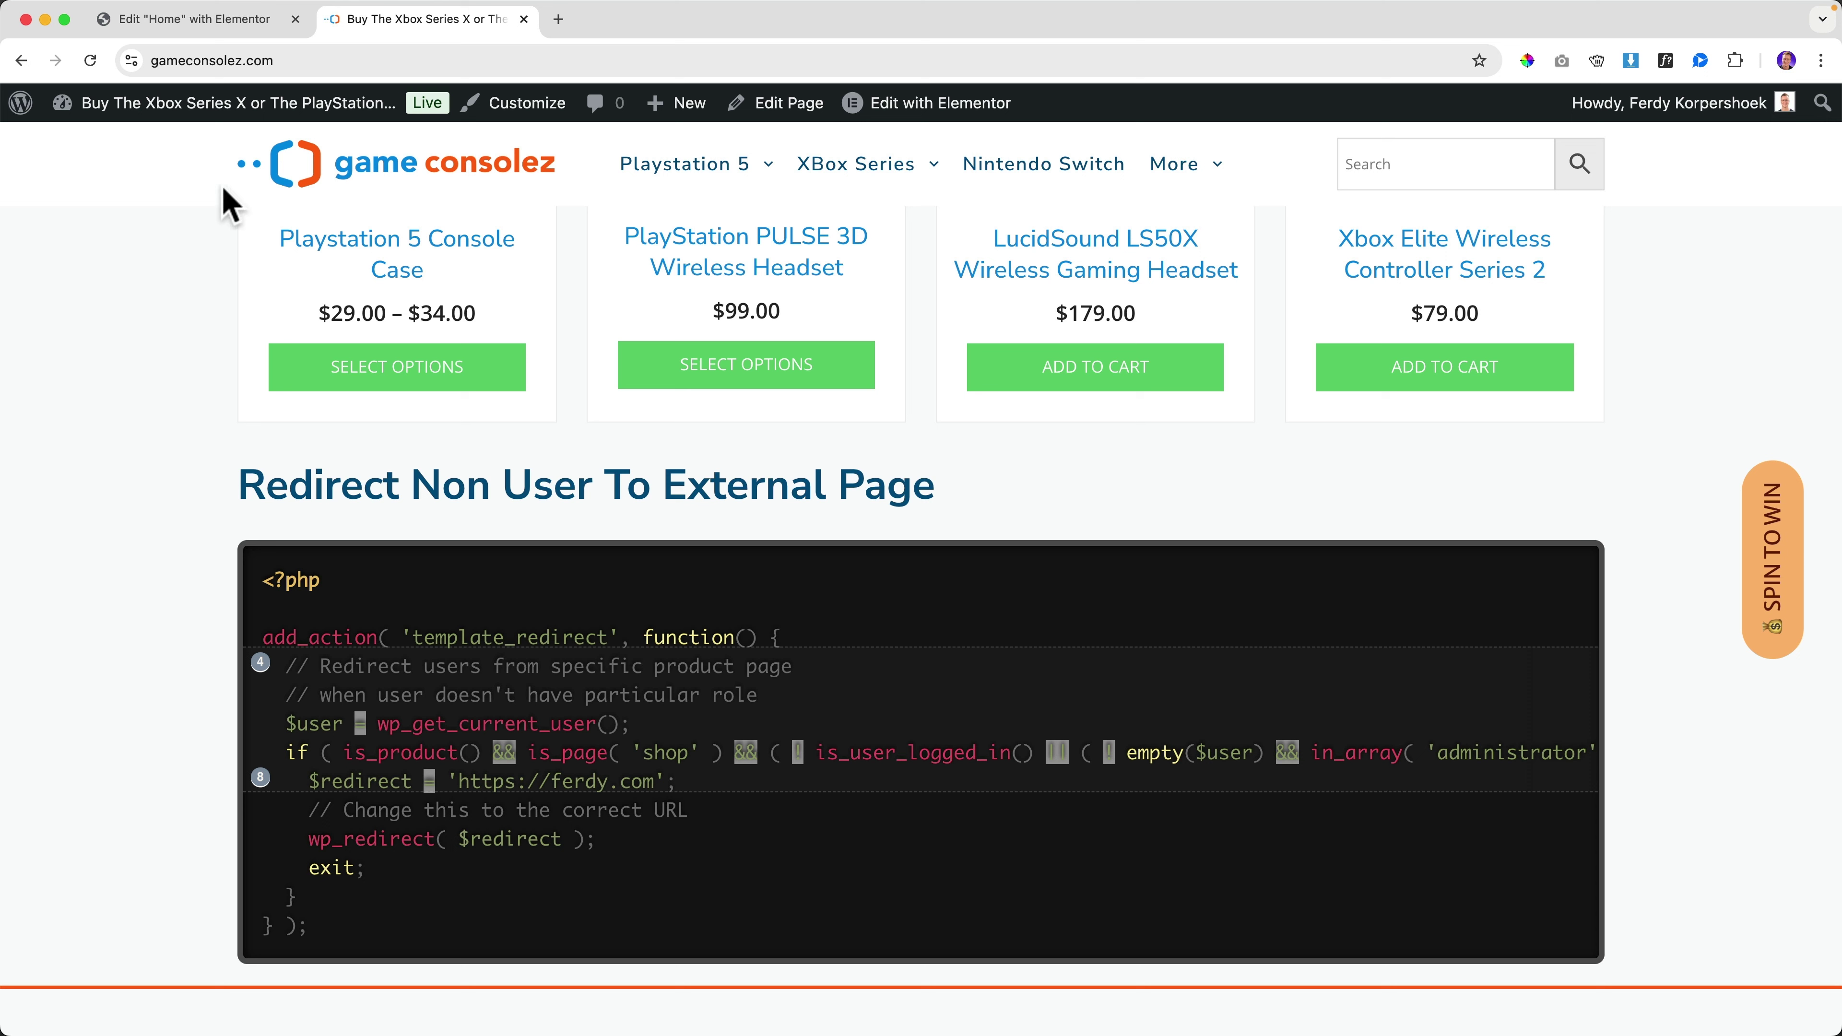
# Step: Create a new page titled "The WordPress Editor" and publish it
pyautogui.moveTo(269, 108)
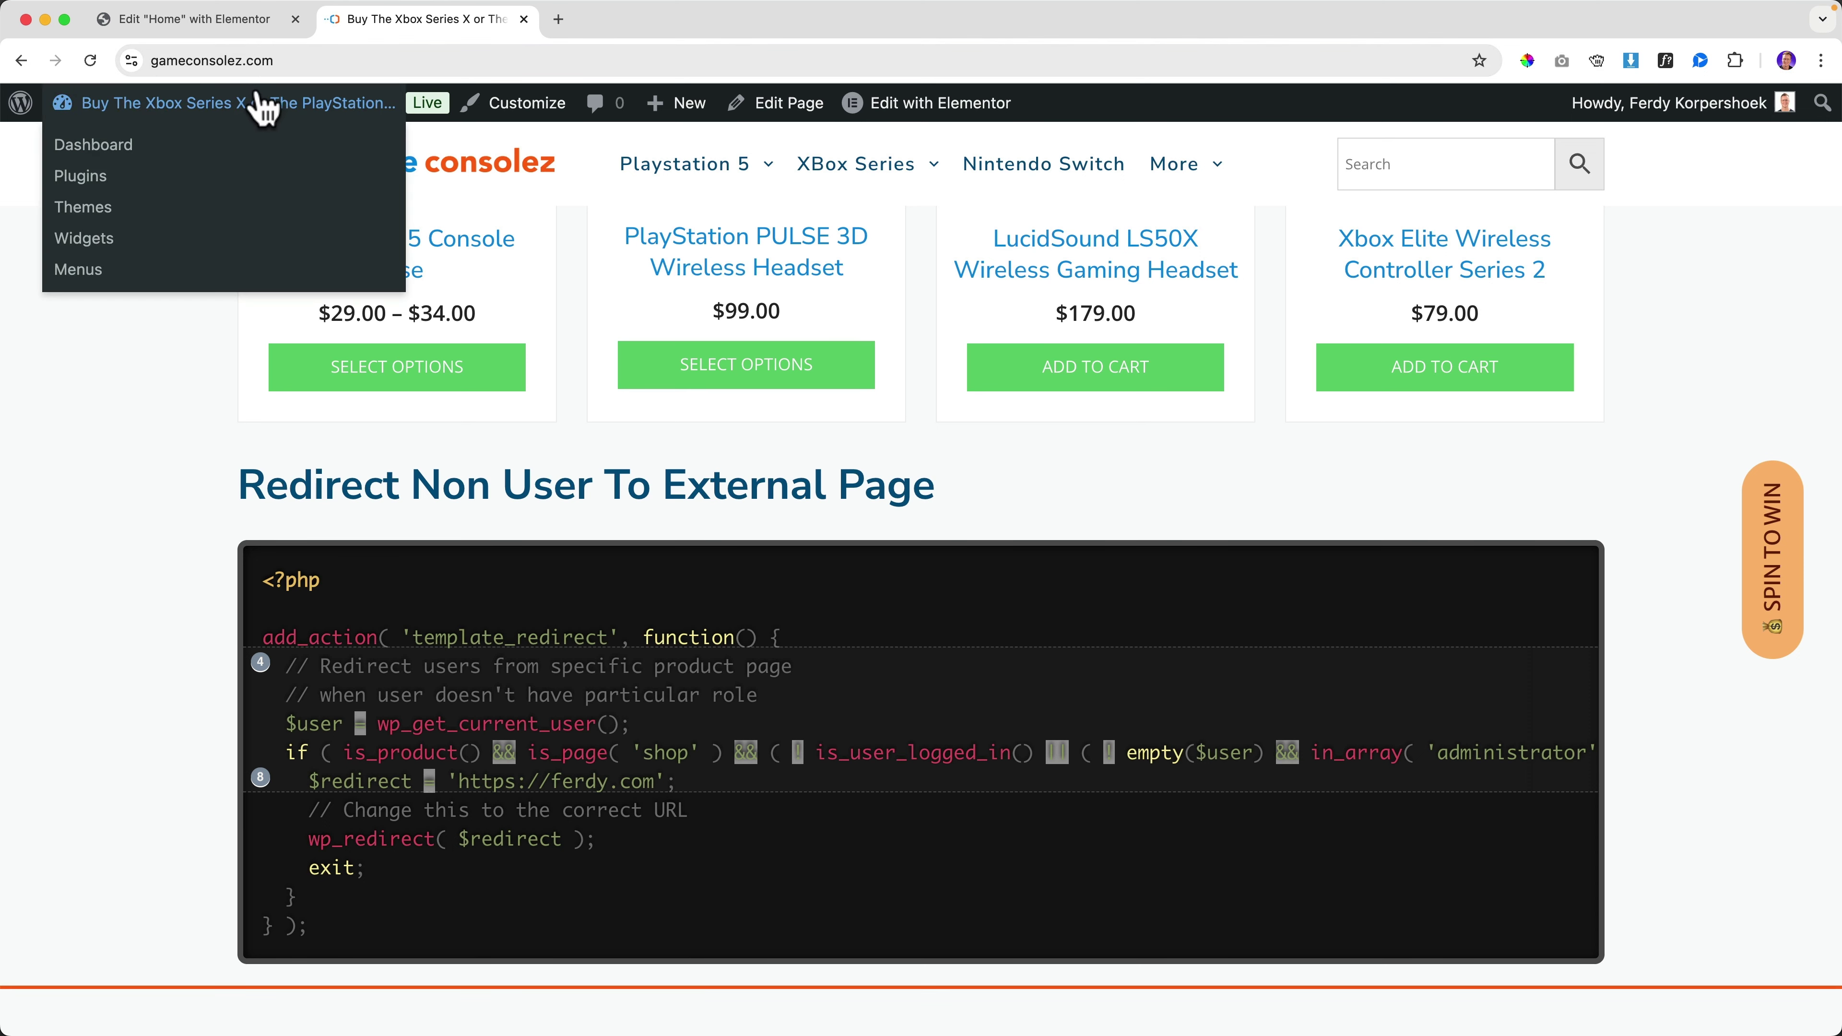
pyautogui.moveTo(666, 110)
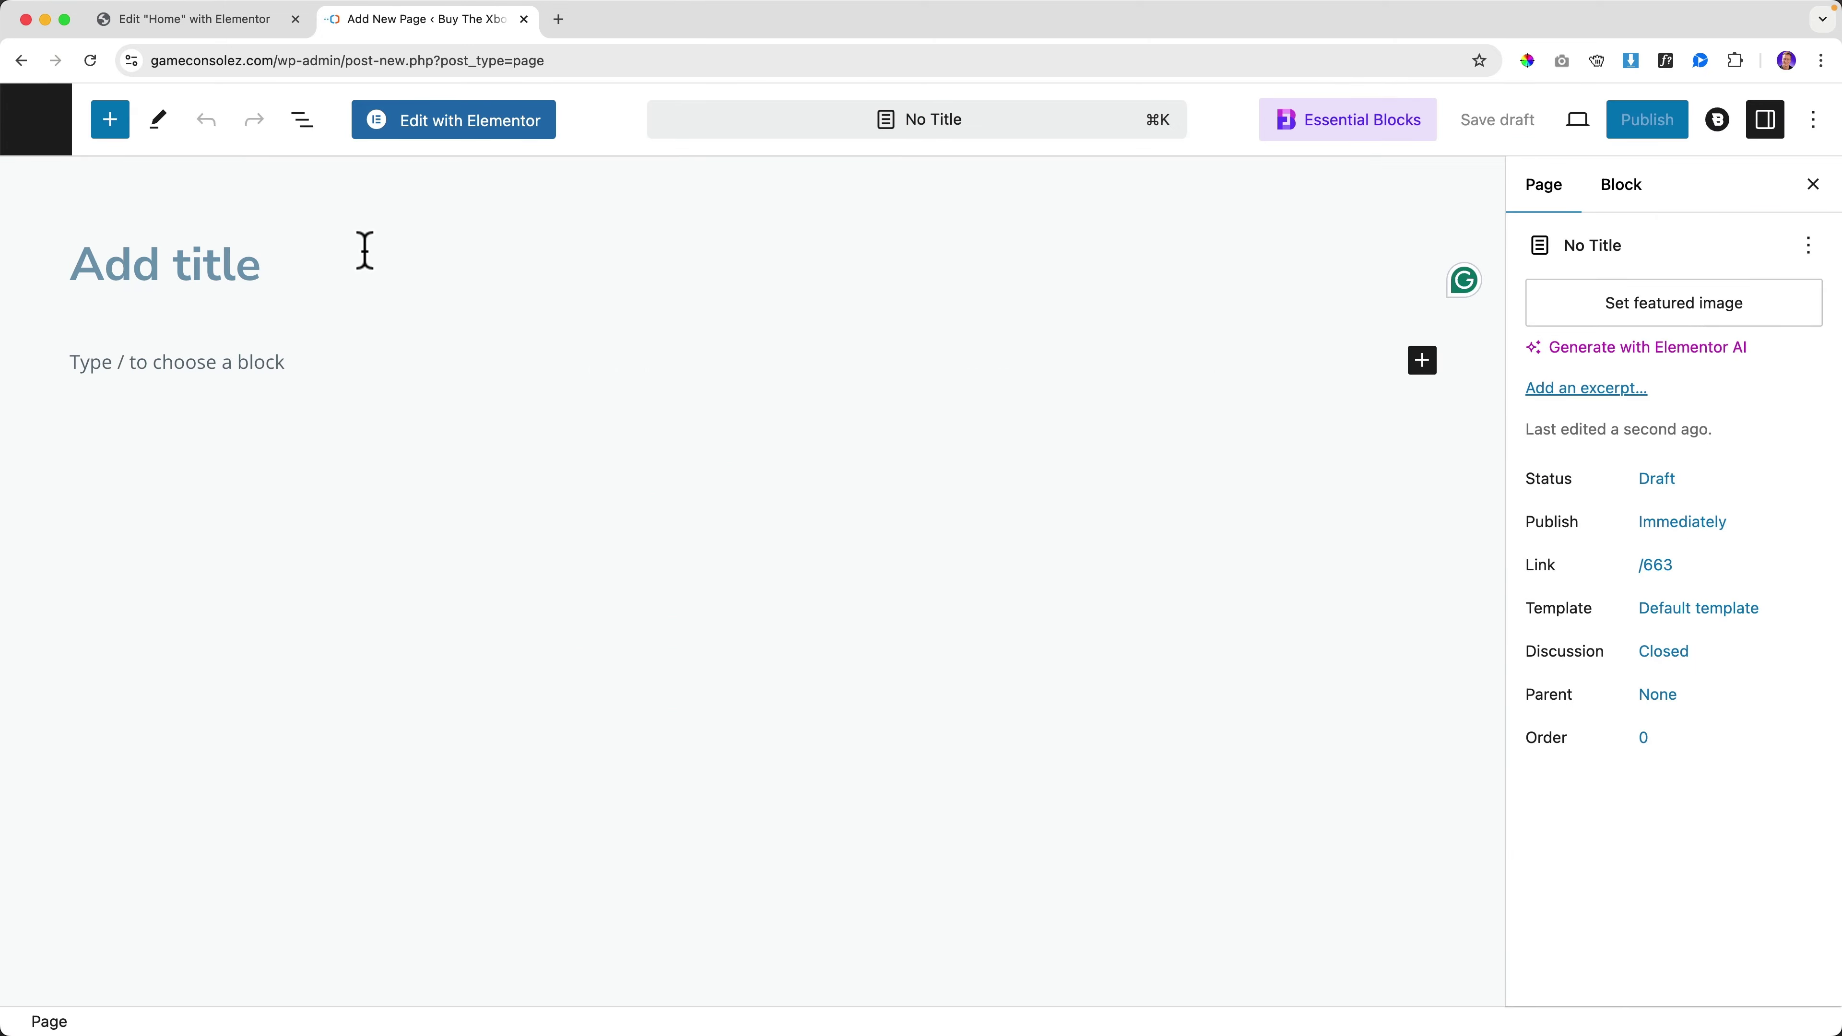
pyautogui.write('wordPress Editor')
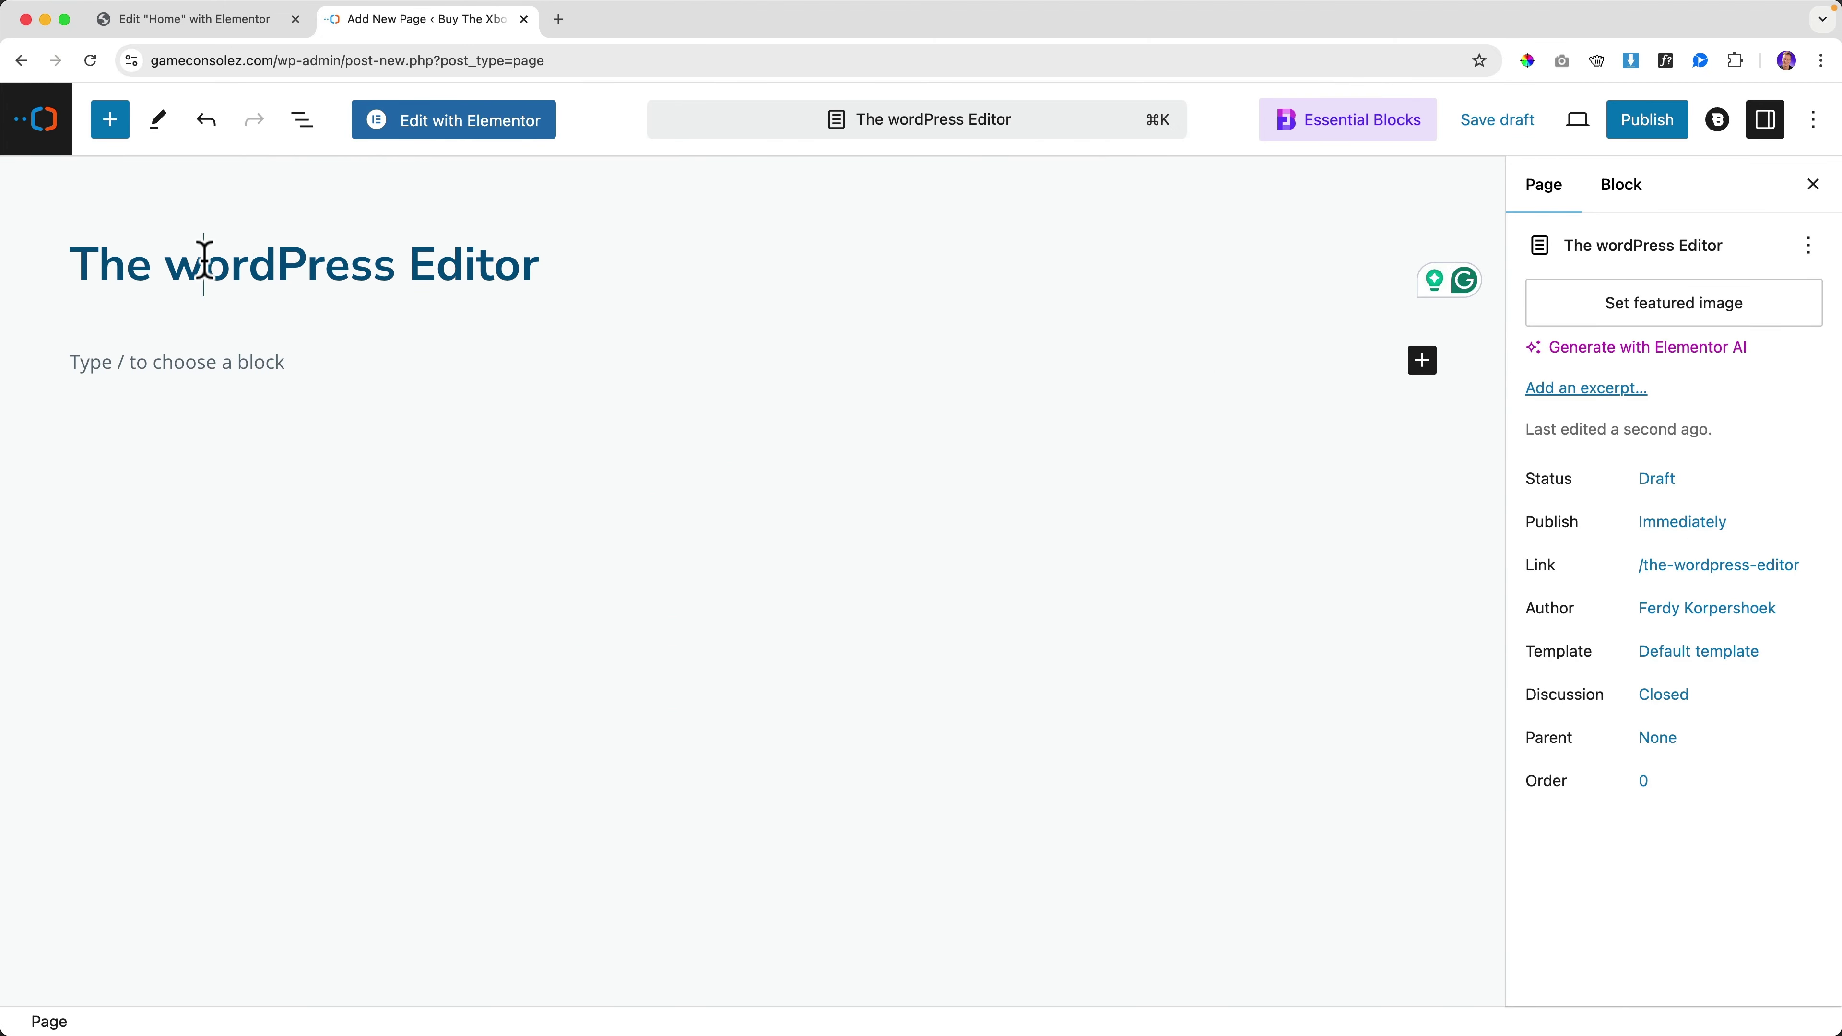
pyautogui.press('BackSpace')
pyautogui.write('W')
pyautogui.click(1716, 119)
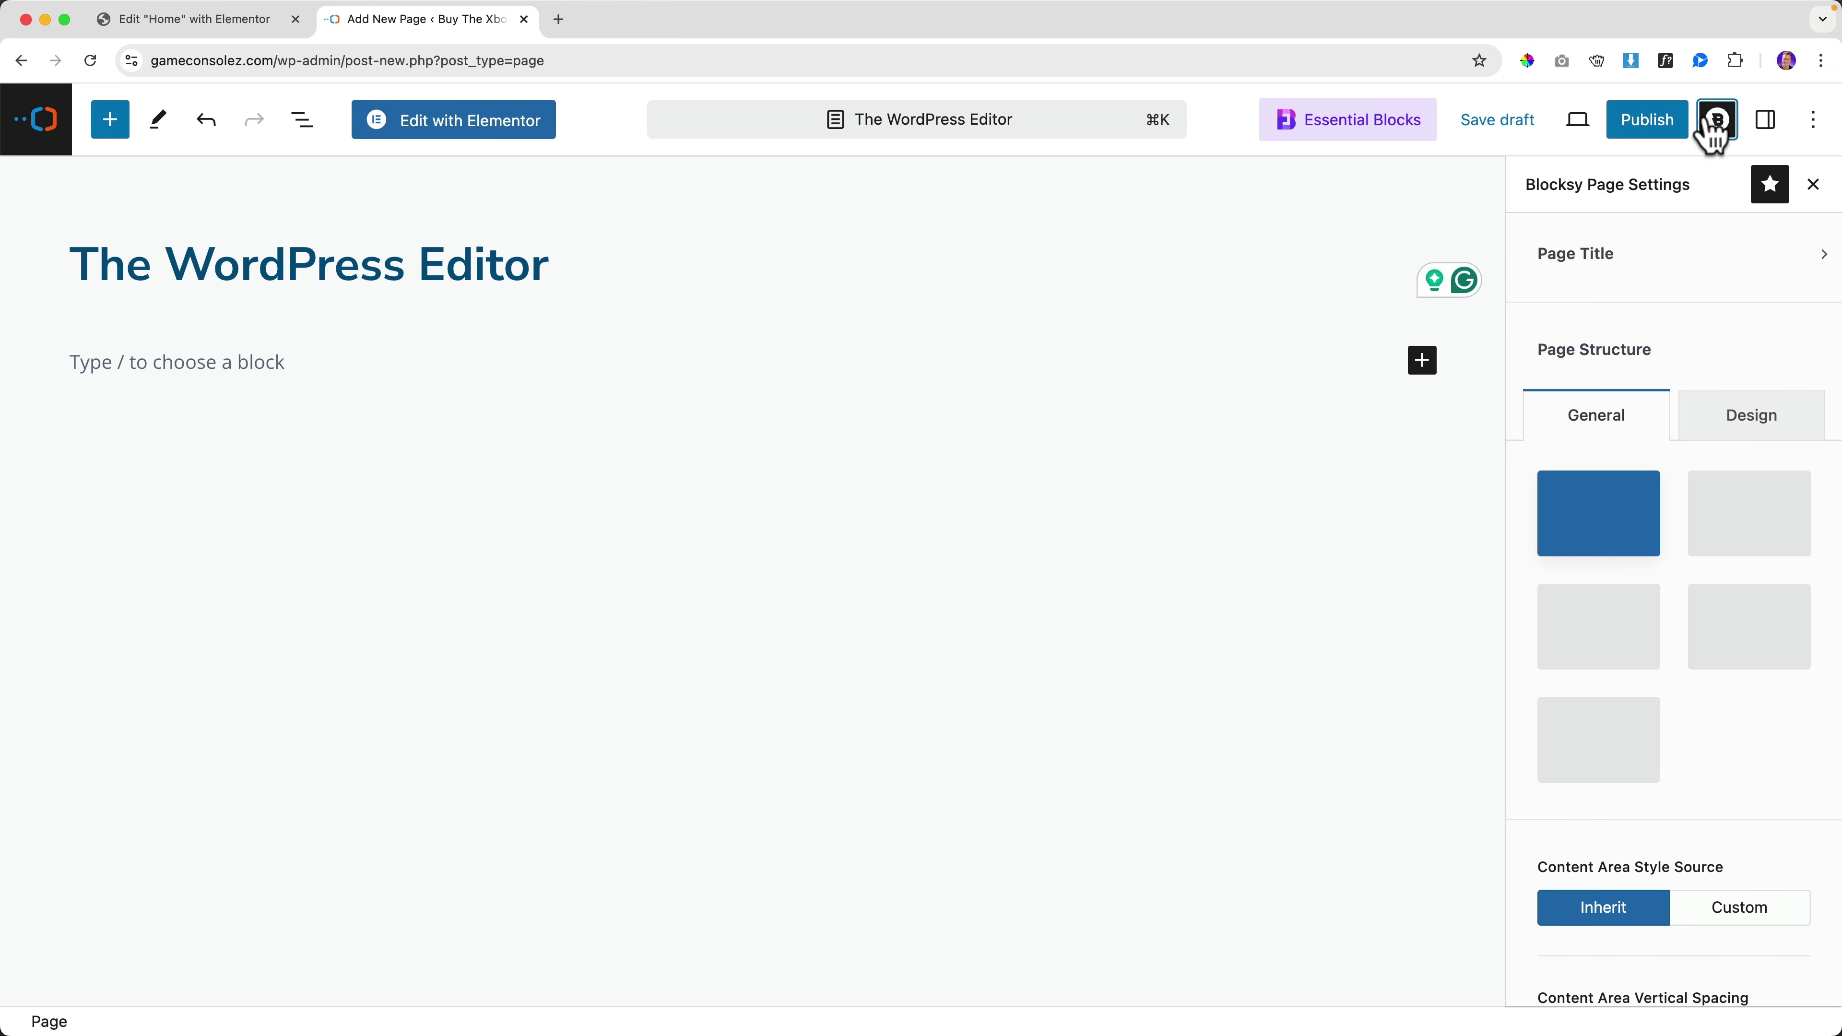
pyautogui.click(1662, 118)
pyautogui.click(1626, 129)
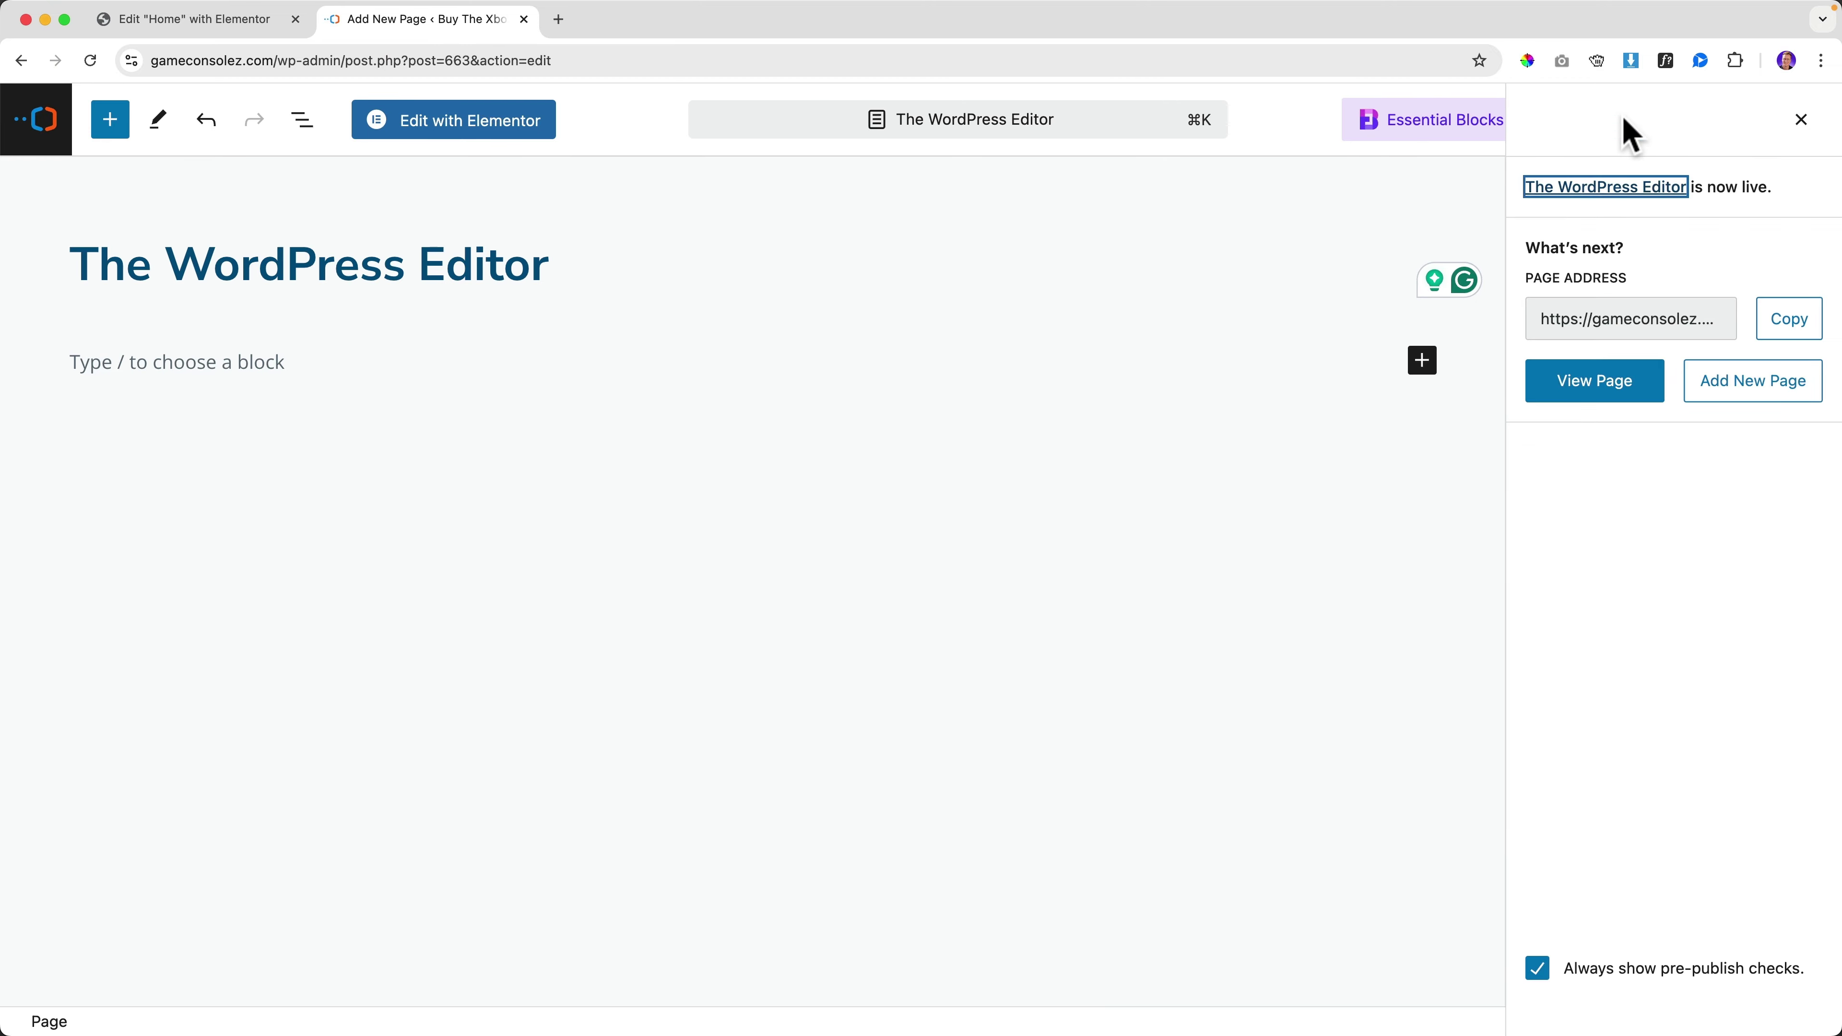
# Step: Insert a Snippet Source Code block below the page title, showing the "Redirect Non-logged in Visitors" snippet
pyautogui.click(288, 376)
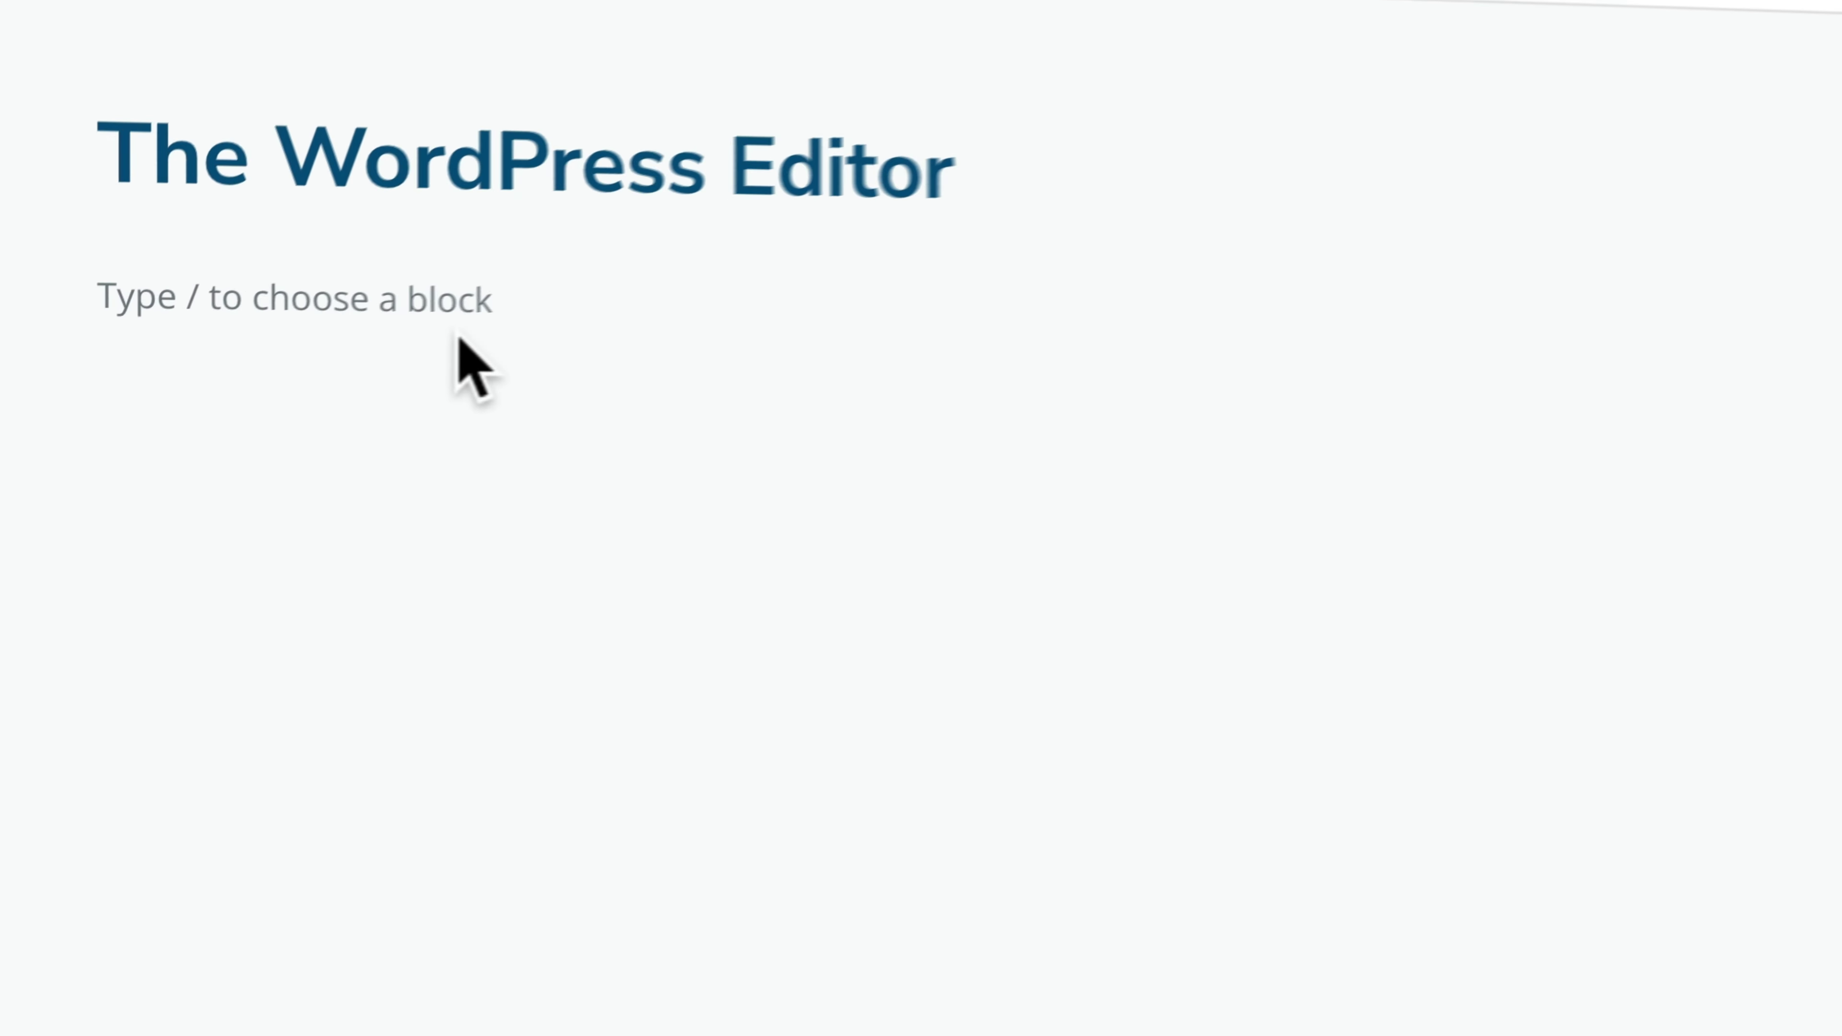
pyautogui.write('/code')
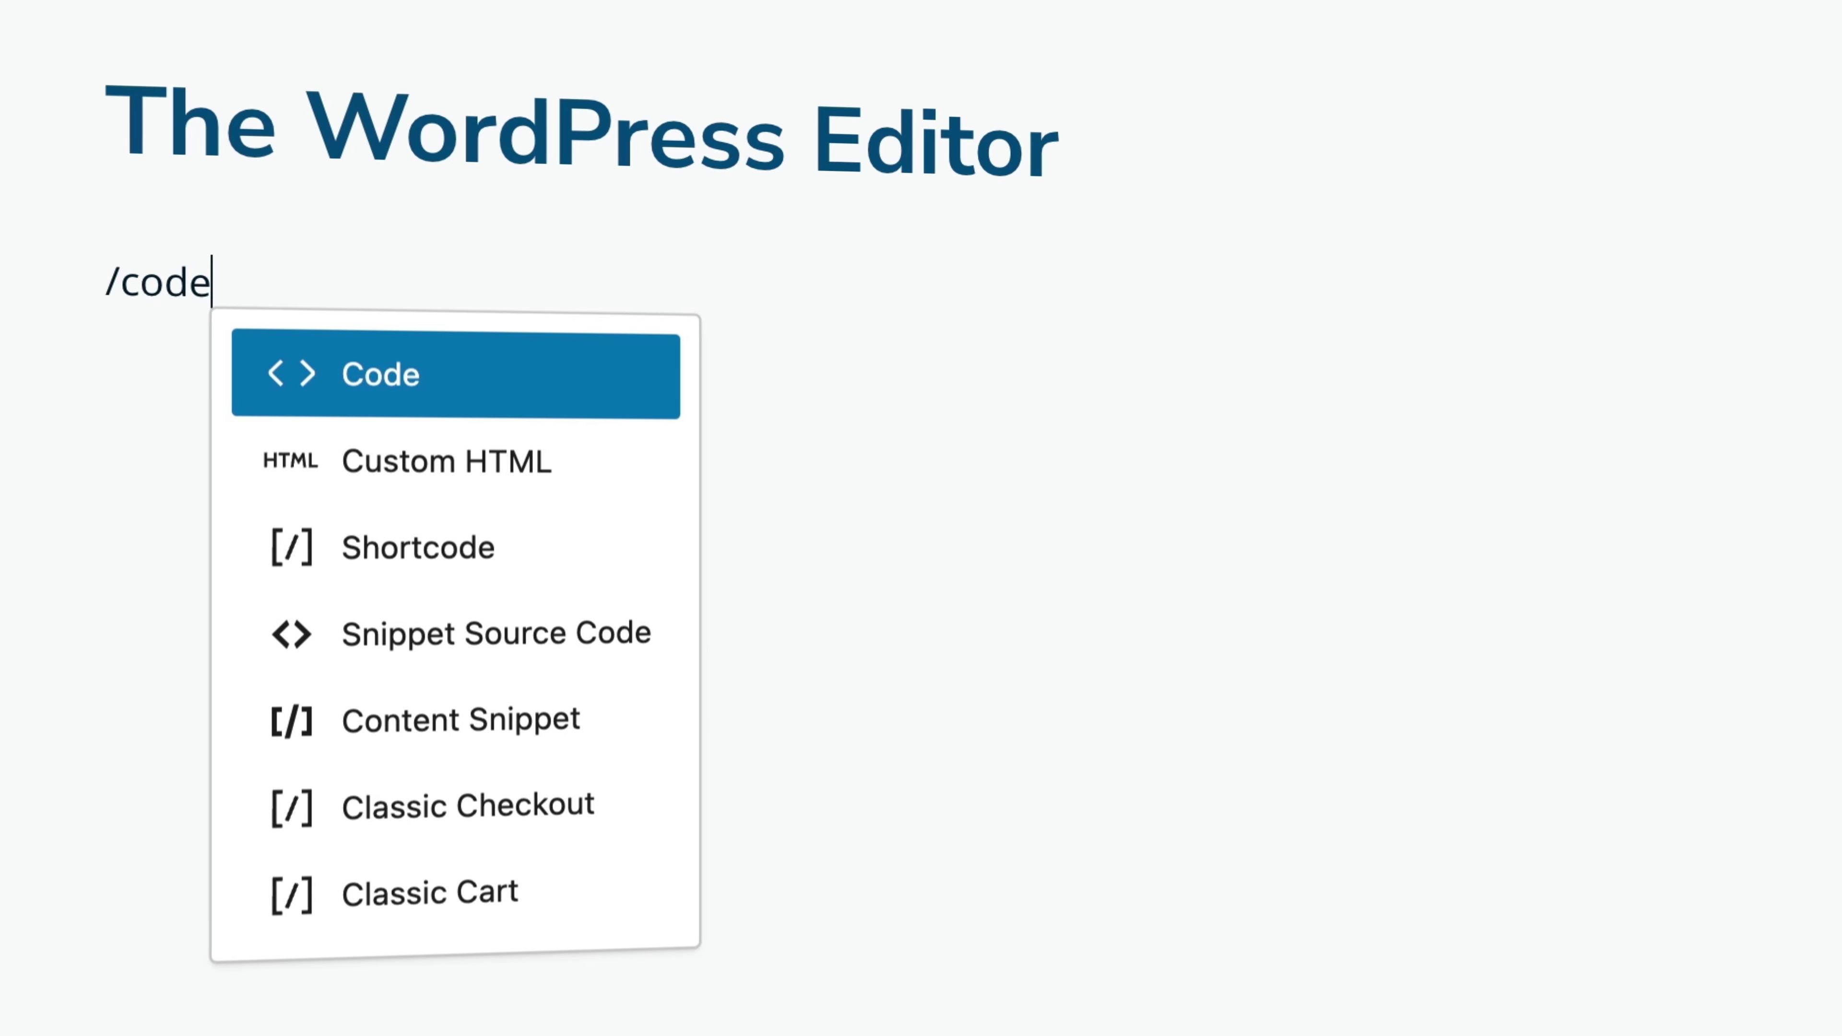
pyautogui.click(454, 629)
pyautogui.click(514, 493)
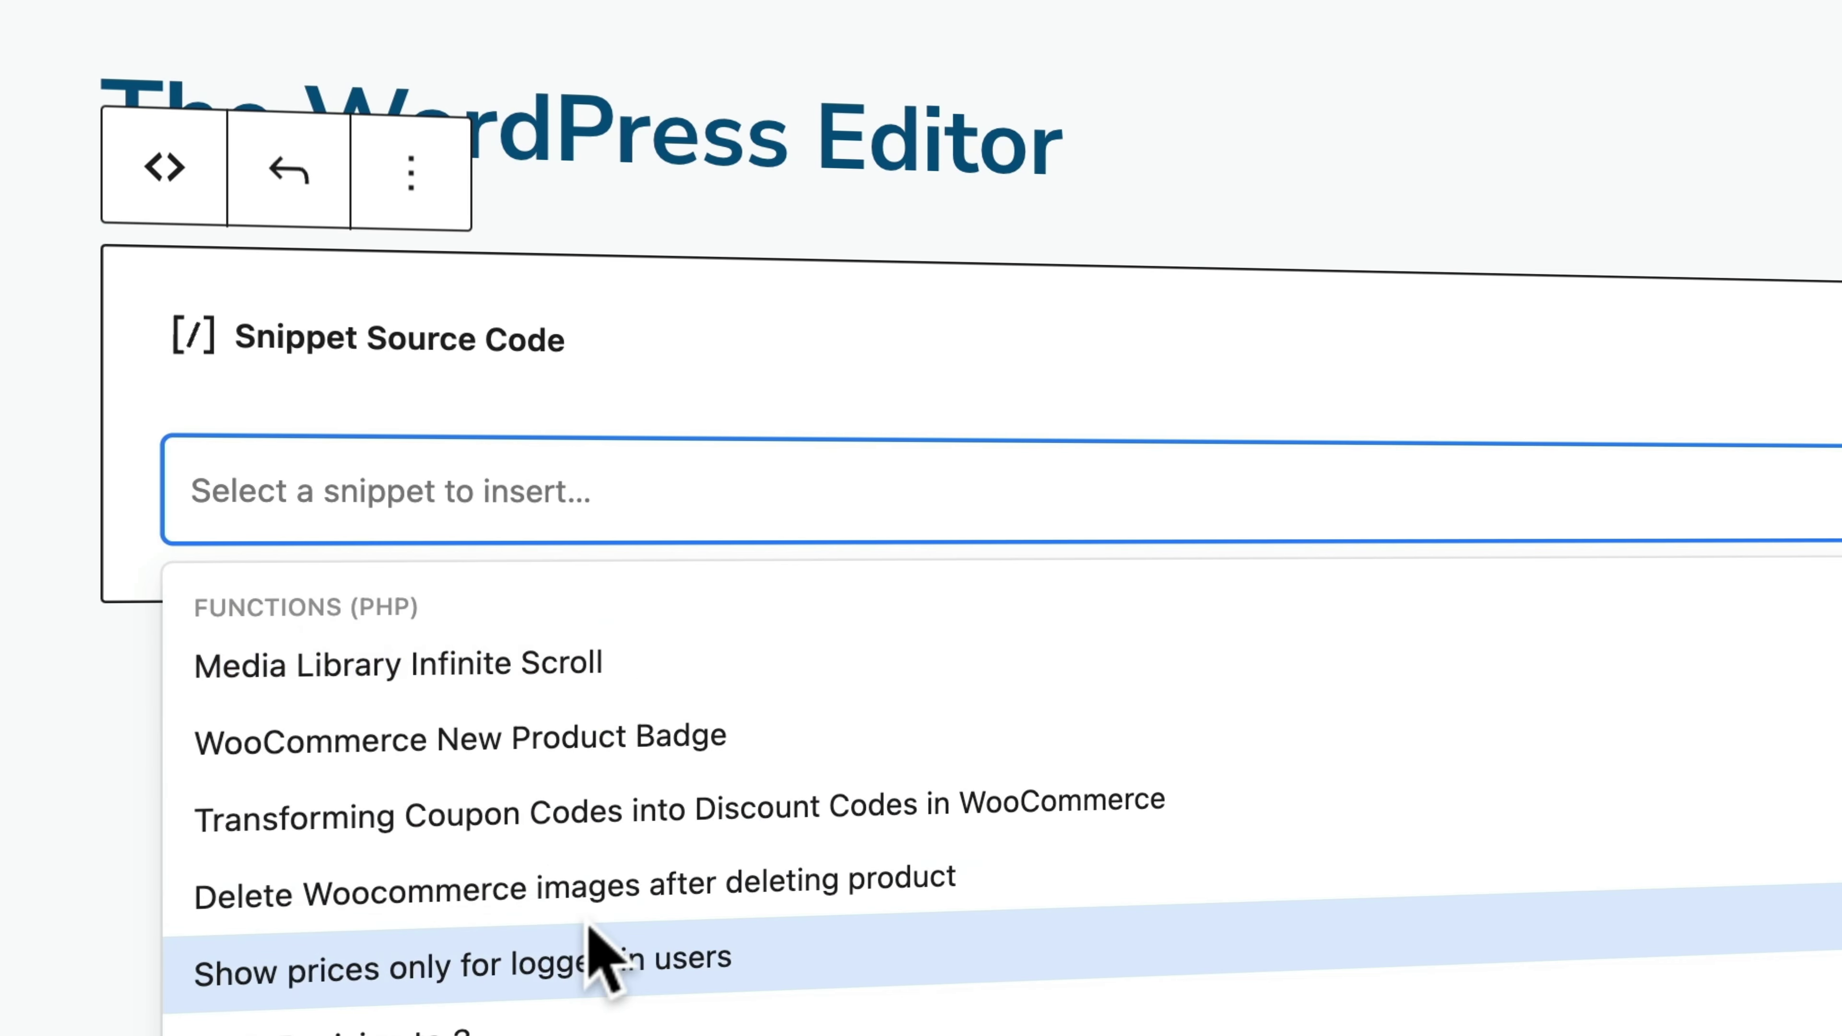
pyautogui.scroll(-3, 578, 958)
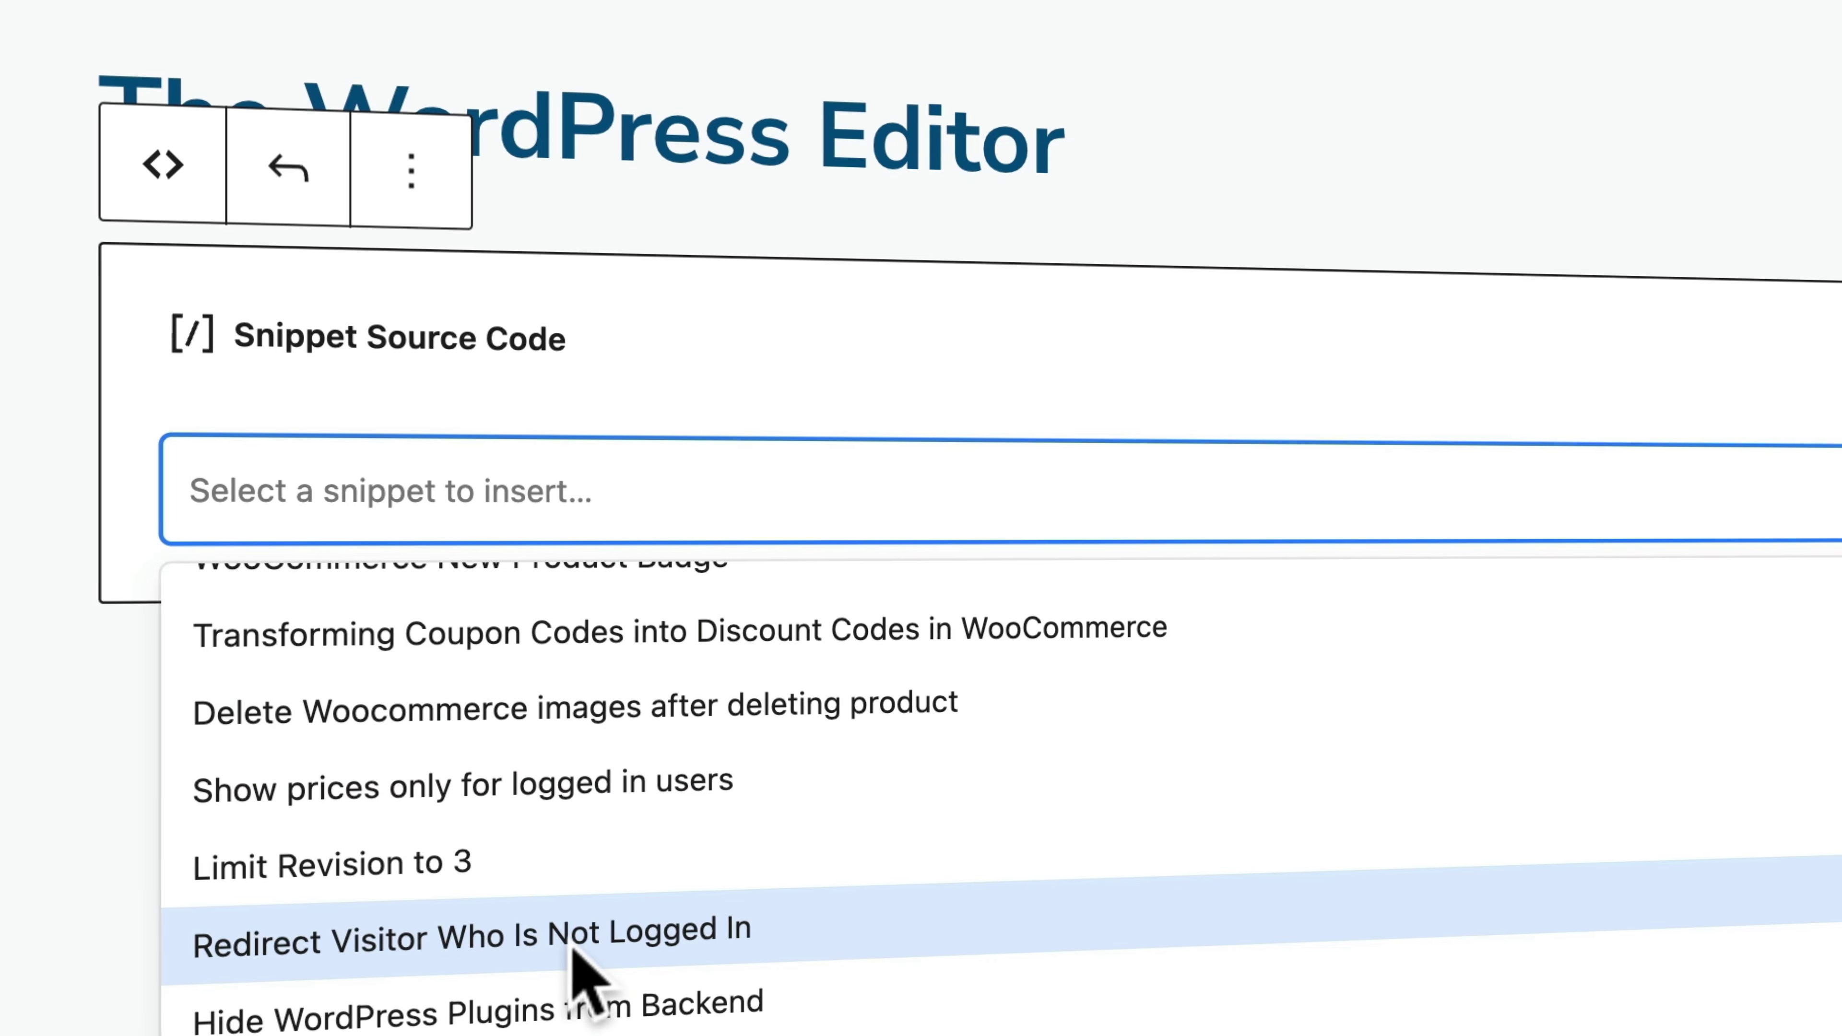
pyautogui.scroll(-2, 569, 936)
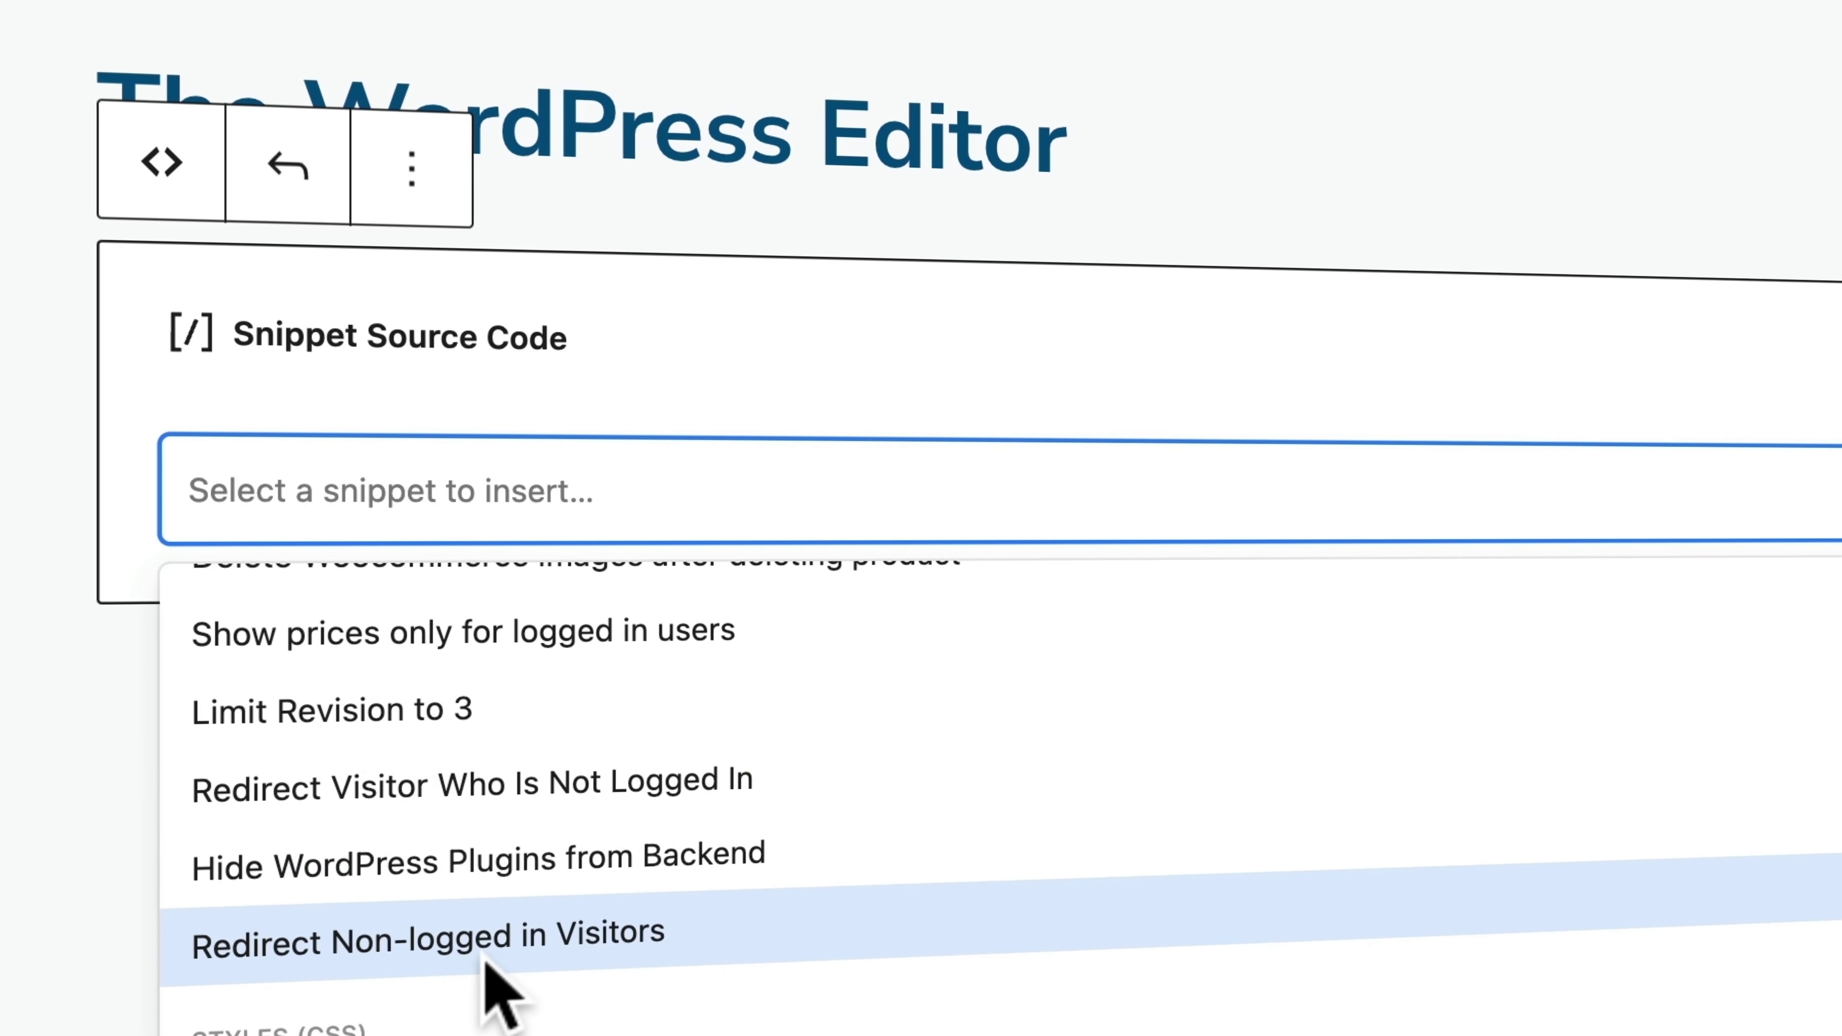
pyautogui.click(490, 948)
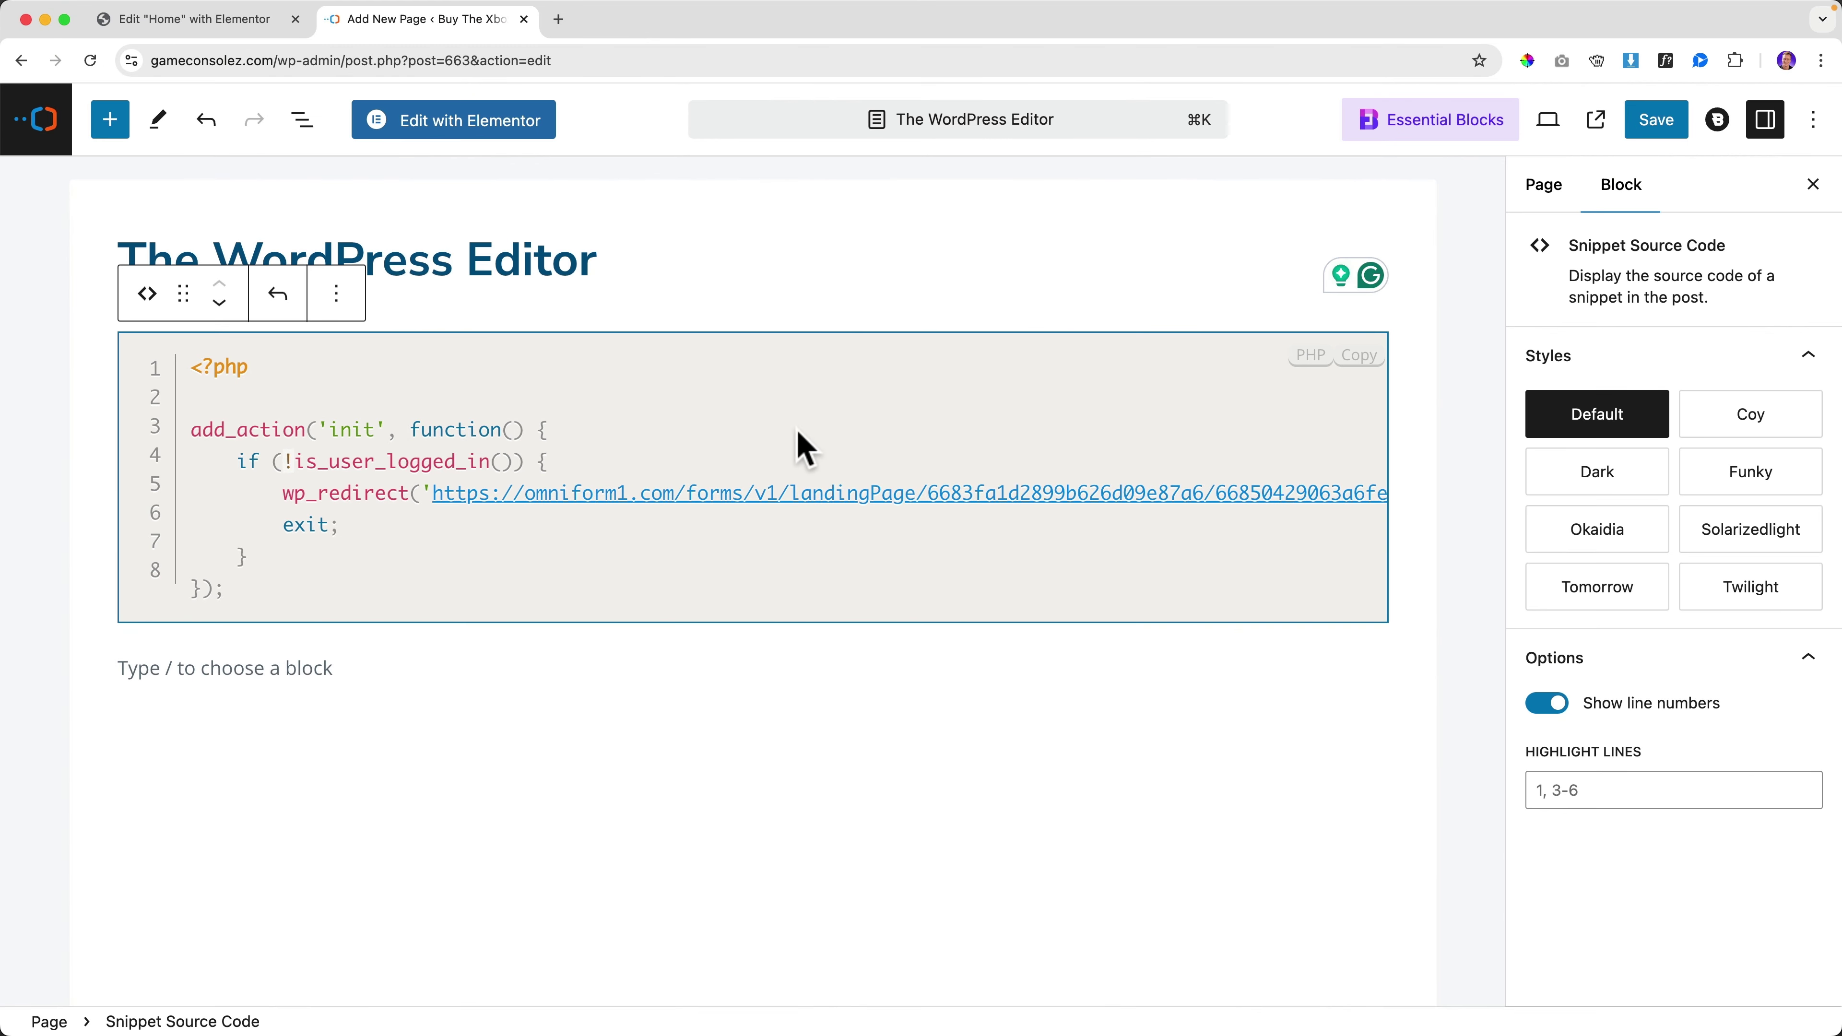
# Step: Apply the Twilight style to the snippet block, then save the page and view it live
pyautogui.click(1744, 596)
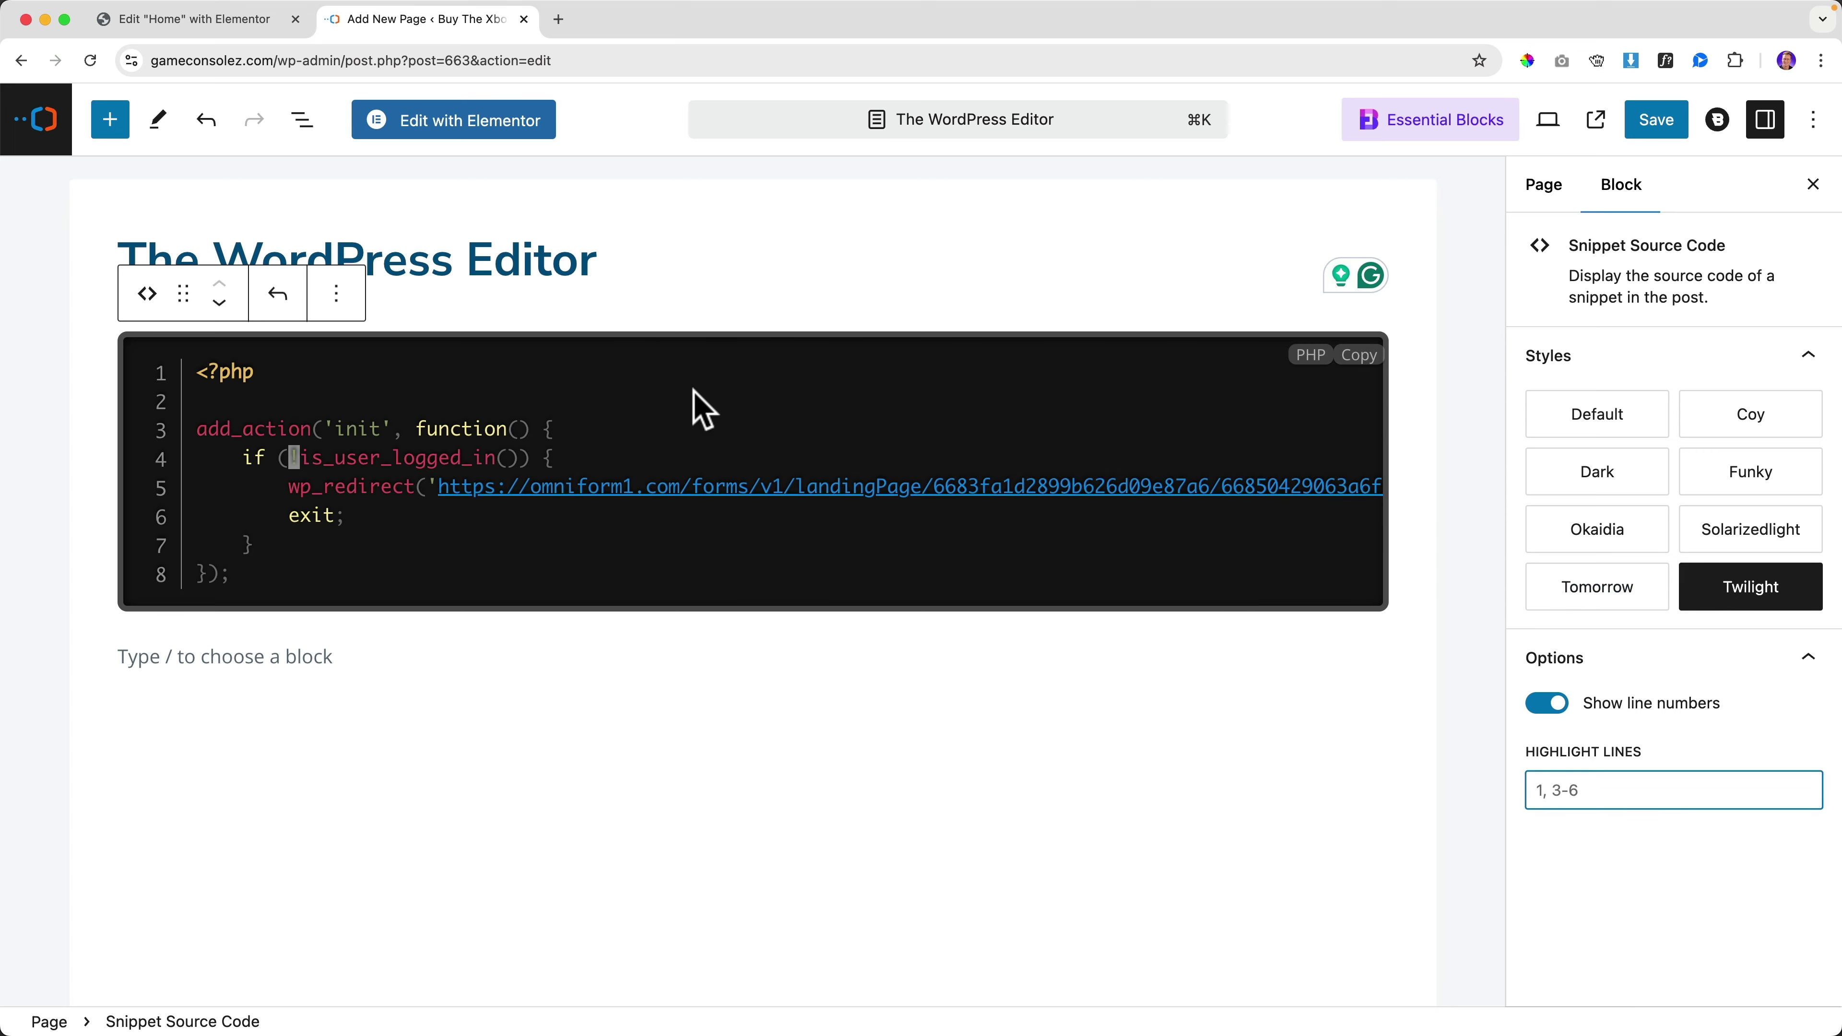
pyautogui.click(1642, 125)
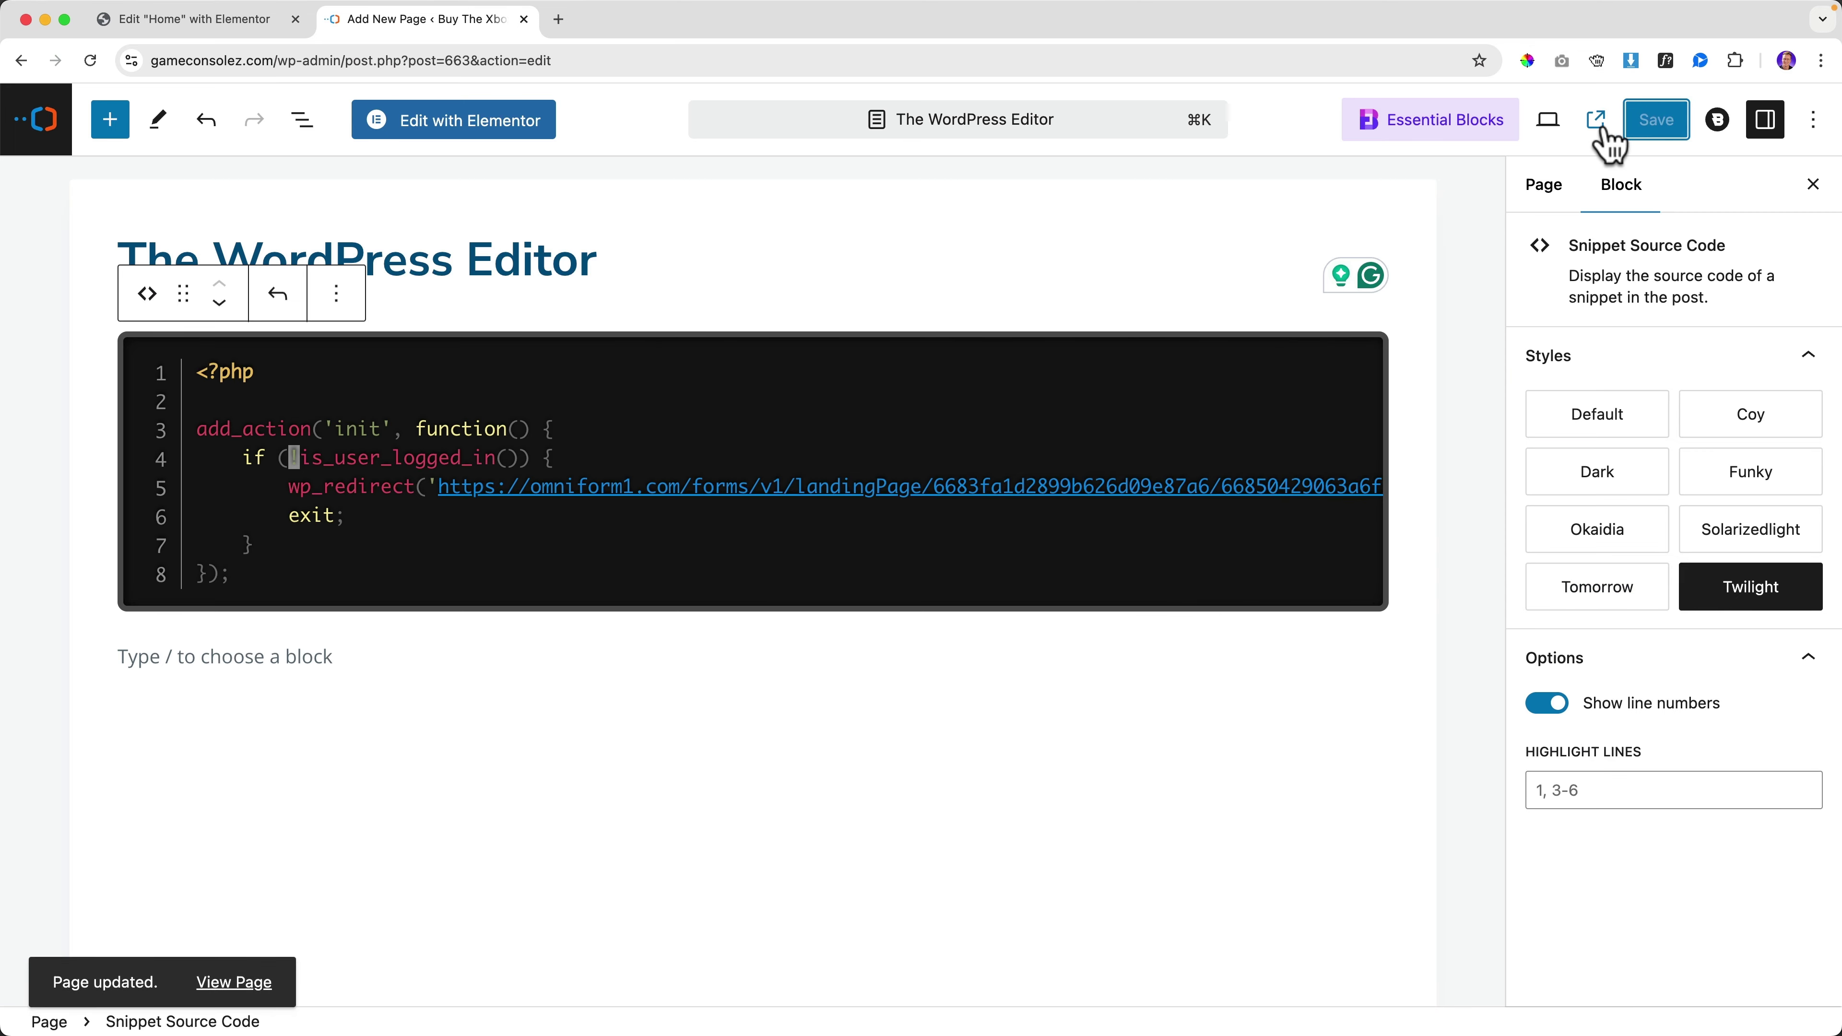
pyautogui.click(1599, 127)
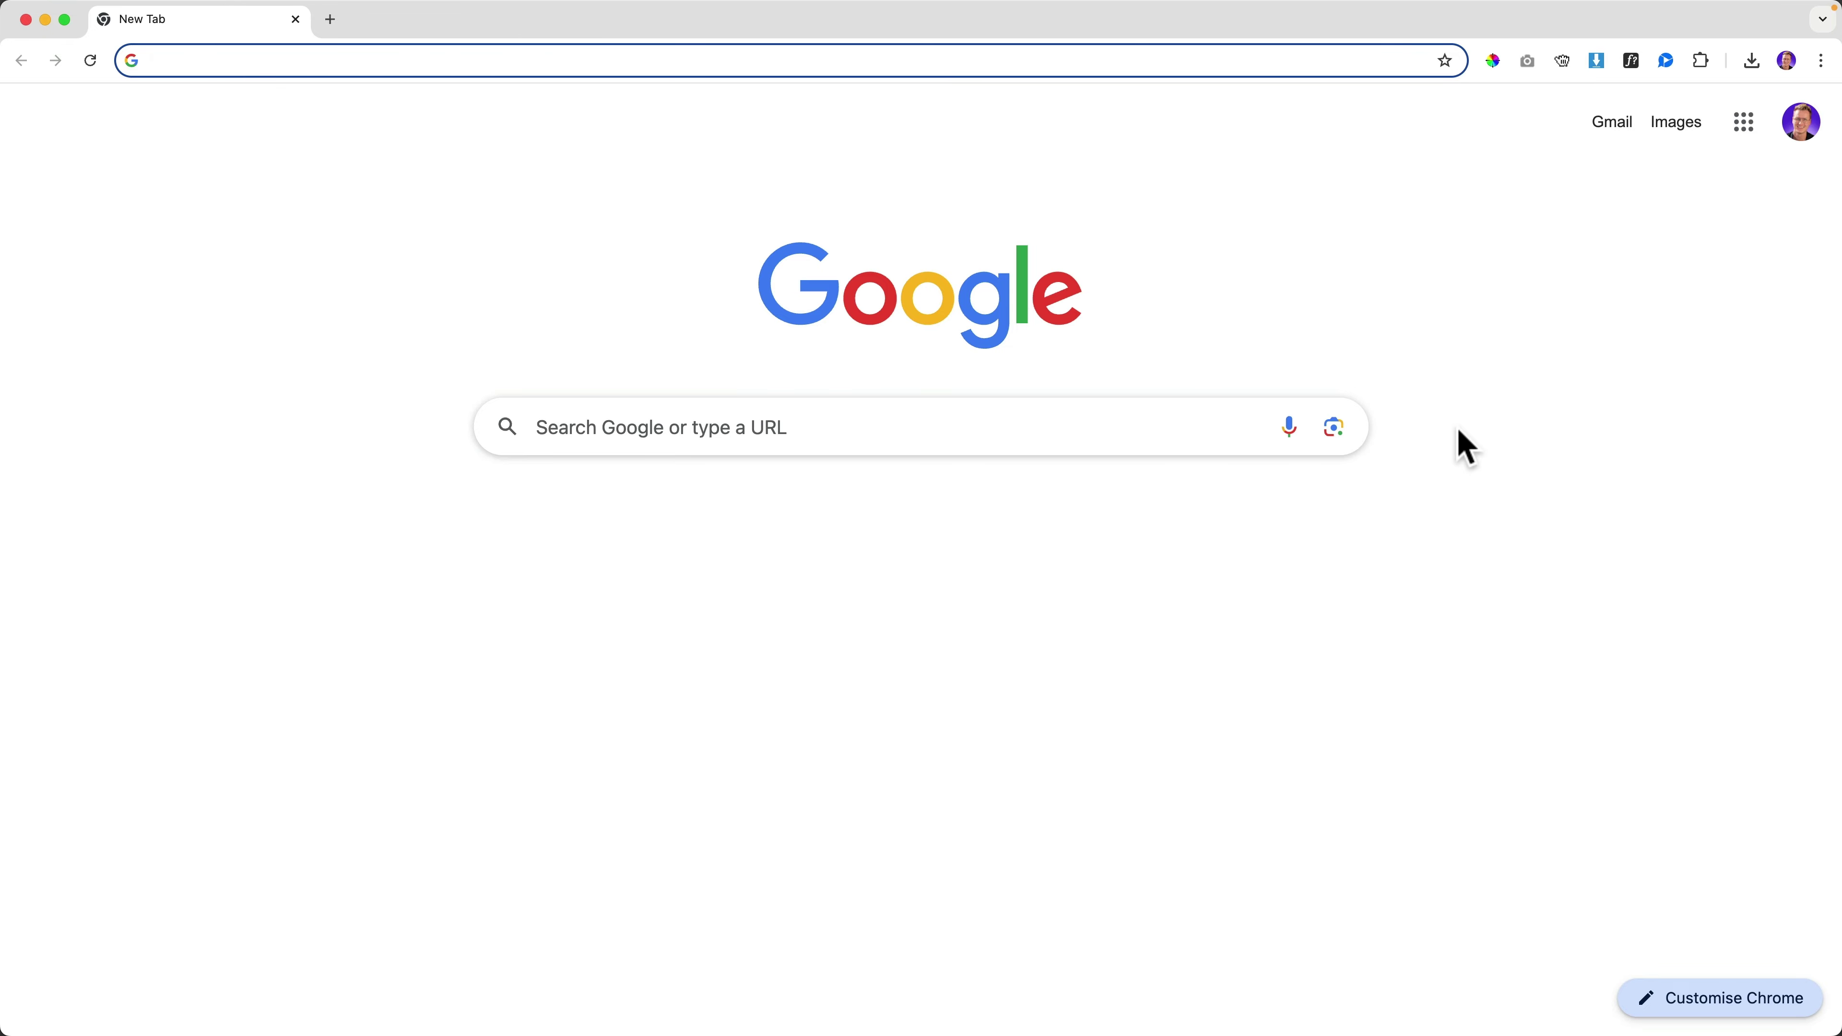
# Step: Open the blog post at ferdy.com/bestsnippets in the browser
pyautogui.write('ferdy.com')
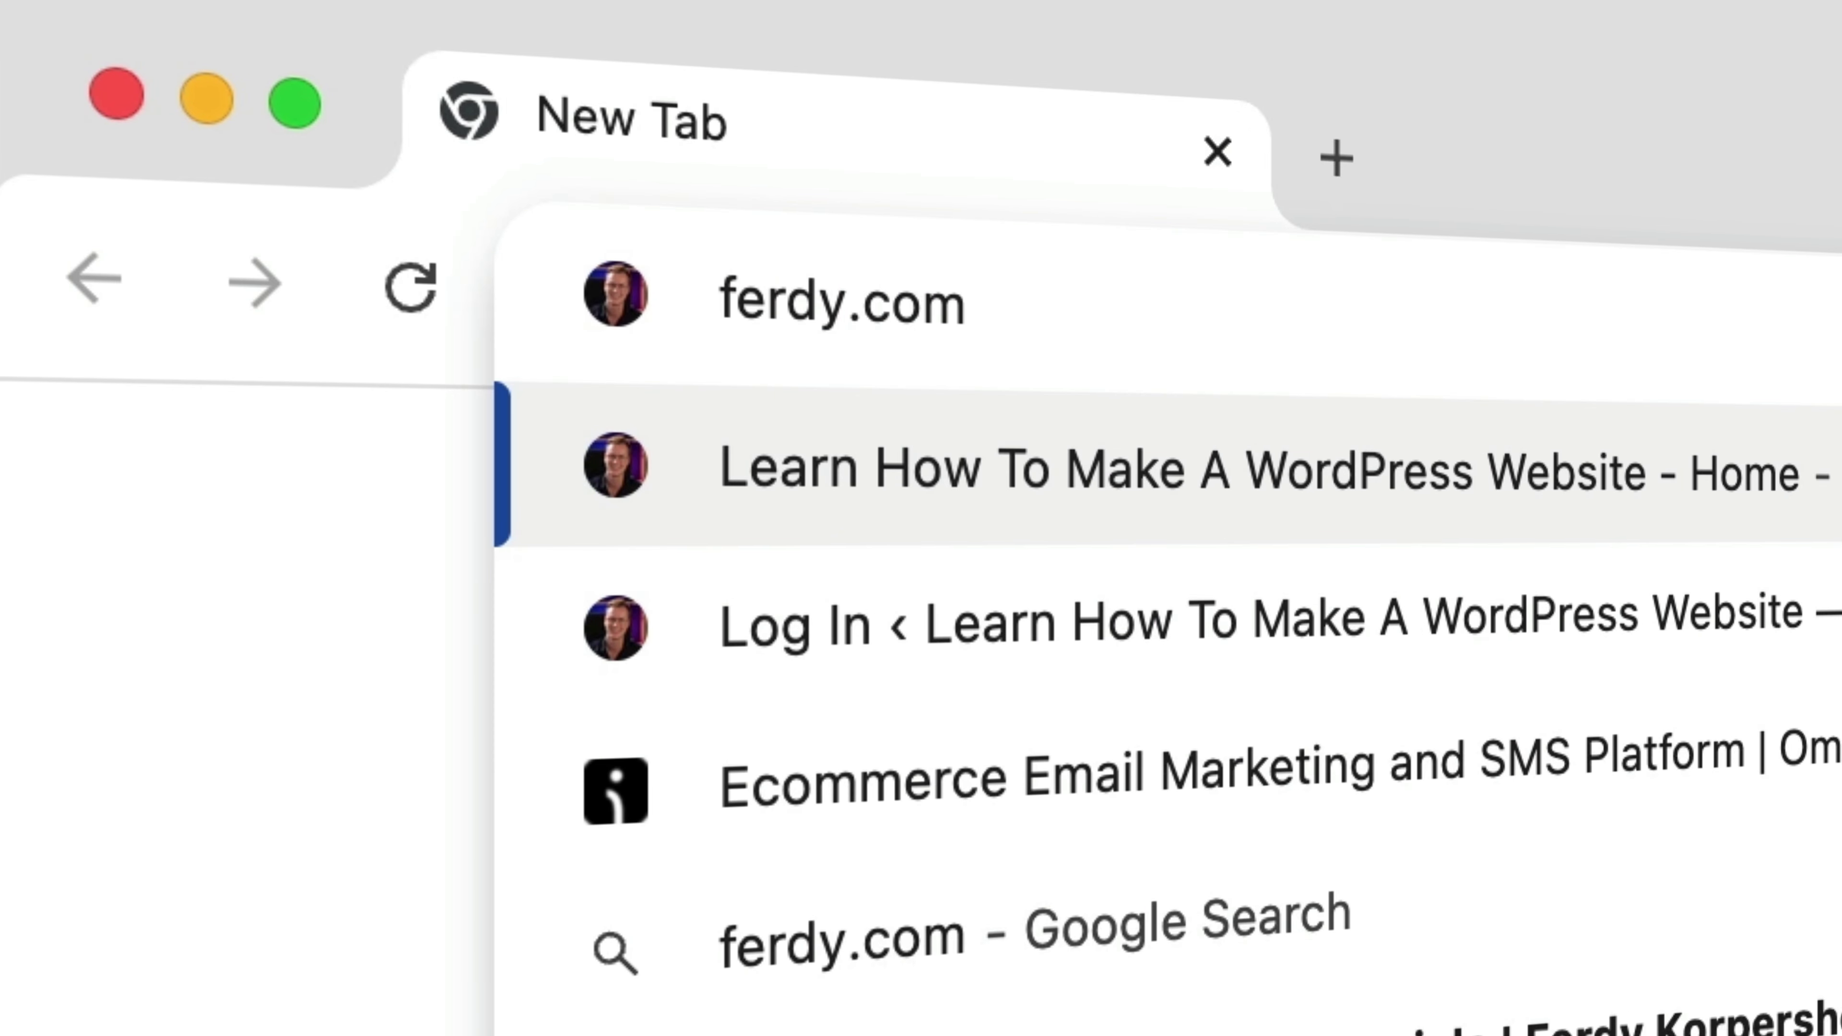
pyautogui.write('/best')
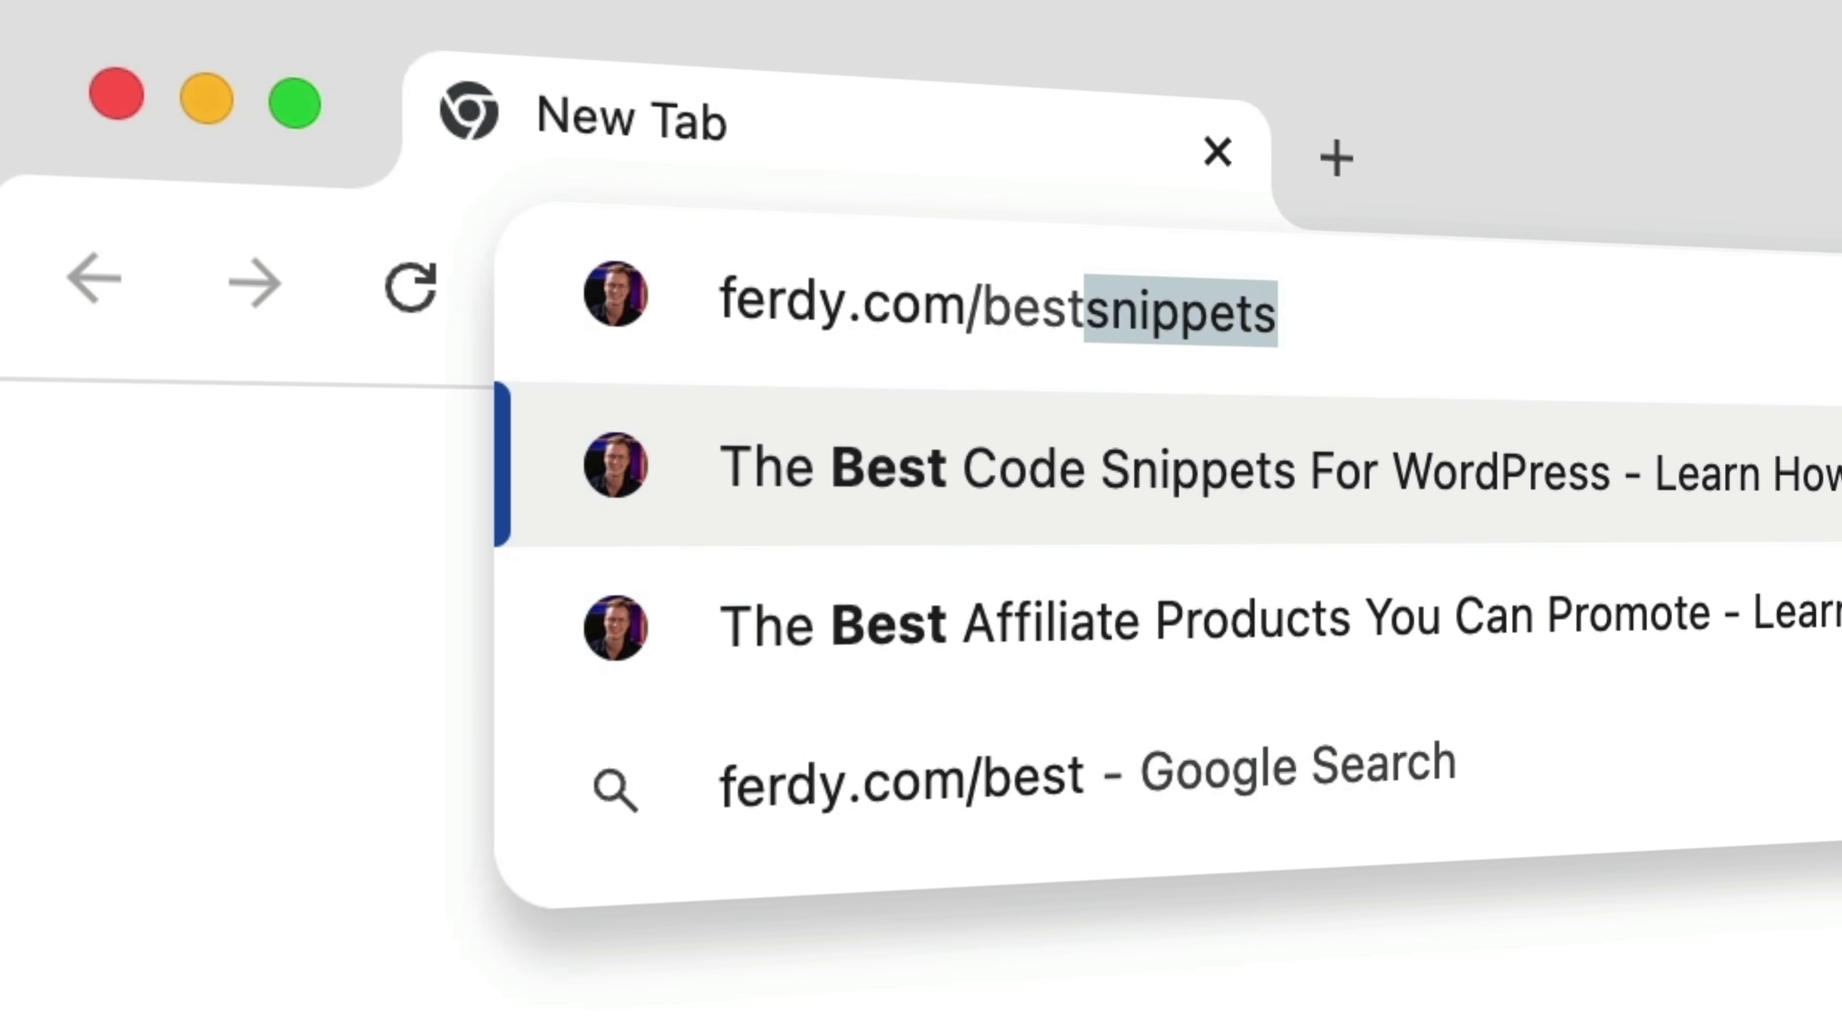
pyautogui.write('snip')
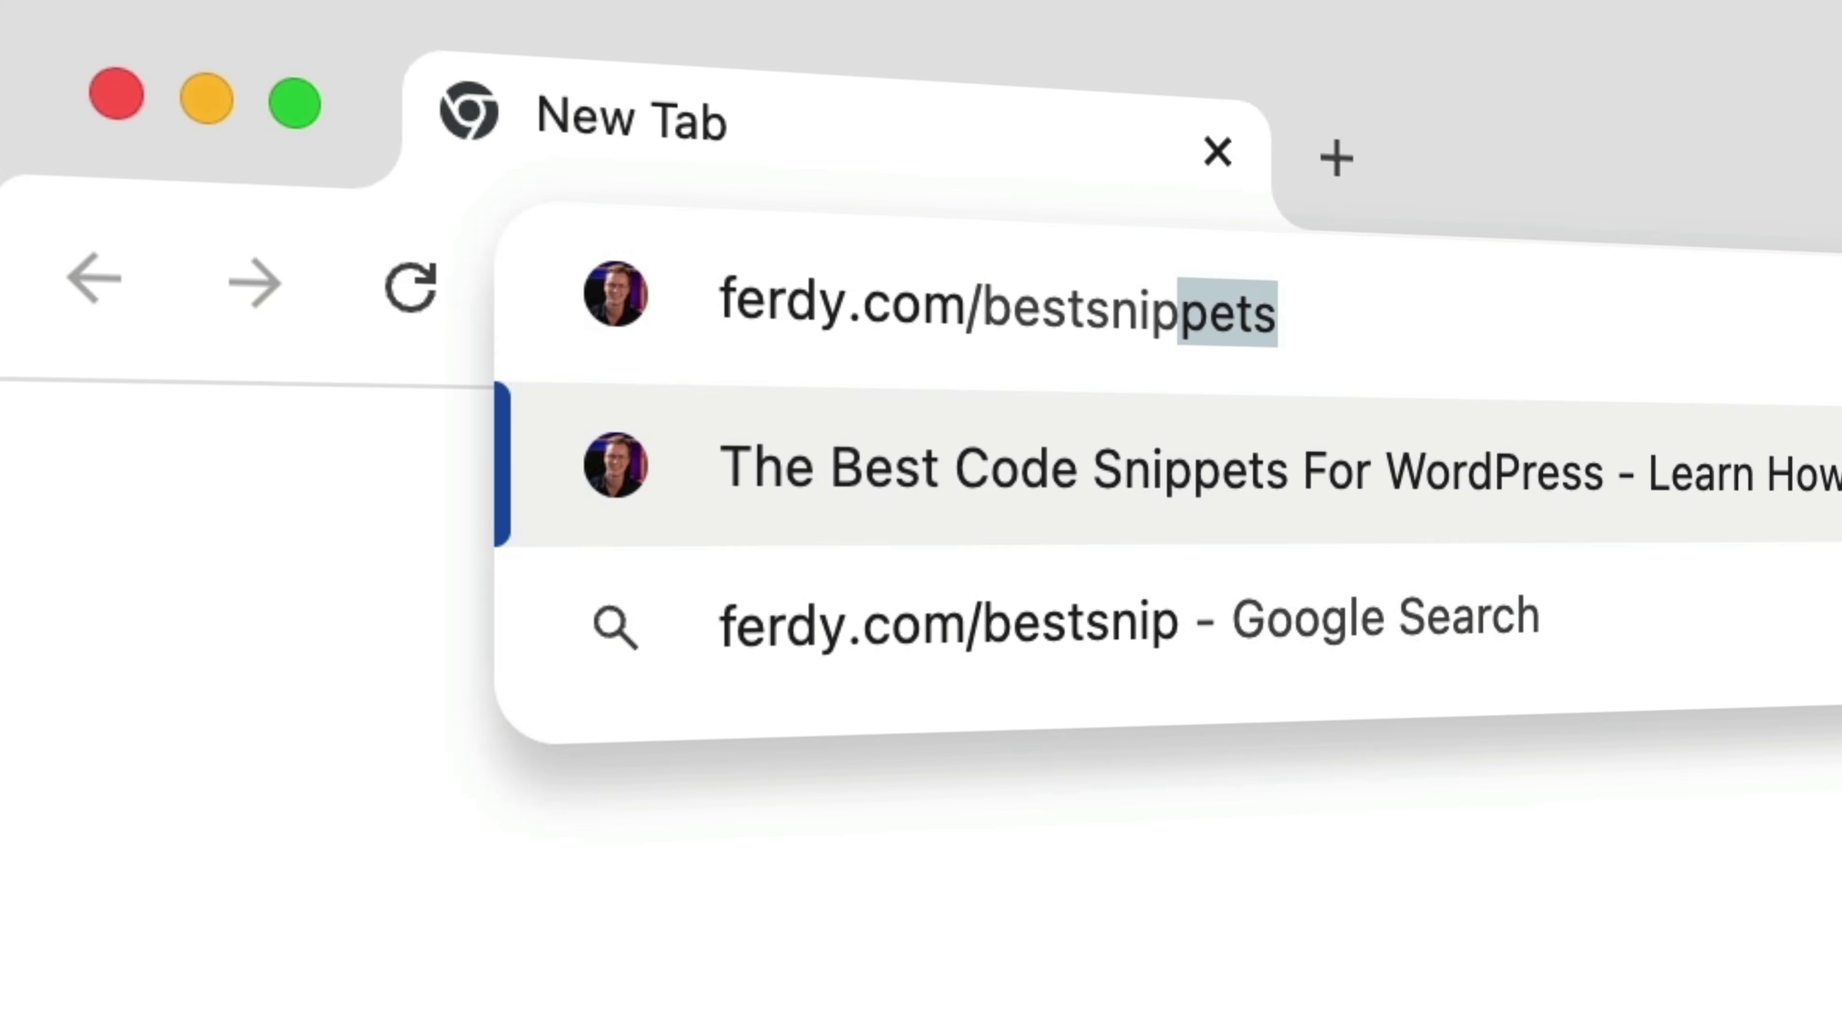
pyautogui.write('pets')
pyautogui.press('Return')
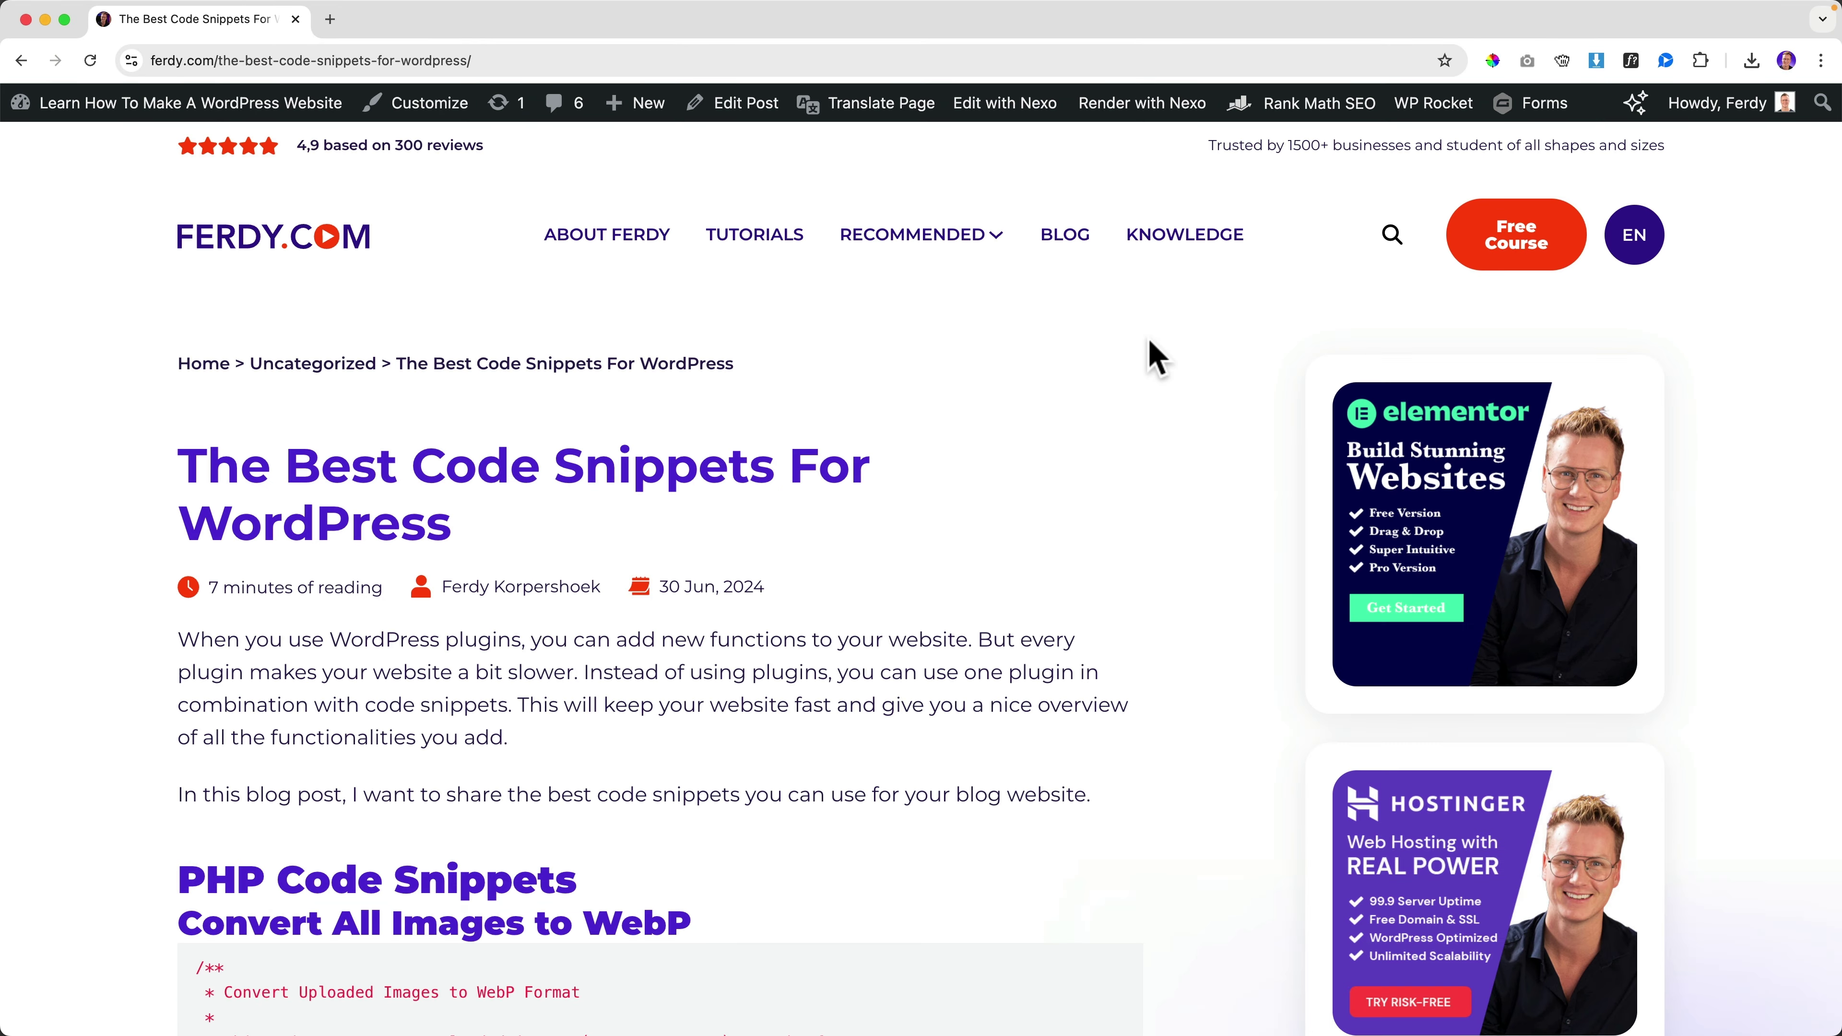
# Step: Look through the code snippets in the blog post, expanding the hidden remainder of the article below Duplicate Posts And Pages
pyautogui.scroll(-20, 1156, 355)
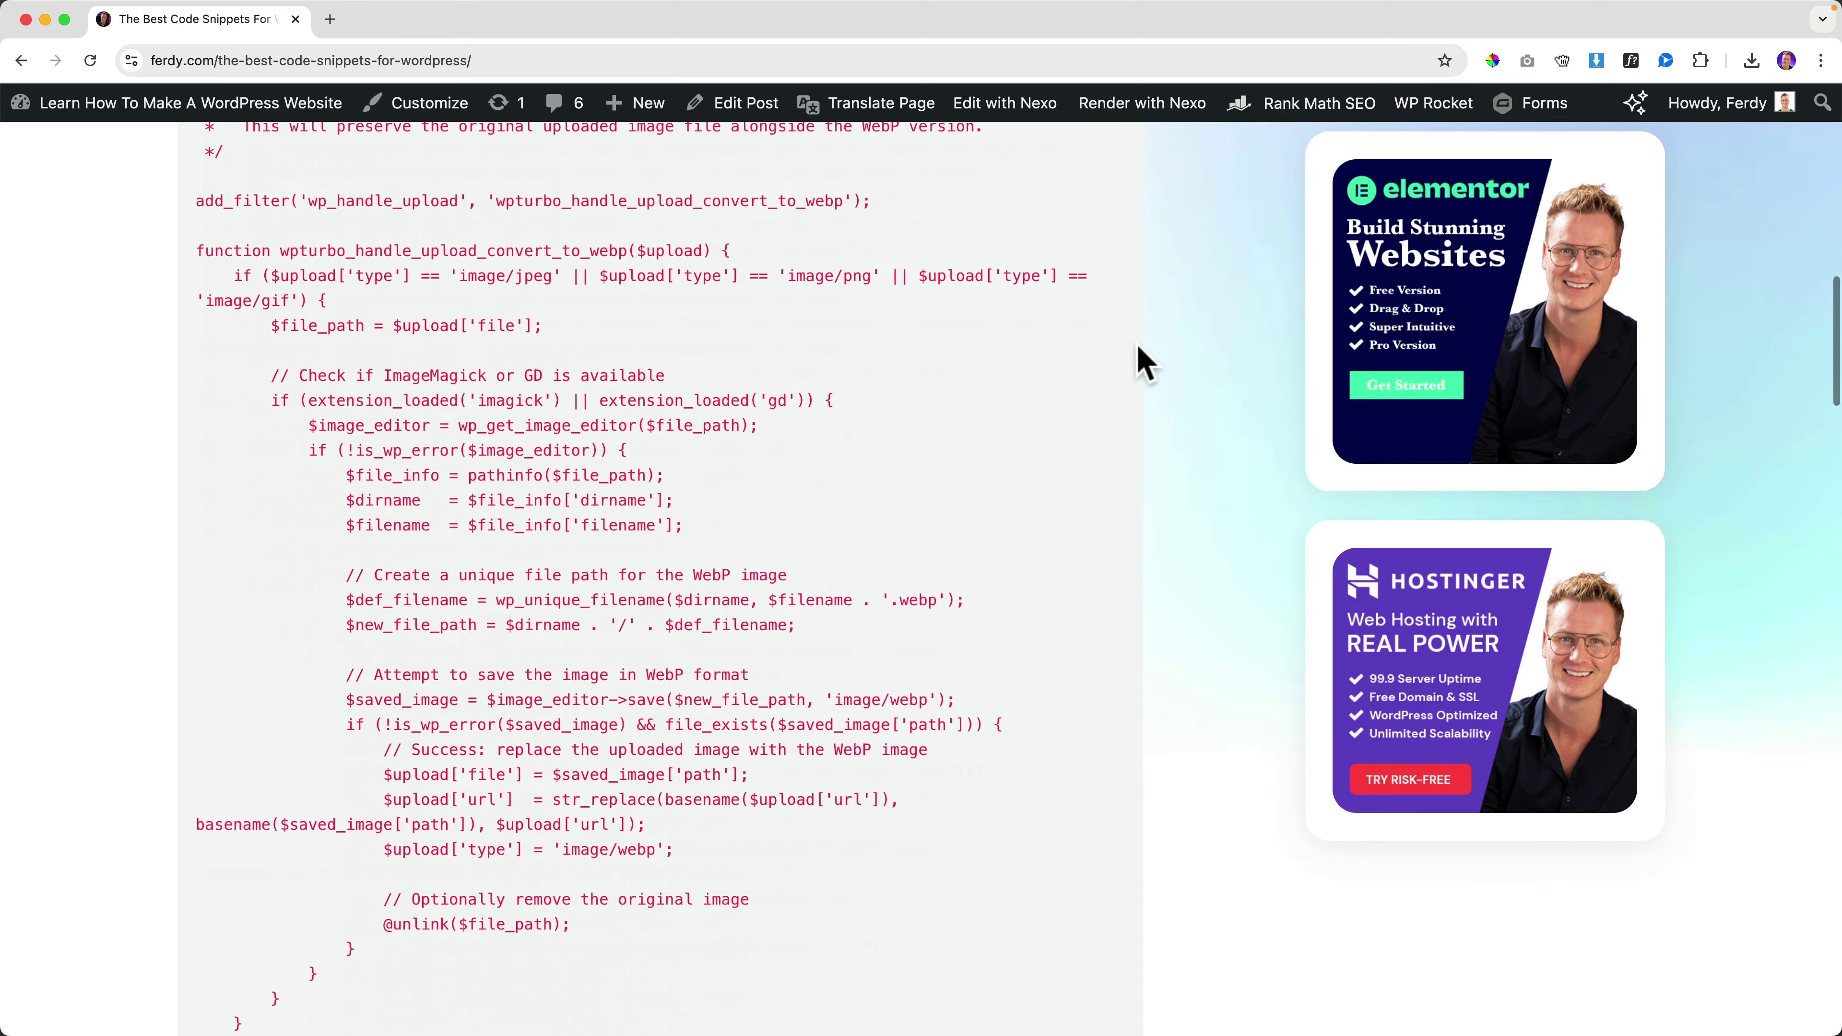
pyautogui.scroll(-20, 1139, 347)
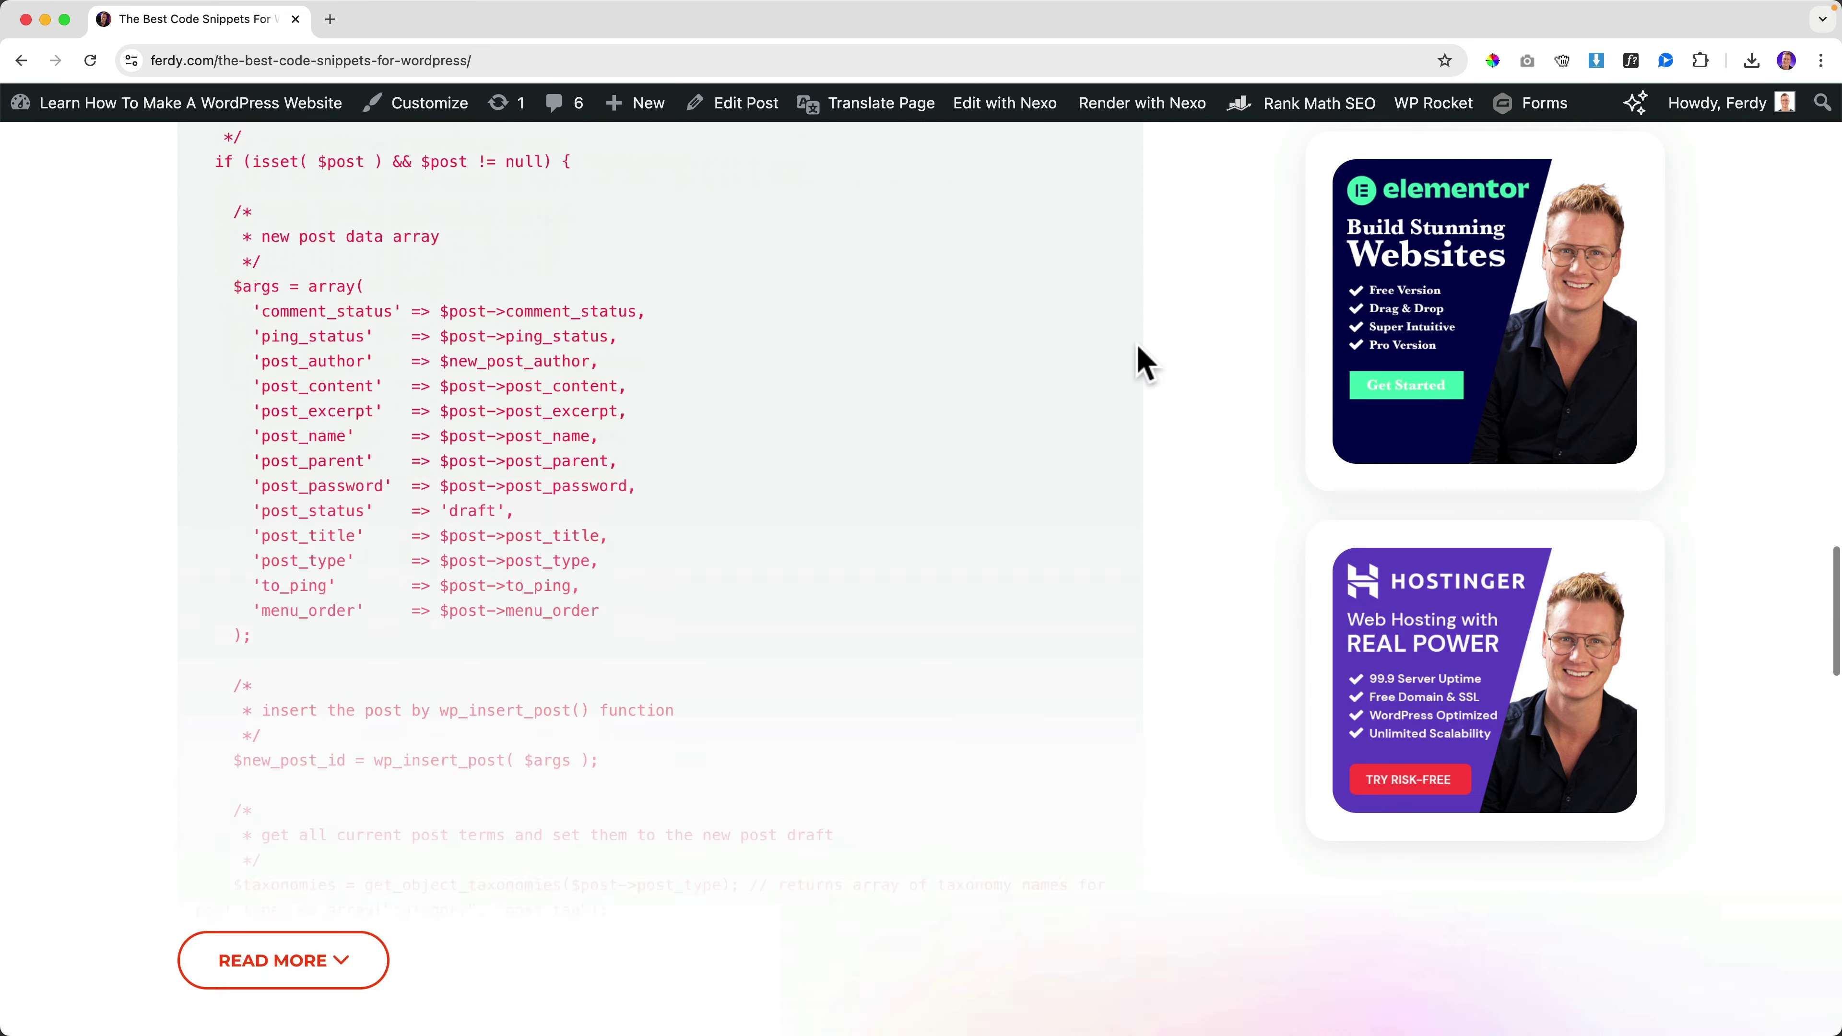
pyautogui.scroll(-15, 1137, 347)
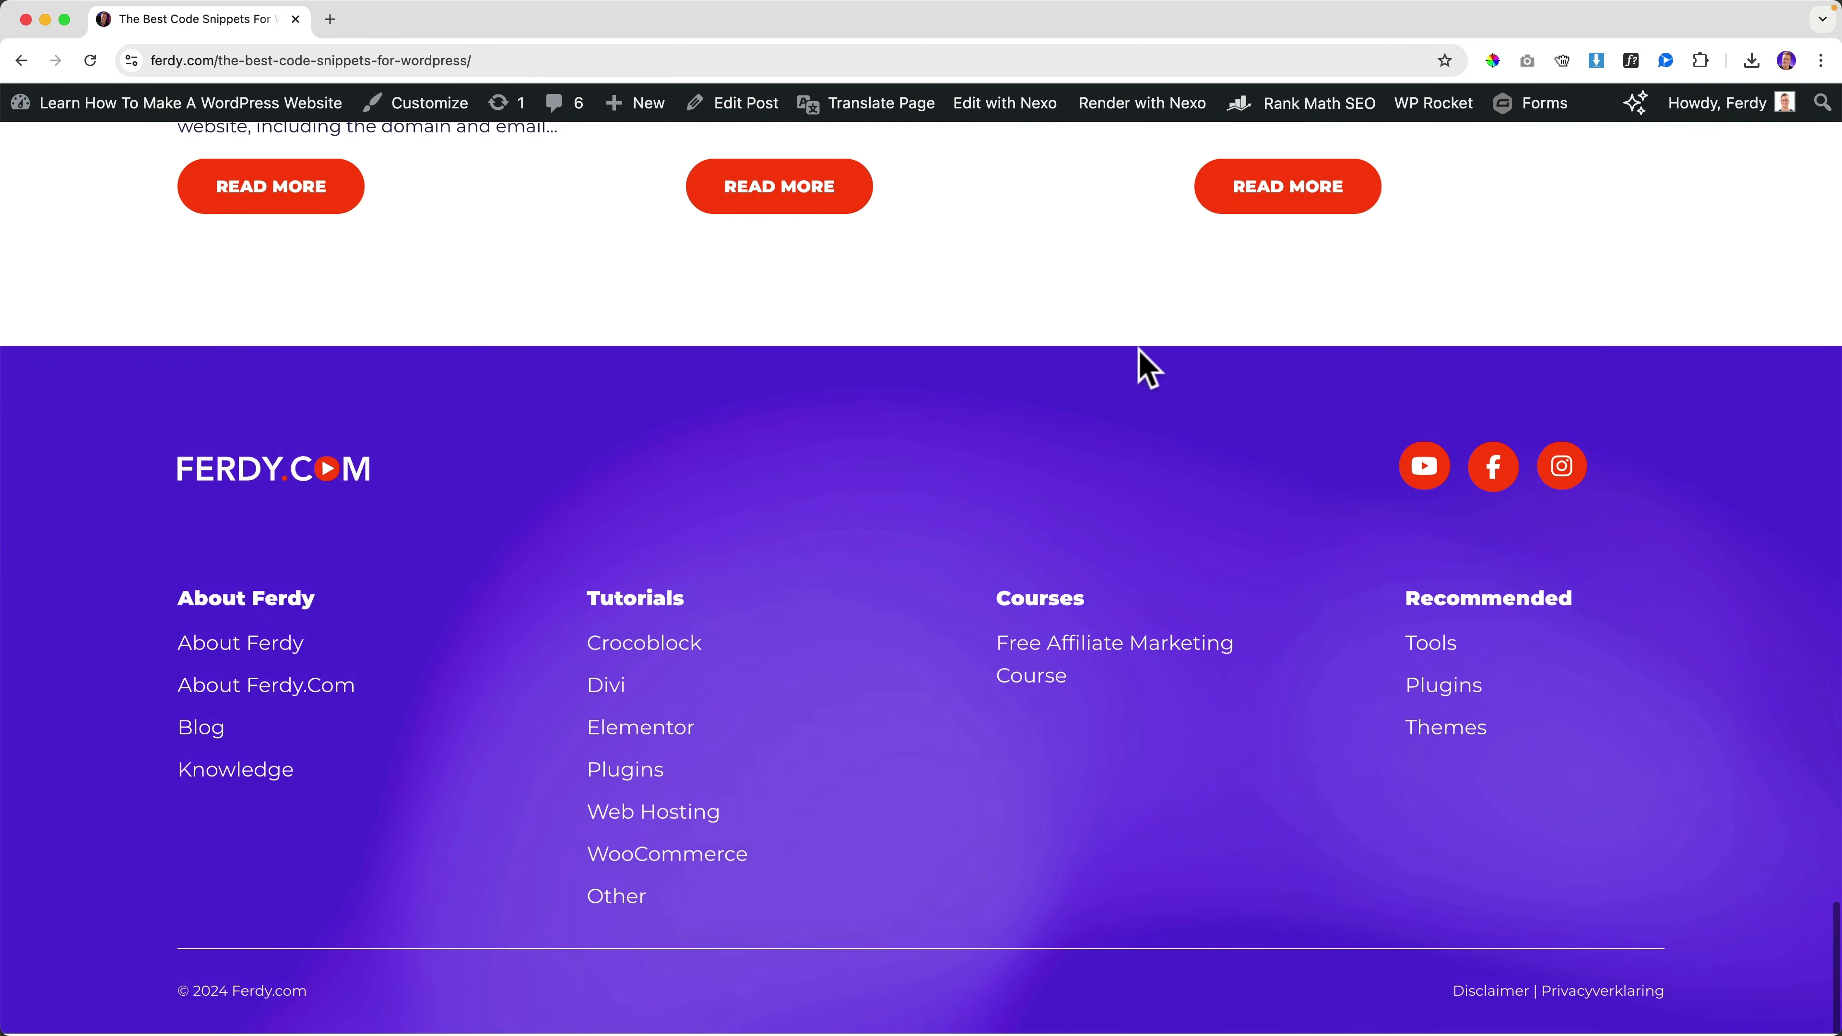
pyautogui.scroll(20, 1139, 360)
pyautogui.scroll(20, 1142, 376)
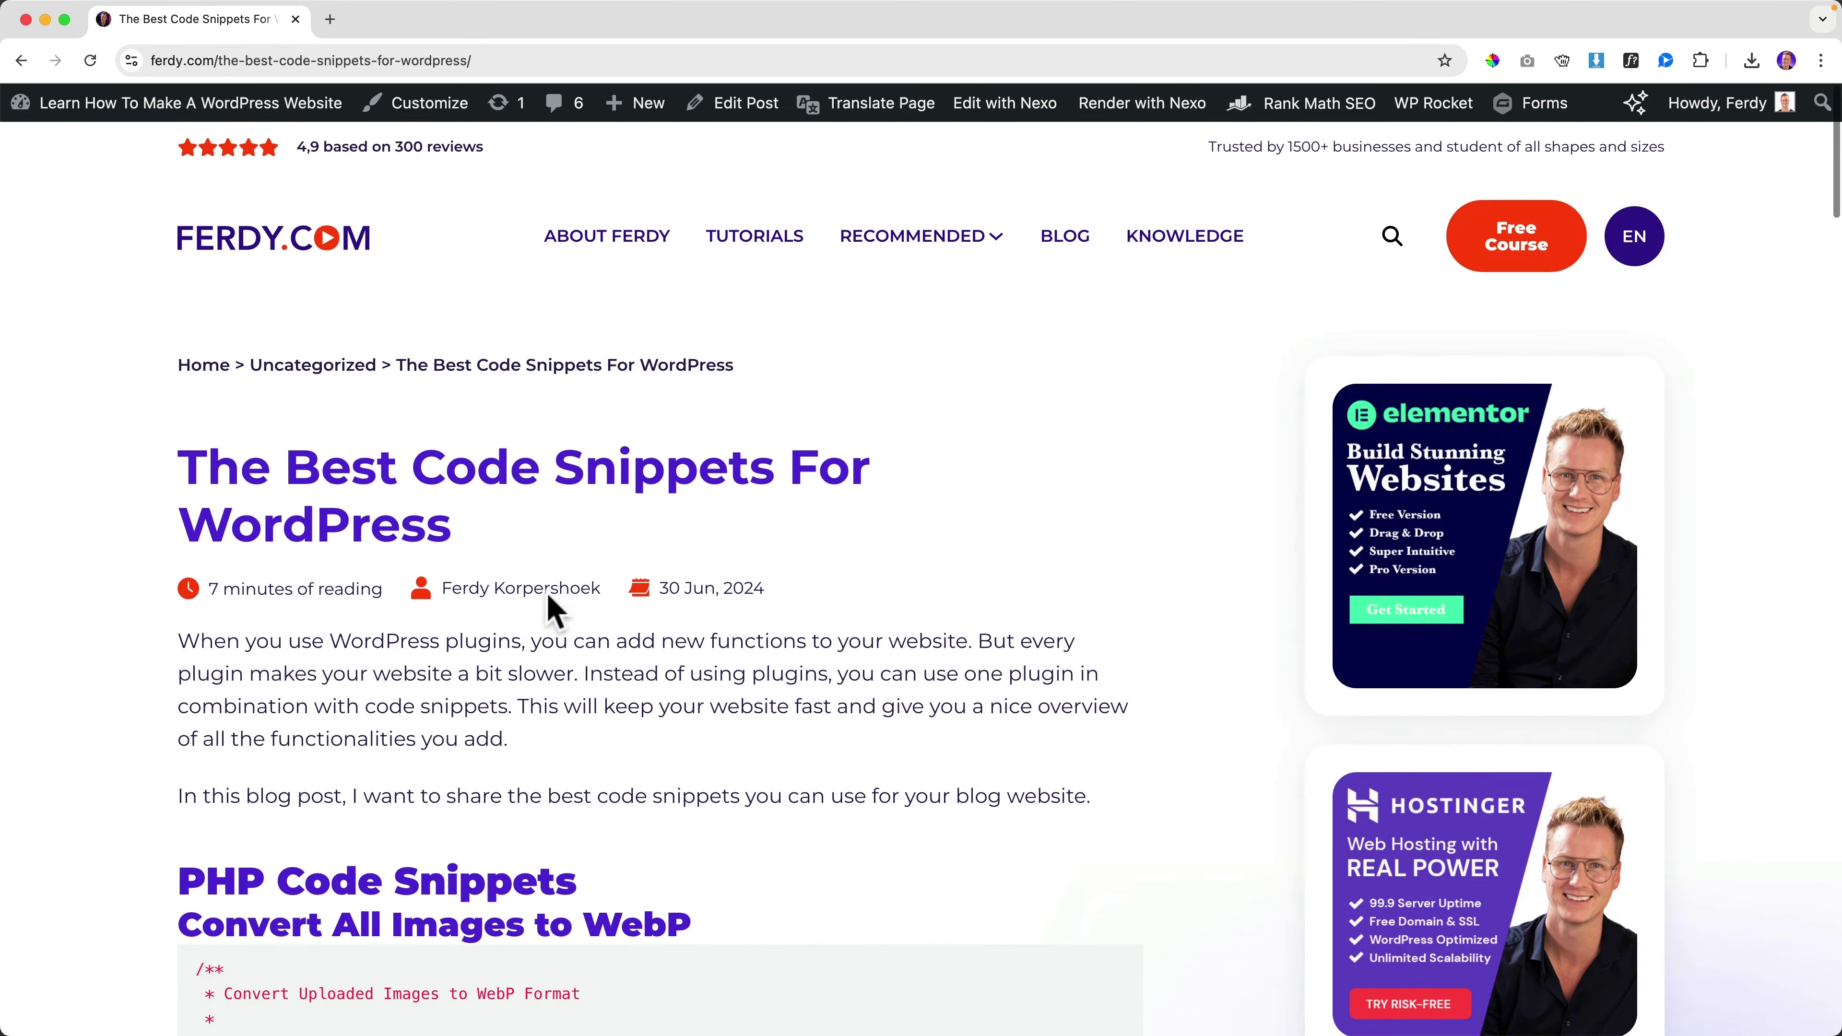
pyautogui.scroll(-2, 853, 637)
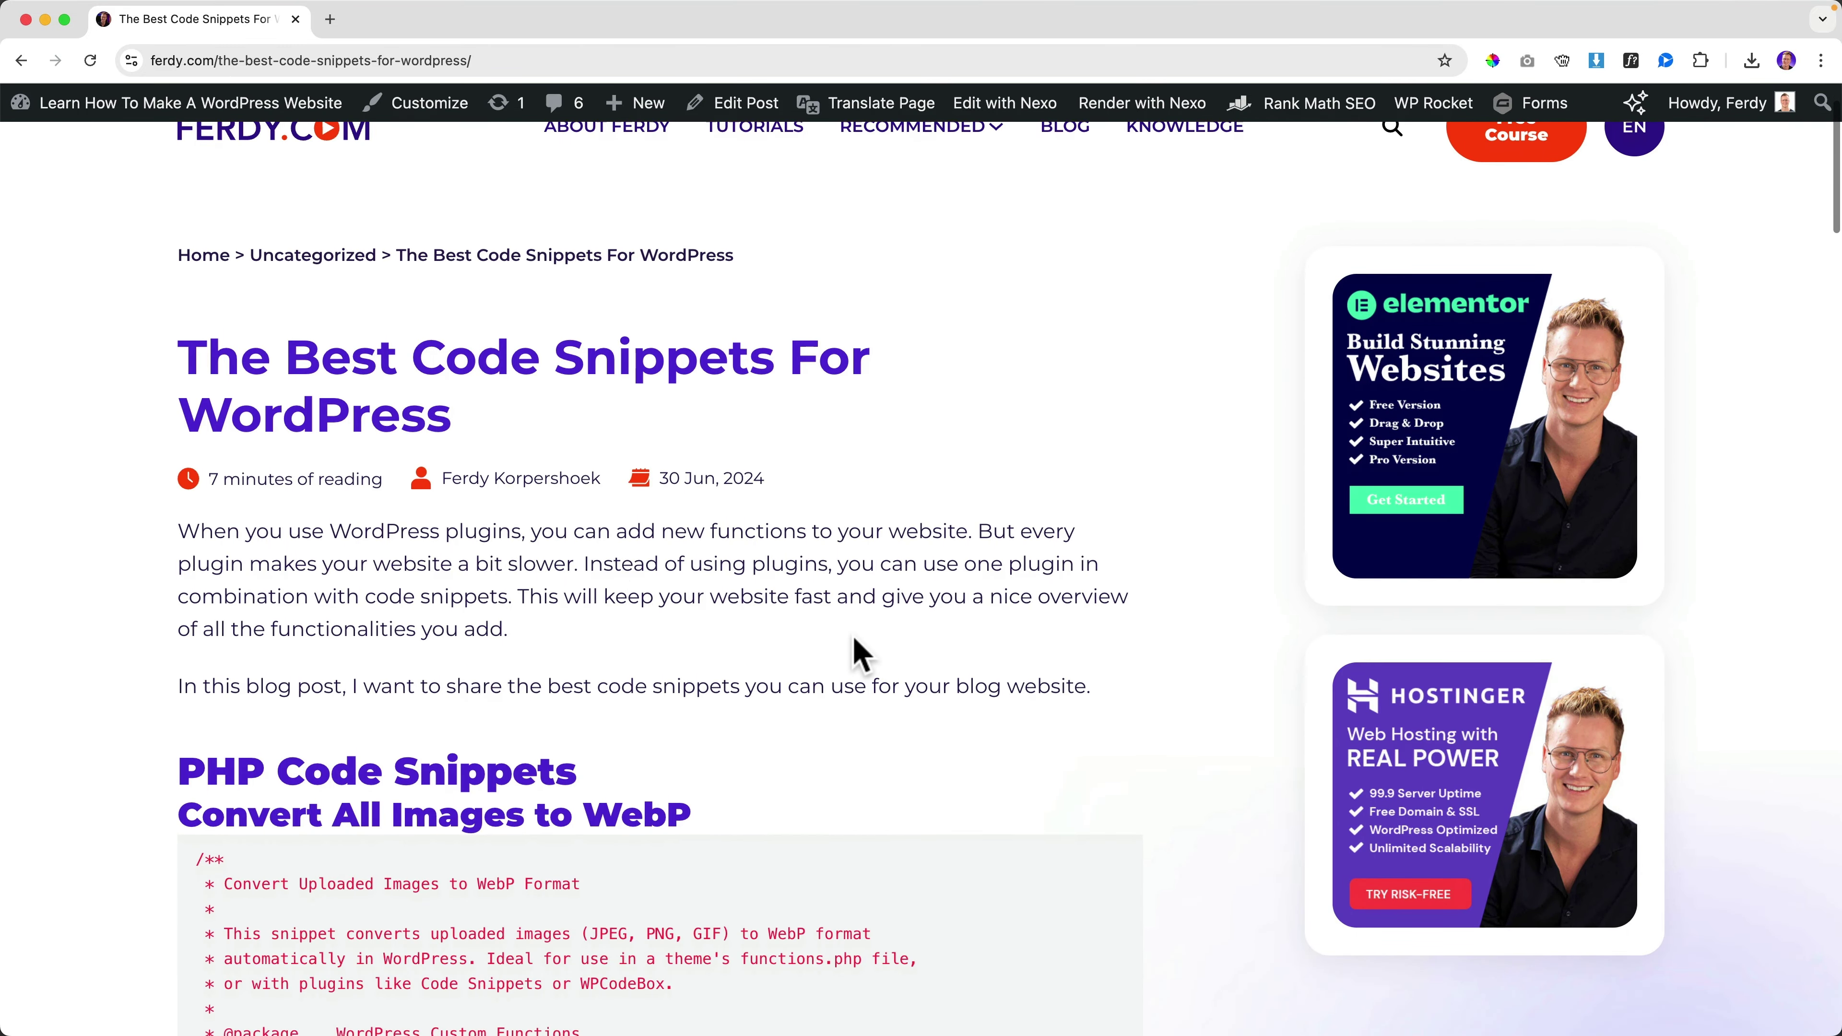
pyautogui.scroll(-20, 961, 626)
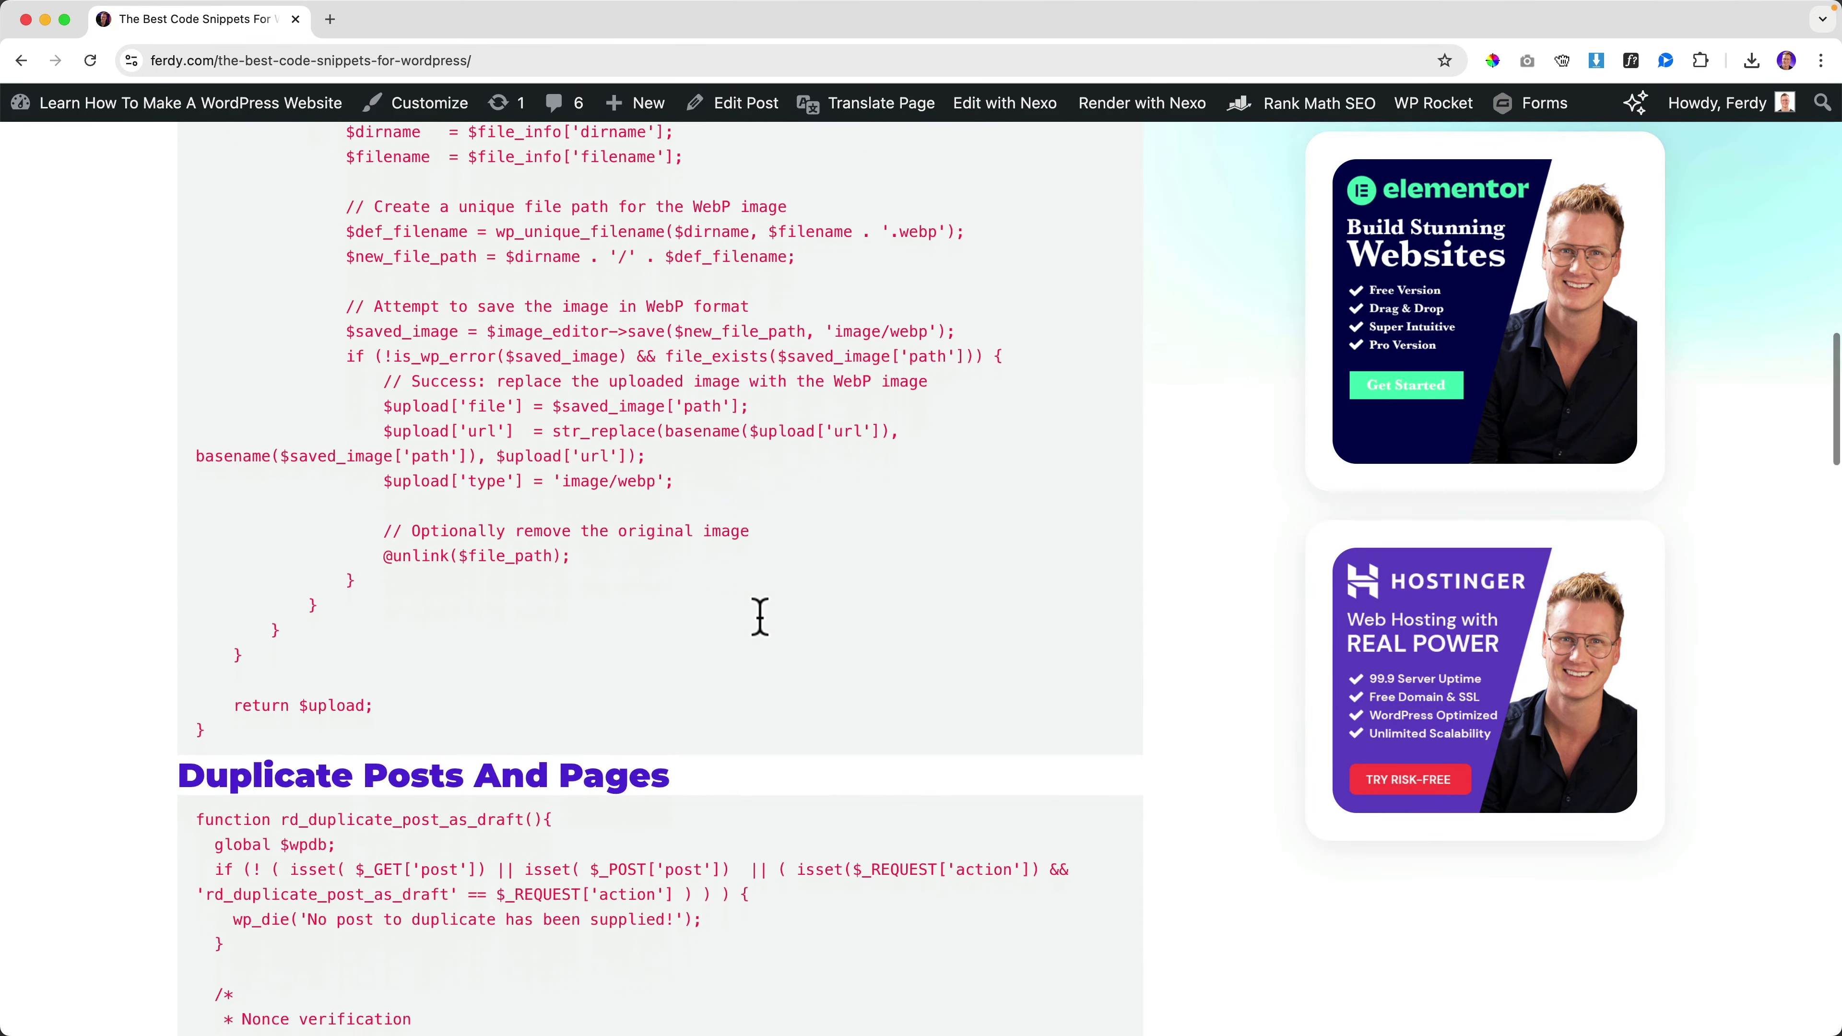
pyautogui.scroll(-8, 761, 632)
pyautogui.scroll(-17, 761, 638)
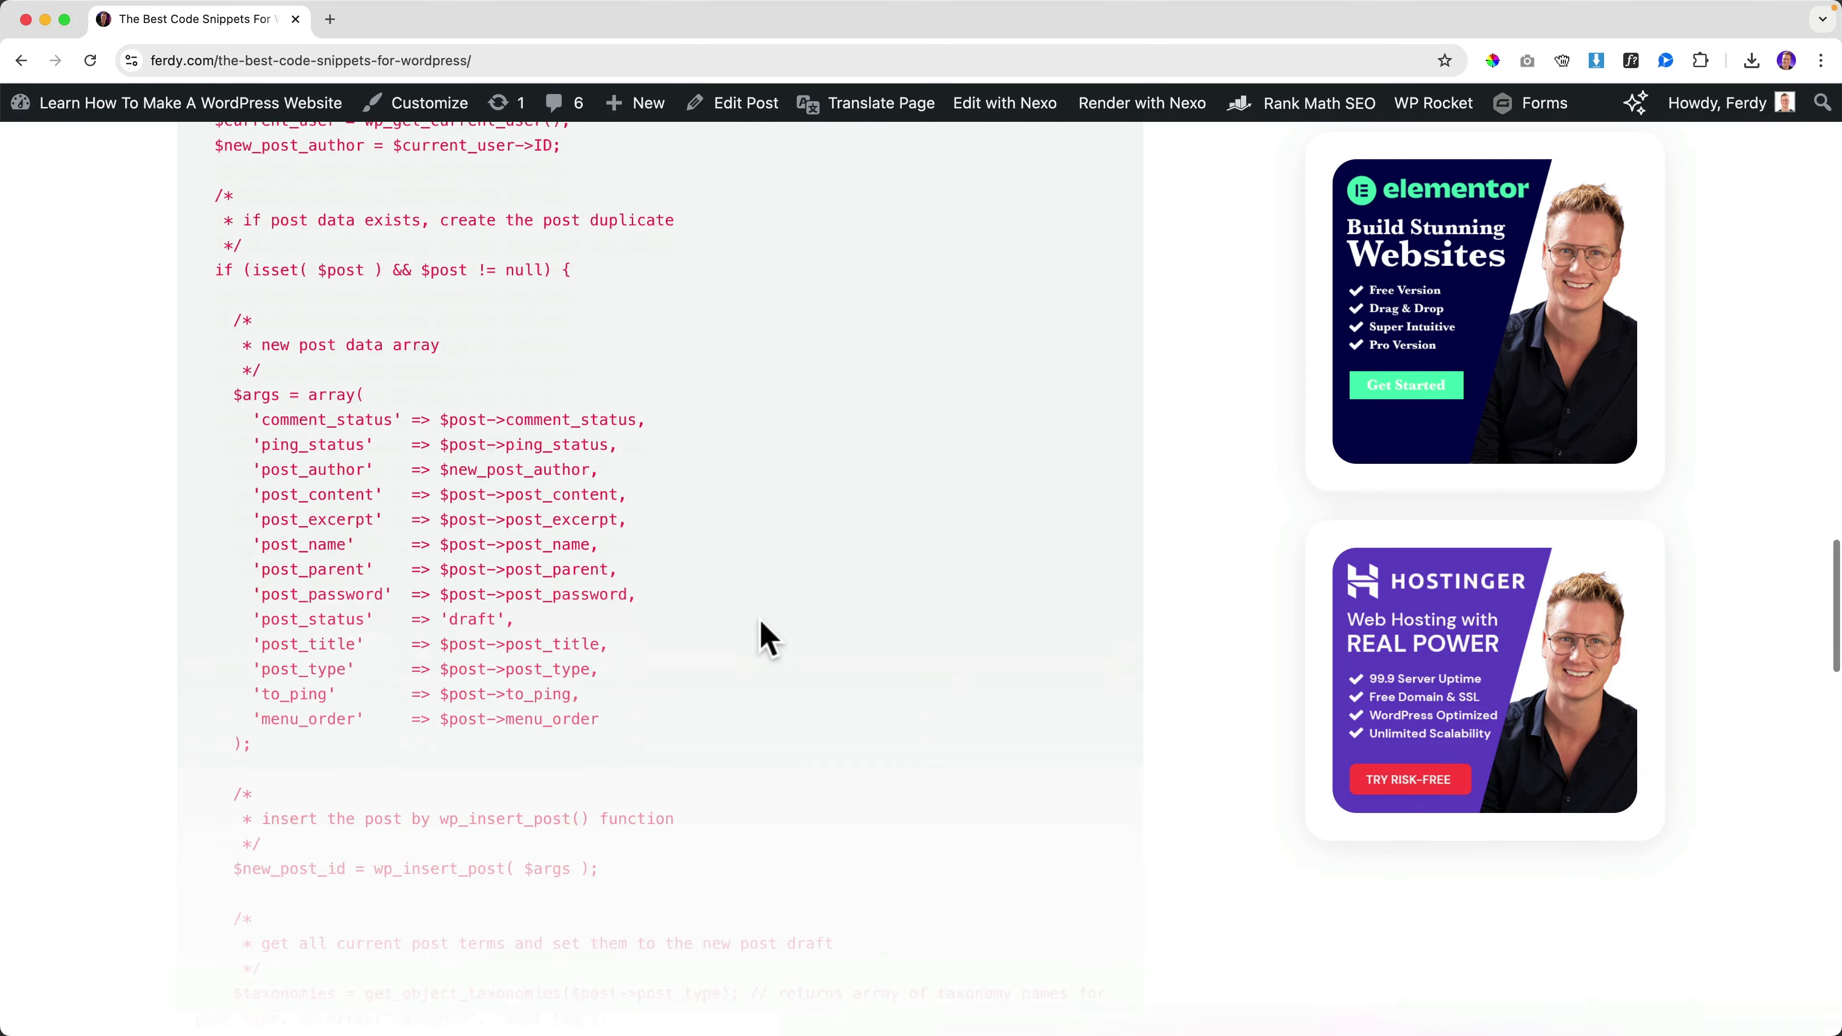
pyautogui.click(341, 566)
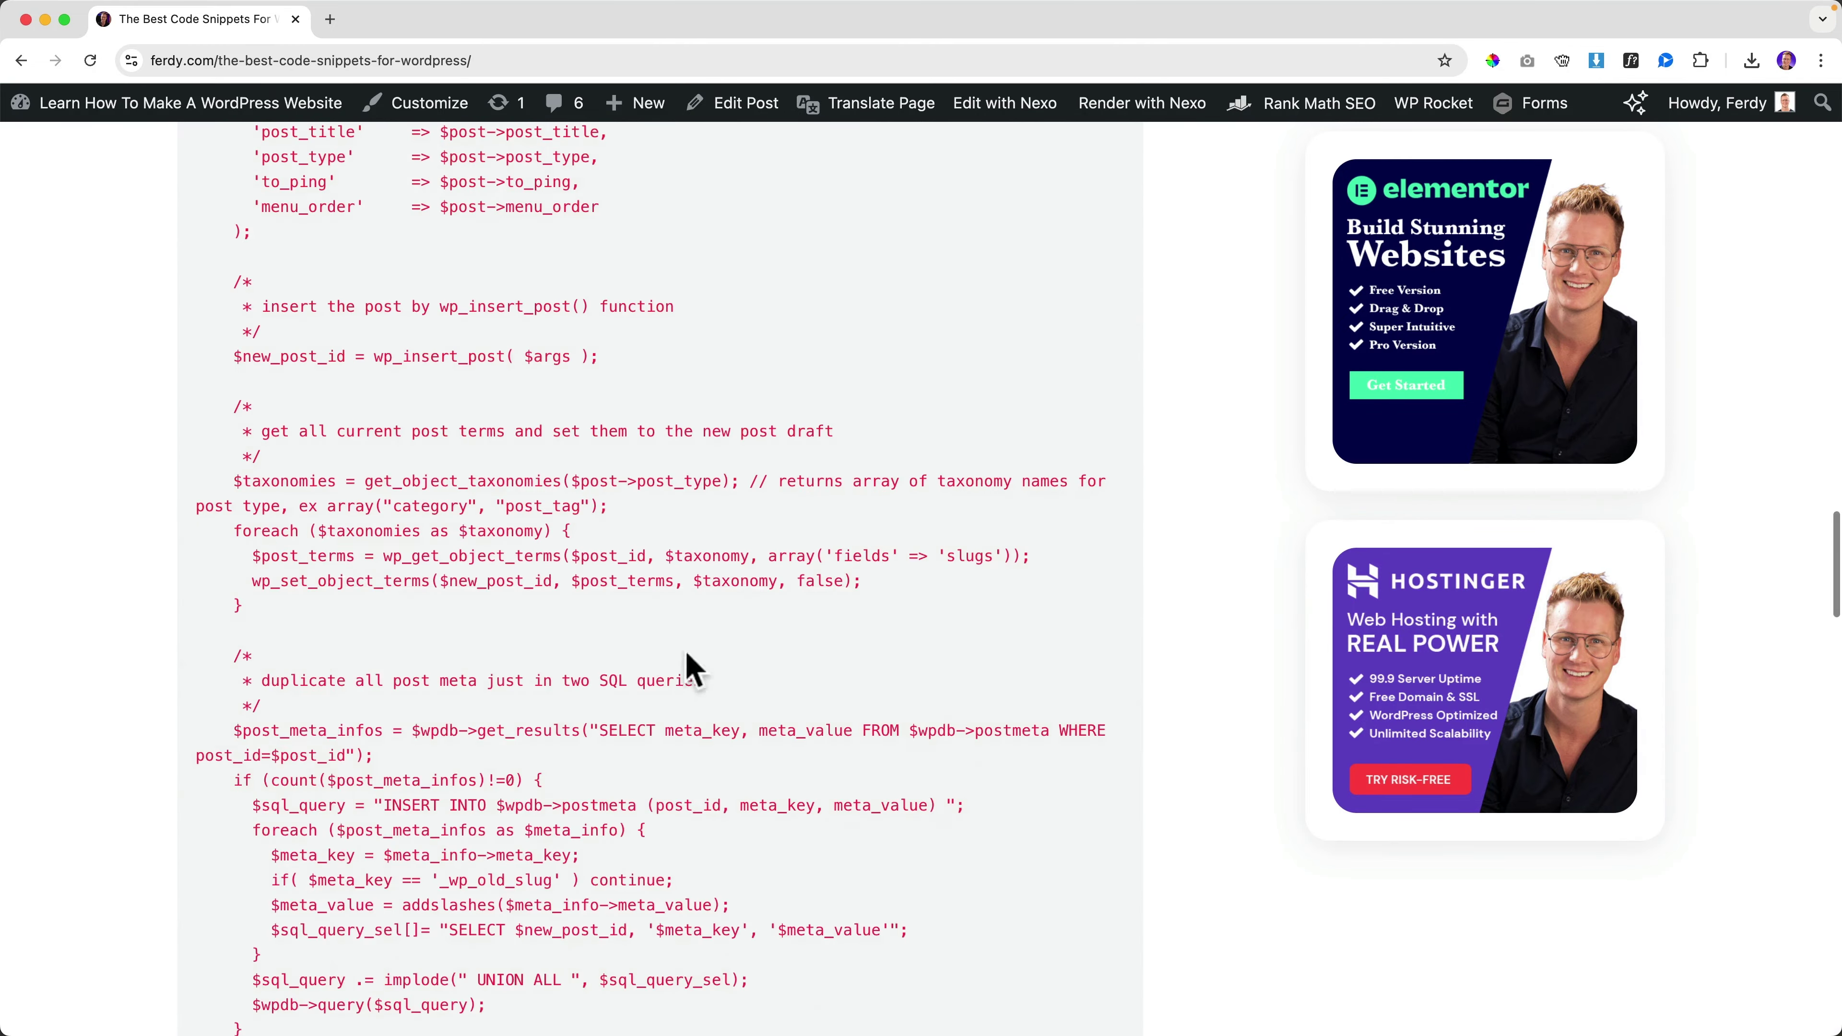
pyautogui.scroll(-20, 689, 660)
pyautogui.scroll(20, 694, 657)
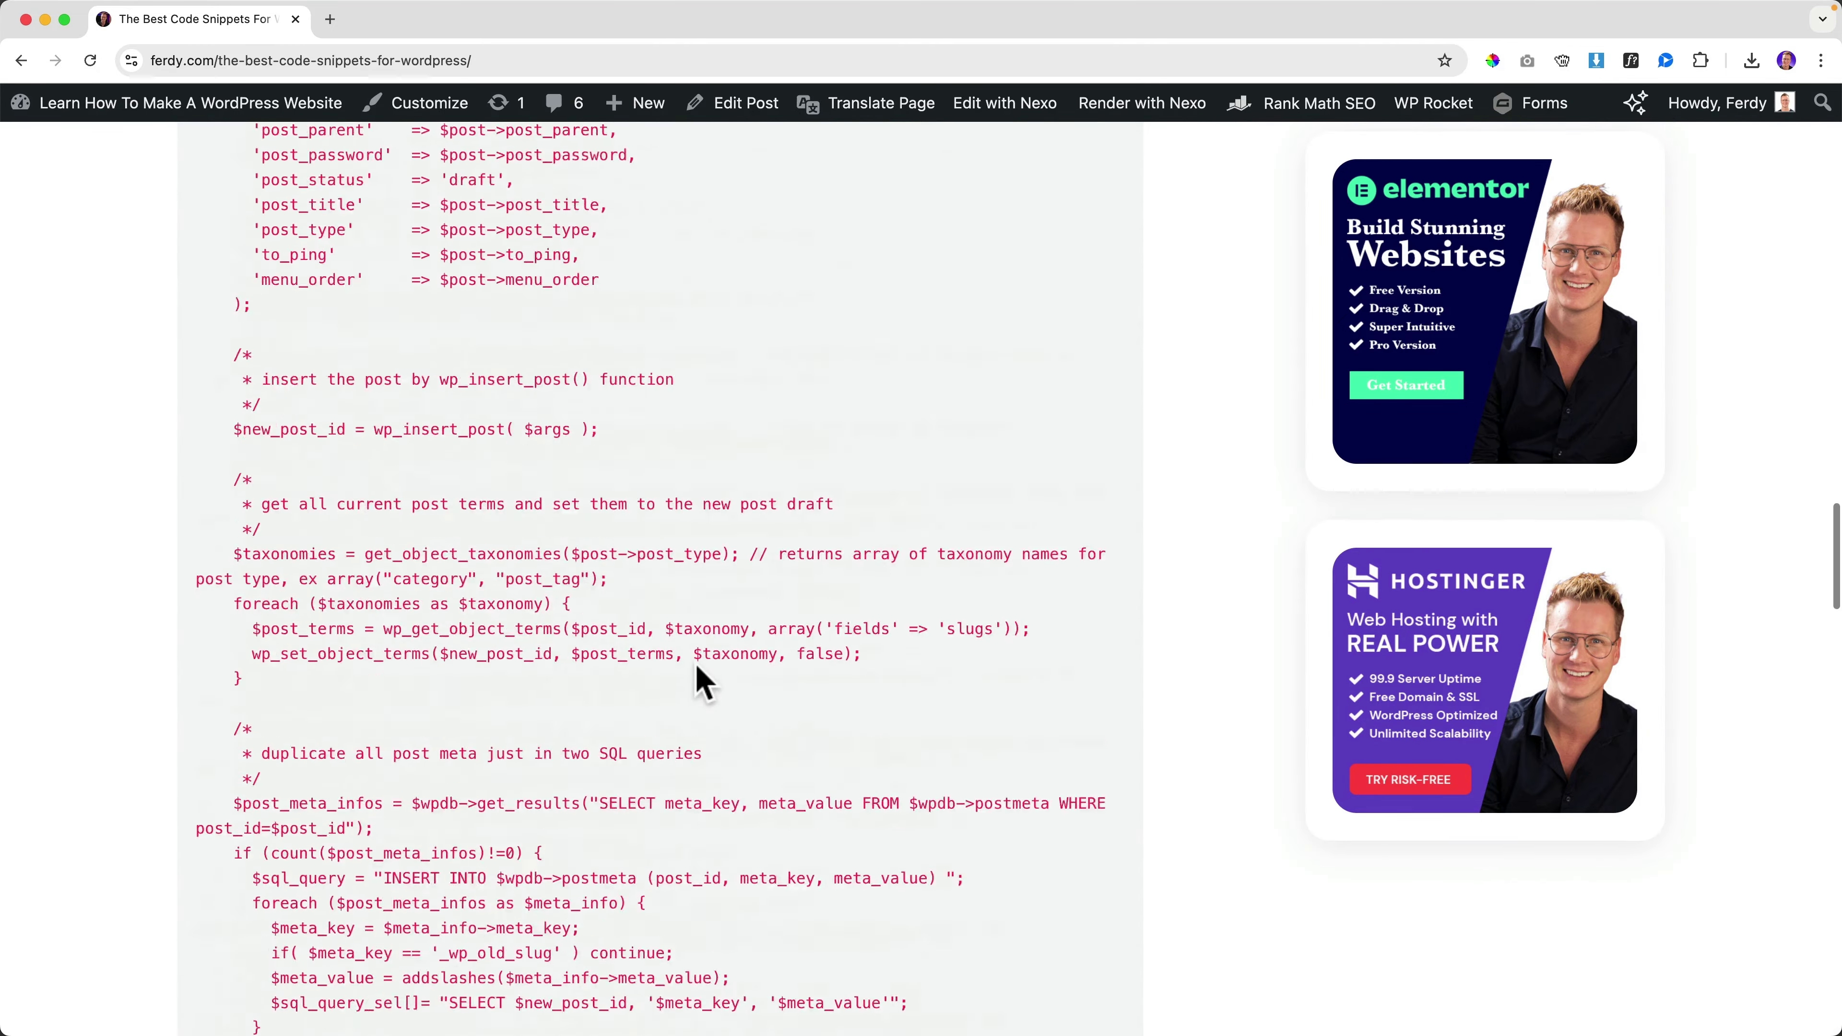